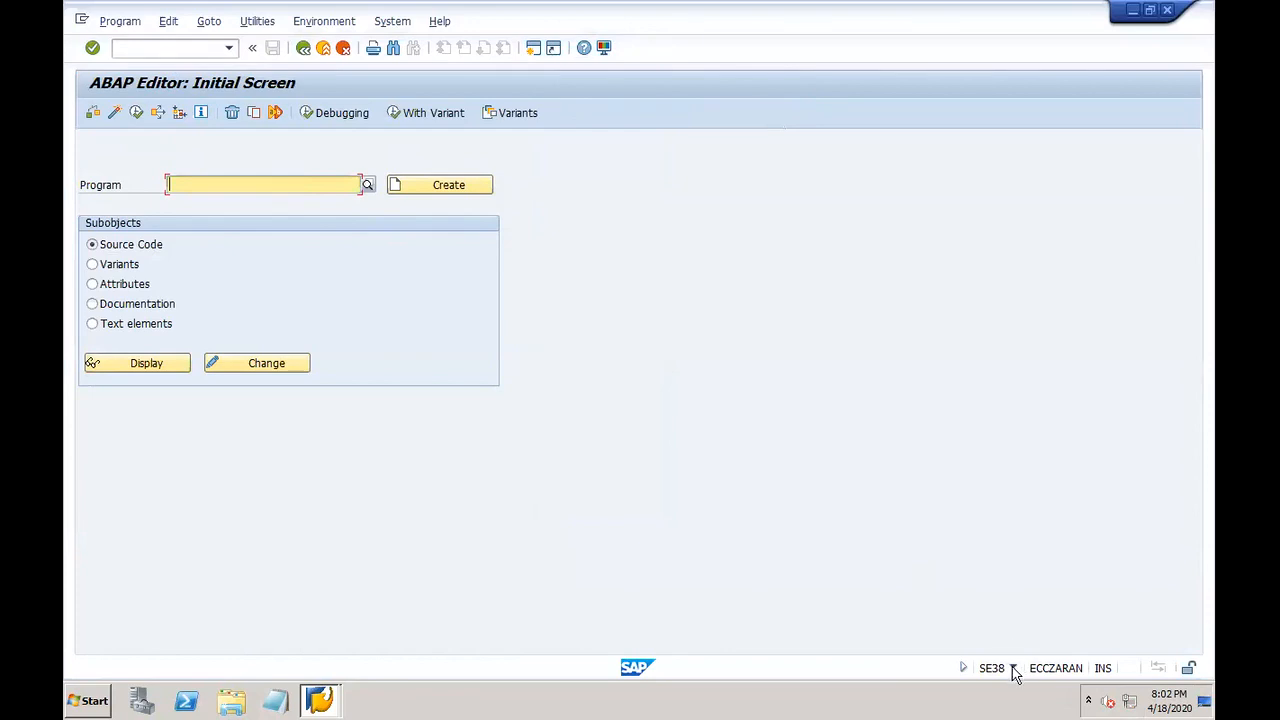
Step: Check the system information, enter program name rffo in SE38, and close the window to log off
left_click(1013, 669)
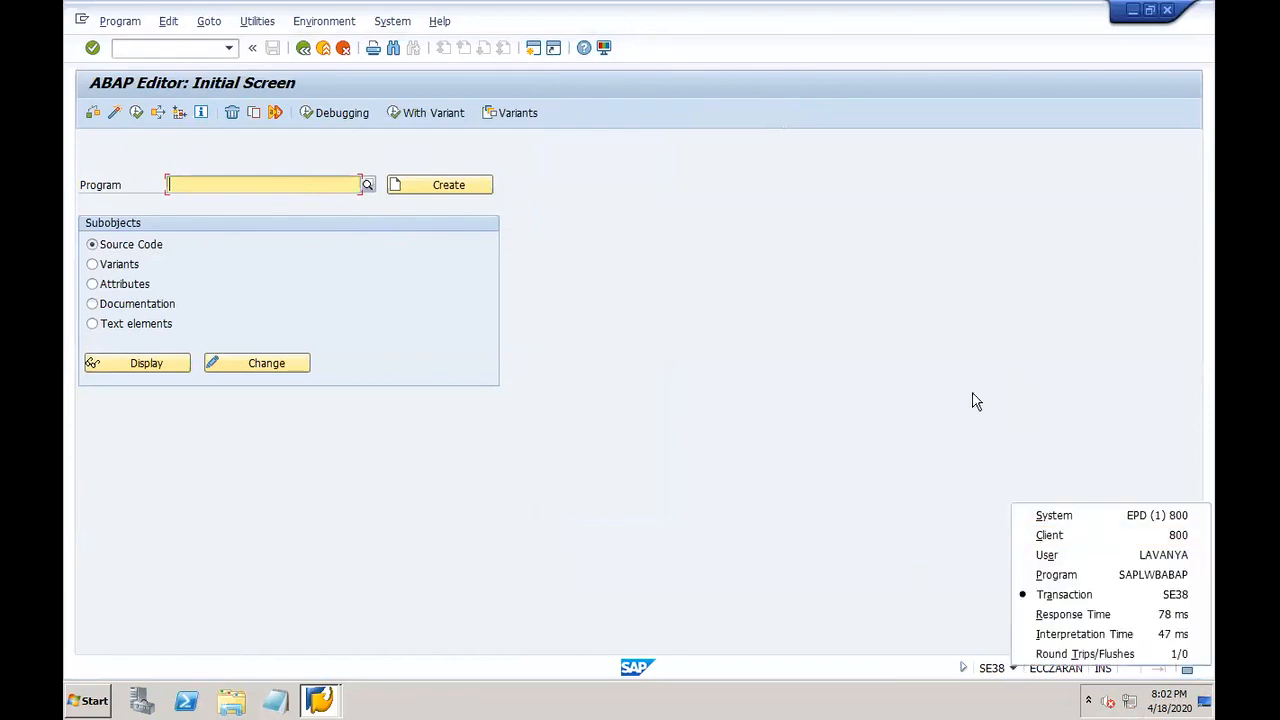
left_click(763, 252)
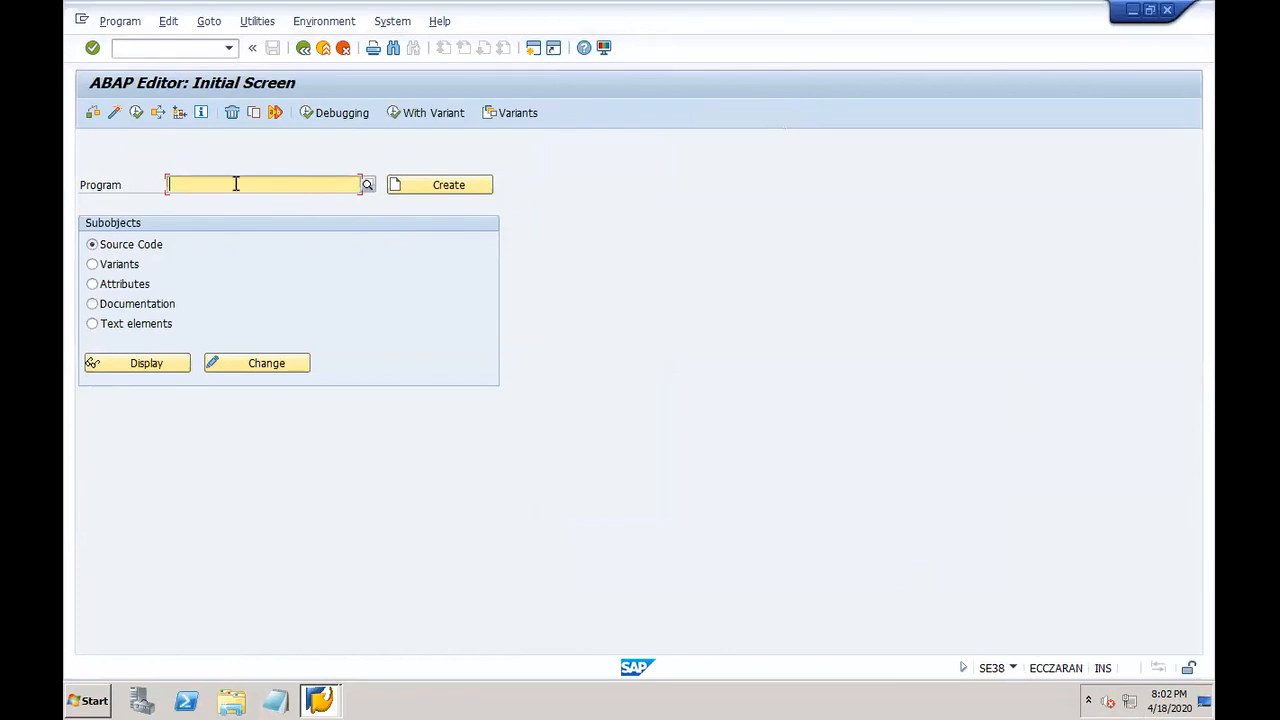
type("rffo")
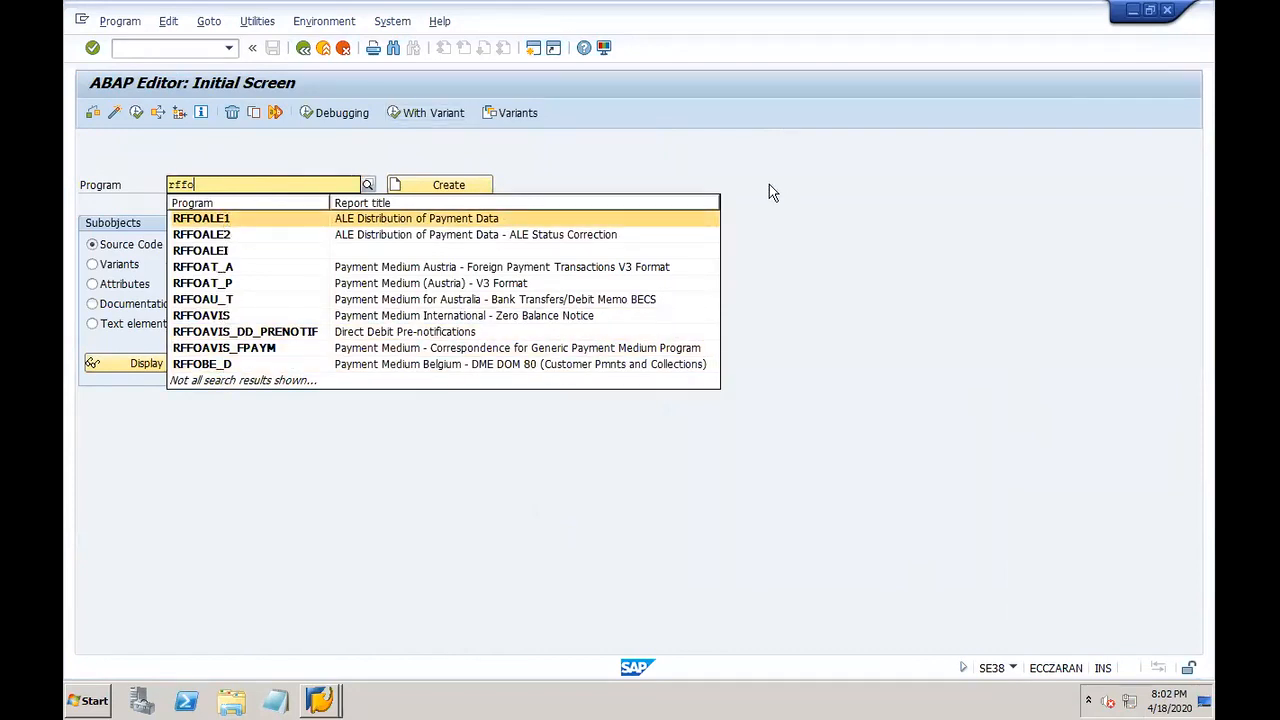
left_click(1167, 11)
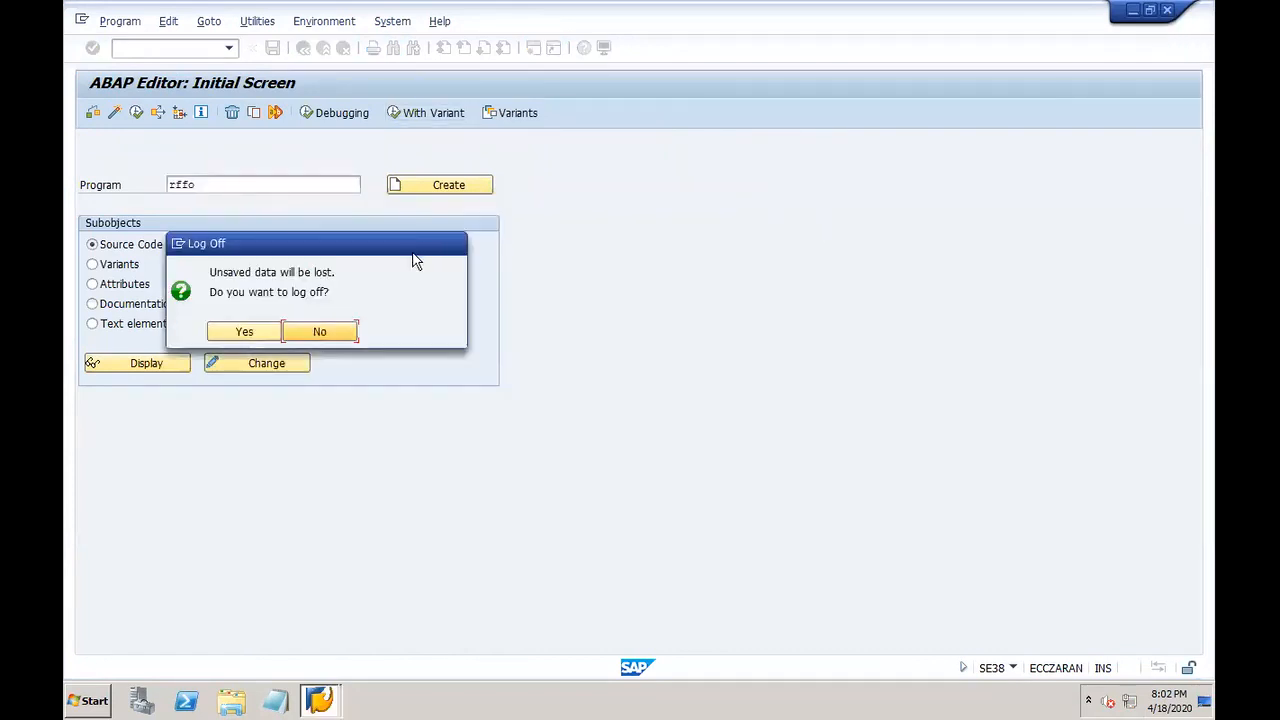
Step: Confirm the log-off and open the SAP ECC6-EHP7 logon with the saved user from history
left_click(245, 332)
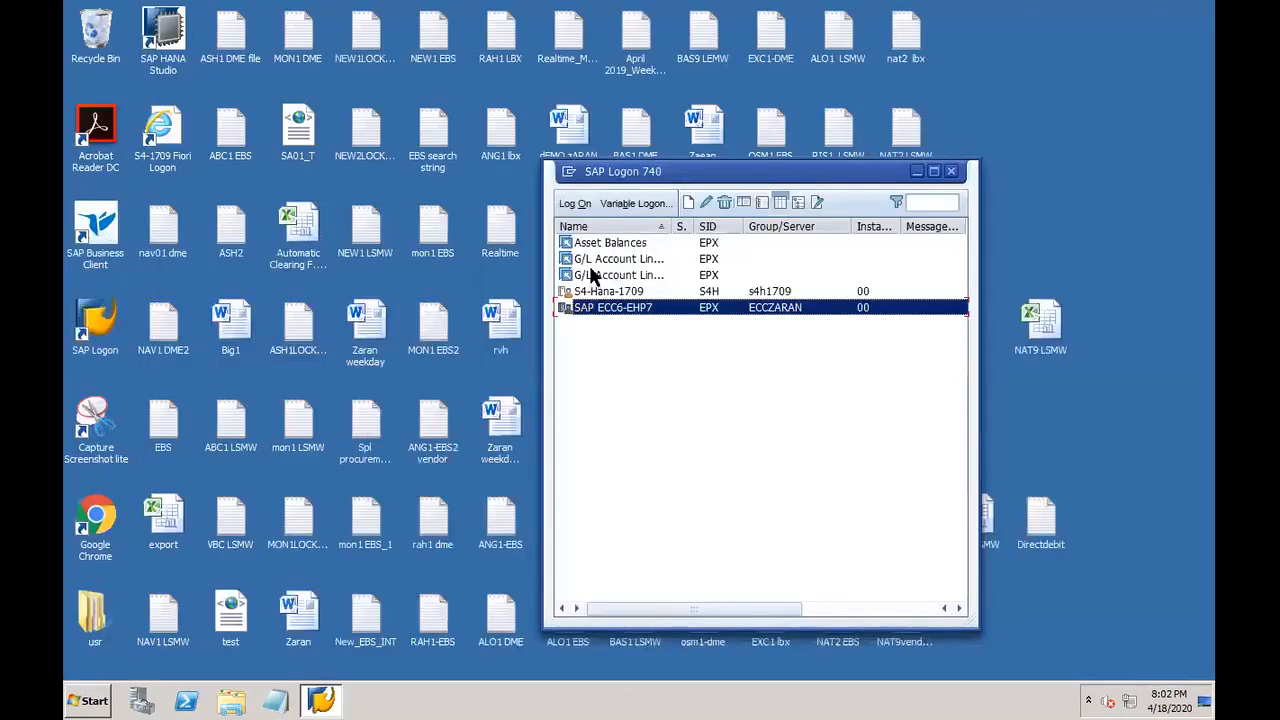
double_click(608, 312)
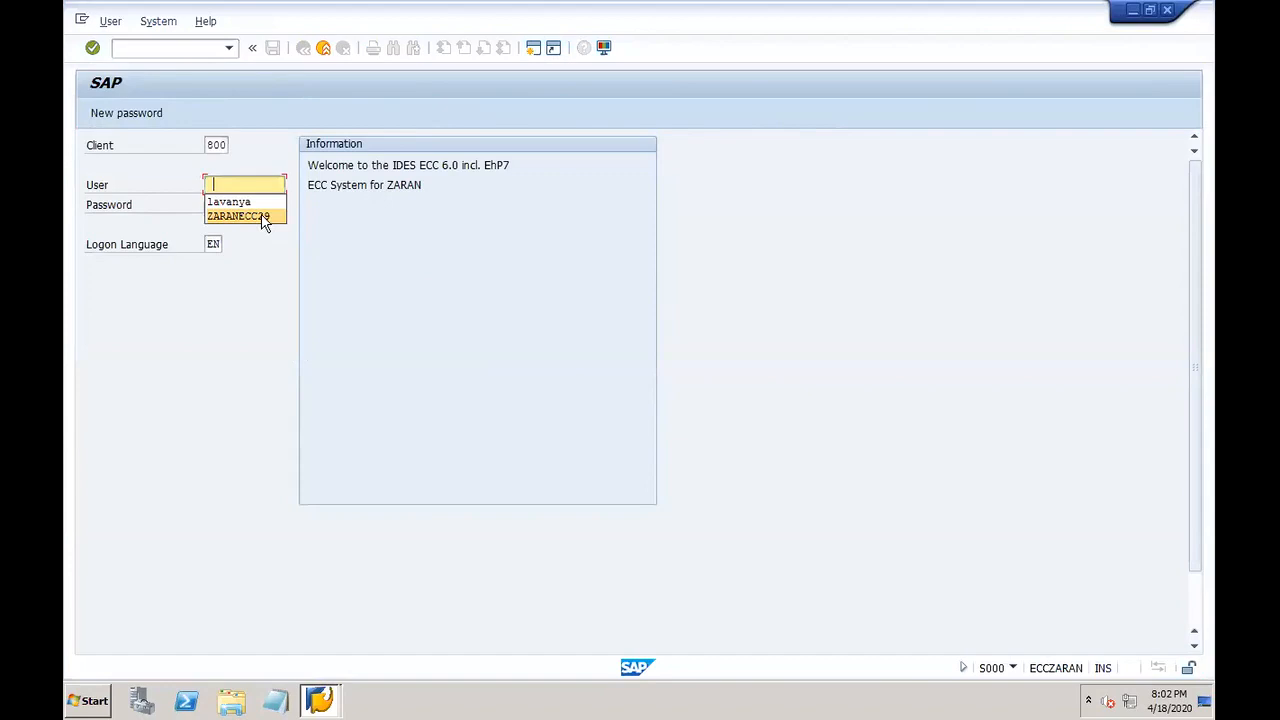
left_click(250, 216)
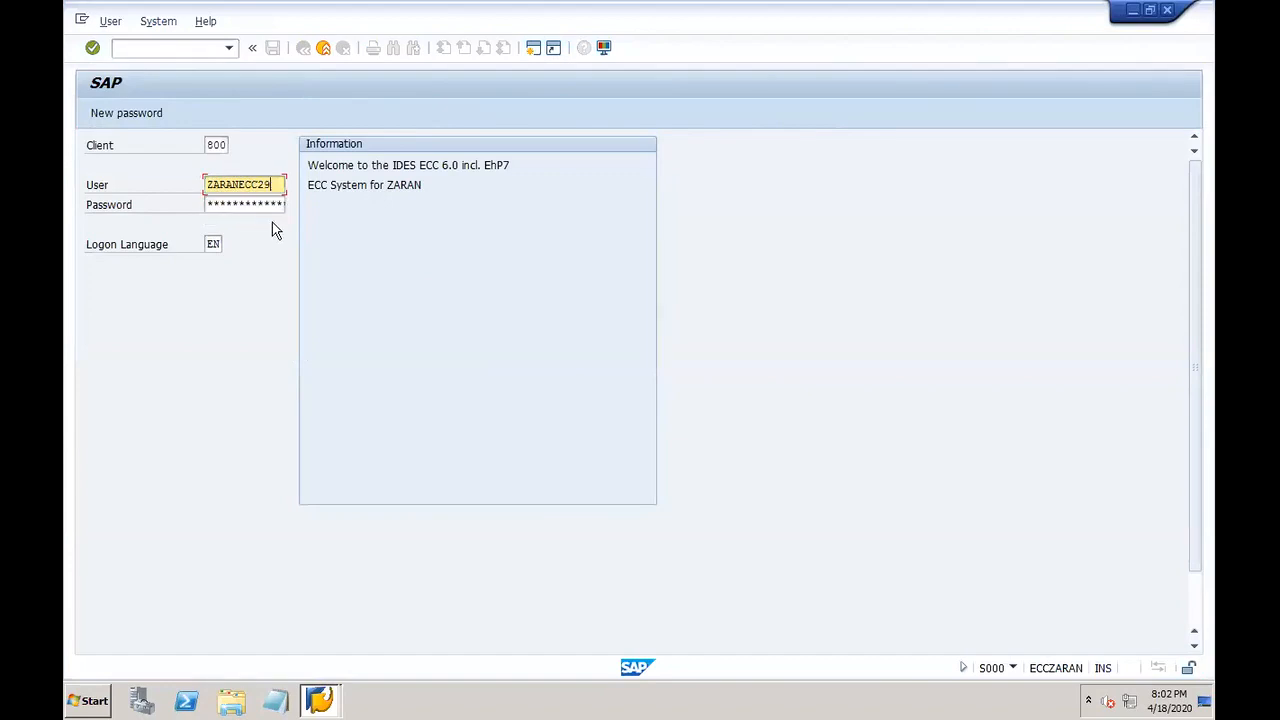
key("Tab")
left_click(277, 178)
Step: Enter the account password and log back into client 800
mouse_move(580, 34)
key("Tab")
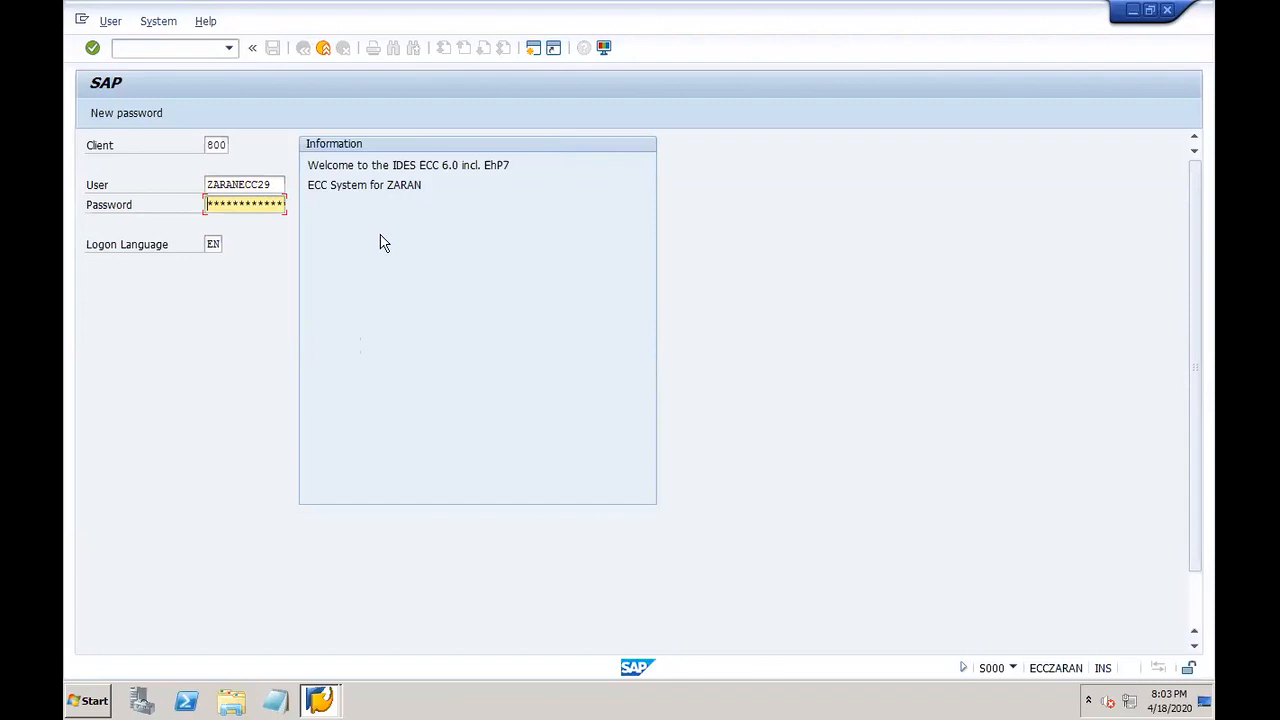
type("********")
key("Return")
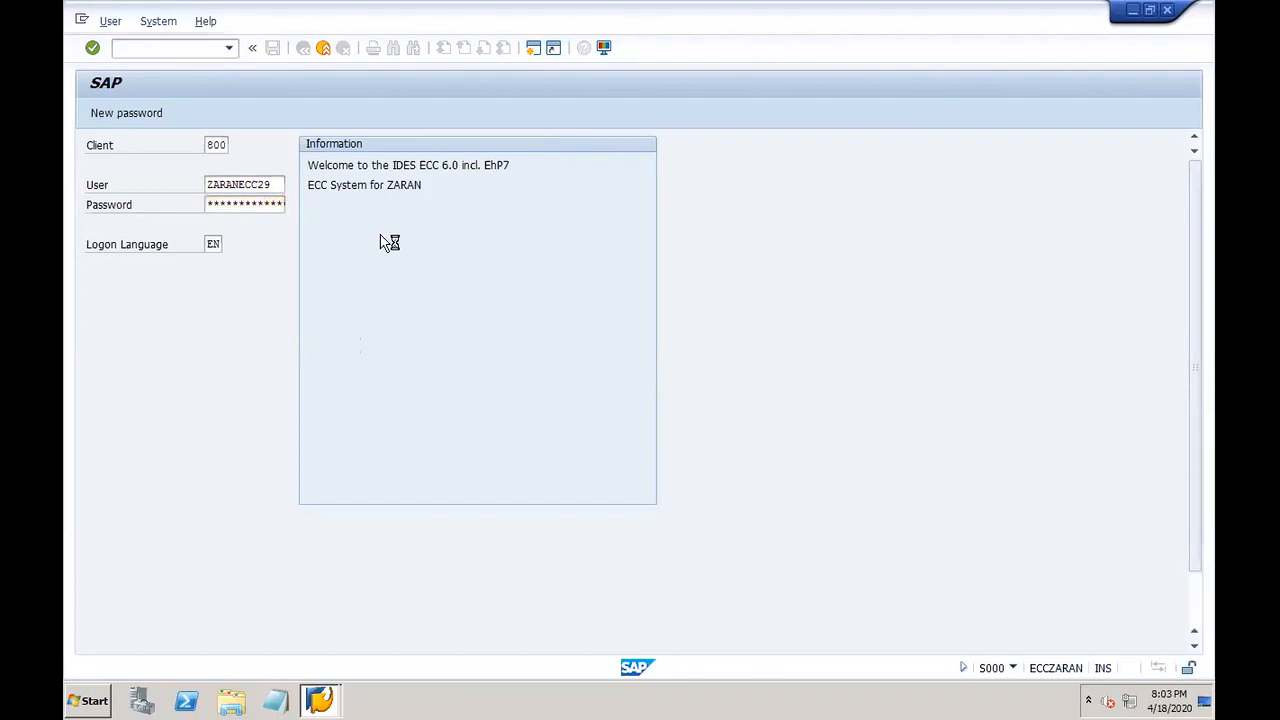
left_click(164, 48)
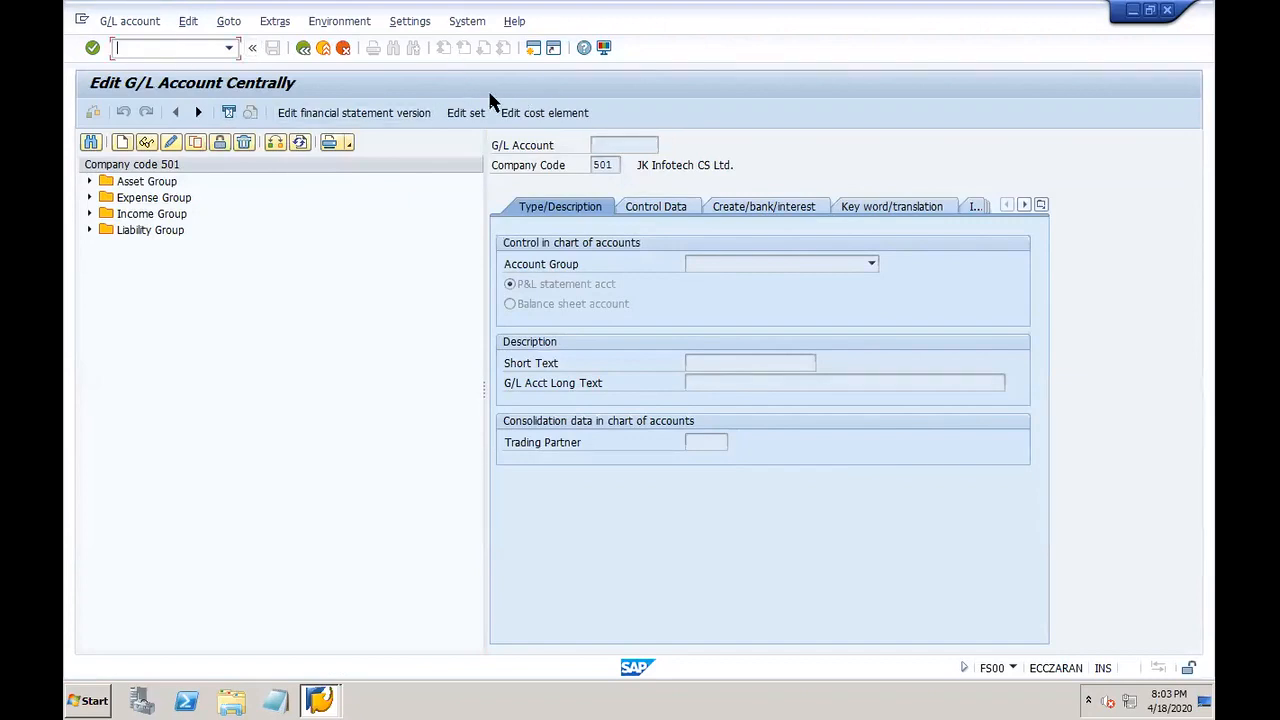
Step: Go to the ABAP Editor via /nse38 and browse the full program list
type("/nse37")
key("BackSpace")
type("8")
key("Return")
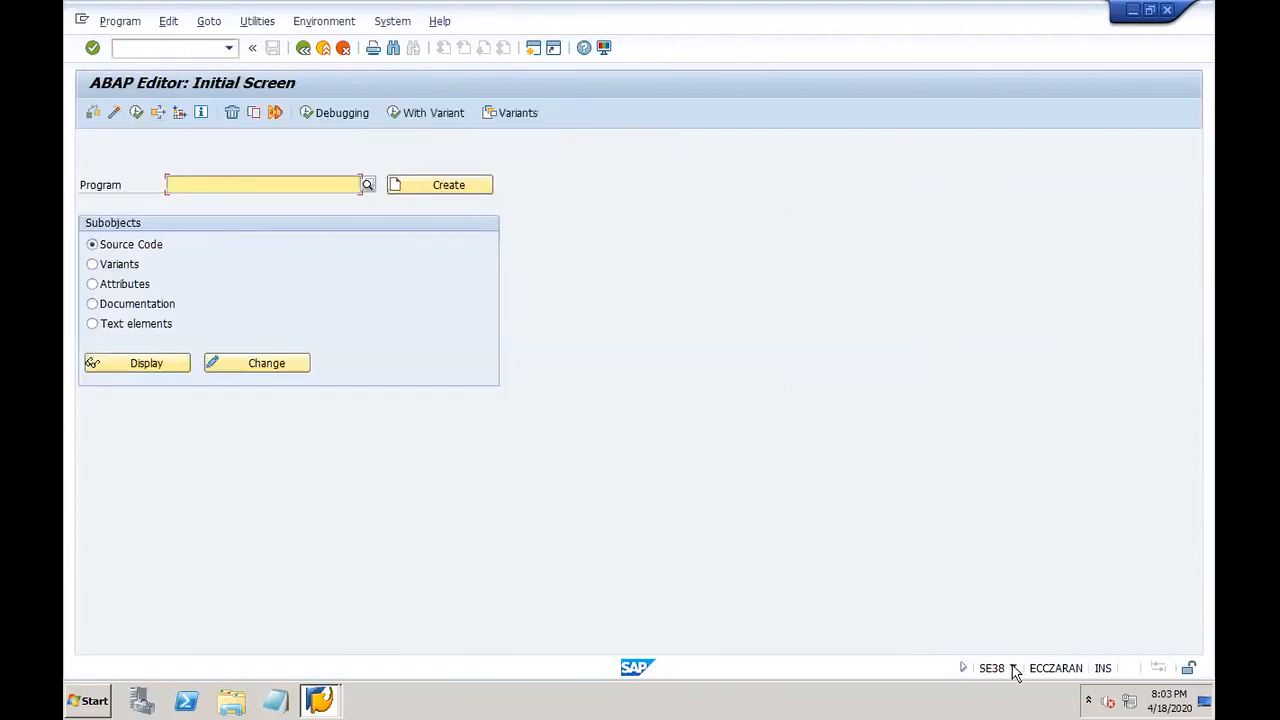
left_click(1014, 669)
left_click(688, 288)
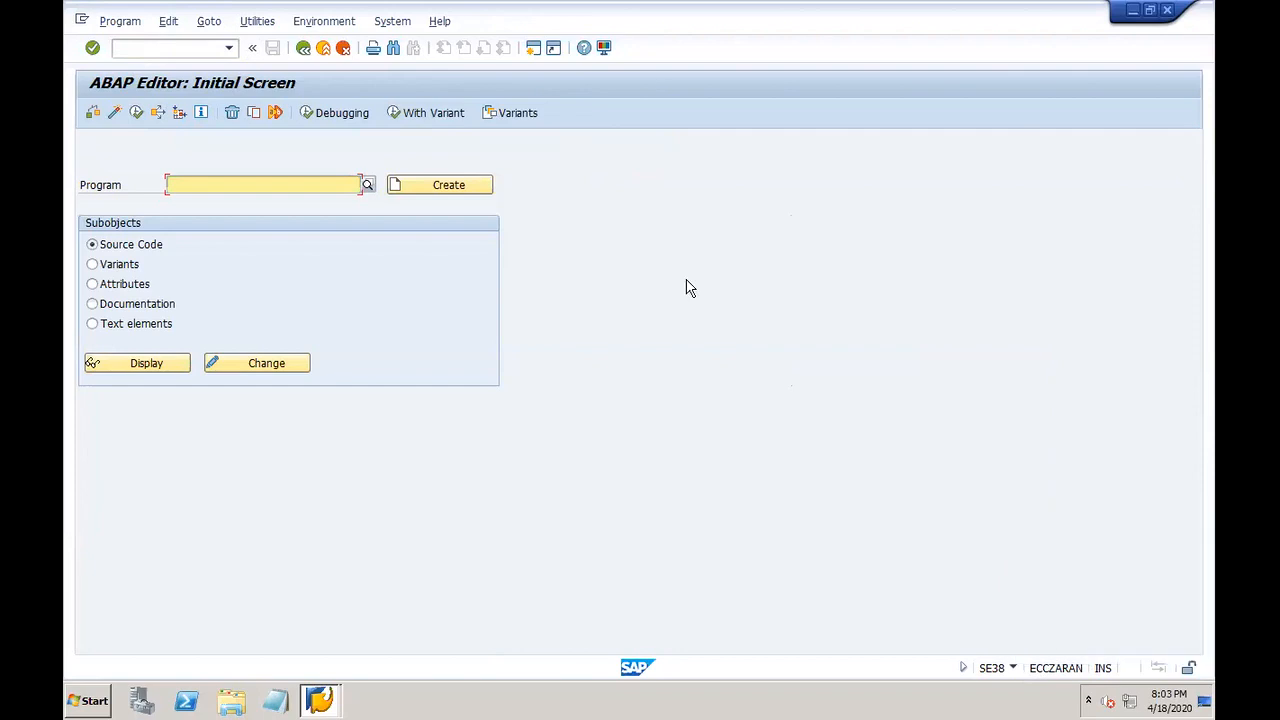
left_click(367, 185)
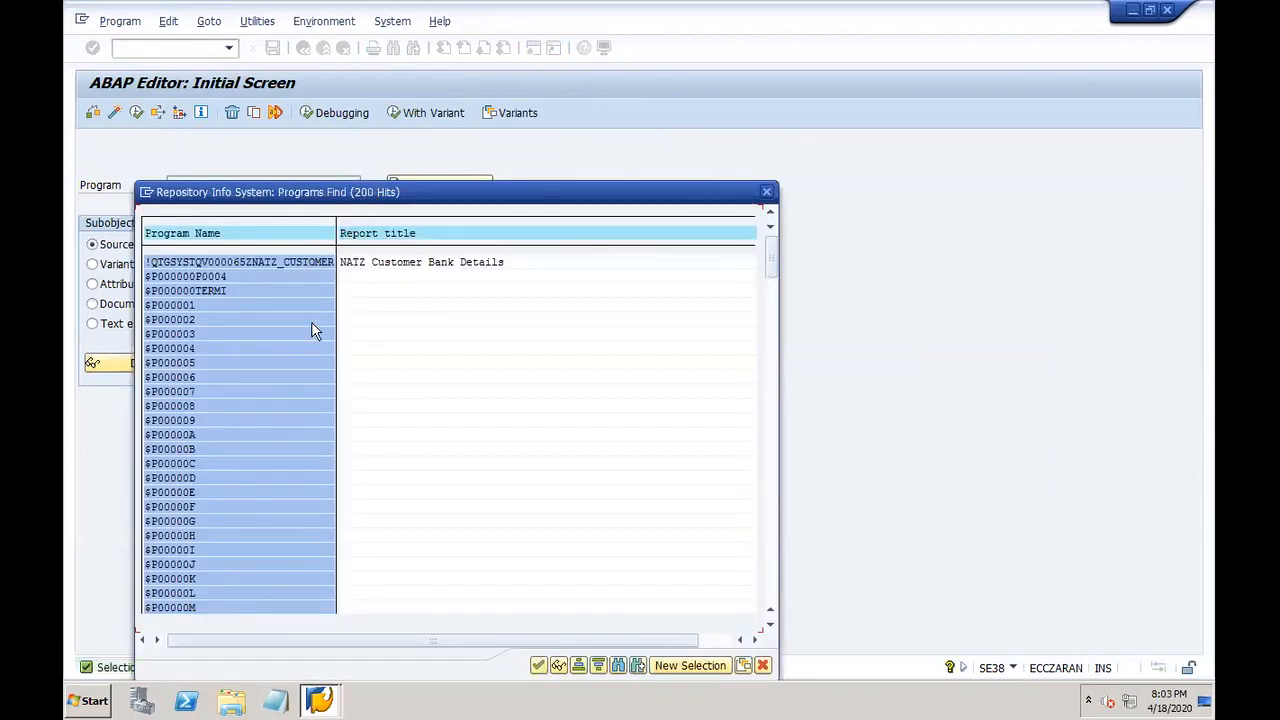
left_click(770, 578)
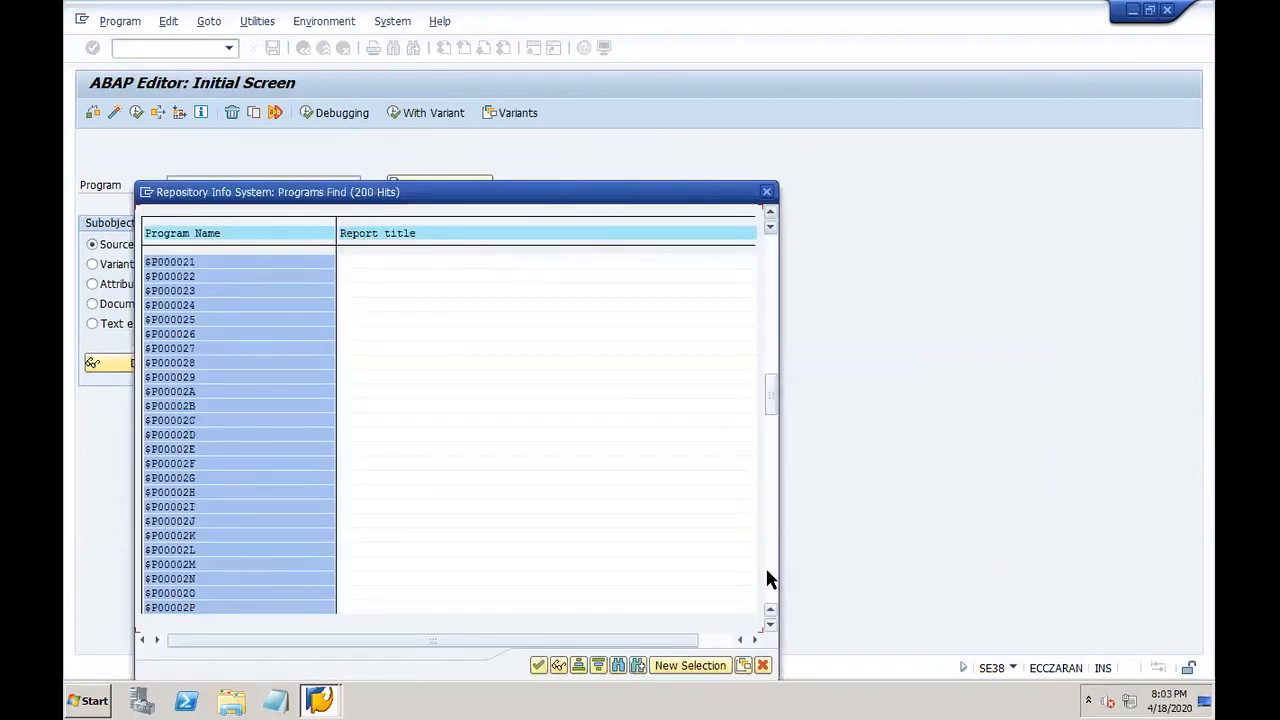
left_click(766, 191)
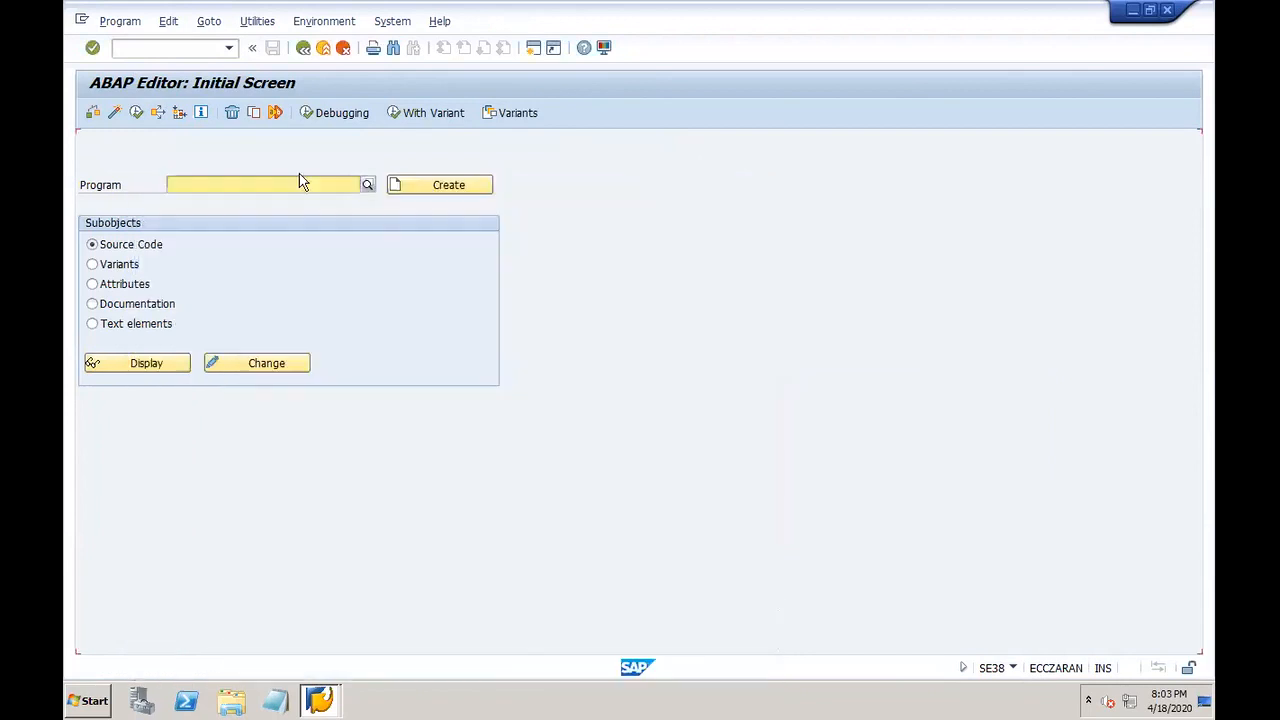
Step: Run program RFFOUS_C to view its selection screen, then return to the editor
left_click(248, 183)
type("rffous")
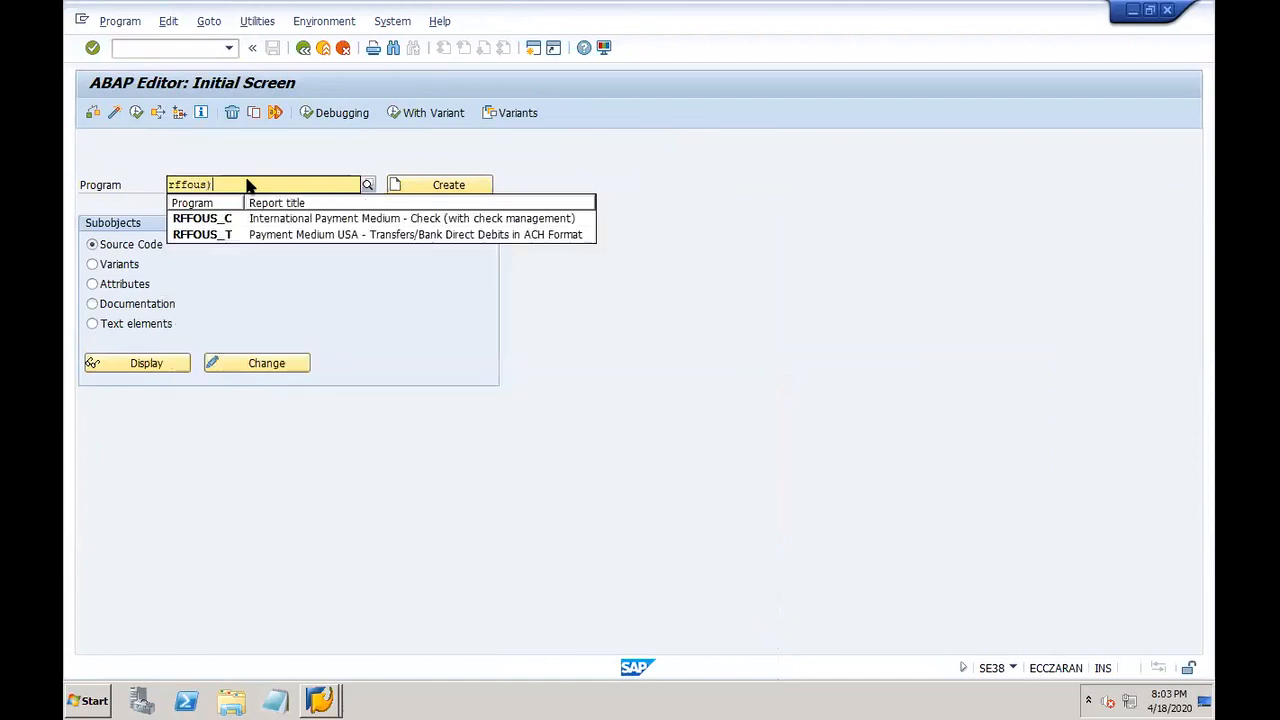
type(")")
key("BackSpace")
type("_c")
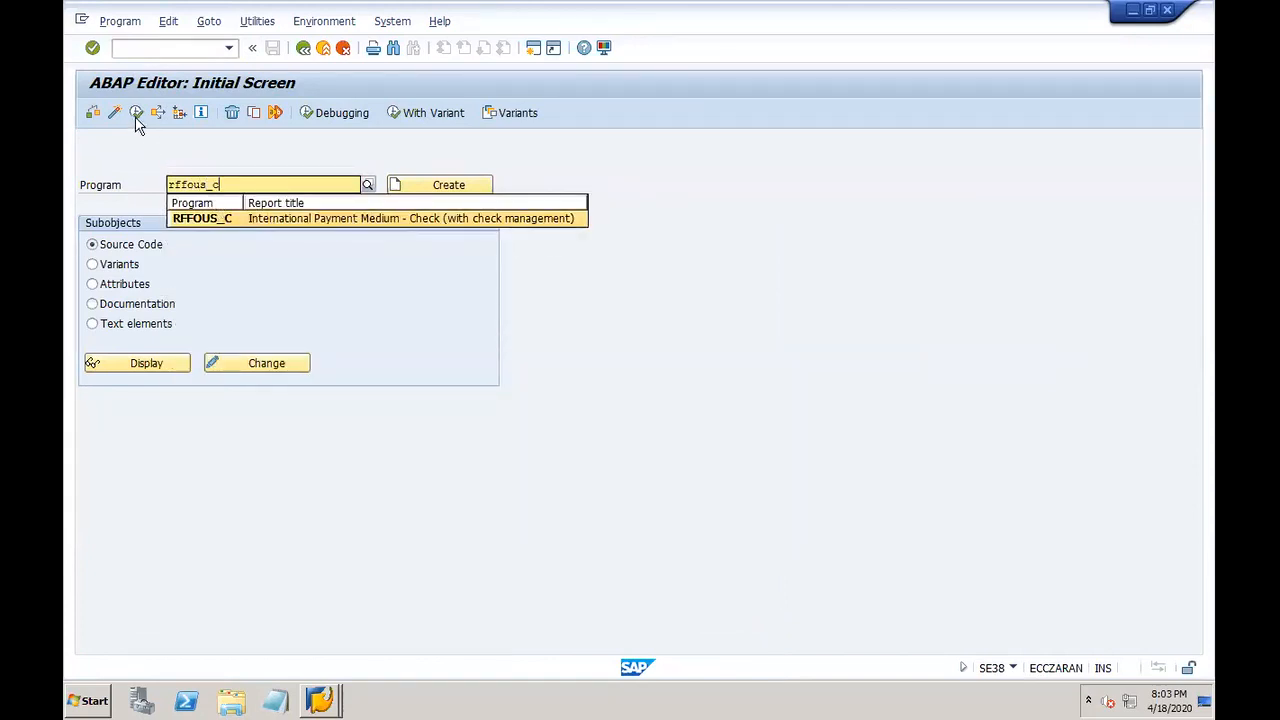
left_click(137, 113)
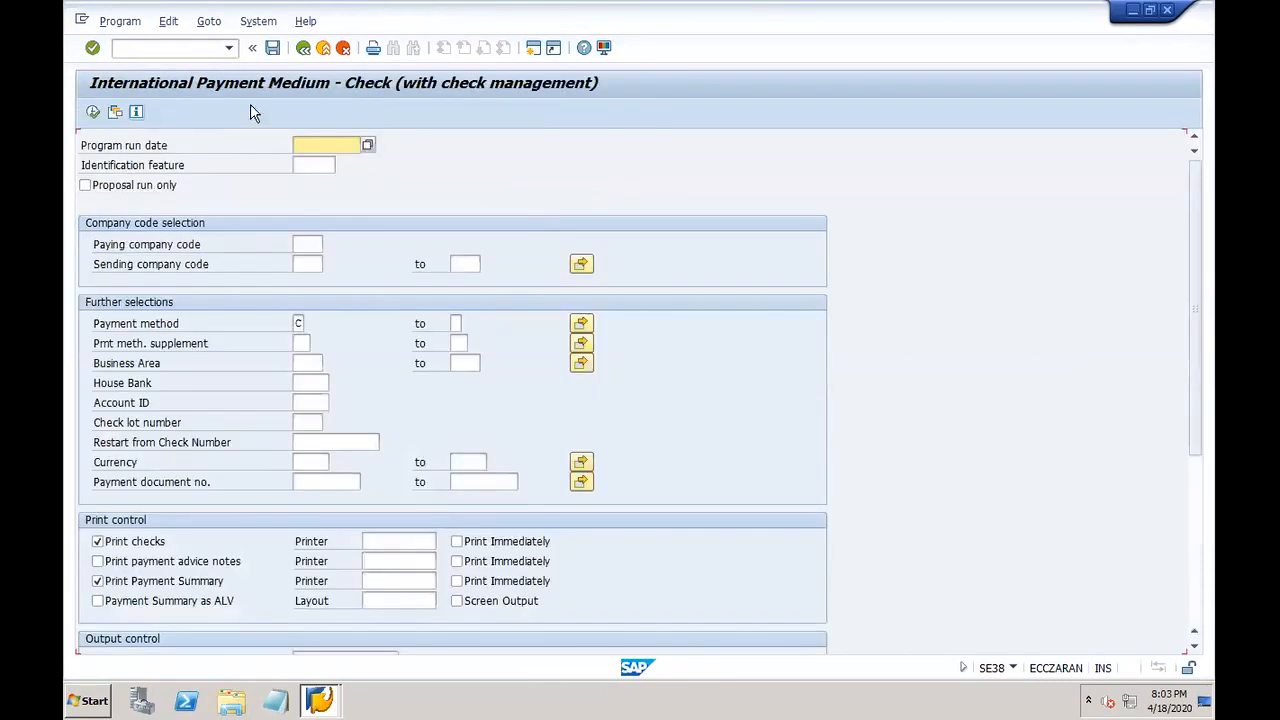
left_click(303, 47)
Step: Run program RFTMPBLU, return to the editor, and enter sapfpaym as the program name
left_click_drag(237, 184, 151, 185)
type("rf")
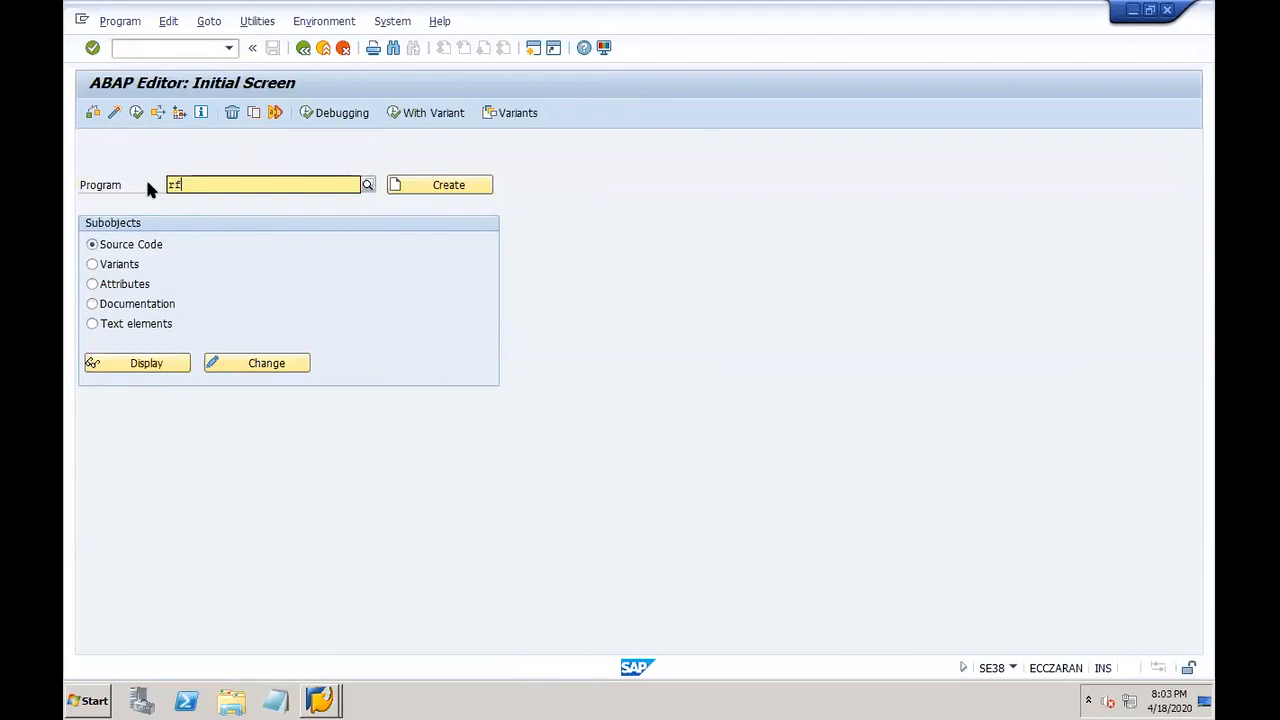
type("tmpblu")
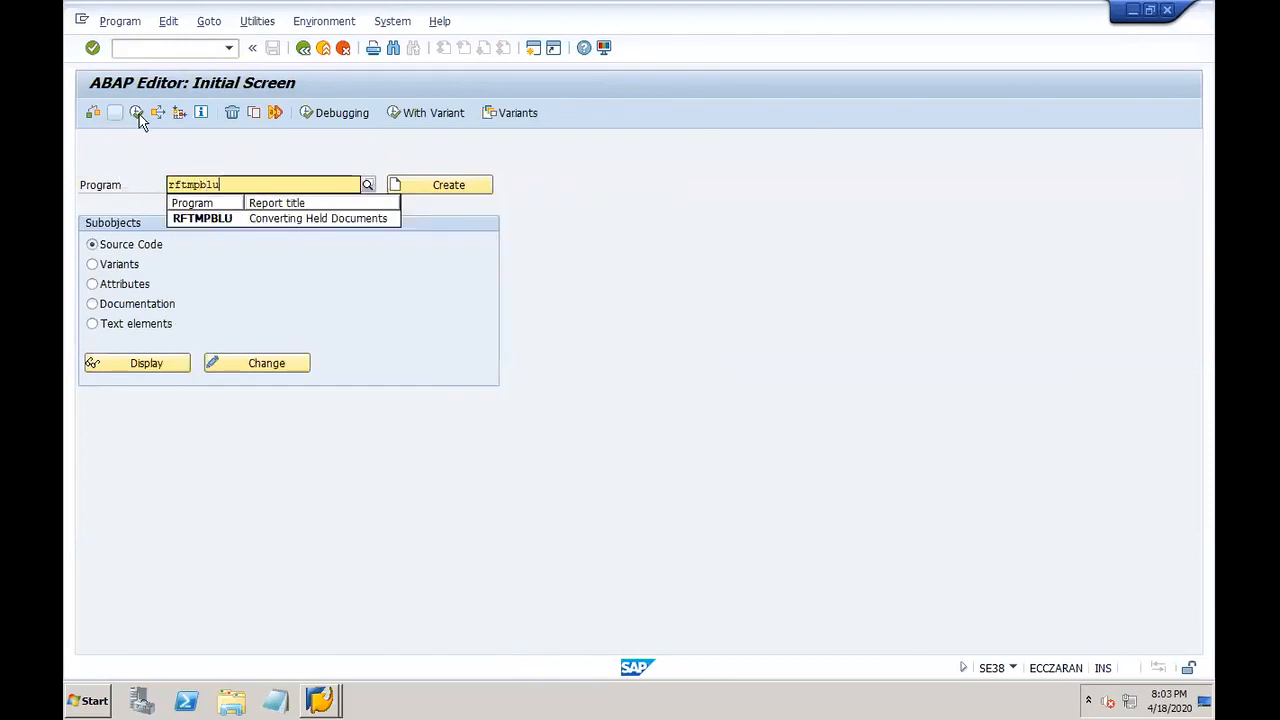
left_click(137, 113)
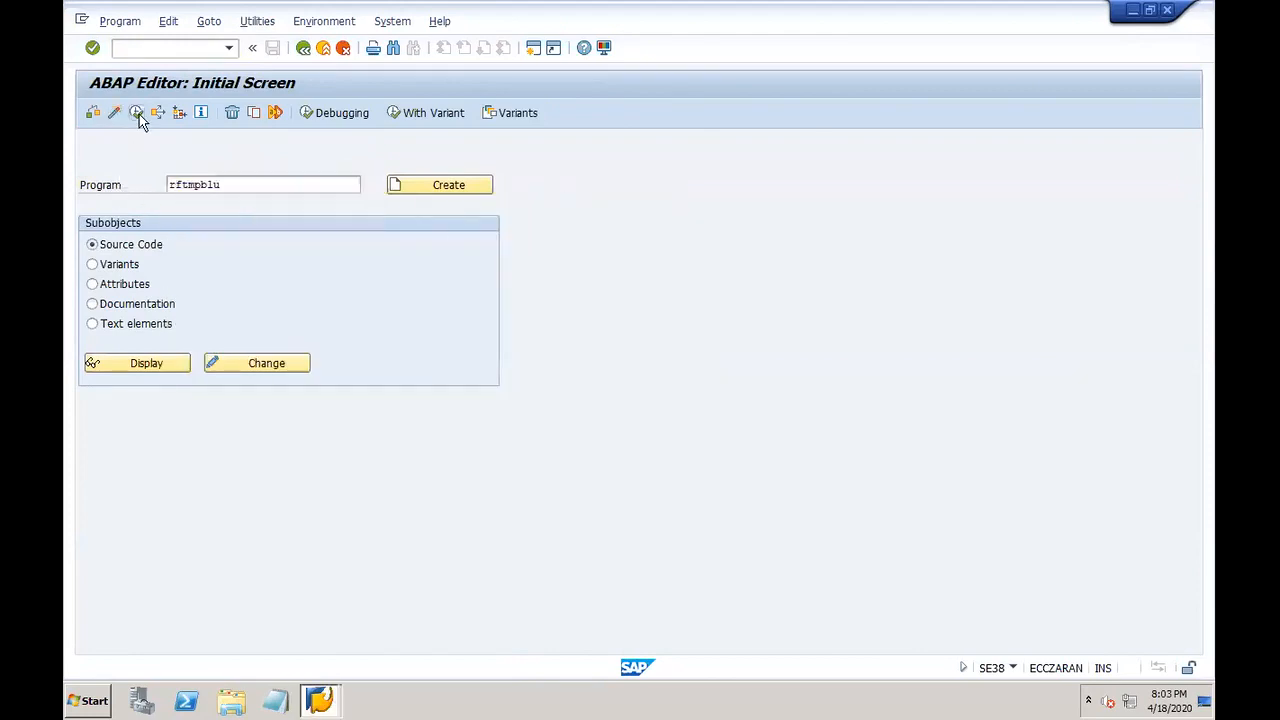
left_click(303, 48)
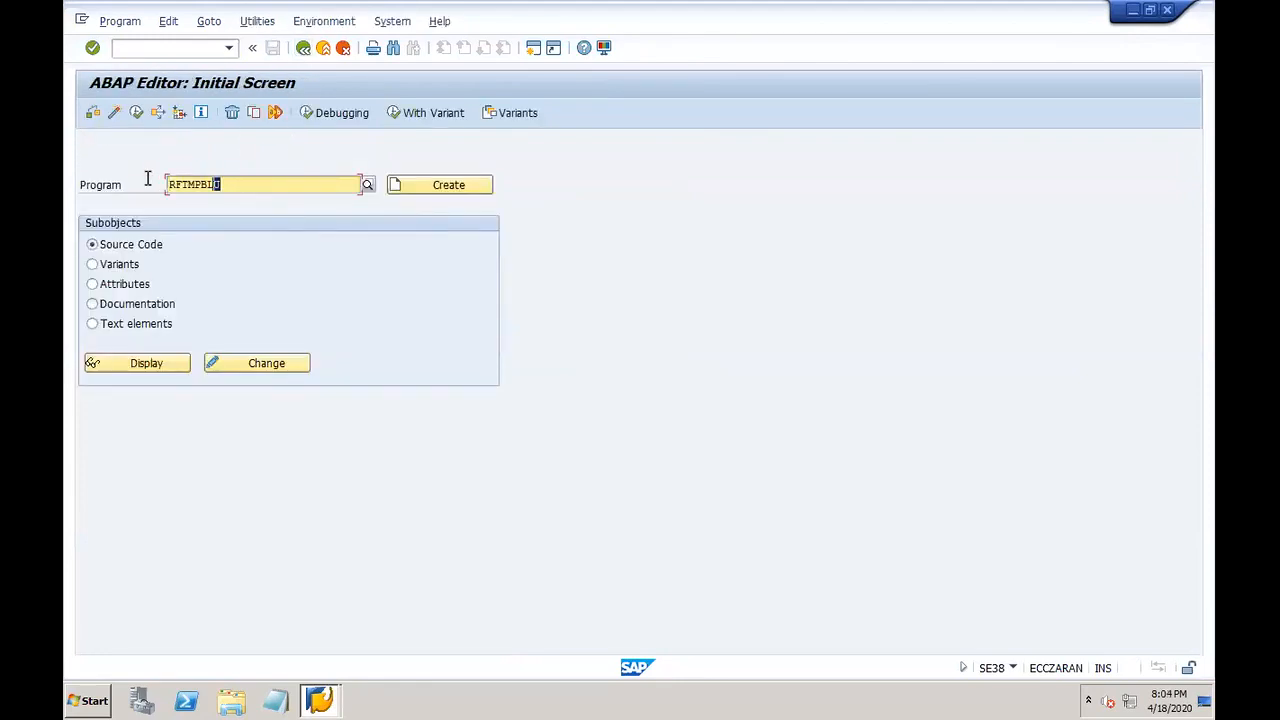
type("sapfpaym")
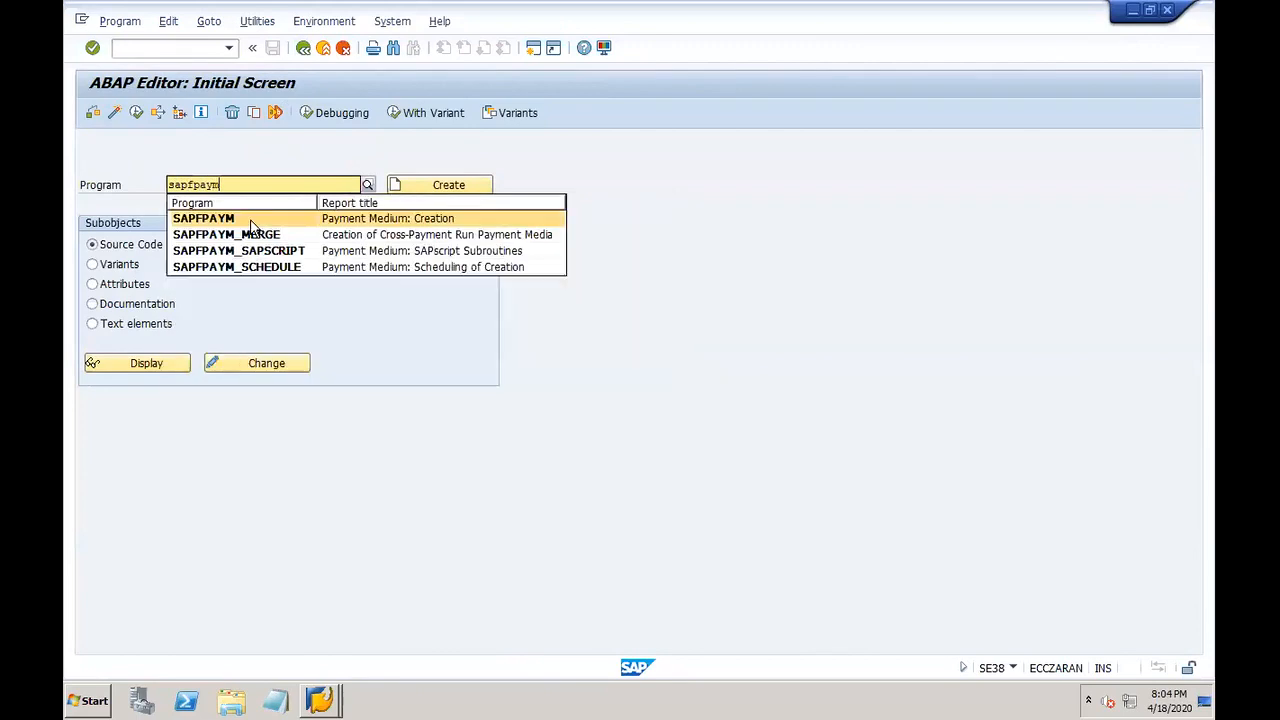
Step: Execute SAPFPAYM to view the Payment Medium: Creation screen, then go back
left_click(240, 218)
left_click(136, 112)
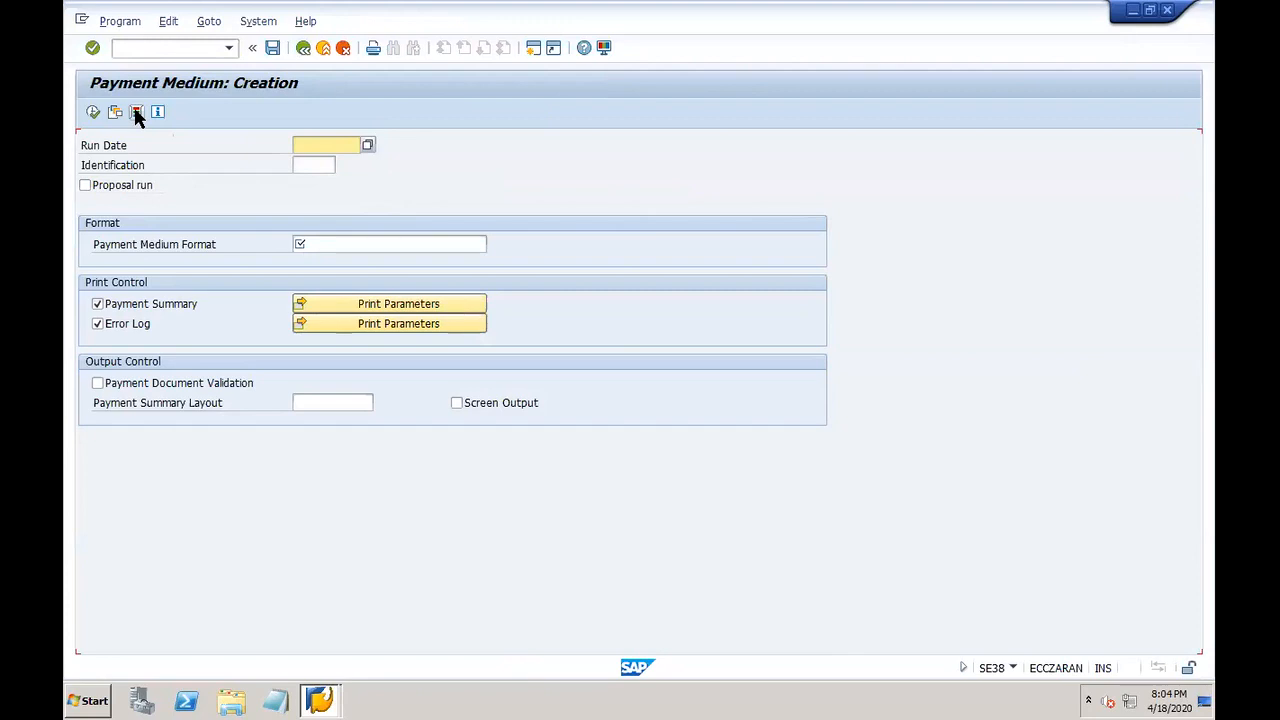
left_click(303, 48)
Step: Search programs matching SAPFP* and mark SAPFPAYM in the hit list
left_click(308, 181)
key("BackSpace")
key("BackSpace")
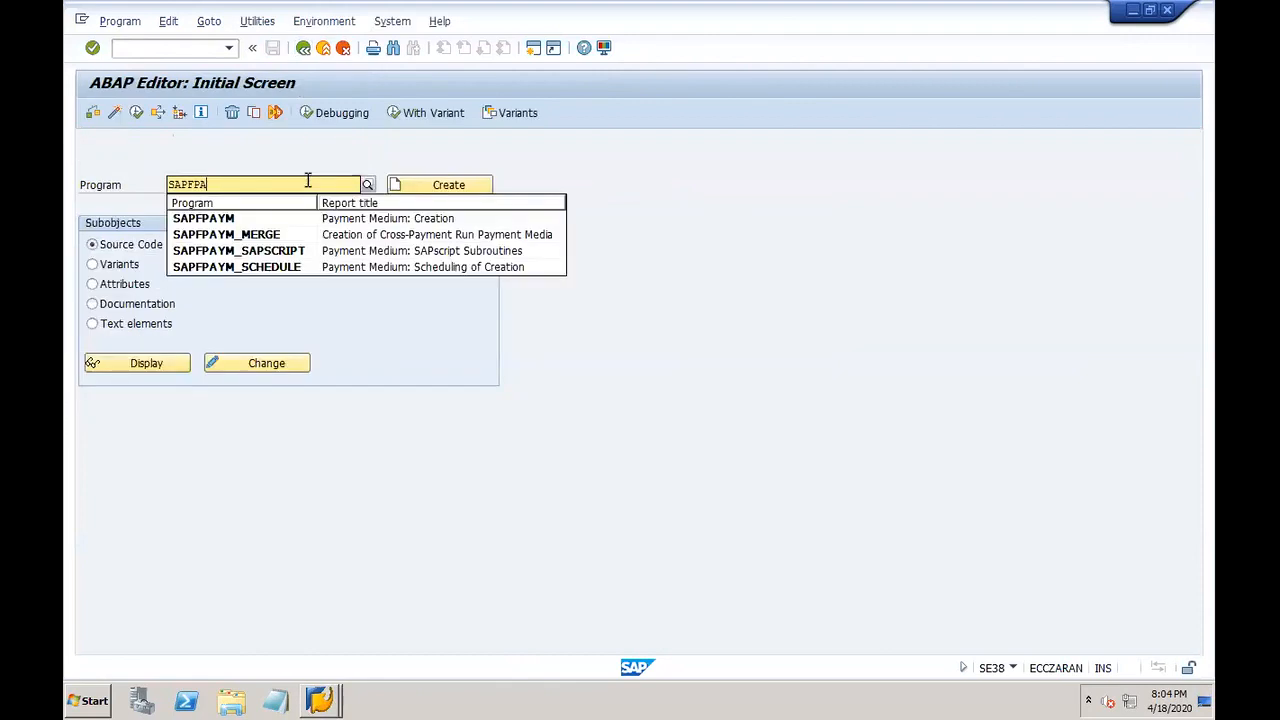
key("BackSpace")
type("*")
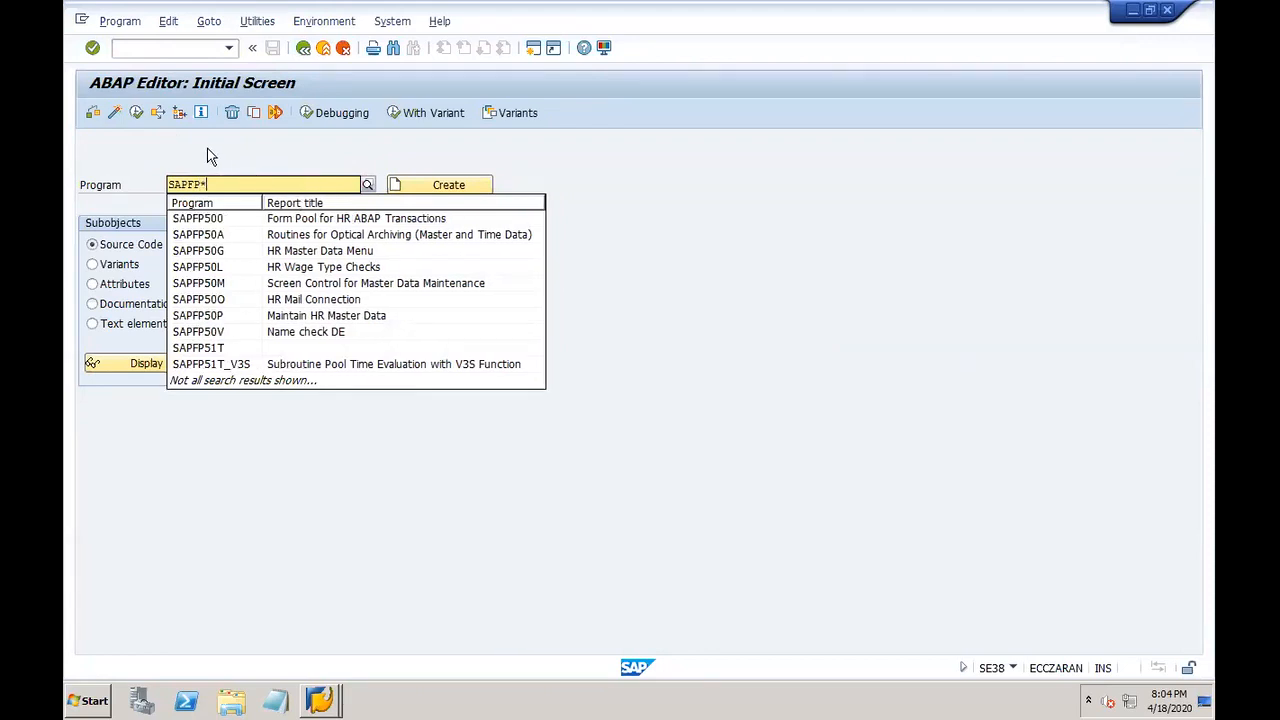
left_click(295, 185)
left_click(369, 185)
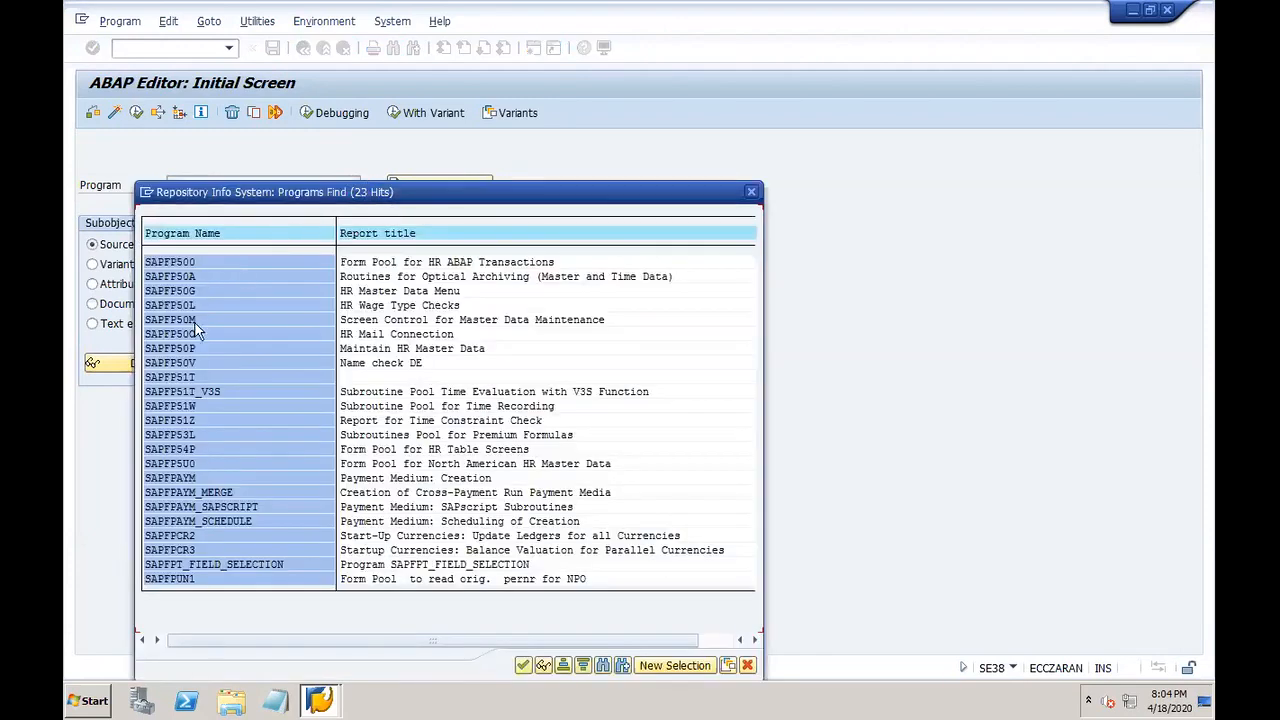
left_click(171, 478)
left_click(751, 191)
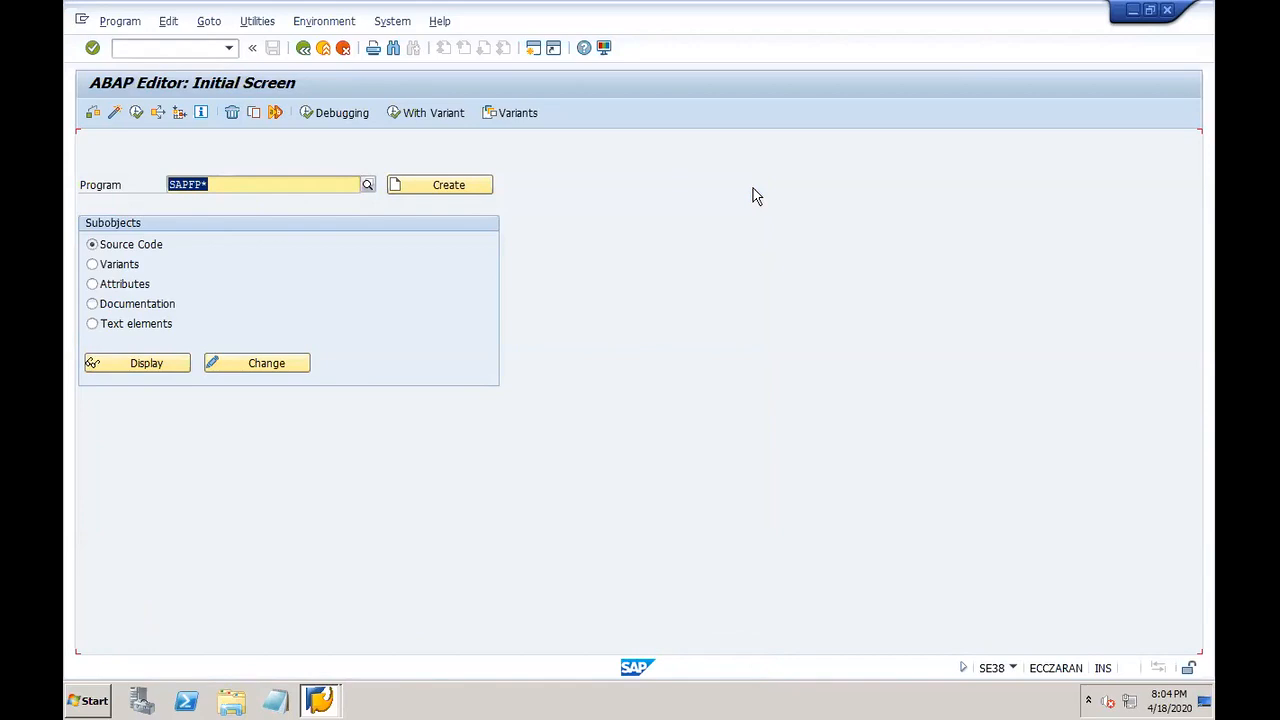
Step: Pick SAPFPAYM from the recently used programs, execute it, and return to the editor
key("Delete")
left_click(368, 186)
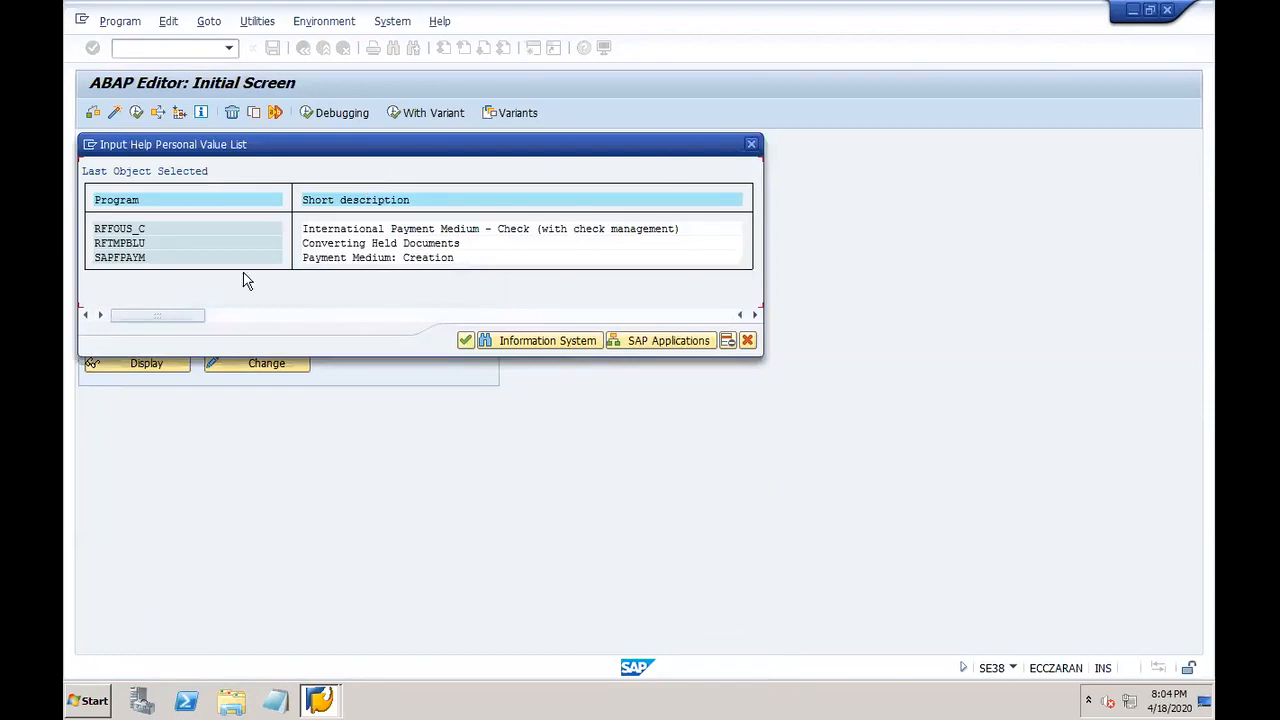
double_click(139, 256)
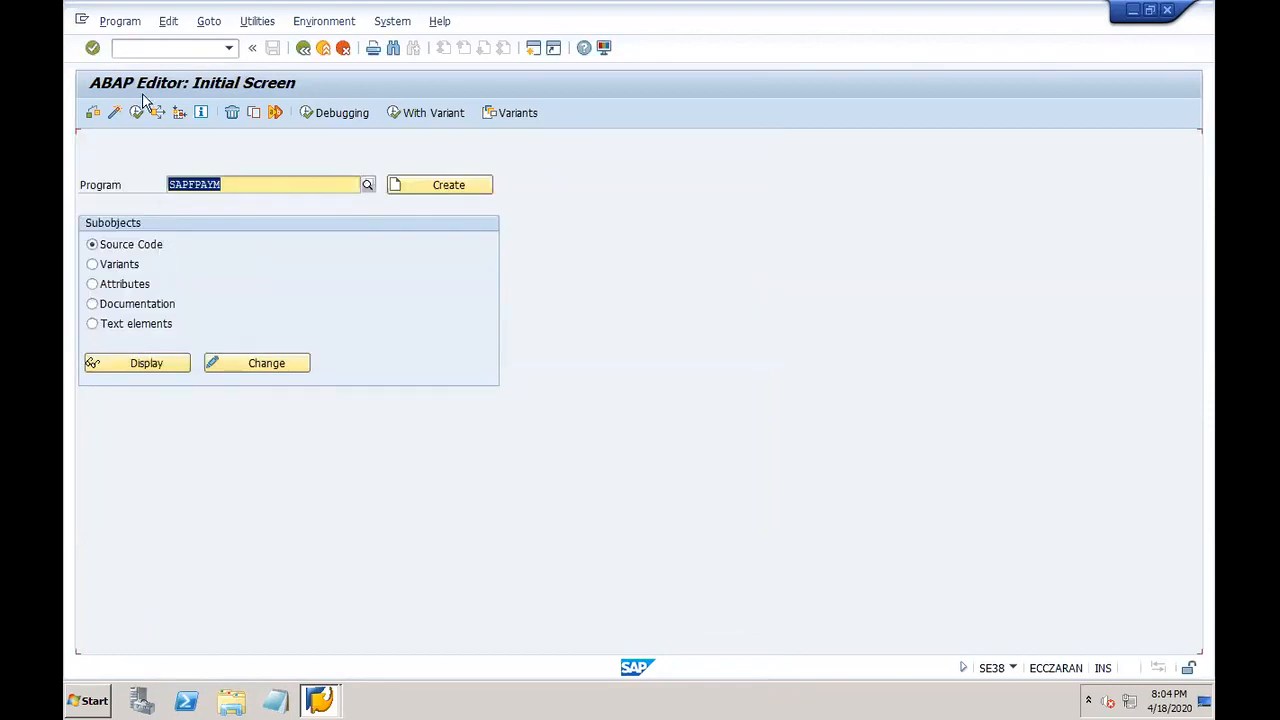
left_click(134, 113)
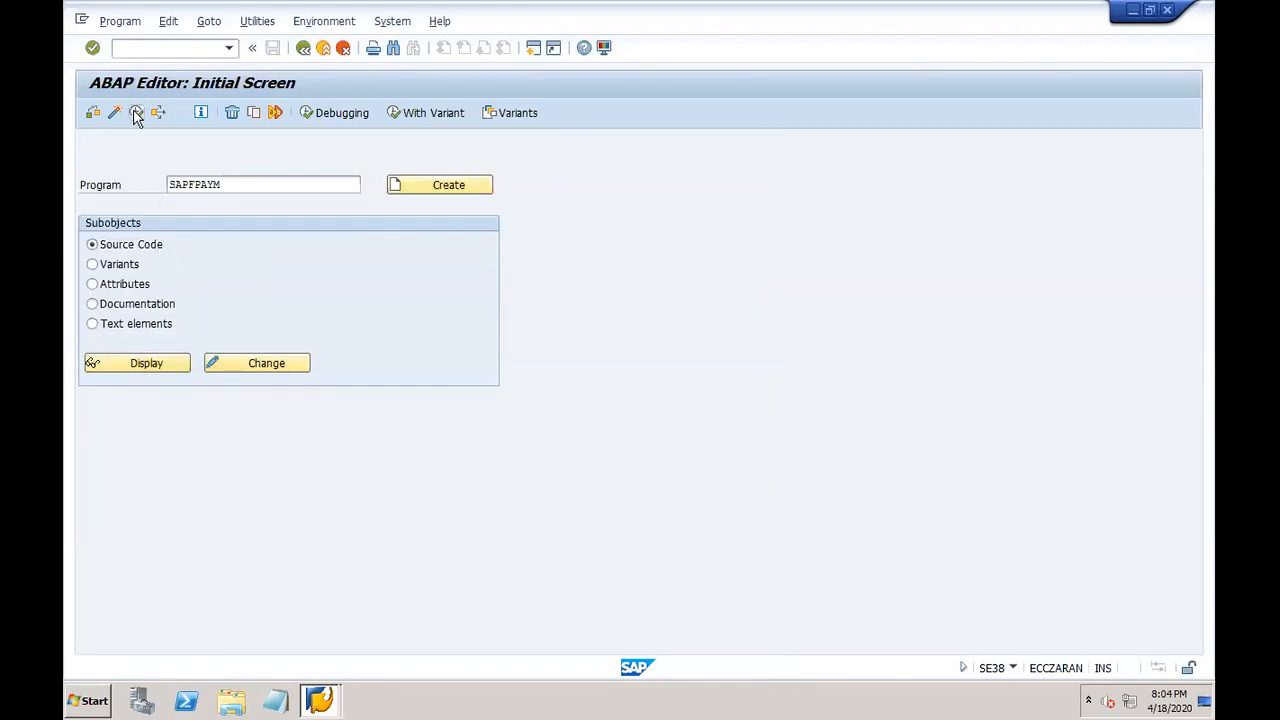
left_click(305, 55)
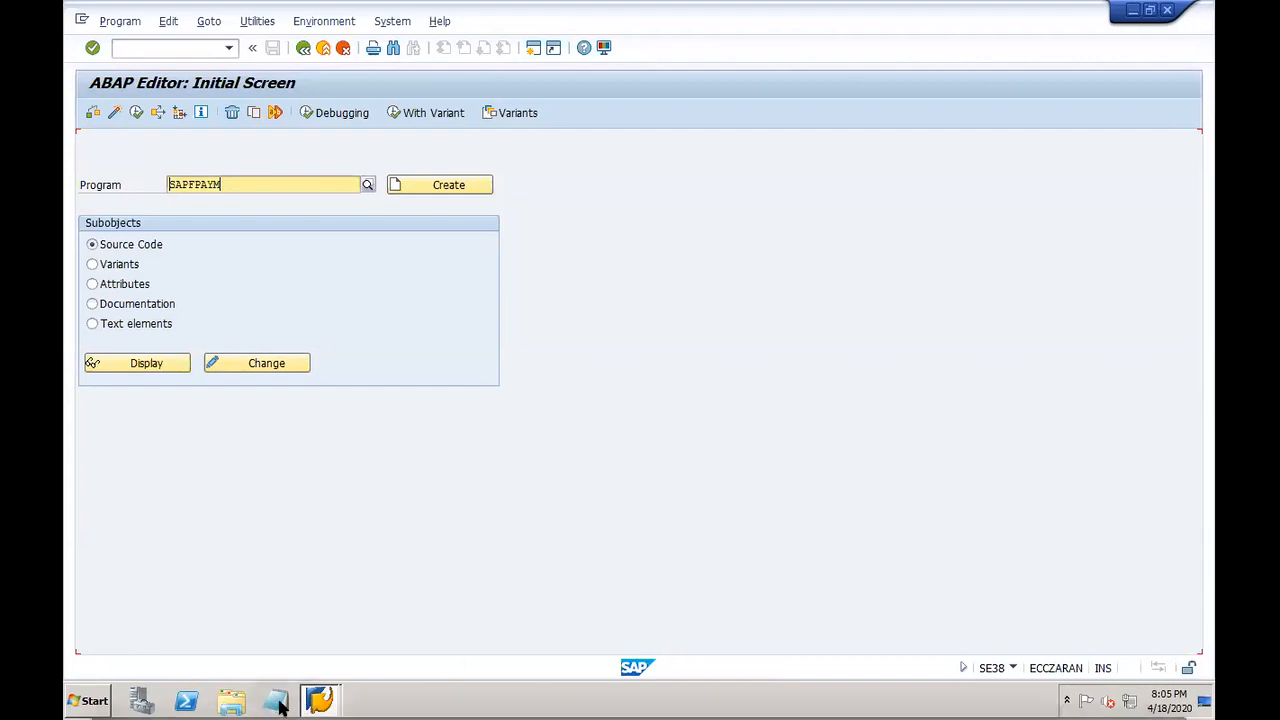
Step: Bring the training site forward and scroll the Discussion Board down to the F110 cheque generation post
left_click(218, 704)
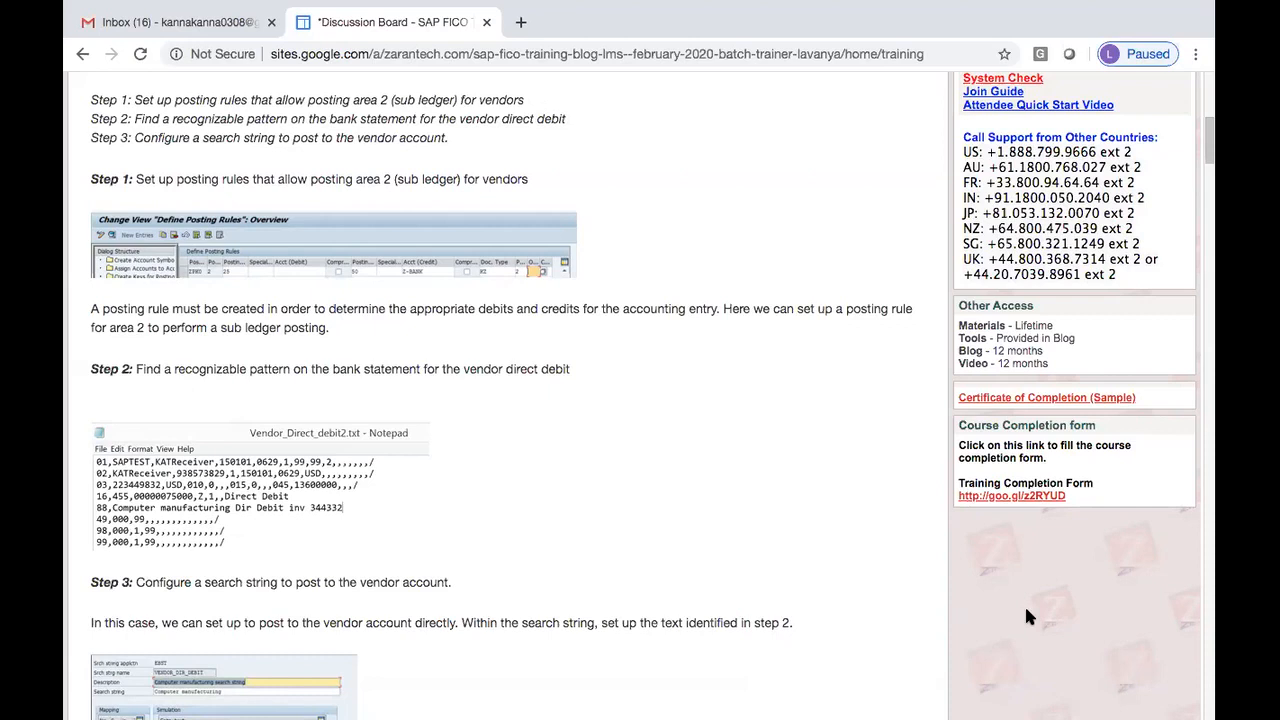
left_click_drag(1210, 163, 1212, 105)
scroll(1210, 140, "down", 3)
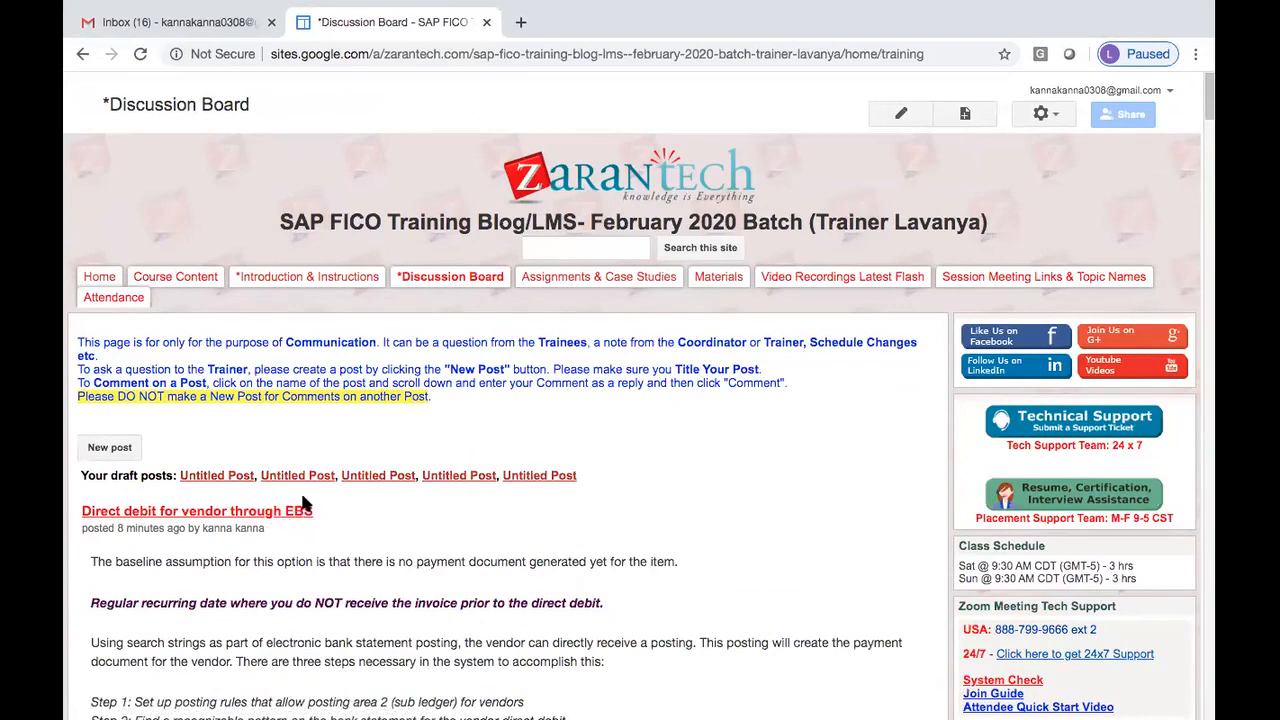
scroll(1210, 118, "down", 1)
left_click_drag(1210, 118, 1210, 257)
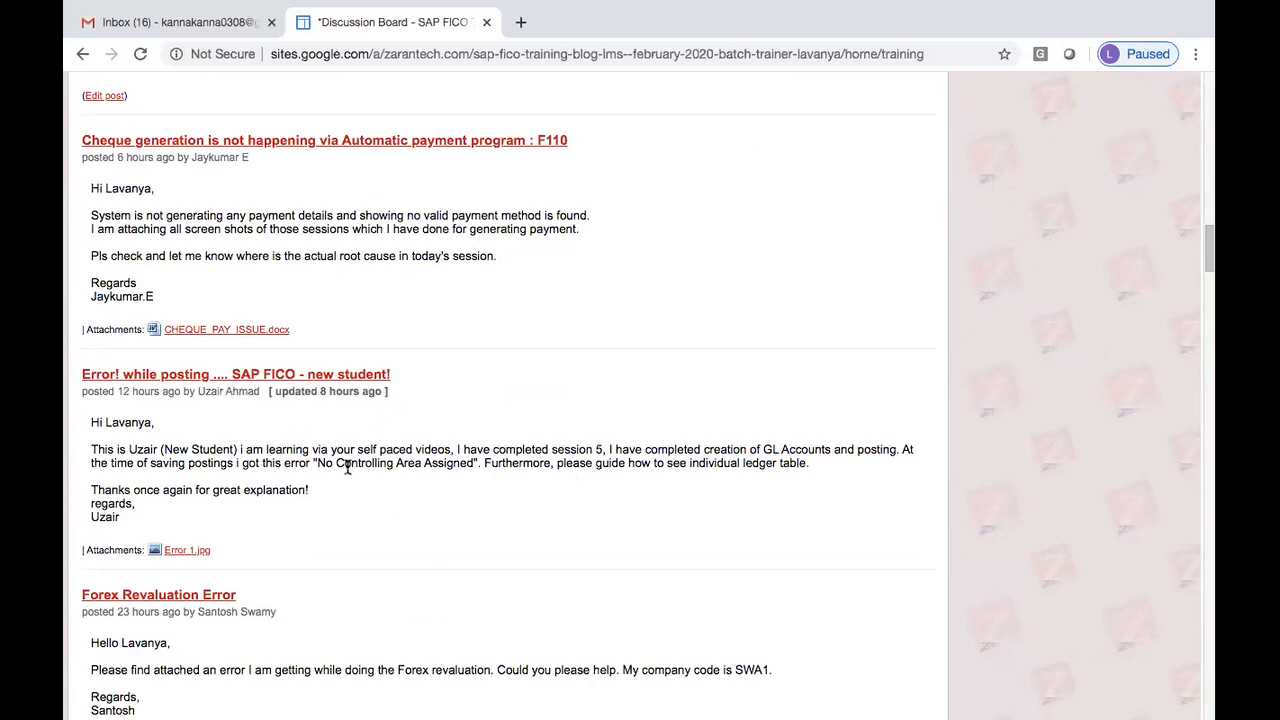
Step: Highlight the No Controlling Area Assigned error text in the student posts
left_click_drag(320, 463, 477, 463)
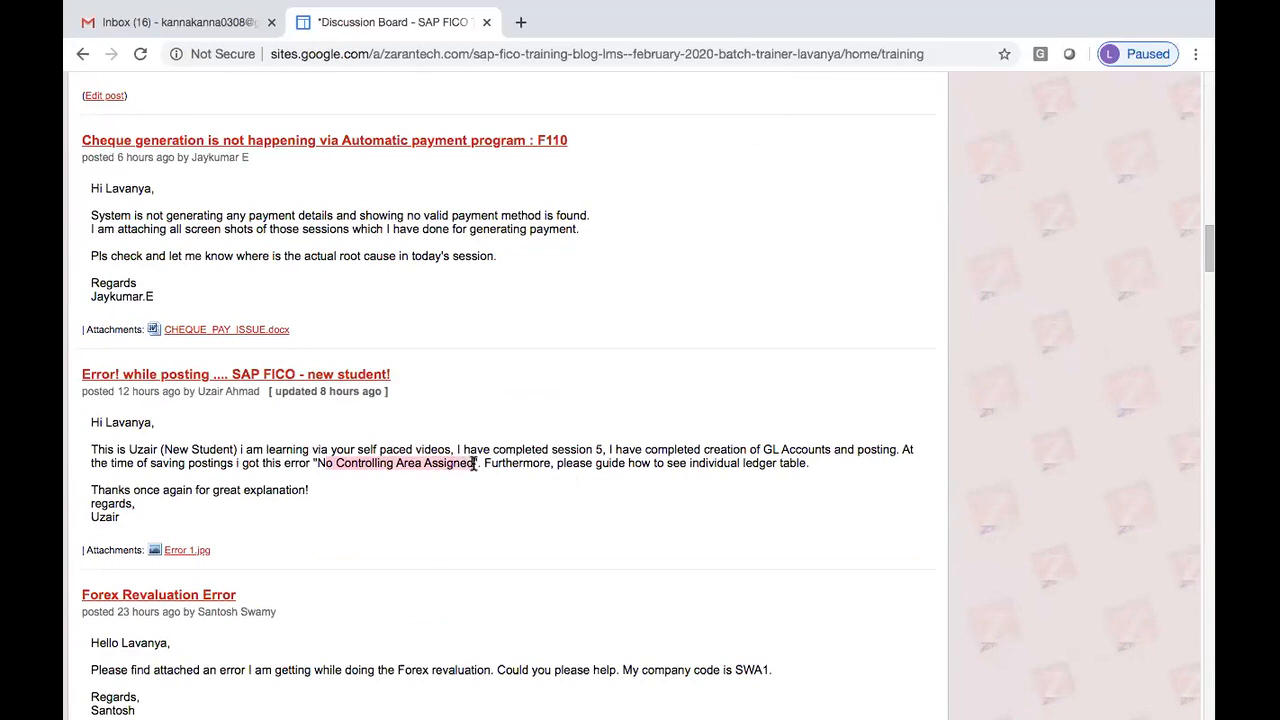
left_click(326, 466)
left_click_drag(318, 464, 481, 457)
left_click_drag(360, 449, 463, 450)
left_click_drag(318, 464, 472, 465)
Step: Download the Forex Revaluation Error.docx attachment and switch to the document in Word
scroll(1130, 250, "up", 5)
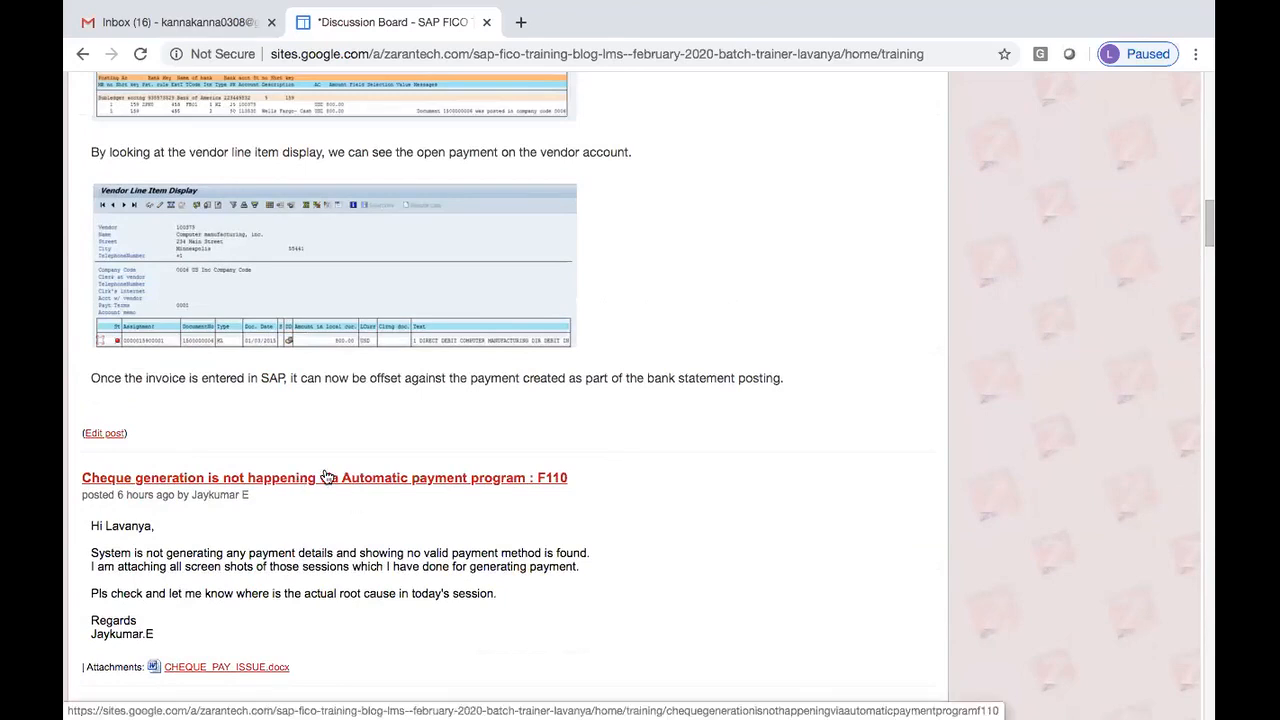
scroll(1208, 238, "down", 12)
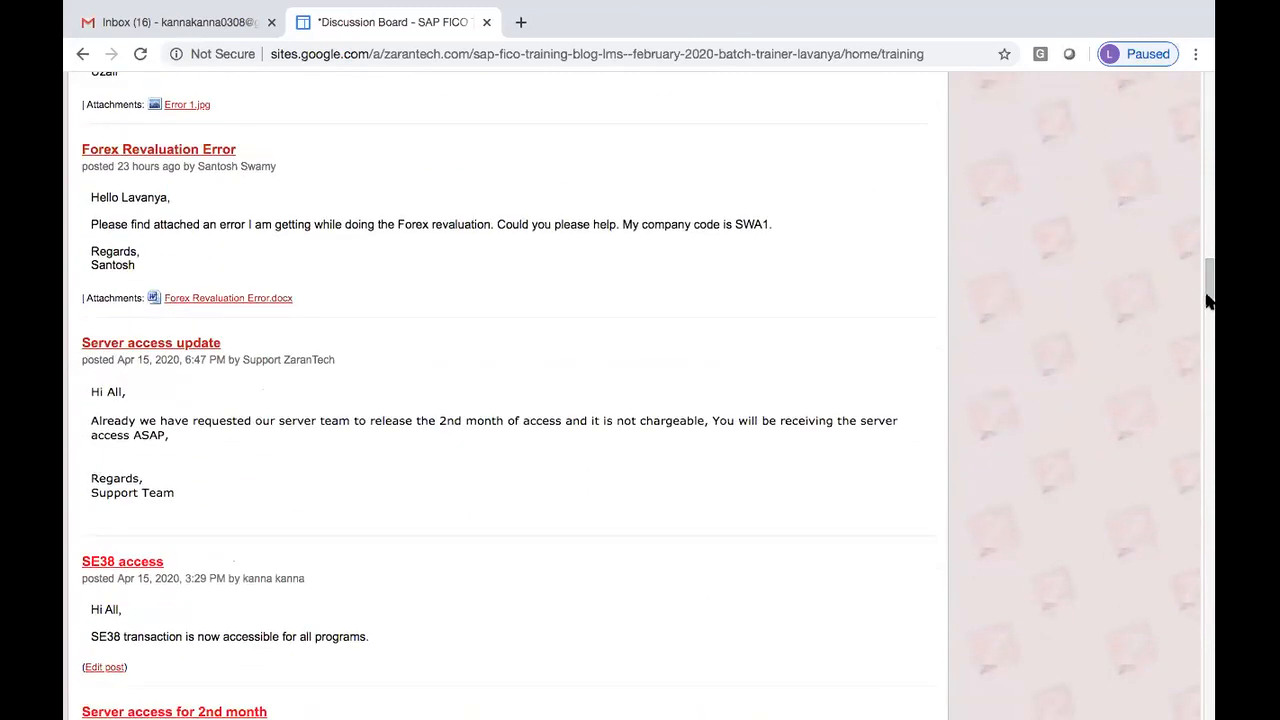
scroll(1212, 315, "down", 3)
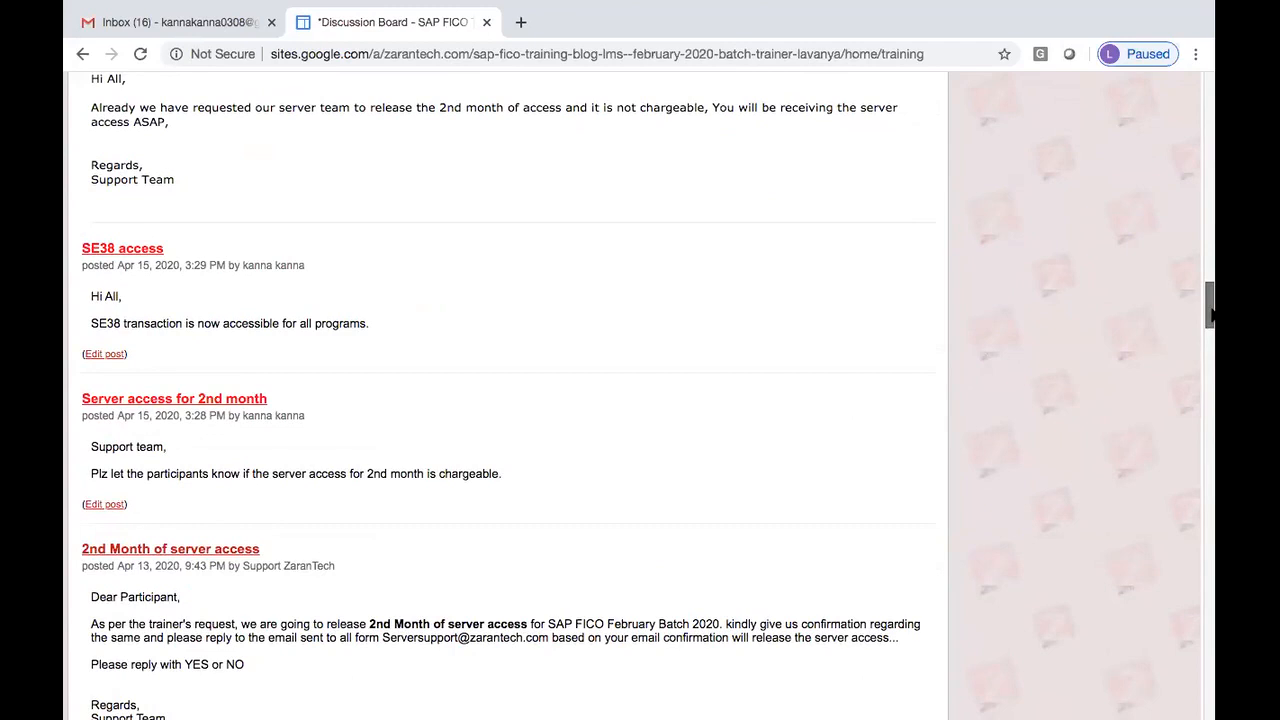
scroll(1212, 315, "down", 4)
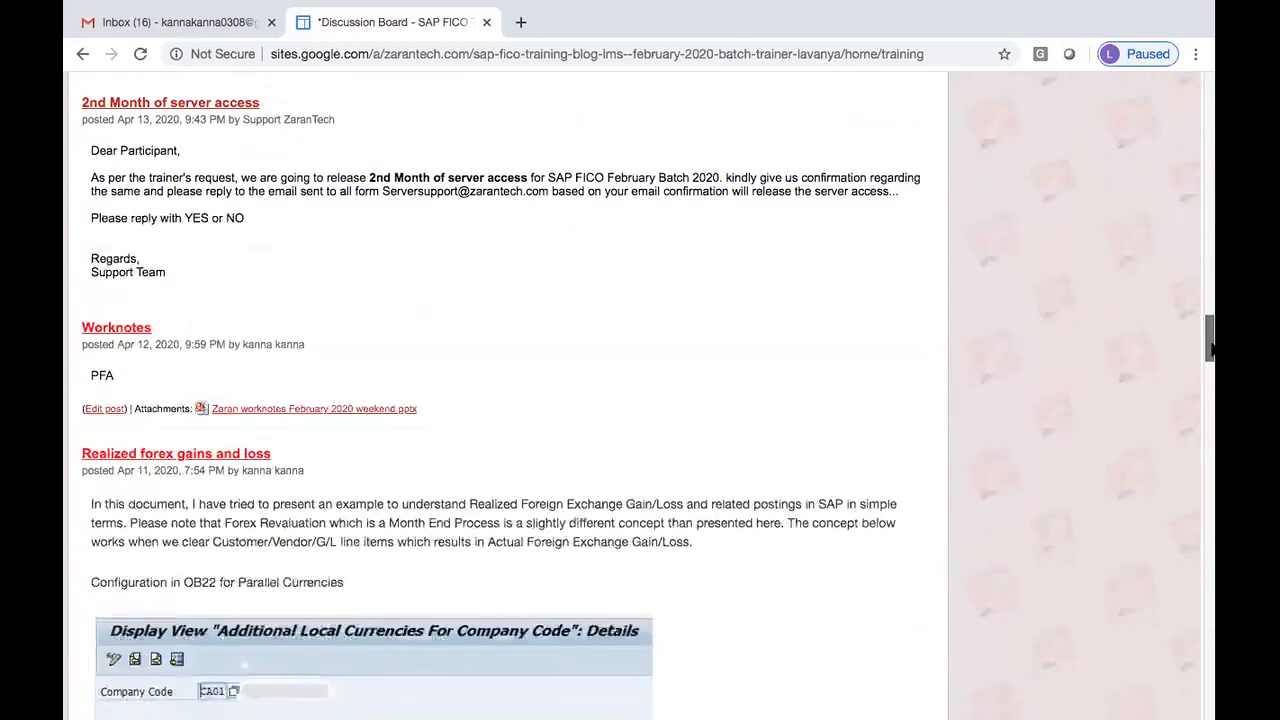
scroll(1210, 305, "up", 4)
scroll(1210, 300, "up", 4)
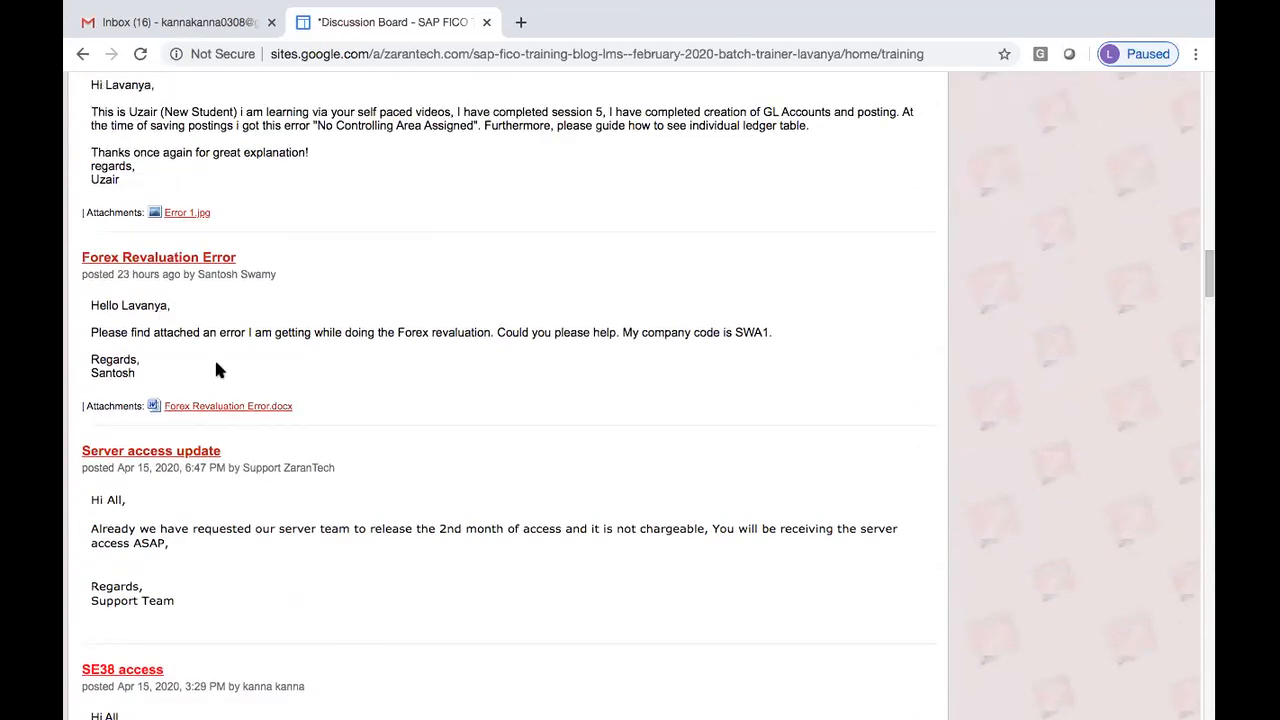
left_click(216, 406)
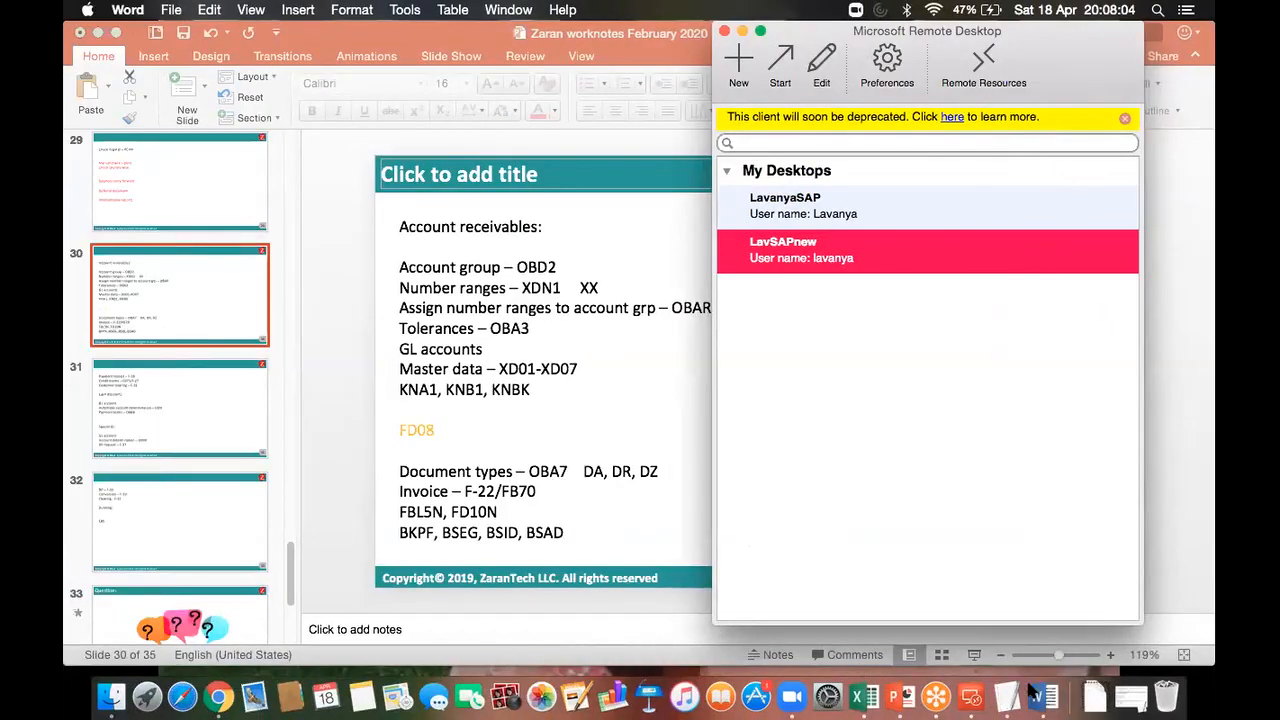
left_click(1040, 697)
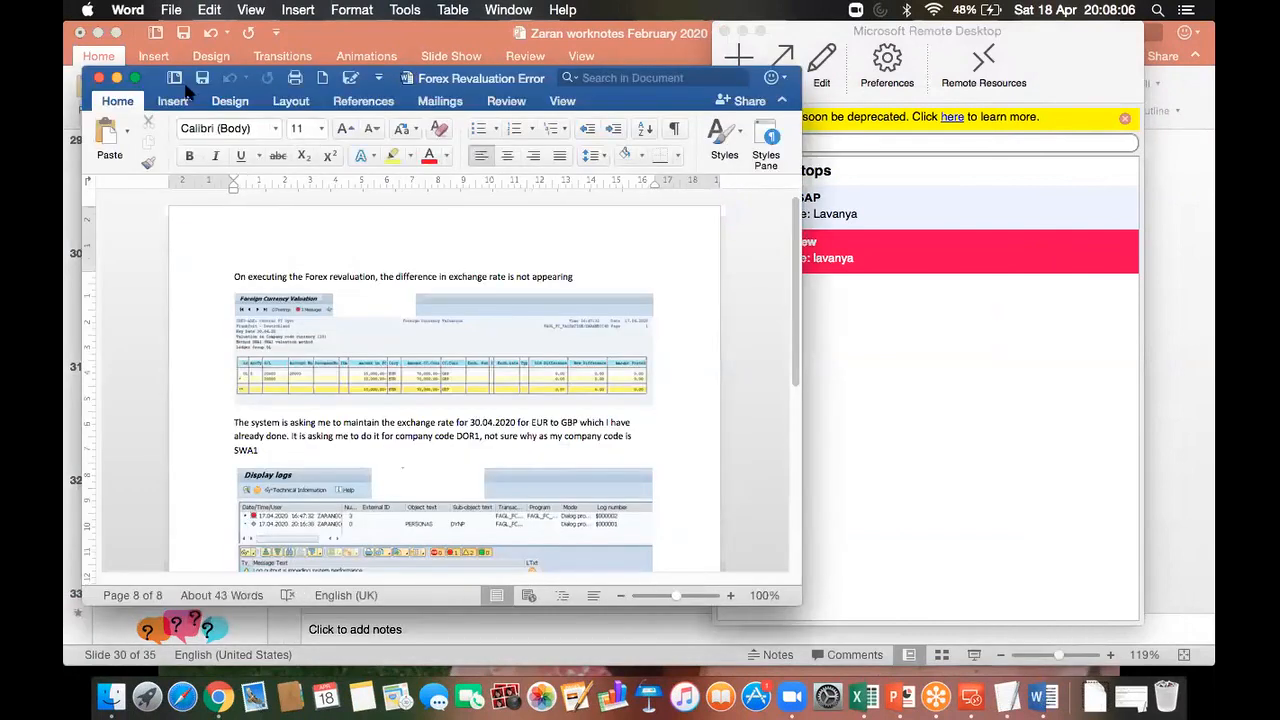
Step: Show the Forex Revaluation Error document full screen at 190% zoom, scrolled to the Display logs image
left_click(137, 79)
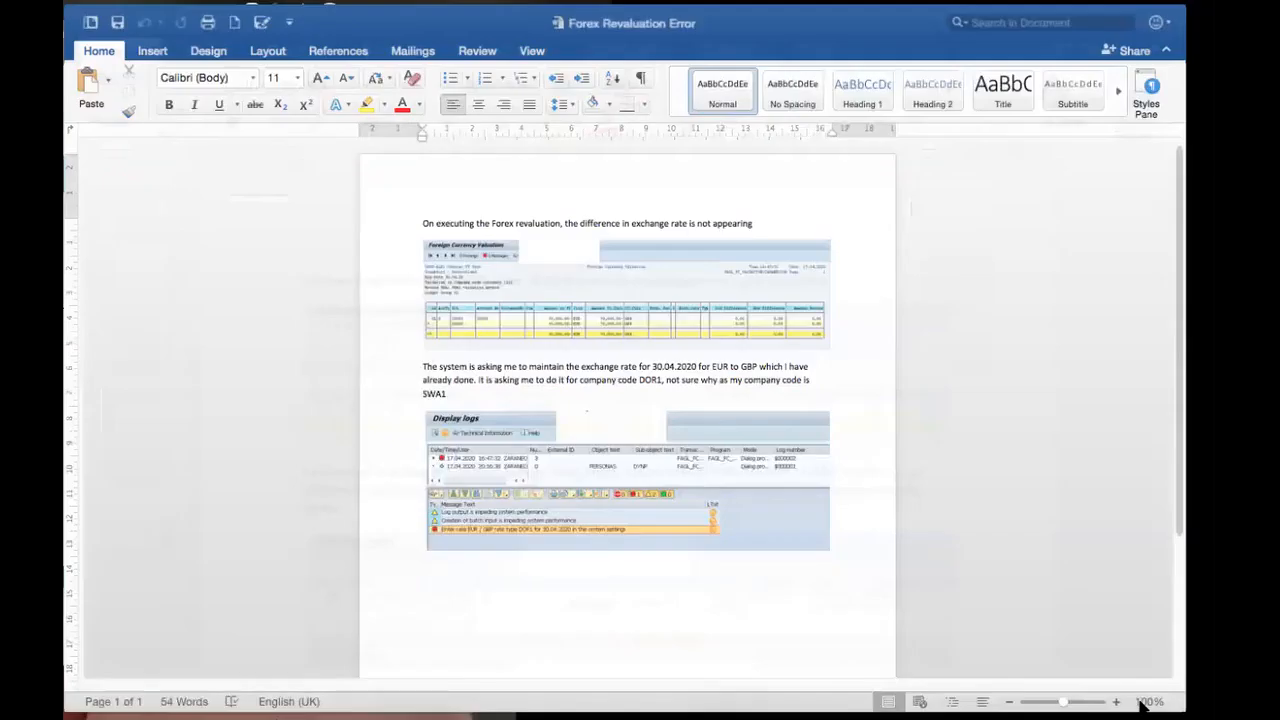
left_click(1141, 706)
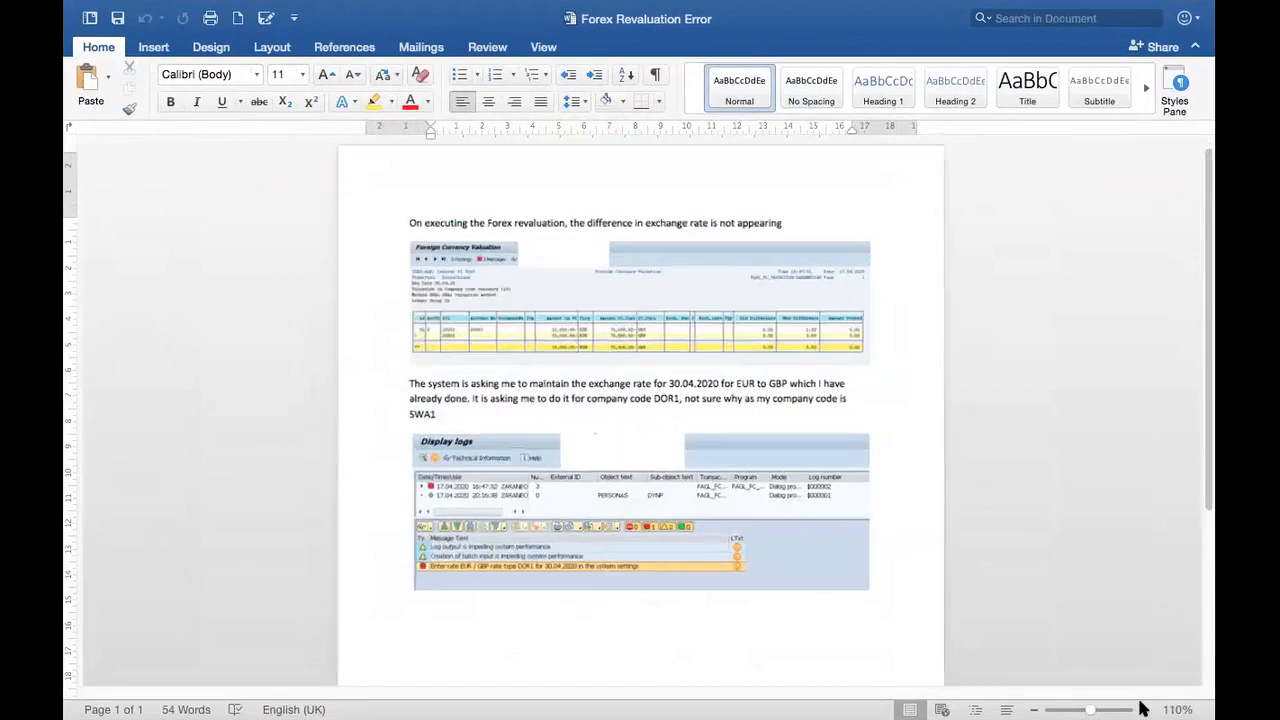
left_click(1141, 706)
left_click(1141, 706)
left_click(1141, 706)
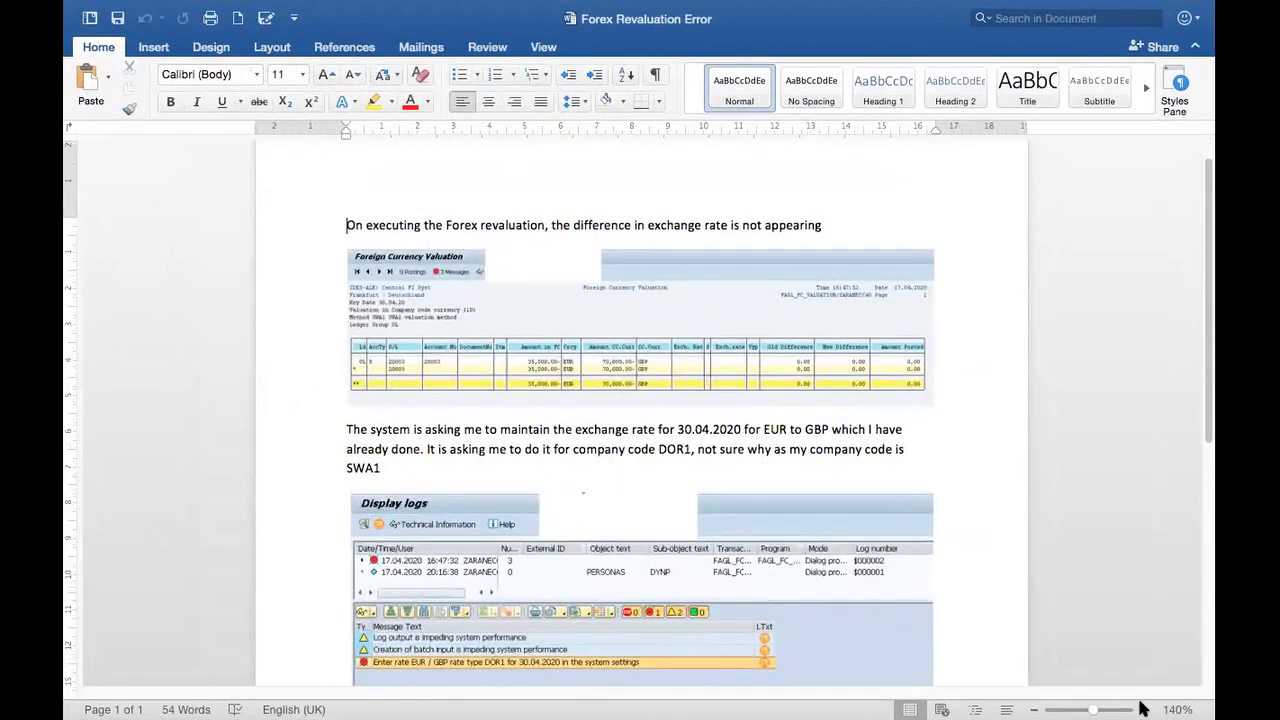
left_click(1141, 706)
left_click(1141, 706)
left_click(1141, 706)
left_click(1141, 706)
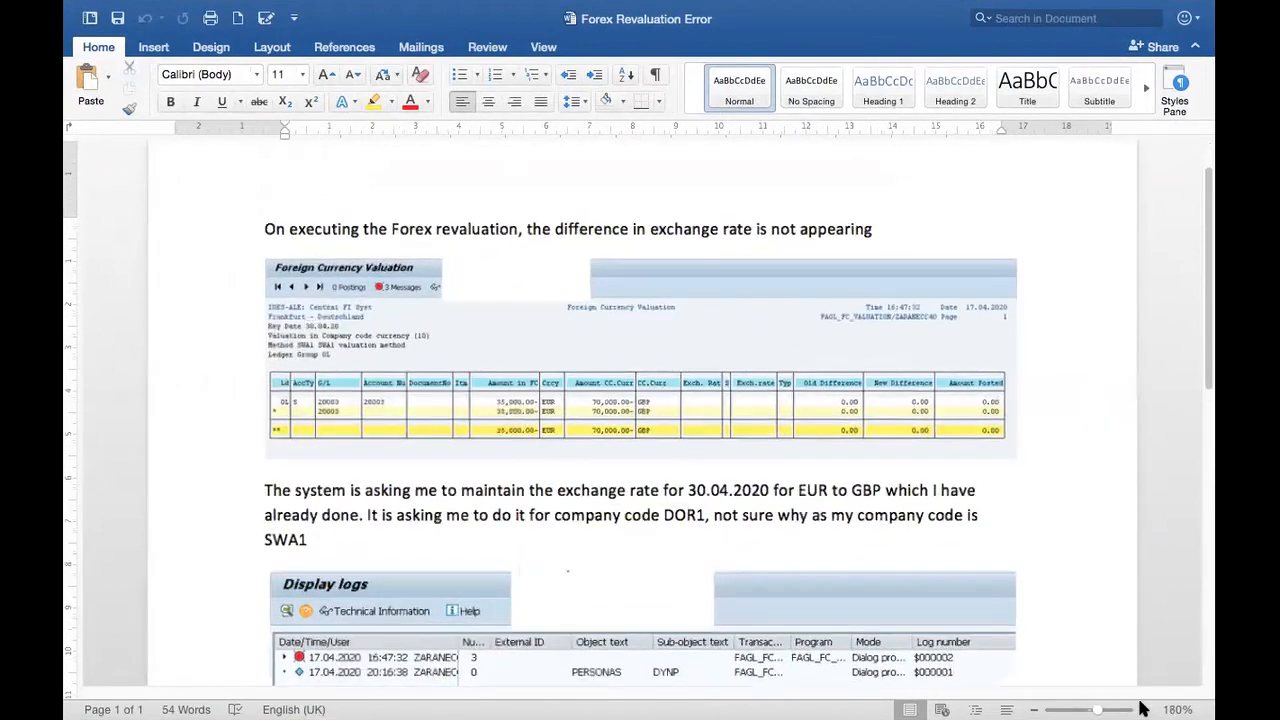
left_click(1141, 706)
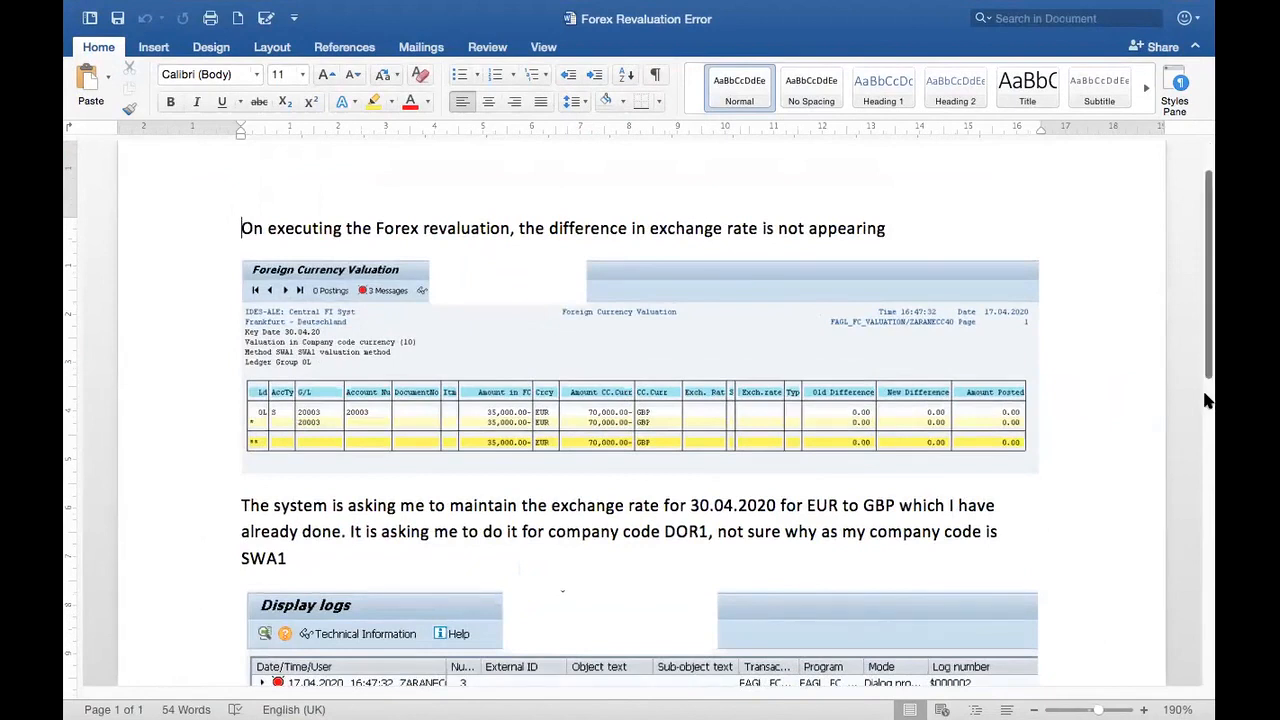
scroll(1207, 400, "down", 5)
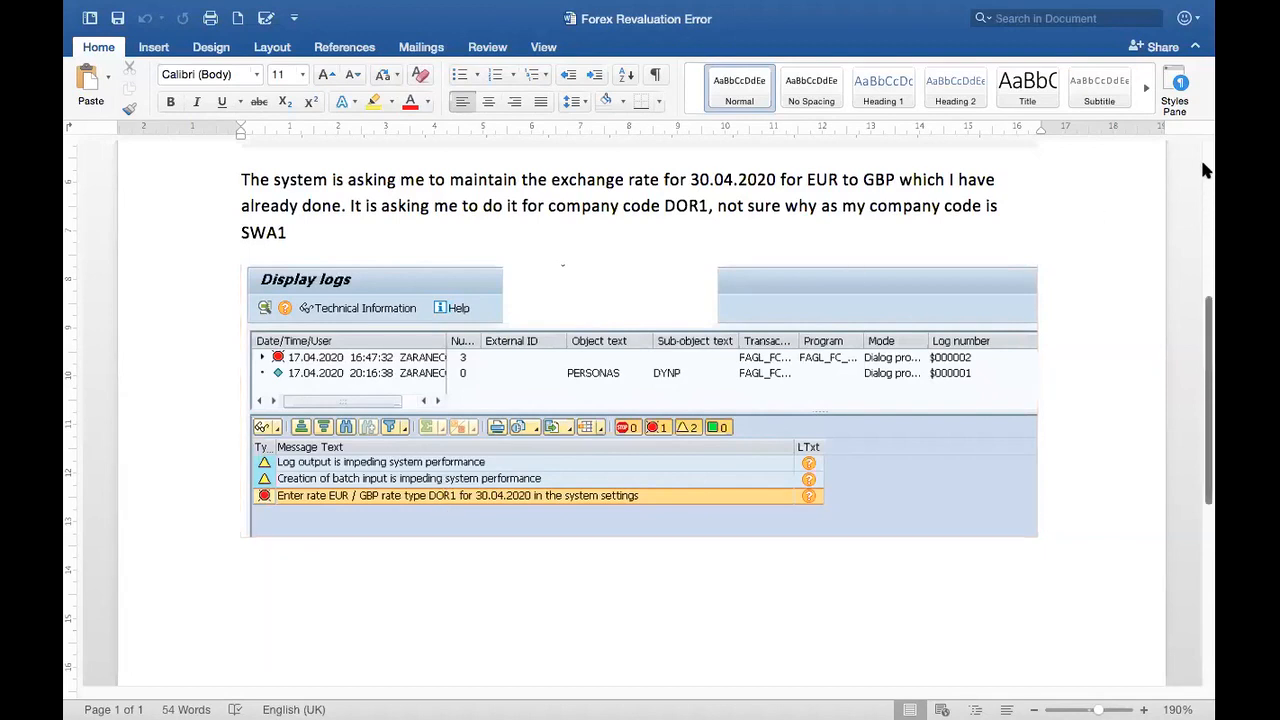
Step: Reread the error requesting an EUR/GBP rate of type DOR1 for 30.04.2020
scroll(1205, 171, "up", 5)
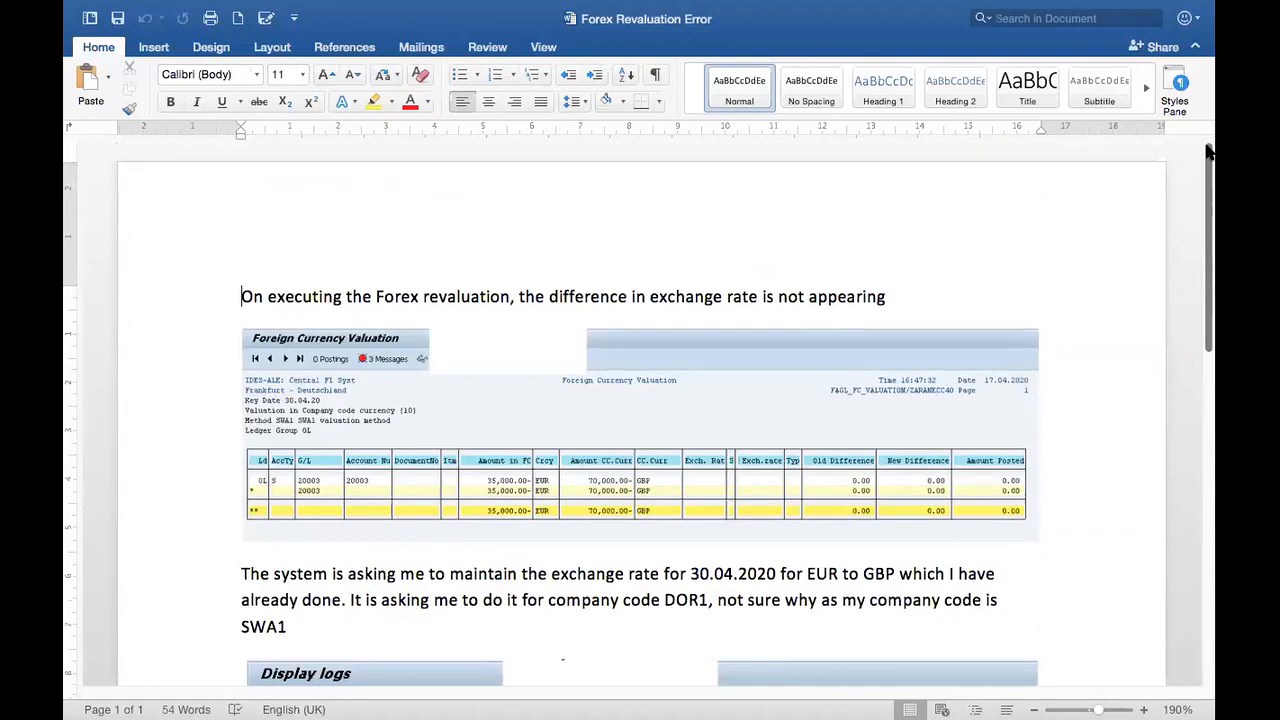
scroll(1212, 375, "down", 3)
scroll(1213, 375, "down", 5)
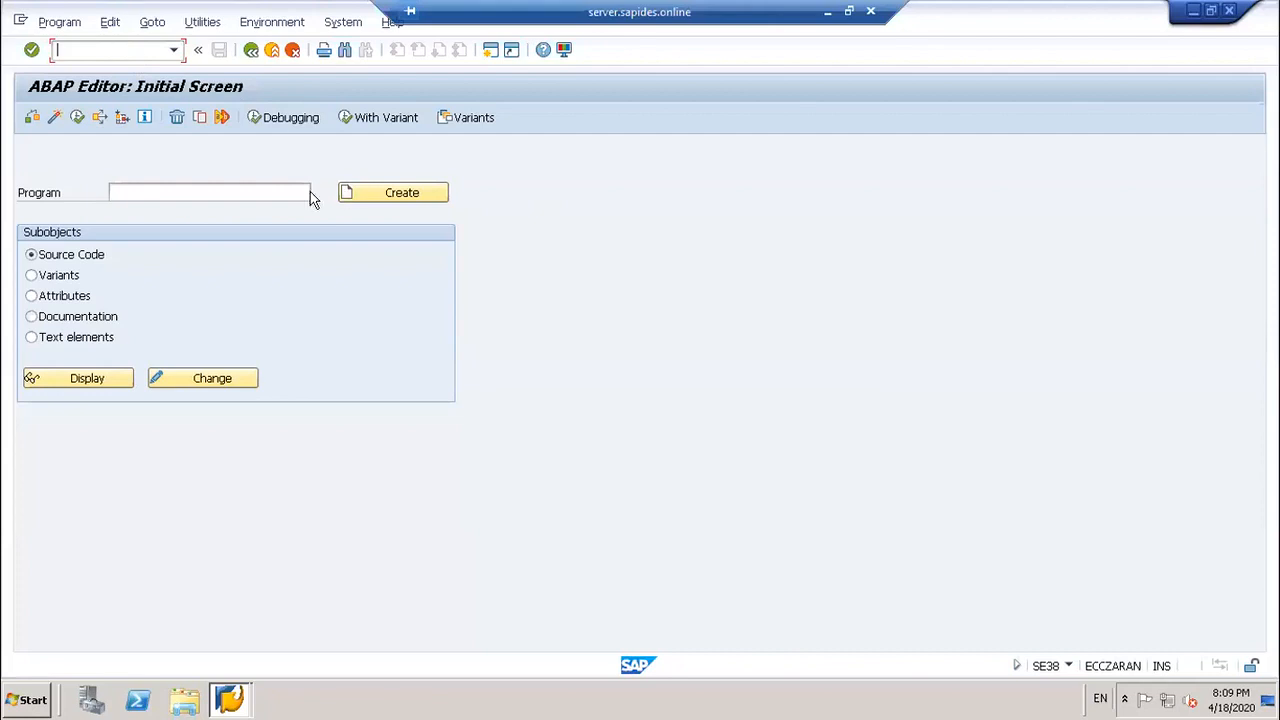
Step: Go through SPRO and the SAP Reference IMG, then enter /nob08 to reach Currency Exchange Rates
left_click(251, 49)
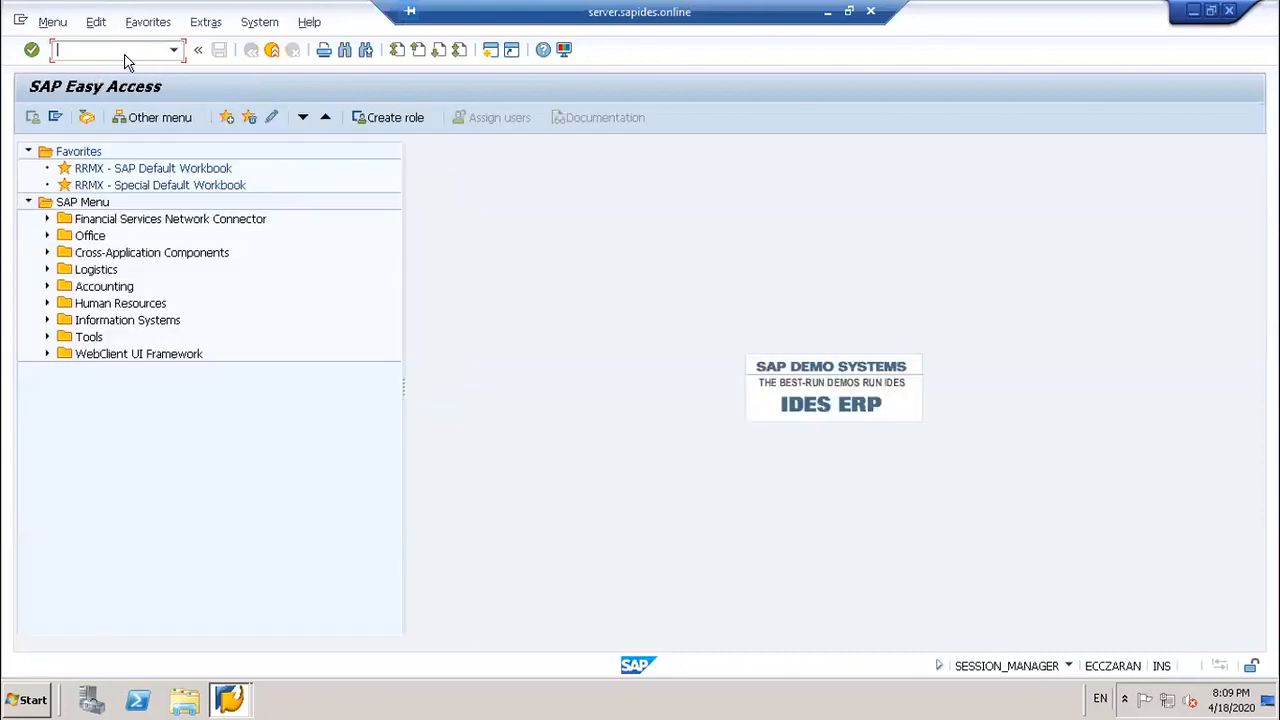
type("/nspro")
key("Return")
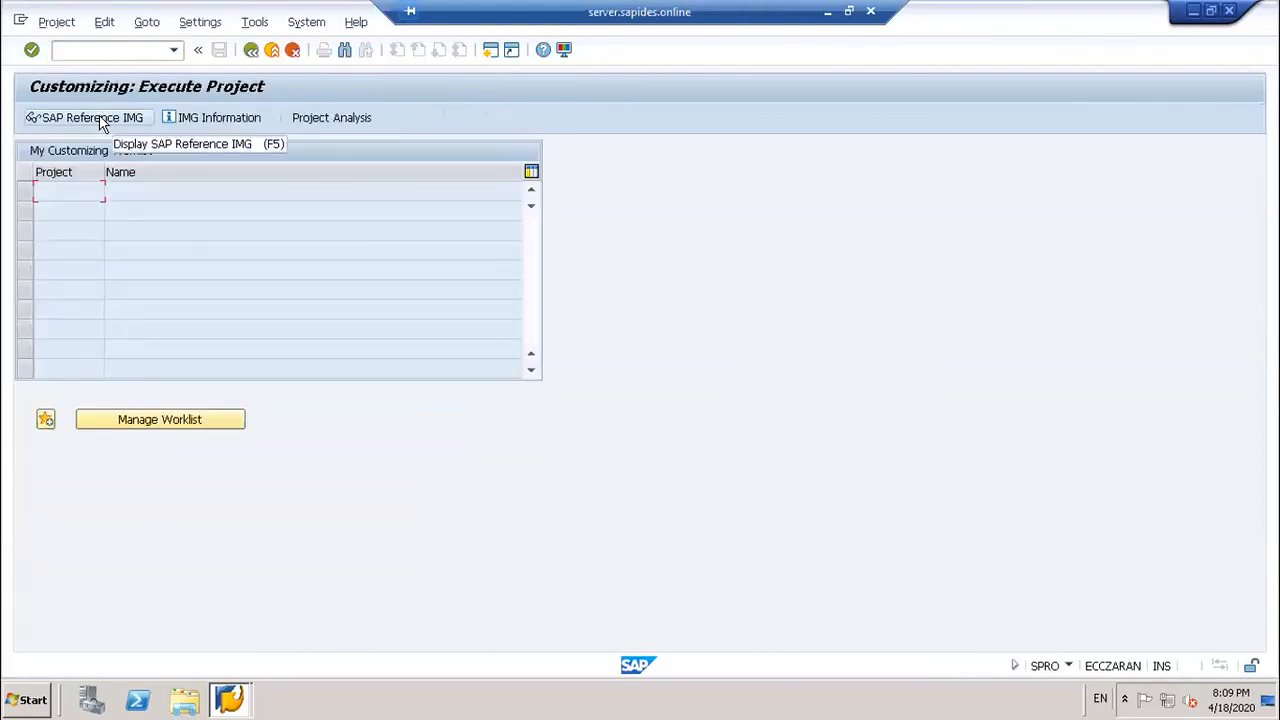
left_click(100, 122)
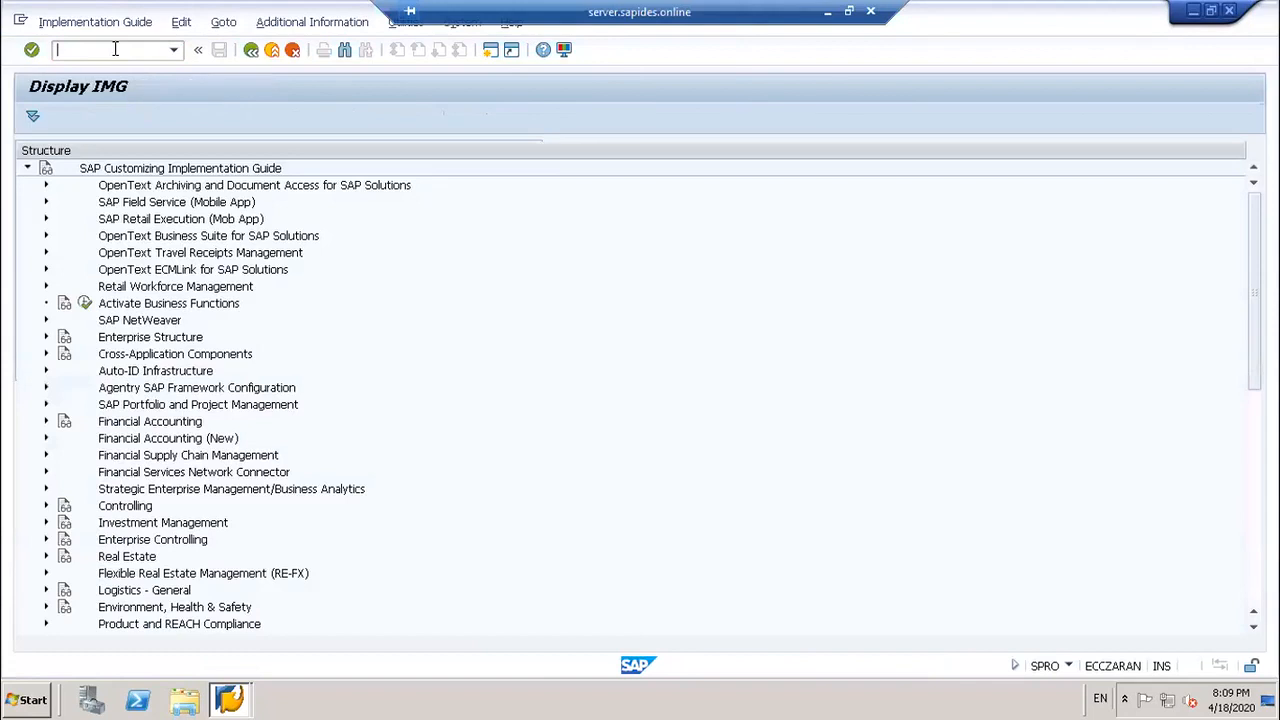
type("/nob08")
key("Return")
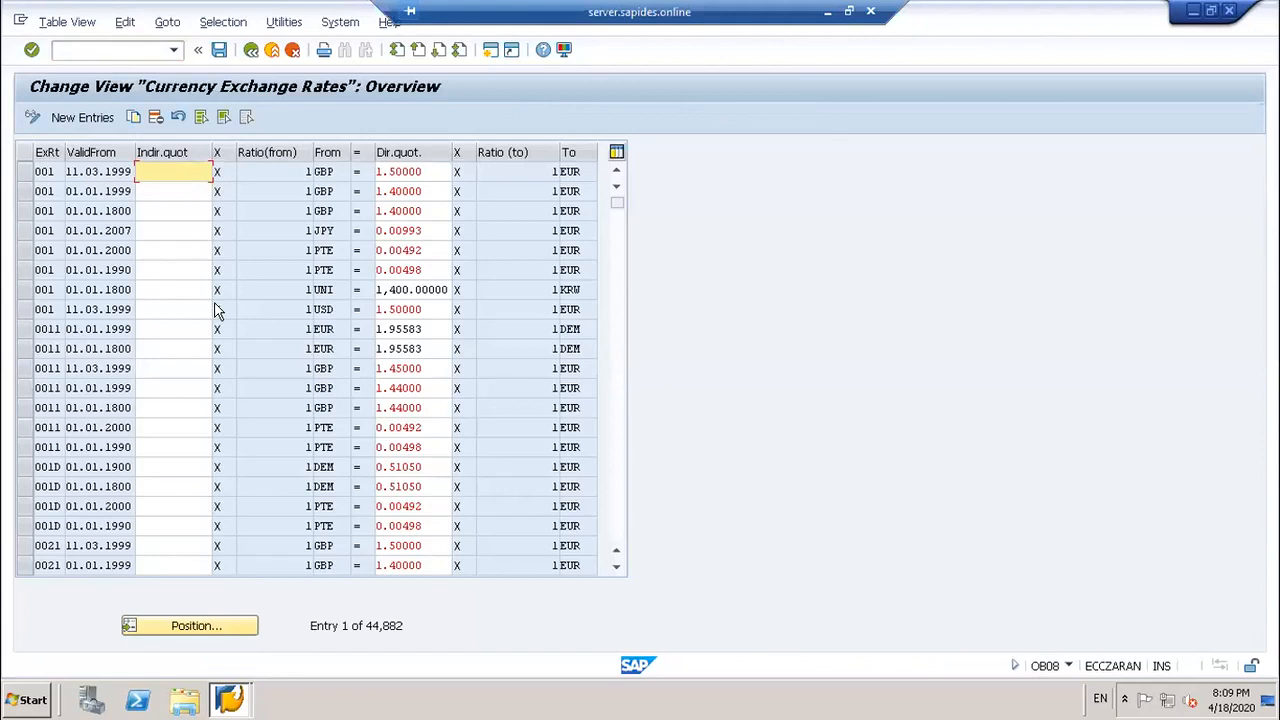
Step: Position the table on rate type SWA1 and select the 01.01.2020 EUR-to-GBP rate of 2.00000
left_click(220, 629)
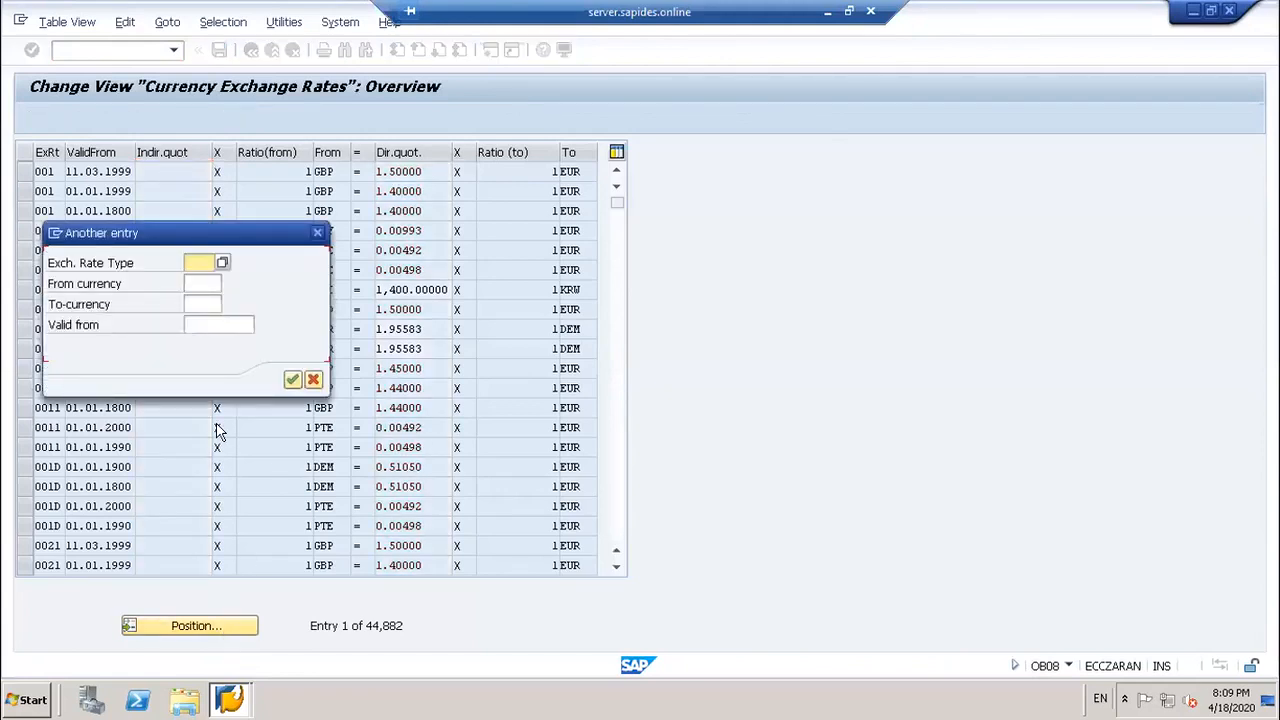
type("SWA1")
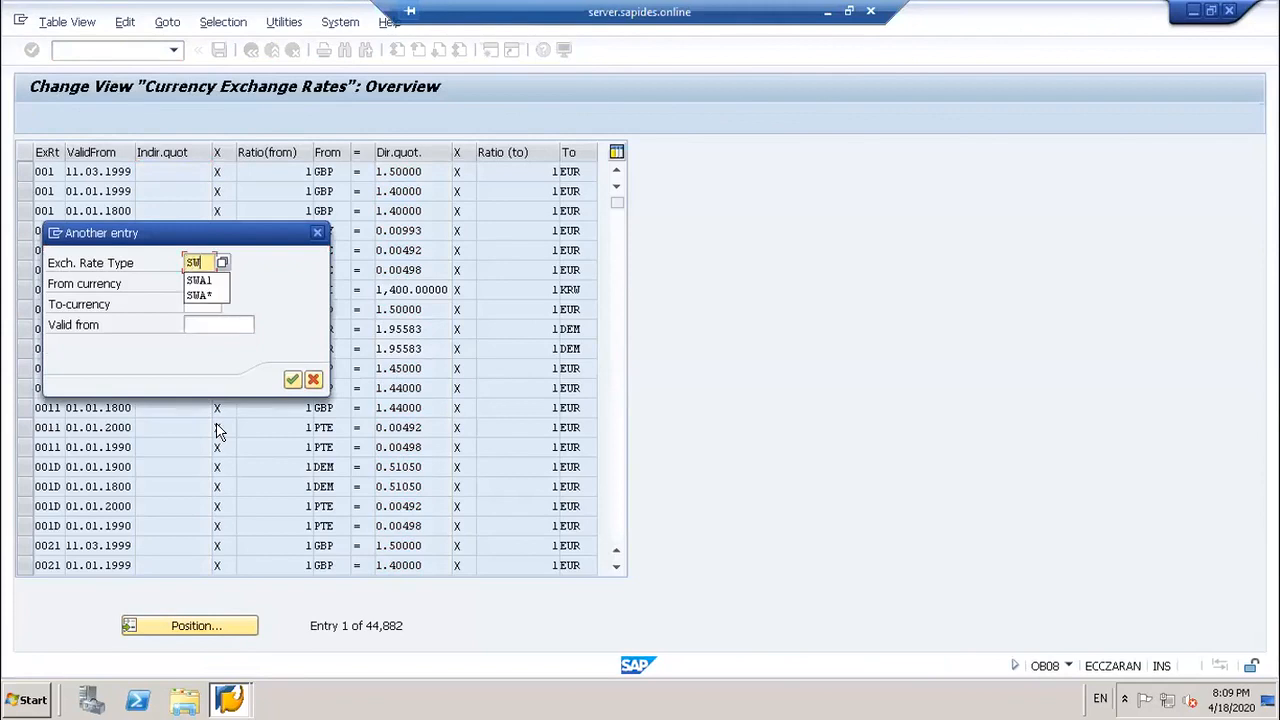
key("Return")
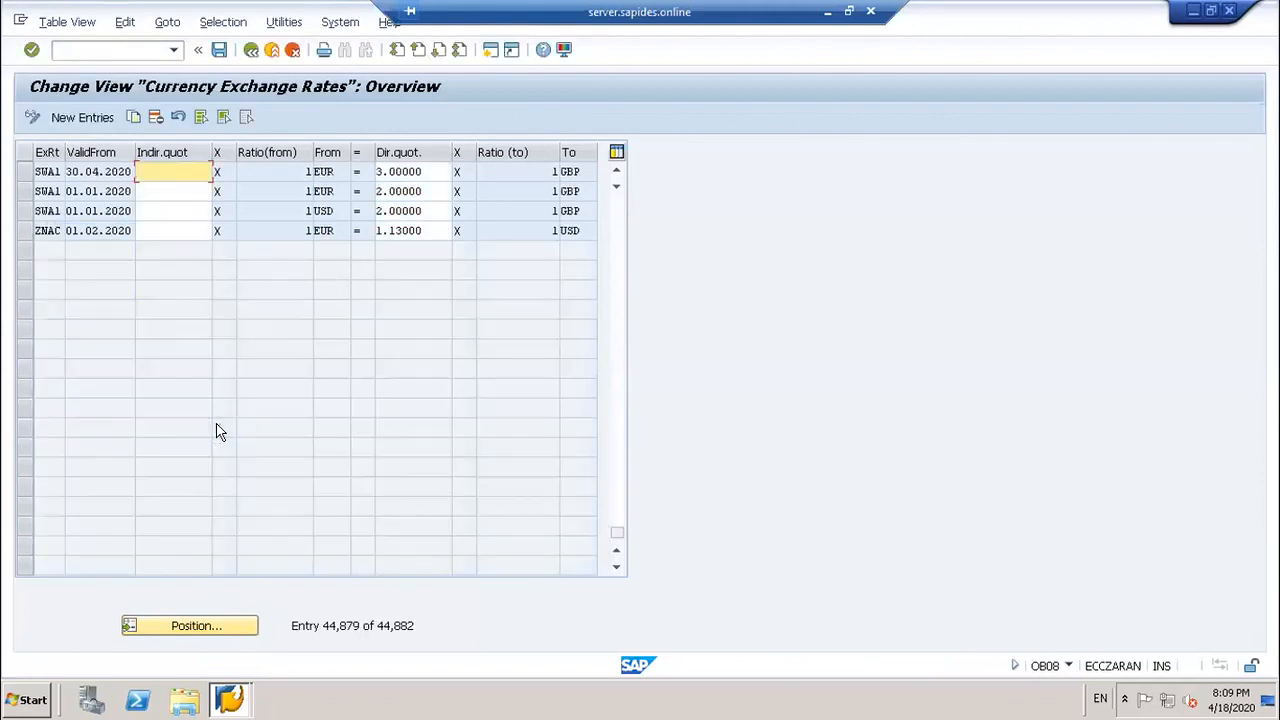
left_click(25, 191)
left_click(126, 191)
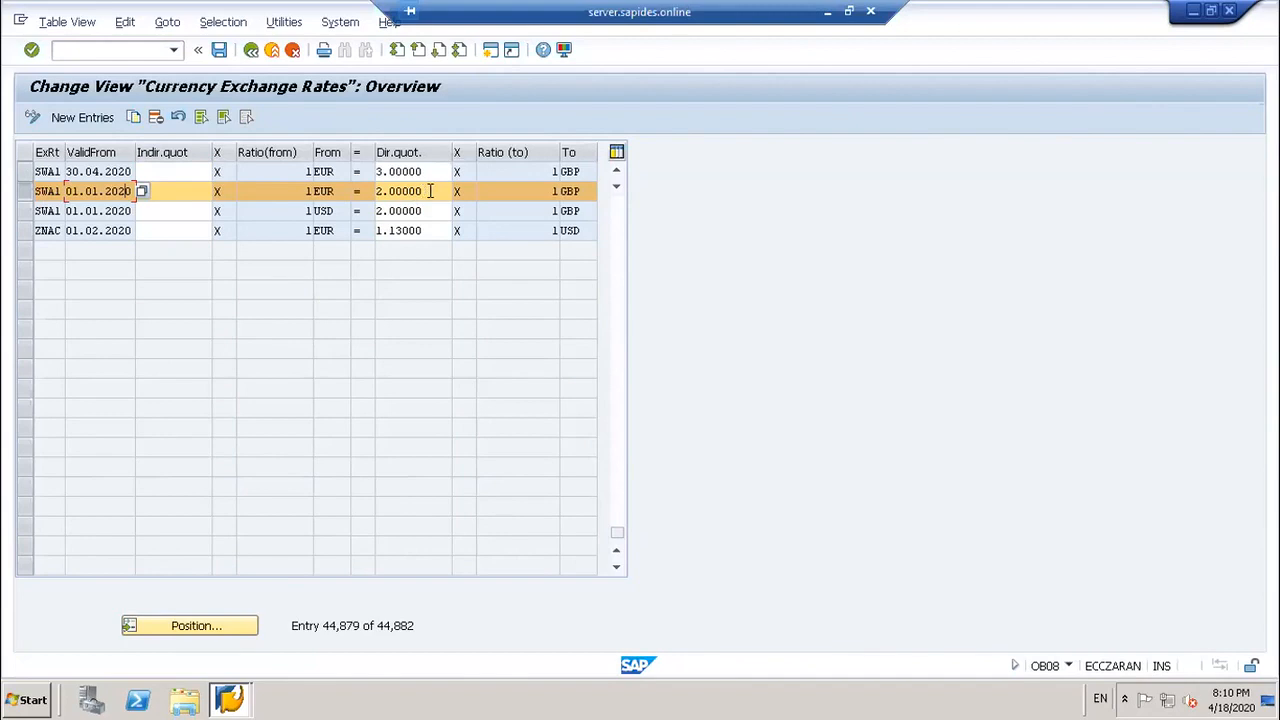
left_click_drag(425, 191, 372, 193)
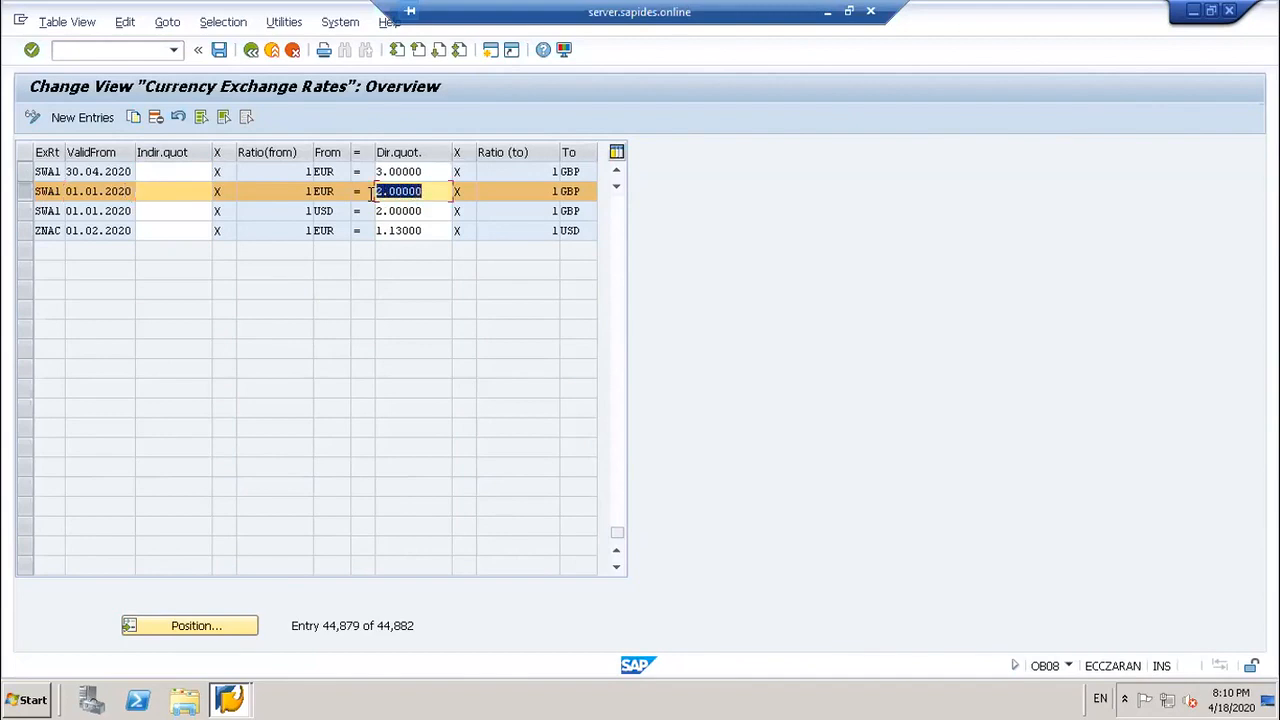
Step: Compare the SWA1 30.04.2020 rate of 3.00000 with 2.00000, then open a new session
left_click(24, 171)
left_click(119, 193)
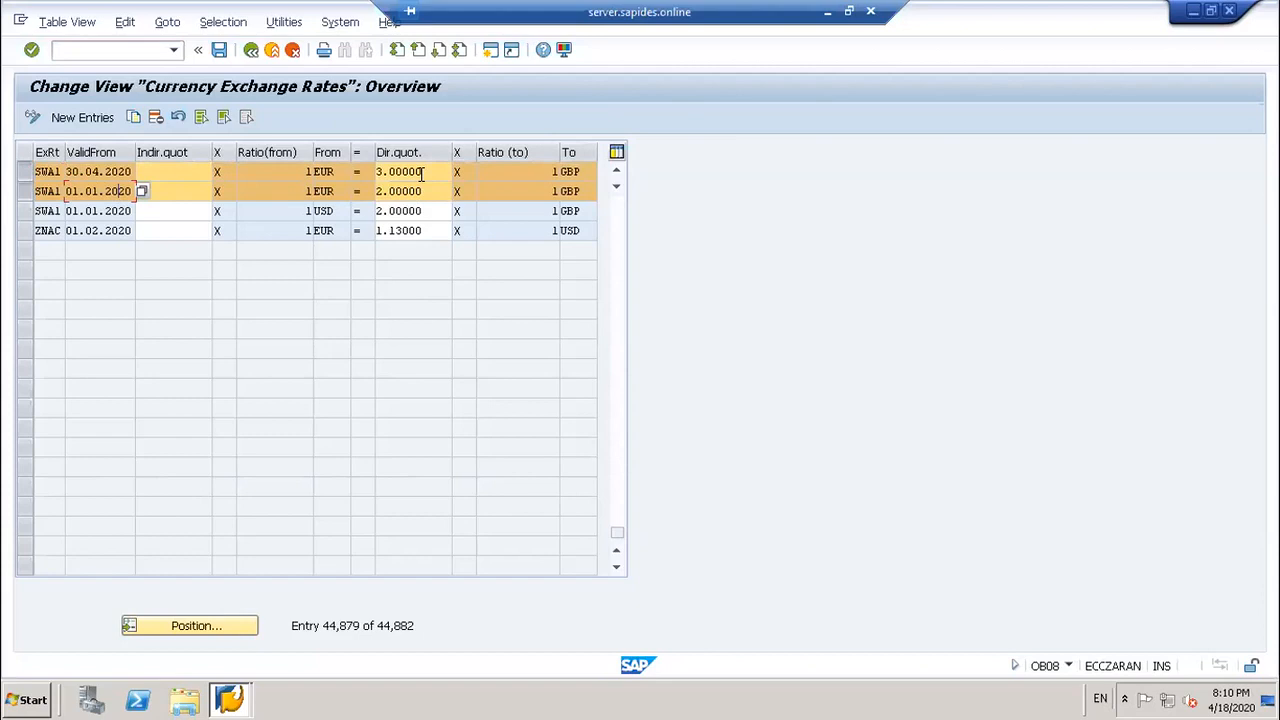
left_click(421, 174)
left_click(425, 190)
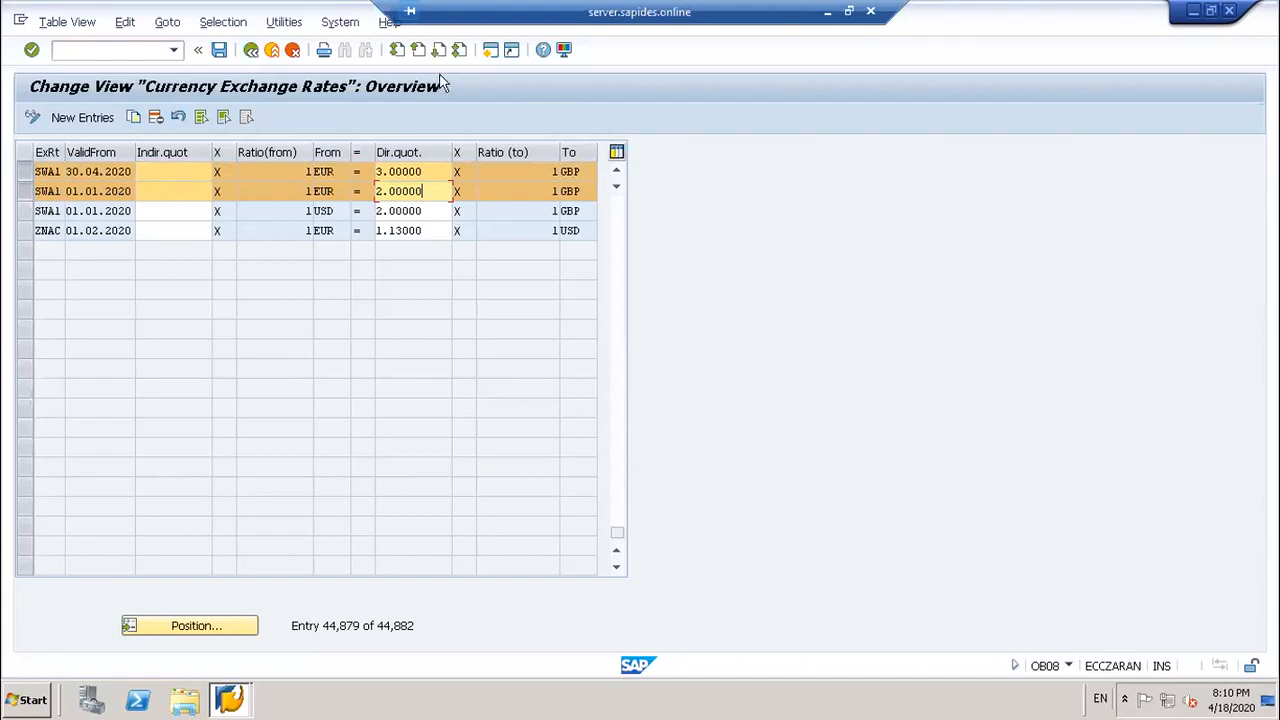
left_click(490, 50)
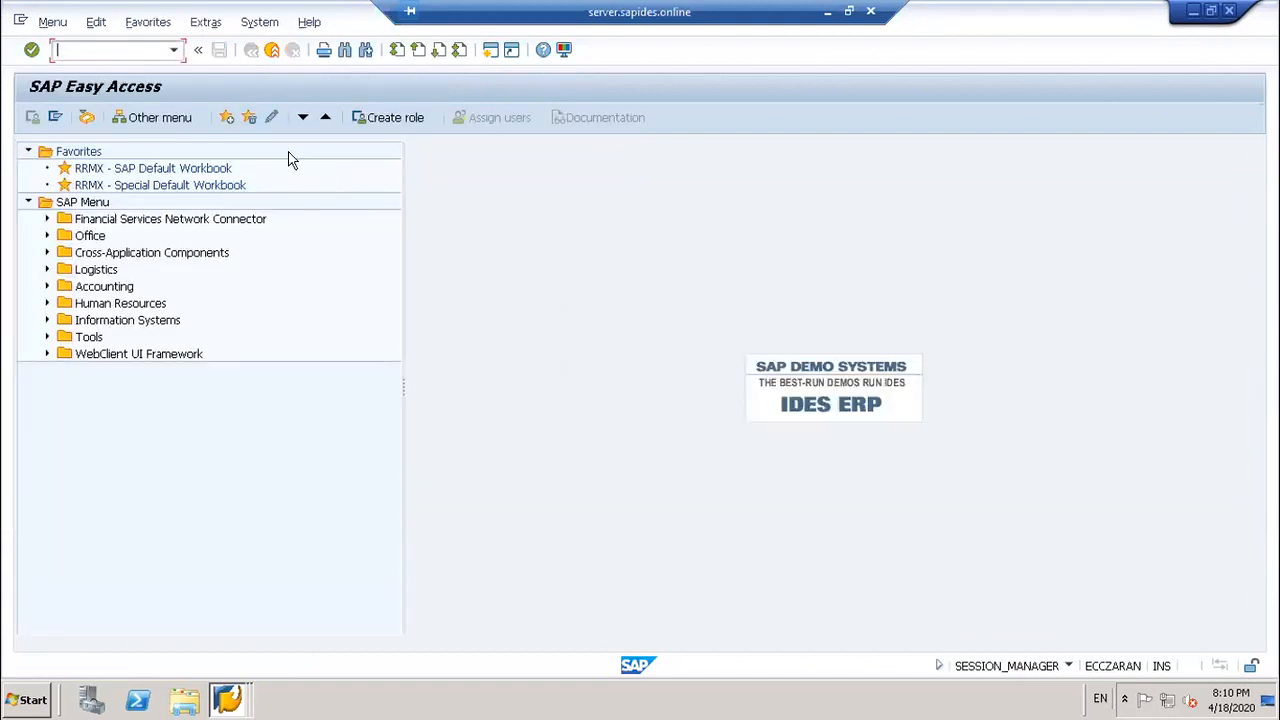
Step: Start Customizing with /nSPRO and open the SAP Reference IMG
type("/")
key("BackSpace")
key("BackSpace")
type("/nspro")
key("Return")
key("F5")
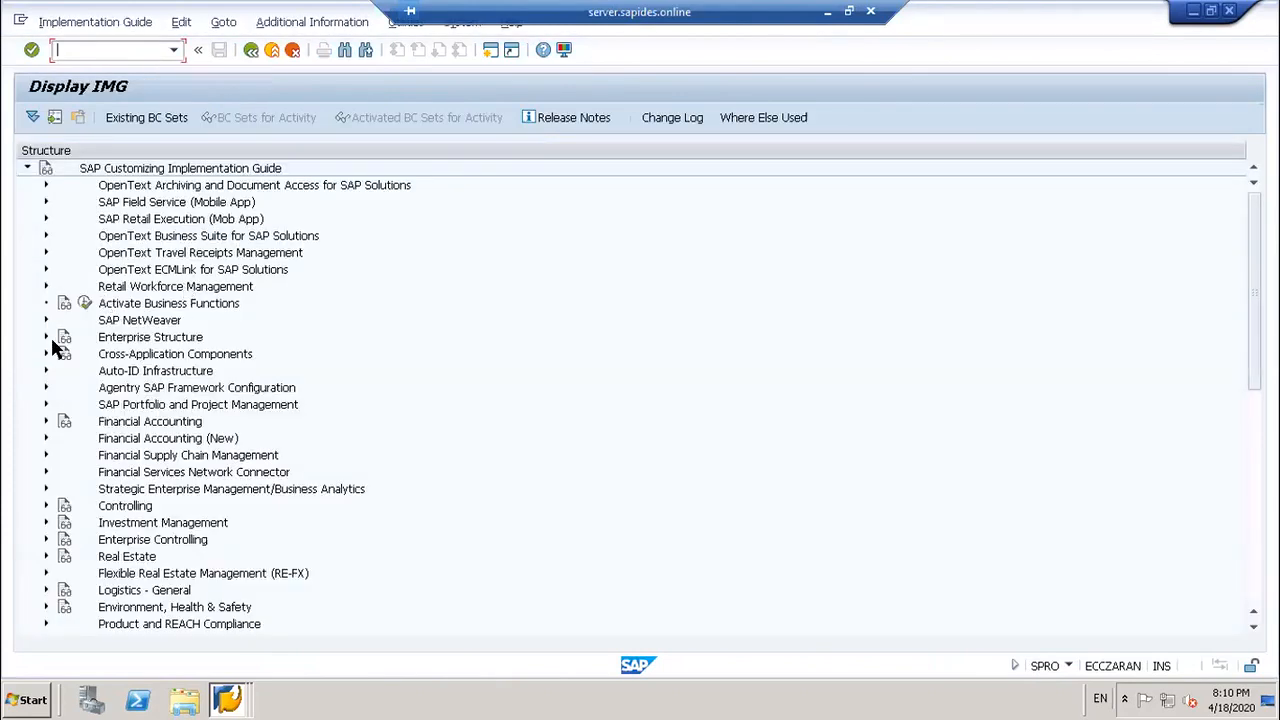
Step: Navigate Financial Accounting (New) > Ledgers > Parallel Accounting and run Define Accounting Principles
left_click(47, 438)
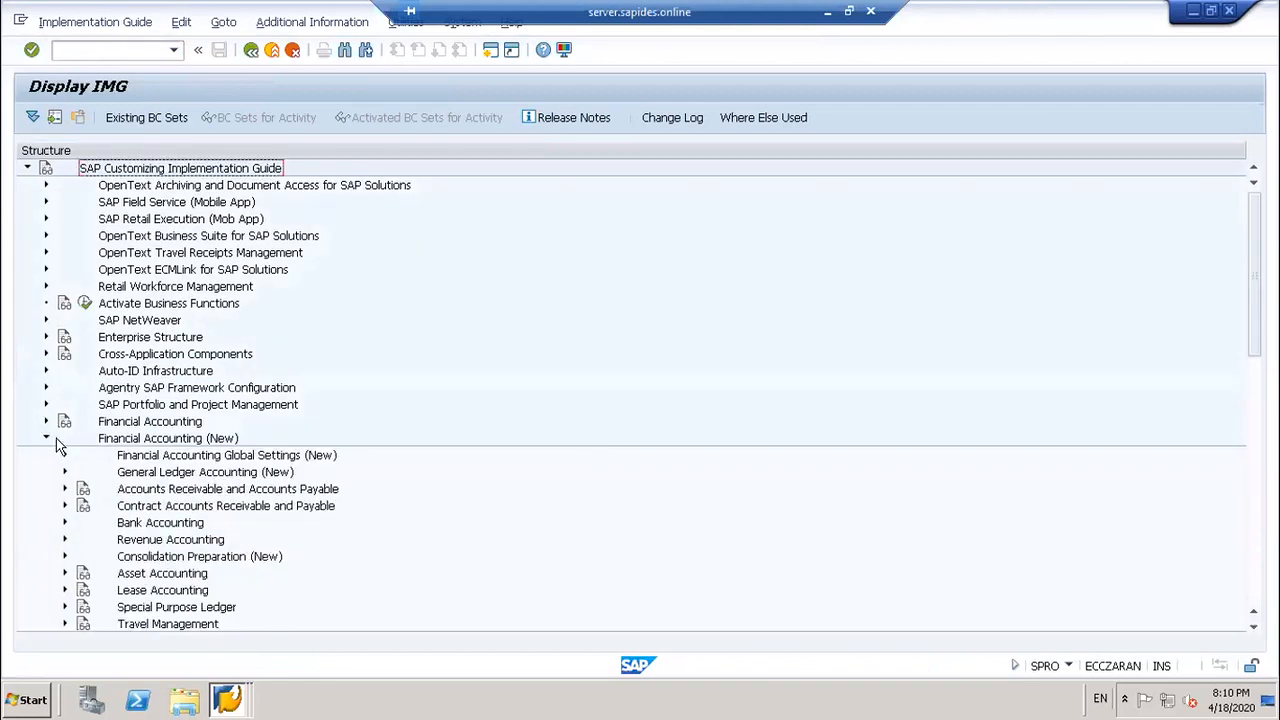
left_click(64, 455)
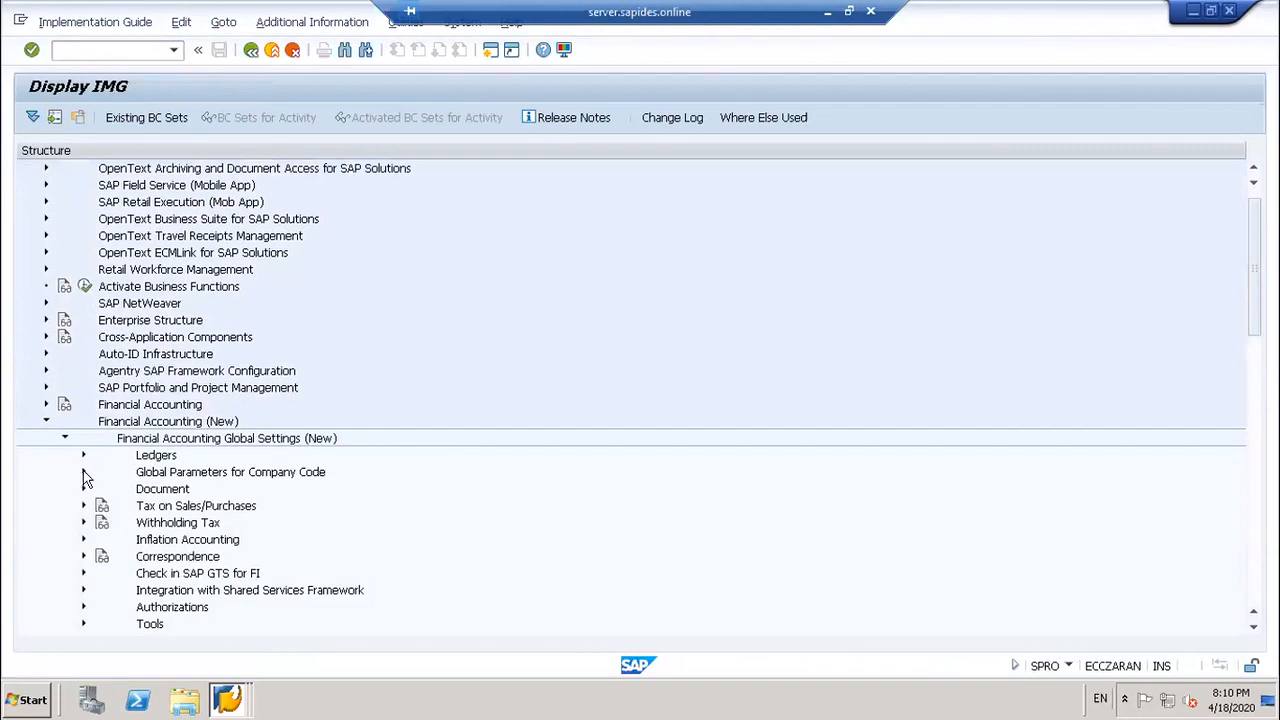
left_click(84, 473)
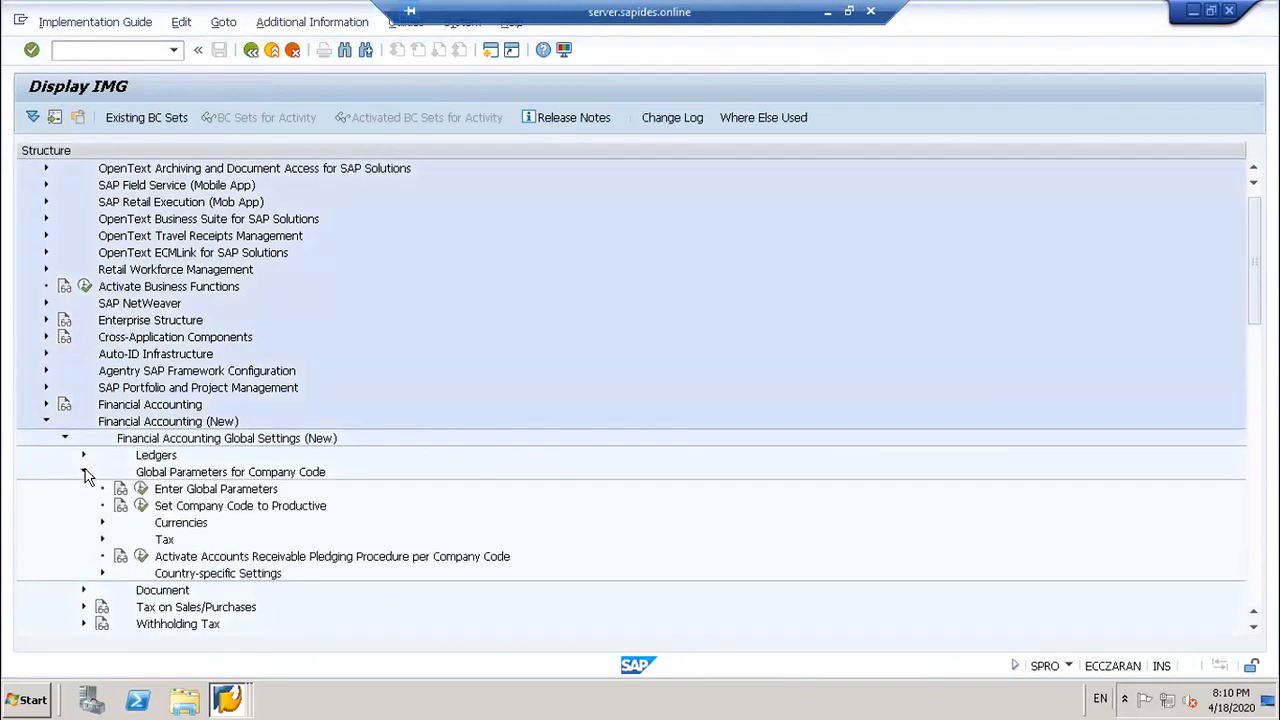
left_click(84, 474)
left_click(84, 456)
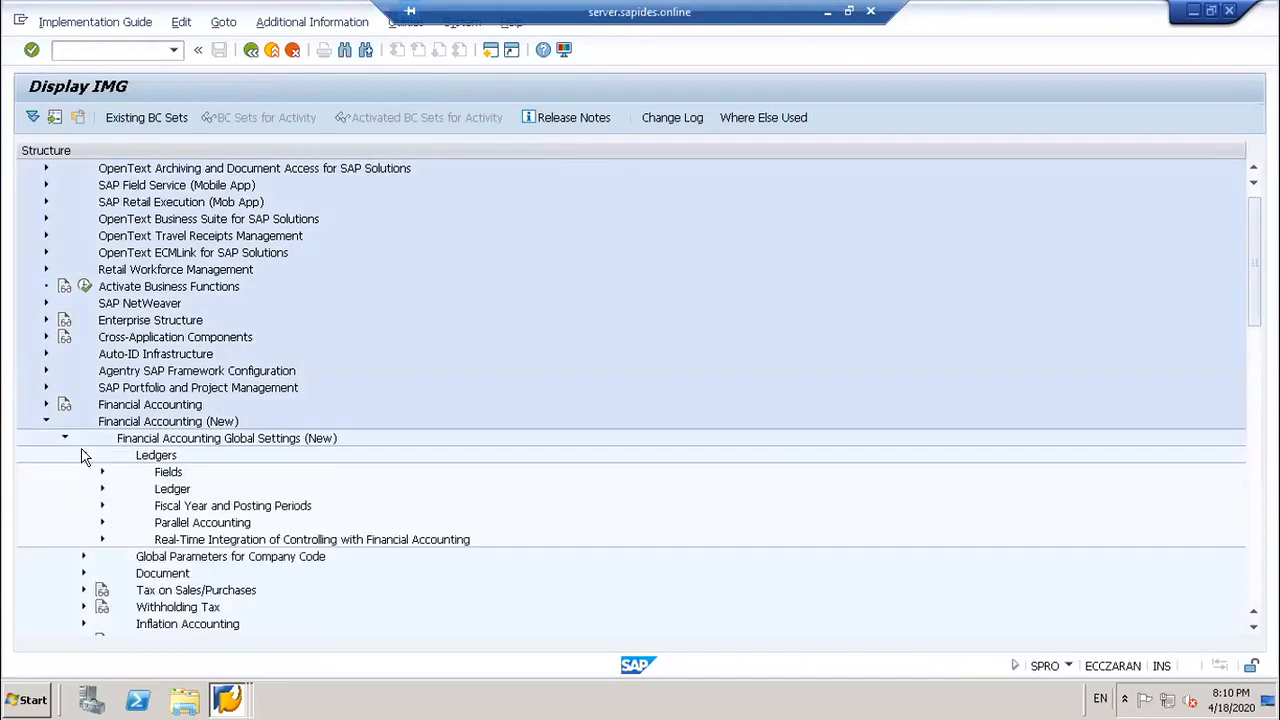
left_click(101, 522)
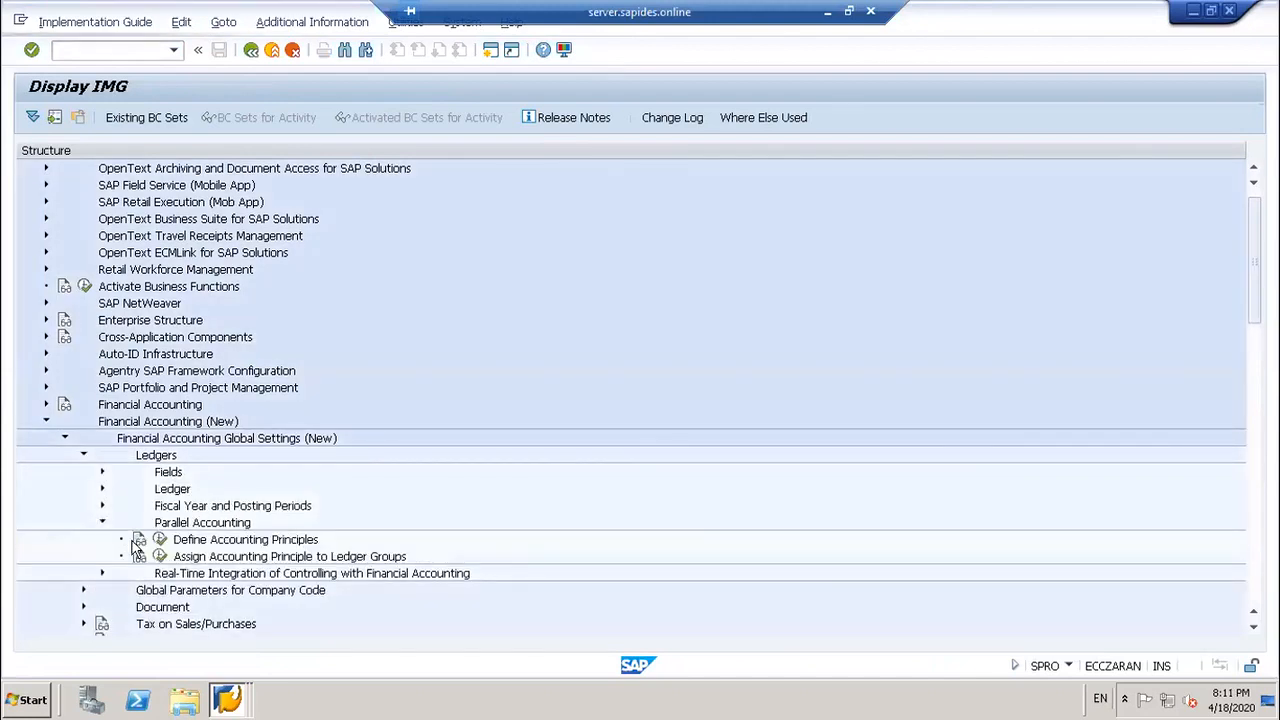
left_click(159, 539)
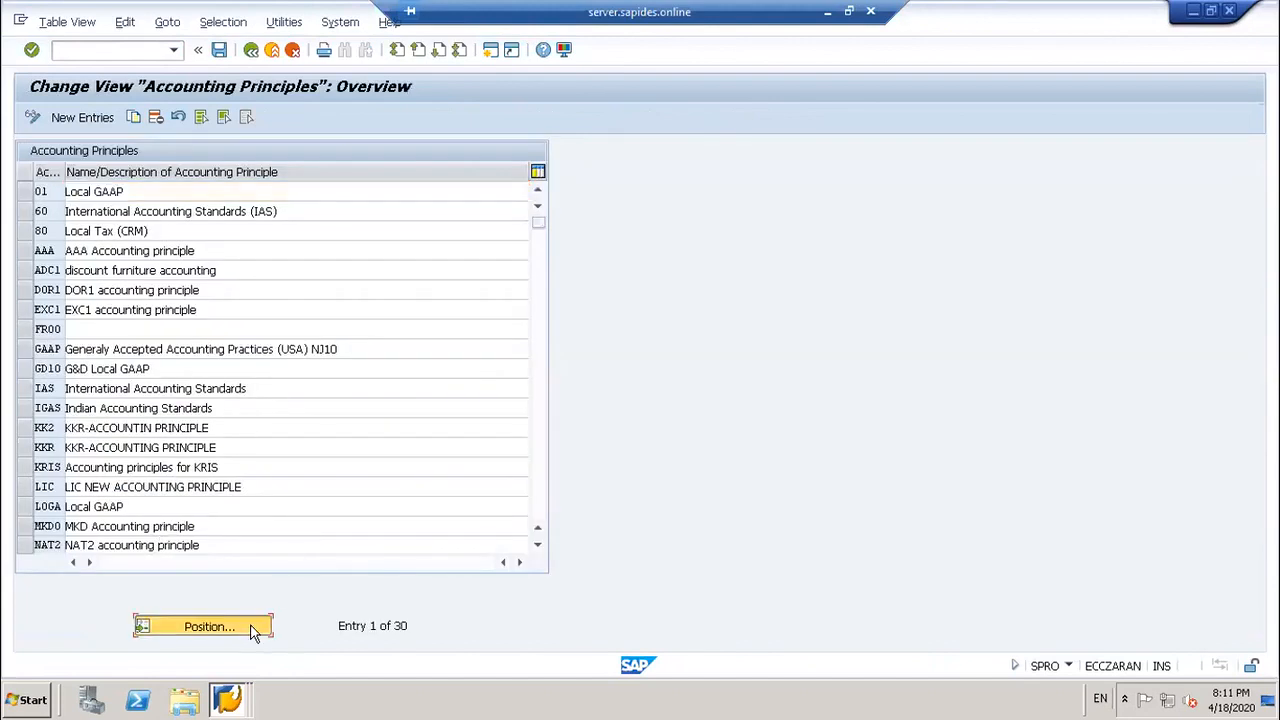
Step: Locate accounting principle SWA1 in the principles list, then go back
left_click(254, 630)
type("SWA1")
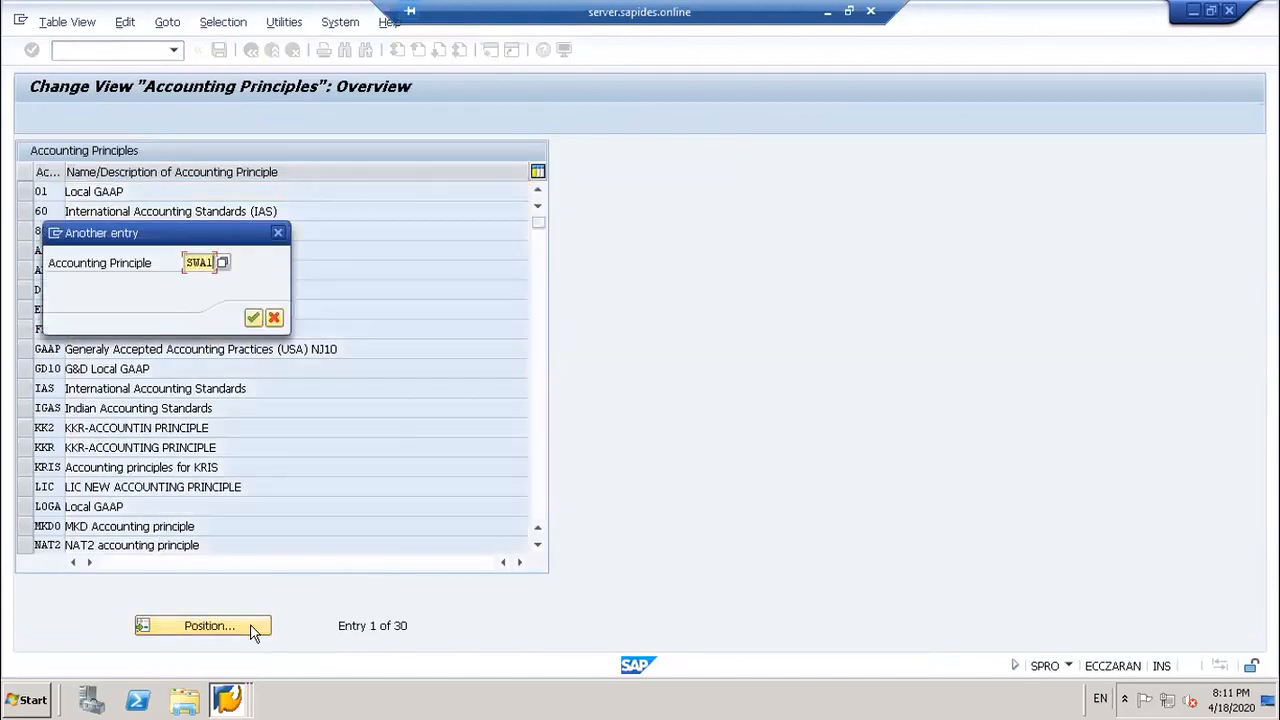
key("Return")
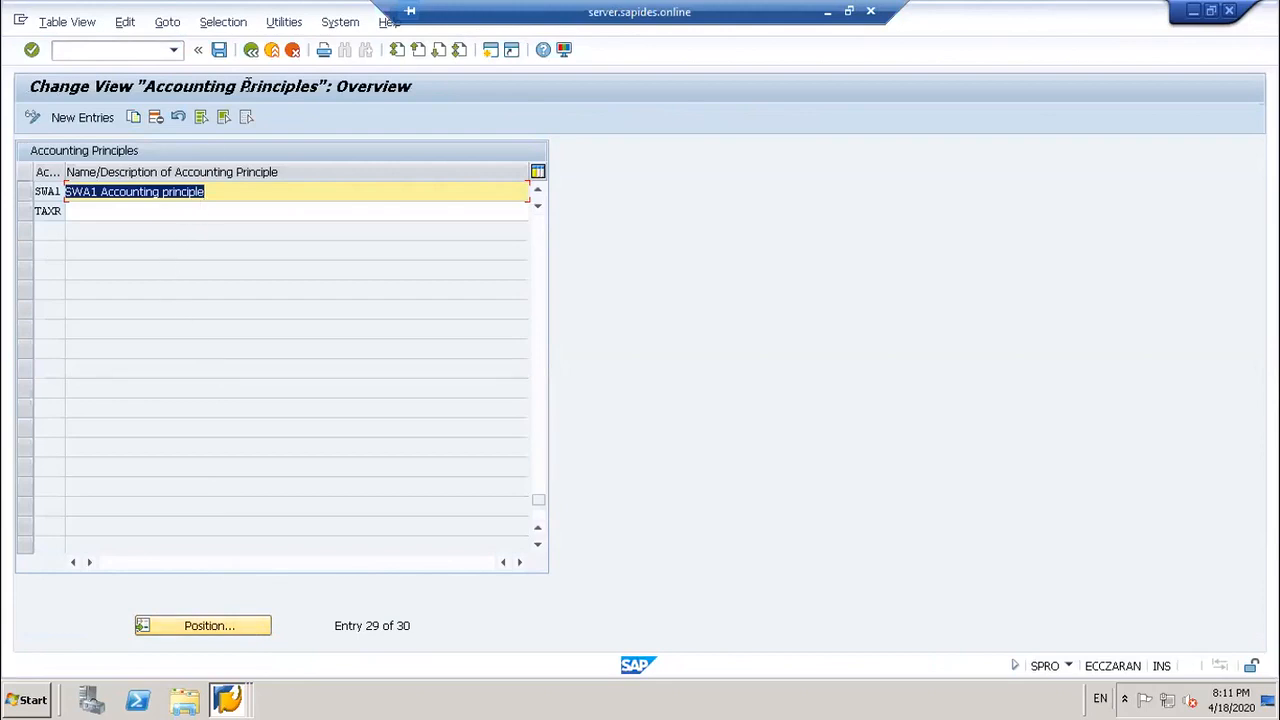
left_click(252, 50)
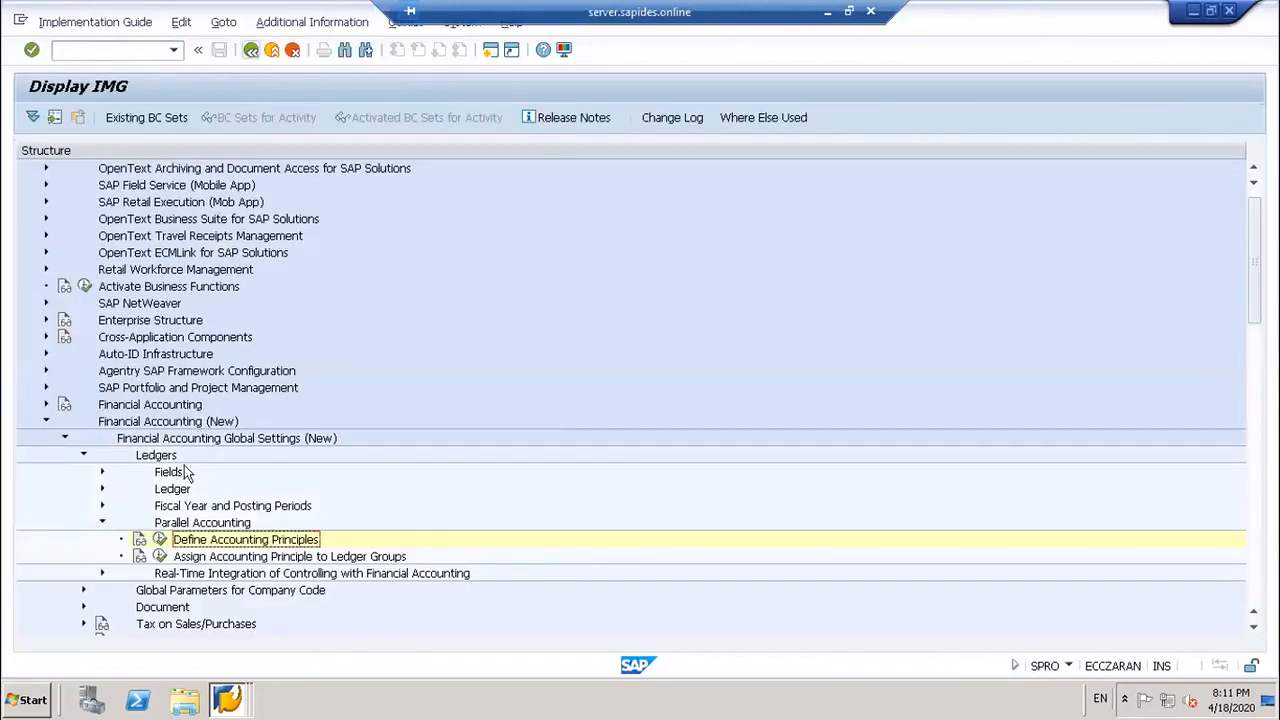
Step: Confirm SWA1 is assigned to ledger group 0L (Leading Ledger), then return to the IMG
left_click(159, 556)
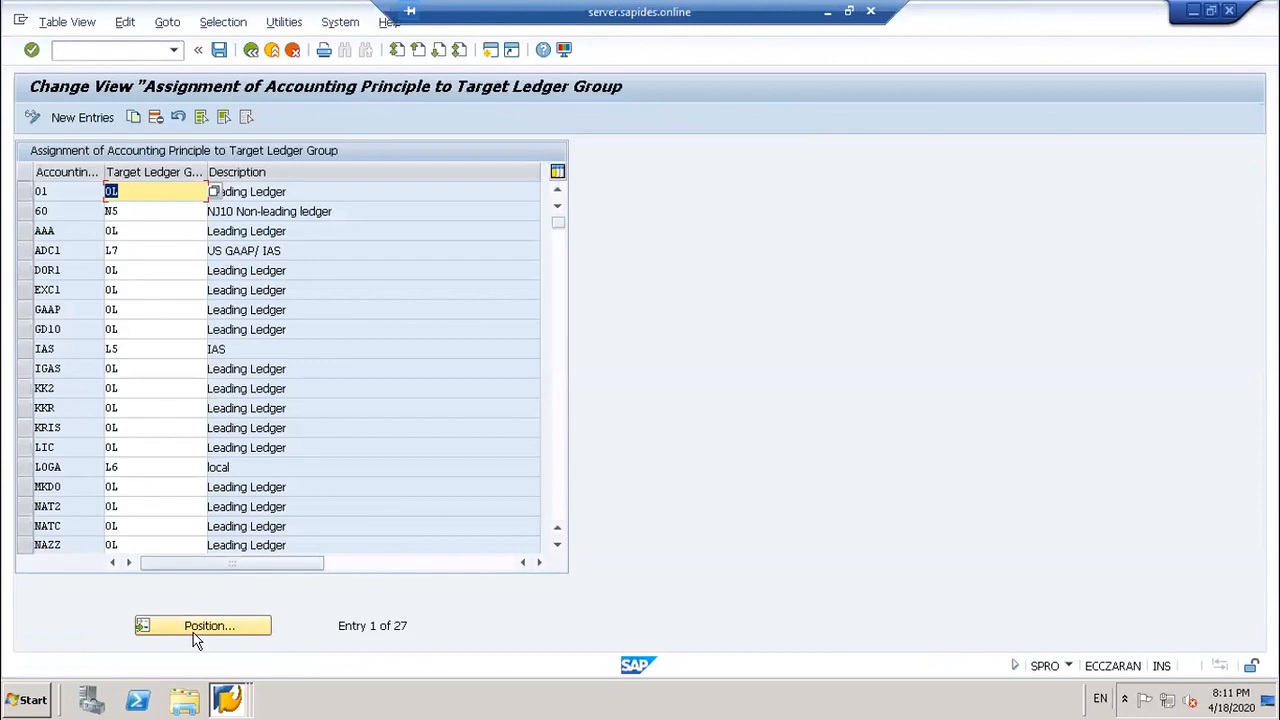
left_click(196, 630)
type("SWA1")
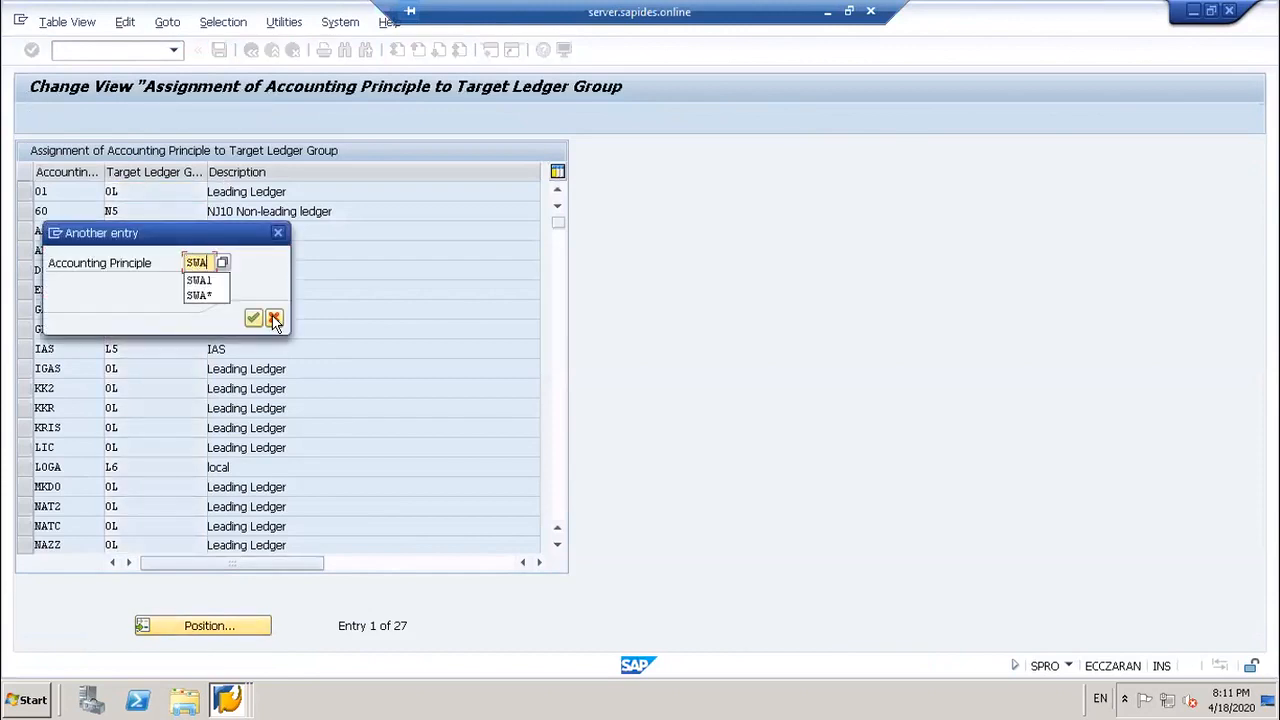
key("Return")
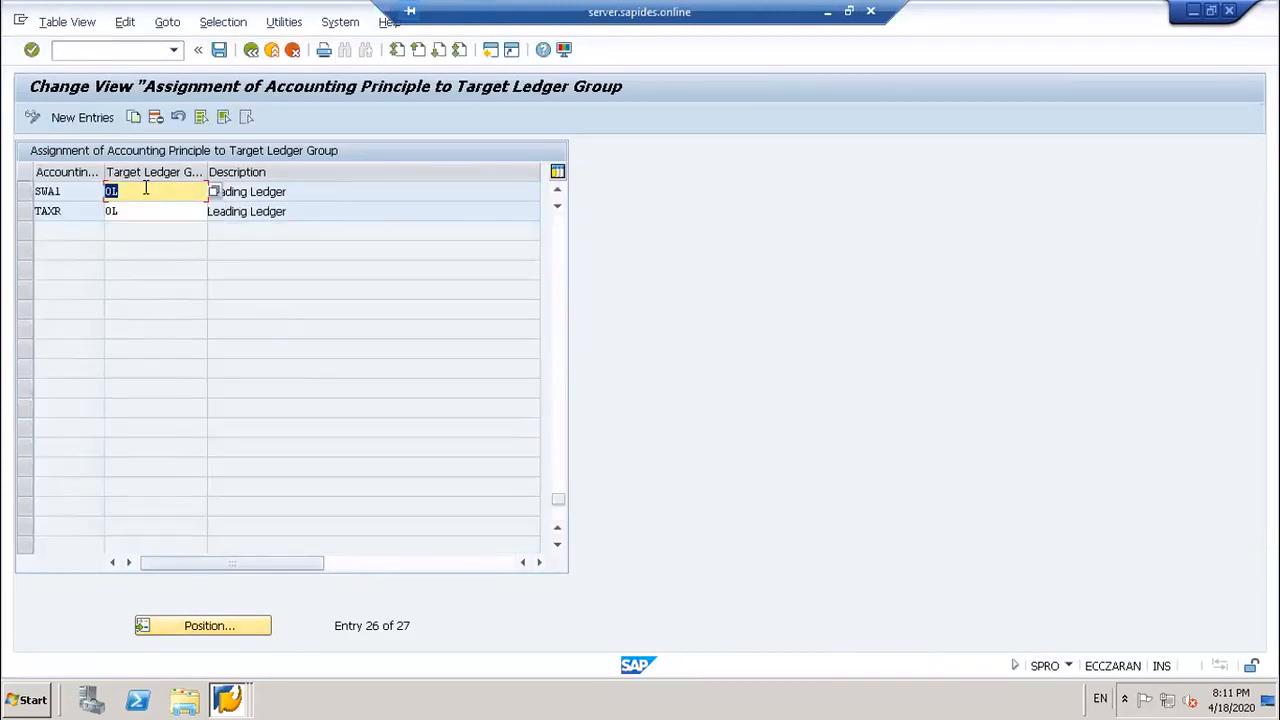
left_click(250, 50)
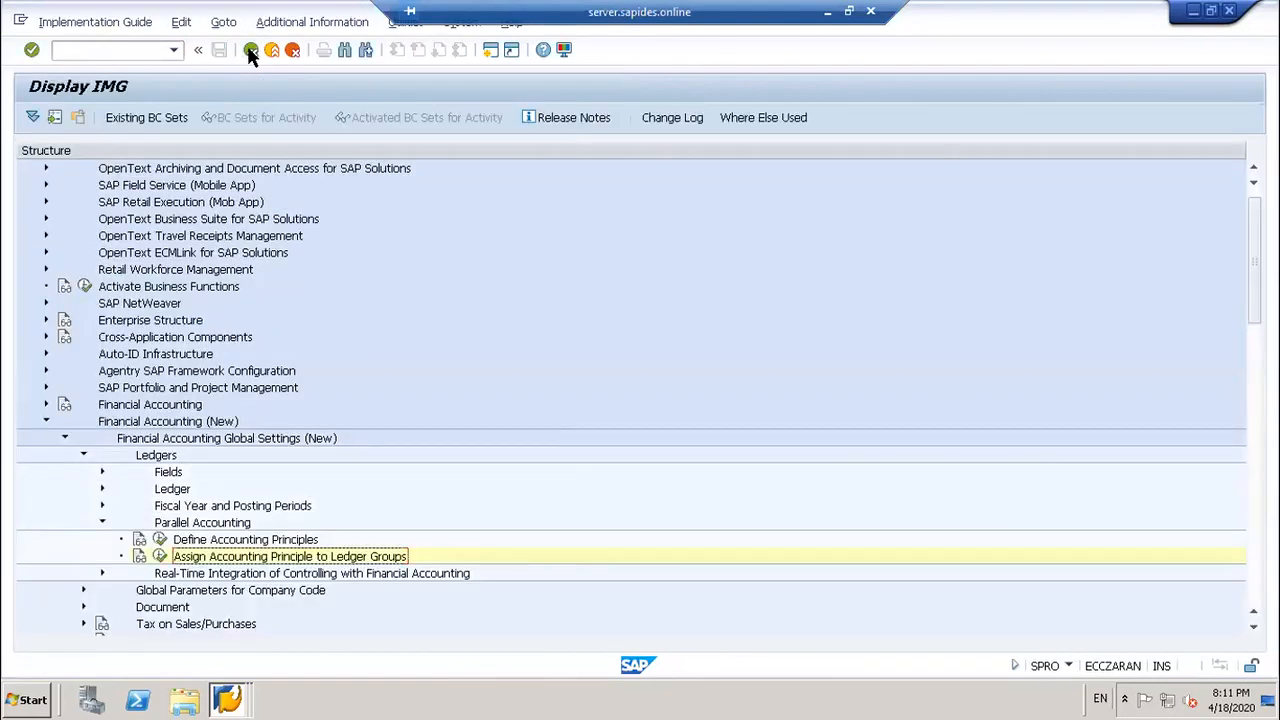
Step: Collapse the Parallel Accounting, Ledgers and Financial Accounting Global Settings (New) branches
left_click(102, 521)
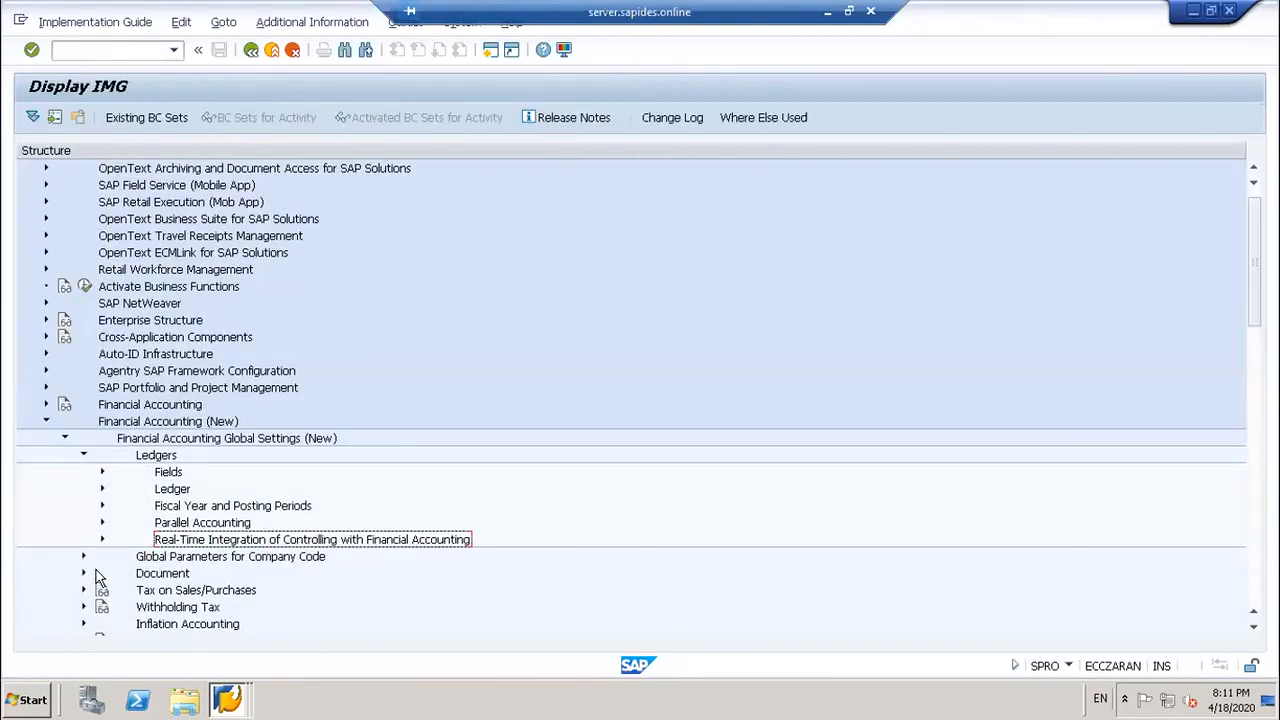
left_click(83, 455)
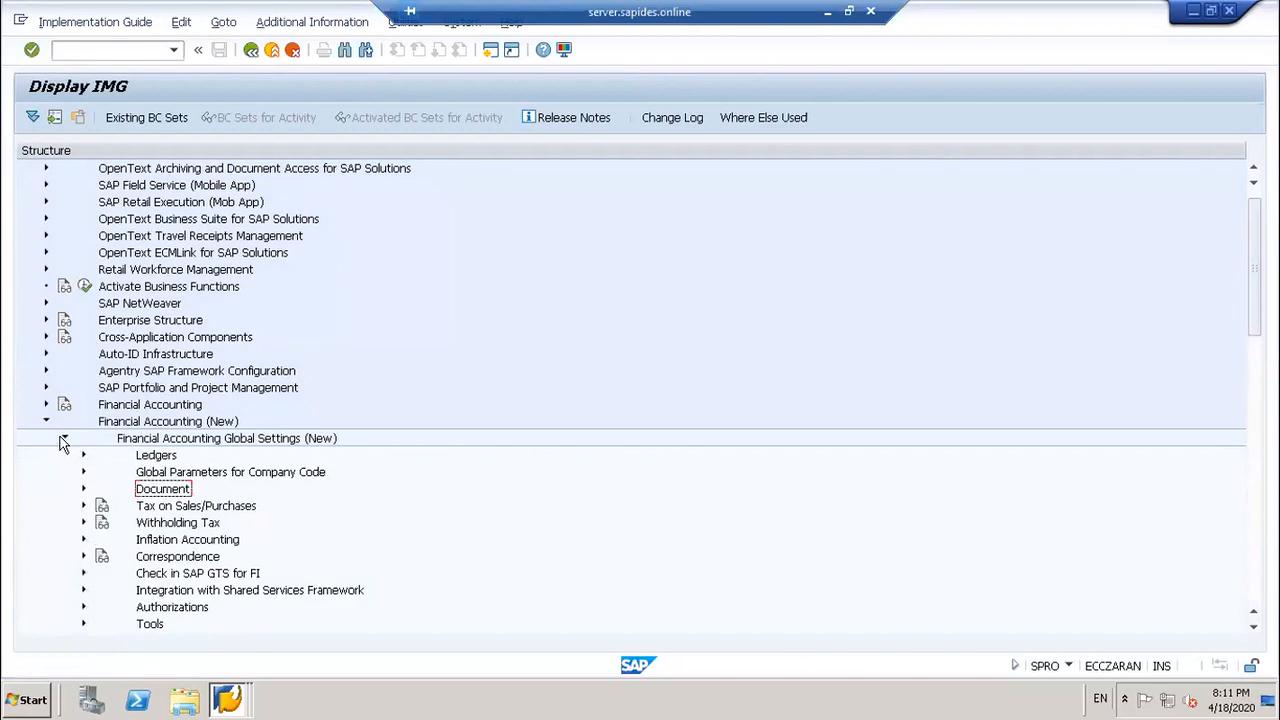
left_click(83, 472)
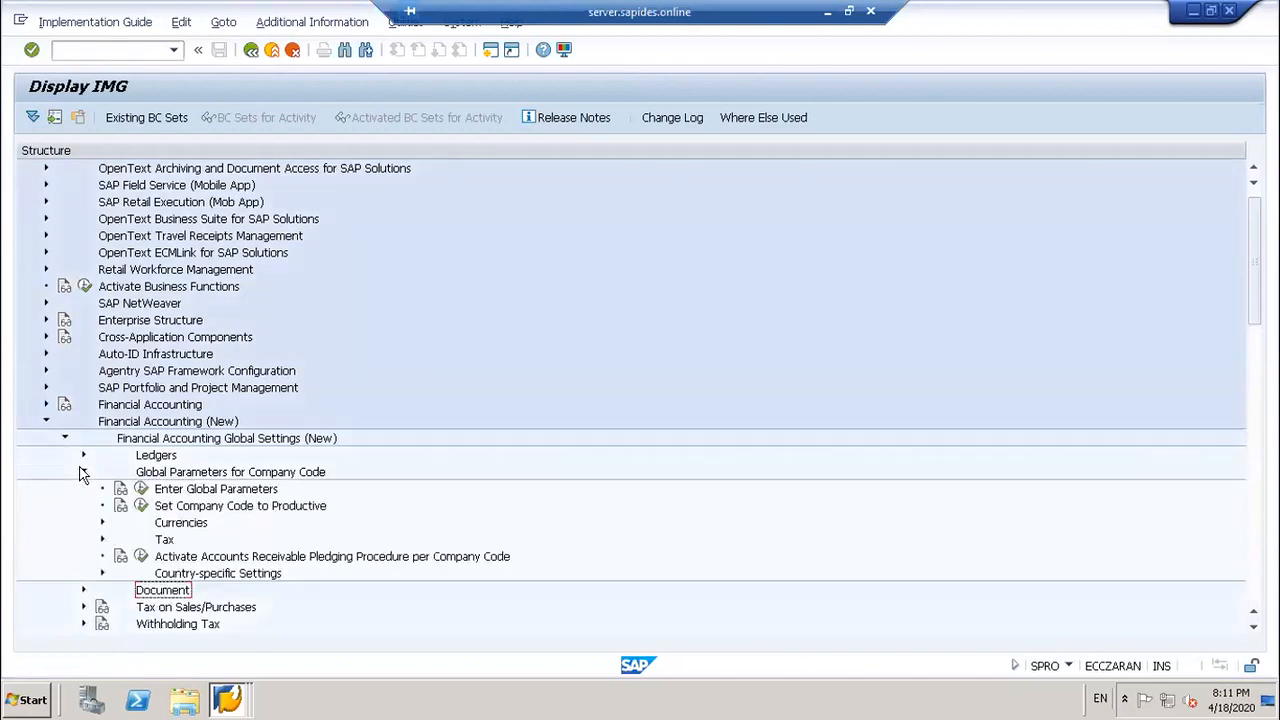
left_click(83, 472)
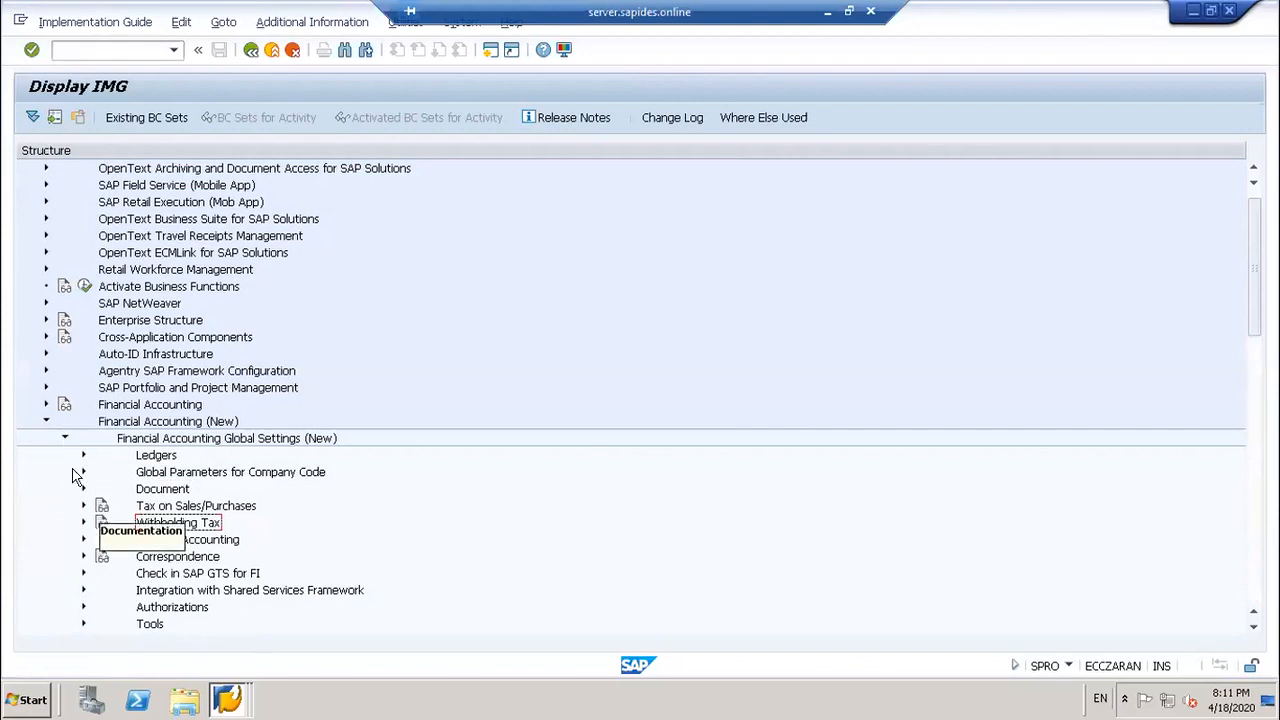
left_click(64, 438)
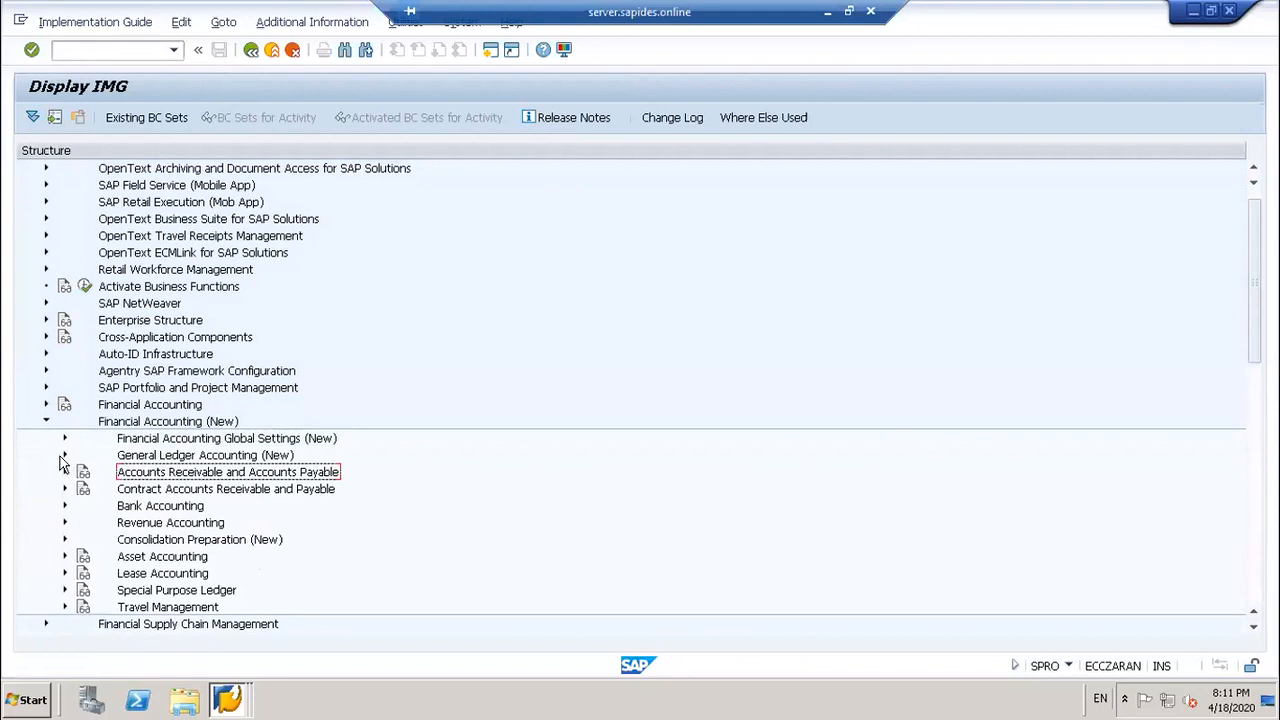
left_click(64, 438)
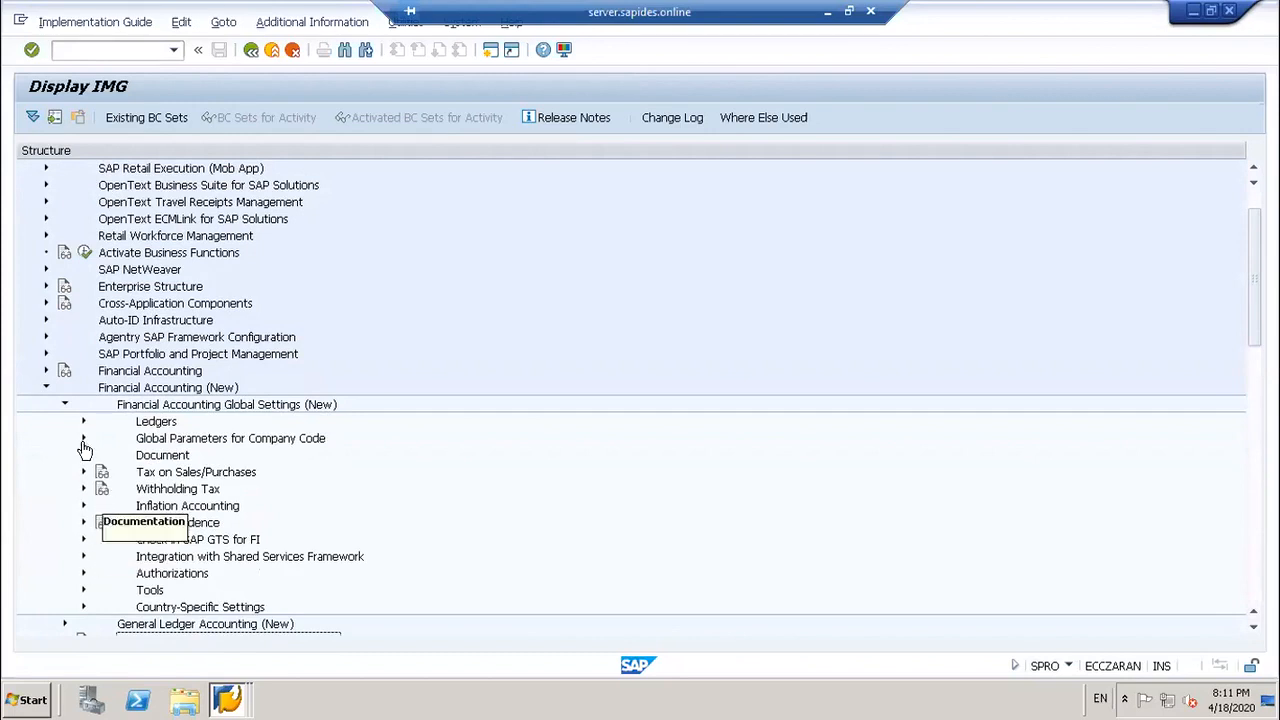
left_click(63, 408)
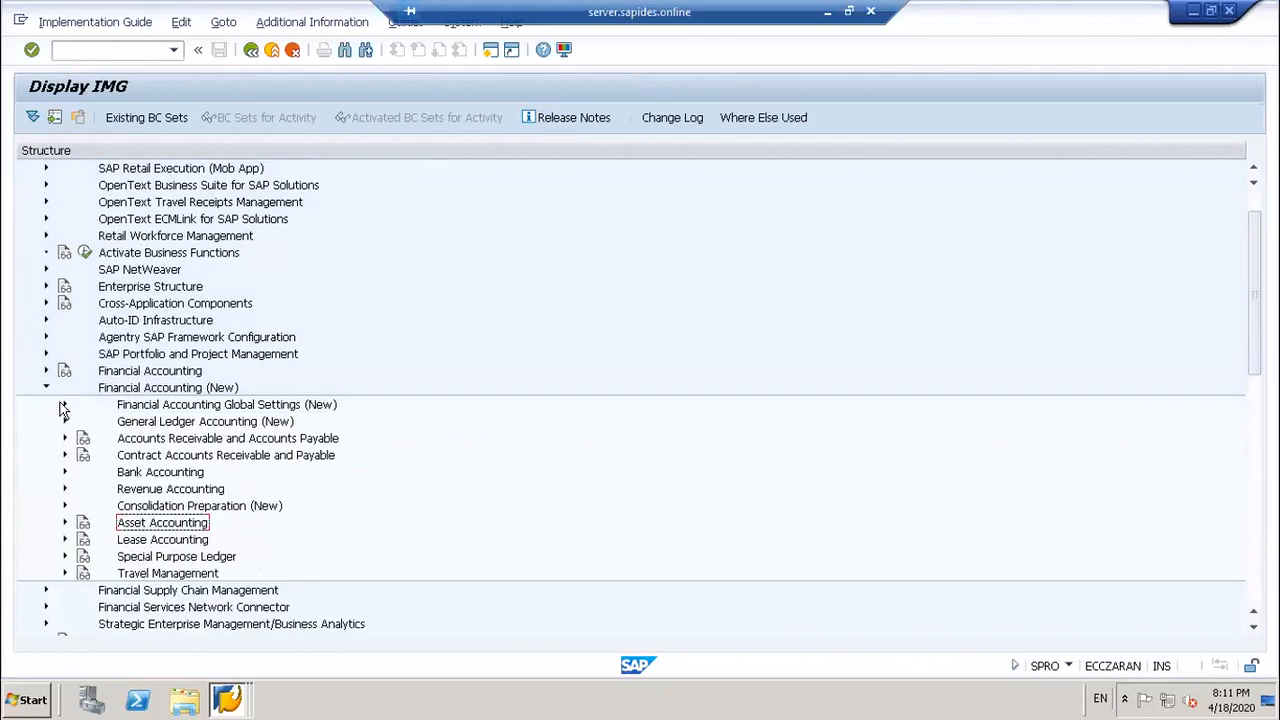
Step: Run Define Valuation Methods under General Ledger Accounting (New) > Periodic Processing > Valuate, and start a Position search
left_click(64, 421)
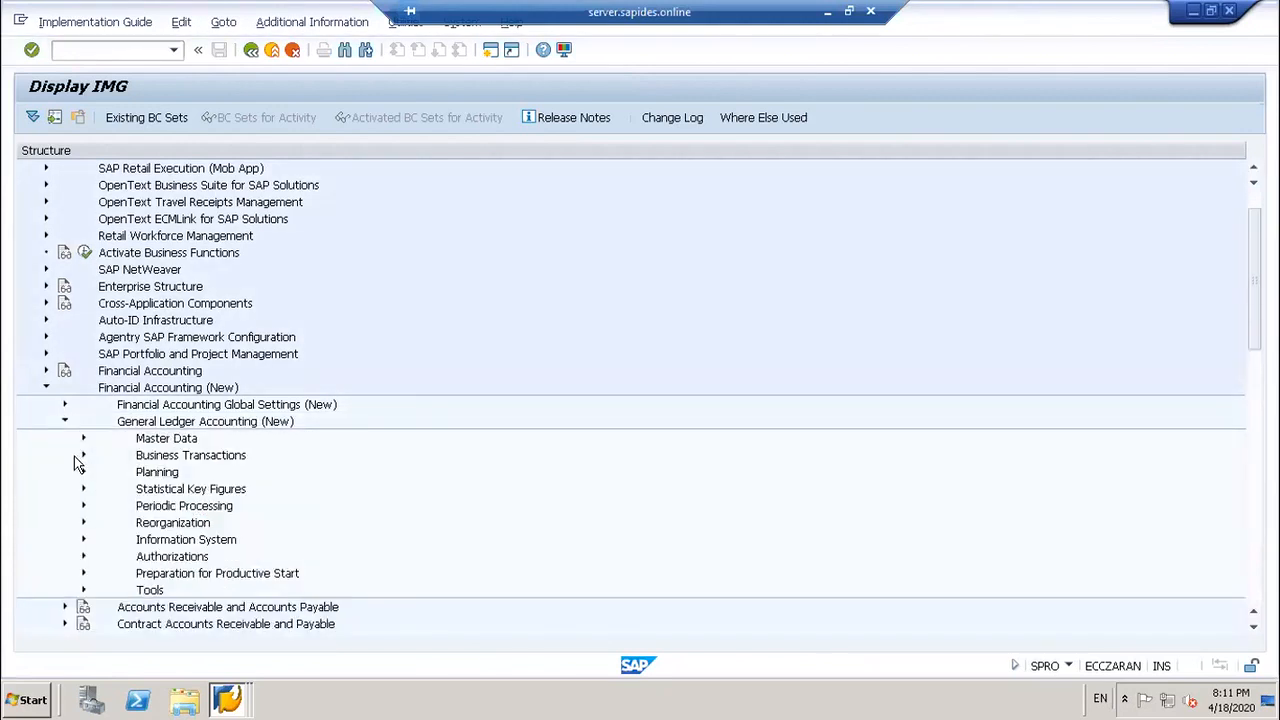
left_click(83, 455)
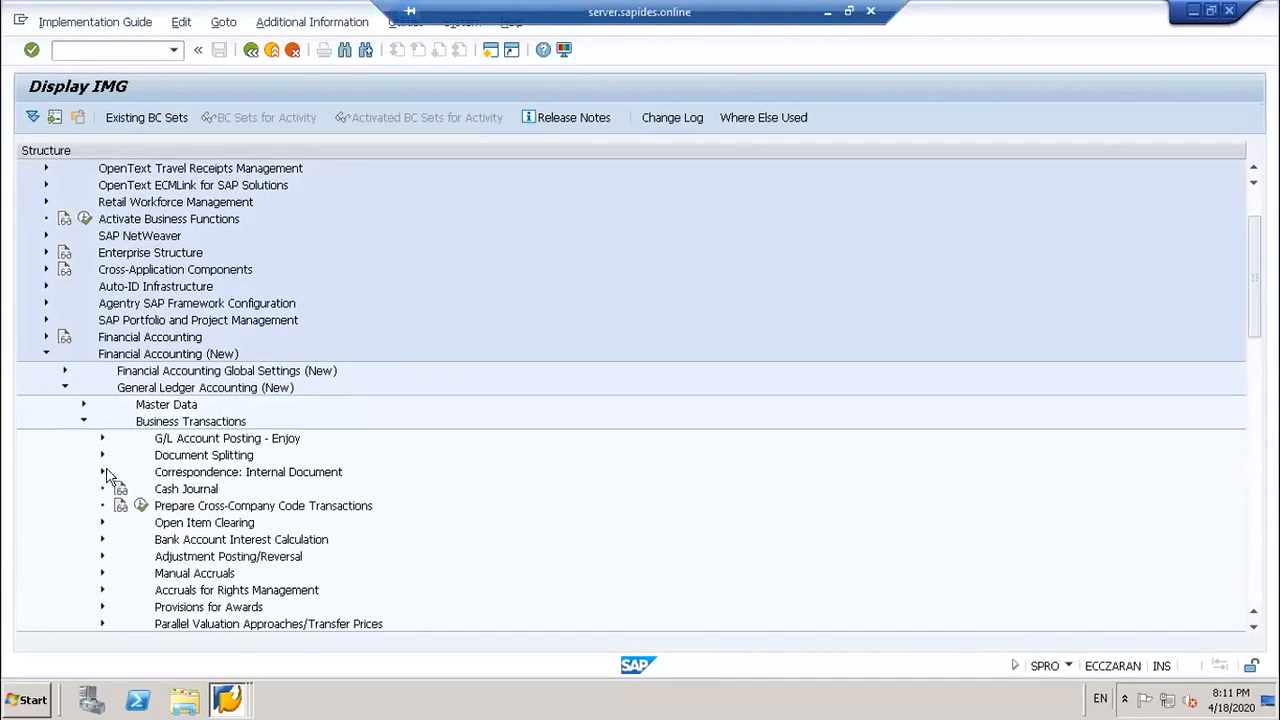
left_click(84, 422)
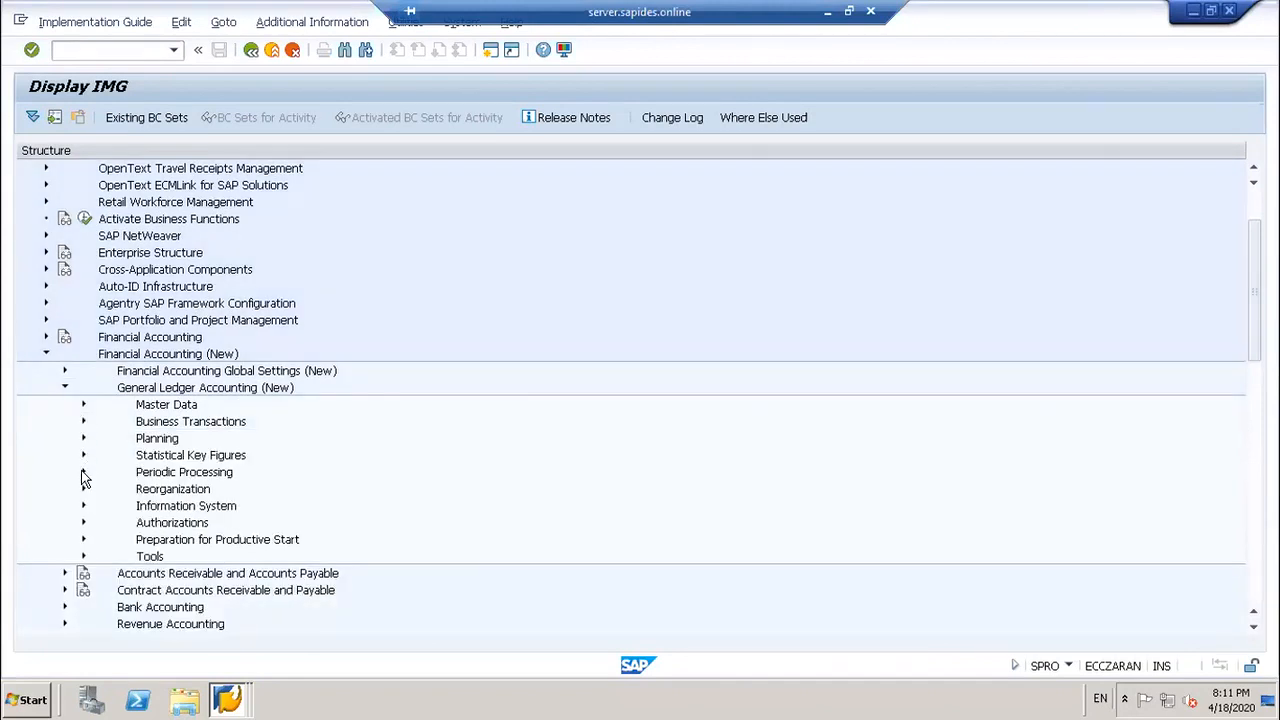
left_click(83, 472)
left_click(102, 489)
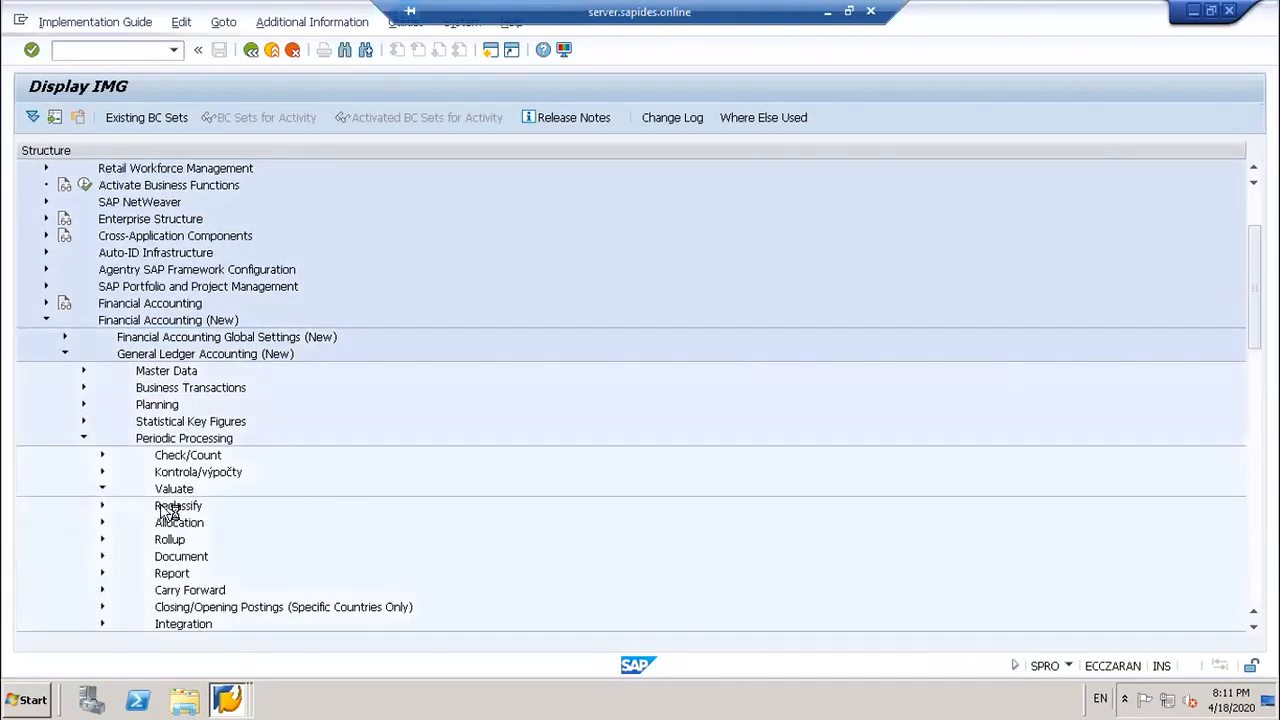
left_click(159, 506)
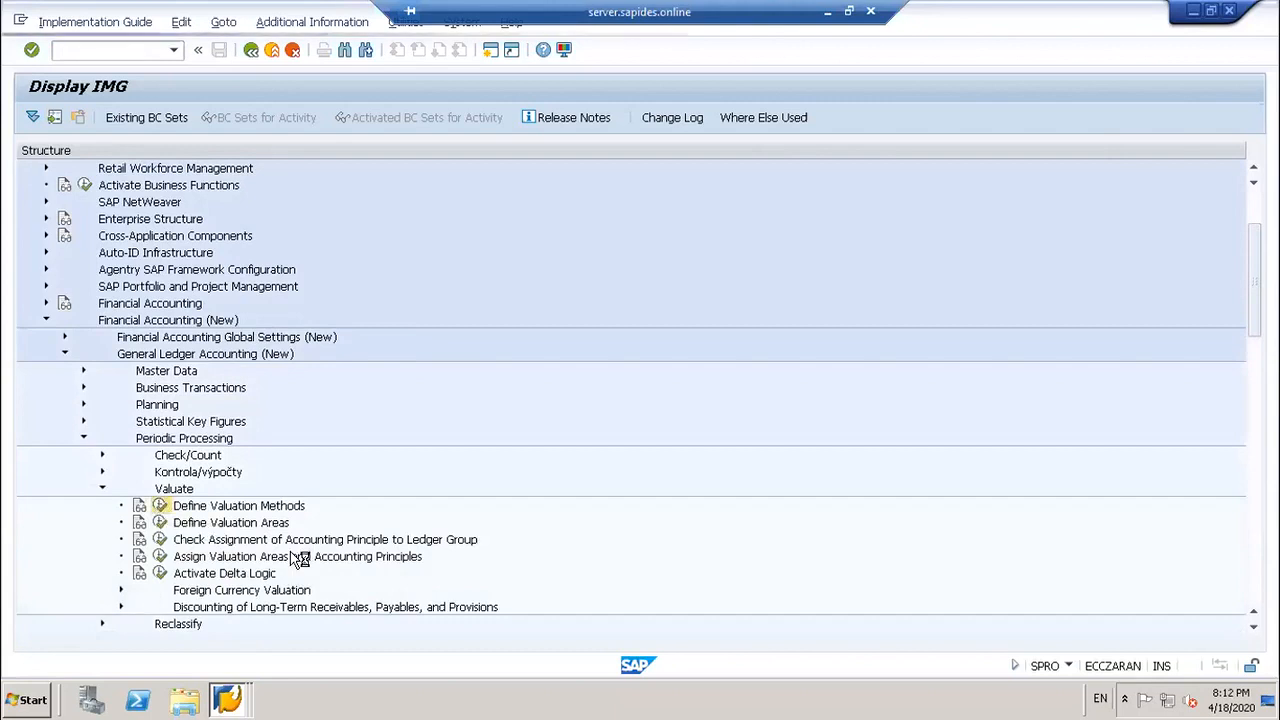
left_click(380, 626)
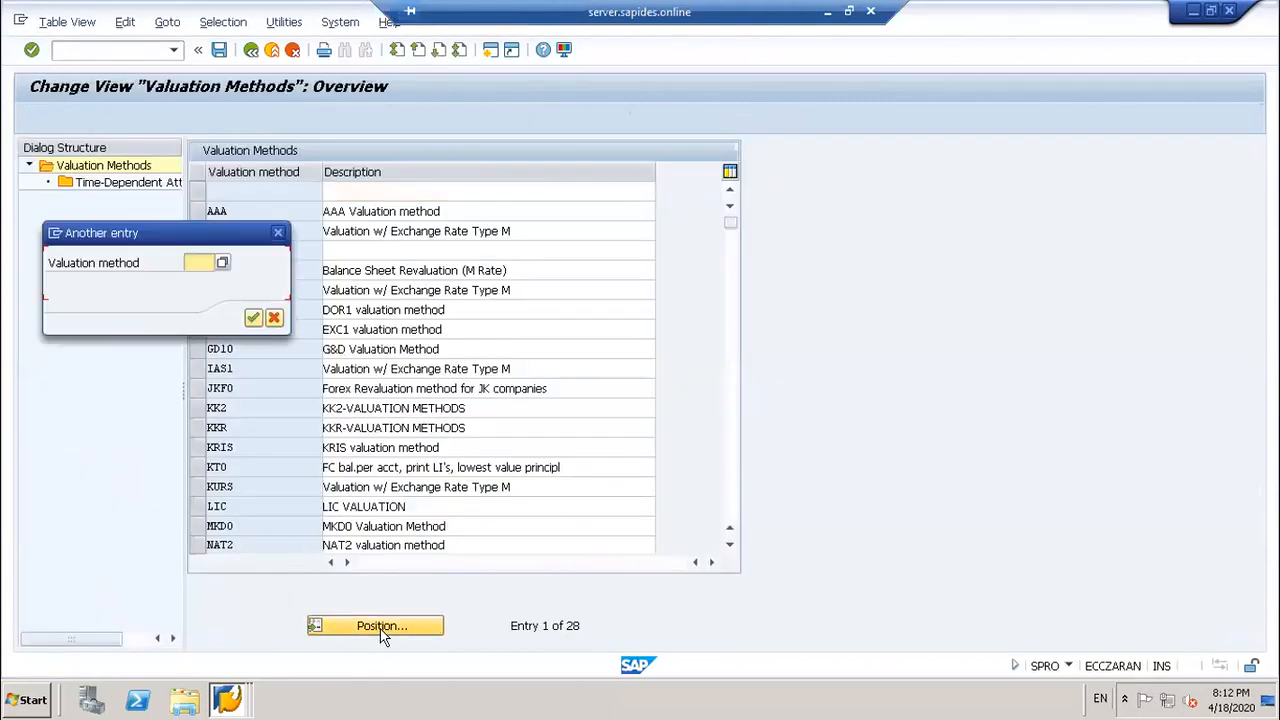
Step: Find valuation method SWA1, see it has no time-dependent attributes, and open its details
type("SWA")
key("Return")
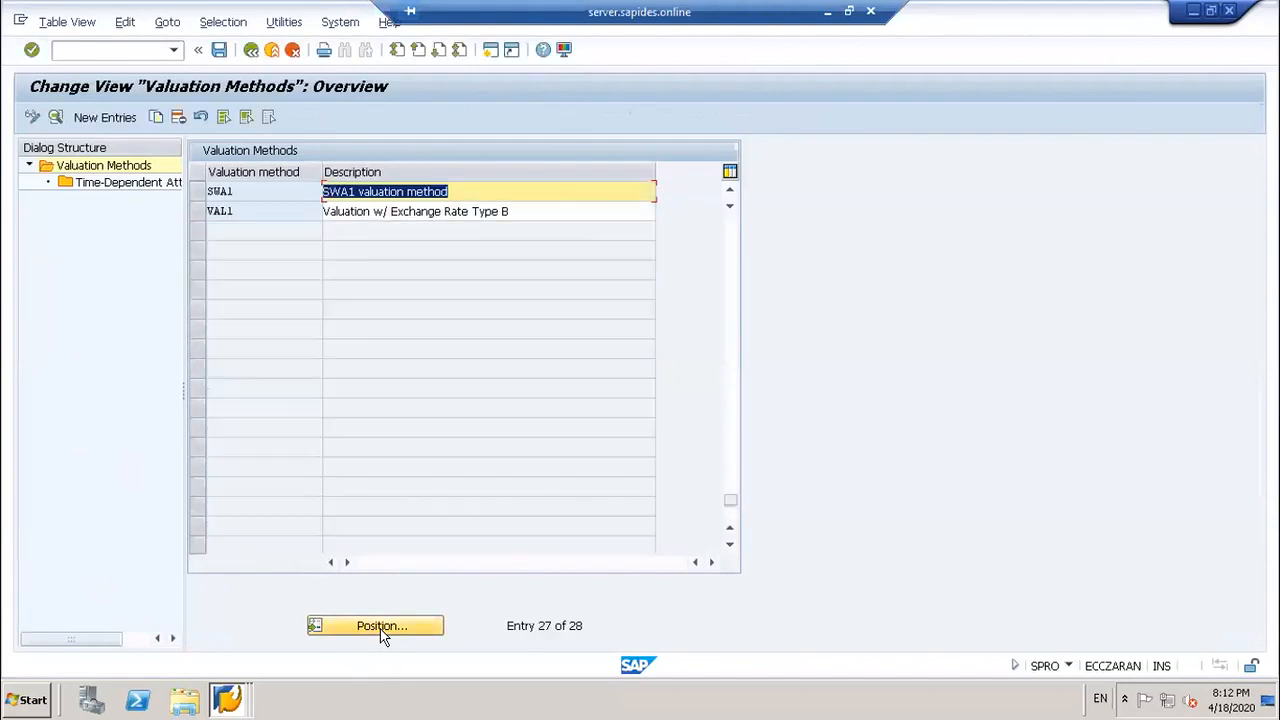
left_click(201, 188)
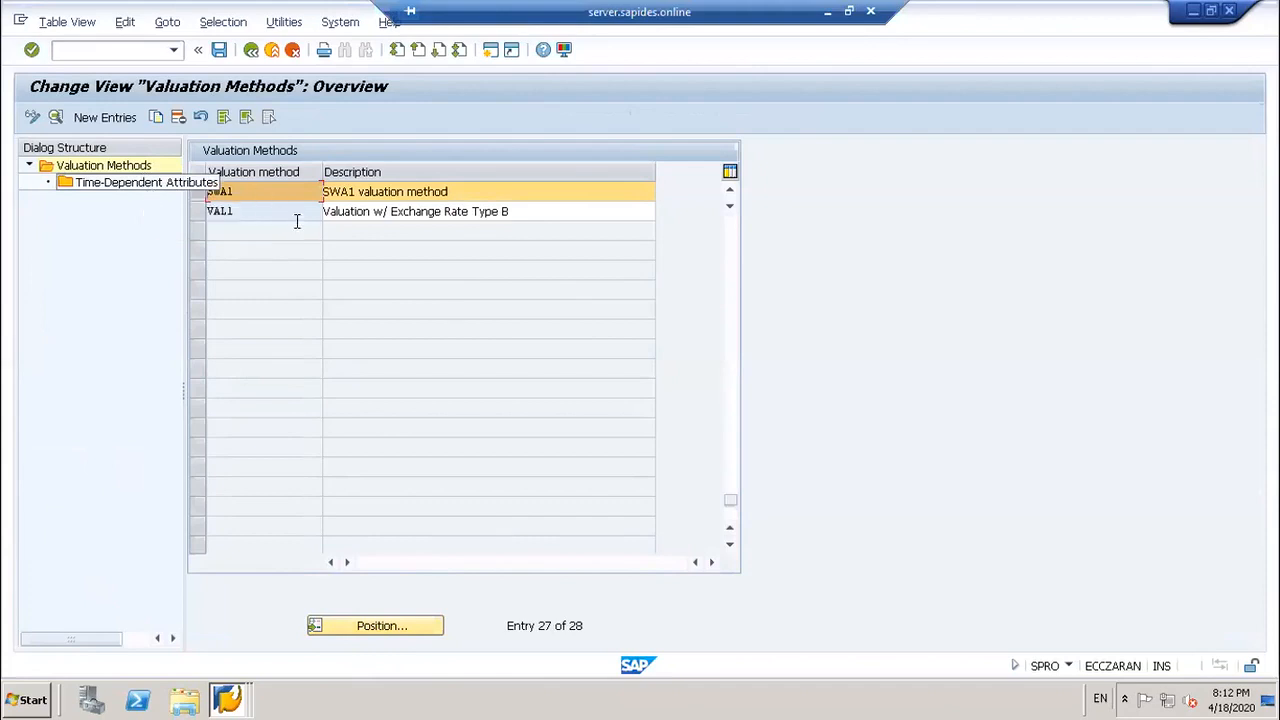
double_click(132, 183)
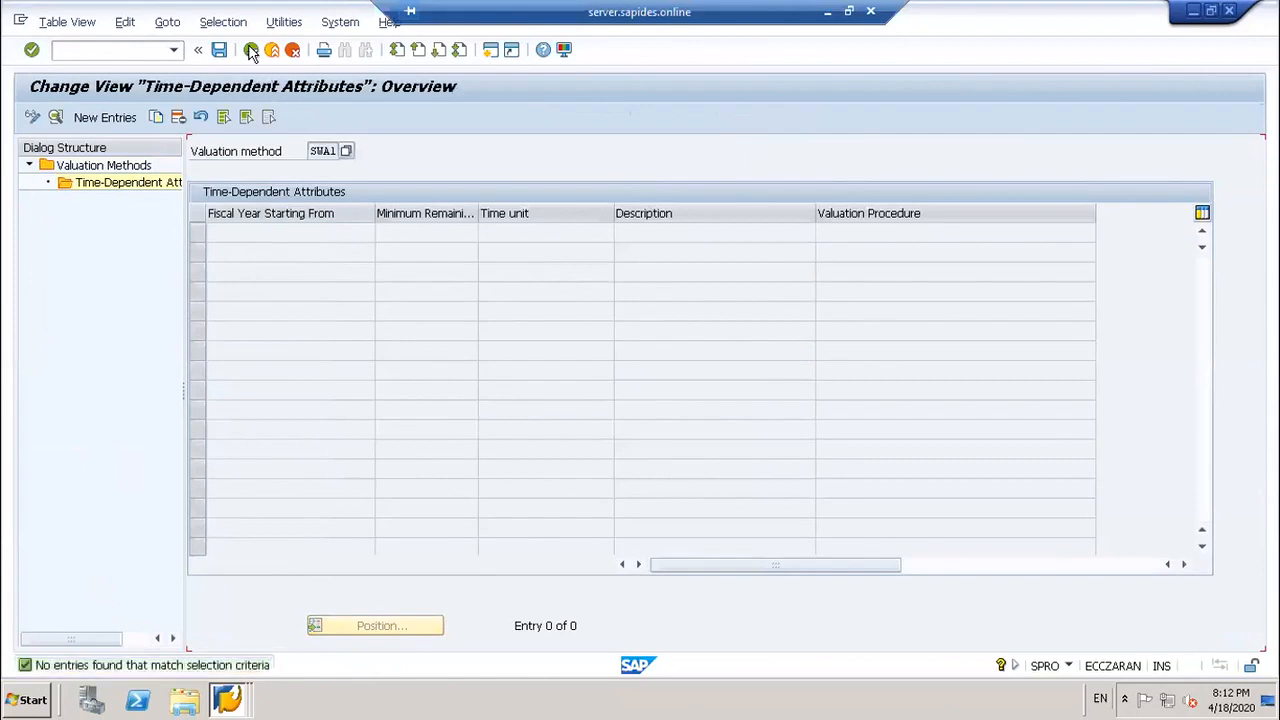
left_click(251, 49)
left_click(197, 191)
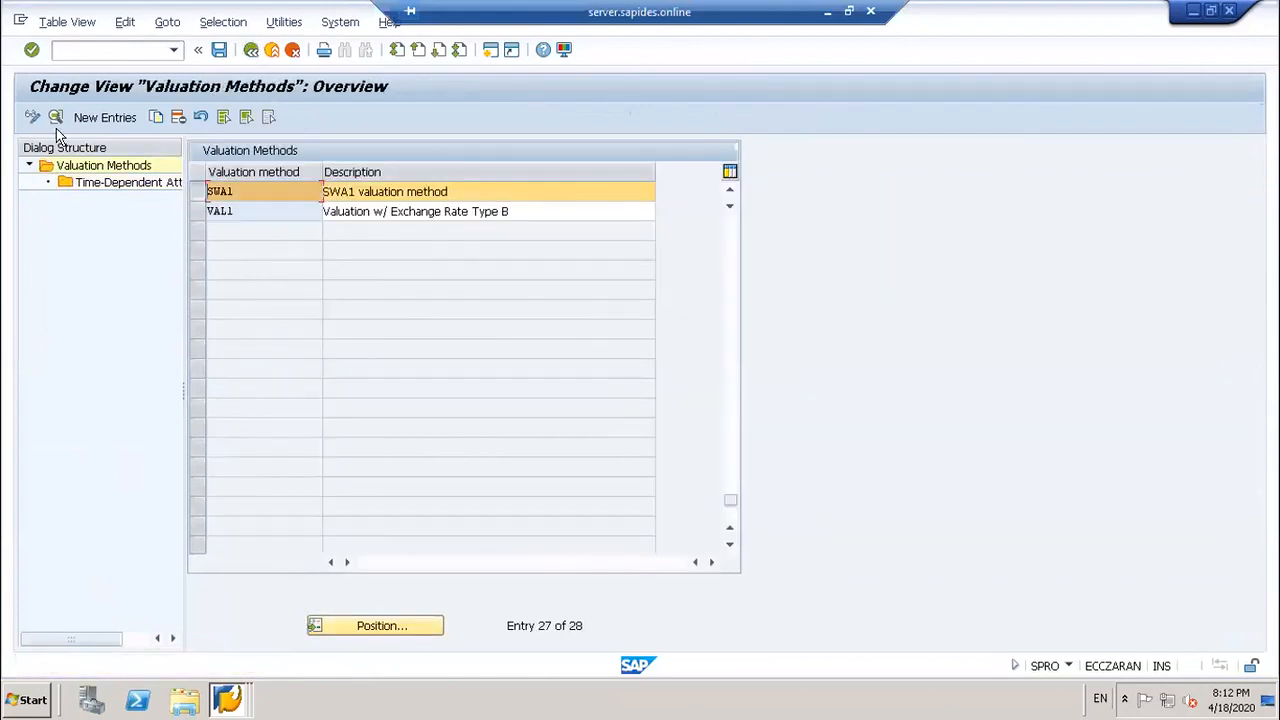
left_click(55, 117)
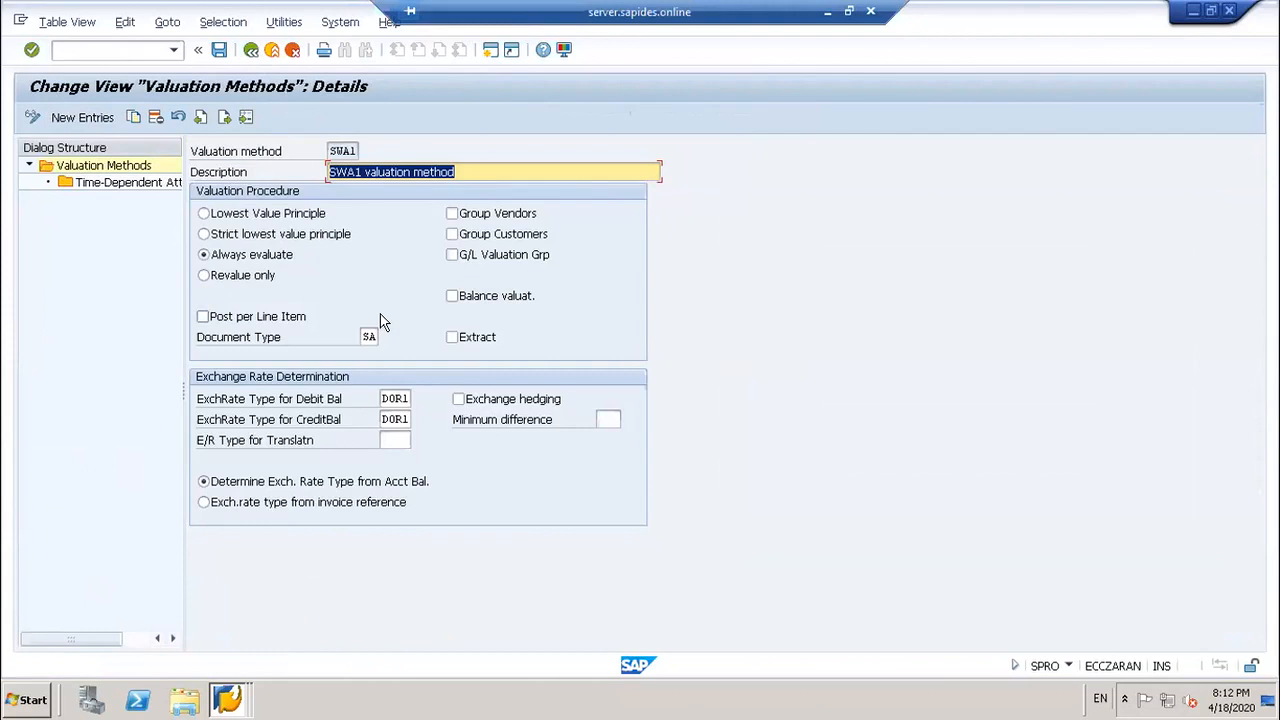
Step: Replace DOR1 with SWA1 as the debit and credit balance exchange rate types
left_click(383, 400)
left_click_drag(383, 400, 410, 400)
key("Delete")
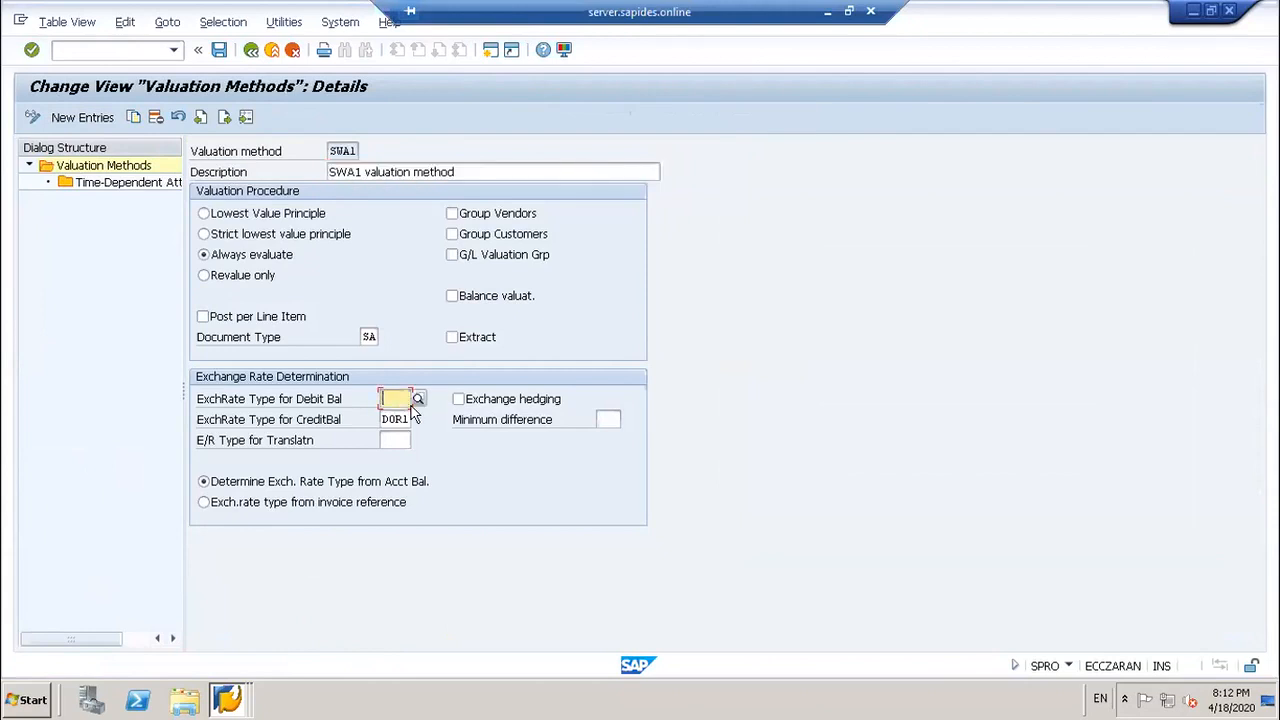
type("SWA1")
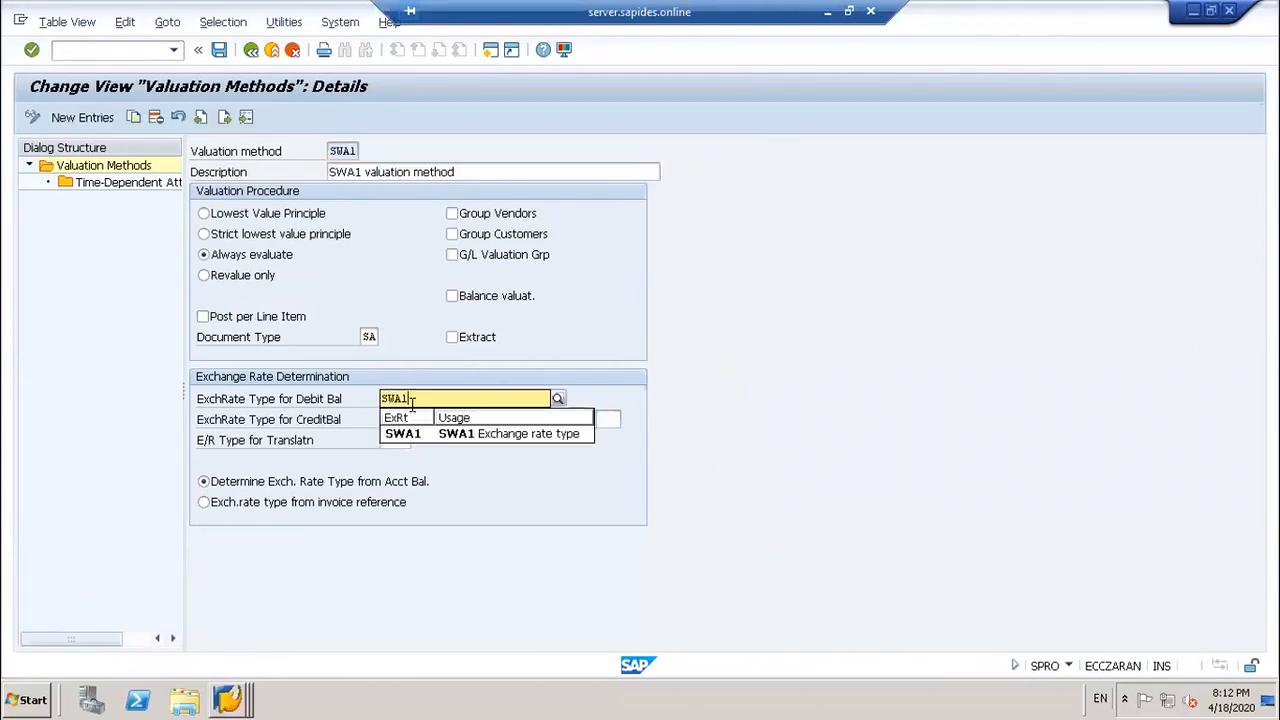
left_click(384, 420)
left_click_drag(384, 420, 412, 419)
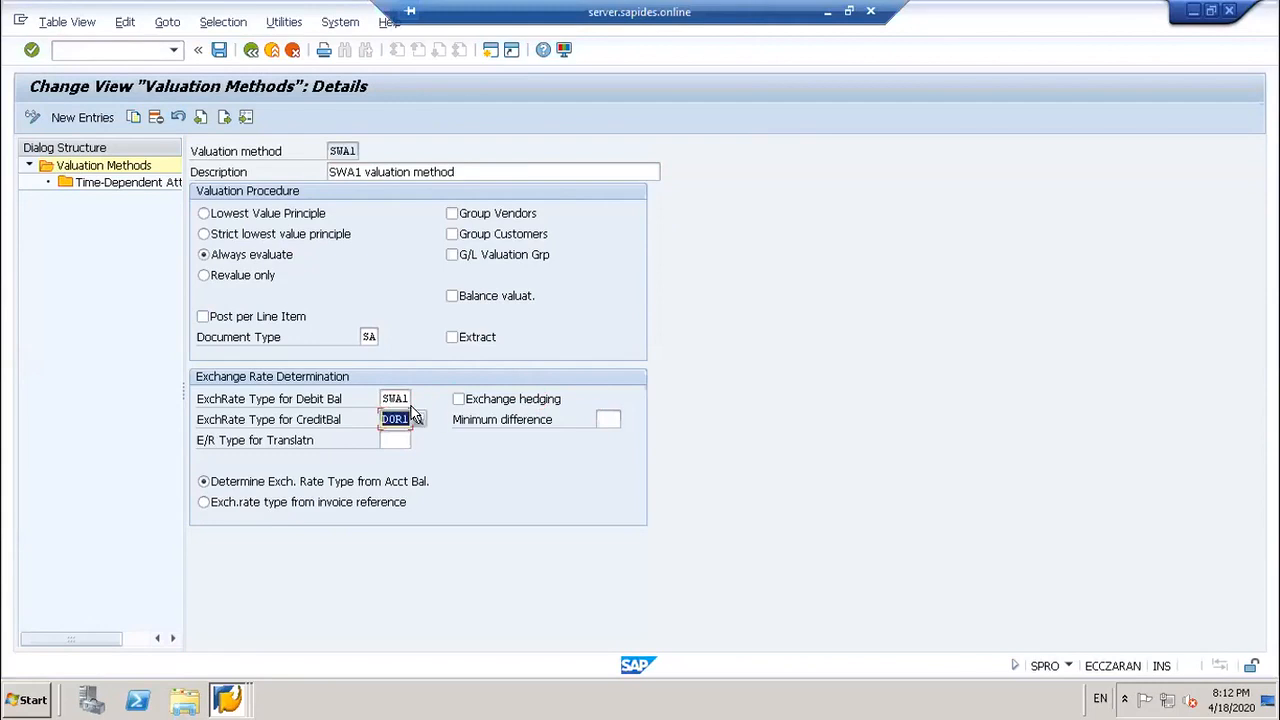
type("SWA1")
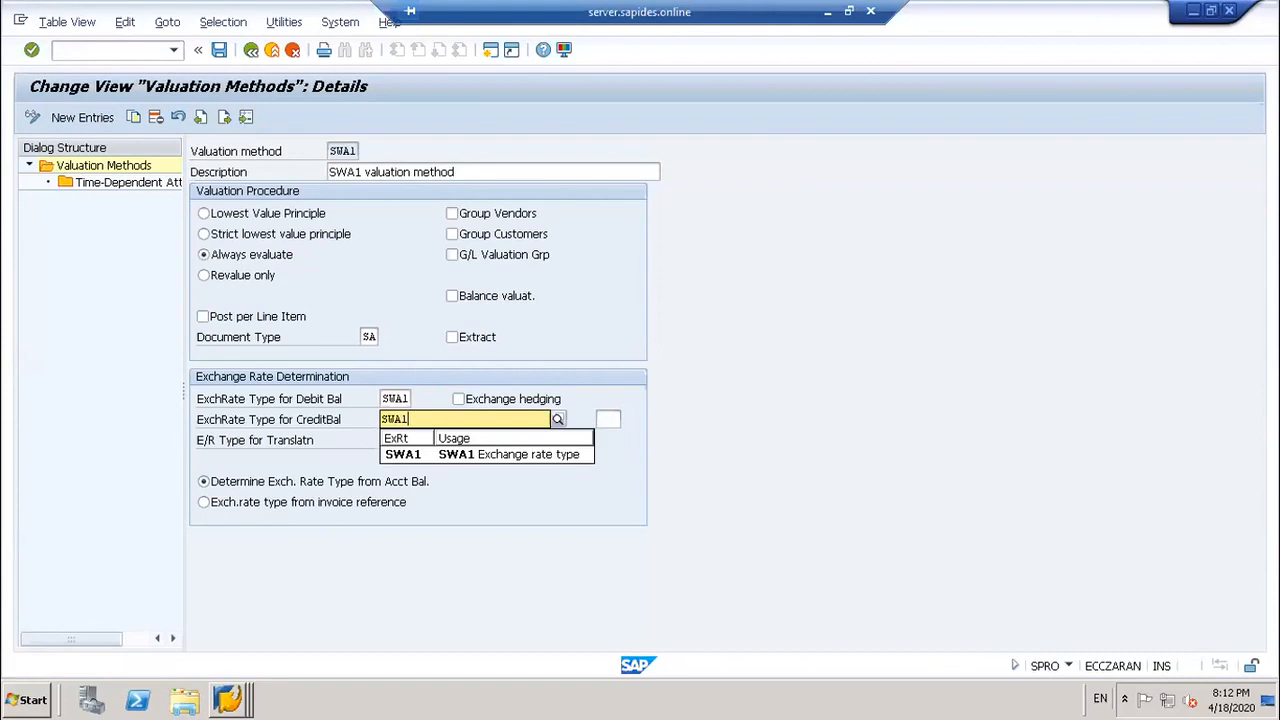
key("Return")
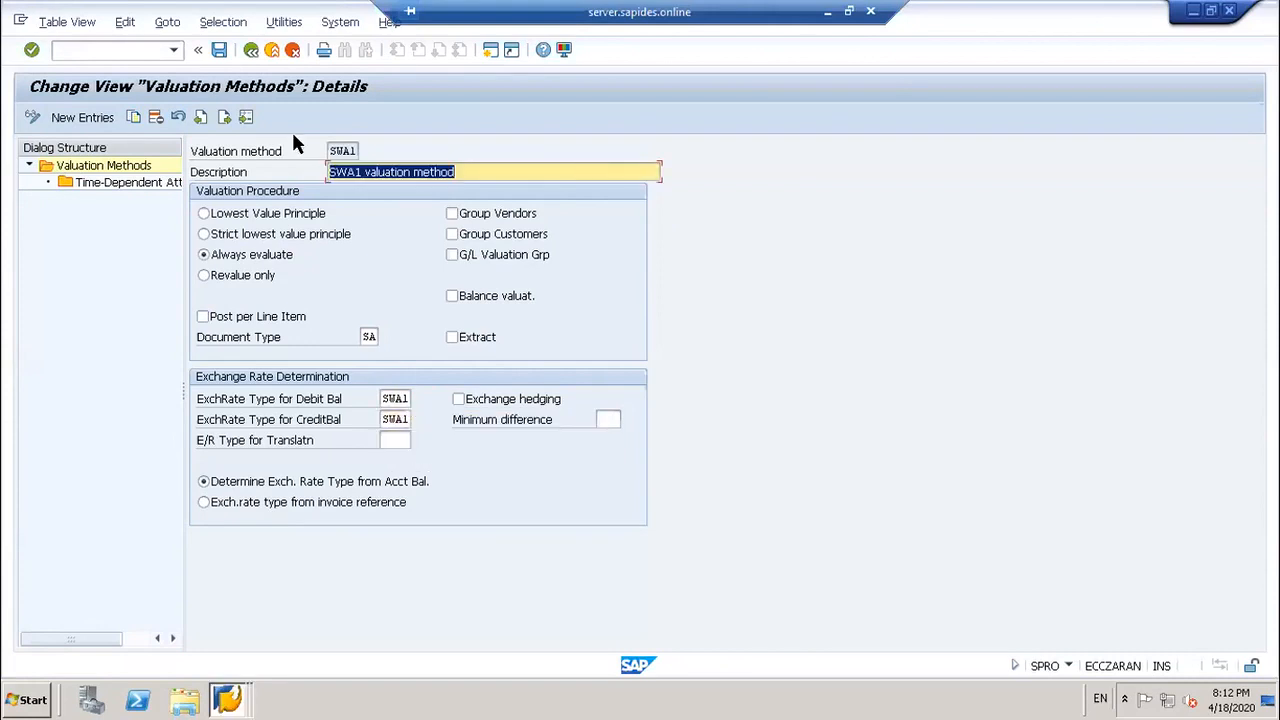
Step: Save the valuation method change under the customizing request
left_click(218, 52)
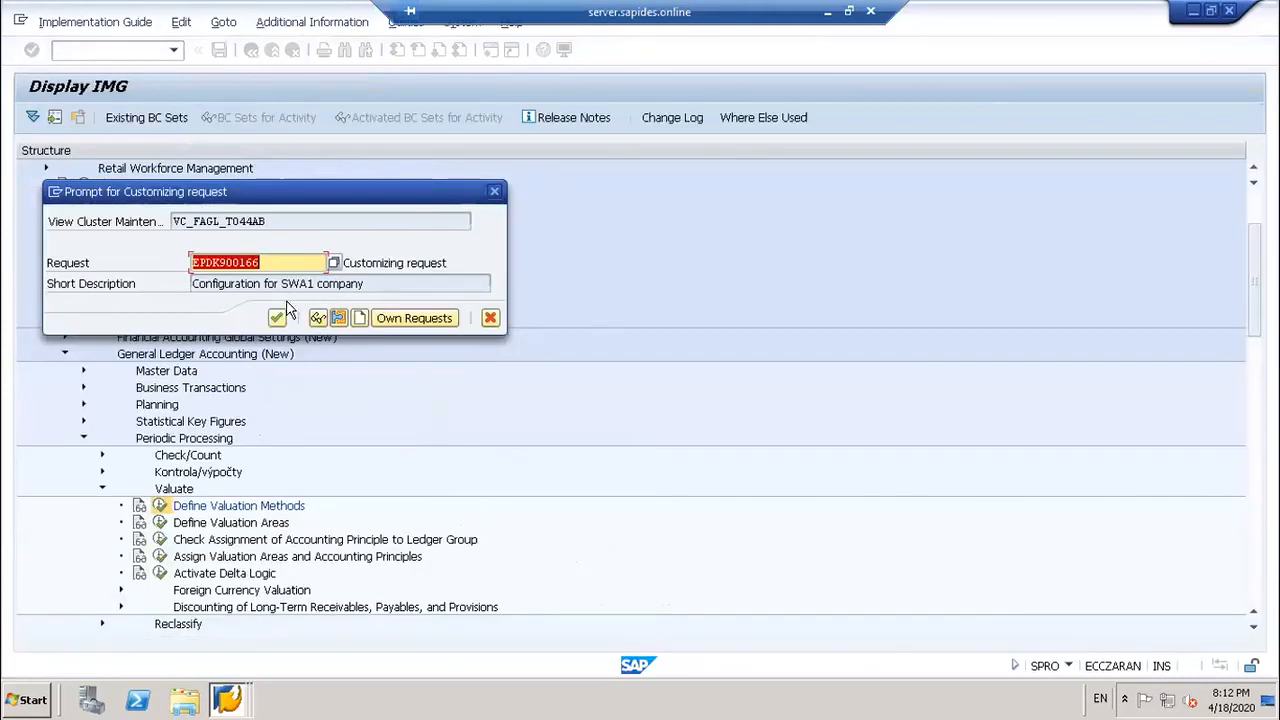
left_click(312, 316)
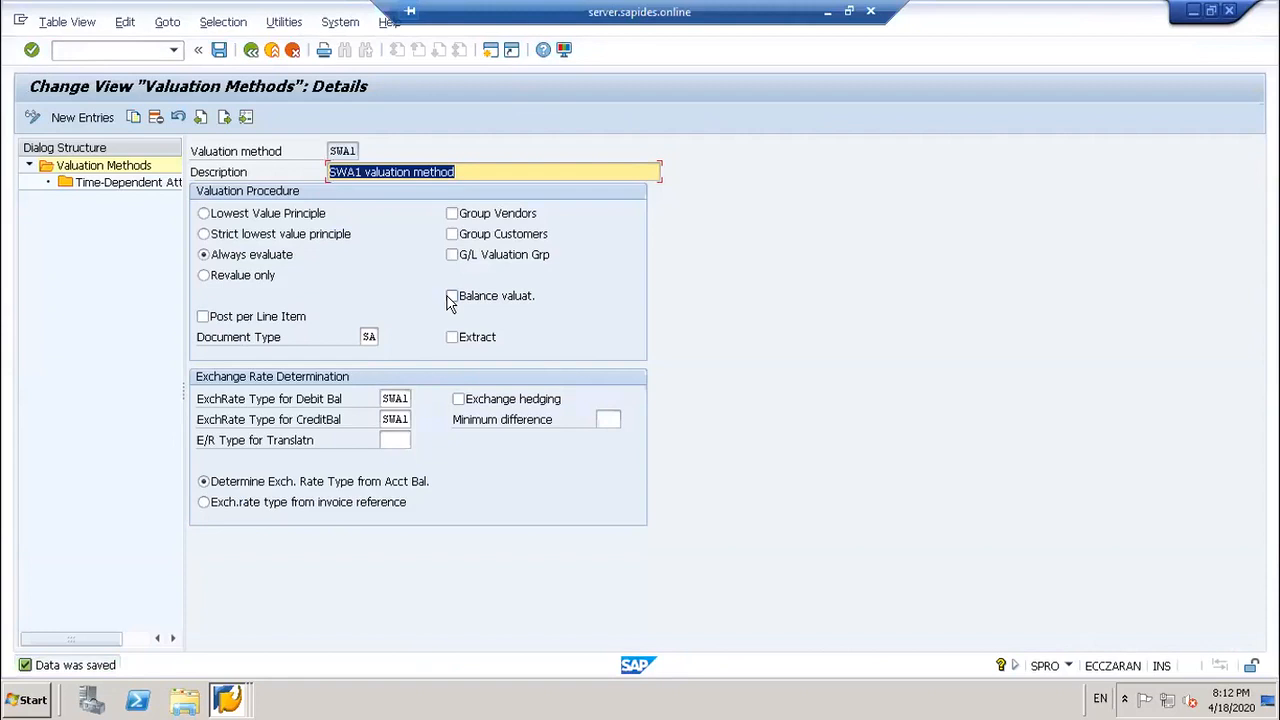
left_click(135, 46)
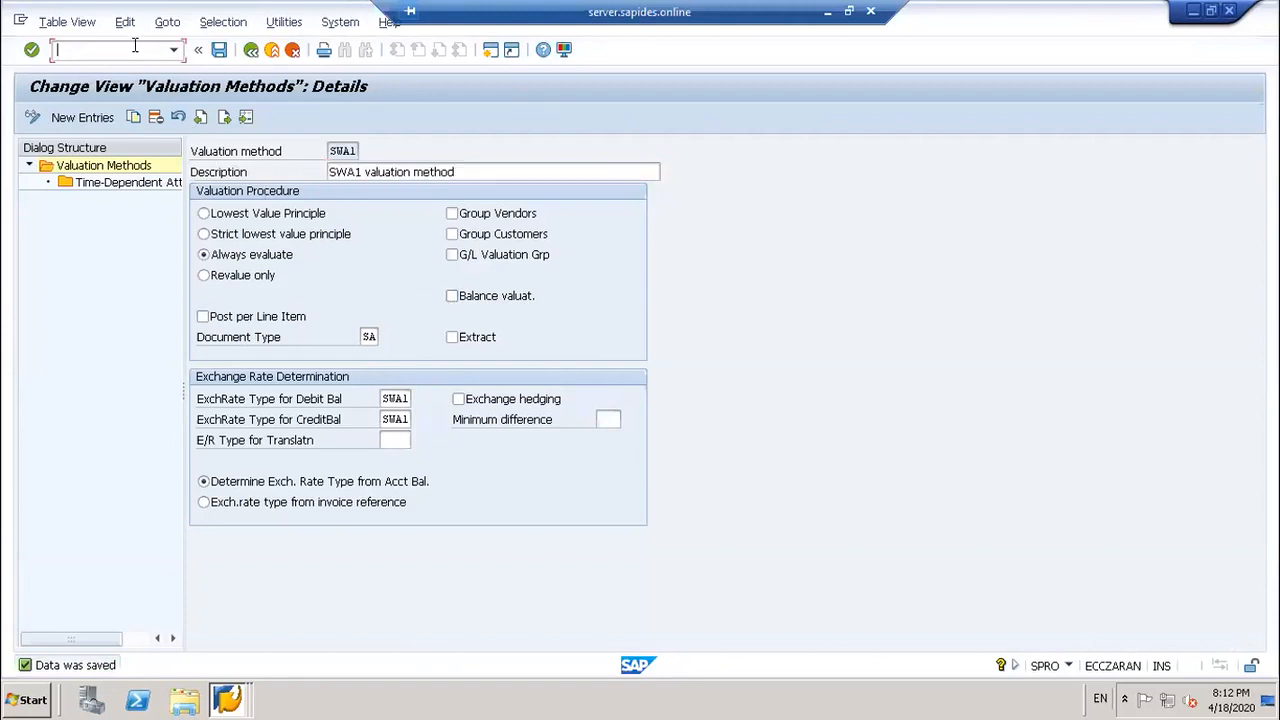
Step: Launch foreign currency valuation /nfagl_fc_val from the command history
type("/n")
type("f")
type("ga")
key("BackSpace")
key("BackSpace")
left_click(174, 49)
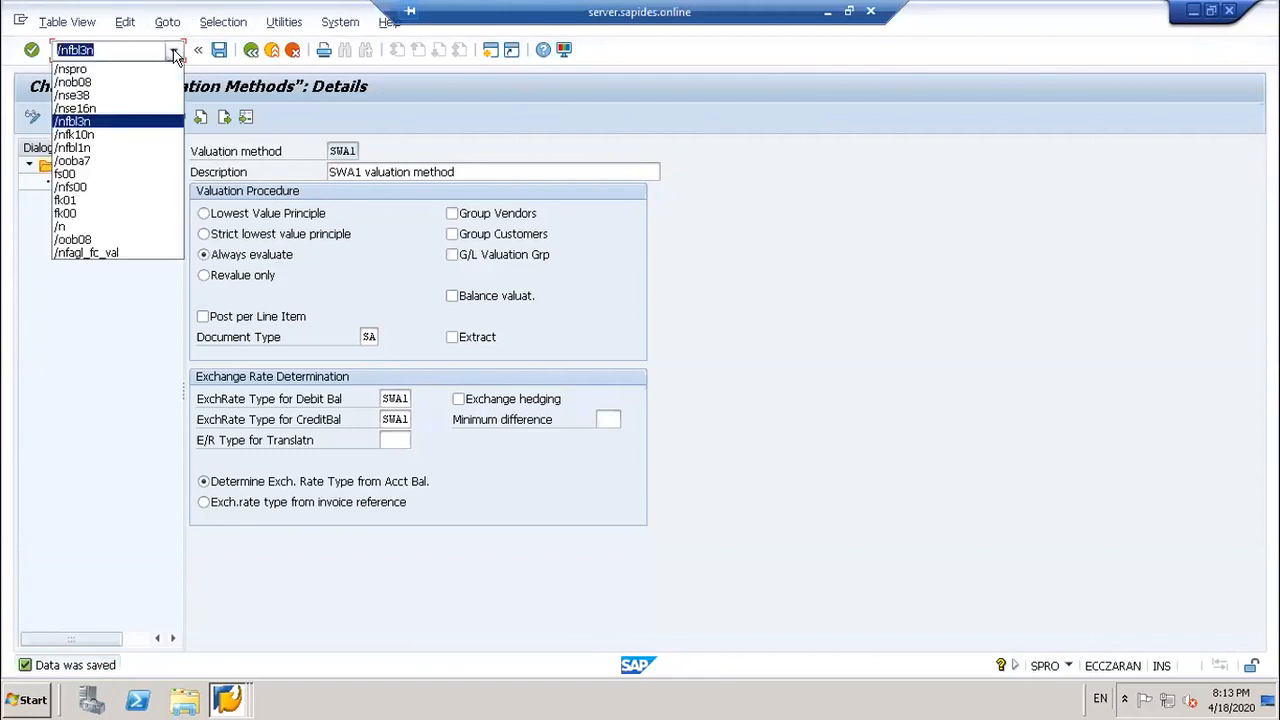
left_click(105, 252)
key("Return")
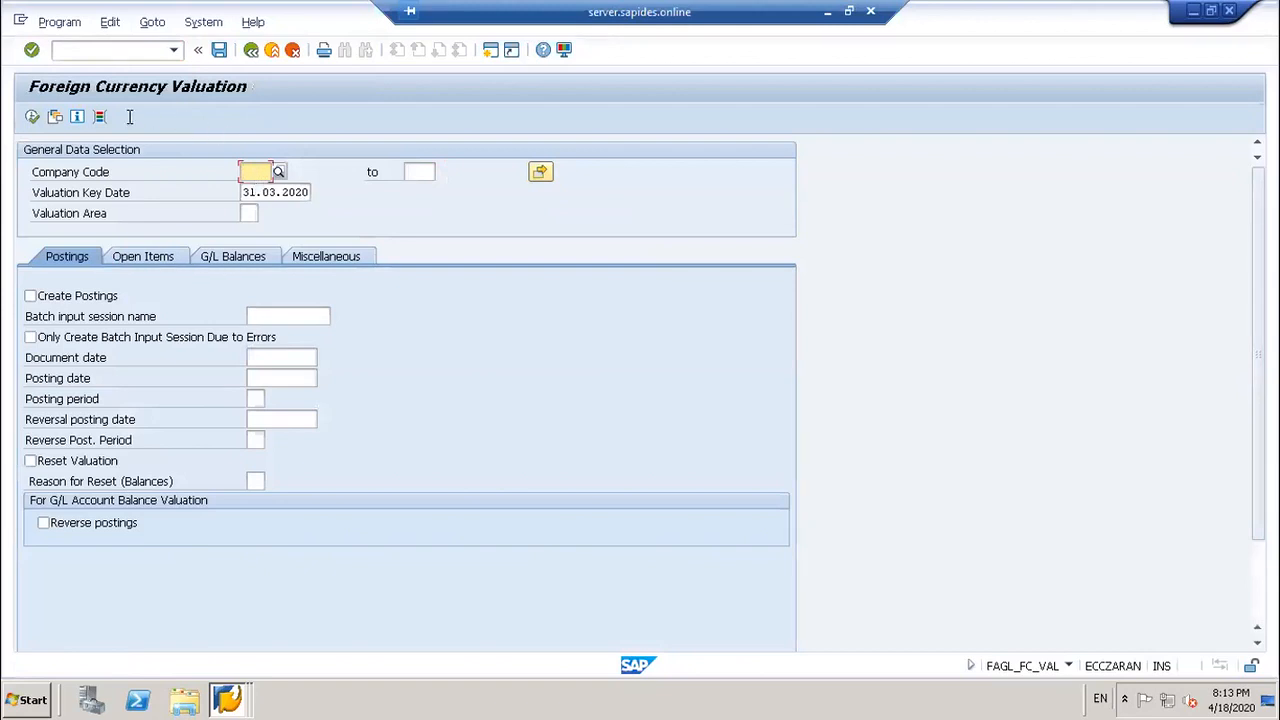
Step: Load the SWA1 variant, verify G/L account 20003 in open items, and open a second session
left_click(55, 116)
left_click(430, 482)
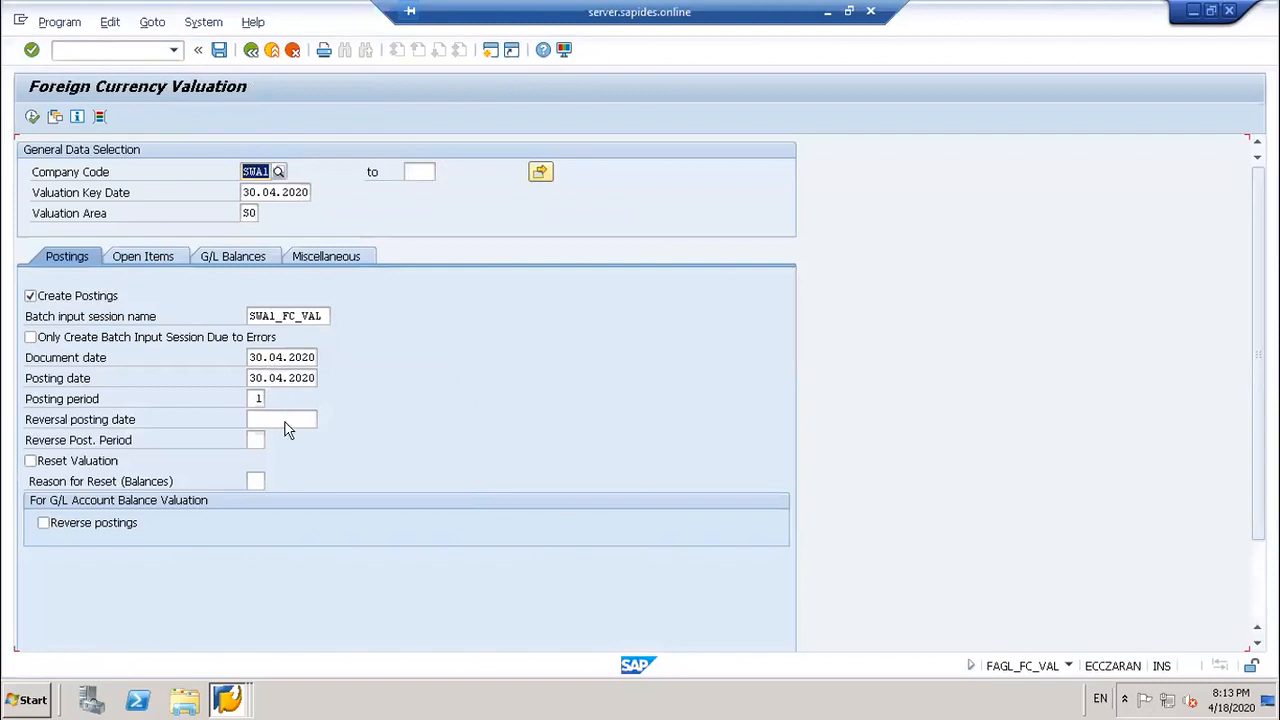
left_click(164, 260)
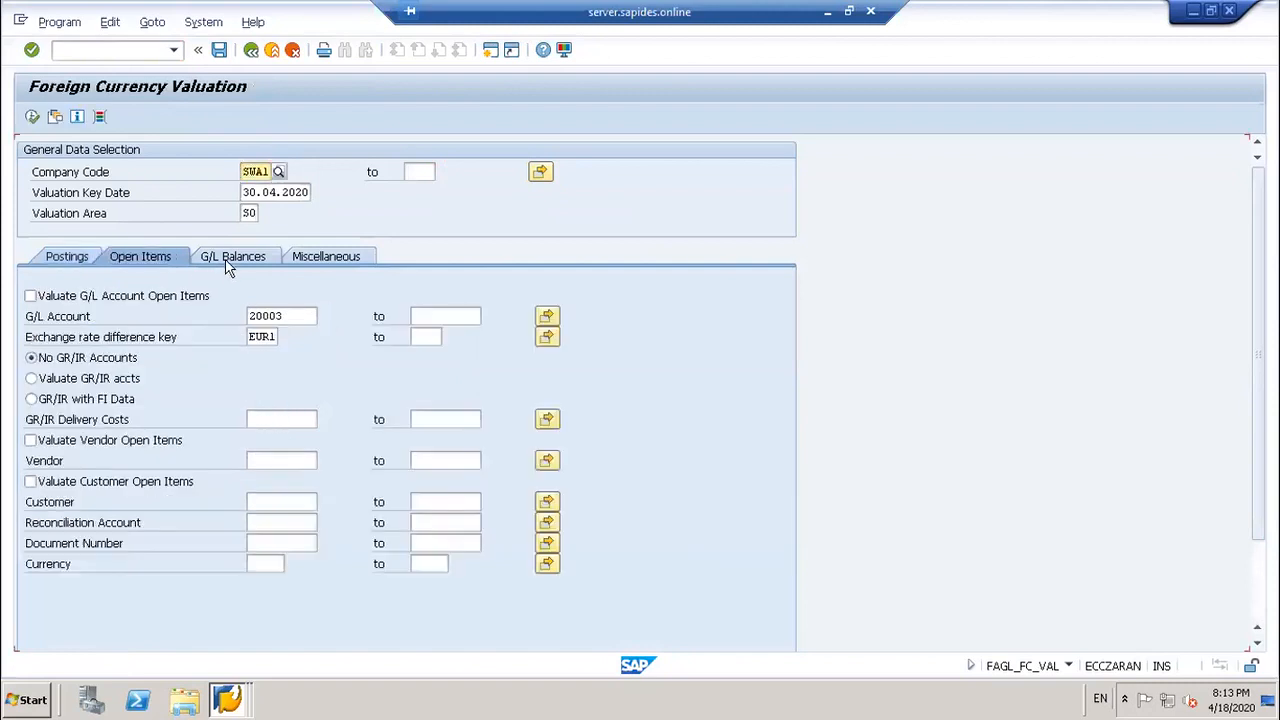
left_click(283, 316)
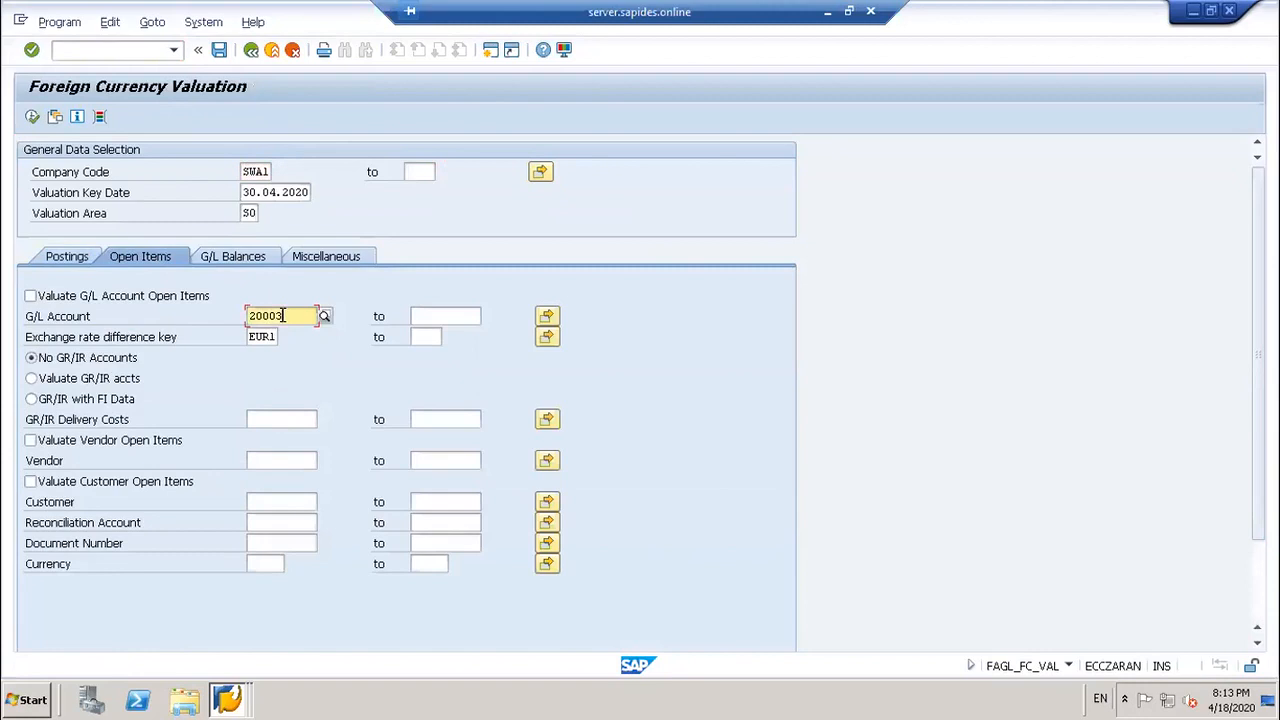
left_click(489, 50)
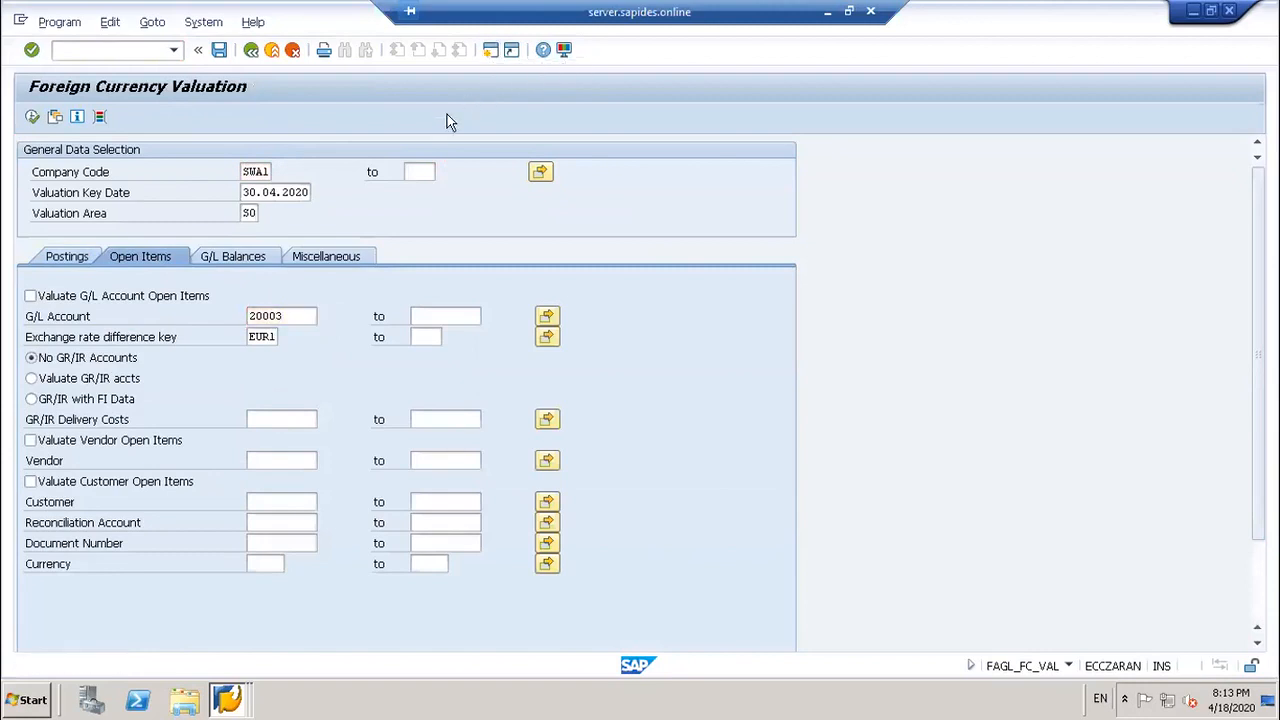
Step: Open G/L account master data with FS00 for company code SWA1
type("fs")
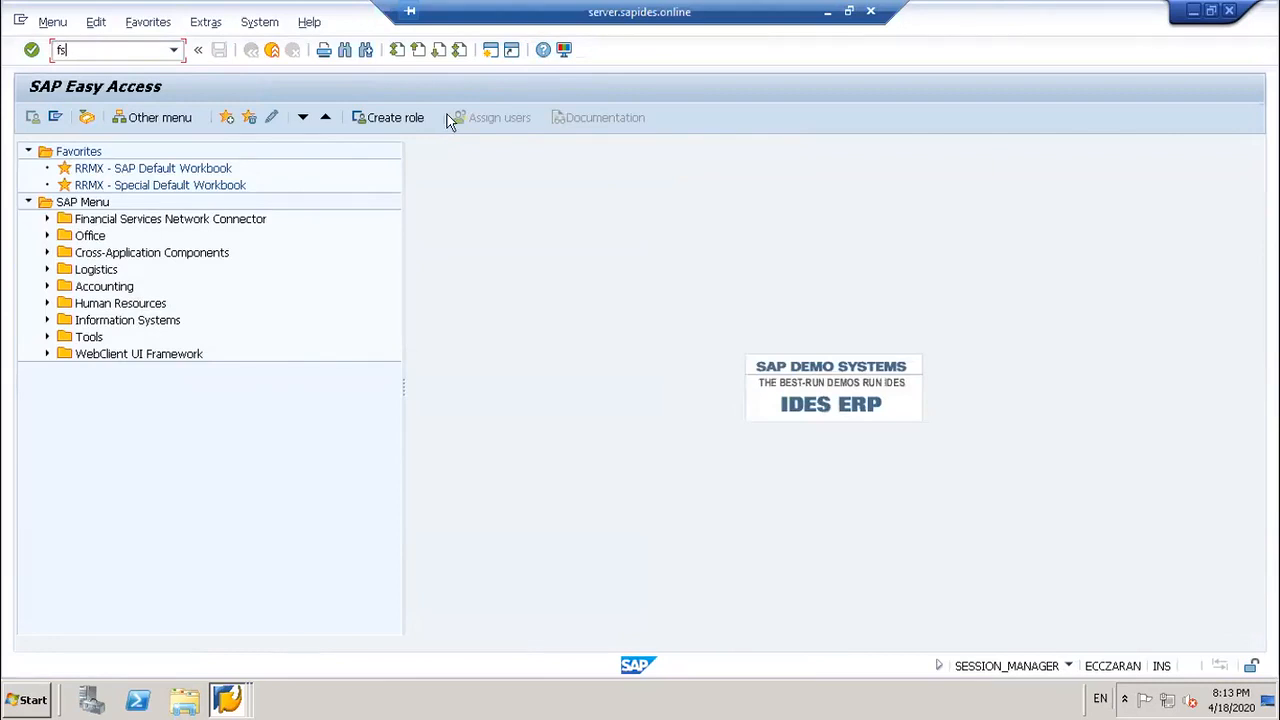
type("00")
key("Return")
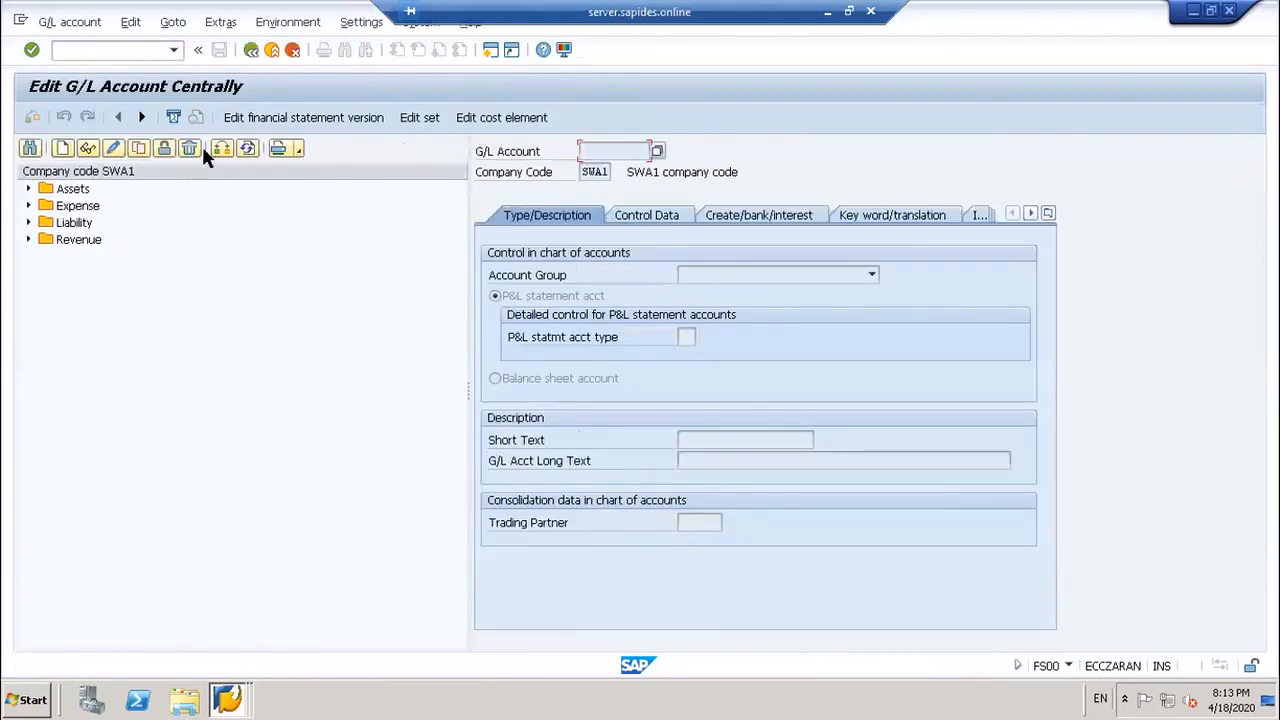
left_click(221, 148)
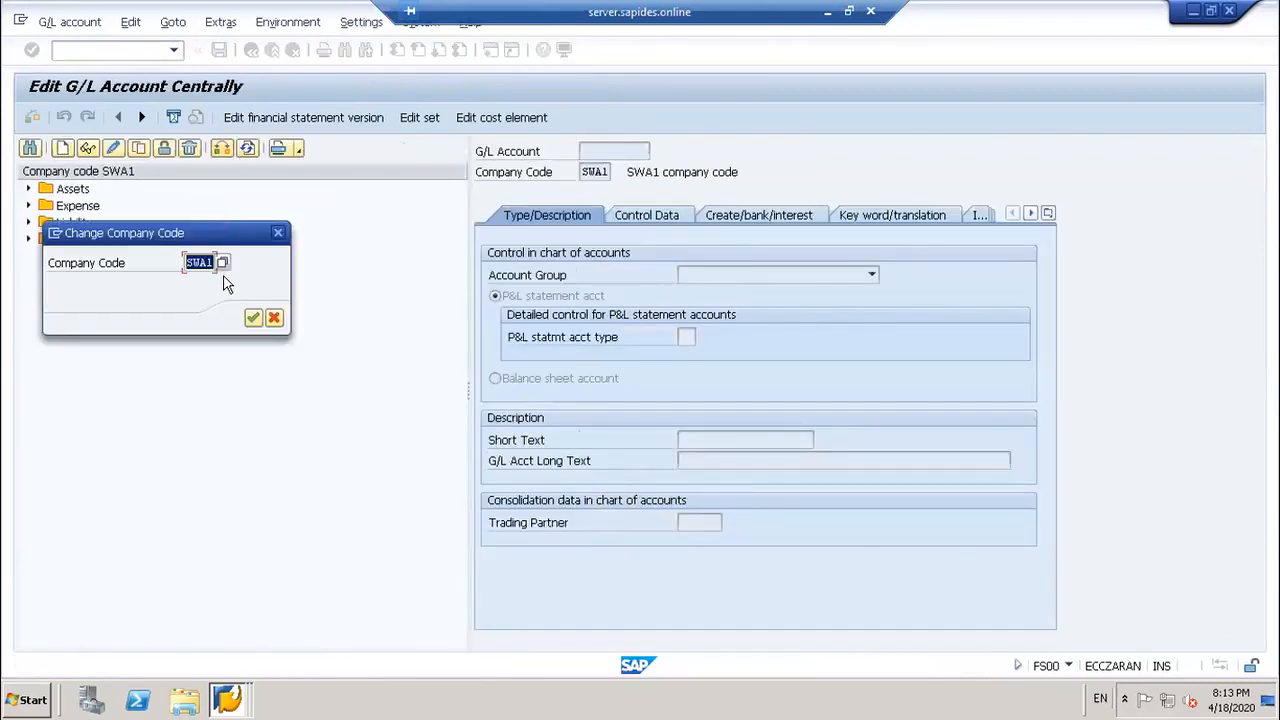
key("Return")
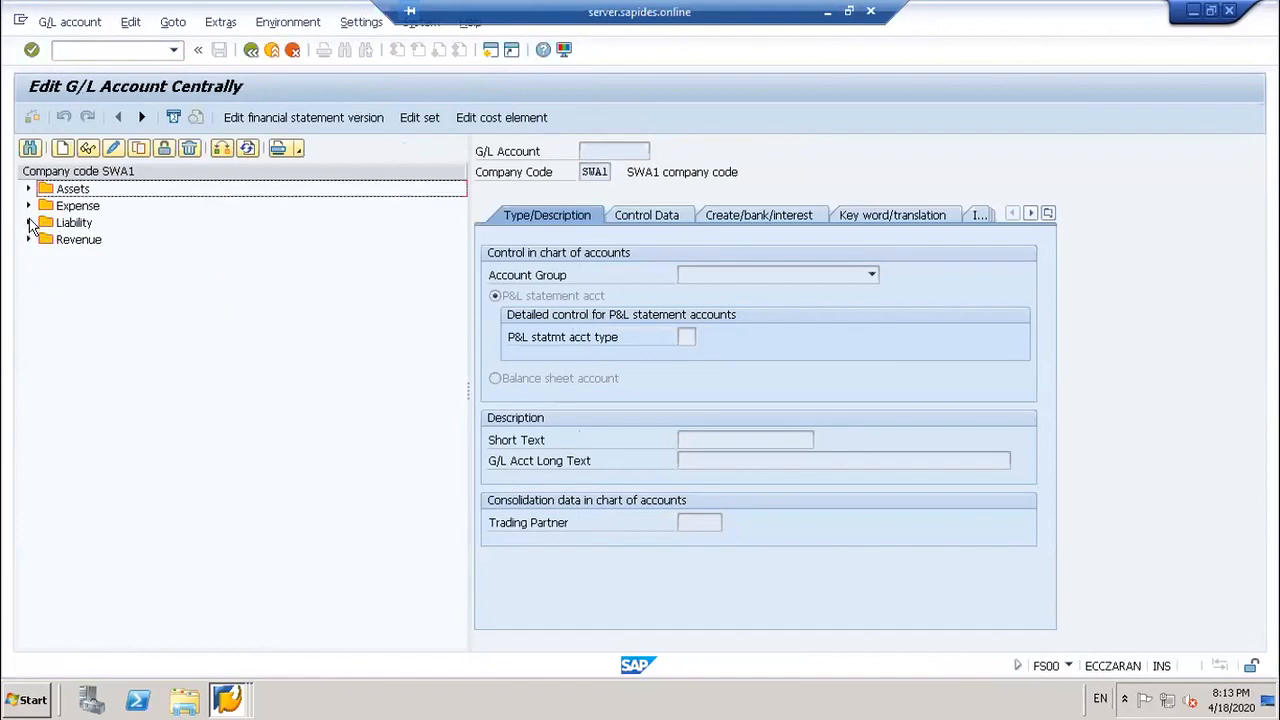
Step: Check account 20003 Loan from bank EUR1 shows currency EUR and difference key EUR1, then switch back
left_click(29, 223)
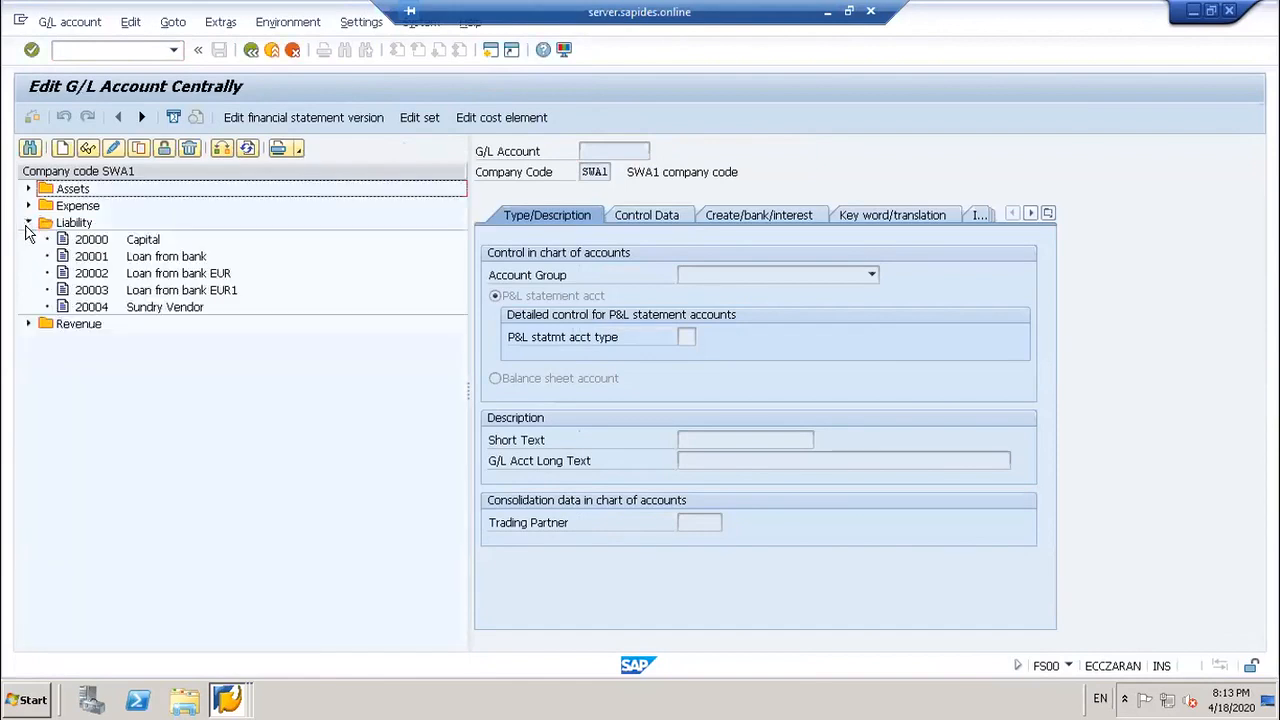
double_click(180, 290)
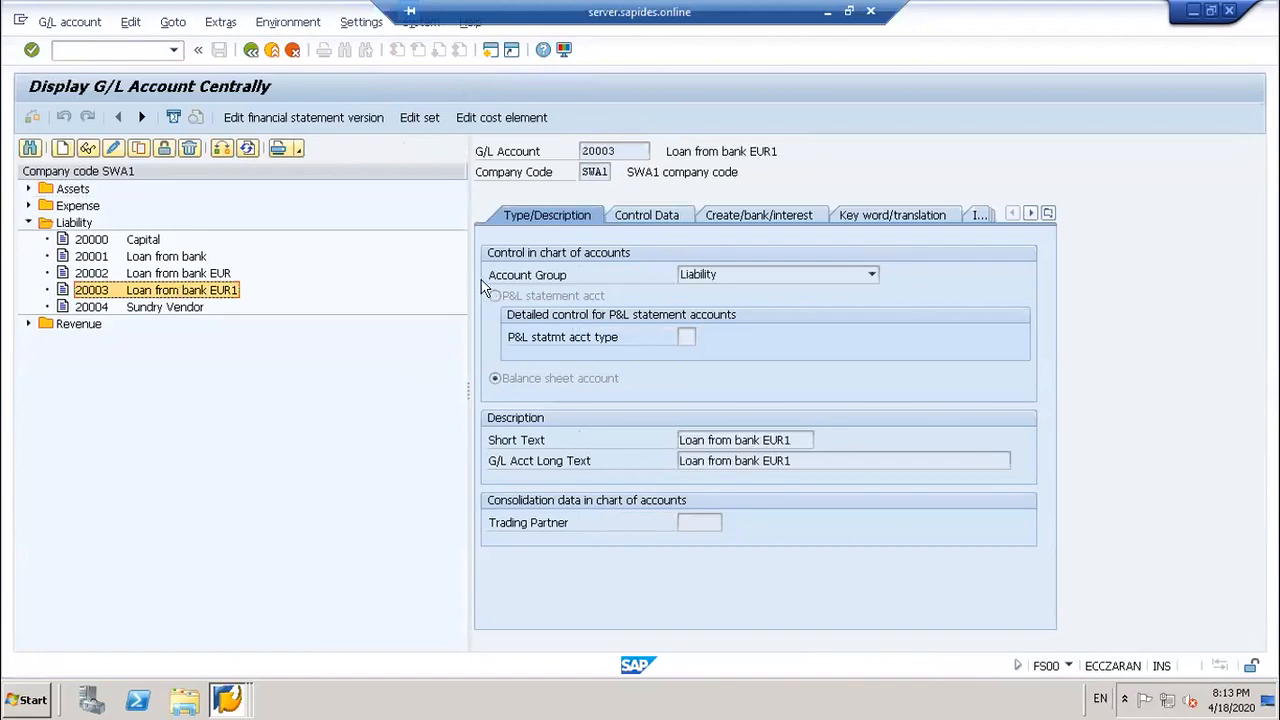
left_click(649, 214)
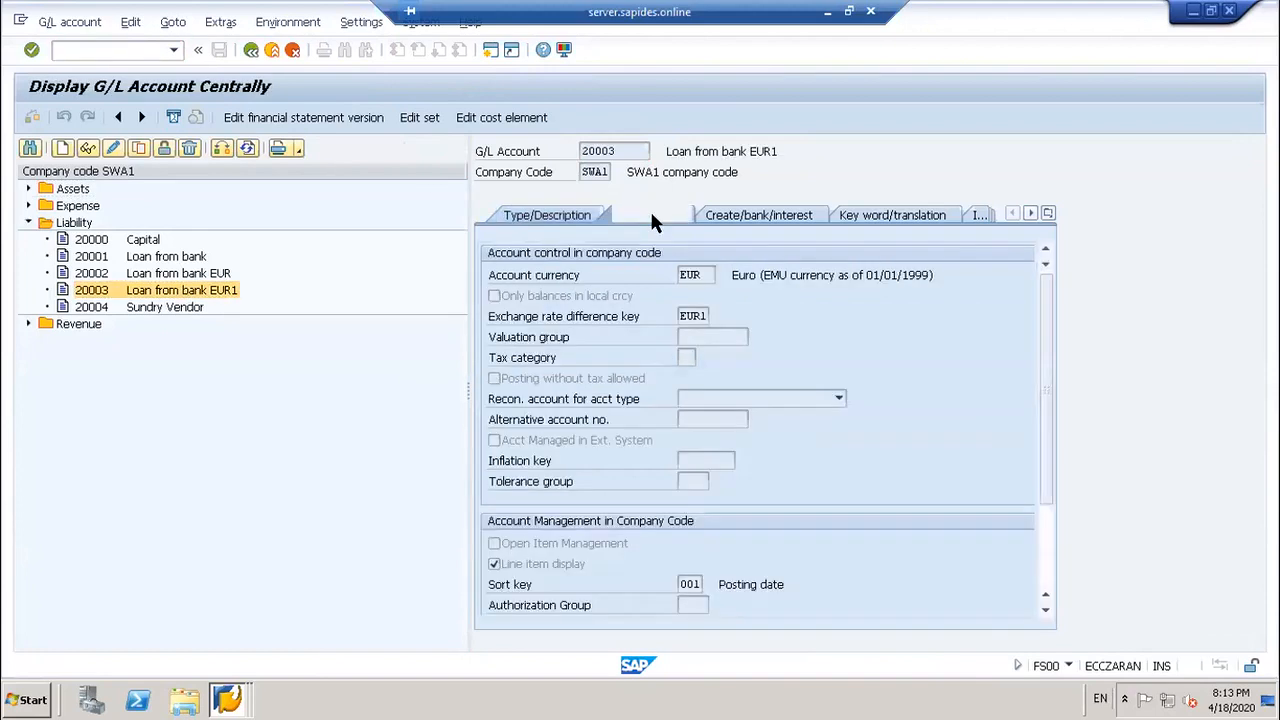
left_click(703, 317)
left_click(228, 700)
left_click(245, 640)
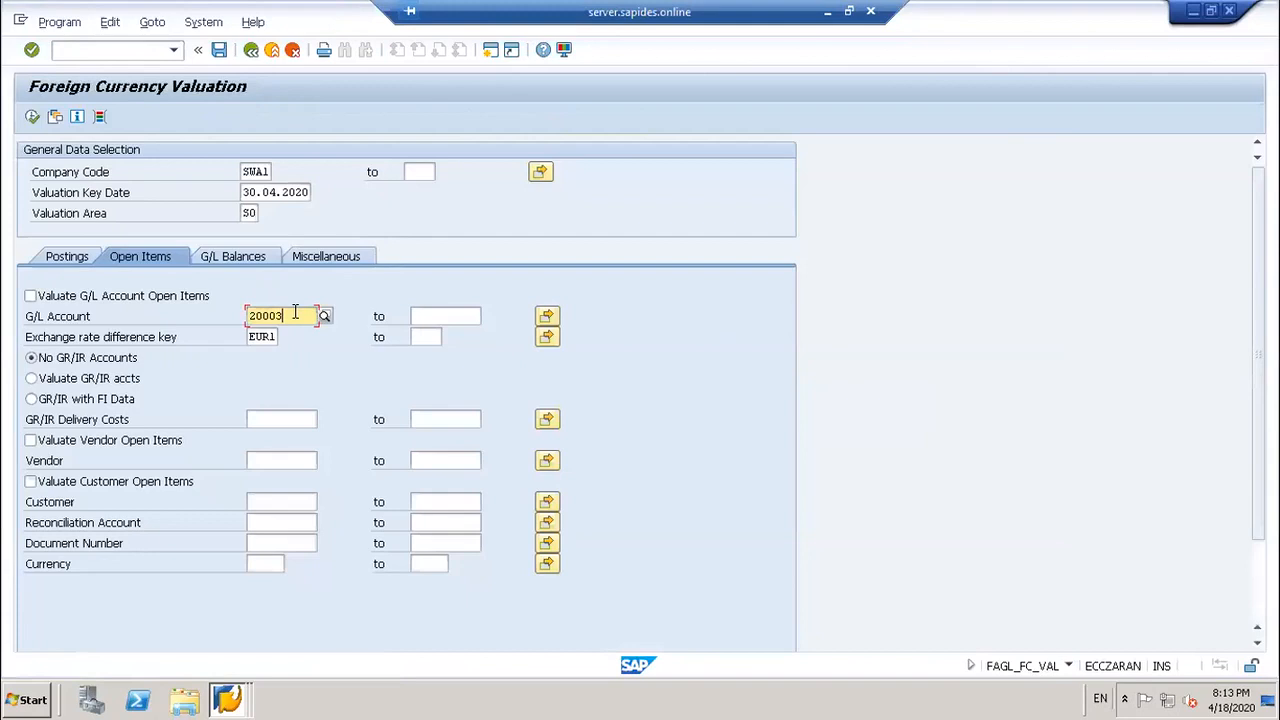
Step: Enable valuation of G/L account open items and view the G/L balances settings
left_click(160, 296)
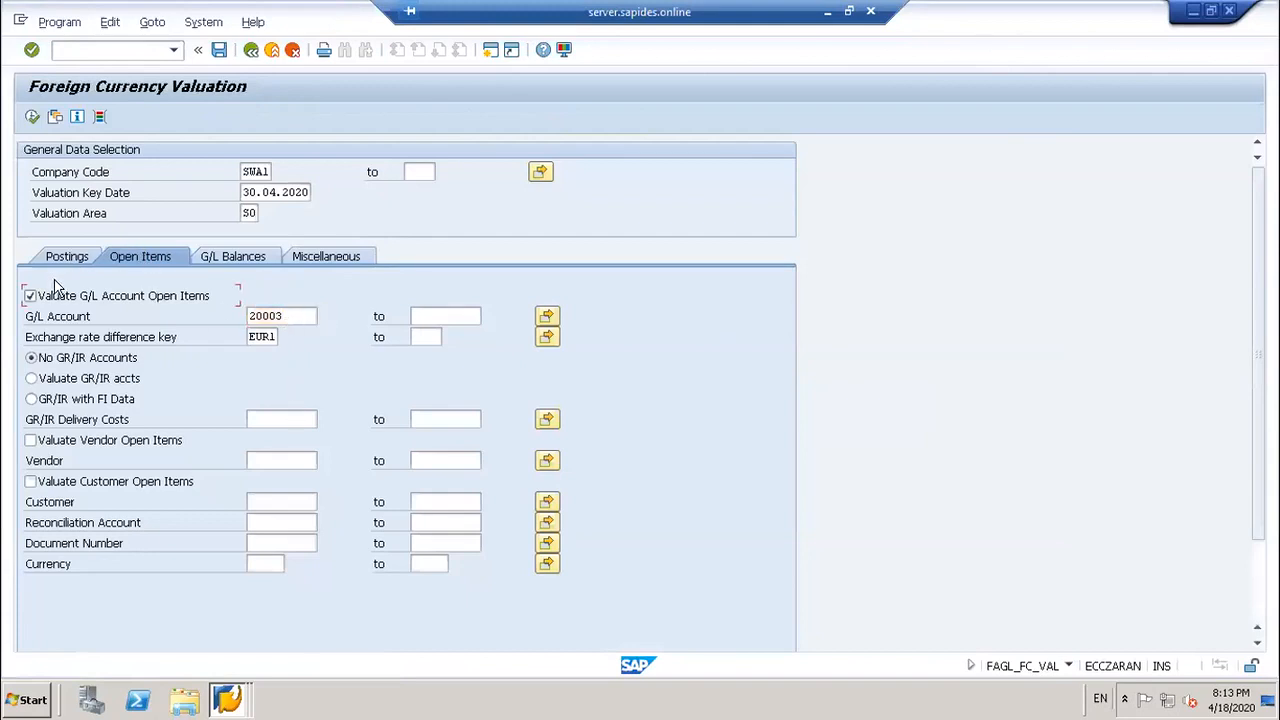
left_click(222, 256)
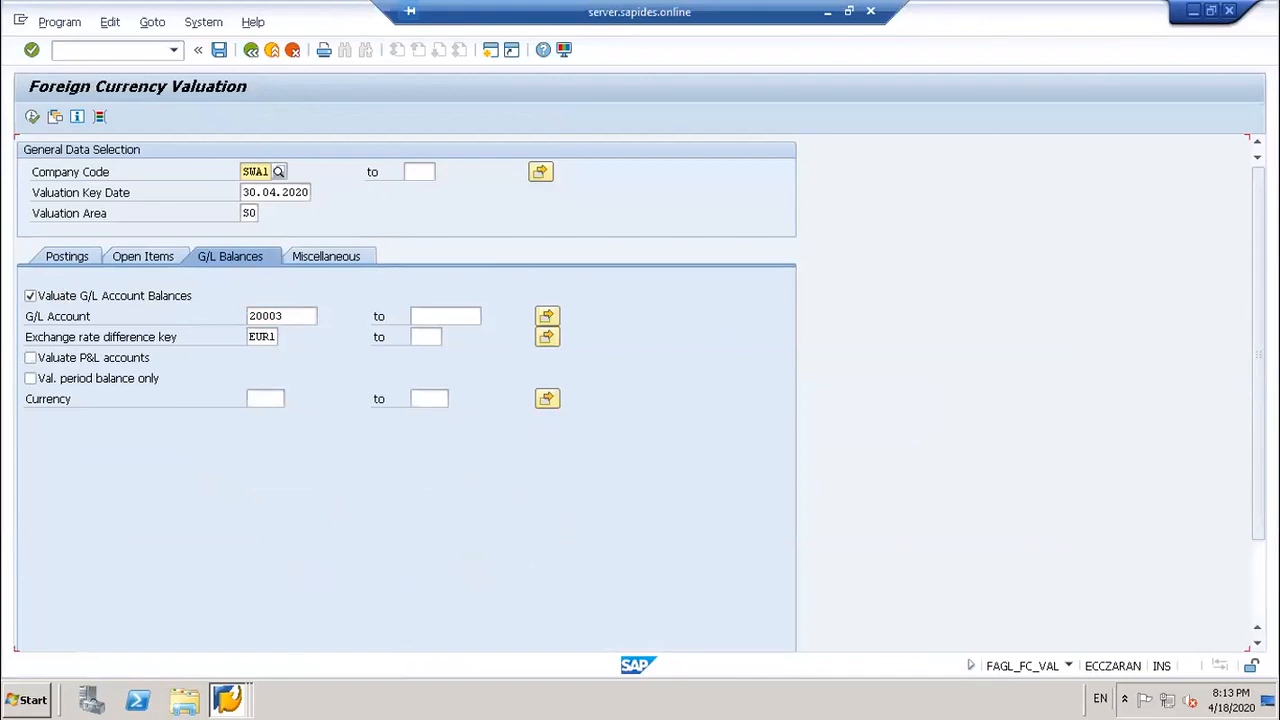
left_click(227, 699)
left_click(248, 660)
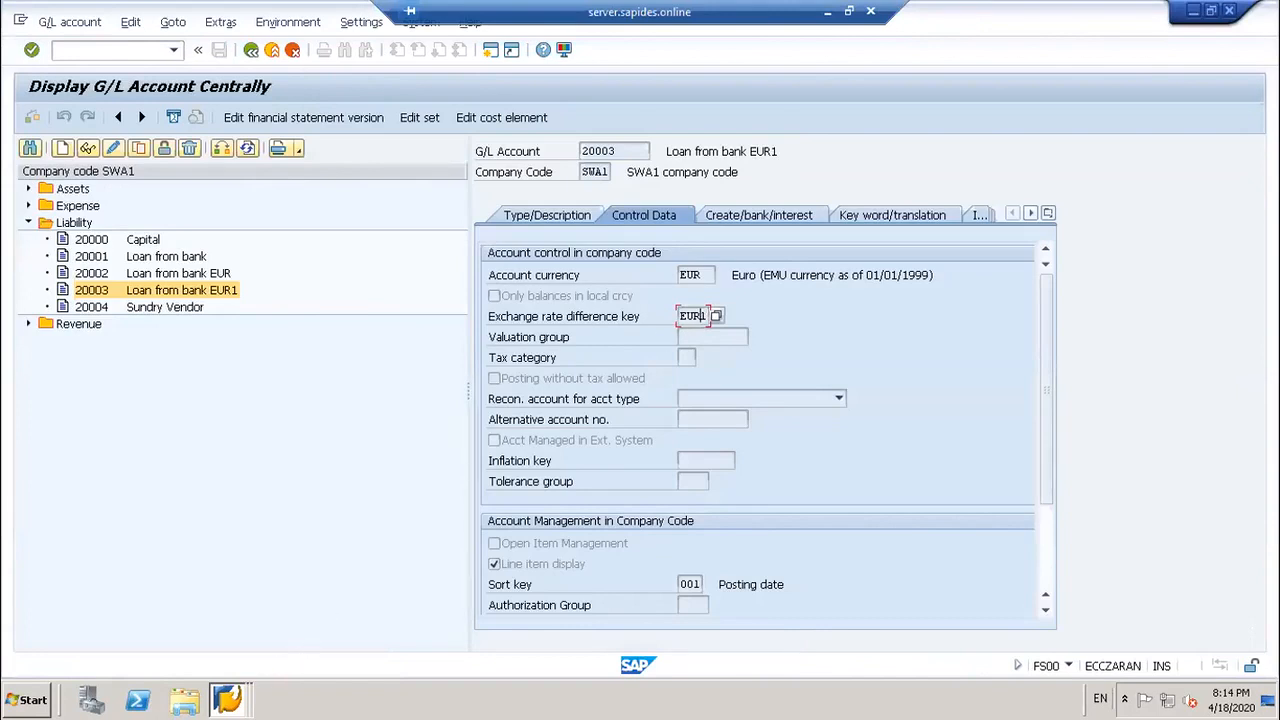
Step: Show the valuation's posting settings with batch input session SWA1_FC_VAL
left_click(227, 699)
left_click(249, 630)
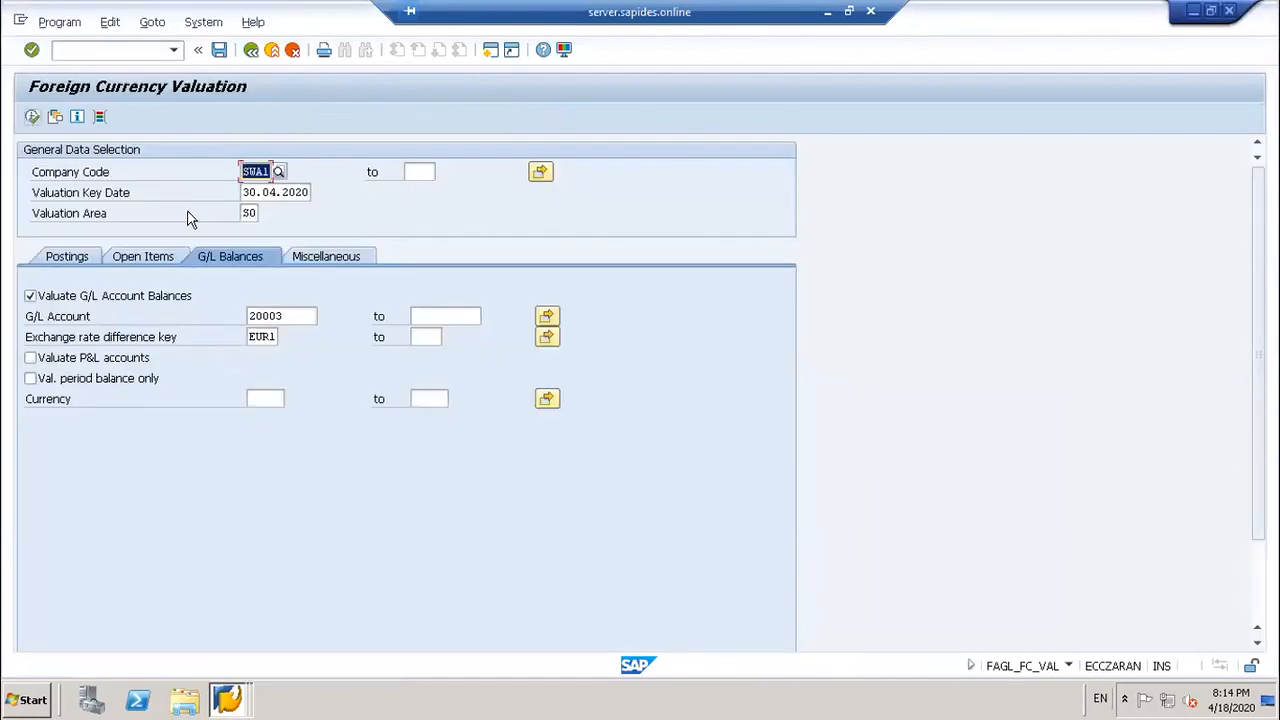
left_click(80, 257)
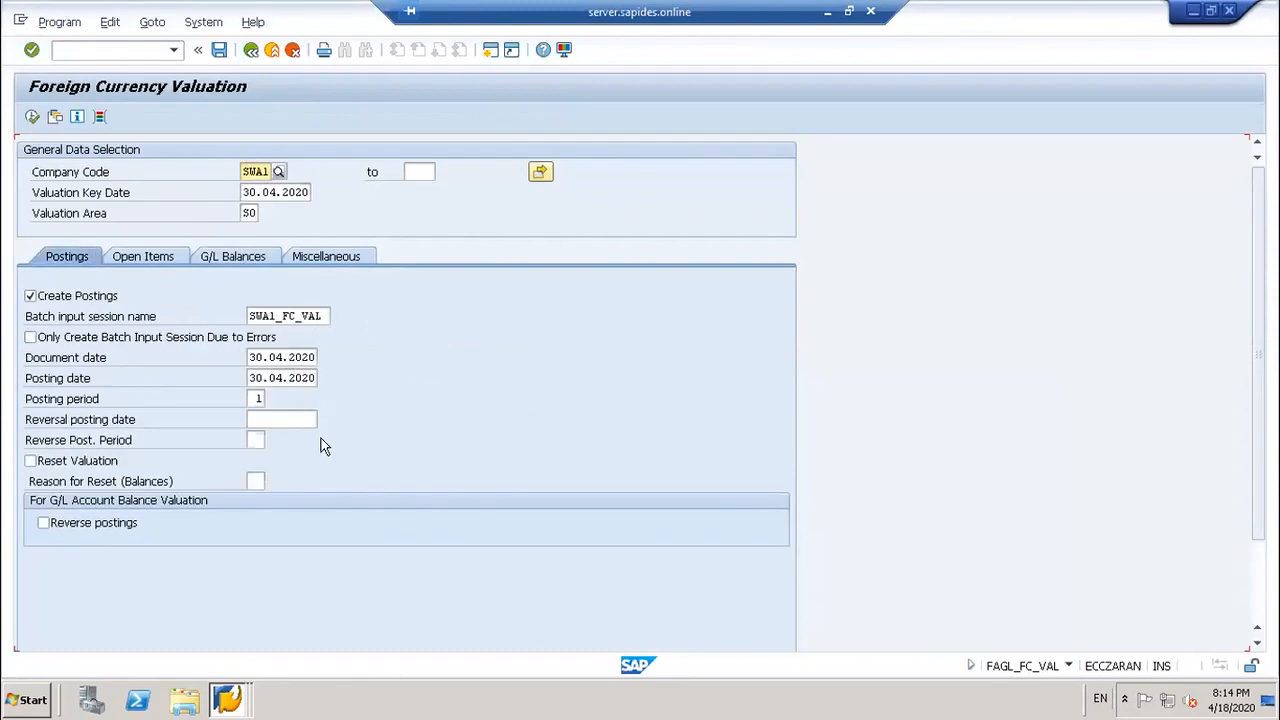
left_click(322, 316)
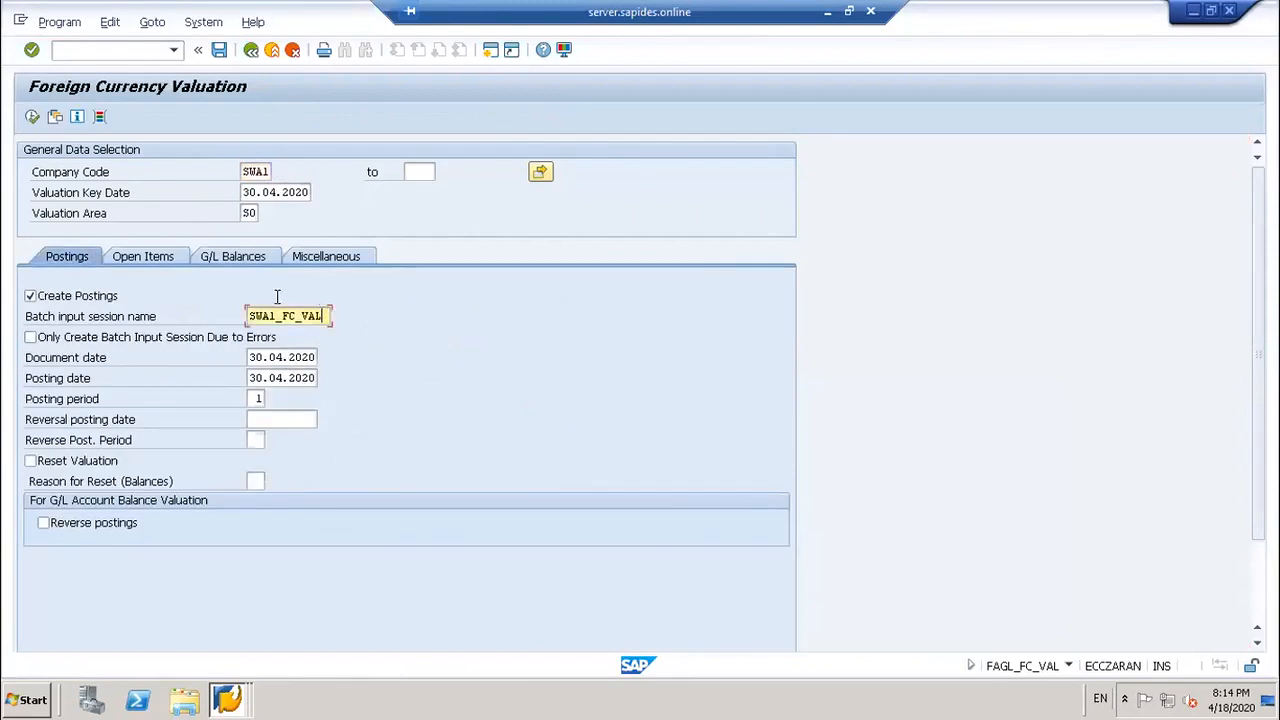
Step: Execute the SWA1 valuation, which finds no data and 0 postings, then go back
left_click(32, 117)
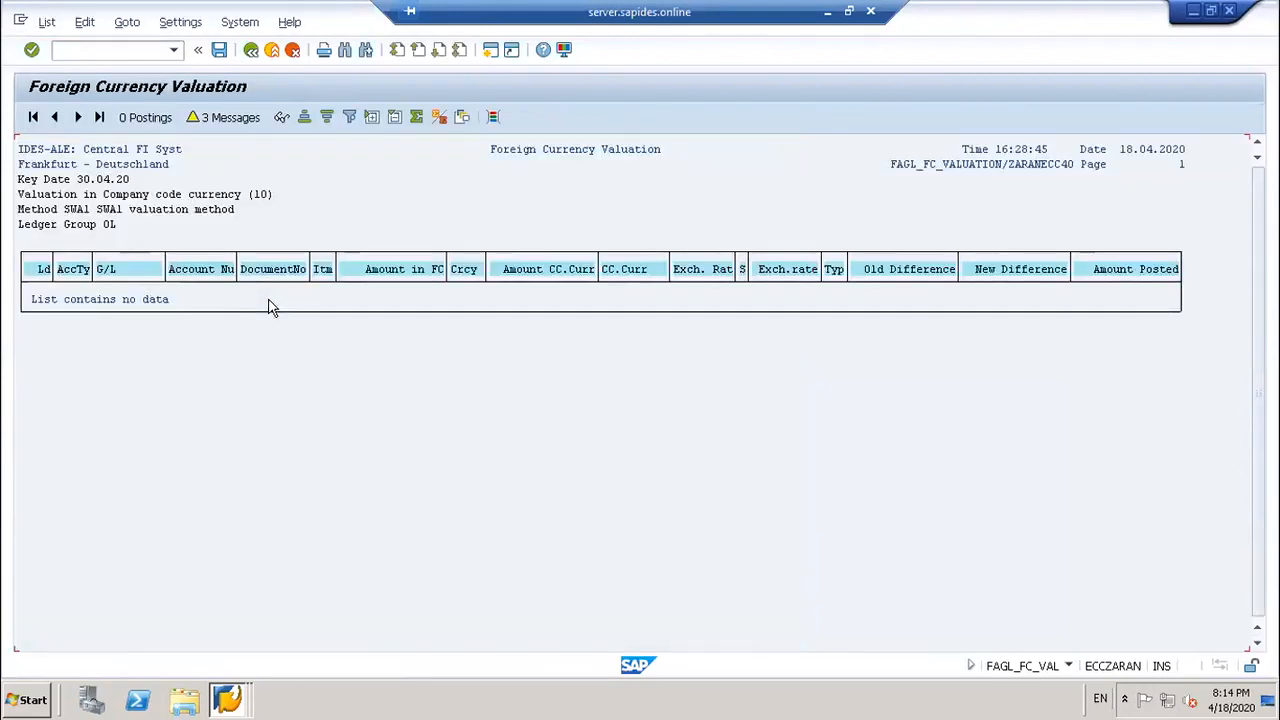
left_click(251, 49)
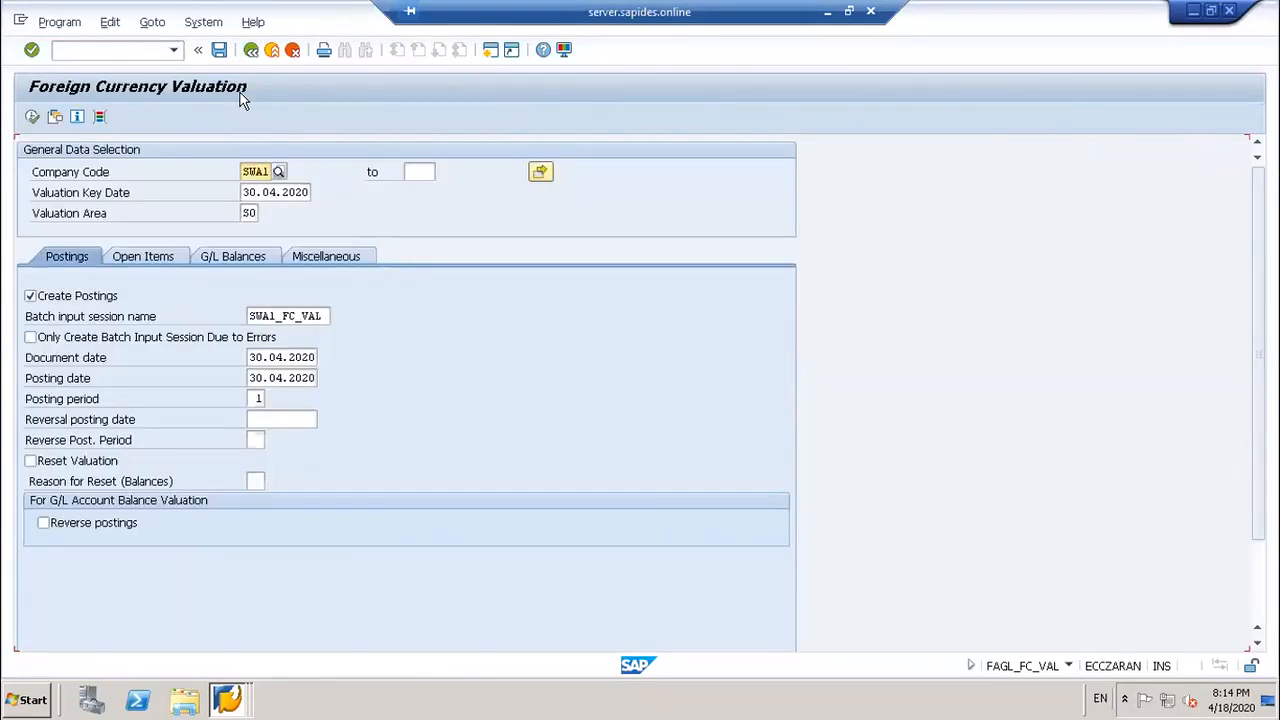
left_click(145, 47)
Step: Start an F-02 posting with document and posting dates 01.04.2020
type("/nf02")
key("Return")
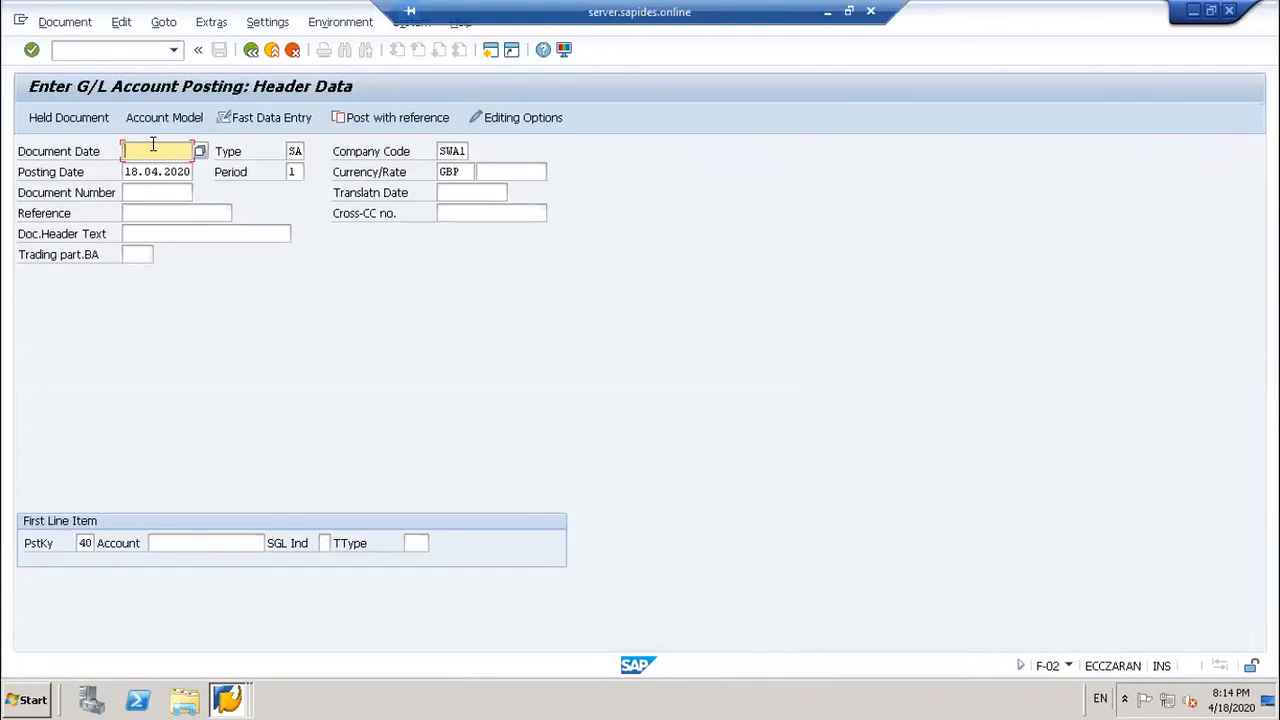
left_click(153, 148)
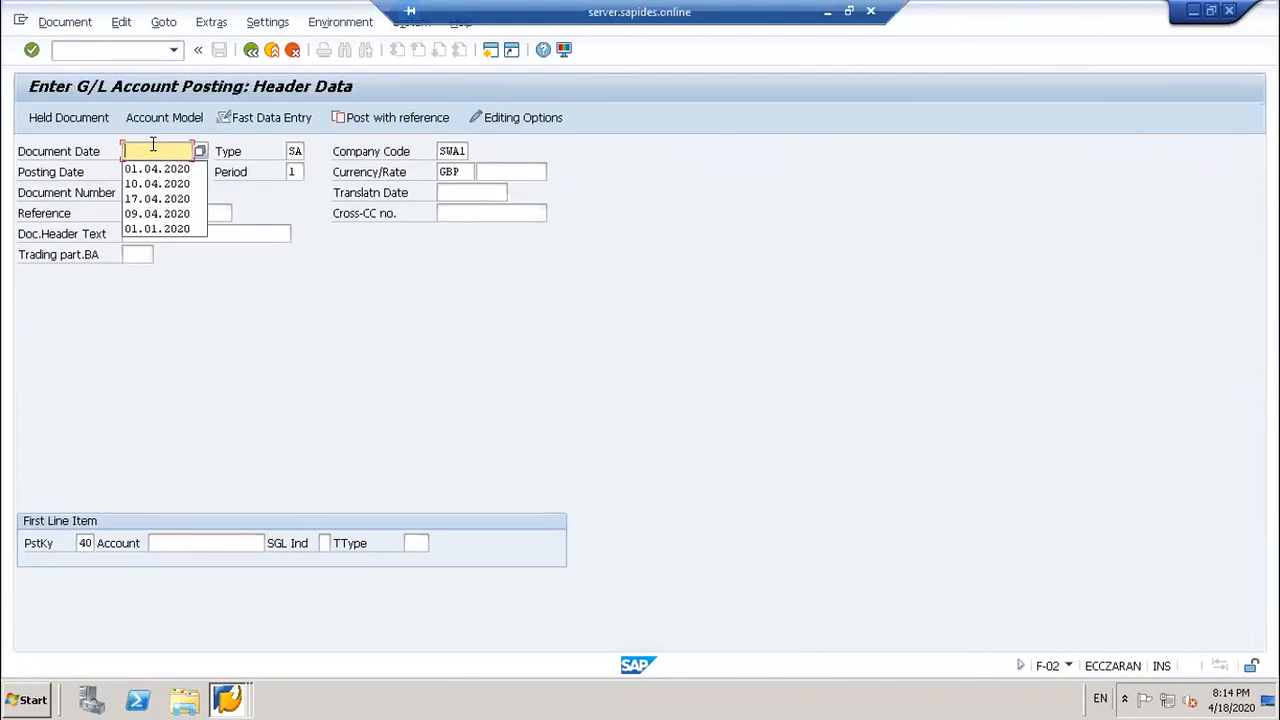
left_click(153, 145)
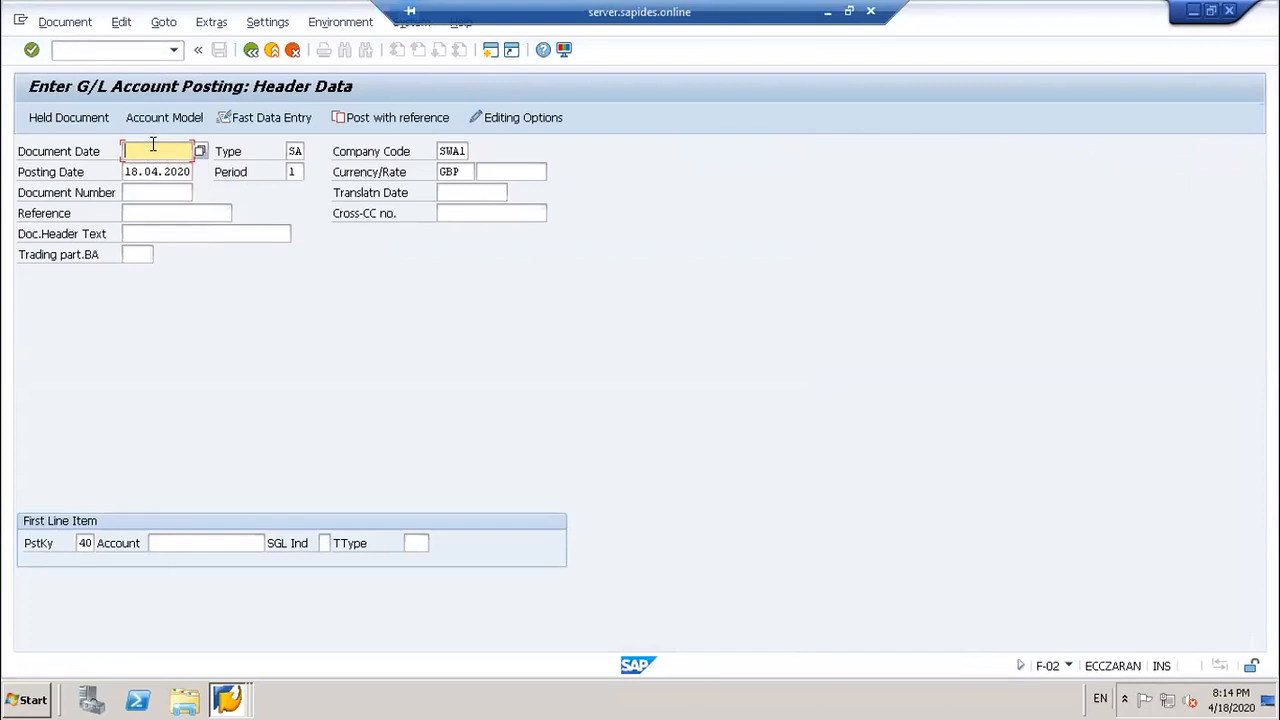
type("01.04.201")
type("0")
key("Tab")
key("Tab")
key("Tab")
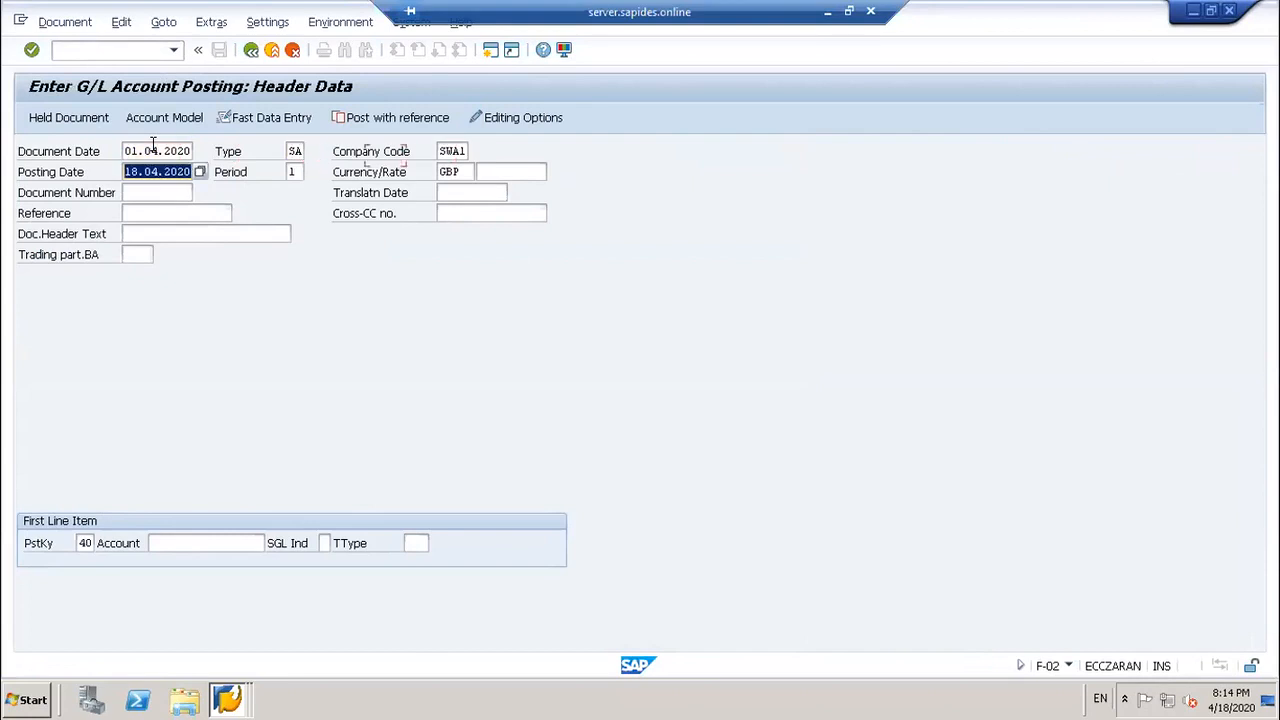
type("01")
key("Down")
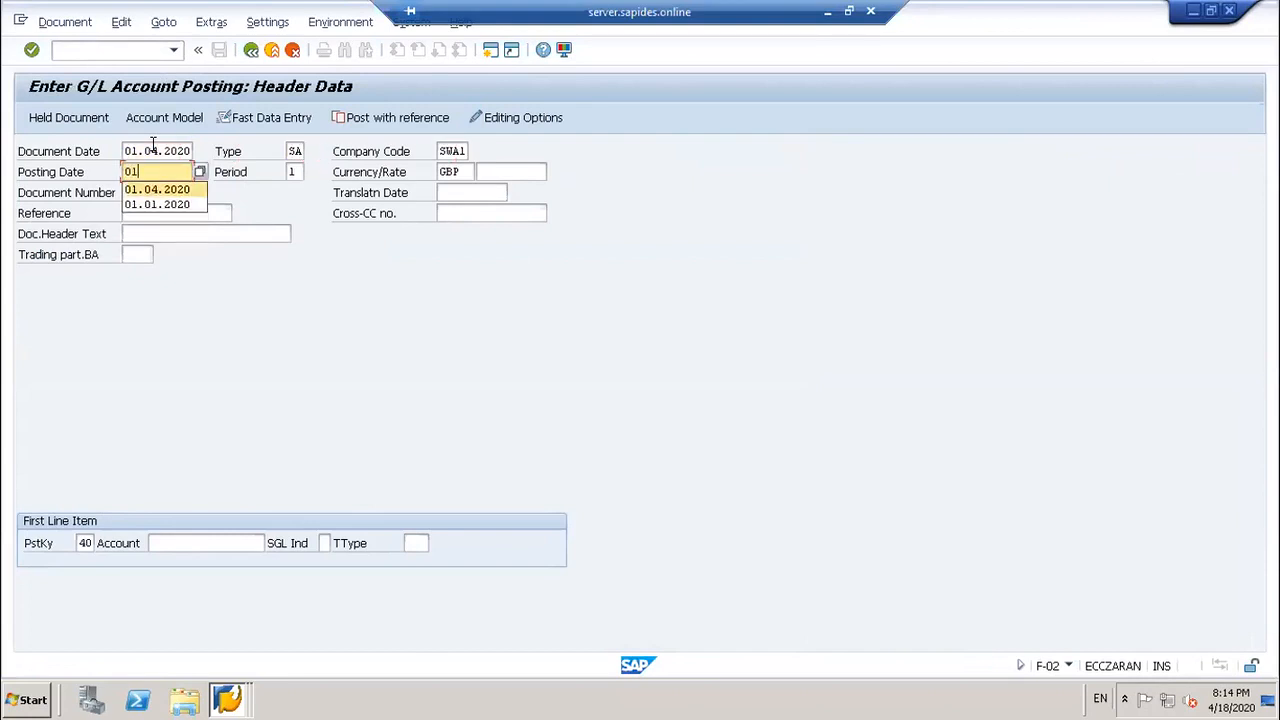
key("Tab")
key("Tab")
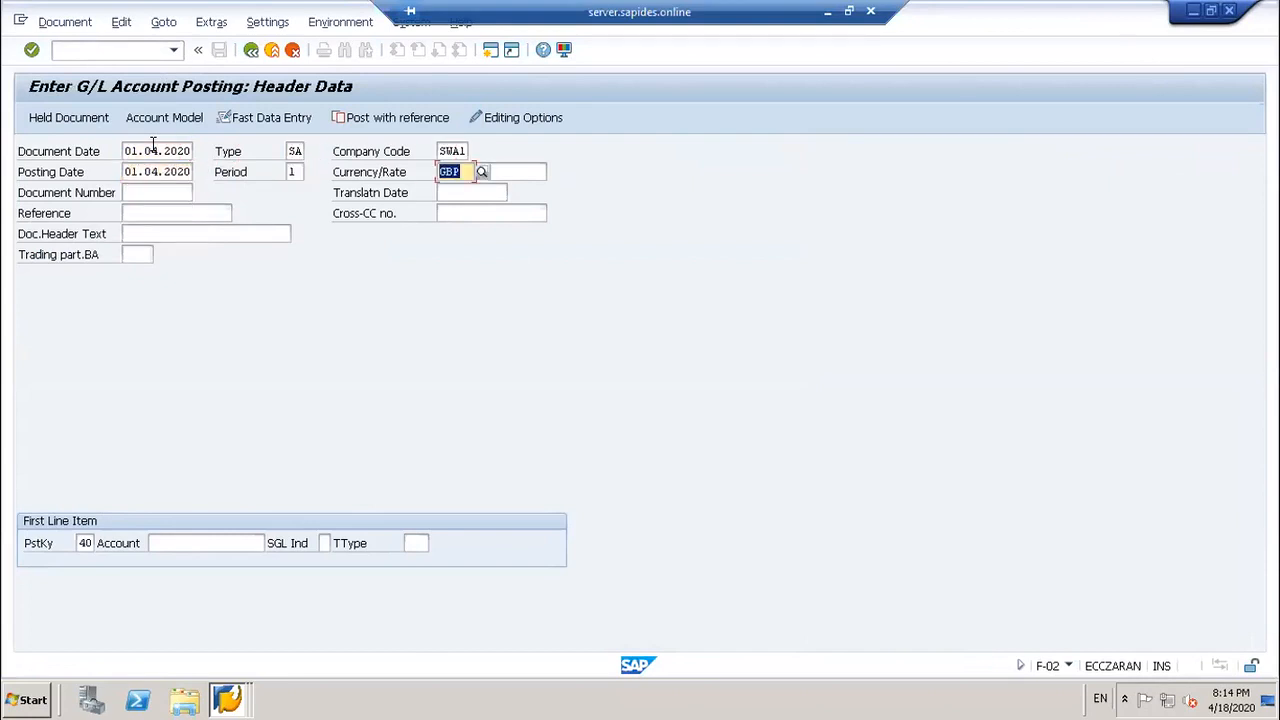
Step: Keep currency GBP and set translation date 01.04.2020
type("EUR")
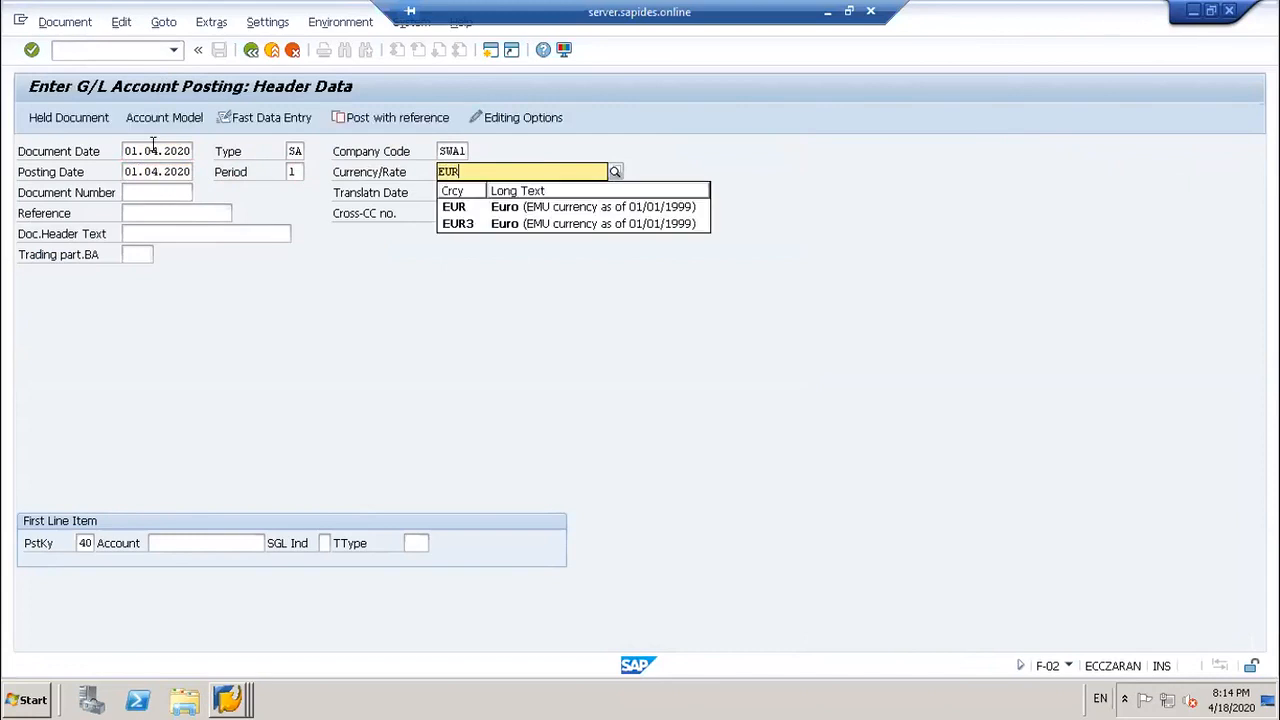
key("ctrl+z")
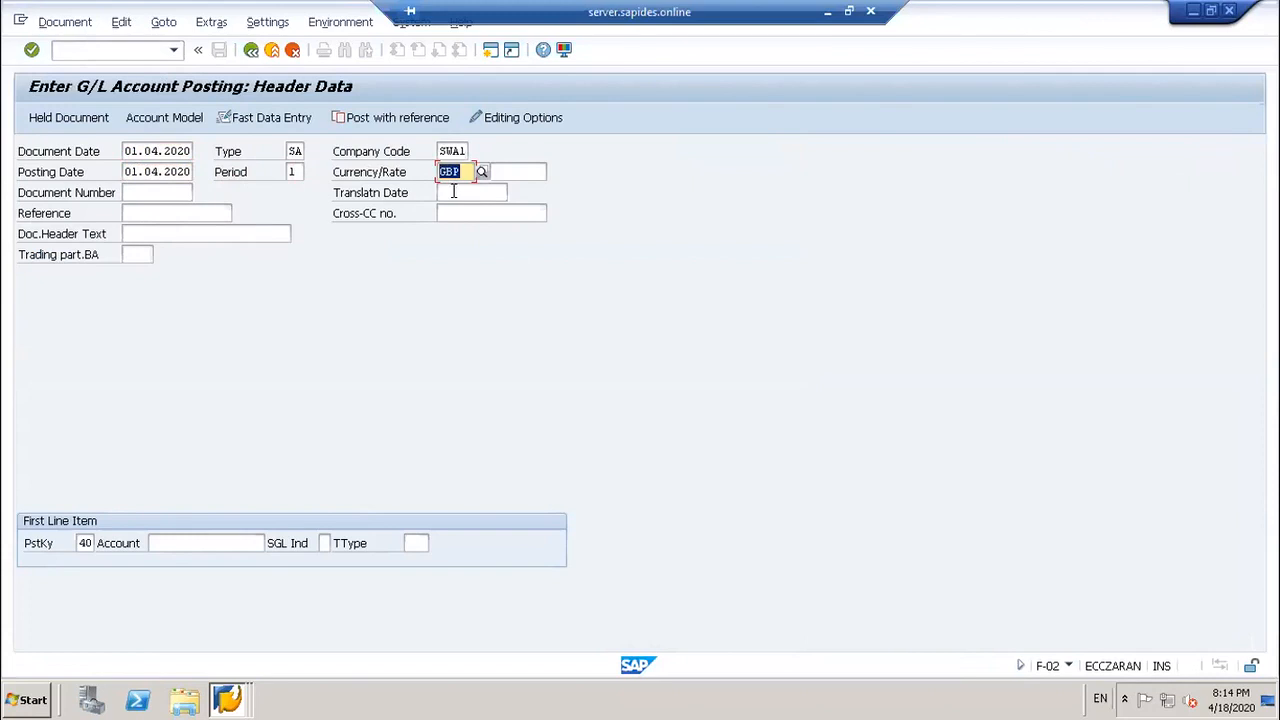
left_click(453, 191)
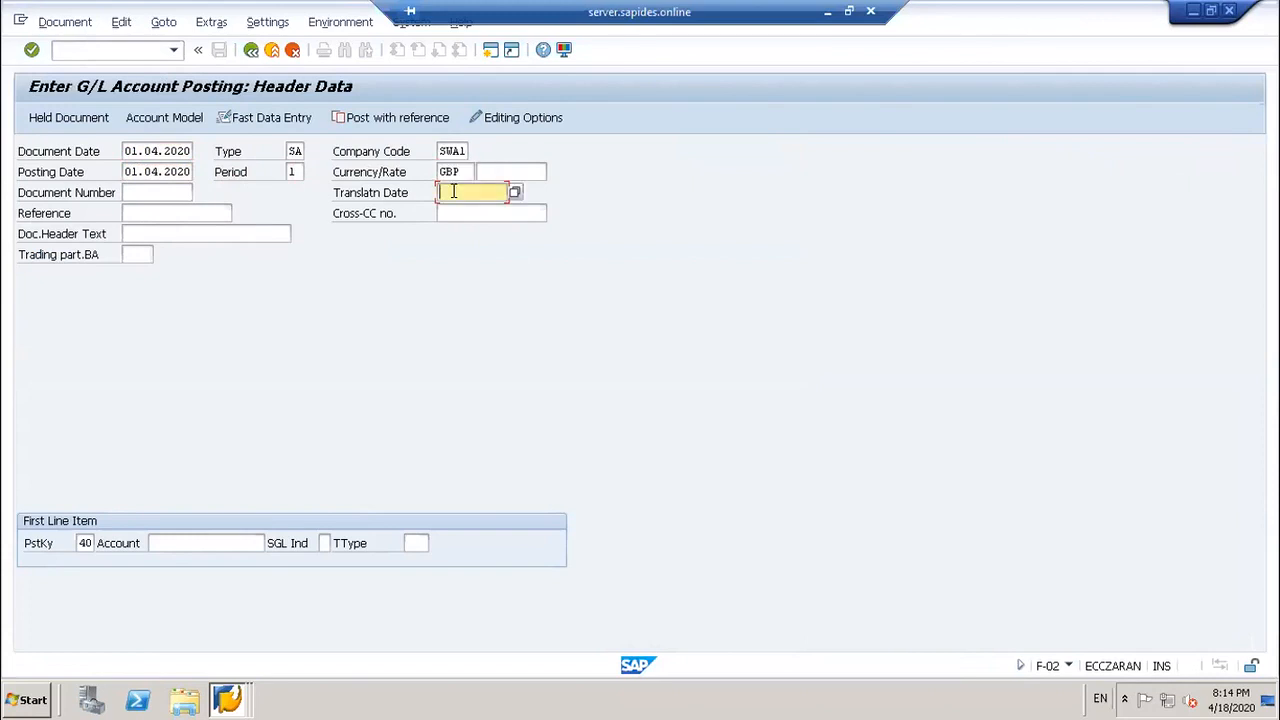
type("01.0")
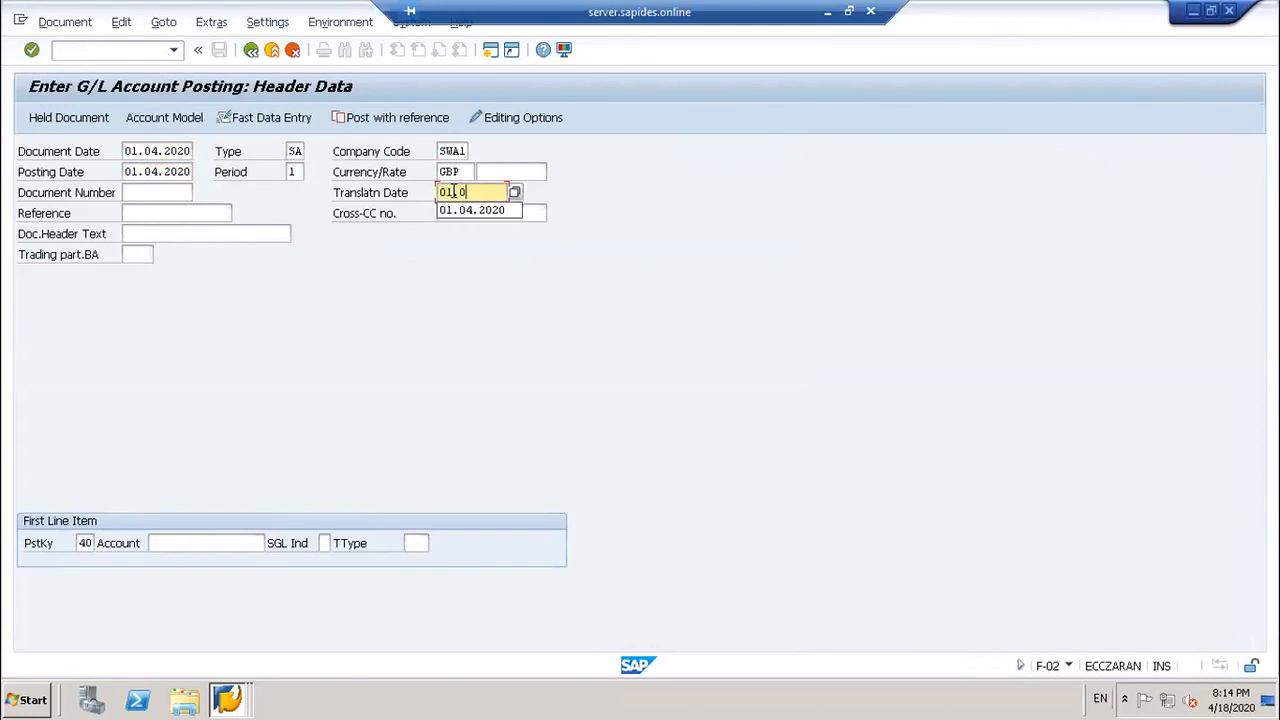
type("4.20")
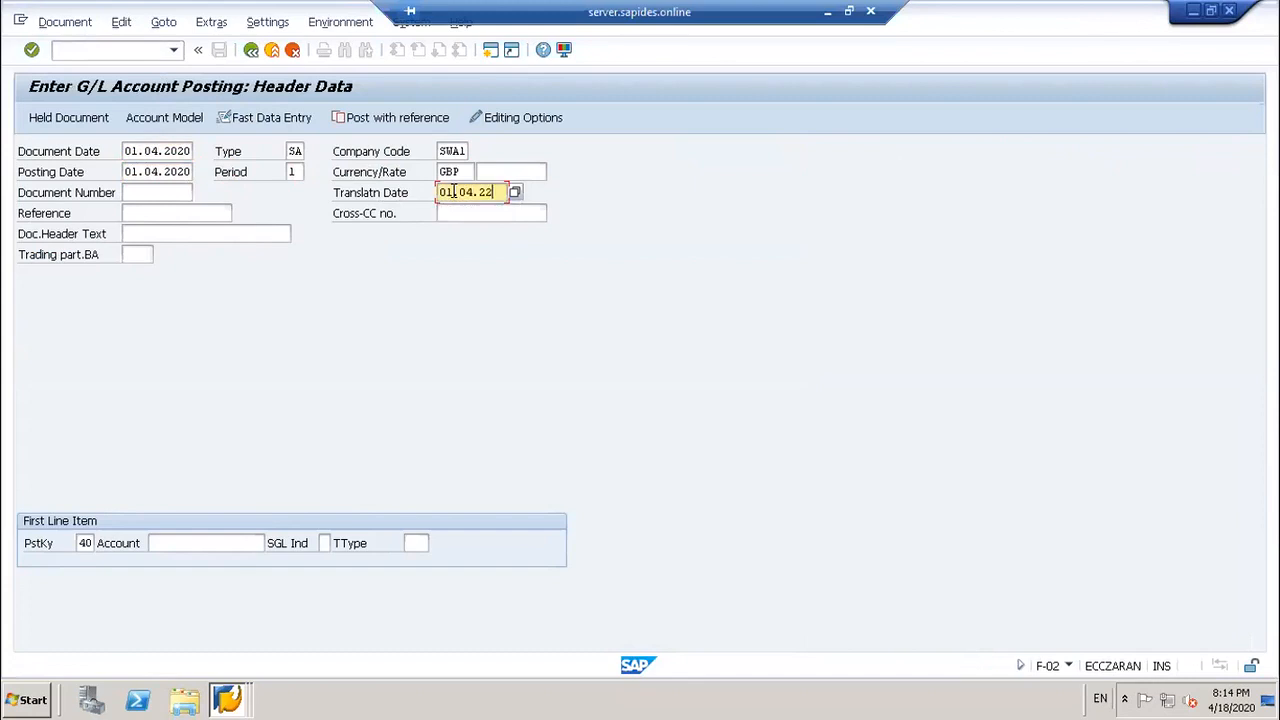
type("20")
left_click(185, 542)
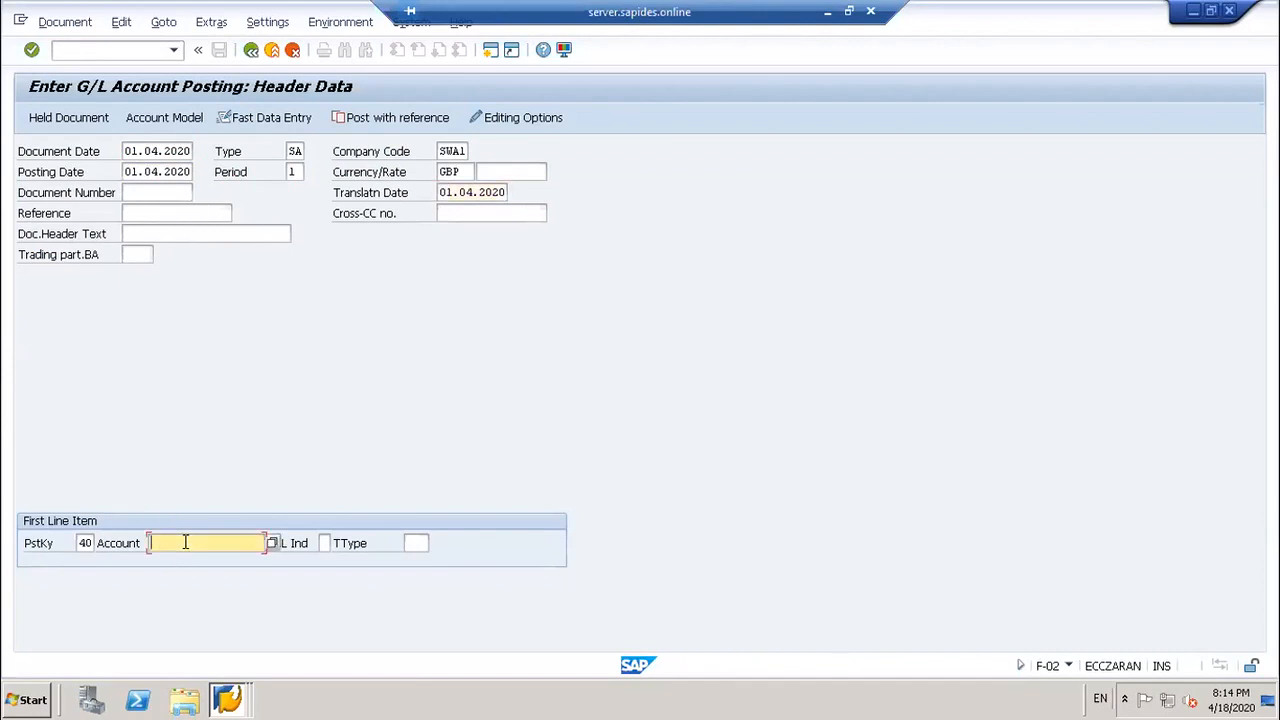
Step: Pick cash account 10000 from the G/L account hit list for the posting-key-40 debit line
key("F4")
key("Return")
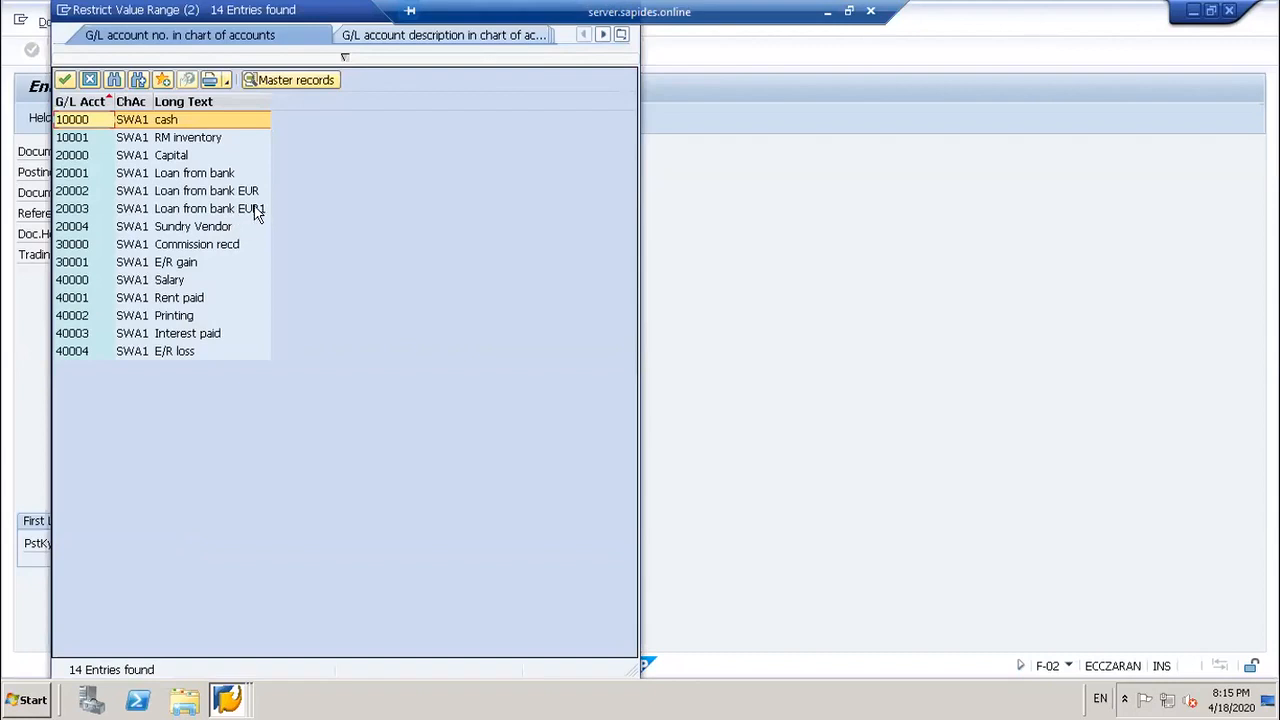
double_click(192, 122)
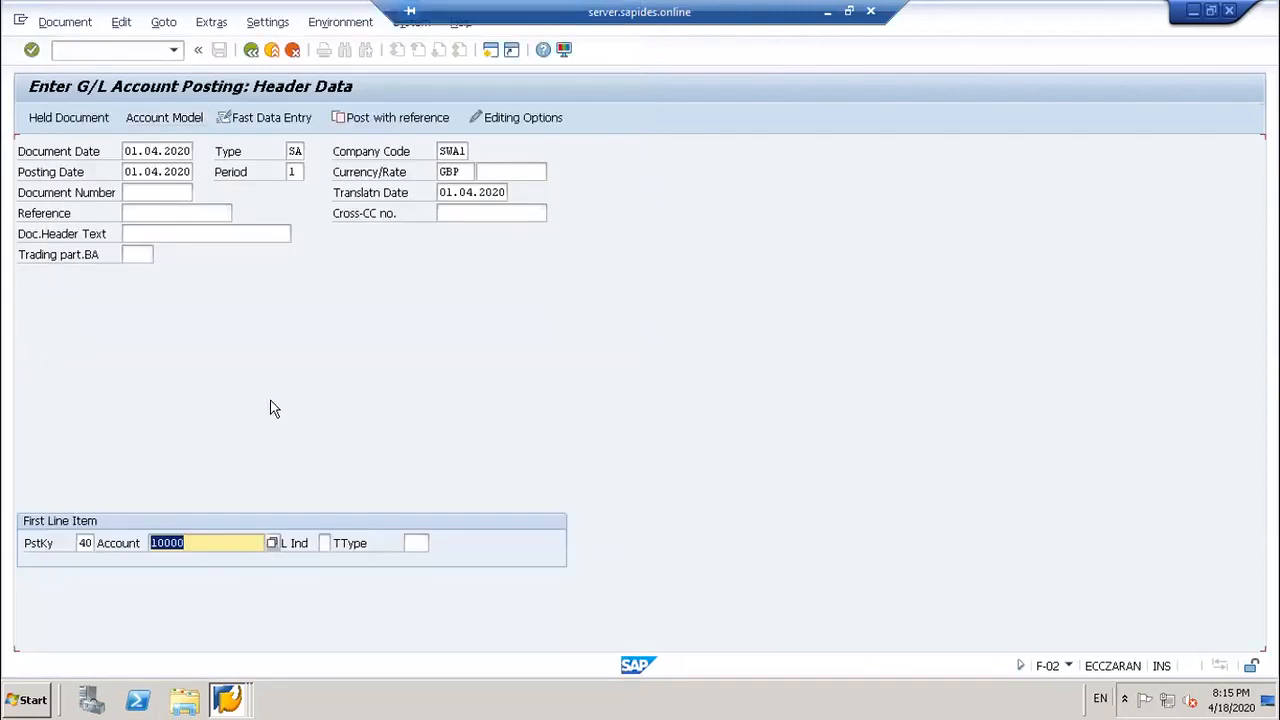
key("Return")
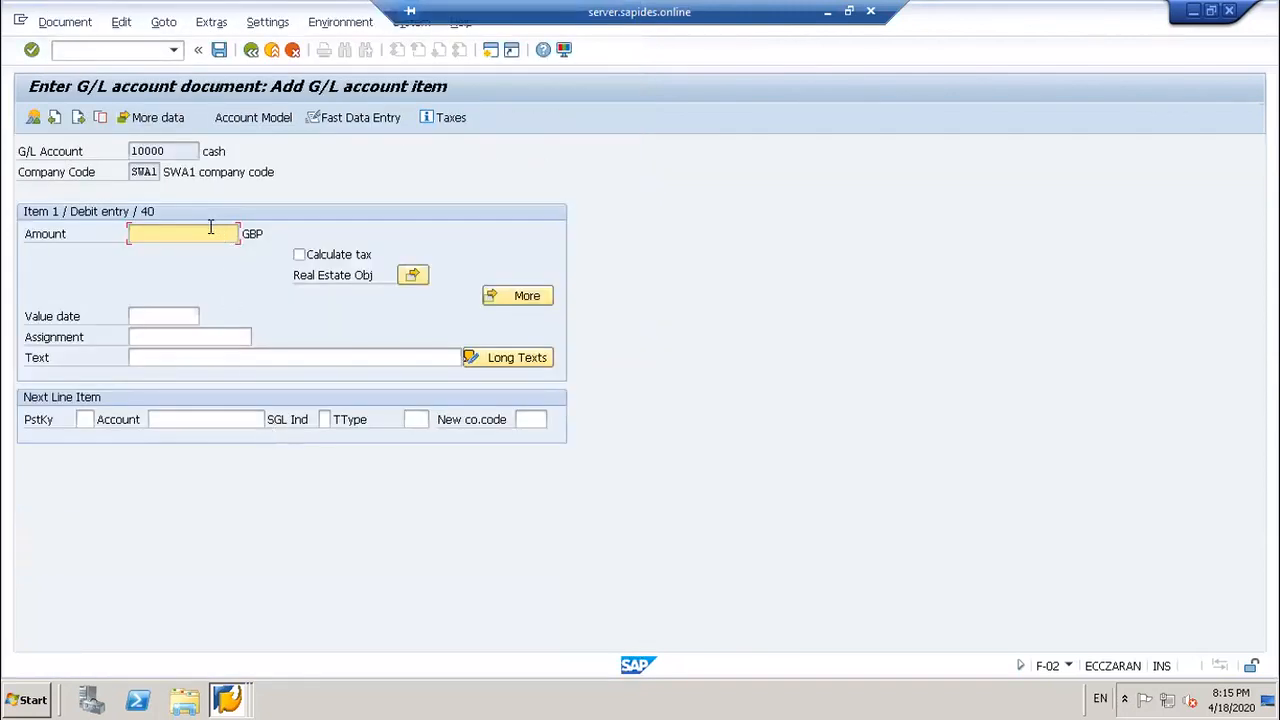
Step: Enter 2000 on the cash line and add a posting-key-50 line for account 20003 Loan from bank EUR1
type("2000")
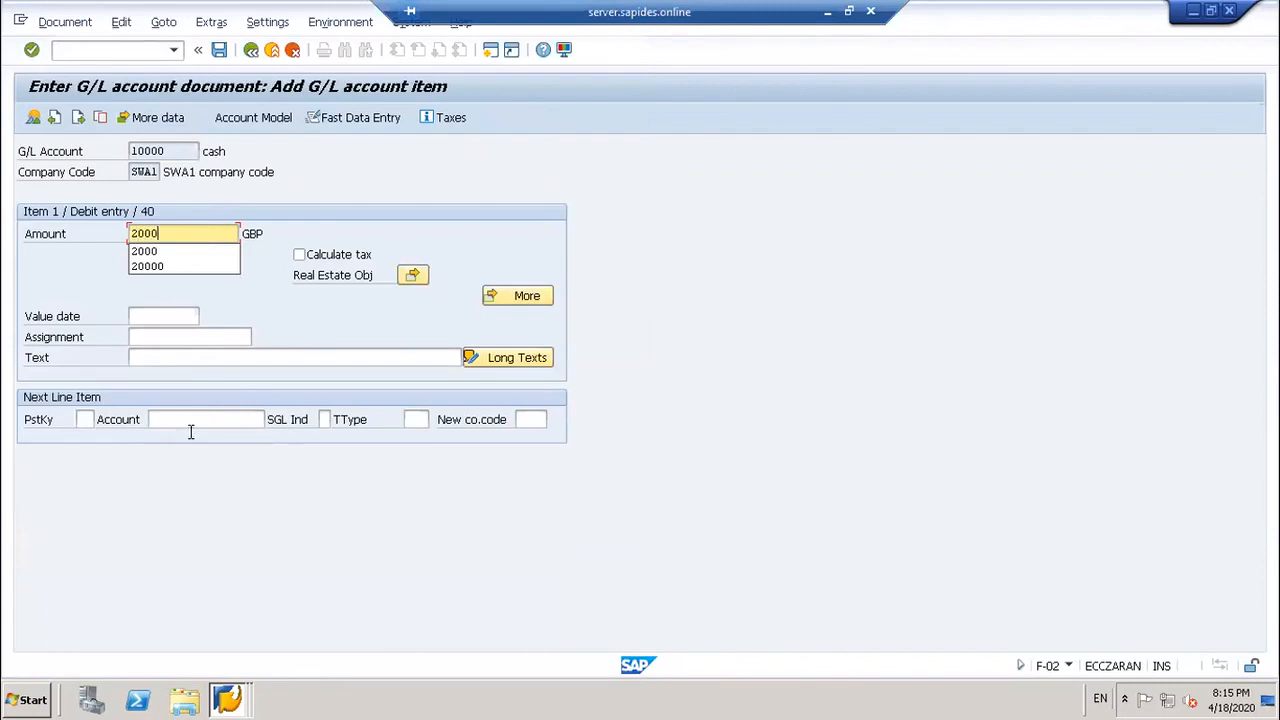
left_click(84, 419)
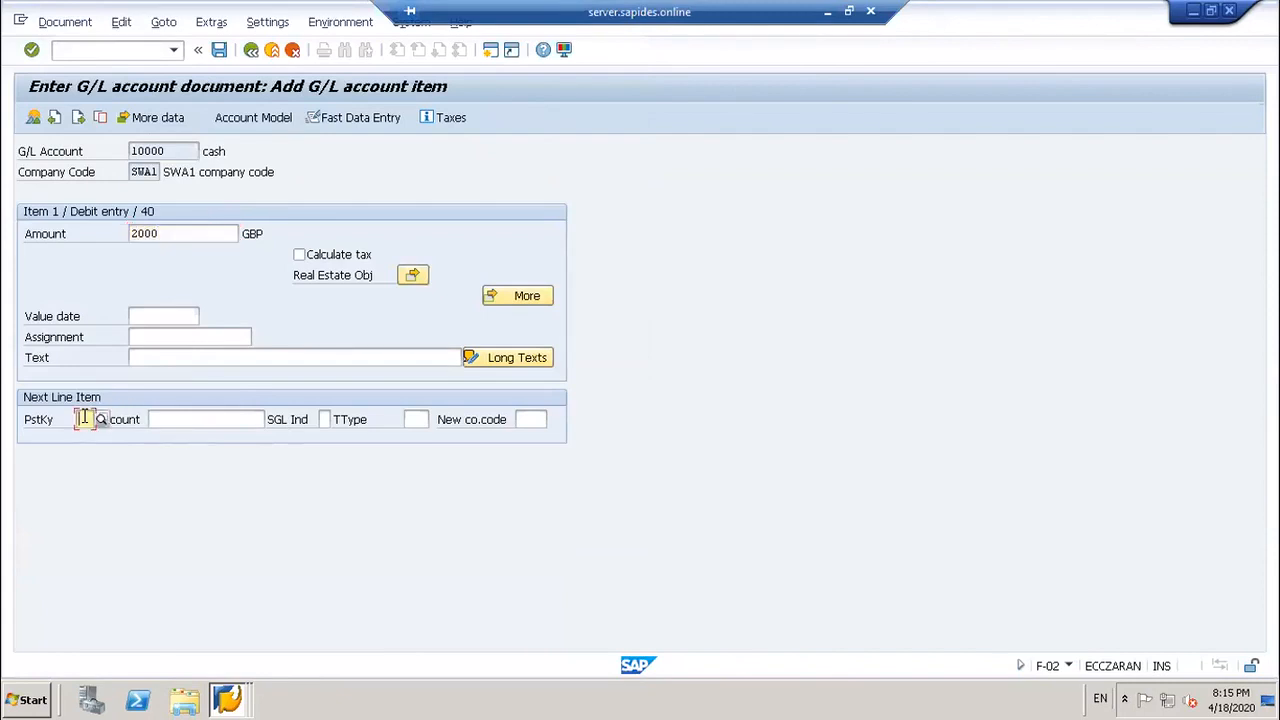
type("50")
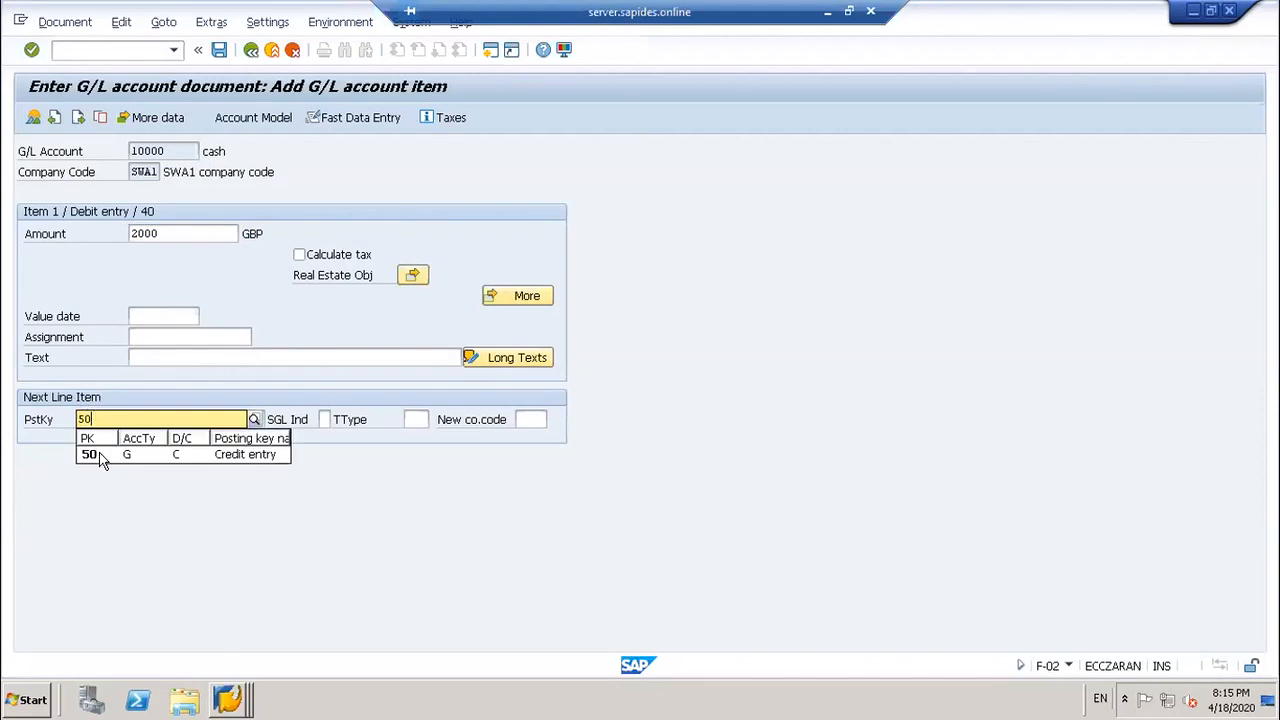
left_click(97, 456)
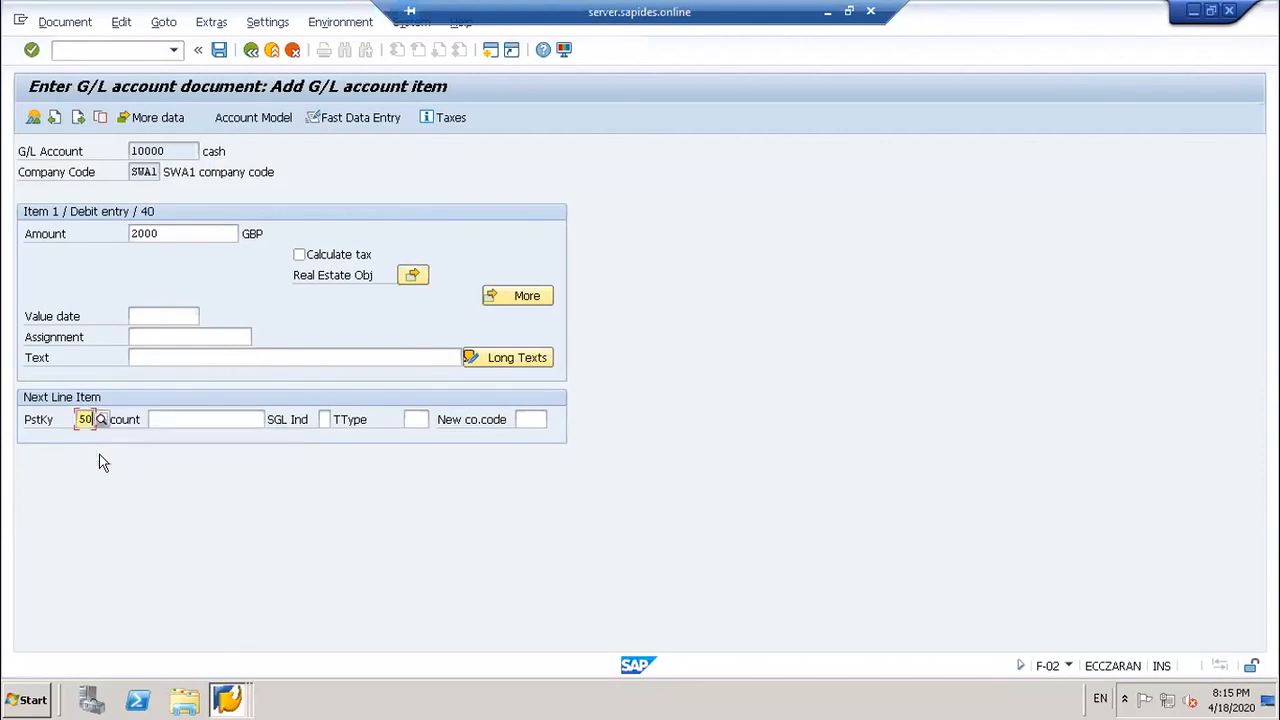
left_click(166, 416)
key("F4")
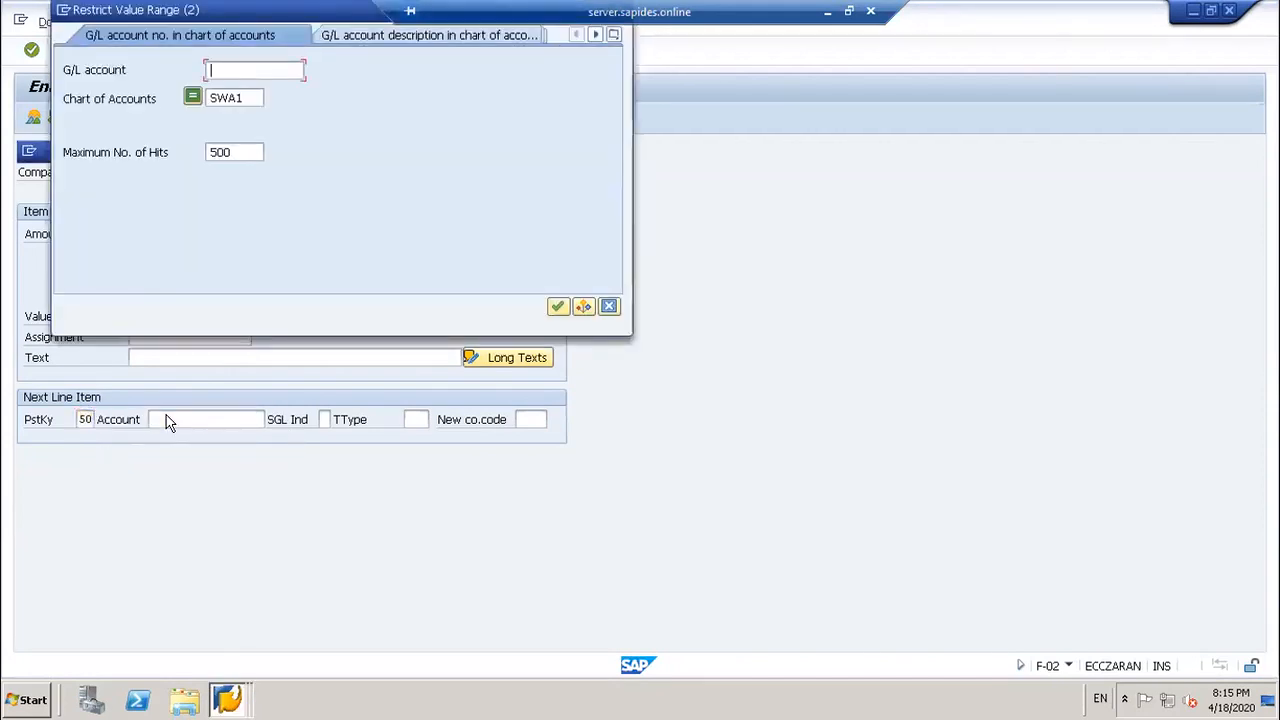
key("Return")
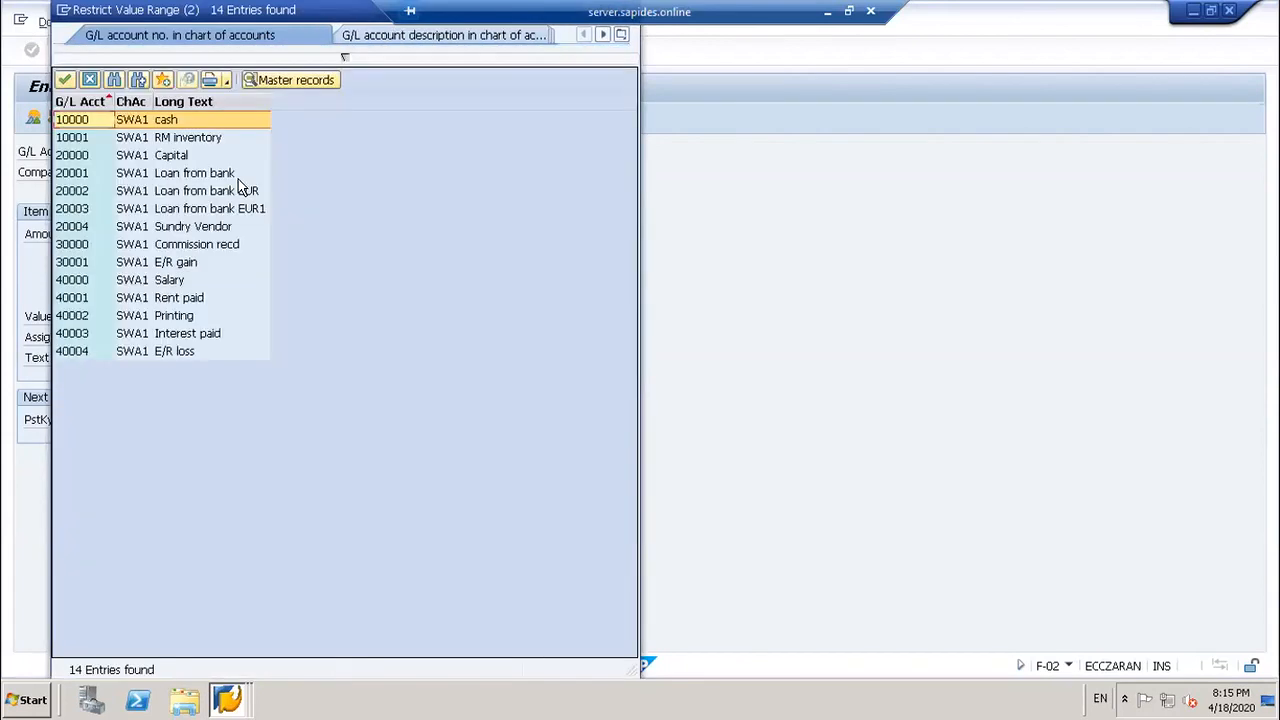
double_click(238, 208)
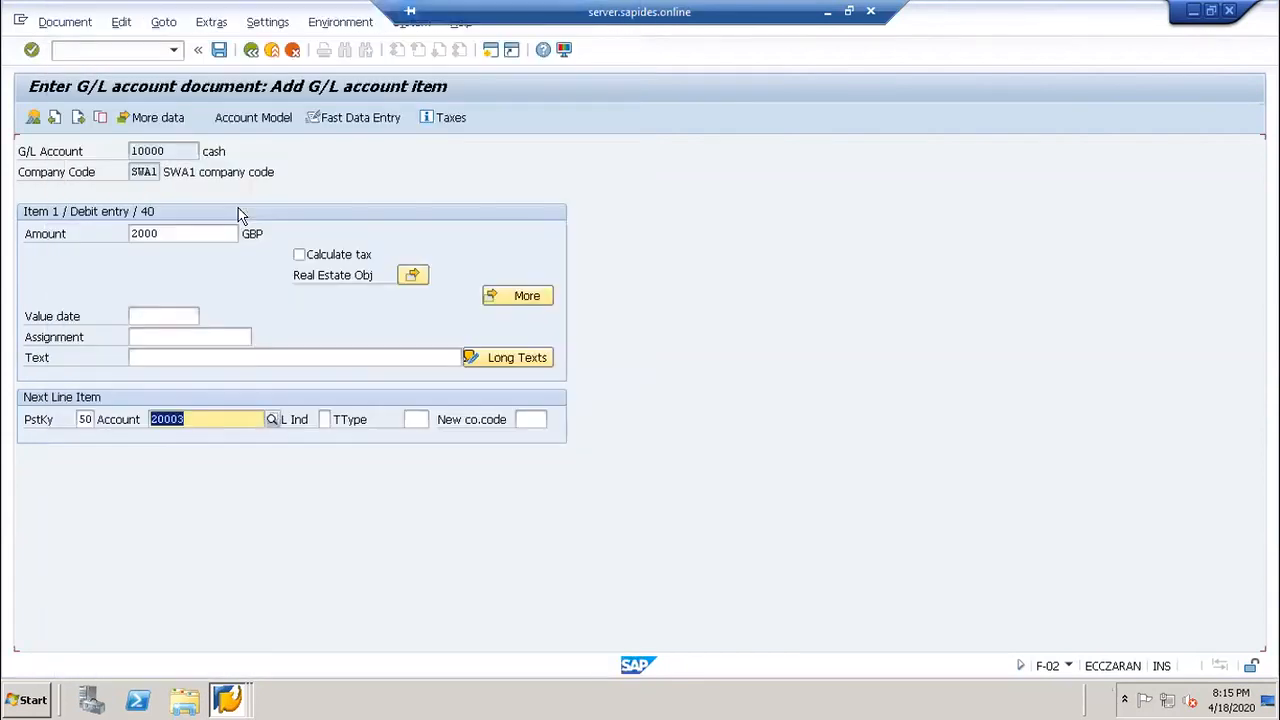
key("Return")
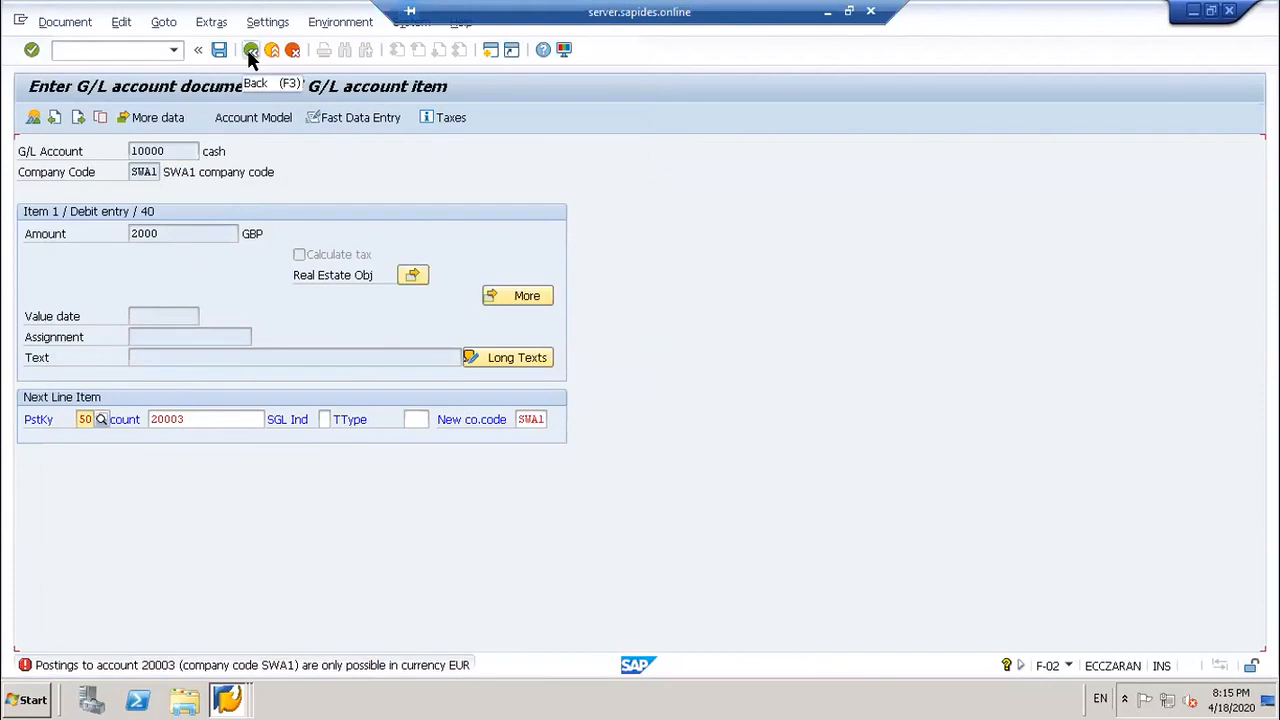
Step: Cancel the rejected line item and discard the unsaved GBP document
left_click(291, 55)
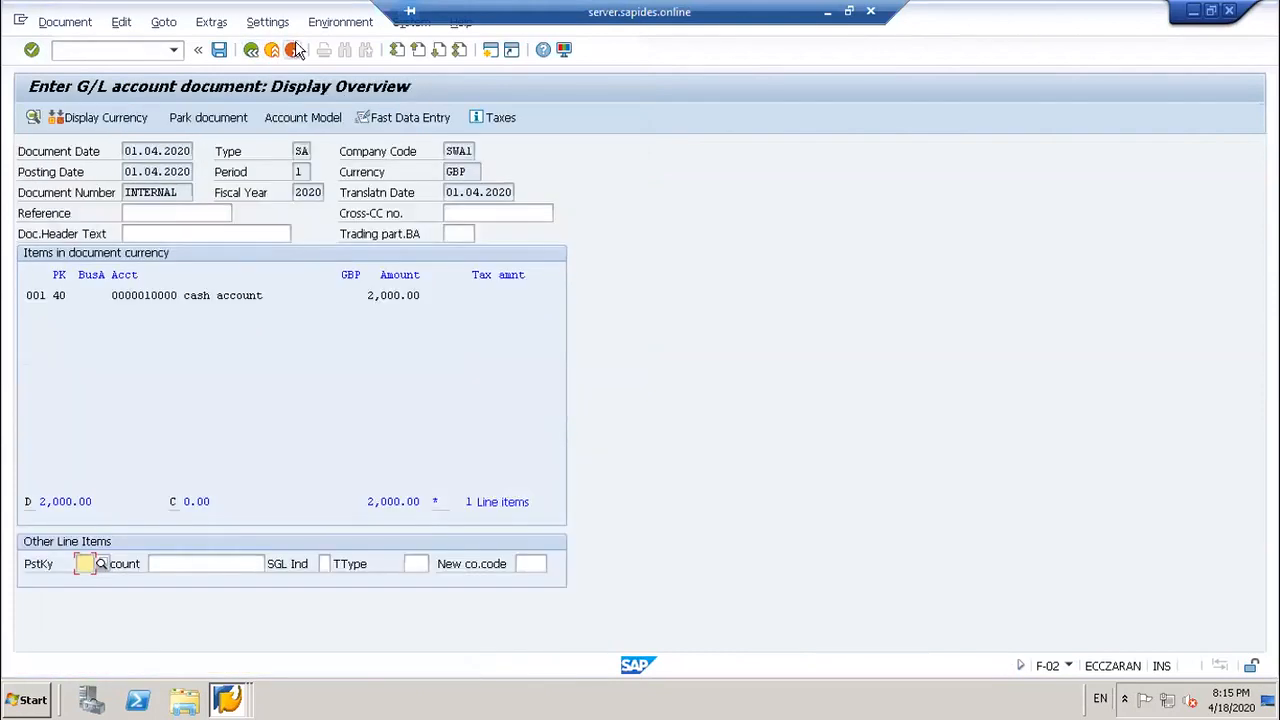
left_click(292, 53)
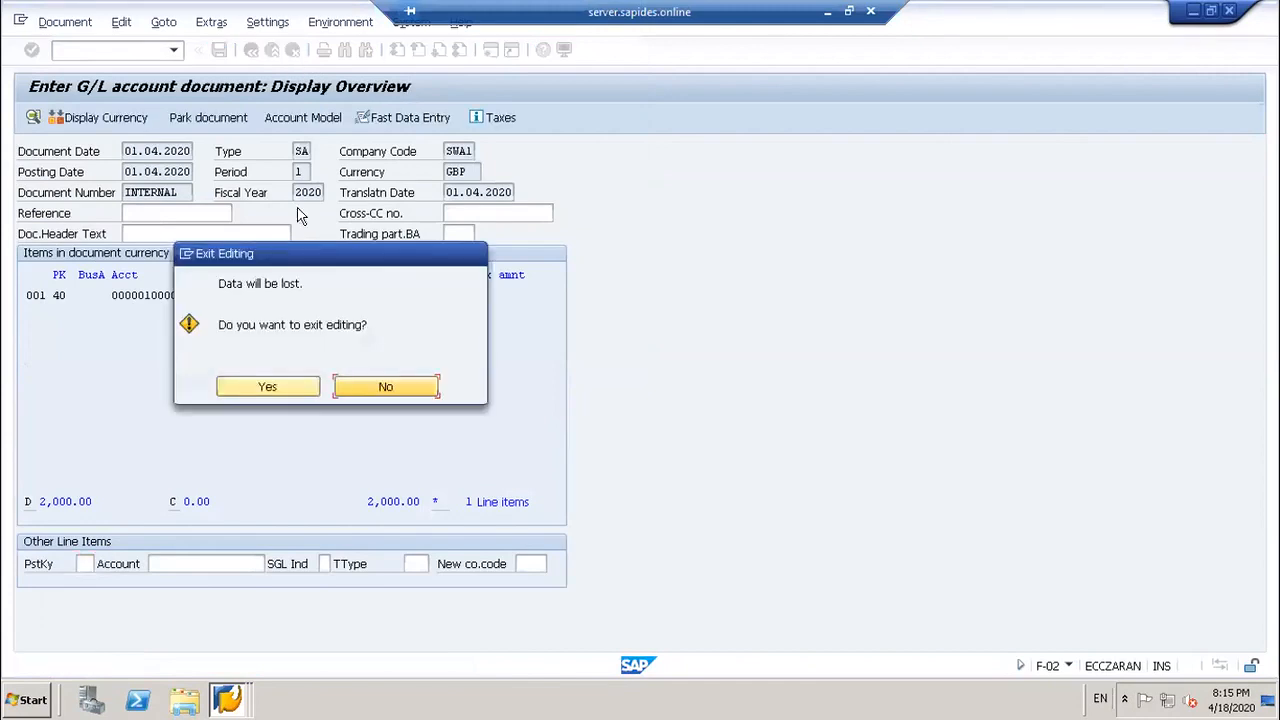
left_click(267, 387)
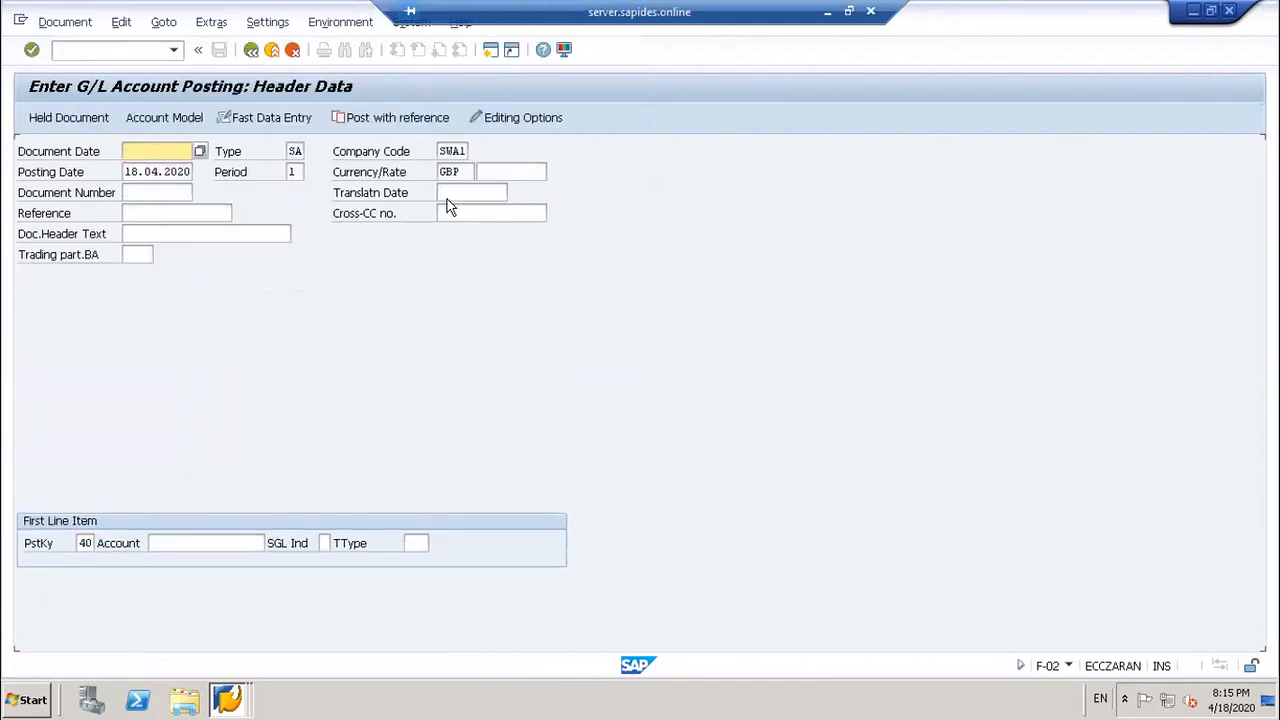
Step: Change the header currency from GBP to EUR and set the document date to 01.04.2020
left_click_drag(464, 173, 396, 168)
key("BackSpace")
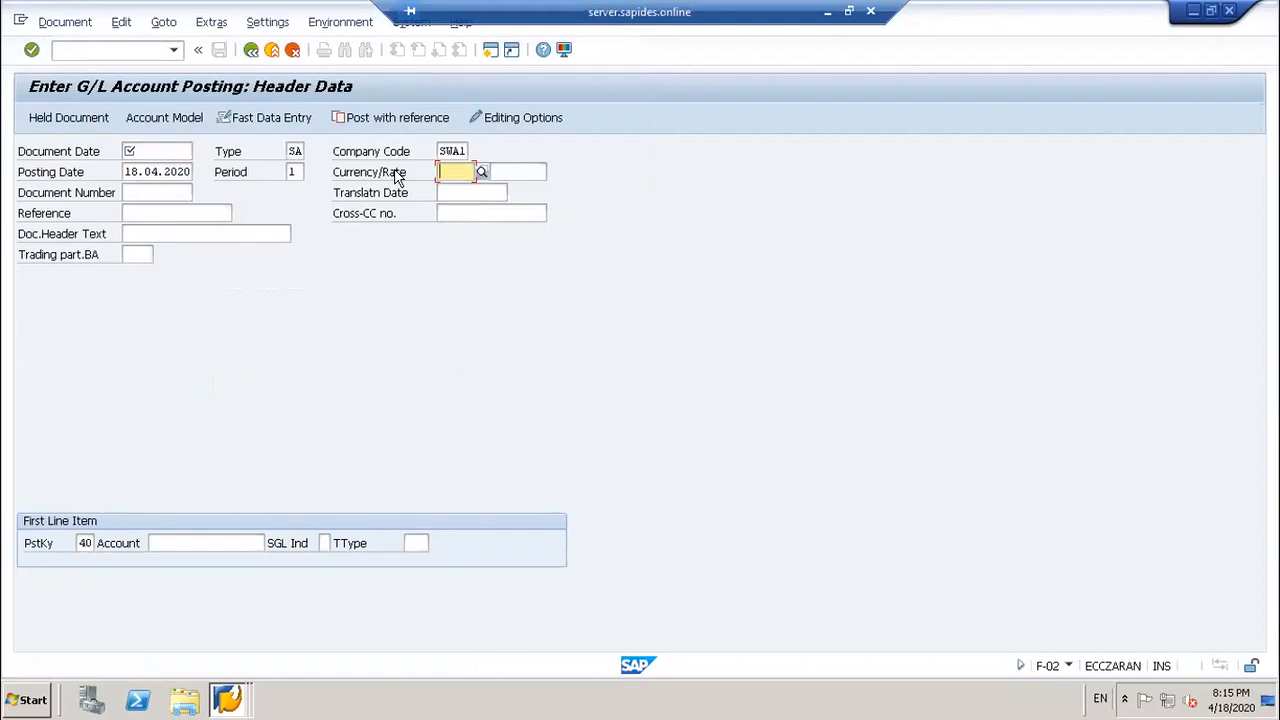
type("EUR")
left_click(165, 151)
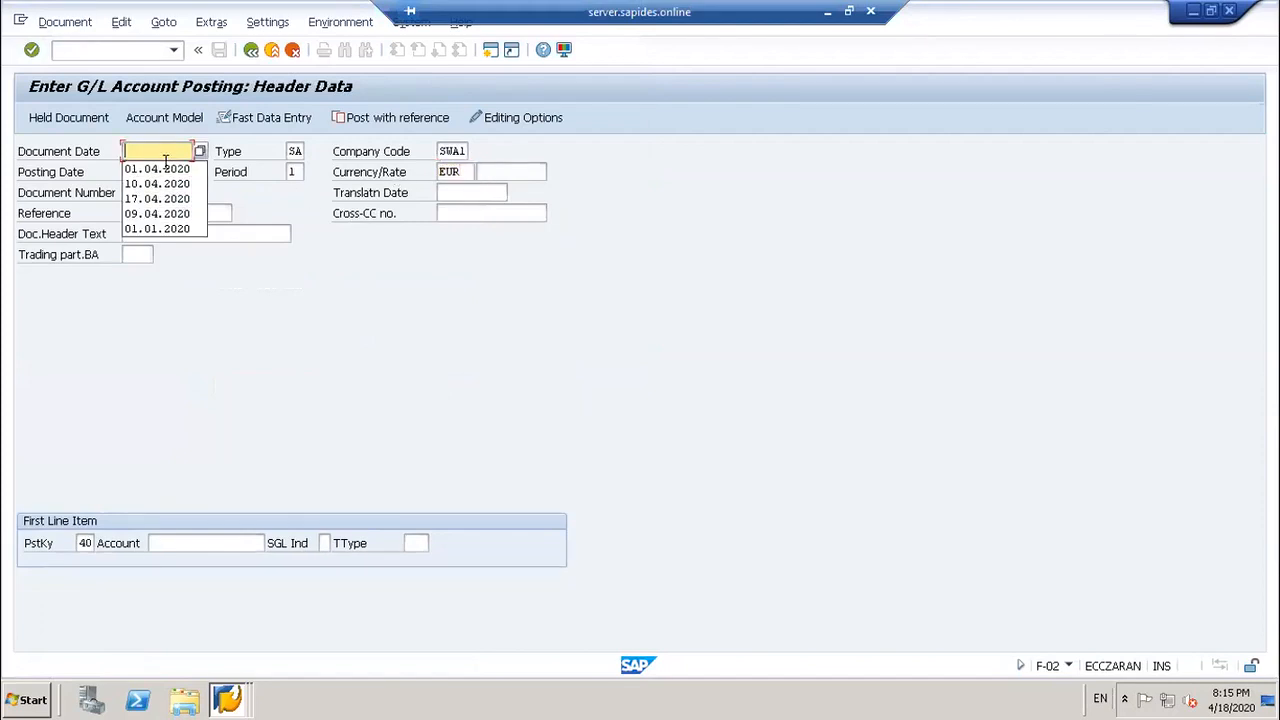
left_click(158, 169)
Step: Set the posting date and translation date to 01.04.2020
left_click_drag(122, 172, 209, 183)
type("01")
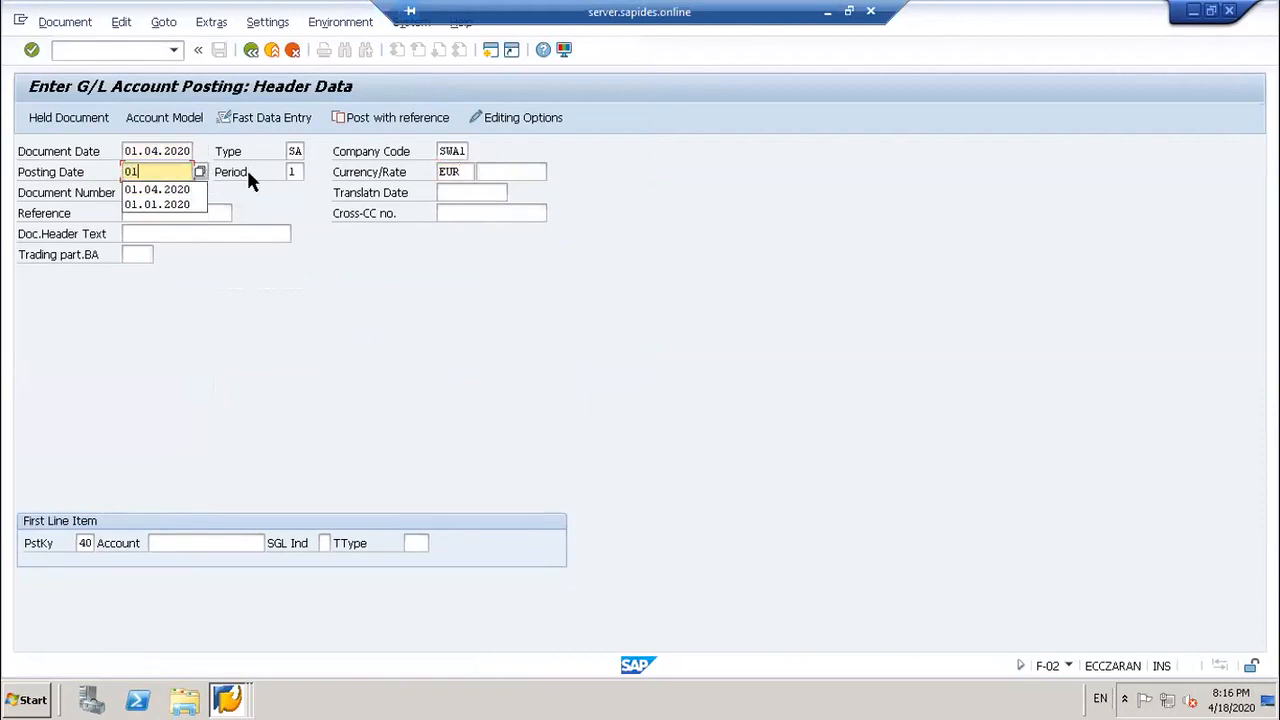
left_click(462, 191)
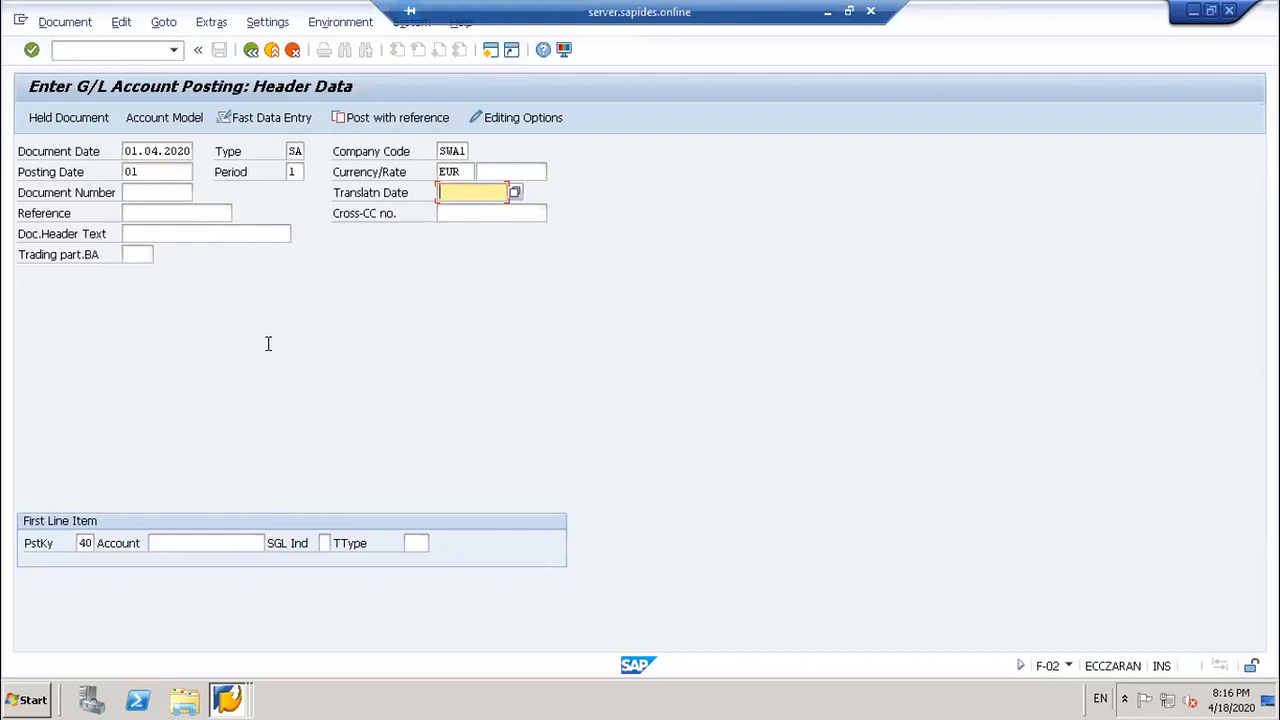
left_click(167, 171)
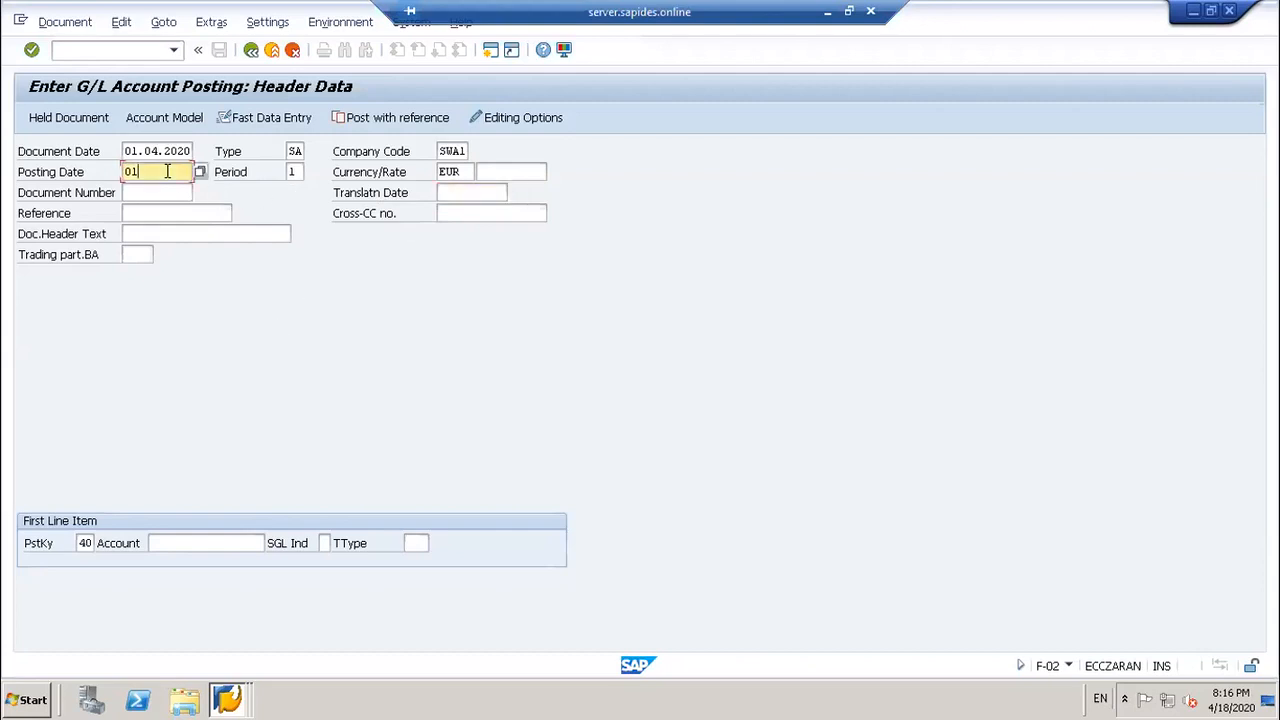
type(".04.2020")
left_click(450, 194)
type("01.")
left_click(460, 210)
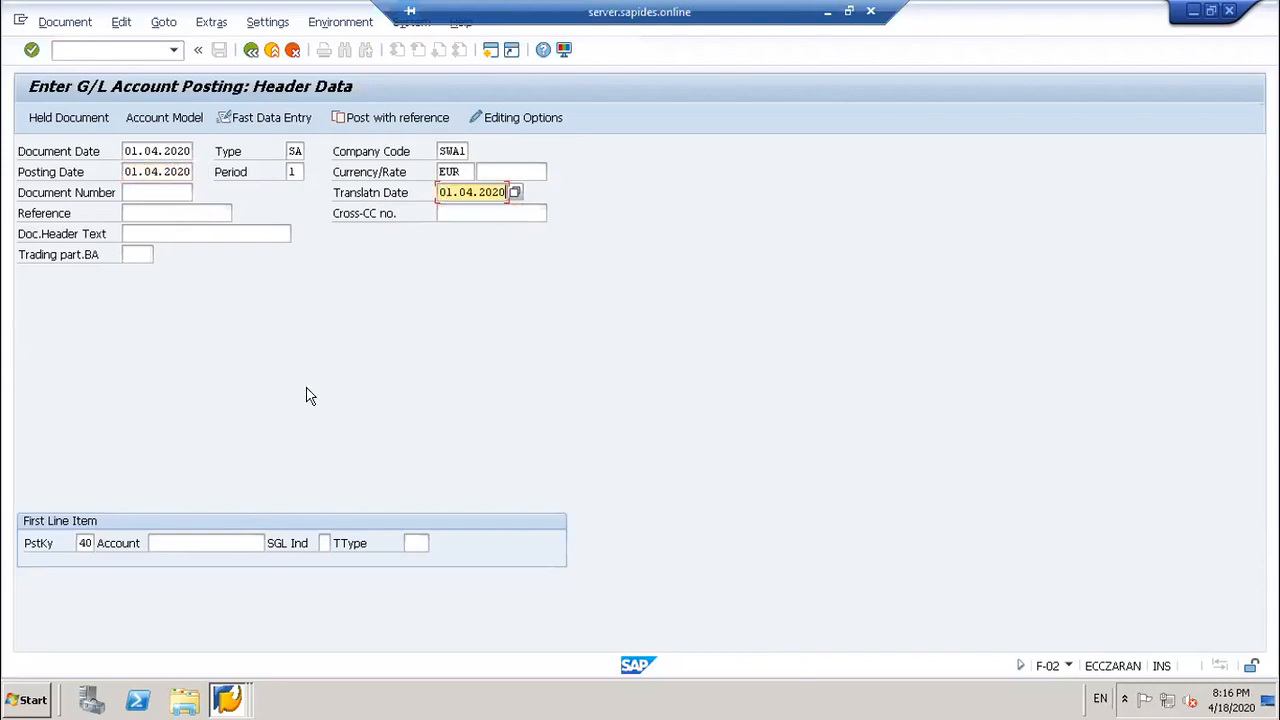
Step: Choose account 10000 for the first posting-key-40 line
left_click(176, 543)
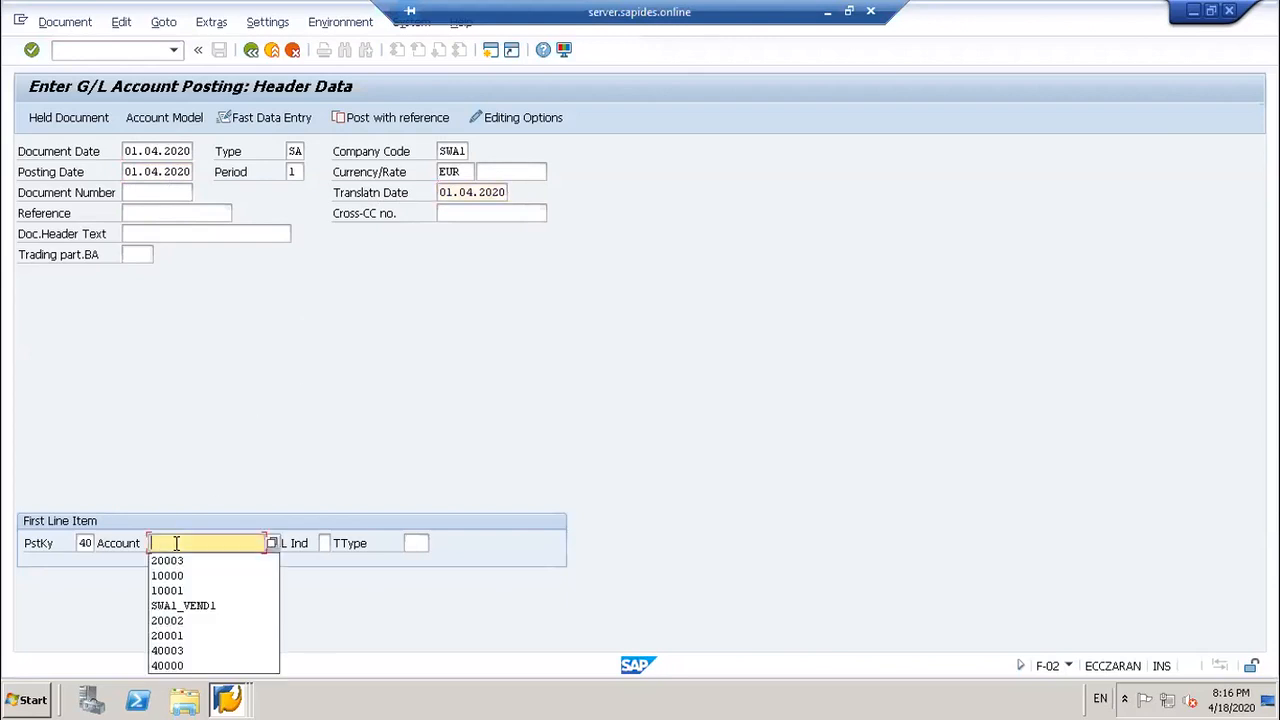
left_click(168, 576)
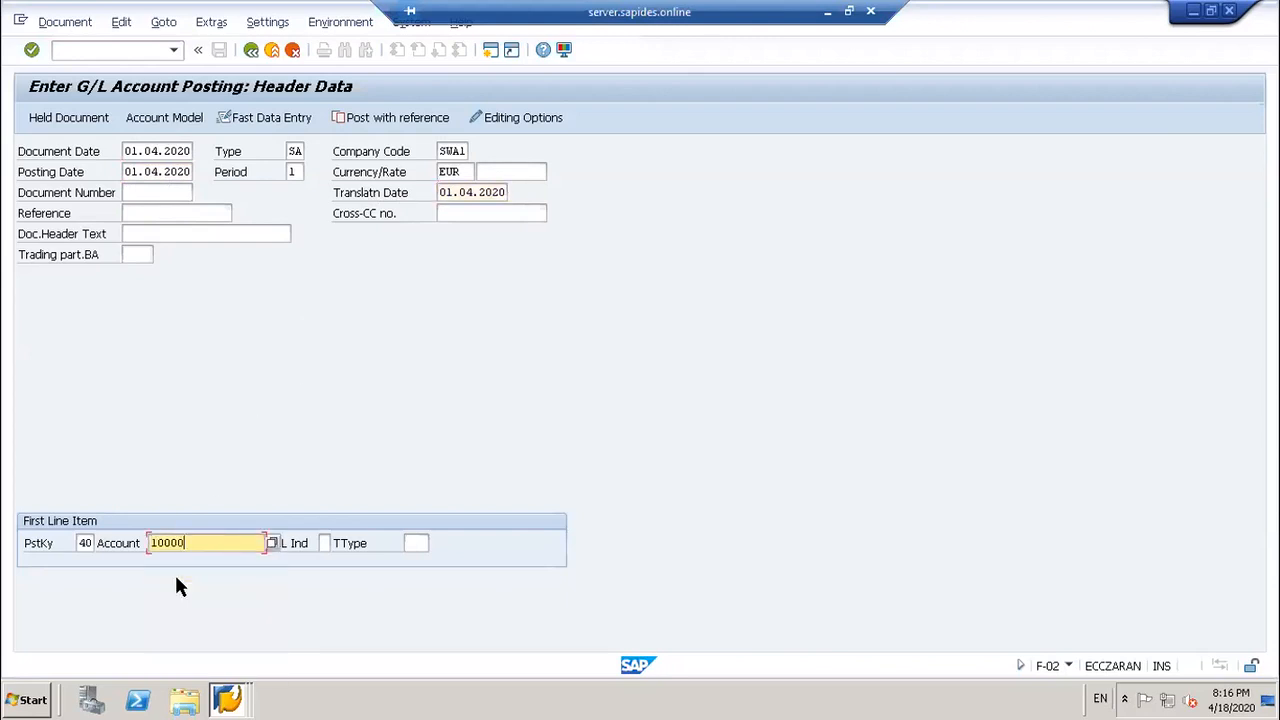
key("Return")
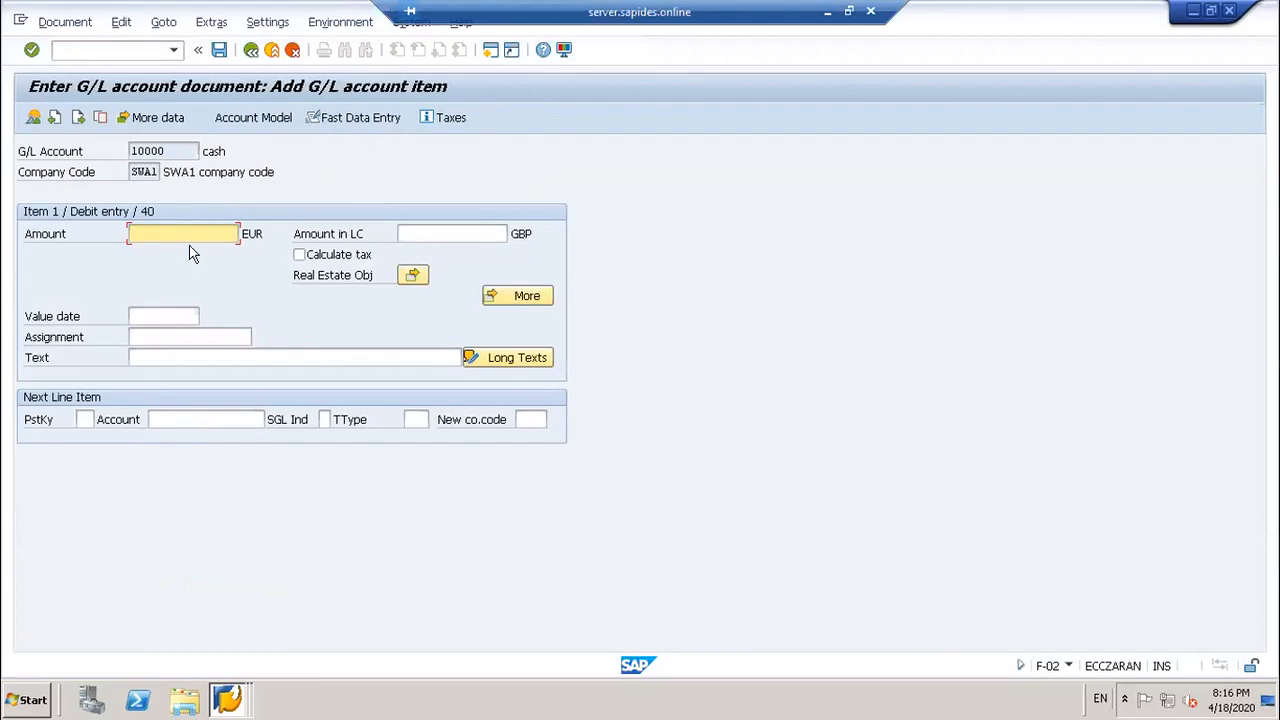
Step: Debit 2000 EUR to cash and start a posting-key-50 line for loan account 20003
type("2000")
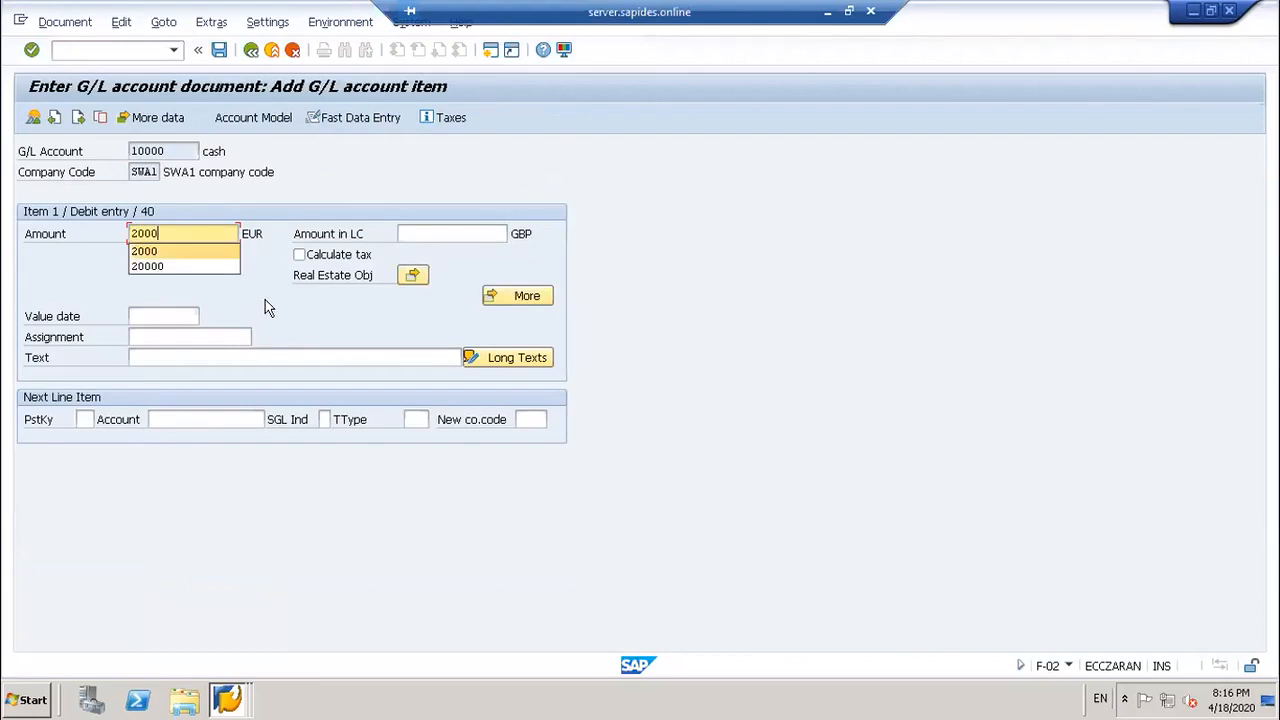
left_click(86, 419)
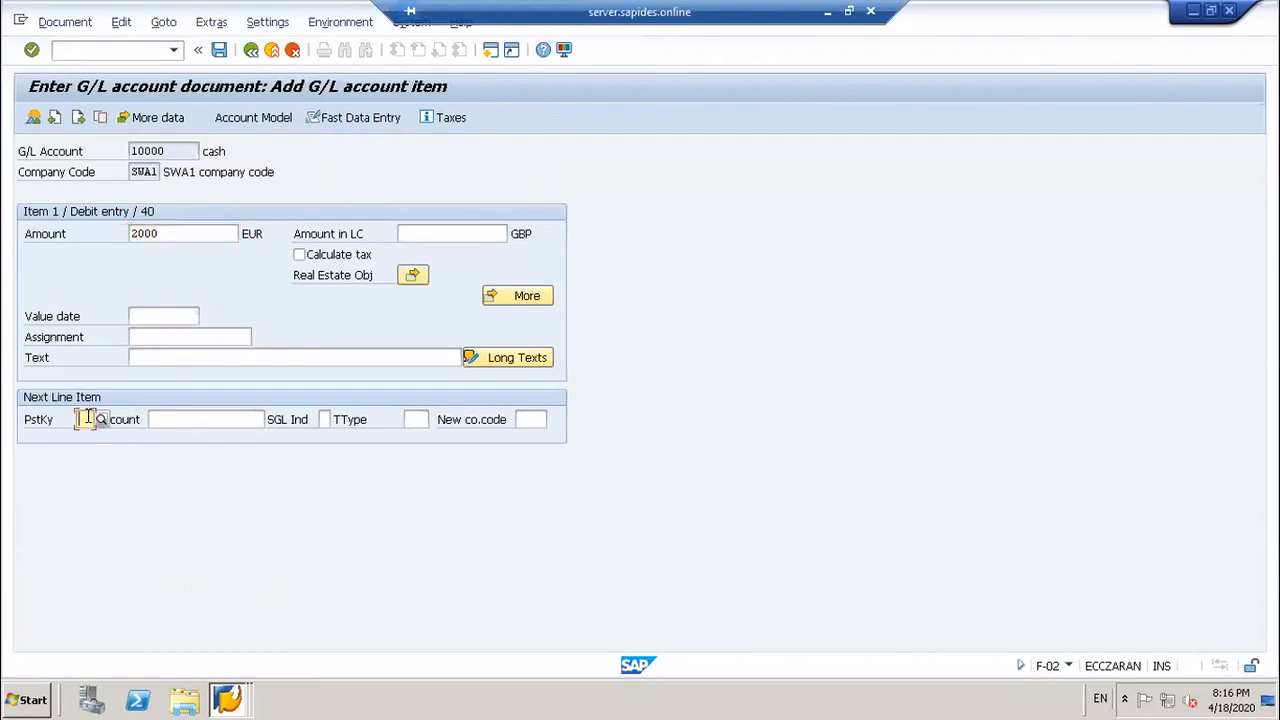
type("50")
left_click(232, 417)
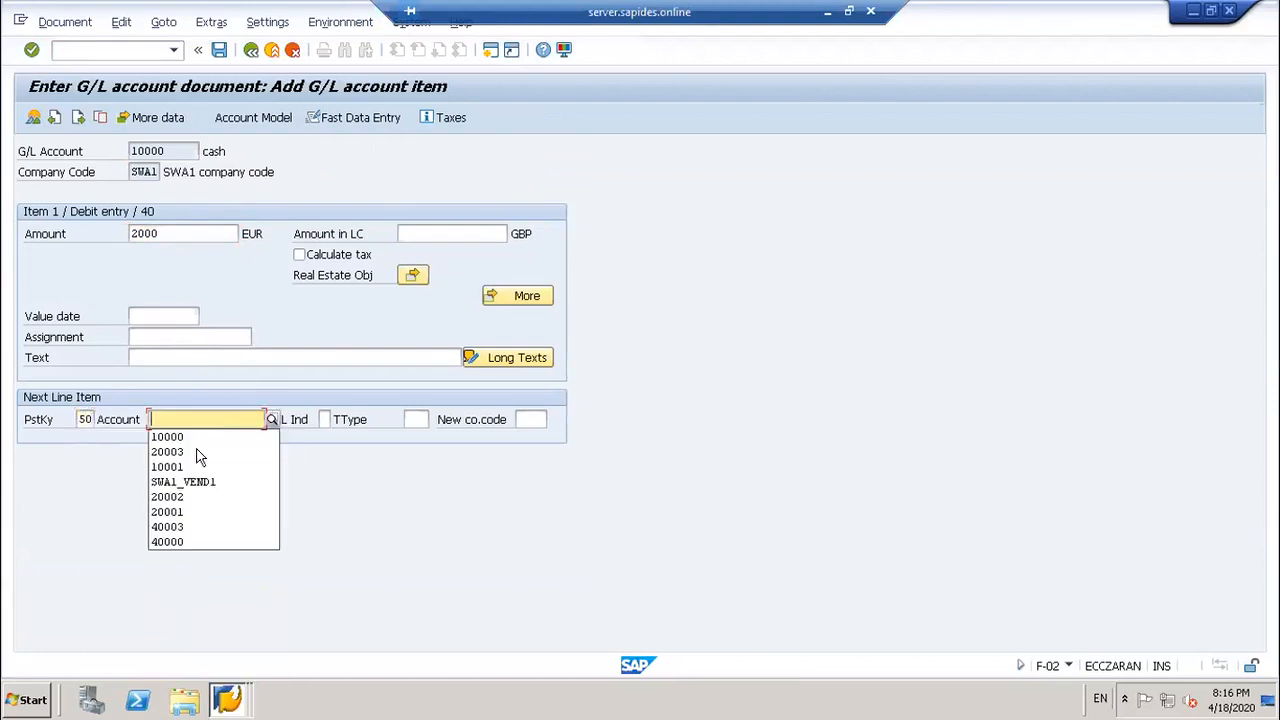
left_click(198, 452)
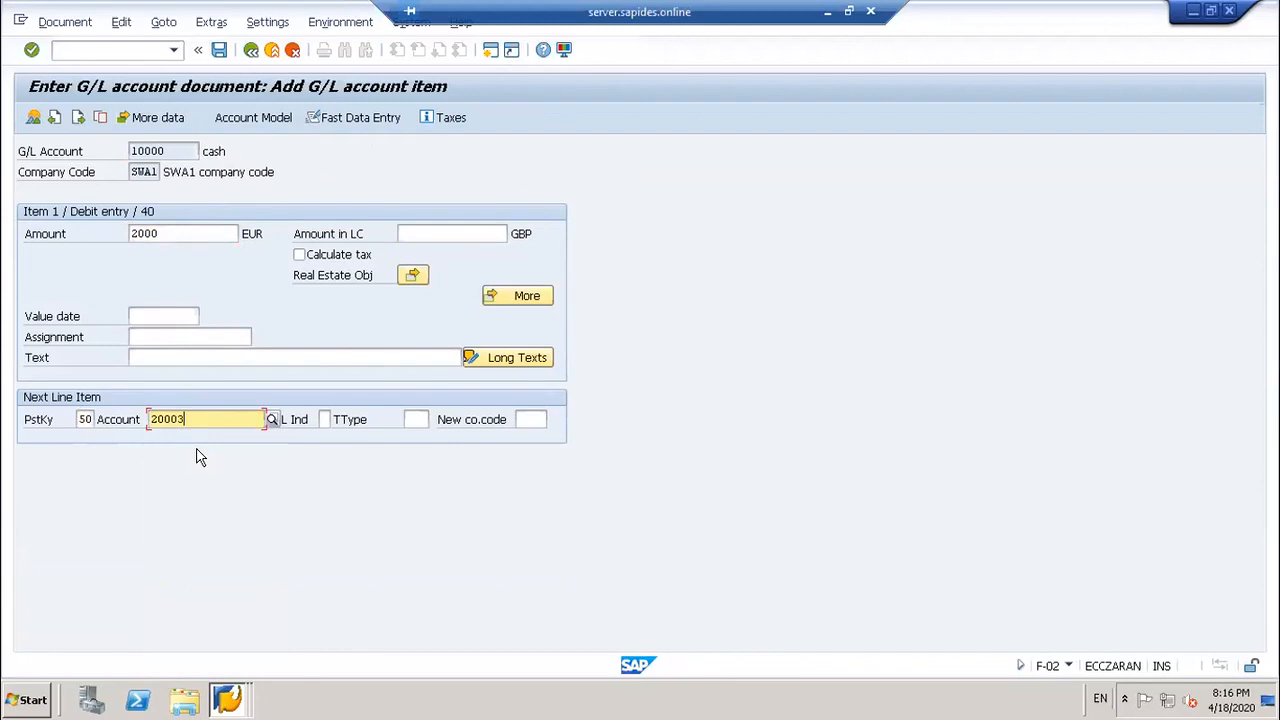
key("Return")
Step: Fill the credit with the balancing amount using *, checking it equals 4,000.00 GBP
type("*")
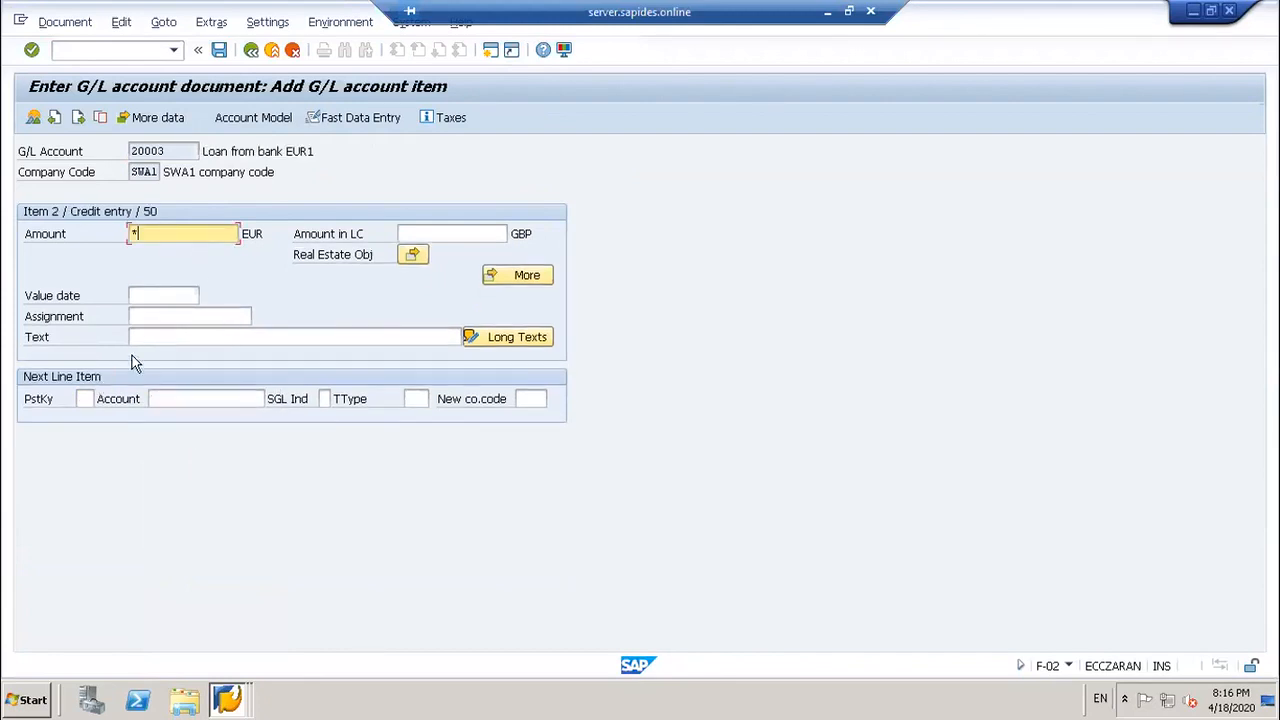
key("Return")
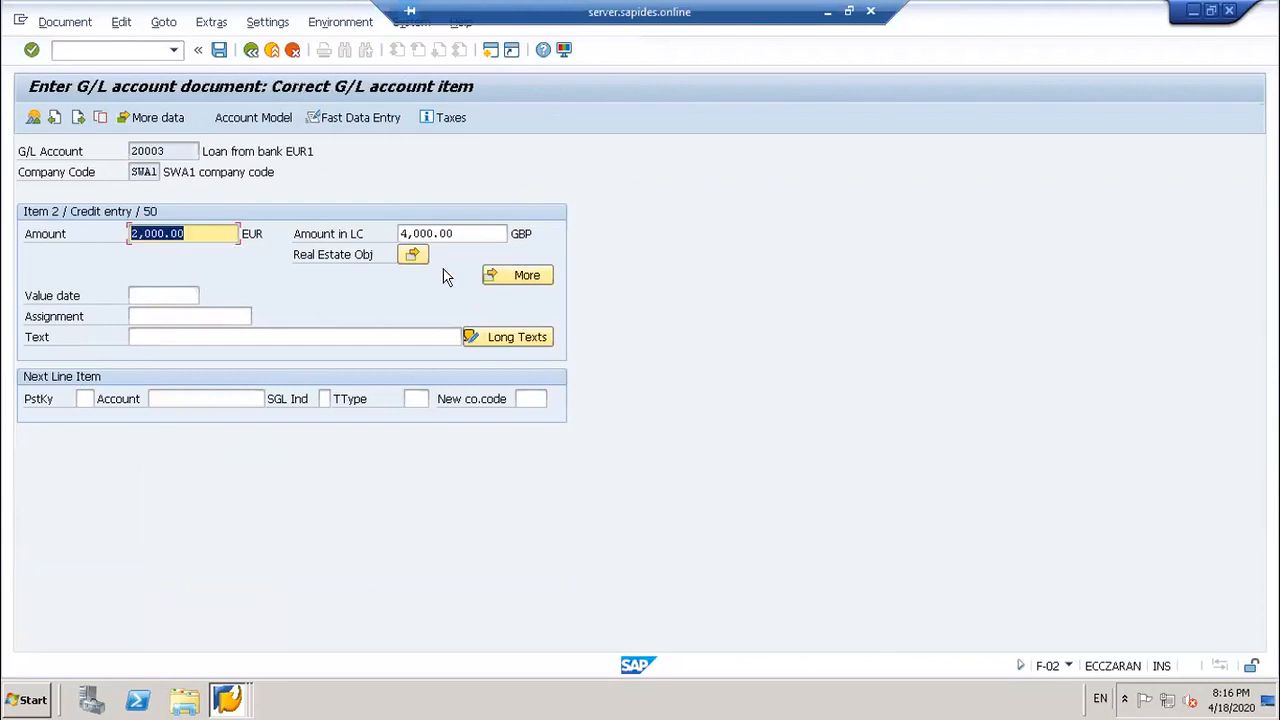
left_click(494, 232)
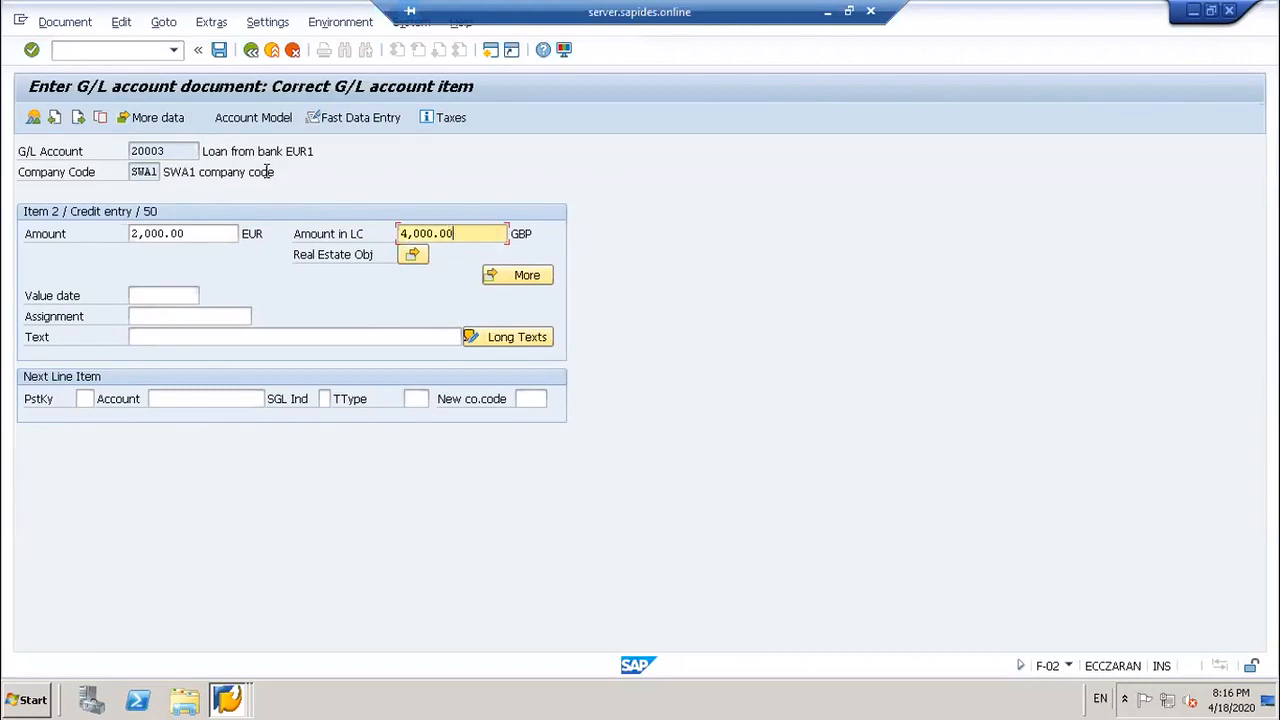
Step: Simulate the EUR loan document to confirm it balances, then post it
left_click(62, 24)
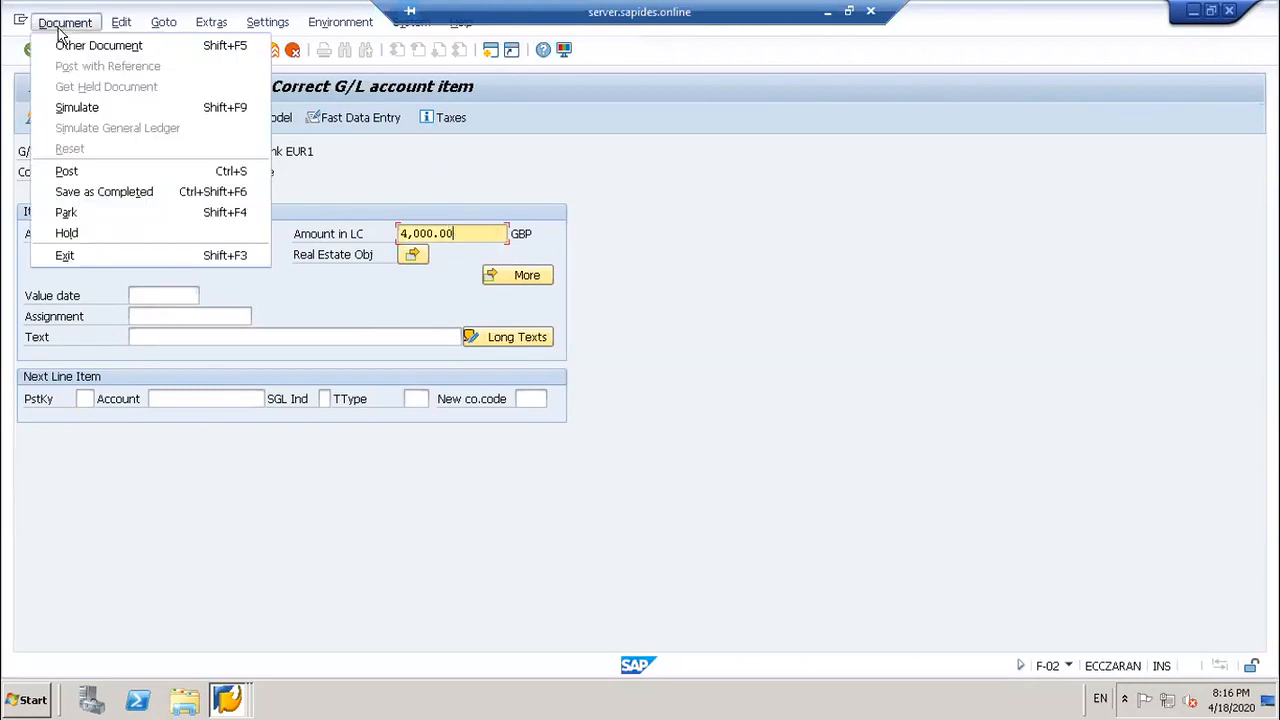
left_click(66, 107)
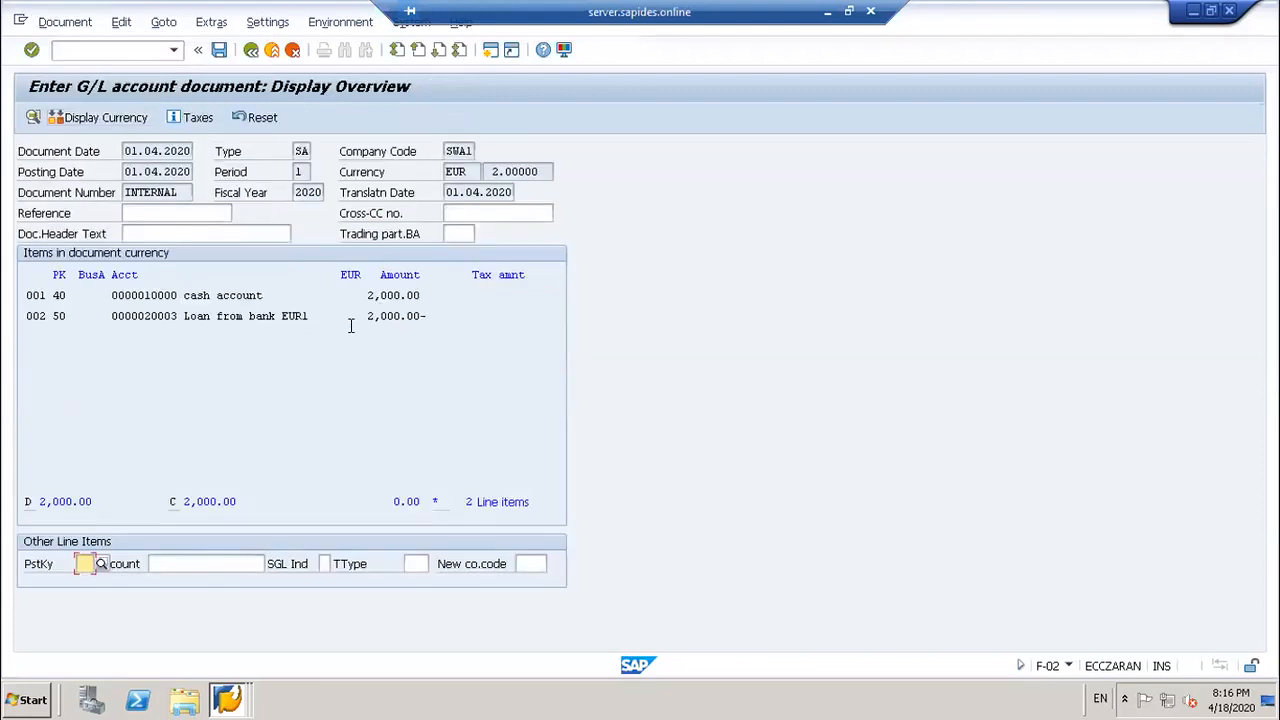
left_click(218, 50)
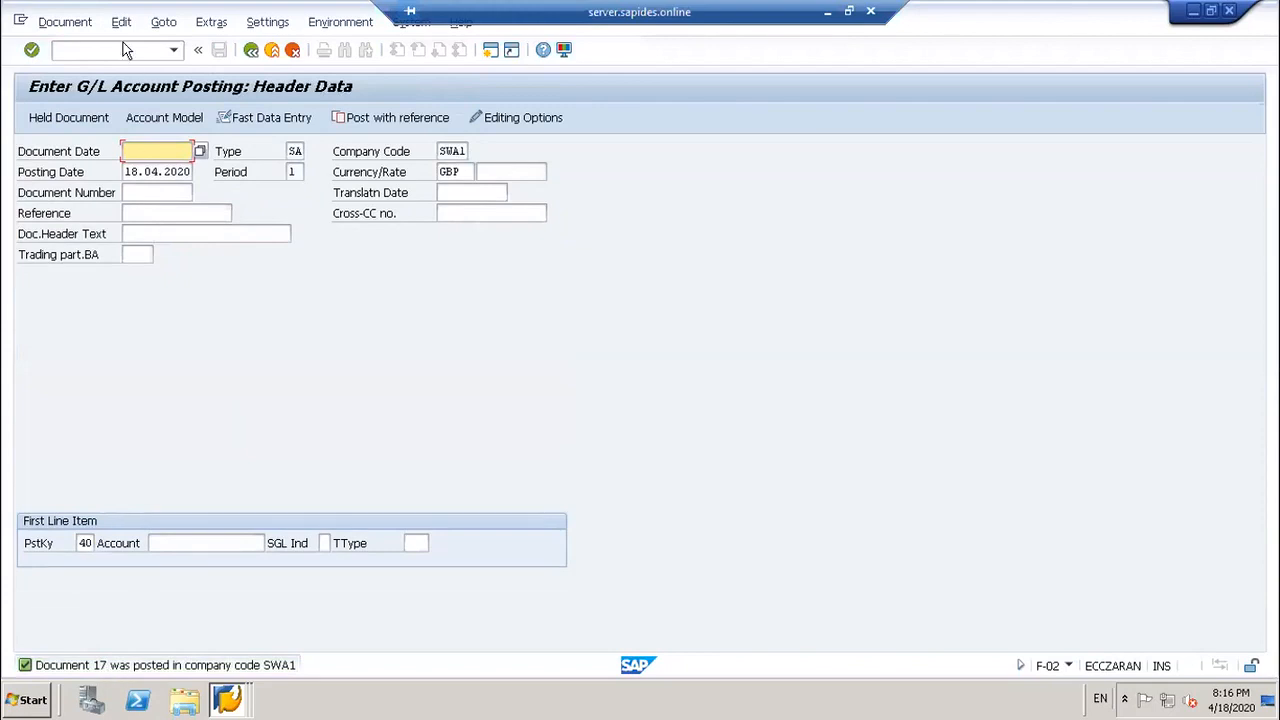
Step: Display posted document 17 with its line amounts in GBP local currency
left_click(65, 22)
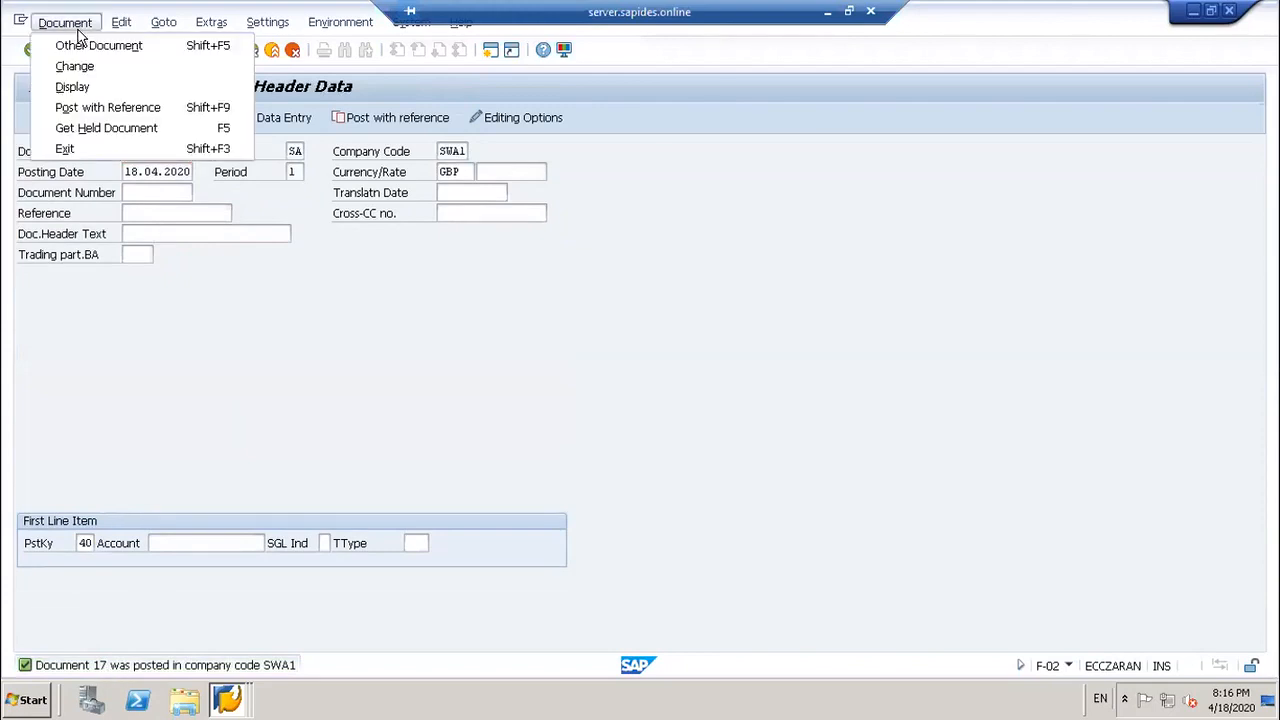
left_click(73, 88)
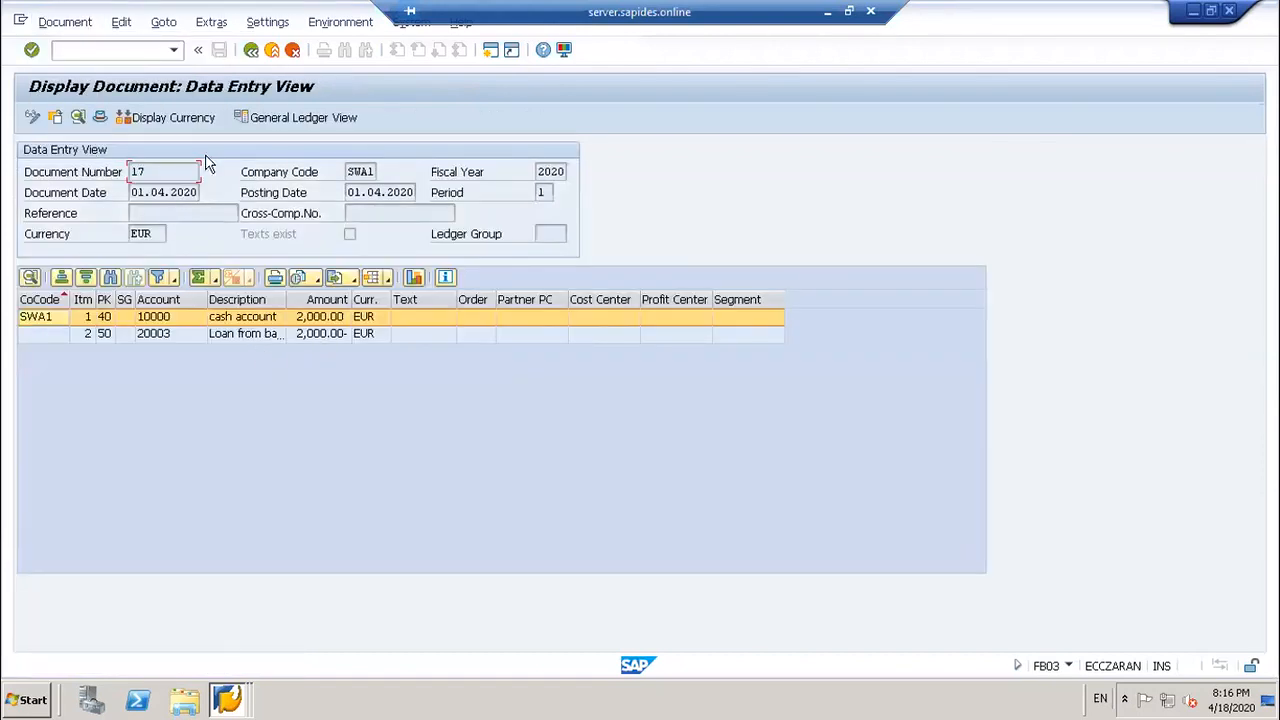
left_click(201, 115)
type("/")
left_click(174, 50)
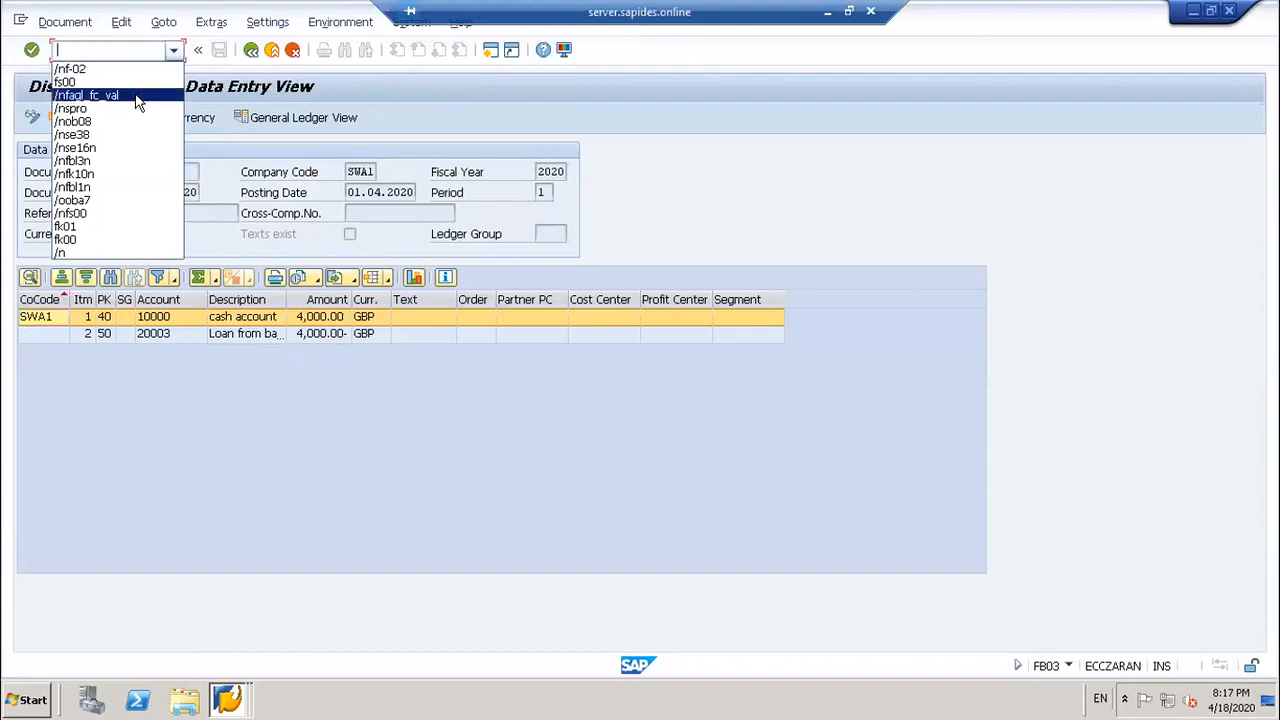
Step: Start FAGL_FC_VAL and load the saved selection variant
left_click(138, 96)
key("Return")
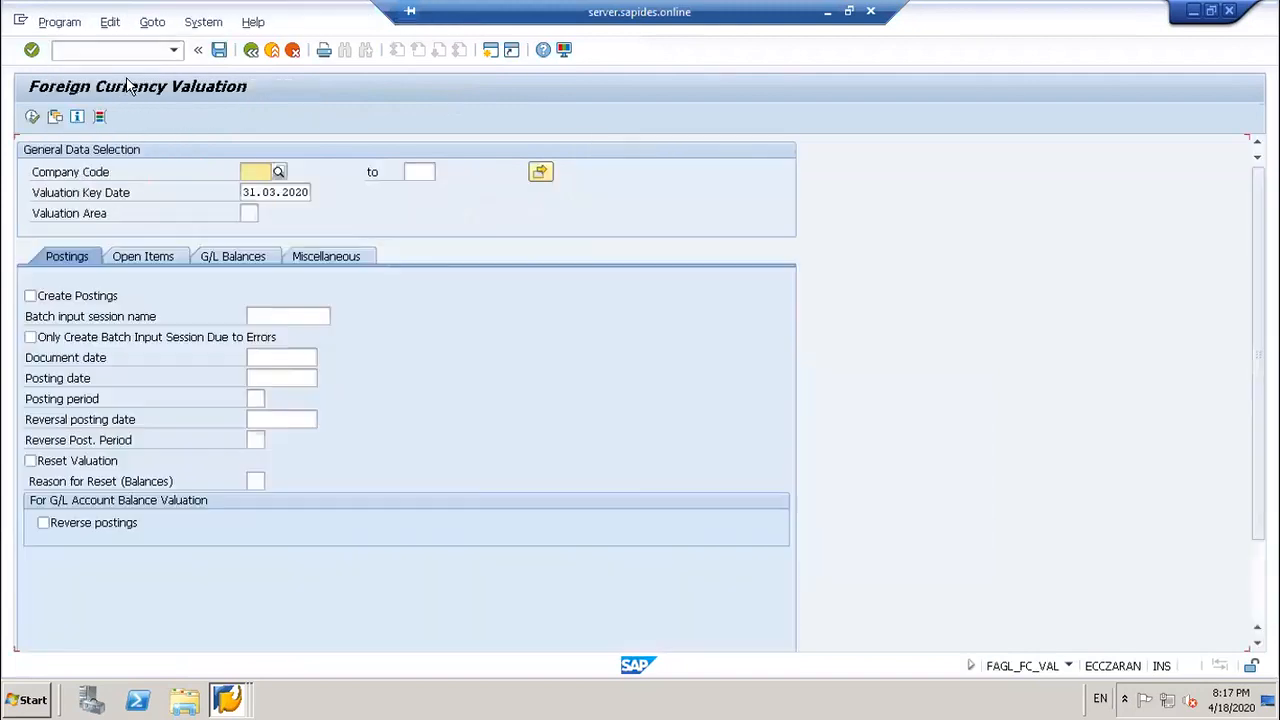
left_click(55, 117)
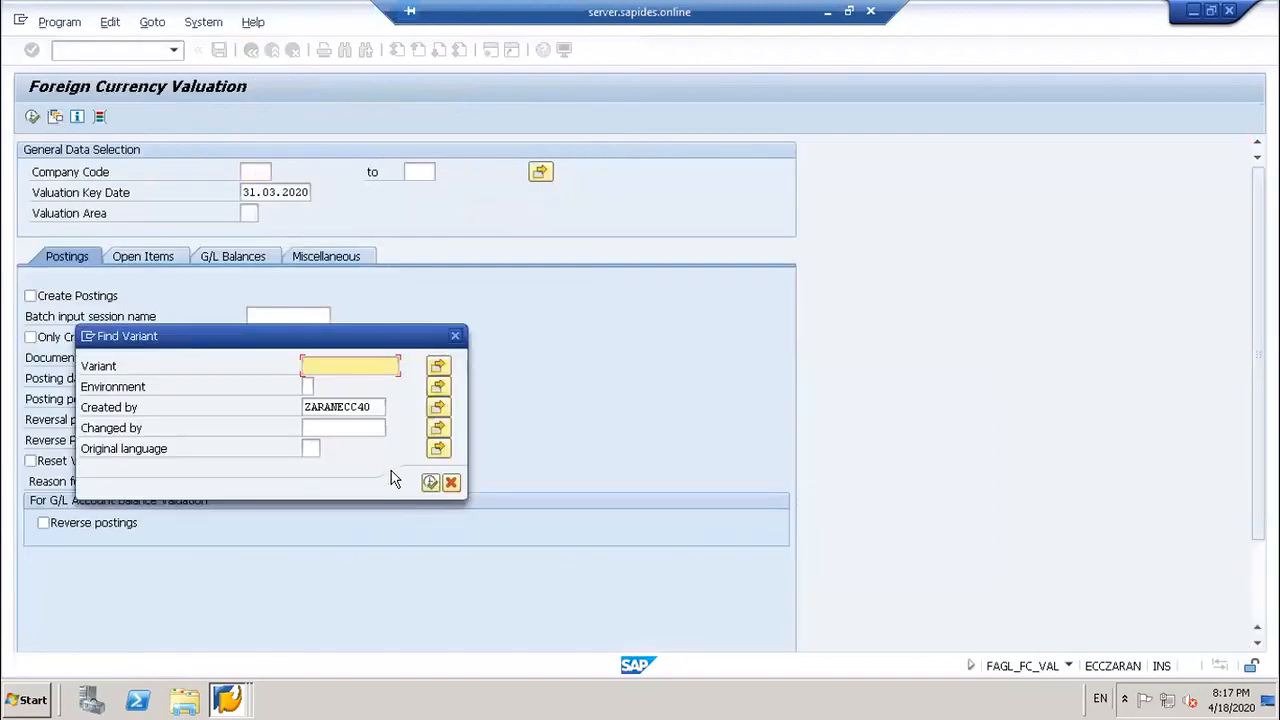
left_click(430, 482)
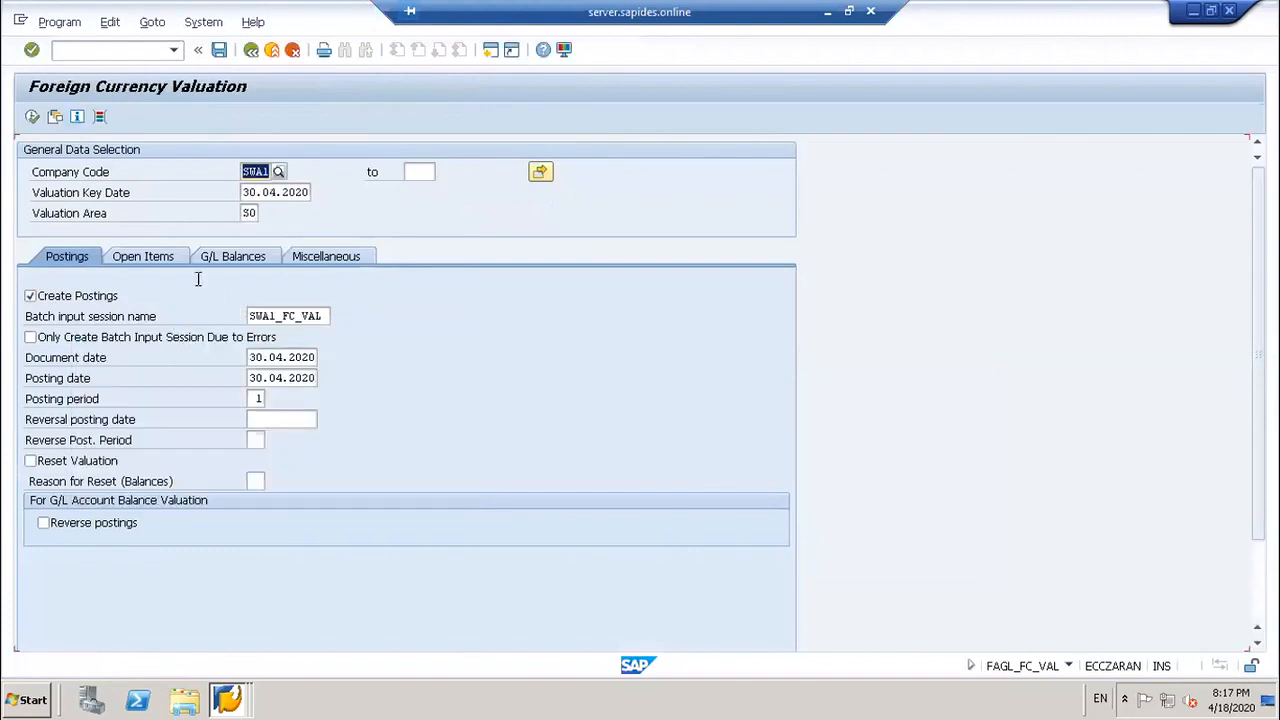
Step: Review the G/L balance, miscellaneous and posting settings, then execute the valuation for SWA1 at 30.04.2020
left_click(249, 256)
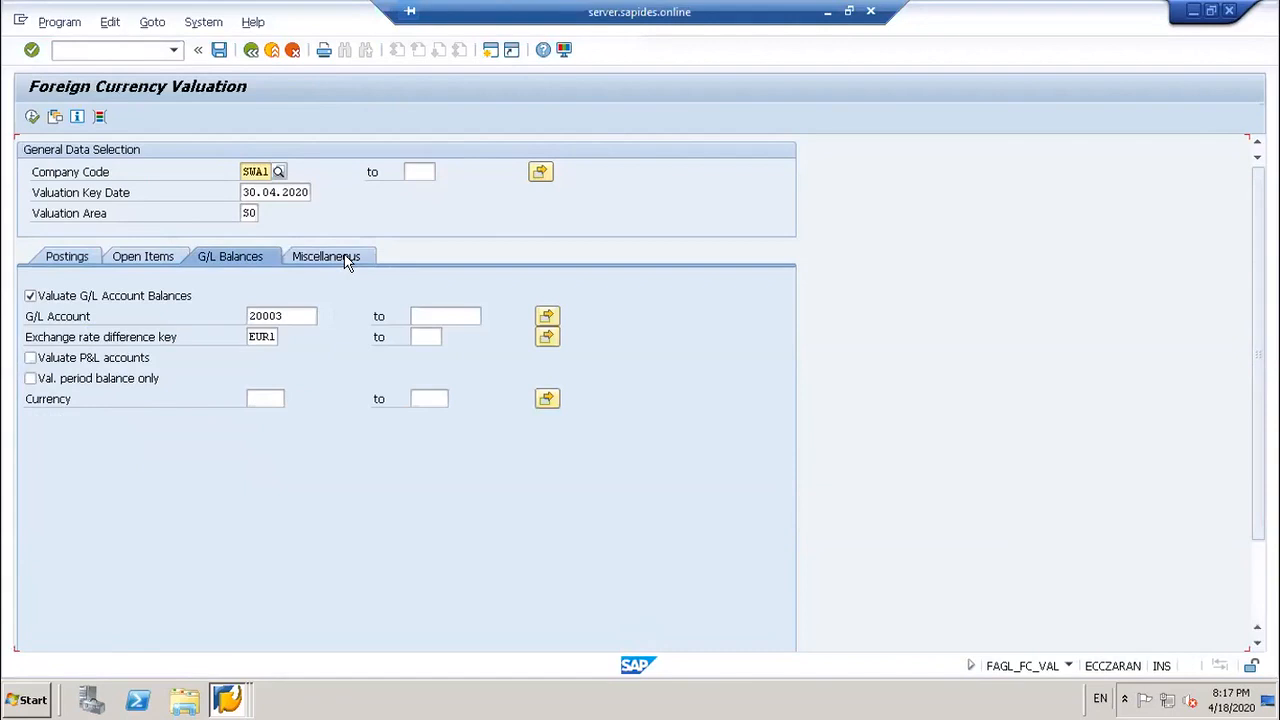
left_click(341, 257)
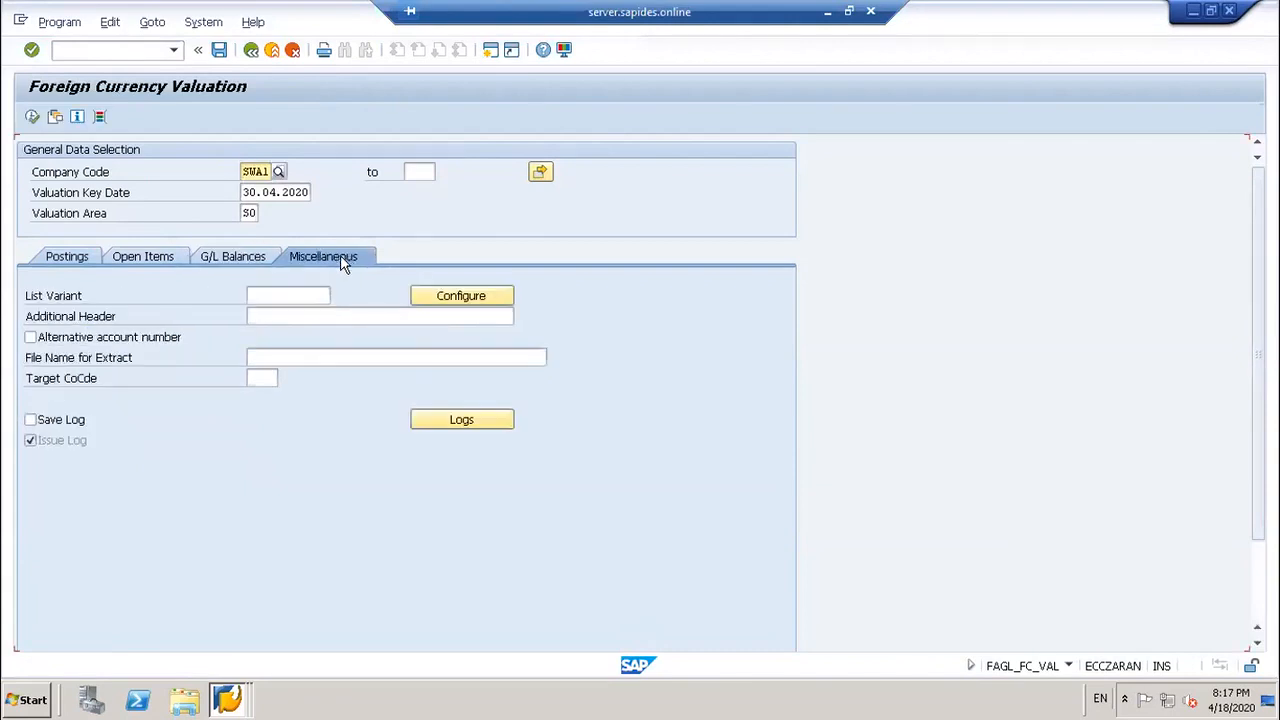
left_click(250, 257)
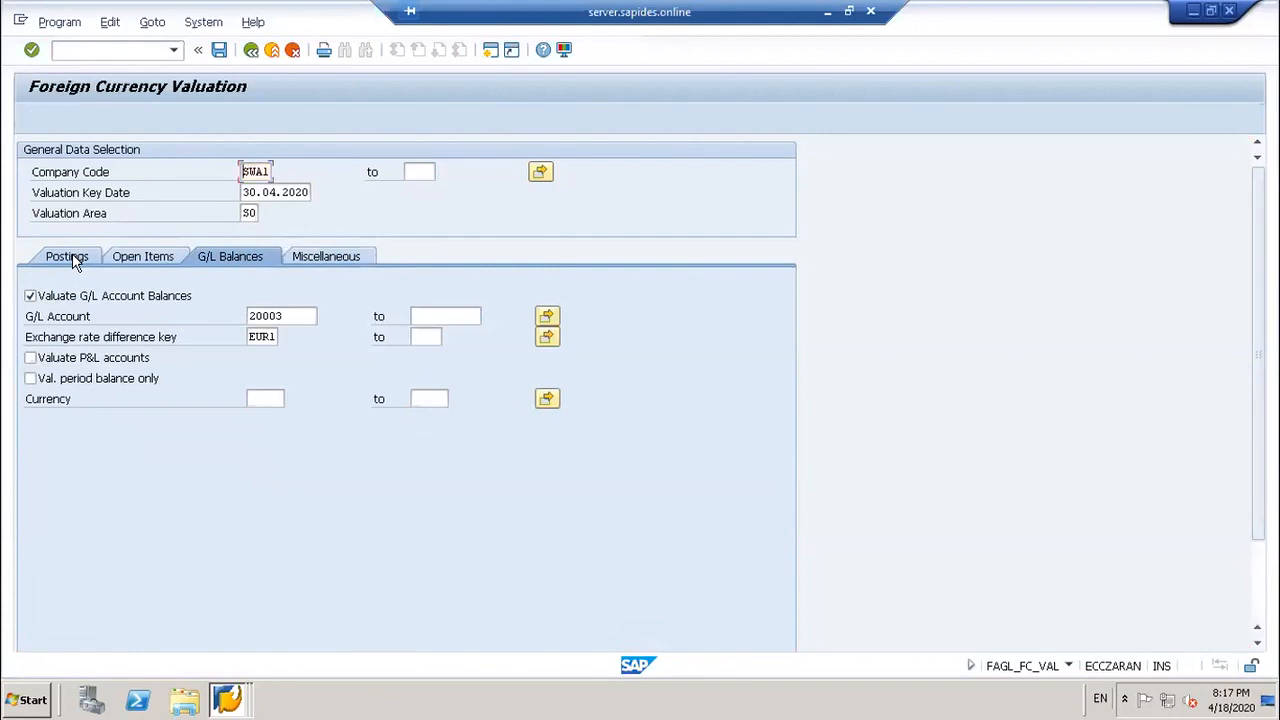
left_click(70, 257)
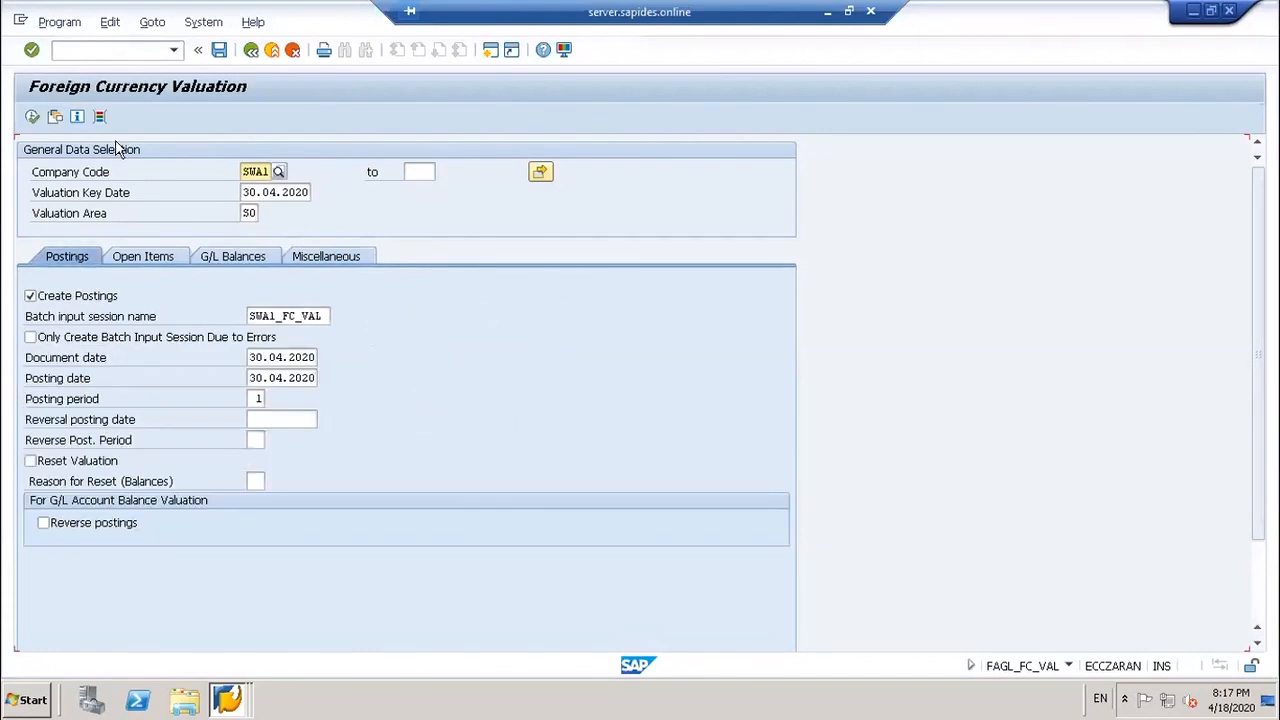
left_click(32, 118)
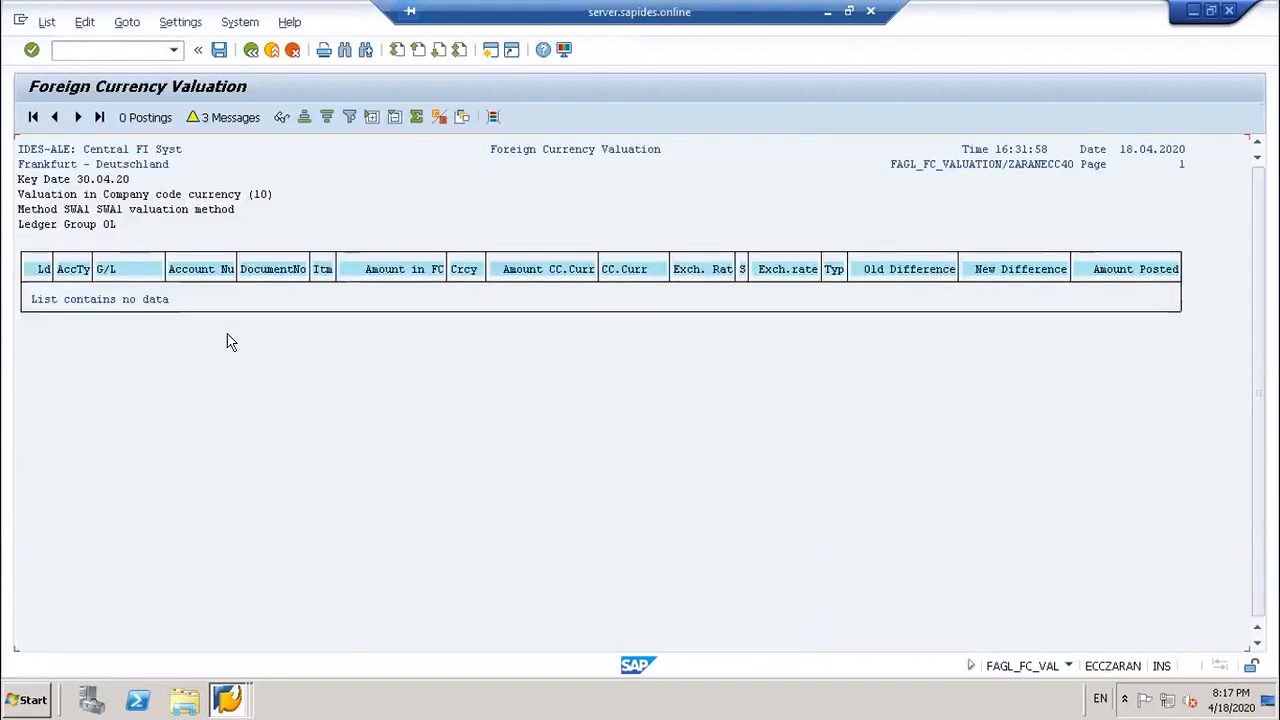
left_click(124, 49)
type("/nobA7")
Step: Open OBA7 despite the lock, locate document type SA and confirm its exchange rate type SWA1
key("Return")
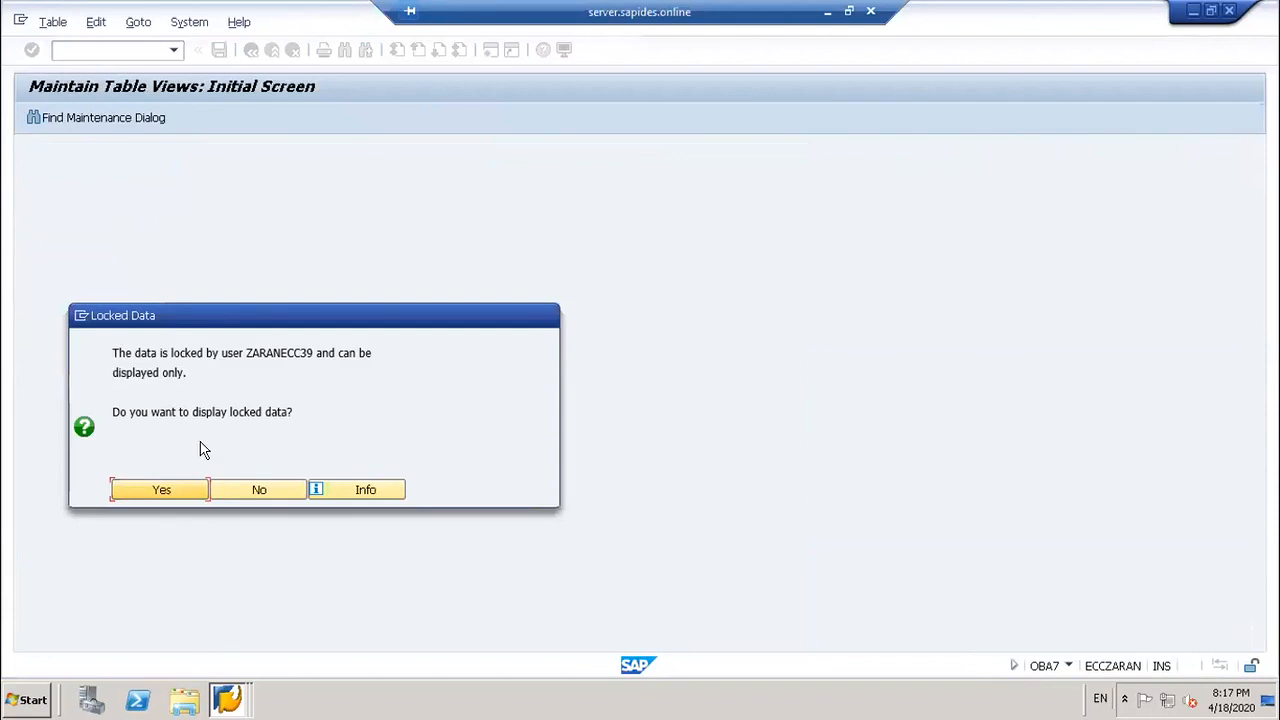
left_click(176, 488)
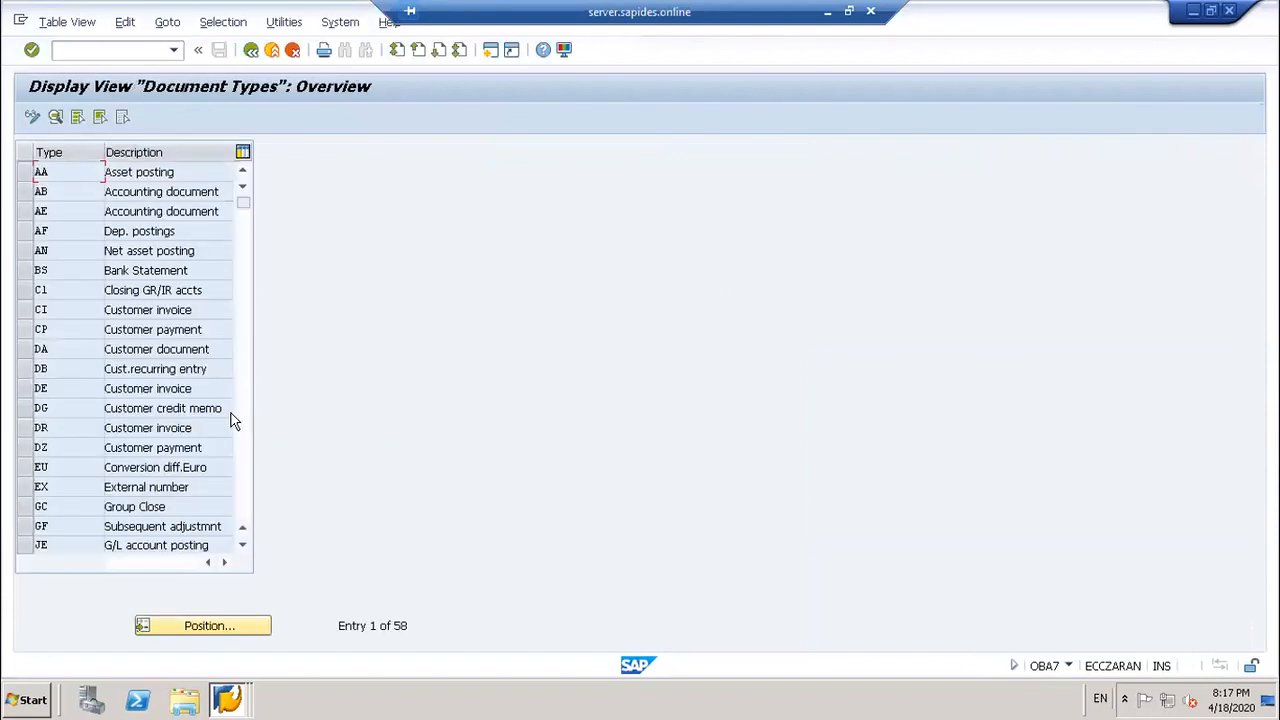
left_click(193, 628)
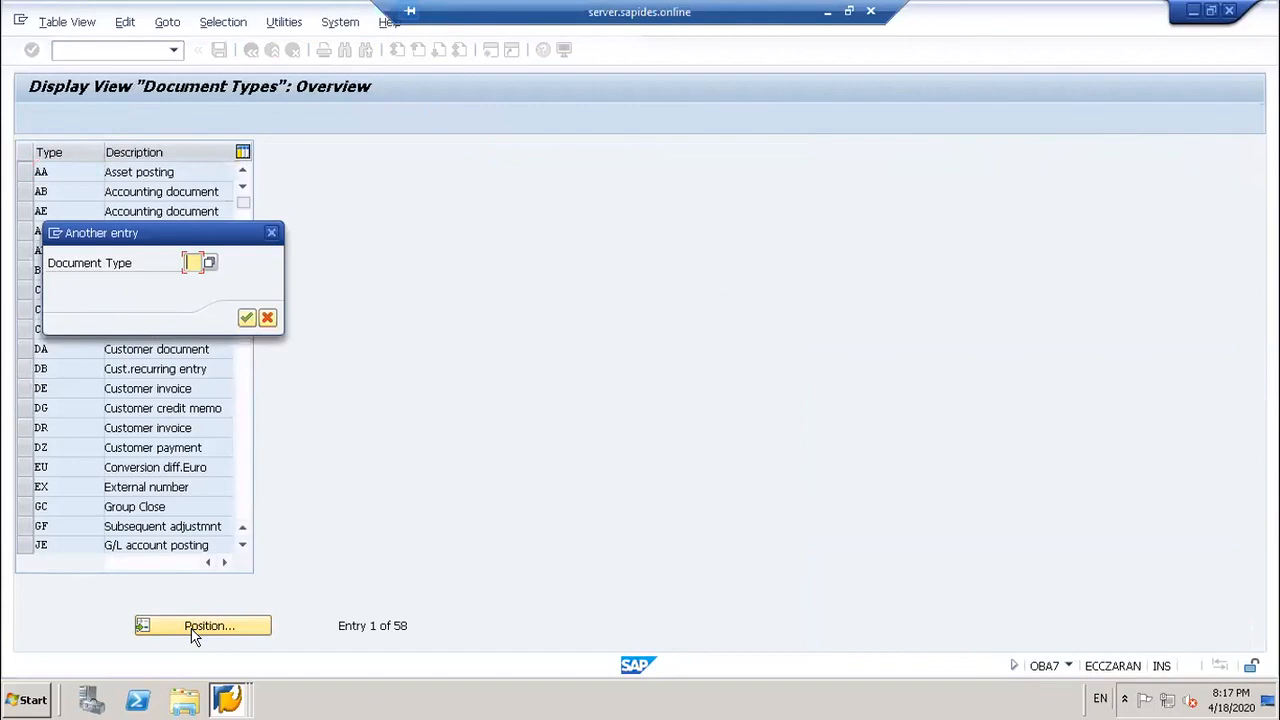
type("SA")
key("Return")
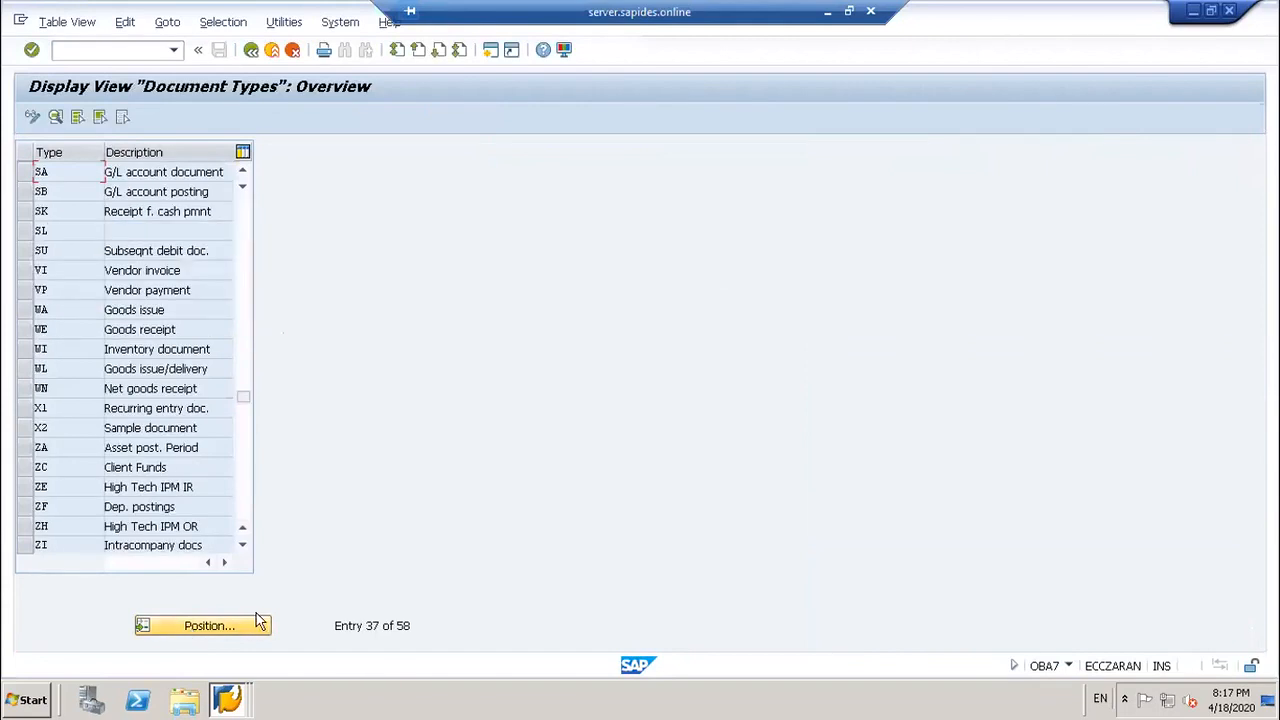
left_click(28, 172)
left_click(54, 116)
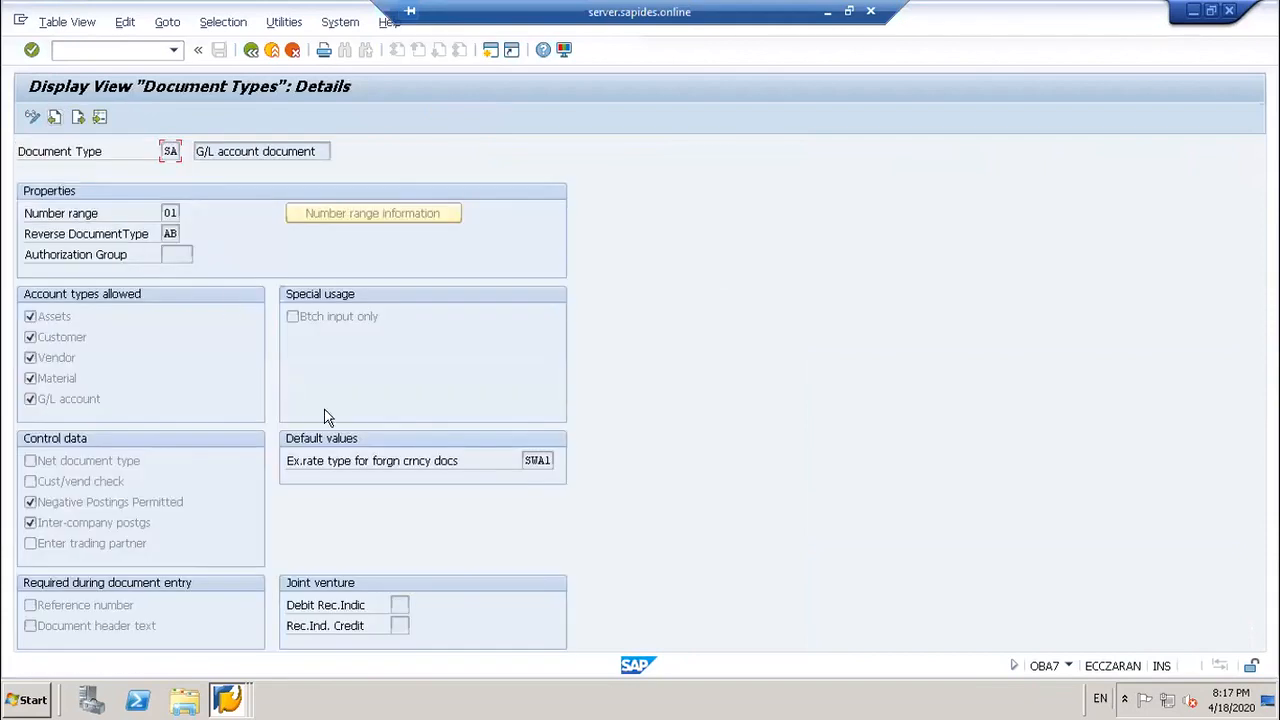
left_click(524, 463)
left_click(144, 51)
Step: In FS00, expand the Liability accounts and begin copying 20003 Loan from bank EUR1
type("/nfs00")
key("Return")
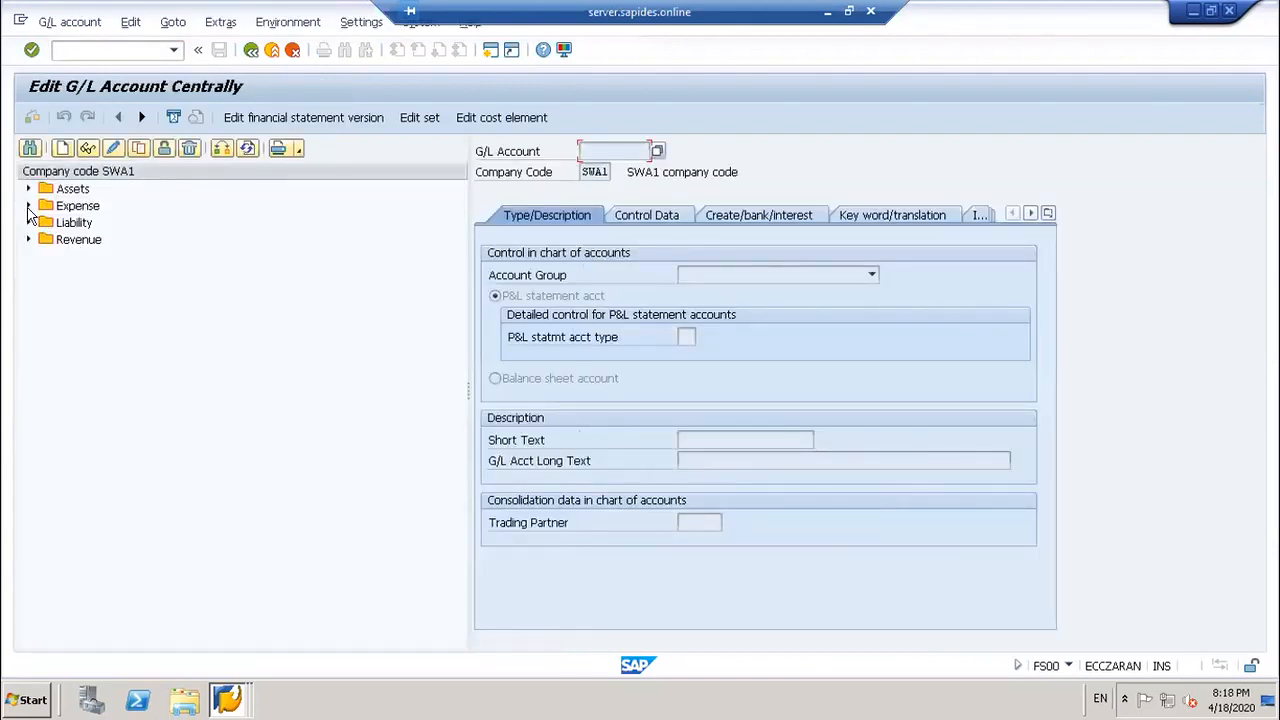
left_click(28, 222)
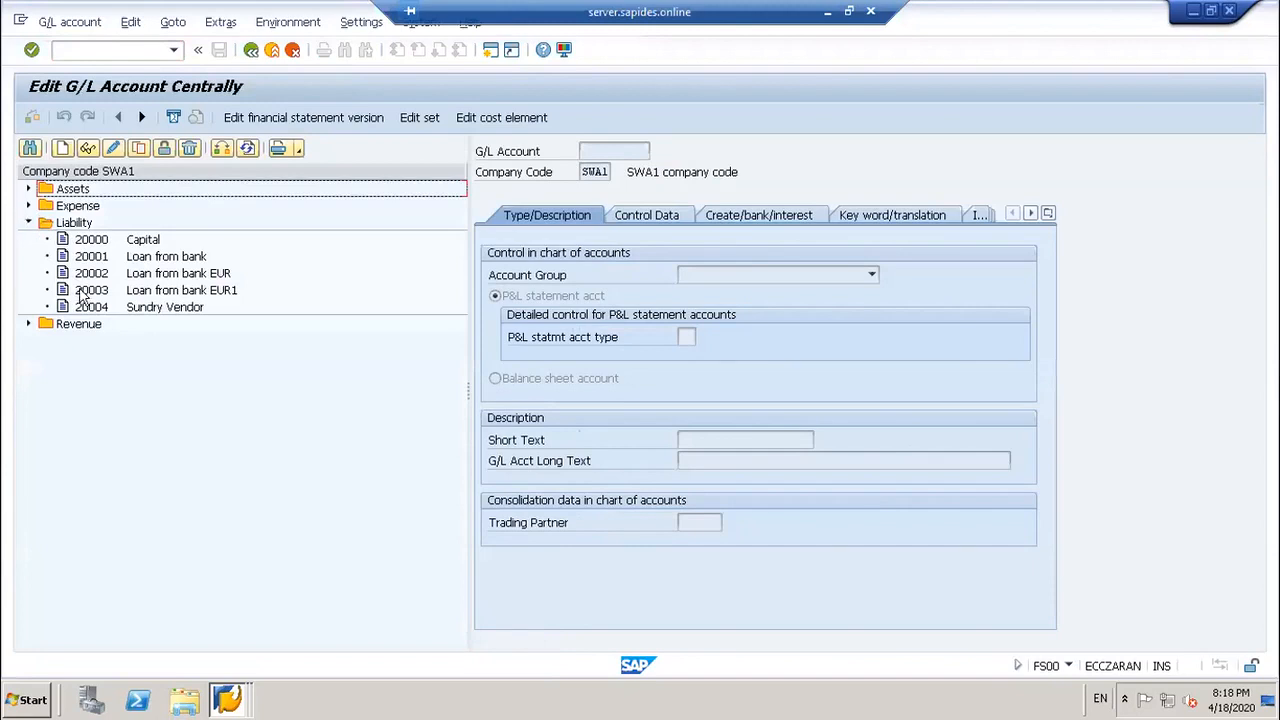
left_click(88, 290)
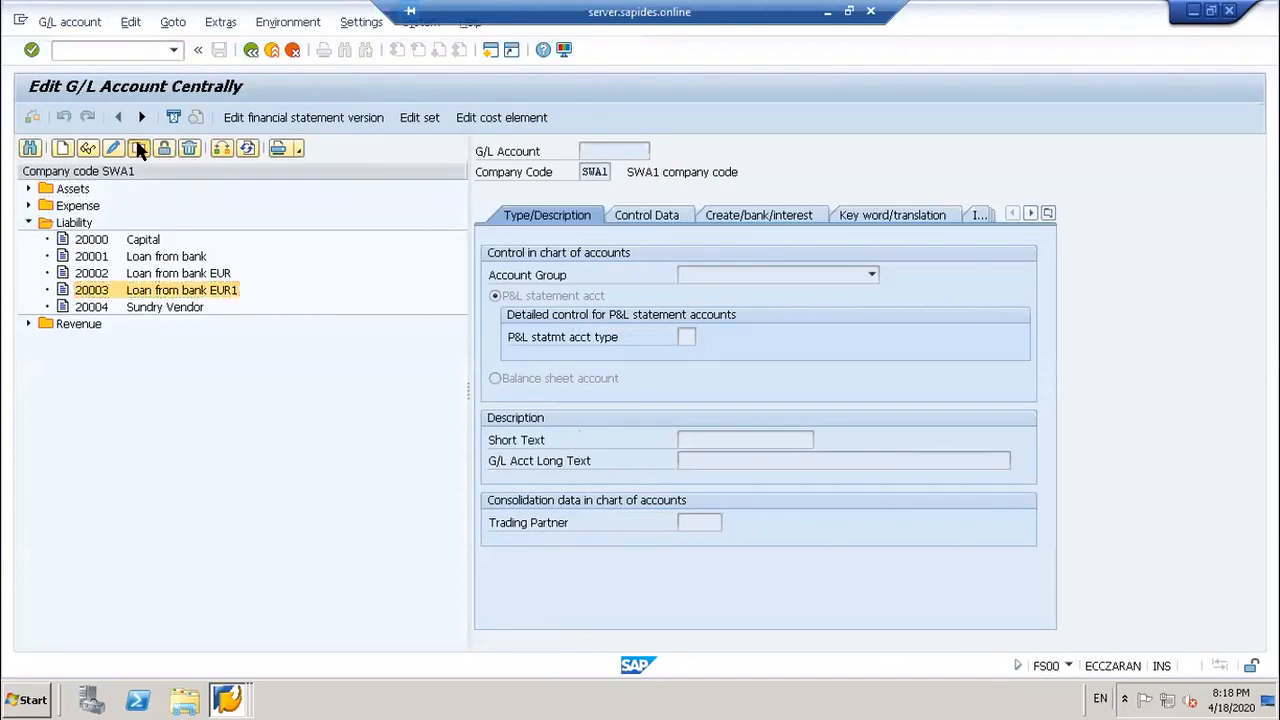
left_click(139, 148)
left_click(232, 300)
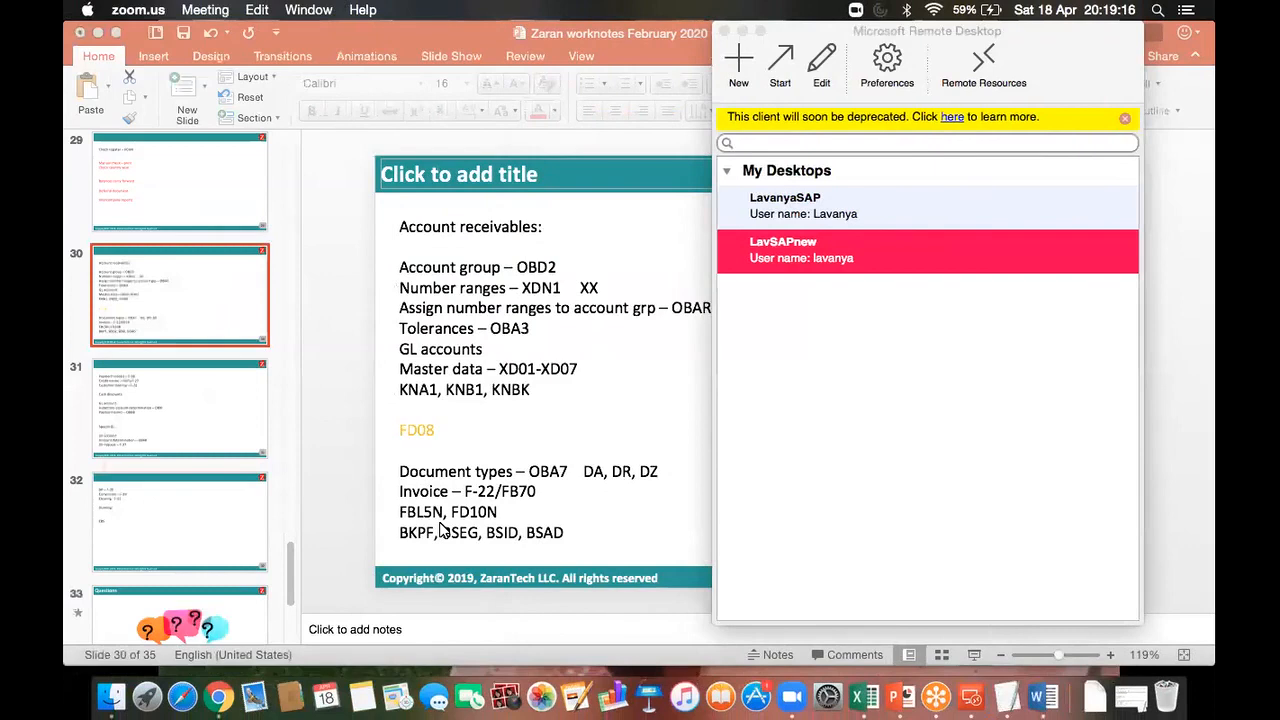
Step: Read through the Forex Revaluation Error document, then close it to reveal worknotes slide 30
left_click(438, 524)
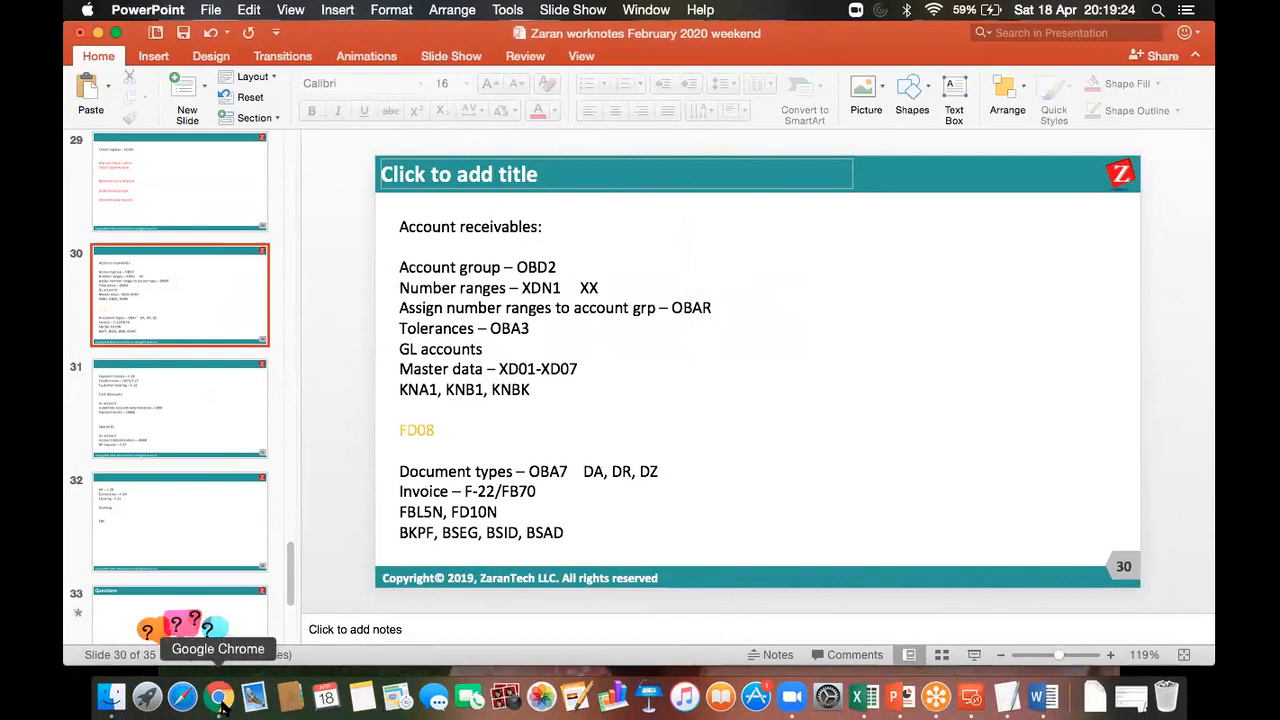
left_click(222, 705)
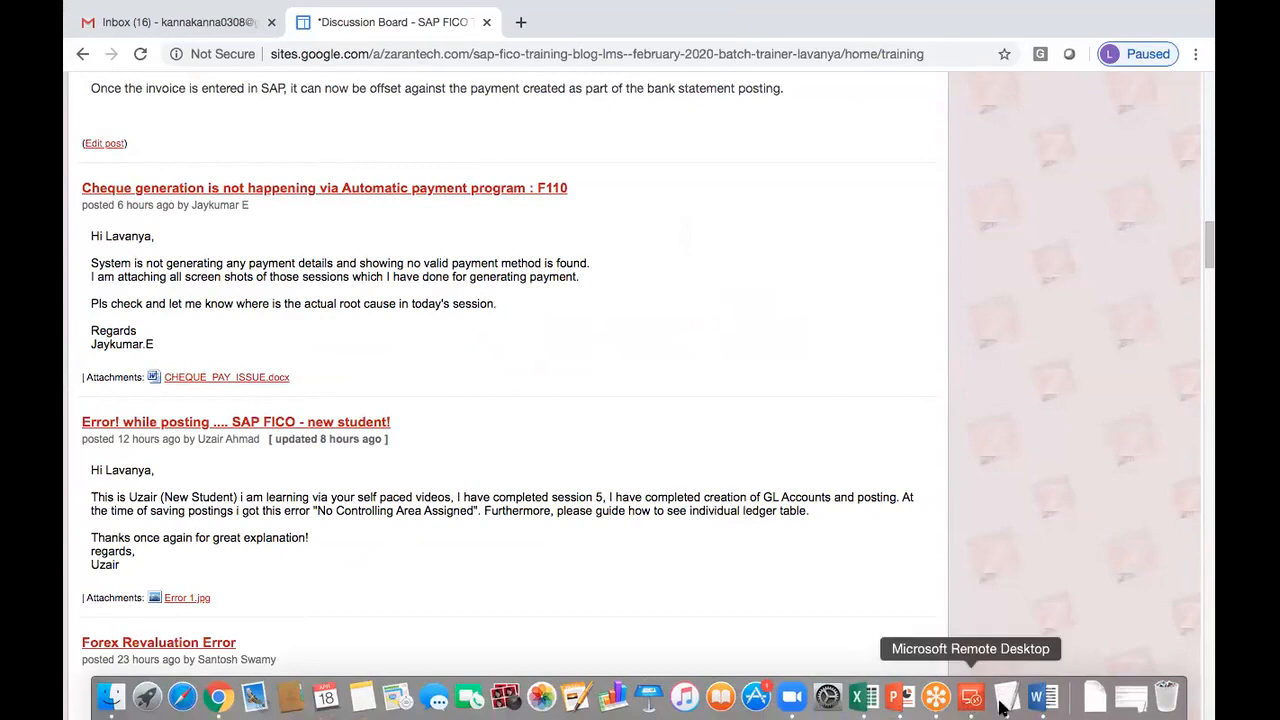
left_click(1040, 712)
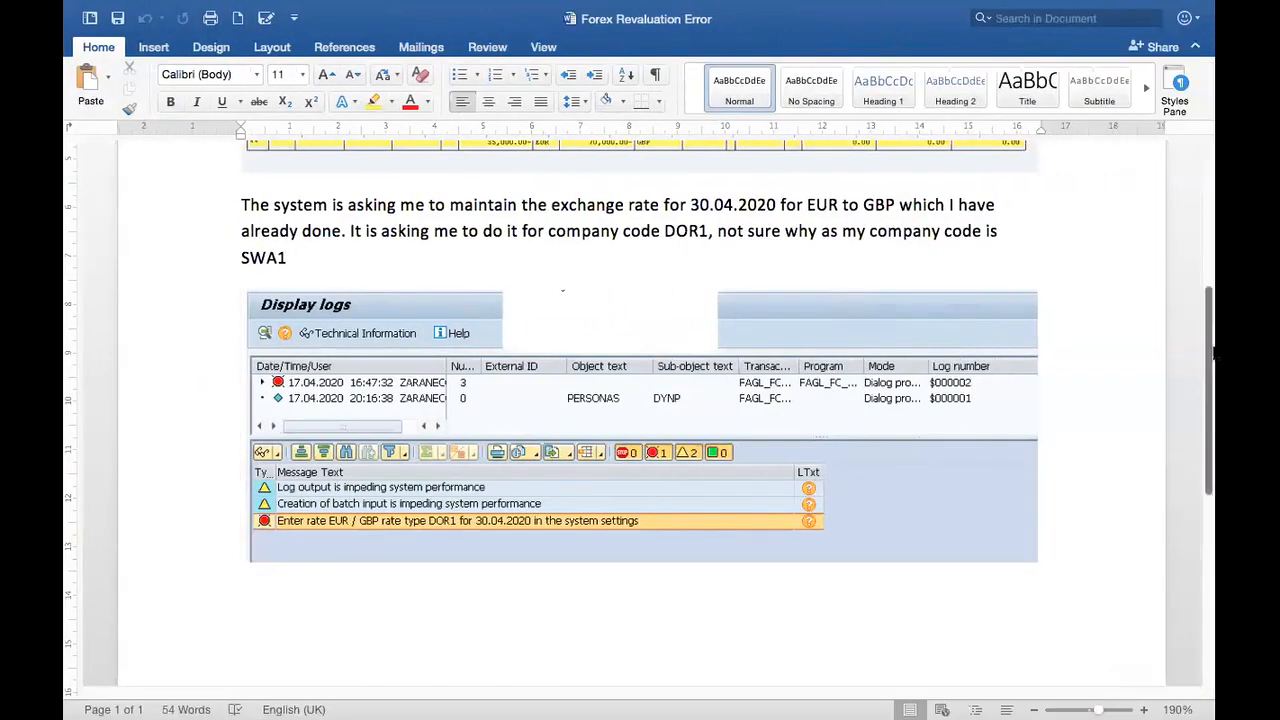
left_click_drag(1214, 352, 1212, 245)
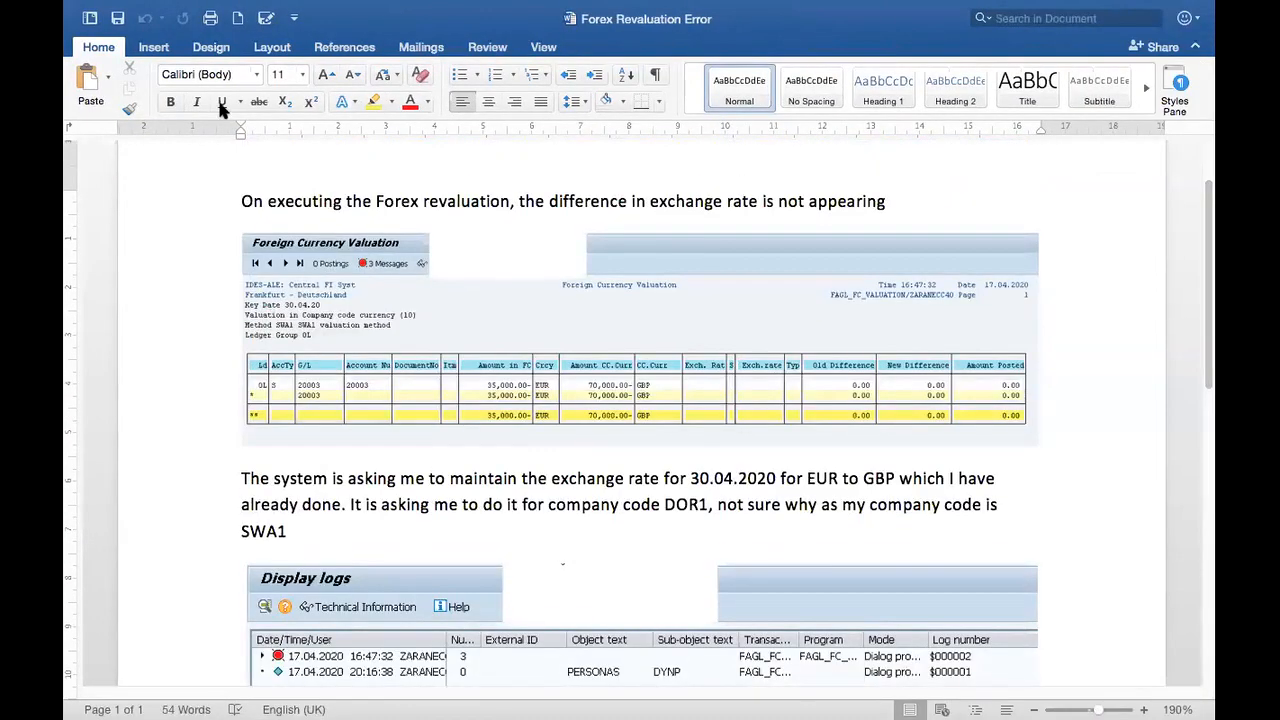
mouse_move(172, 9)
left_click(80, 42)
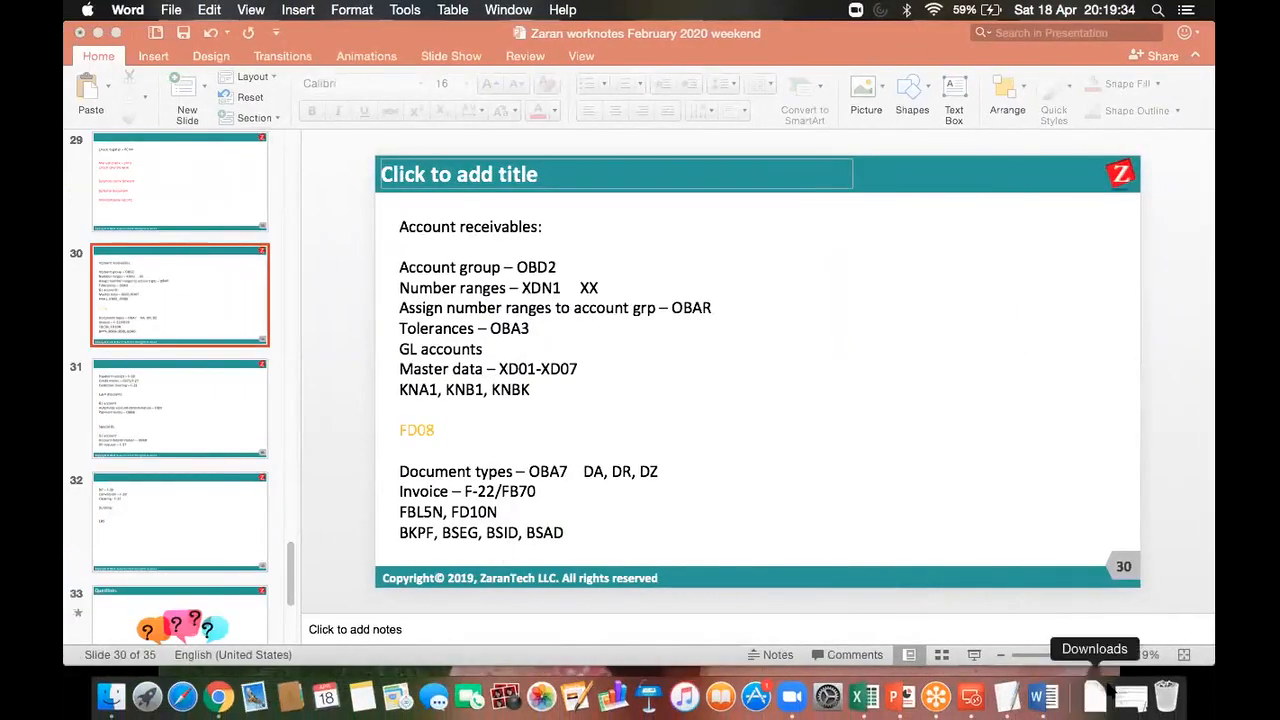
Step: Open the Downloads folder window and launch CHEQUE_PAY_ISSUE.docx in Word
left_click(1097, 697)
left_click(934, 189)
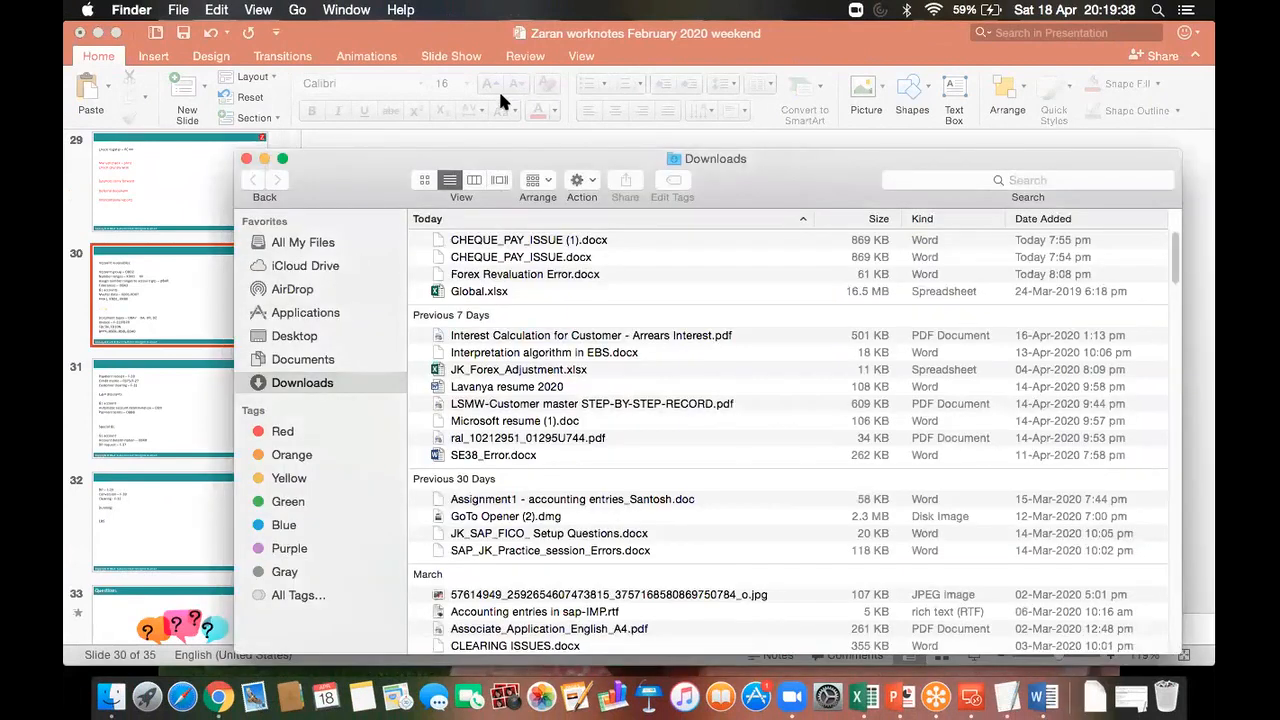
left_click(505, 257)
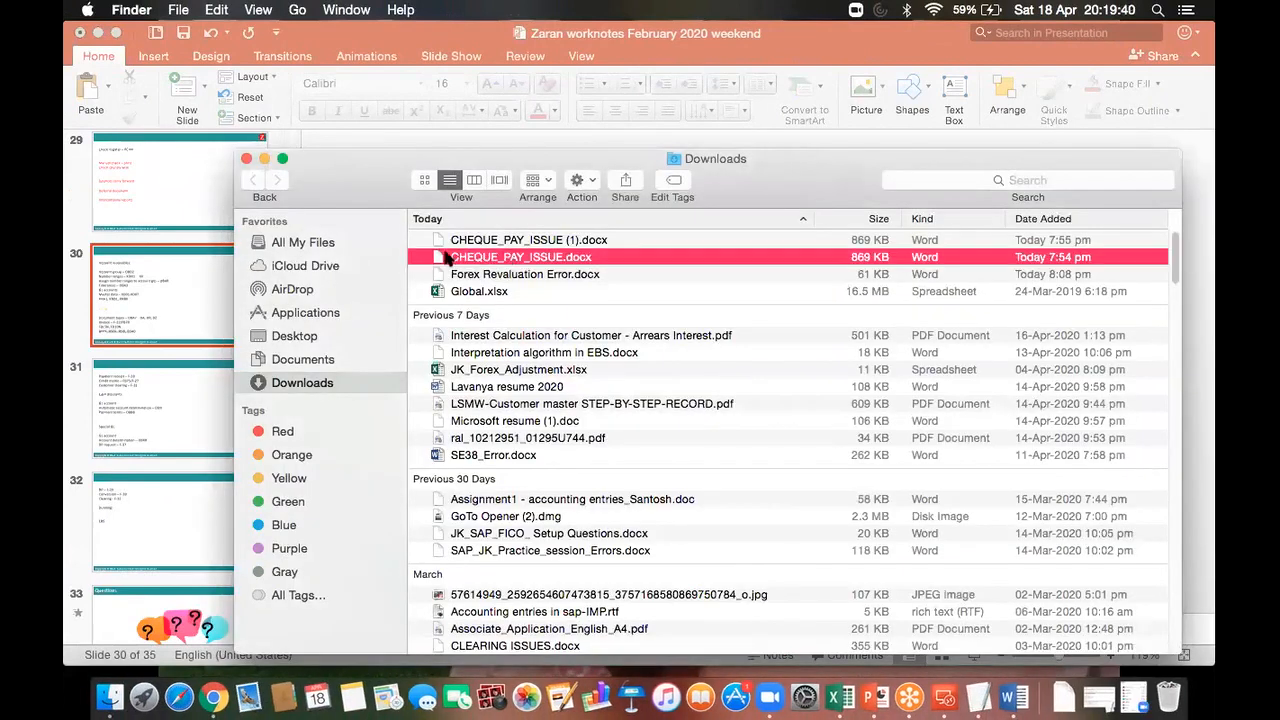
double_click(440, 259)
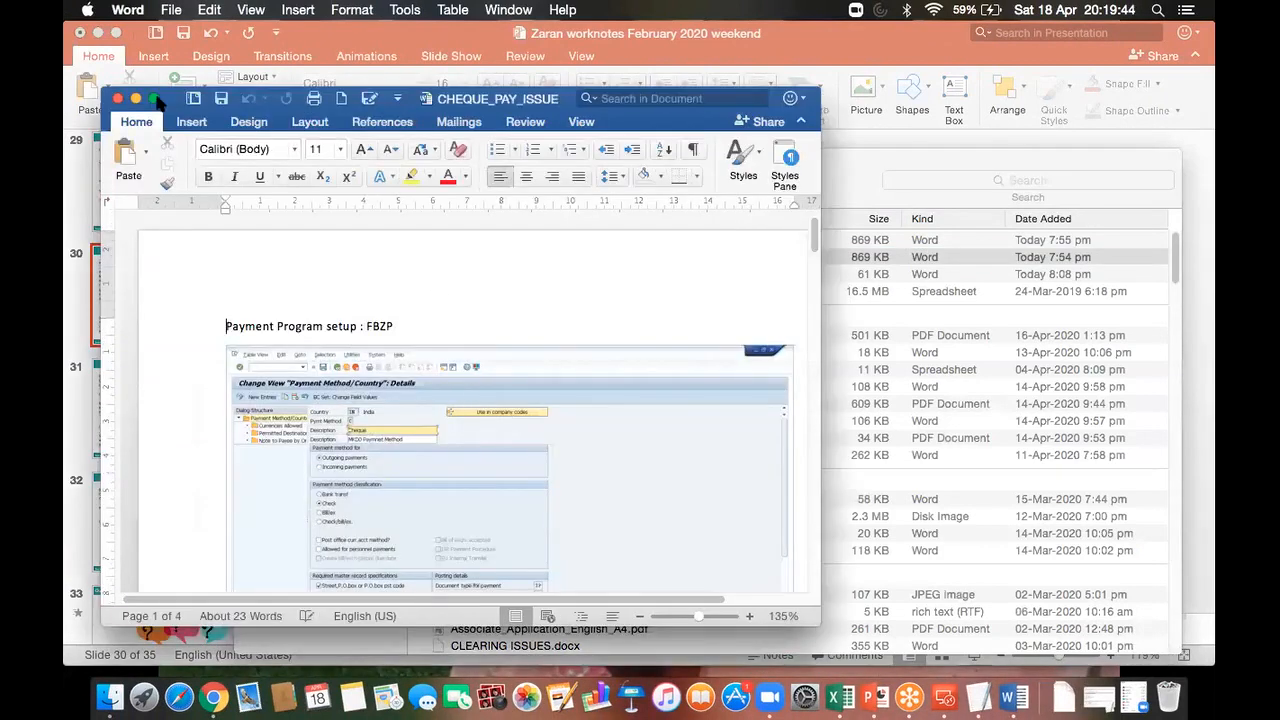
Step: Show page 7 of CHEQUE_PAY_ISSUE full-screen at 180% to read the 'No valid payment method found' note
left_click(155, 100)
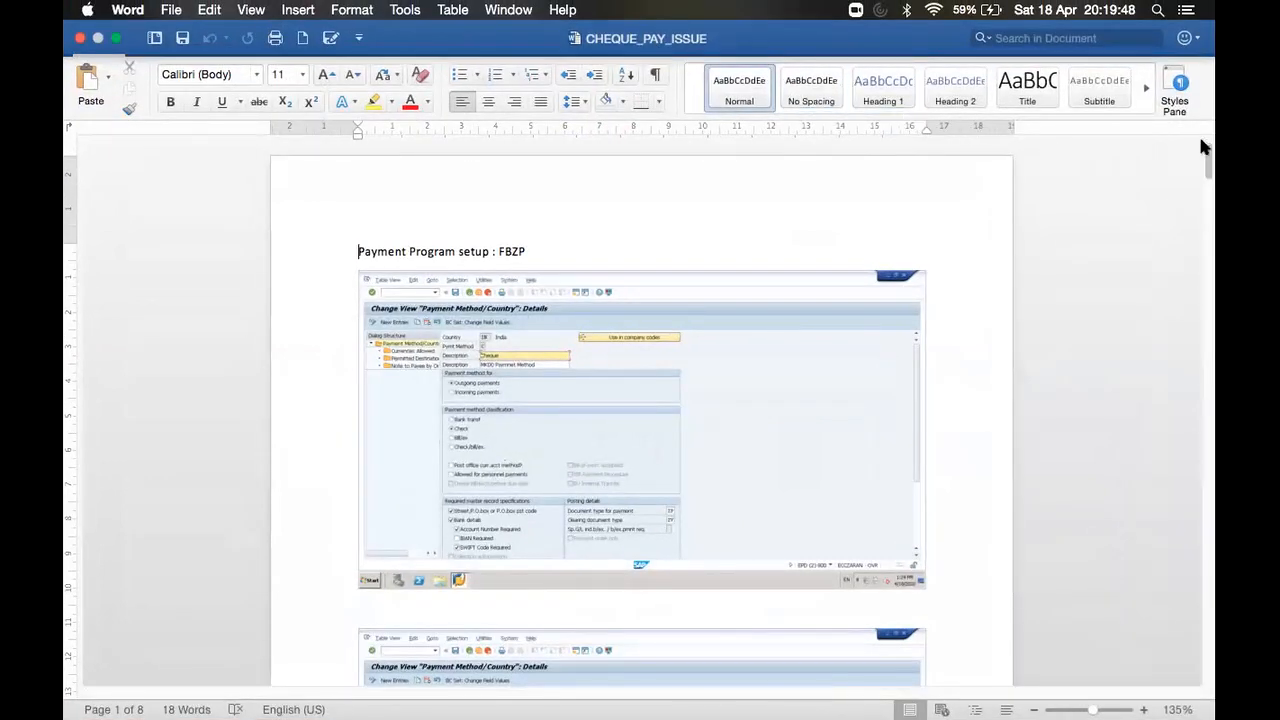
left_click_drag(1206, 150, 1200, 627)
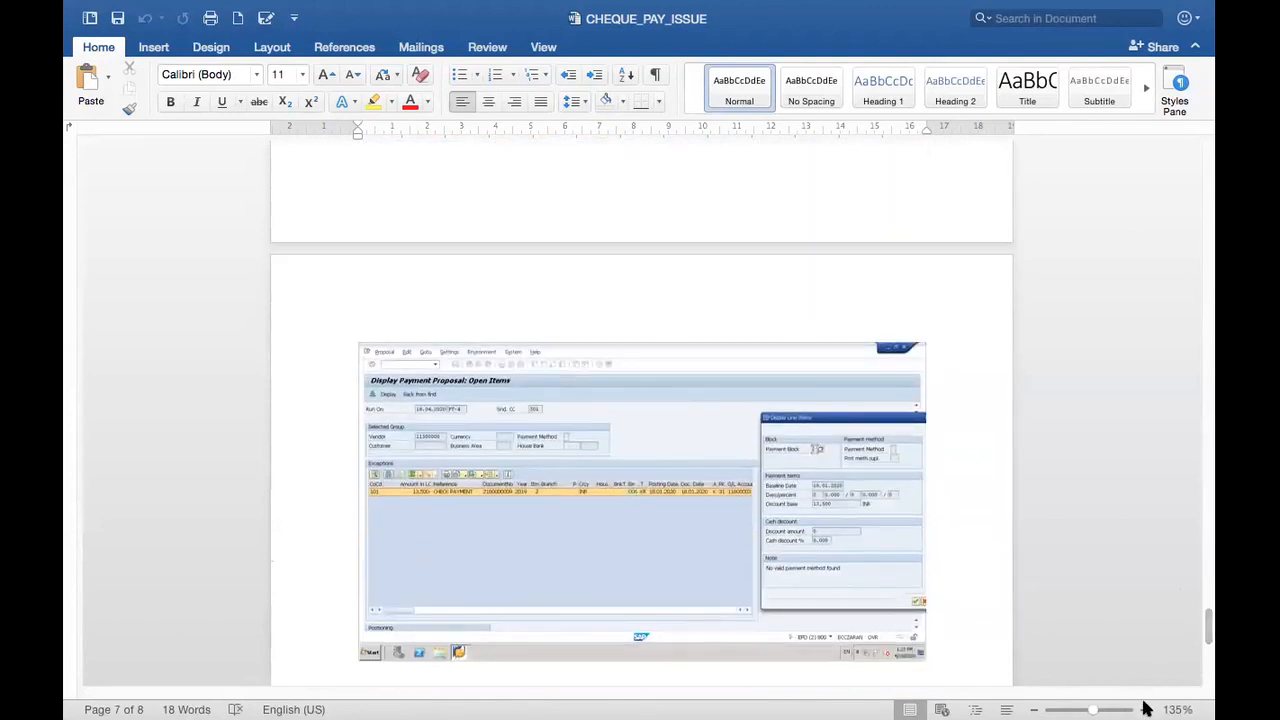
left_click(1145, 707)
left_click(1145, 707)
left_click(1145, 707)
left_click(1145, 707)
left_click(1145, 707)
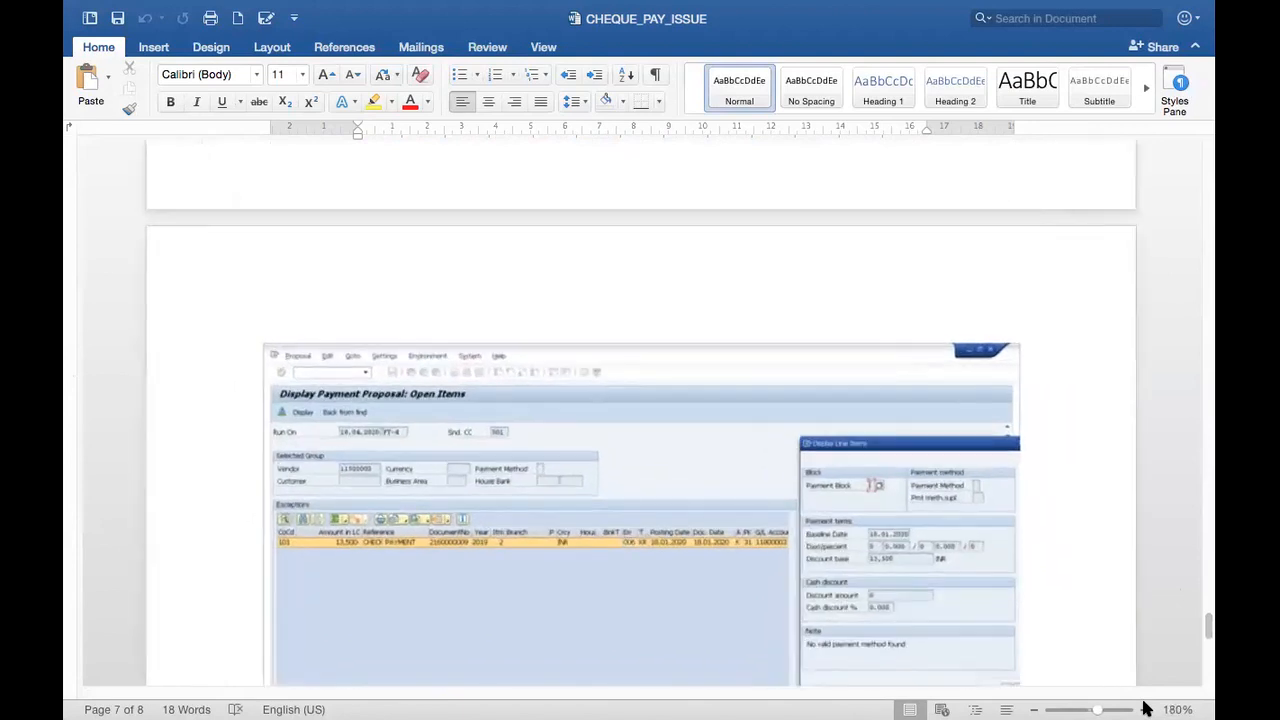
scroll(1206, 634, "down", 5)
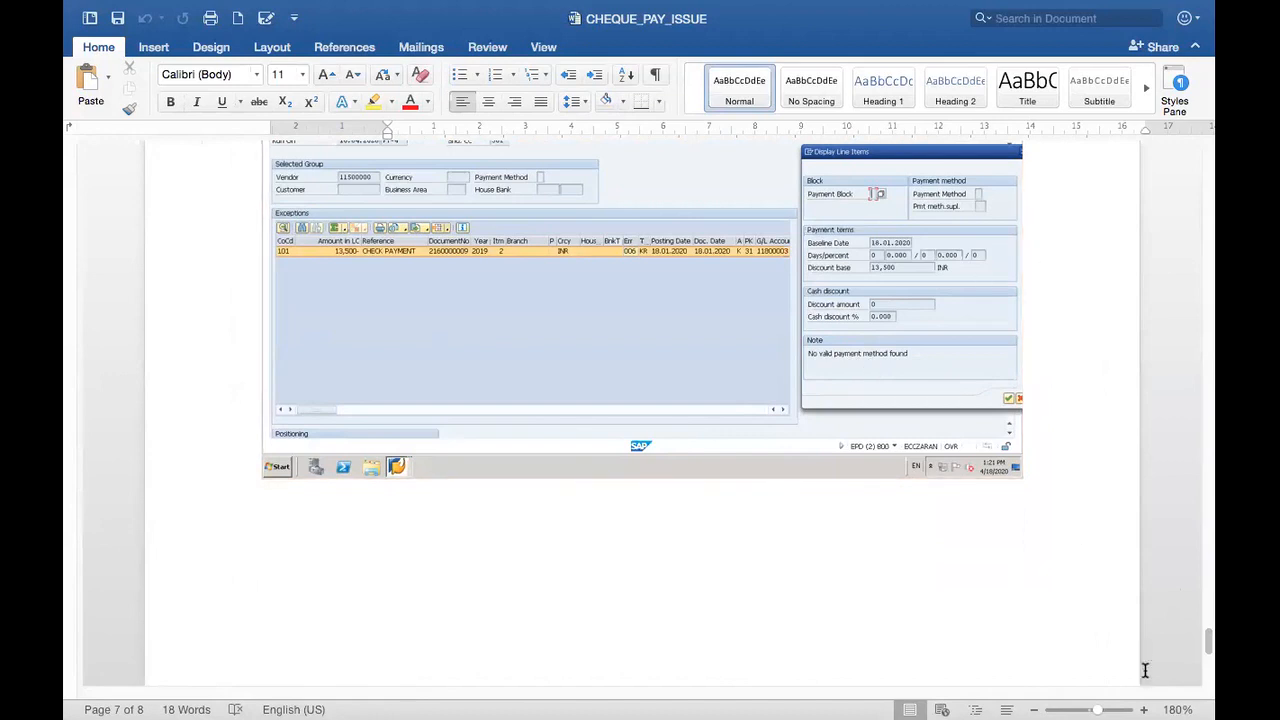
mouse_move(944, 706)
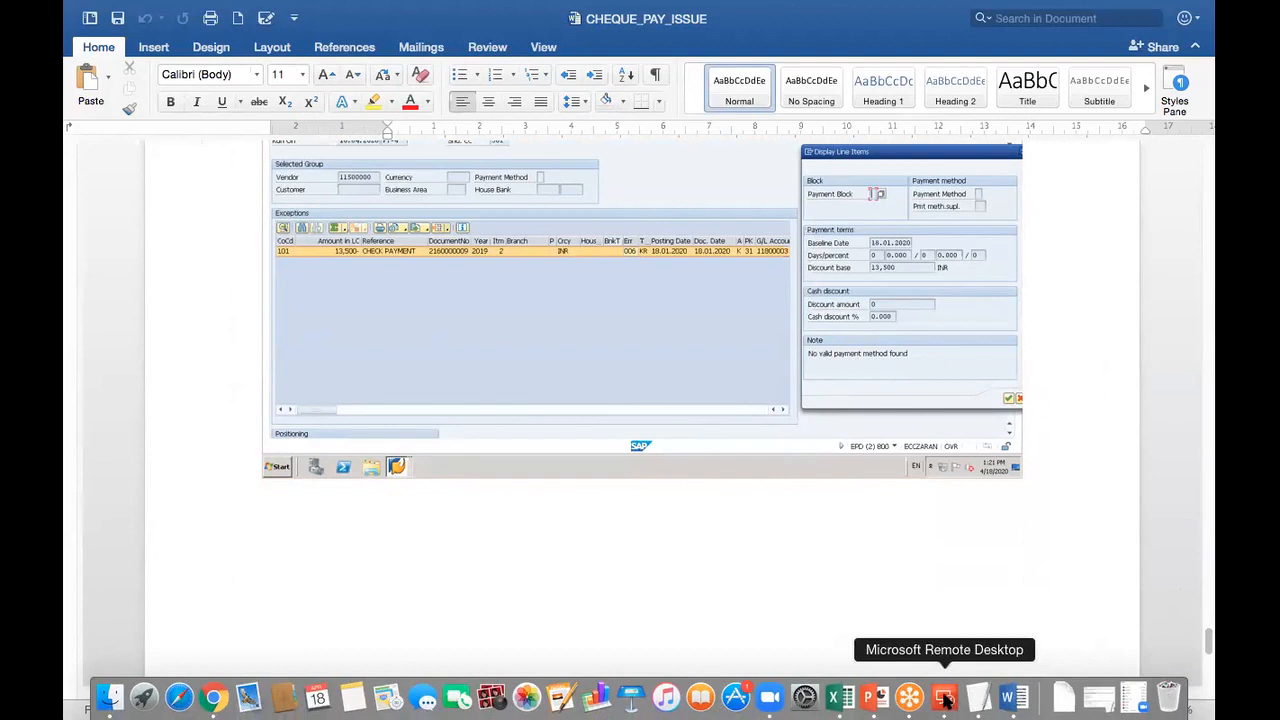
Step: Return to the SAP session and run /nF110 to reach the Automatic Payment Transactions status screen
left_click(943, 700)
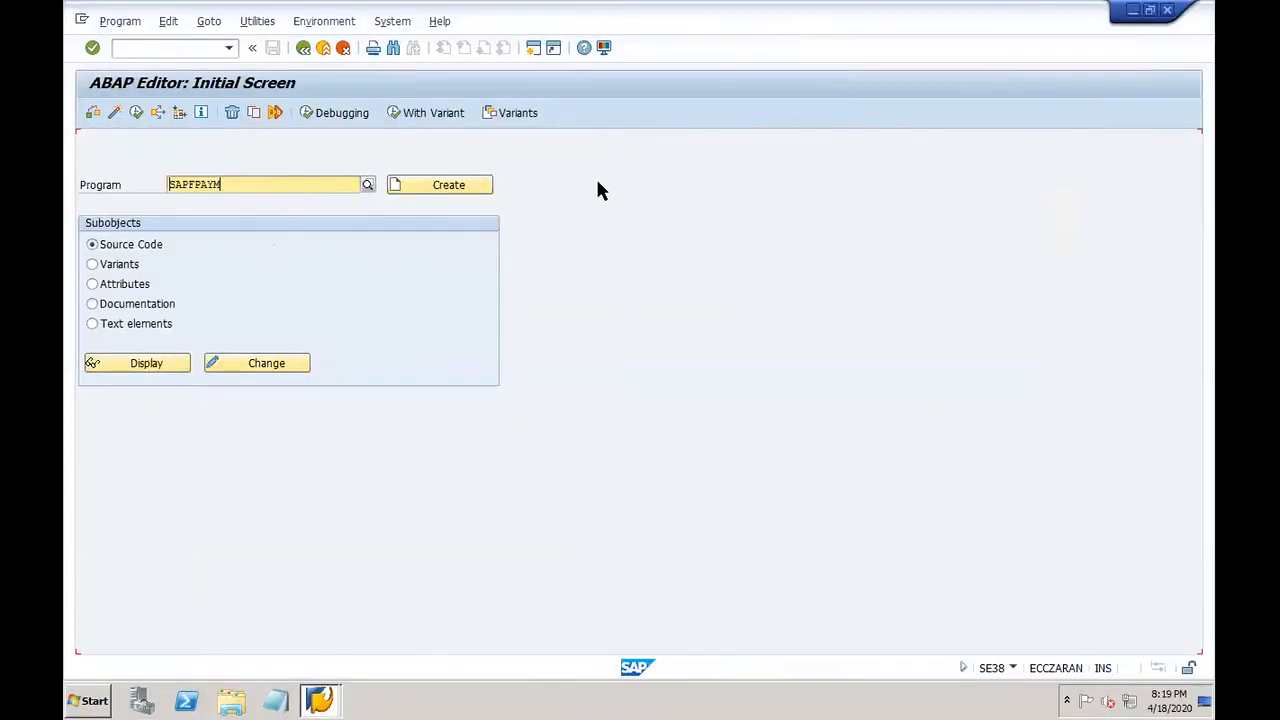
left_click(143, 49)
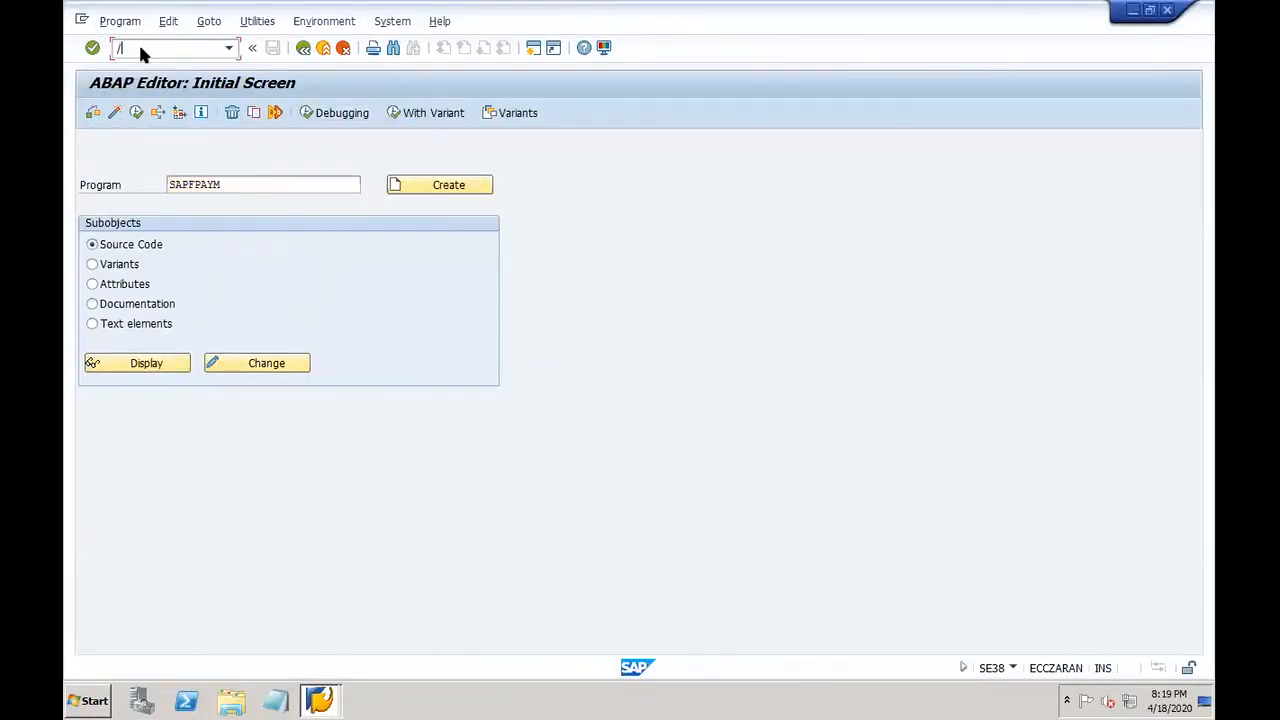
type("/nf110")
key("Return")
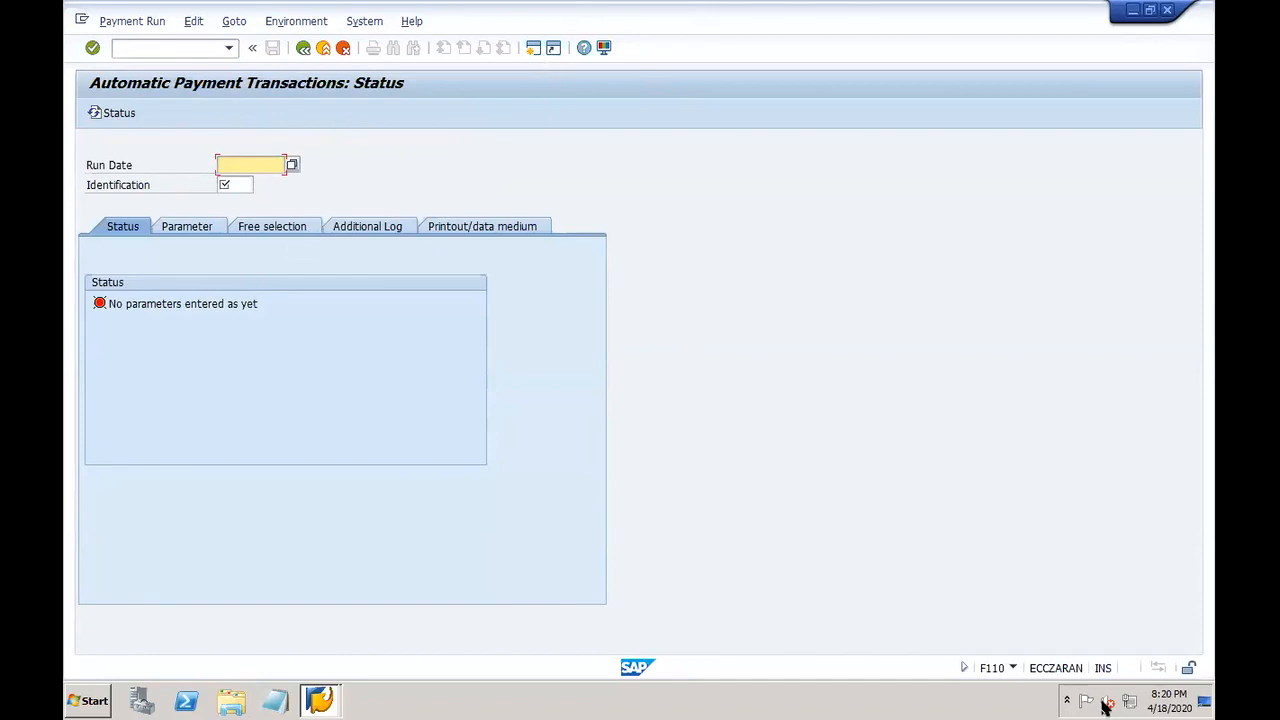
mouse_move(1063, 700)
left_click(871, 698)
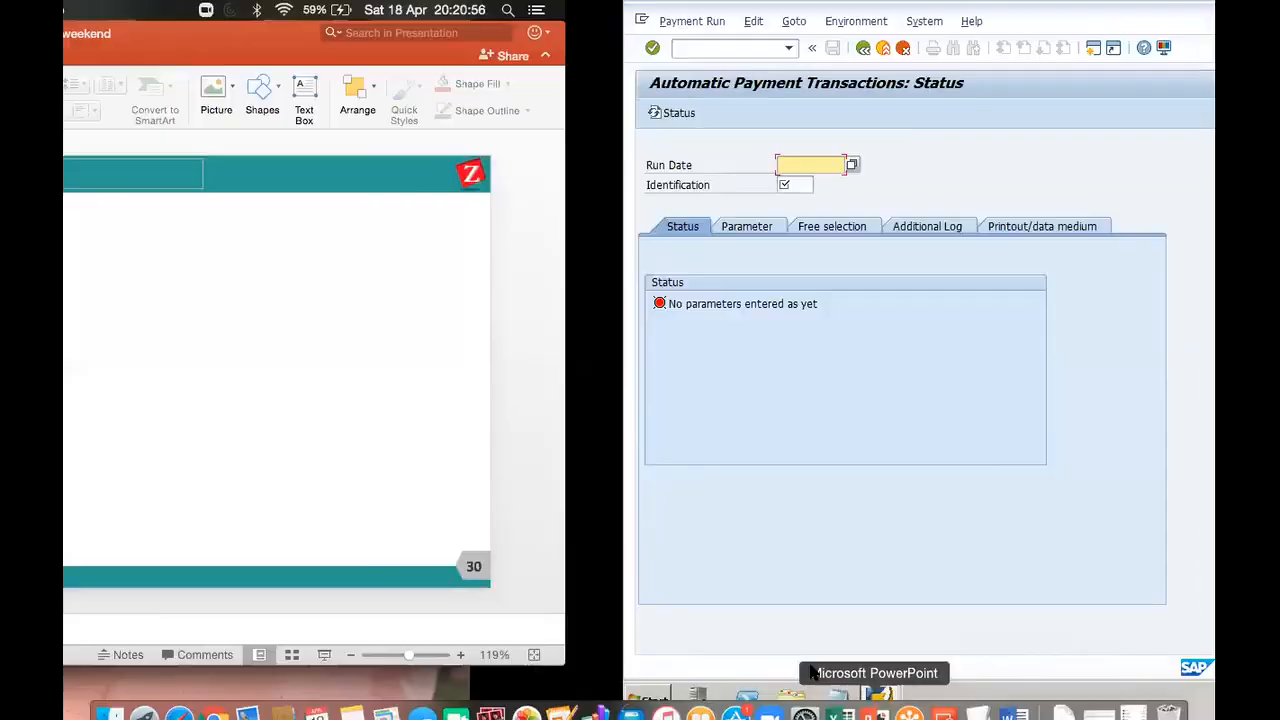
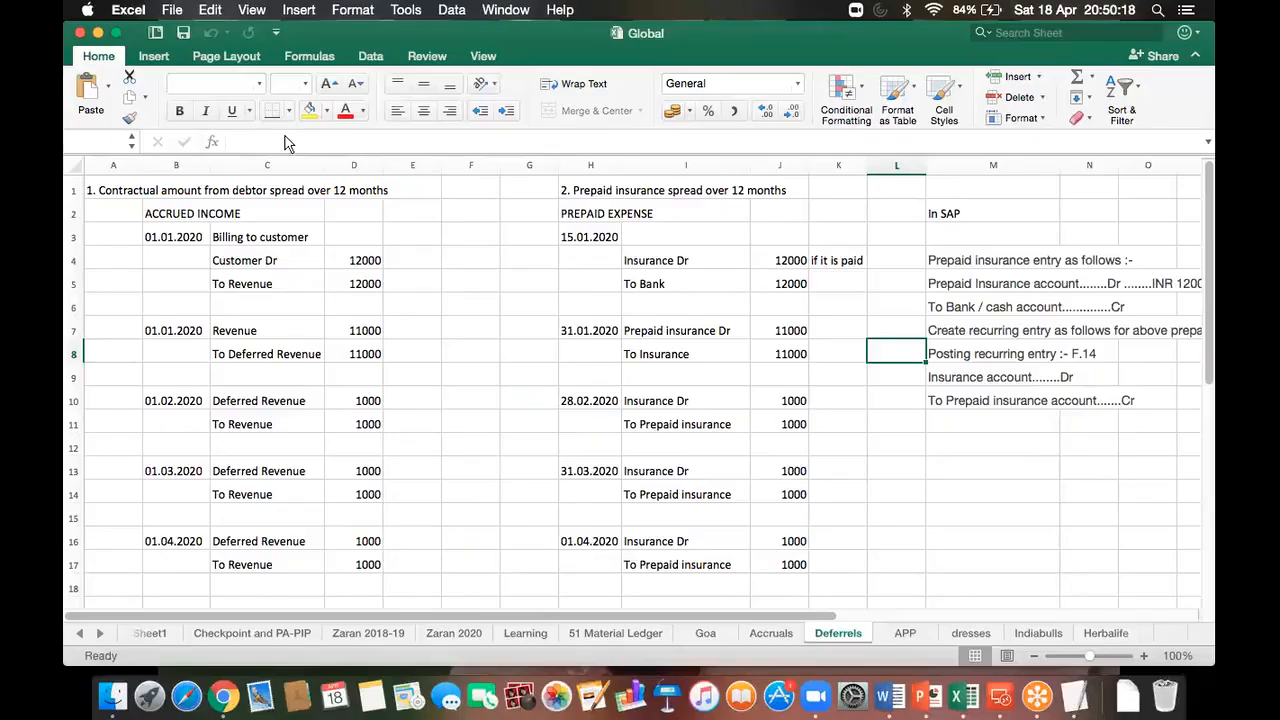
Step: Switch back to the full-screen SAP remote session with the G/L account posting header
key("super+Tab")
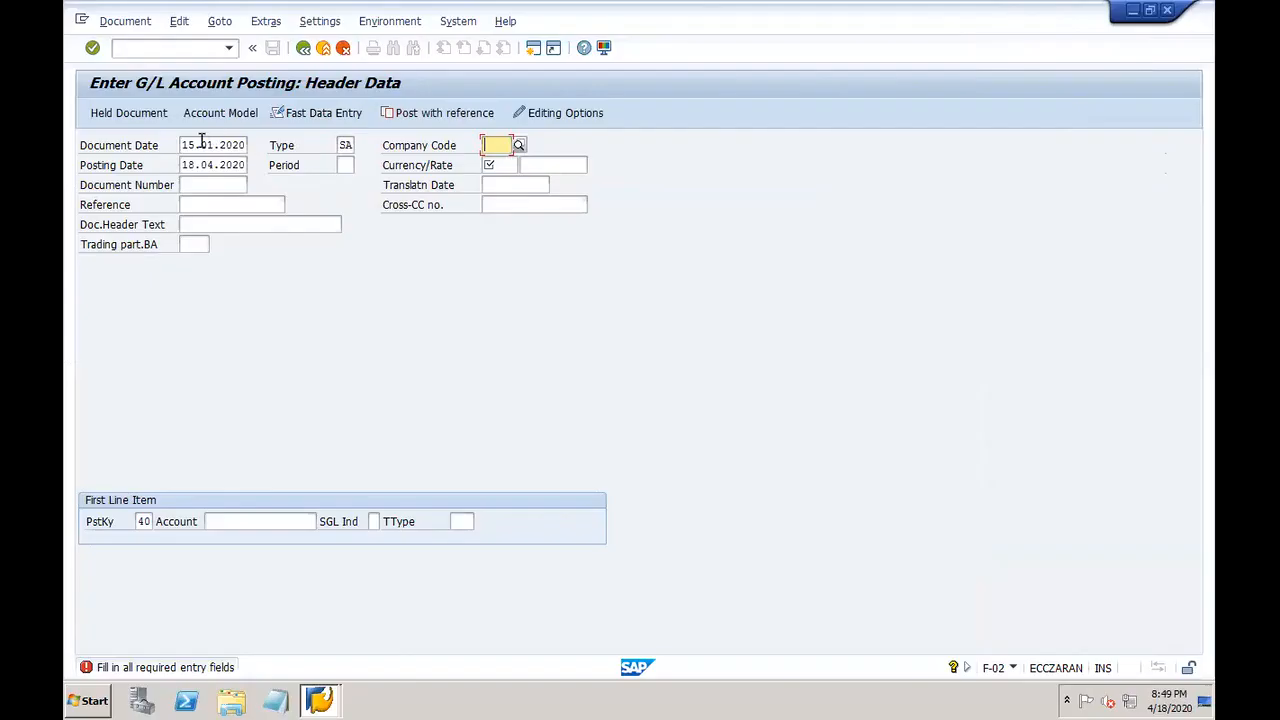
Step: Enter company code DOR1, posting date 15.01.2020 and currency USD, then enter /OFS as a transaction code
left_click(202, 143)
key("Tab")
key("Tab")
type("DI")
type("OR1")
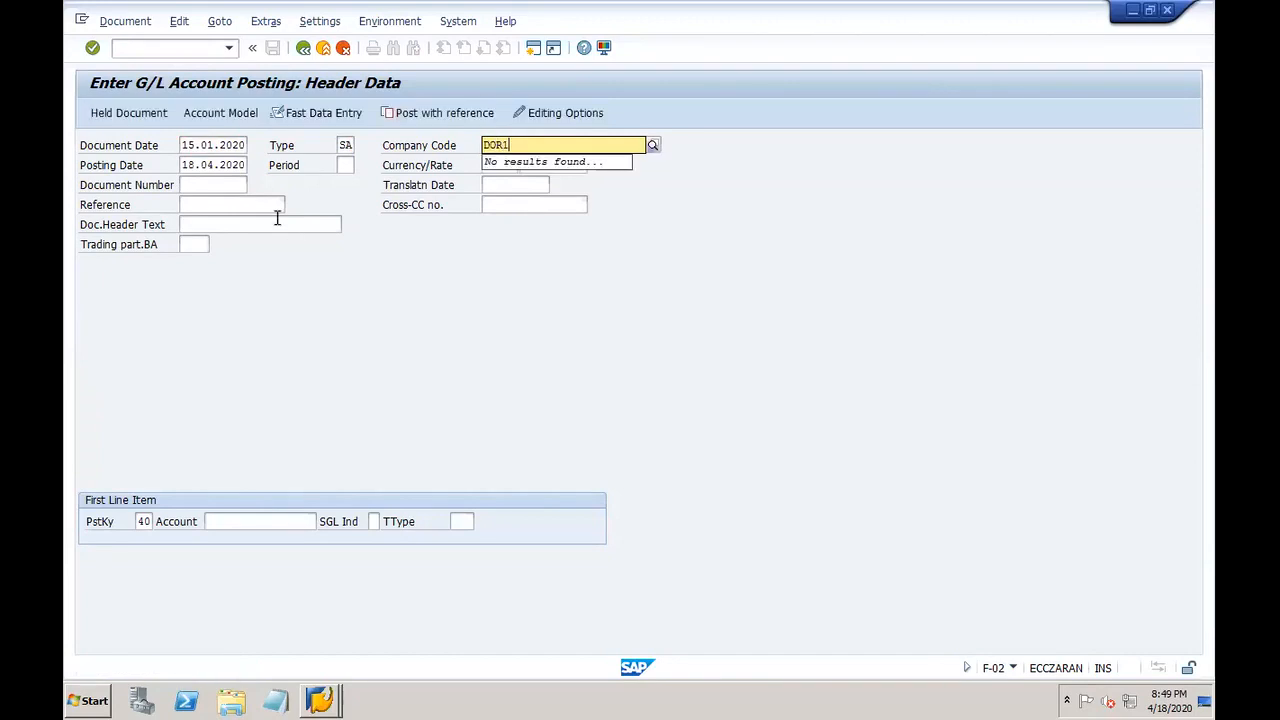
key("Tab")
type("15")
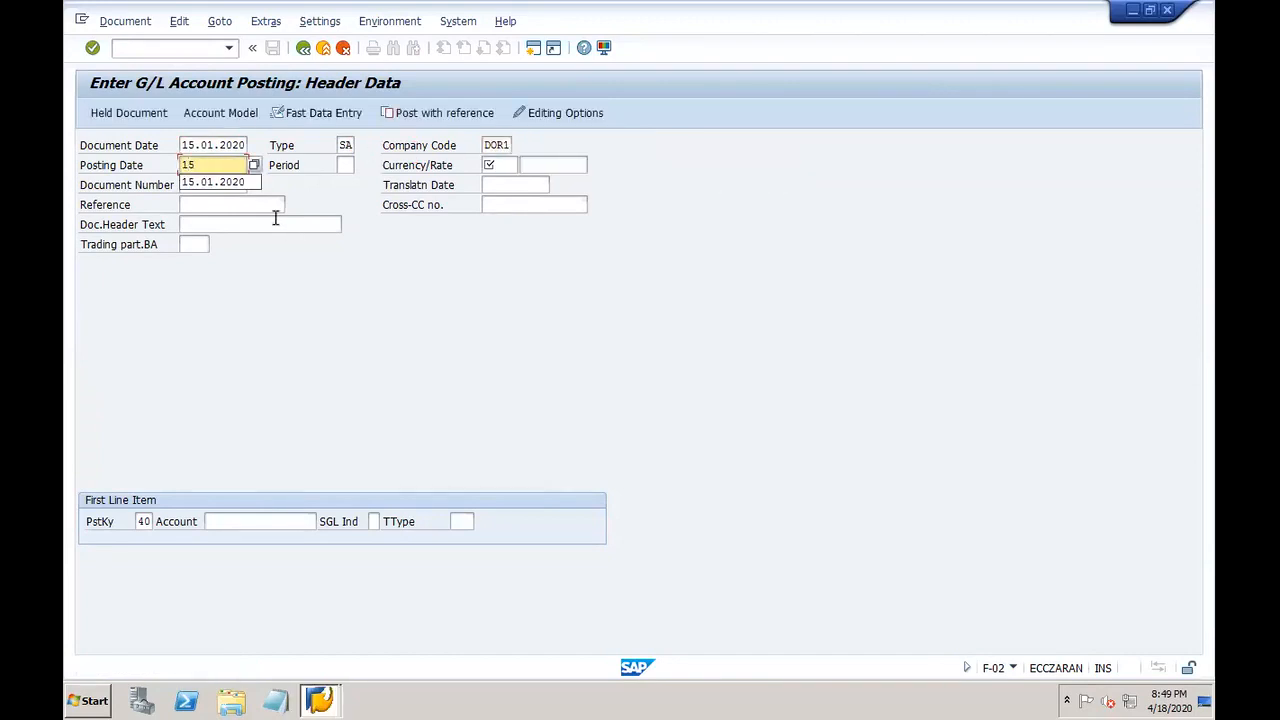
type(".01.2020")
key("Tab")
key("Tab")
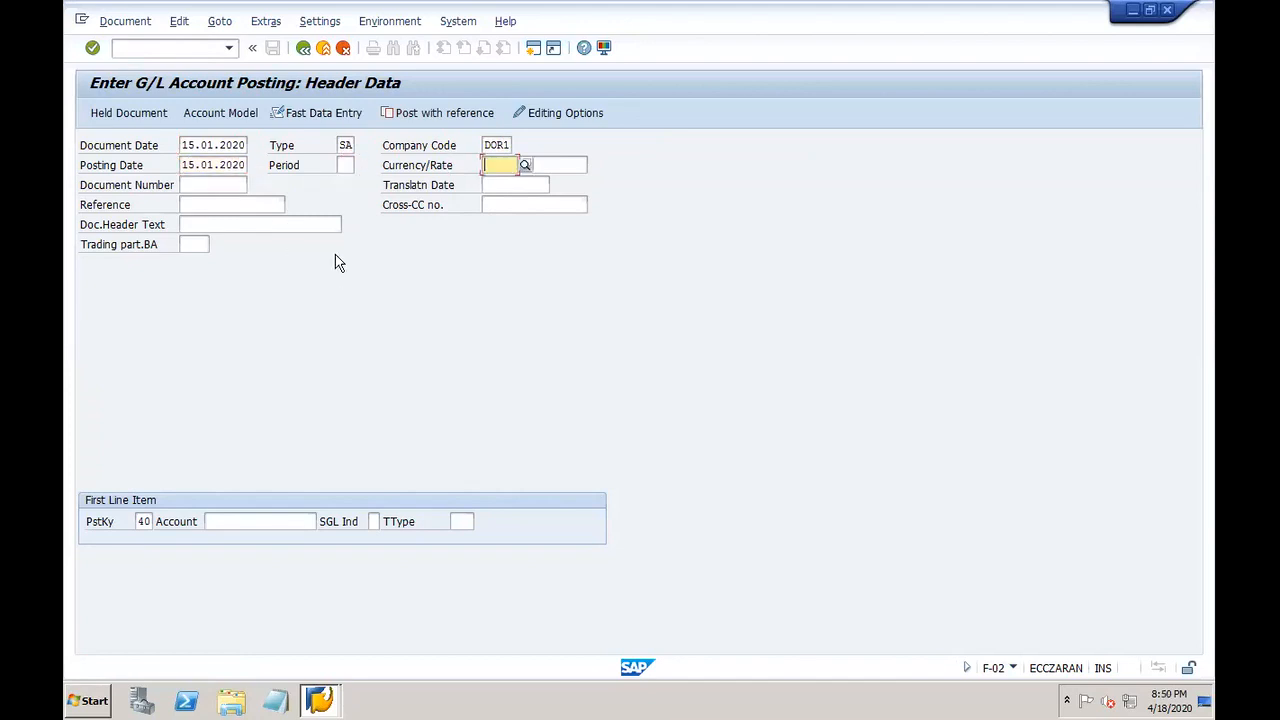
type("USD")
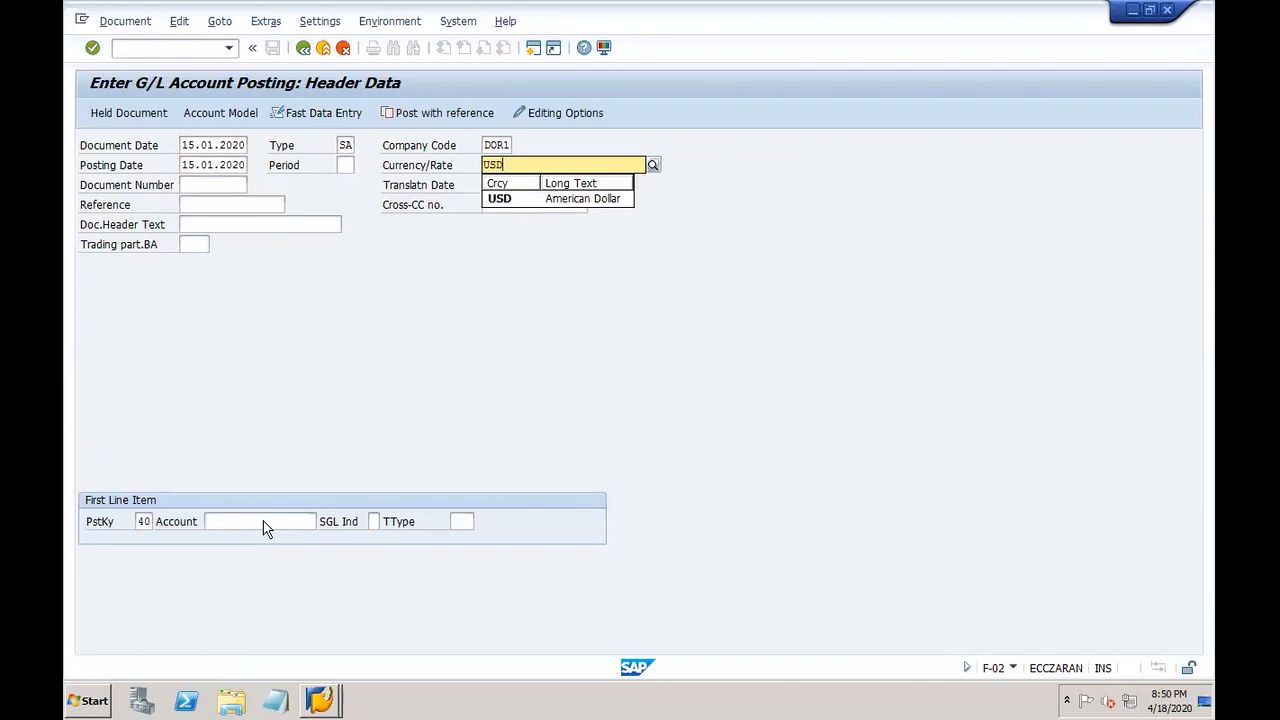
left_click(264, 521)
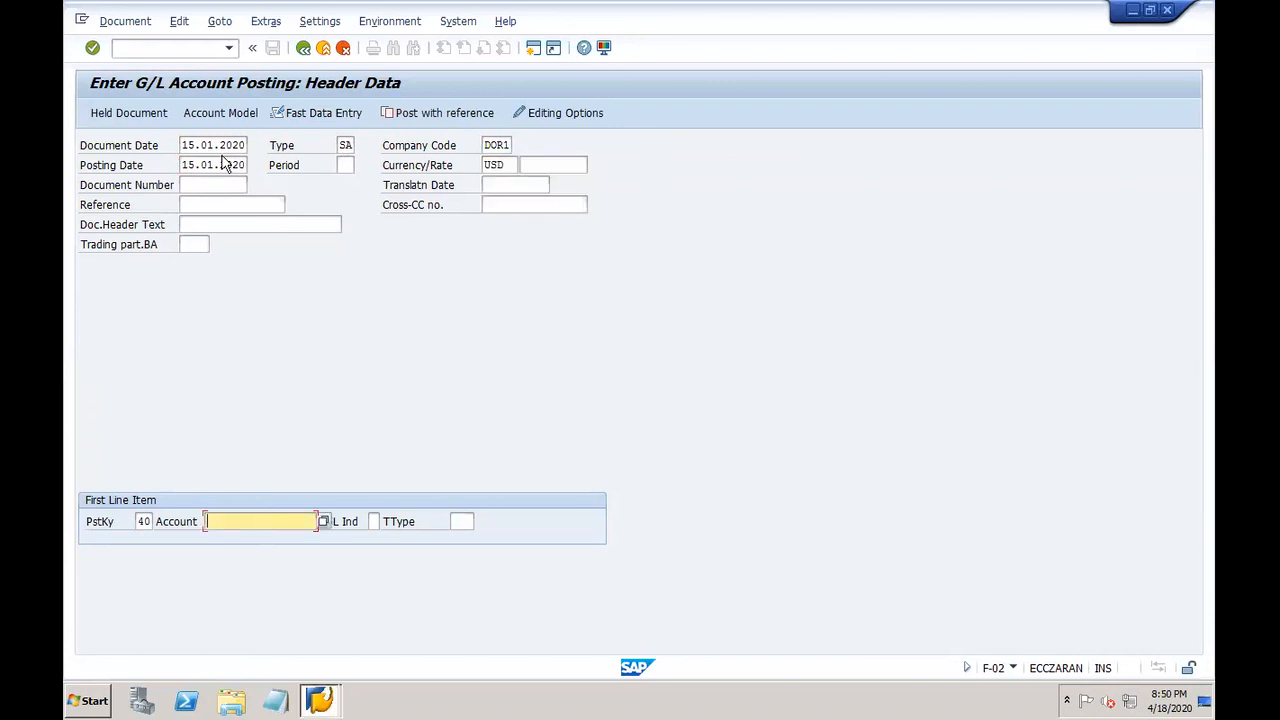
left_click(171, 44)
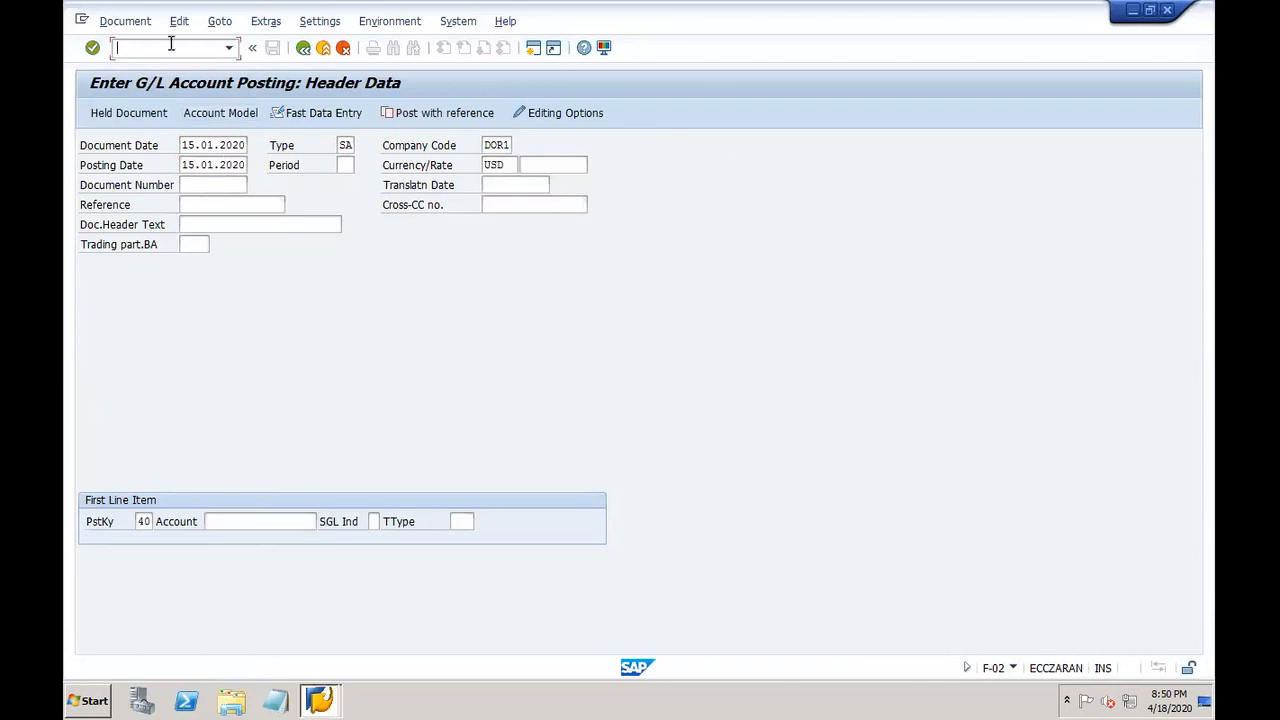
type("/OFS")
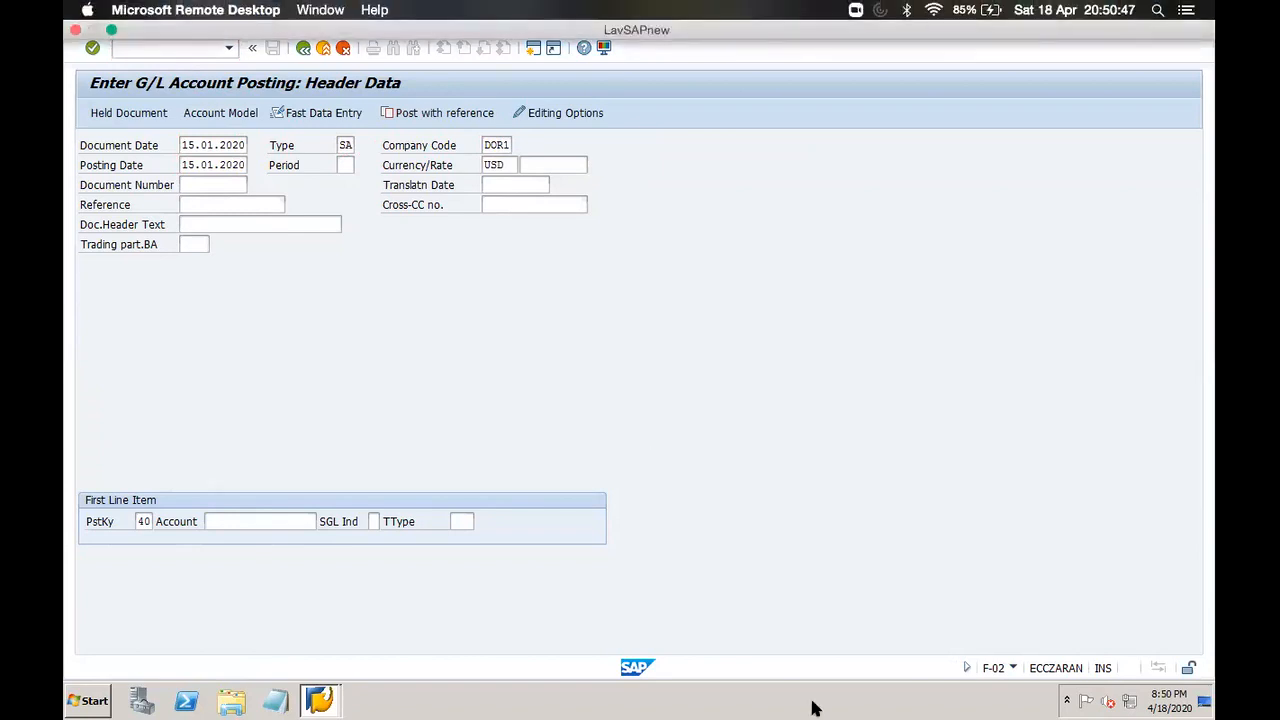
Step: Review the prepaid insurance notes in cells M5 and M9 of Excel's Deferrels sheet
mouse_move(815, 708)
left_click(953, 705)
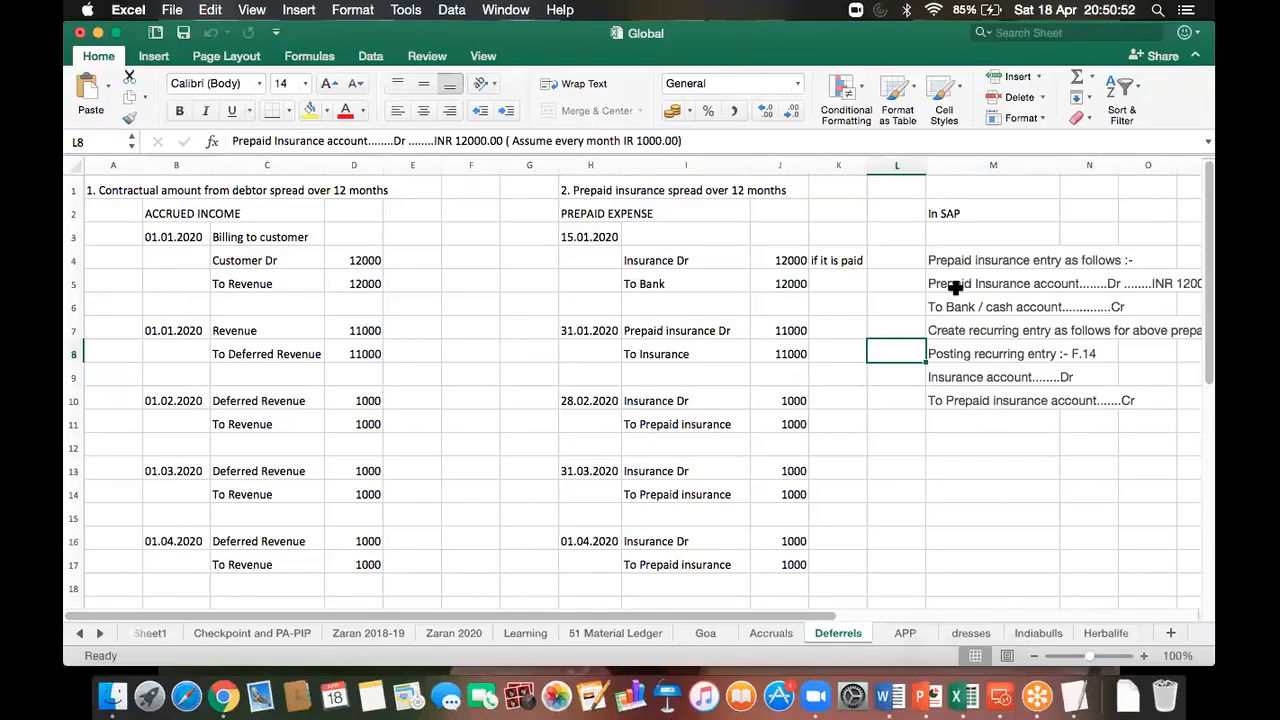
left_click(955, 287)
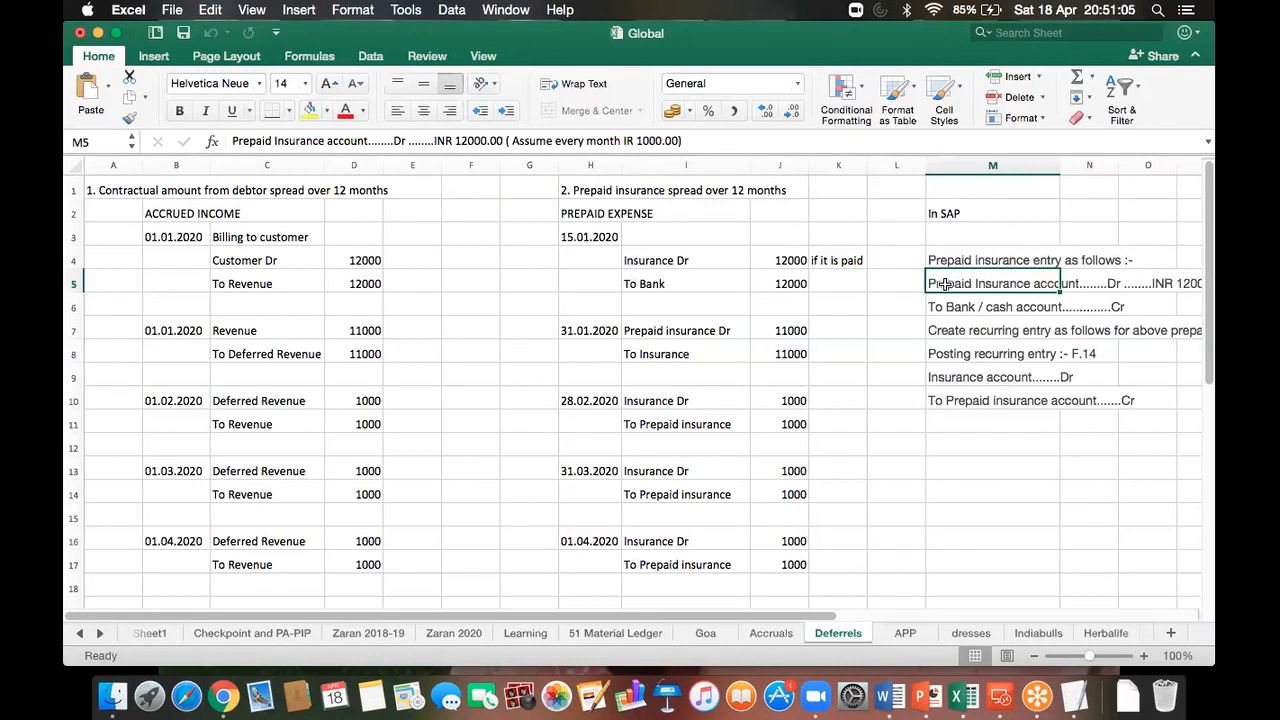
left_click(952, 377)
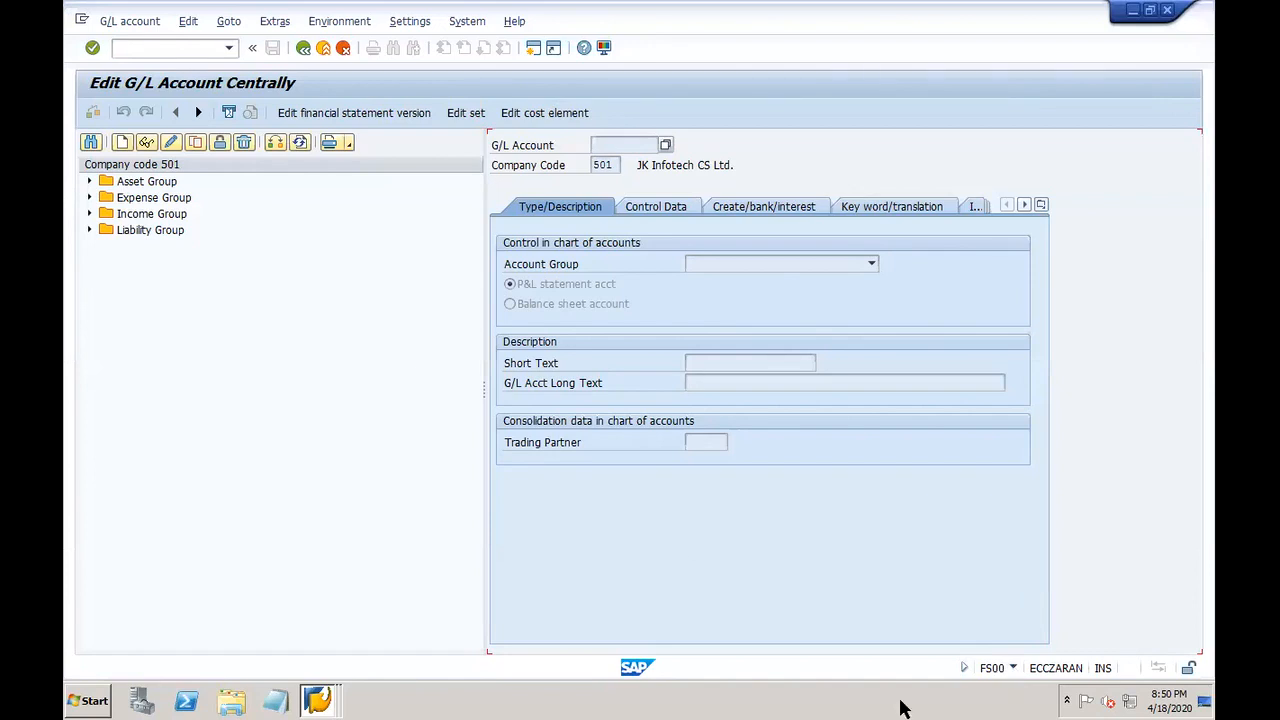
Step: Close the Edit G/L Account Centrally window to return to the F-02 posting header
left_click(1169, 26)
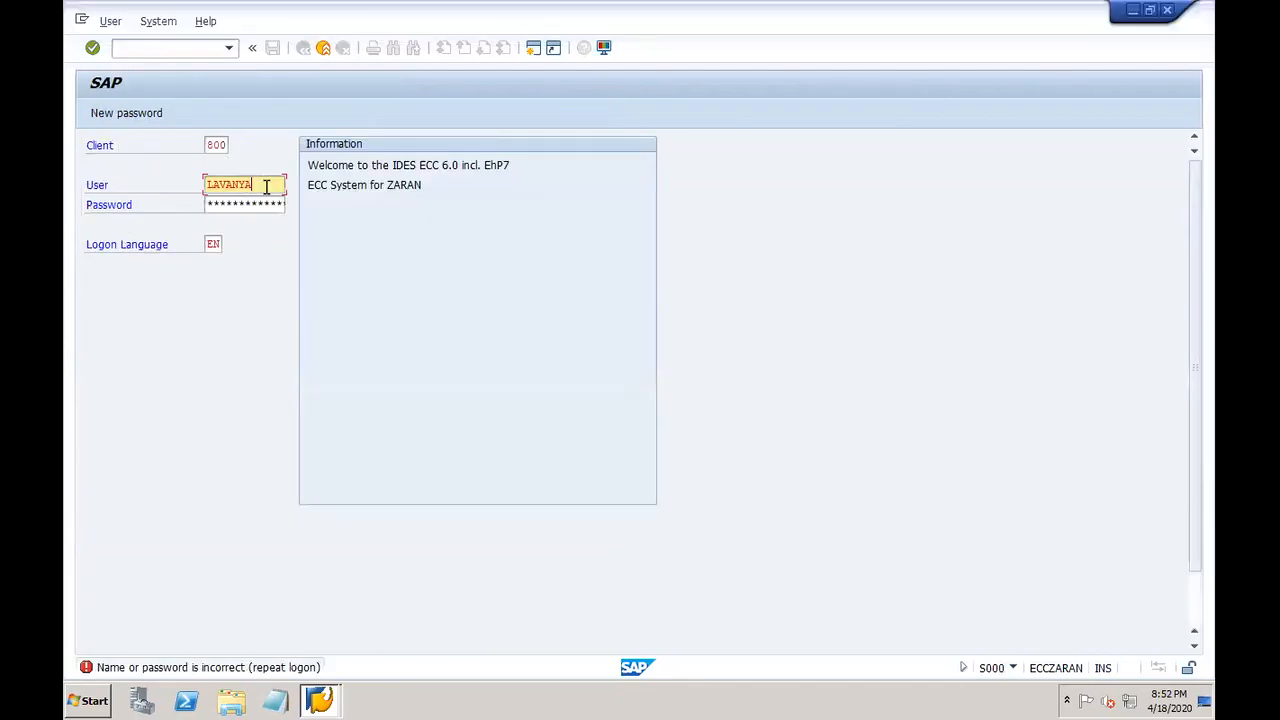
Step: Correct the user name, re-enter the password and retry, then close the failing logon window
type("AC")
key("BackSpace")
key("BackSpace")
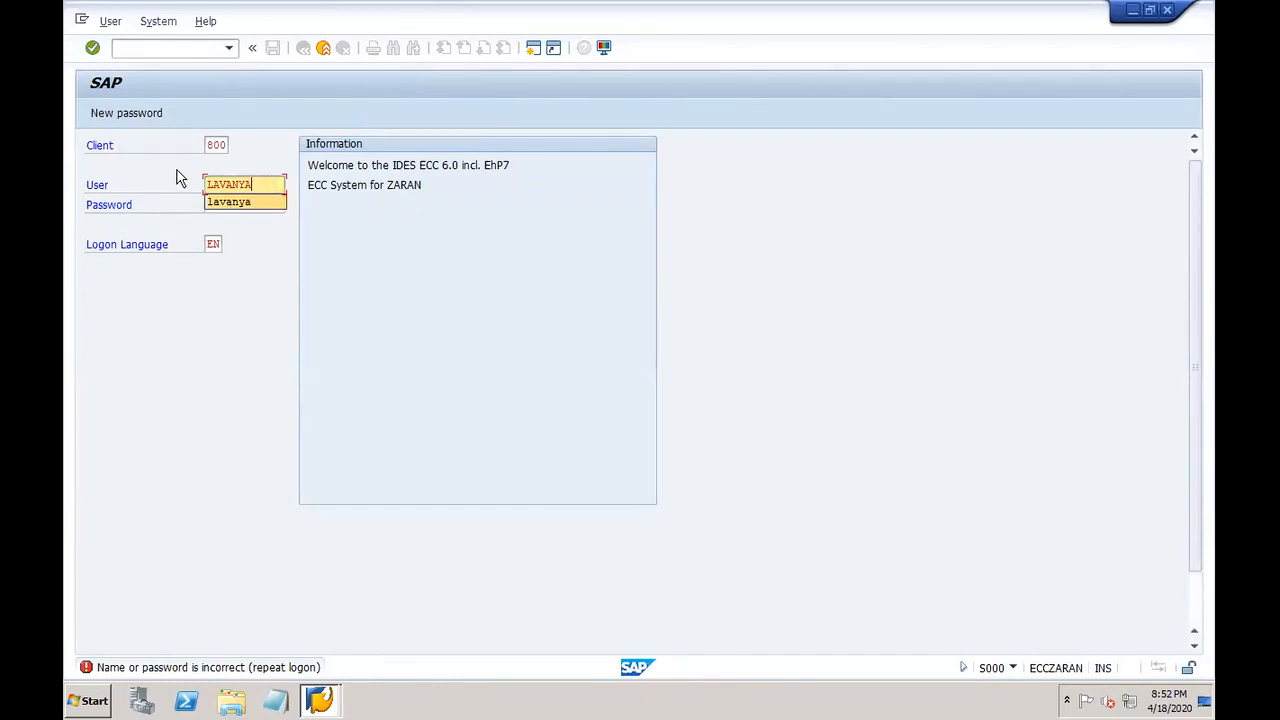
left_click(280, 205)
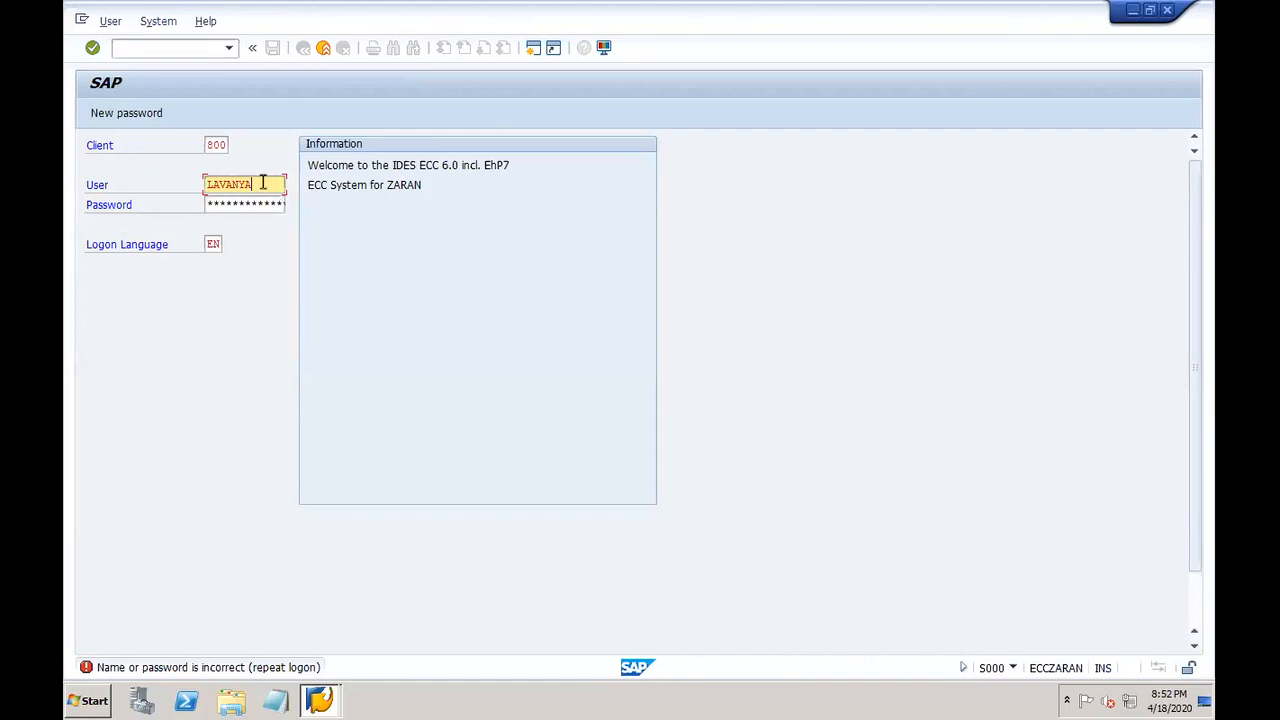
key("Tab")
type("*****")
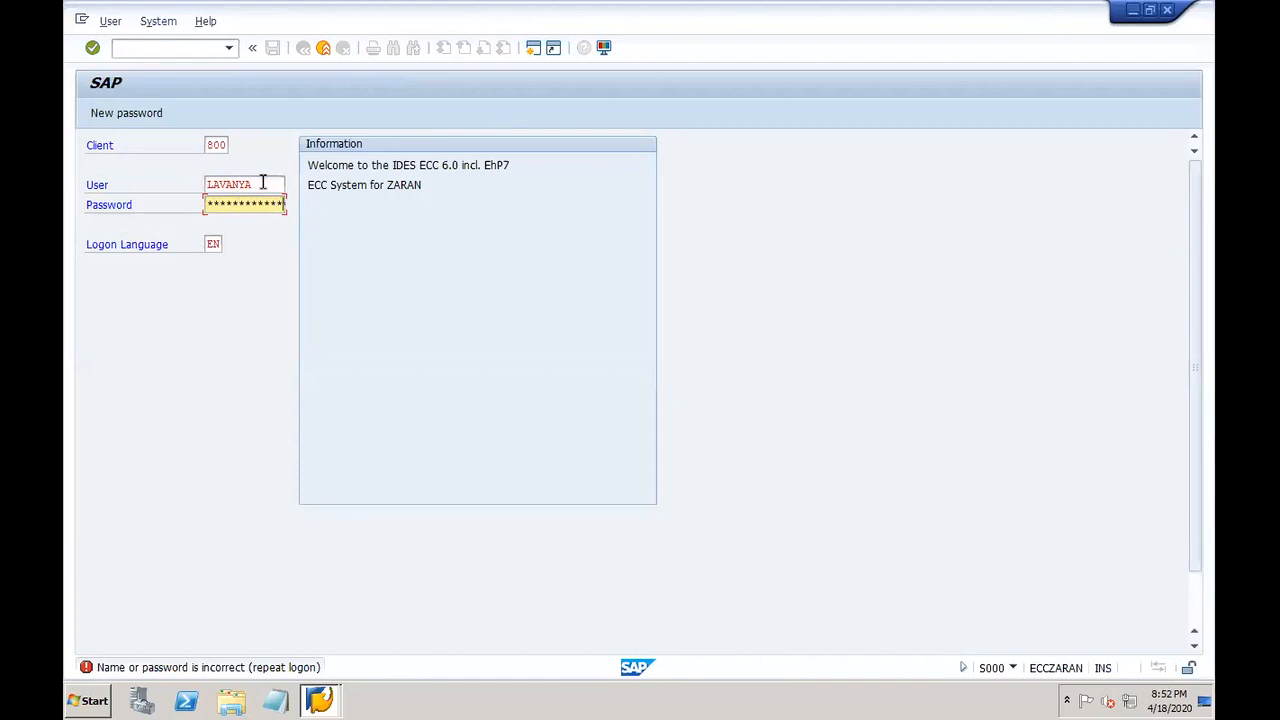
key("Return")
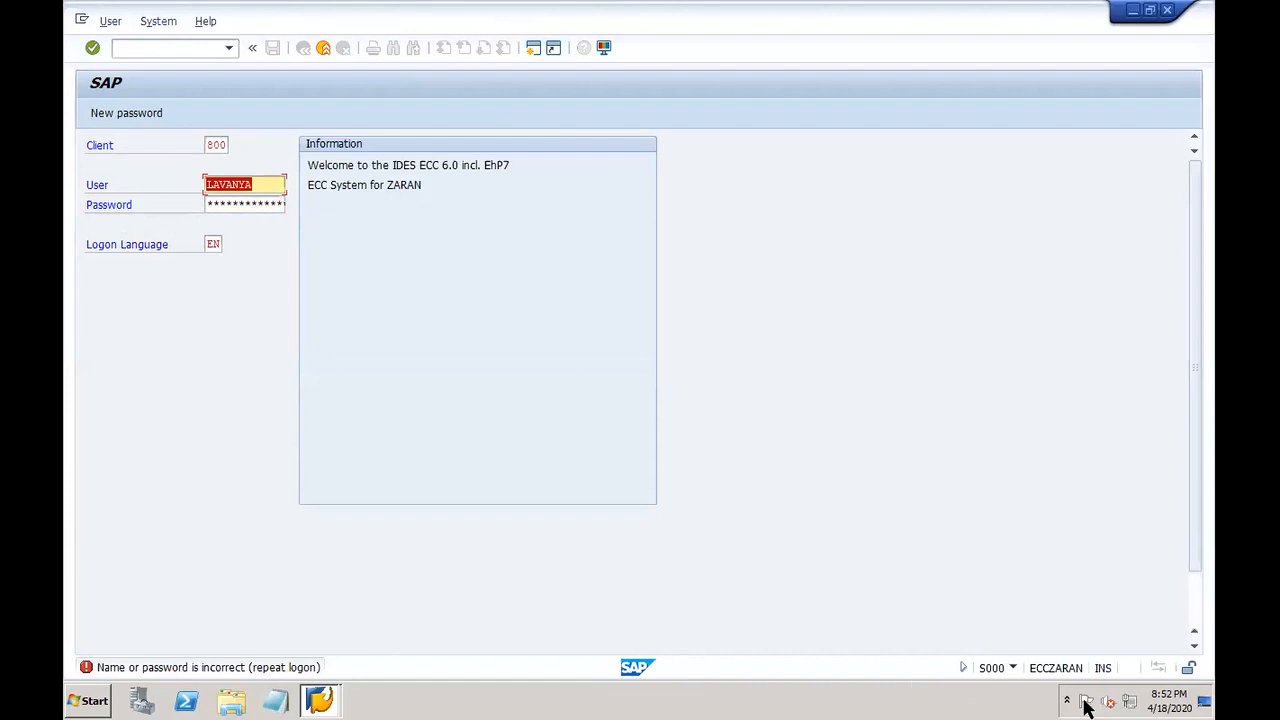
left_click(1014, 668)
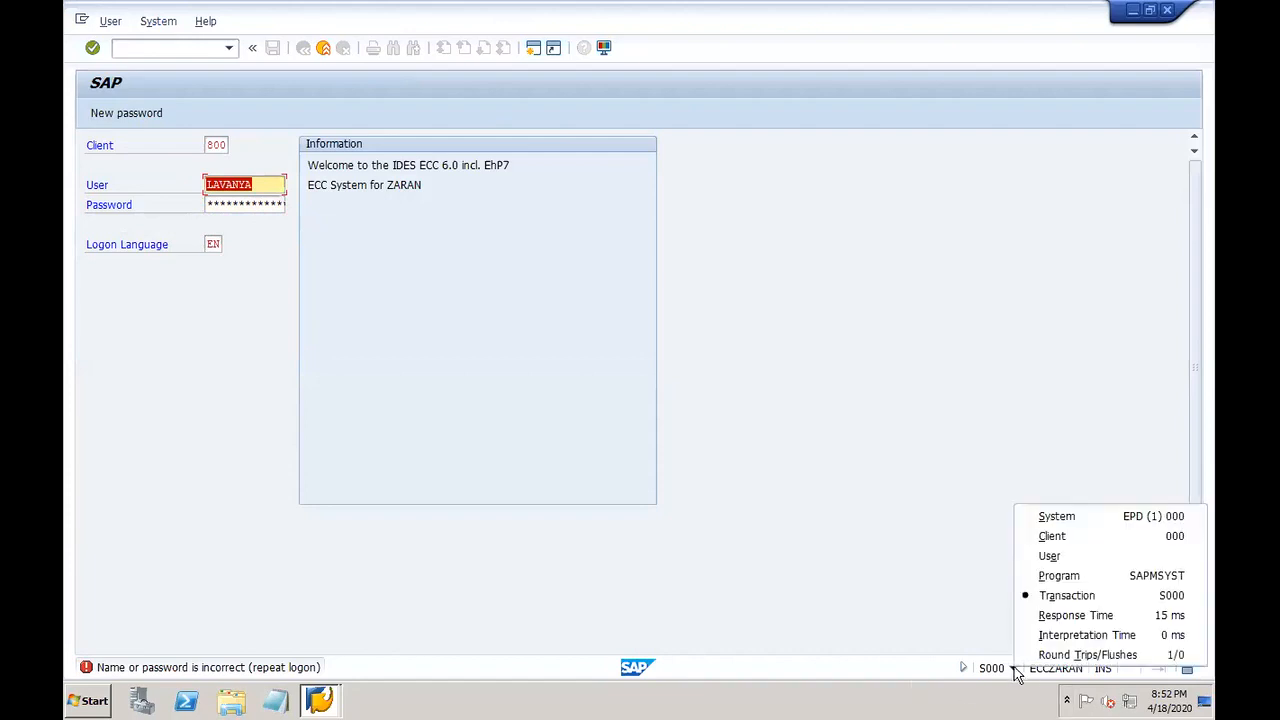
left_click(1166, 12)
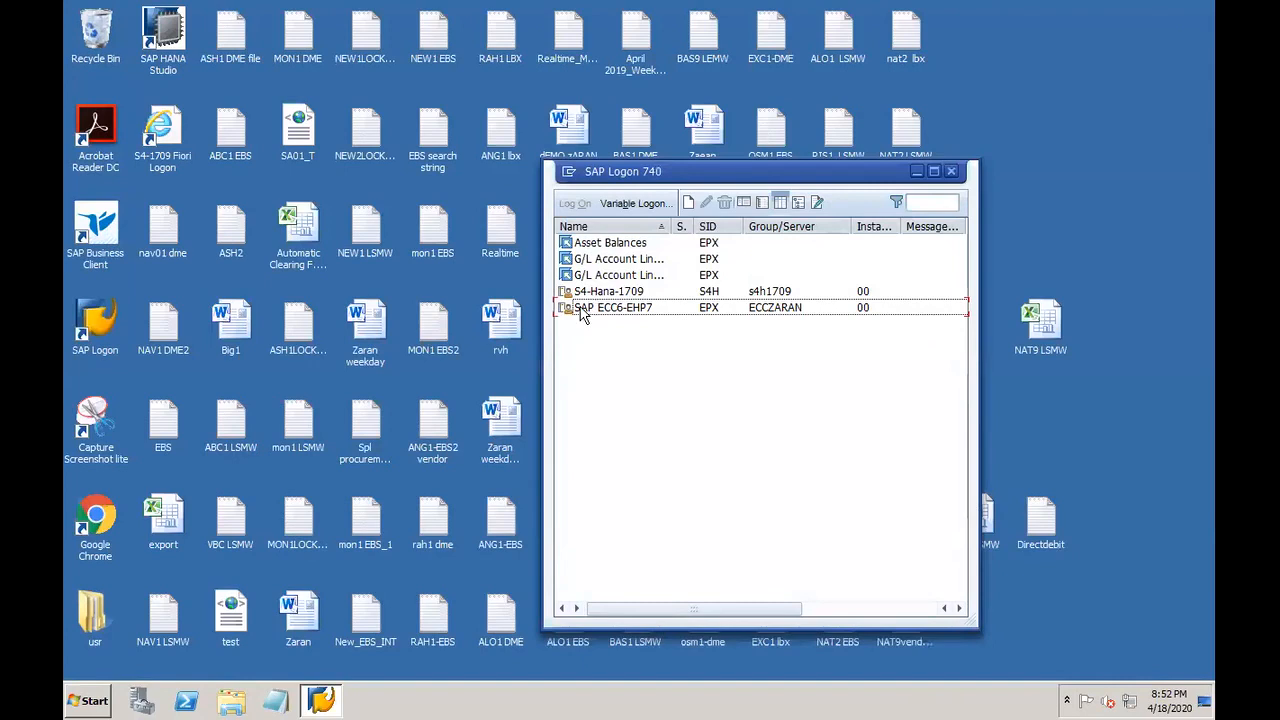
Step: Choose the SAP ECC6-EHP7 system in SAP Logon 740 to open its logon screen
key("Up")
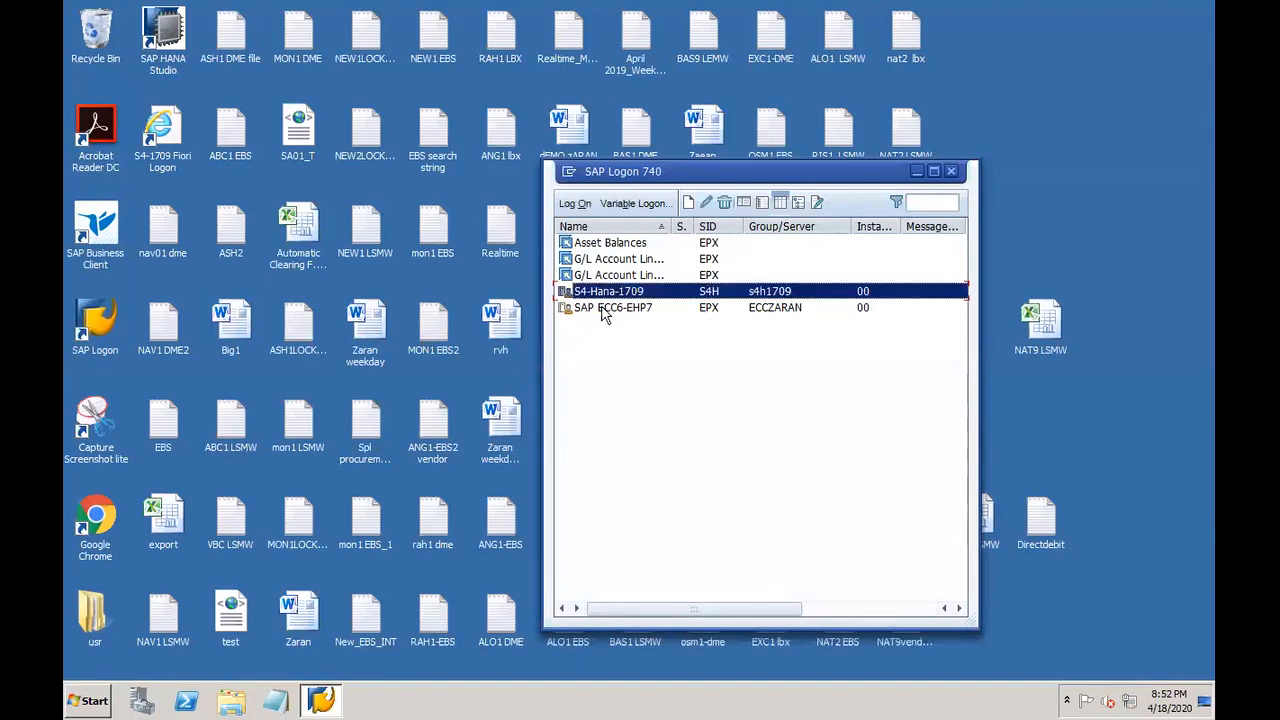
left_click(604, 309)
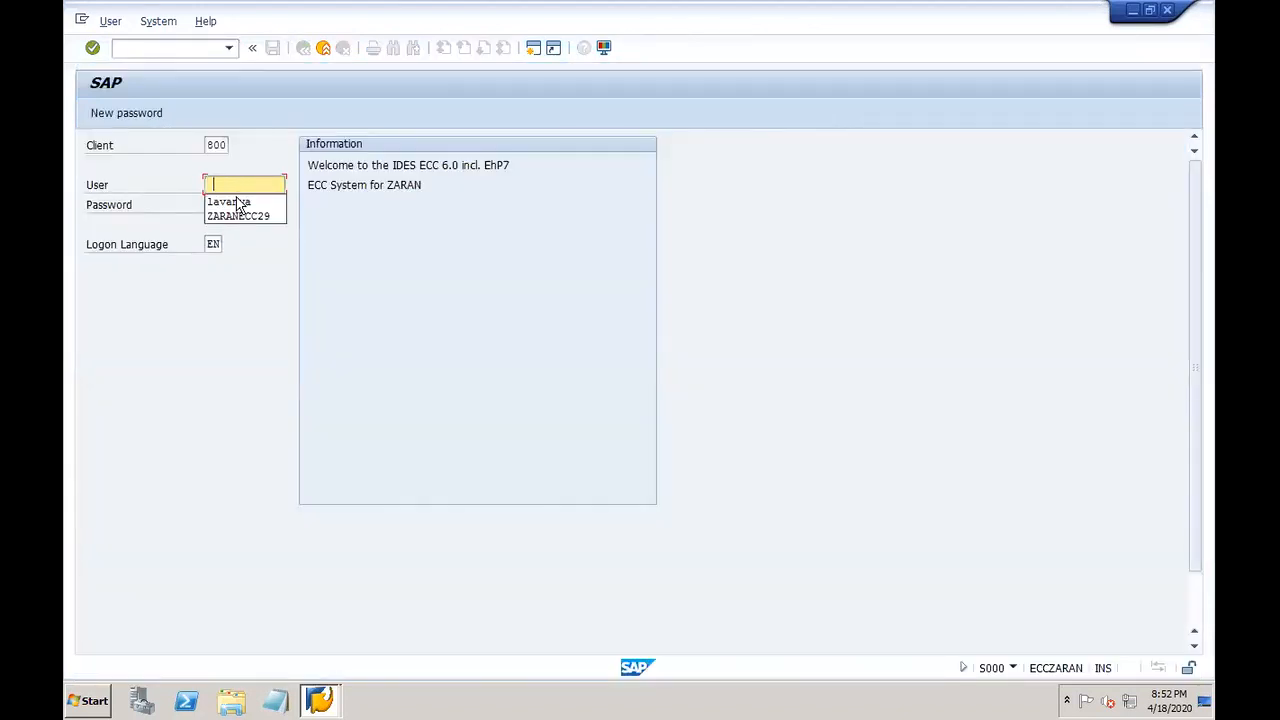
Step: Fill in the saved user name and a password for client 800 with Caps Lock off, and submit
left_click(237, 203)
left_click(238, 201)
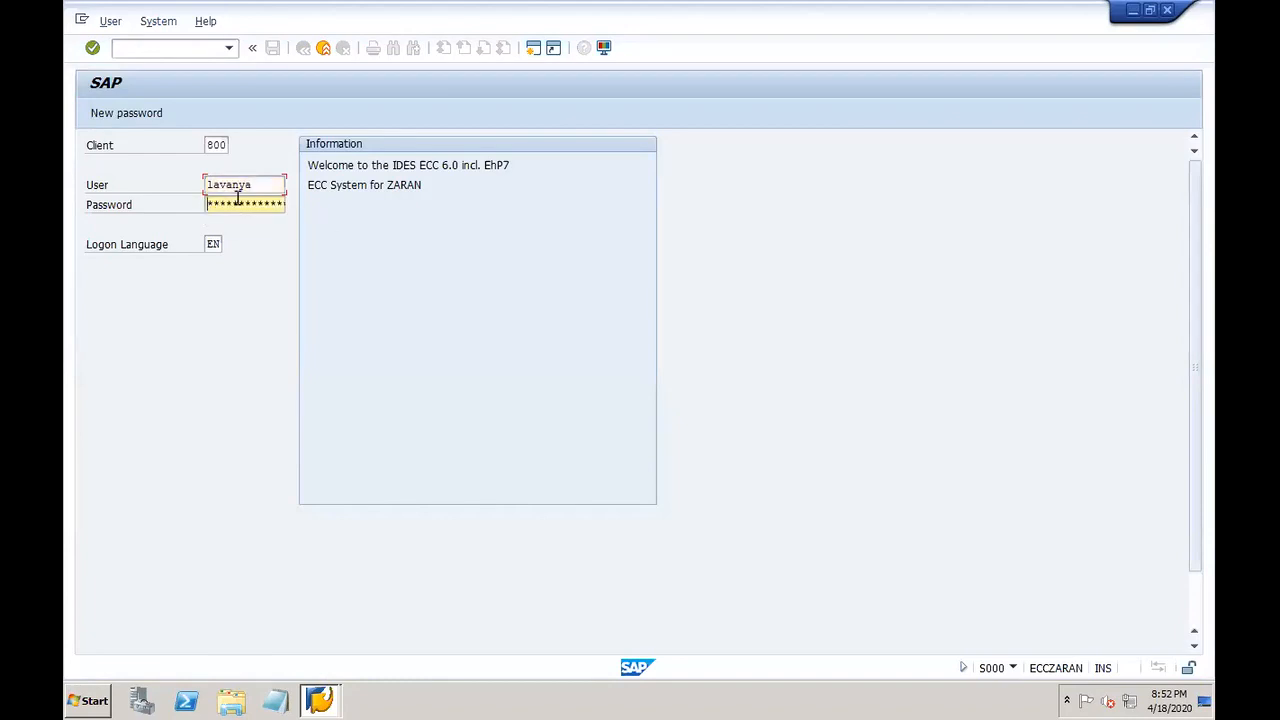
left_click(271, 185)
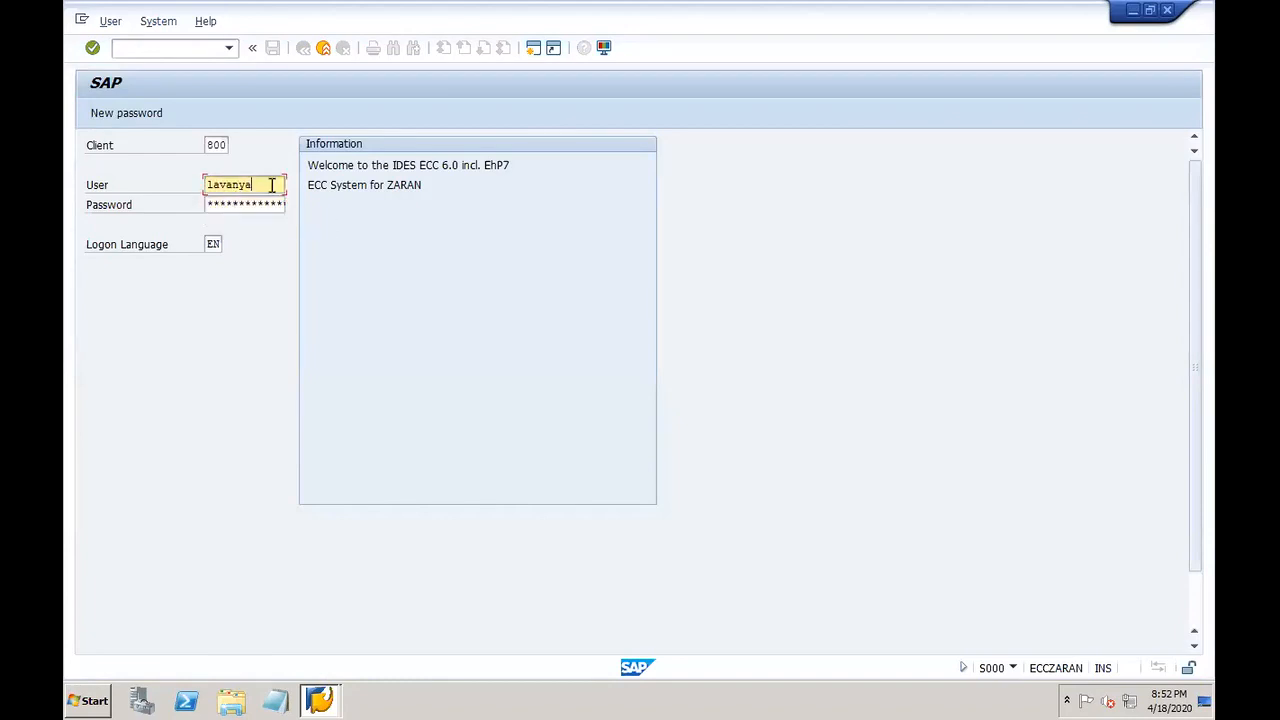
key("Tab")
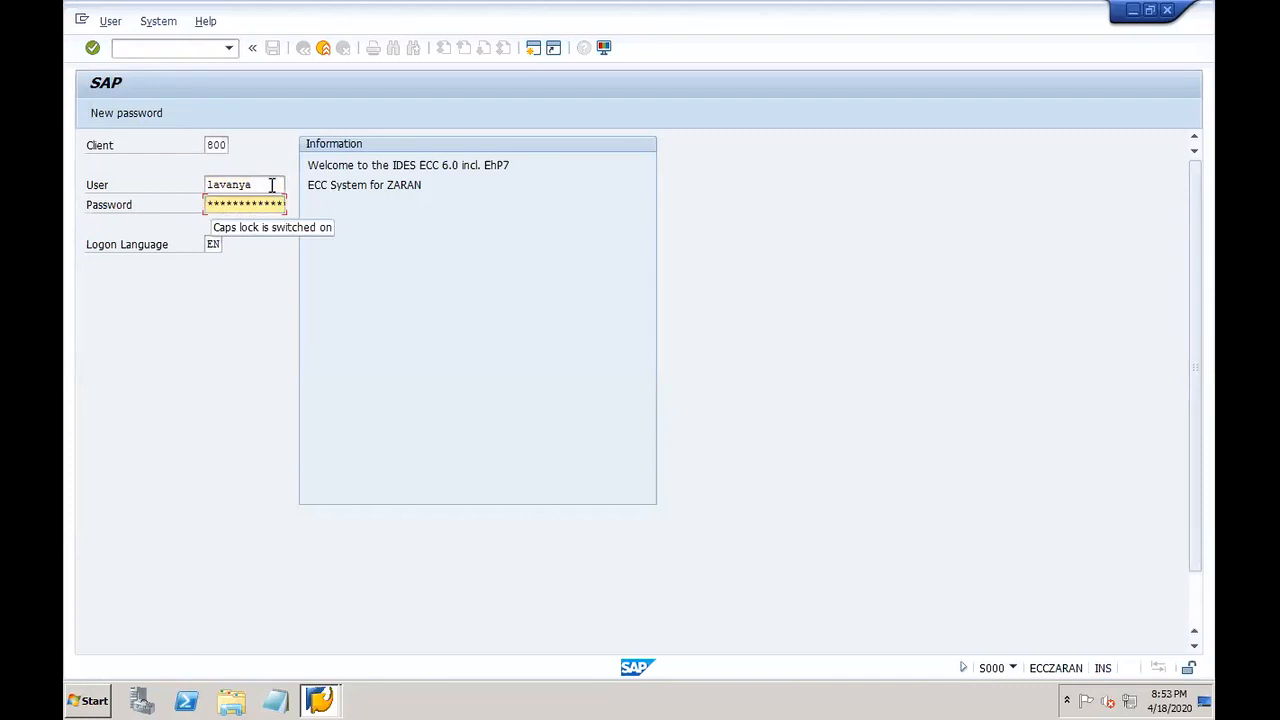
left_click(270, 185)
type("LL")
key("BackSpace")
key("BackSpace")
key("Tab")
key("Caps_Lock")
type("****")
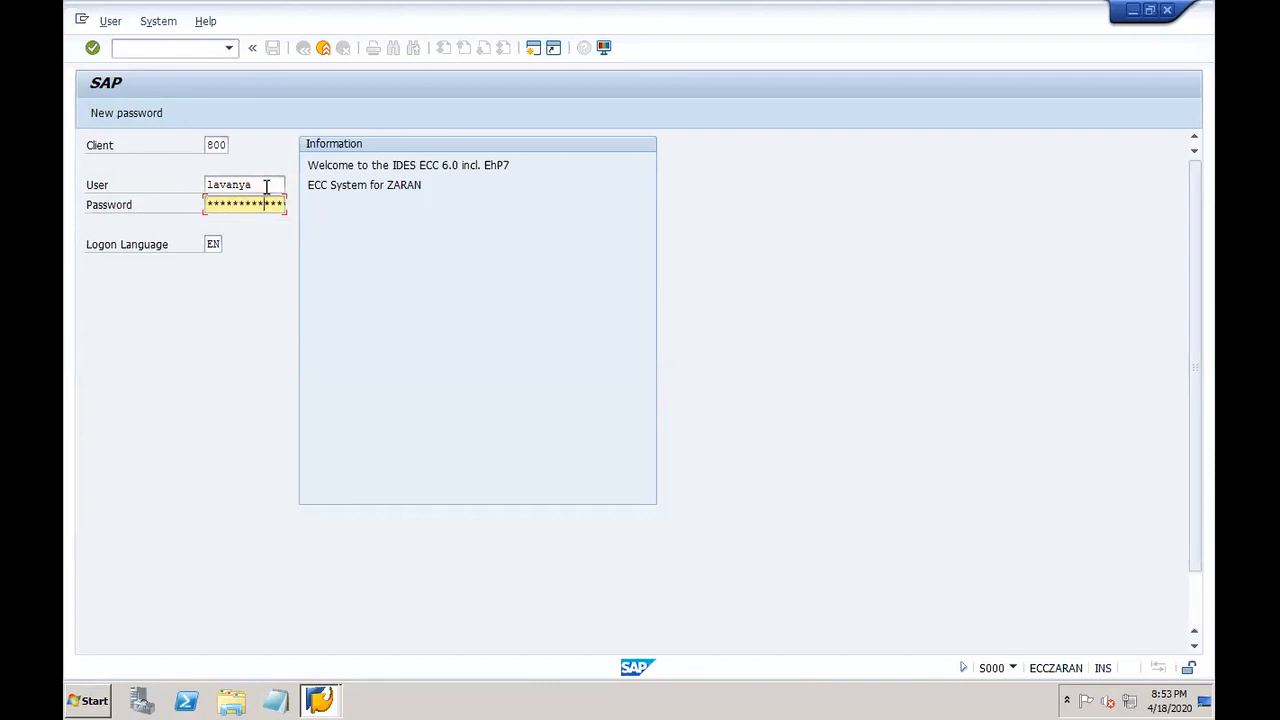
key("Return")
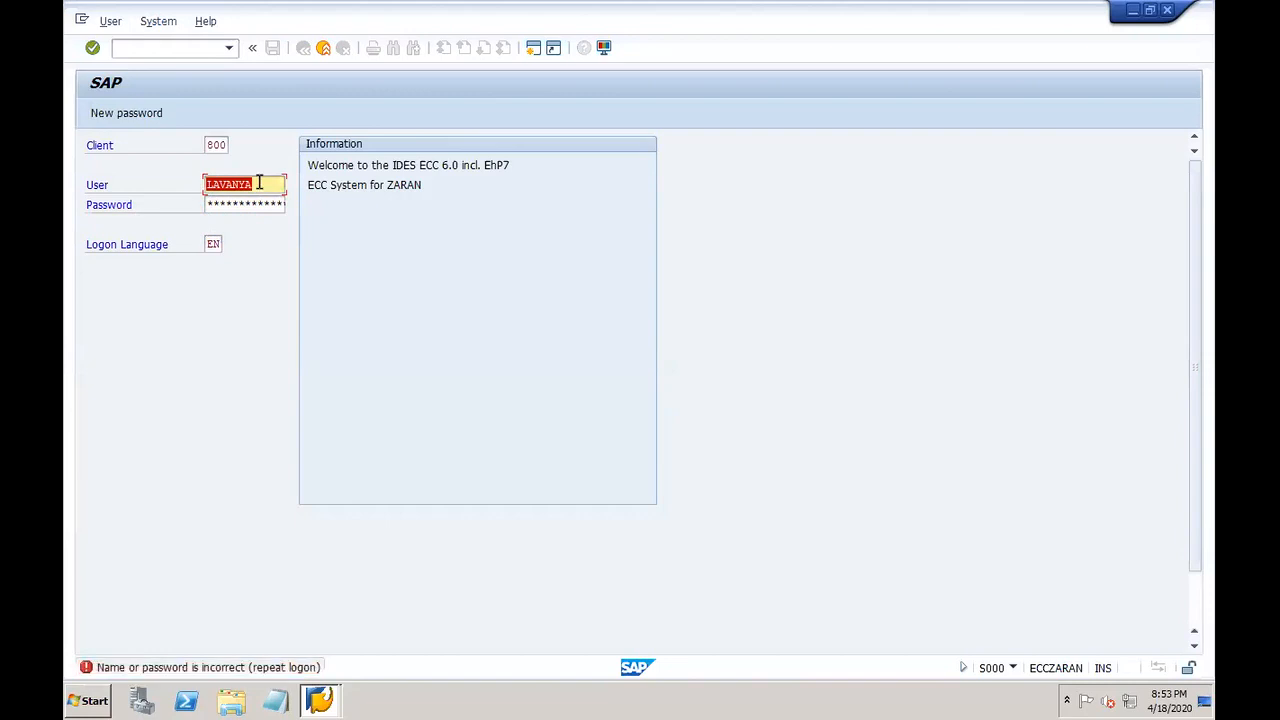
Step: Correct the user name, turn off Caps Lock and resubmit the logon with the password
left_click(260, 185)
type("1")
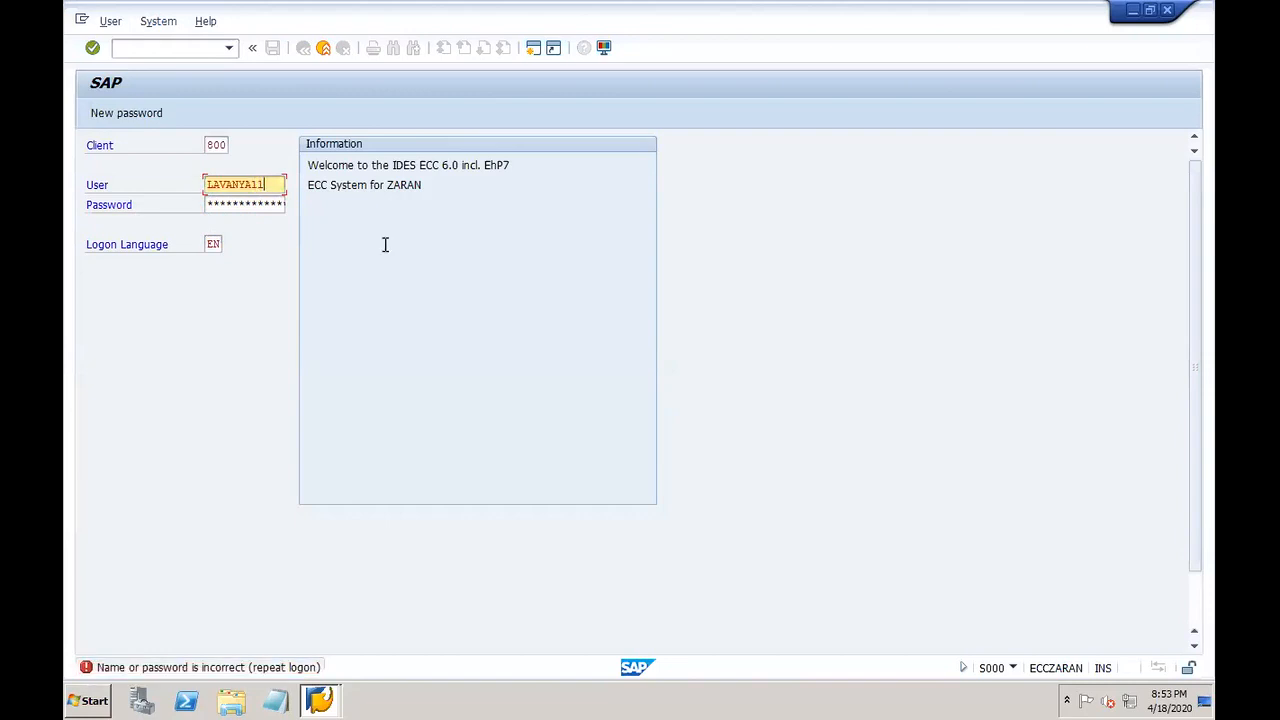
key("BackSpace")
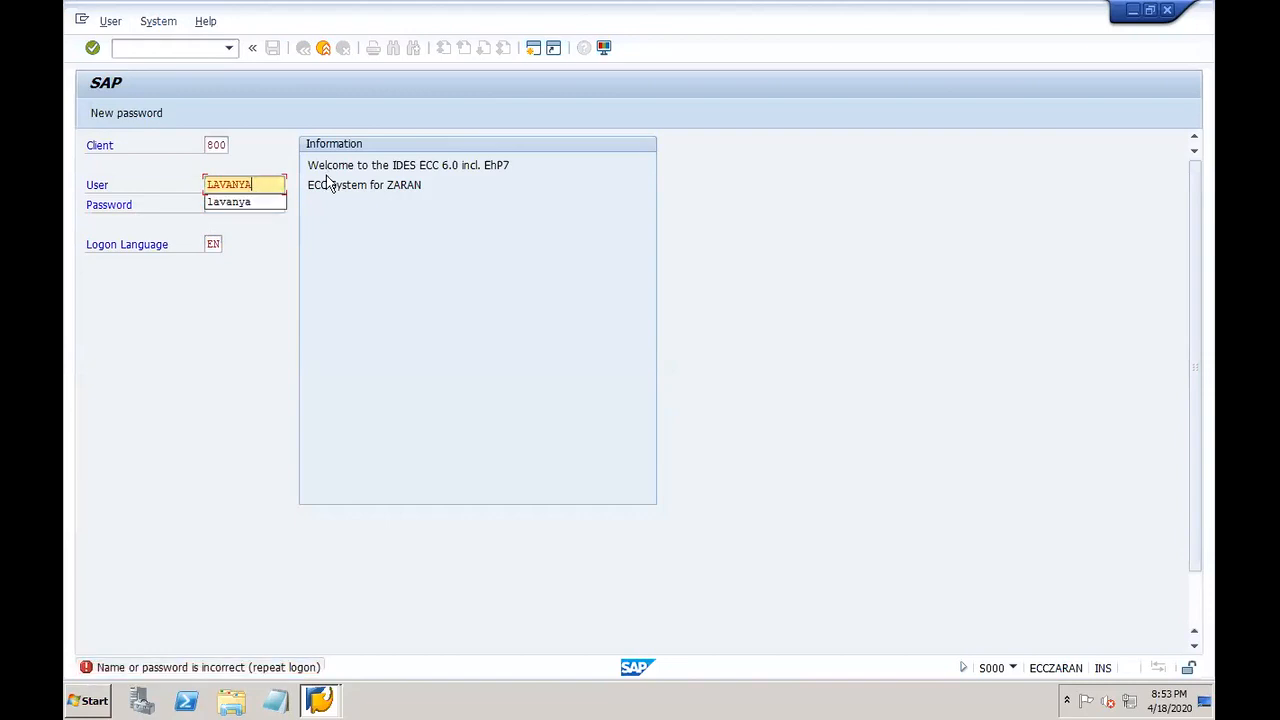
left_click(277, 210)
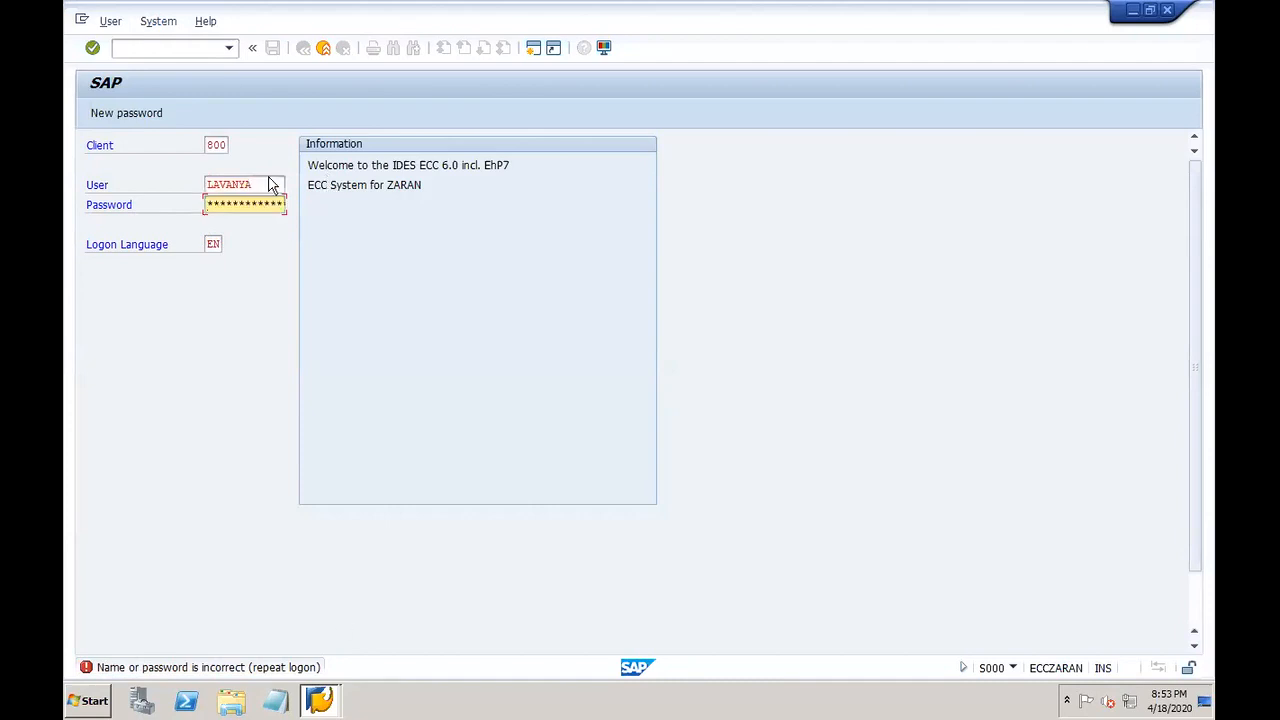
left_click(270, 178)
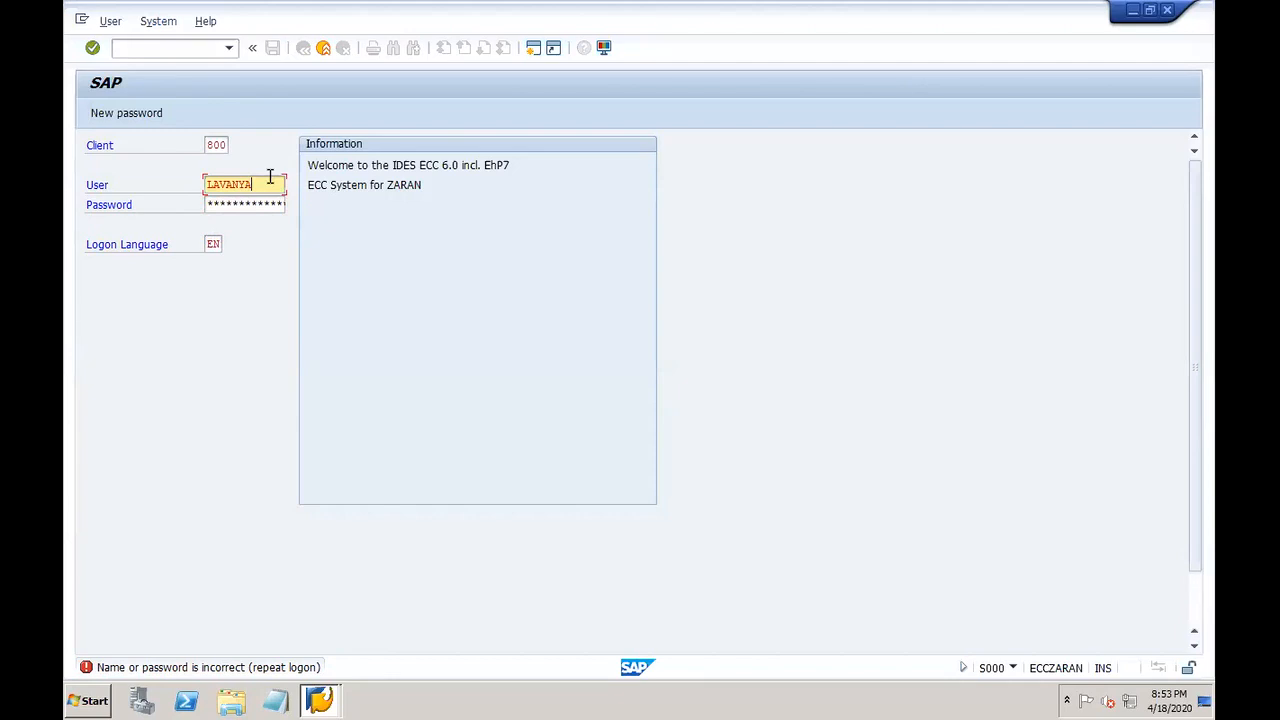
type("1")
key("BackSpace")
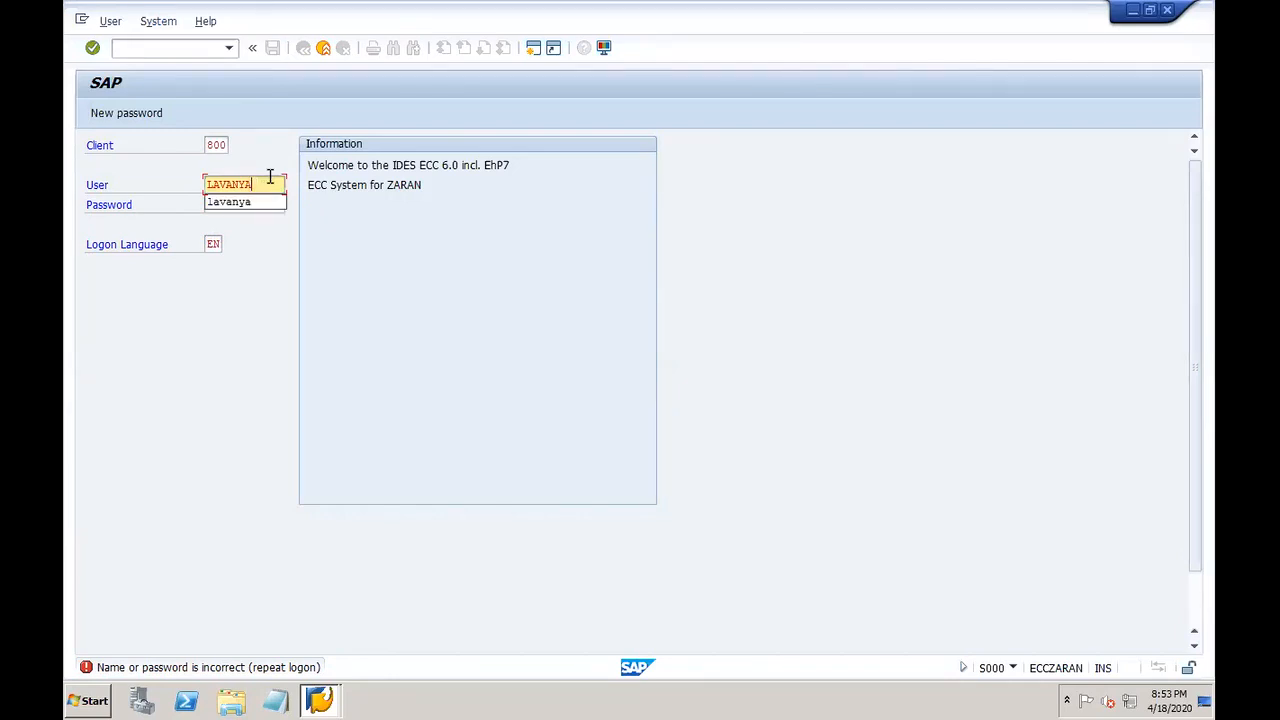
key("Tab")
key("Caps_Lock")
type("****")
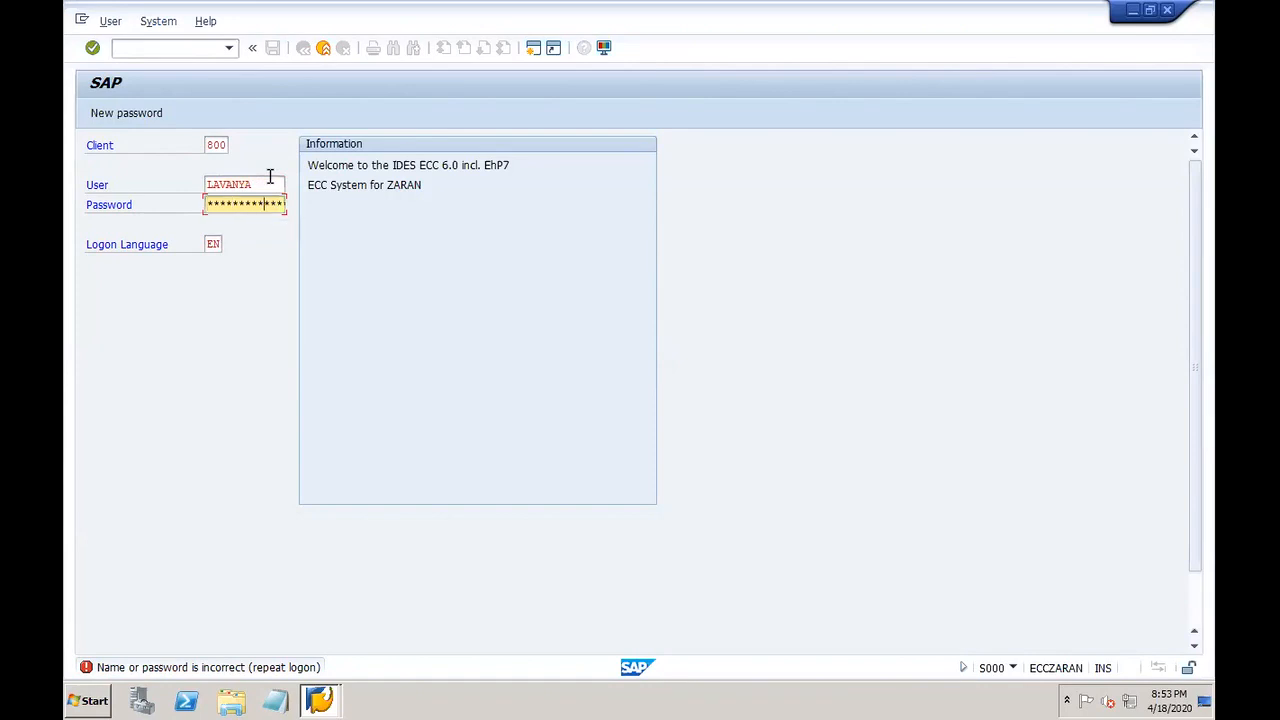
key("Return")
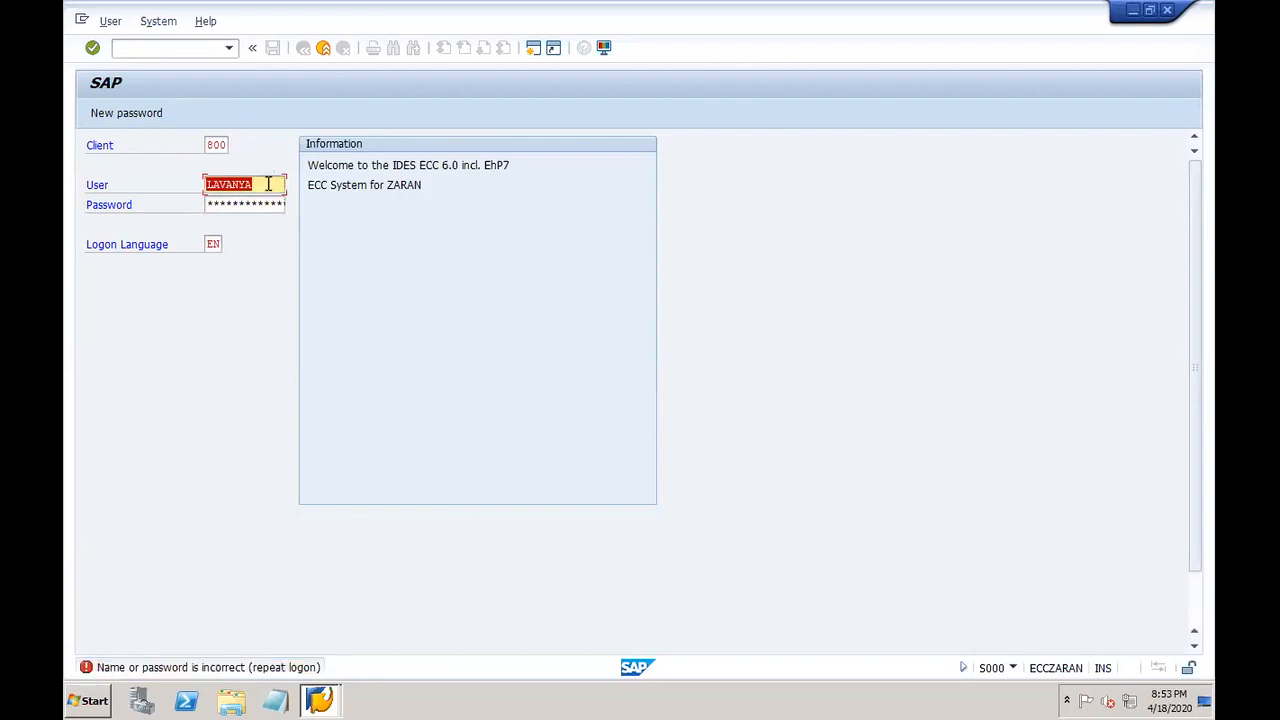
Step: Re-enter the user name and password until the logon succeeds into SAP Easy Access
left_click(268, 184)
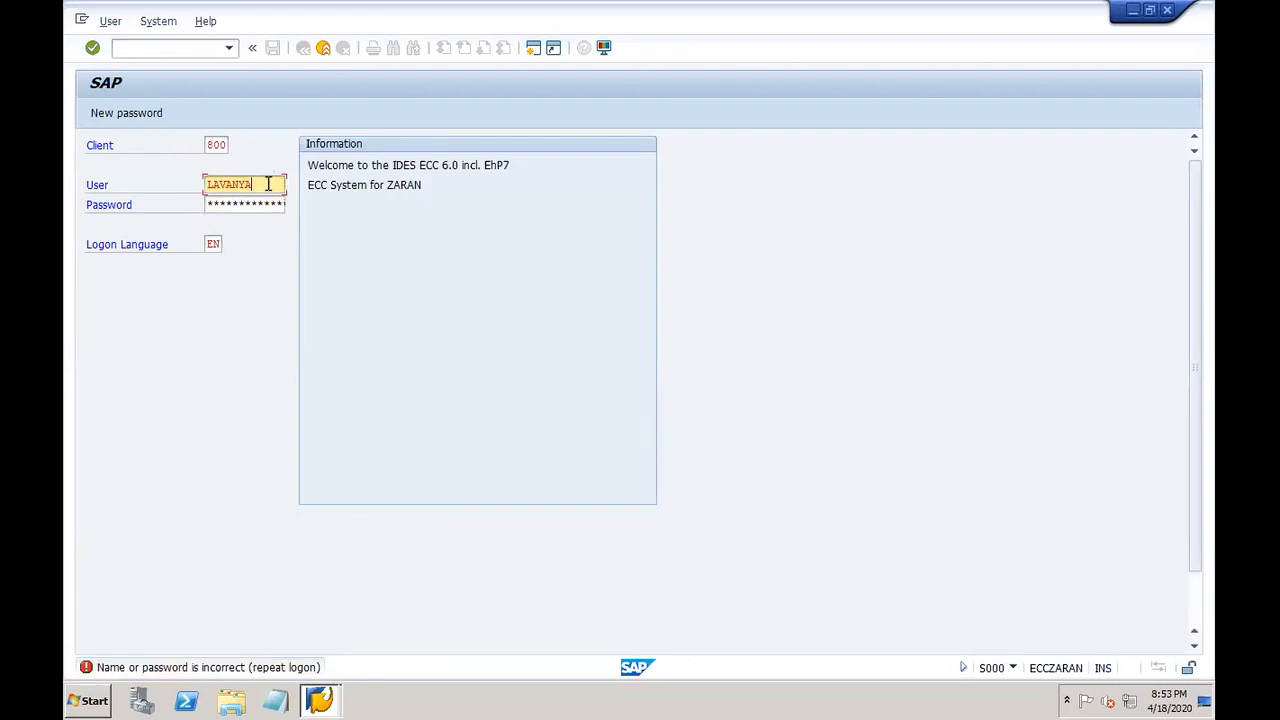
key("Tab")
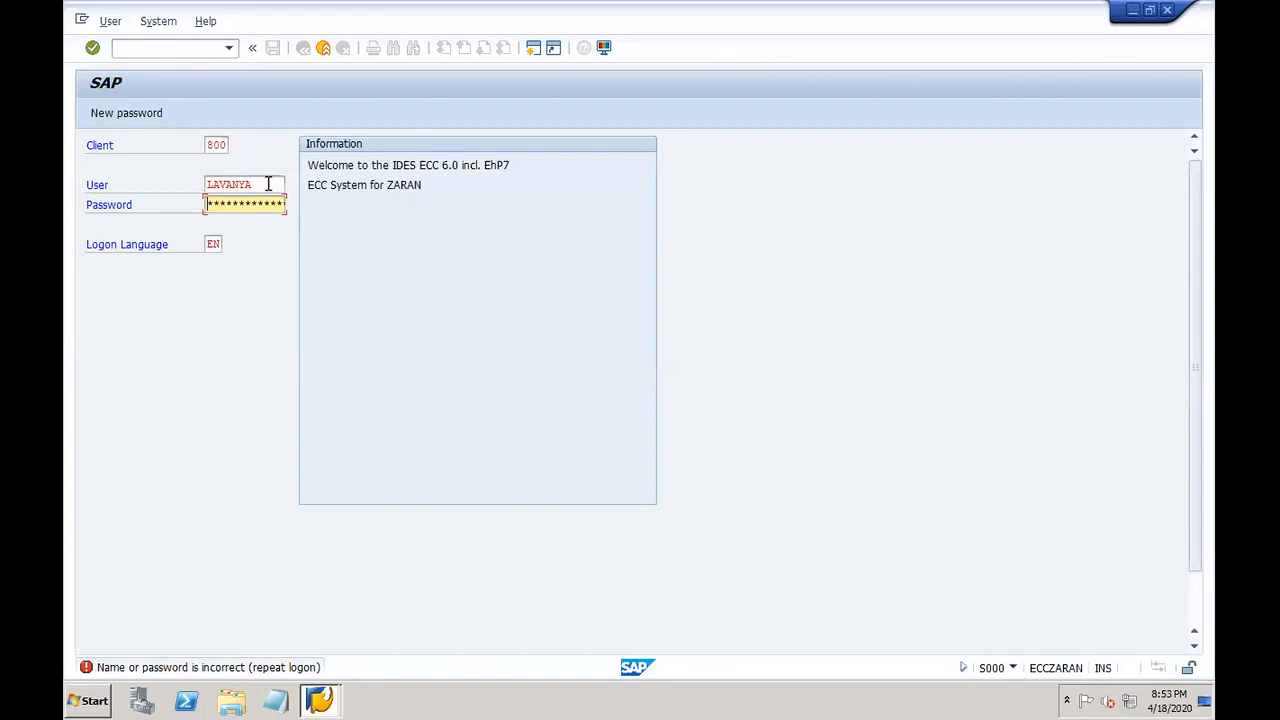
type("*******")
left_click(268, 184)
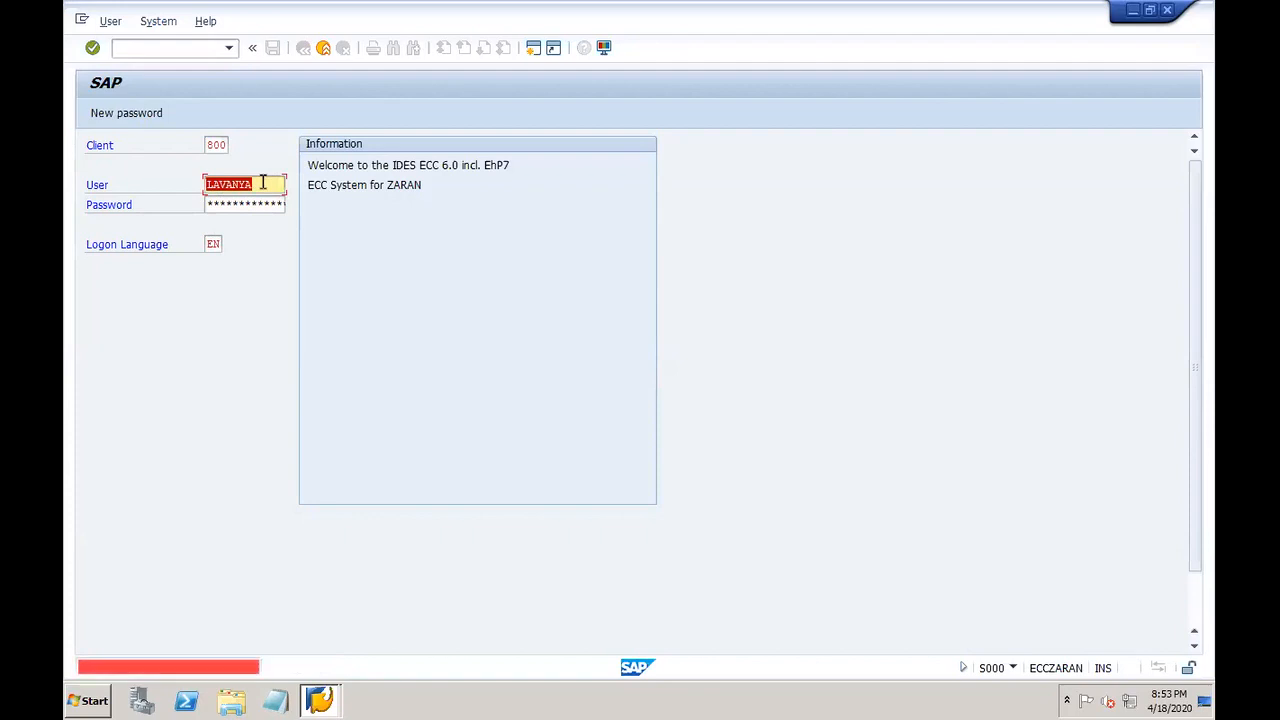
key("Tab")
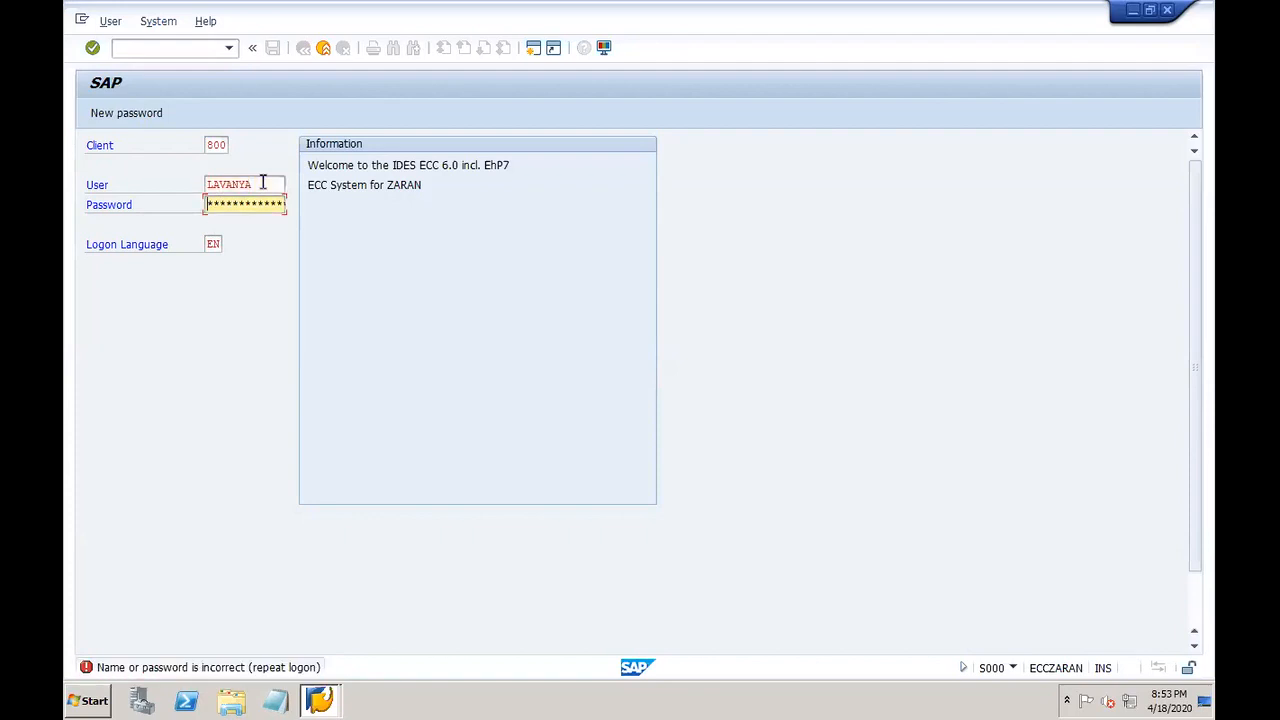
type("*************")
double_click(263, 184)
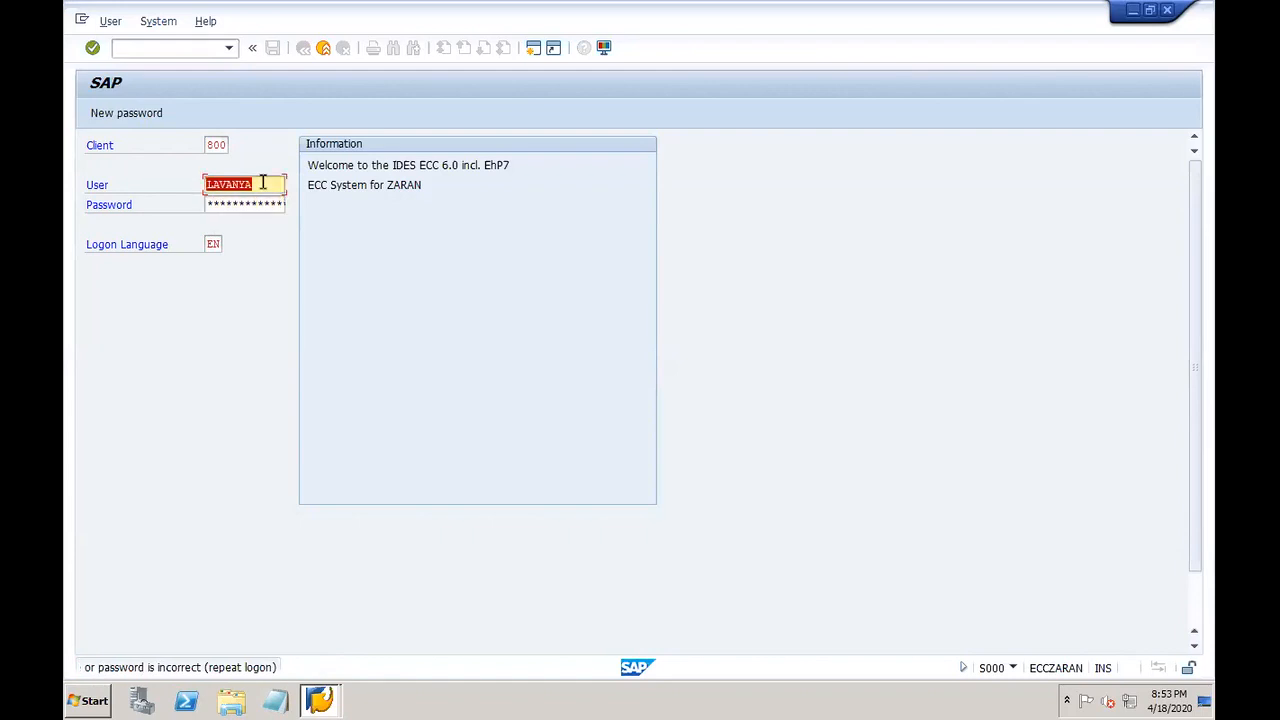
left_click(269, 186)
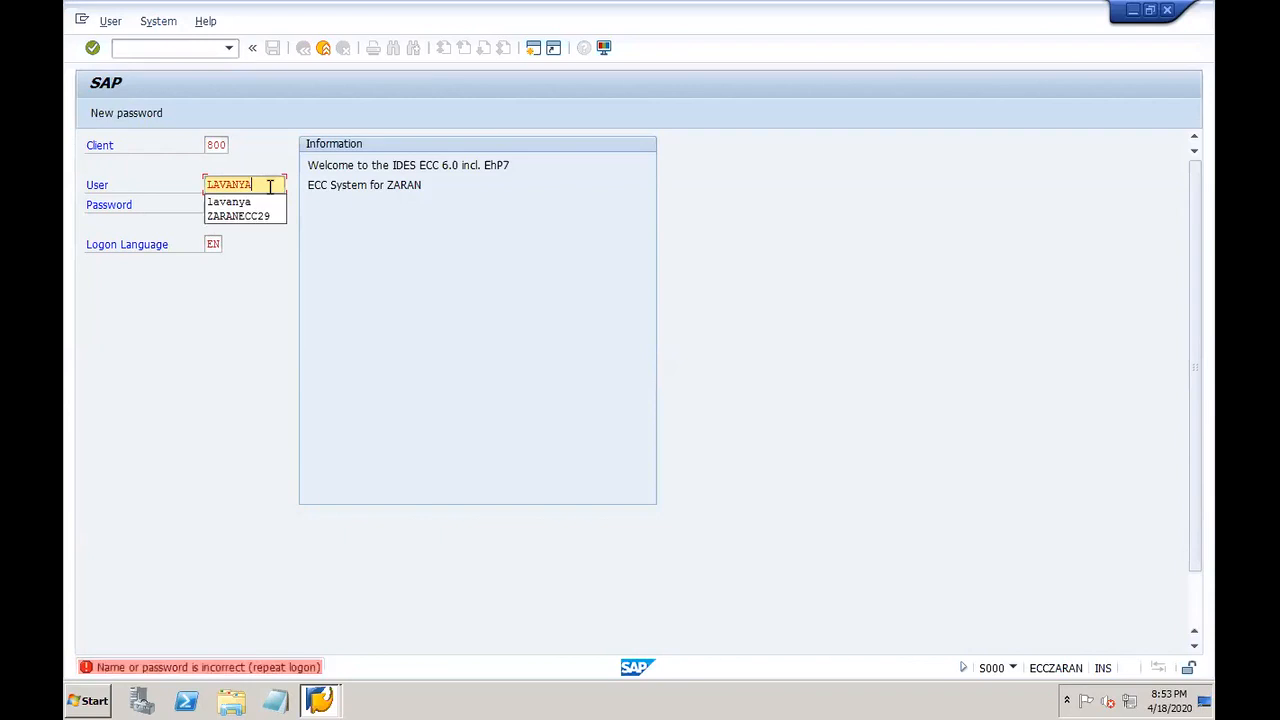
key("Tab")
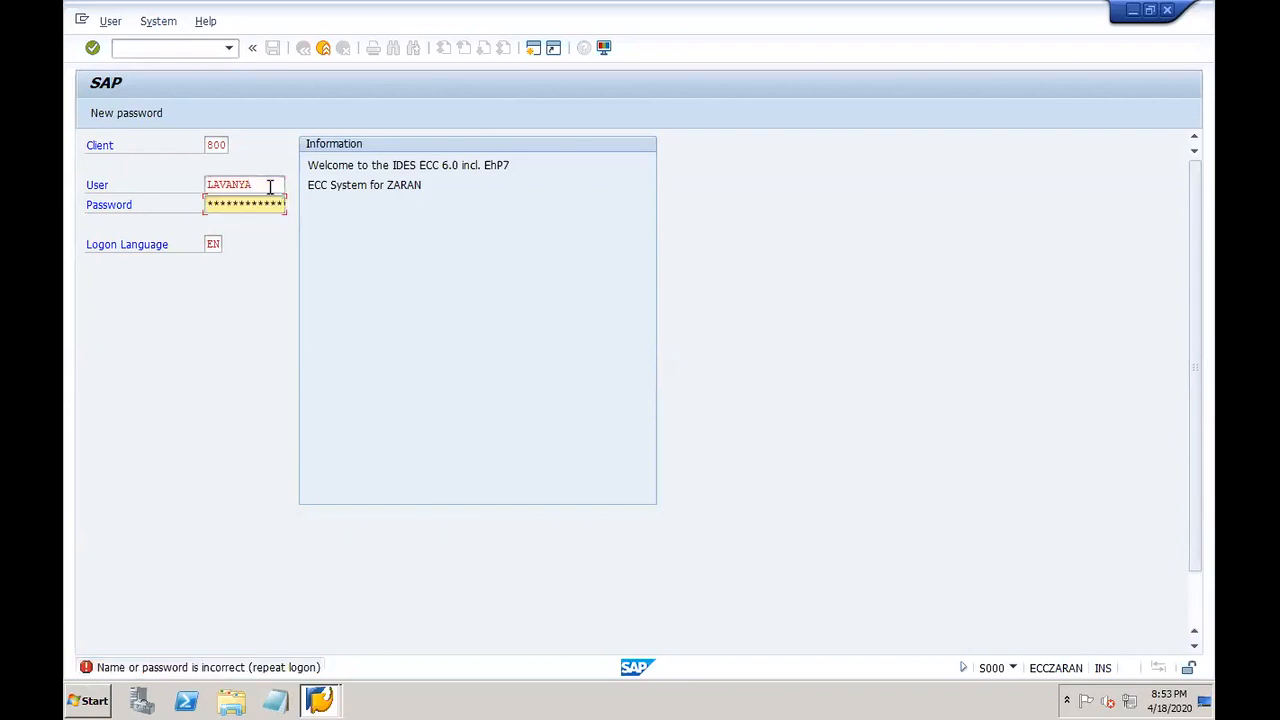
type("**********")
key("shift+Tab")
key("Return")
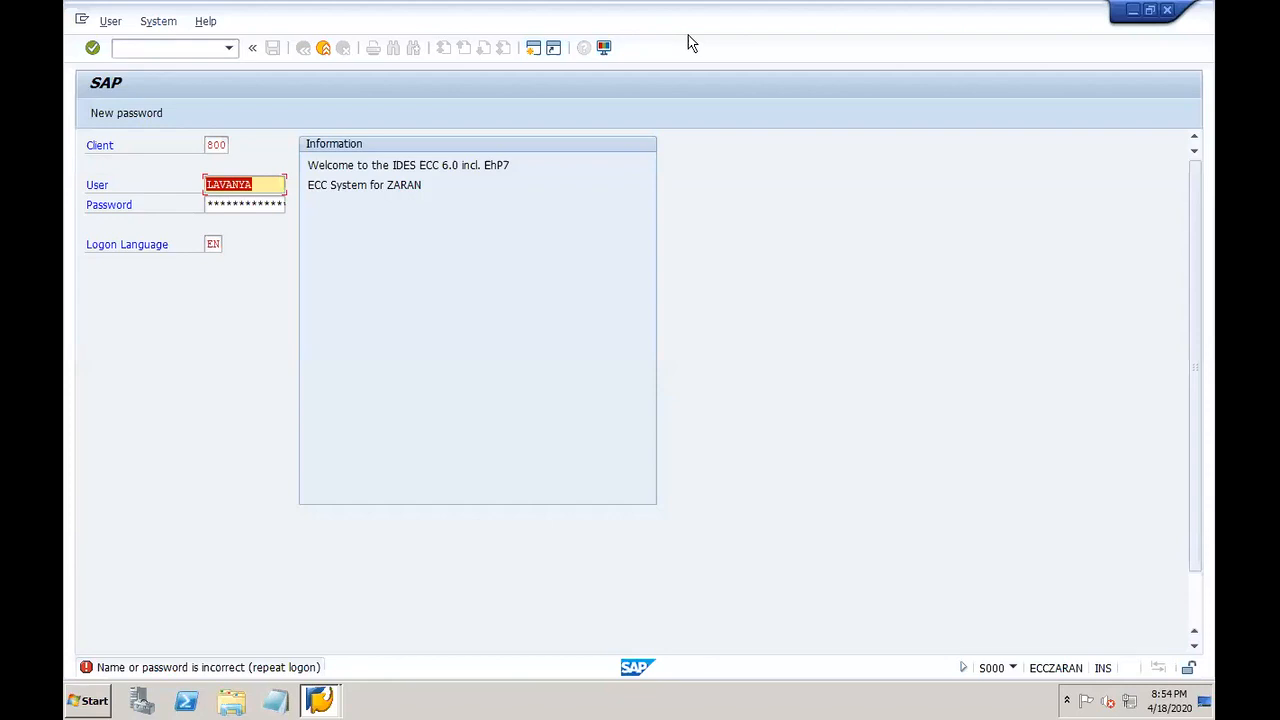
key("Return")
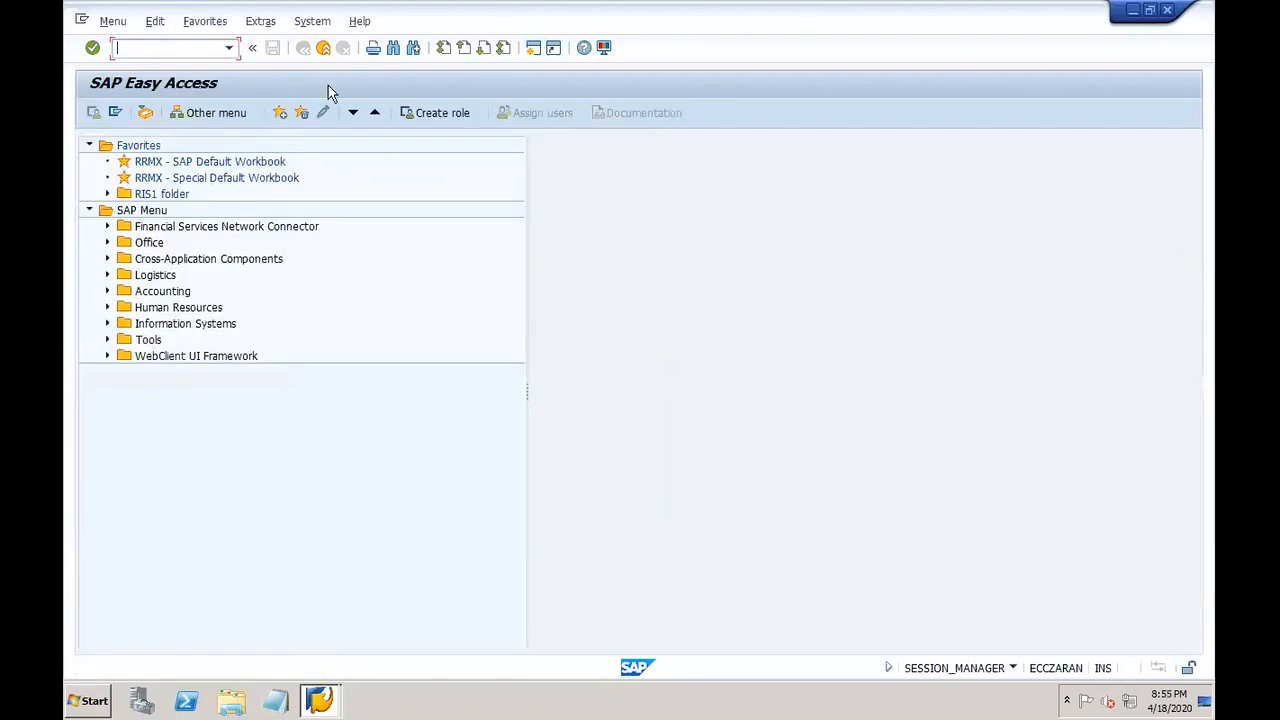
Step: View the session's system and client details in the status bar, then dismiss them
left_click(1011, 668)
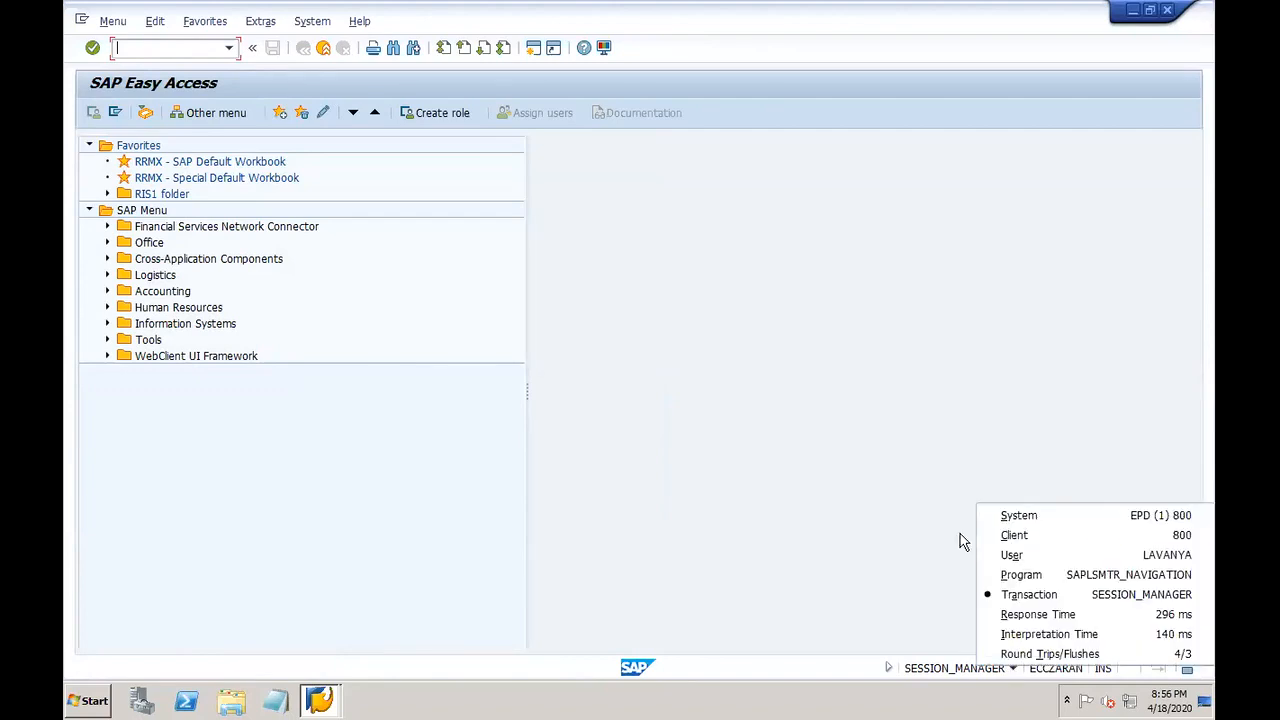
left_click(619, 138)
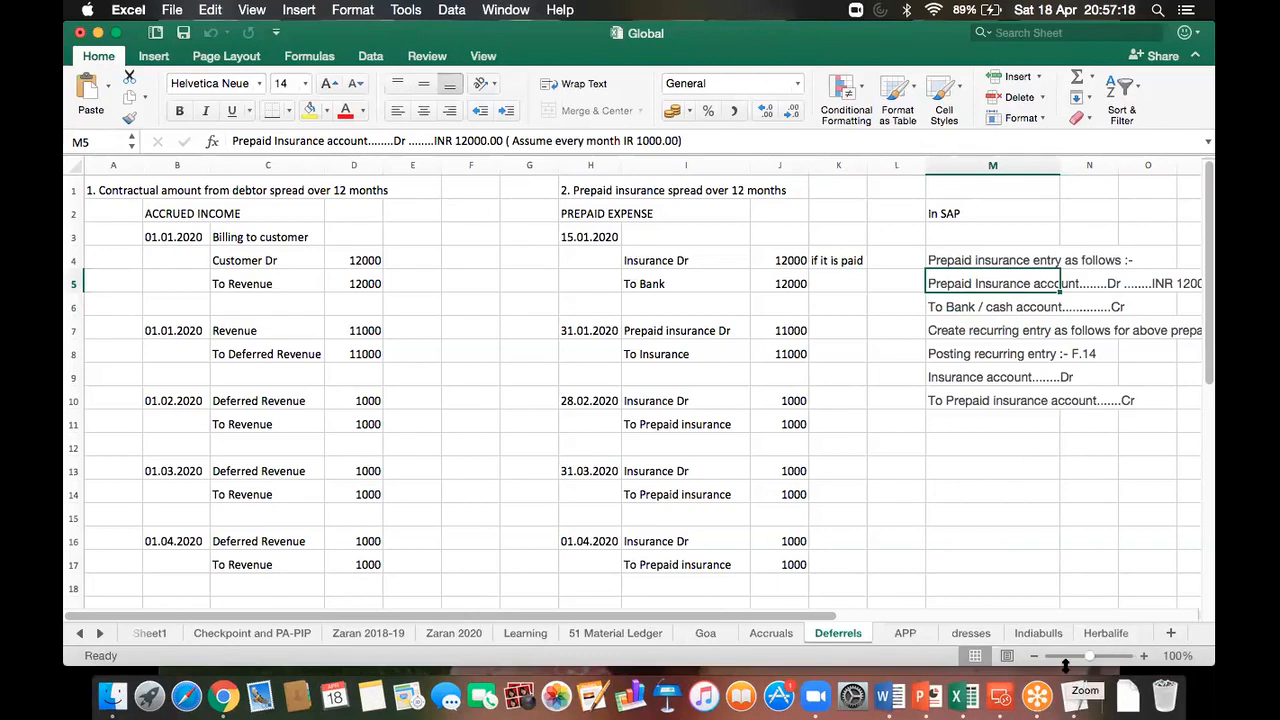
Step: Open Microsoft Remote Desktop and connect to the second, newer SAP desktop
left_click(1075, 695)
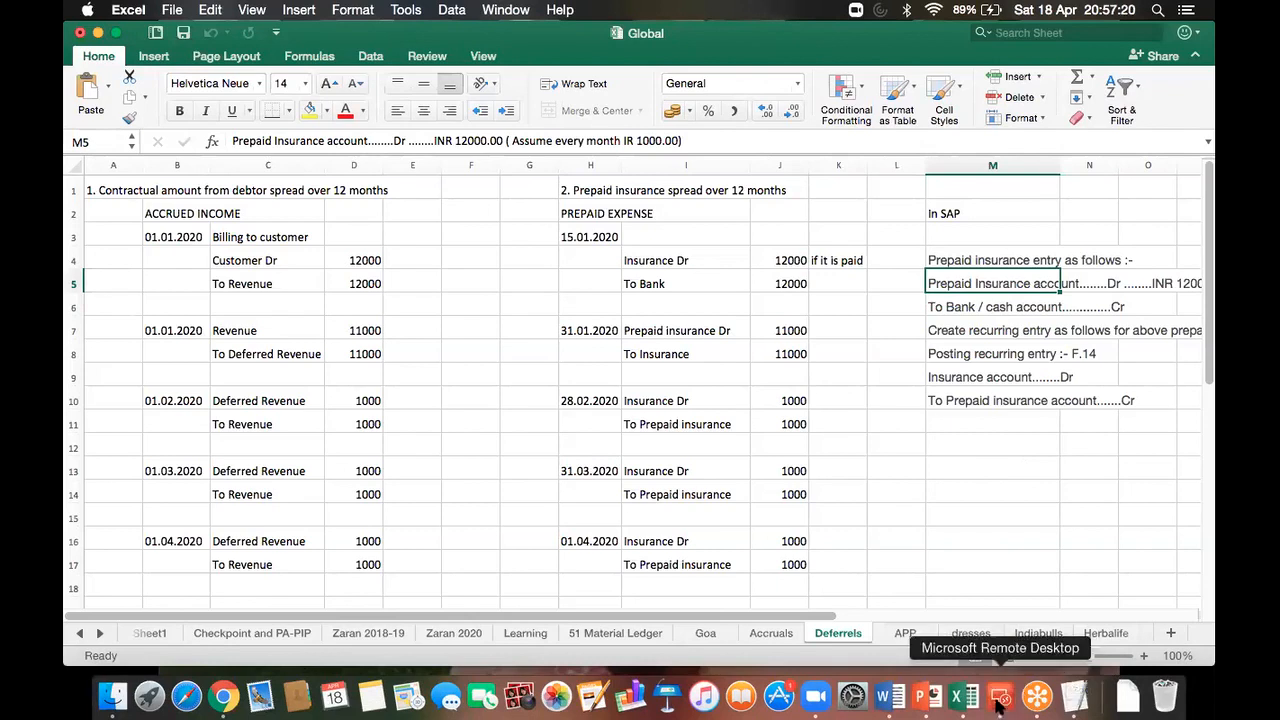
double_click(822, 260)
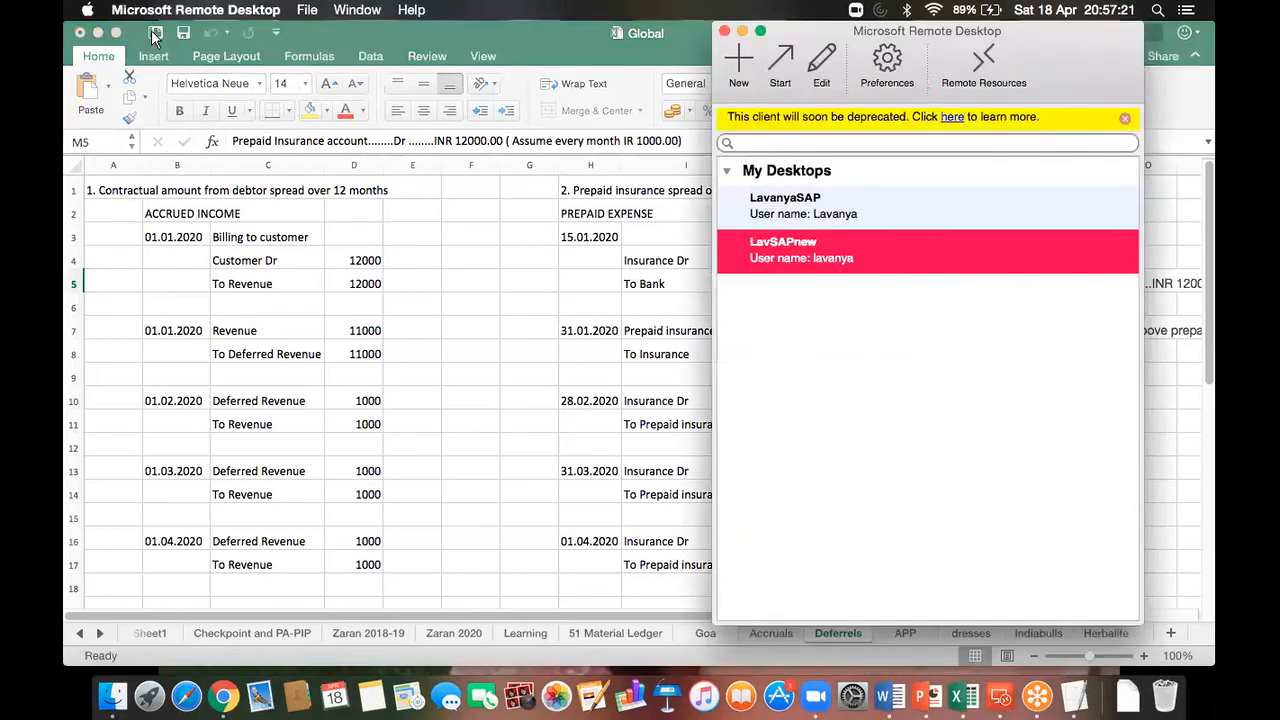
Step: Start an F-02 G/L posting dated 15.01.2020 for company code DOR1 in USD
left_click(147, 47)
type("f-02")
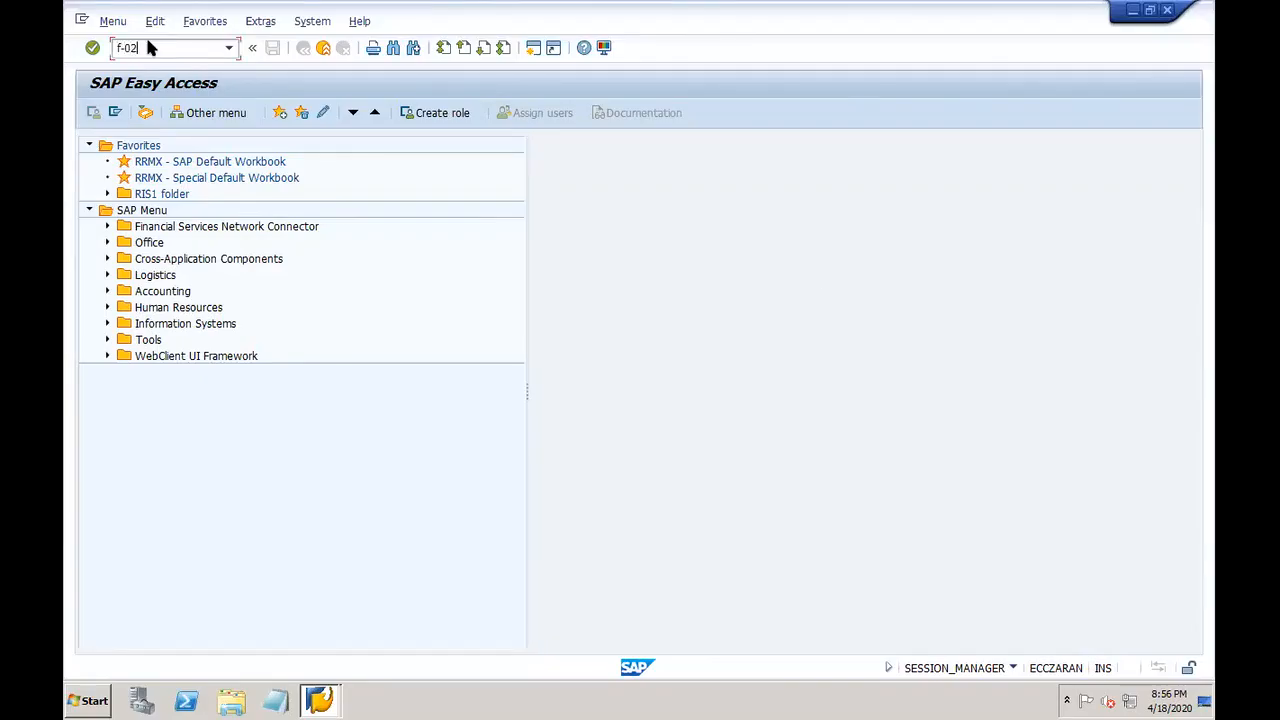
key("Return")
left_click(224, 162)
key("Tab")
key("Tab")
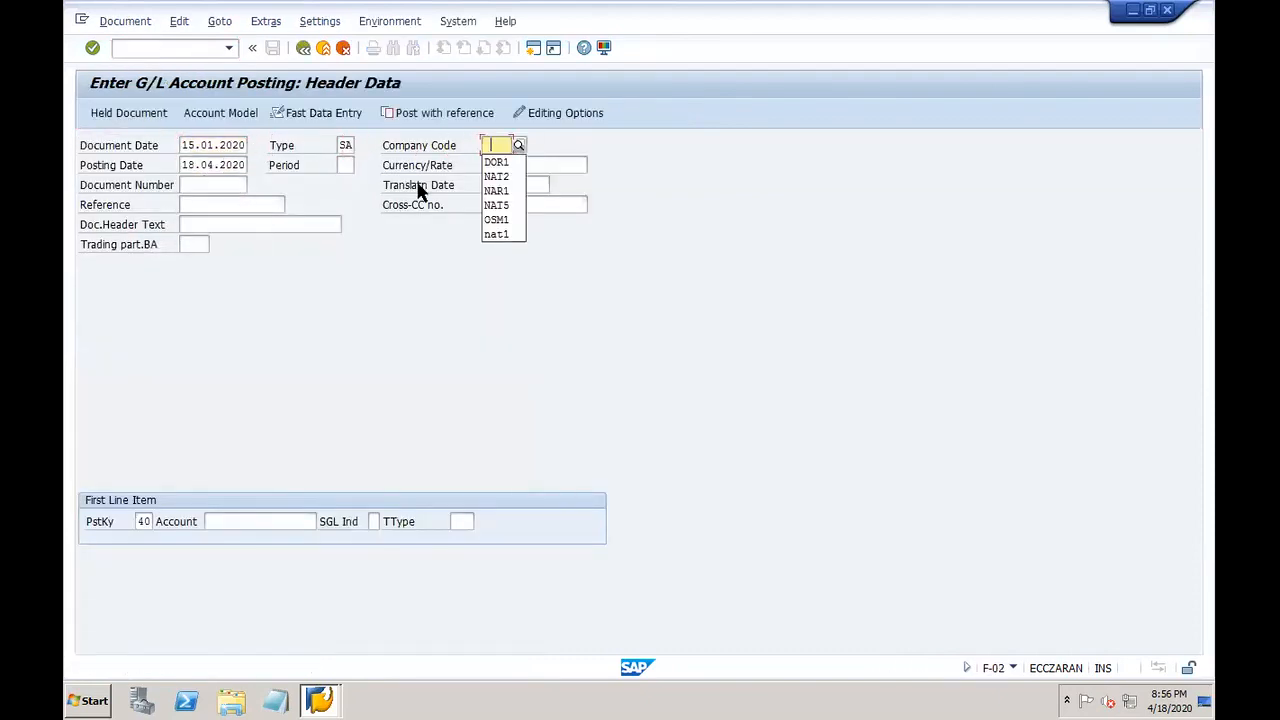
left_click(495, 161)
key("Tab")
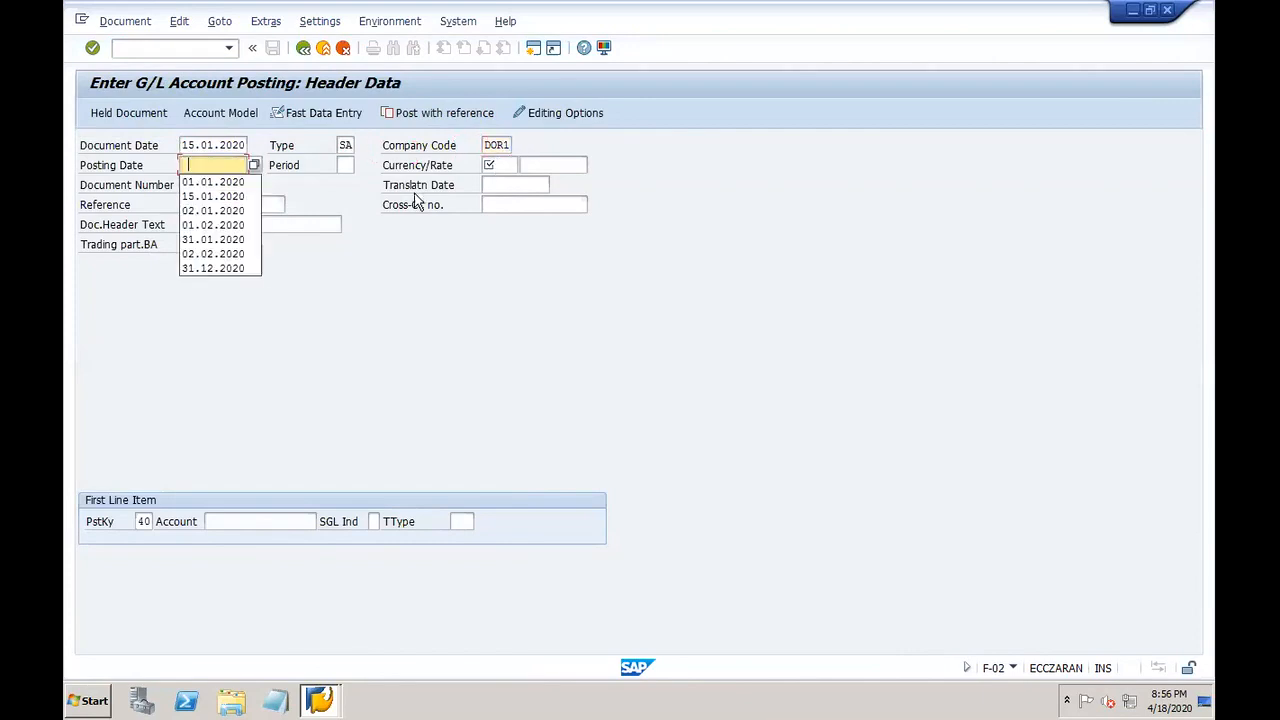
left_click(230, 197)
key("Tab")
key("Tab")
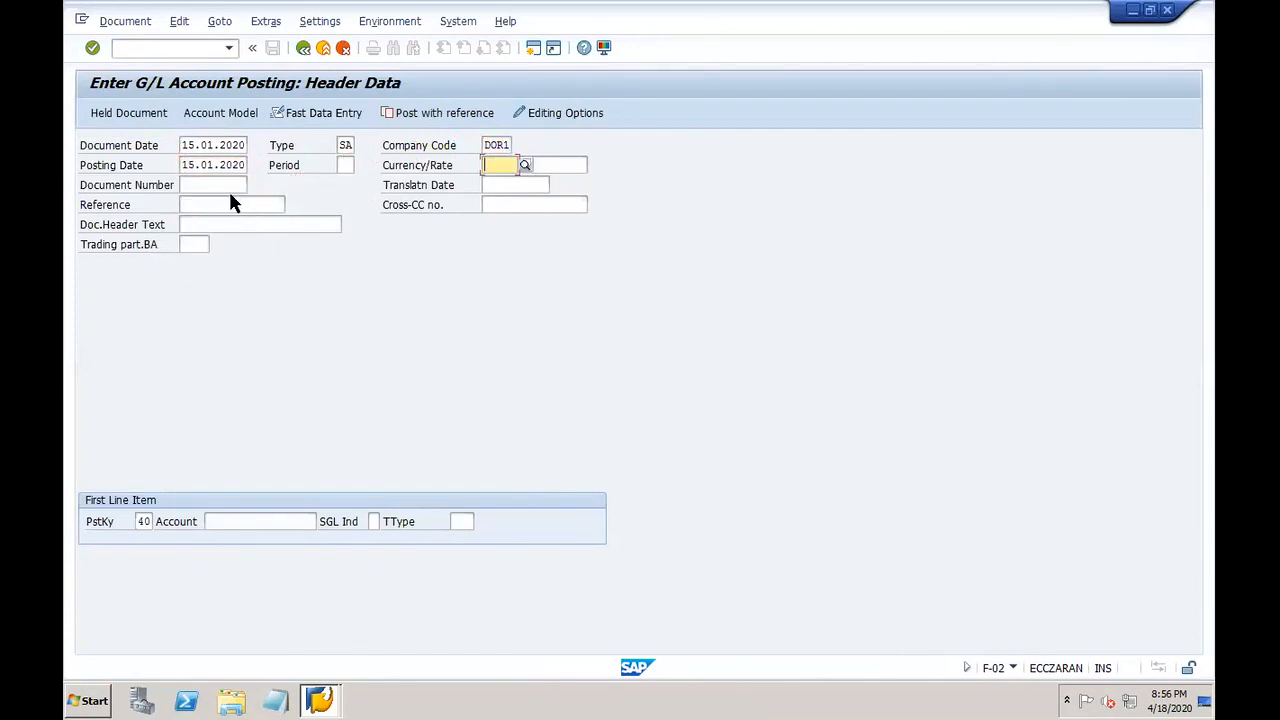
type("usd")
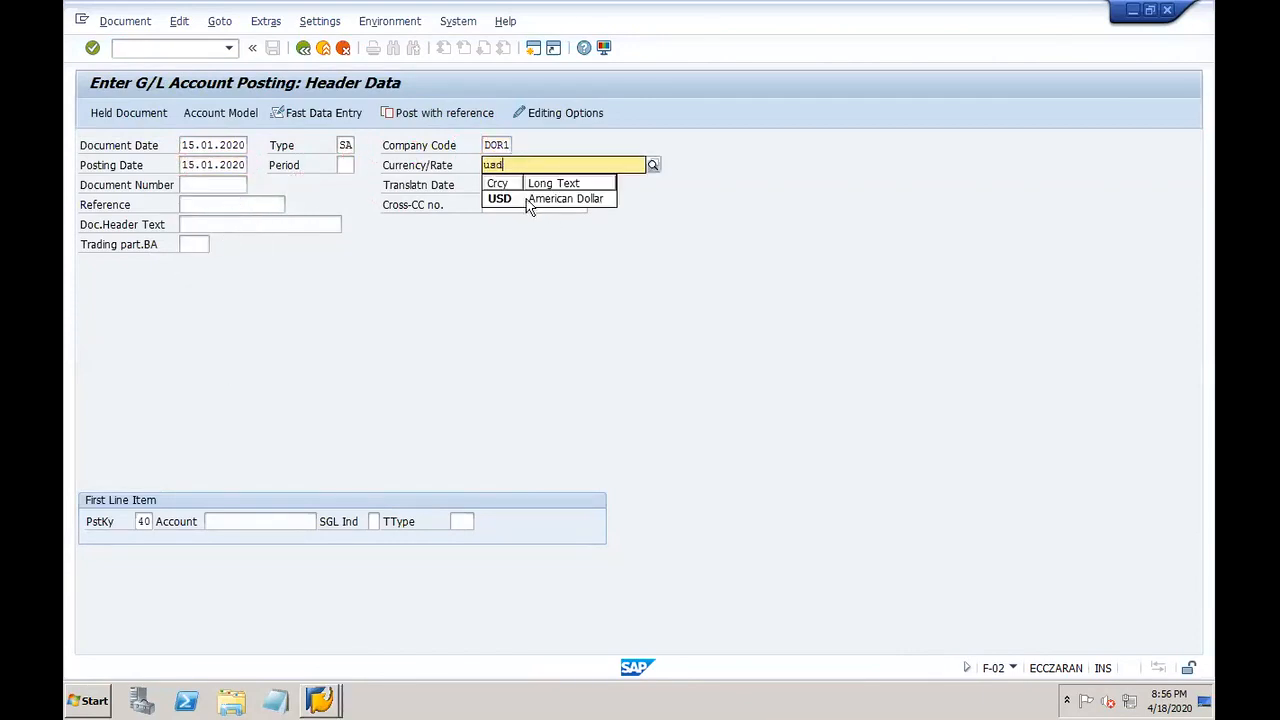
left_click(519, 198)
left_click(279, 521)
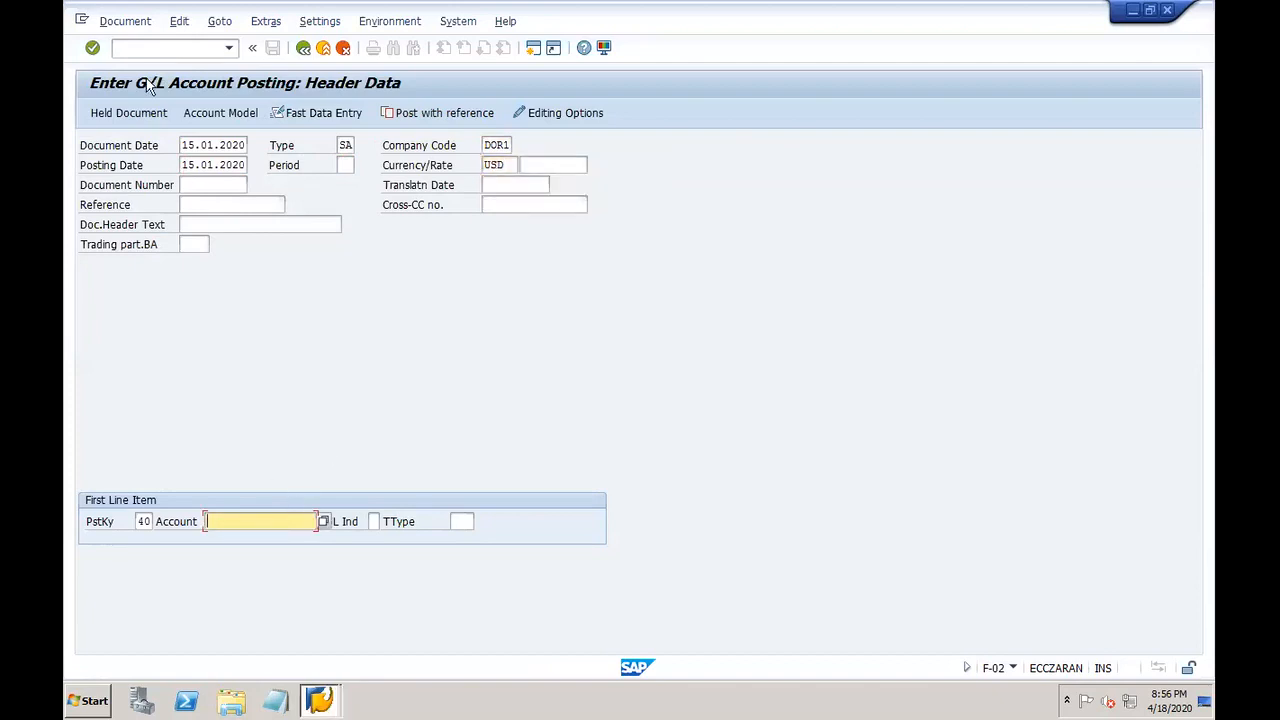
Step: Open G/L account master maintenance in a new session with /oFS00
left_click(138, 50)
type("/ofs00")
key("Return")
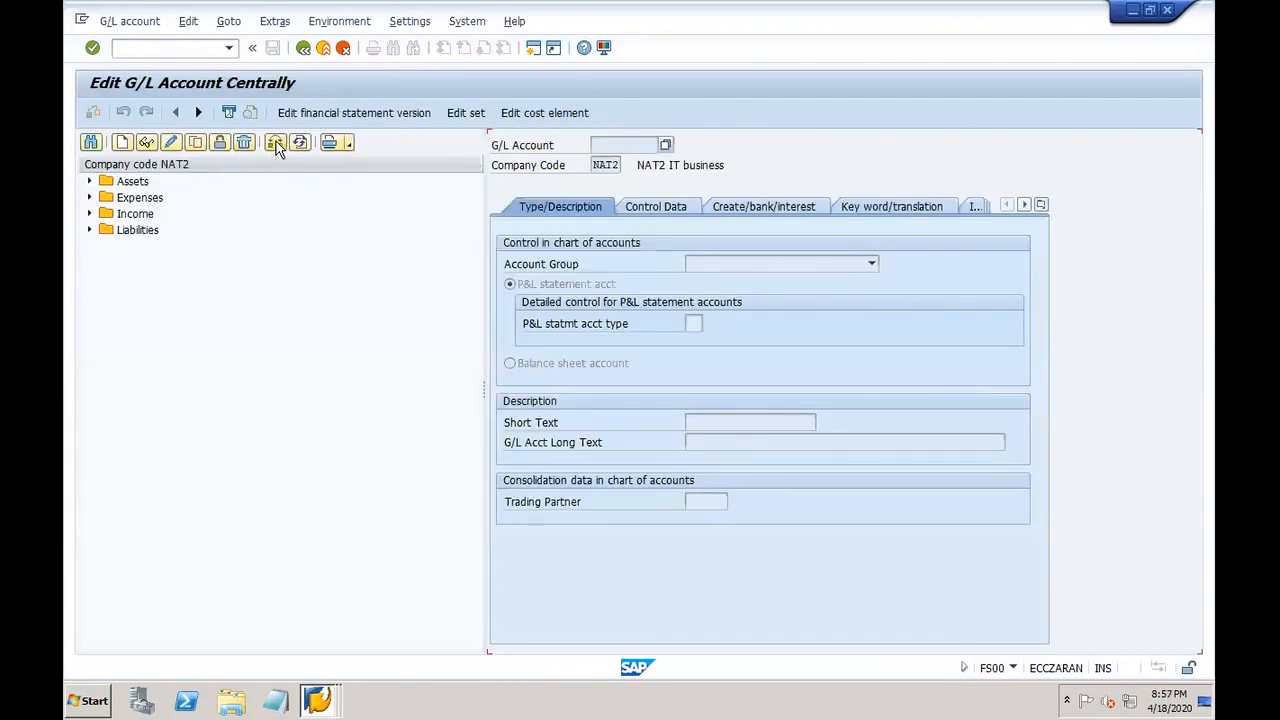
Step: Switch the G/L account tree to company code DOR1
left_click(275, 143)
type("dor1")
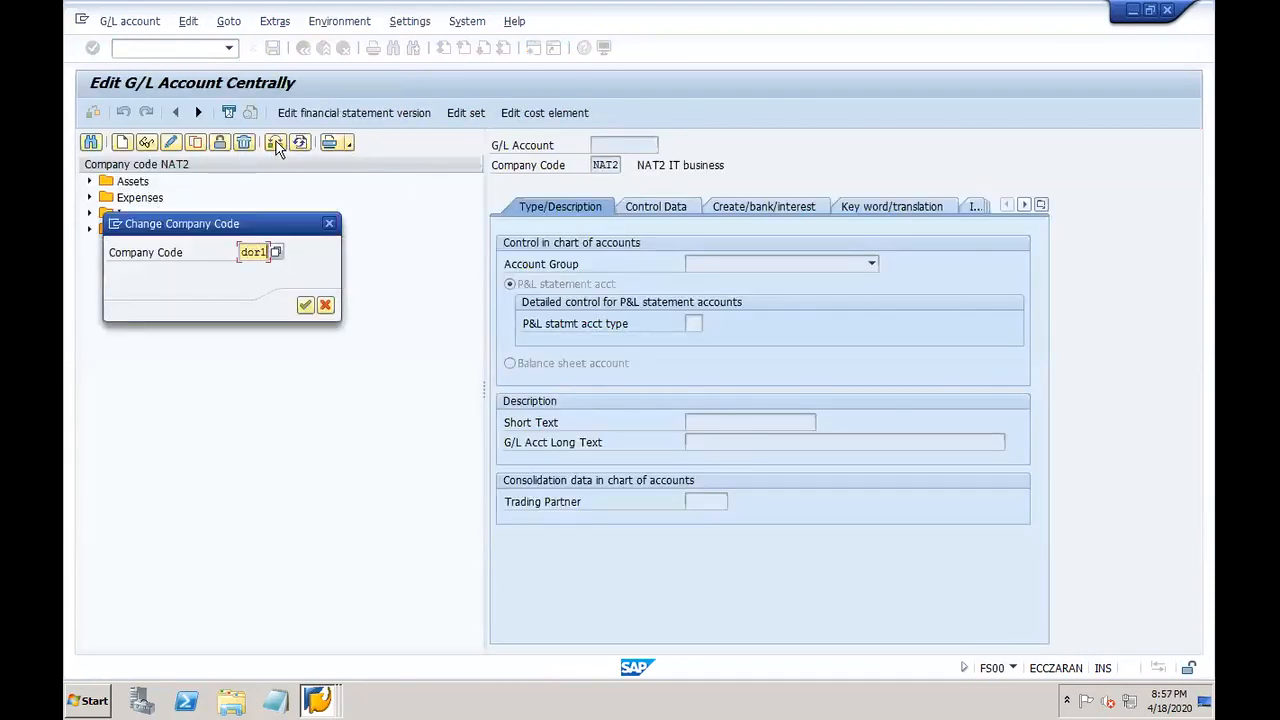
key("Return")
Step: Copy expense account 40000 Salary to new account number 40007
mouse_move(666, 17)
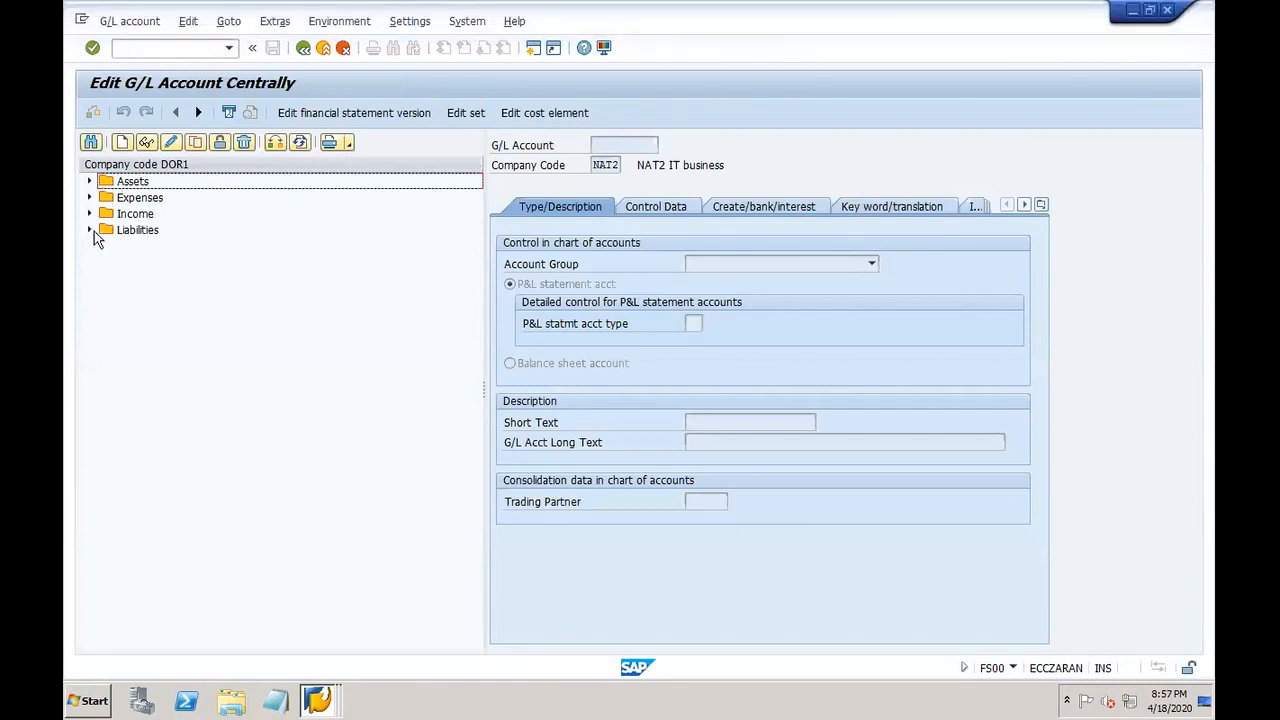
left_click(89, 197)
left_click(199, 215)
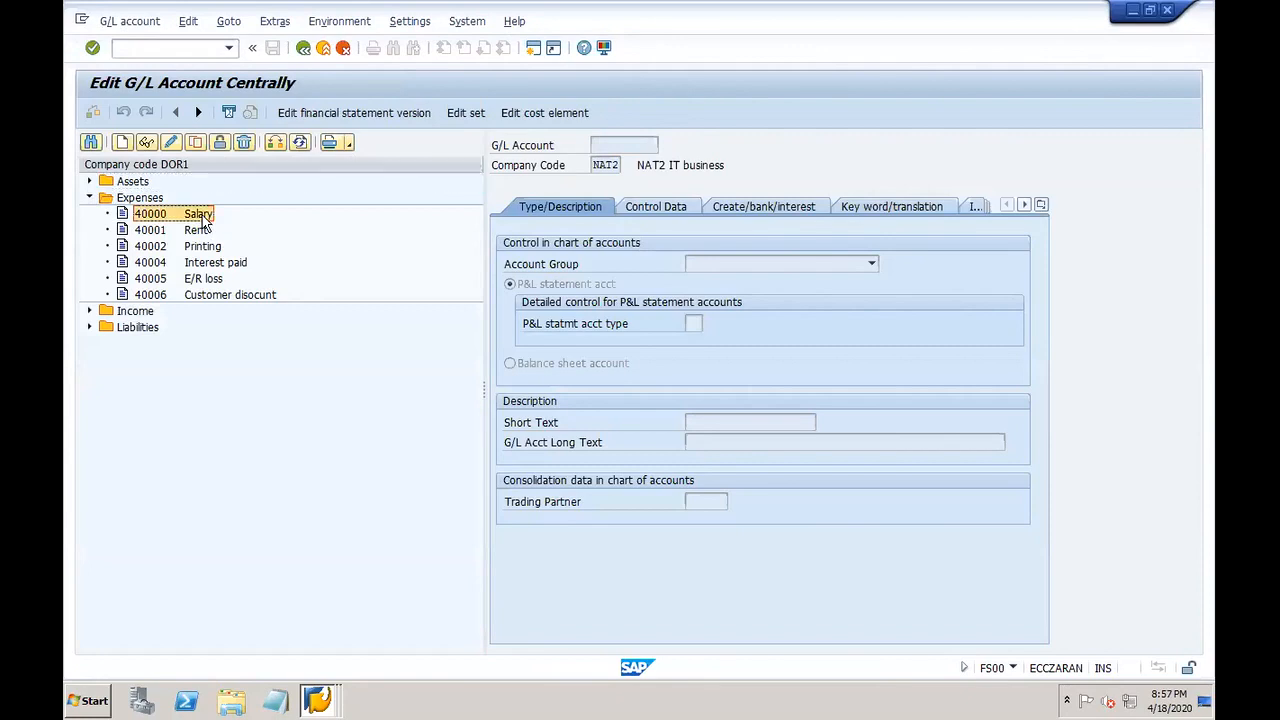
left_click(196, 143)
left_click_drag(284, 230, 298, 421)
left_click(300, 480)
key("BackSpace")
type("7")
key("Return")
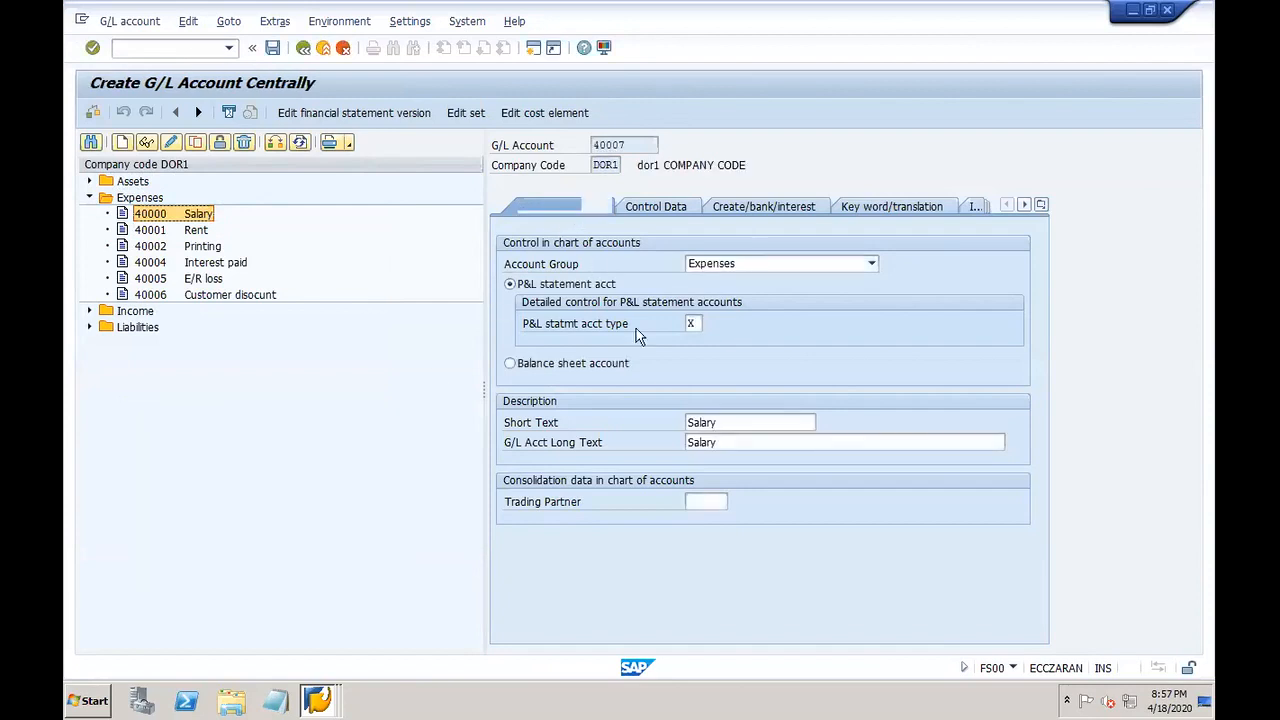
Step: Set the short and long texts to 'insurance' and save account 40007
left_click_drag(720, 421, 669, 426)
key("Delete")
type("insurance")
left_click_drag(774, 428, 649, 426)
key("ctrl+c")
key("Tab")
key("ctrl+v")
left_click(663, 206)
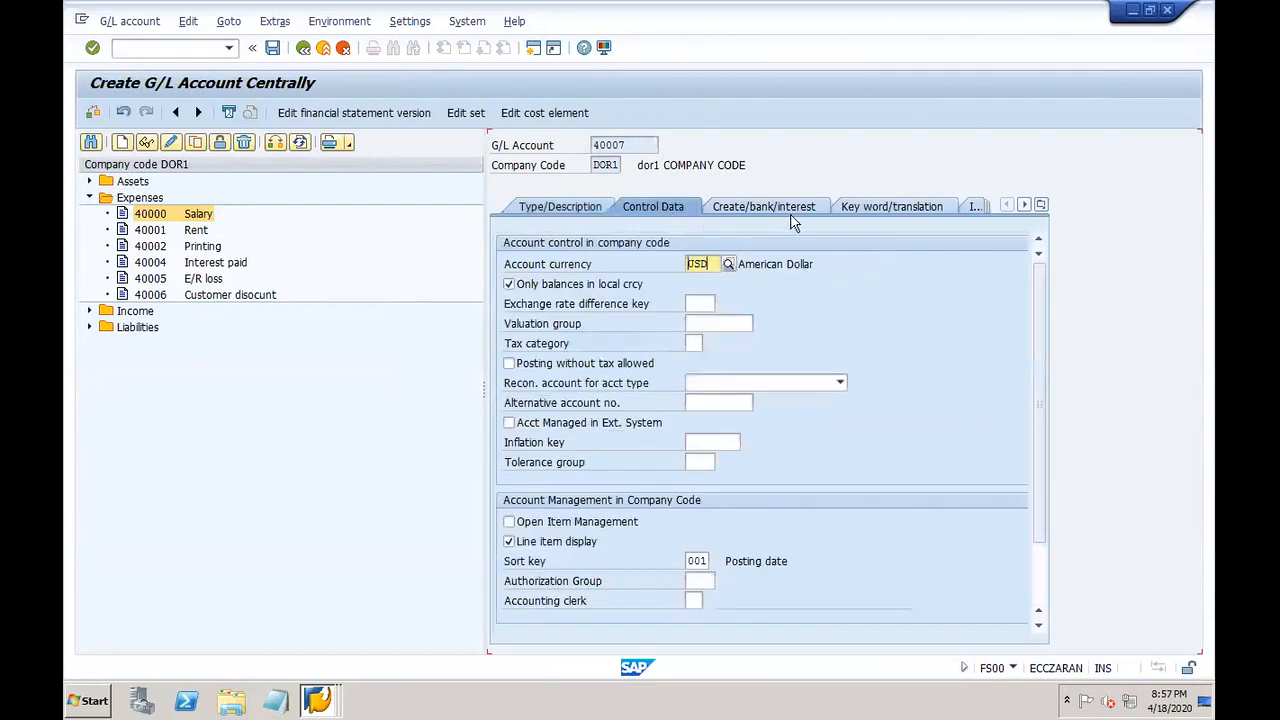
left_click(760, 212)
left_click(272, 48)
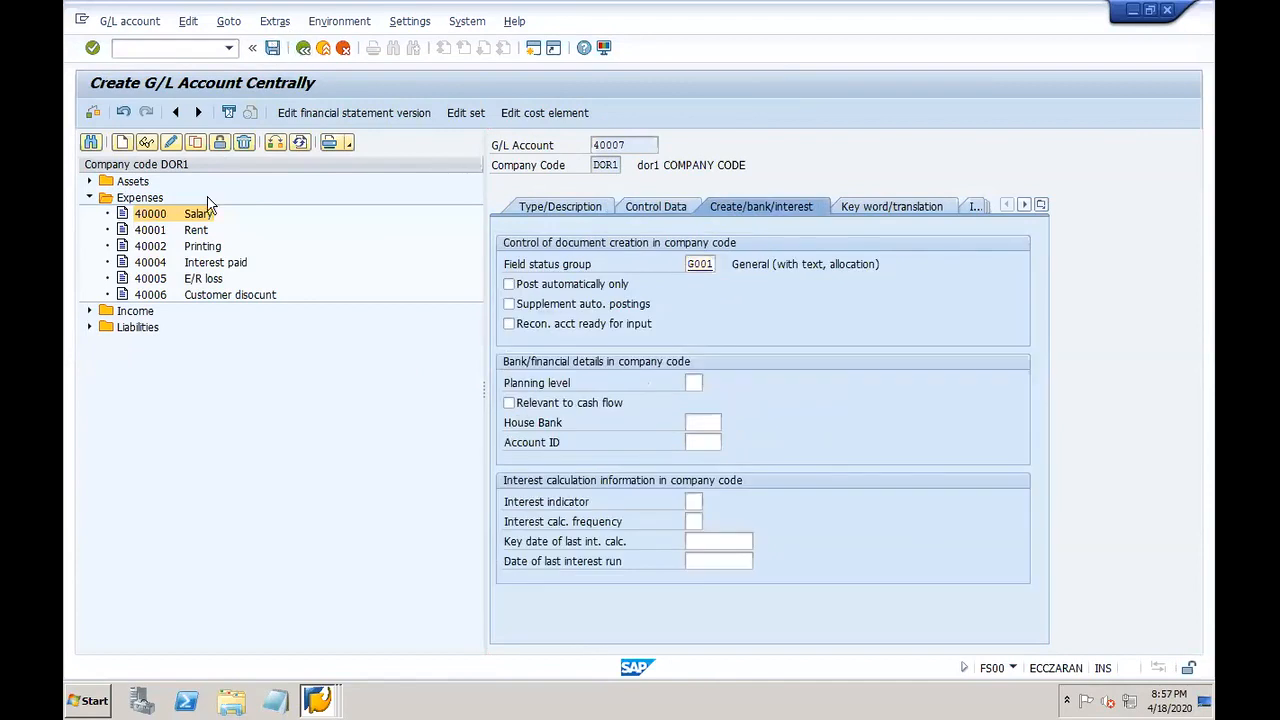
left_click(90, 182)
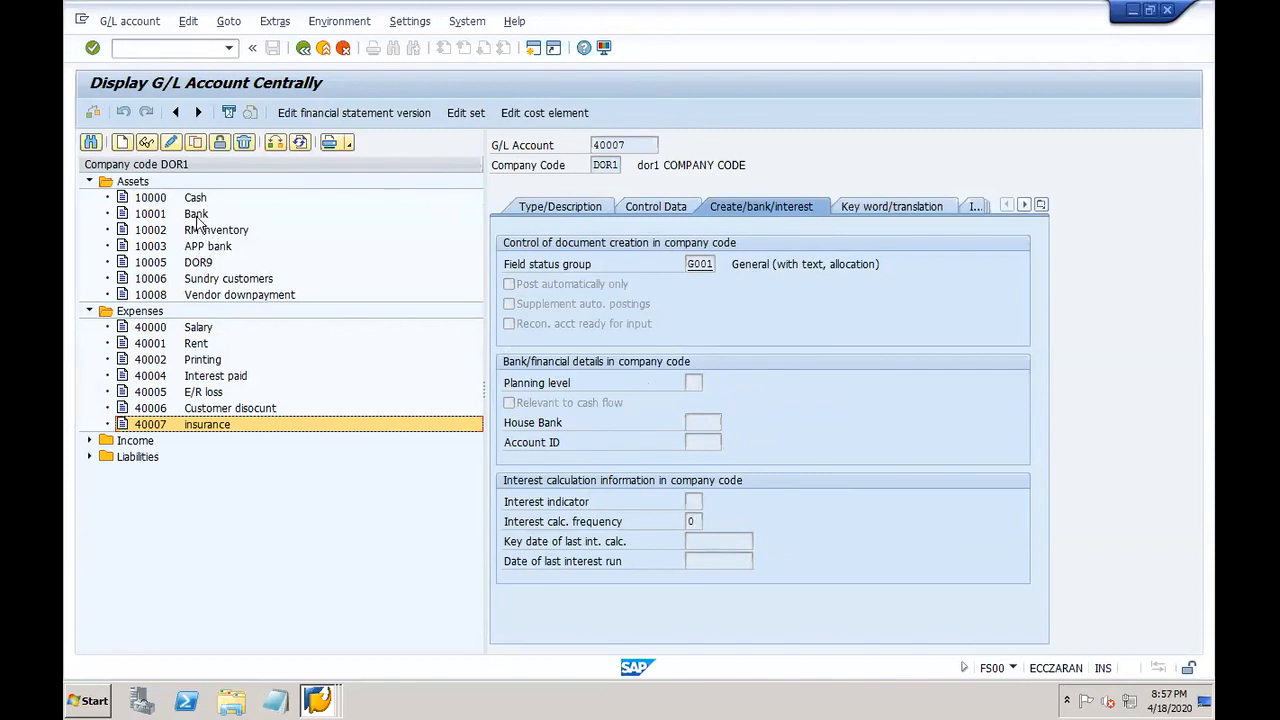
Step: Copy asset account 10001 Bank to new account number 10007
left_click(197, 213)
left_click(195, 142)
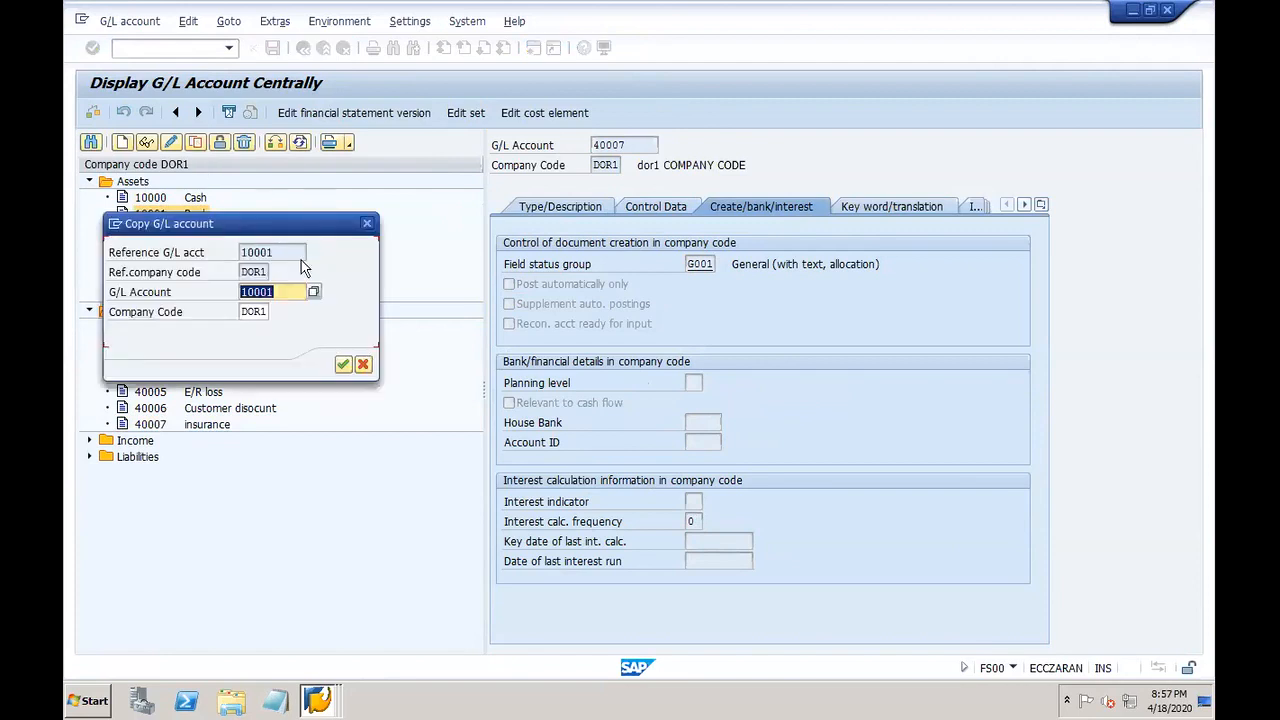
left_click(291, 291)
left_click_drag(292, 226, 366, 428)
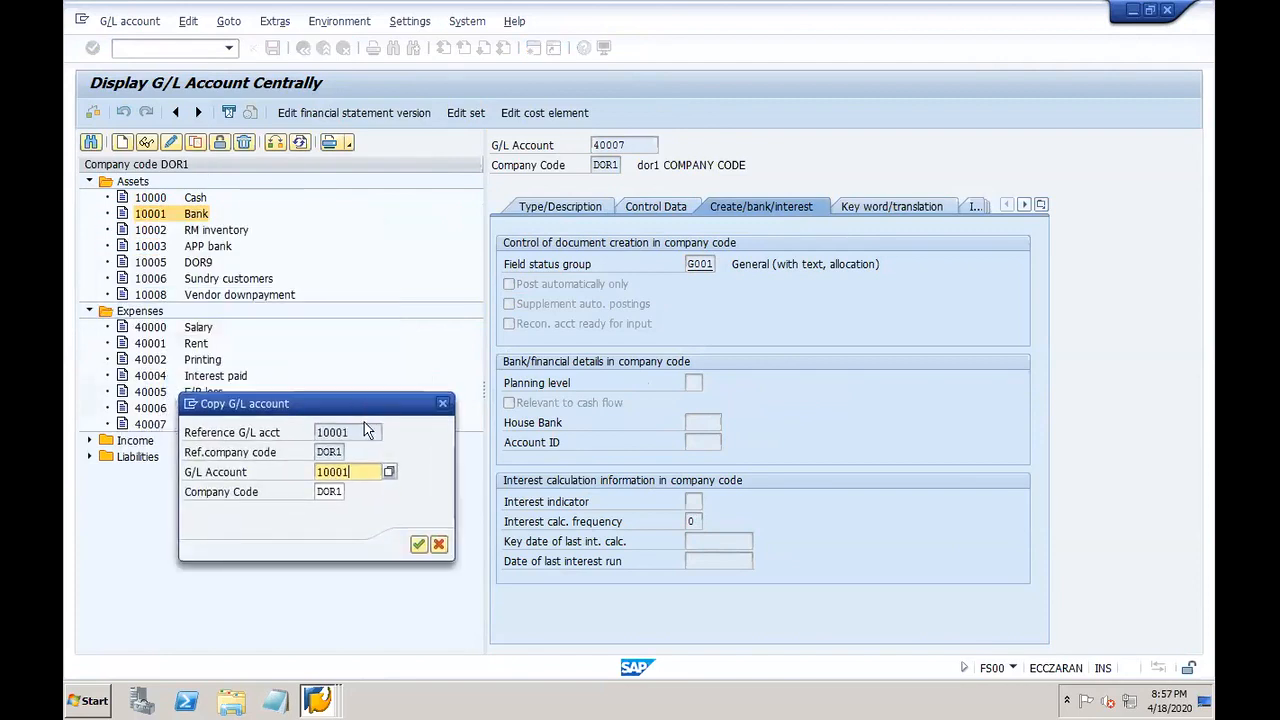
key("BackSpace")
type("7")
key("Return")
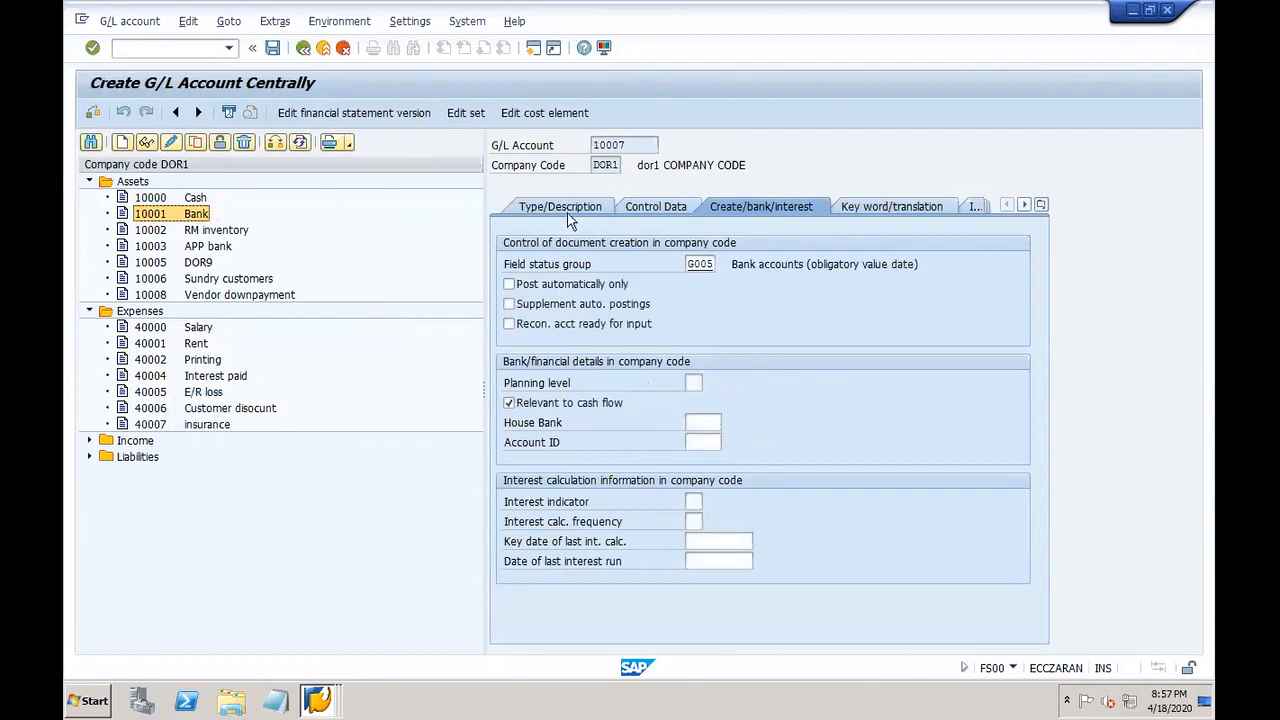
Step: Replace the short and long texts with 'Prepaid insurance'
left_click(553, 208)
left_click_drag(716, 421, 659, 427)
type("Pre")
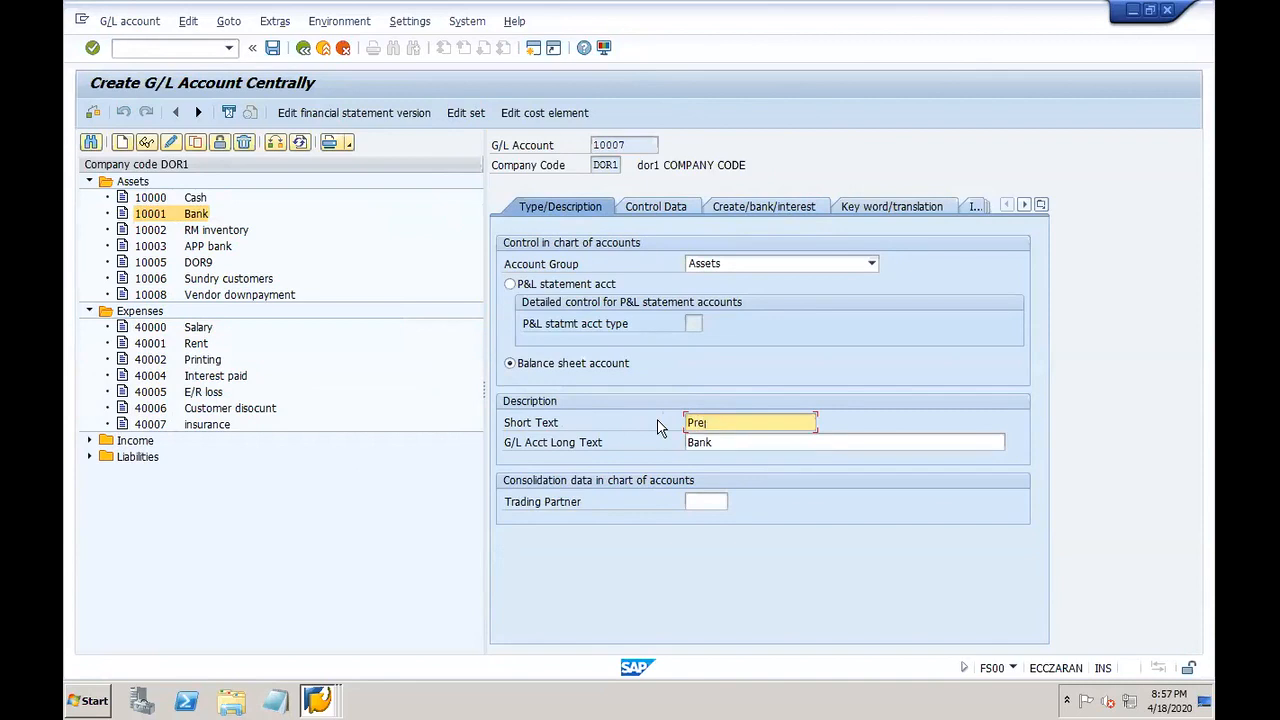
type("paid insurance")
left_click_drag(778, 424, 659, 432)
key("ctrl+c")
key("Tab")
key("ctrl+v")
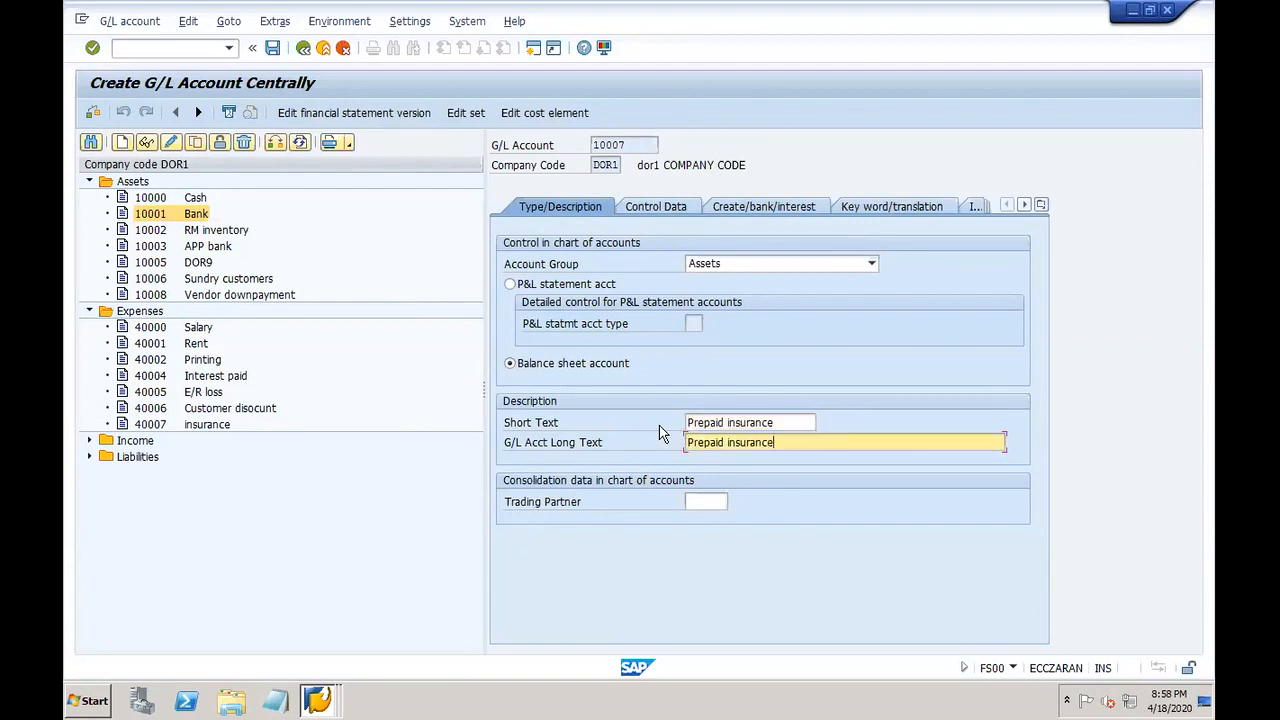
Step: Set field status group G001, turn off cash-flow relevance, and save the account
left_click(655, 208)
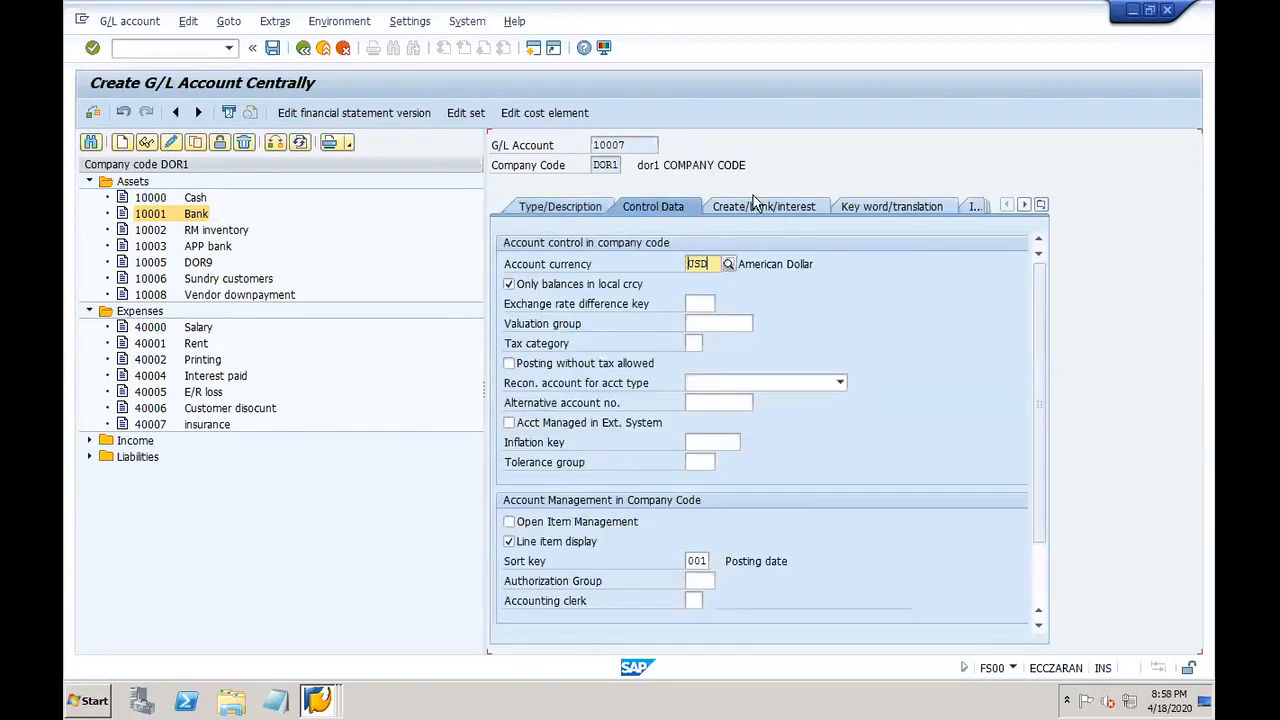
left_click(758, 206)
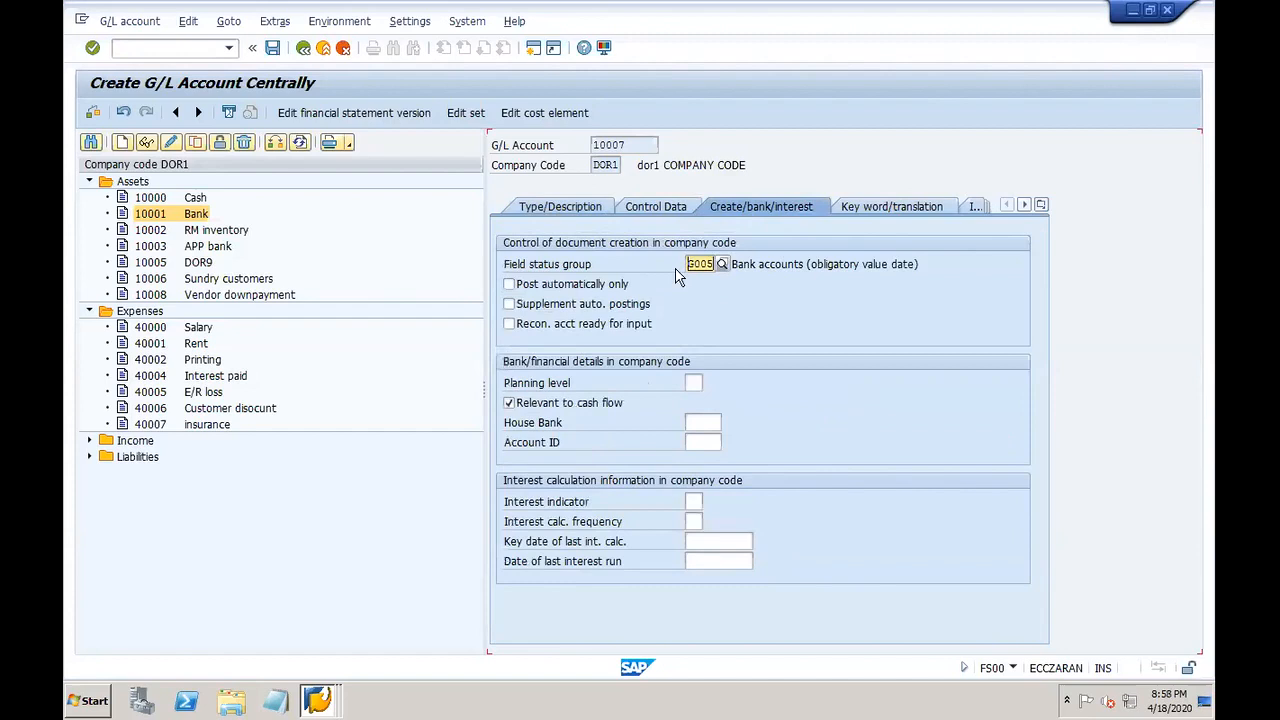
key("BackSpace")
type("1")
left_click(704, 318)
left_click(543, 405)
left_click(272, 47)
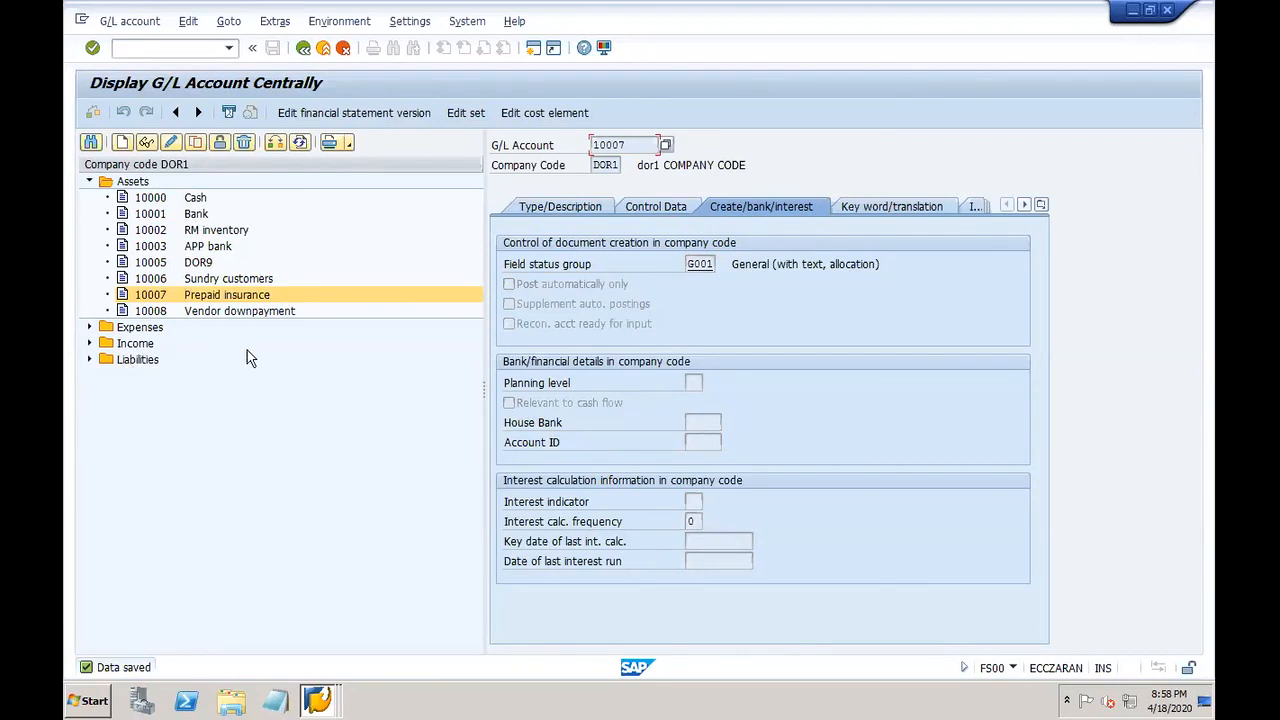
Step: Review accounts 10008 Vendor downpayment, 10007 Prepaid insurance and 40007 insurance in the tree
left_click(203, 311)
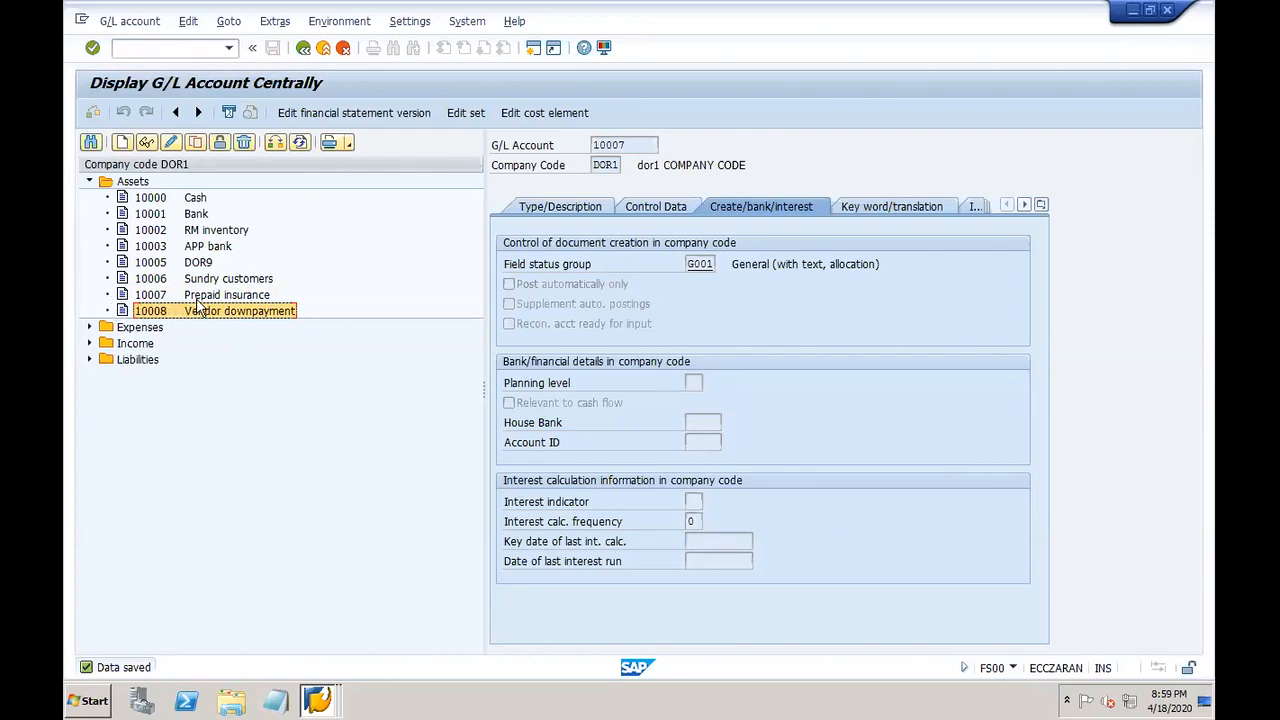
left_click(197, 300)
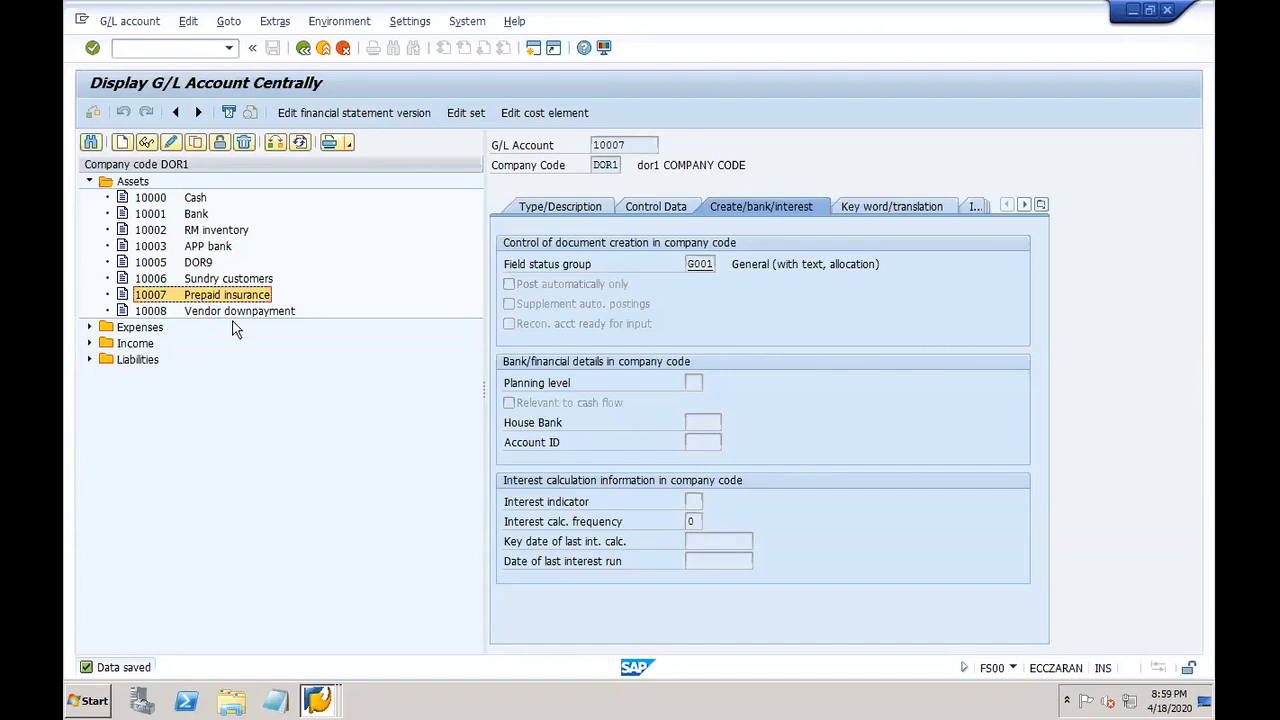
left_click(212, 313)
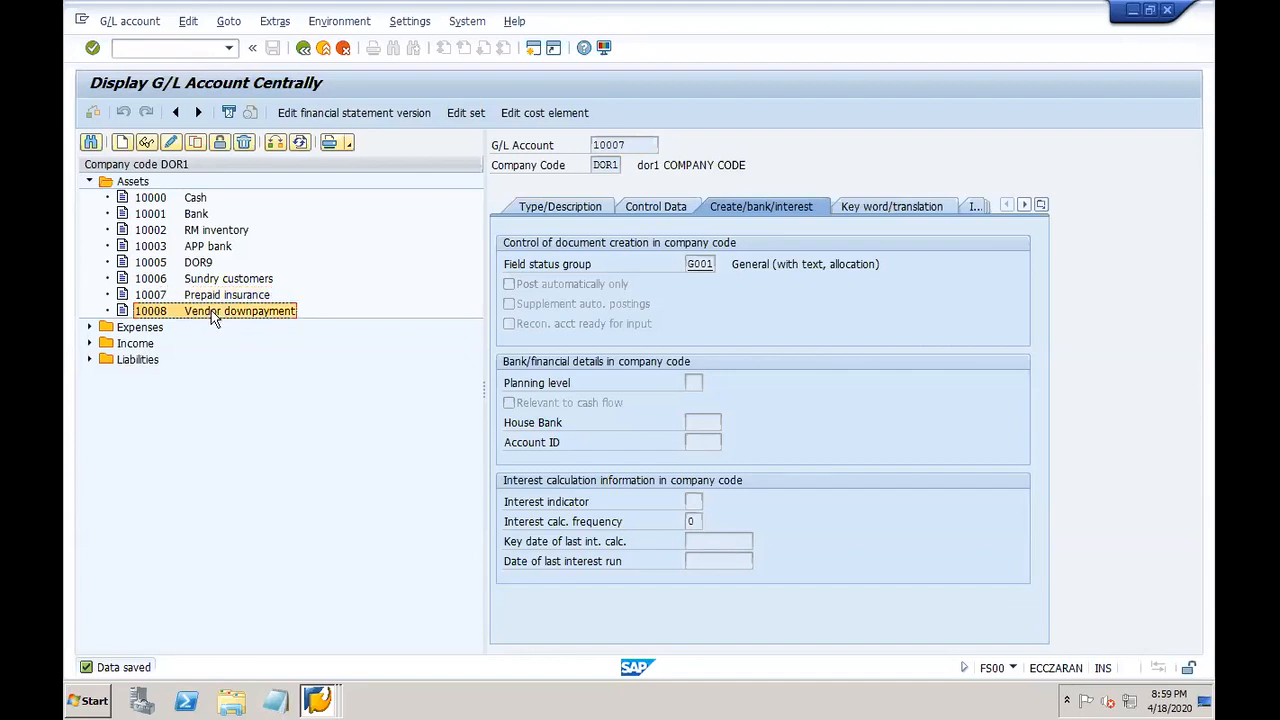
left_click(89, 328)
left_click(208, 440)
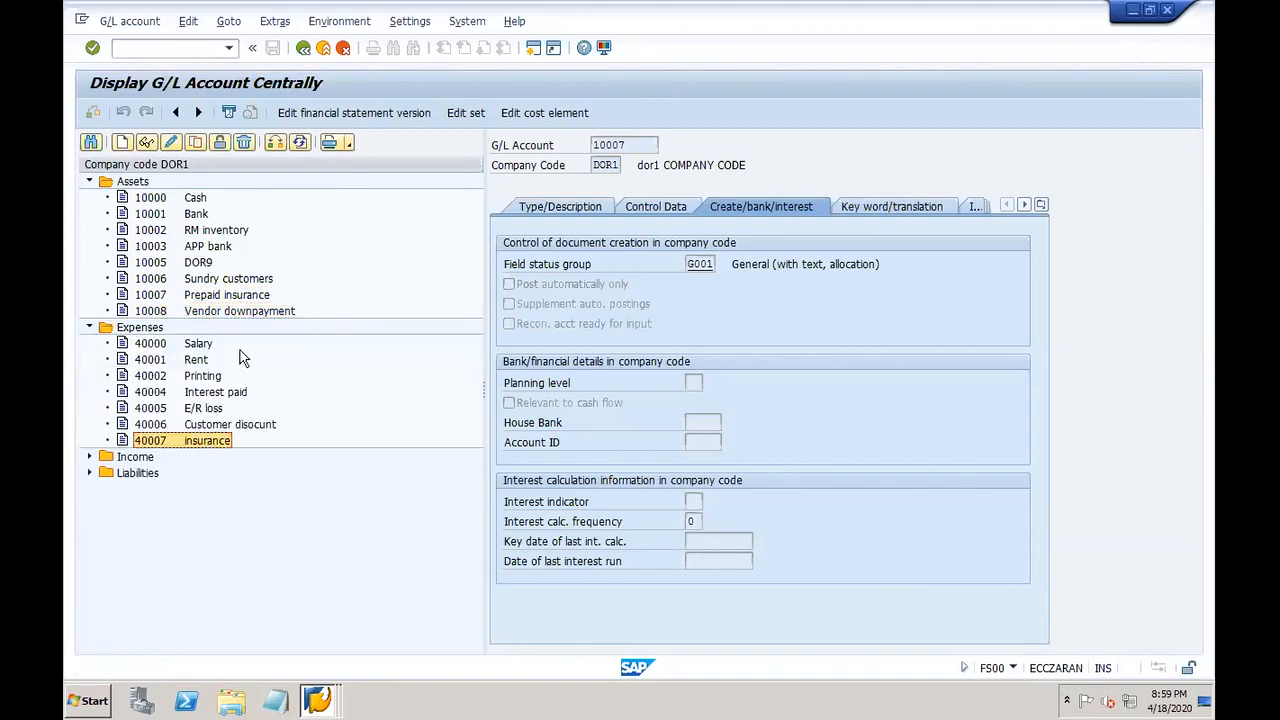
left_click(196, 296)
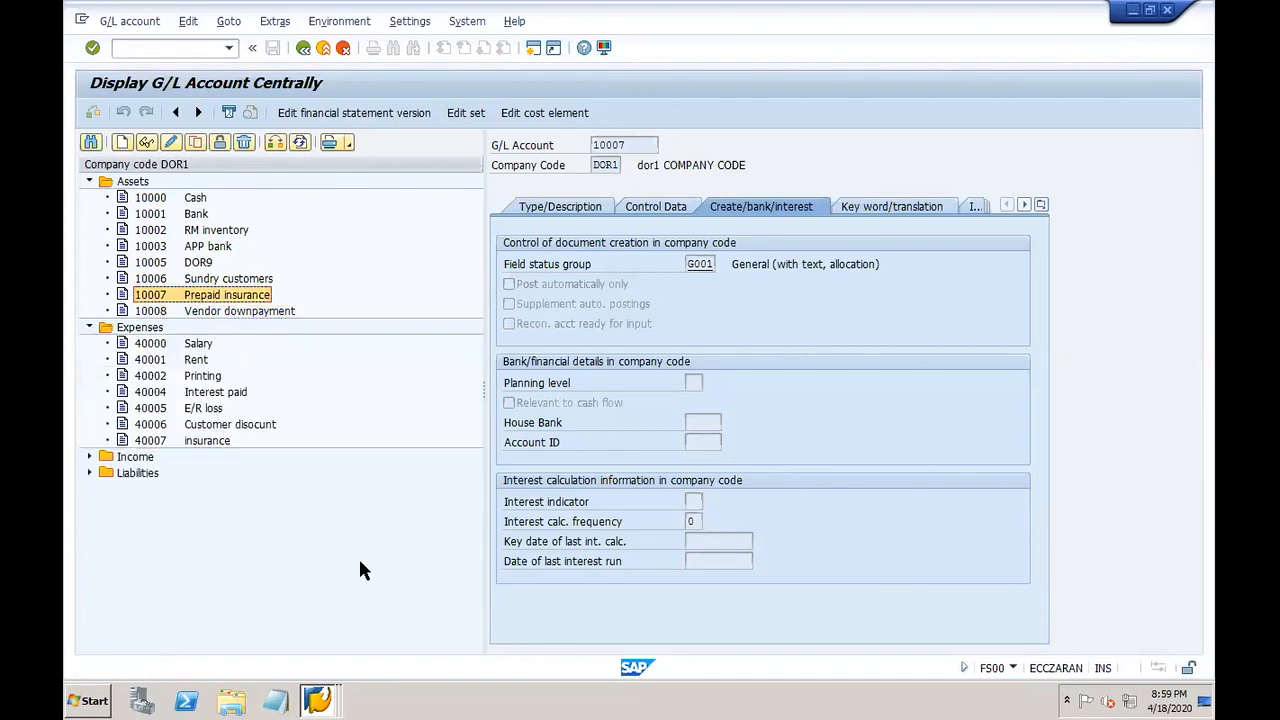
left_click(316, 702)
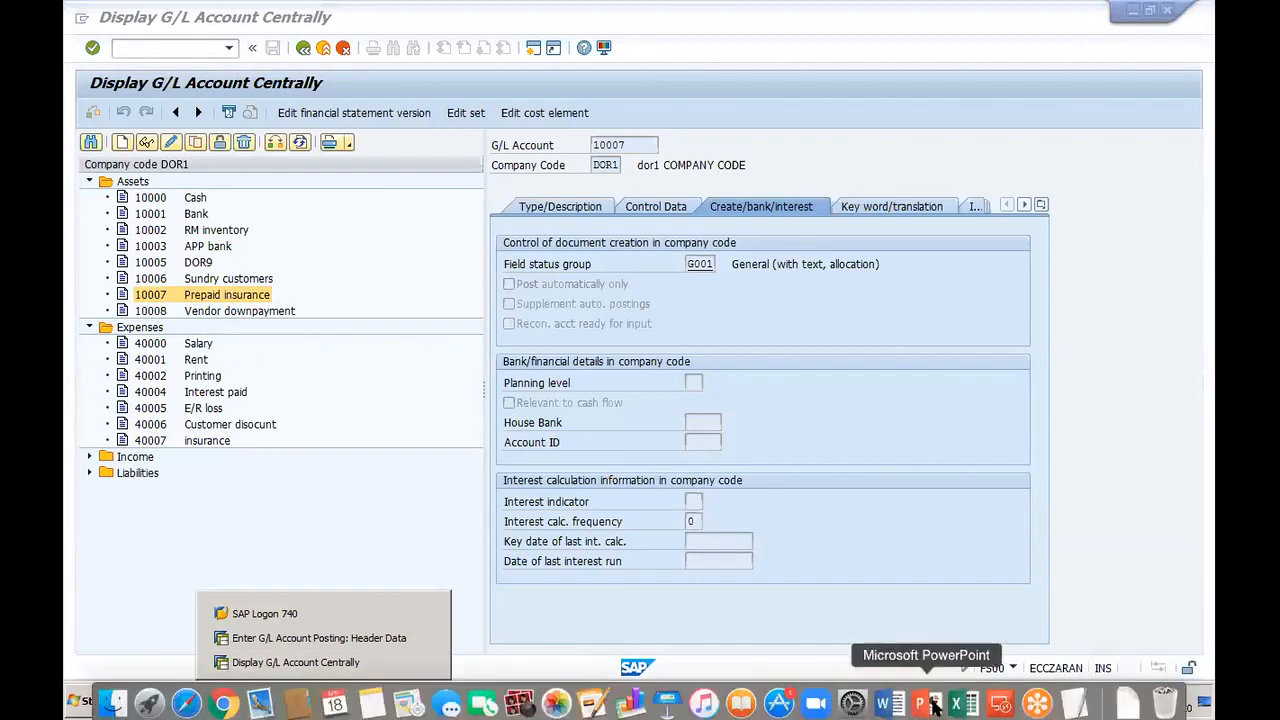
left_click(957, 697)
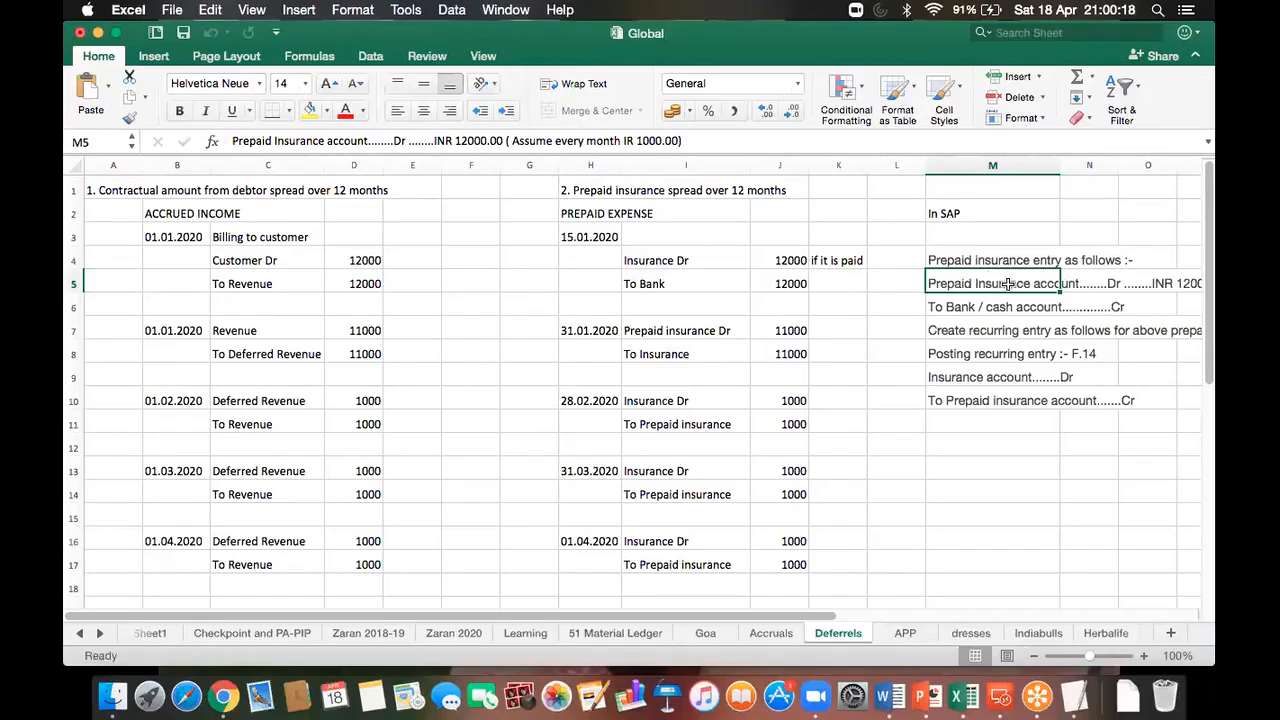
left_click_drag(997, 290, 1005, 307)
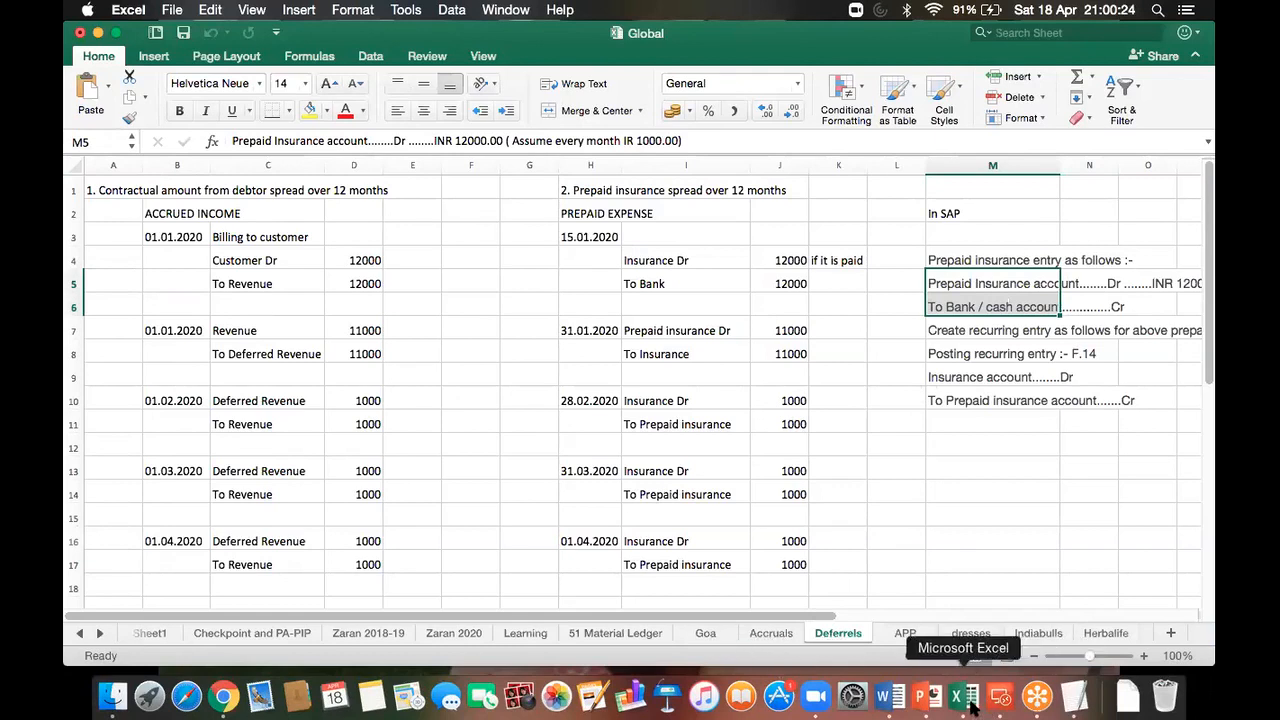
left_click(1000, 697)
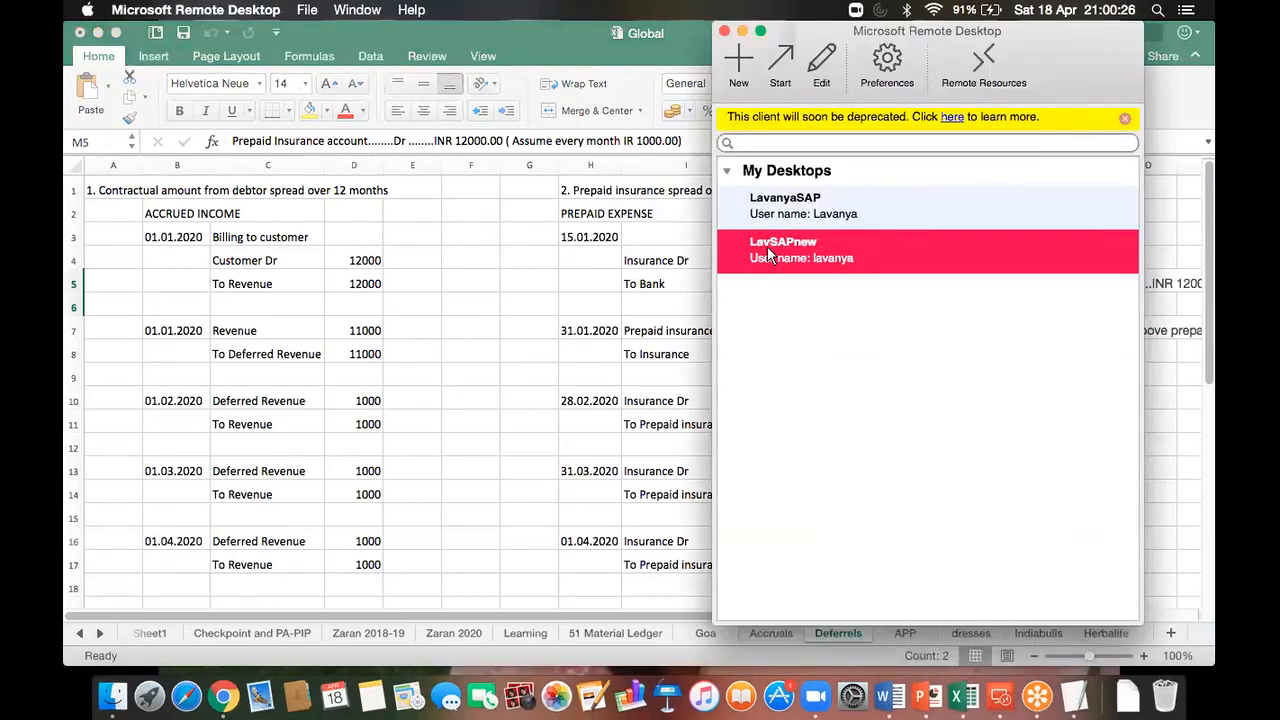
double_click(767, 250)
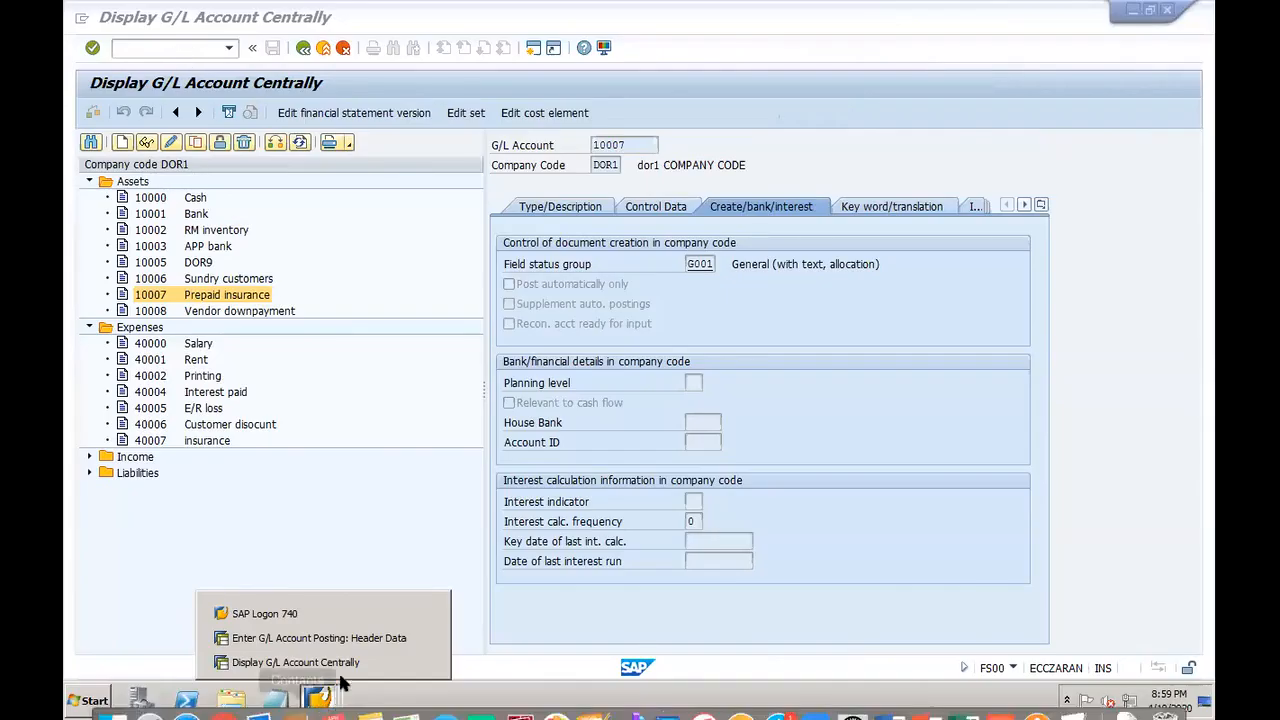
Step: Enter a 12000 debit line on 10007 Prepaid insurance with text 'Insur'
left_click(308, 638)
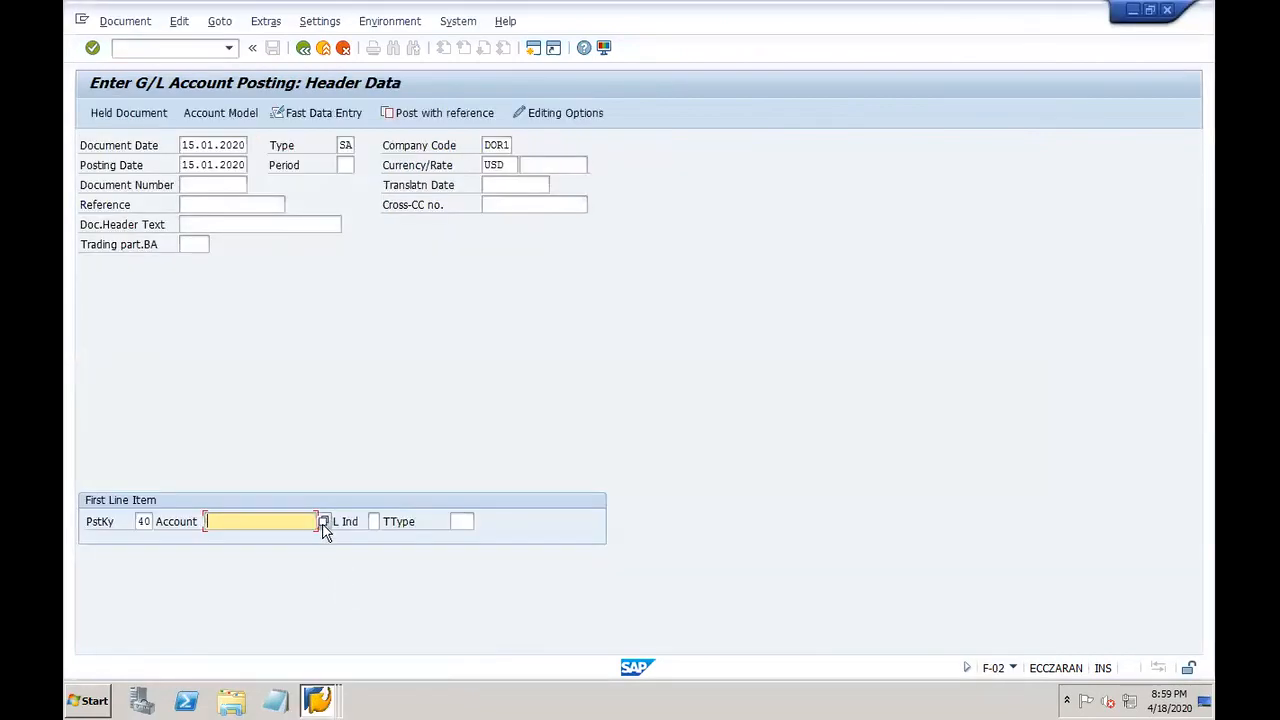
left_click(323, 521)
key("Return")
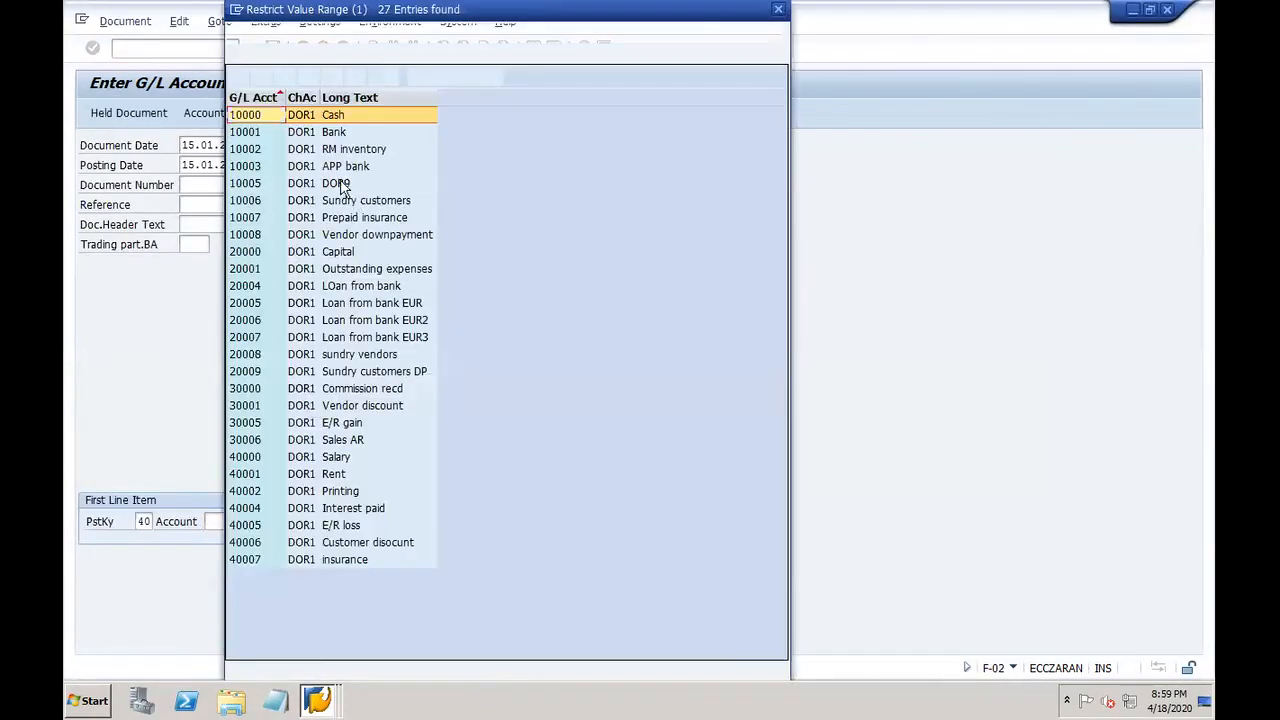
left_click(355, 220)
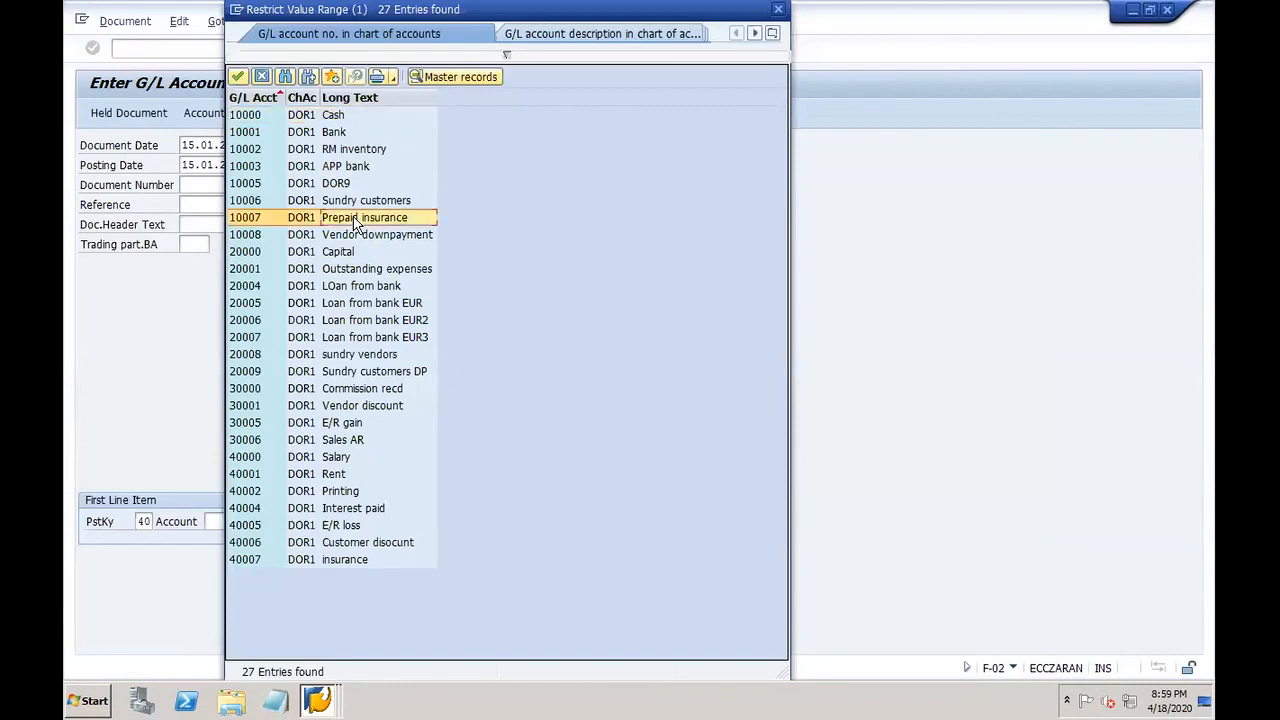
double_click(355, 218)
key("Return")
type("12000")
left_click(356, 382)
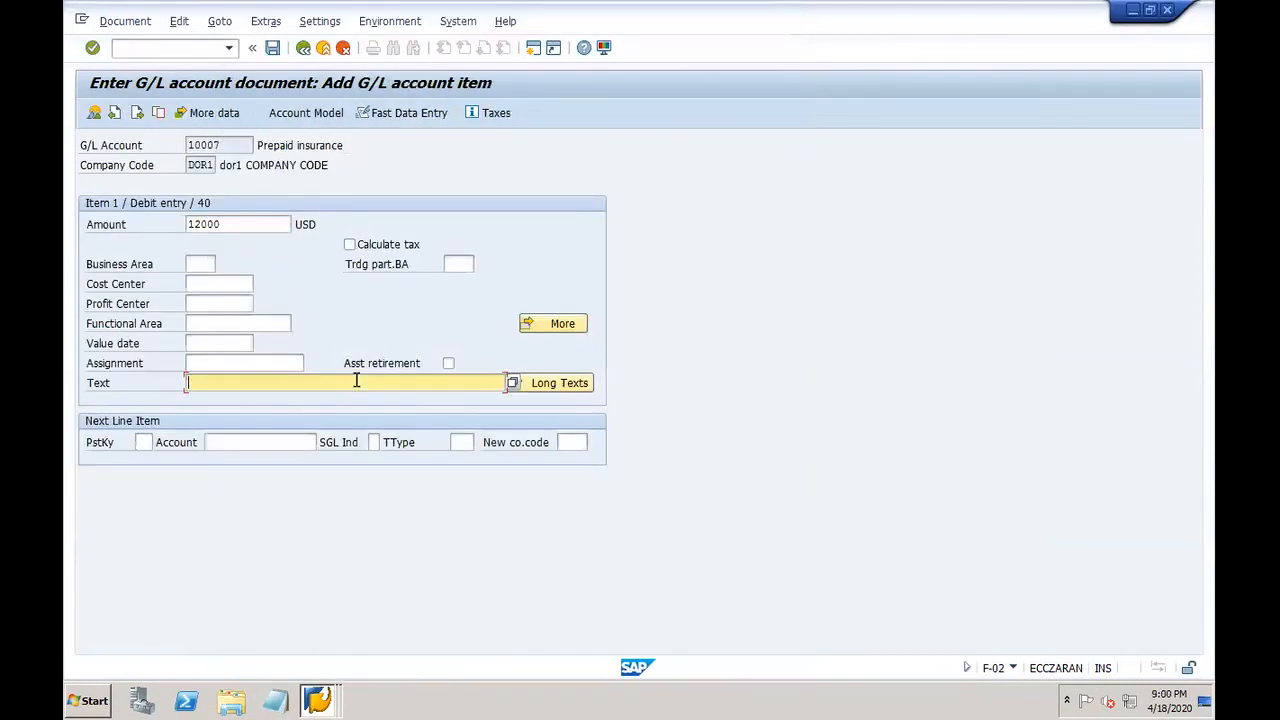
type("Insurance paid for 12 months")
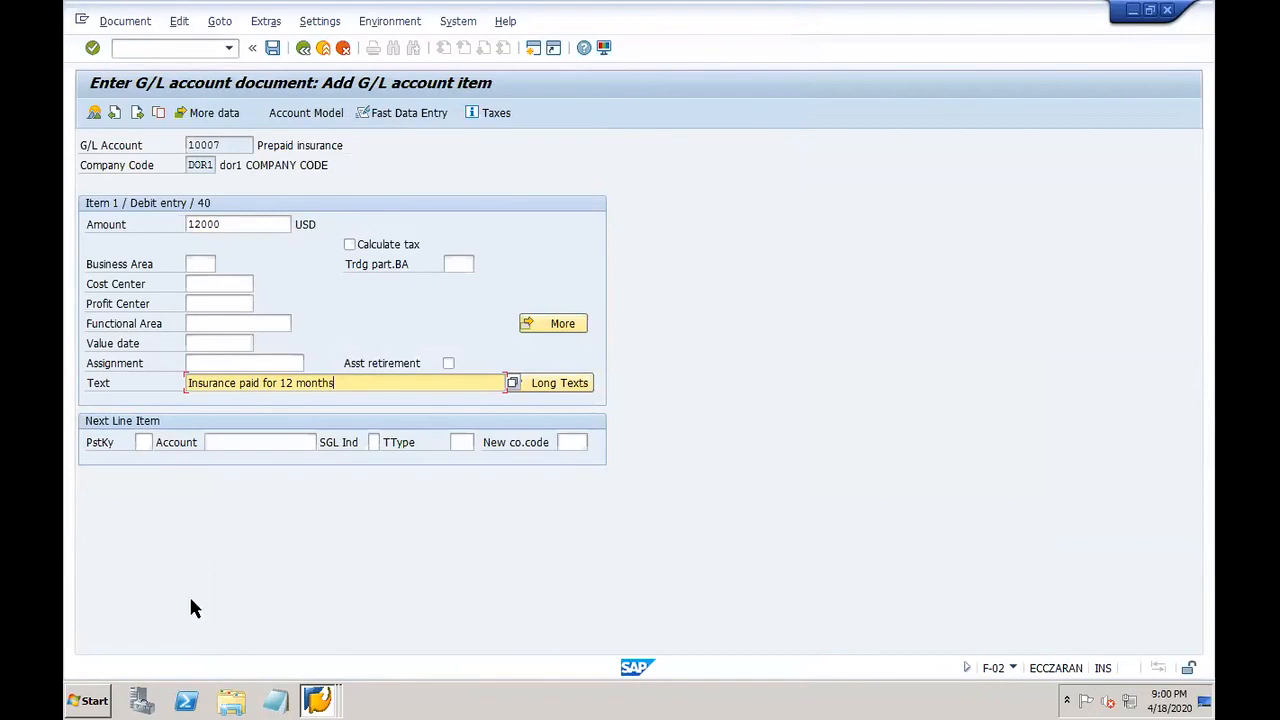
Step: Add a posting key 50 credit line on 10001 Bank for the balance, value date 15.01.2020
left_click(146, 443)
type("50")
key("Tab")
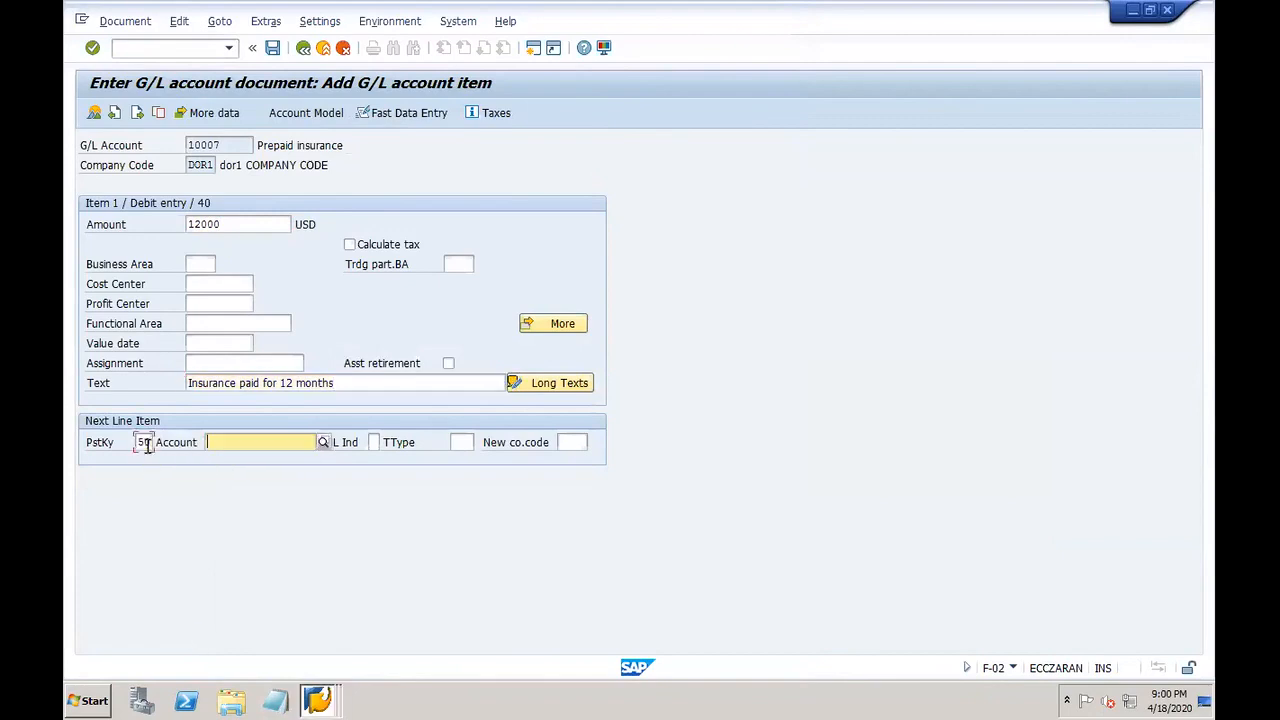
left_click(322, 443)
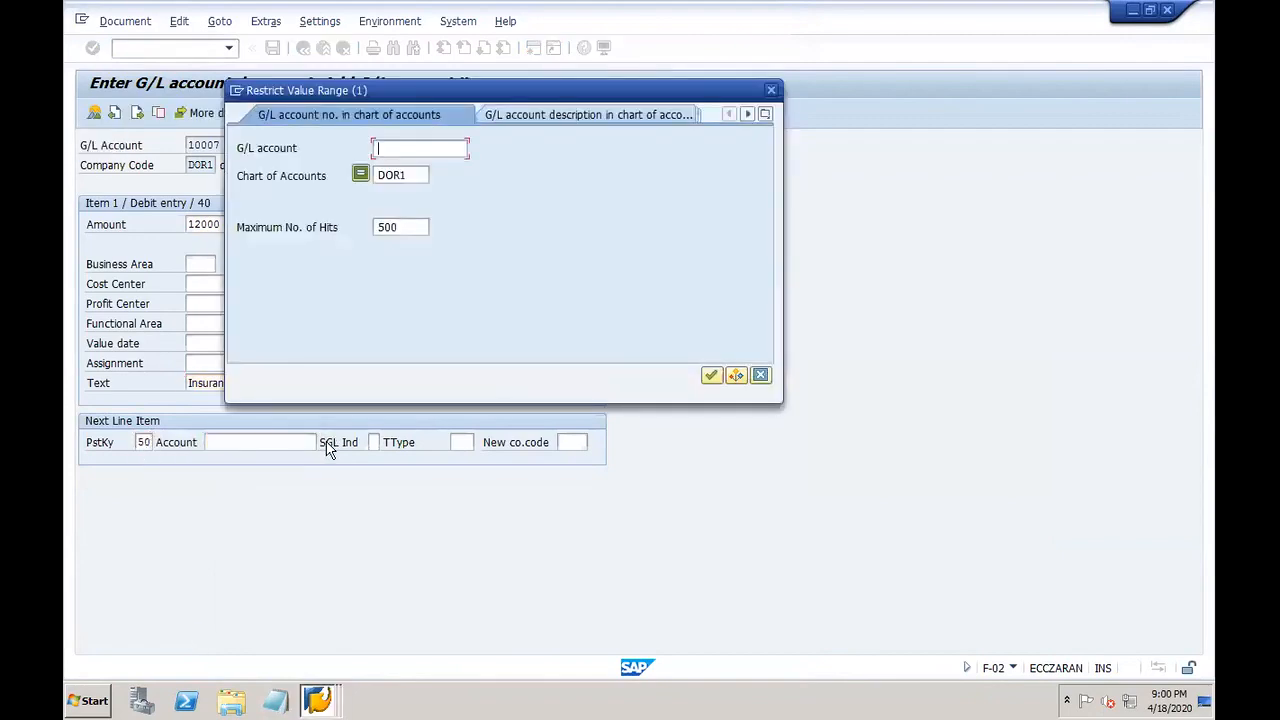
key("Return")
double_click(349, 139)
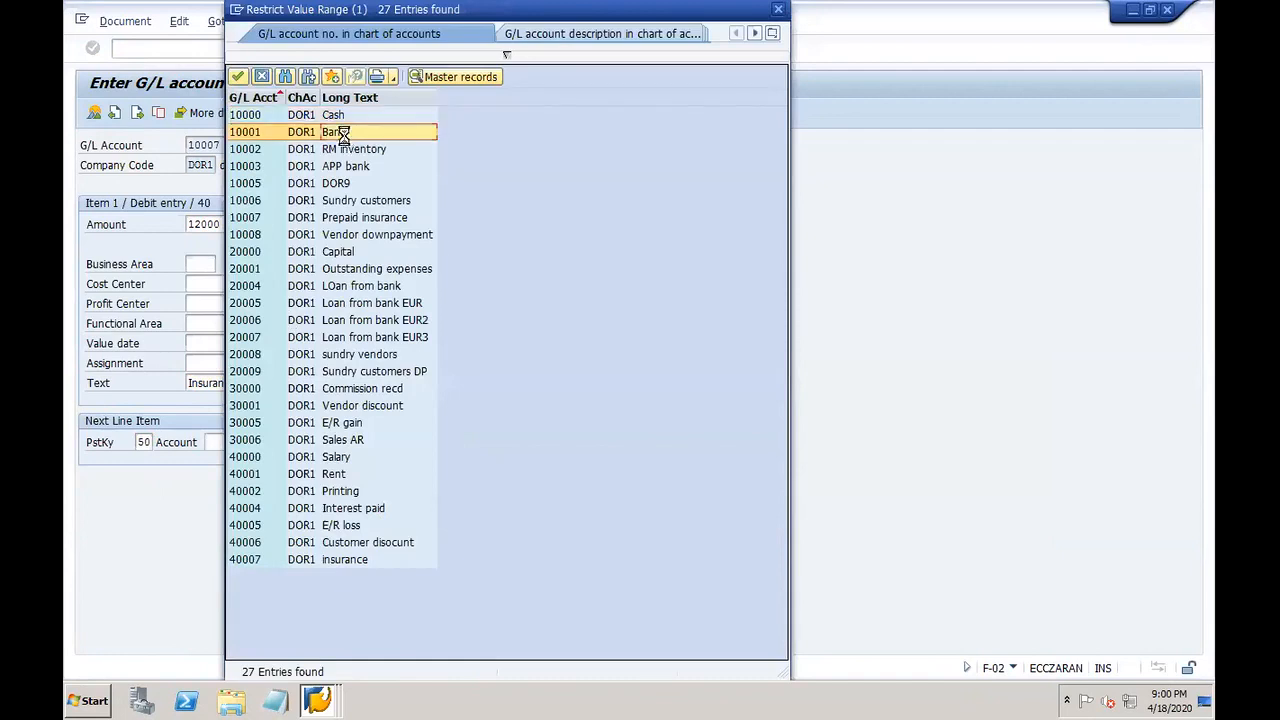
key("Return")
key("space")
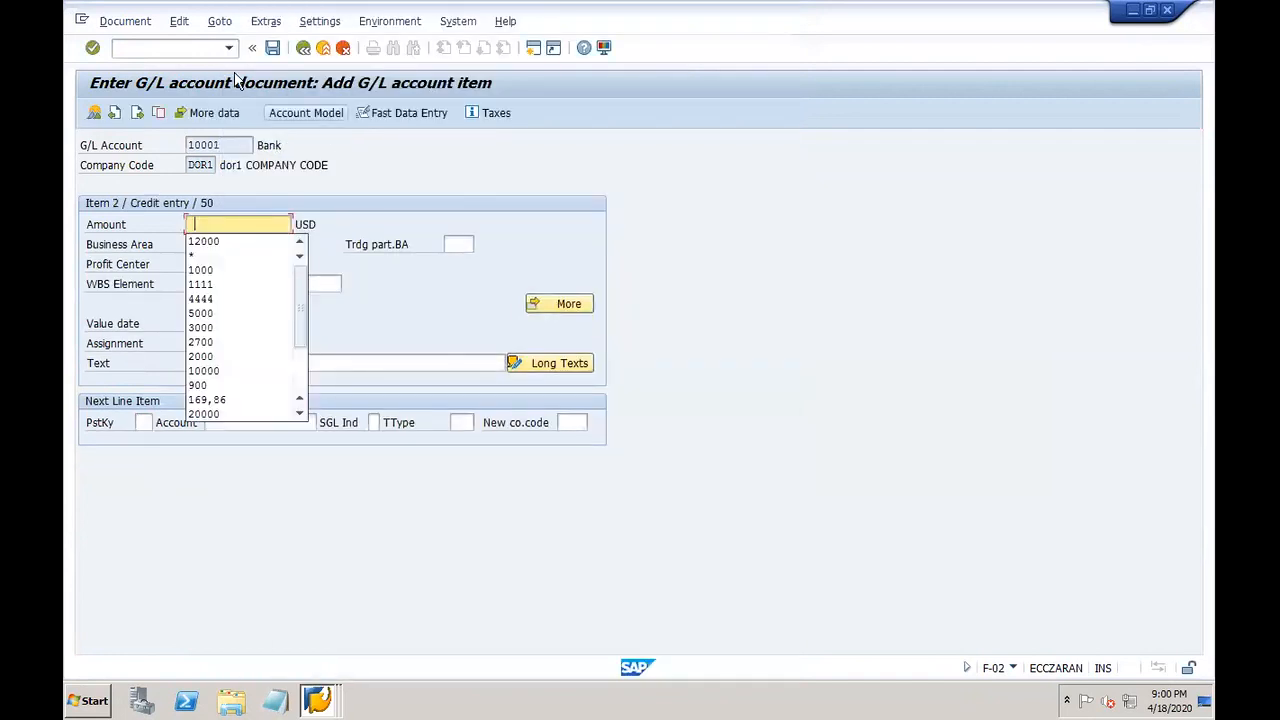
left_click(207, 258)
left_click(223, 323)
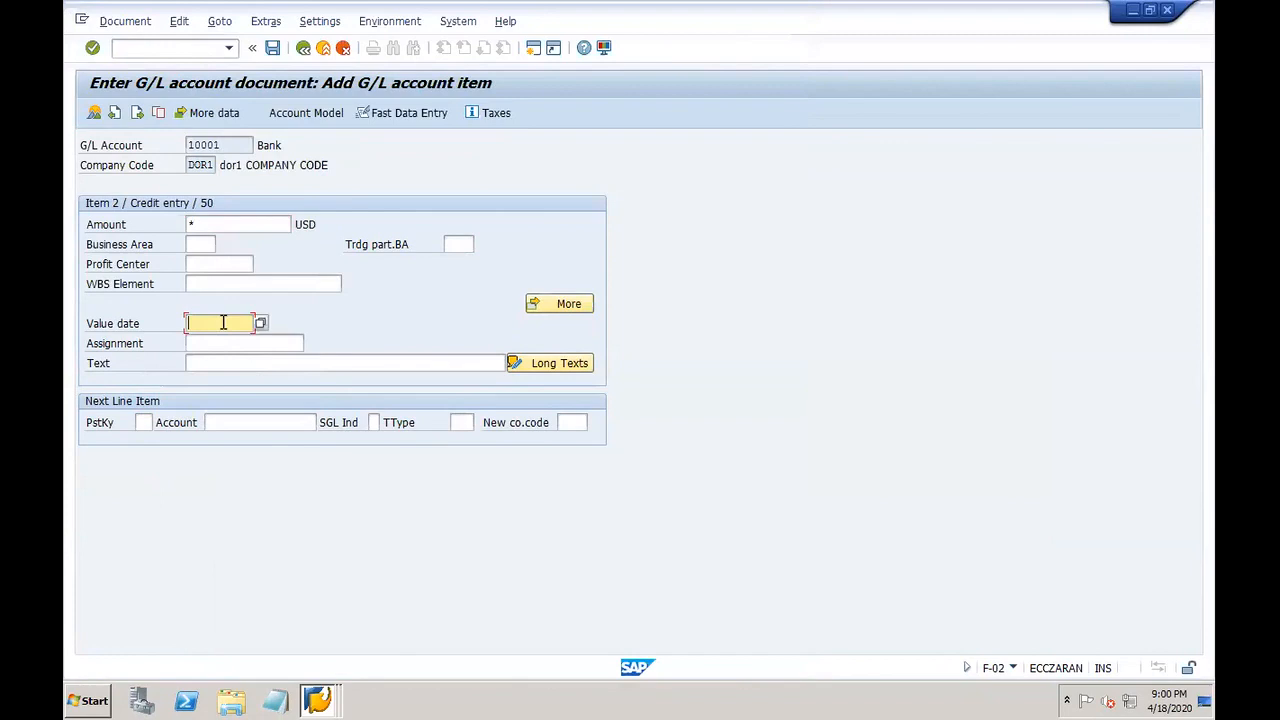
type("15.01.2020")
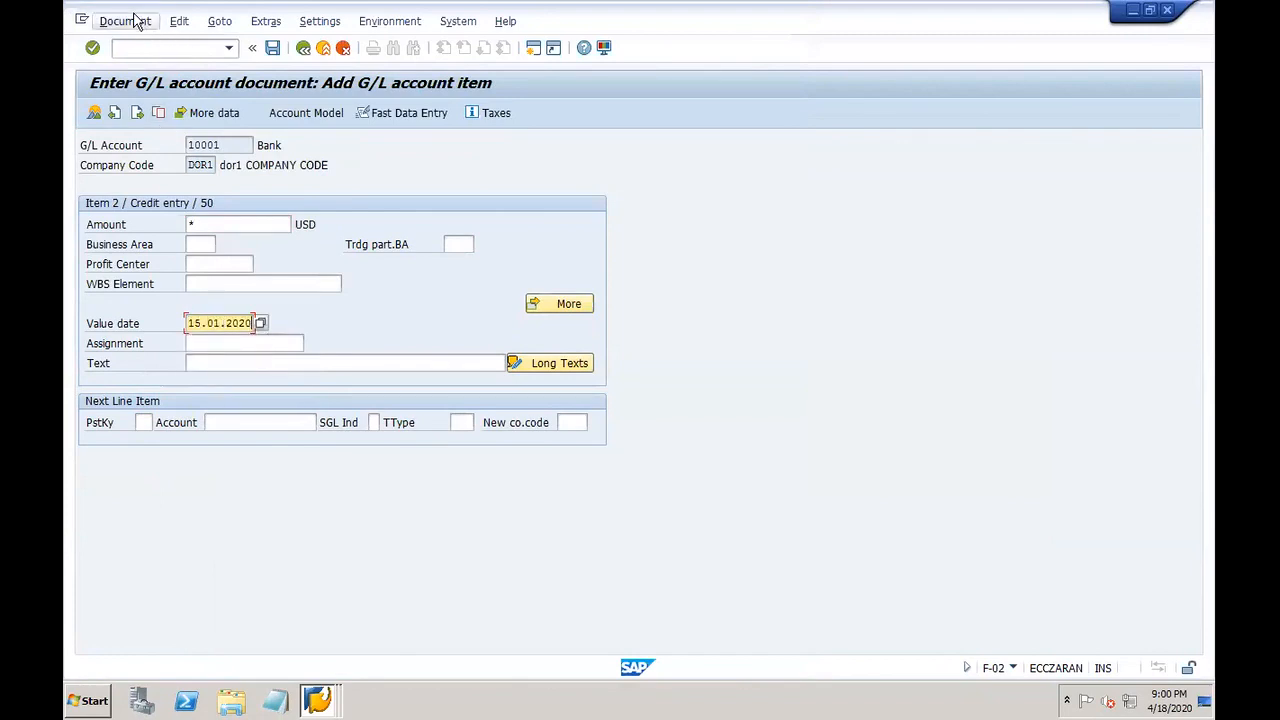
Step: Simulate and post the document, then display posted document 37
left_click(127, 21)
left_click(159, 103)
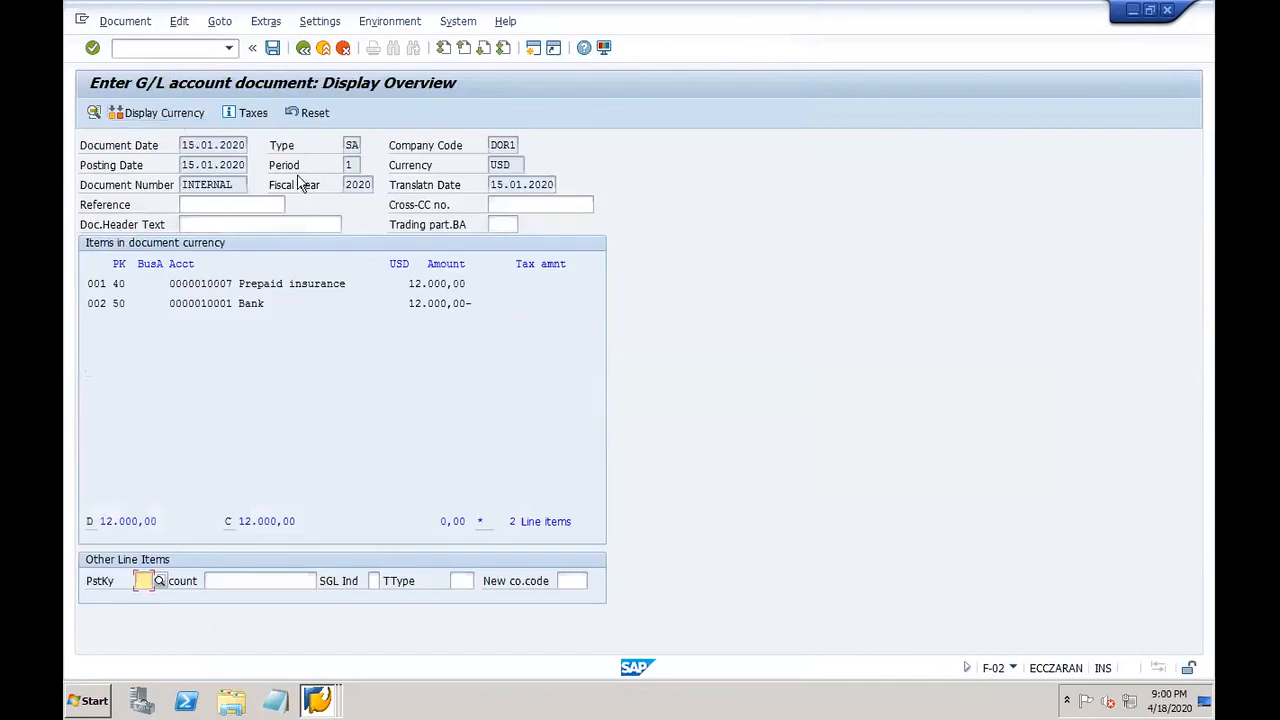
left_click(272, 48)
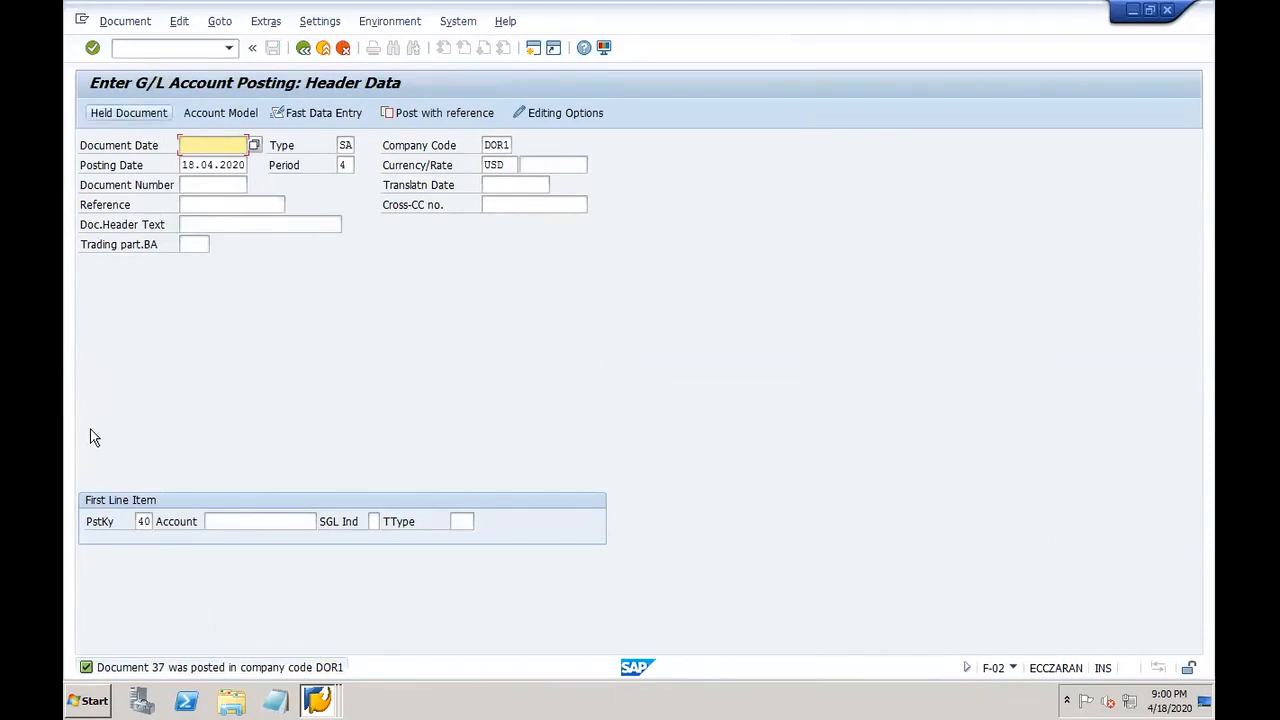
left_click(125, 21)
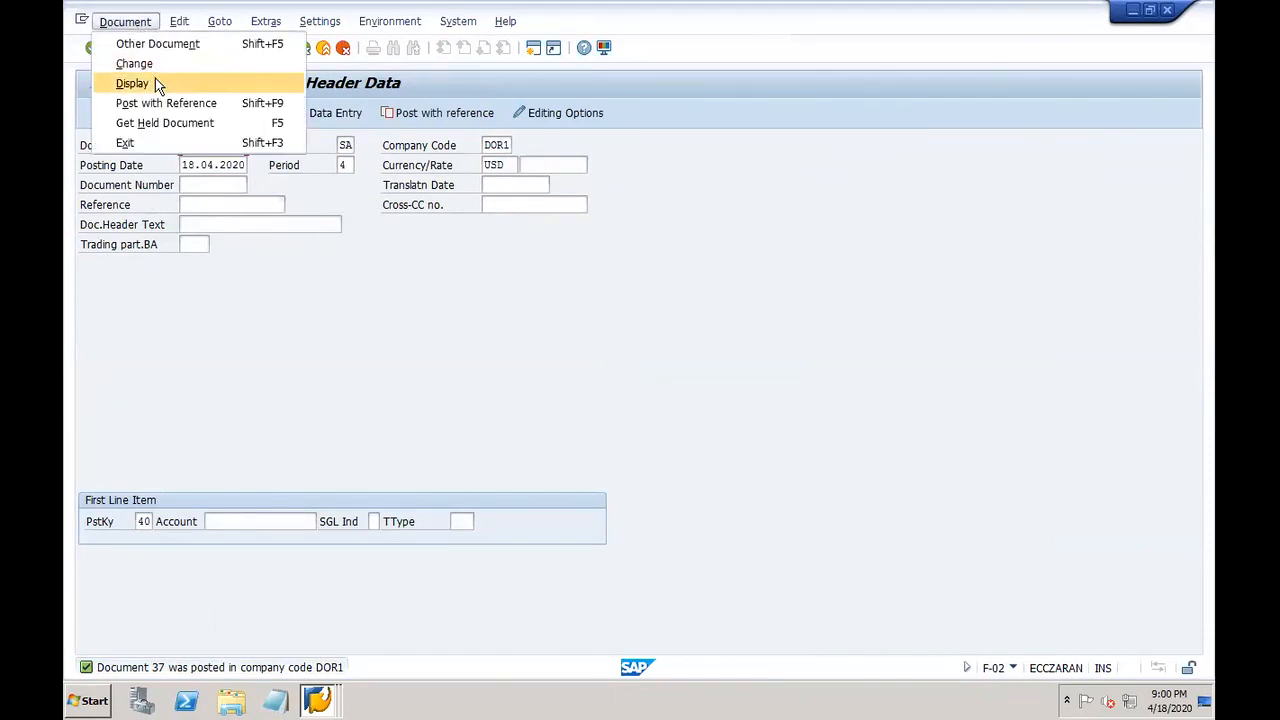
left_click(155, 83)
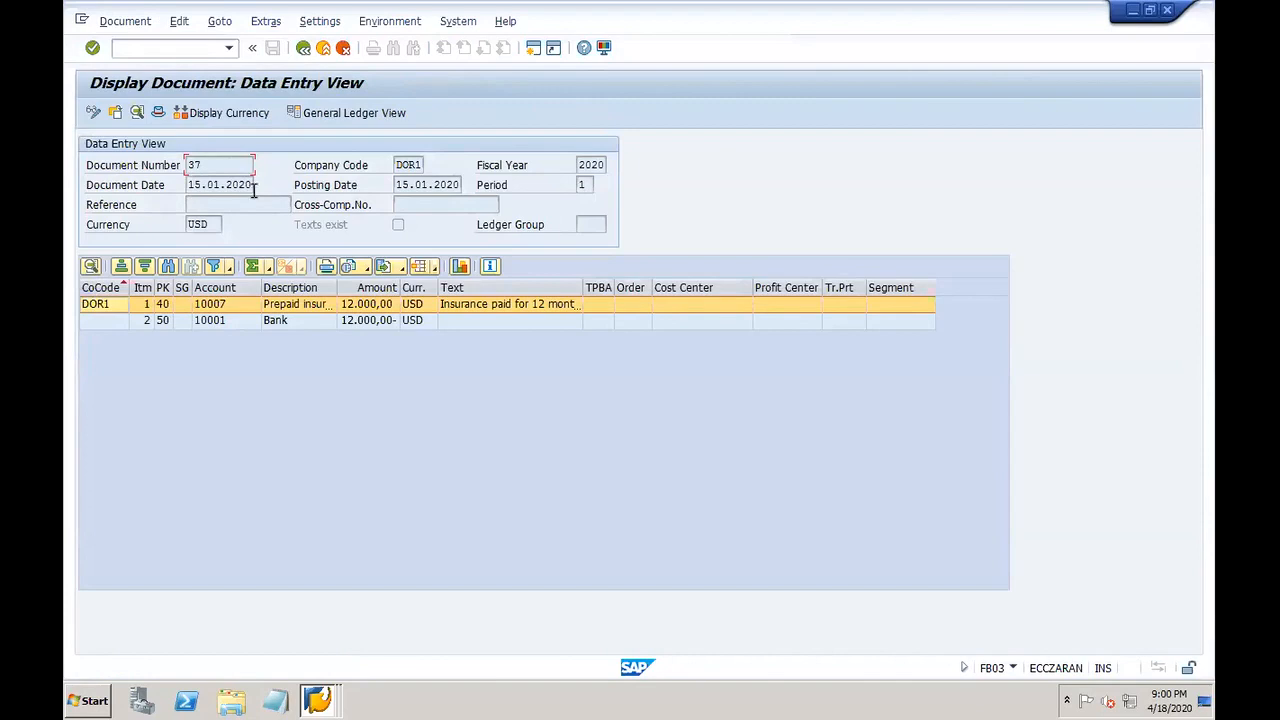
mouse_move(1000, 706)
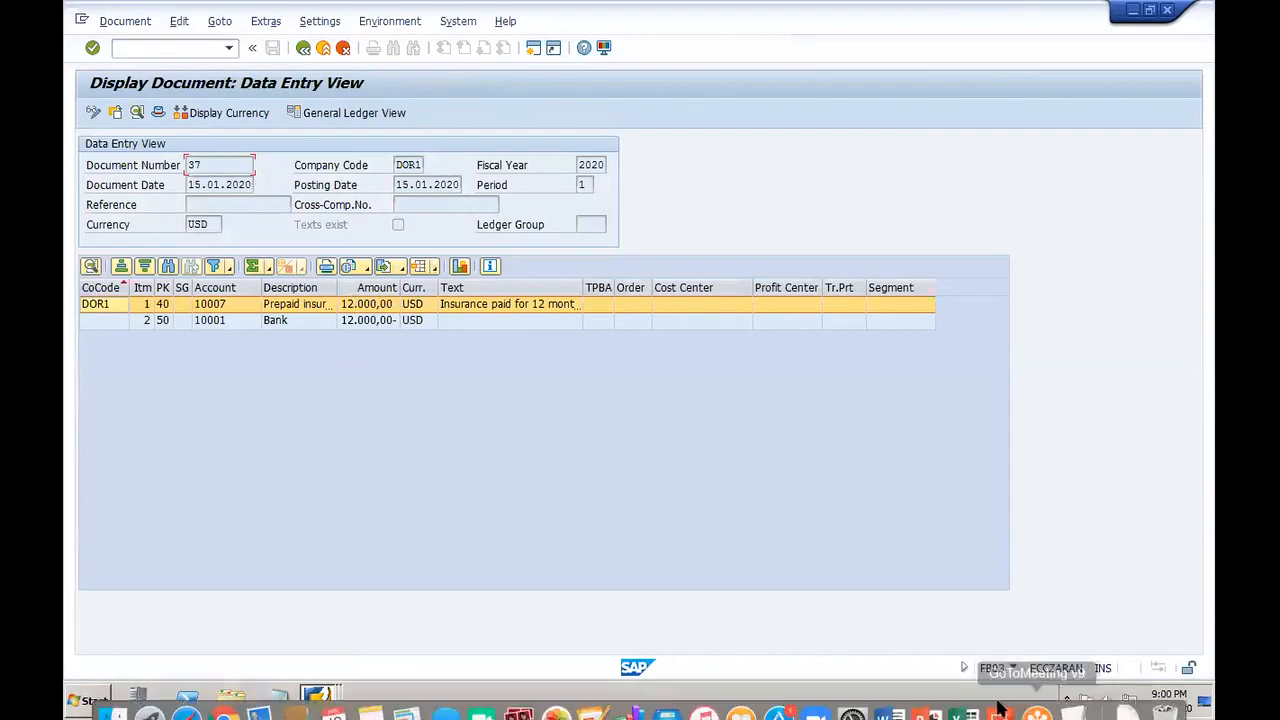
left_click(960, 697)
left_click(1022, 352)
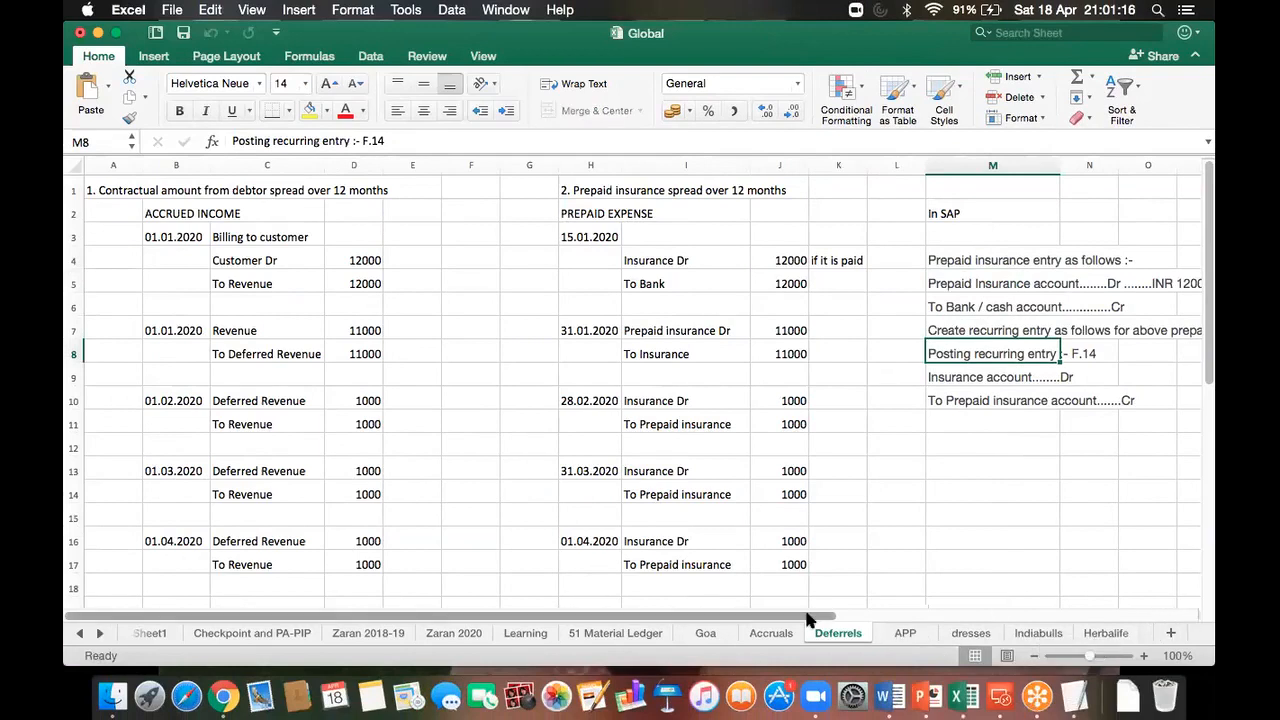
left_click_drag(831, 617, 864, 620)
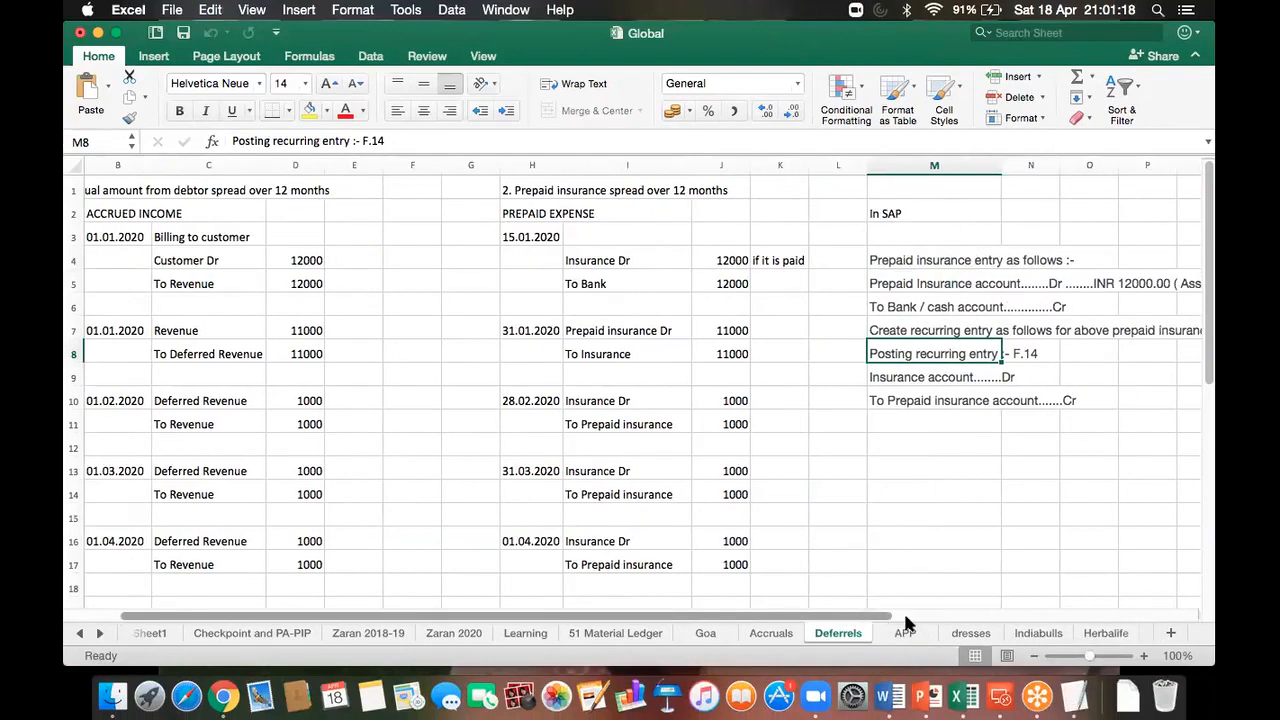
left_click(904, 617)
left_click(469, 617)
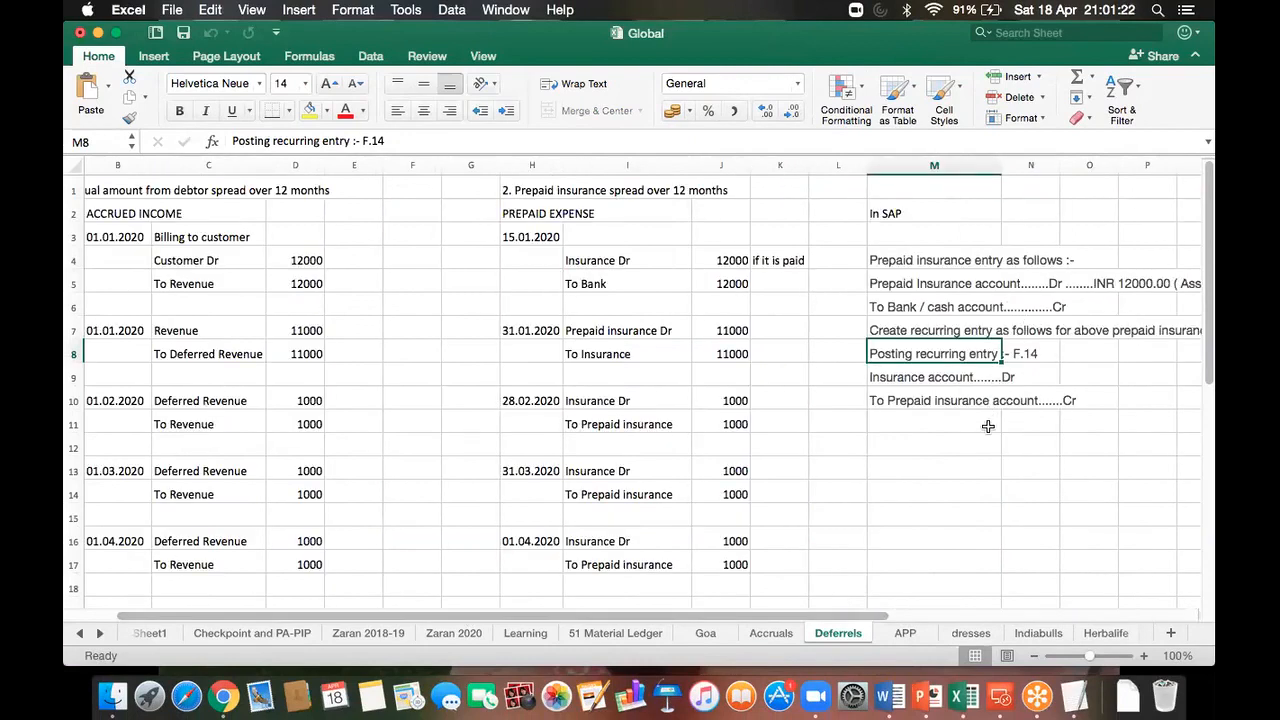
left_click(1000, 697)
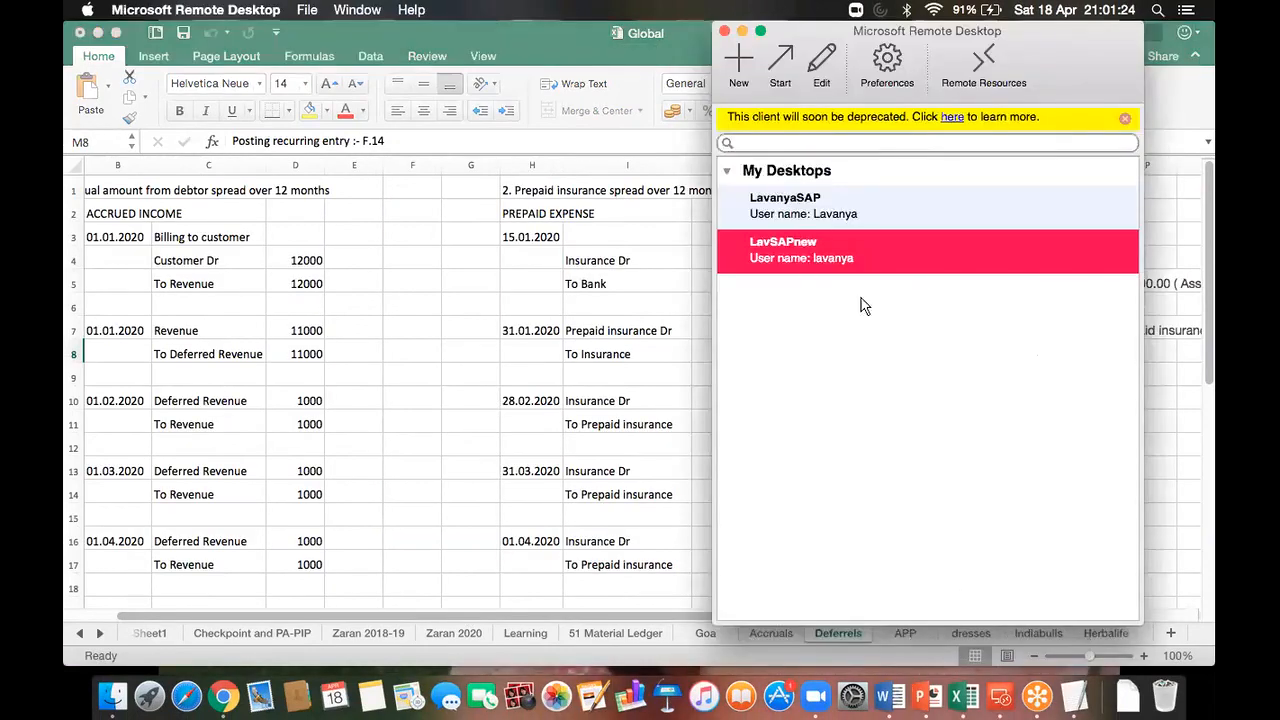
double_click(810, 255)
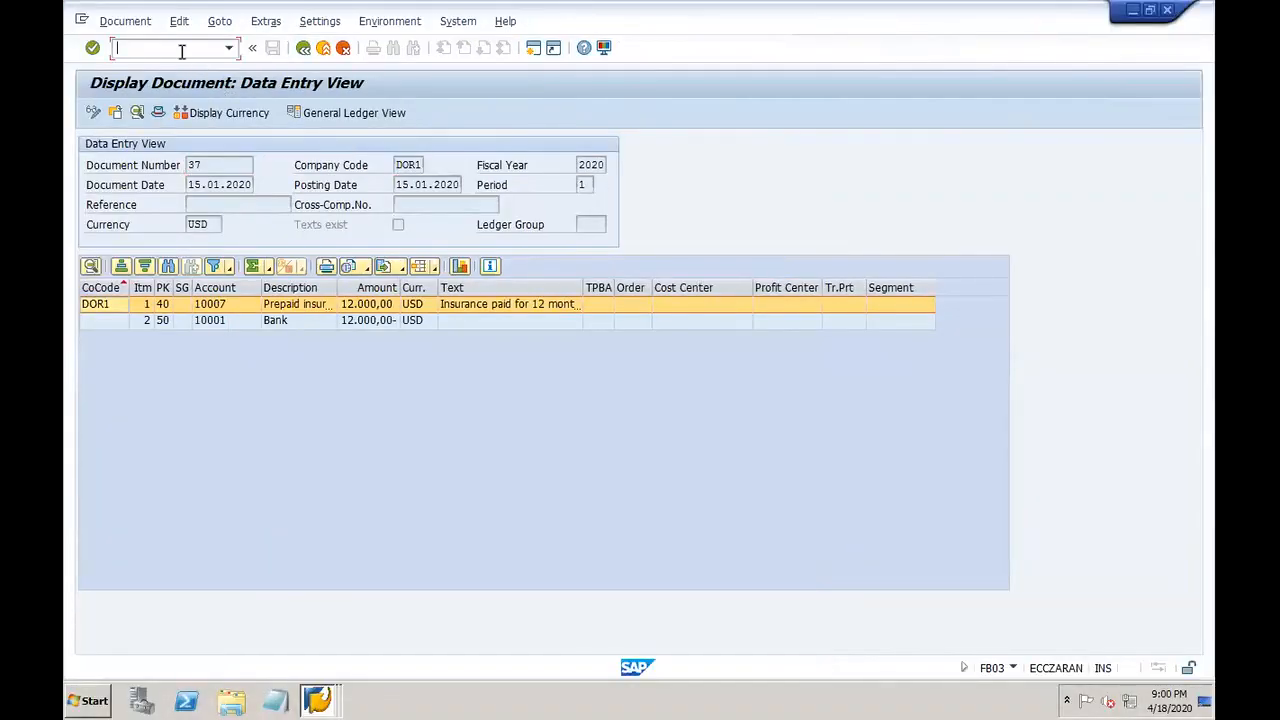
Step: Open the recurring entry header screen via /oFBD1
type("/ofbd1")
key("Return")
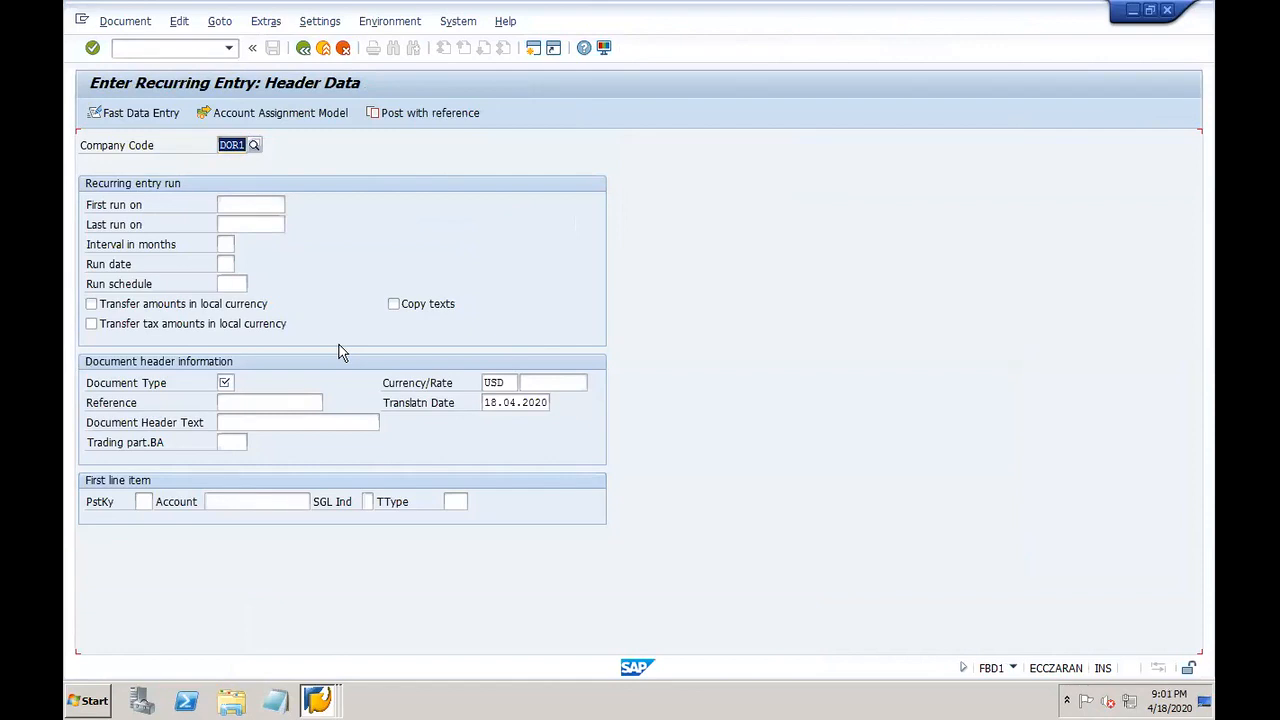
left_click(255, 203)
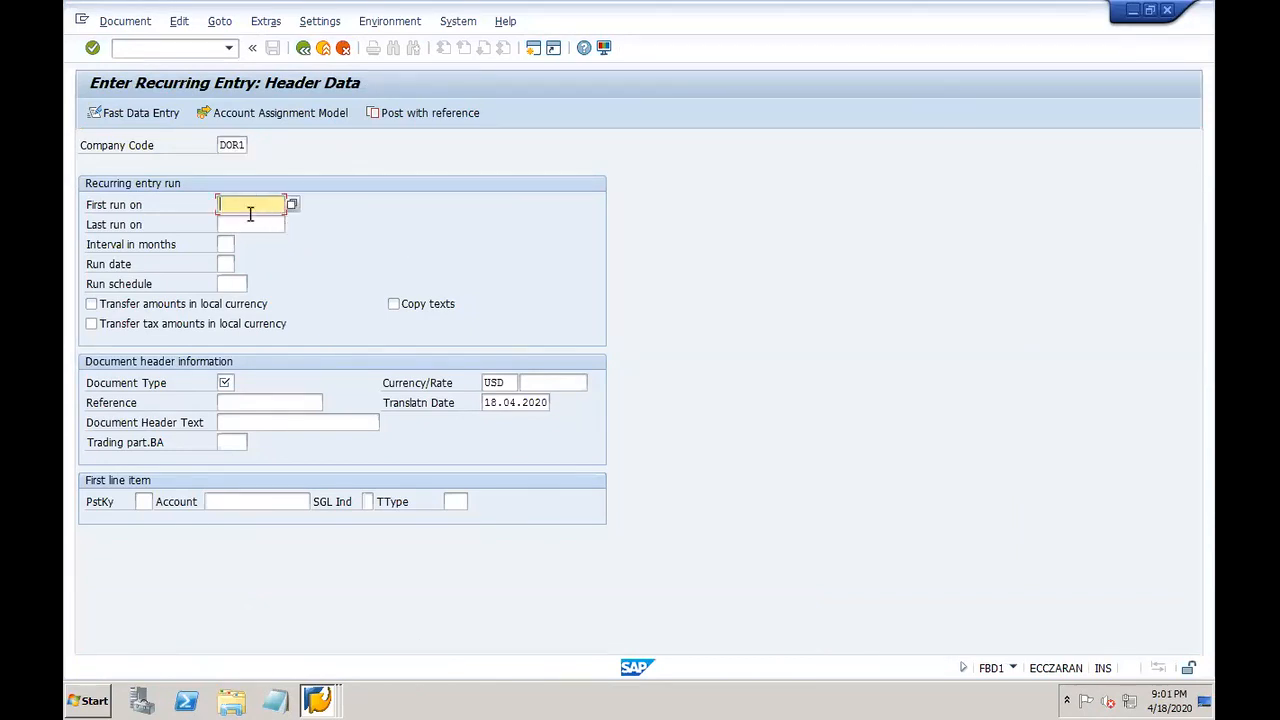
Step: Check the debit and credit lines in Excel cells M9:N10, then return to SAP
mouse_move(818, 695)
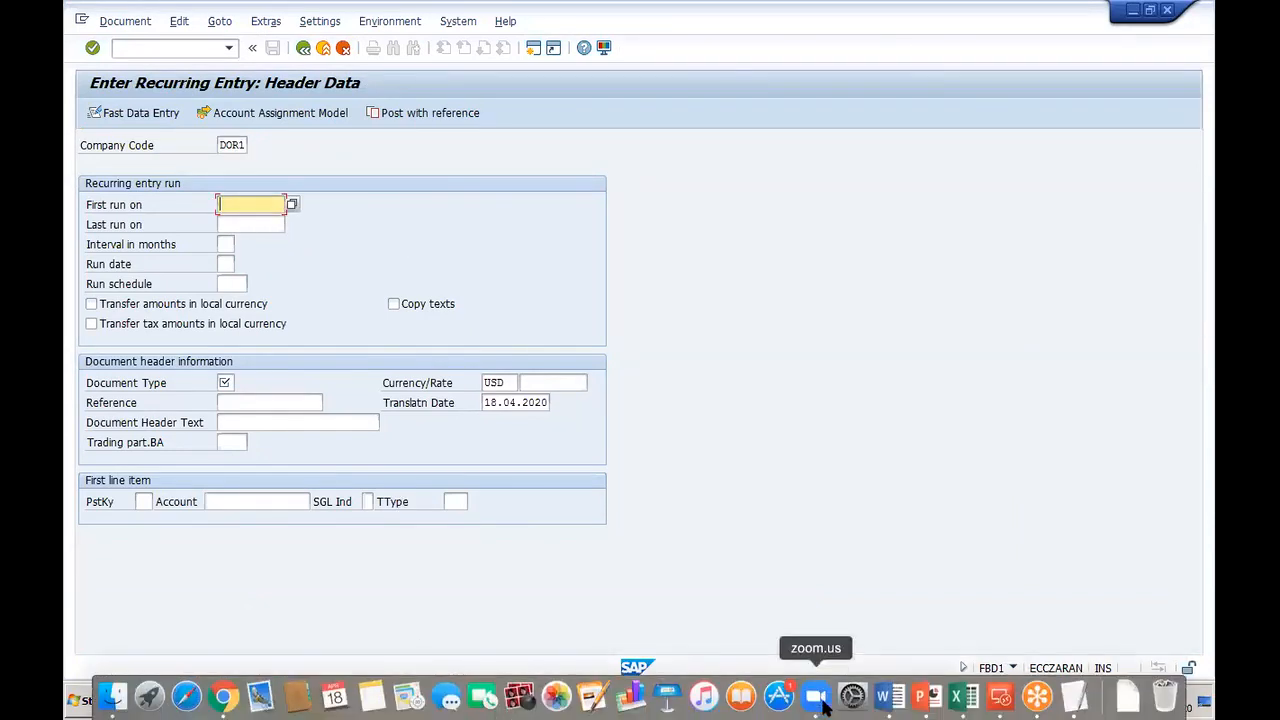
left_click(960, 695)
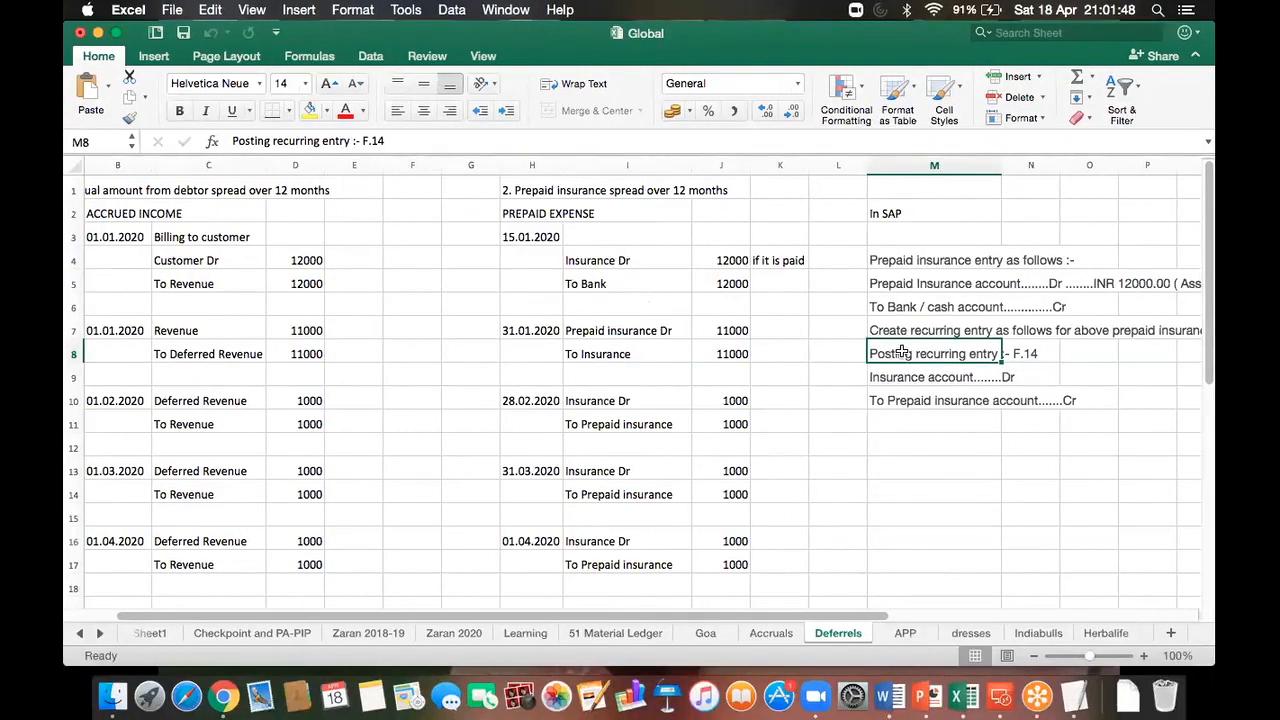
left_click(886, 378)
left_click_drag(986, 396, 1026, 405)
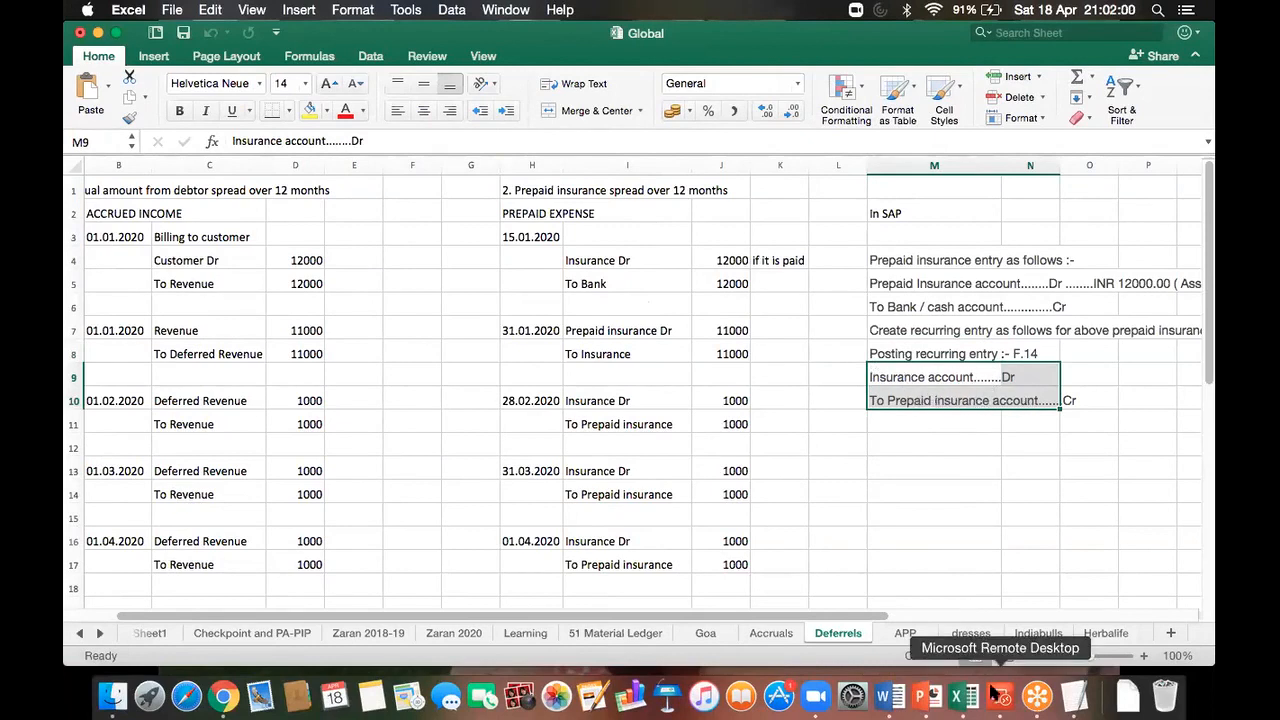
left_click(1003, 700)
double_click(756, 253)
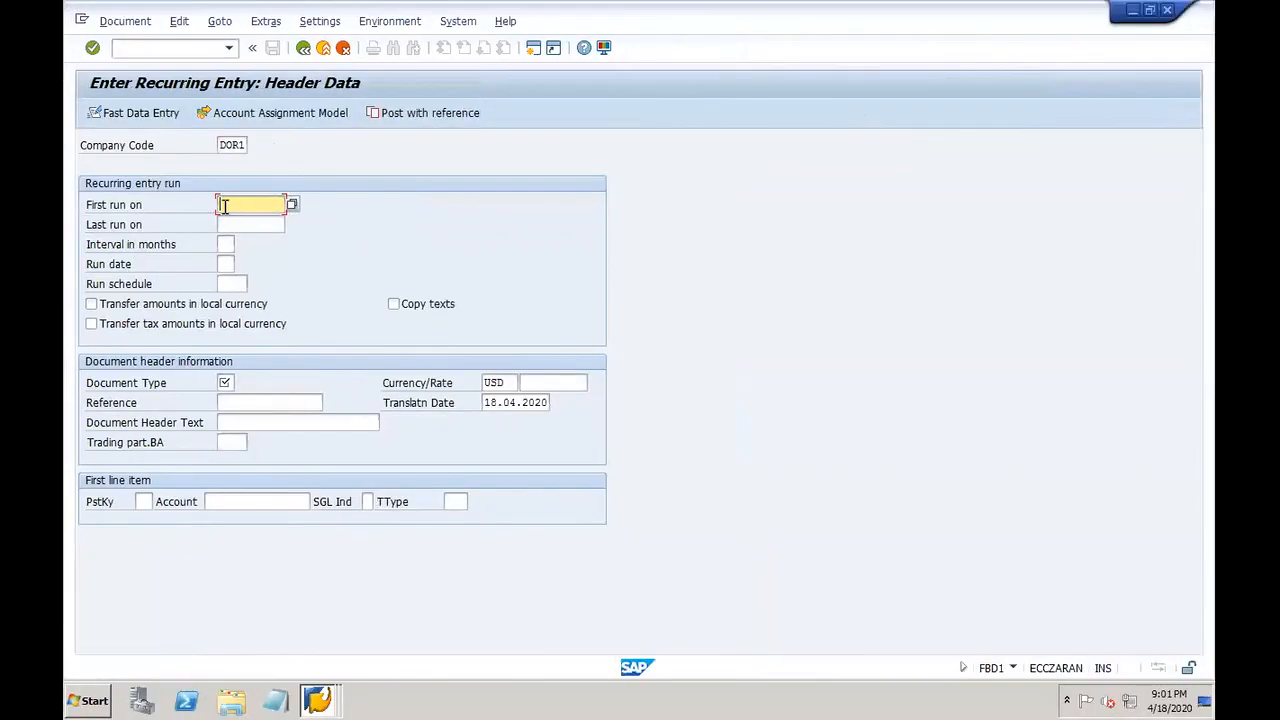
Step: Schedule the recurring entry from 30.01.2020 to 30.12.2020, monthly on day 30
type("30")
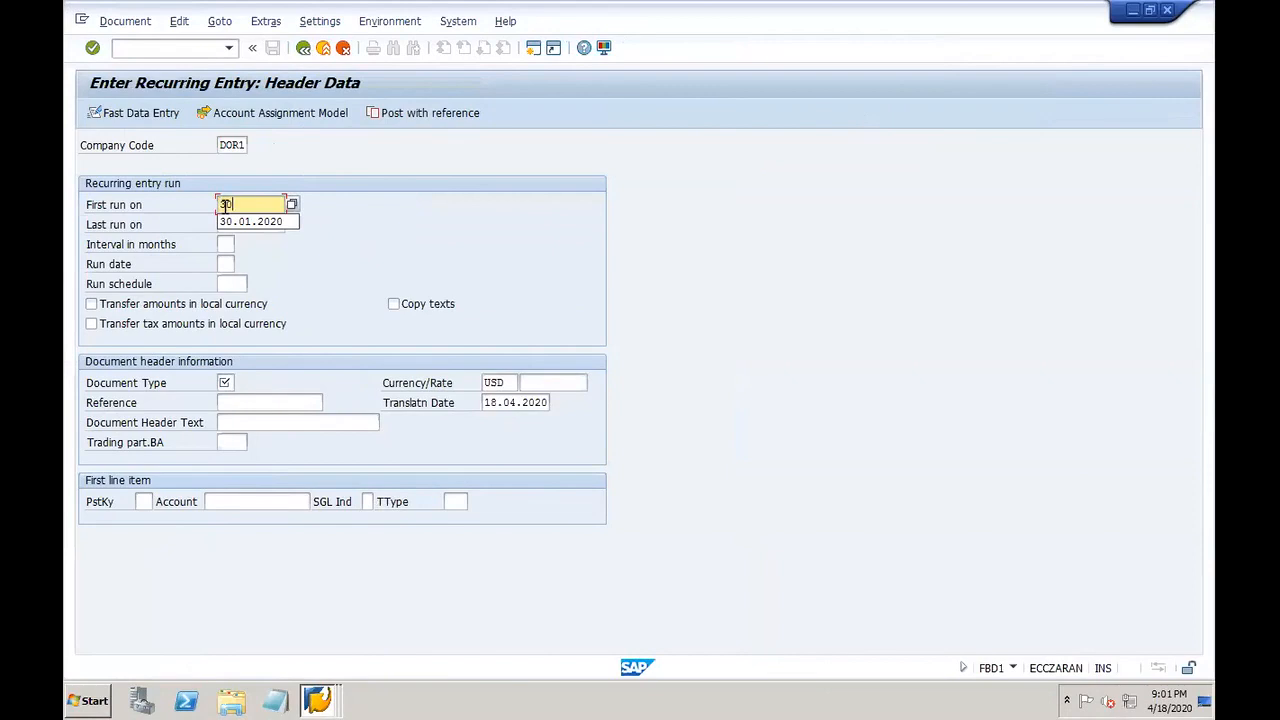
left_click(257, 221)
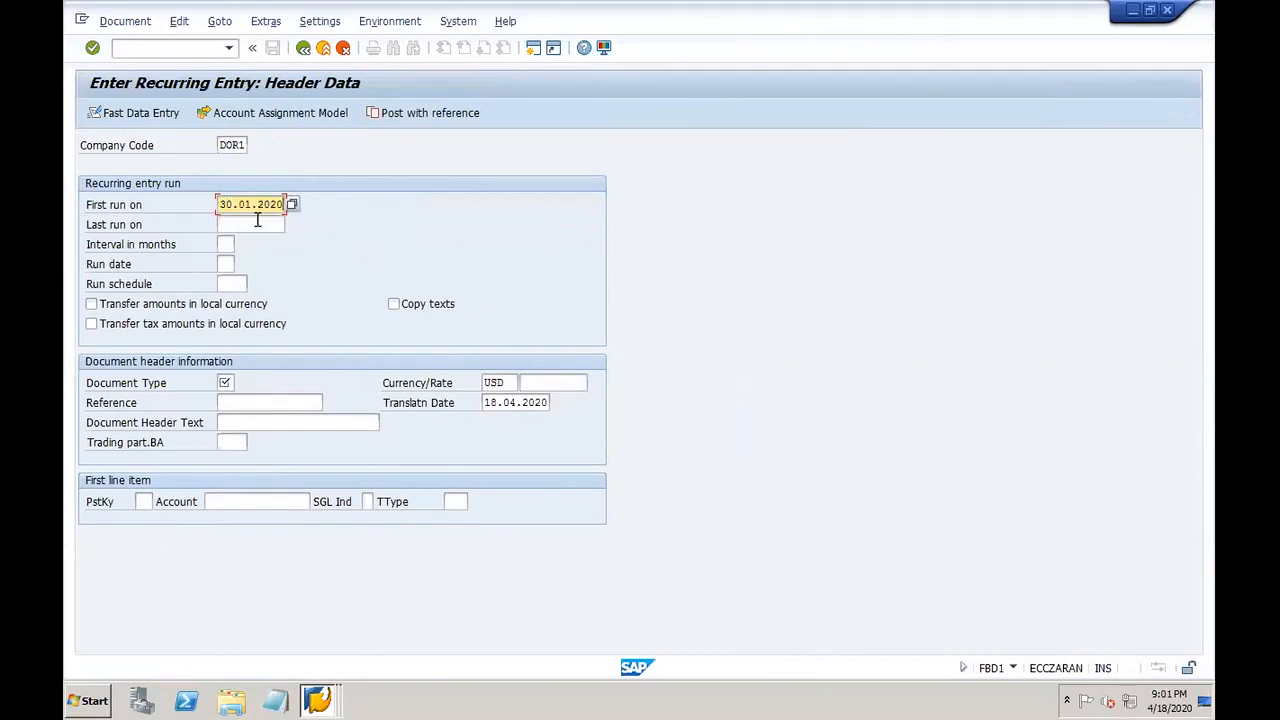
left_click(257, 221)
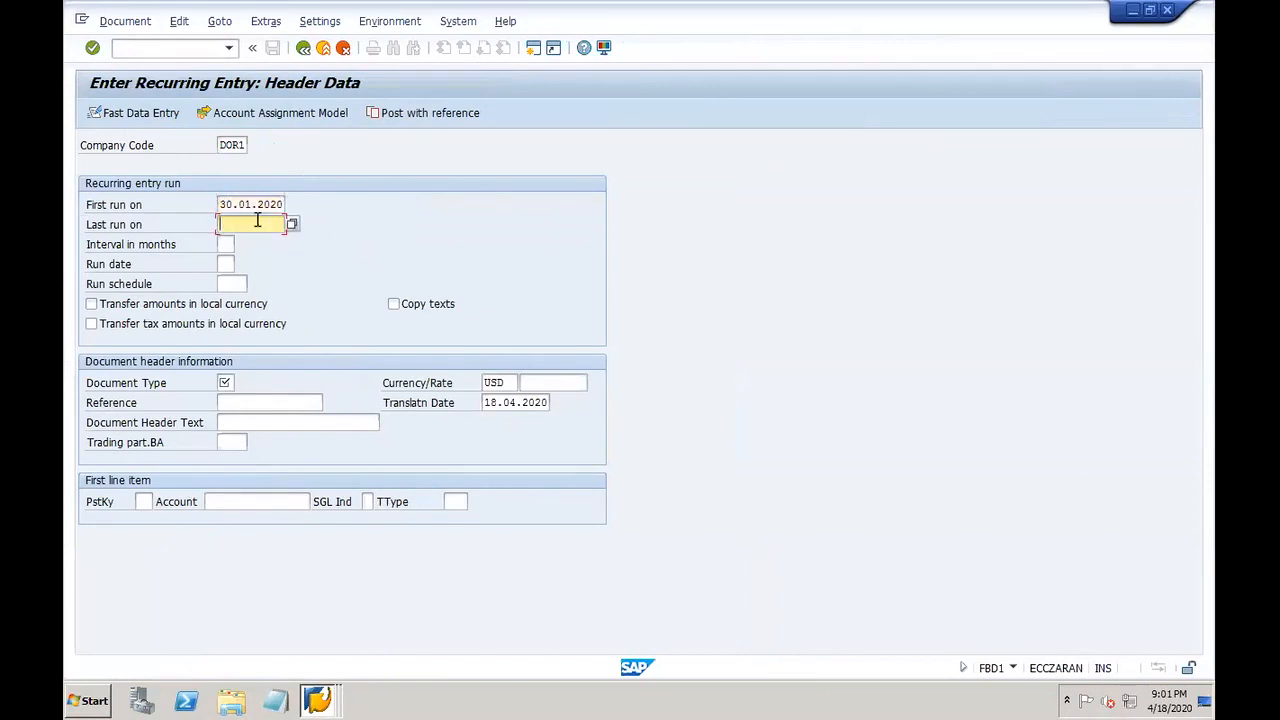
type("30.12.2")
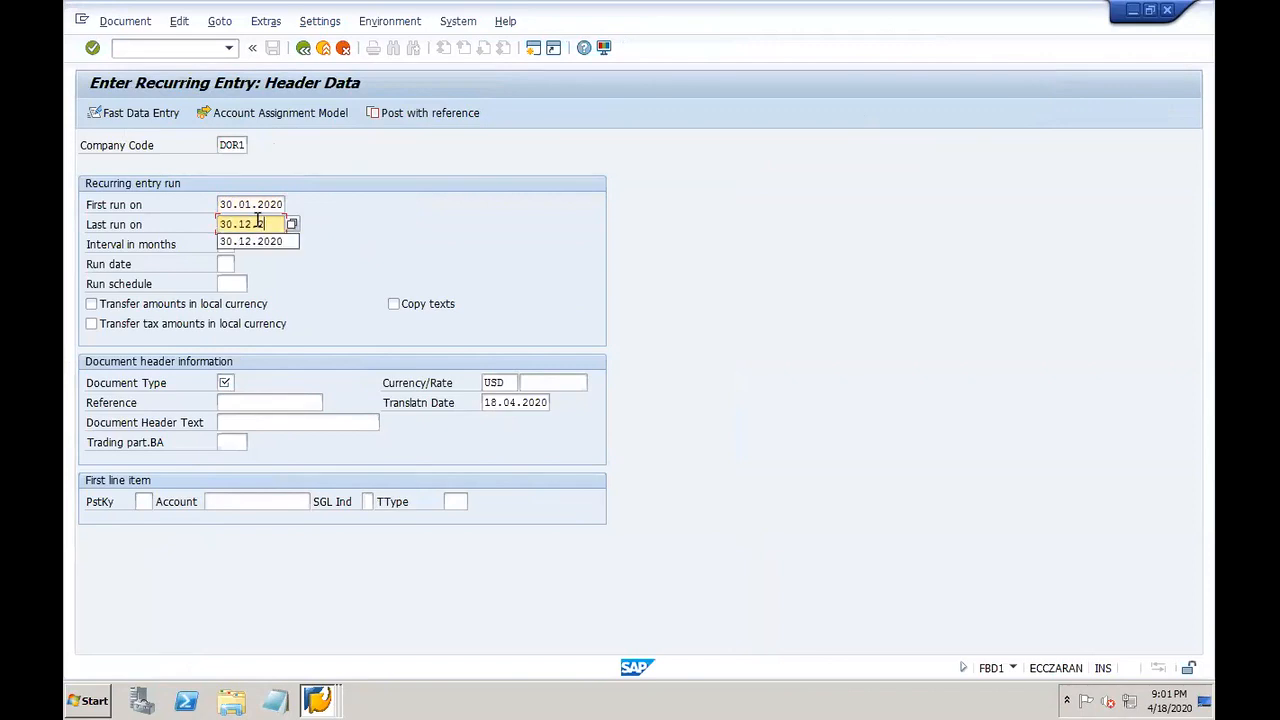
type("020")
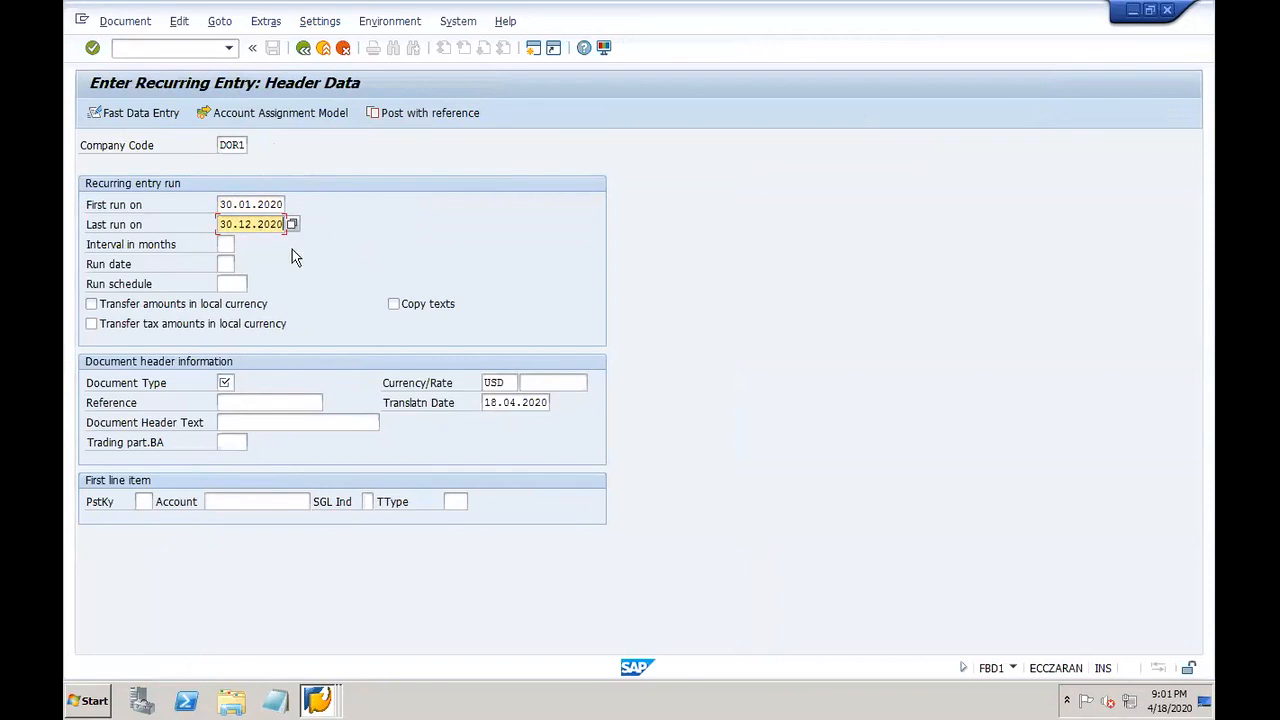
left_click(229, 204)
left_click(235, 224)
left_click(227, 244)
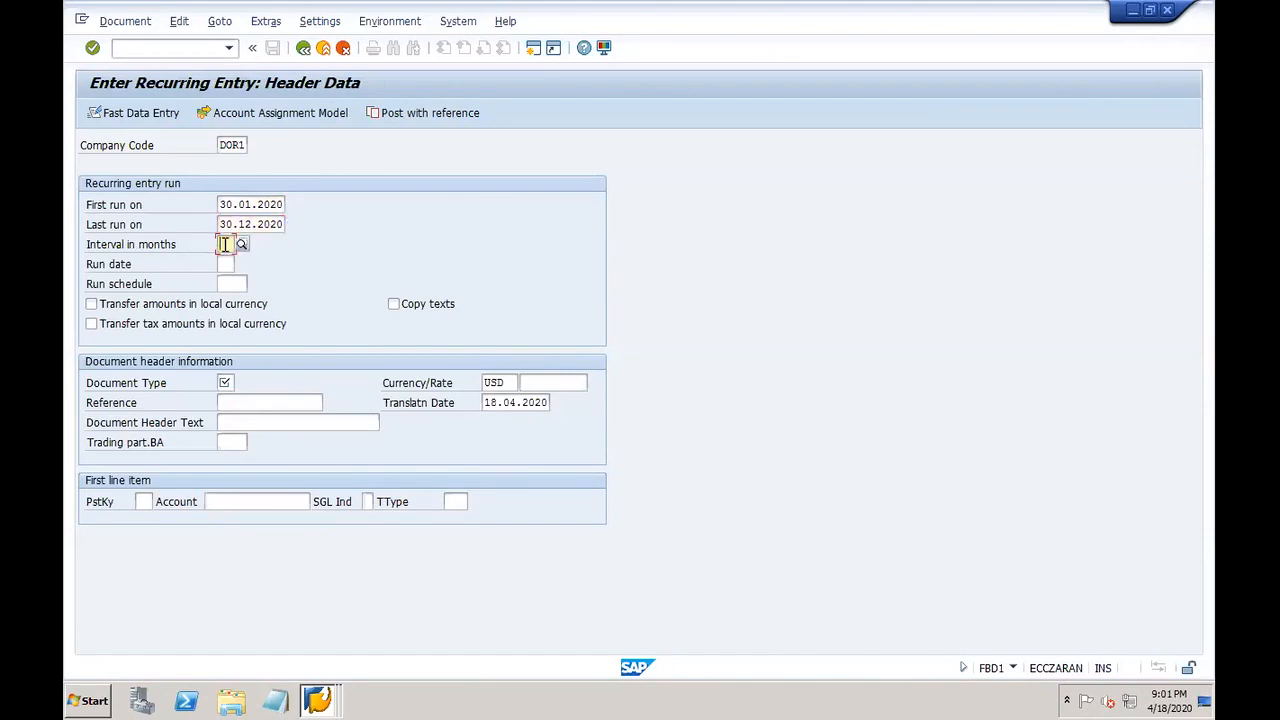
left_click(242, 247)
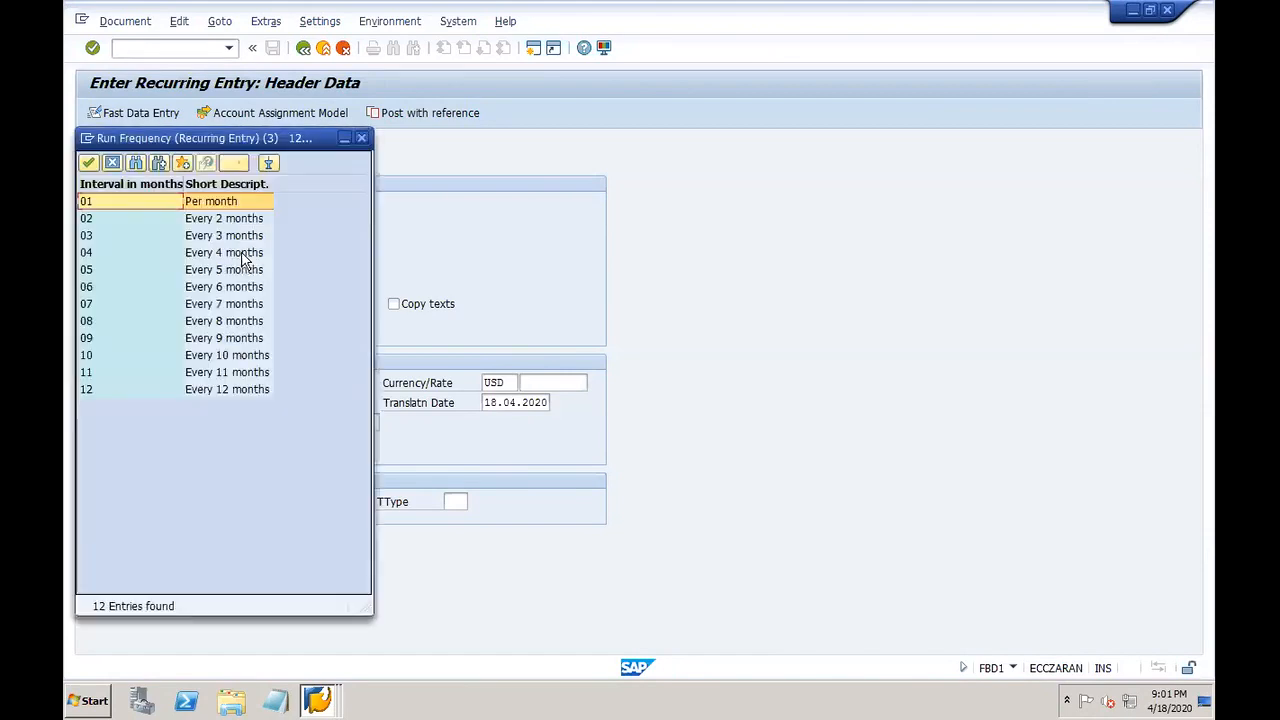
left_click(191, 201)
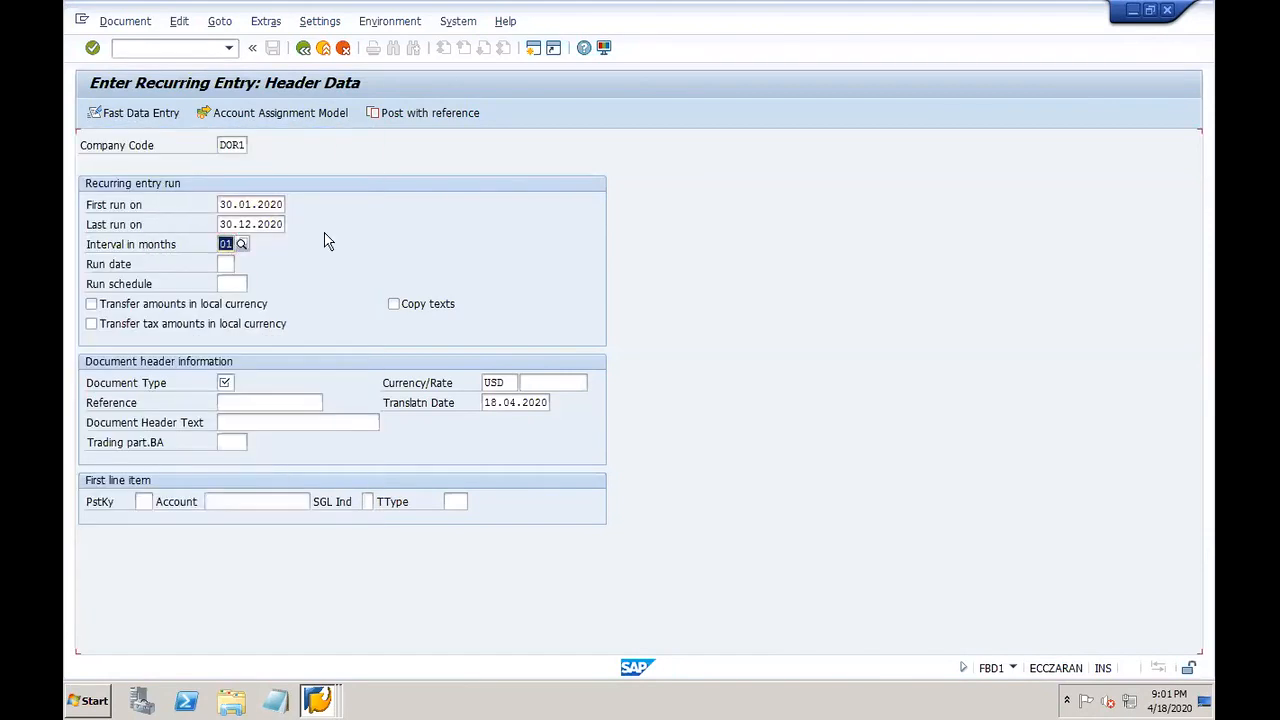
left_click(228, 263)
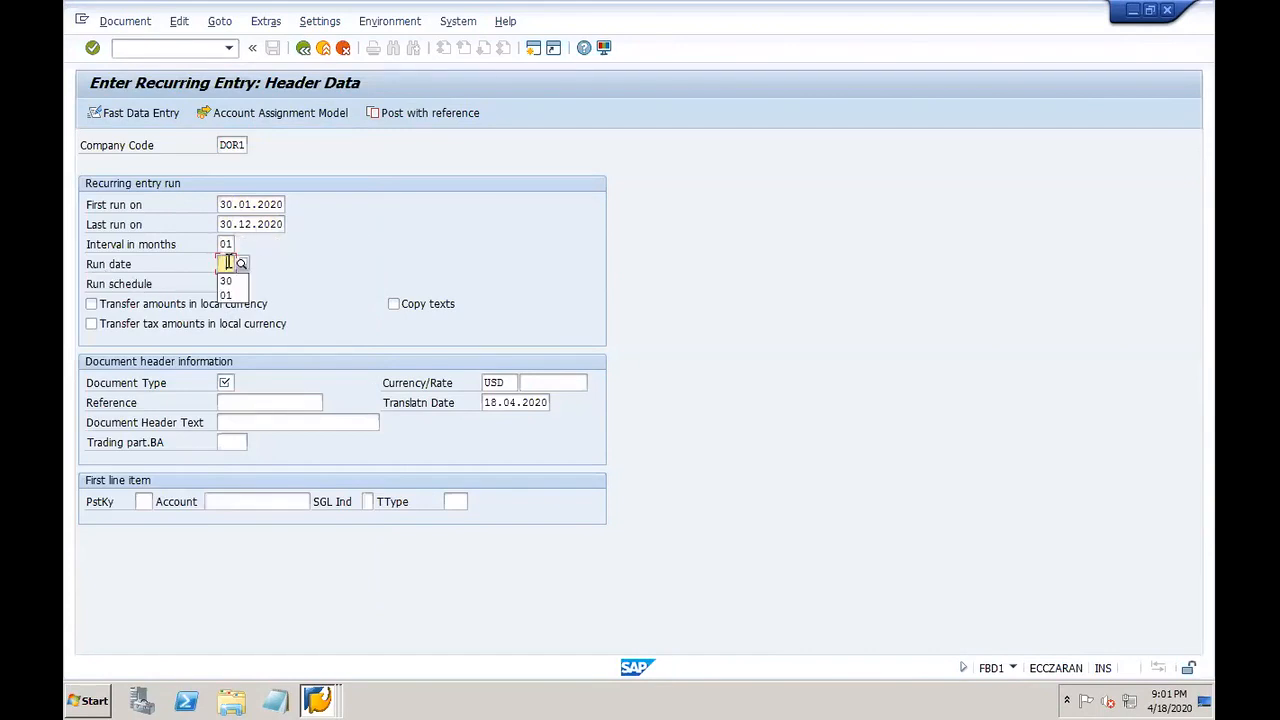
left_click(229, 283)
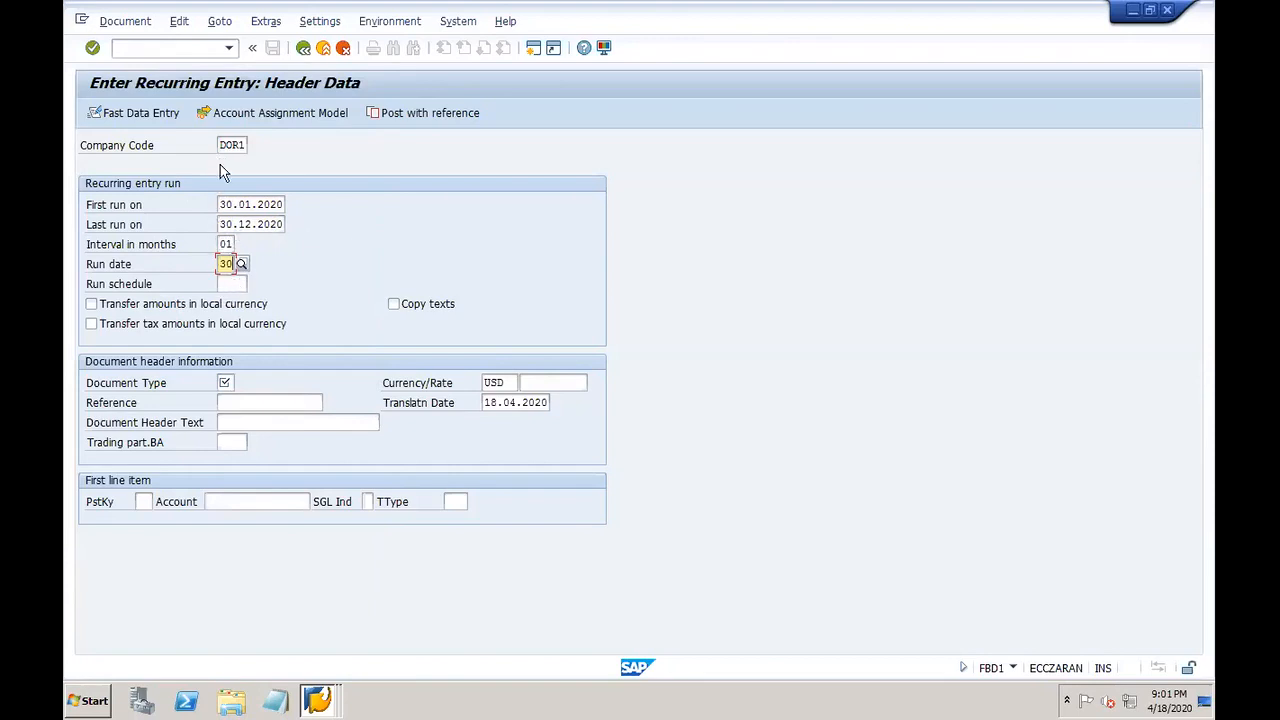
left_click(246, 283)
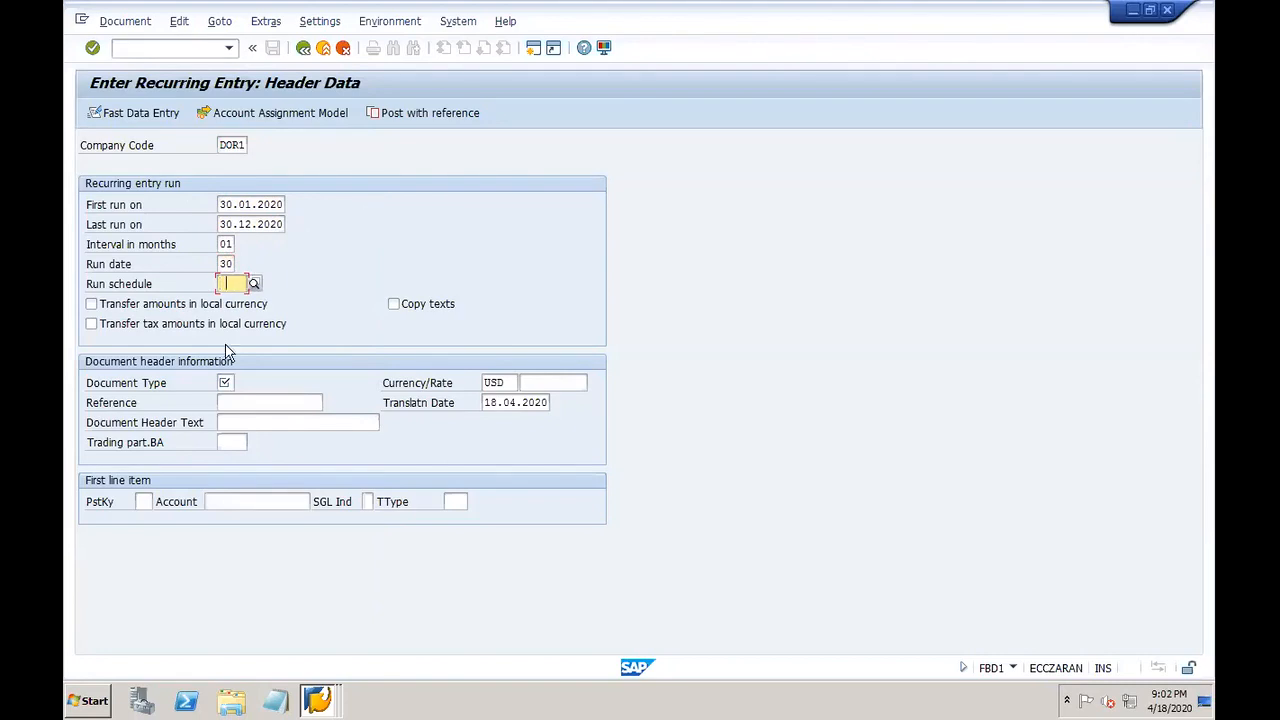
Step: Set document type SA with reference and header text 'Insurance paid'
left_click(228, 383)
type("SA")
key("Tab")
key("Tab")
key("Tab")
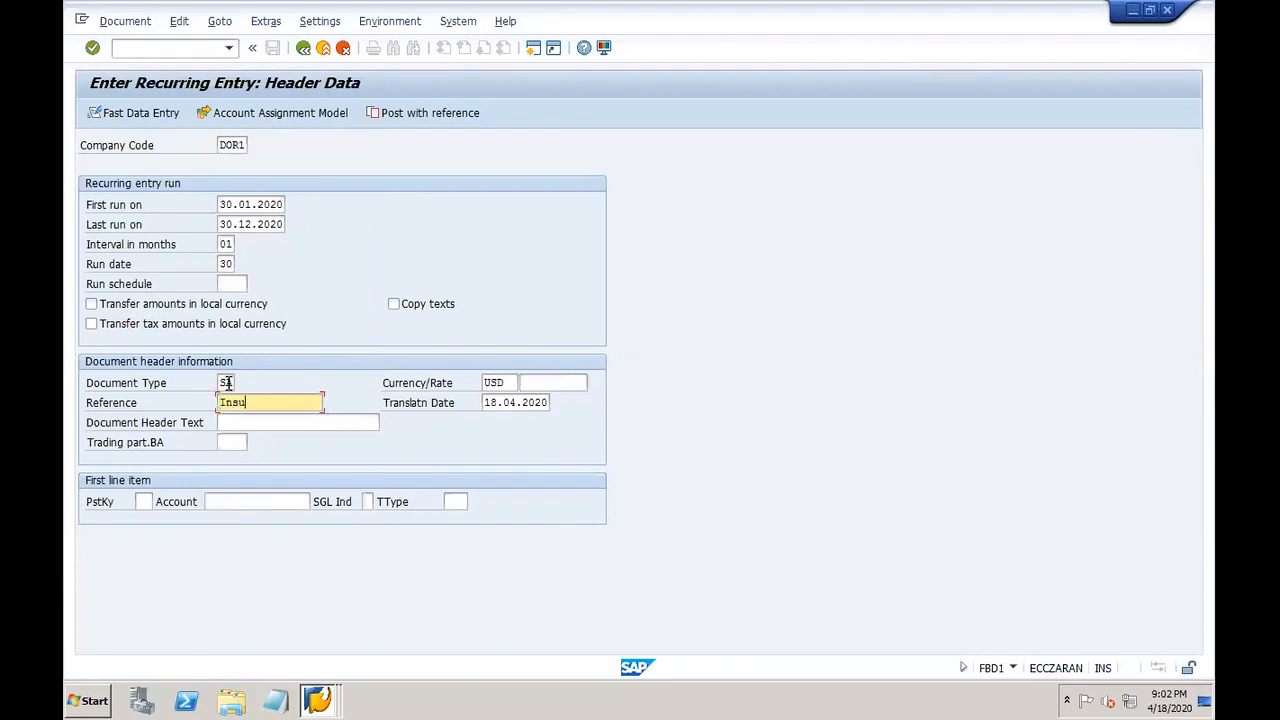
type("Insurance paid")
key("shift+Home")
key("ctrl+c")
left_click(286, 423)
key("ctrl+v")
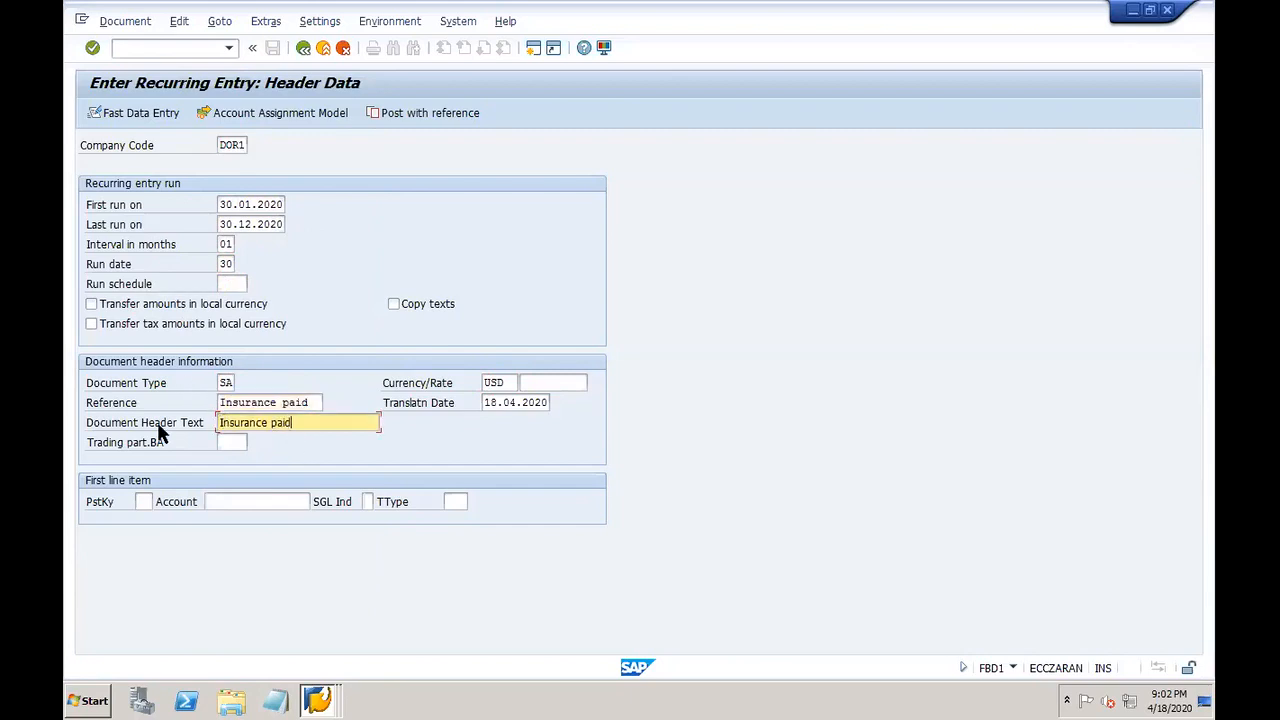
left_click(490, 400)
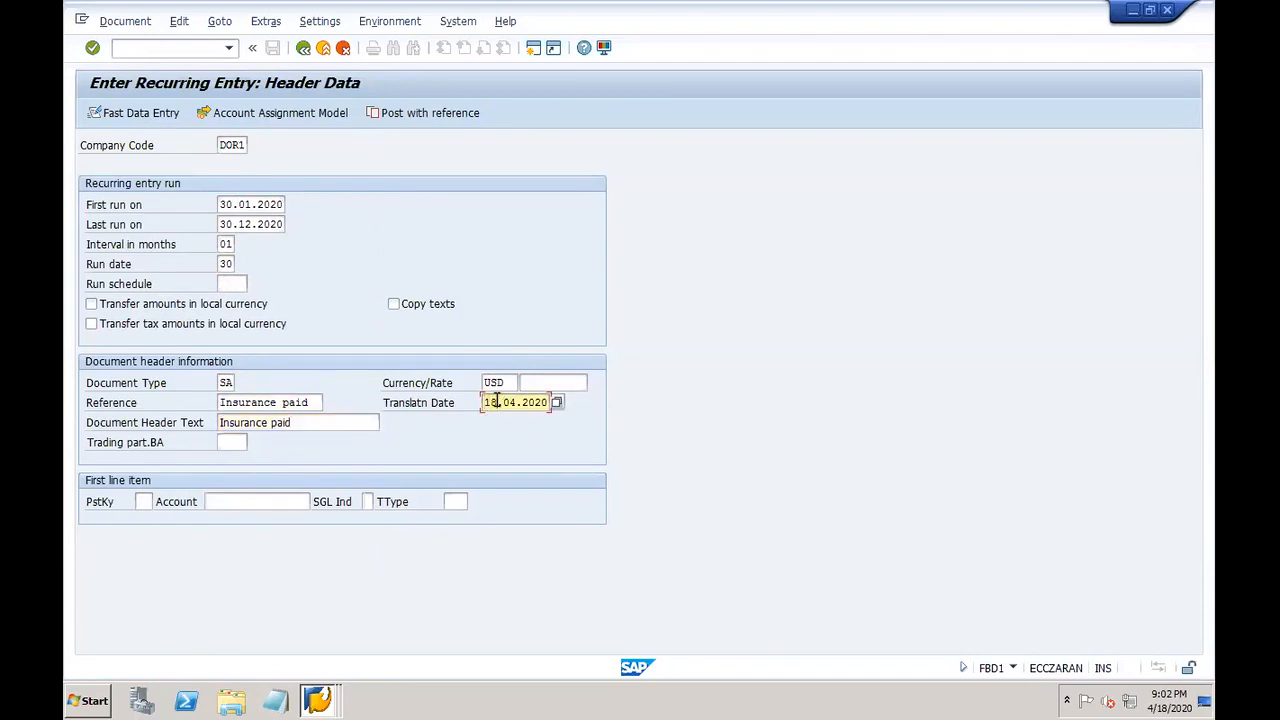
Step: Add a first line with posting key 40 on account 40007 and confirm the header
left_click(146, 502)
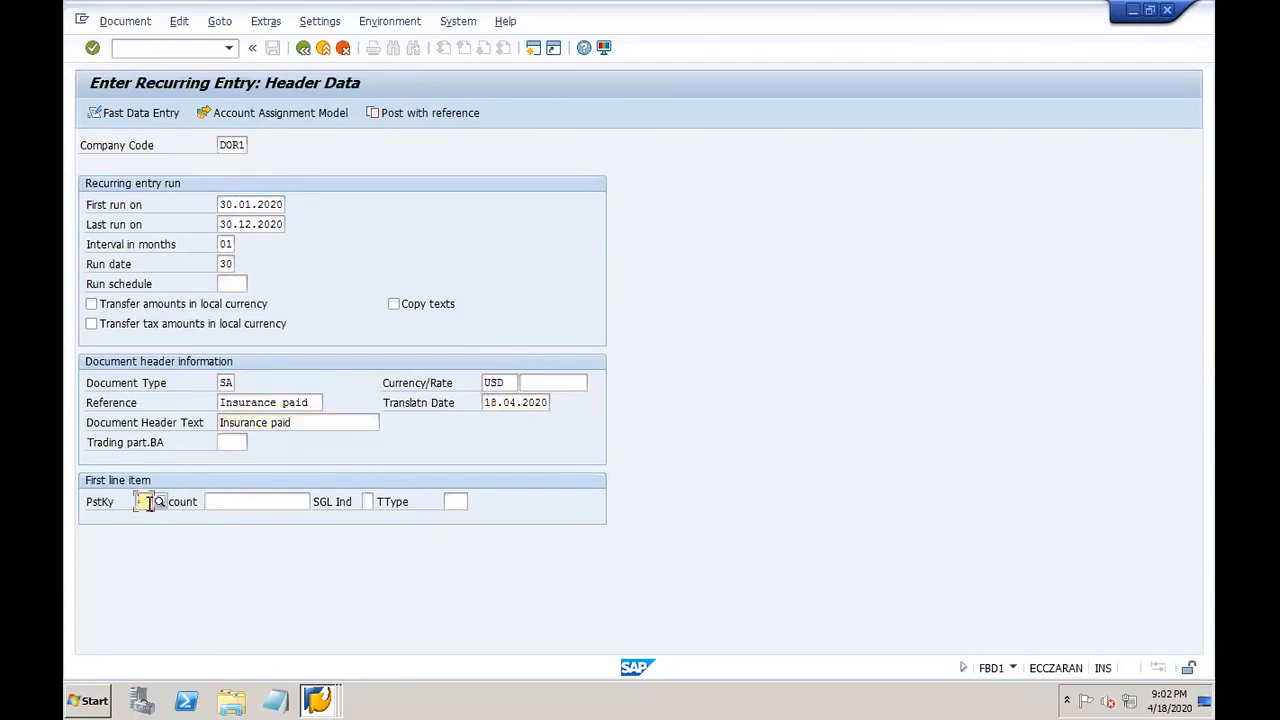
type("40")
key("Tab")
left_click(958, 697)
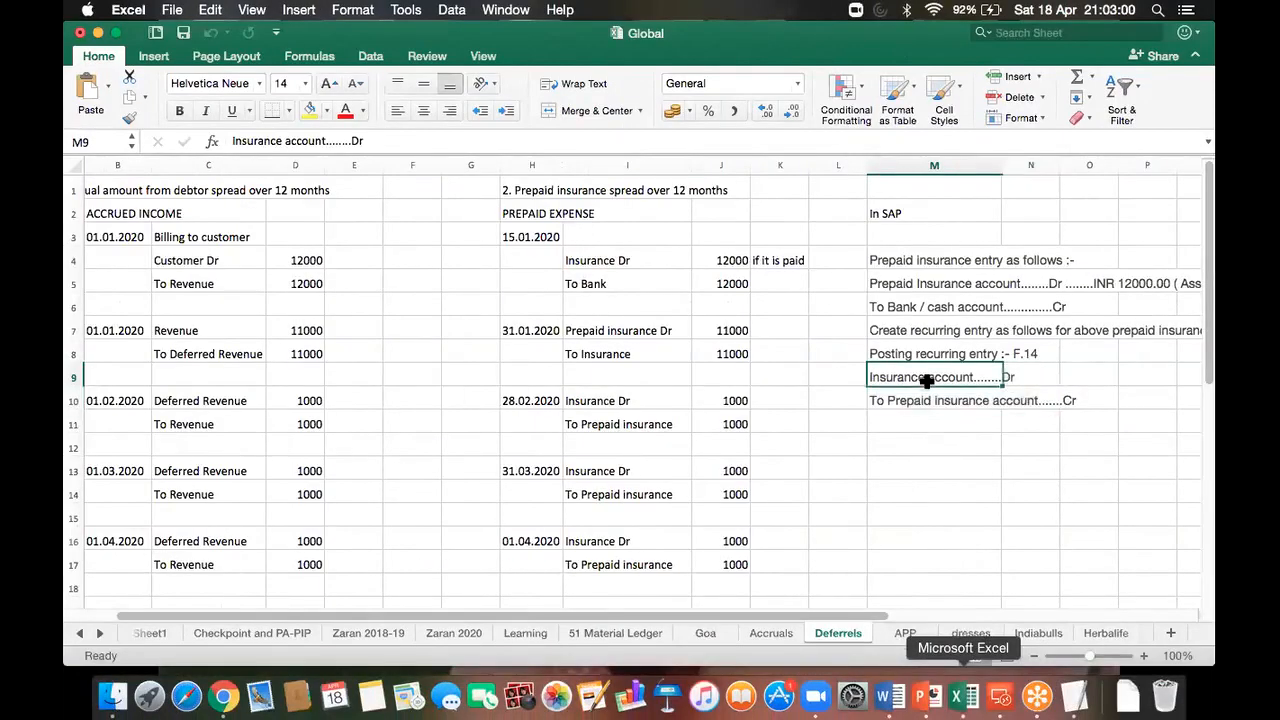
left_click(1001, 697)
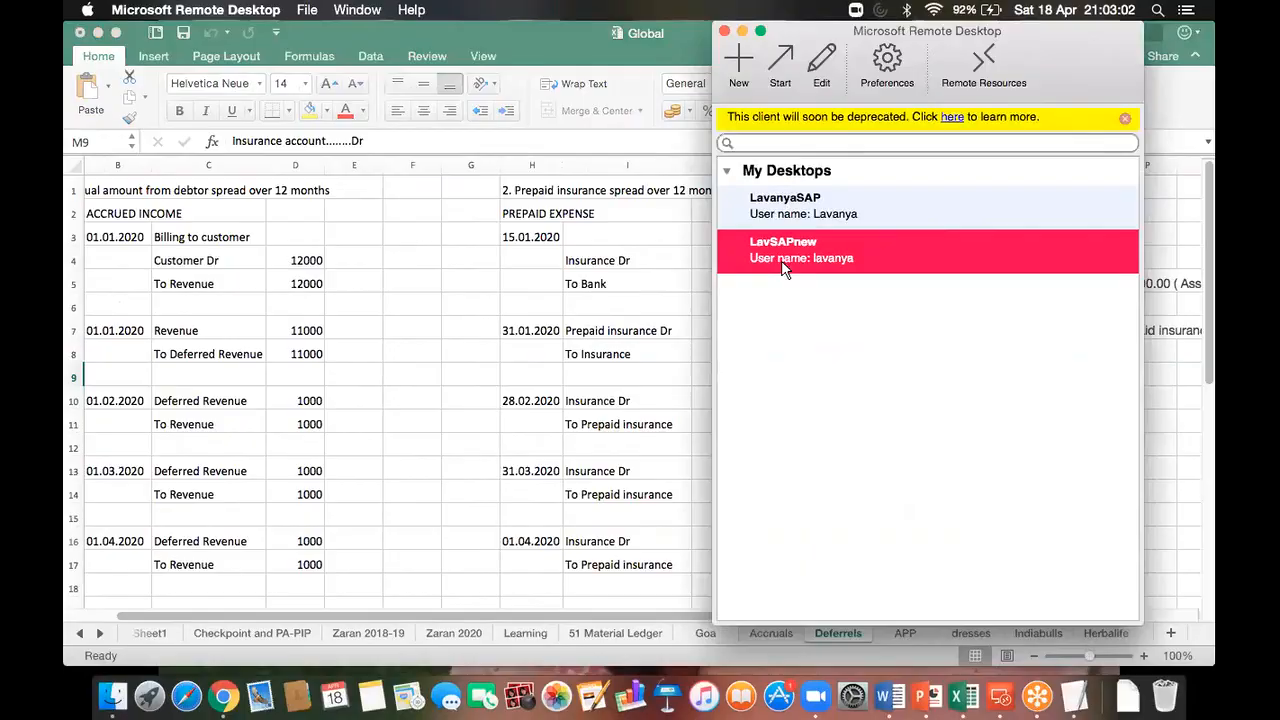
double_click(781, 260)
left_click(316, 502)
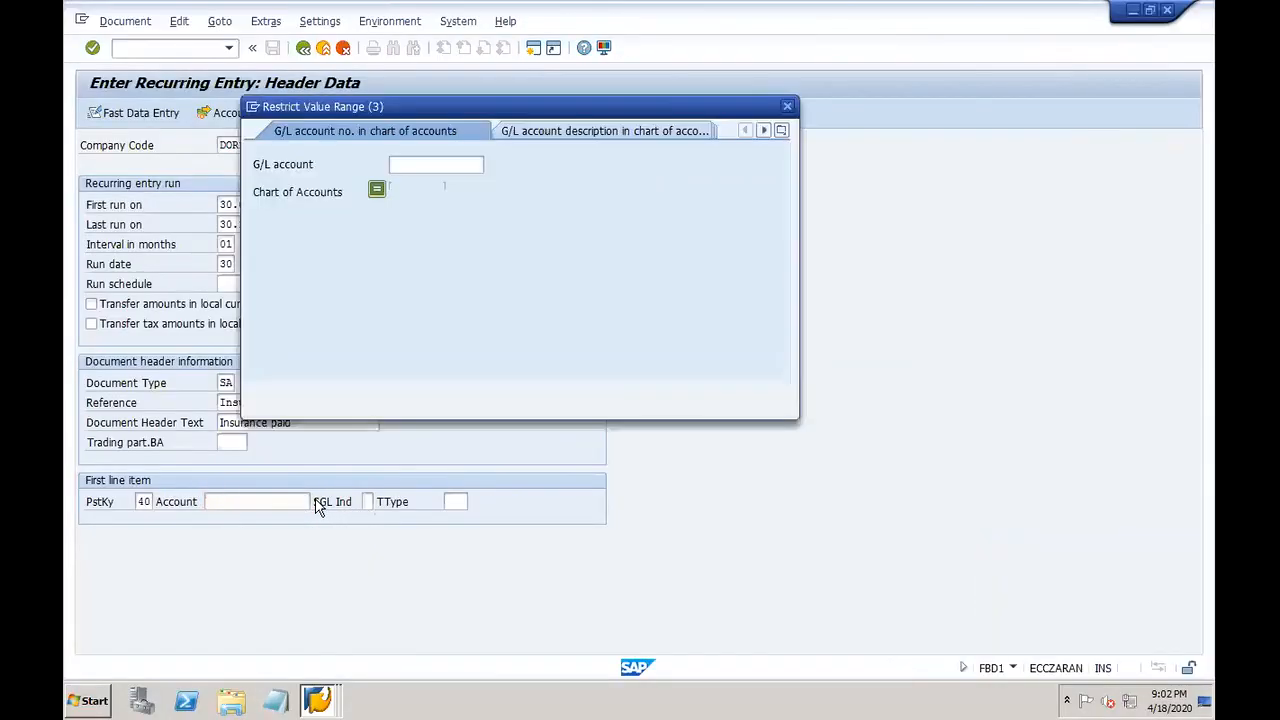
key("Return")
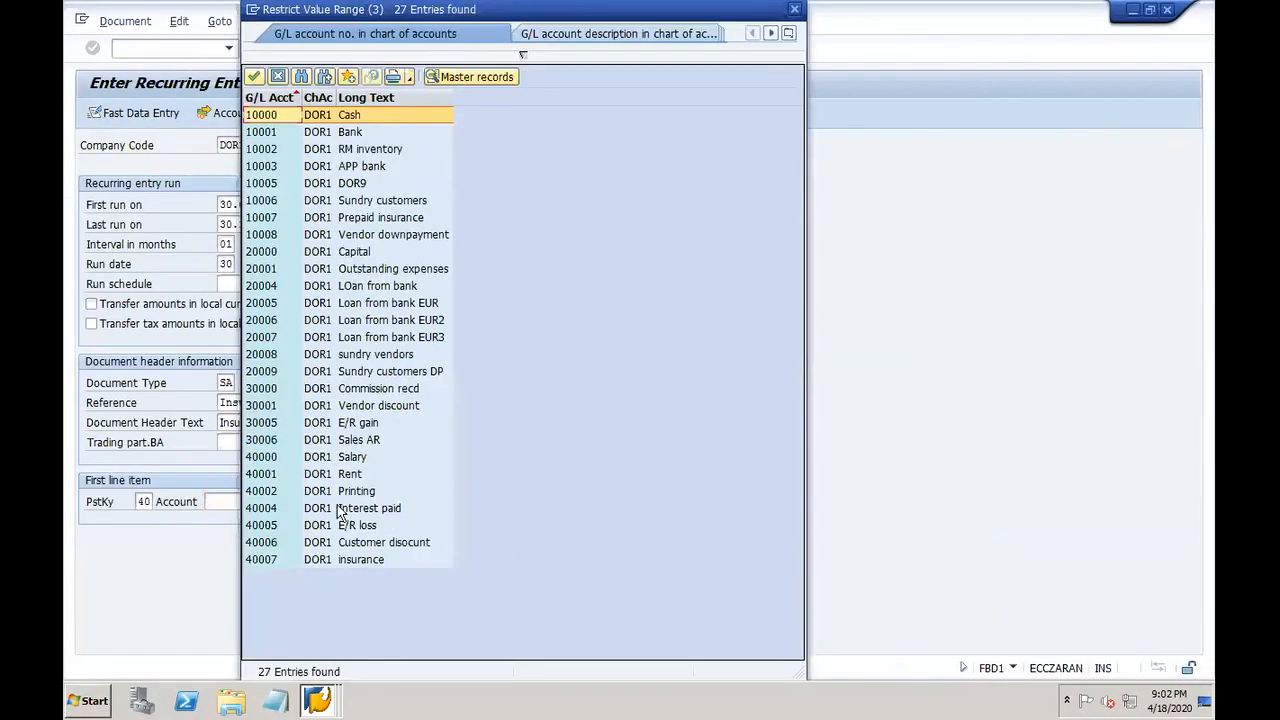
double_click(357, 559)
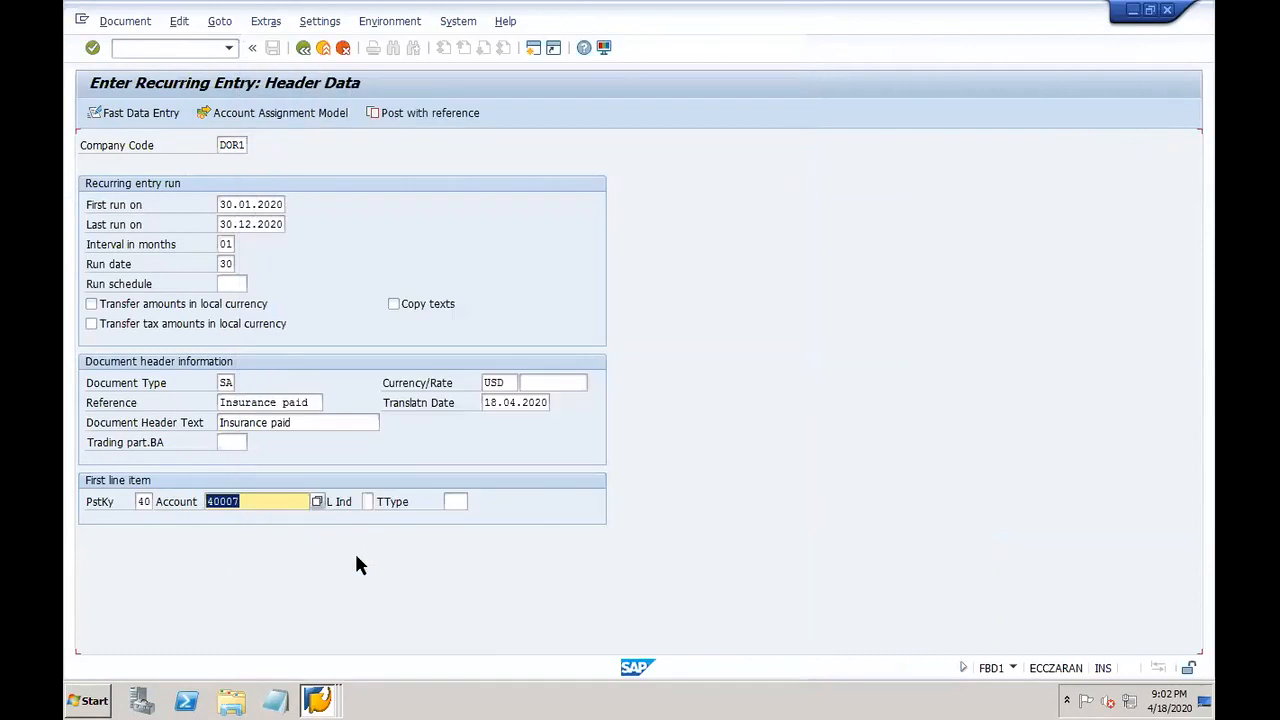
key("Return")
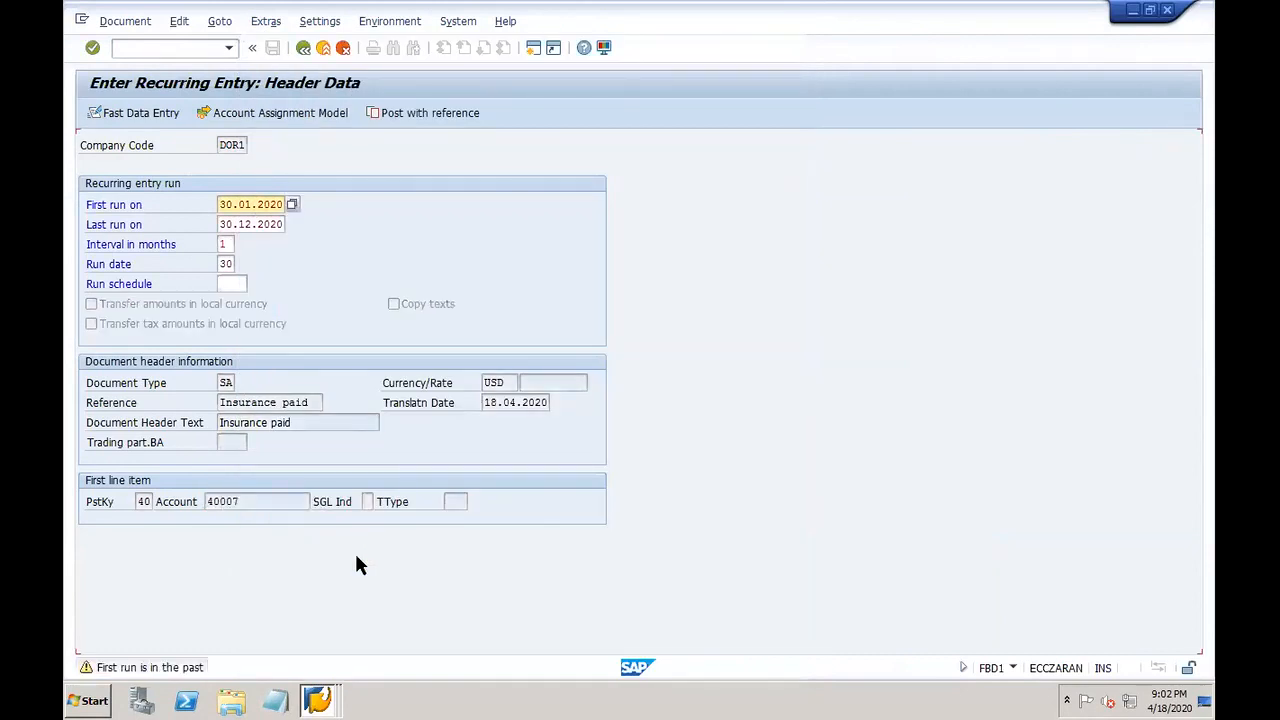
key("Return")
Step: Enter 1000 as the debit amount with line text 'Insurance paid for'
type("1000")
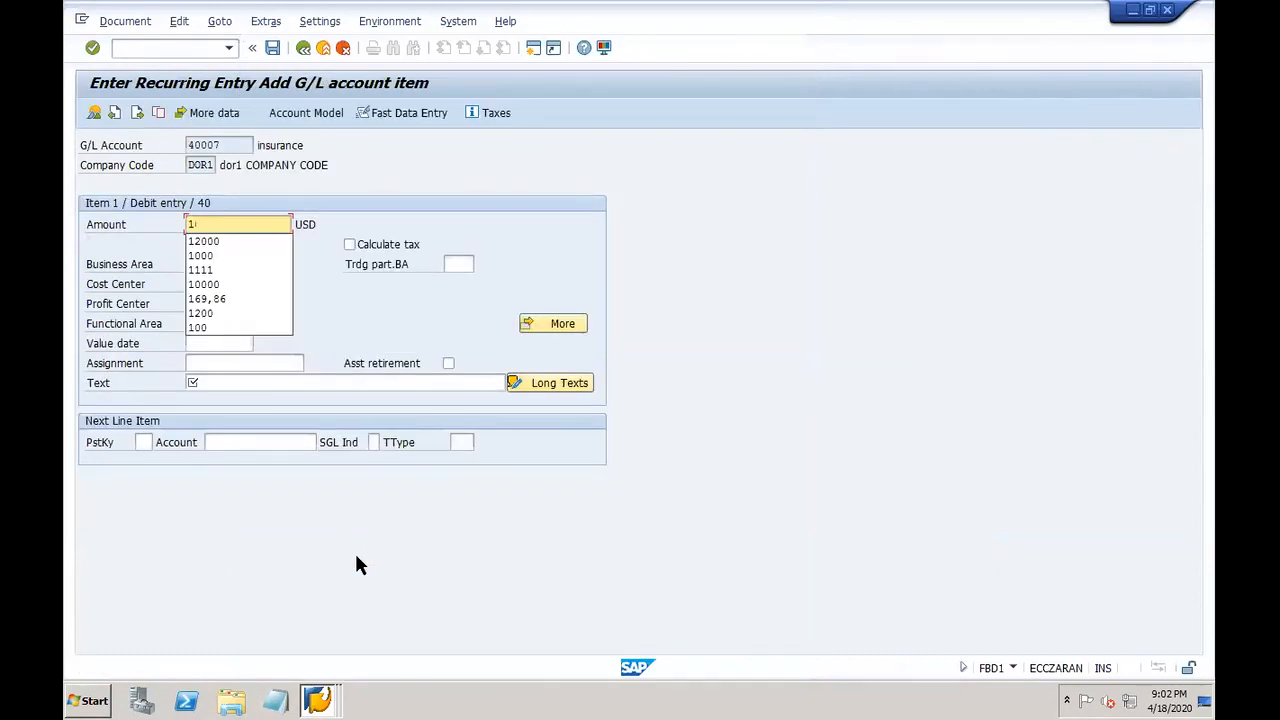
left_click(327, 382)
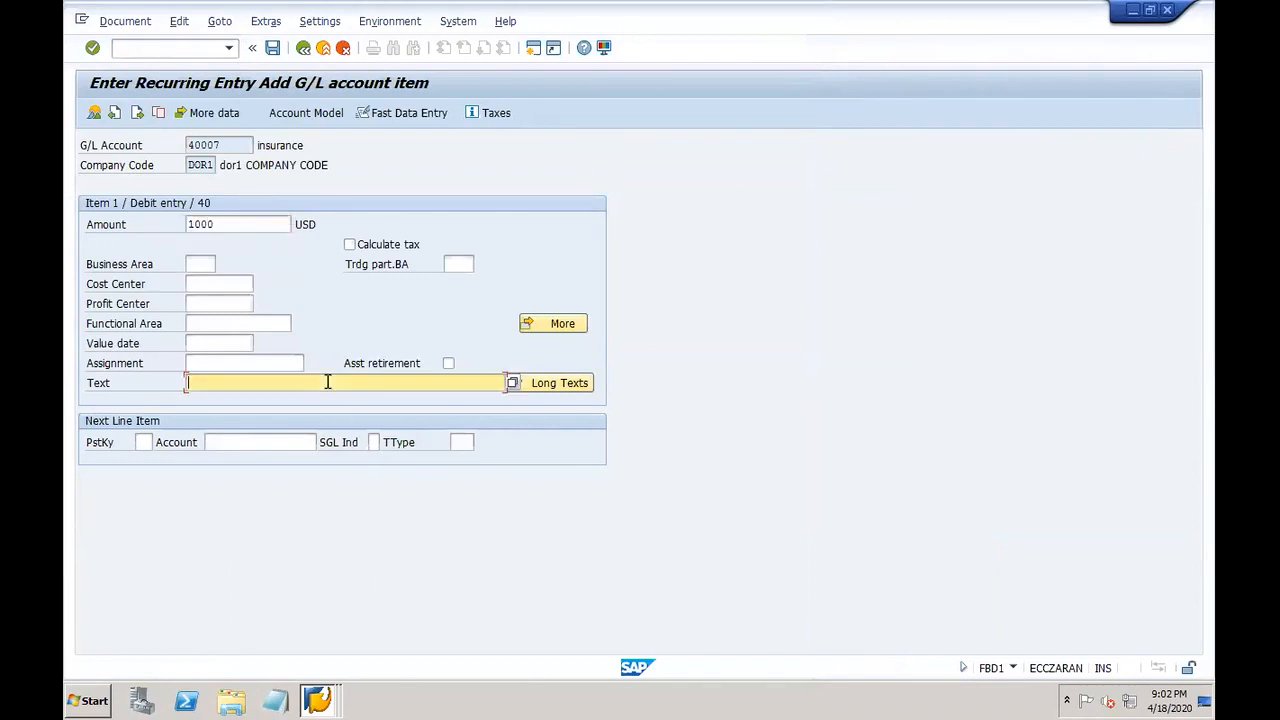
type("Insurance")
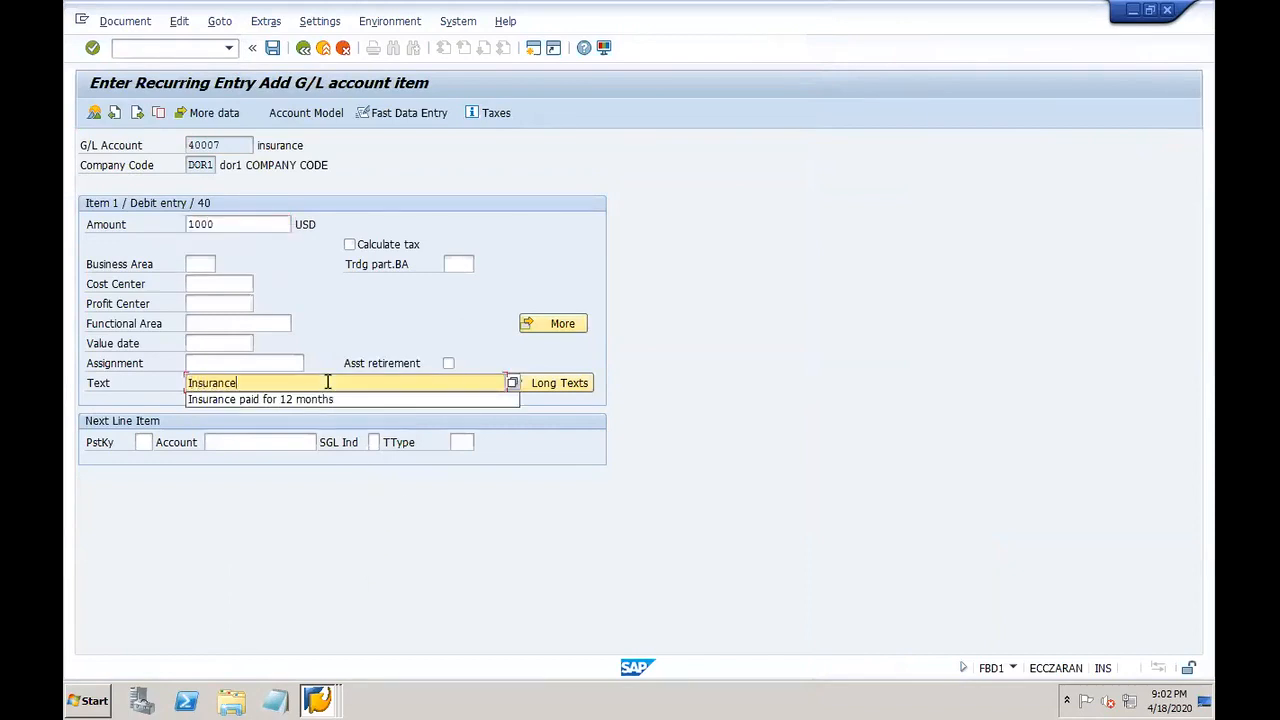
type(" paid for")
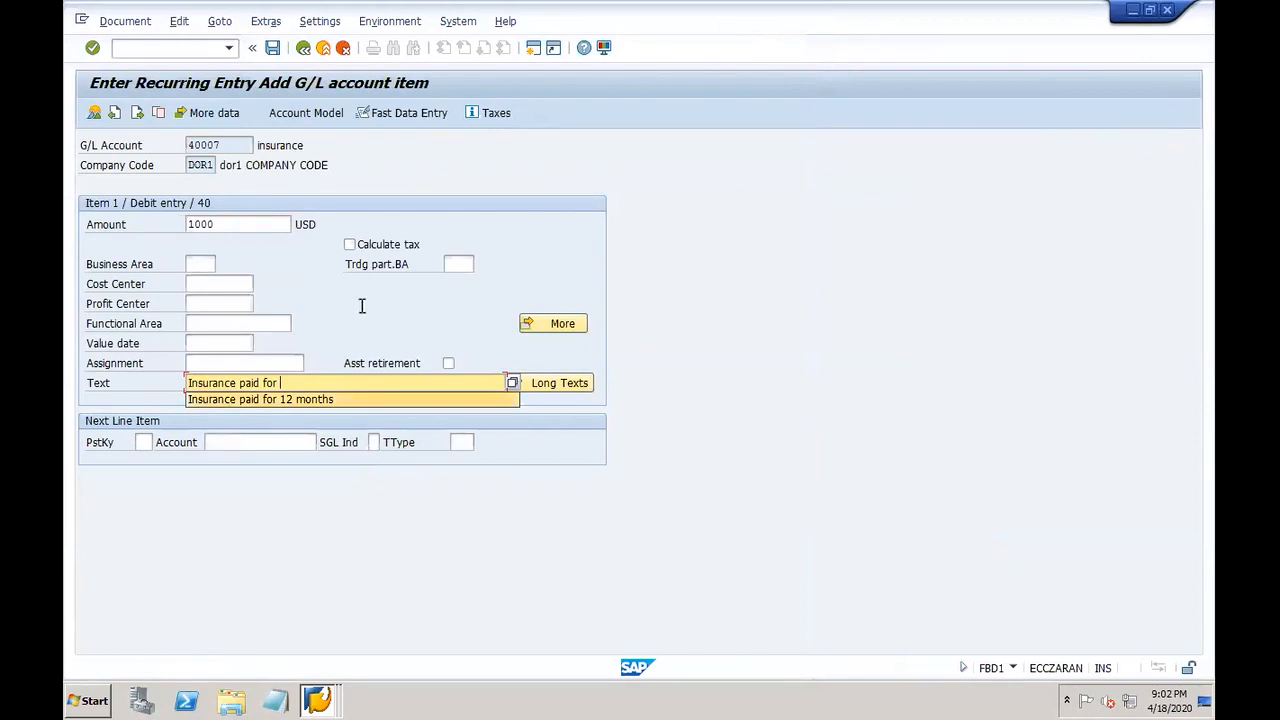
left_click(330, 302)
left_click(283, 384)
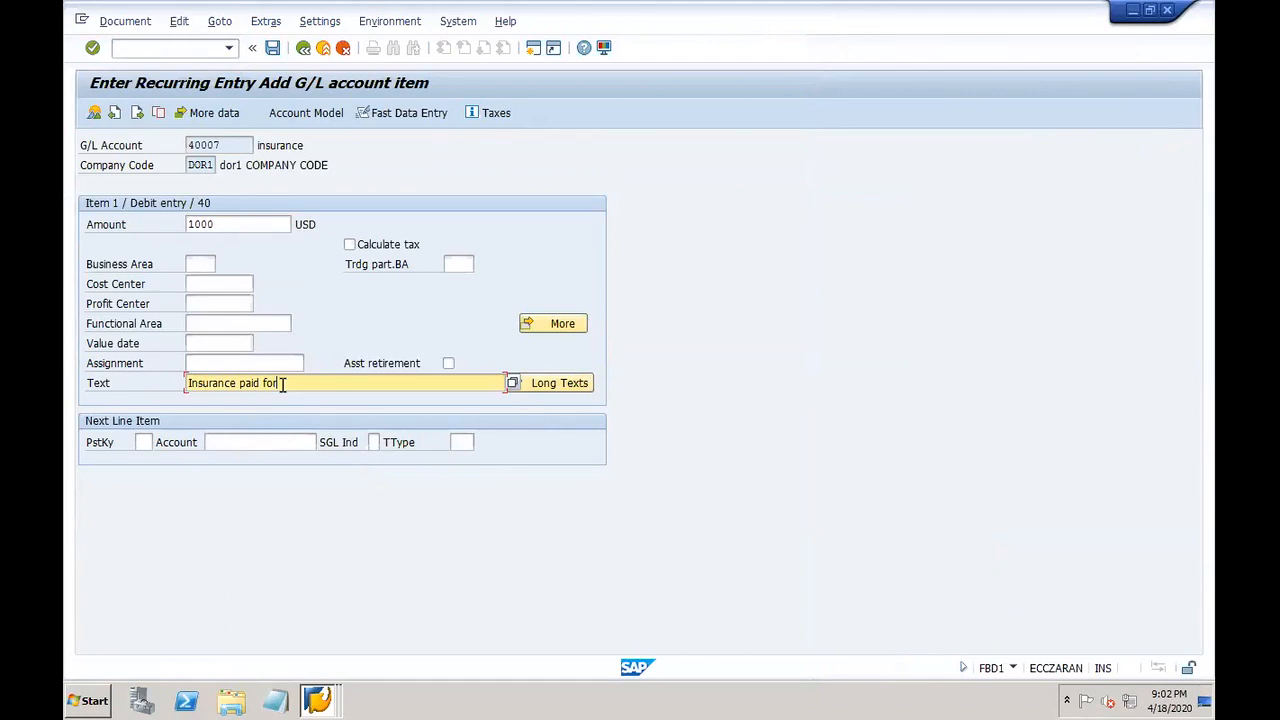
Step: Add a credit line with posting key 50 to account 10007 Prepaid insurance
left_click(141, 441)
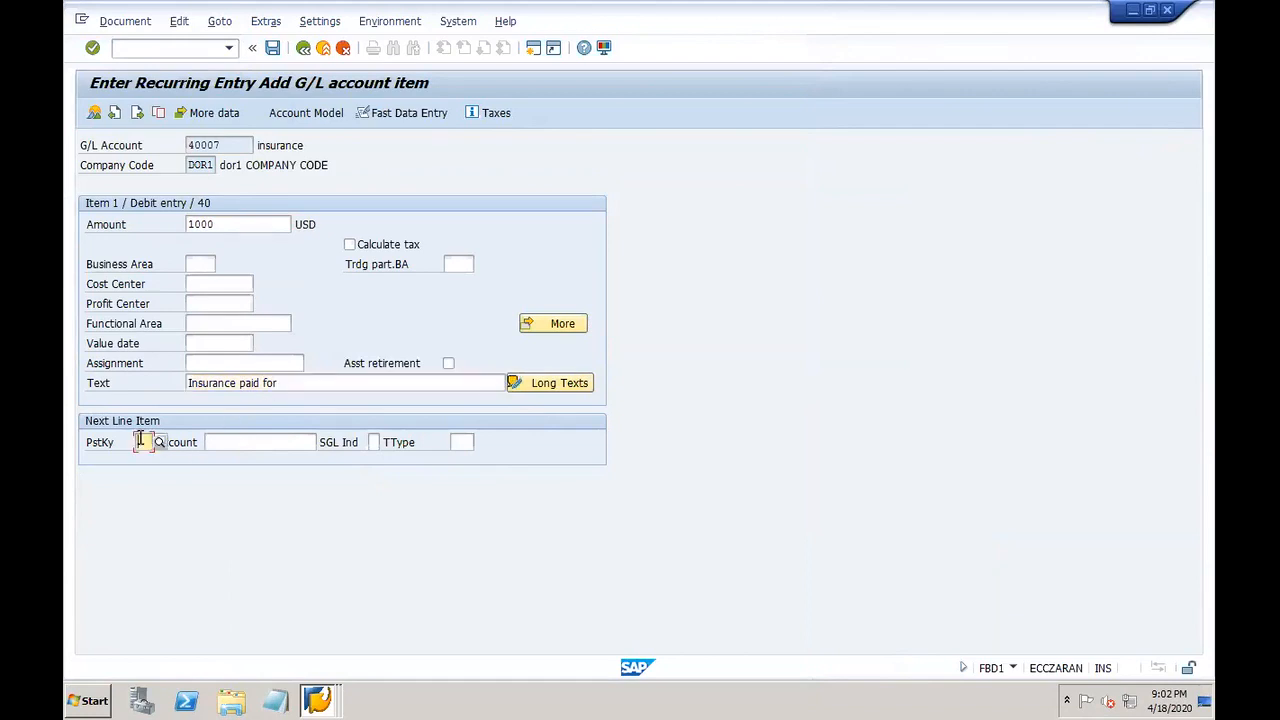
type("50")
key("Tab")
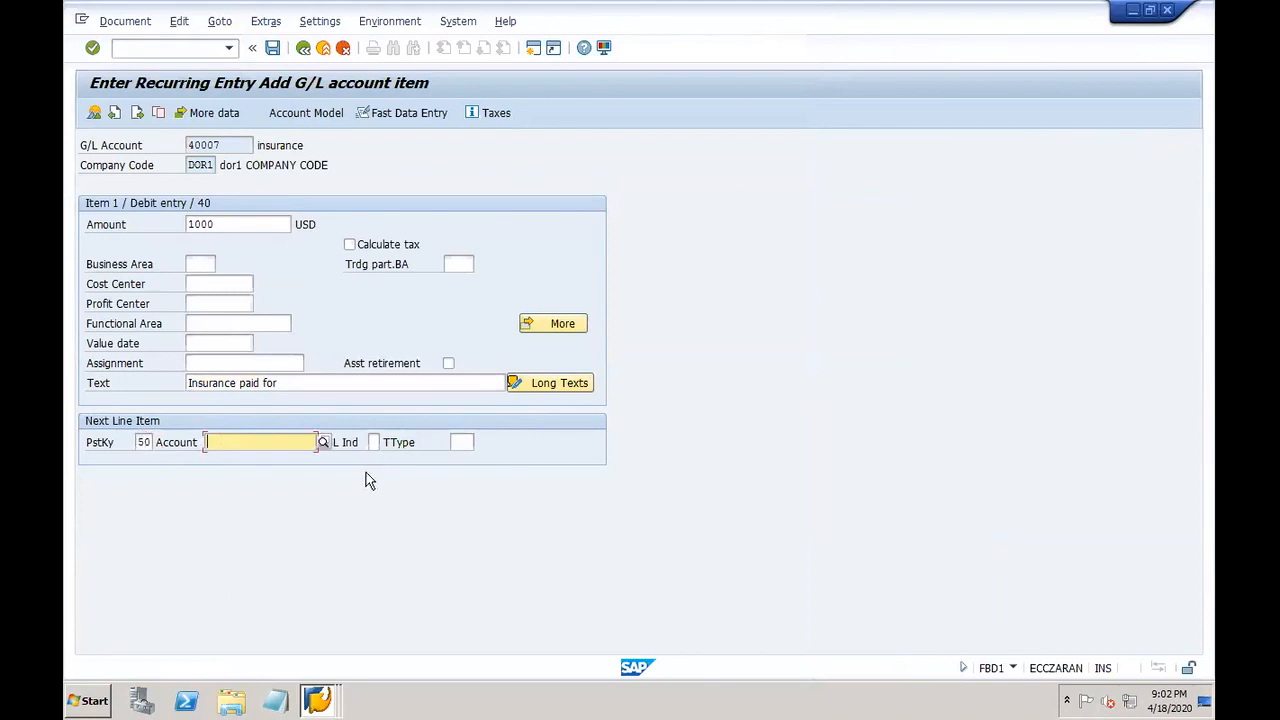
left_click(326, 442)
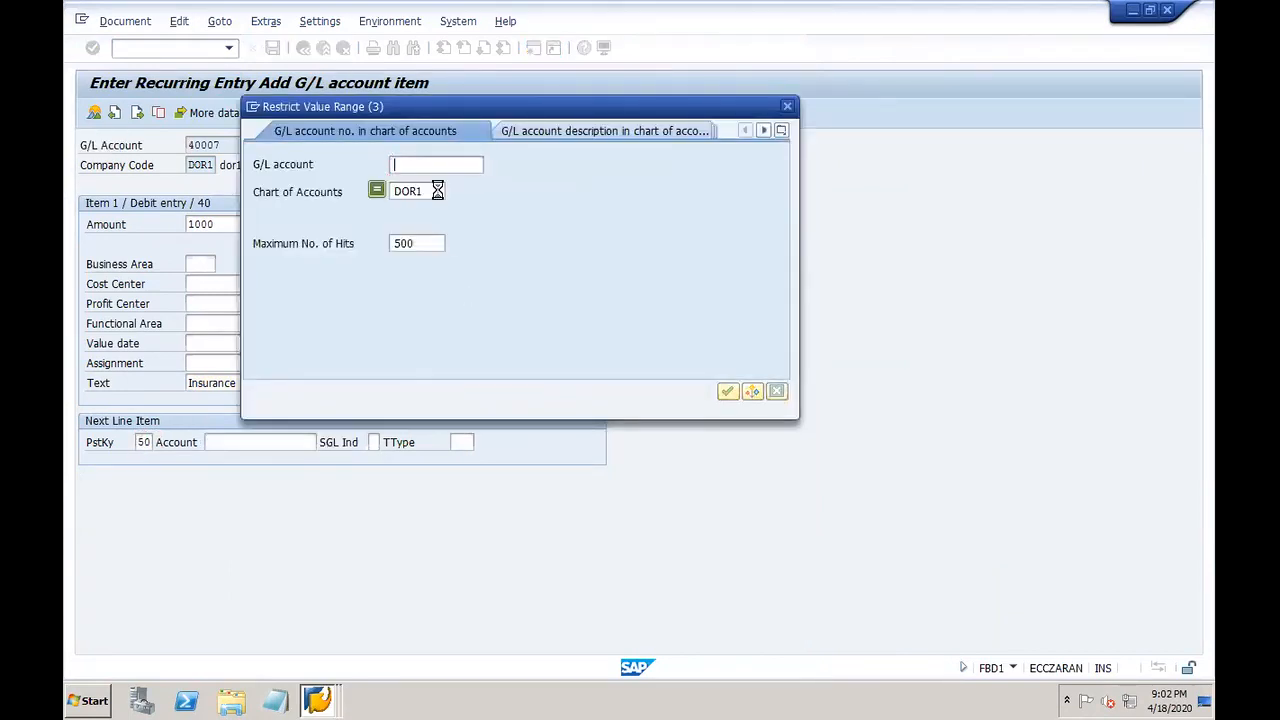
left_click(730, 387)
double_click(390, 219)
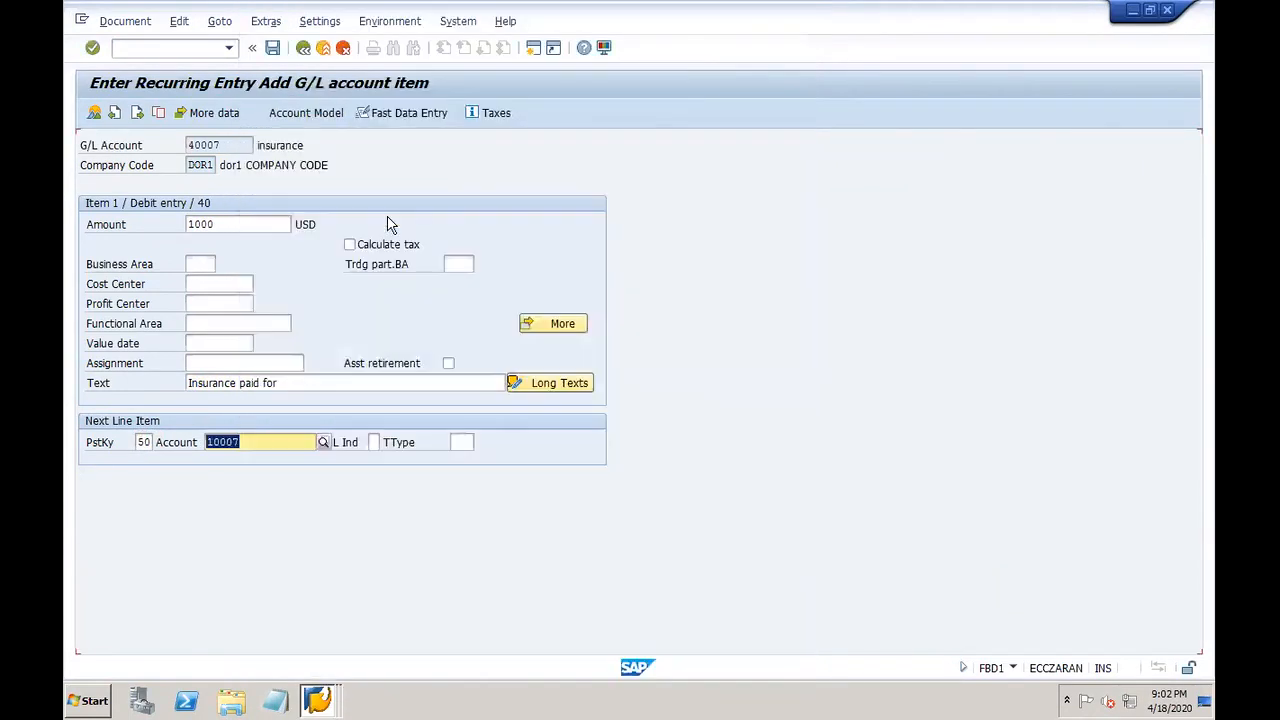
key("Return")
Step: Give the credit line amount * and text +, then save it as document 200101
left_click(232, 225)
left_click(190, 258)
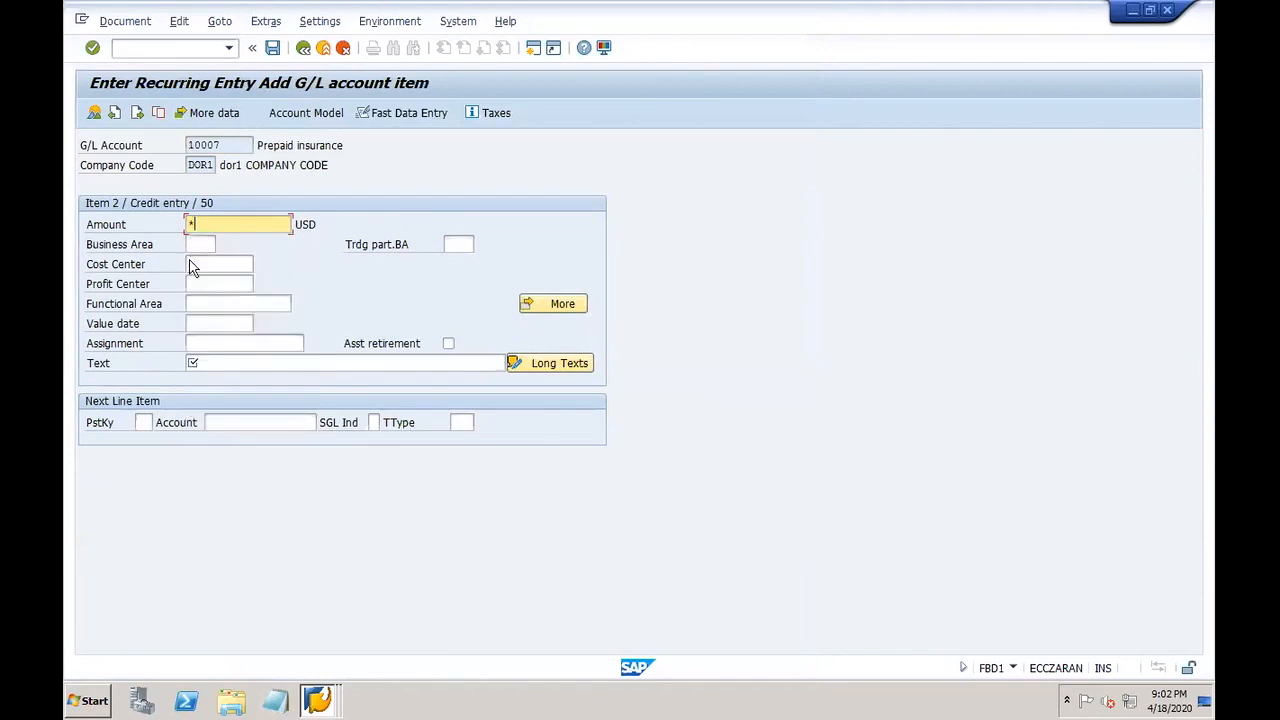
left_click(246, 362)
key("Down")
key("Down")
key("Down")
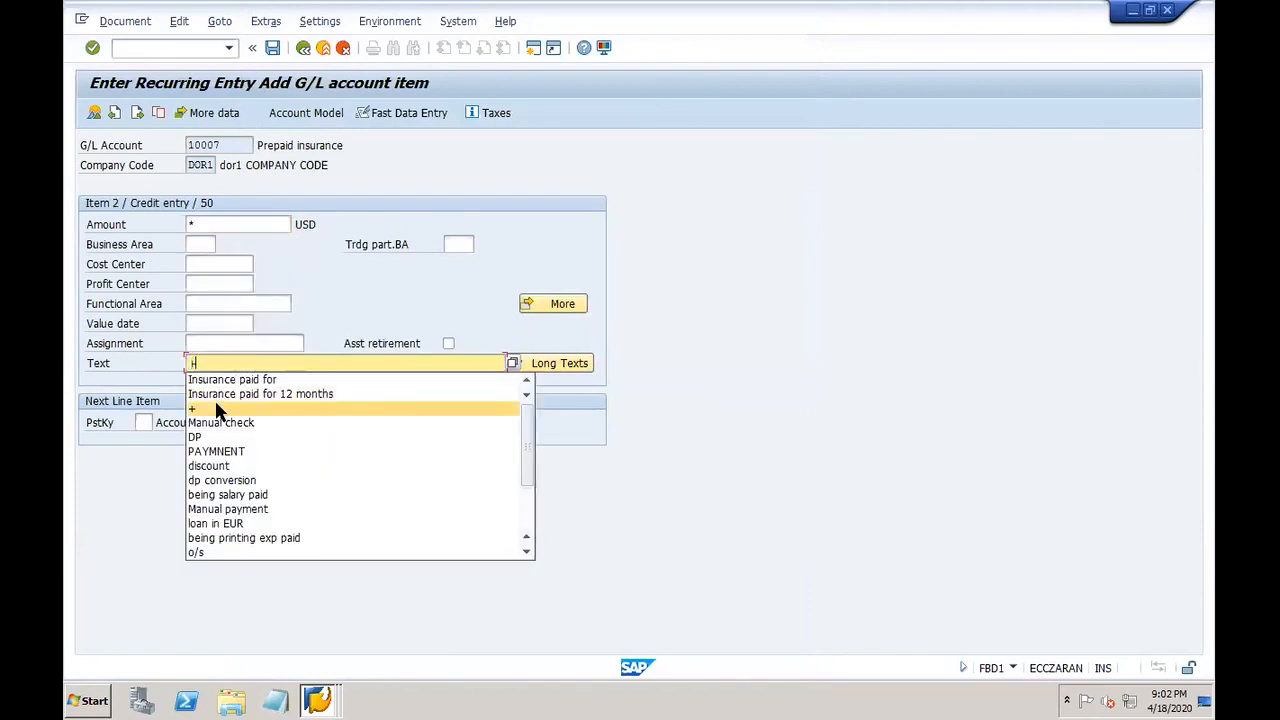
key("Return")
left_click(125, 21)
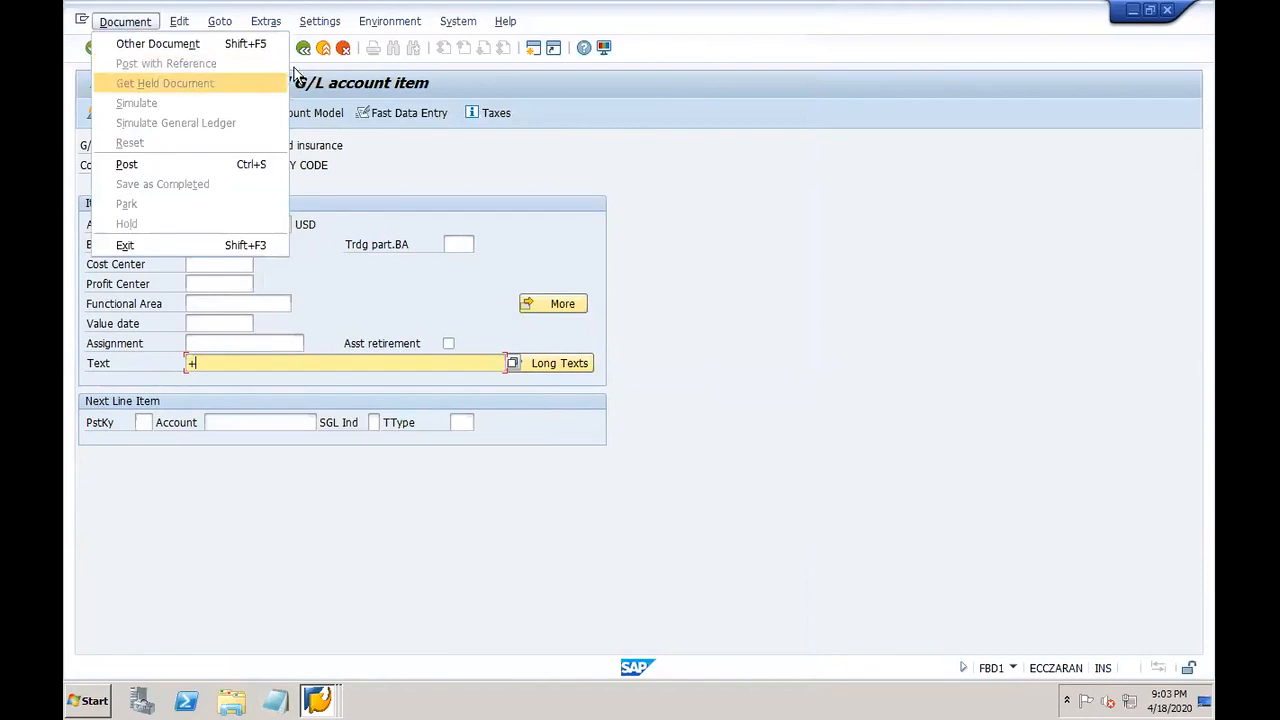
left_click(387, 185)
left_click(273, 49)
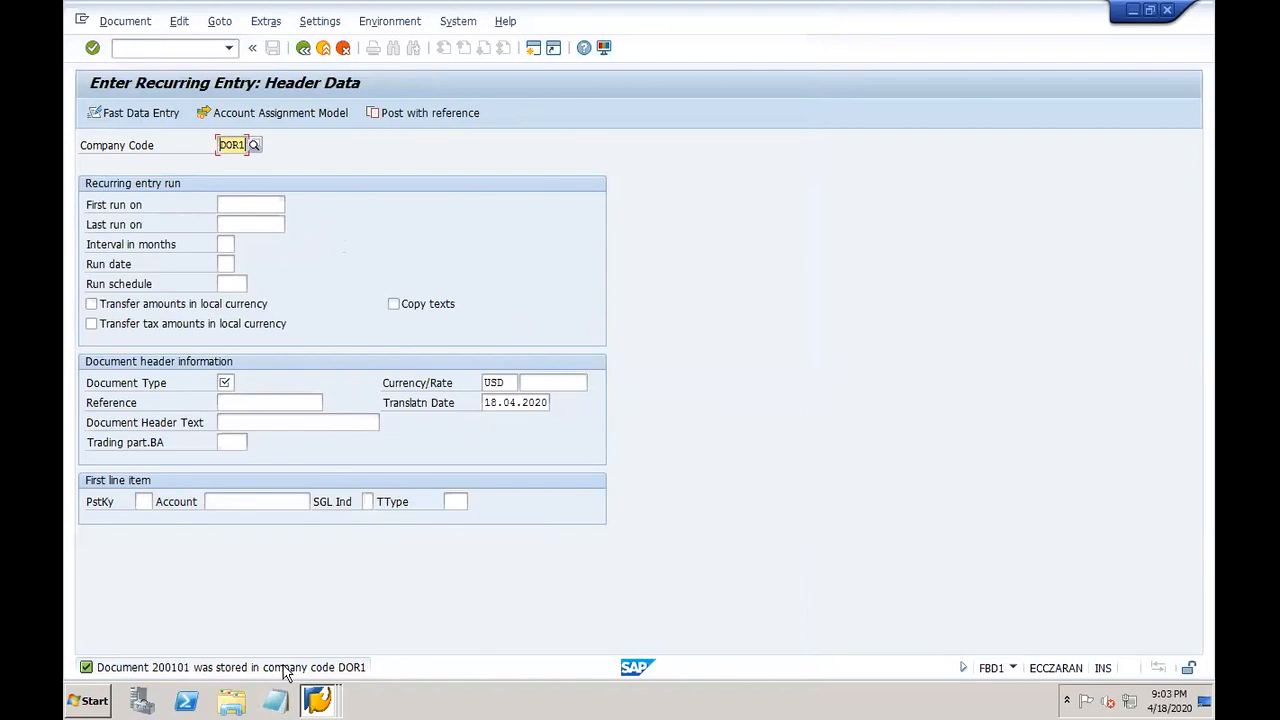
Step: Open transaction F.14 with /nF.14 to create posting documents from recurring documents
left_click(169, 41)
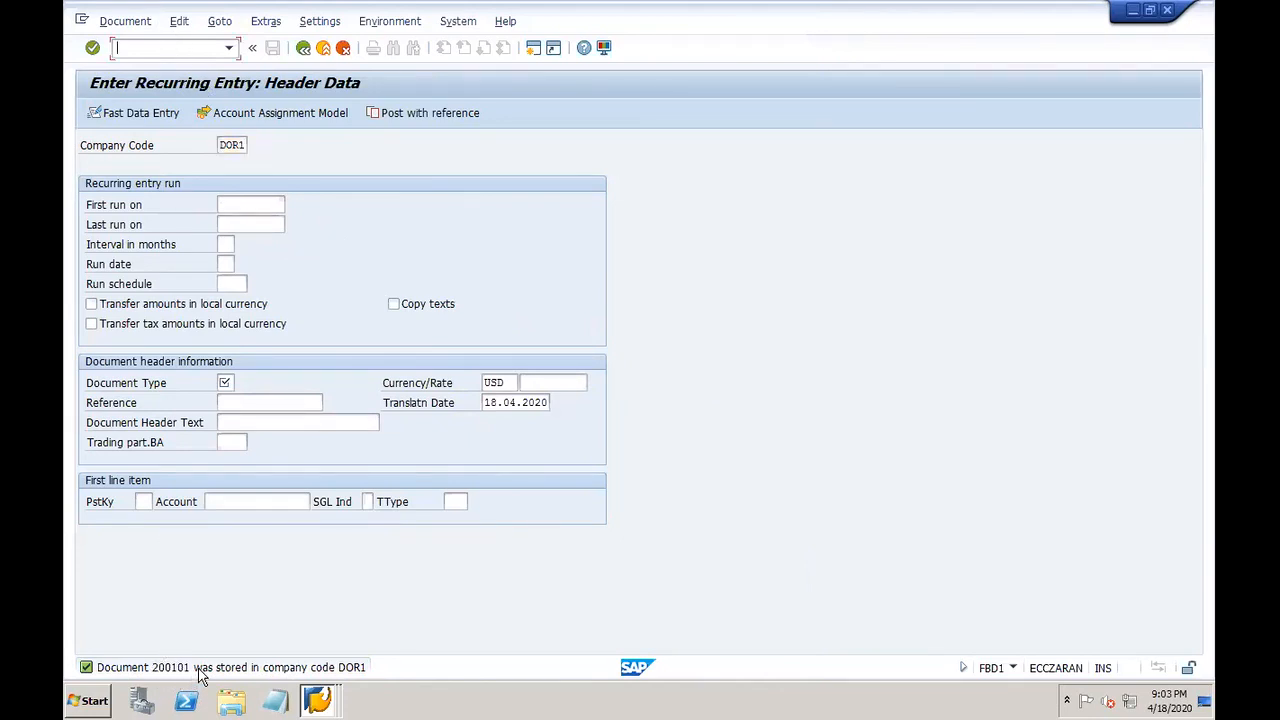
type("/nf.14")
key("Return")
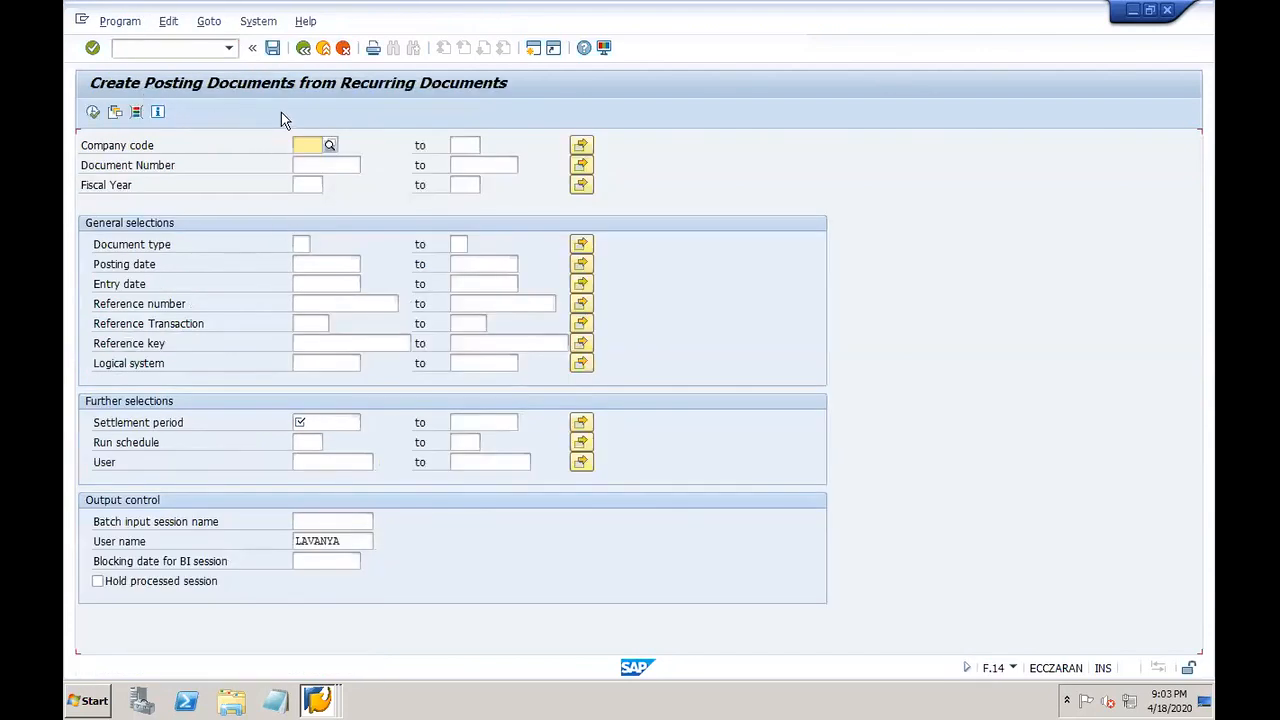
Step: Enter company code DOR1, document number 200101 and fiscal year 2020
left_click(306, 143)
type("dor1")
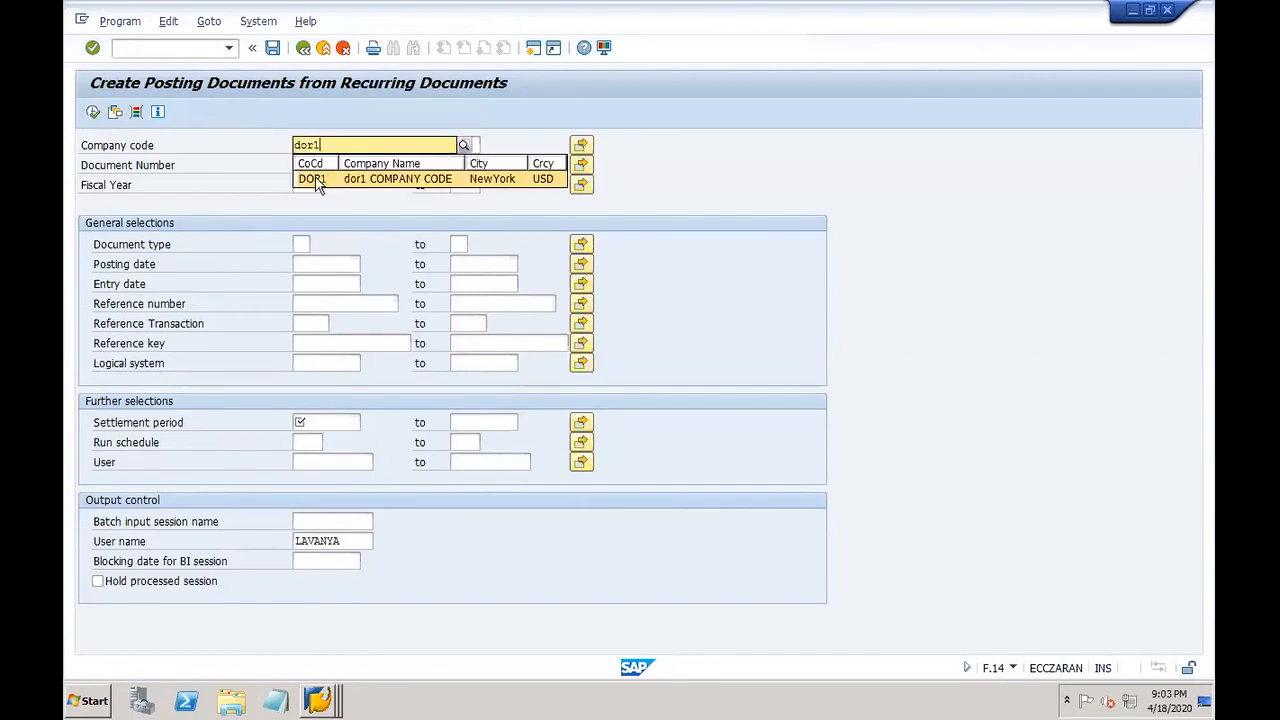
left_click(318, 180)
left_click(313, 163)
type("200")
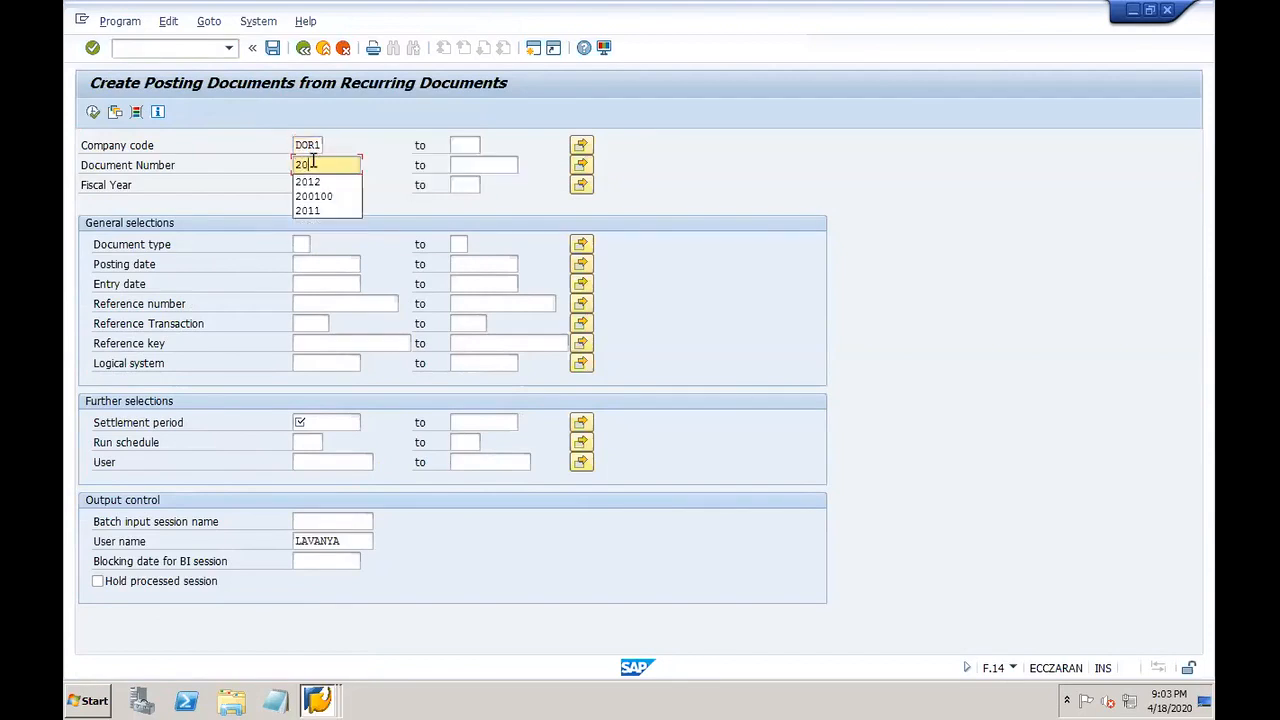
type("101")
left_click(318, 190)
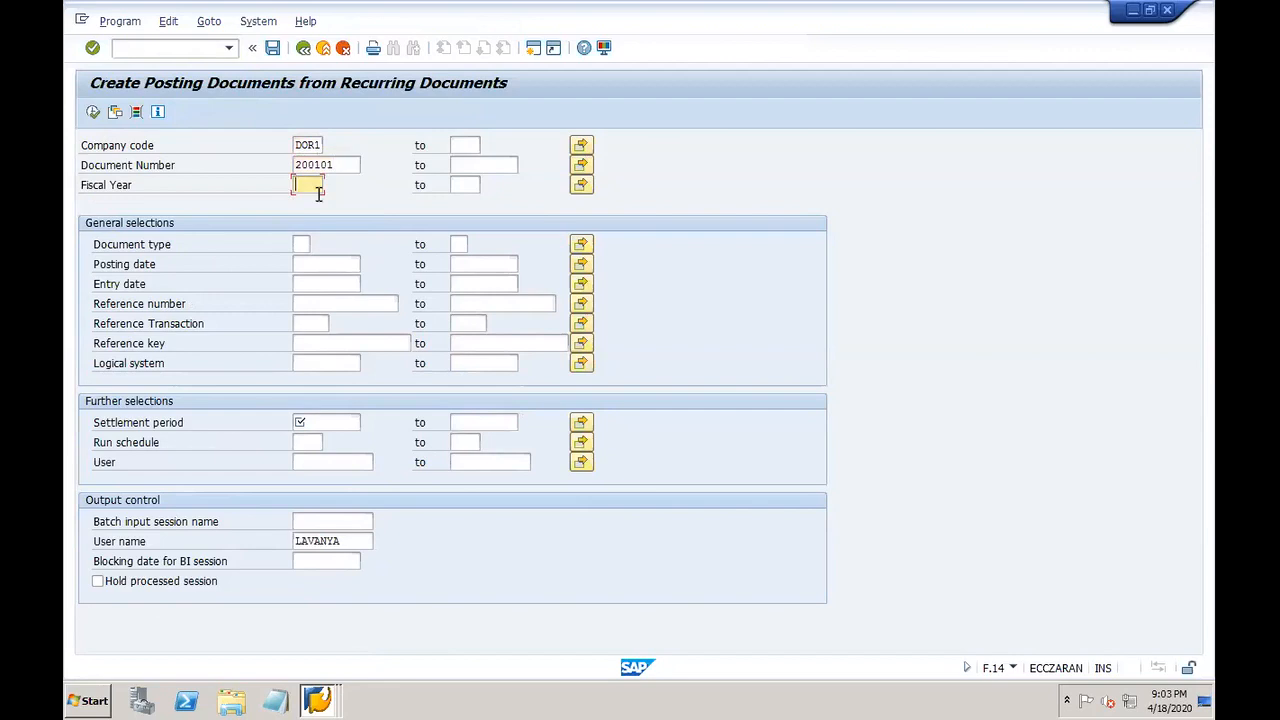
type("2020")
Step: Set the settlement period from 01.01.2020 to 30.01.2020
left_click(311, 423)
left_click(311, 423)
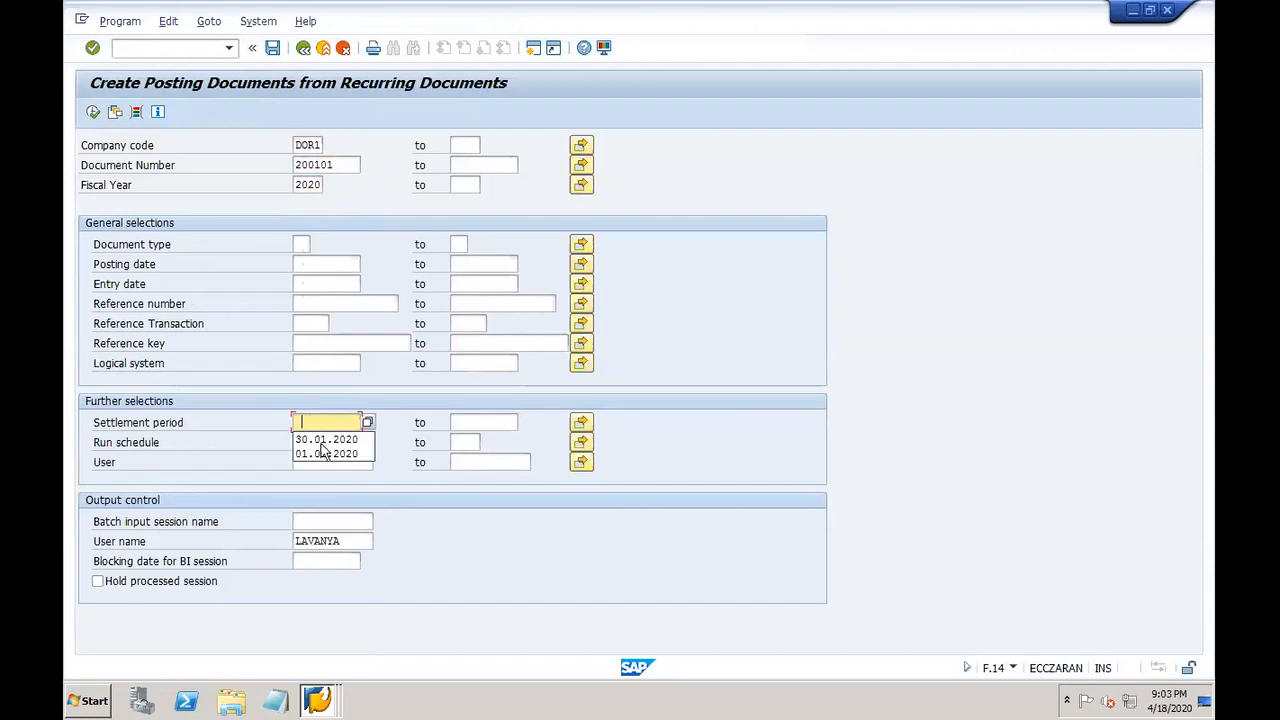
left_click(337, 446)
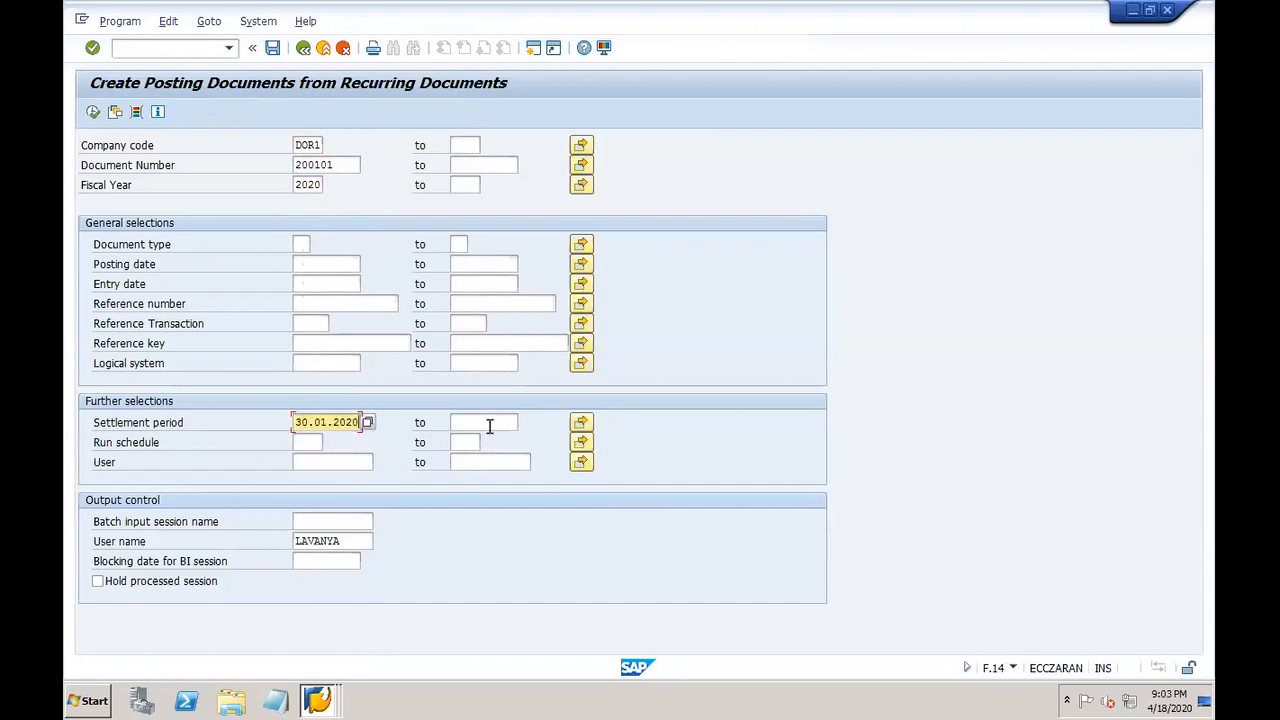
left_click(489, 424)
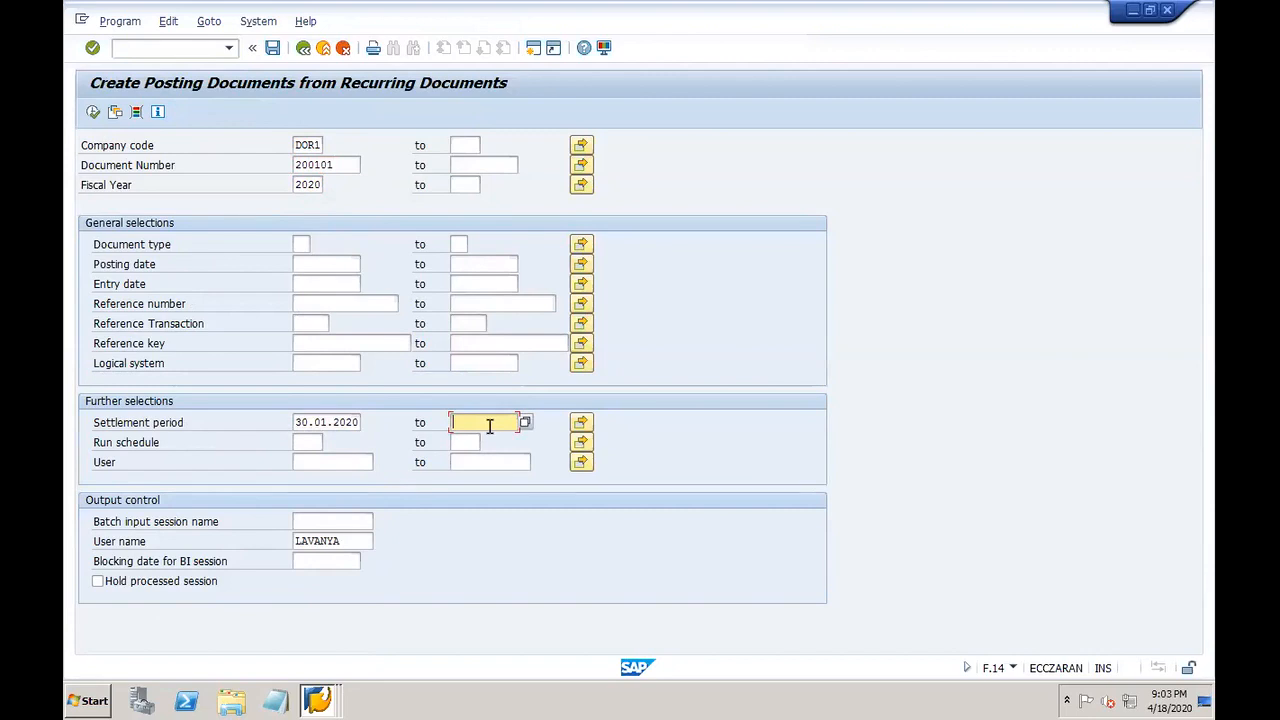
left_click(296, 424)
left_click_drag(296, 424, 460, 434)
key("BackSpace")
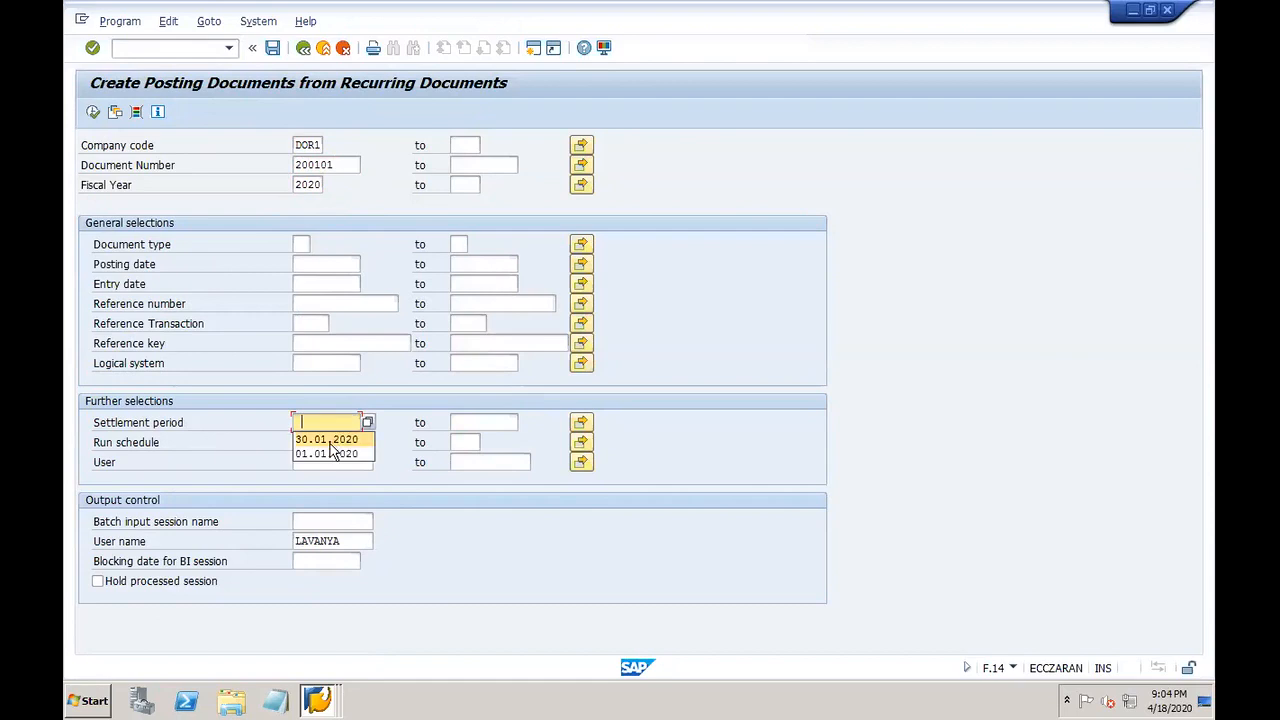
left_click(318, 455)
left_click(469, 427)
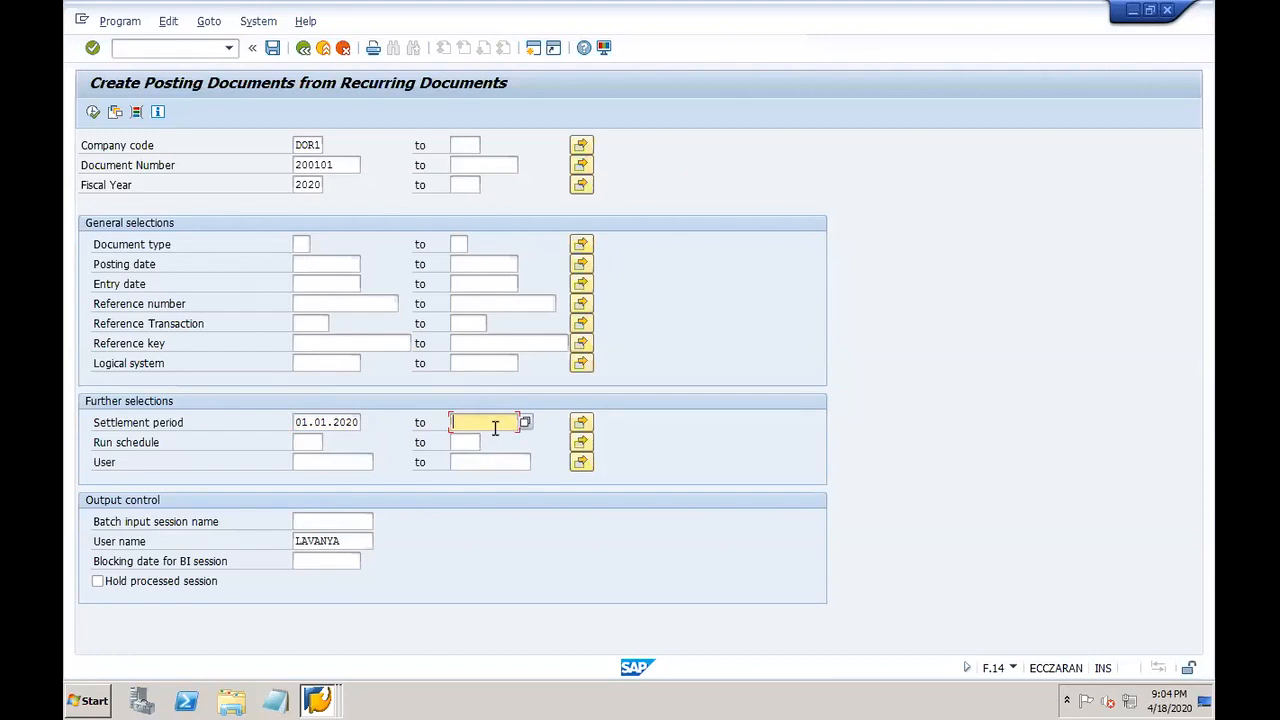
left_click(494, 430)
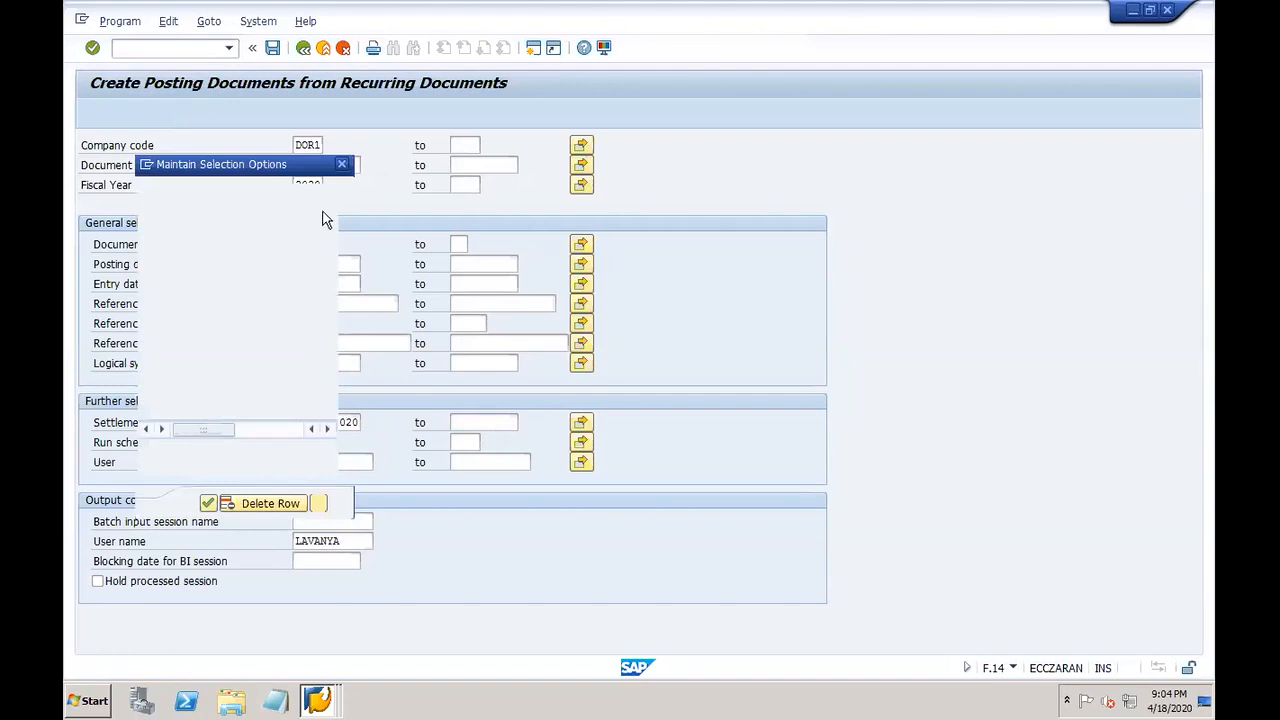
left_click(343, 166)
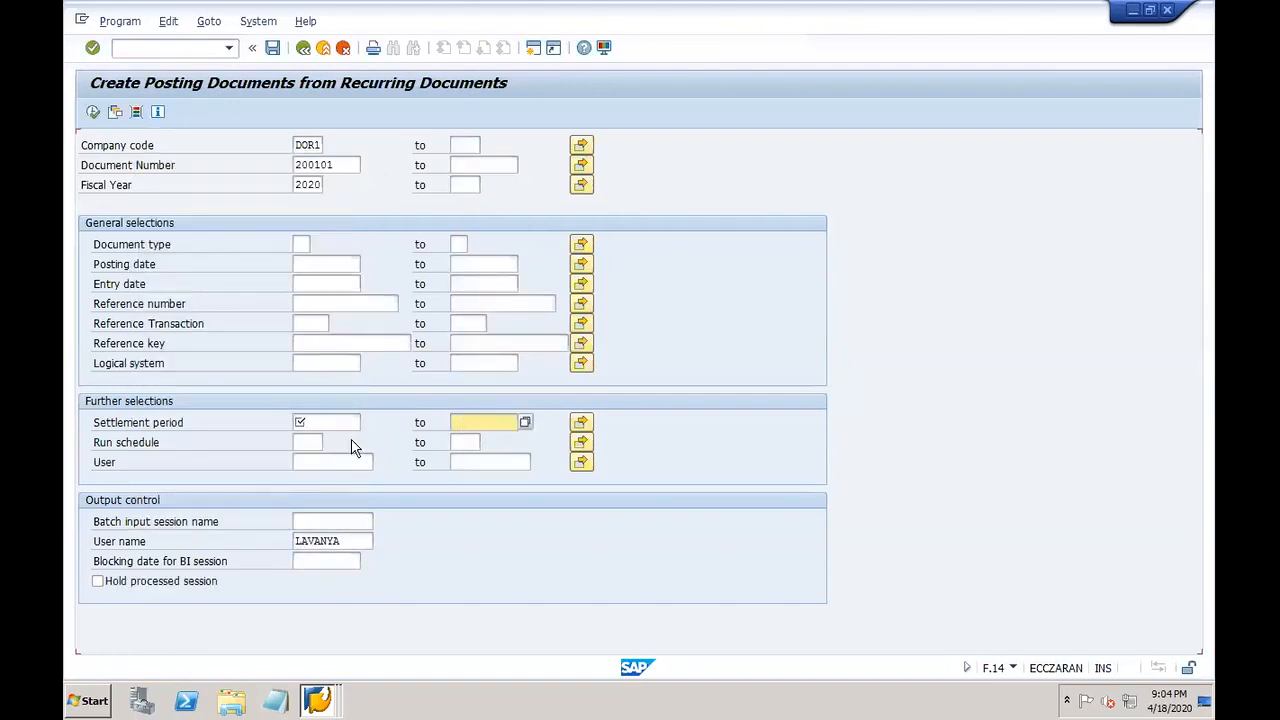
left_click(343, 424)
left_click(330, 440)
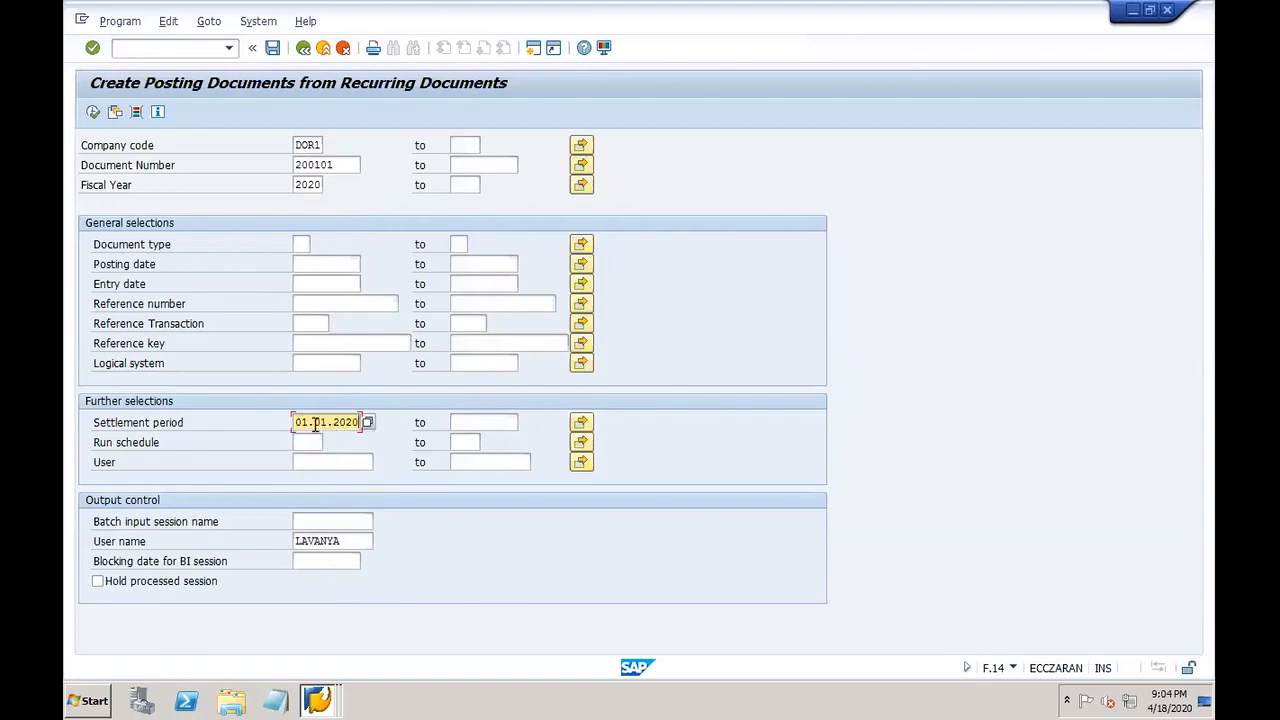
left_click(467, 423)
type("30.01.2020")
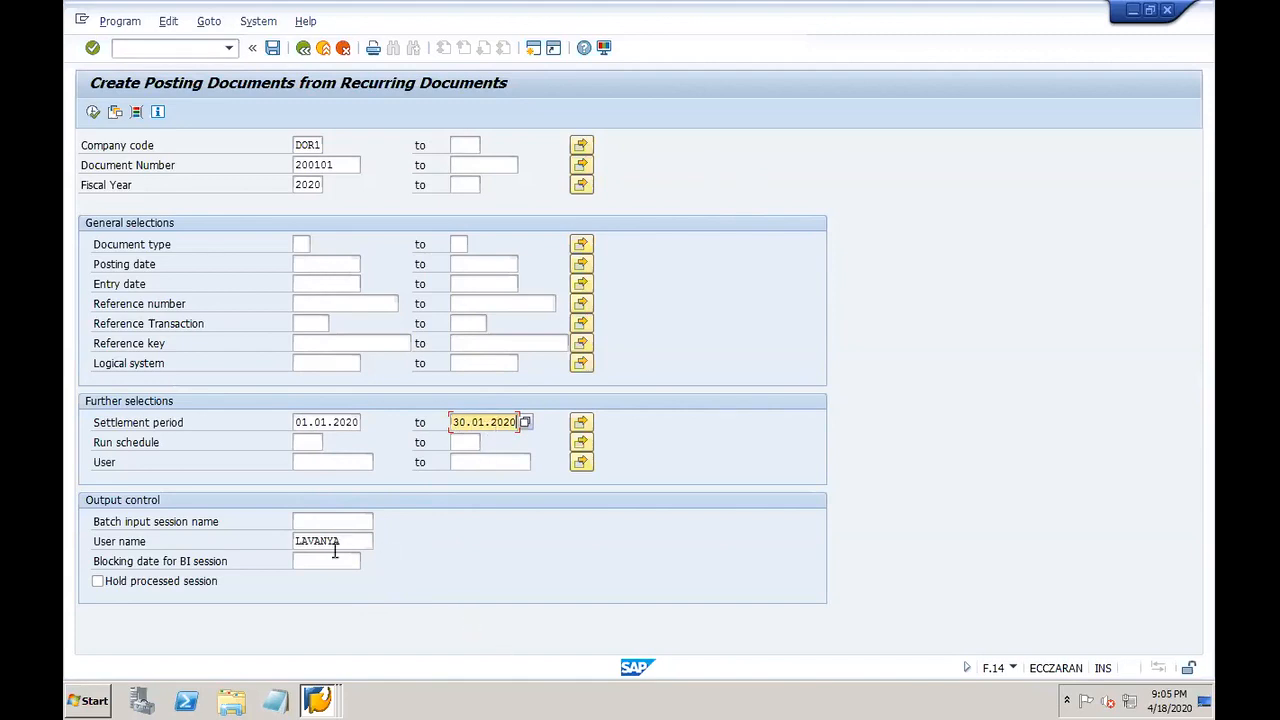
Step: Name the batch input session DOR1-INSURAN, execute F.14, then enter /NSM35
left_click(324, 520)
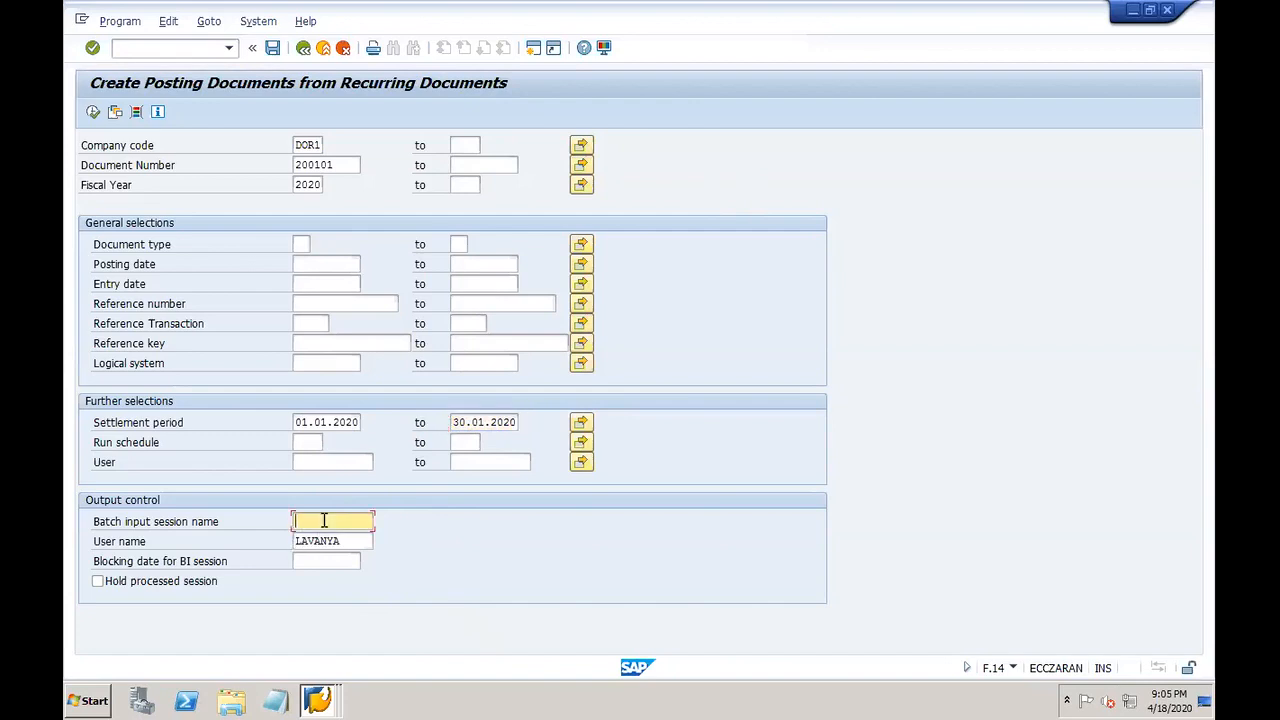
type("DOR1")
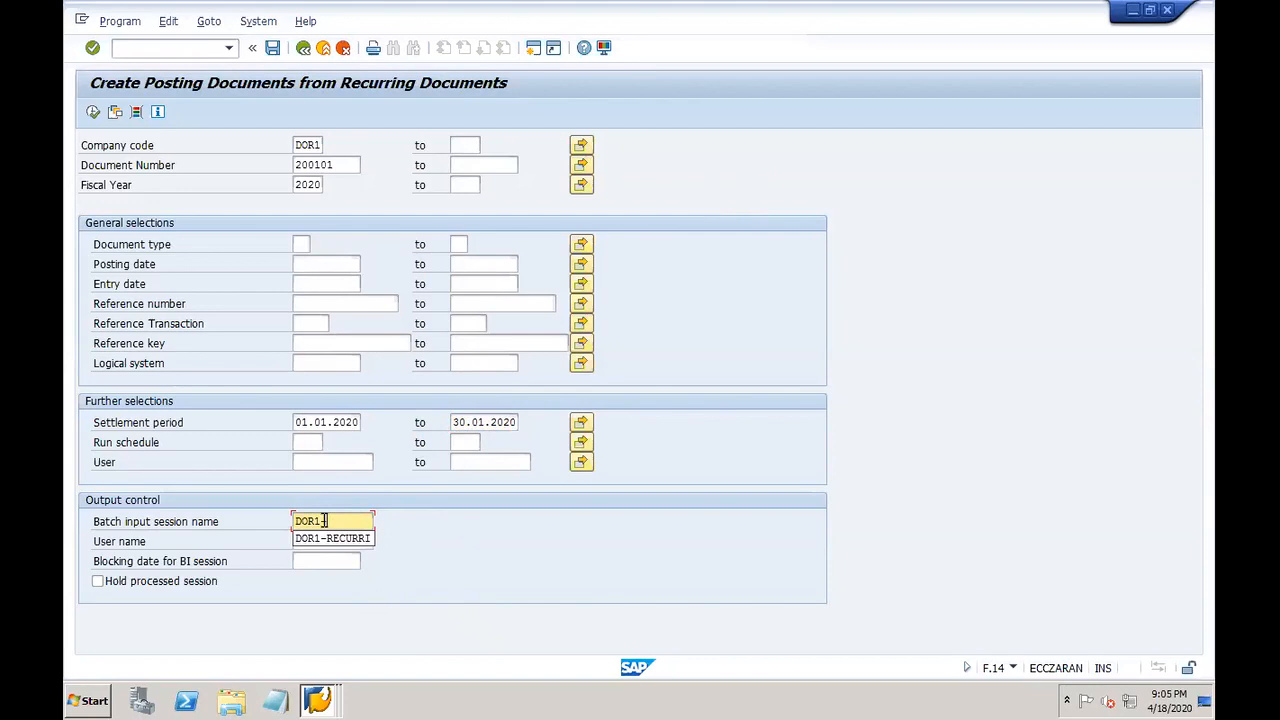
type("-INSURAN")
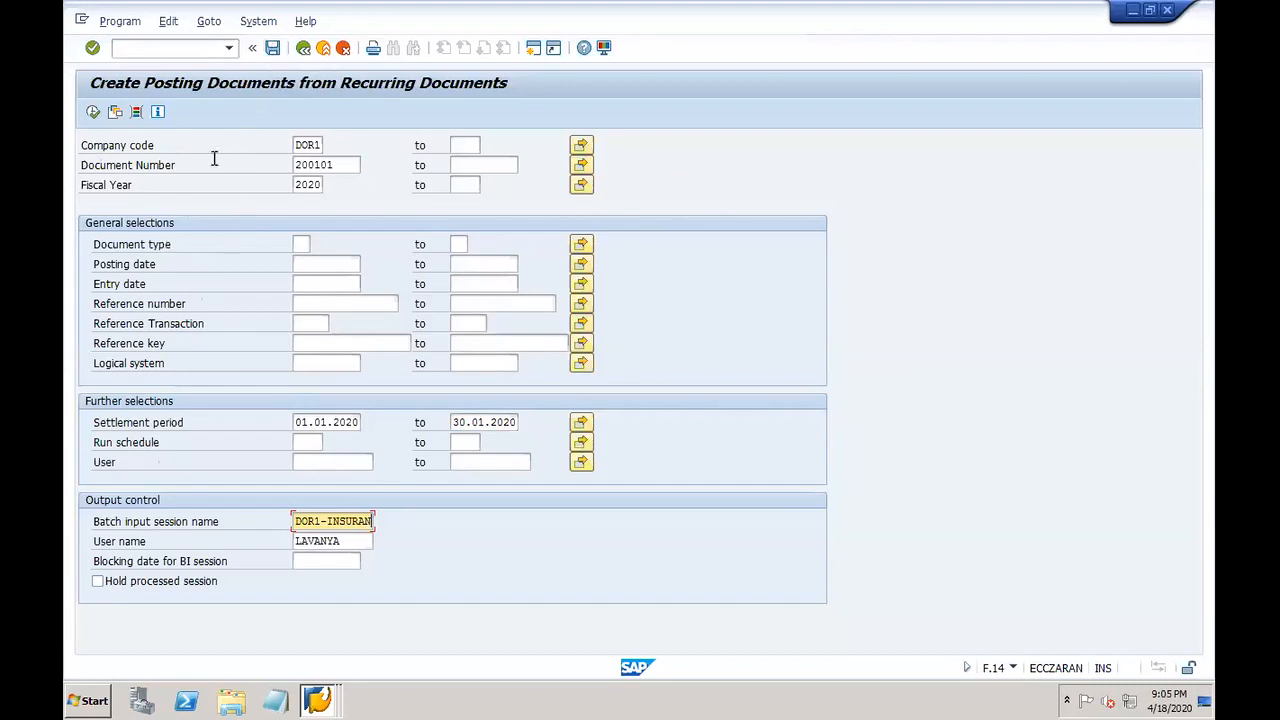
left_click(92, 113)
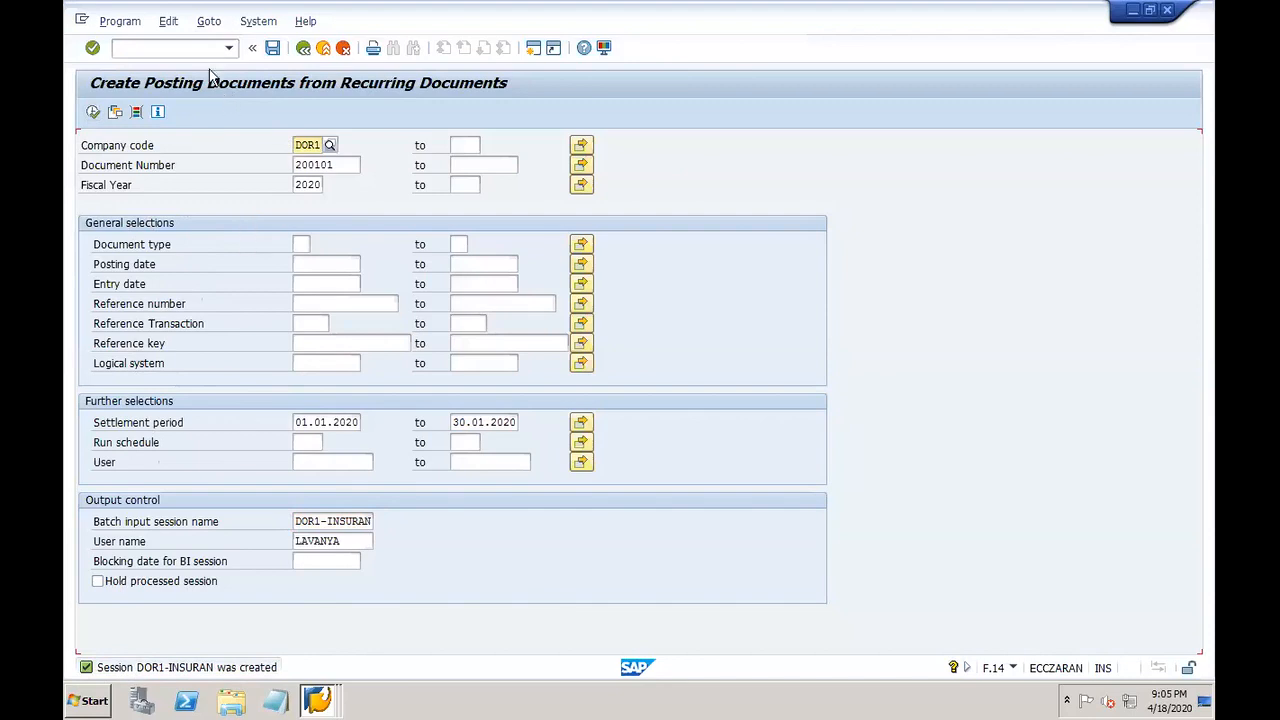
left_click(192, 42)
type("/NSM35")
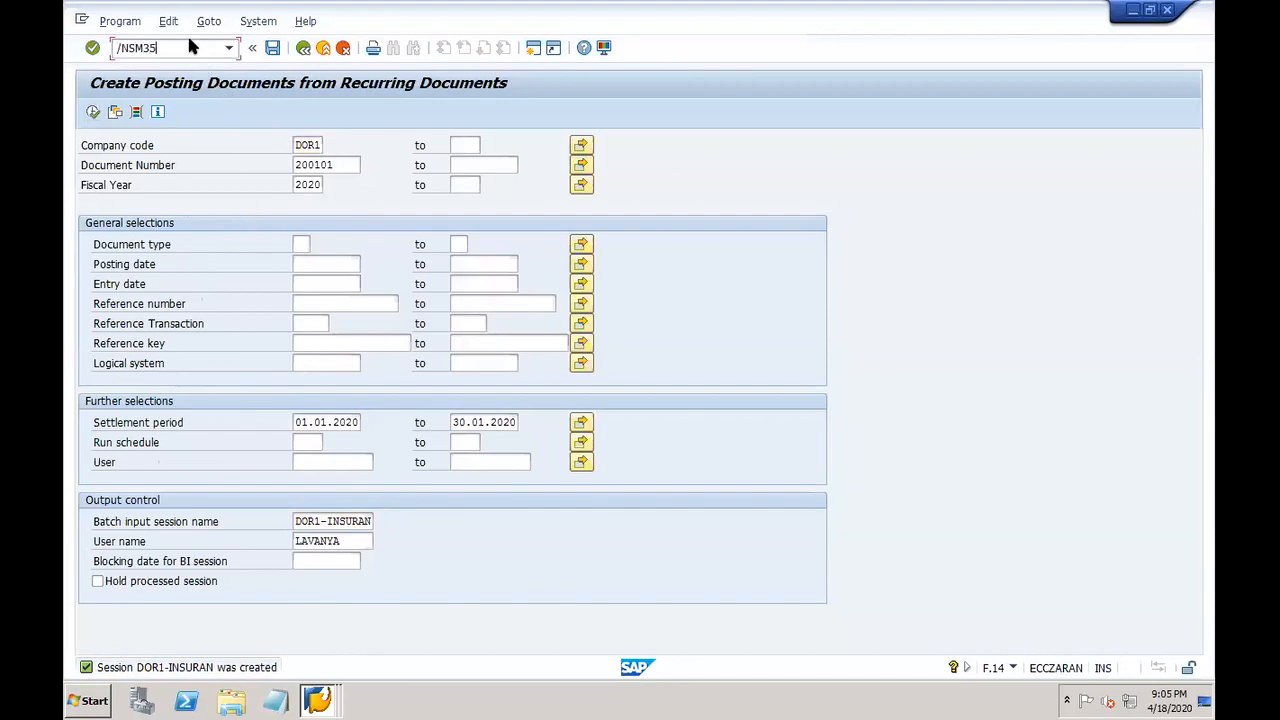
Step: Run session DOR1-INSURAN in SM35 with errors-only display, then exit to the main menu
key("Return")
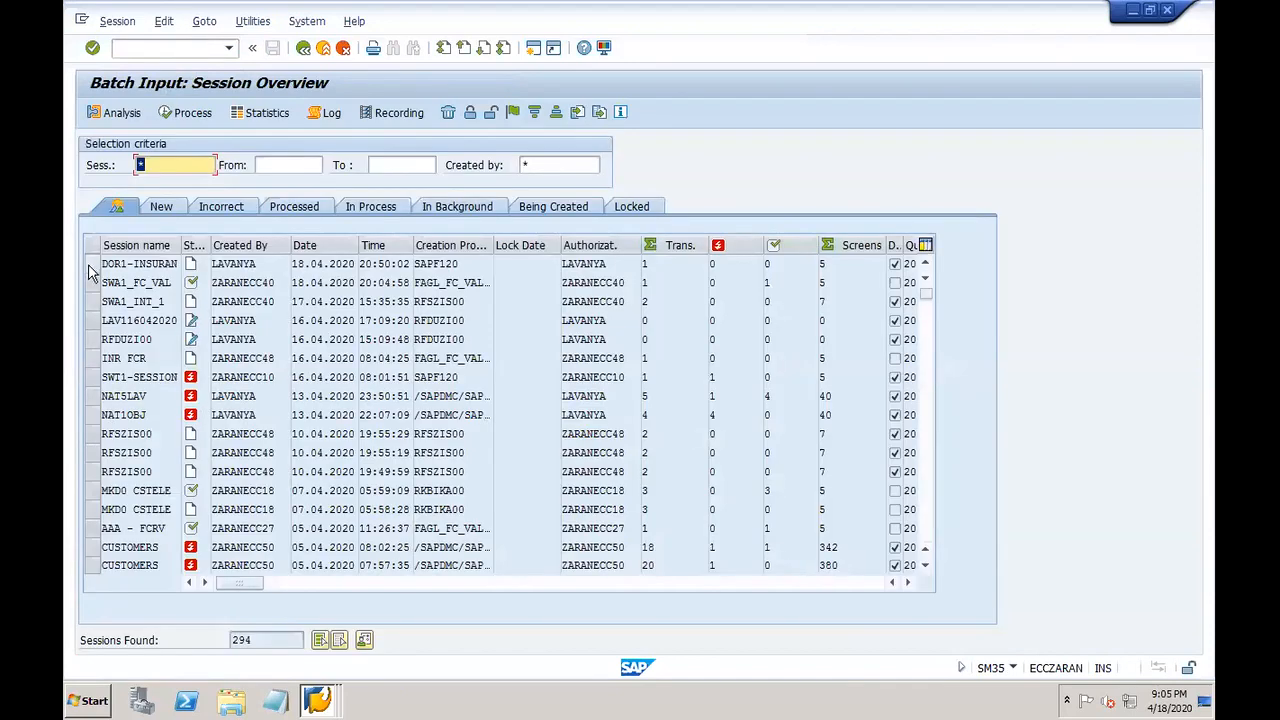
left_click(92, 264)
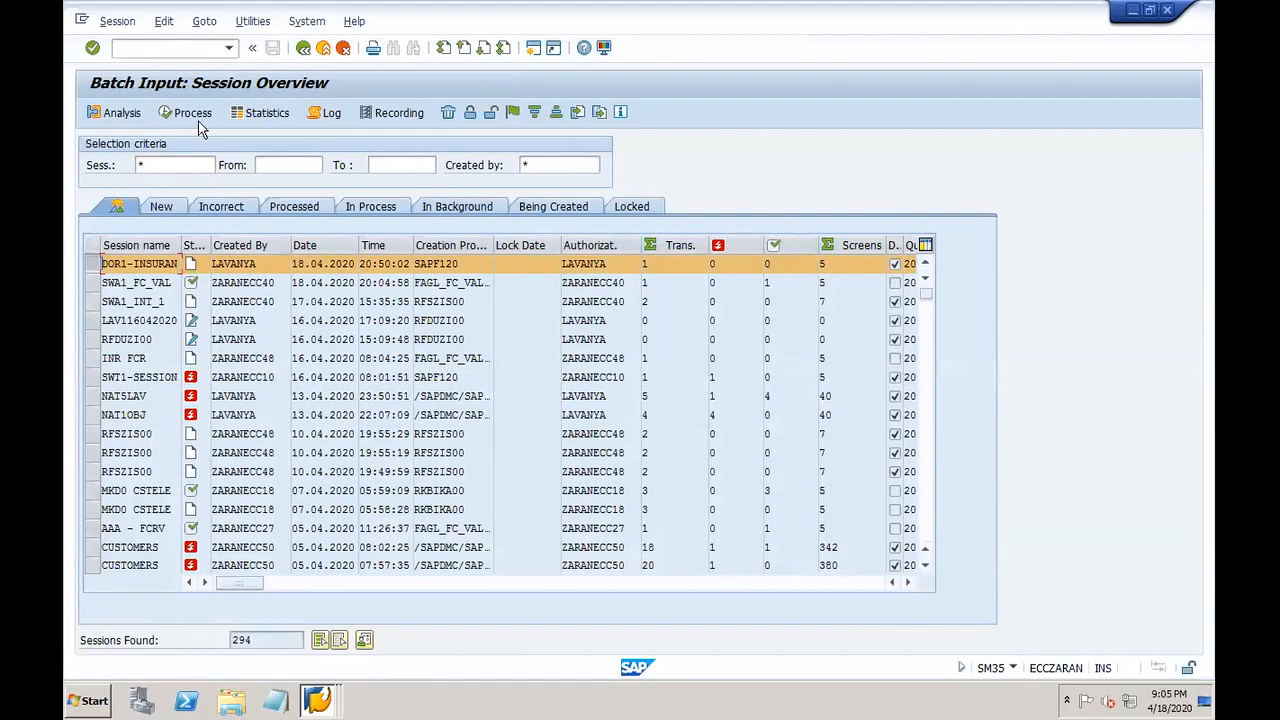
left_click(193, 113)
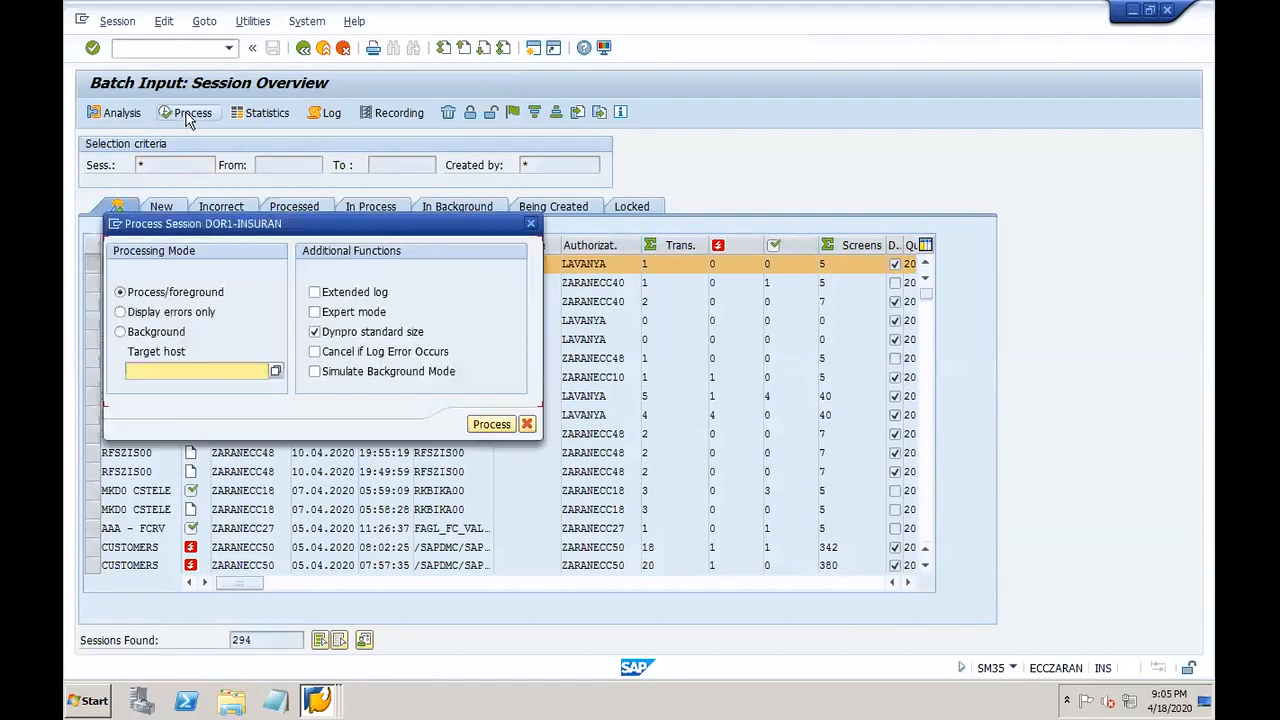
left_click(183, 314)
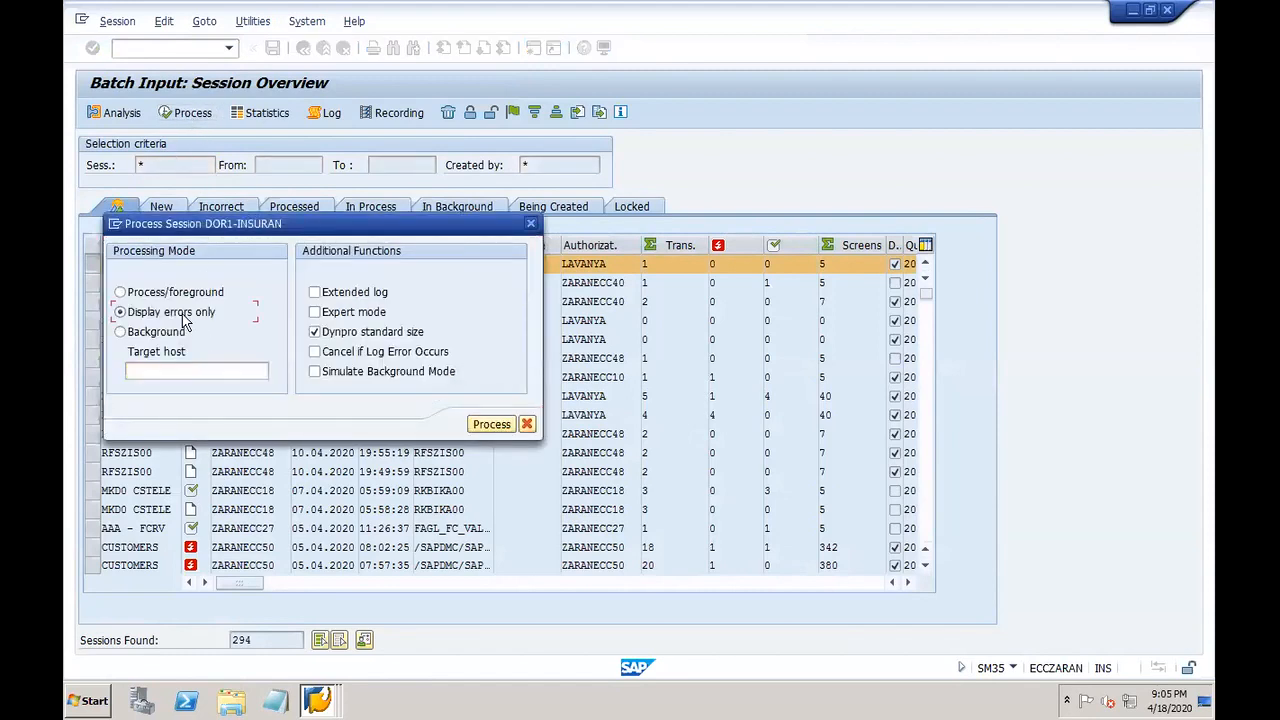
left_click(318, 700)
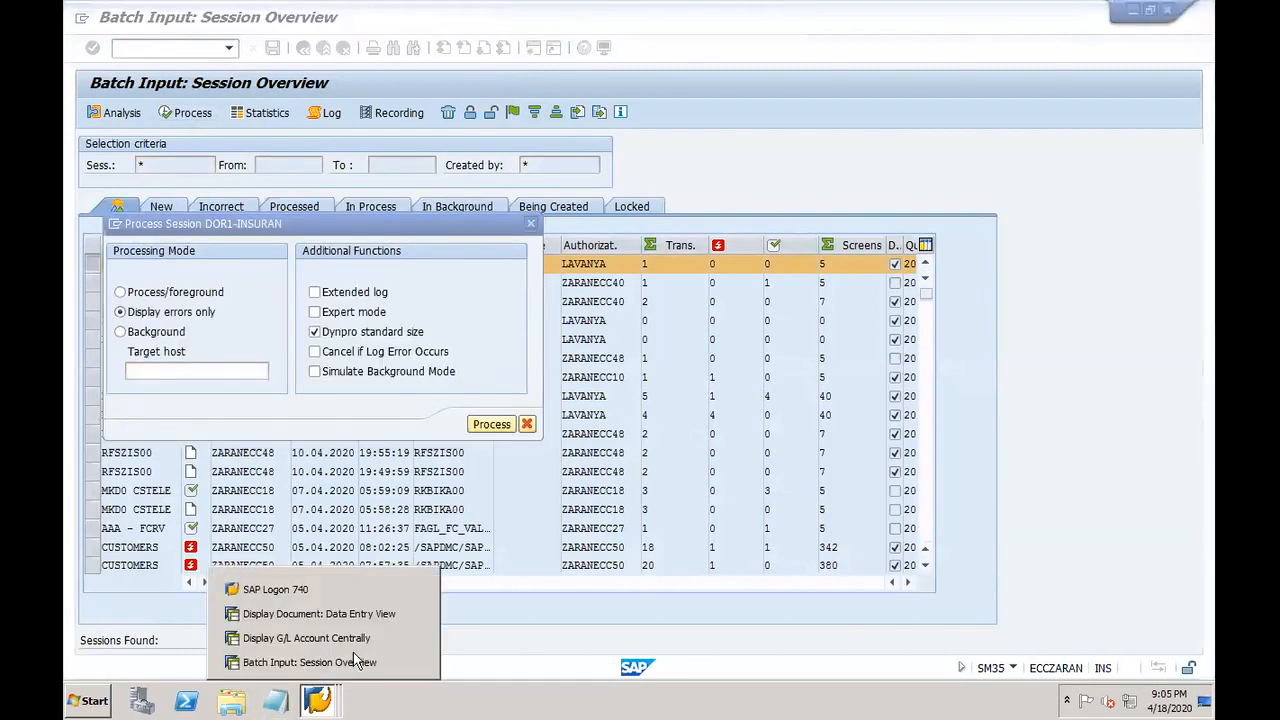
left_click(416, 639)
left_click(416, 638)
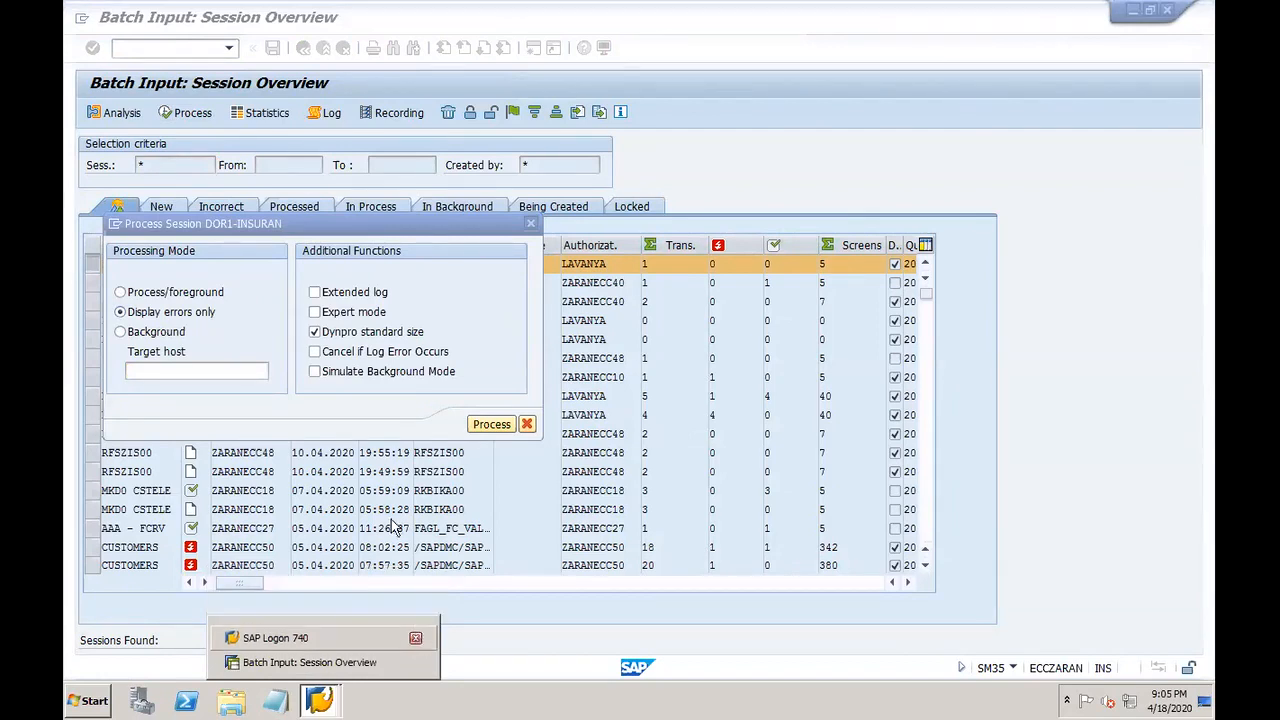
left_click(492, 424)
left_click(459, 504)
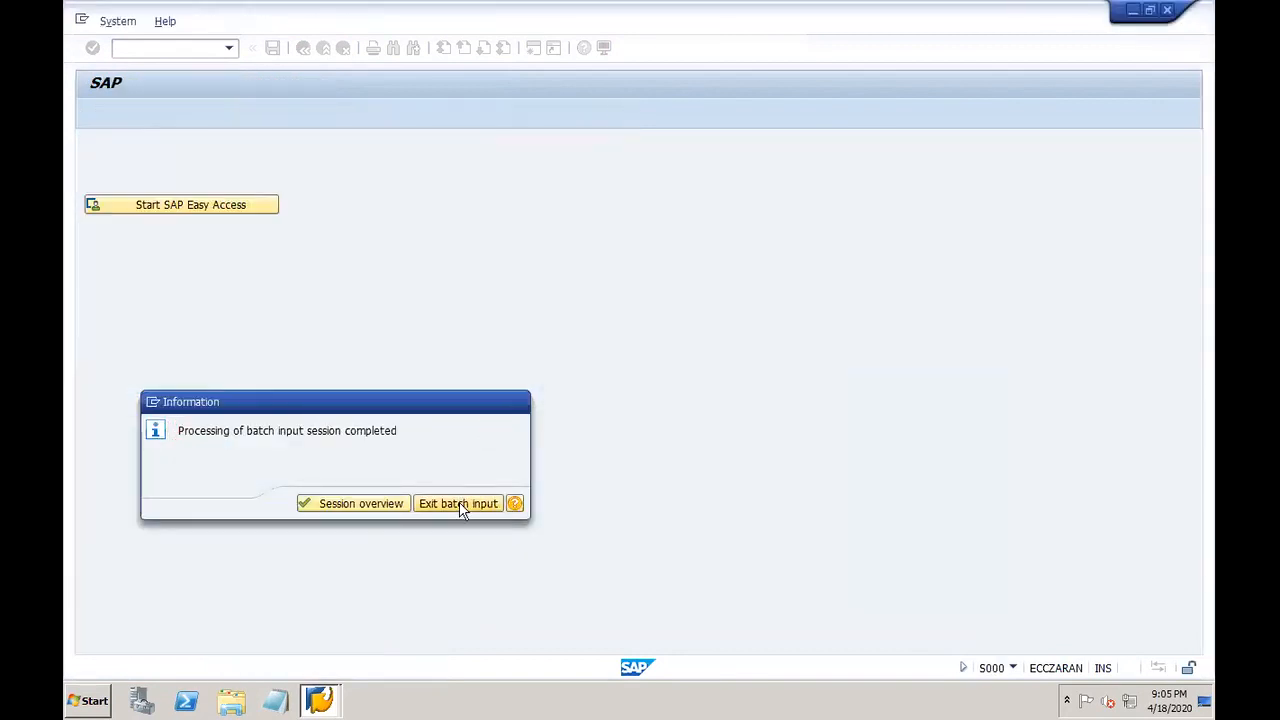
Step: In FB03, list documents by entry date 18.04.2020 and year 2020, and open document 38
type("FB03")
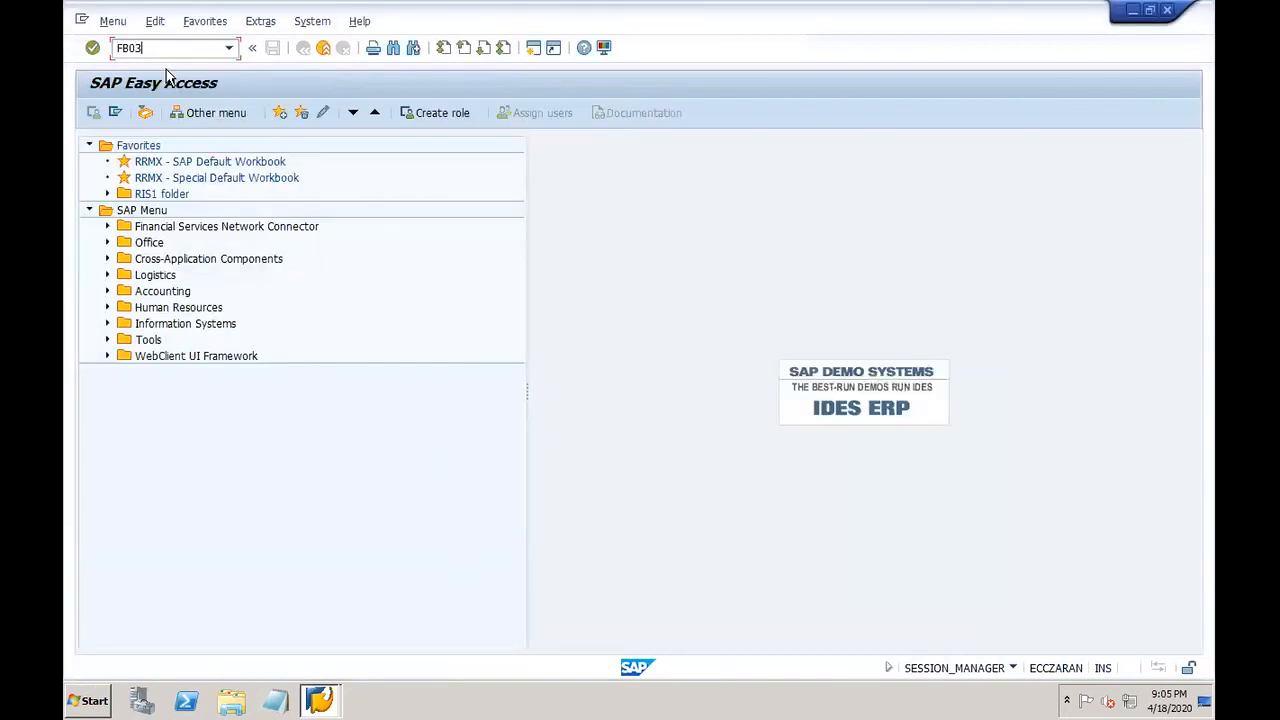
key("Return")
left_click(157, 118)
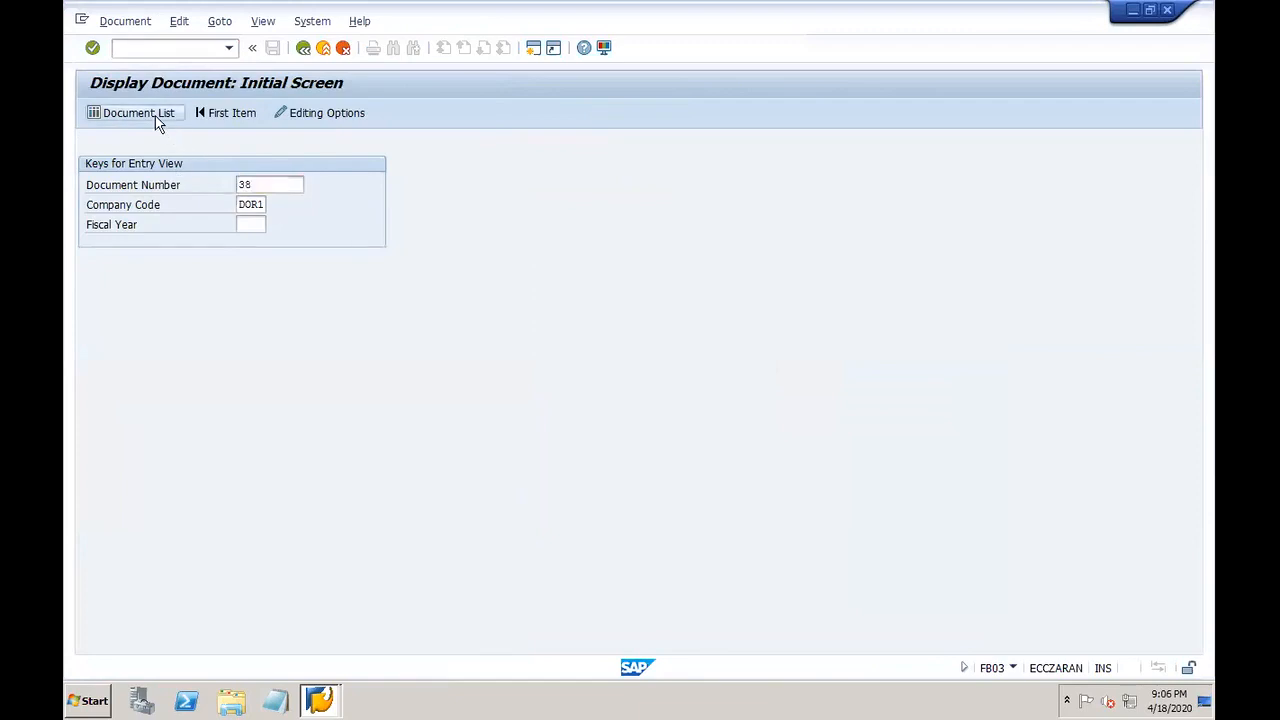
left_click(315, 304)
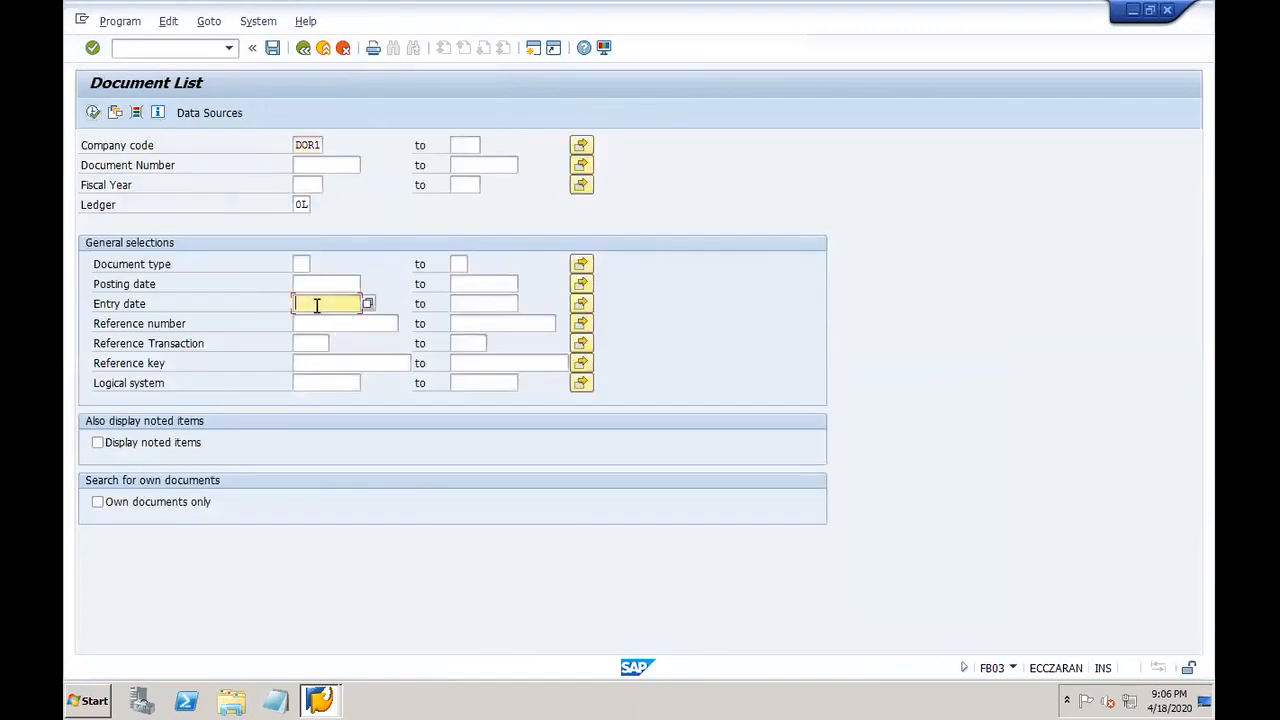
type("1")
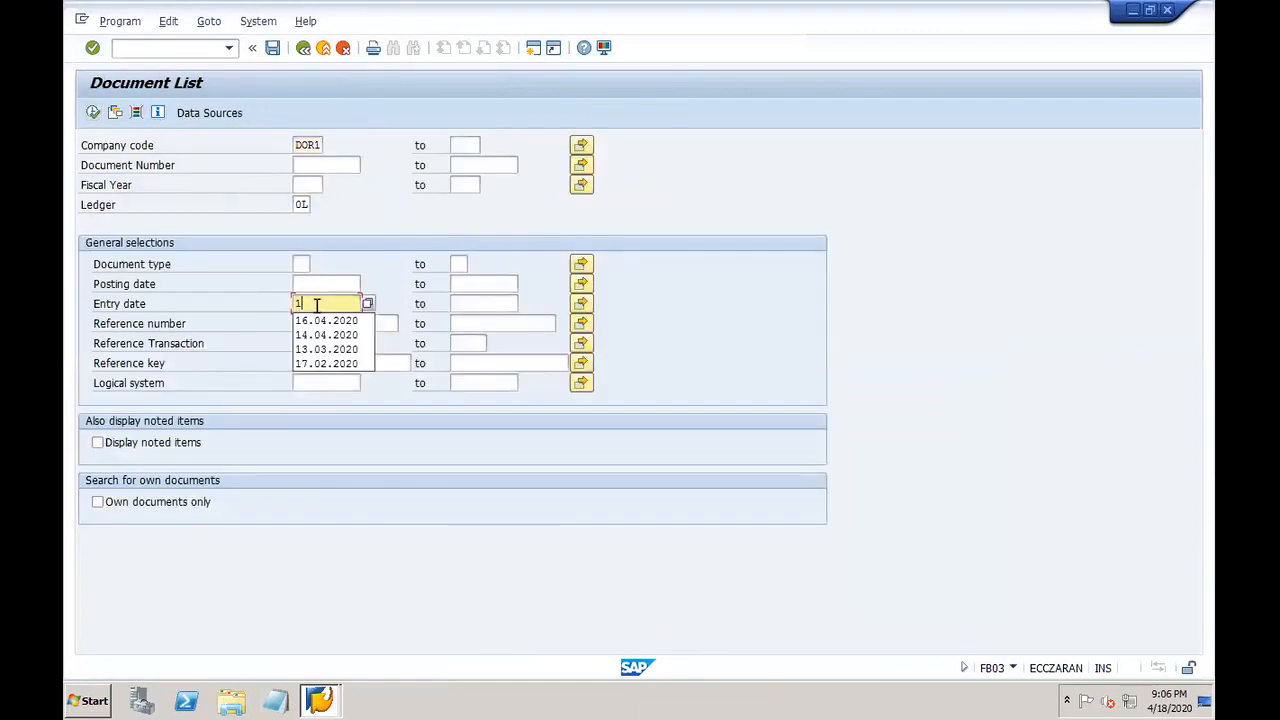
type("8.04.2020")
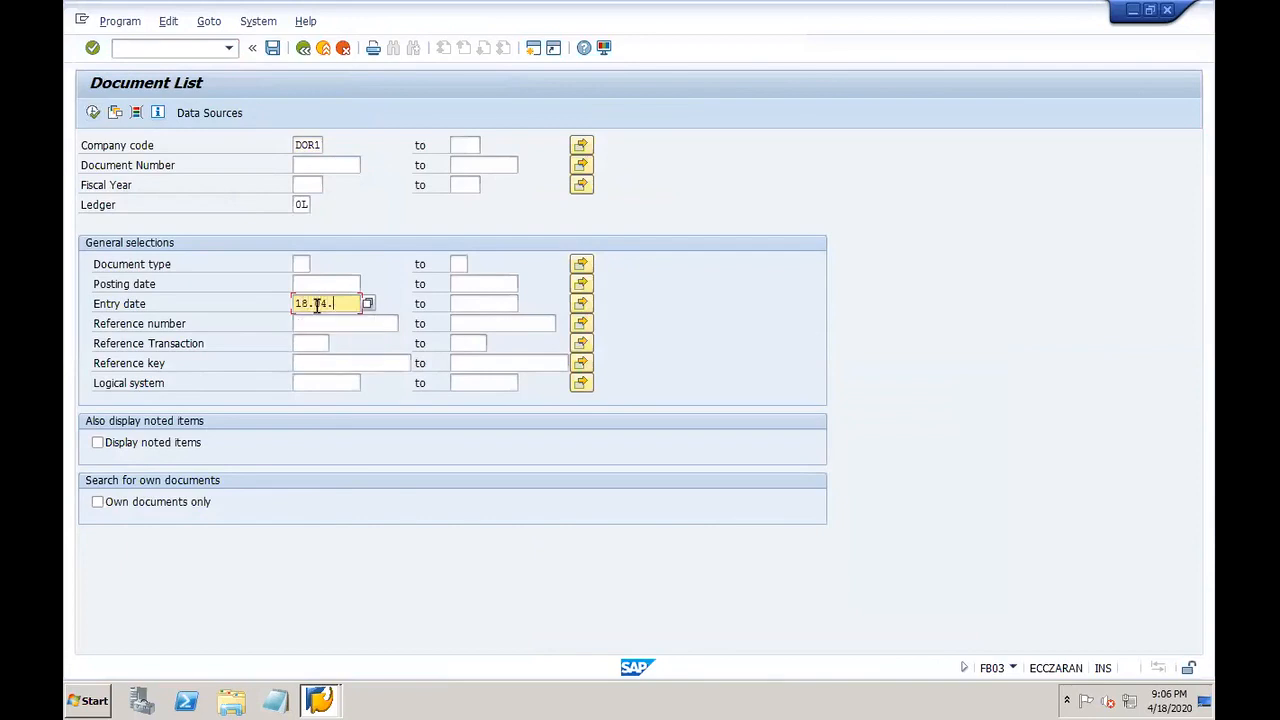
left_click(306, 186)
type("2020")
left_click(94, 113)
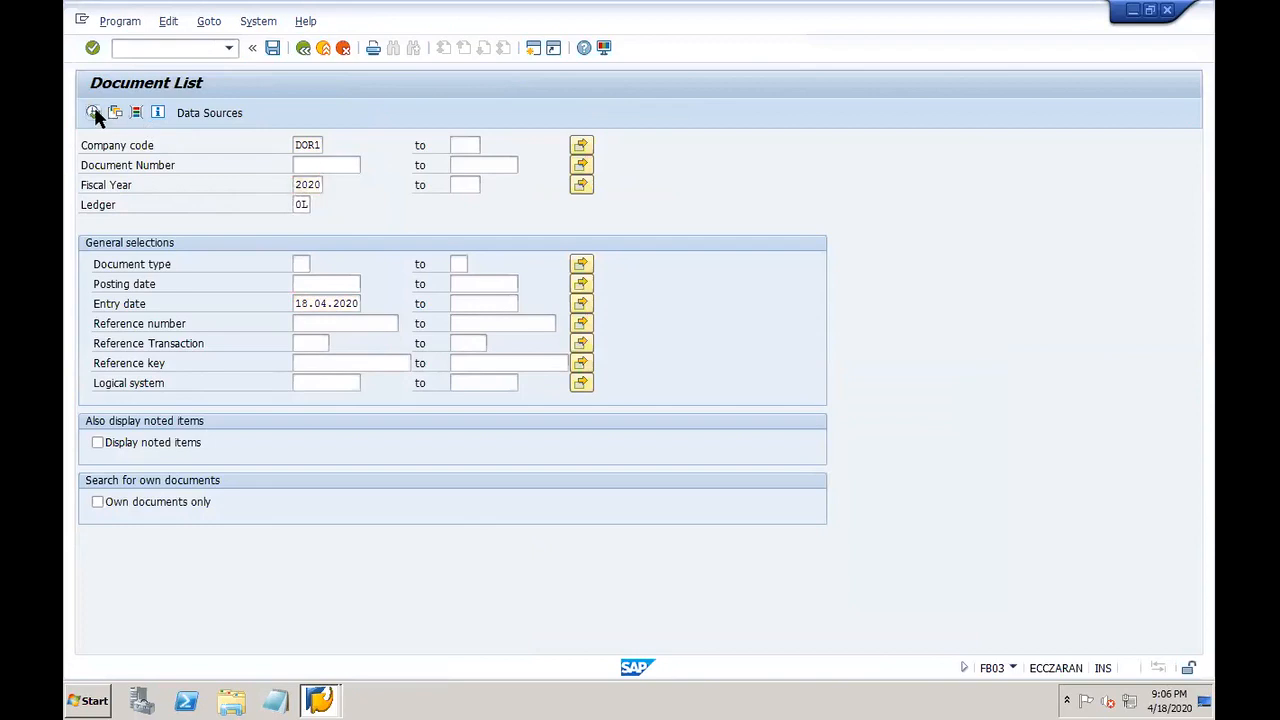
double_click(178, 180)
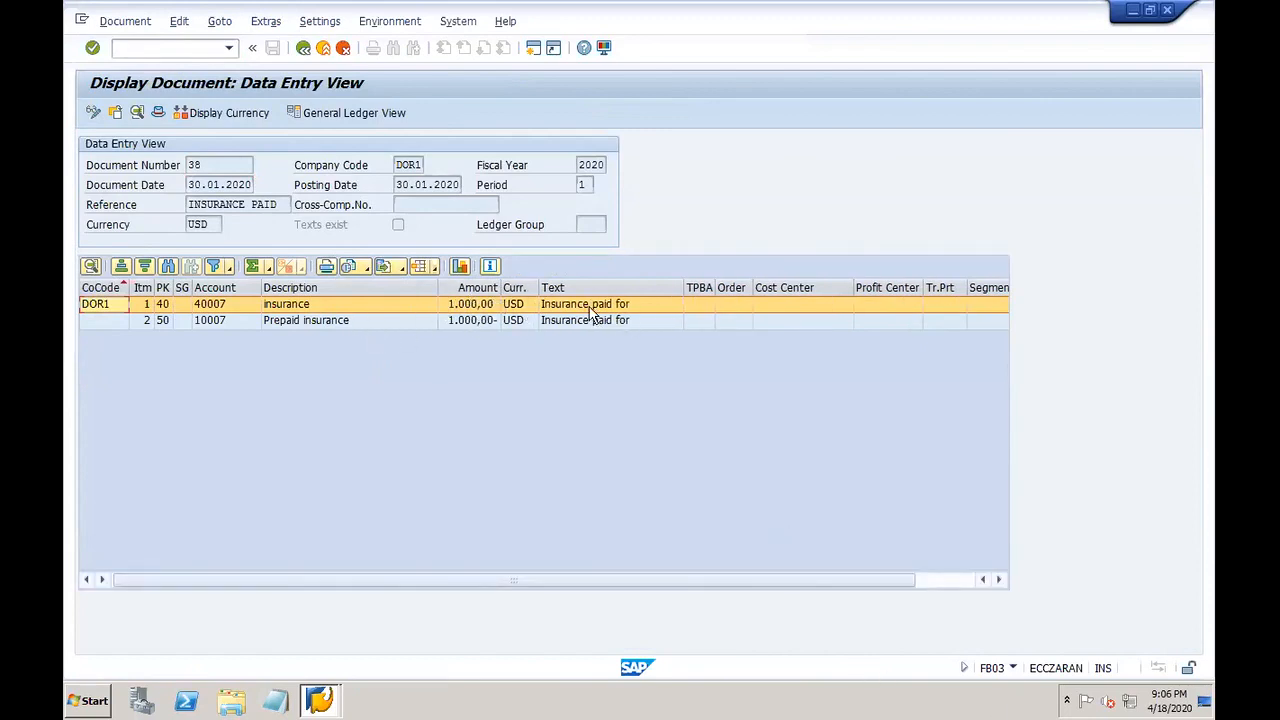
Step: Append 'January' to line item 1's text and save
double_click(595, 310)
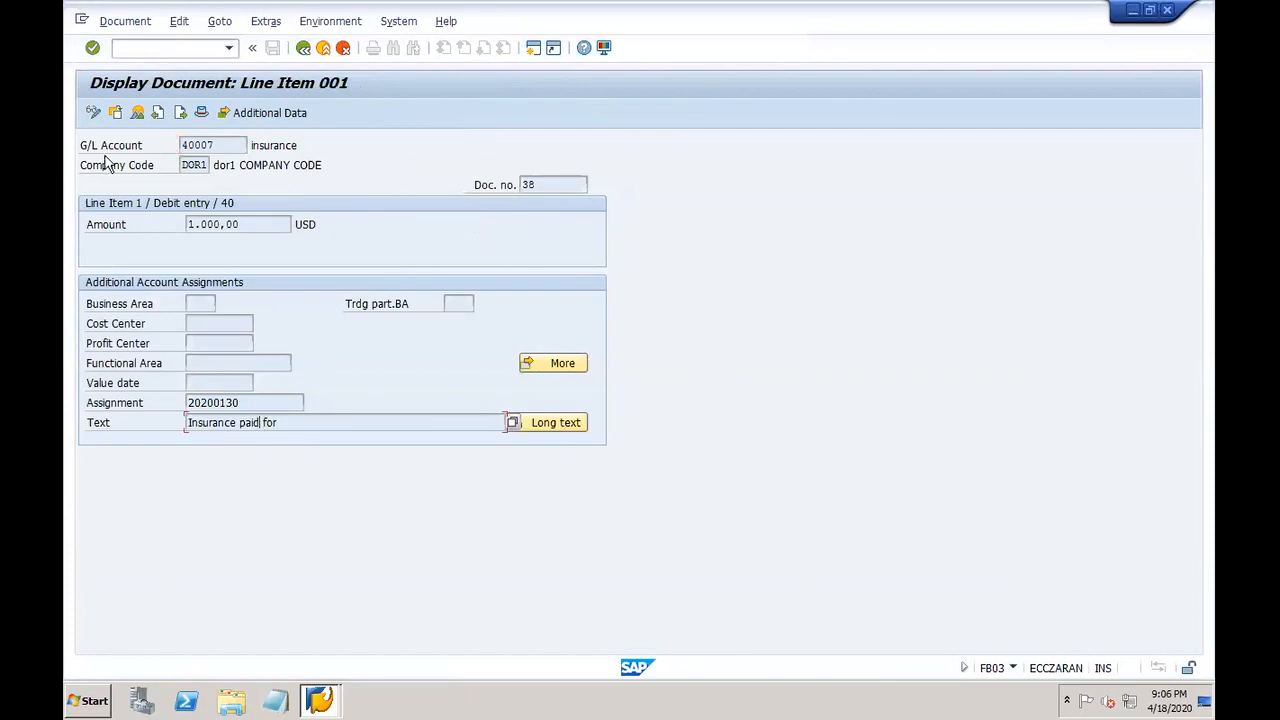
left_click(93, 112)
left_click(311, 421)
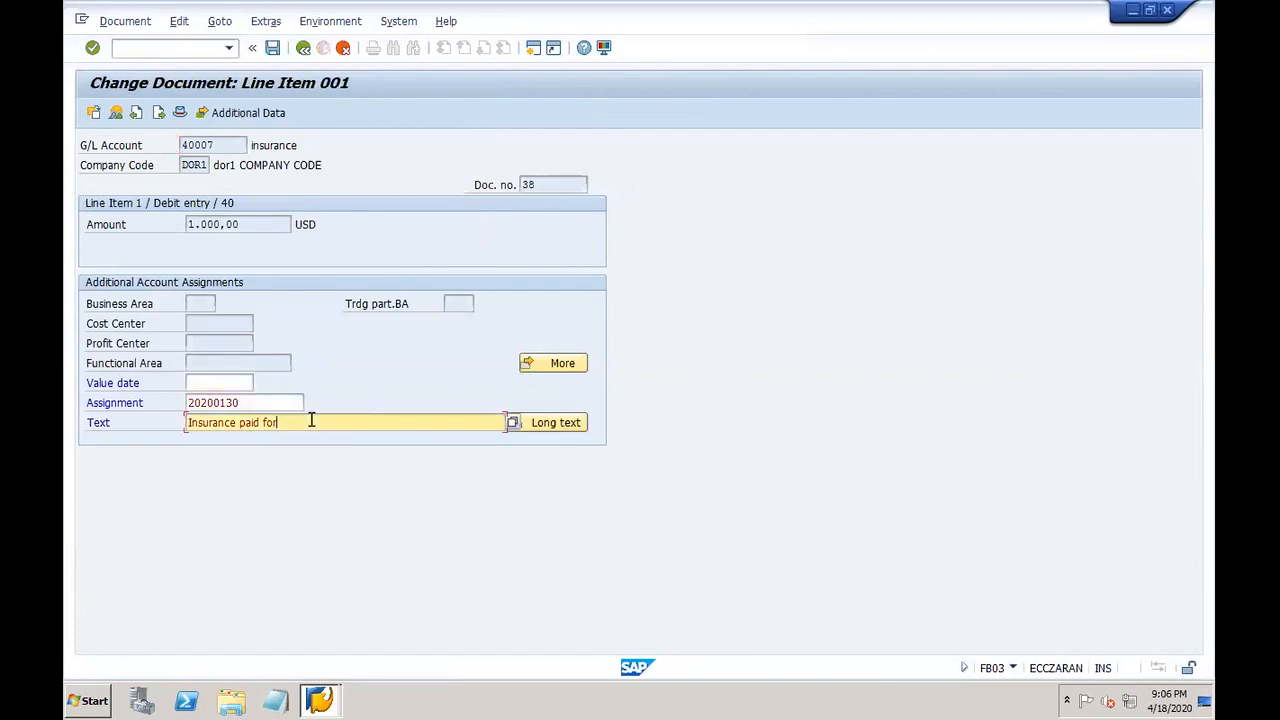
type("January")
left_click(272, 47)
Step: Change line item 2's text to 'Insurance paid for January' and save the document
double_click(196, 180)
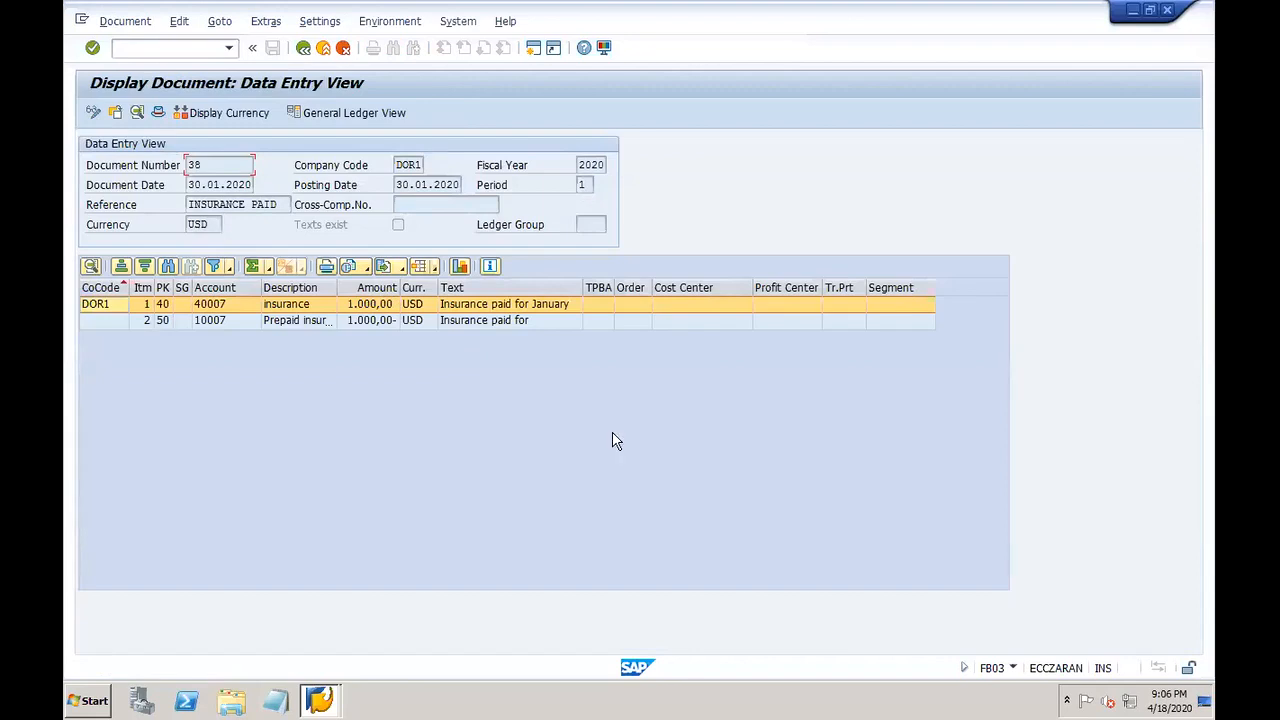
double_click(512, 322)
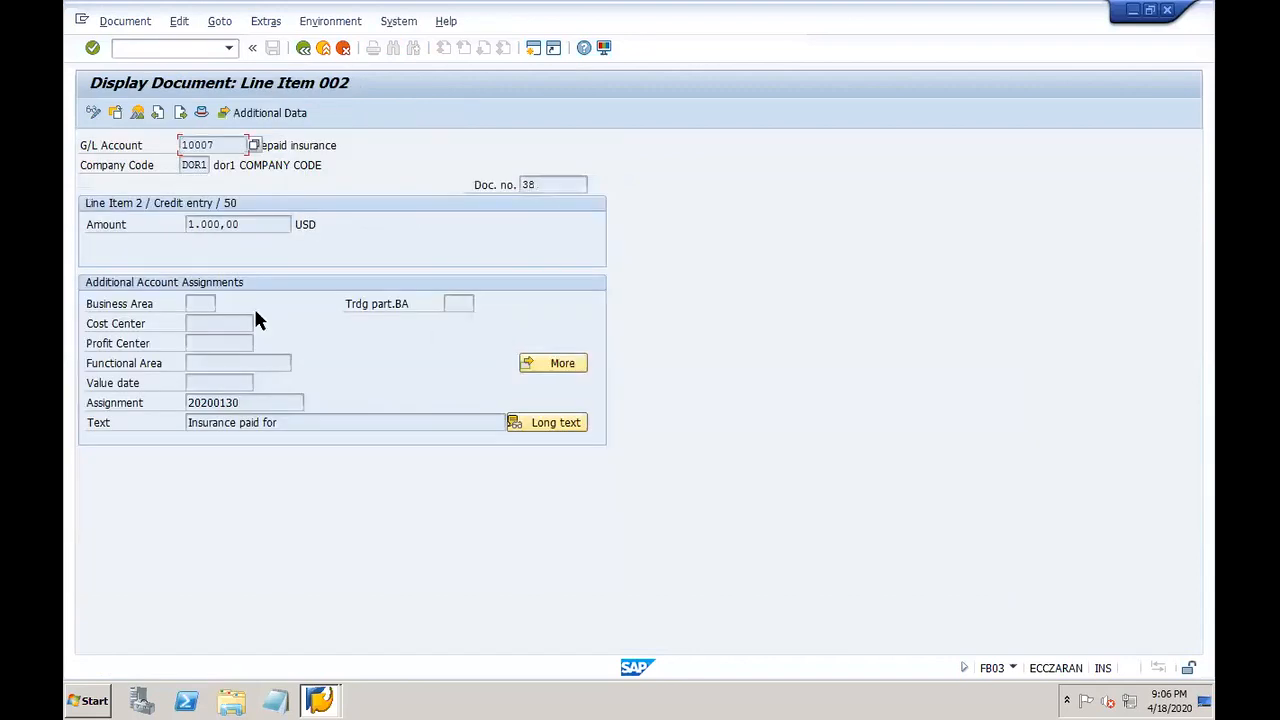
left_click(93, 112)
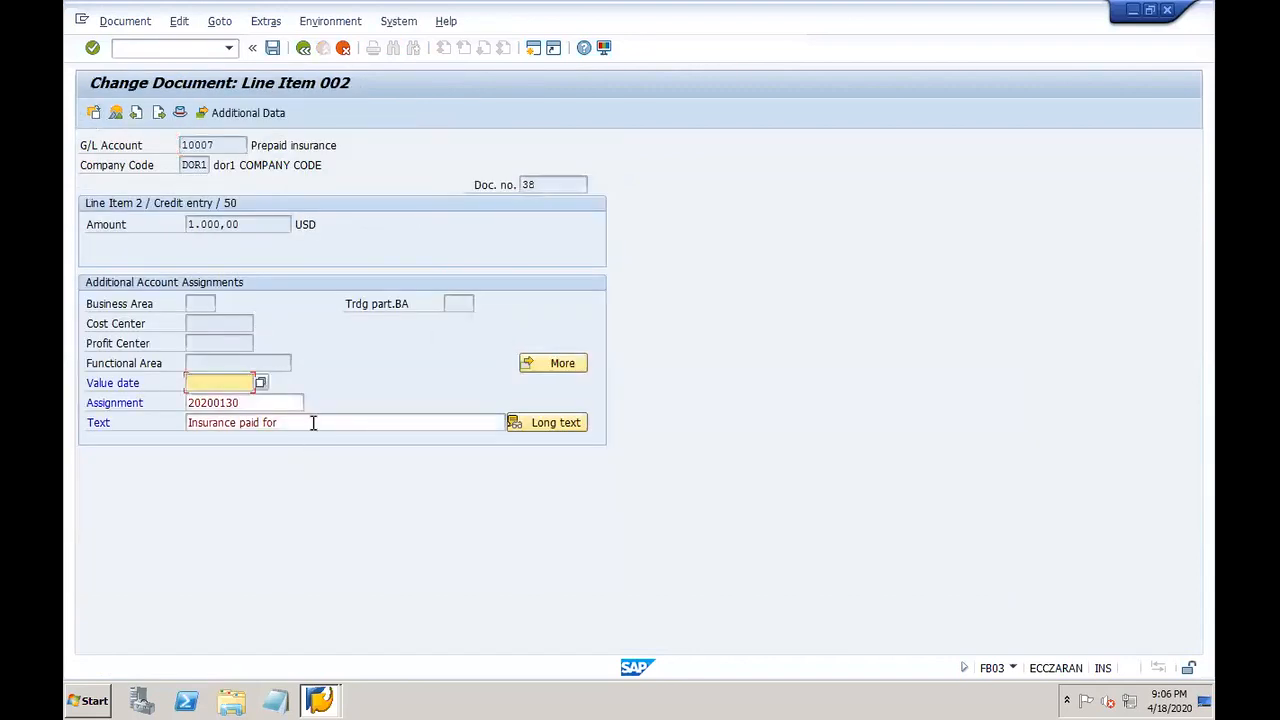
left_click(313, 422)
type("January")
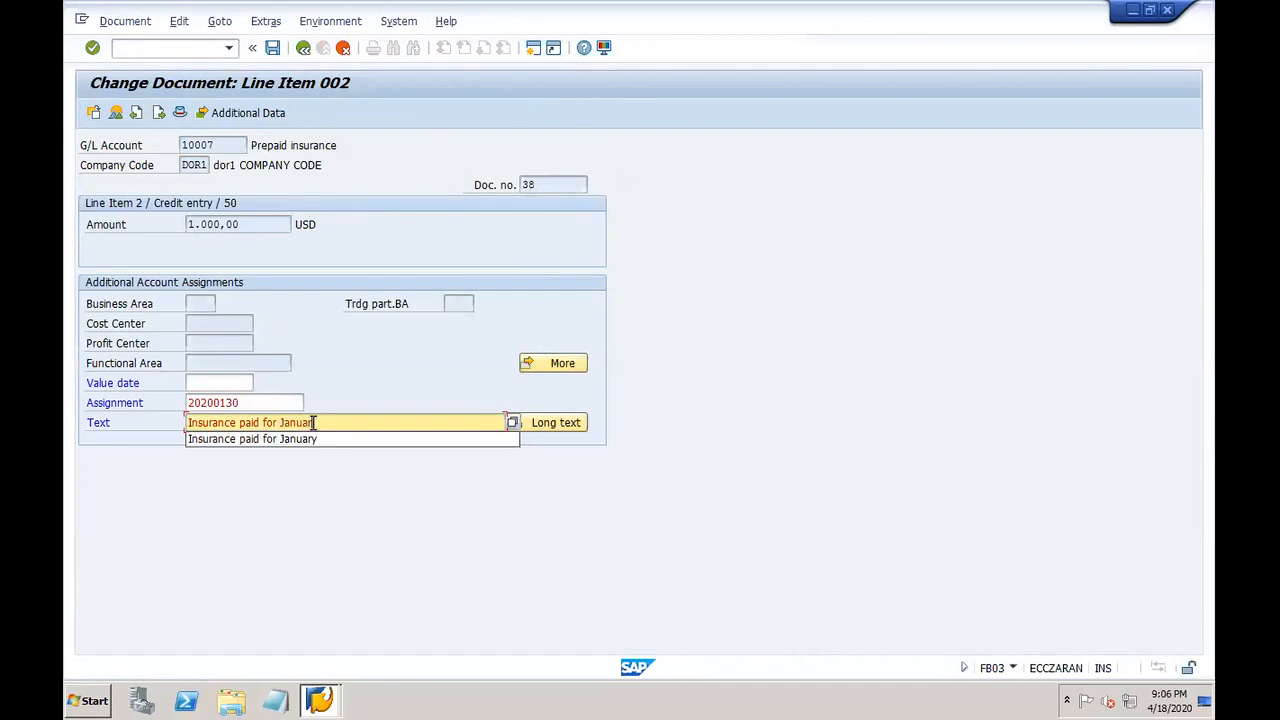
left_click(319, 435)
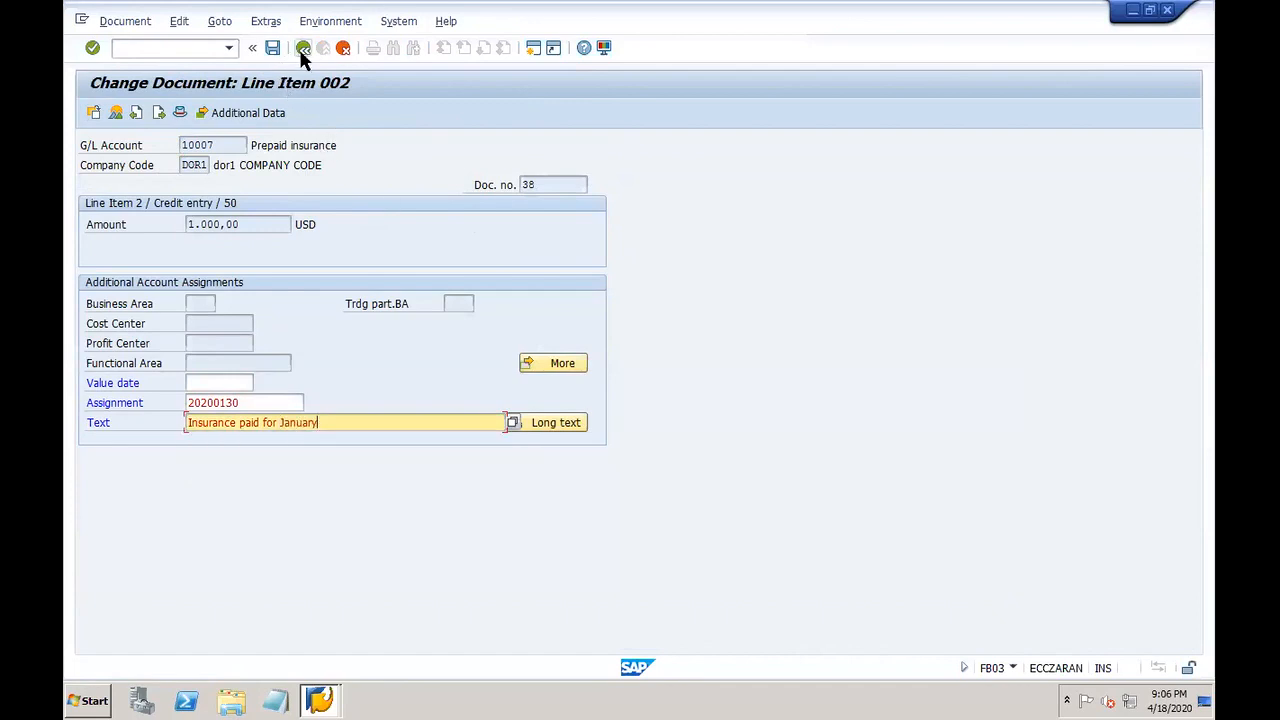
left_click(303, 50)
left_click(275, 49)
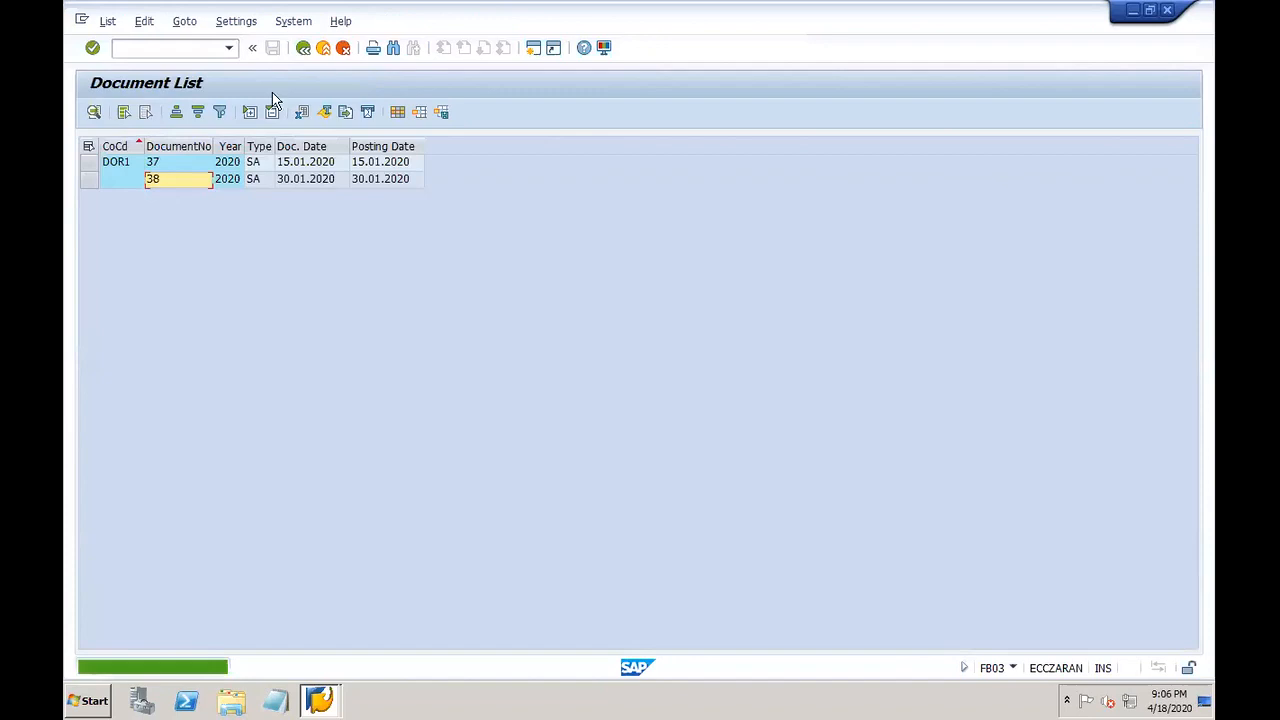
Step: Open document 38 from the Document List to check both line texts
double_click(190, 185)
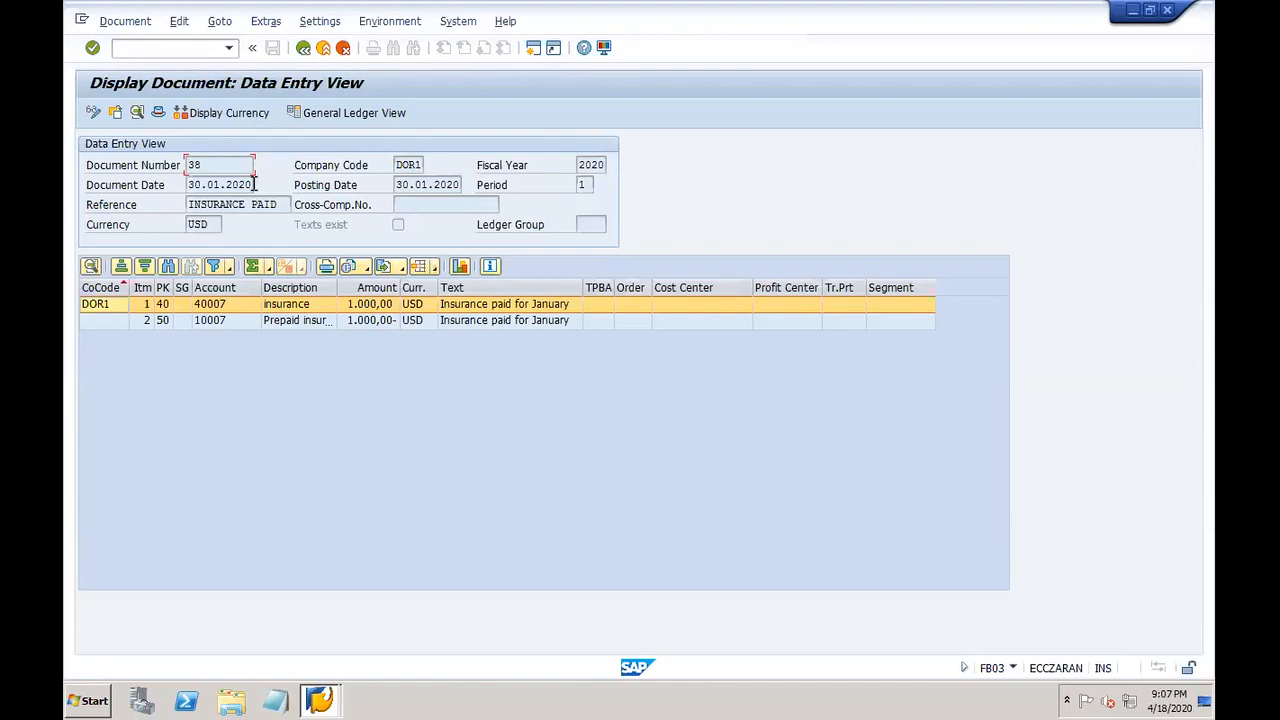
Step: Review the Insurance account Dr note in cell M9 of the Deferrels sheet, then show saved remote desktops
mouse_move(995, 706)
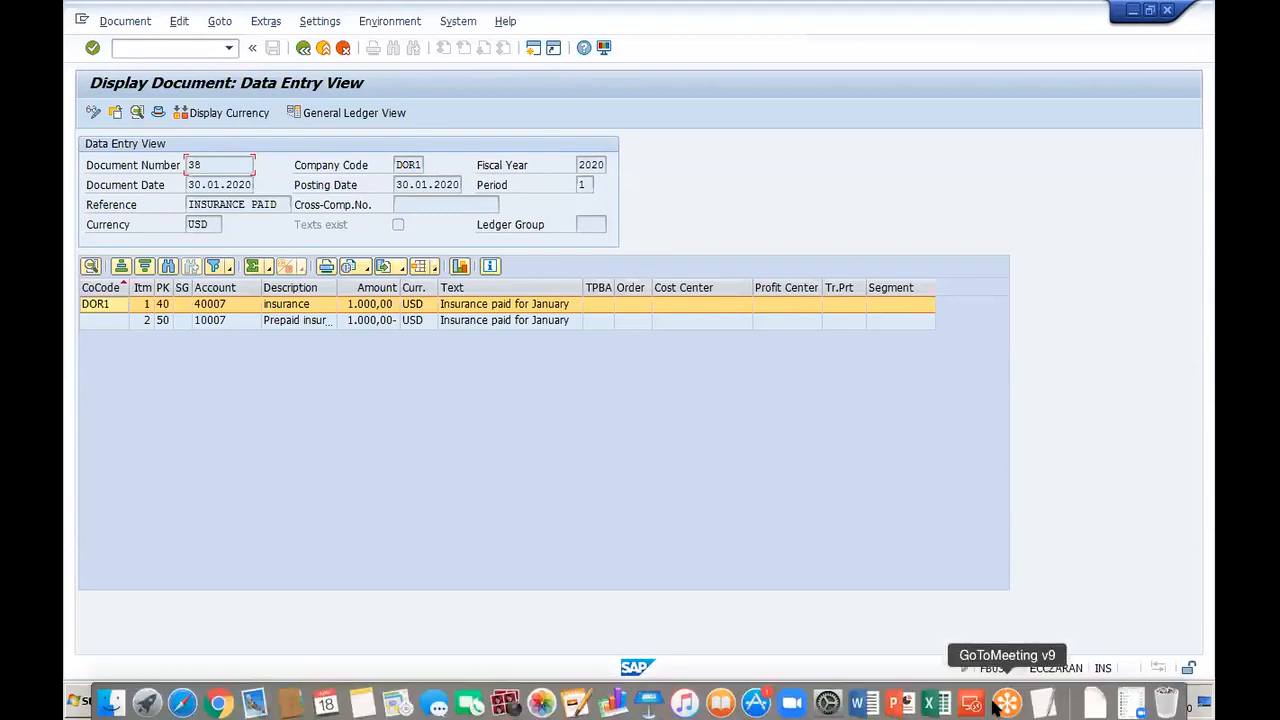
left_click(932, 703)
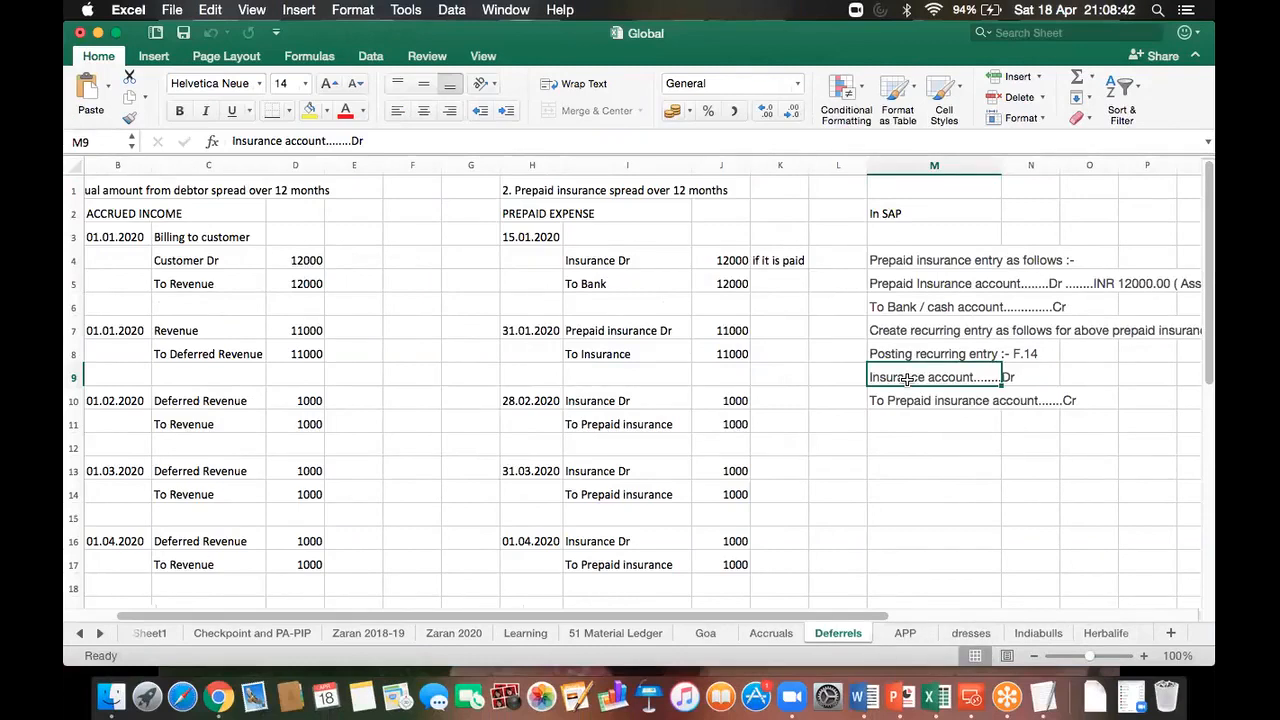
left_click(907, 424)
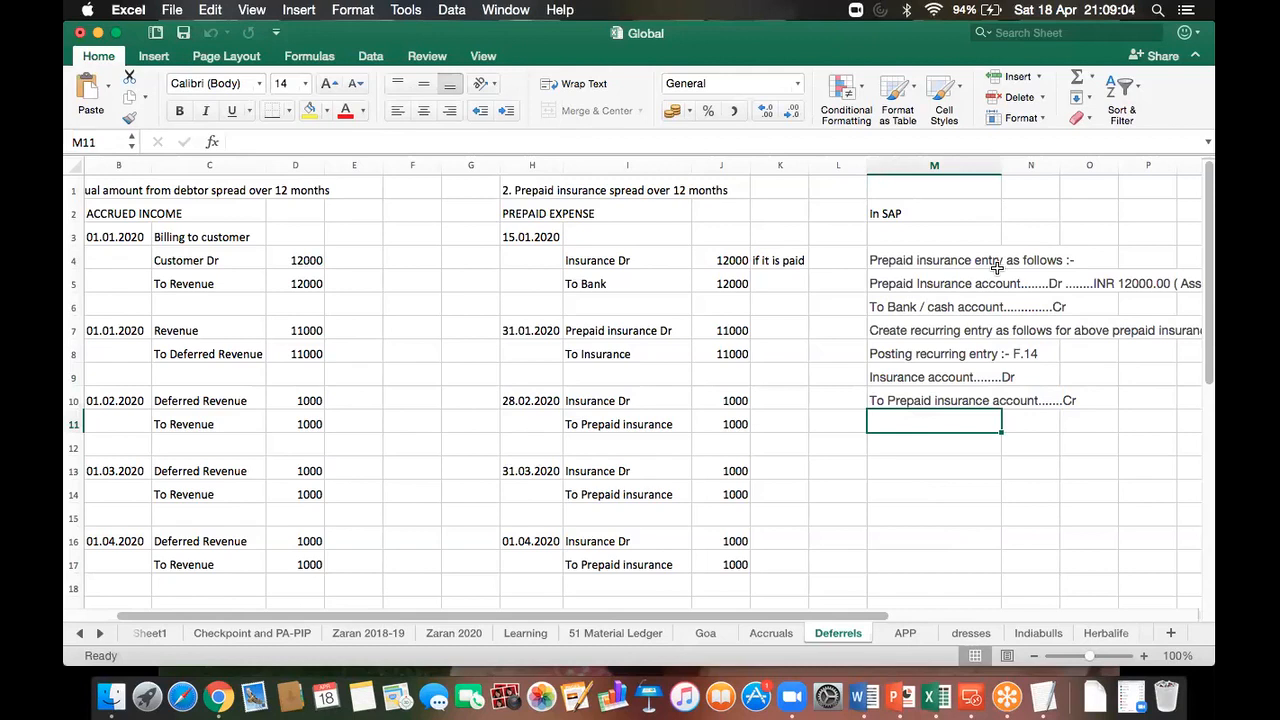
left_click(892, 370)
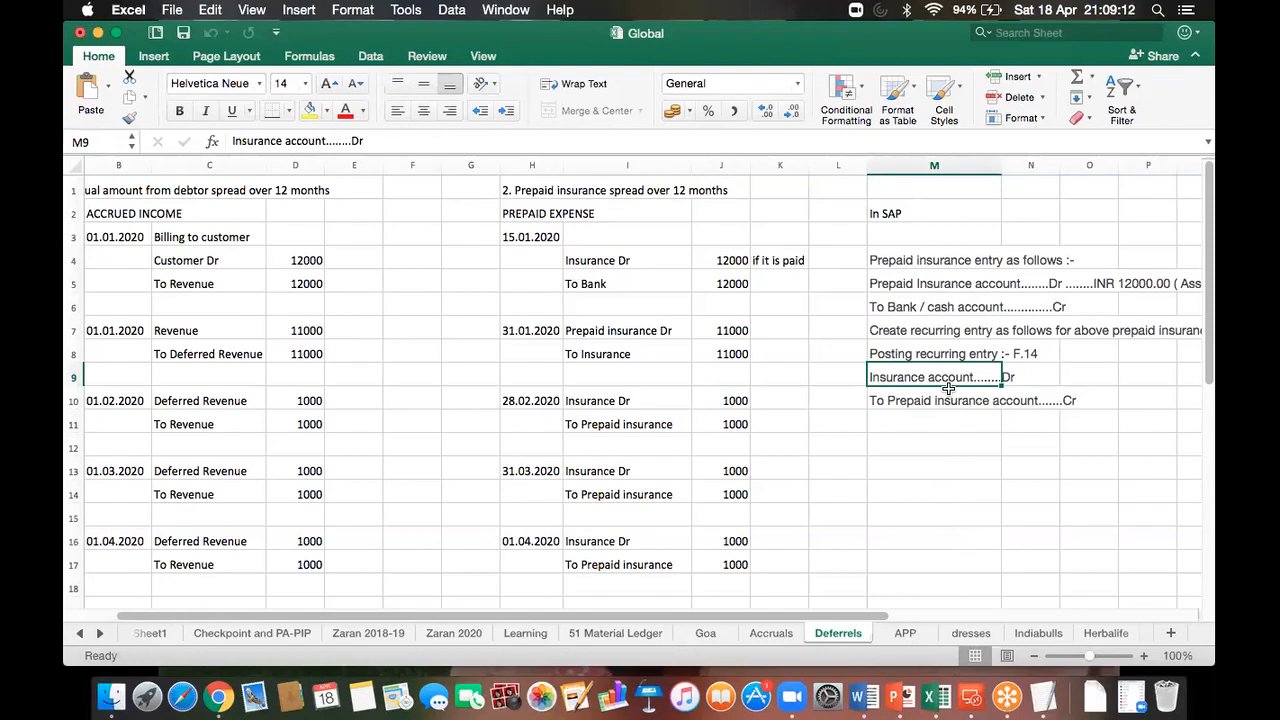
left_click(972, 700)
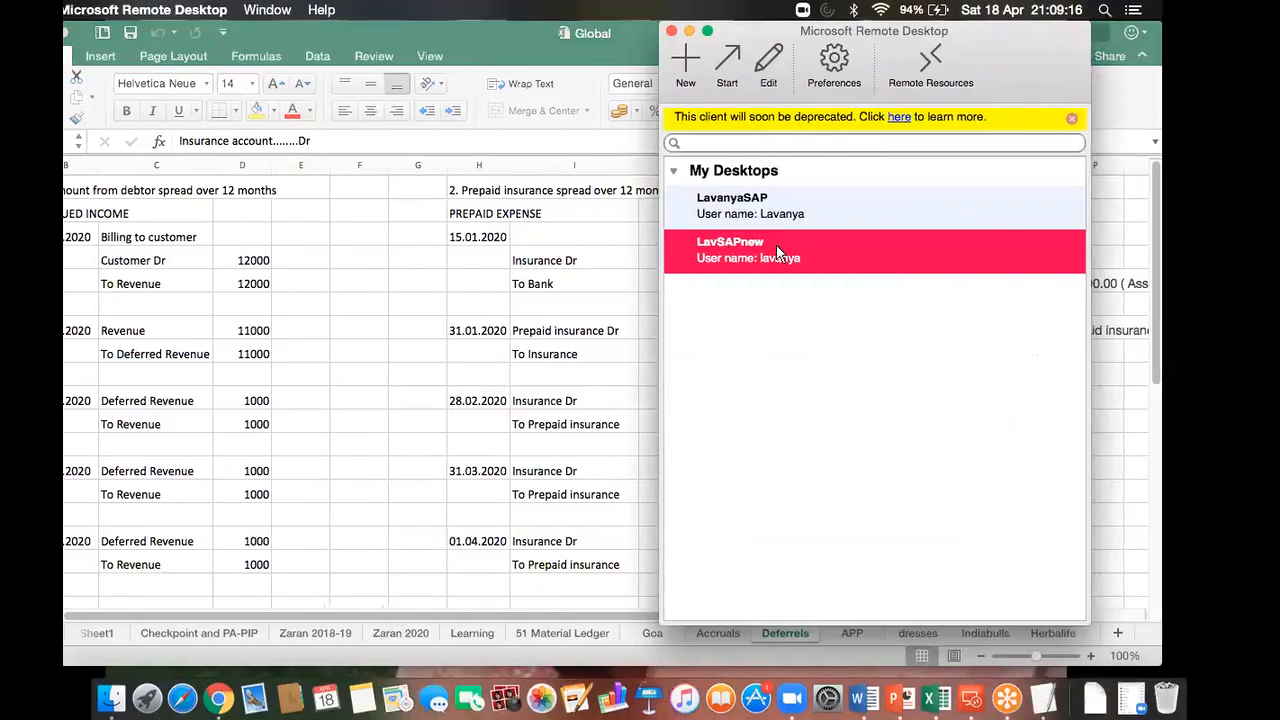
Step: Reconnect to the SAP desktop, pass through FBD1, and open the F.14 recurring posting screen
double_click(778, 250)
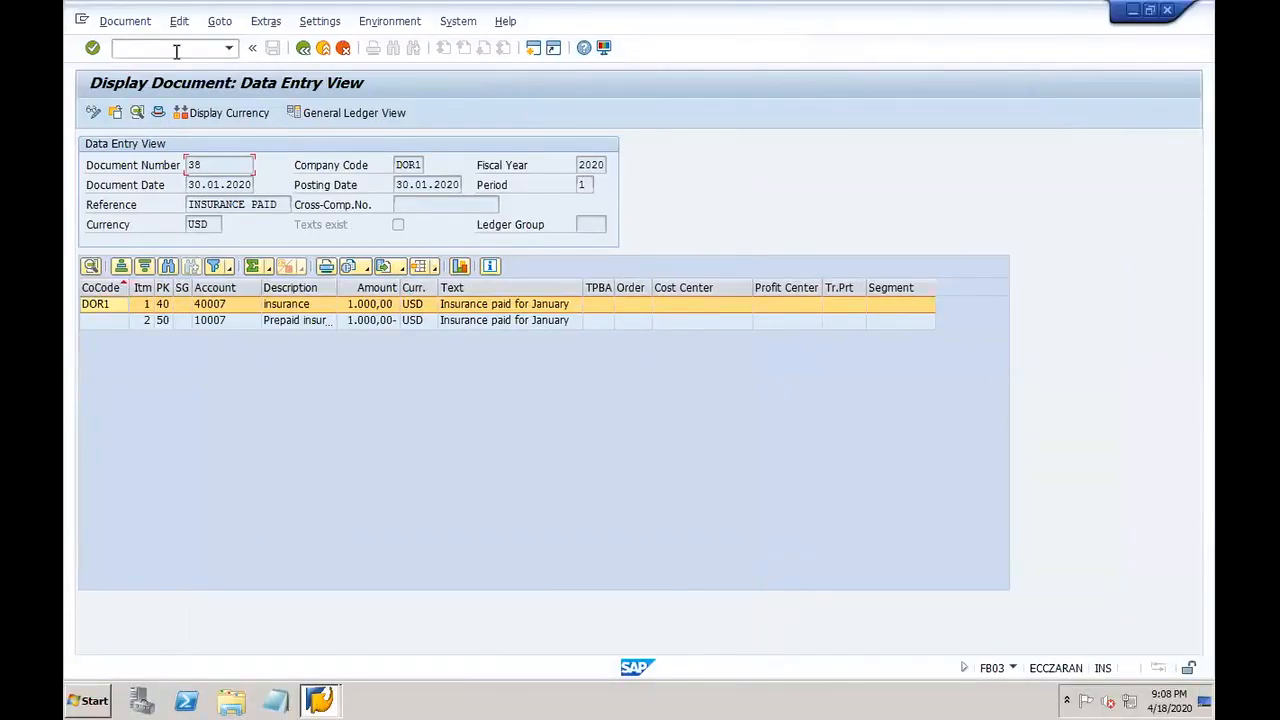
type("/nfbd1")
key("Return")
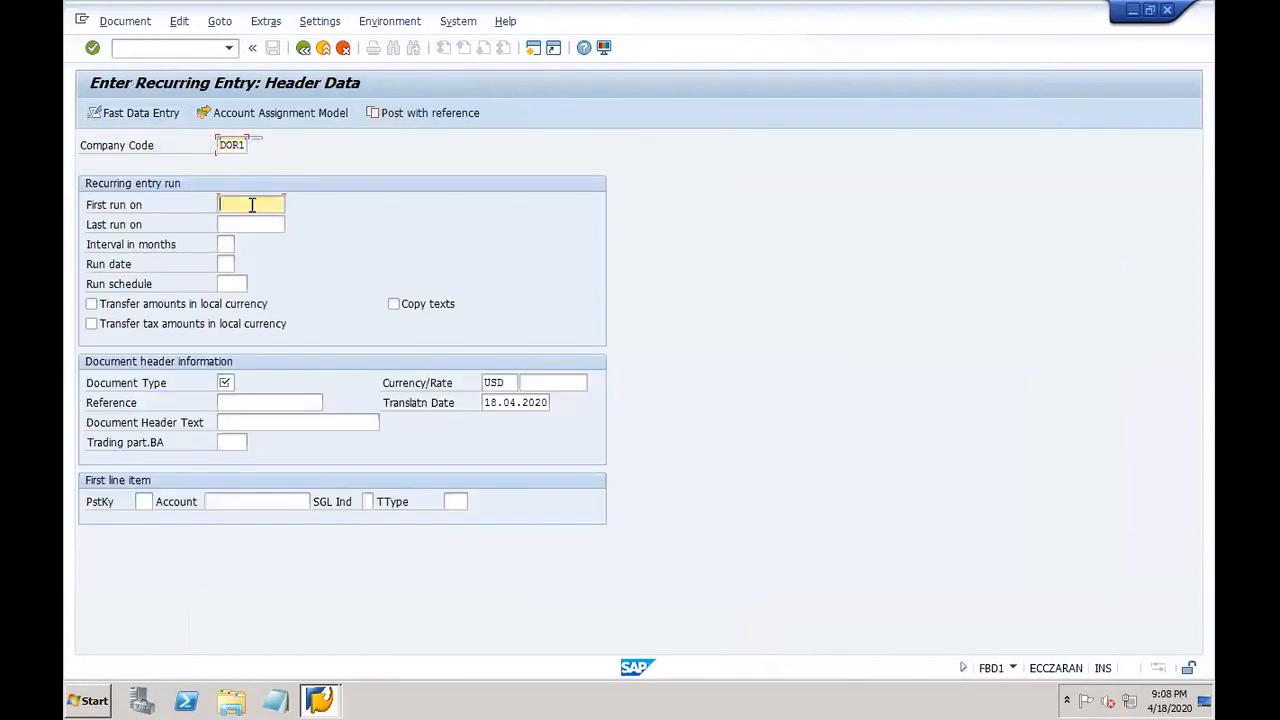
left_click(255, 223)
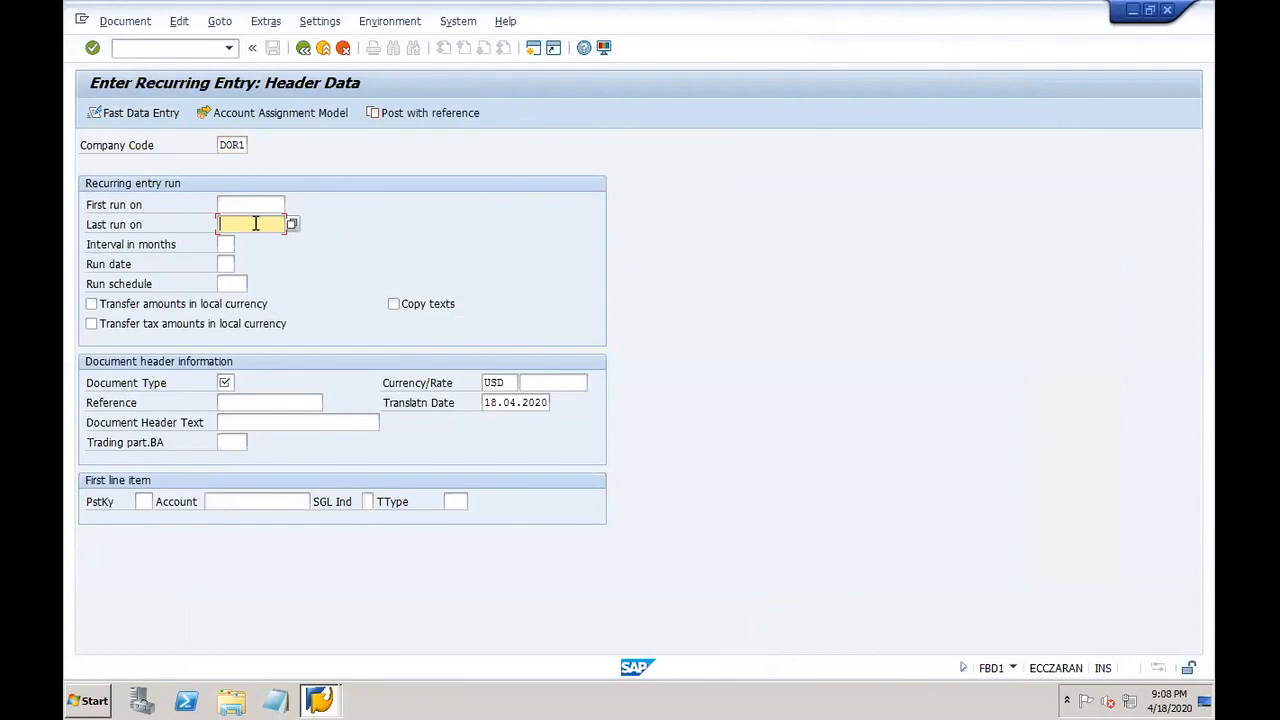
left_click(178, 51)
type("/nf.14")
key("Return")
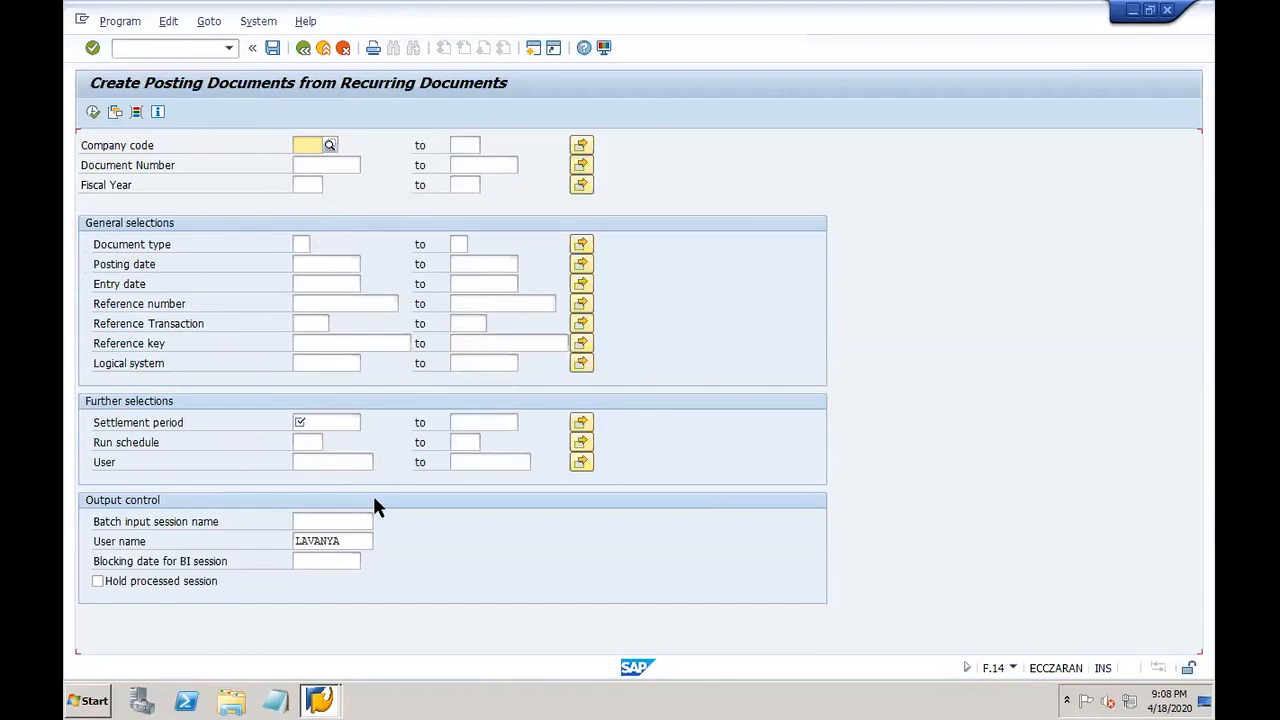
left_click(340, 421)
left_click(497, 423)
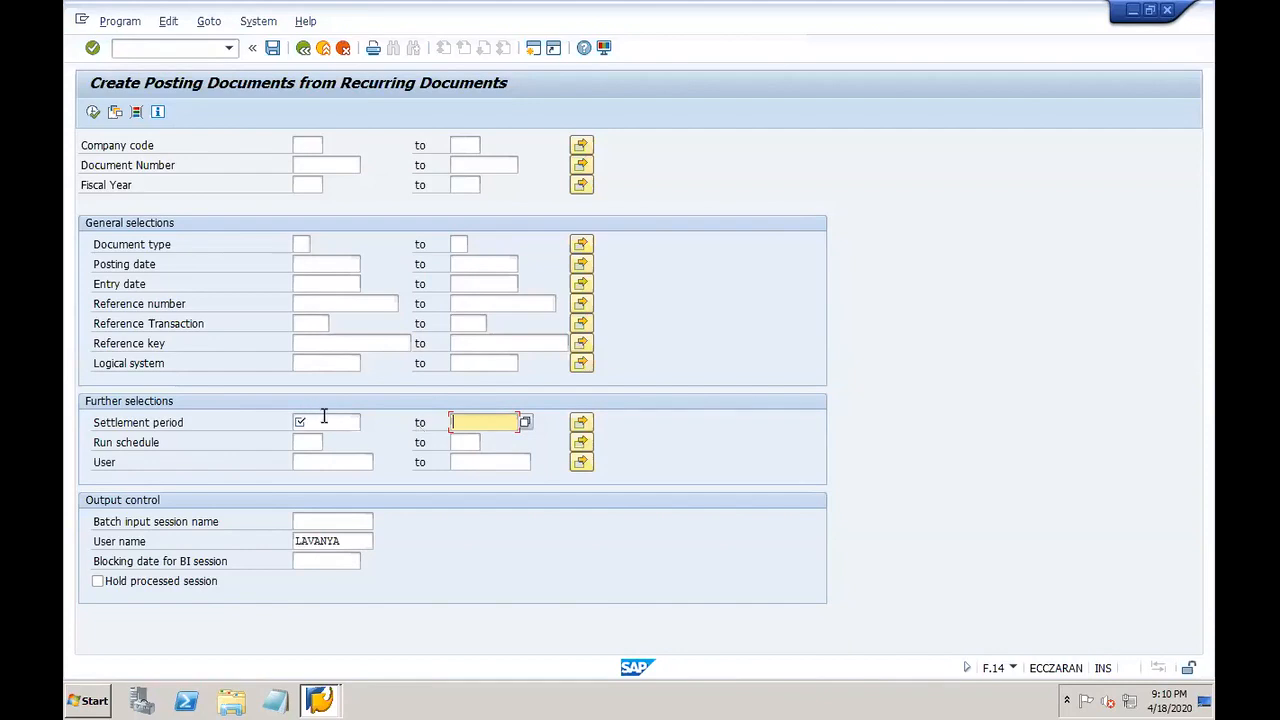
Step: Review the settlement period and fiscal year range fields on the F.14 screen
left_click(325, 421)
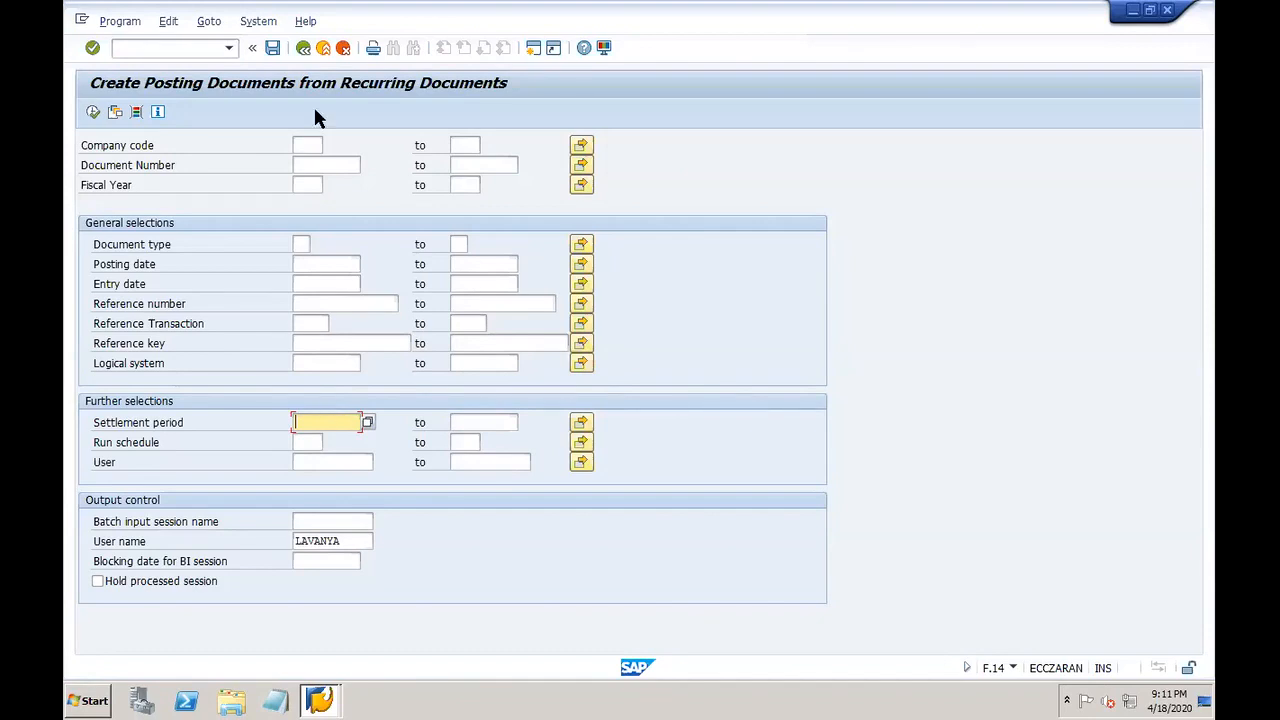
left_click(304, 184)
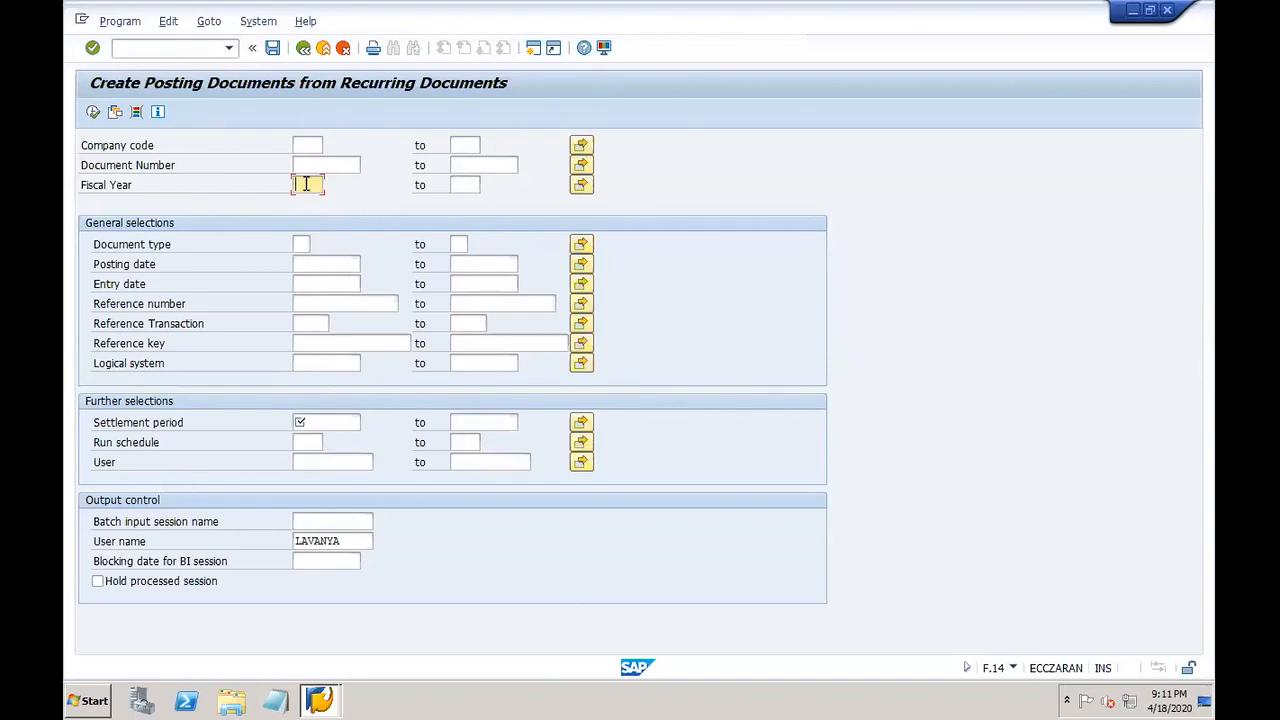
left_click(476, 188)
left_click(304, 185)
left_click(471, 184)
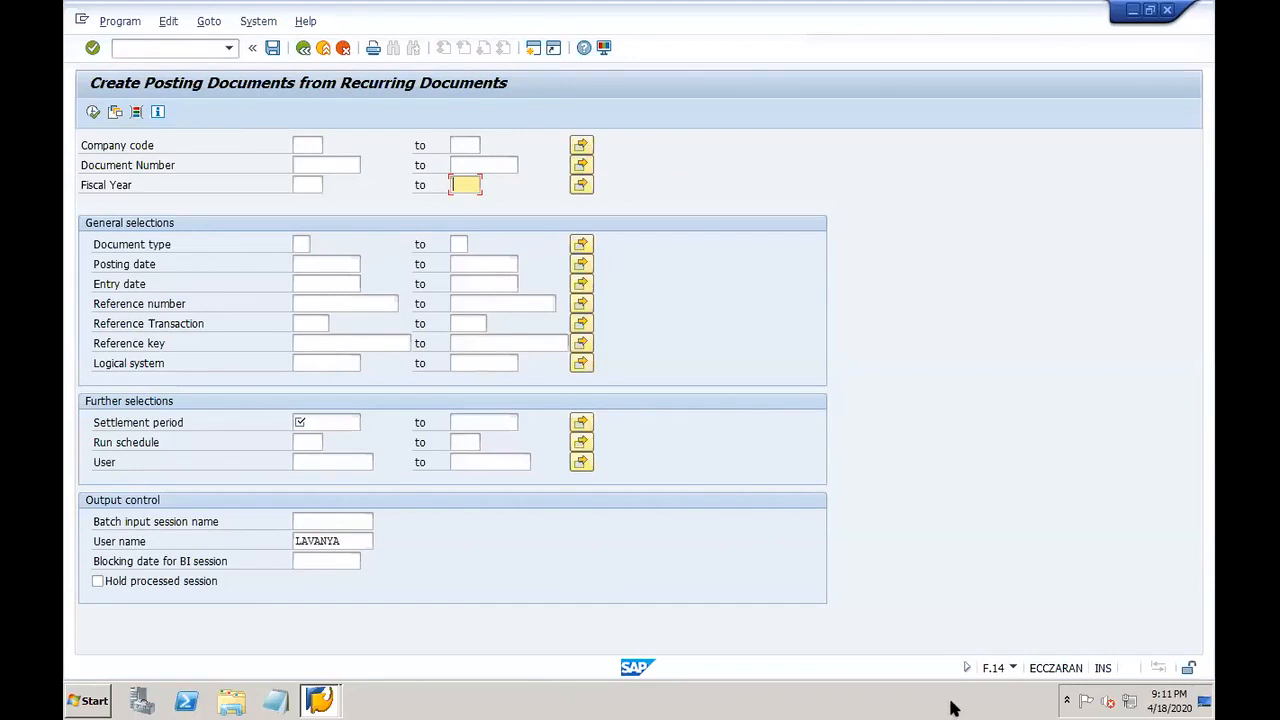
Step: In Excel, select the 31.01.2020 prepaid insurance entry in H7:K8 on the Deferrels sheet
left_click(944, 703)
left_click(528, 329)
left_click_drag(518, 323, 775, 348)
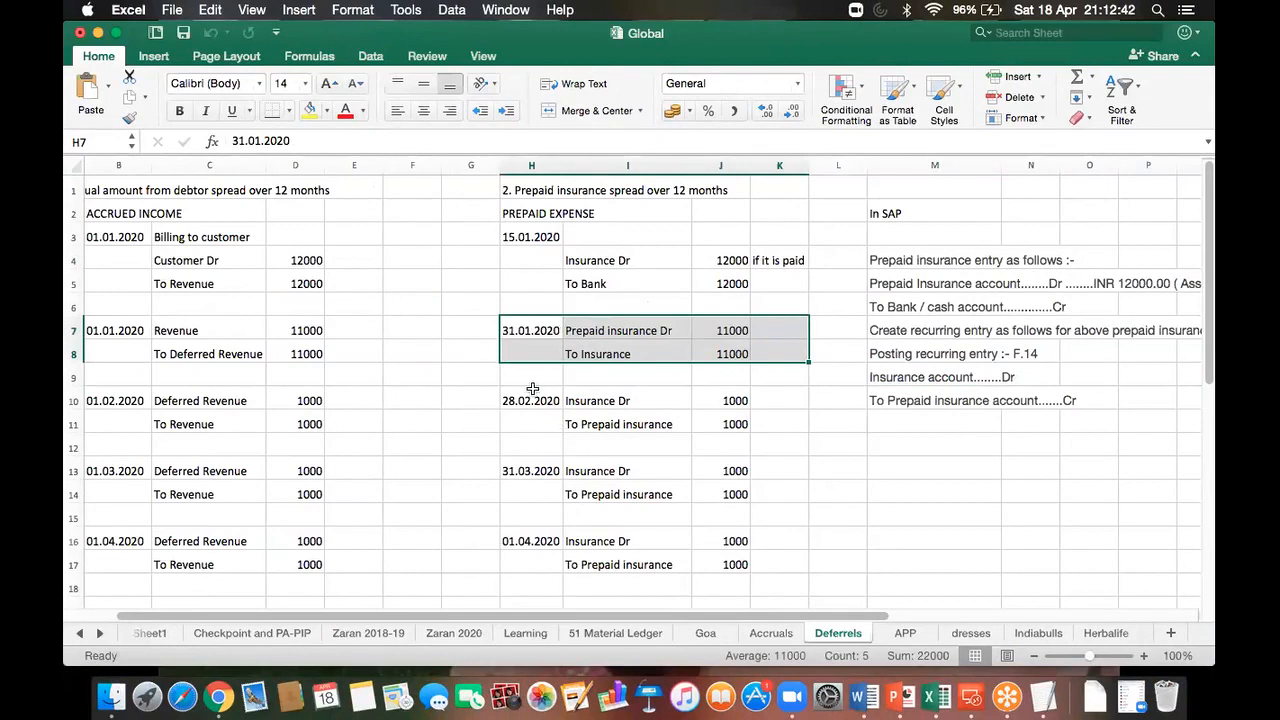
Step: Select the January, February and March prepaid insurance entries in Excel, then reconnect to the SAP desktop
left_click_drag(530, 399, 722, 422)
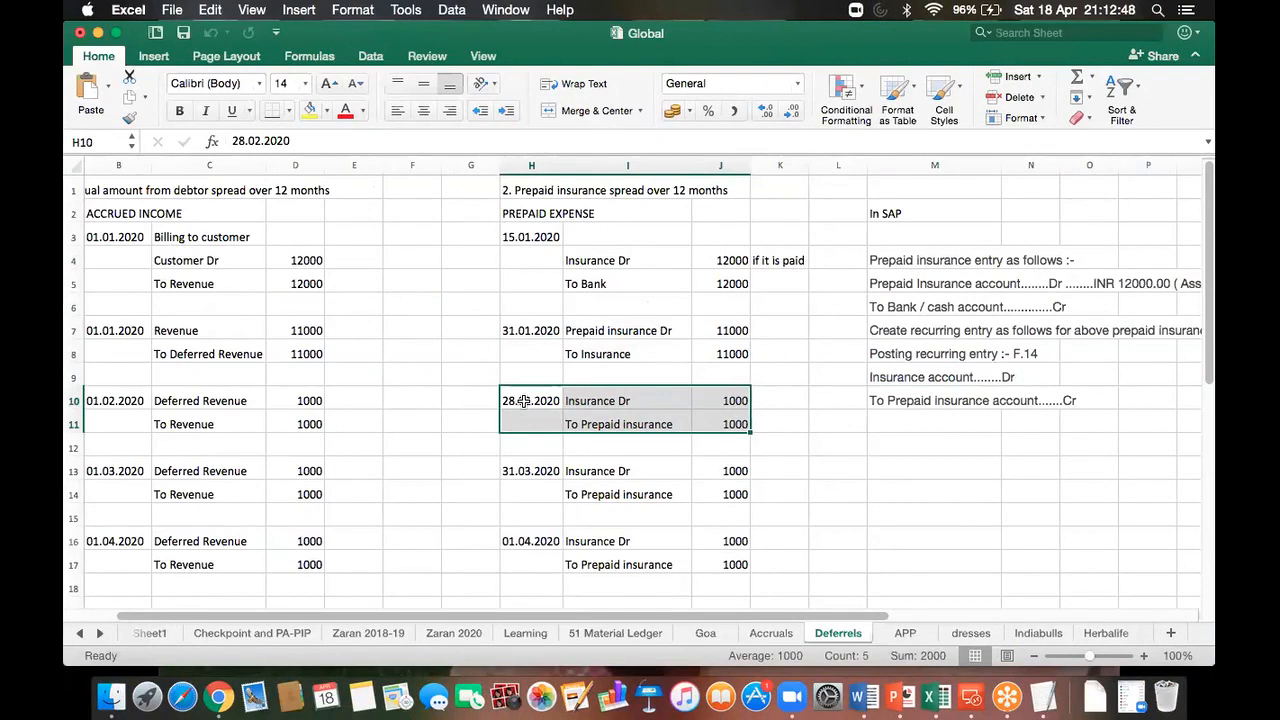
left_click_drag(510, 330, 720, 354)
left_click_drag(540, 405, 790, 424)
left_click_drag(552, 468, 765, 472)
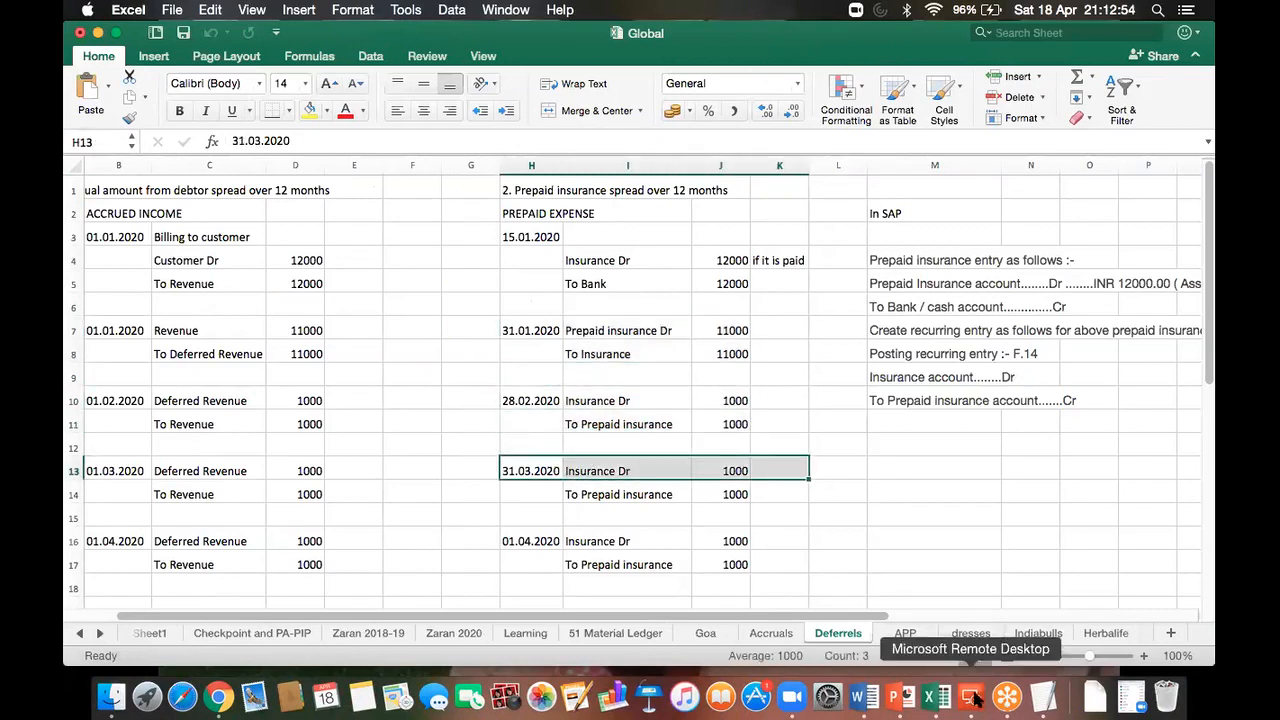
left_click(972, 697)
double_click(807, 249)
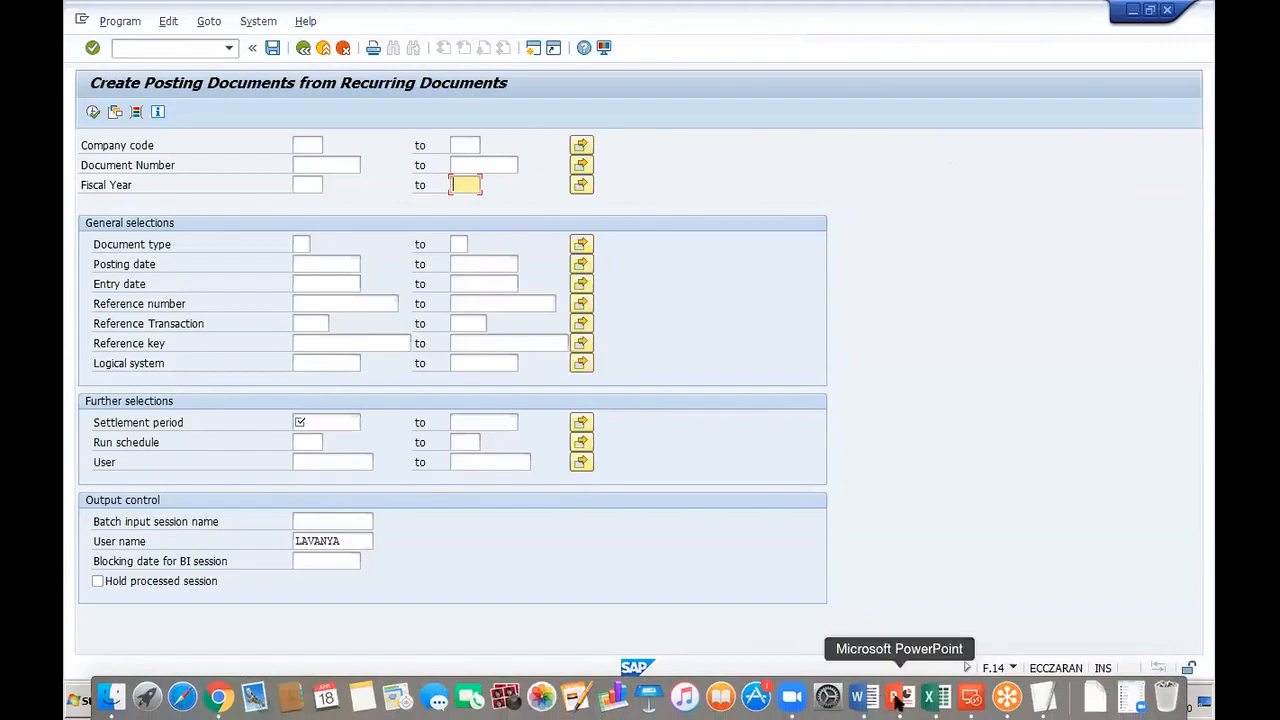
Step: On slide 29 of the notes deck, change the Deferral document line from red to black
left_click(899, 697)
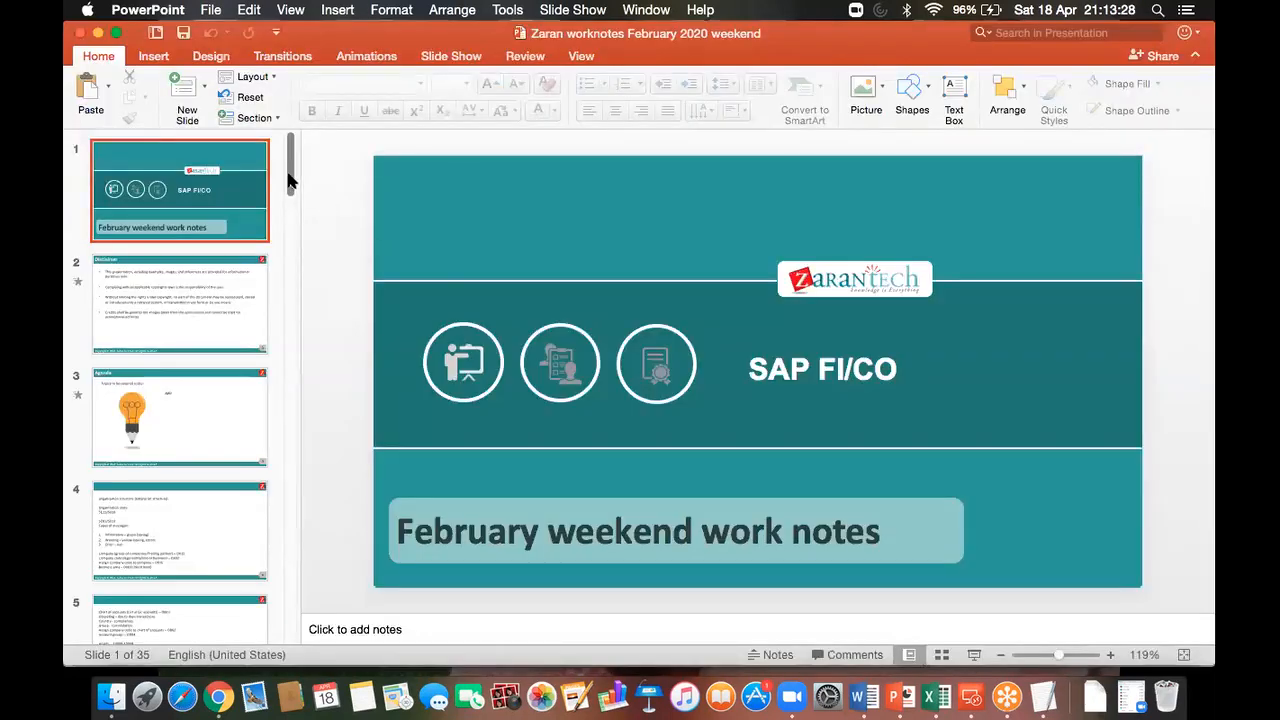
left_click_drag(290, 180, 293, 537)
left_click(193, 556)
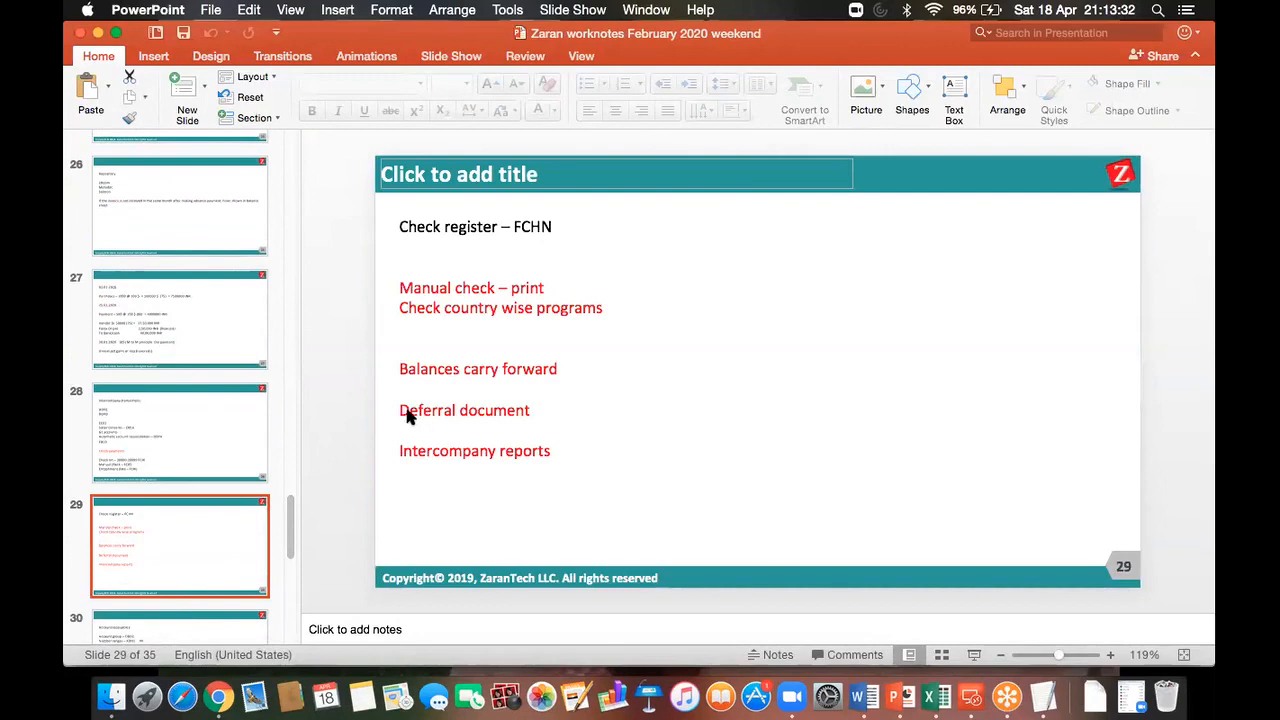
triple_click(410, 416)
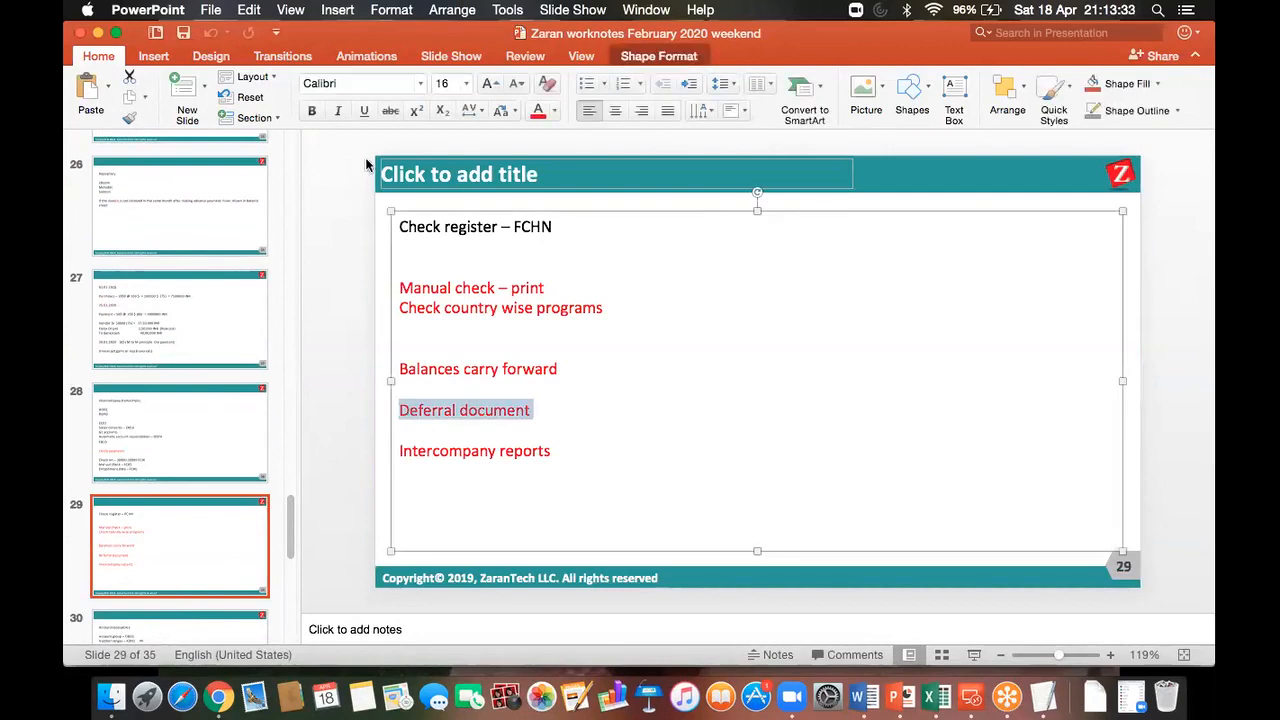
left_click(555, 113)
left_click(557, 155)
left_click(566, 410)
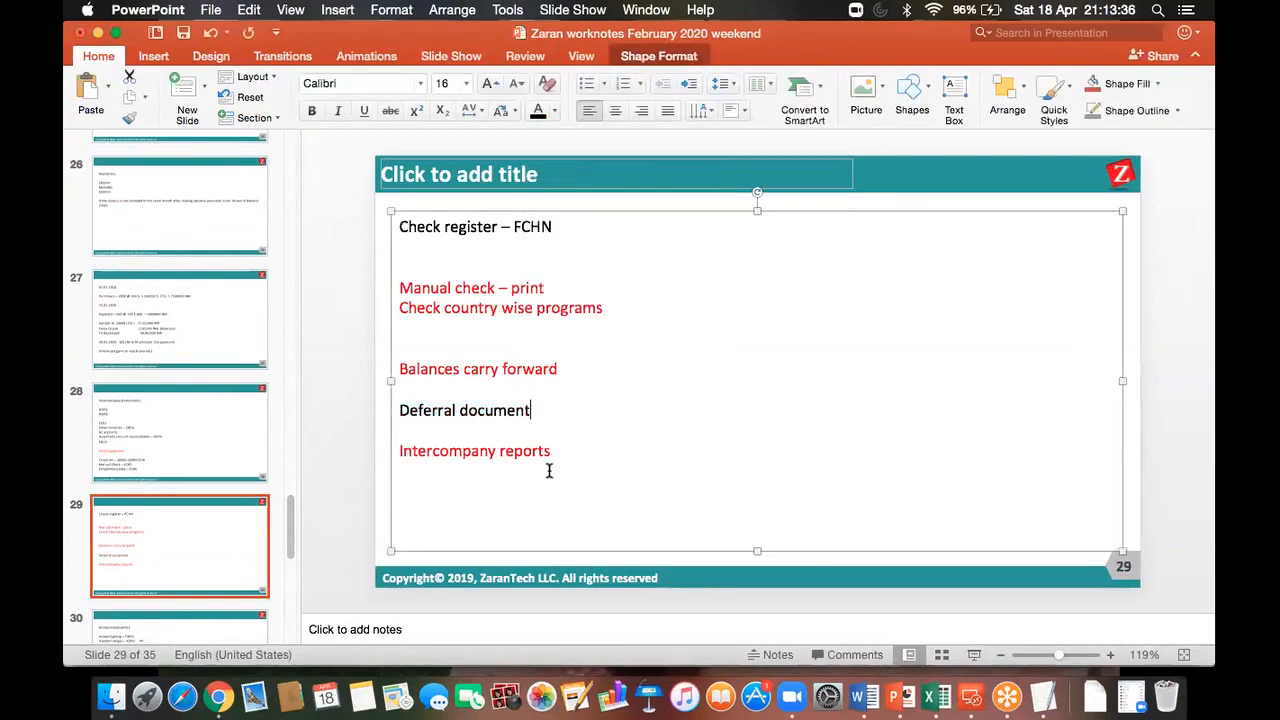
Step: Make the Check country wise programs line black and save the presentation
triple_click(554, 440)
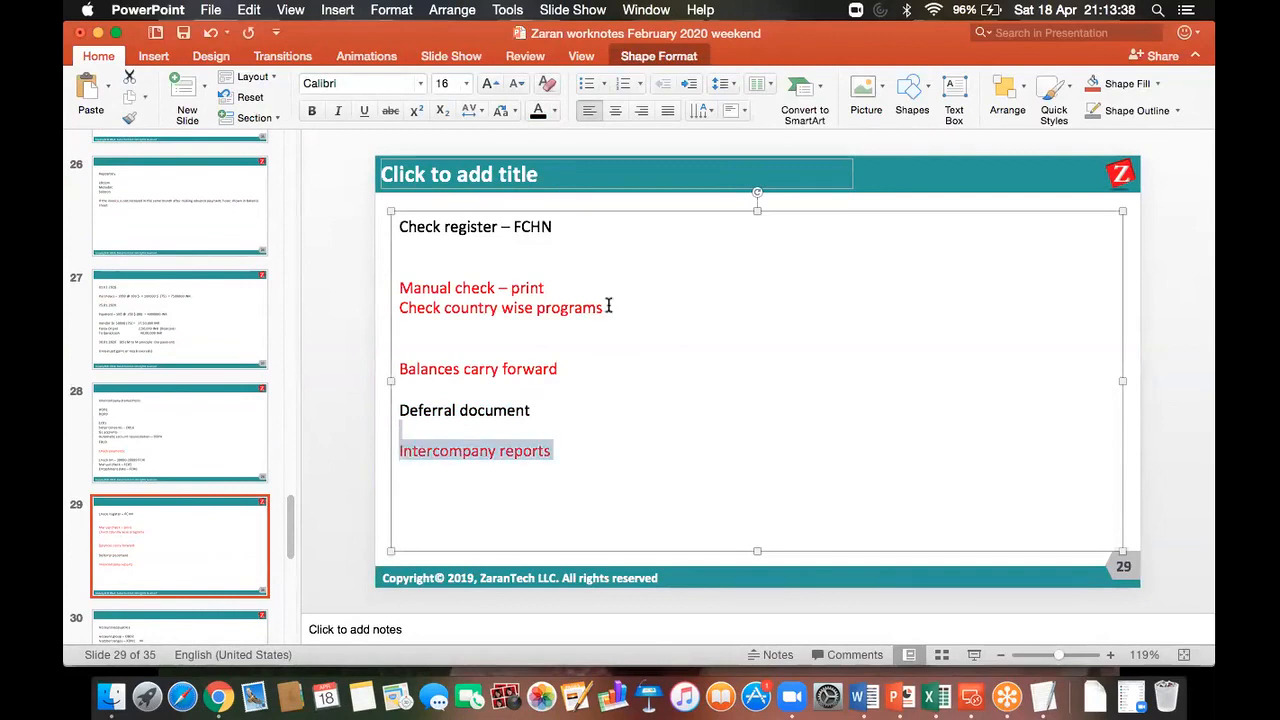
left_click_drag(609, 307, 420, 307)
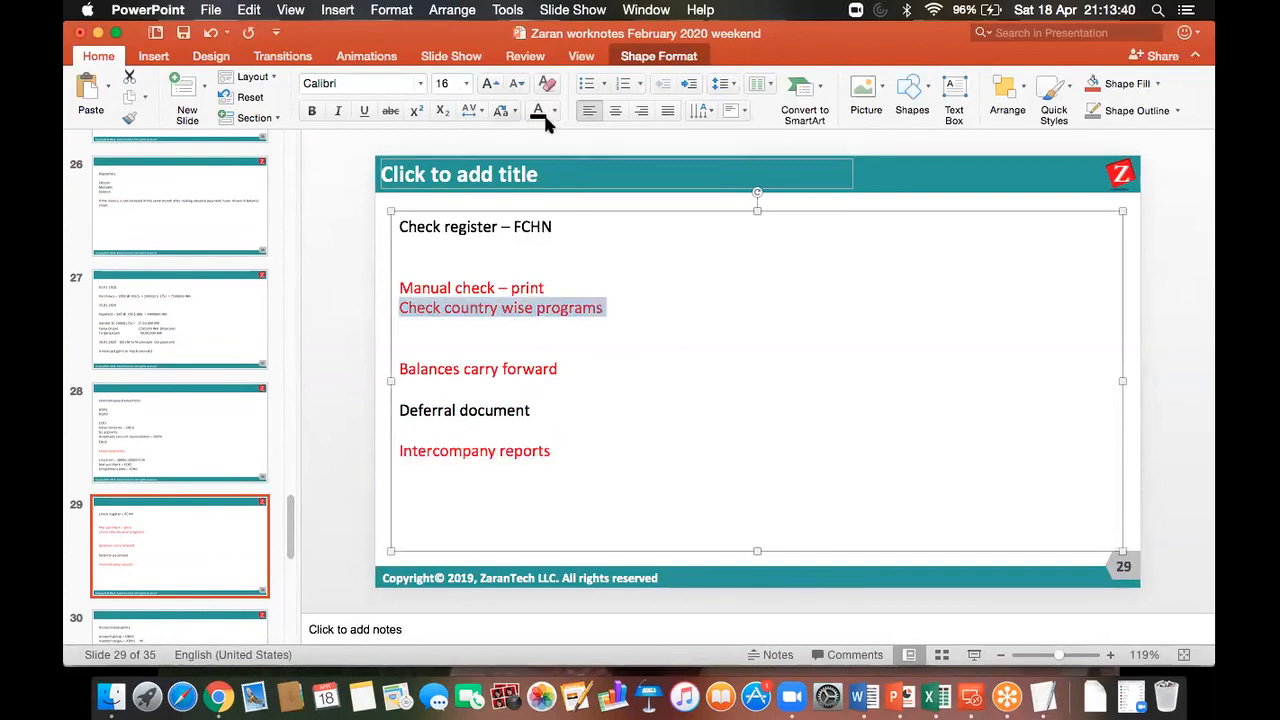
left_click(538, 110)
left_click(184, 34)
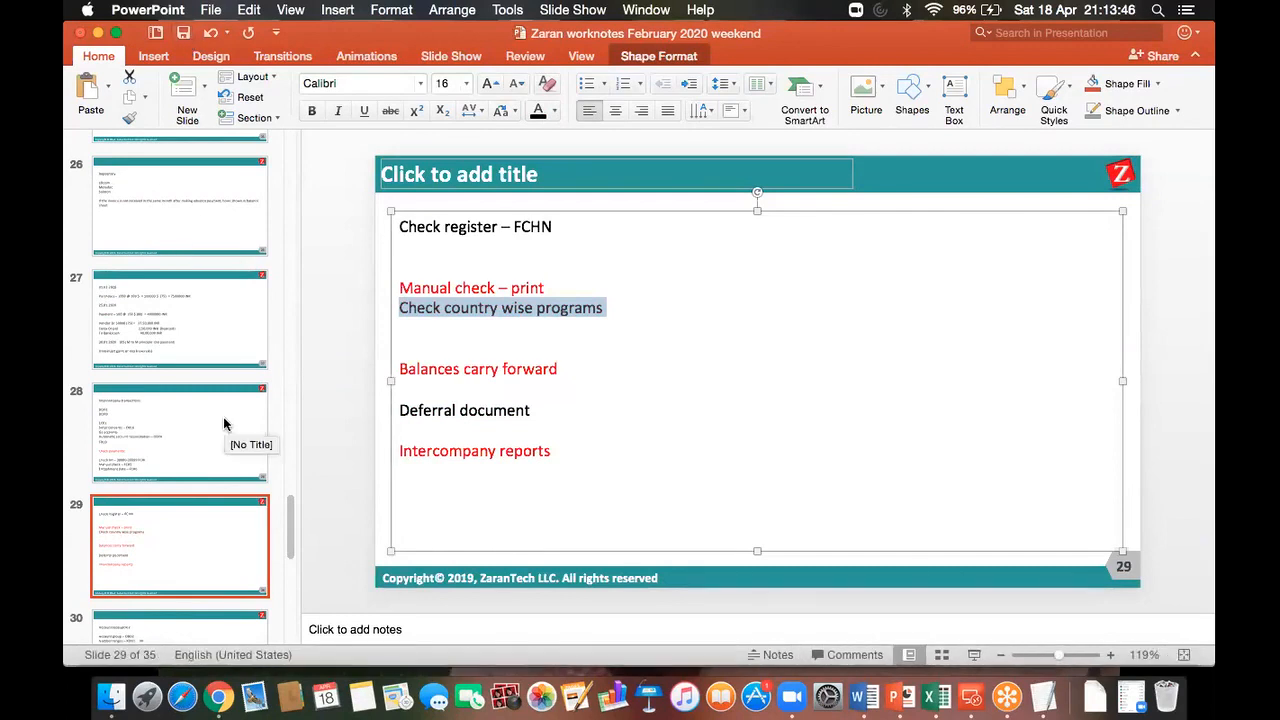
left_click(226, 426)
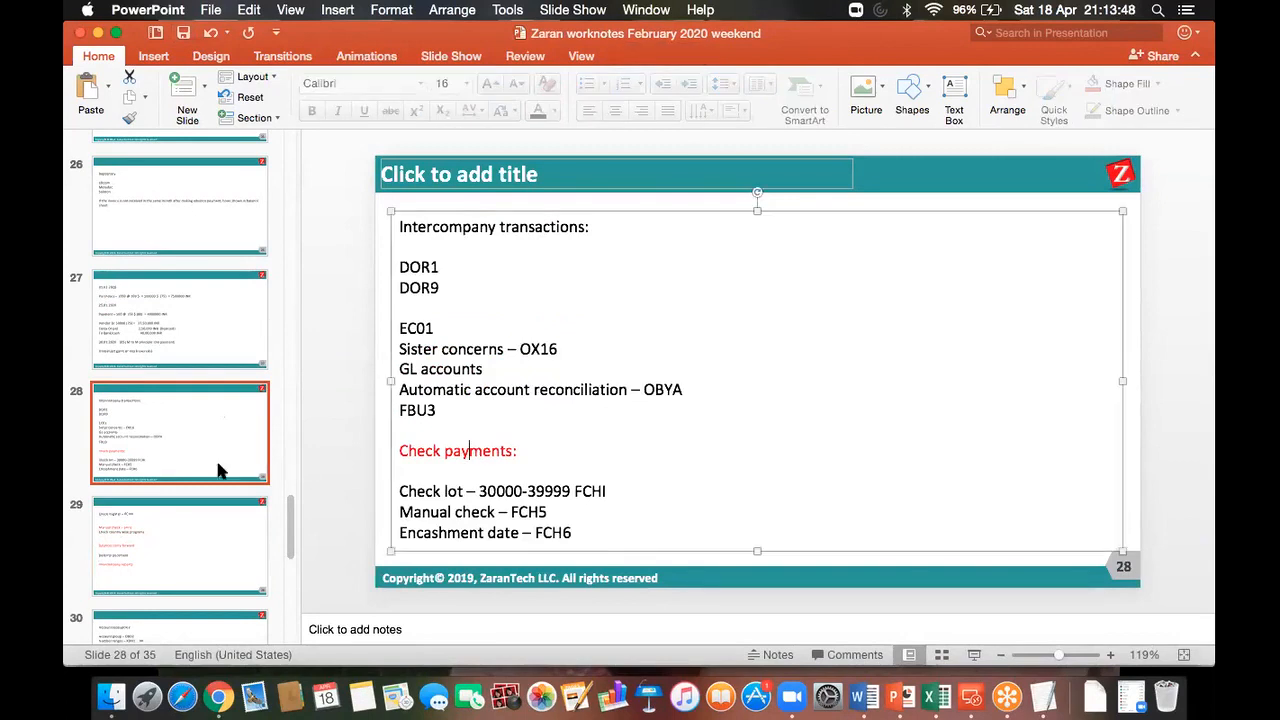
left_click(210, 535)
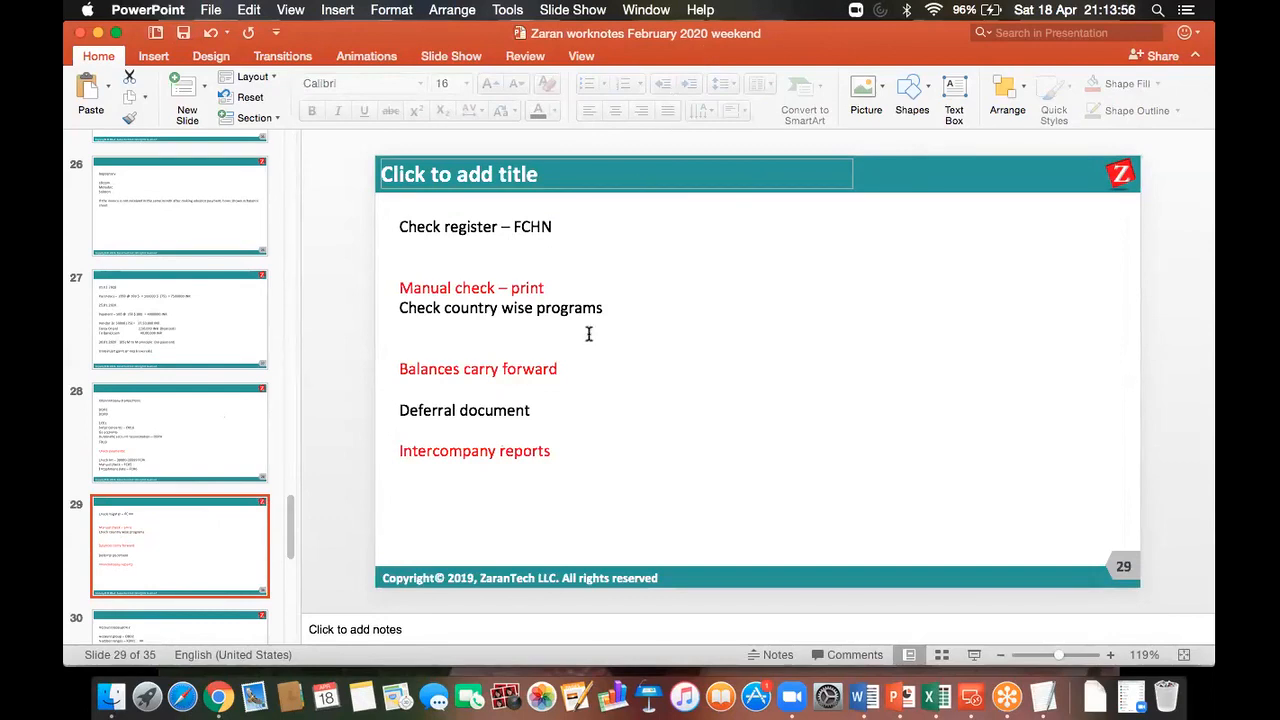
left_click(581, 367)
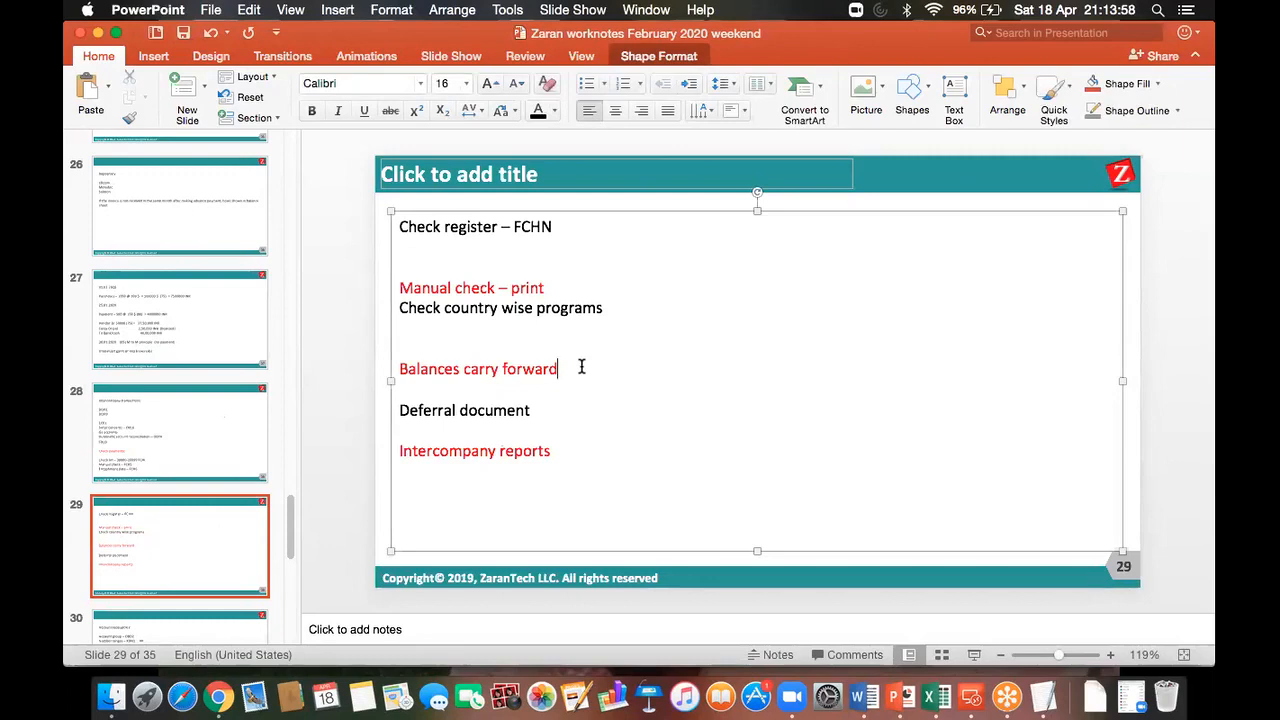
Step: Reconnect to the SAP desktop and open the ABAP Editor with /nSE38
left_click(971, 697)
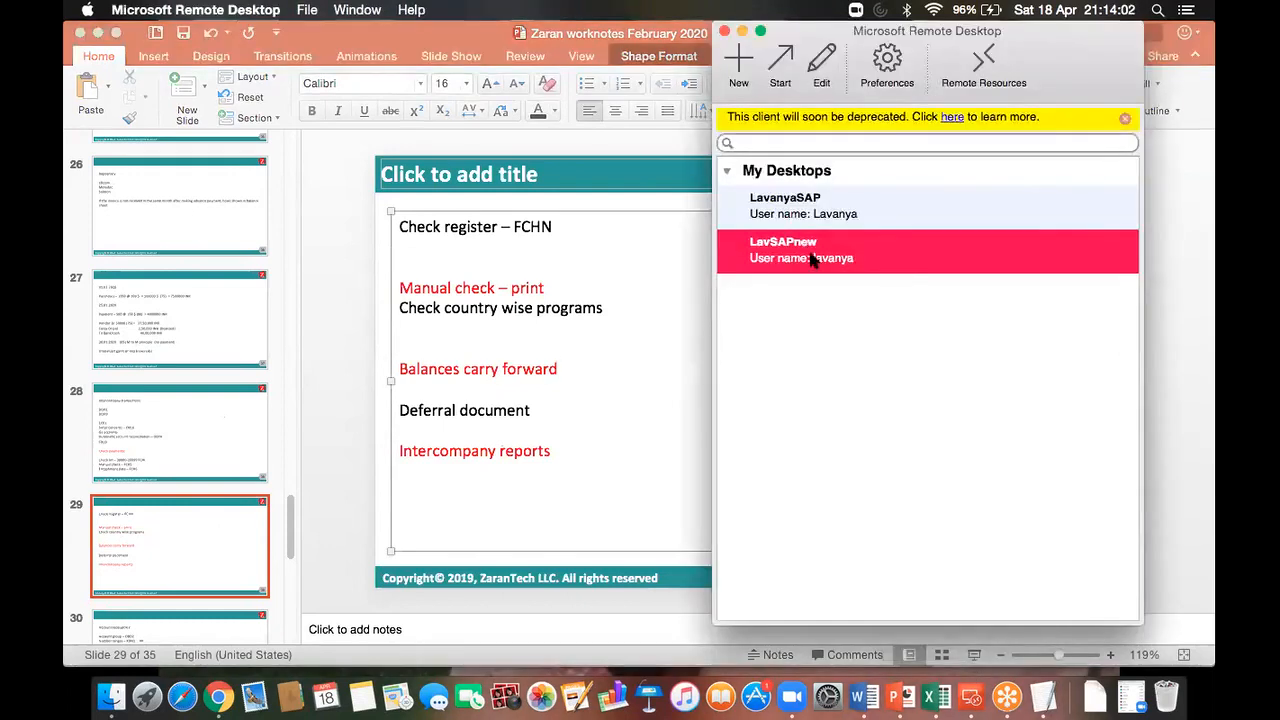
double_click(808, 258)
left_click(164, 47)
type("/nse38")
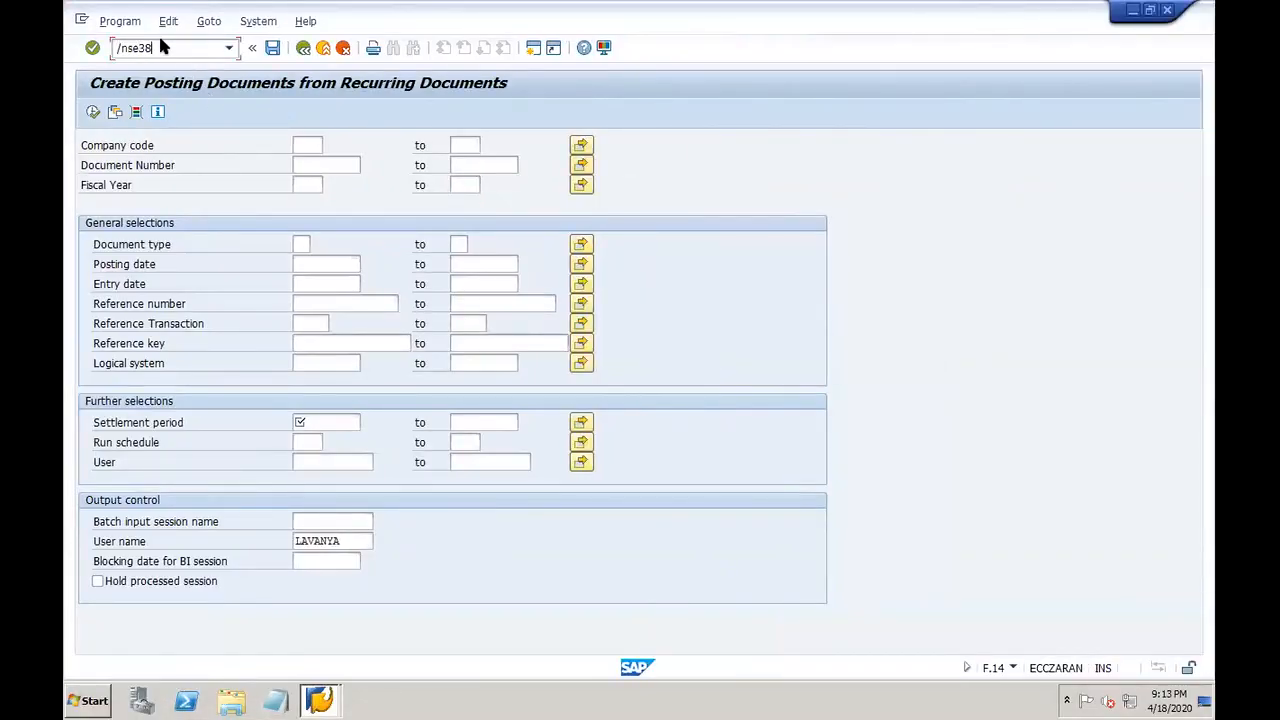
key("Return")
Step: Search for programs matching RFFO* and page through the results before returning to PowerPoint
key("BackSpace")
key("BackSpace")
key("BackSpace")
key("BackSpace")
key("BackSpace")
key("BackSpace")
key("BackSpace")
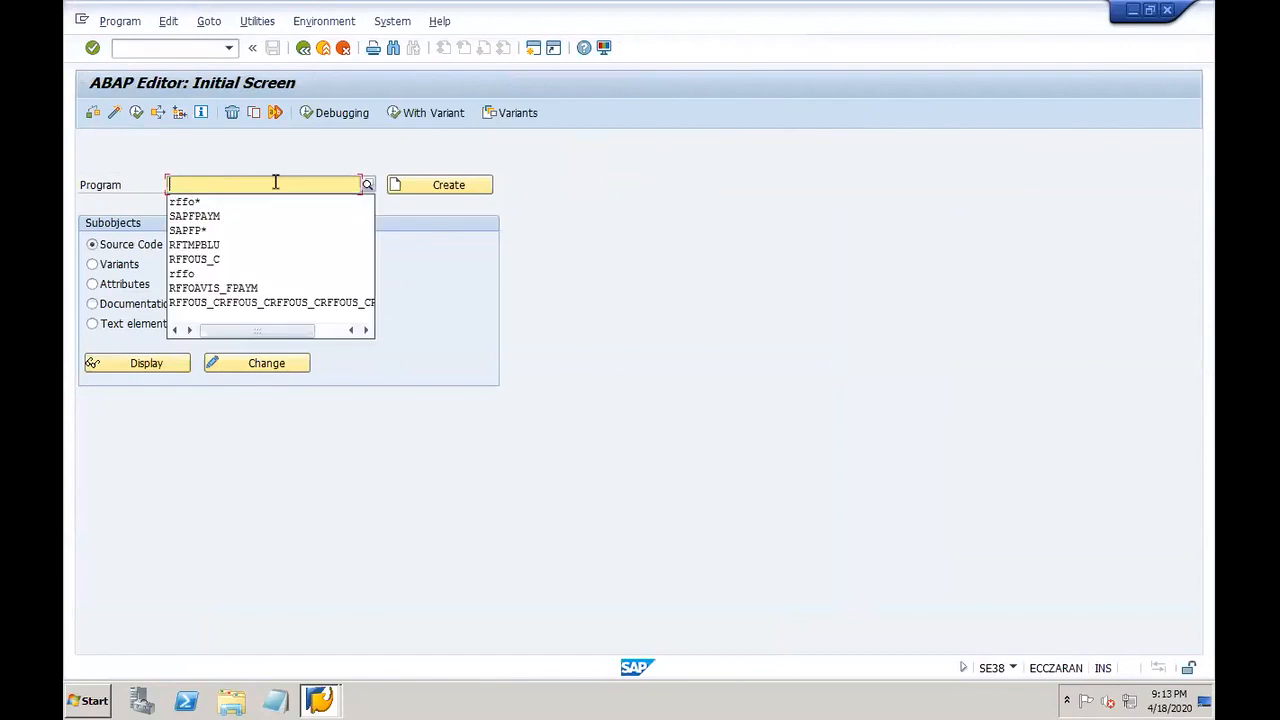
type("rffo*")
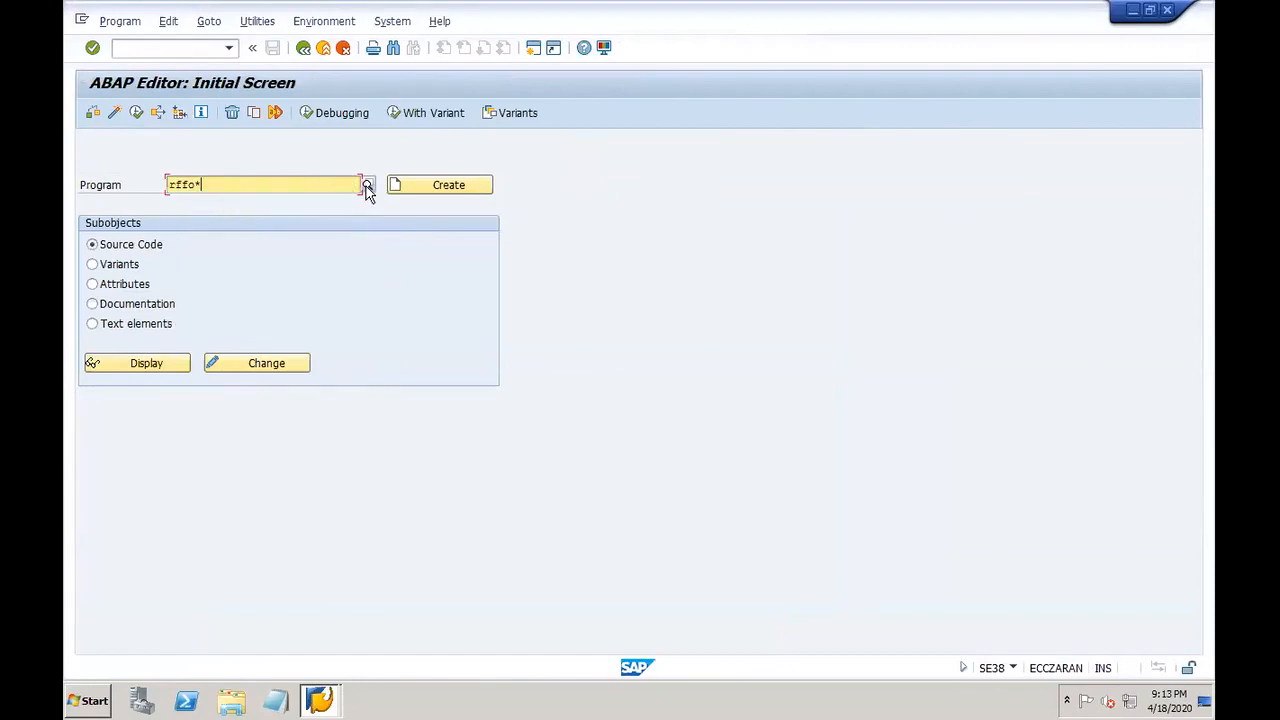
left_click(367, 184)
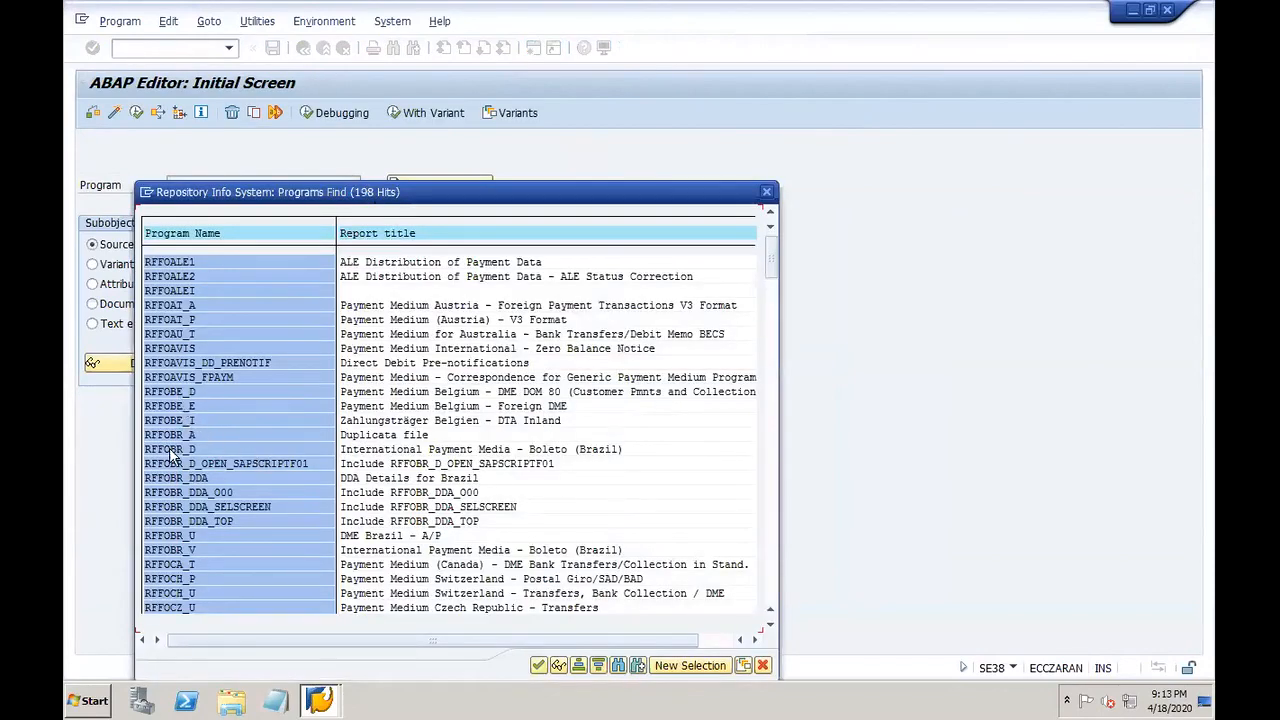
left_click(768, 589)
left_click(768, 589)
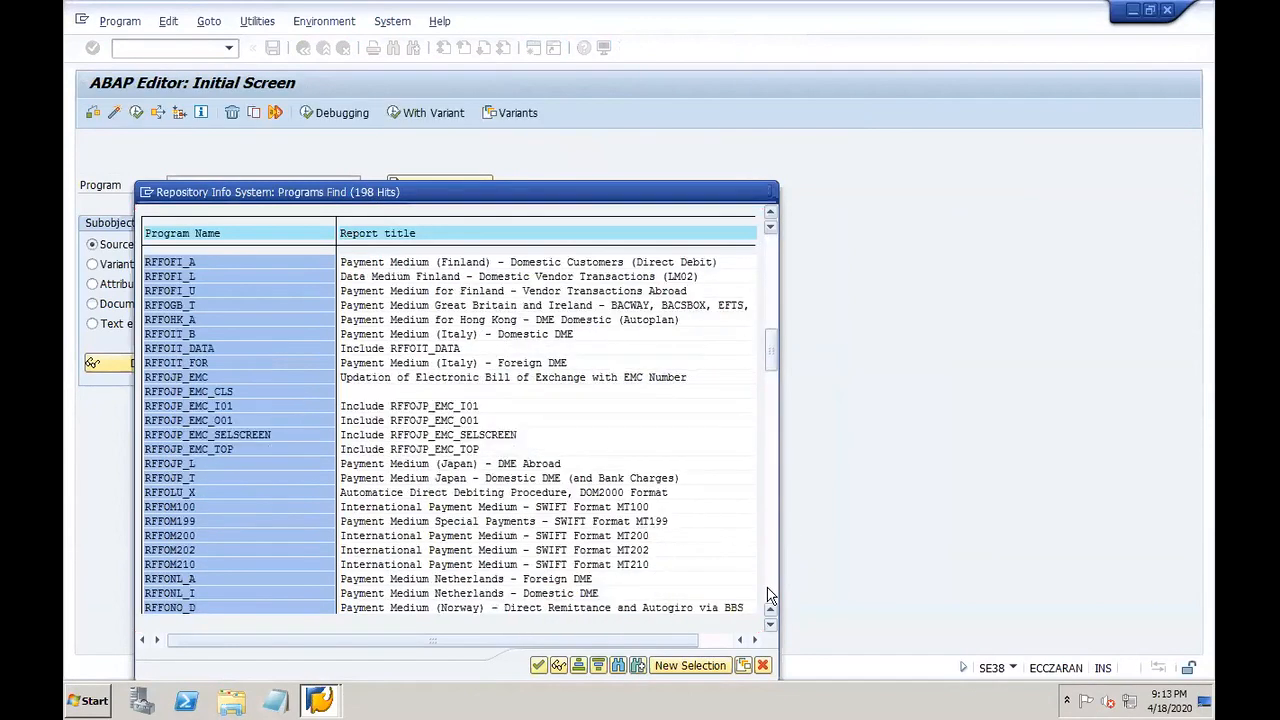
left_click(768, 589)
left_click(768, 590)
left_click(768, 590)
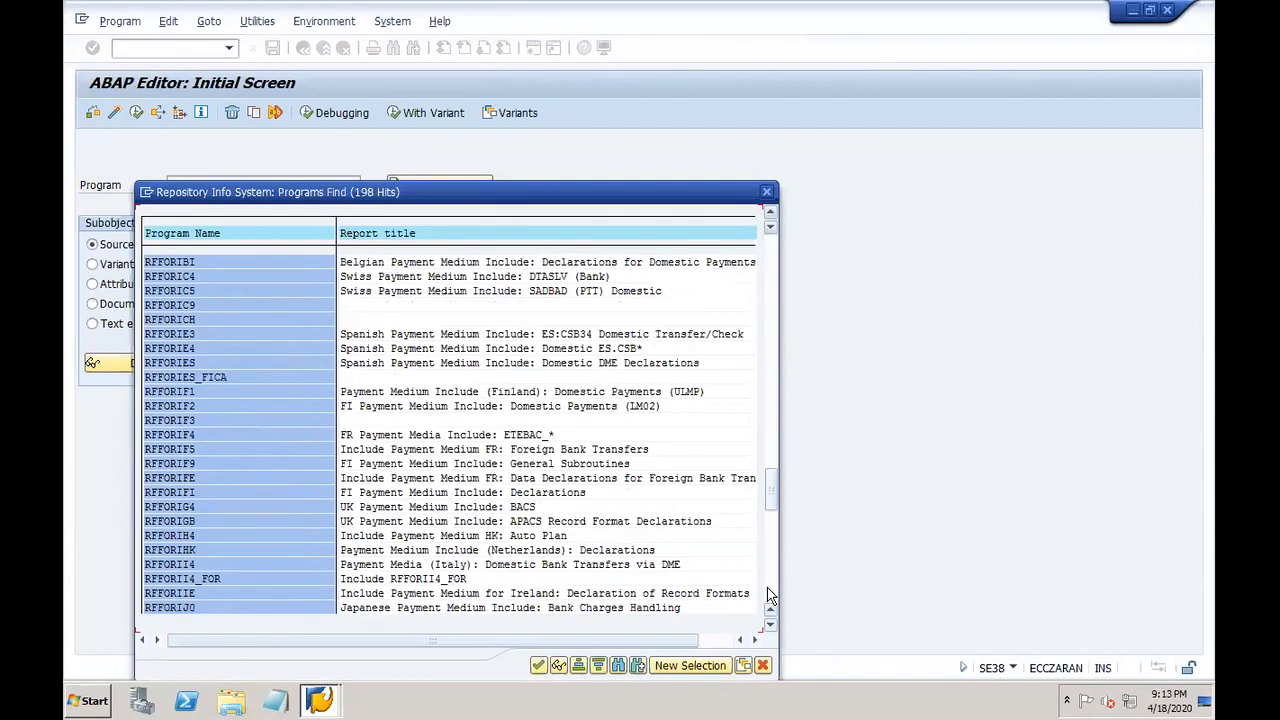
left_click(768, 596)
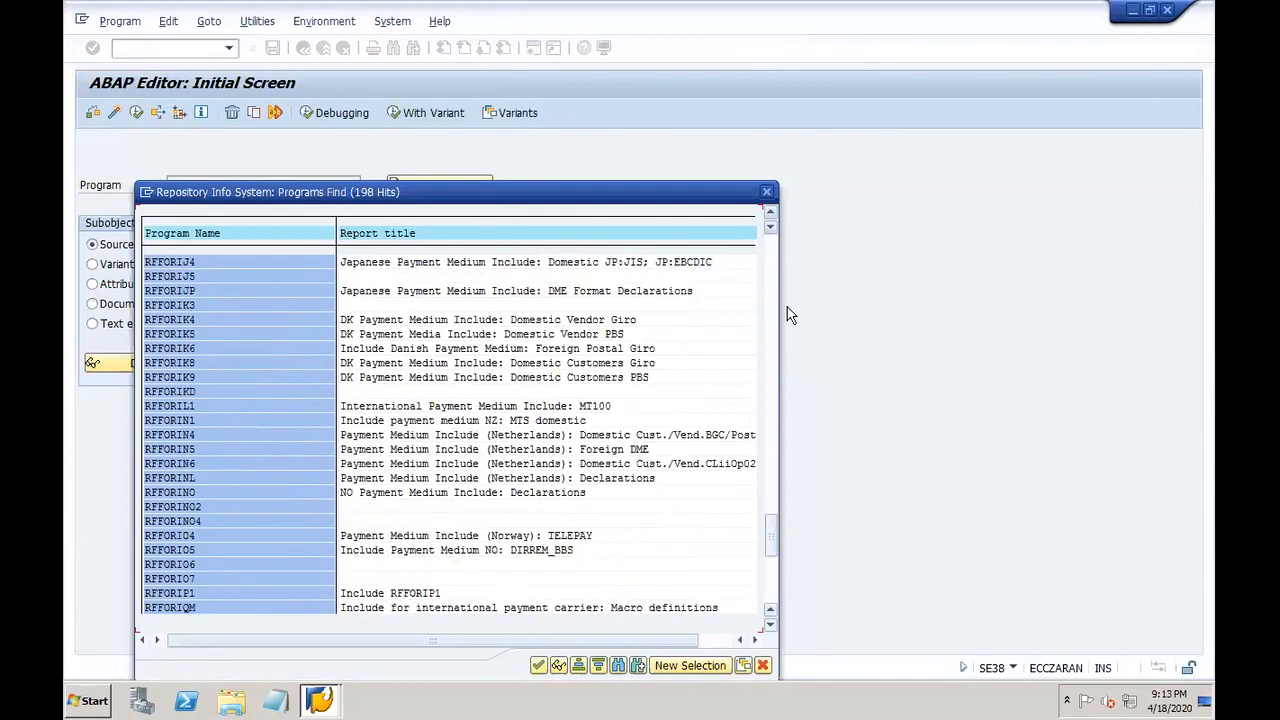
left_click(766, 193)
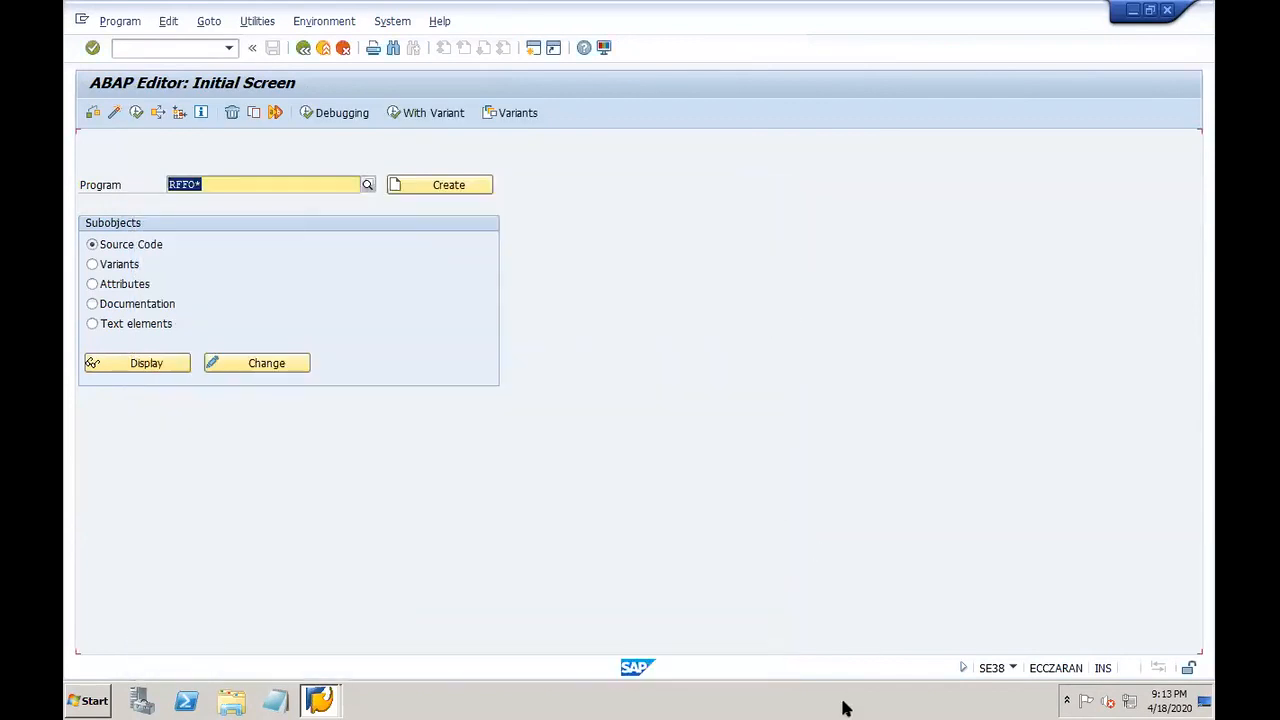
left_click(899, 697)
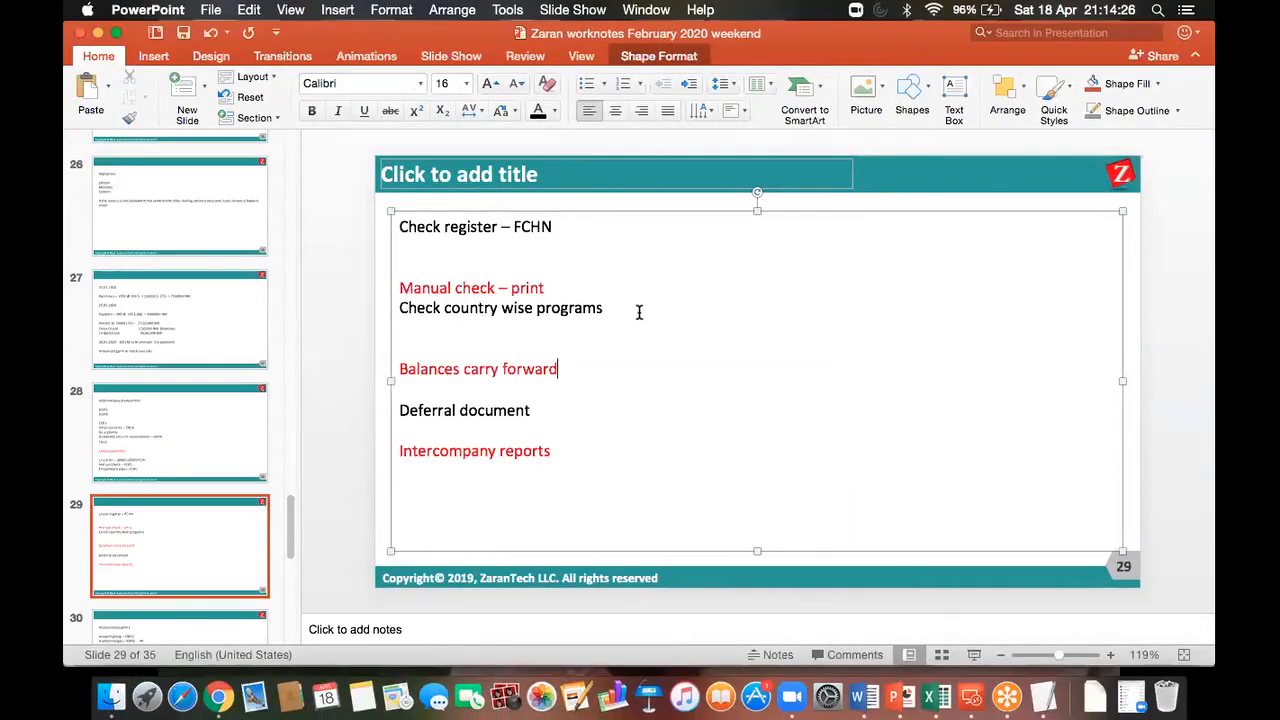
Step: Add 'RFFO* in SE38' after the Check country wise programs line and save
type("RFFO* in SE38")
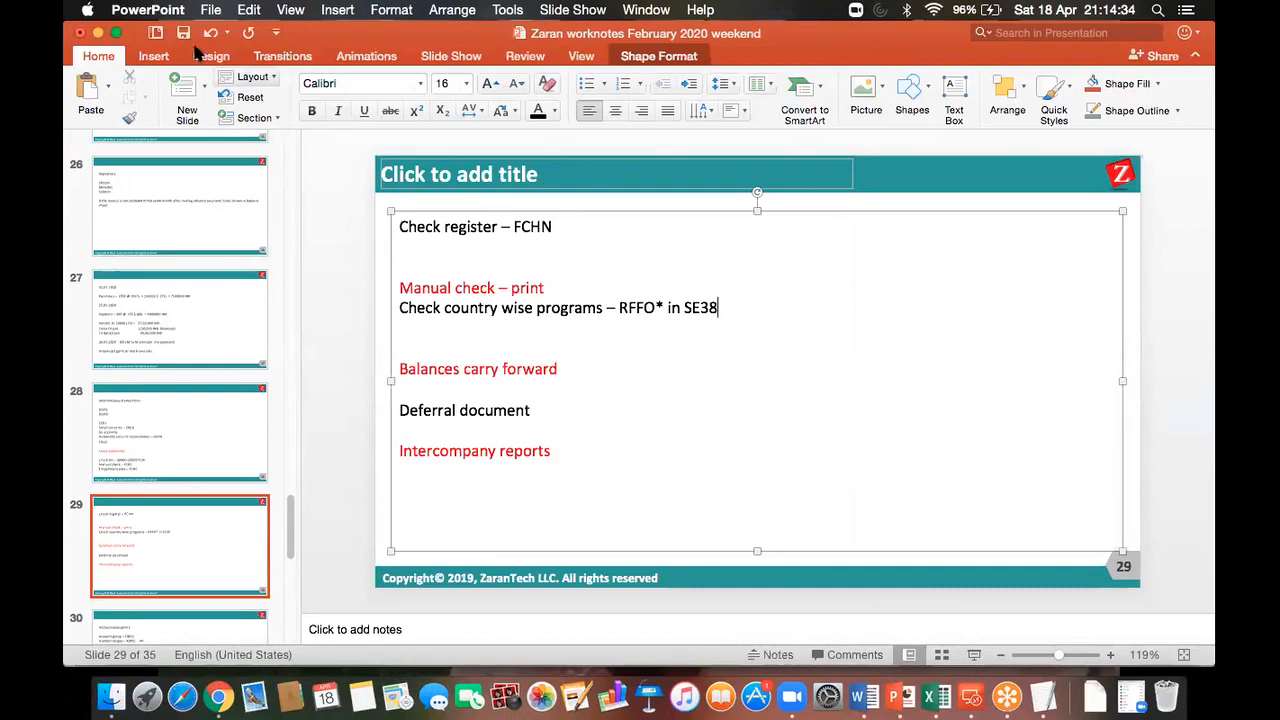
left_click(183, 33)
left_click(183, 36)
left_click(183, 36)
left_click(183, 36)
left_click(183, 36)
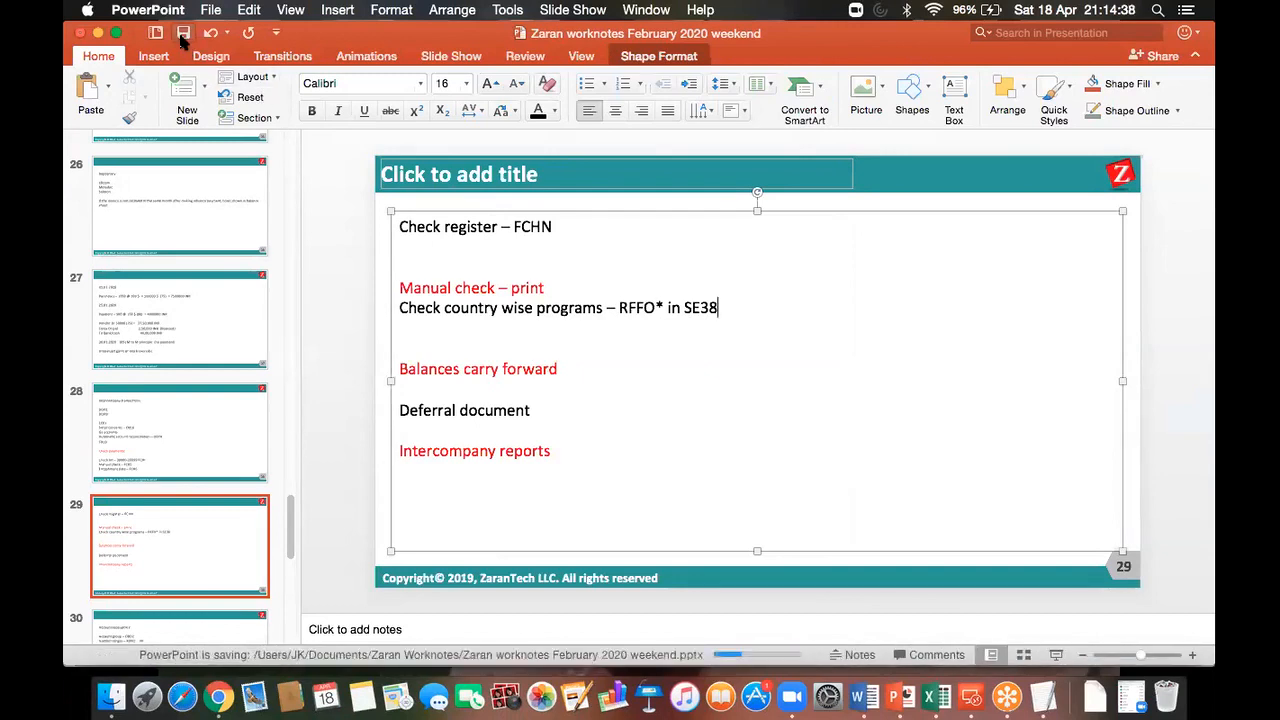
left_click(183, 36)
left_click(183, 36)
left_click(183, 36)
Step: Browse slides 28, 32 and 29 to review the intercompany and check notes
left_click(176, 449)
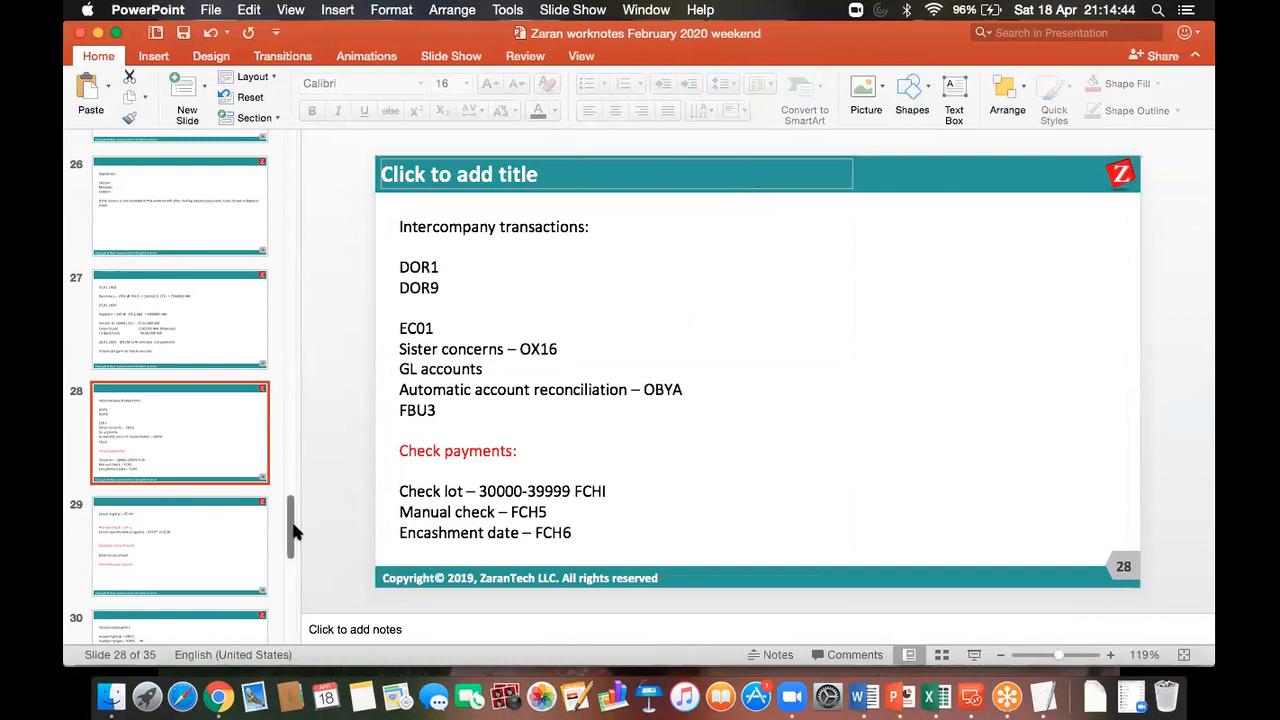
left_click_drag(296, 524, 291, 588)
left_click(208, 398)
left_click_drag(467, 308, 391, 314)
mouse_move(289, 573)
left_mouse_down()
mouse_move(289, 508)
mouse_move(289, 571)
mouse_move(296, 551)
left_mouse_up()
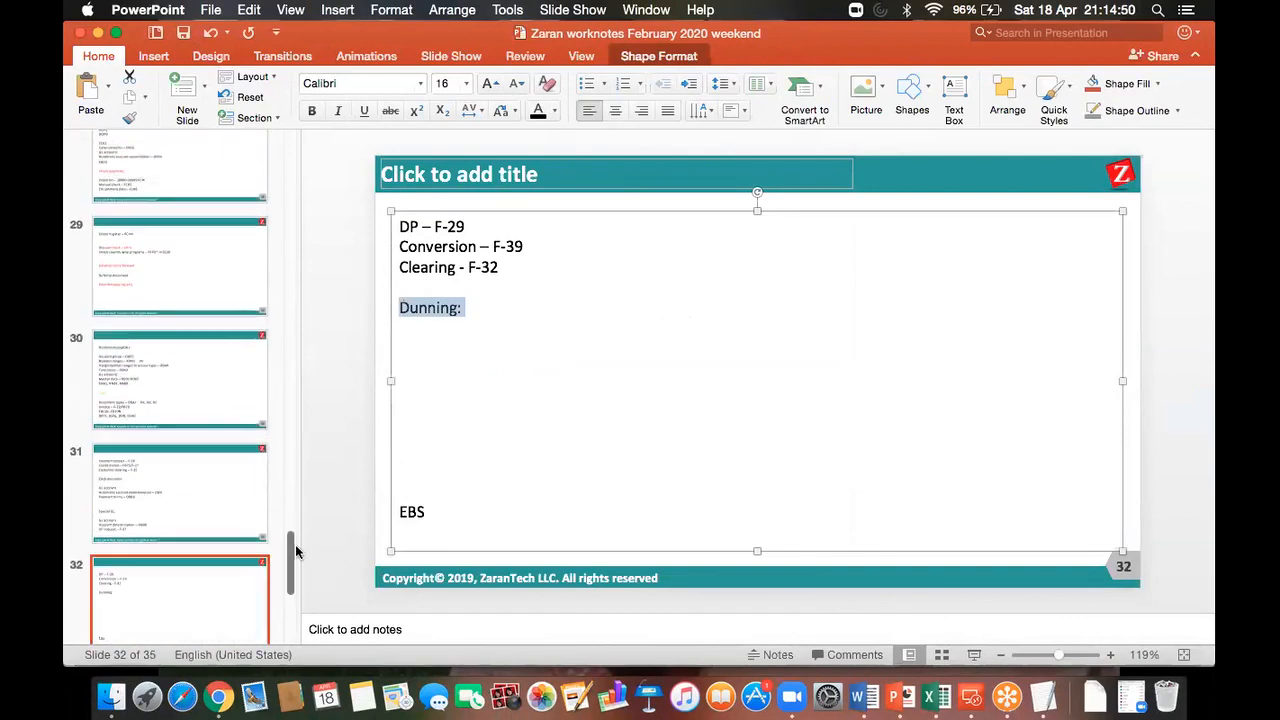
left_click(185, 252)
left_click(183, 172)
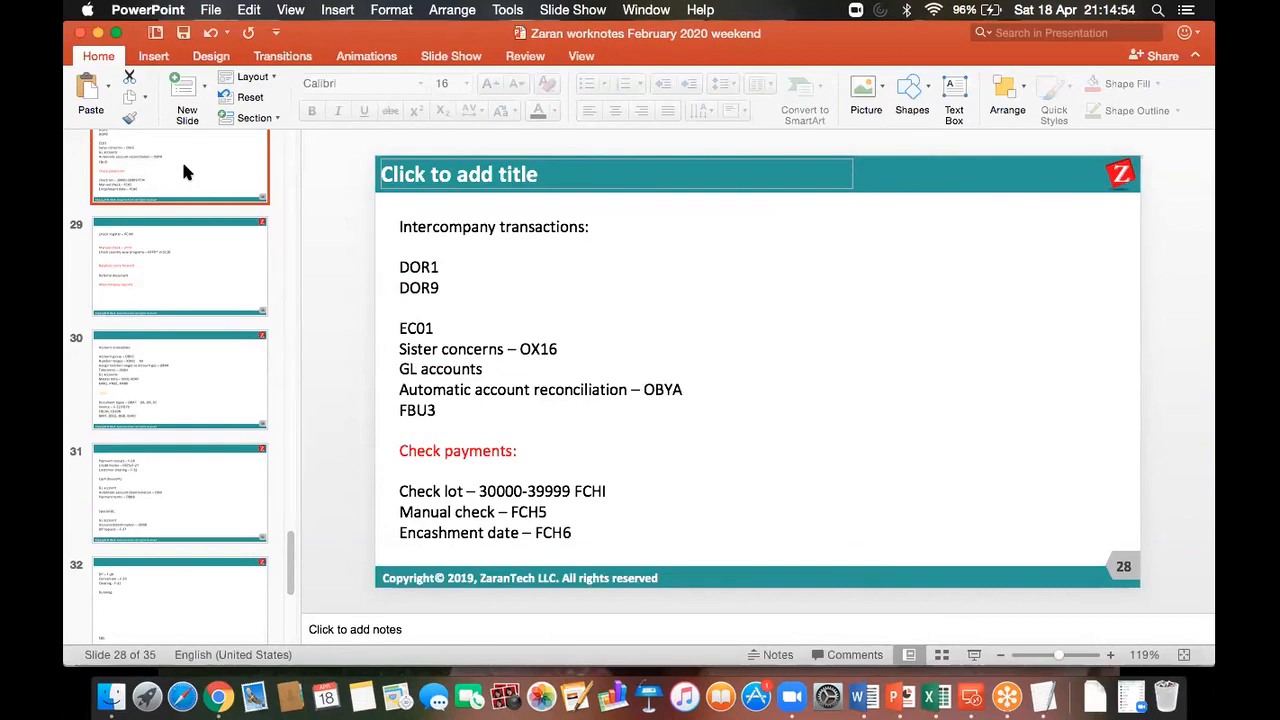
left_click(180, 258)
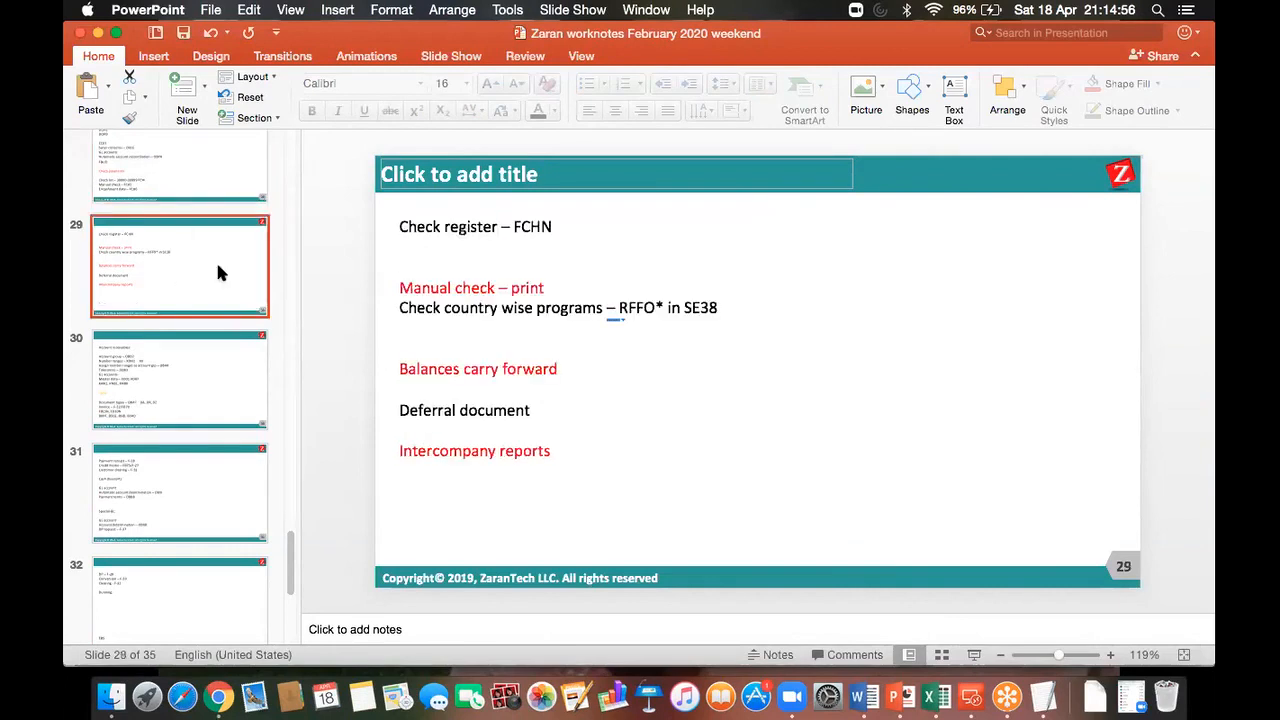
left_click(470, 288)
left_click(206, 158)
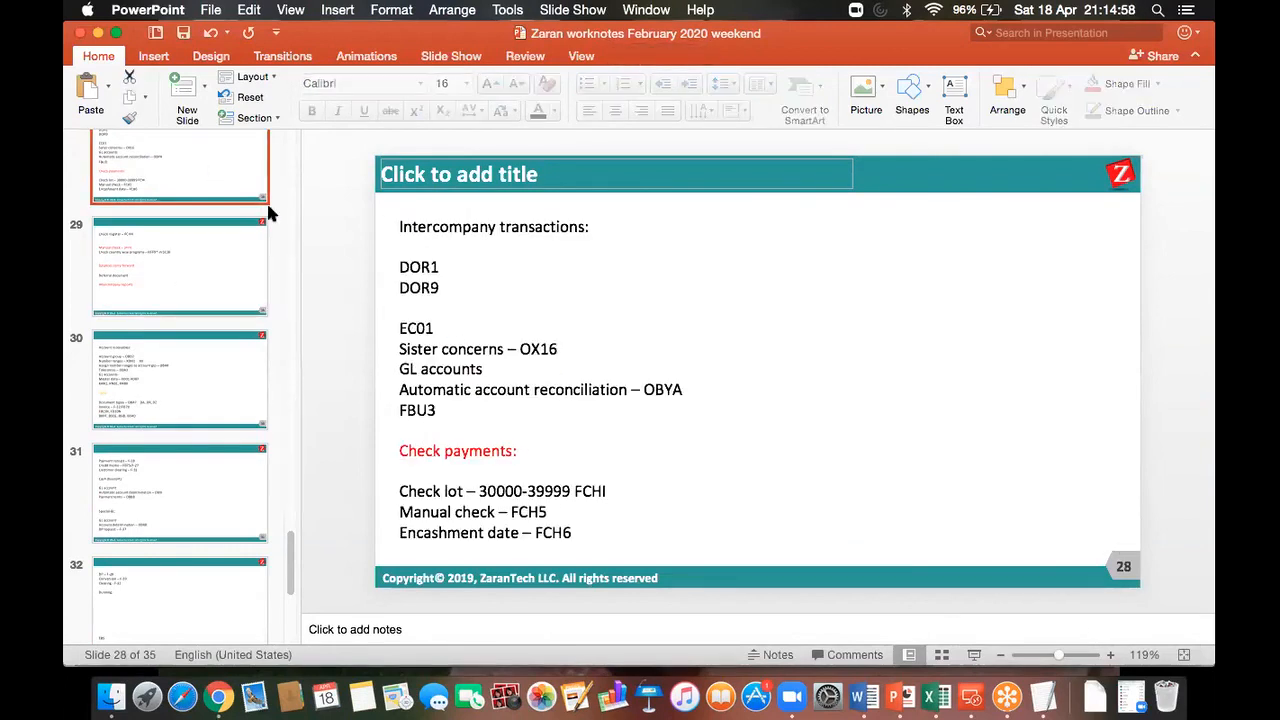
Step: Return to slide 29 and connect to the SAP remote desktop session
left_click(972, 697)
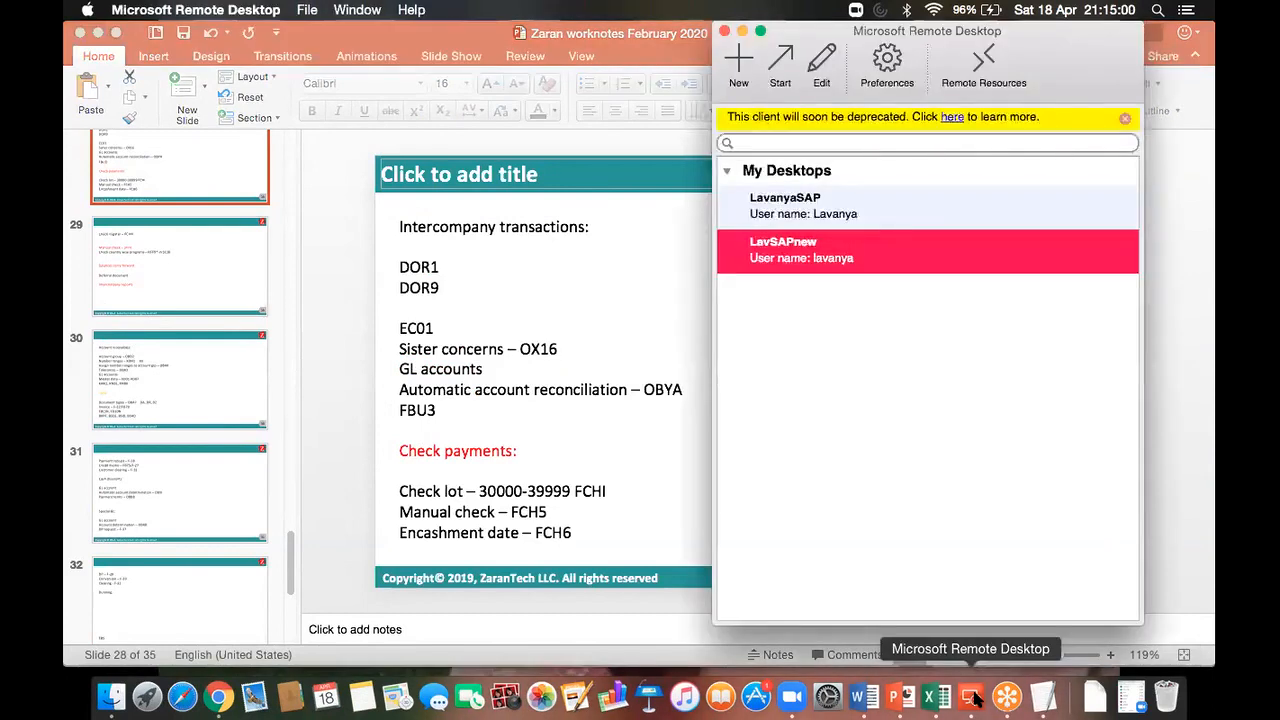
left_click(595, 478)
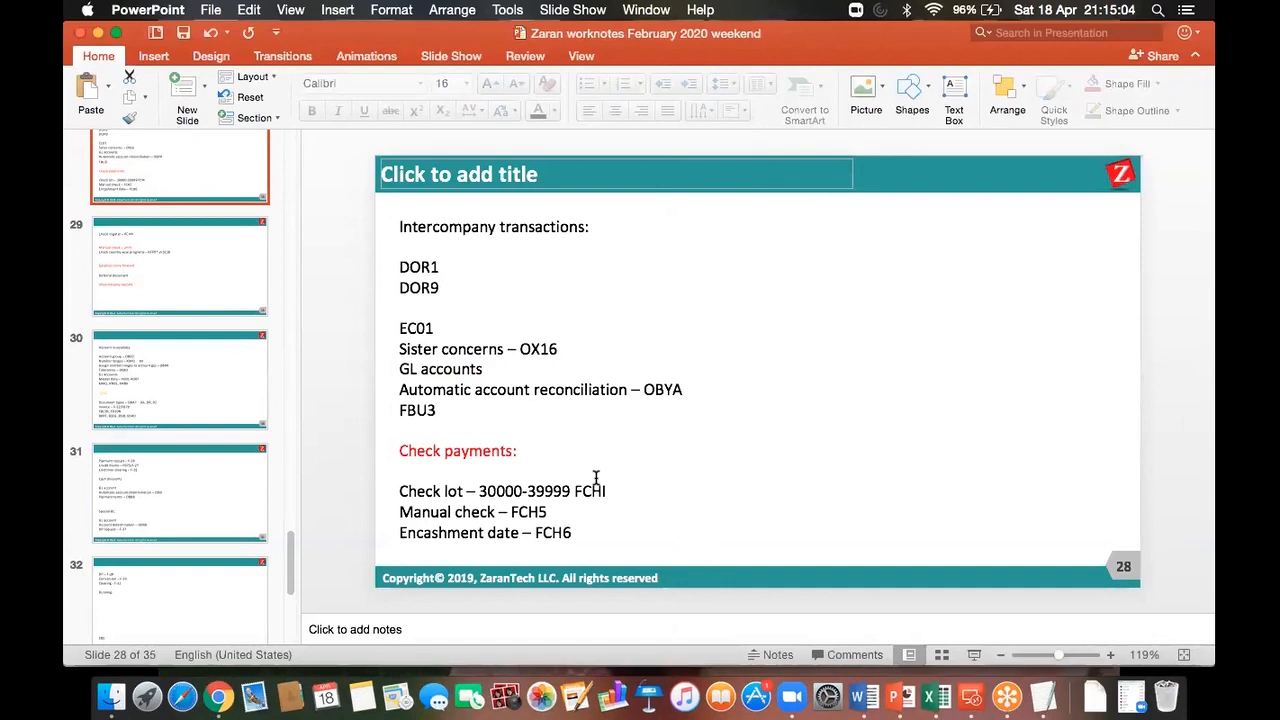
left_click(396, 468)
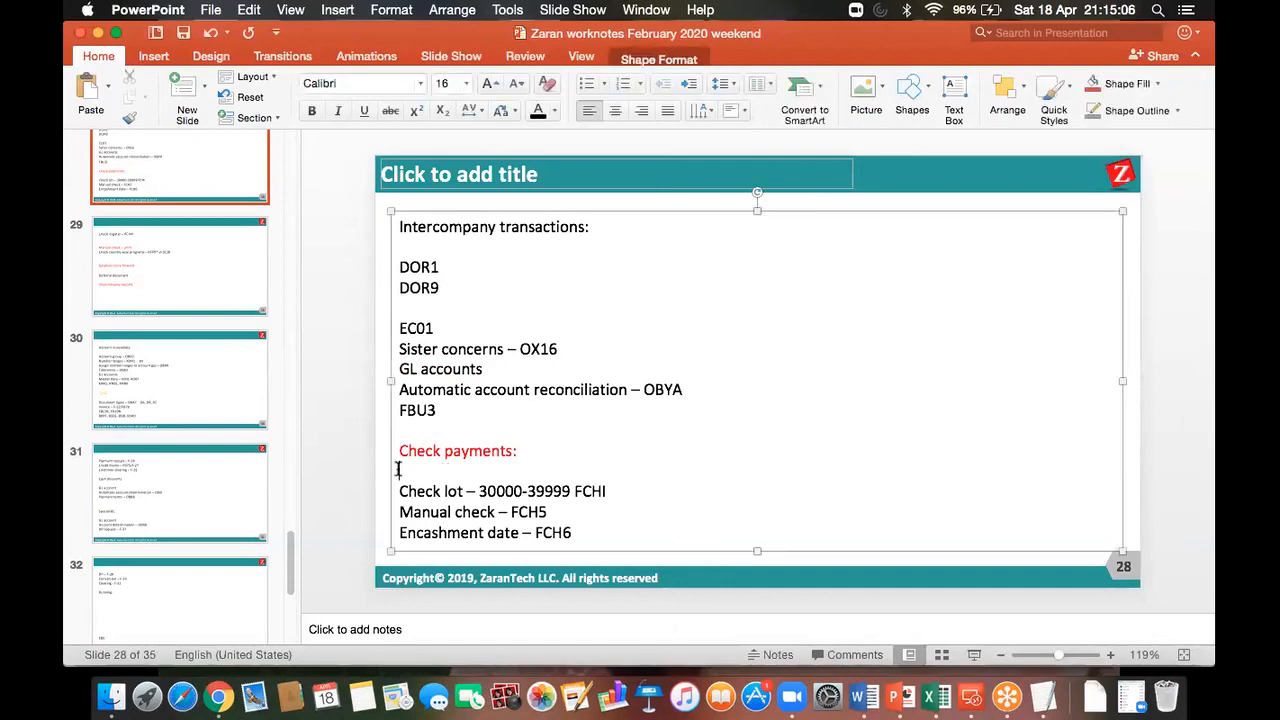
left_click(128, 250)
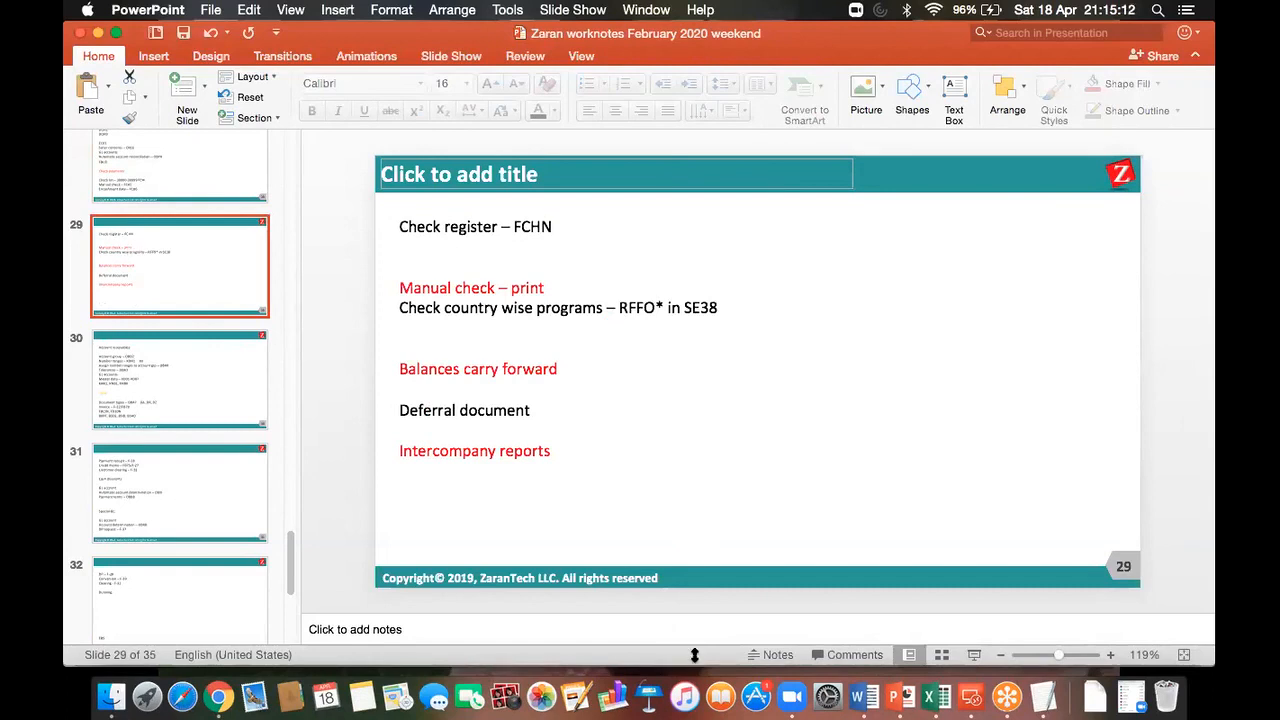
left_click(970, 697)
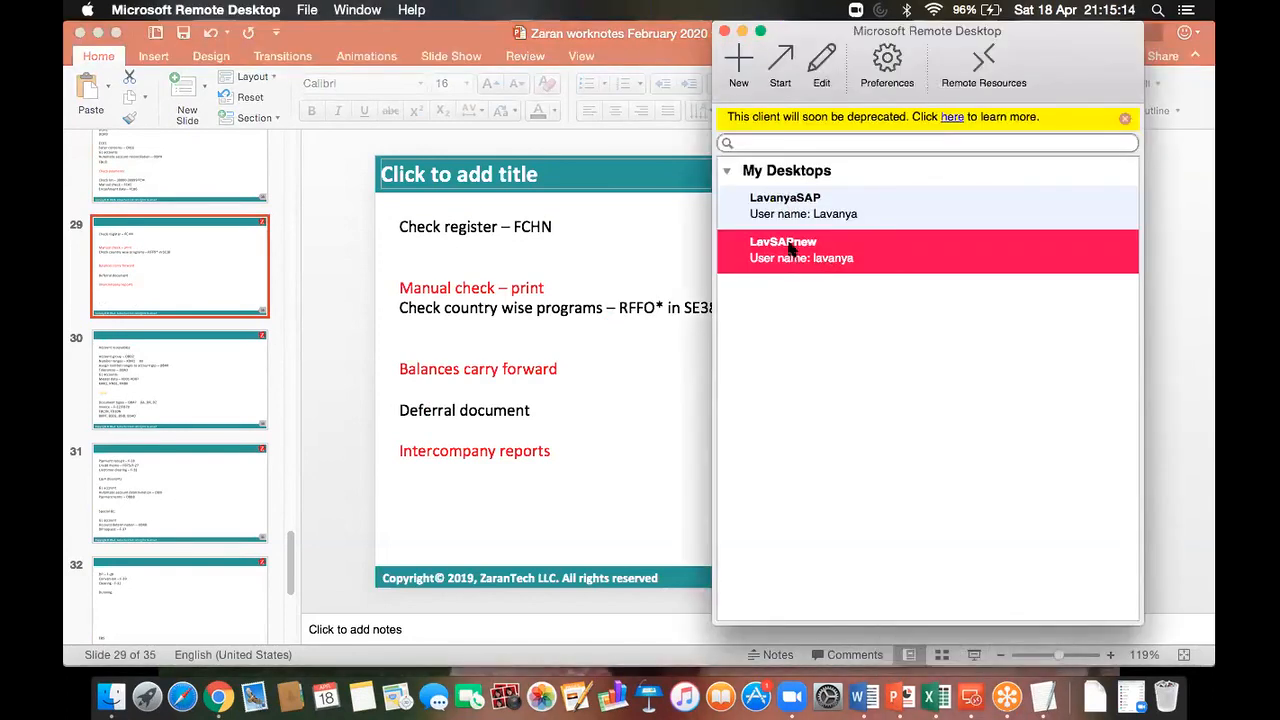
double_click(790, 250)
Step: Open the vendor line item display with /NFBL1N
left_click(322, 702)
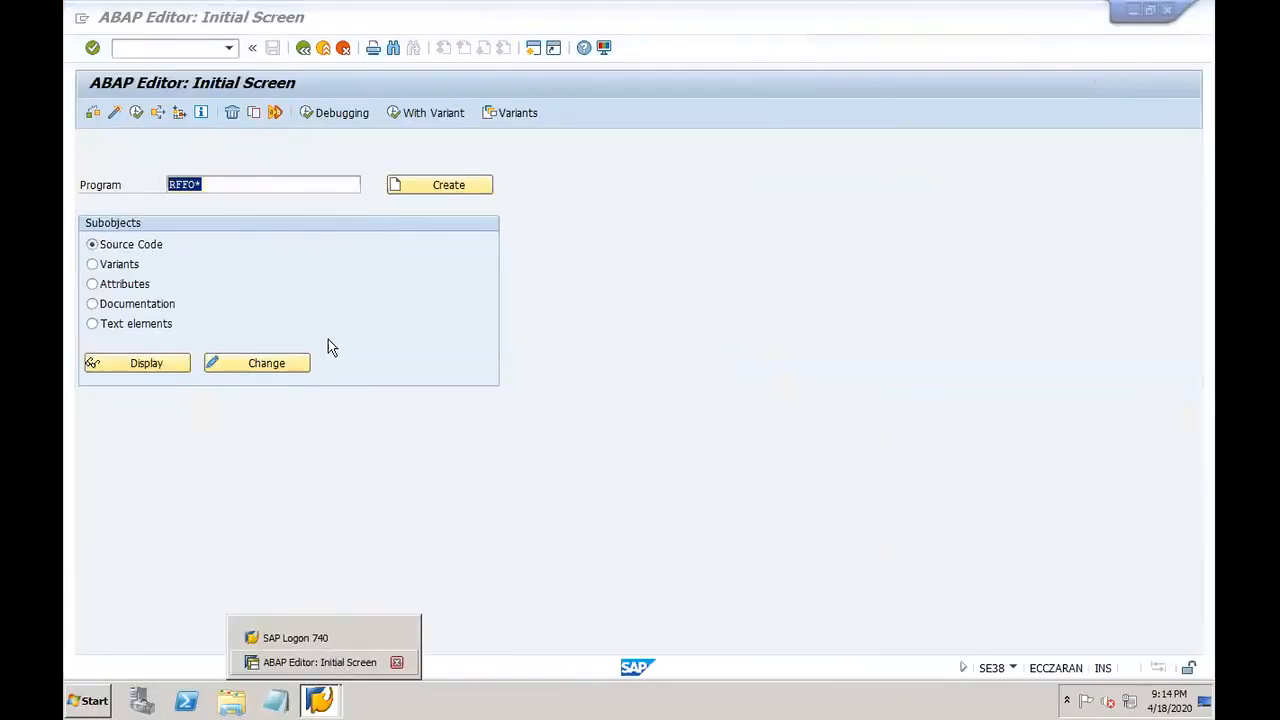
left_click(137, 47)
type("/NFBL1N")
key("Return")
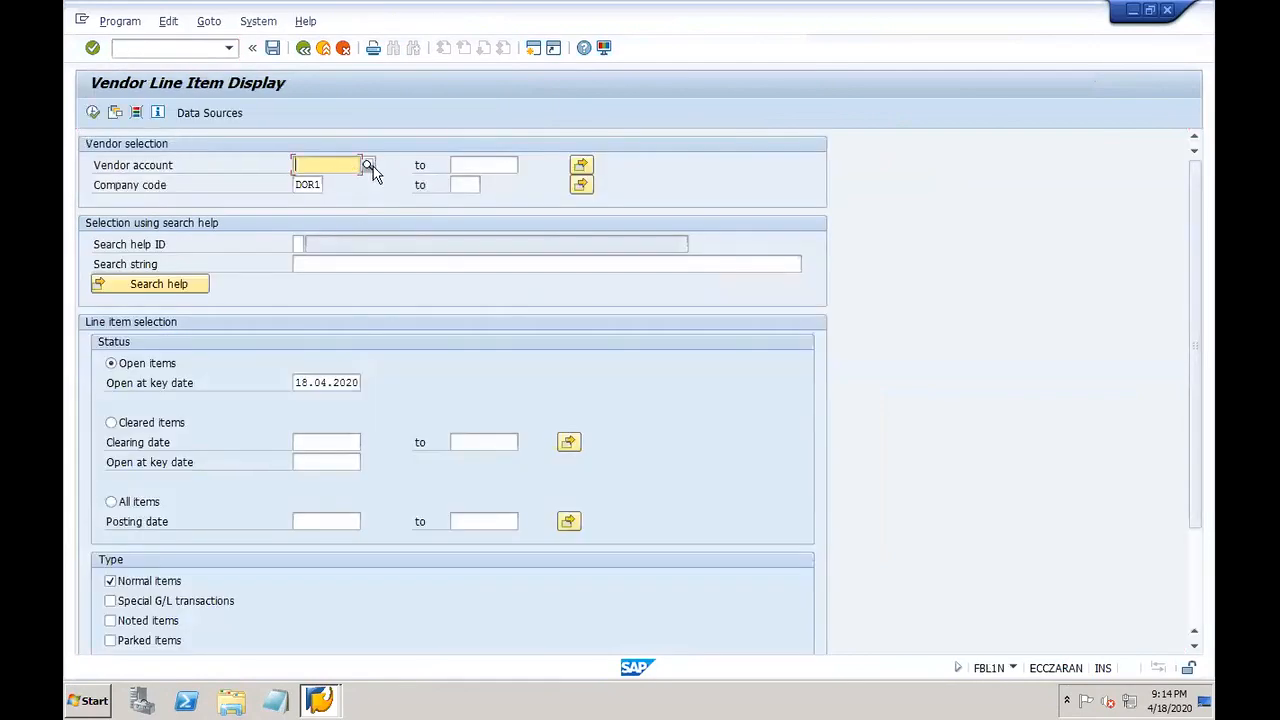
Step: List all items for vendor DOR1-VEND2: two 1,111.00 USD items netting to 0.00
left_click(369, 165)
key("Return")
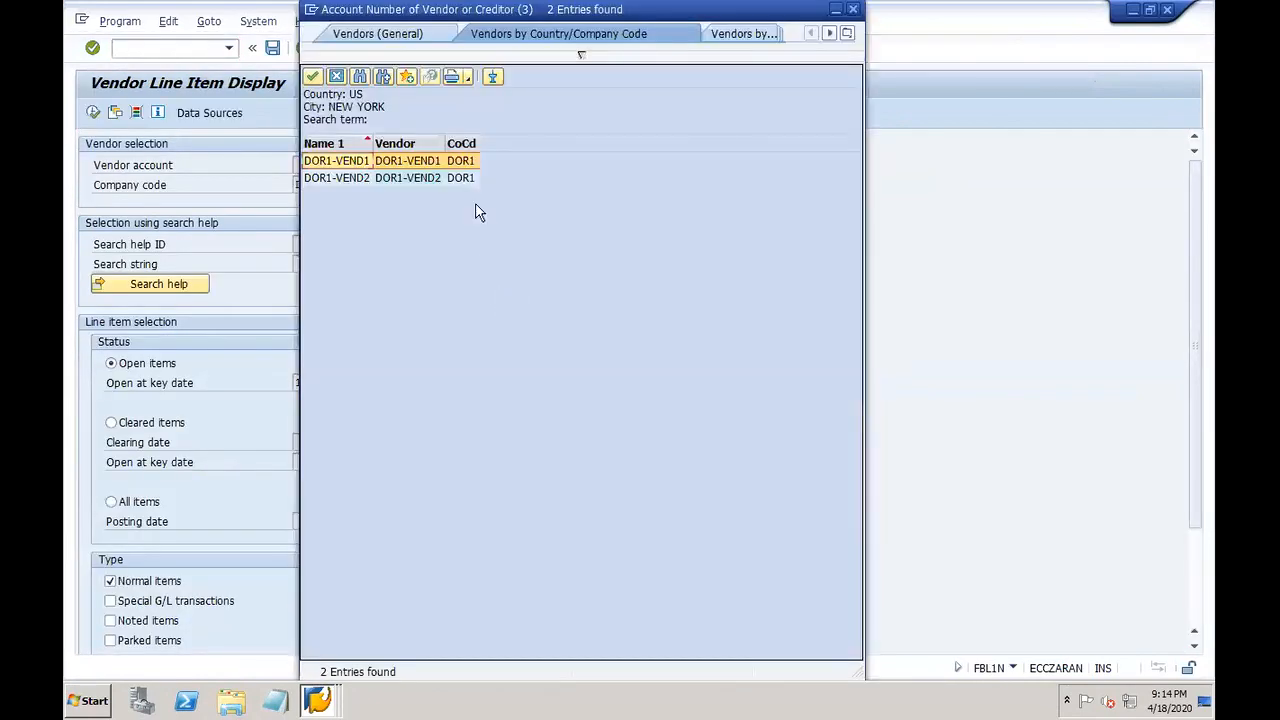
double_click(423, 177)
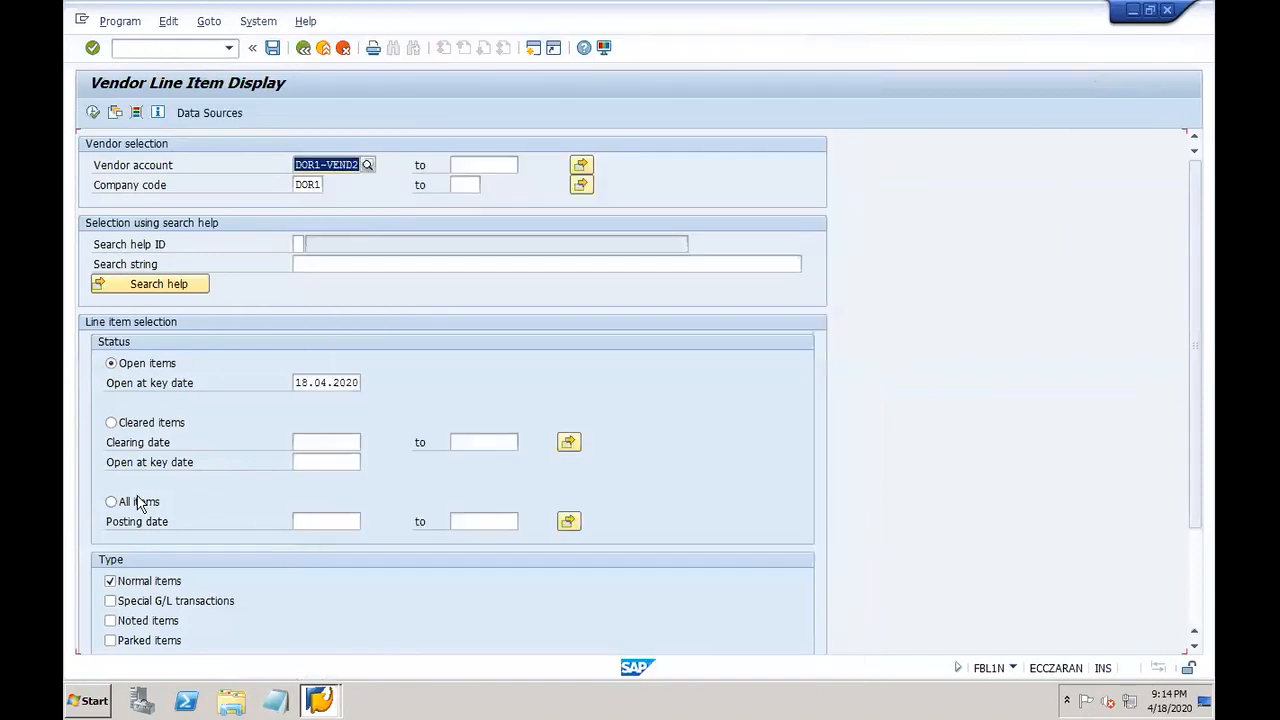
left_click(111, 502)
left_click(93, 112)
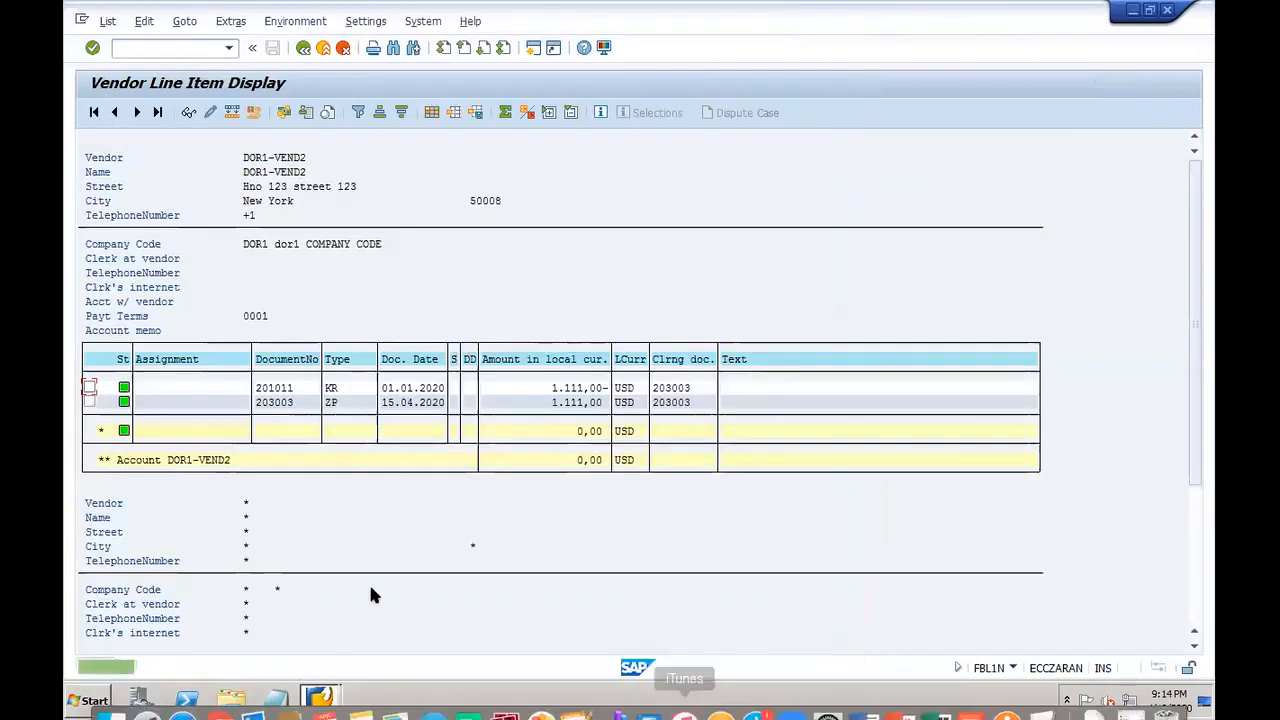
left_click(161, 48)
type("/oF")
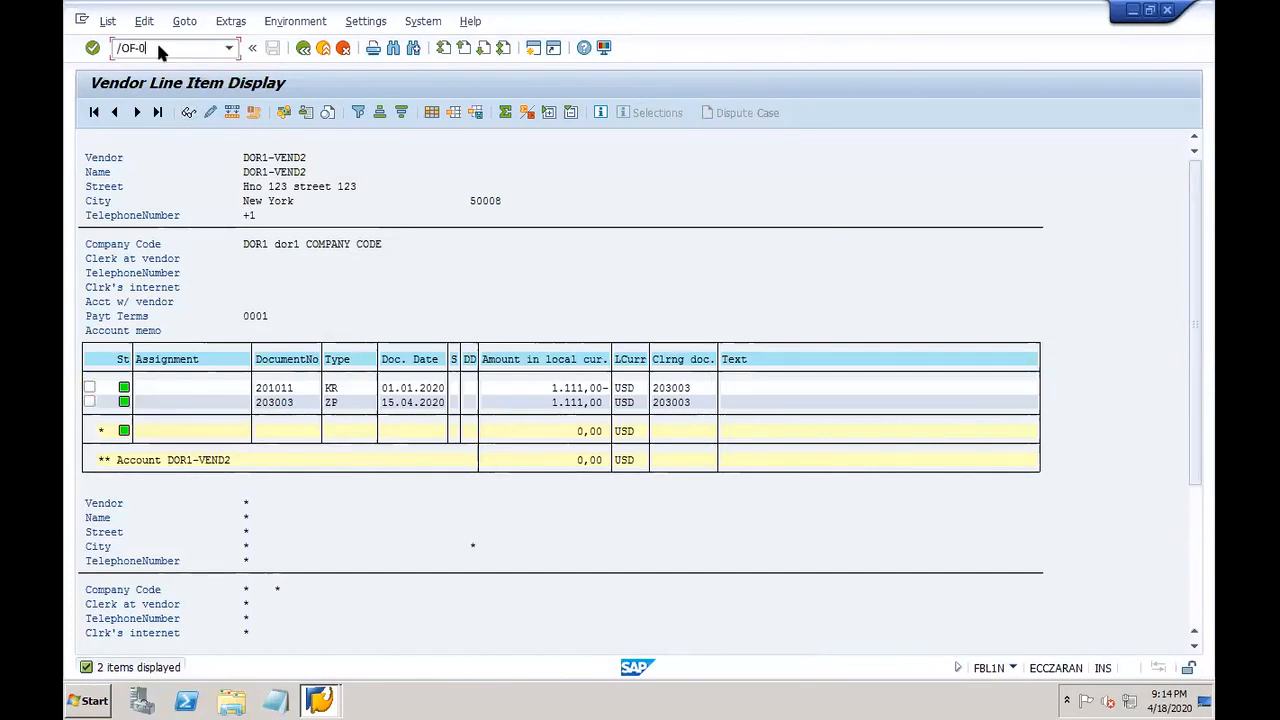
type("-43")
Step: Start an F-43 invoice dated 01.01.2020 (document and posting) for vendor DOR1-VEND2
key("Return")
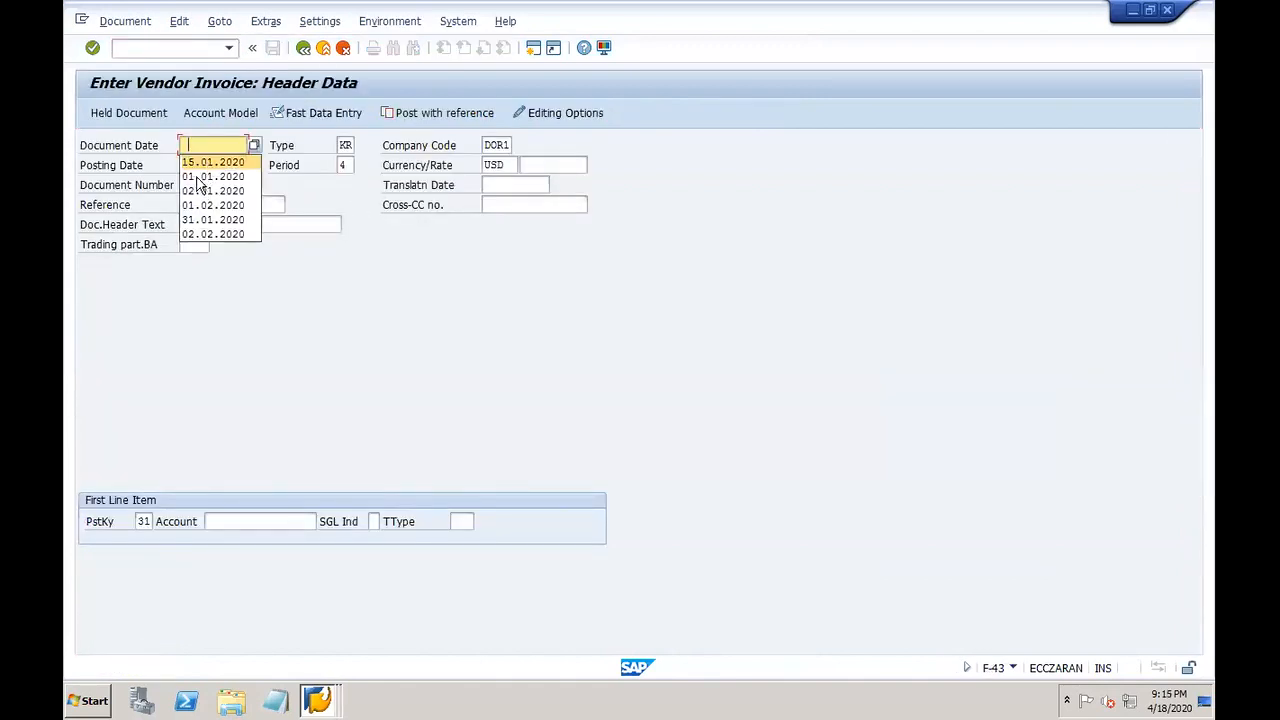
left_click(196, 178)
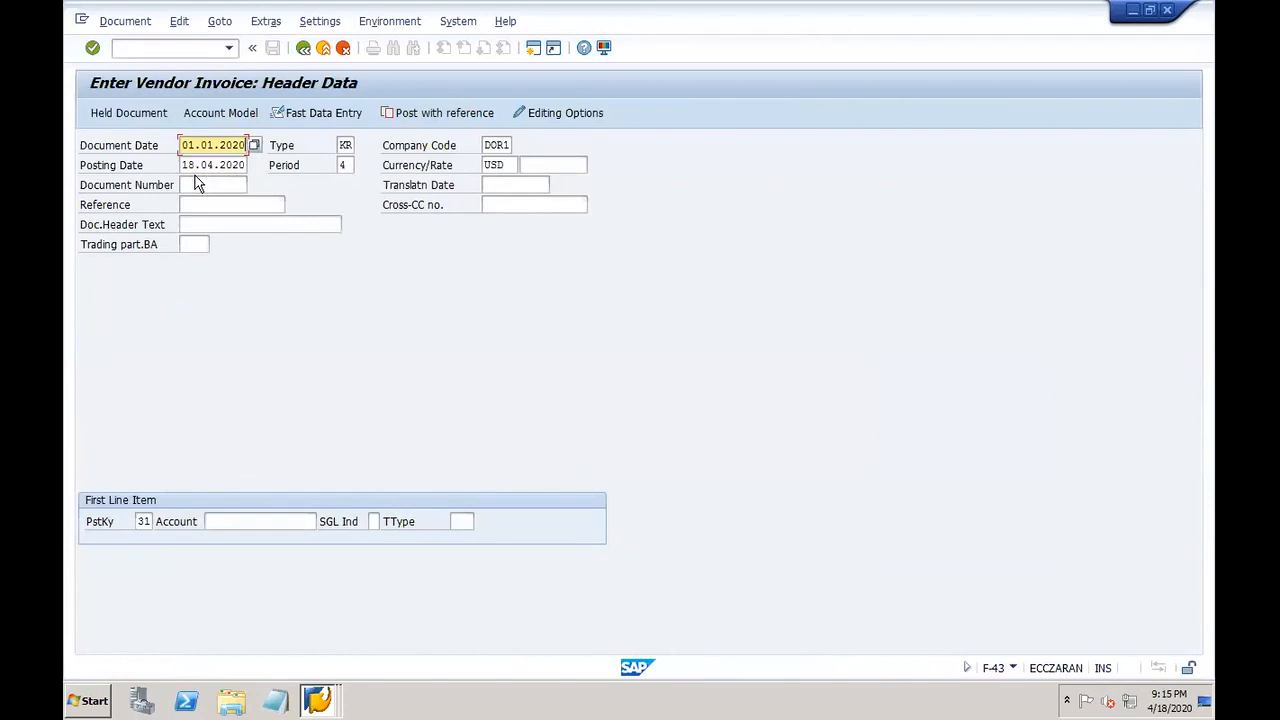
key("Tab")
key("Tab")
key("Tab")
key("Delete")
left_click(228, 204)
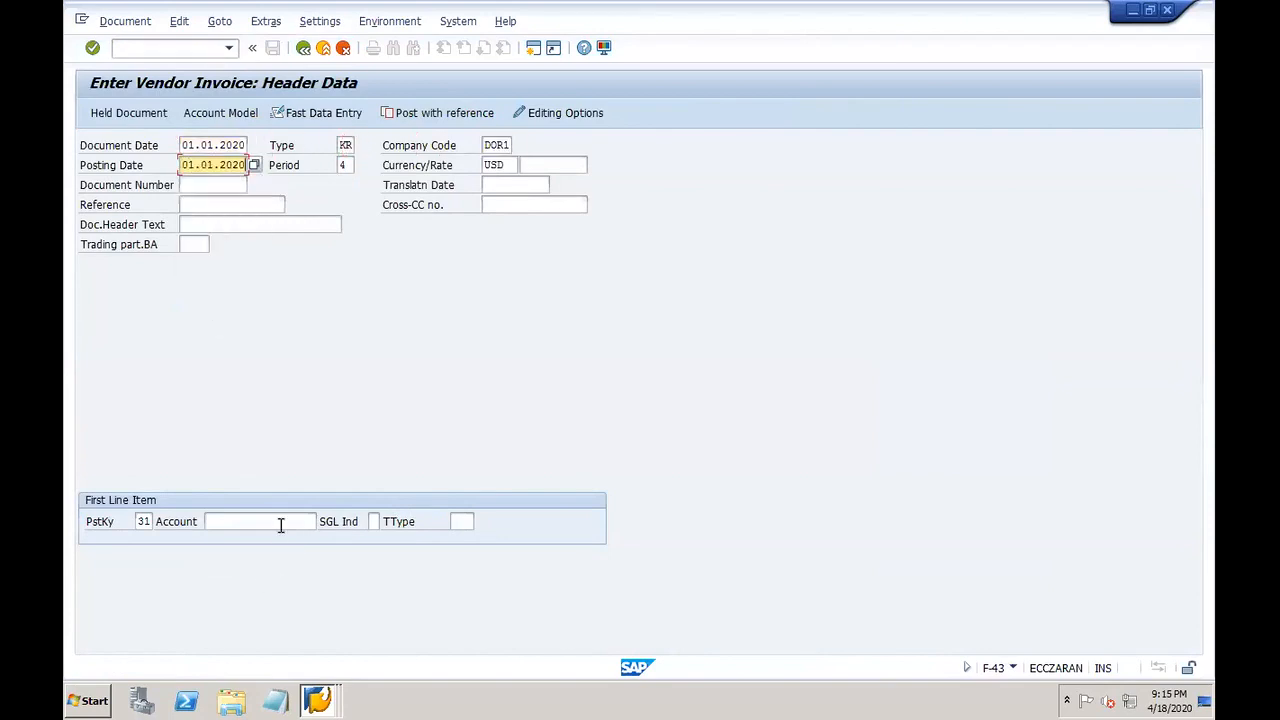
left_click(282, 519)
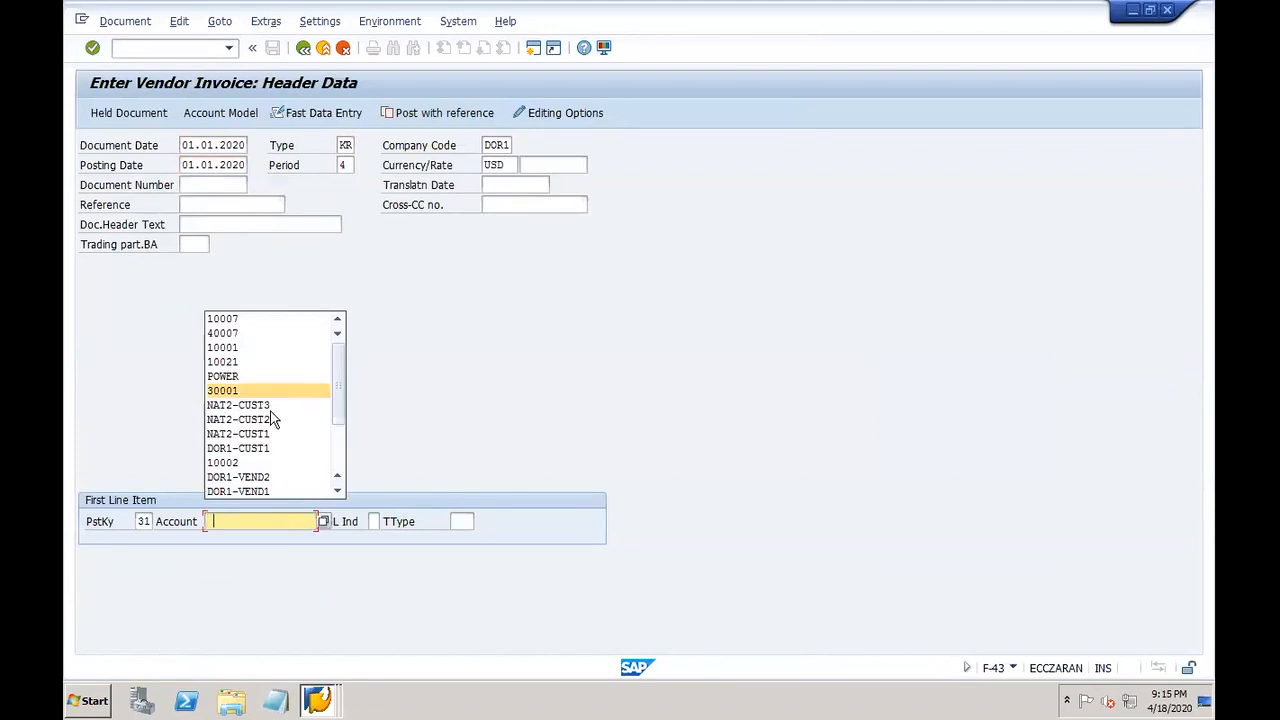
left_click(285, 476)
key("Return")
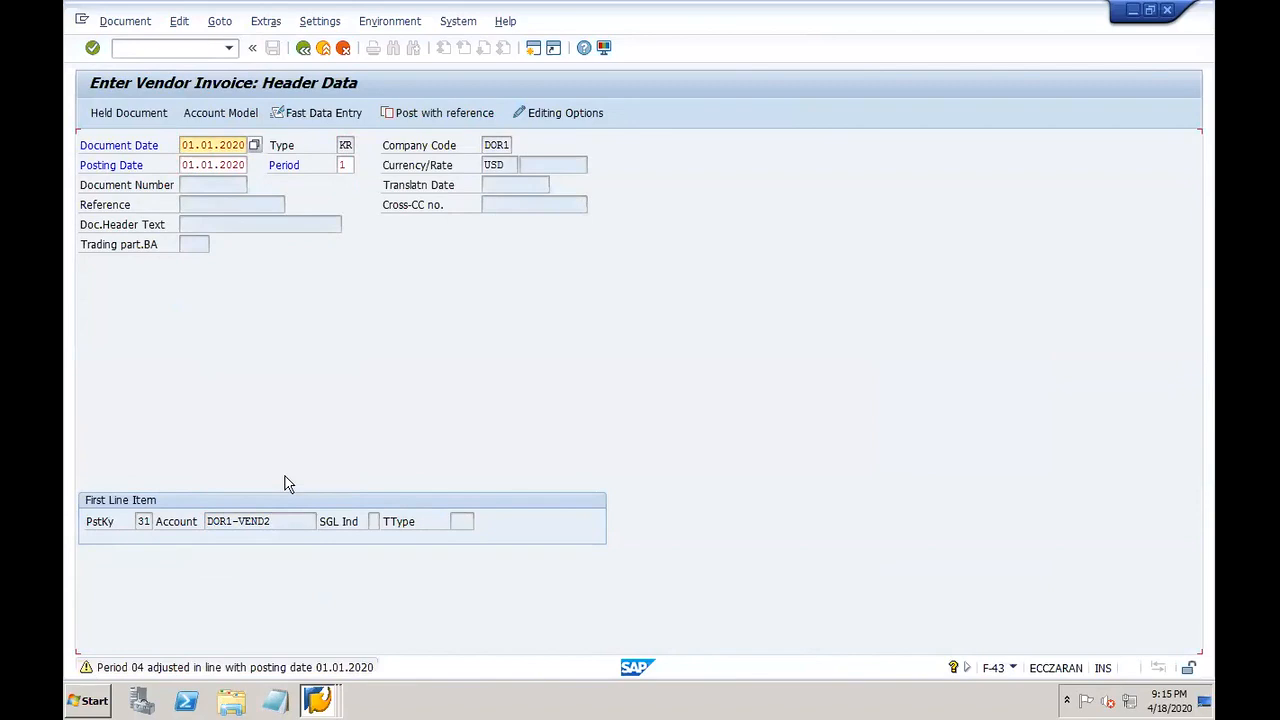
key("Return")
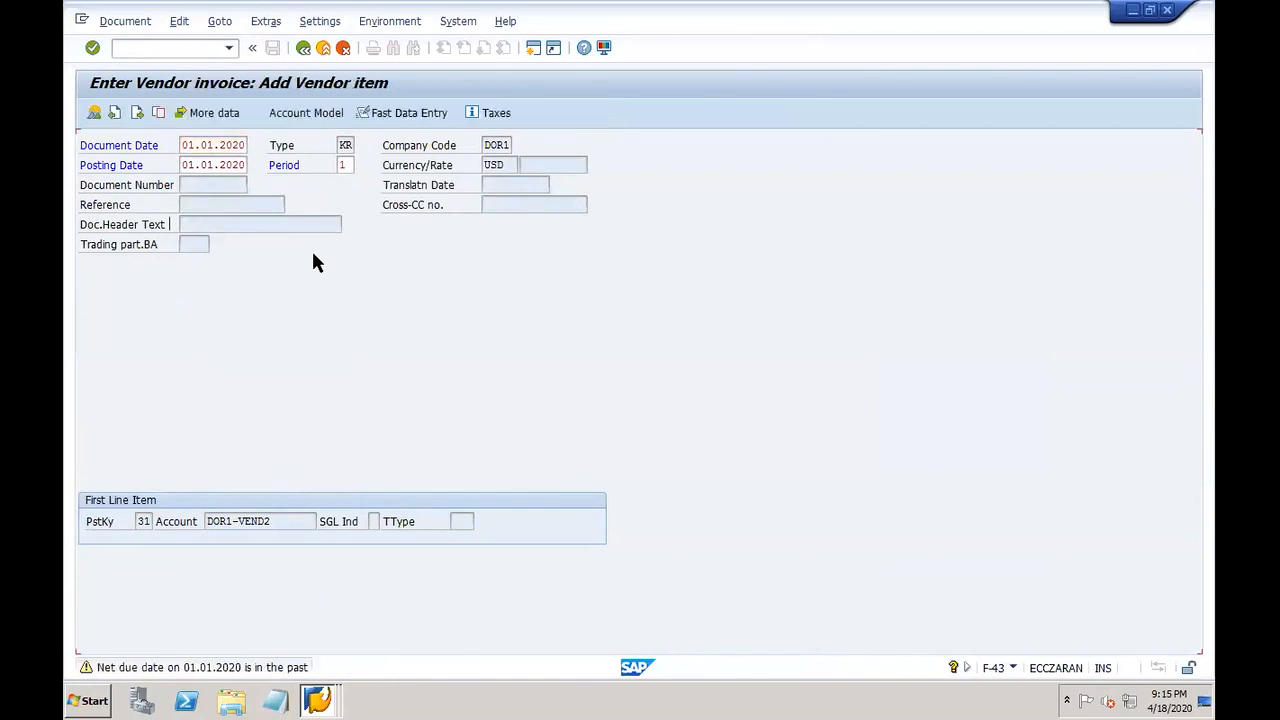
key("Return")
Step: Enter the vendor amount 1111 and posting key 40 for the next line
left_click(236, 224)
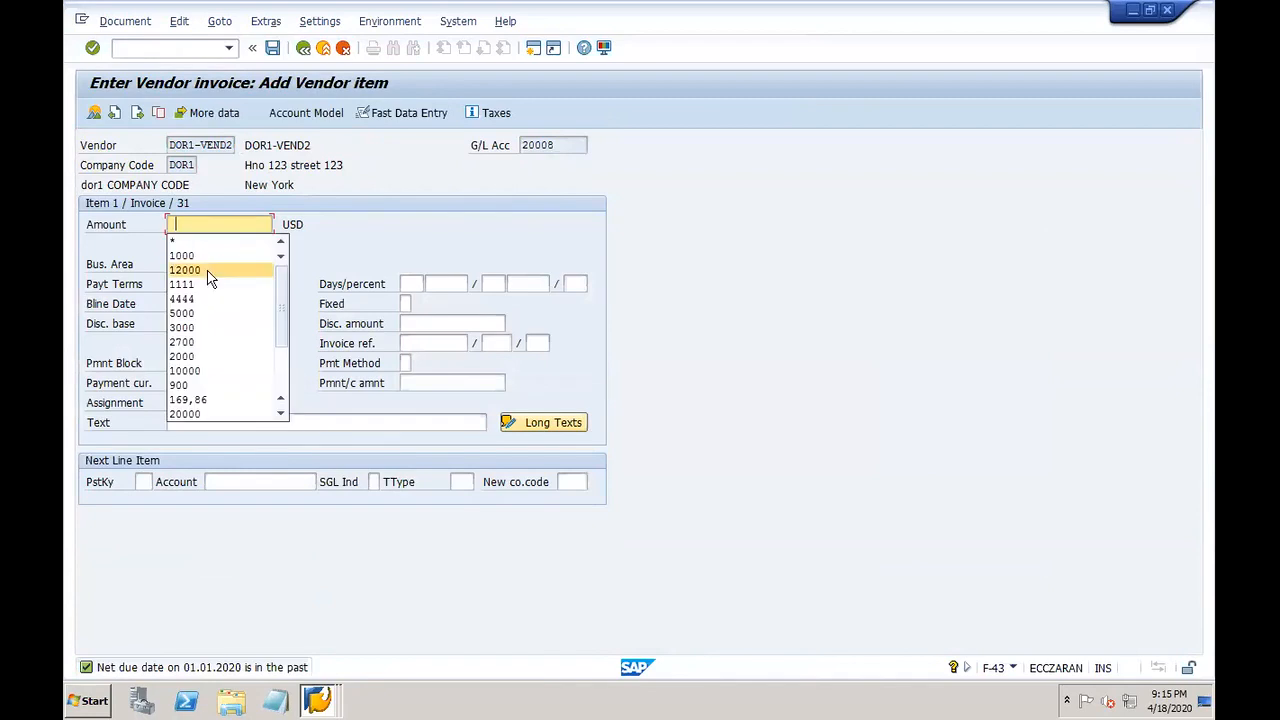
left_click(193, 285)
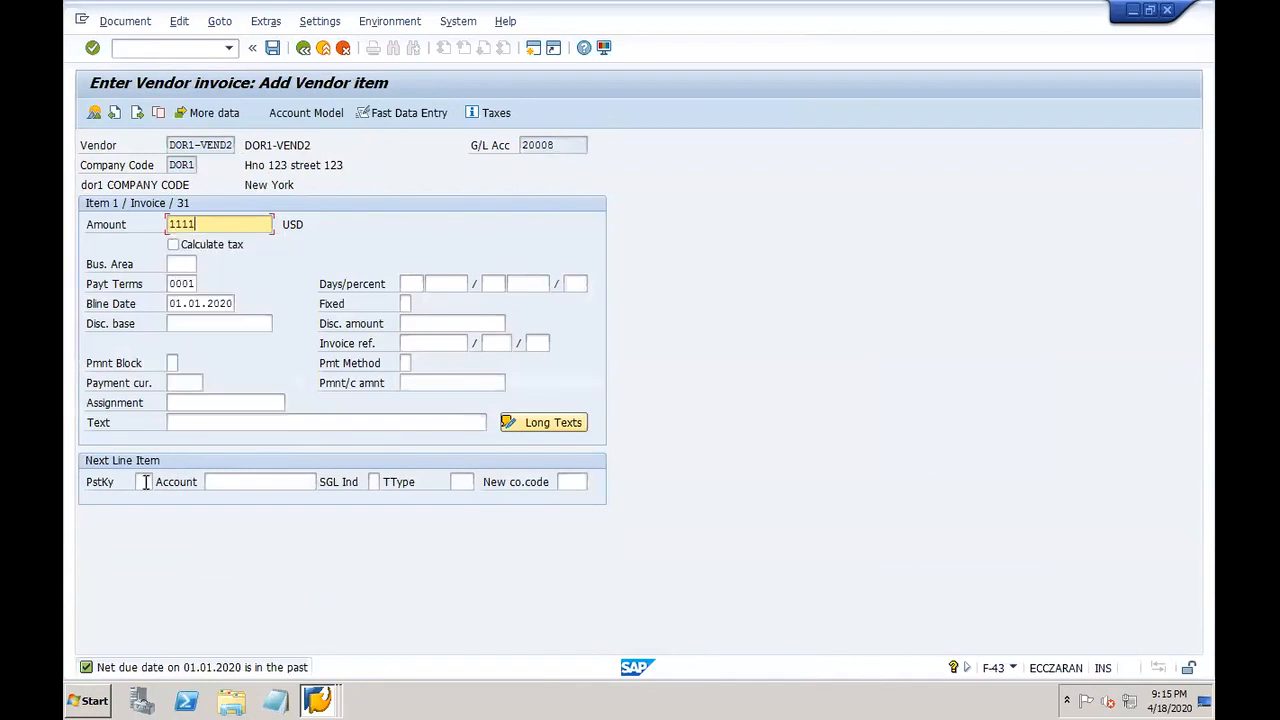
left_click(146, 482)
type("40")
key("Tab")
Step: Debit G/L account 10002 RM inventory with the balancing amount and text +
left_click(323, 482)
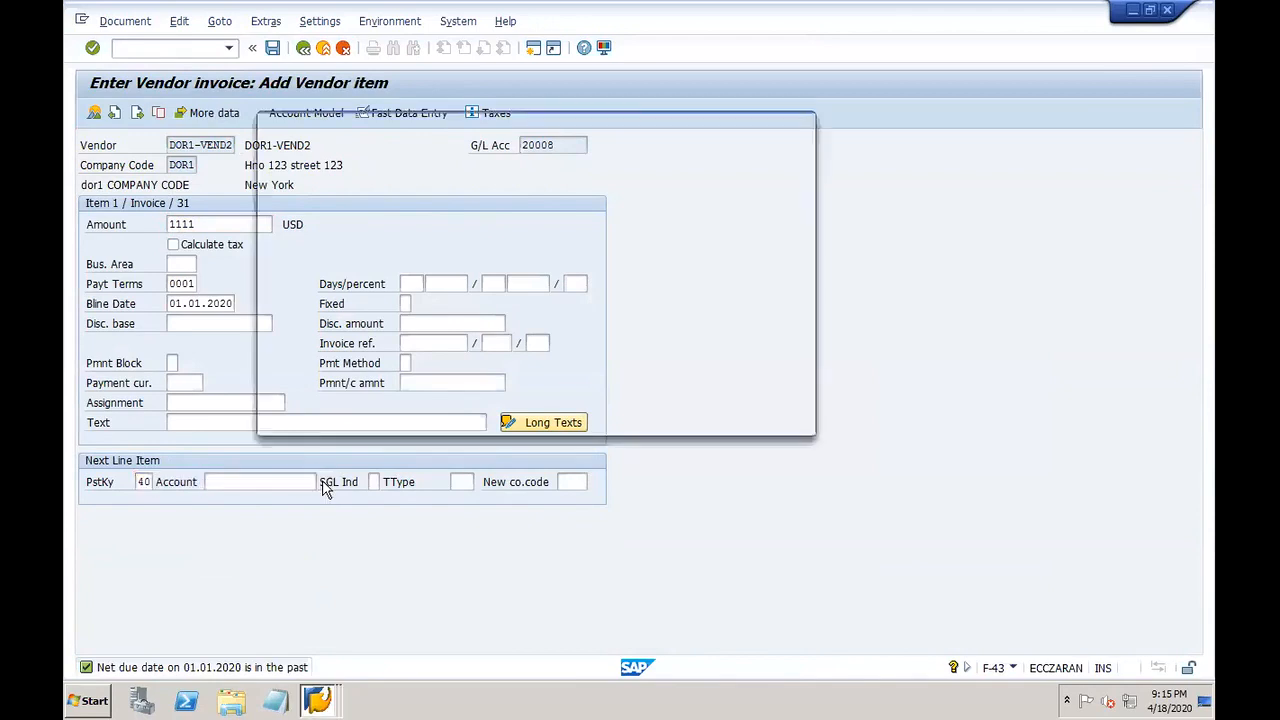
key("Return")
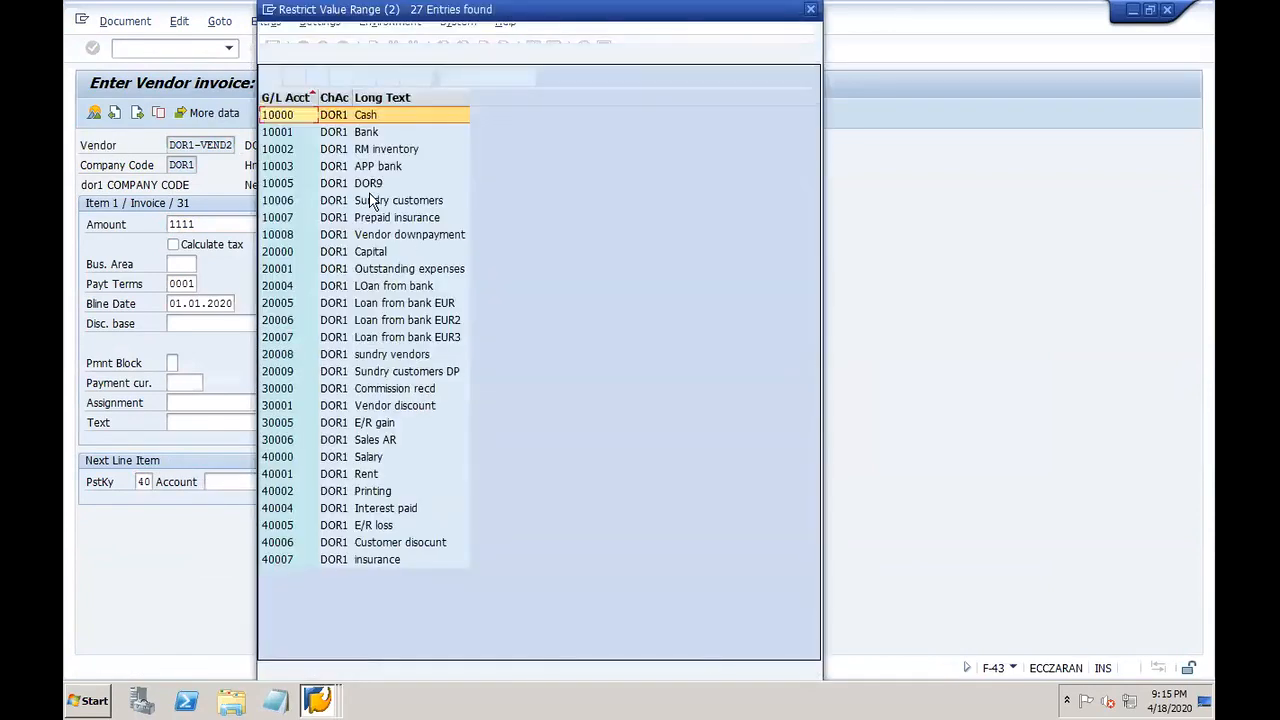
left_click(357, 148)
double_click(357, 148)
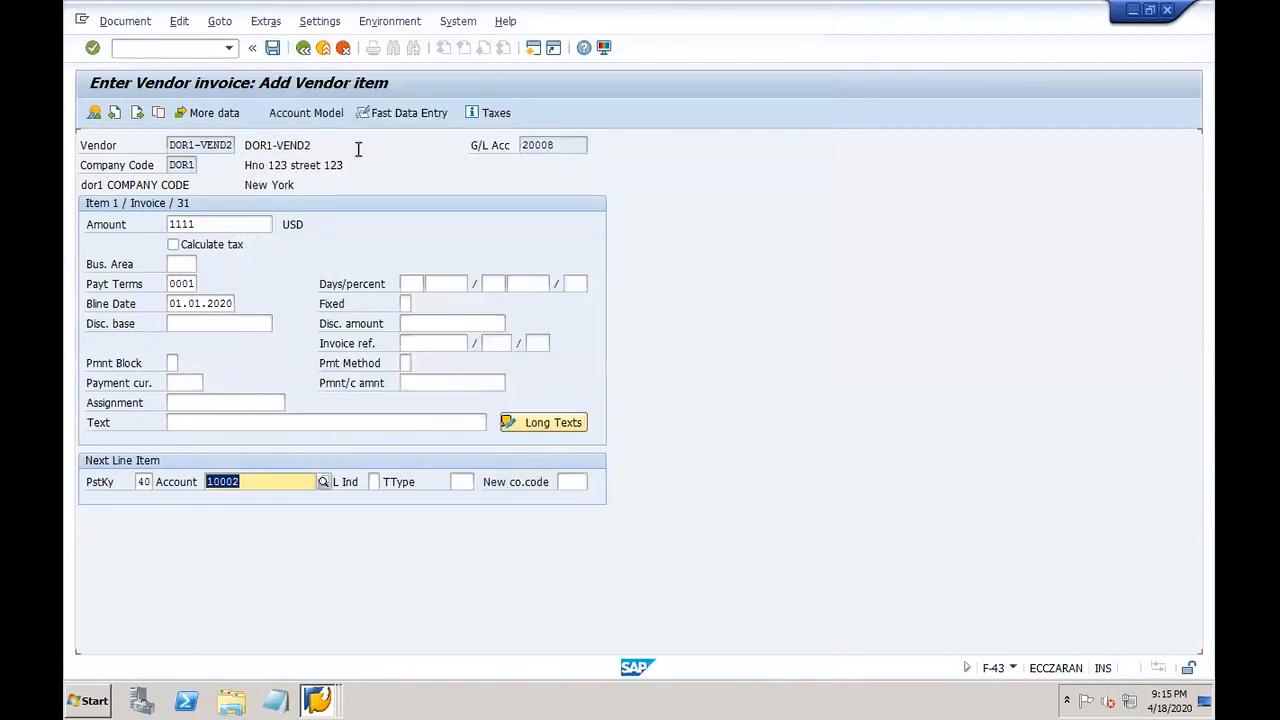
key("Return")
left_click(235, 224)
left_click(233, 259)
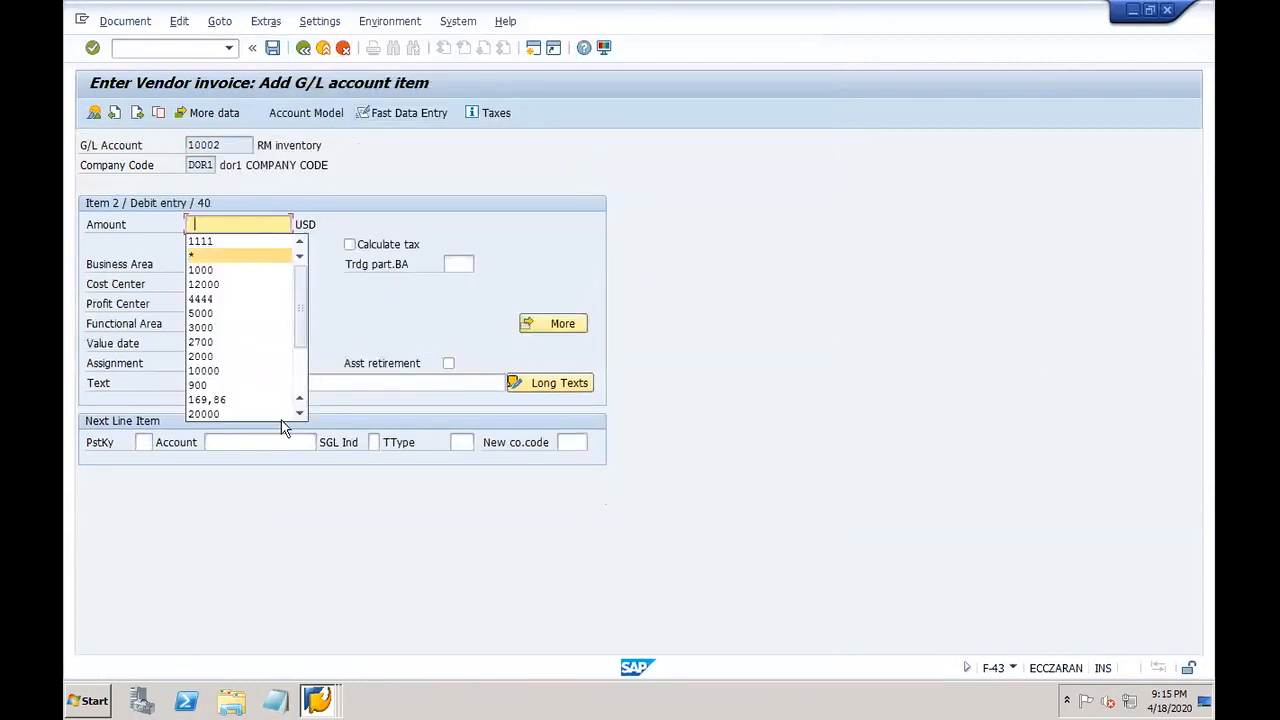
left_click(287, 385)
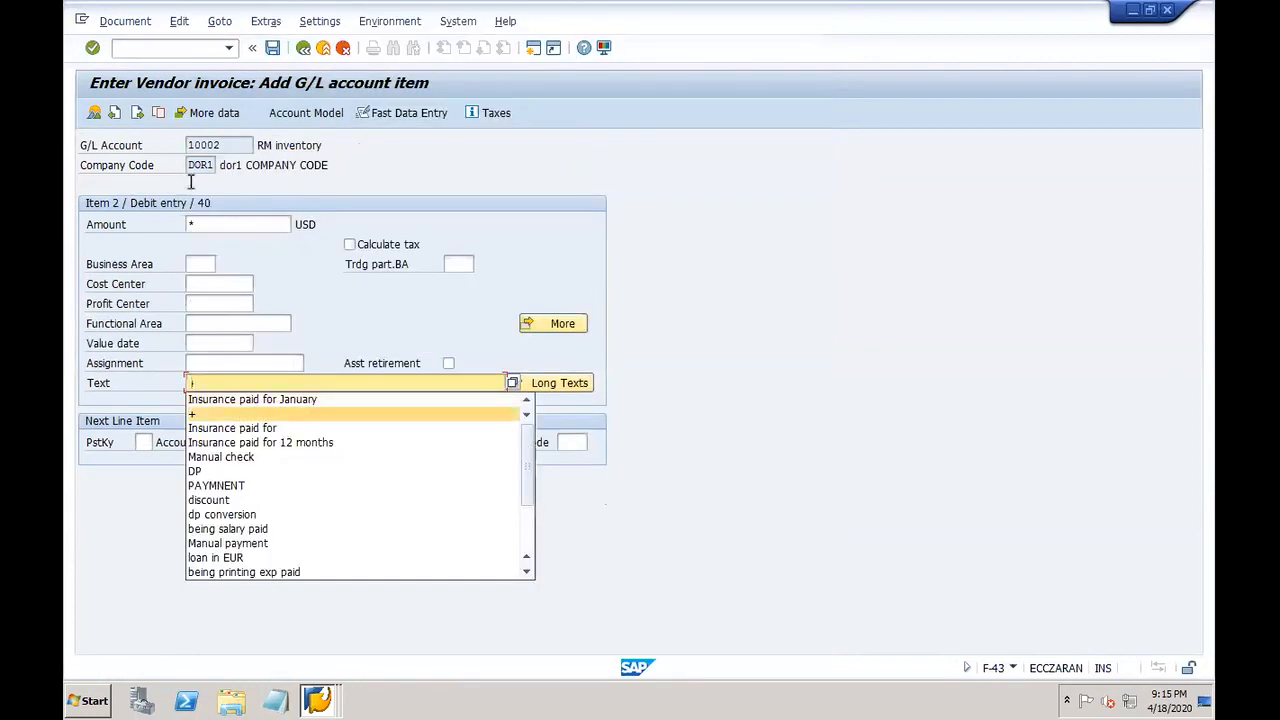
left_click(236, 413)
Step: Simulate the invoice and post it as document 201012
left_click(125, 21)
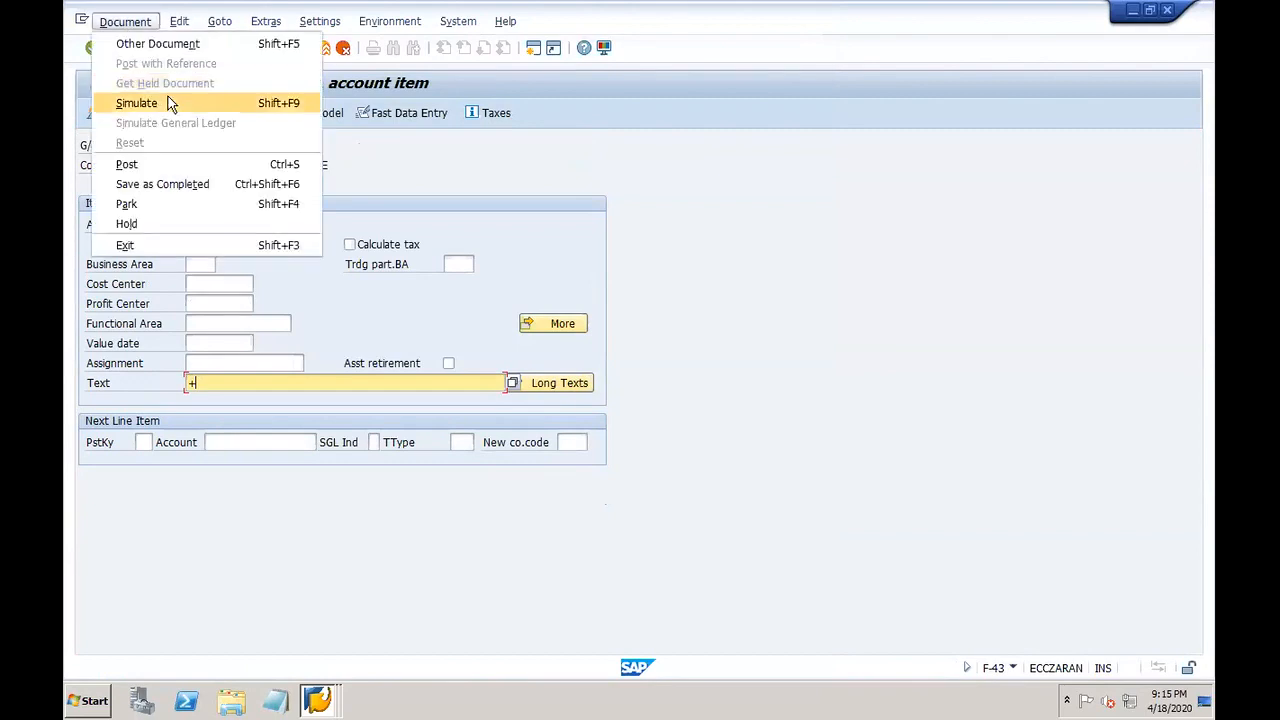
left_click(165, 101)
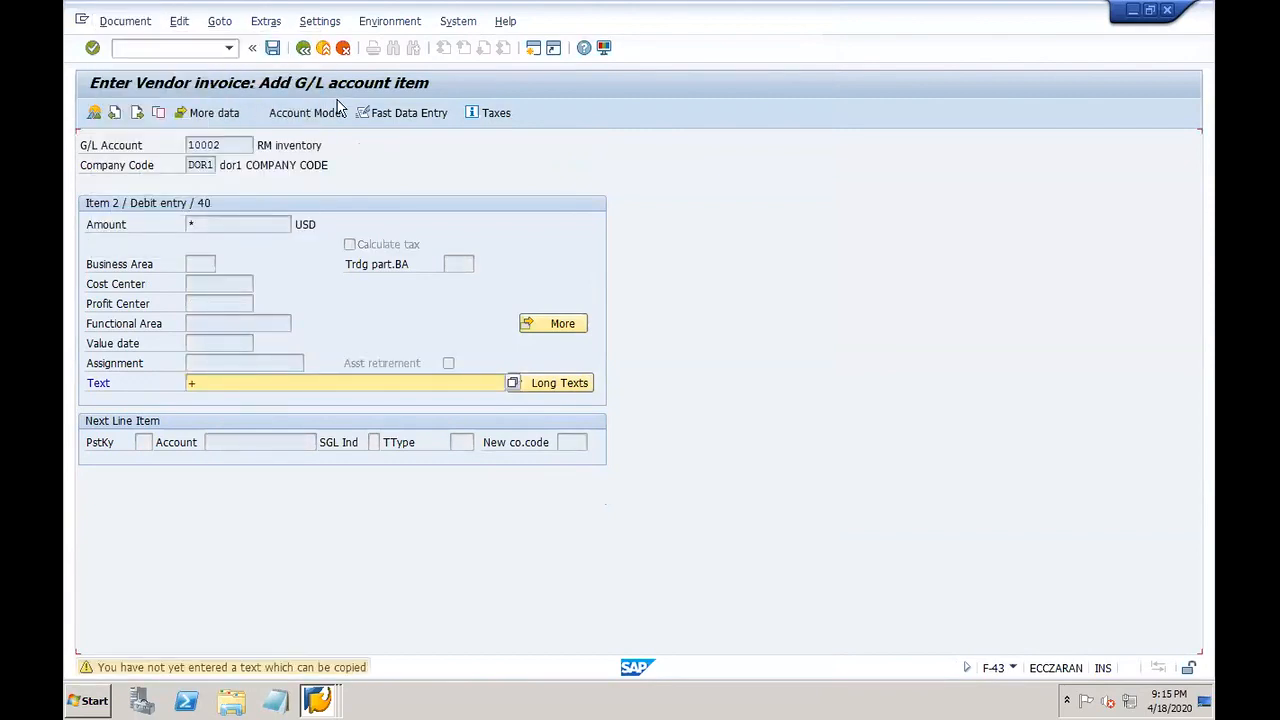
left_click(272, 55)
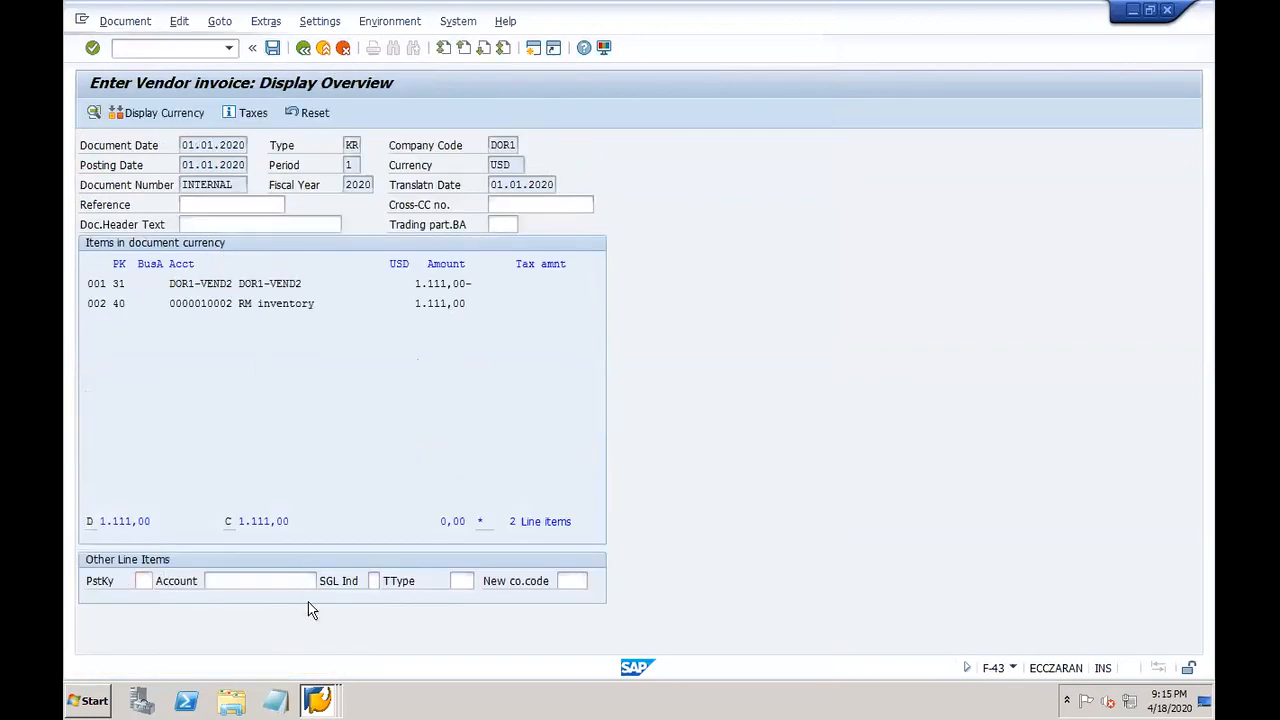
left_click(319, 699)
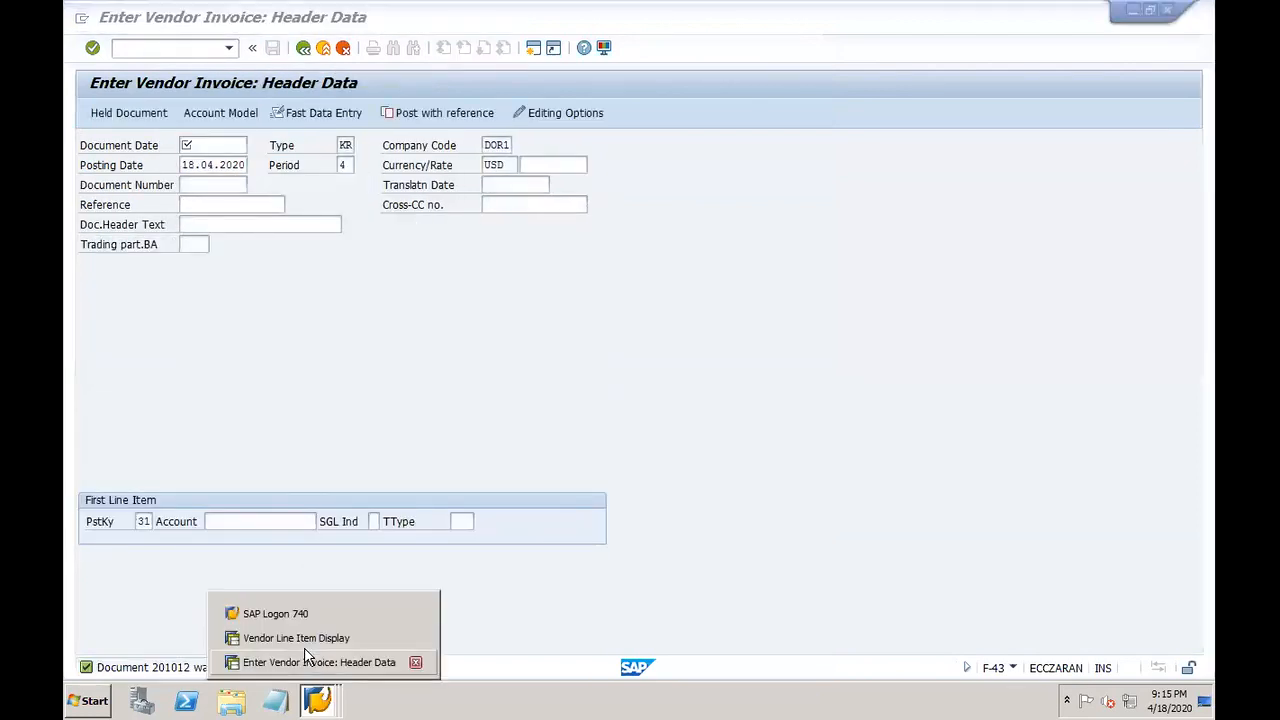
Step: Rerun the DOR1-VEND2 line item report so invoice 201012 shows open at 1,111.00 USD
left_click(294, 639)
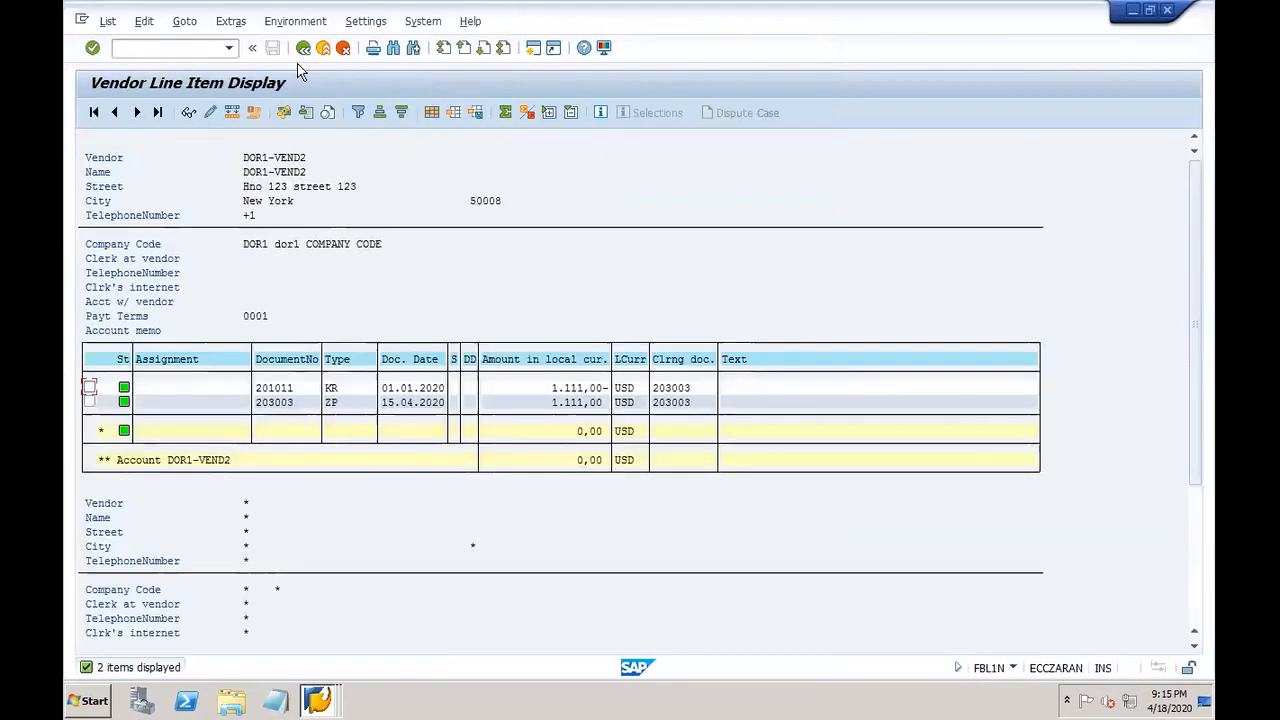
key("F3")
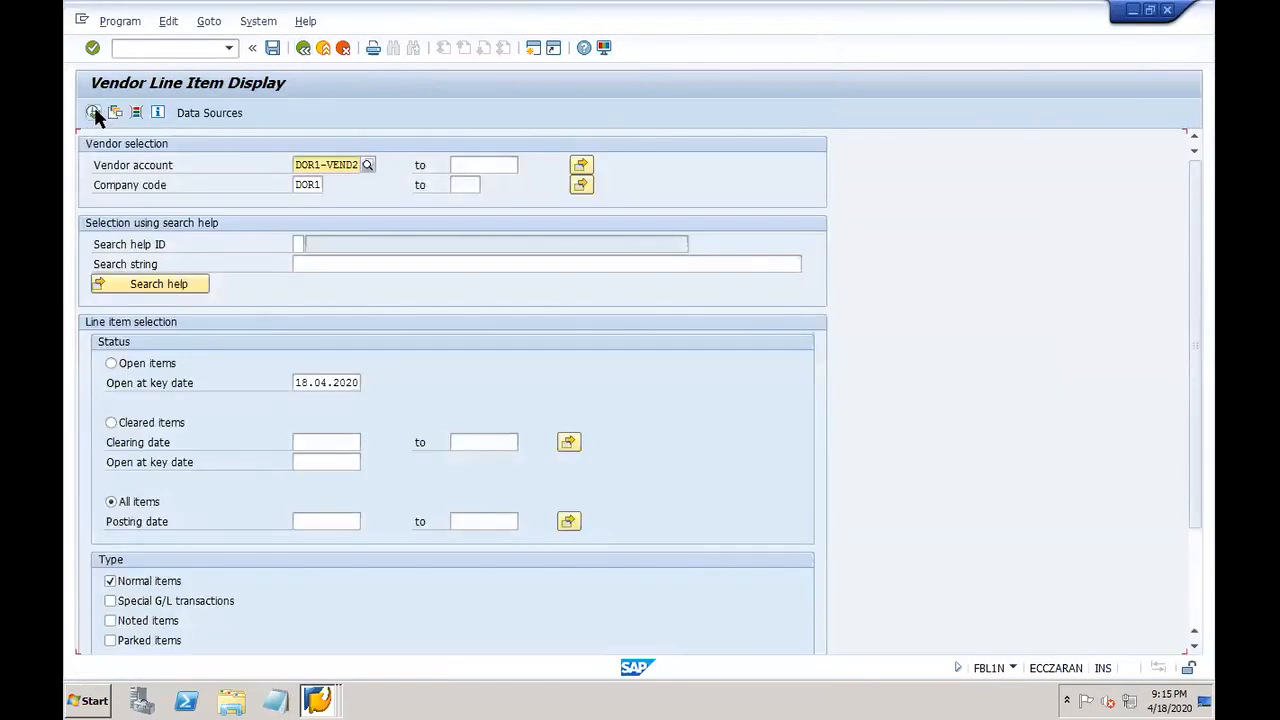
key("F8")
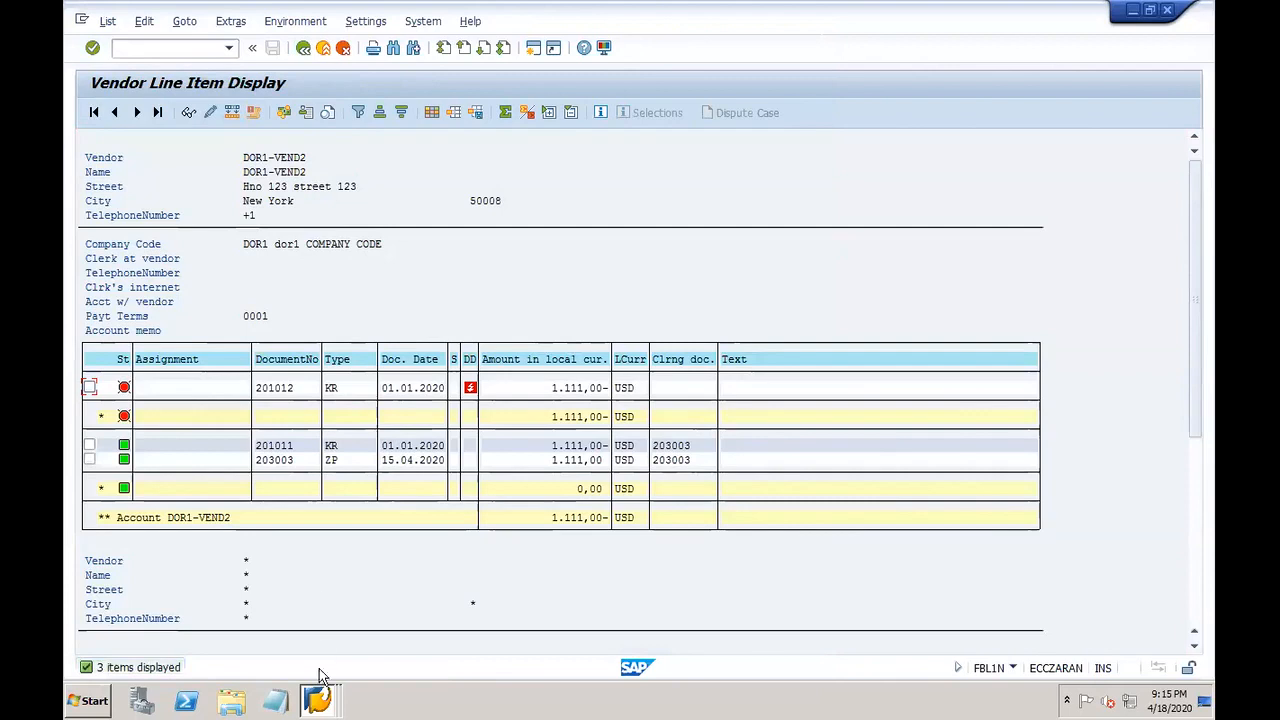
Step: Open Customizing in a new session with /oSPRO
left_click(192, 52)
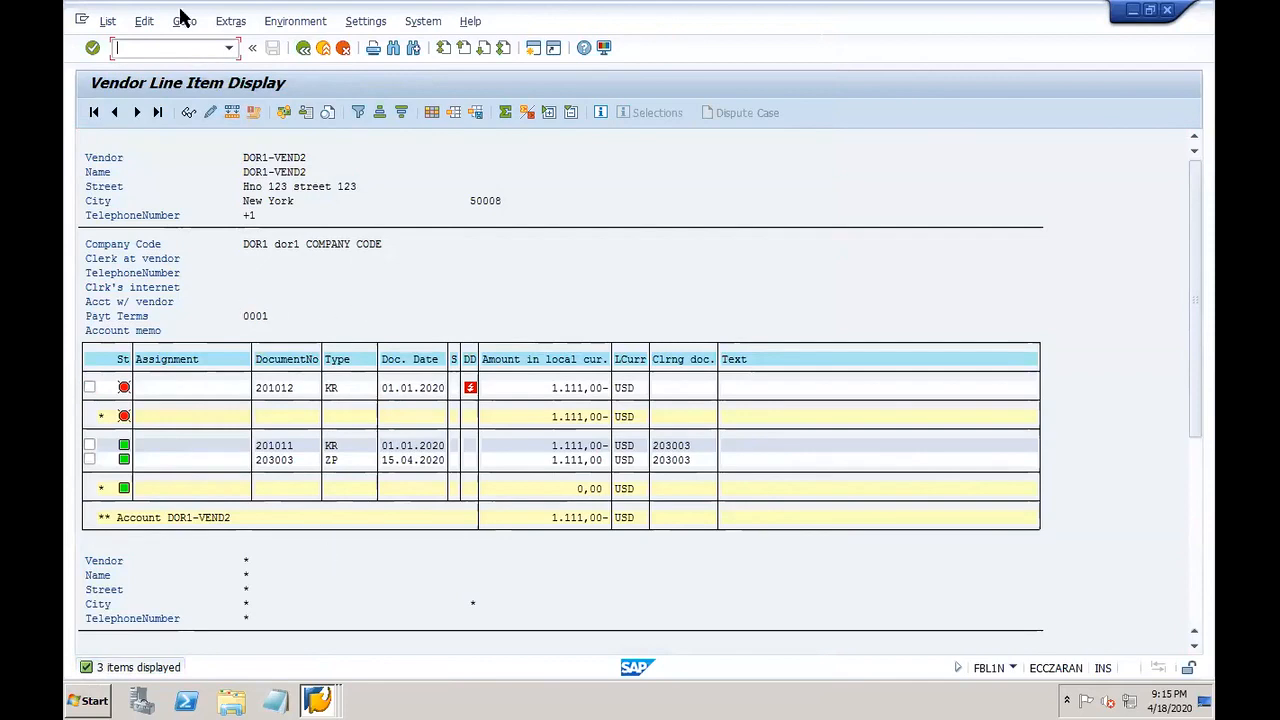
type("/0")
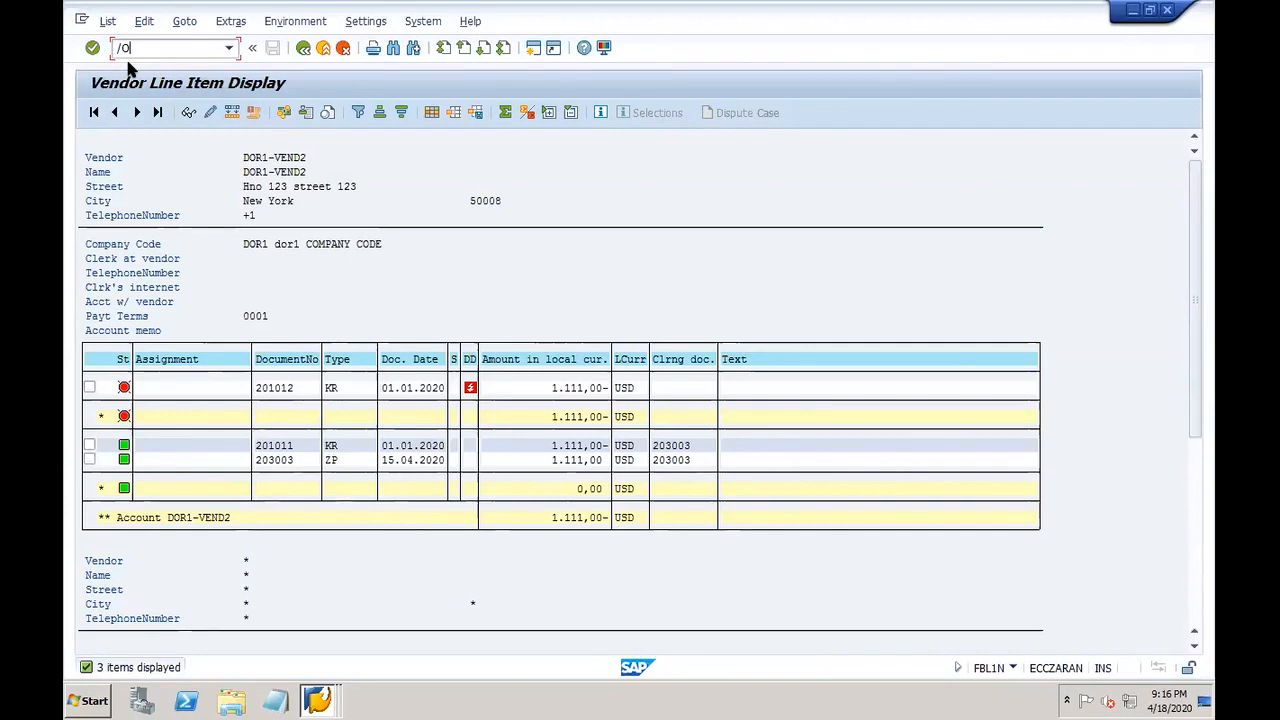
type("SPRO")
key("Return")
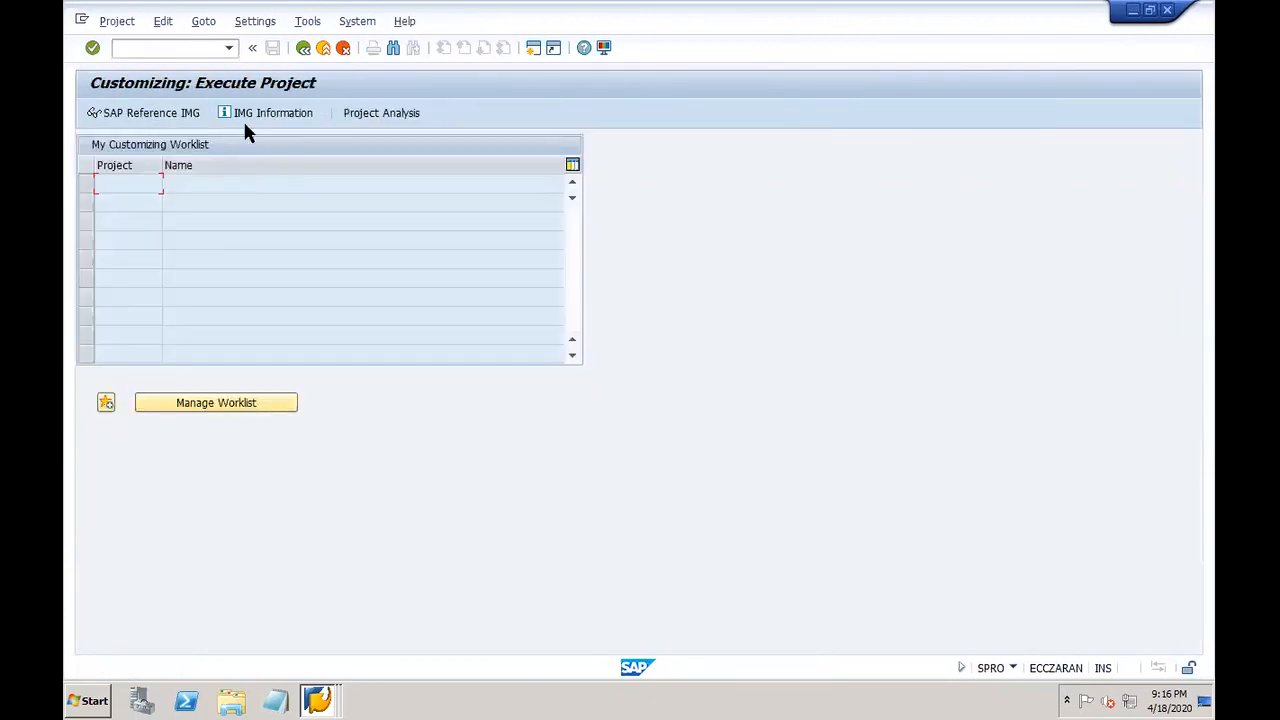
Step: Return to the main menu and expand Accounts Payable, browsing its Environment and Check Information folders
type("/n")
key("Return")
left_click(107, 291)
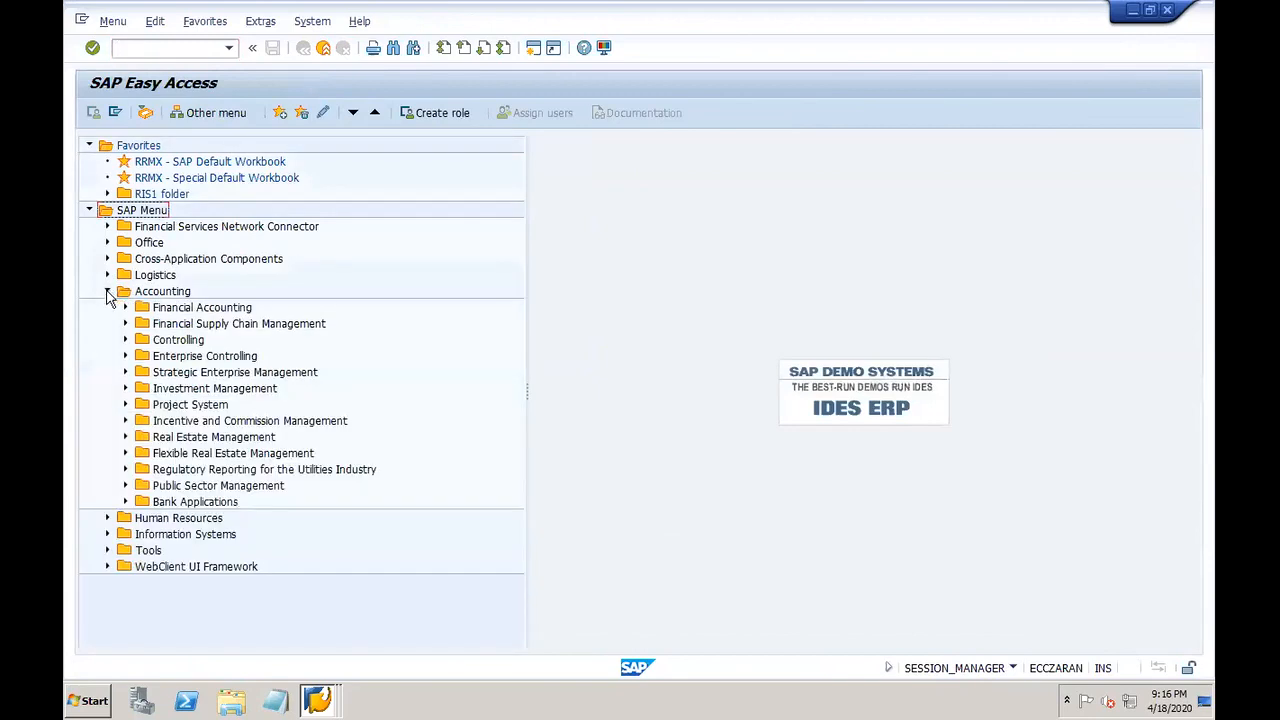
left_click(125, 307)
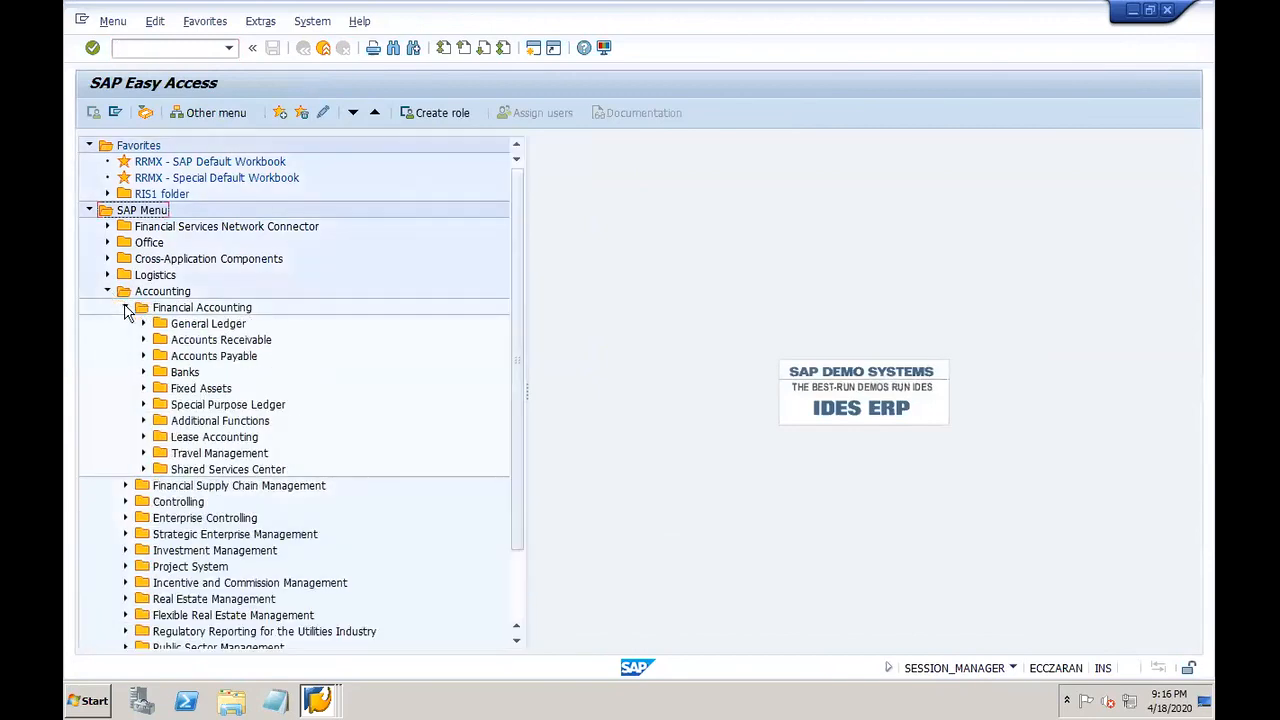
left_click(144, 356)
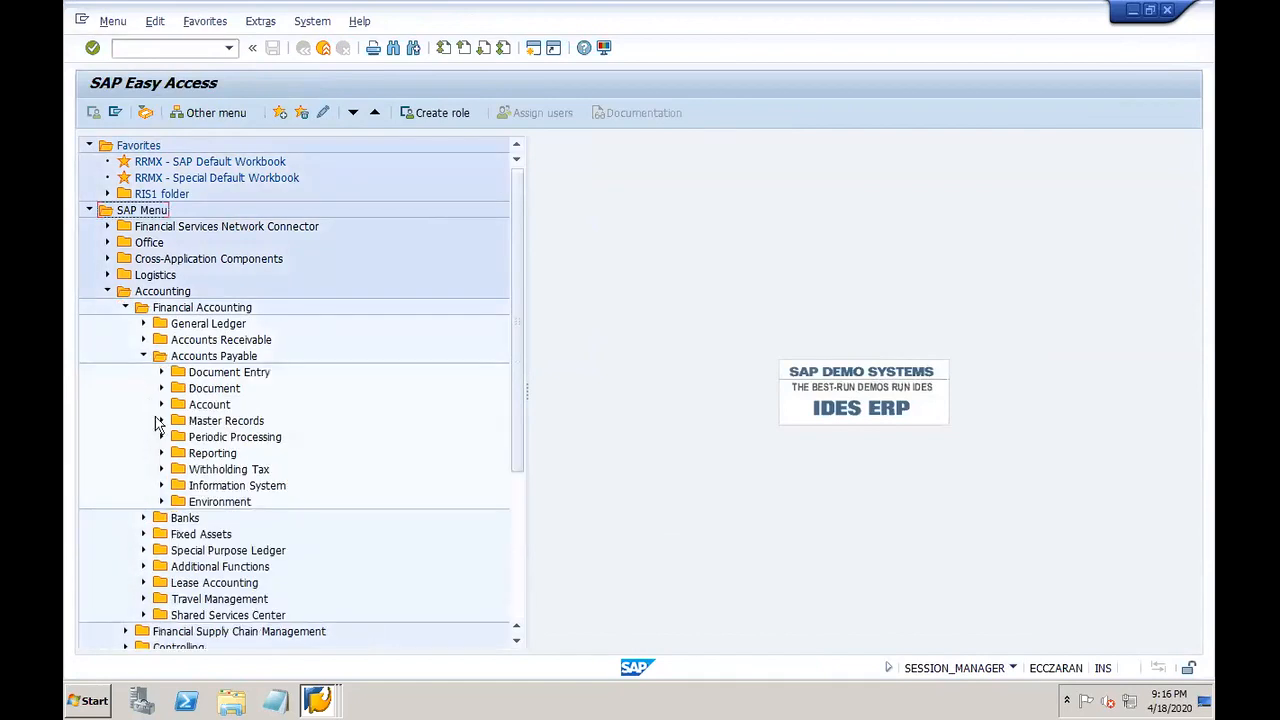
left_click(161, 502)
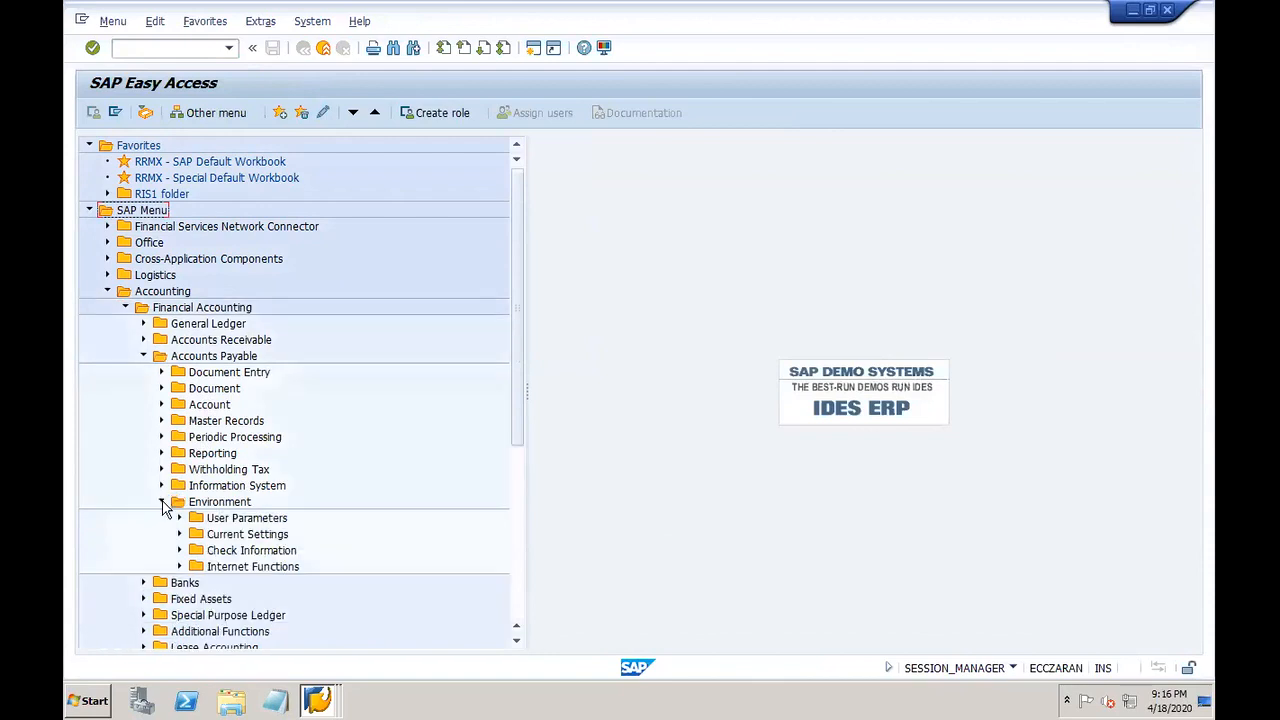
left_click(180, 550)
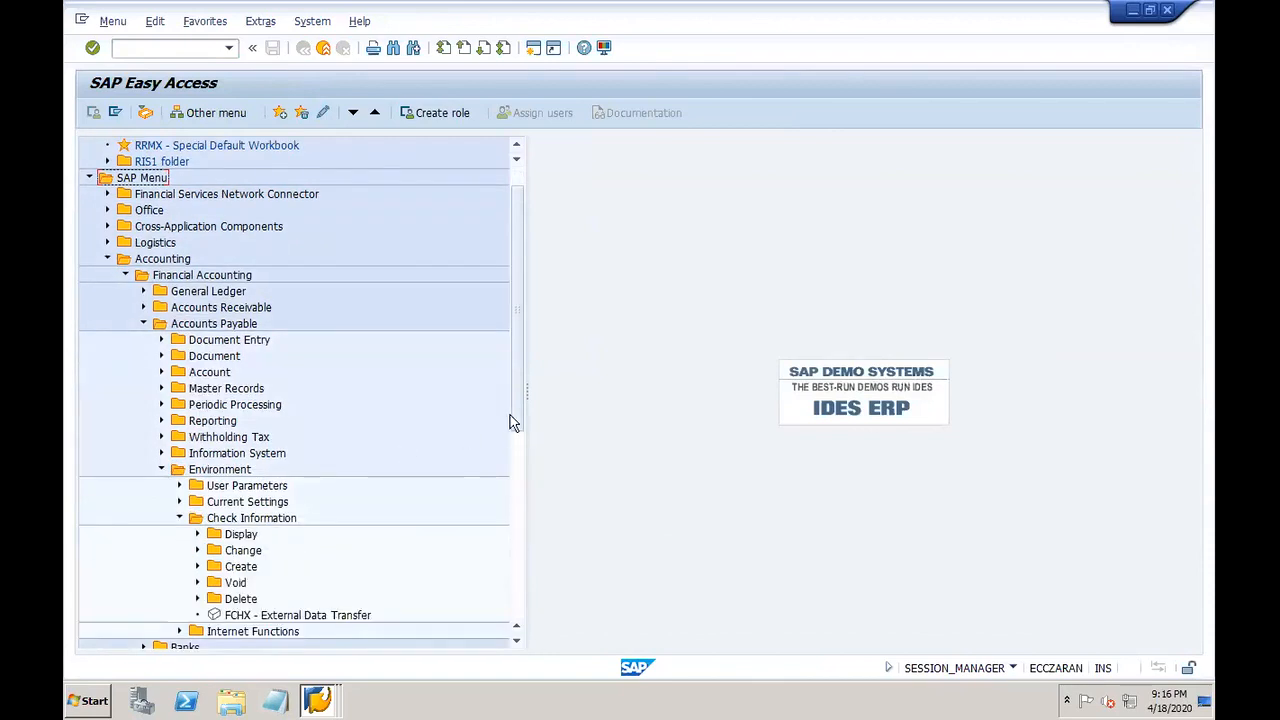
left_click_drag(515, 409, 515, 420)
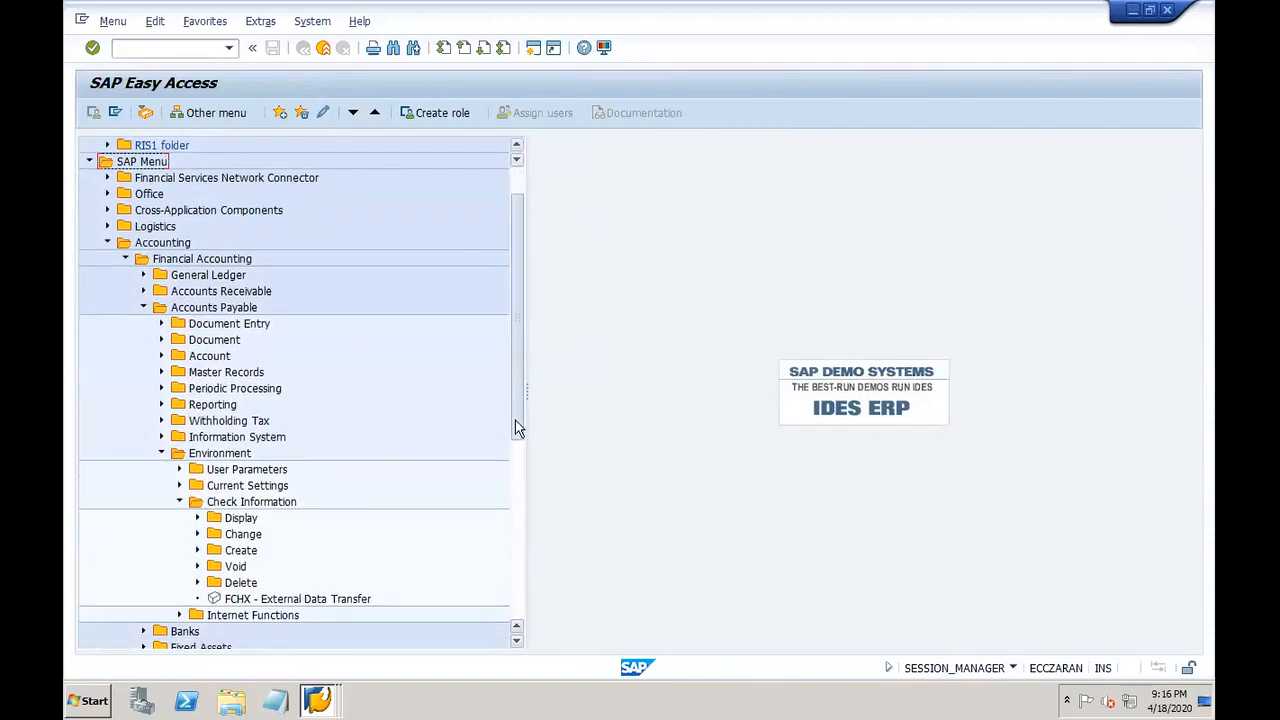
left_click(199, 550)
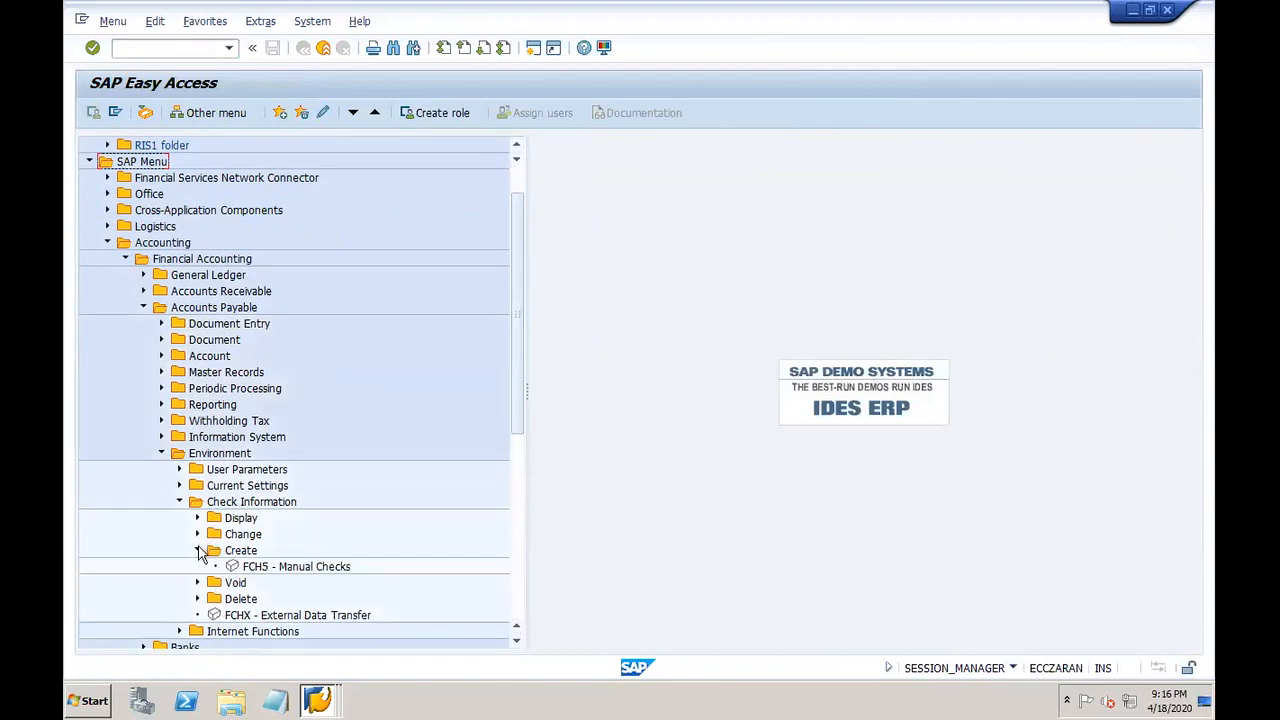
left_click(199, 550)
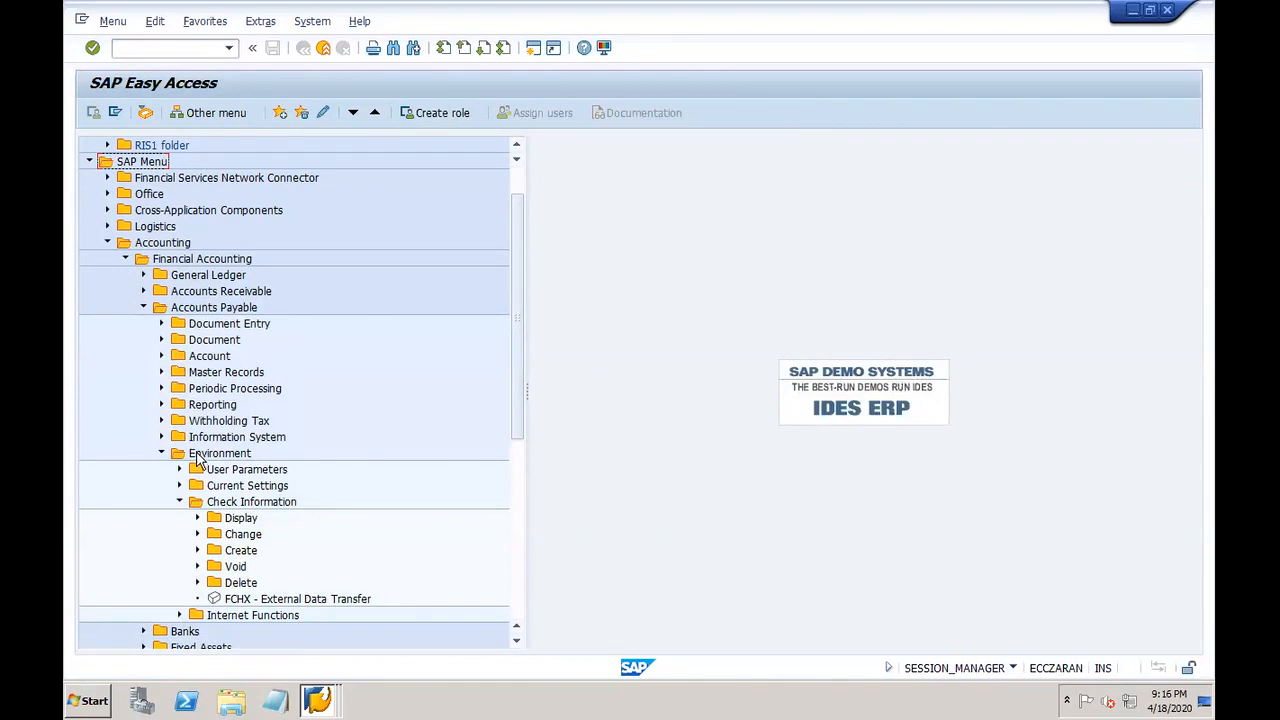
Step: Expand Document Entry > Outgoing Payment and select F-58 - Post + Print Forms
left_click(163, 323)
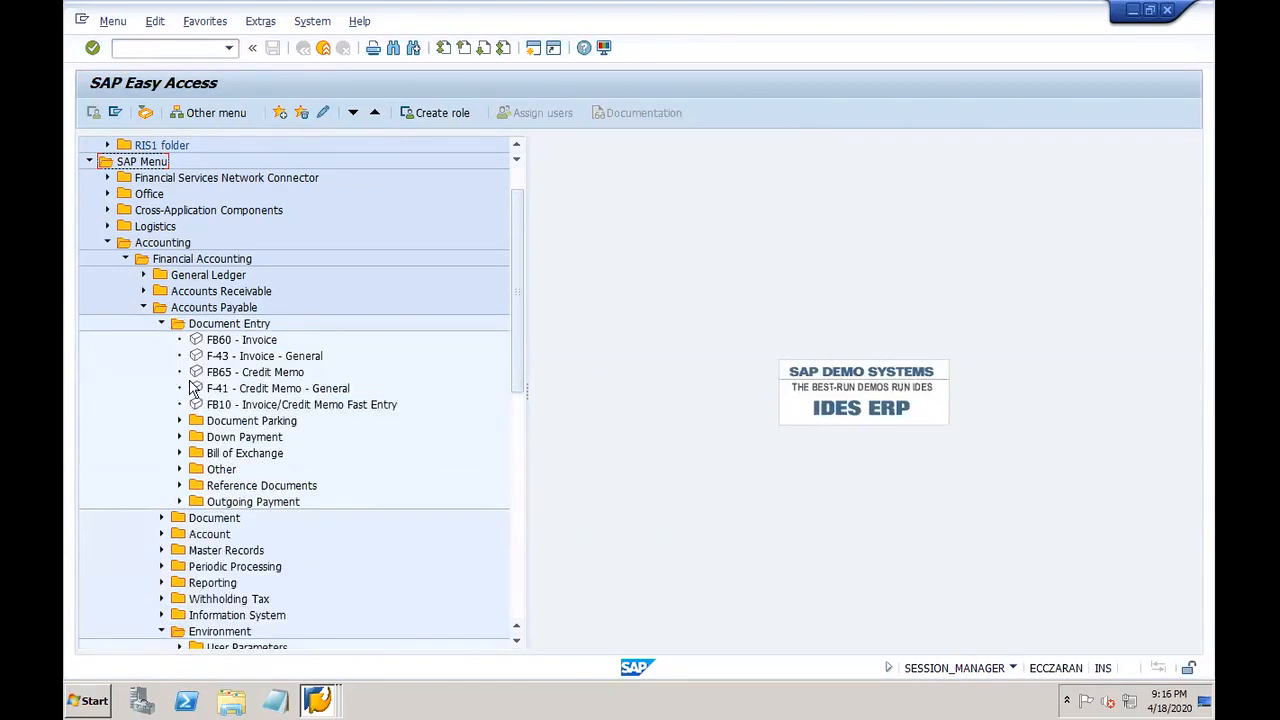
left_click(180, 502)
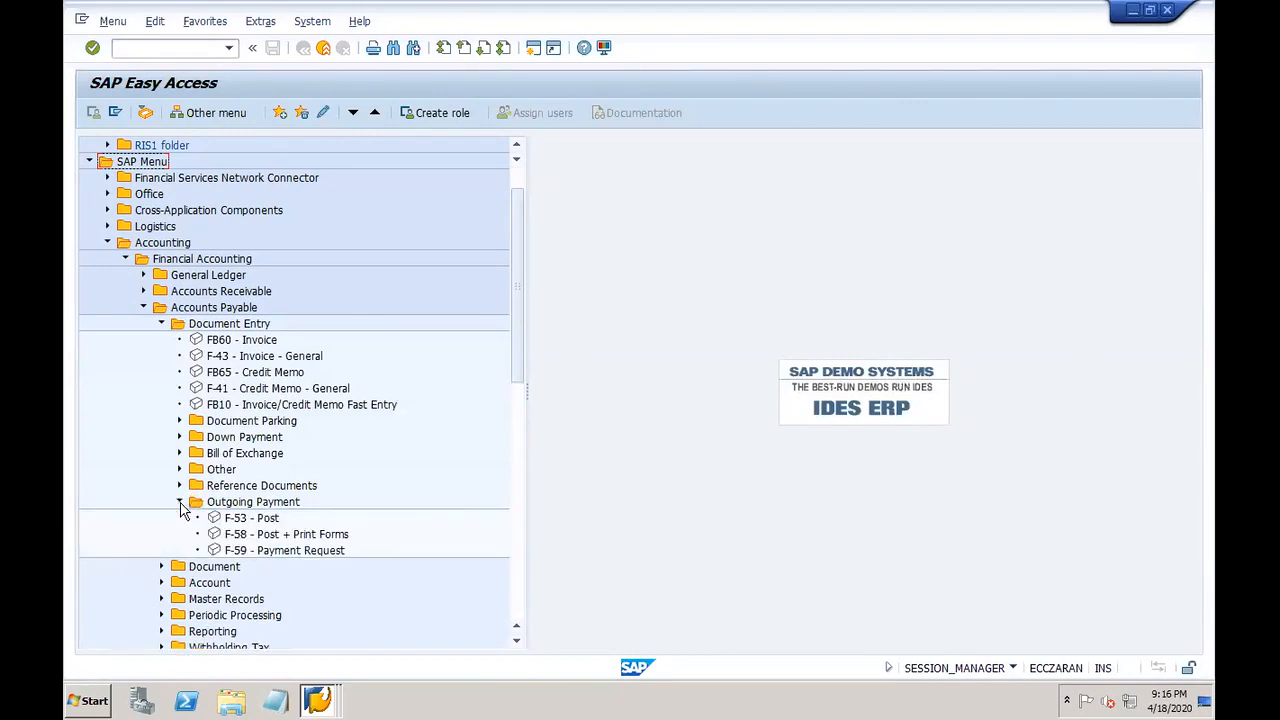
left_click(238, 541)
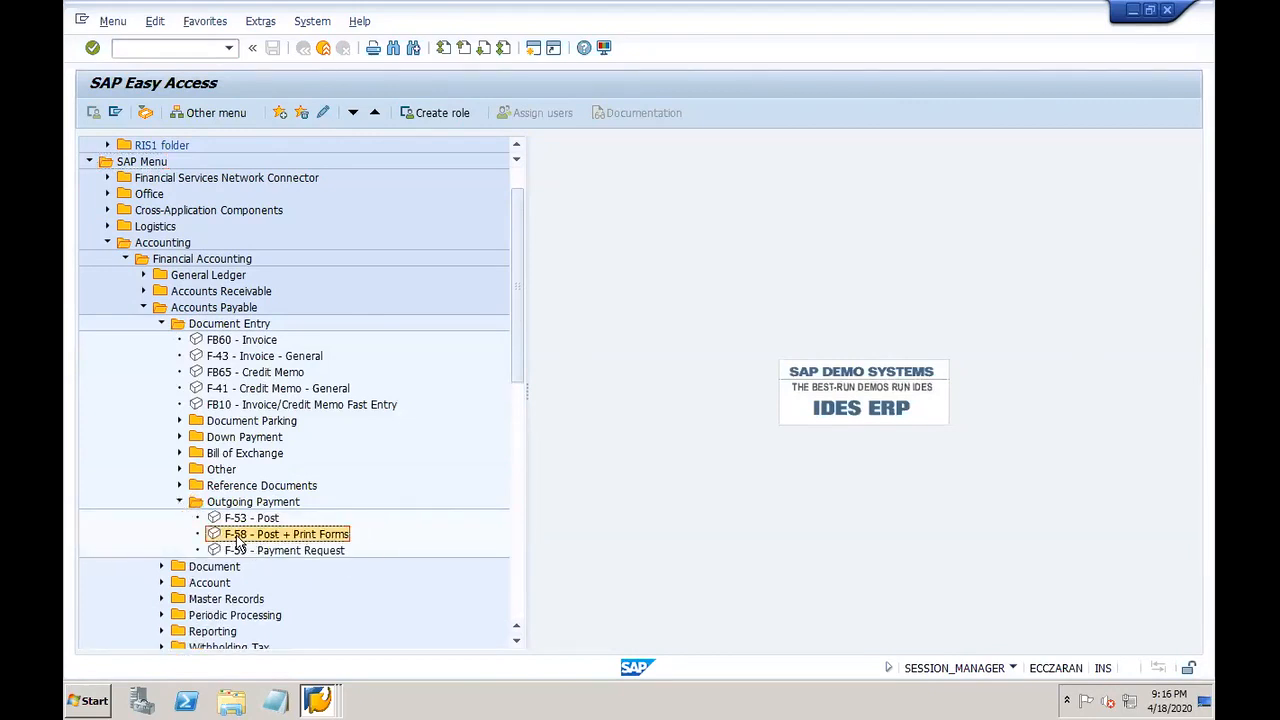
left_click(517, 640)
scroll(517, 640, "down", 4)
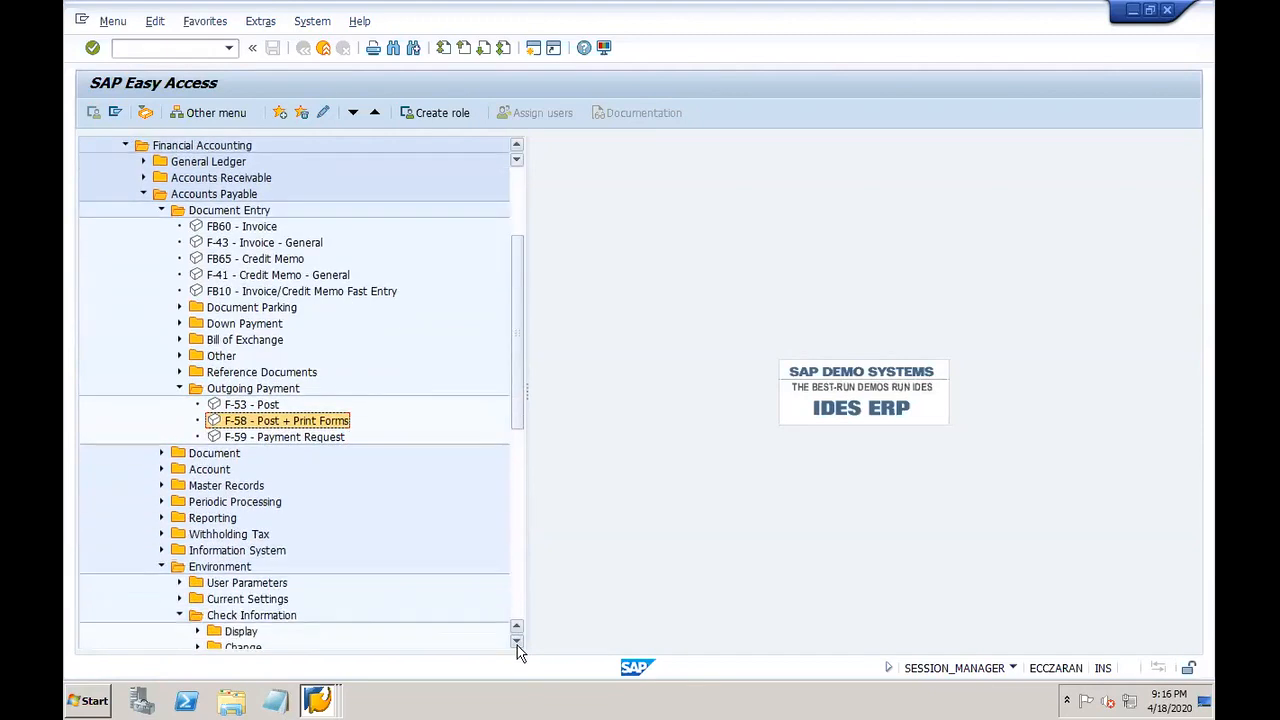
left_click(161, 550)
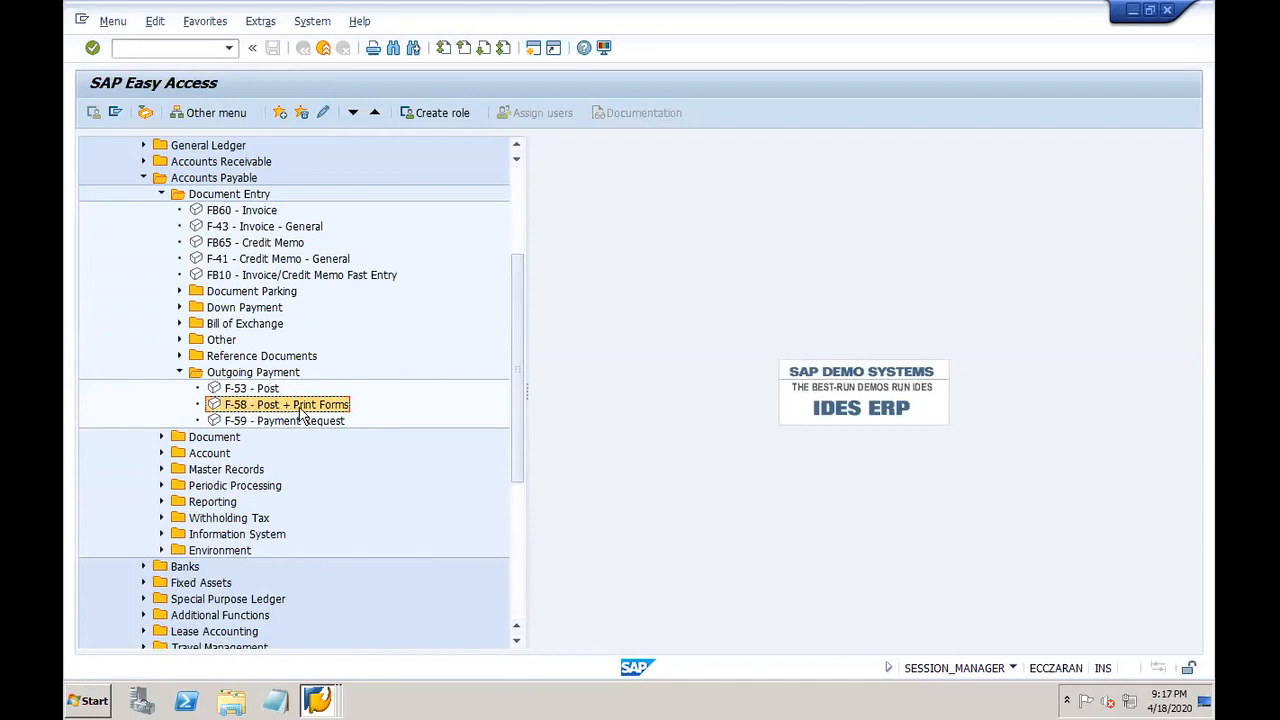
Step: Start Payment with Printout (F-58) in a new session with /OF-58
left_click(145, 50)
type("/OF-")
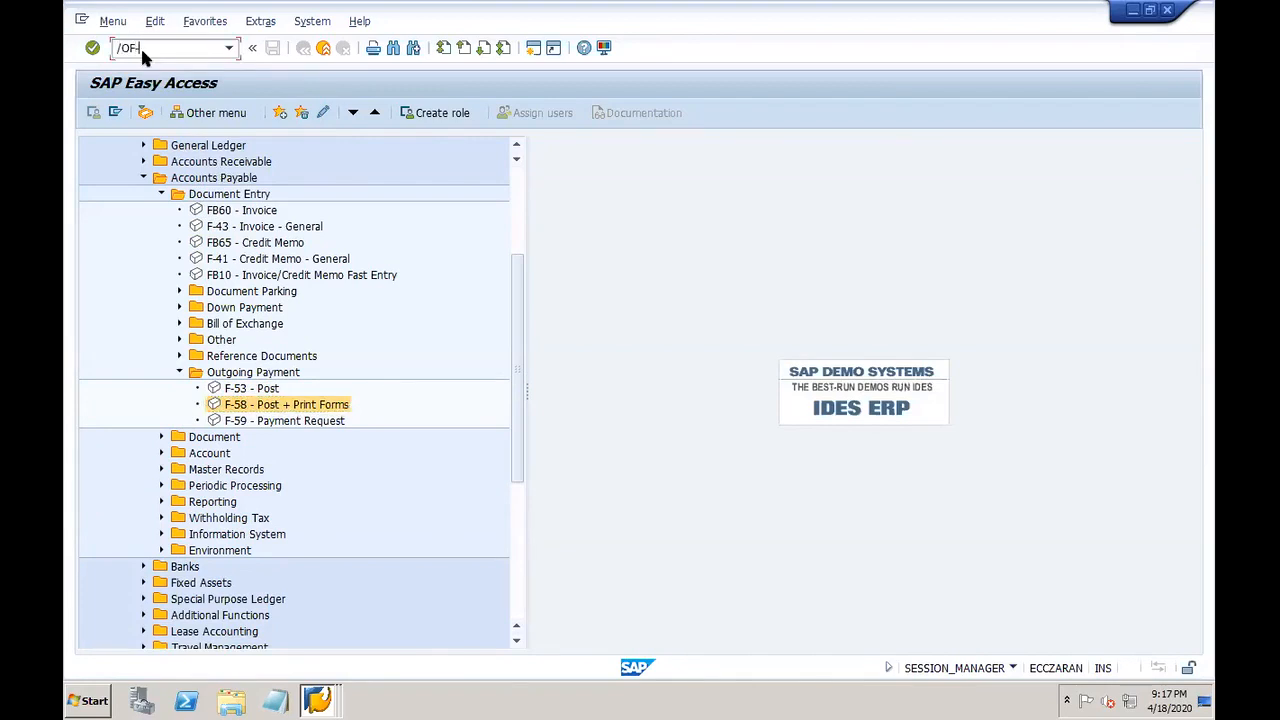
type("58")
key("Return")
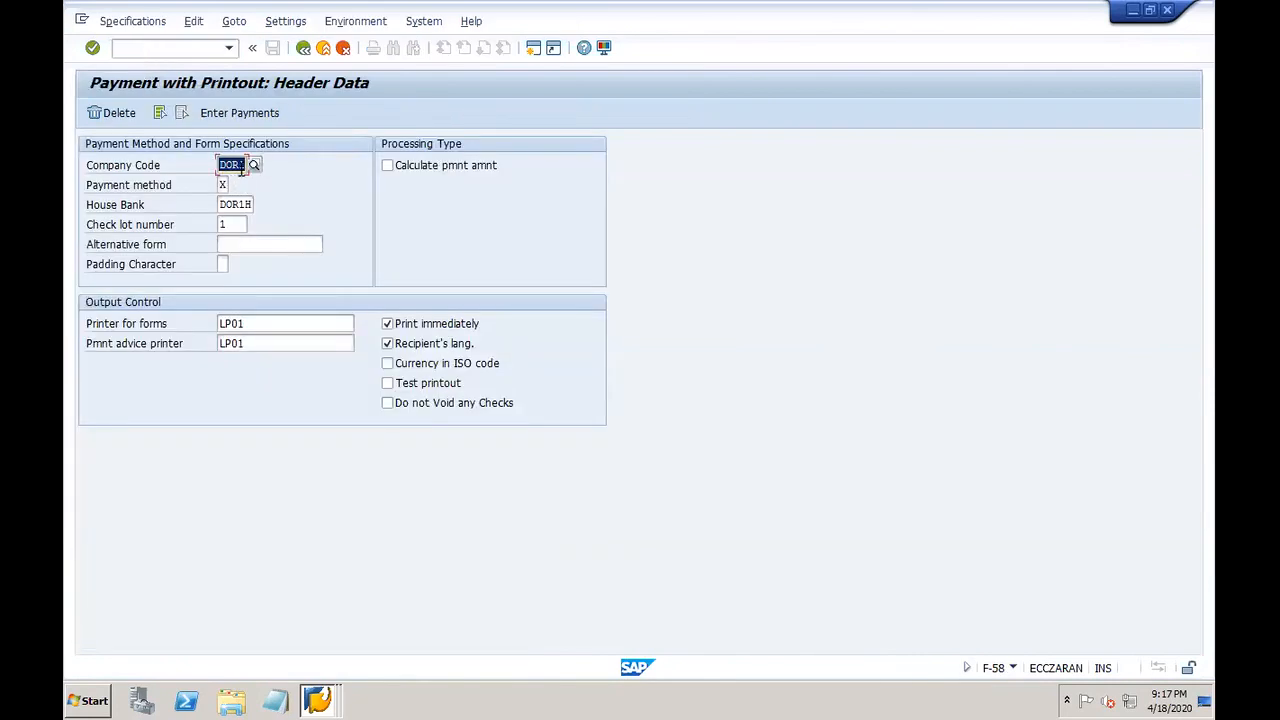
Step: Move on to the payment method field, then open payment program customizing (FBZP) in a new session
key("Tab")
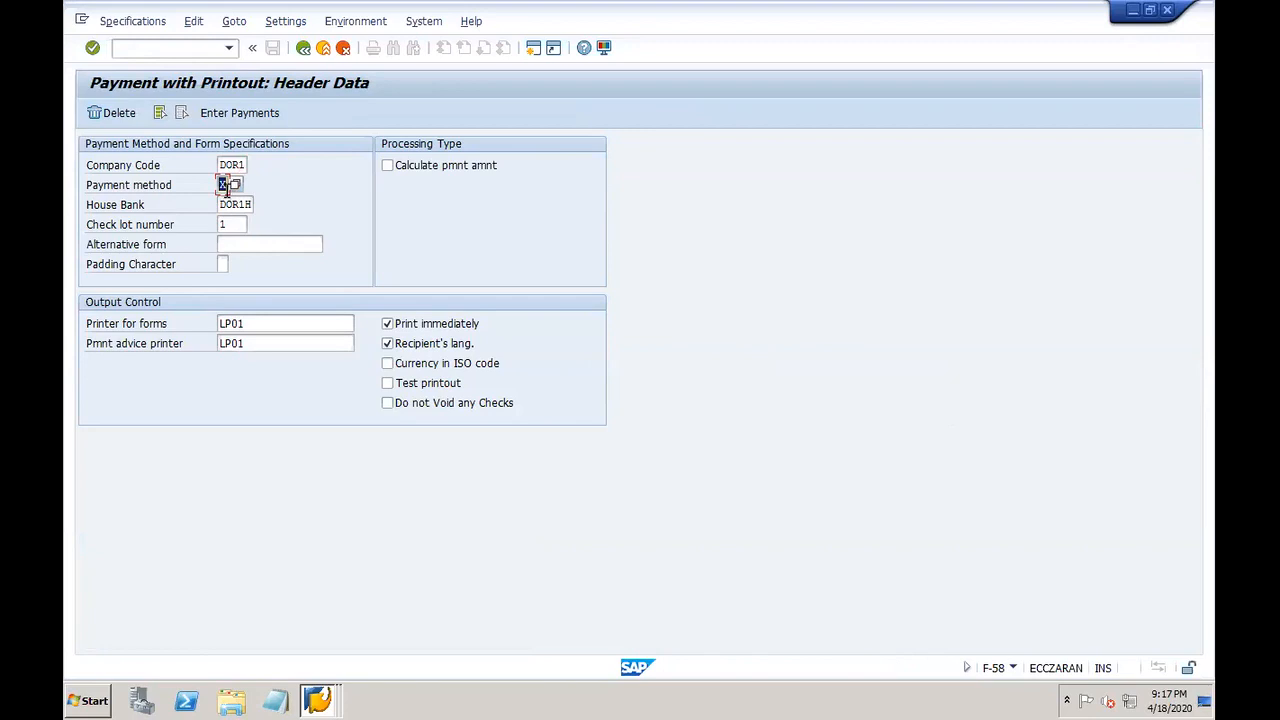
left_click(178, 54)
type("/OFBZP")
key("Return")
Step: Review US payment method X (DOR1 vendor payment, program RFFOUS_C), then return to the FBZP start screen
left_click(224, 246)
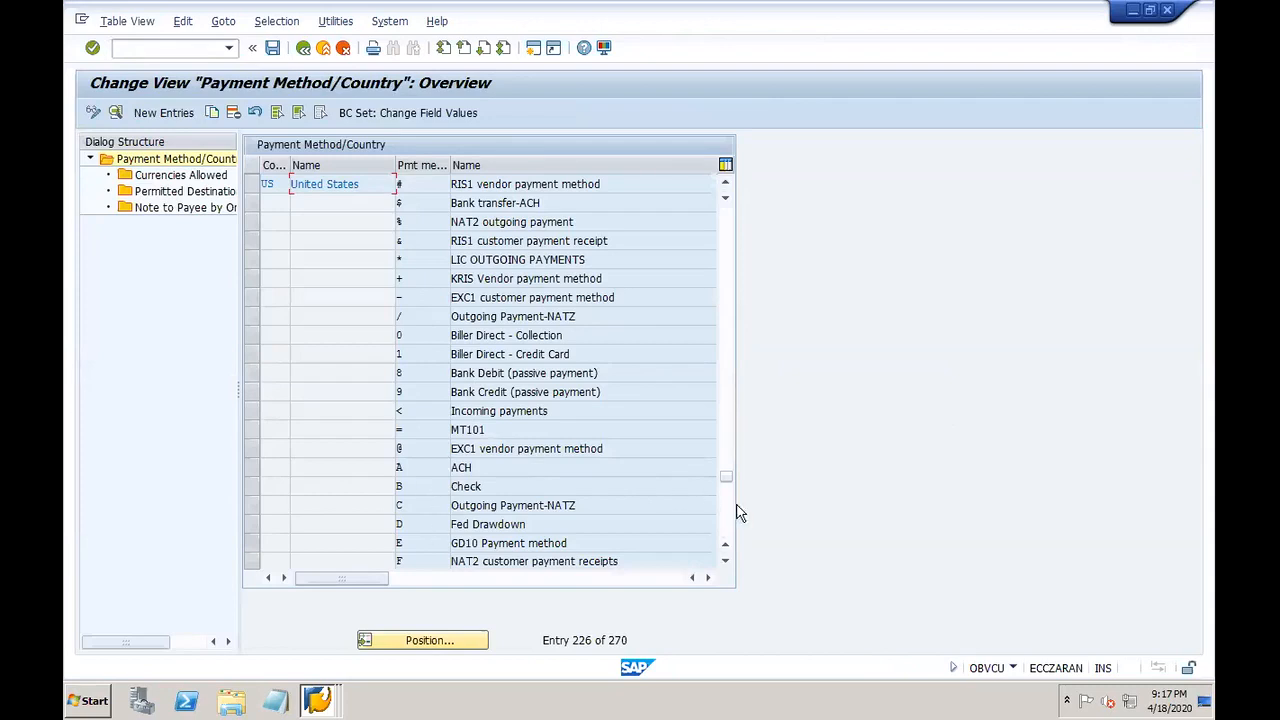
left_click(728, 534)
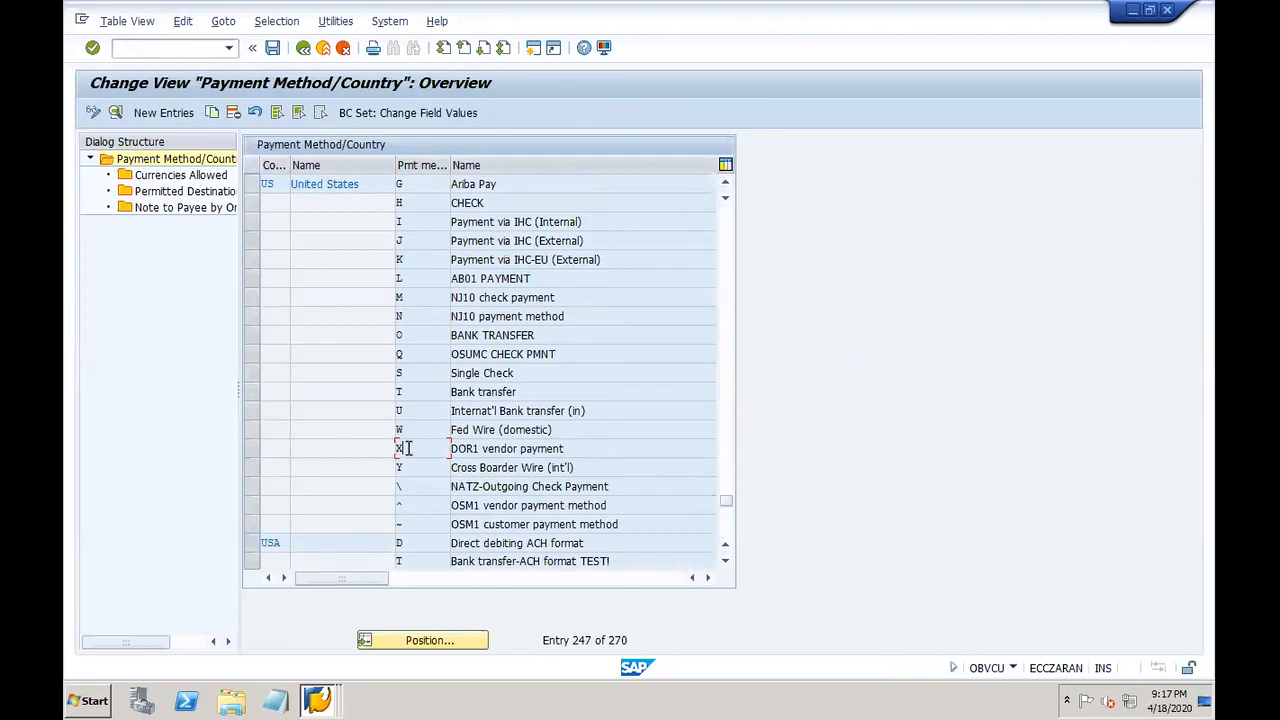
double_click(407, 448)
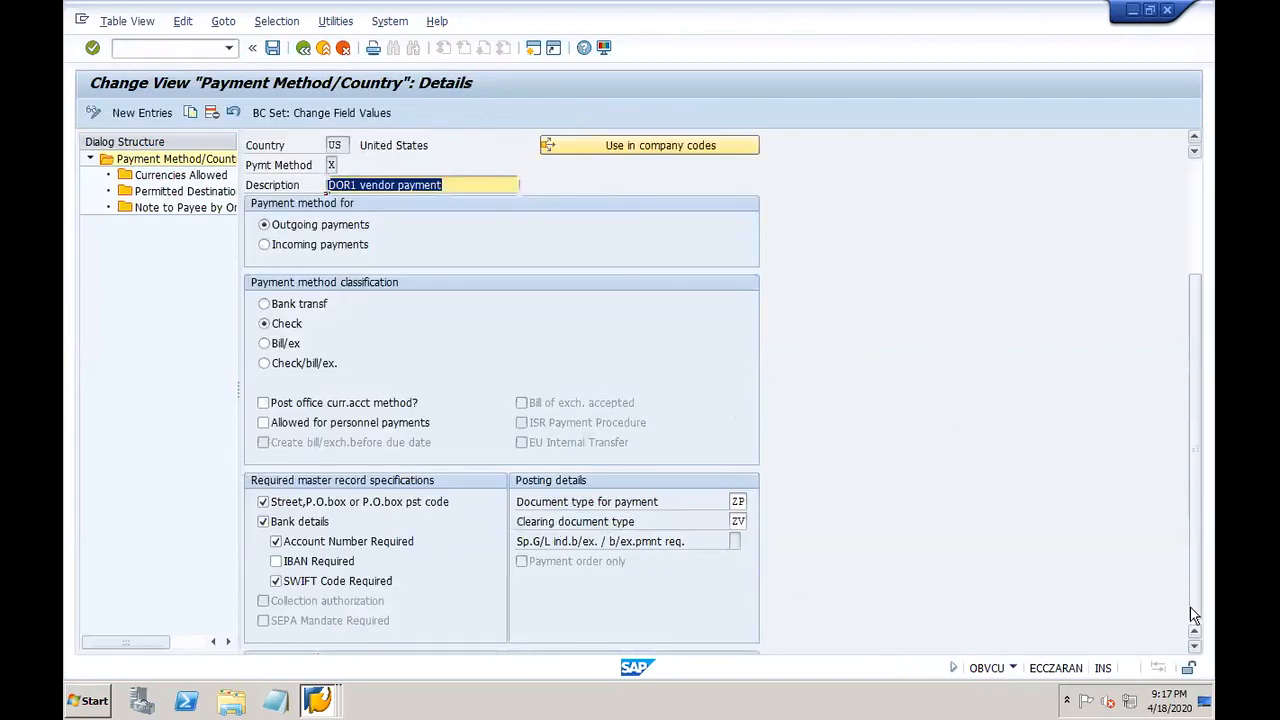
left_click(1192, 615)
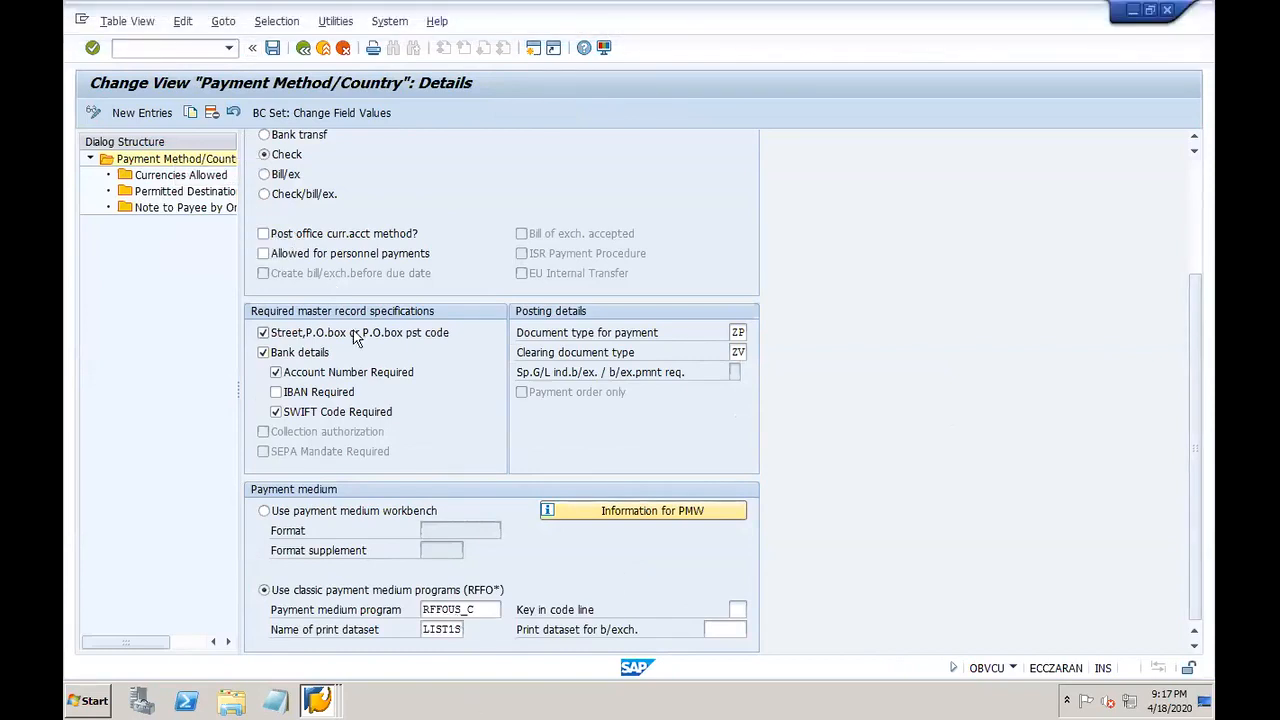
left_click(305, 49)
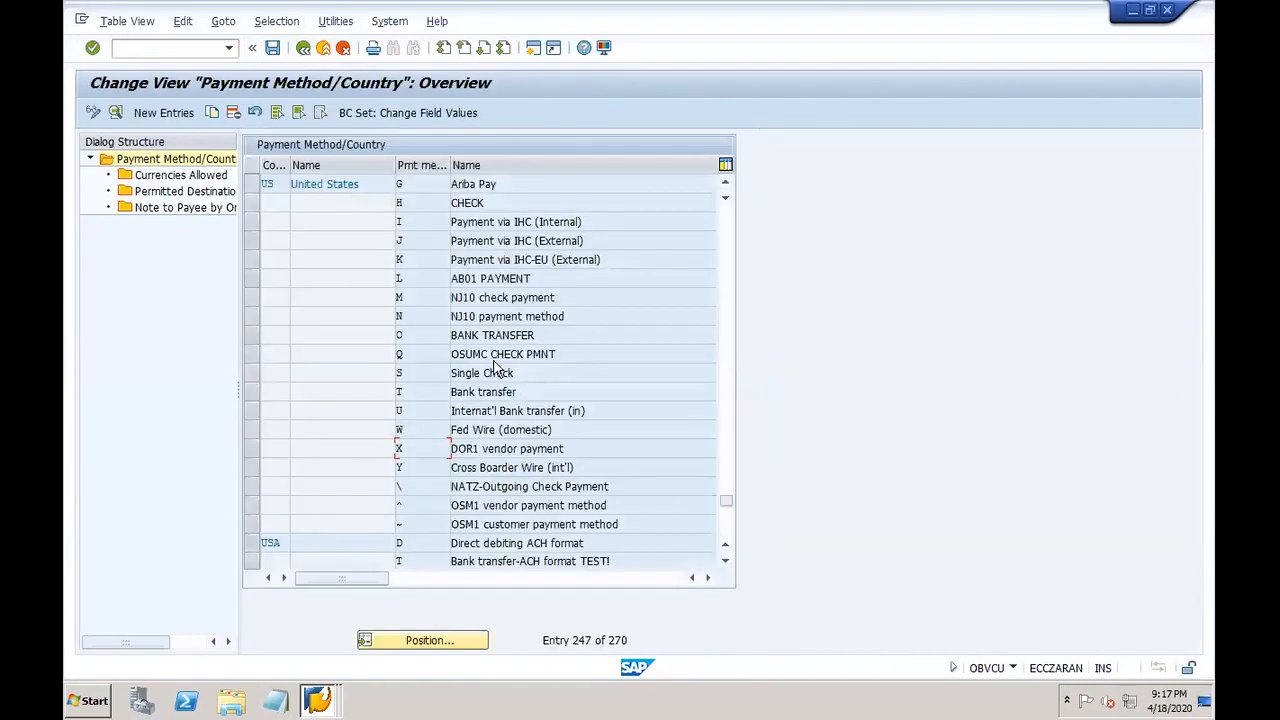
double_click(421, 448)
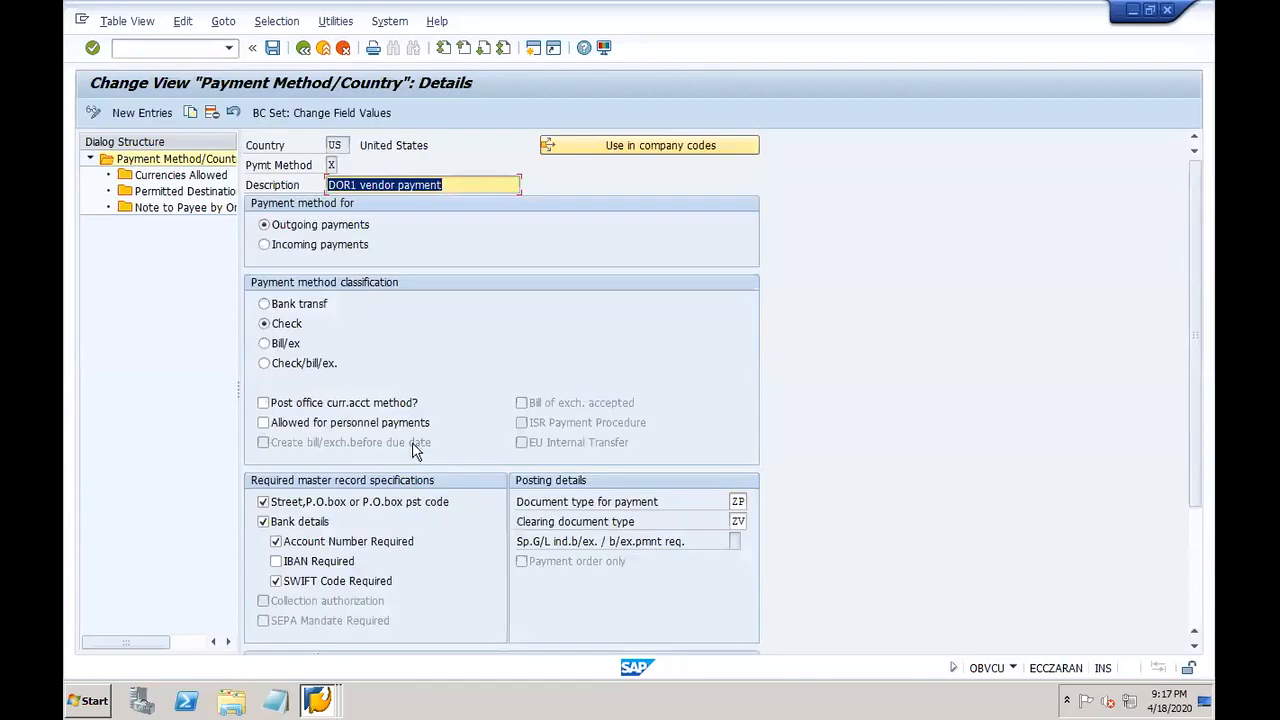
left_click(304, 49)
left_click(308, 52)
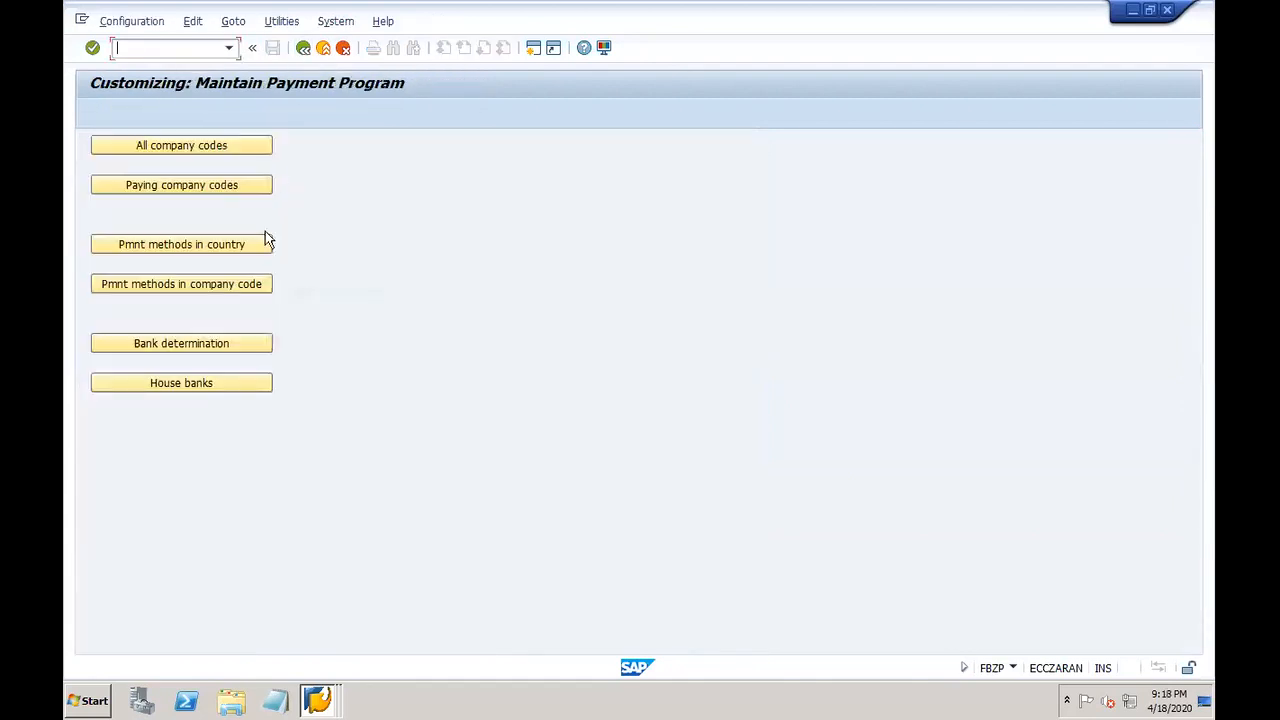
Step: Inspect DOR1's payment method X company code settings and form data (F110_PRENUM_CHCK)
left_click(240, 285)
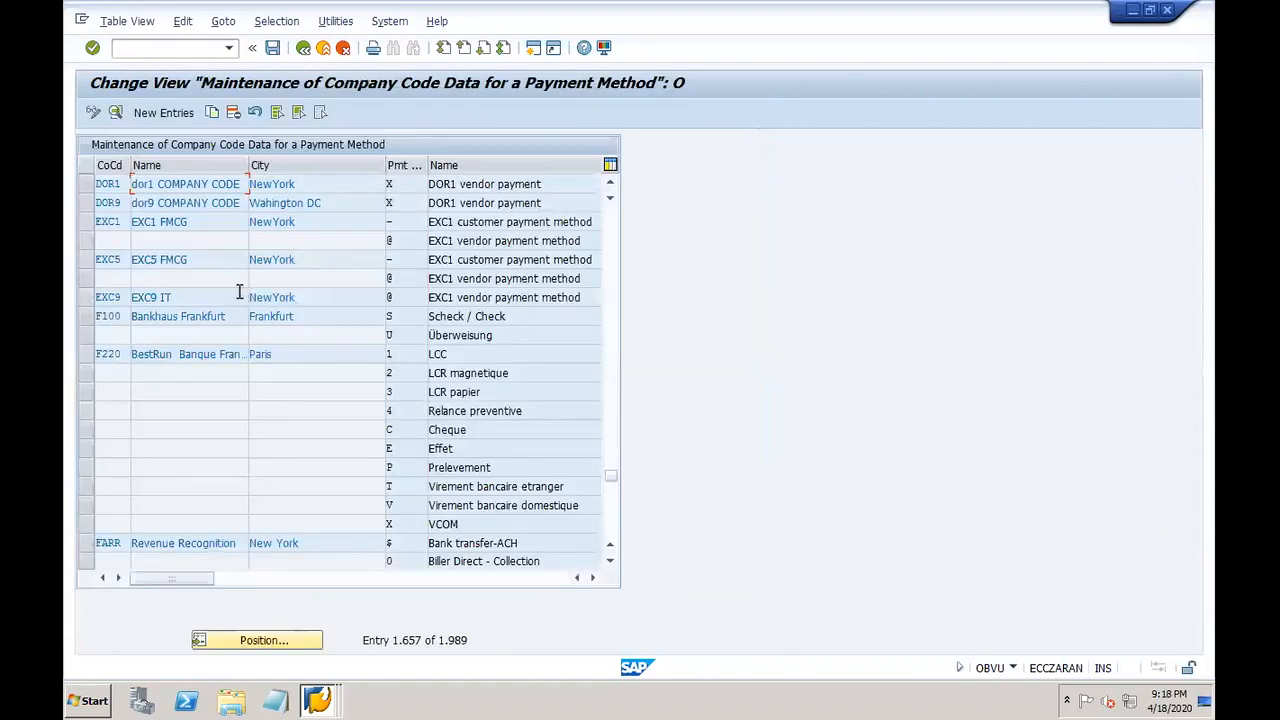
double_click(403, 187)
left_click(185, 404)
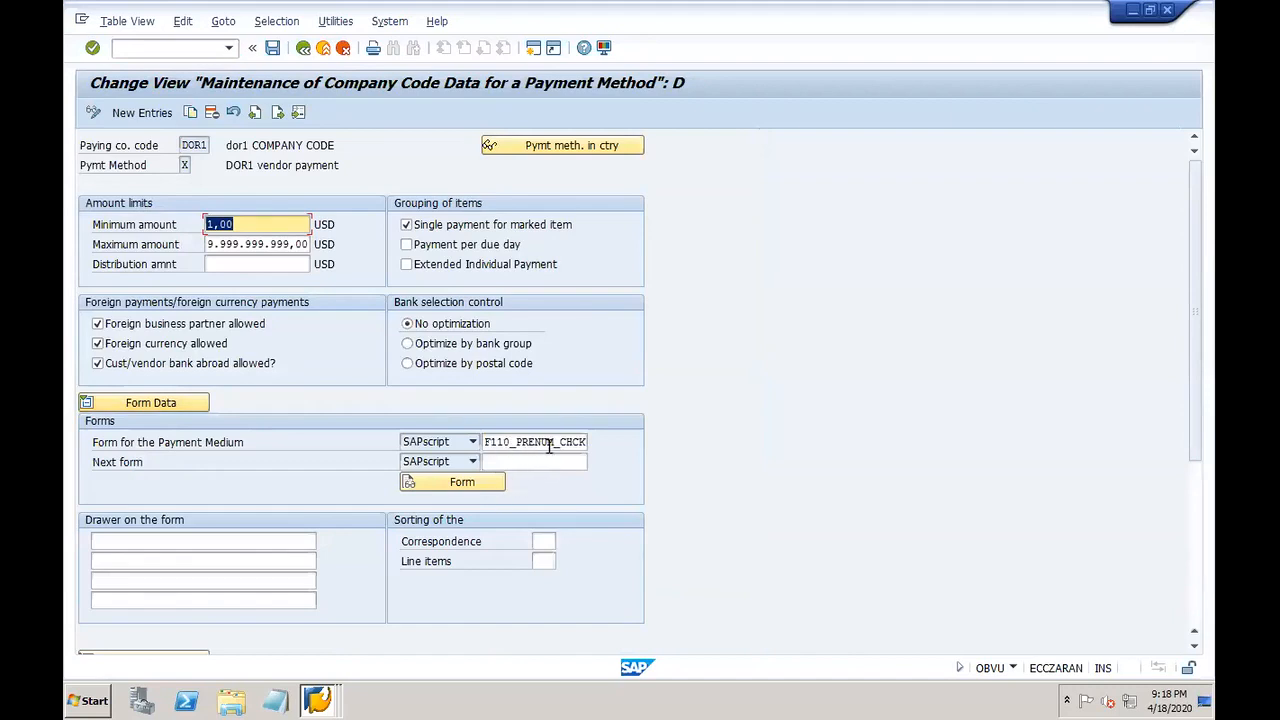
left_click(302, 52)
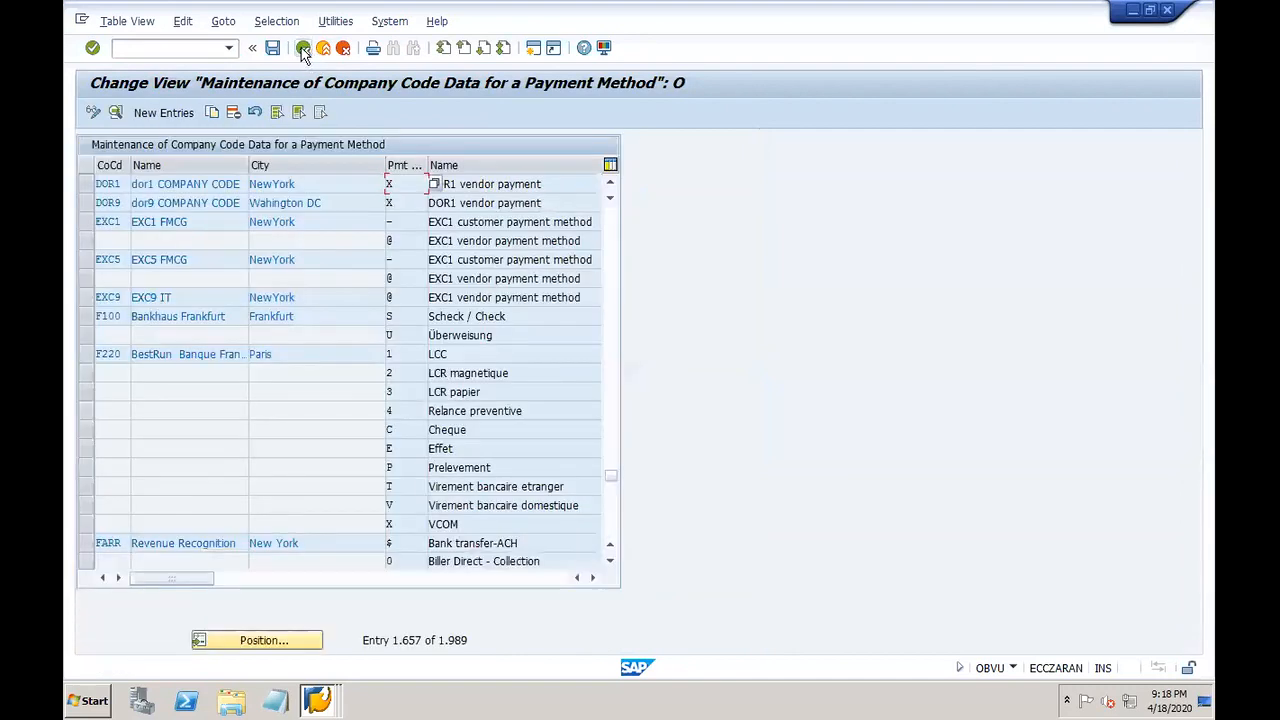
Step: Enter /NXDK03 to start vendor display in a fresh session
left_click(208, 49)
type("/NXDK03")
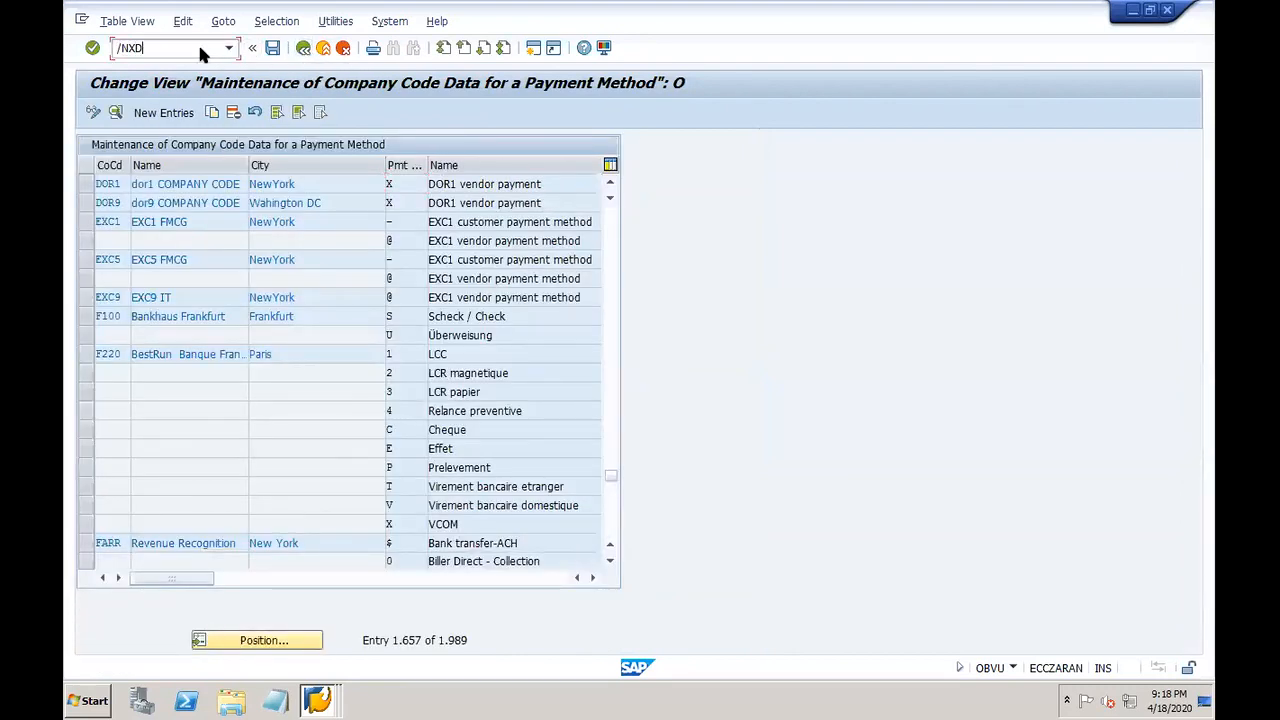
key("Return")
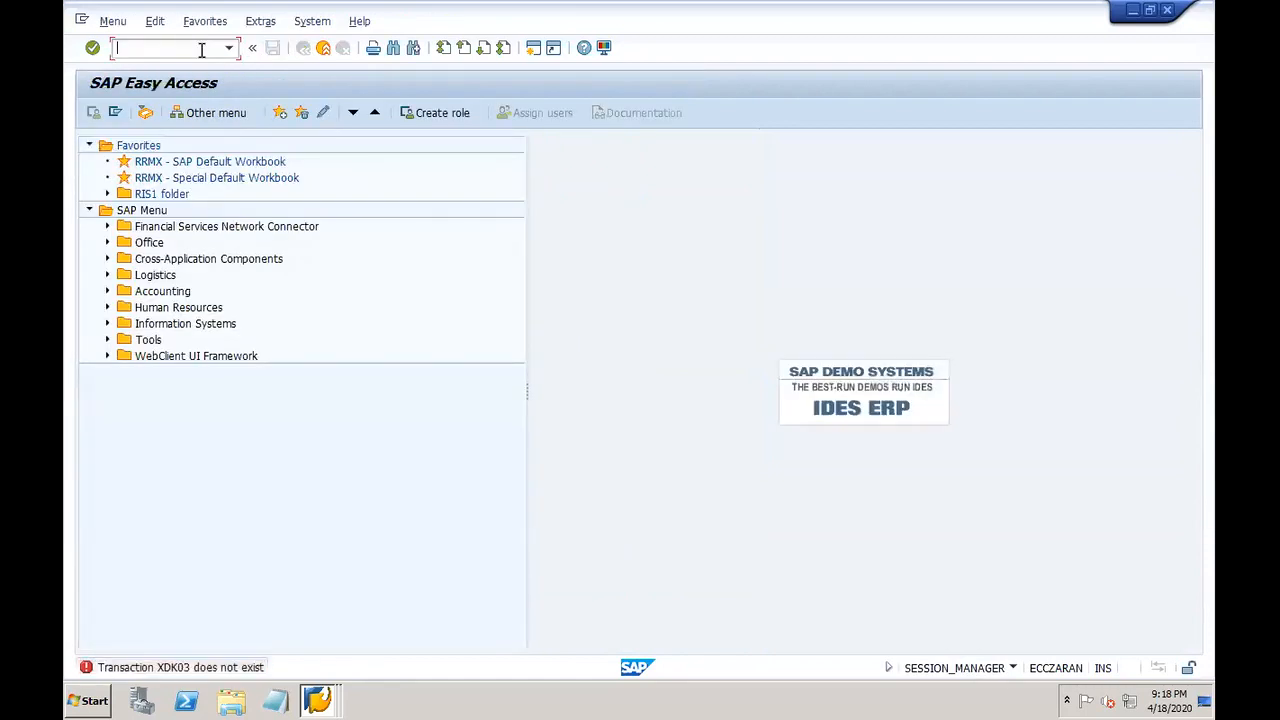
Step: Display vendor DOR1-VEND2's accounting and payment transaction data, confirming payment method X
type("XK03")
key("Return")
left_click(150, 384)
left_click(135, 366)
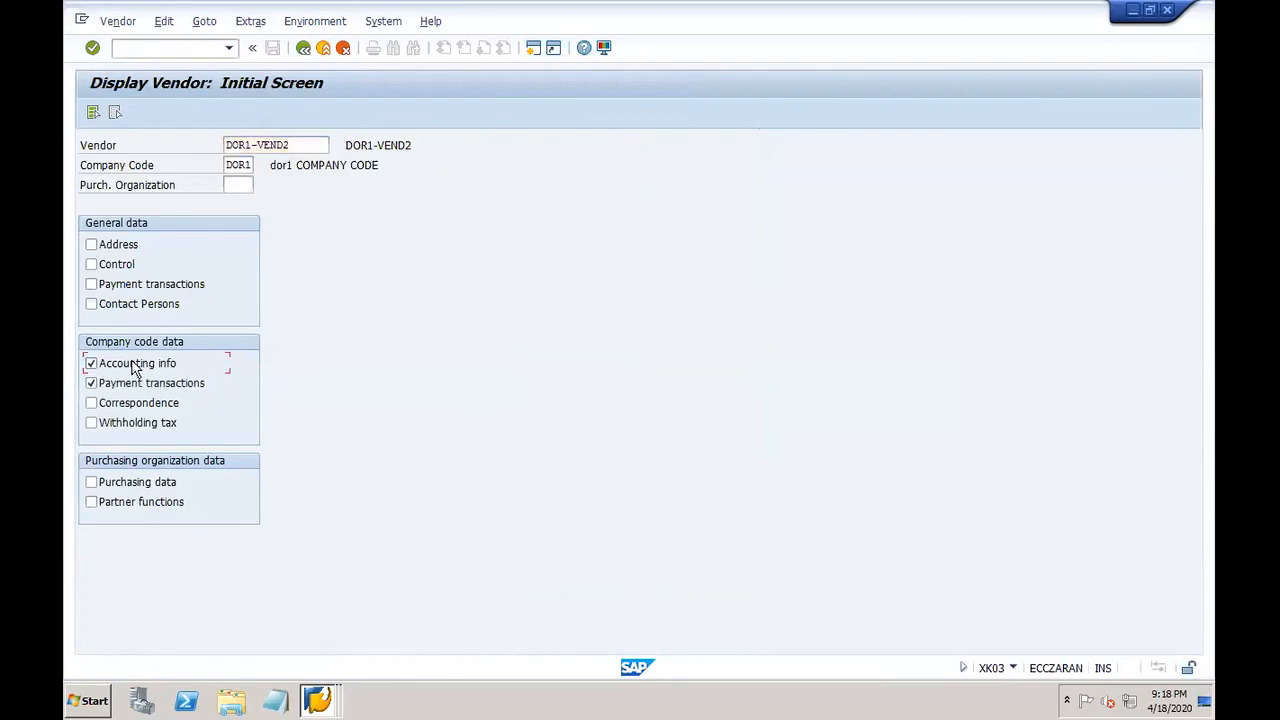
key("Return")
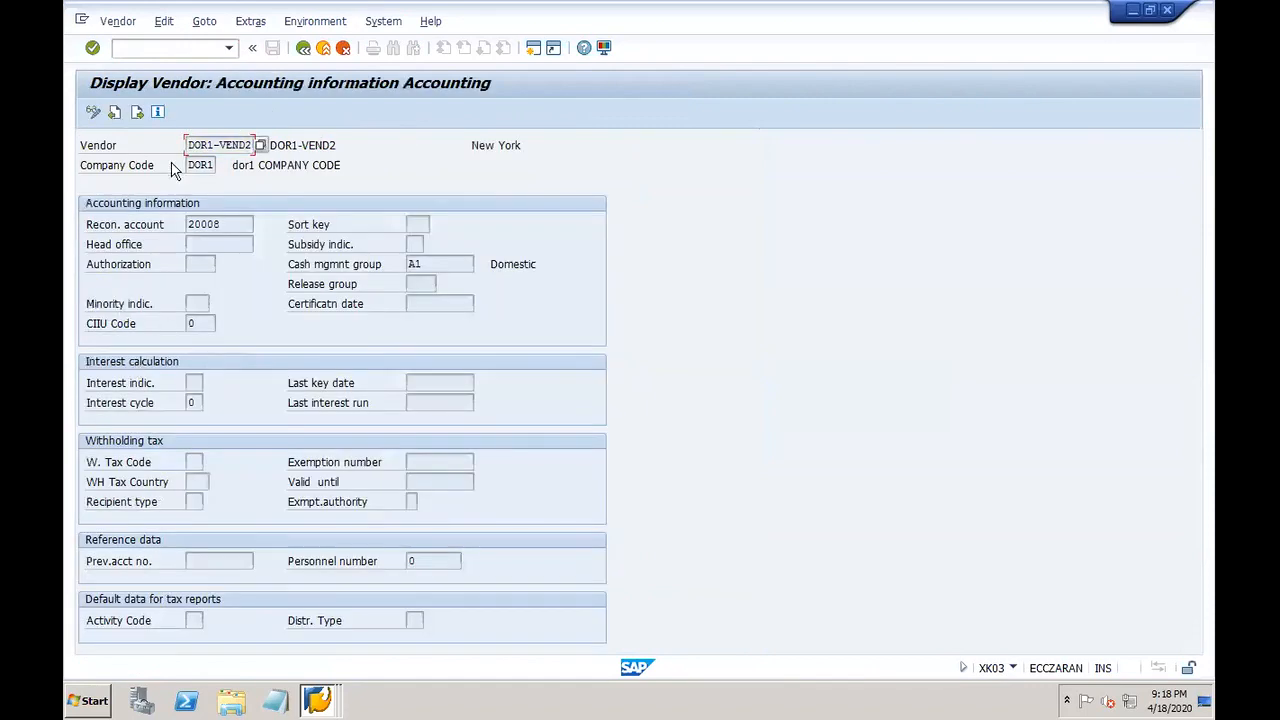
left_click(137, 111)
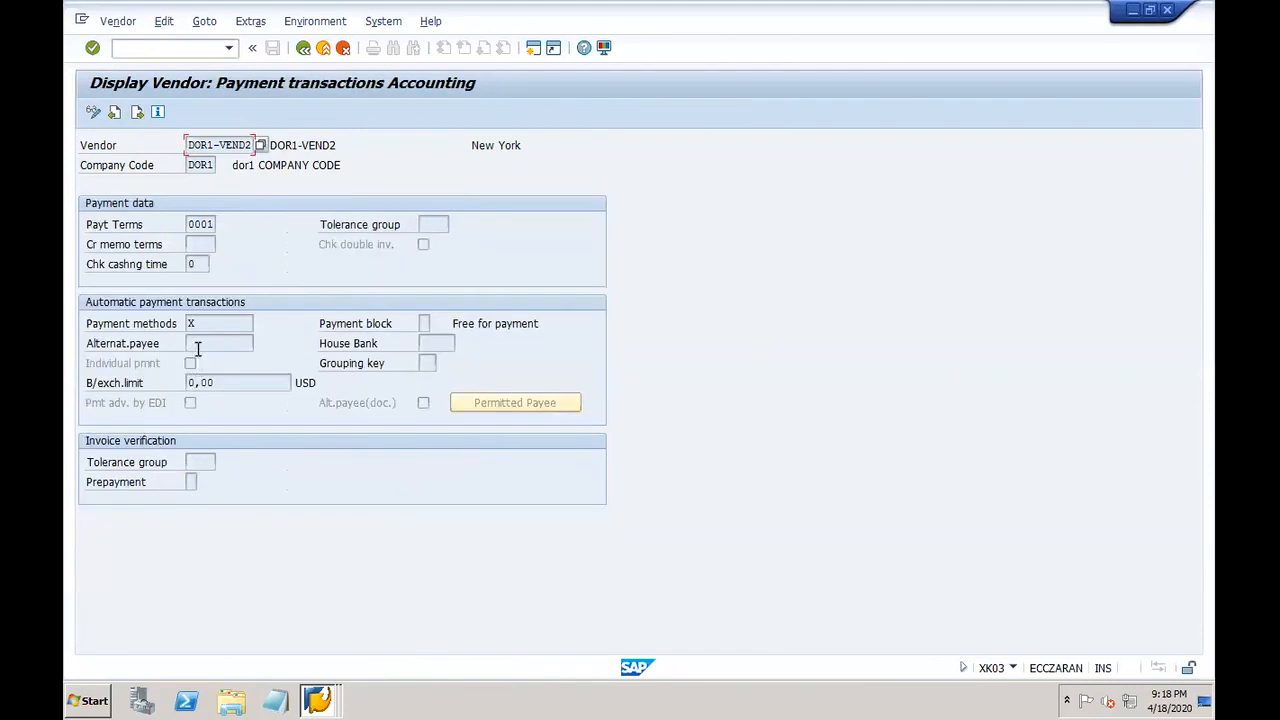
left_click(204, 330)
Step: Leave the vendor display and enter /nfb03 in the command field
key("F2")
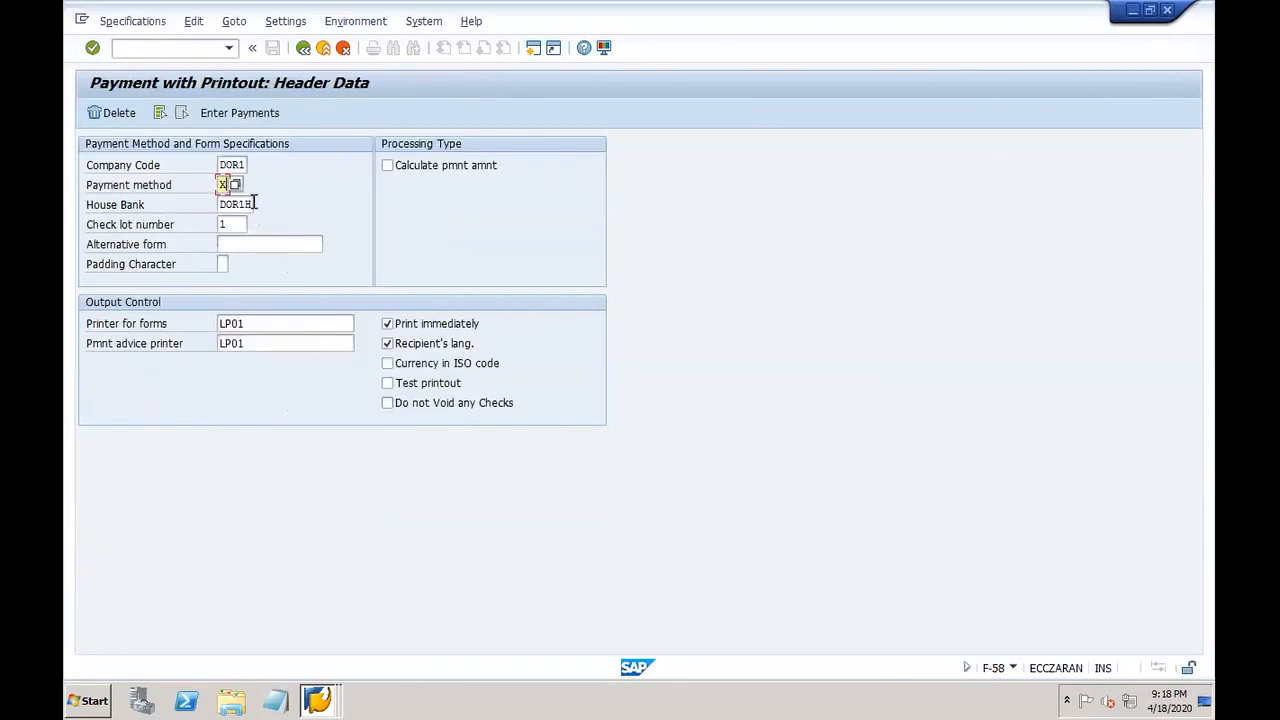
left_click(188, 49)
type("/nfb03")
key("Return")
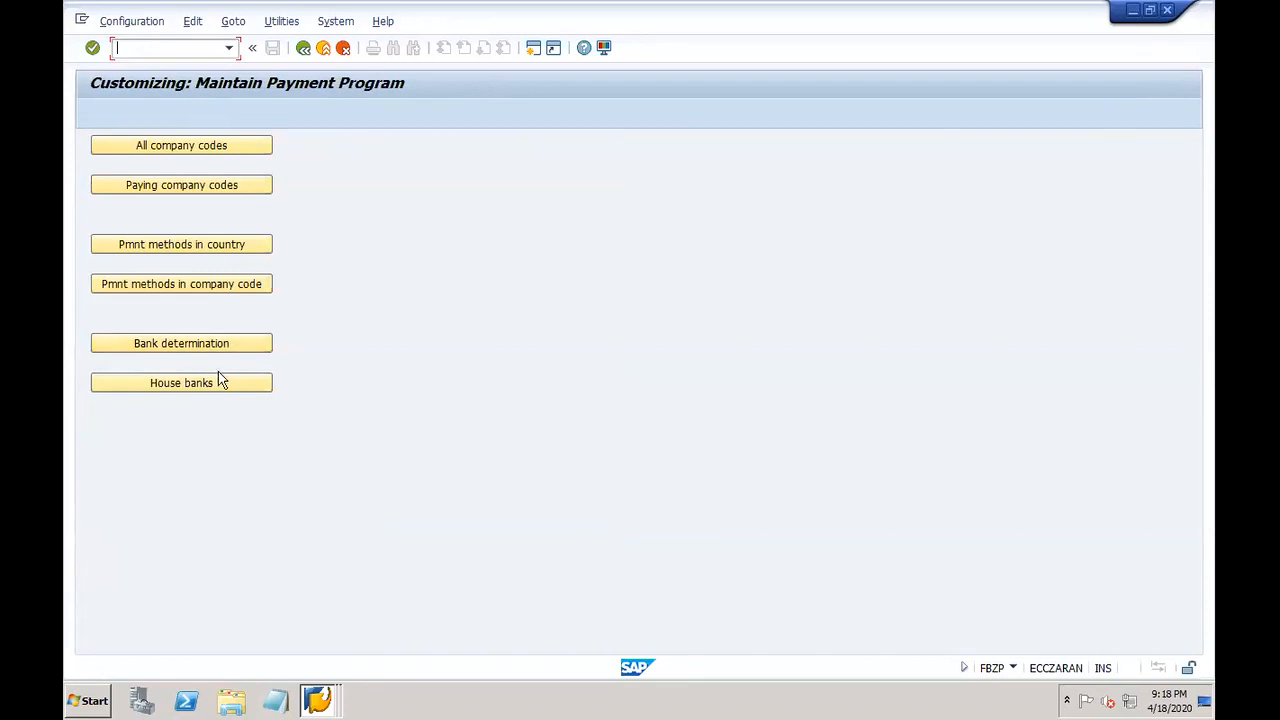
Step: Open house banks for DOR1, view house bank DOR1H, and list its accounts DOR-1 and DOR-2
left_click(225, 388)
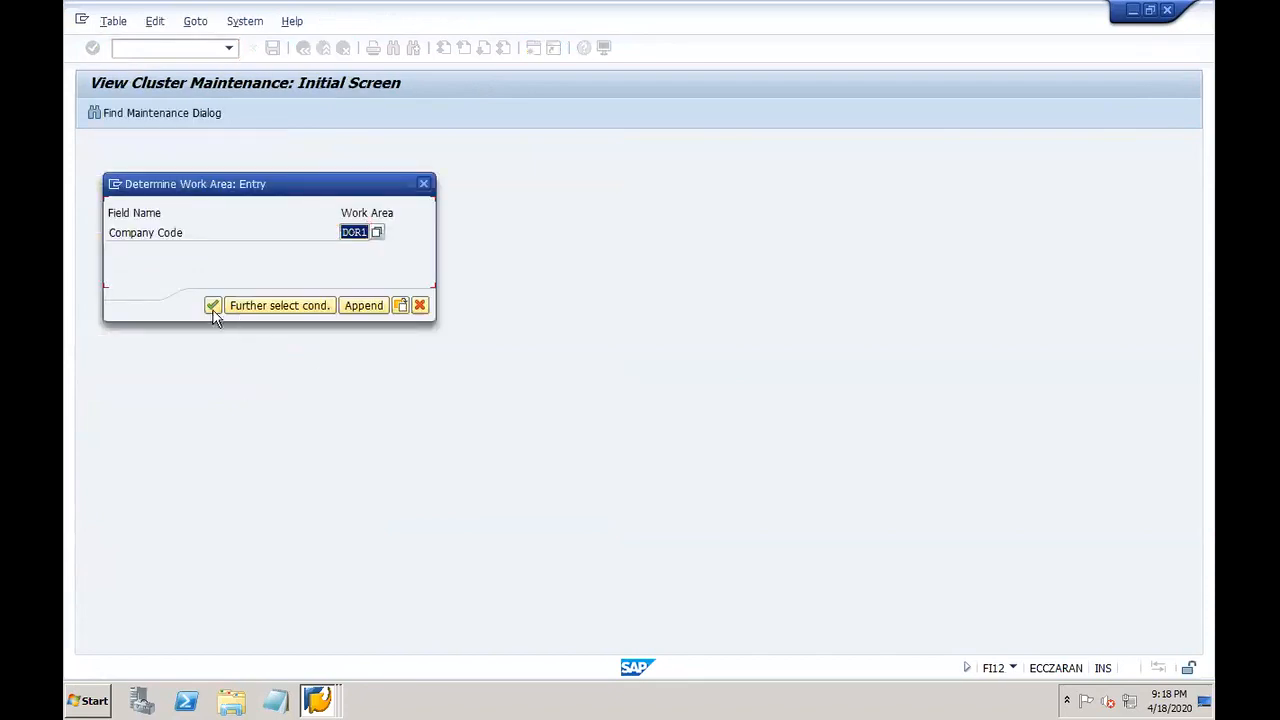
left_click(213, 305)
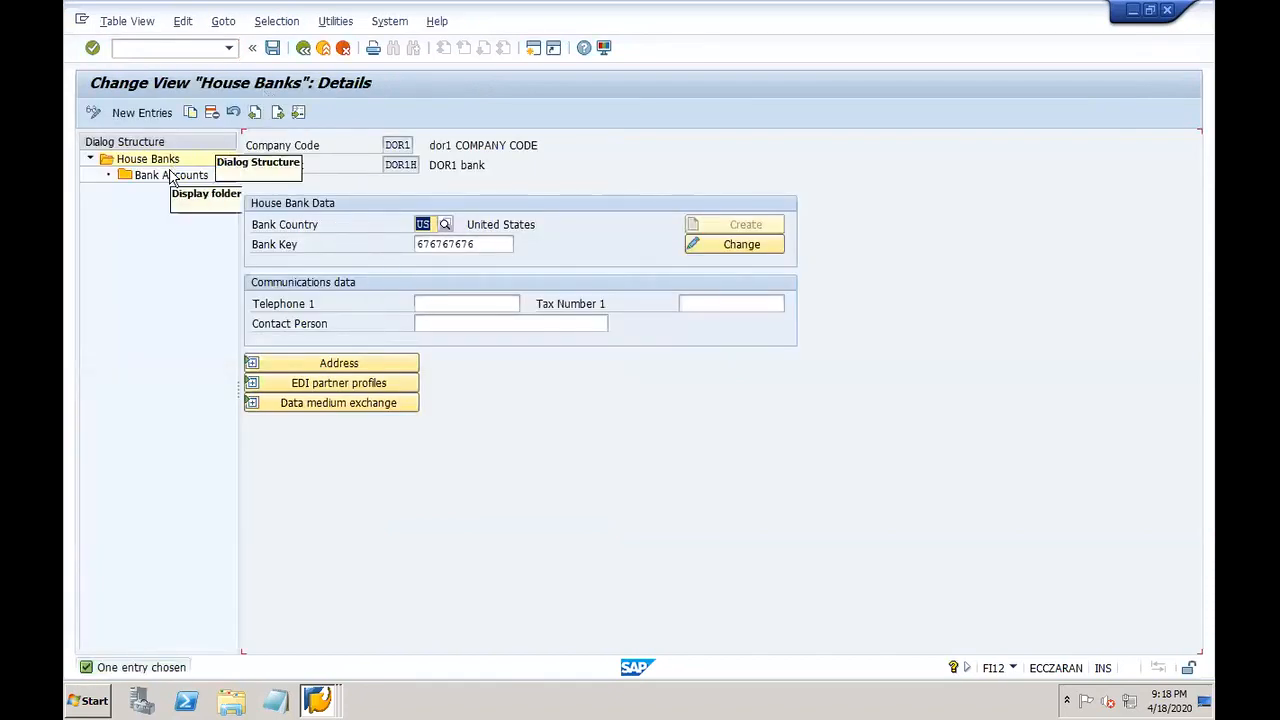
left_click(303, 47)
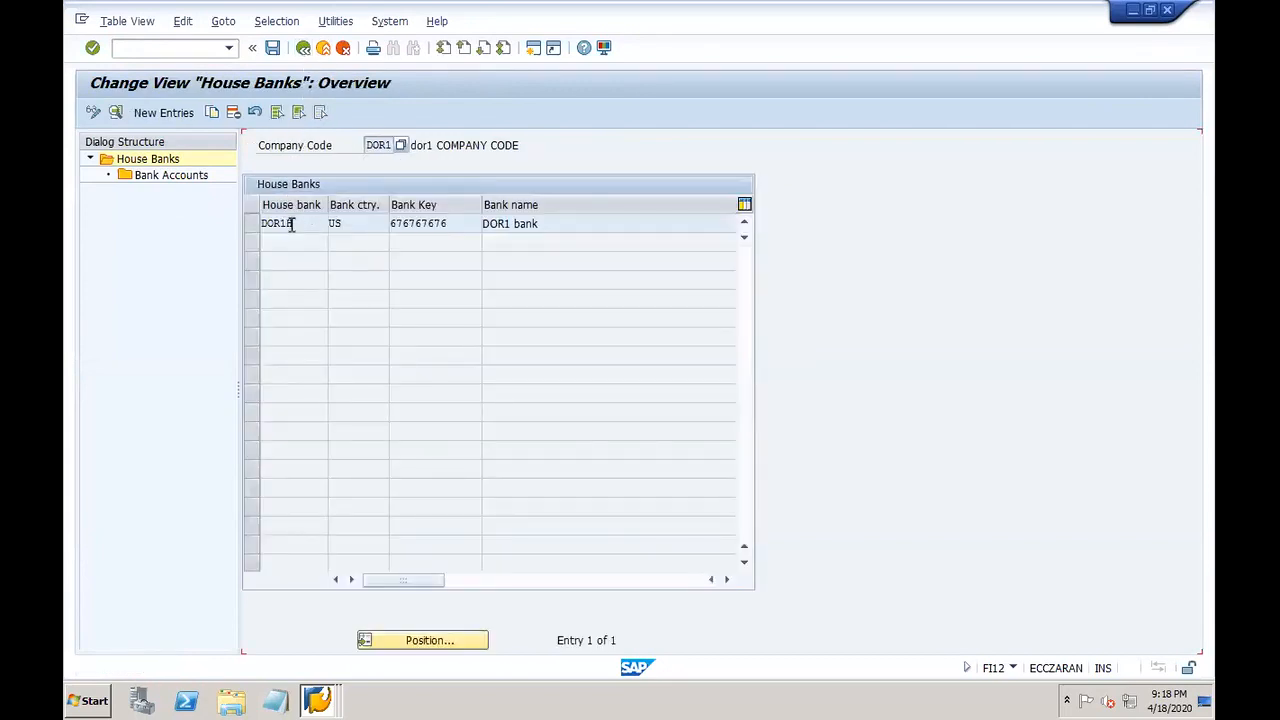
double_click(205, 178)
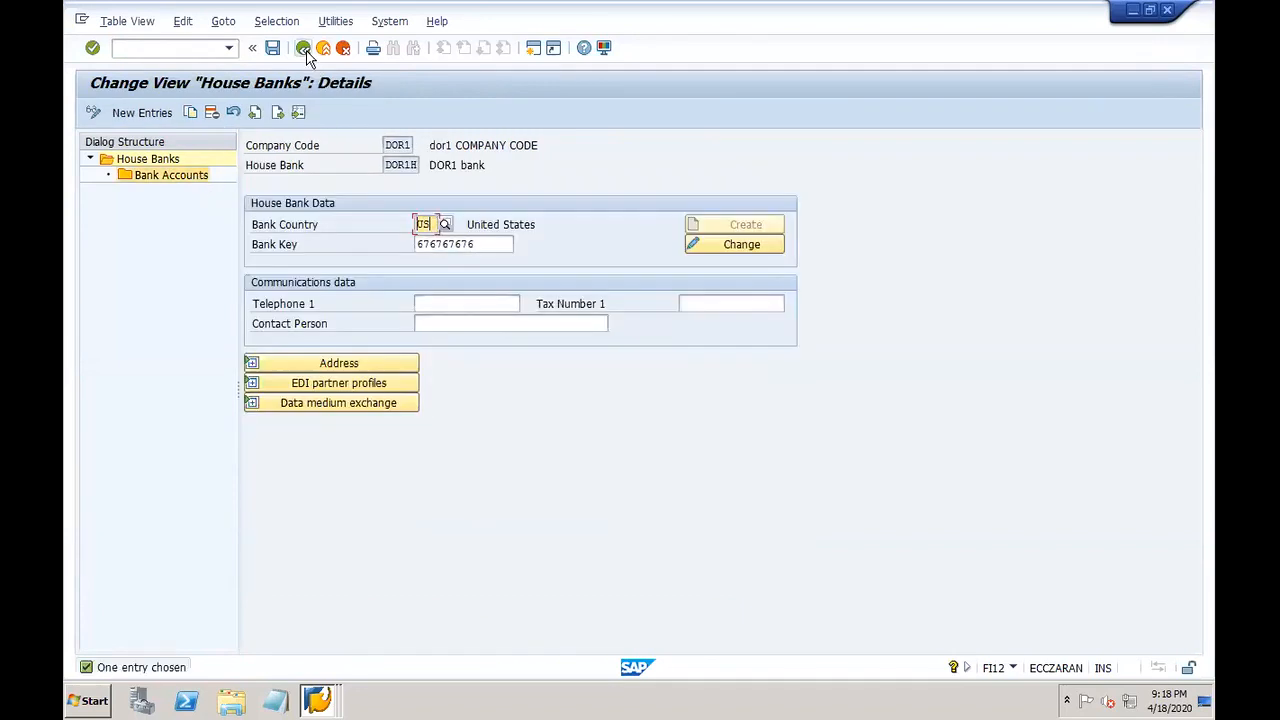
left_click(304, 49)
double_click(191, 175)
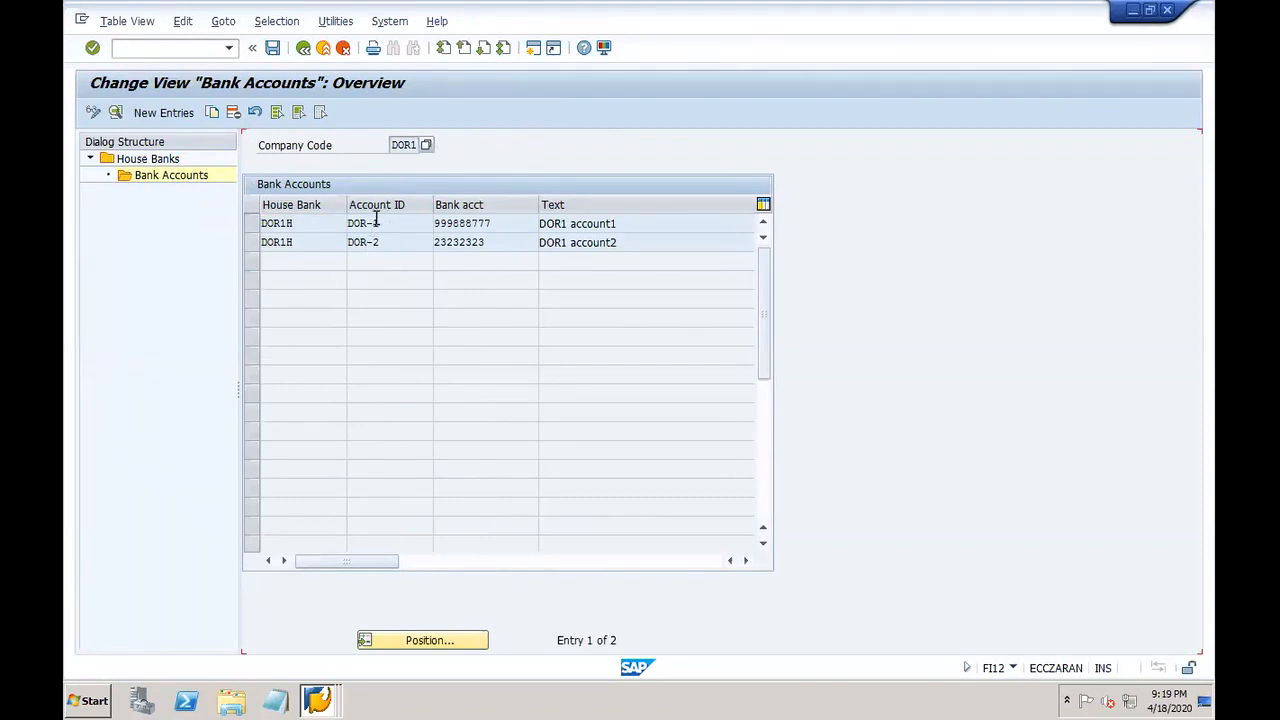
left_click(318, 703)
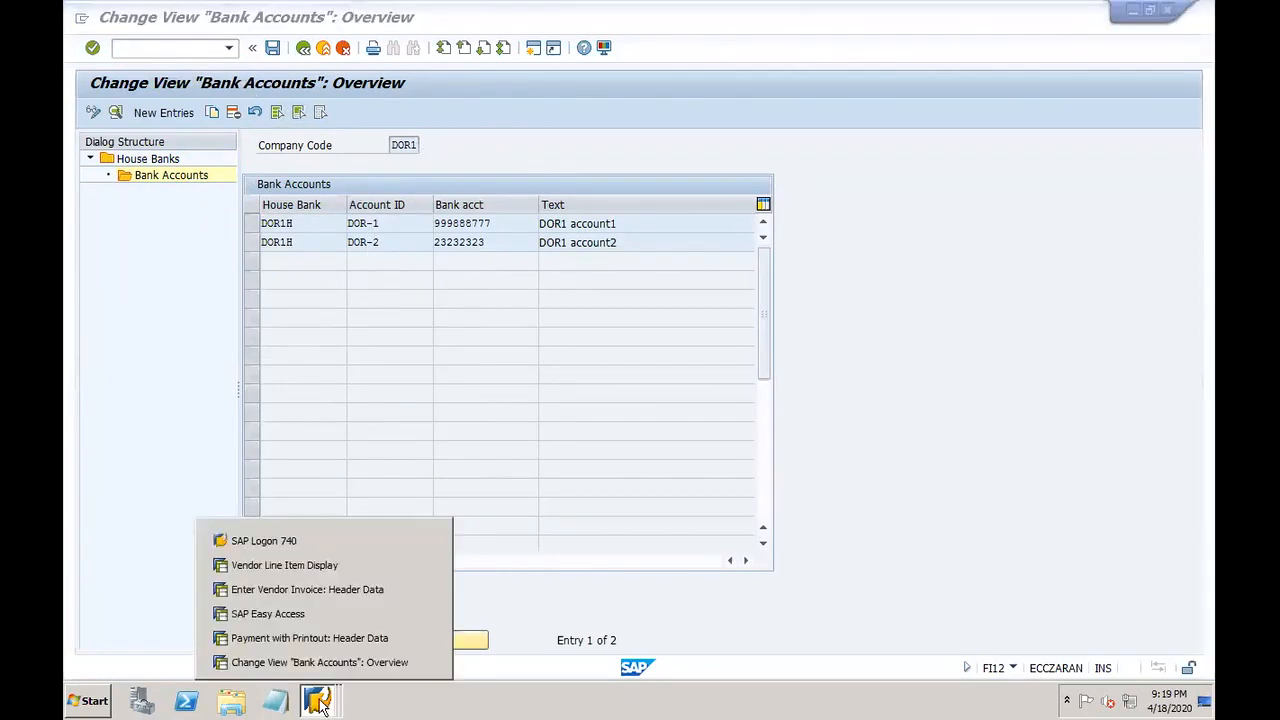
Step: On the F-58 header, set check lot number 1 (lot 0001 of account DOR-1)
left_click(309, 638)
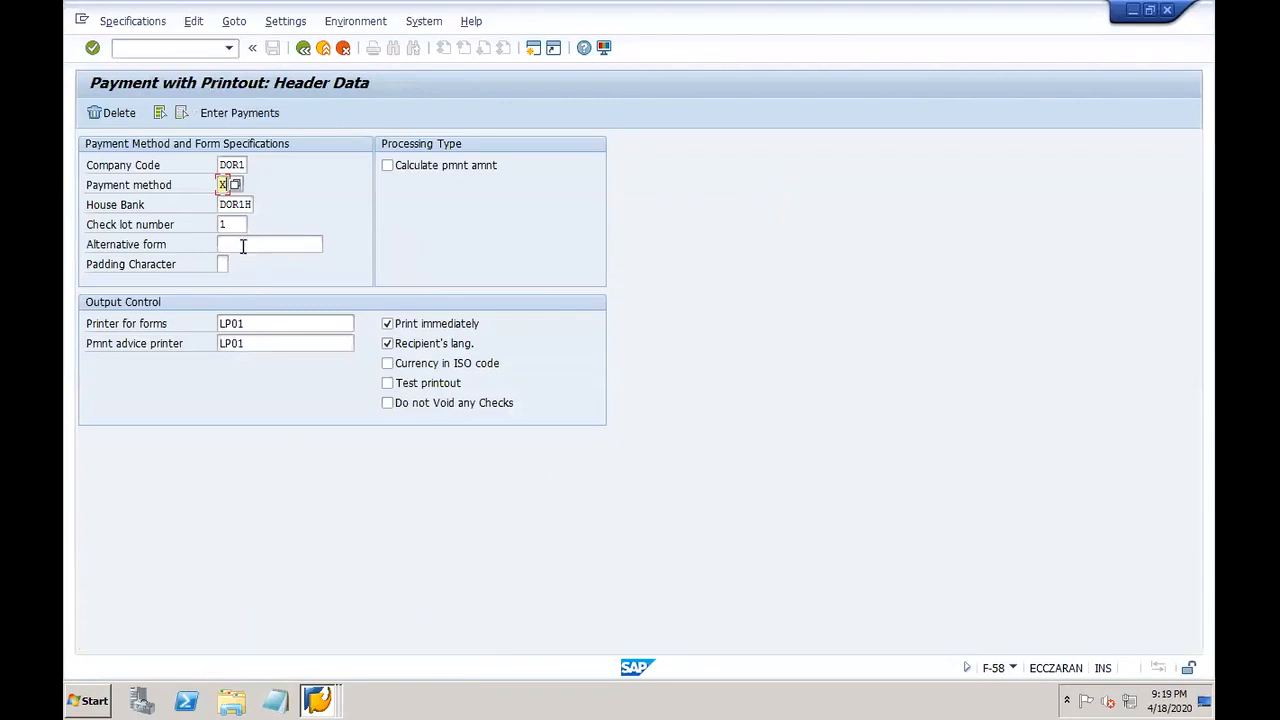
left_click(232, 224)
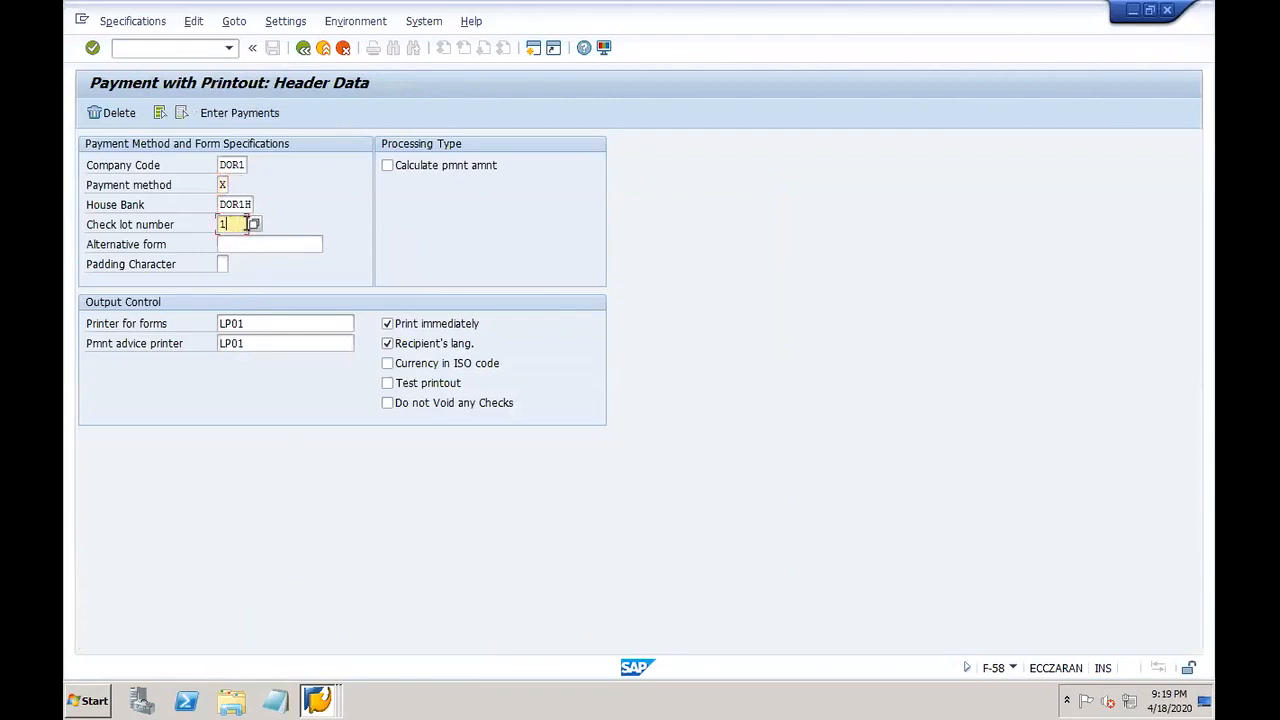
left_click(254, 226)
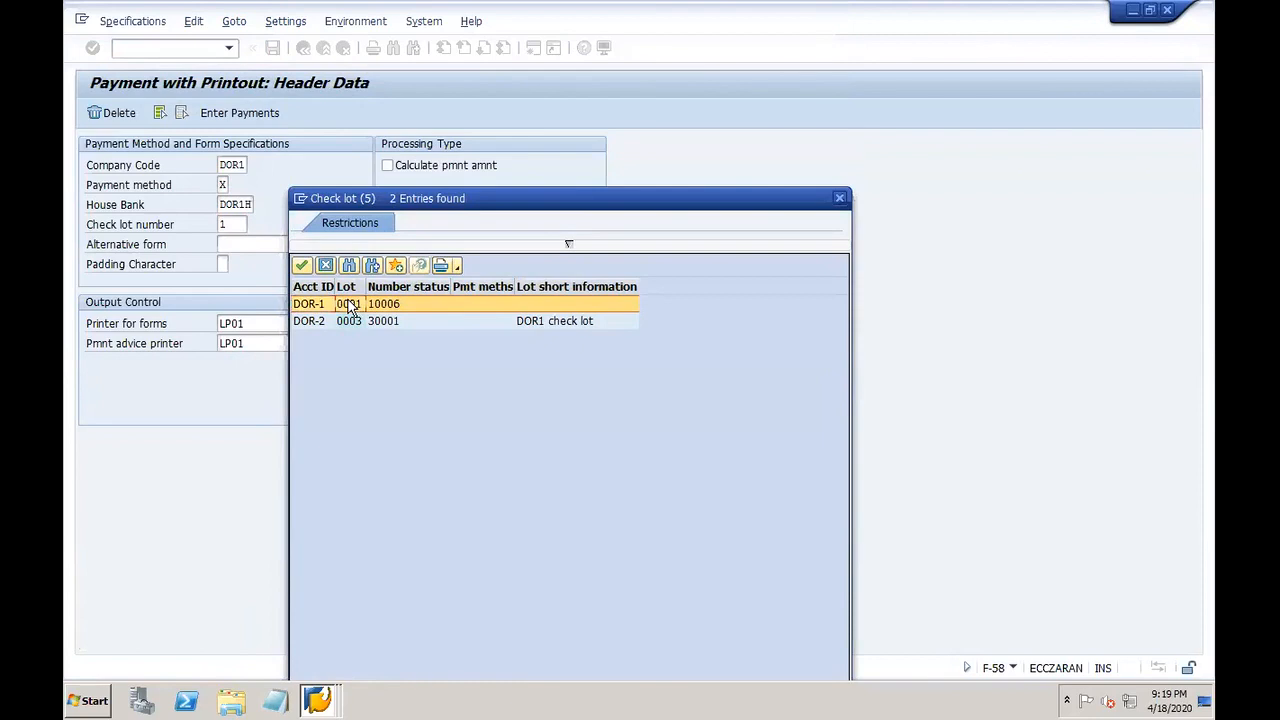
double_click(349, 309)
left_click(163, 48)
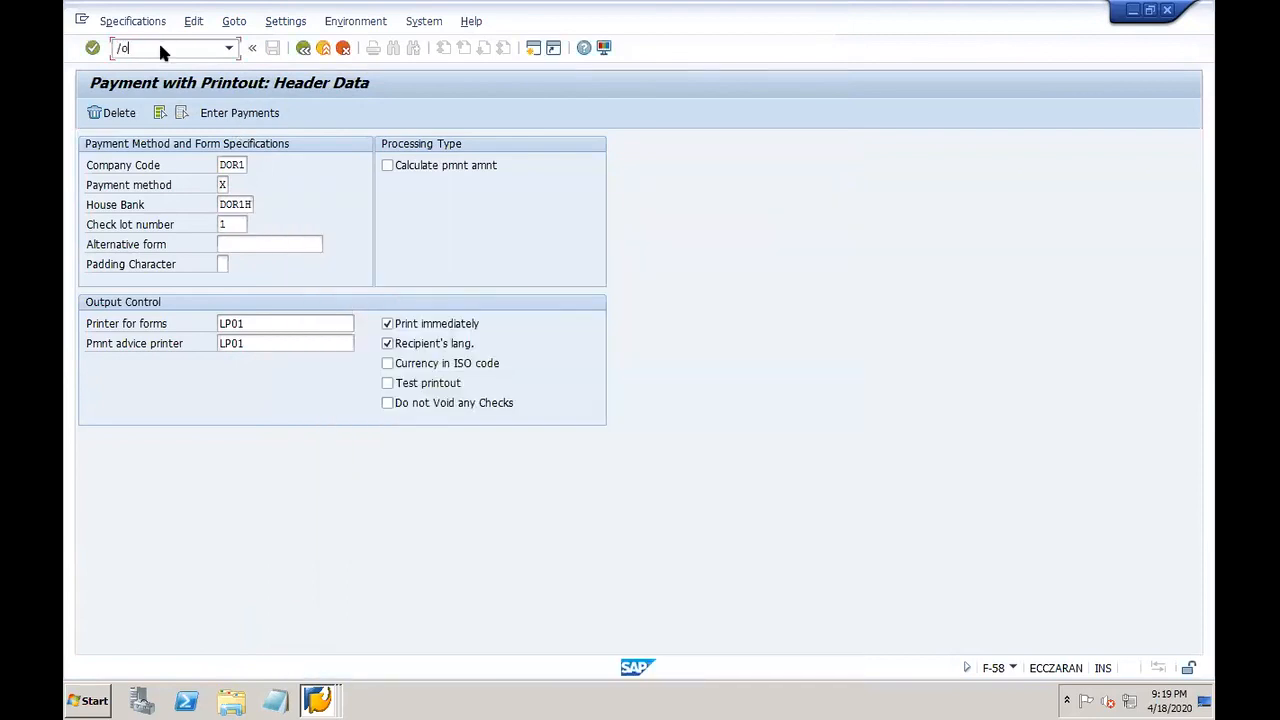
Step: Open /oFCHI and display check lots for house bank DOR1H, account DOR-1 (lot 1, checks 10000–19999)
type("/ofchi")
key("Return")
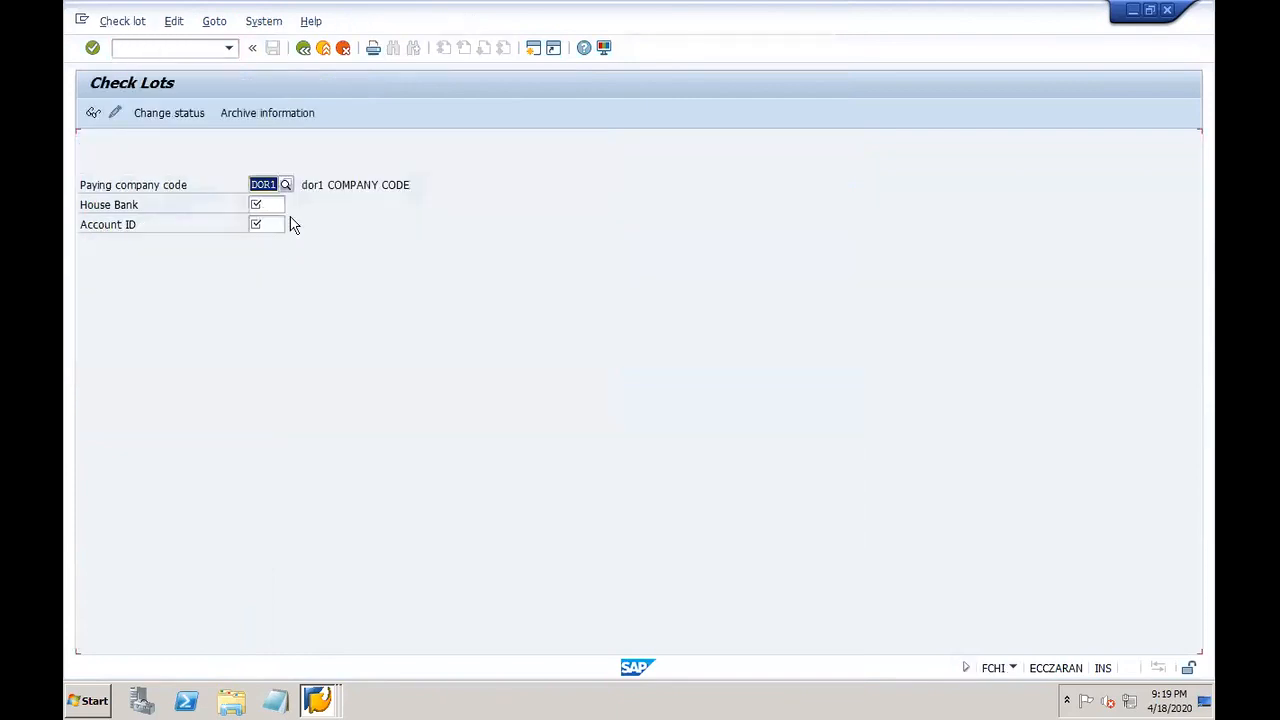
left_click(278, 205)
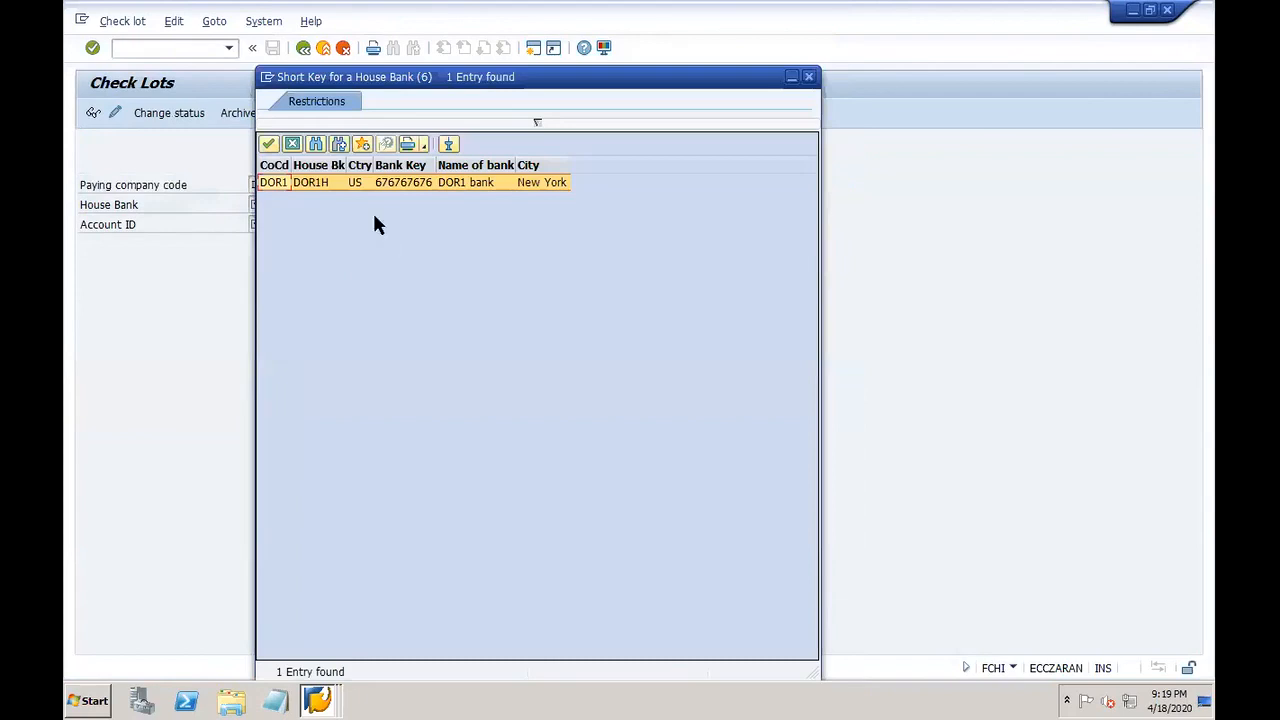
double_click(326, 184)
left_click(281, 224)
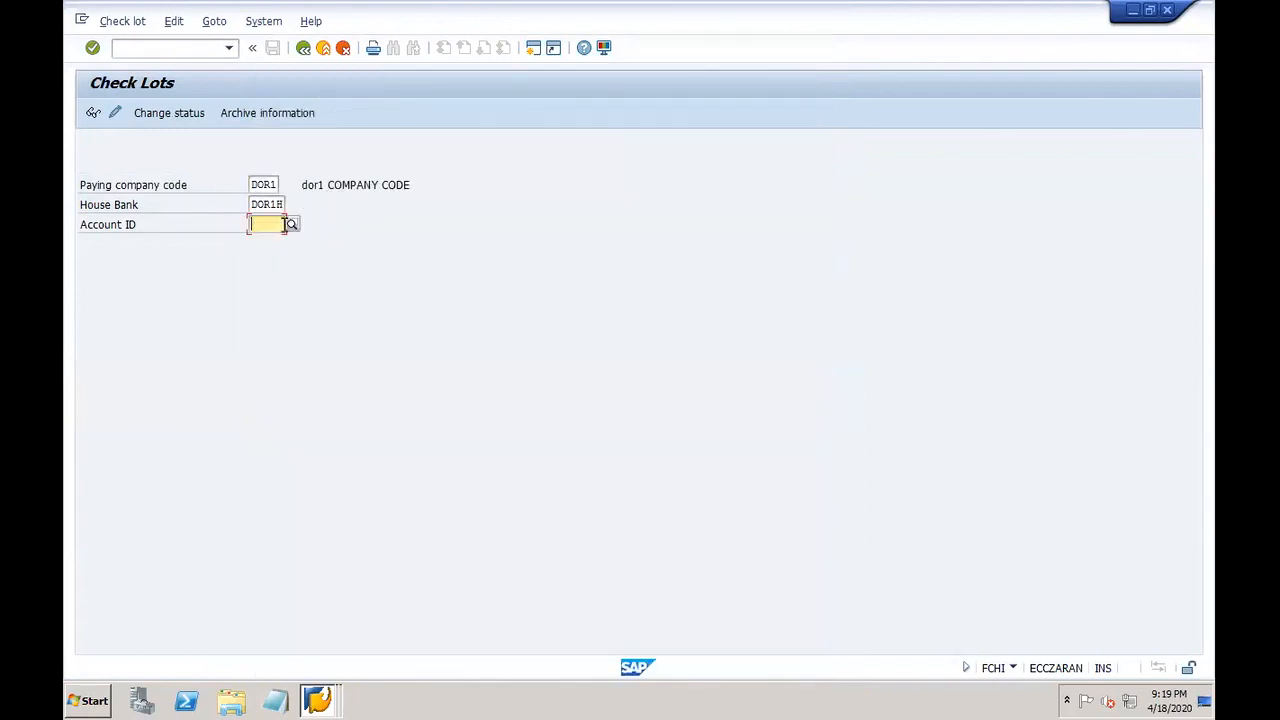
left_click(292, 226)
double_click(290, 216)
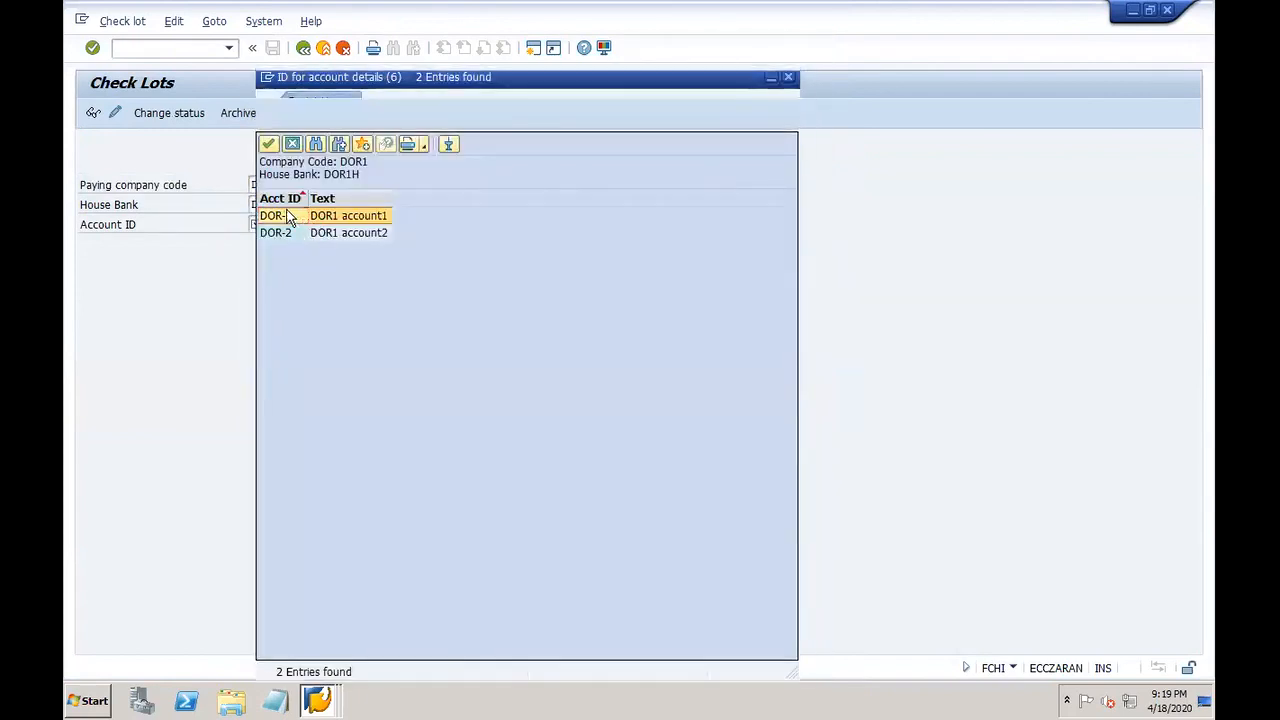
left_click(93, 114)
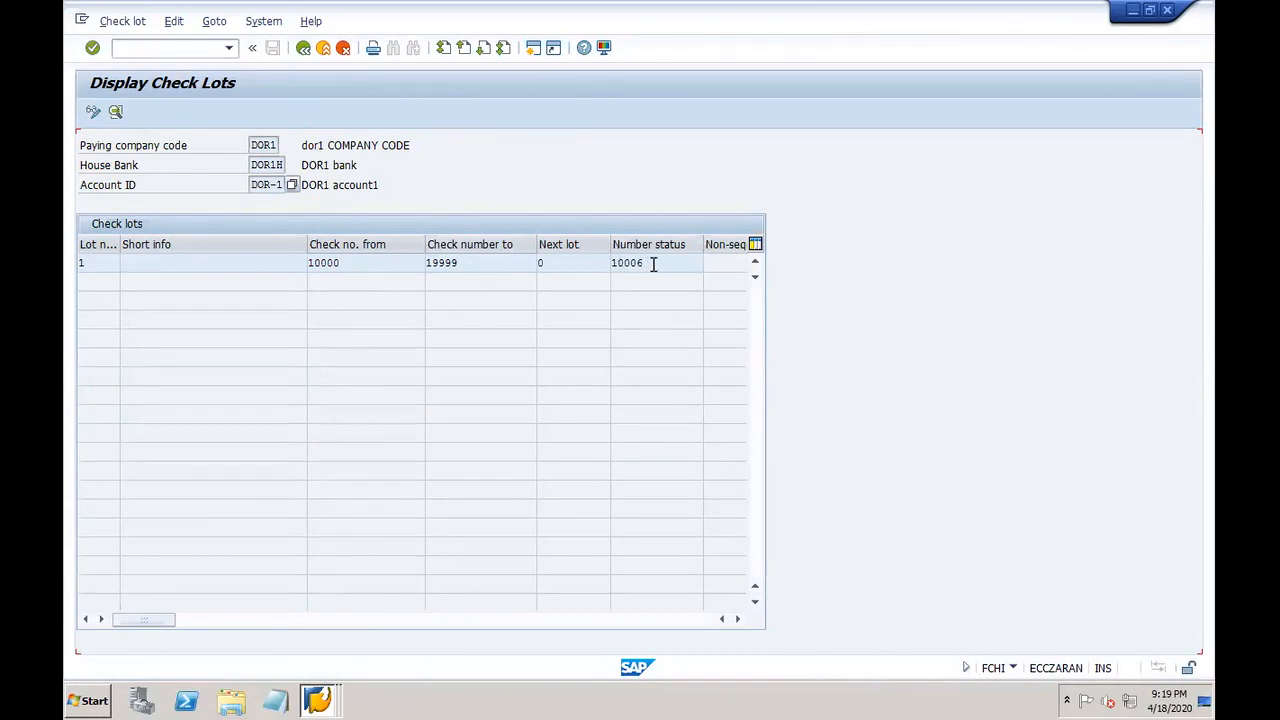
Step: Go back from the check lot list and close the check lot window
right_click(316, 698)
left_click(313, 82)
left_click(303, 47)
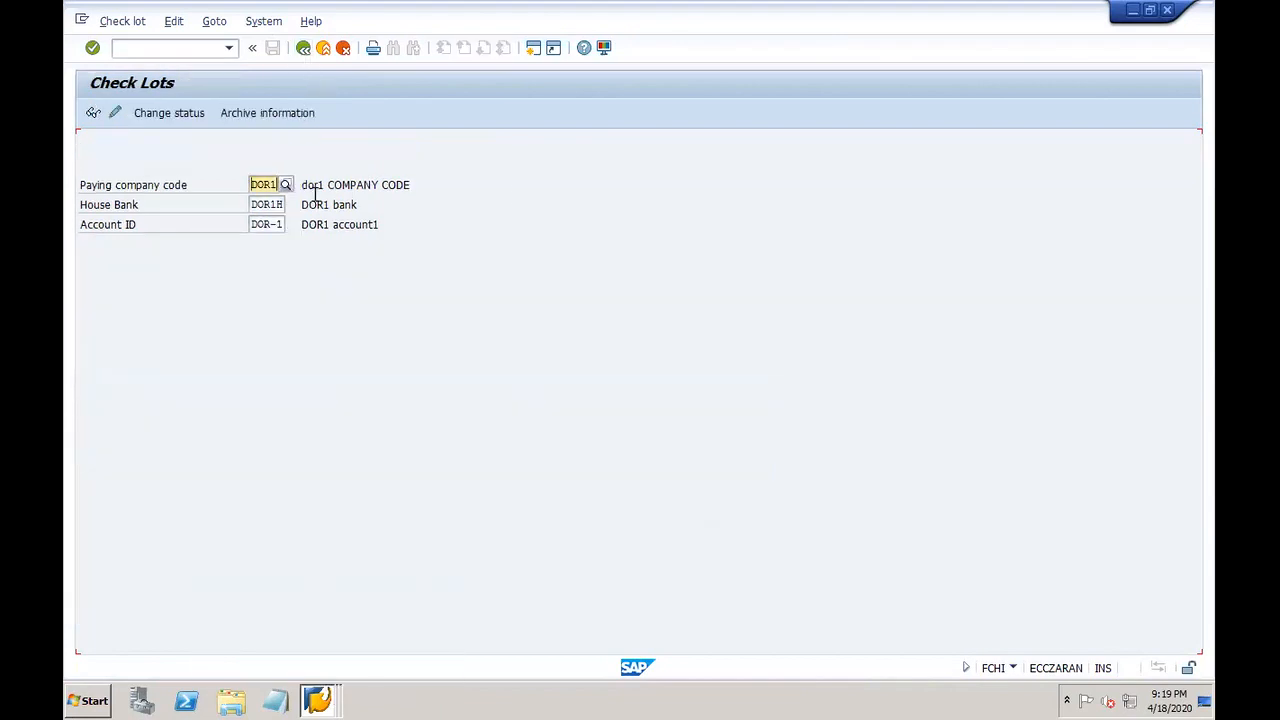
left_click(1167, 10)
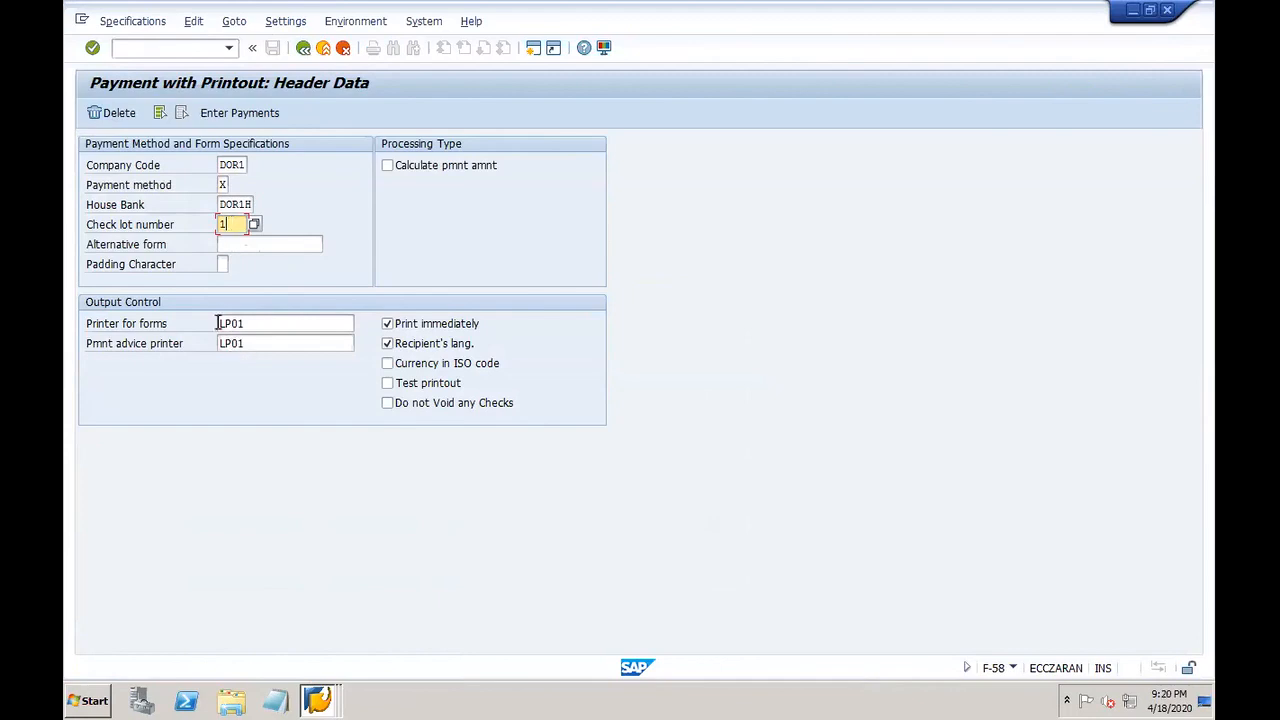
Step: Proceed to payment entry and enter amount 1111 with value date 01.01.2020
left_click(257, 323)
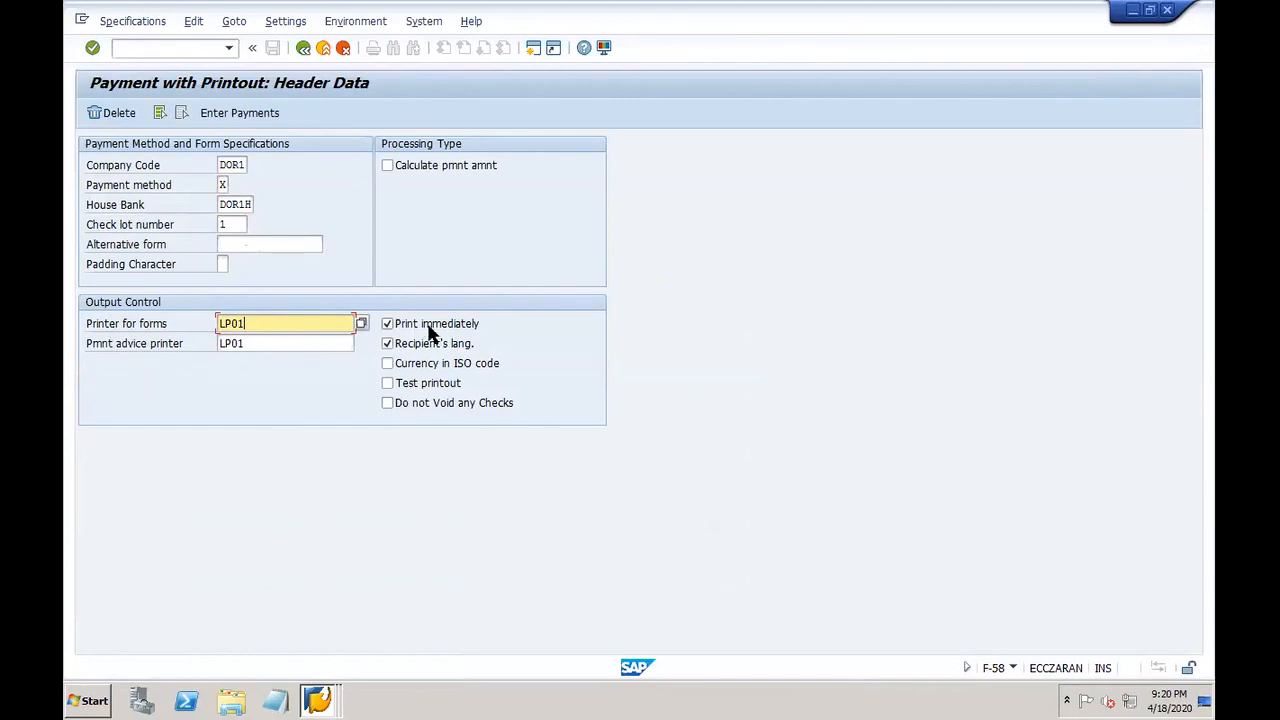
left_click(238, 115)
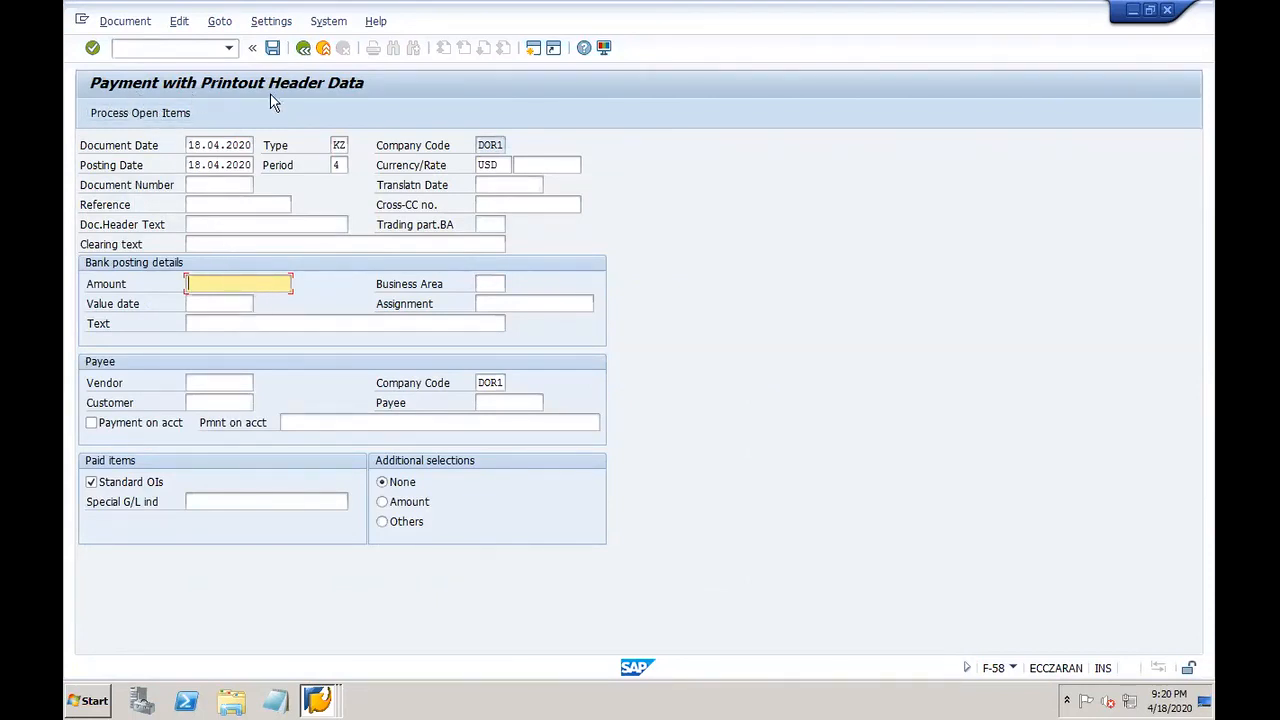
left_click(212, 224)
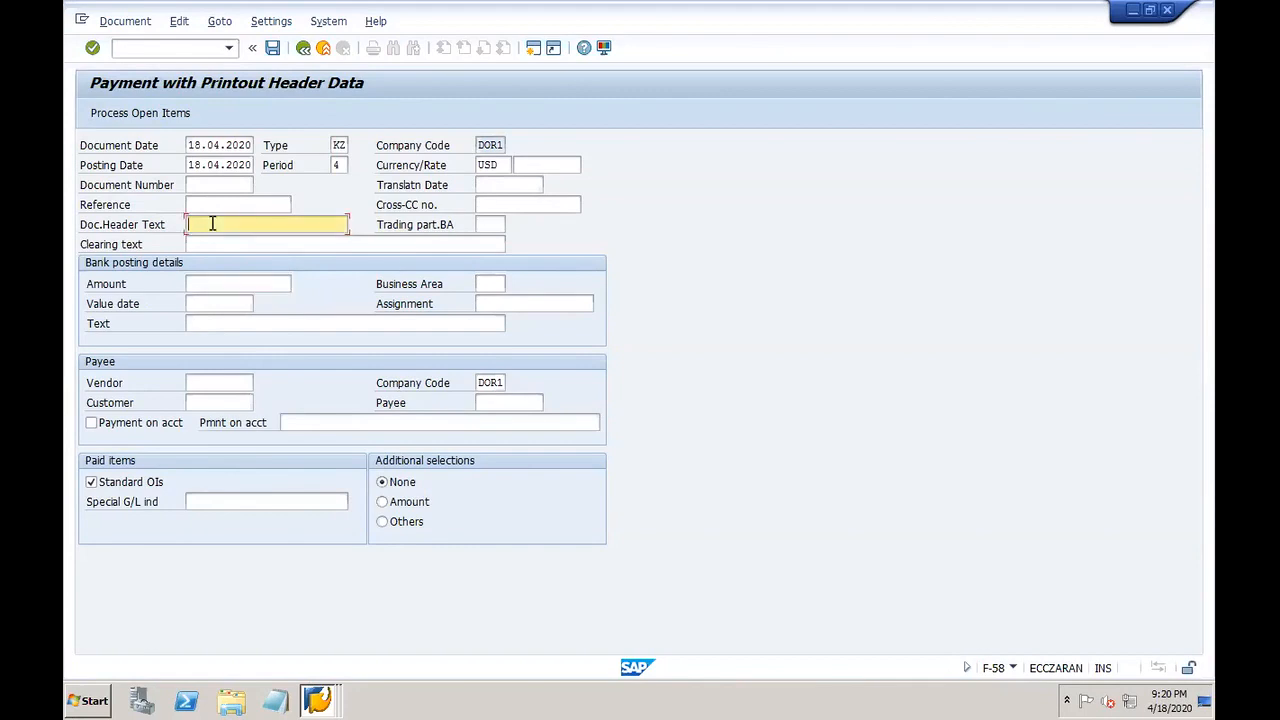
left_click(210, 283)
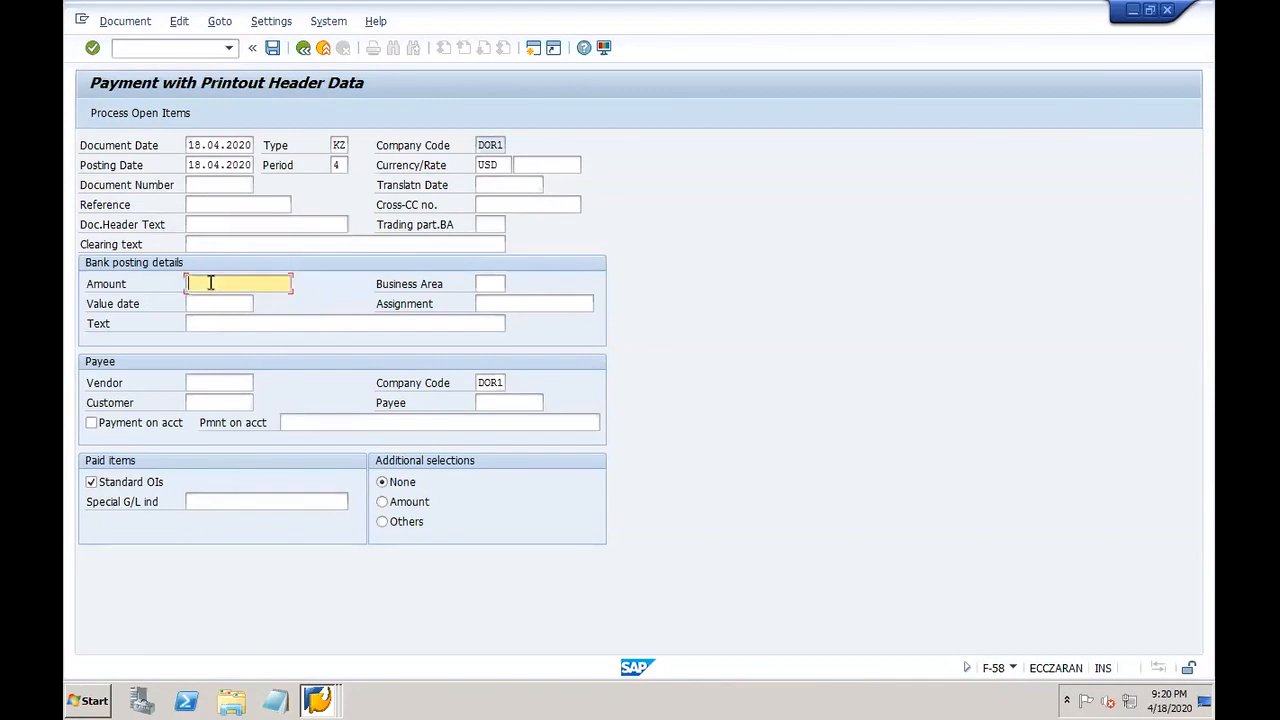
type("1111")
key("Tab")
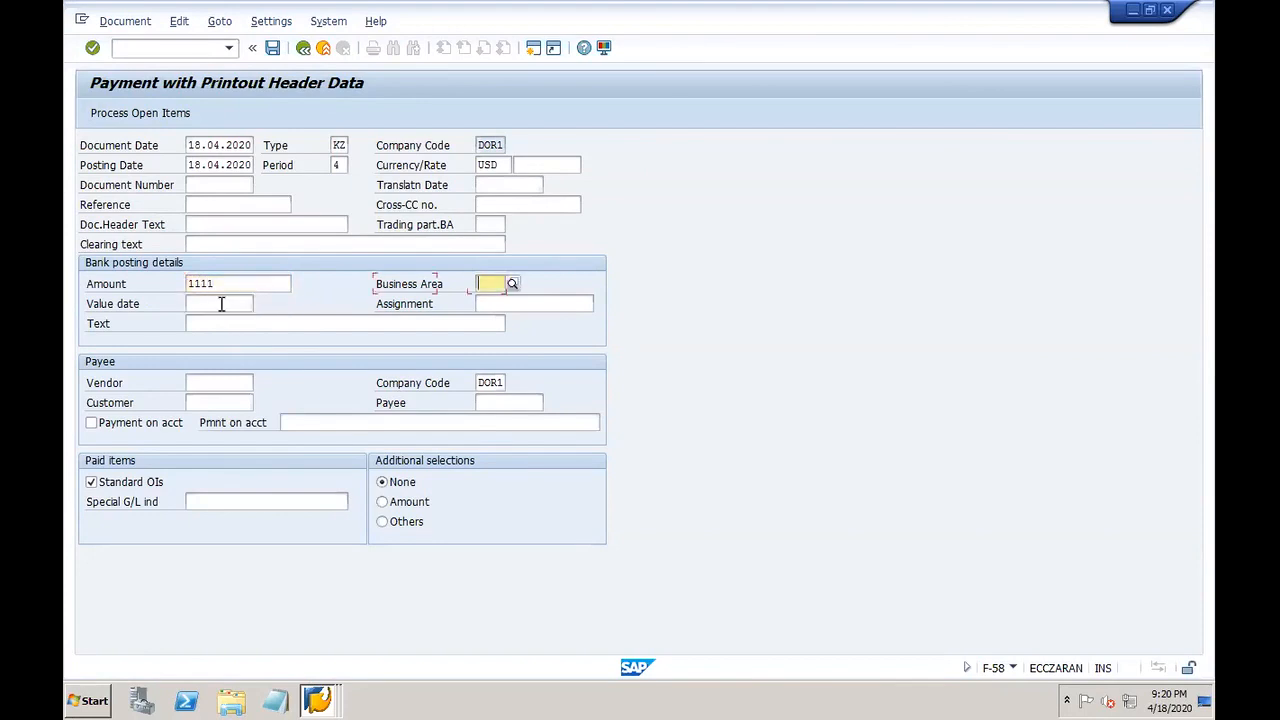
left_click(221, 303)
type("0")
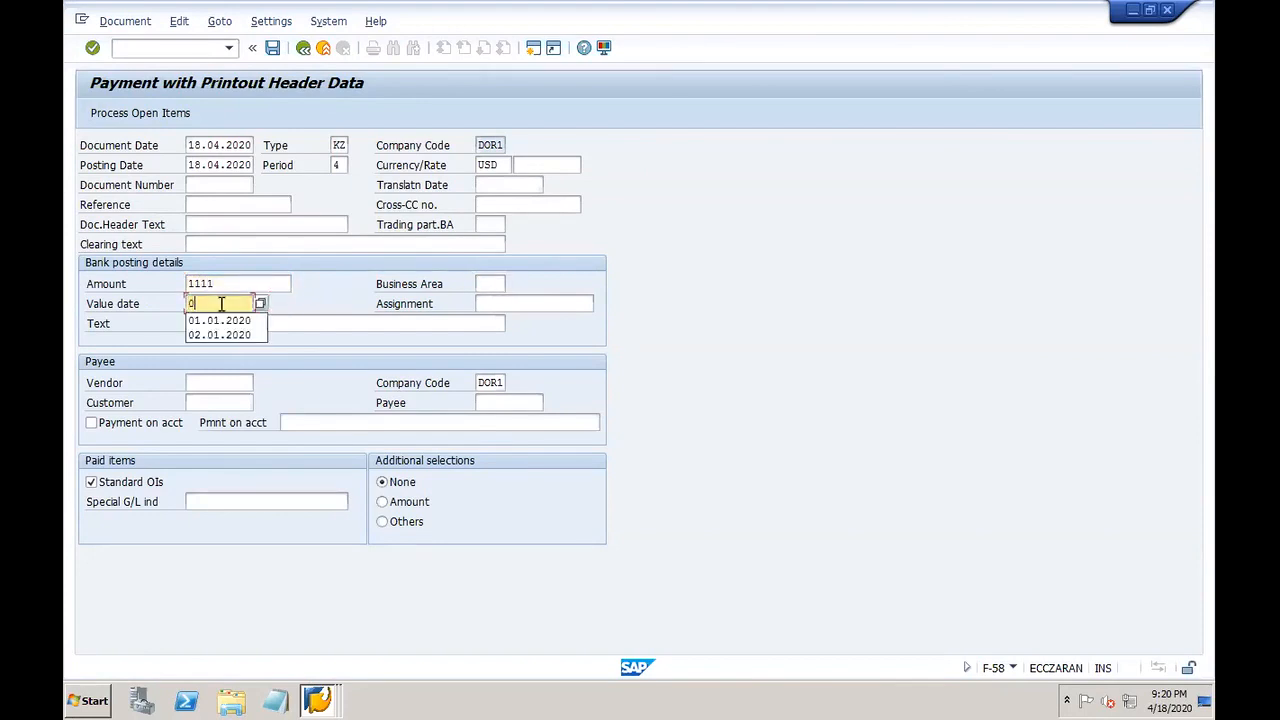
type("1.01.2020")
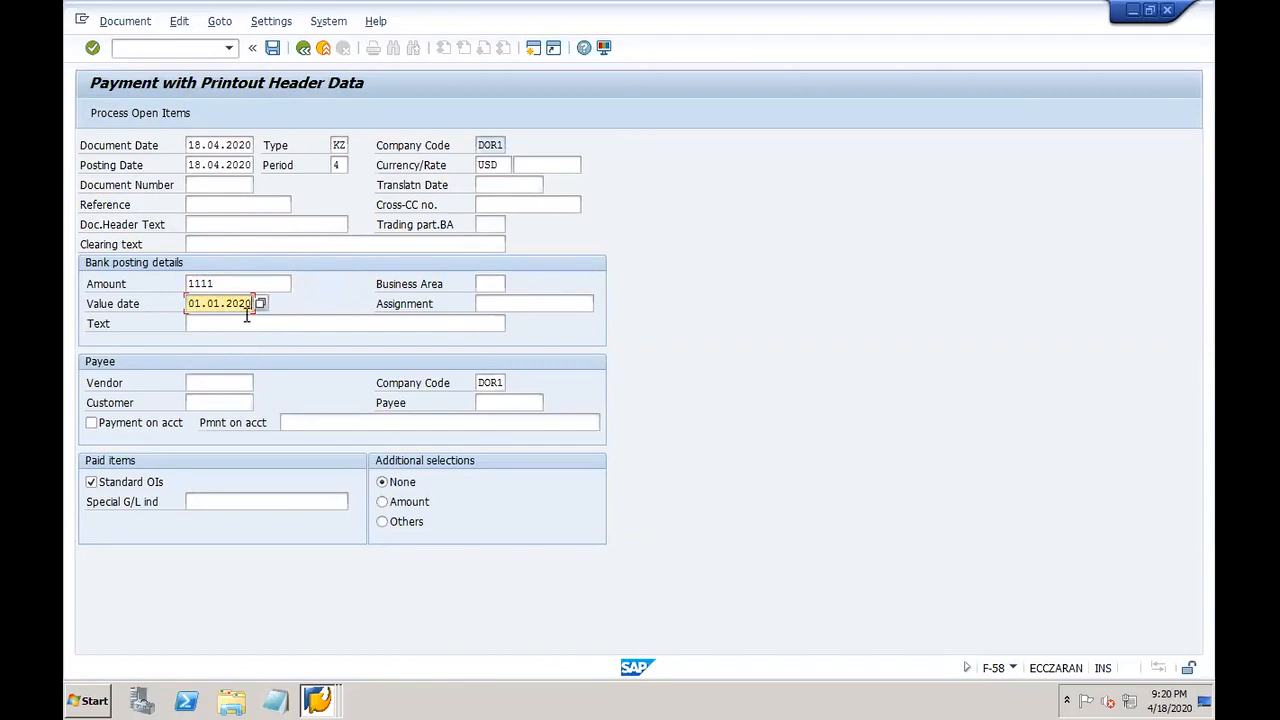
Step: Enter CHECK PAYMENT as the text, reference and document header text
left_click(247, 318)
type("CHECK PAYME")
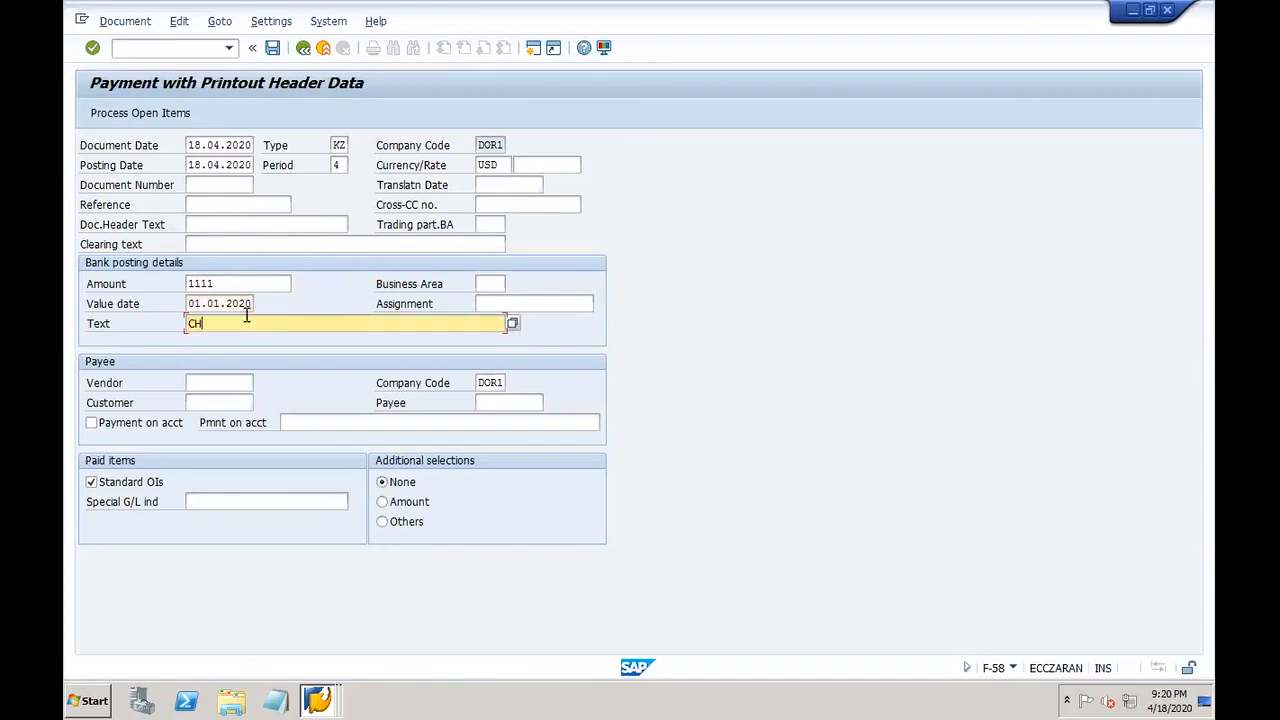
left_click_drag(288, 320, 166, 326)
key("ctrl+c")
left_click(166, 326)
left_click(212, 205)
key("ctrl+v")
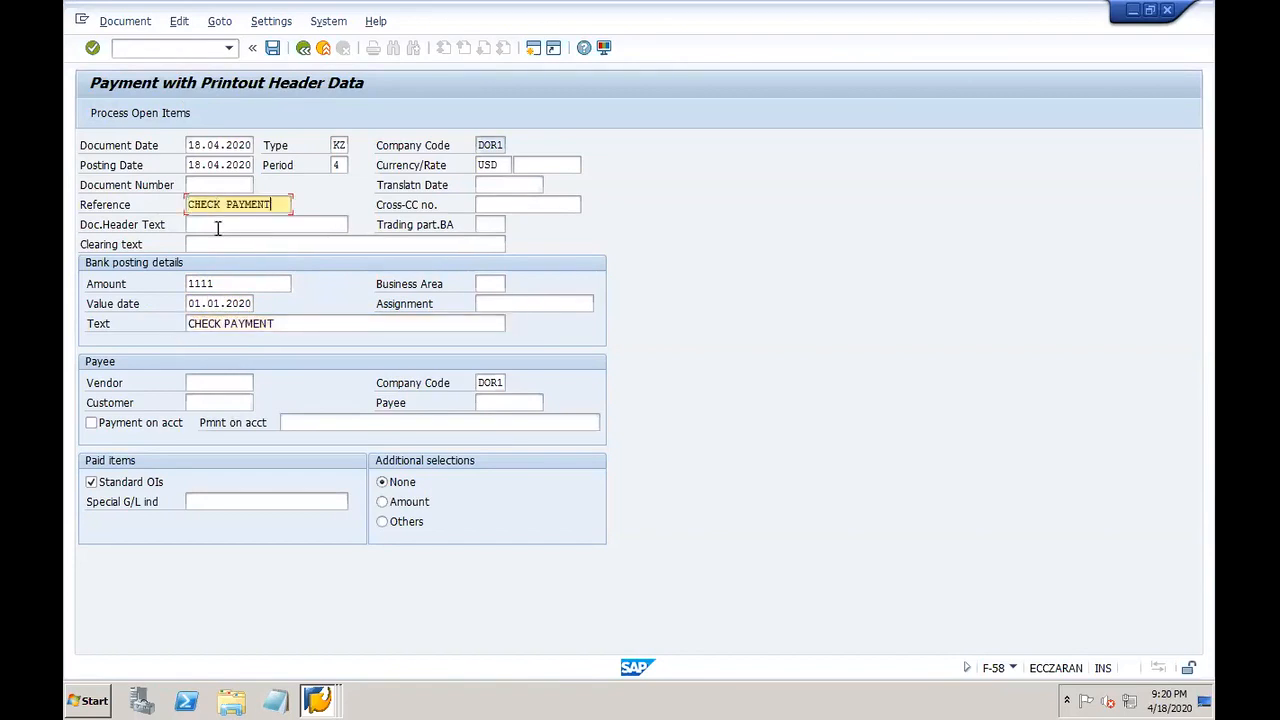
left_click(212, 225)
key("ctrl+v")
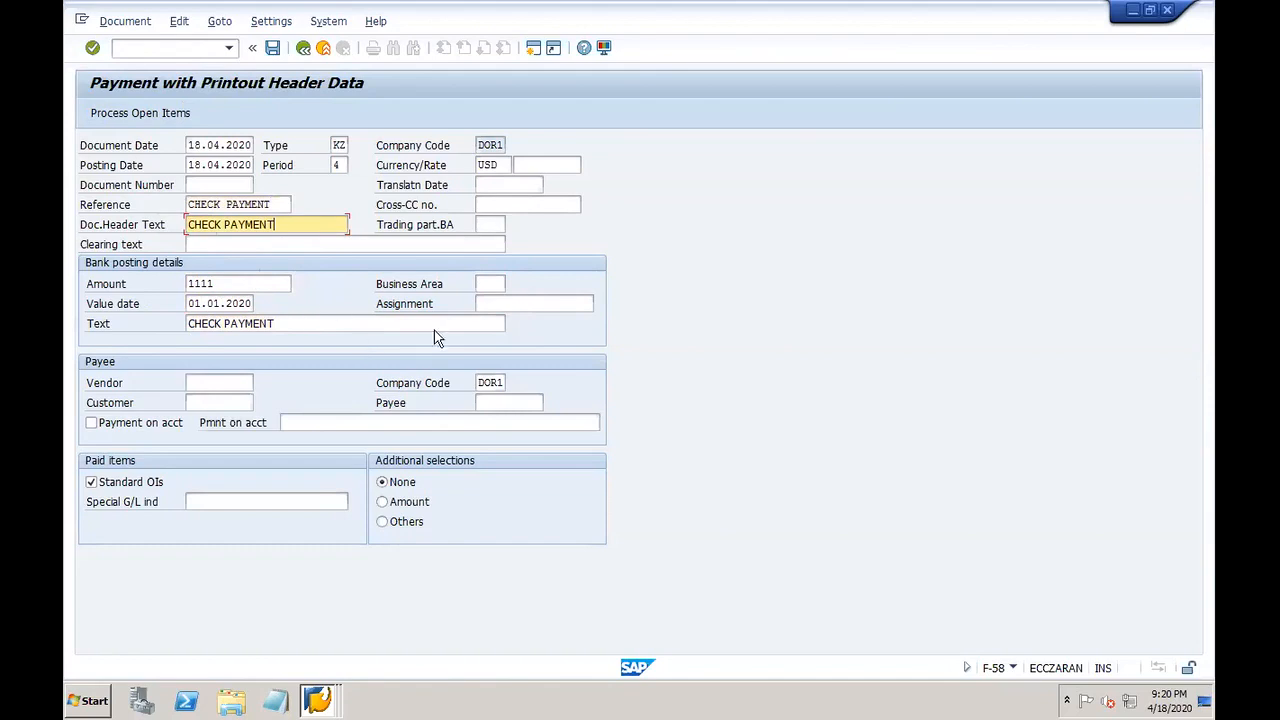
Step: Choose vendor DOR1-VEND2 through the vendor search for company code DOR1
left_click(216, 382)
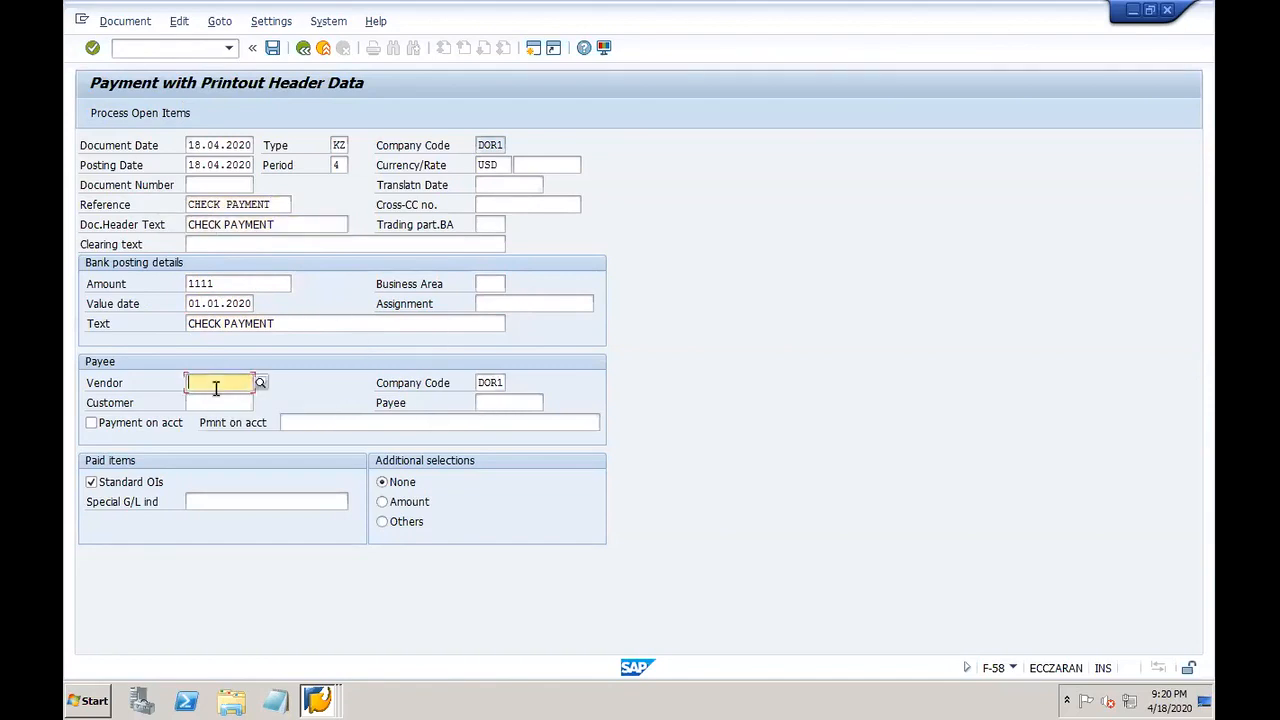
left_click(260, 383)
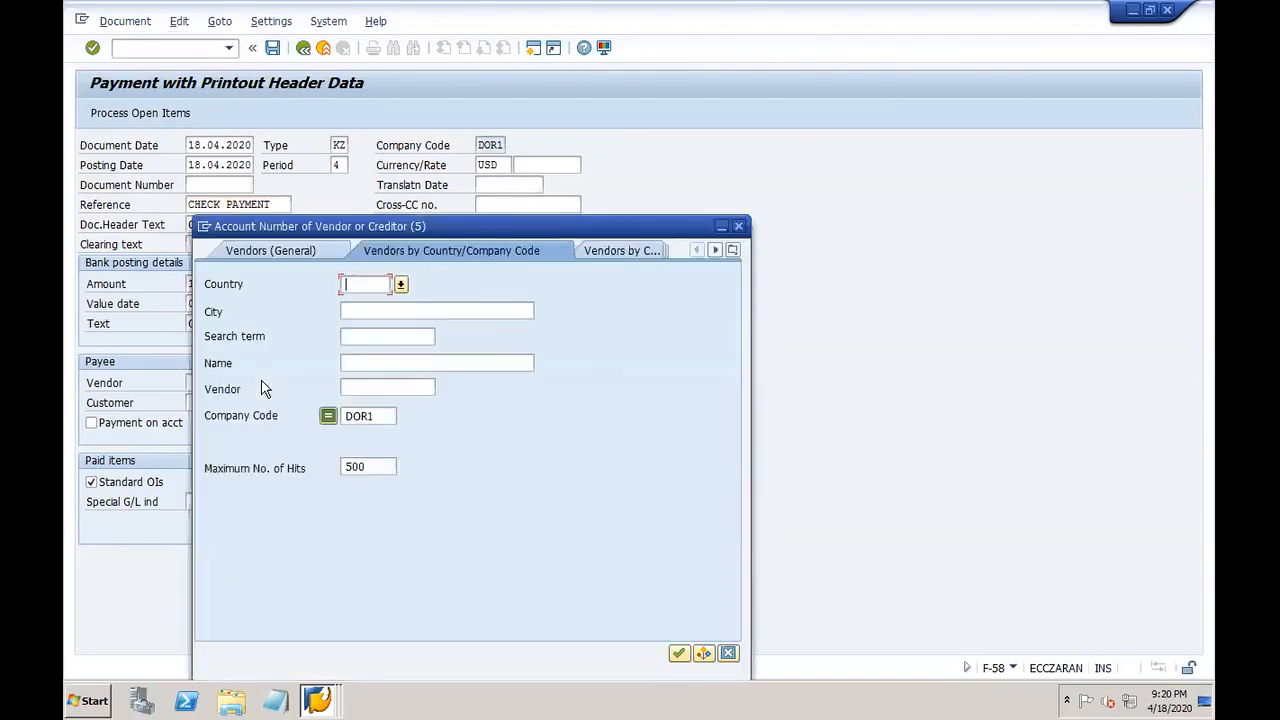
key("Return")
double_click(252, 187)
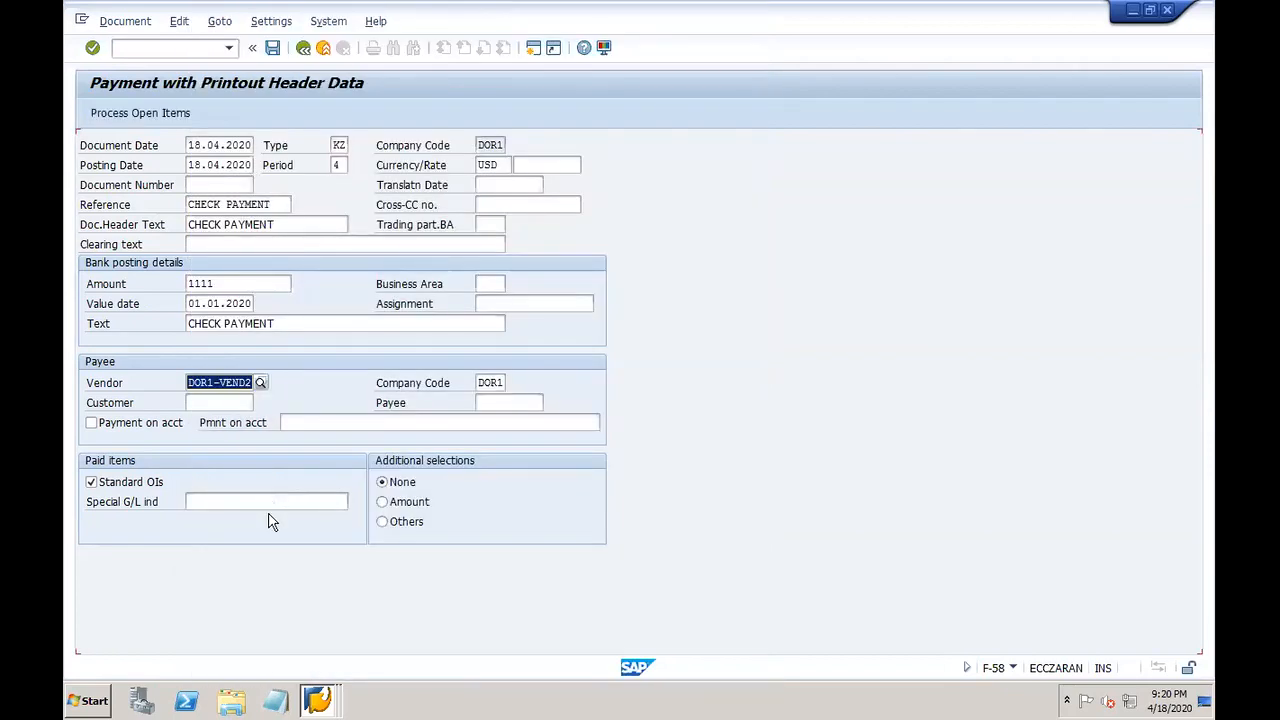
Step: Process the vendor's open items, select item 201012, and check it in the vendor line item display
left_click(176, 113)
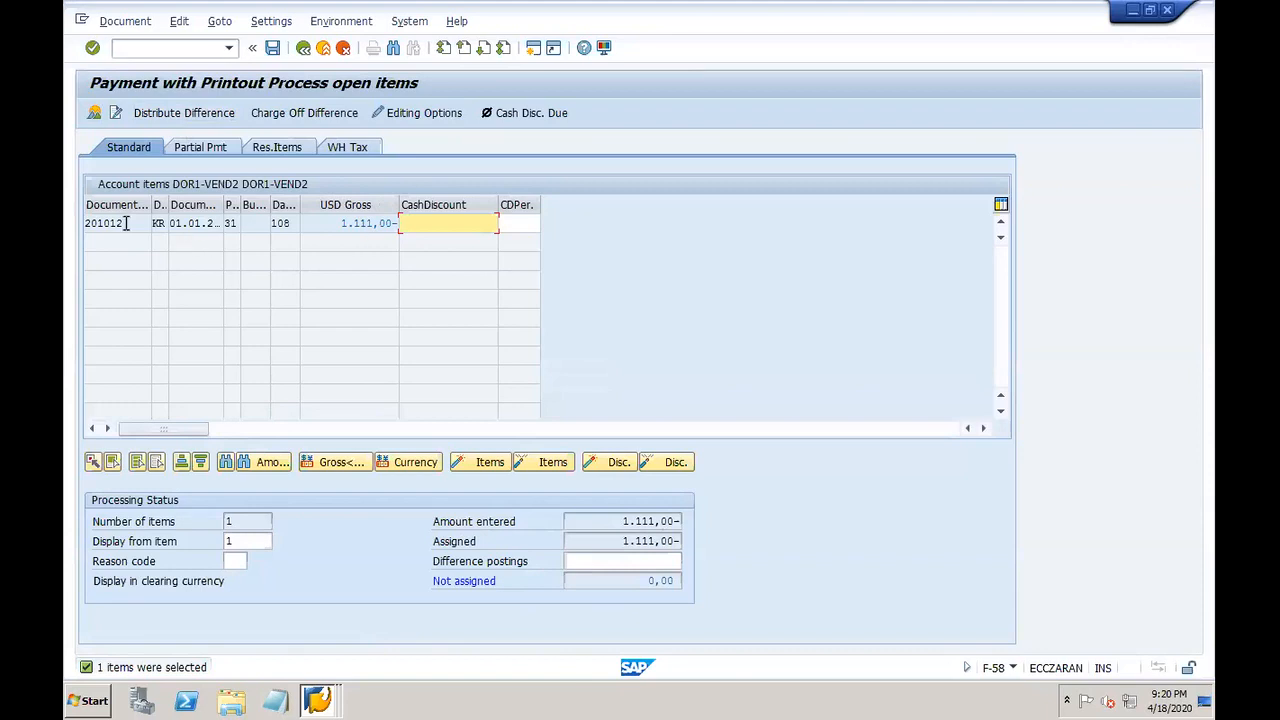
left_click(118, 224)
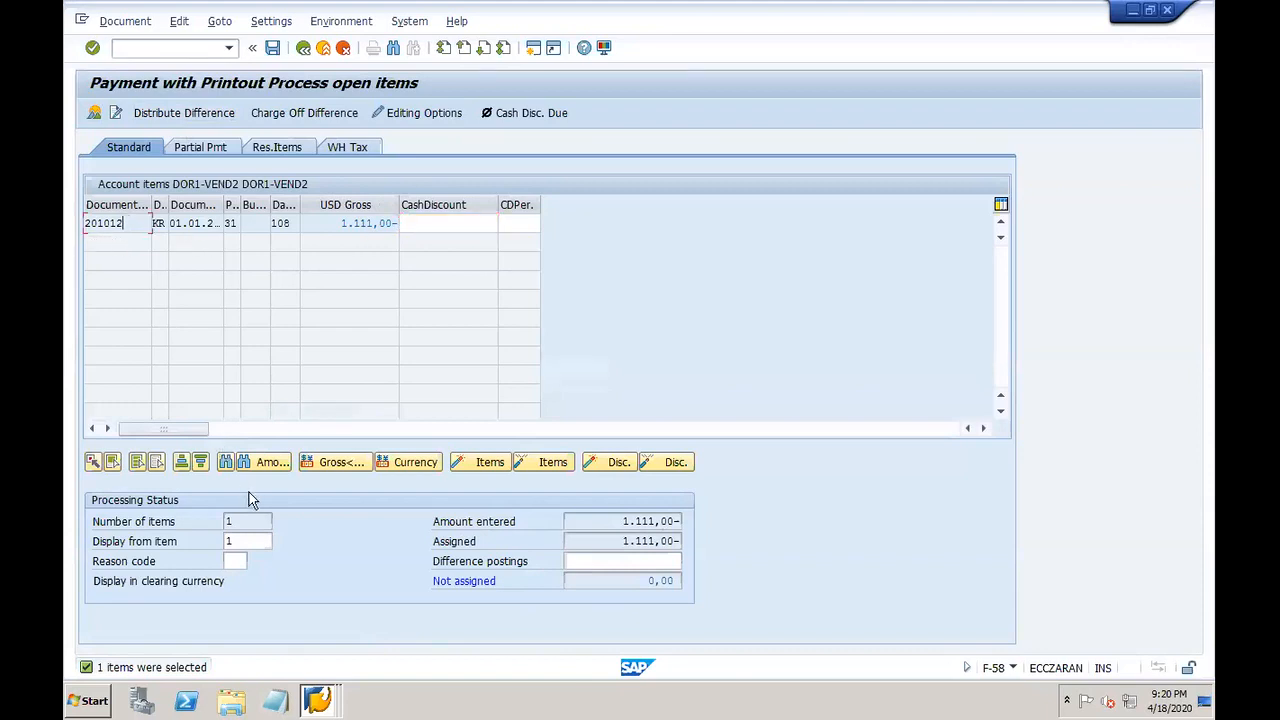
left_click(317, 700)
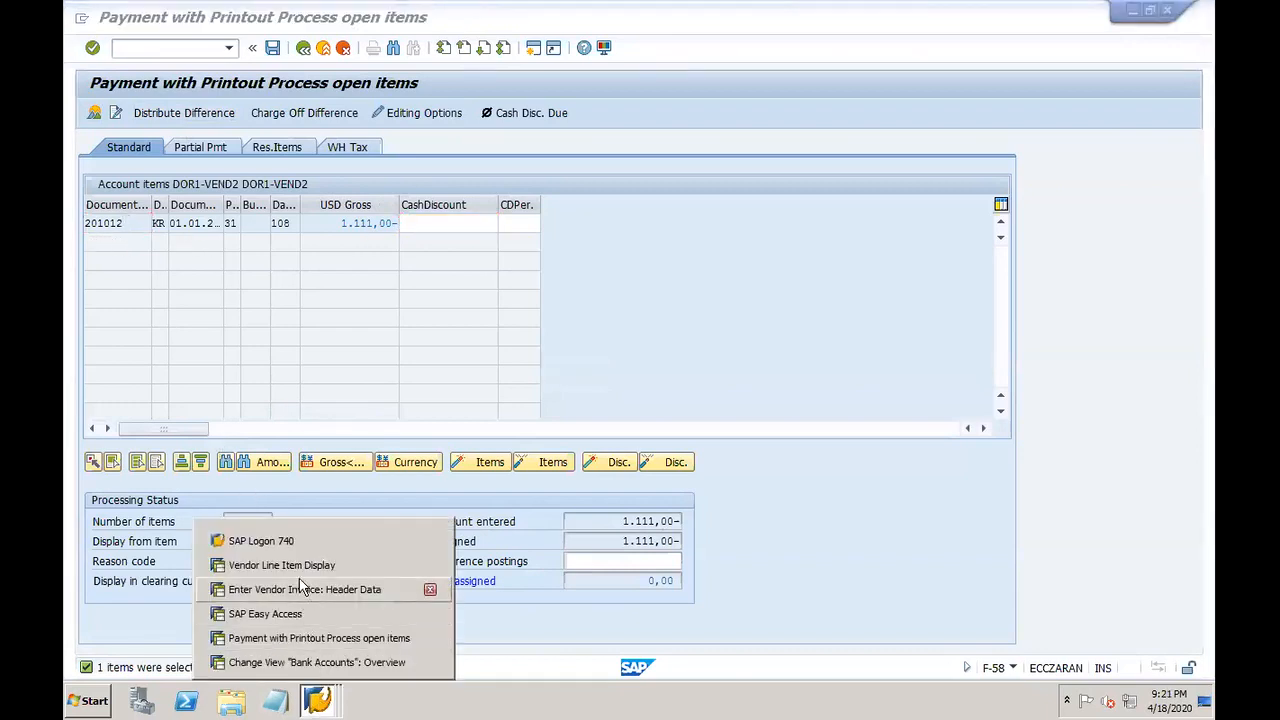
left_click(290, 565)
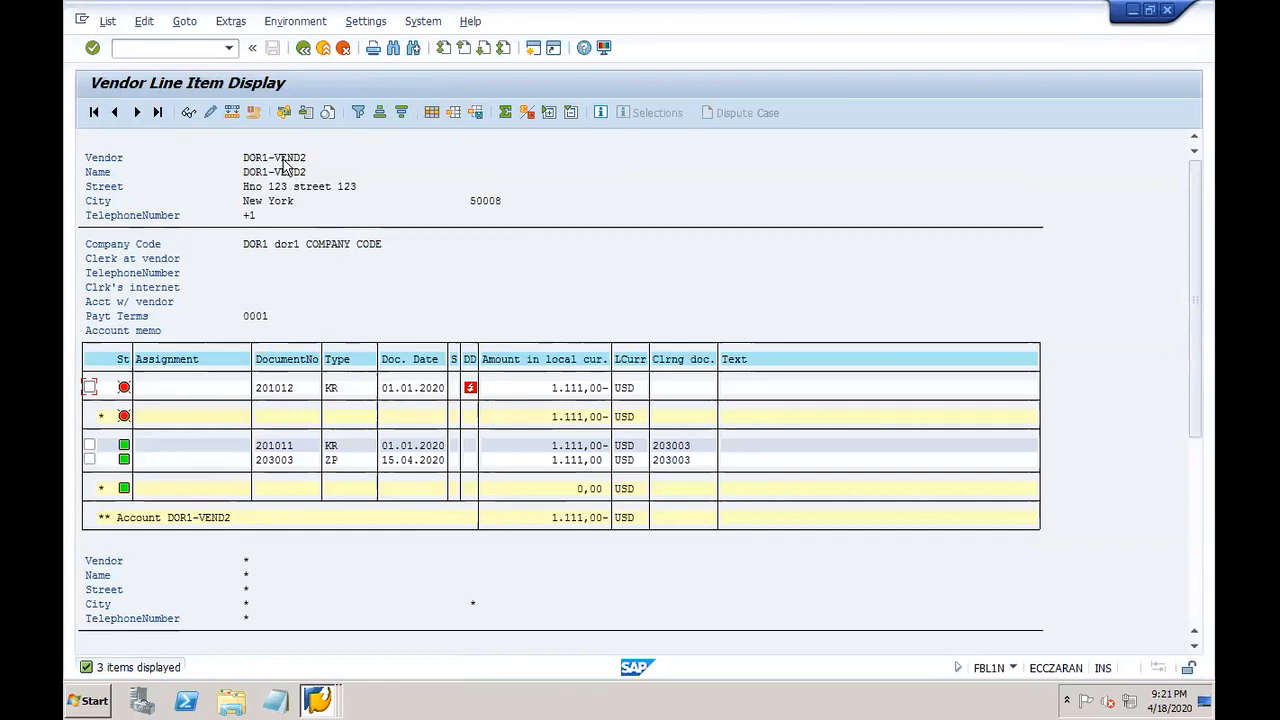
Step: Close the bank accounts overview window and return to the open items payment window
left_click(318, 698)
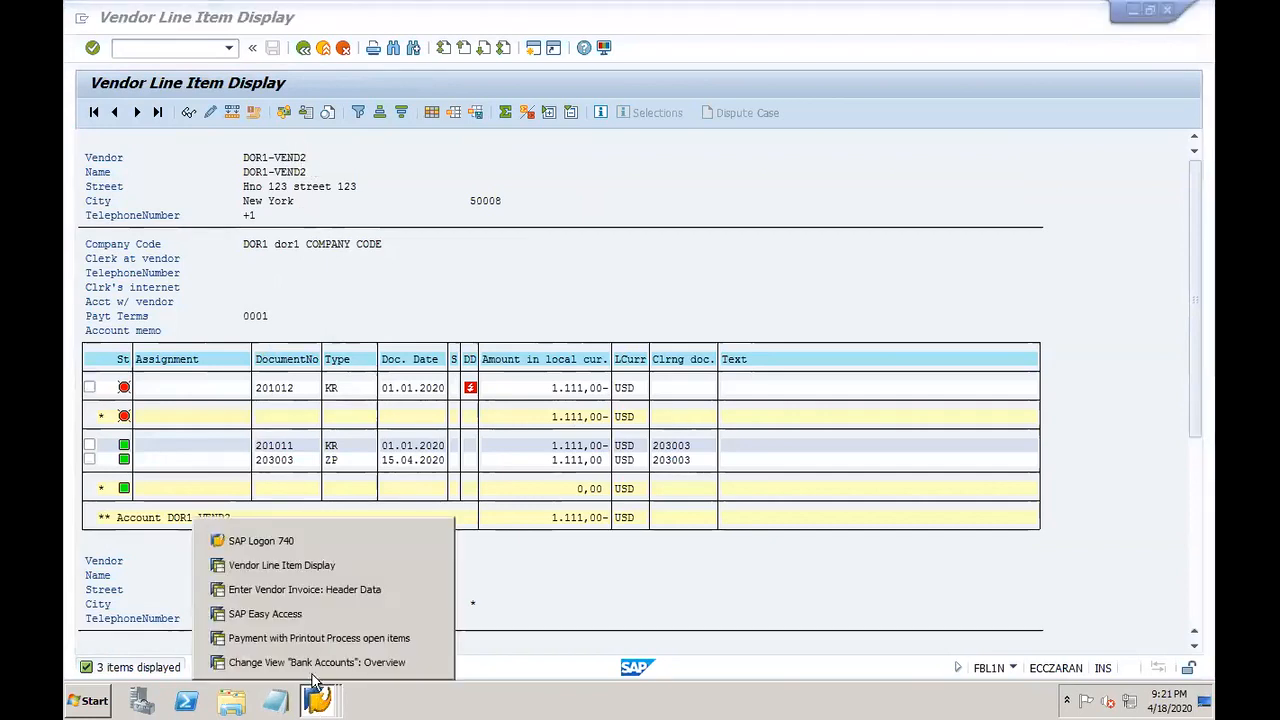
left_click(305, 662)
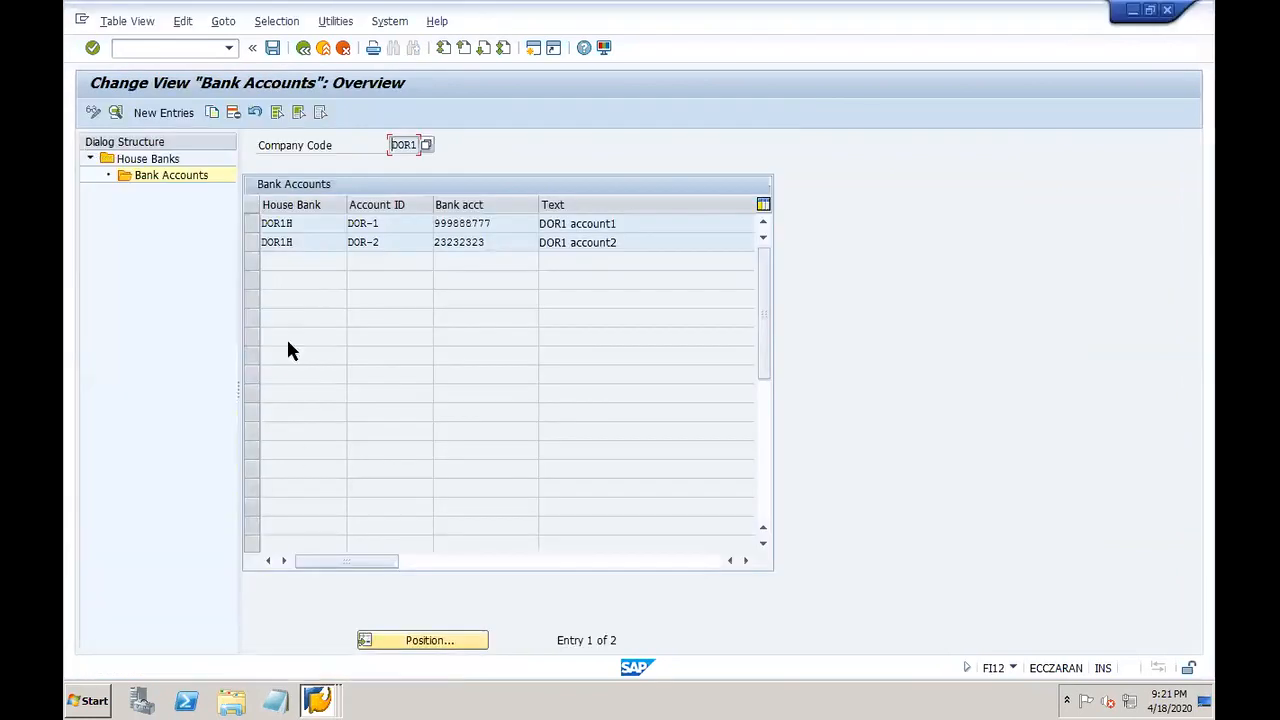
left_click(1167, 10)
left_click(325, 695)
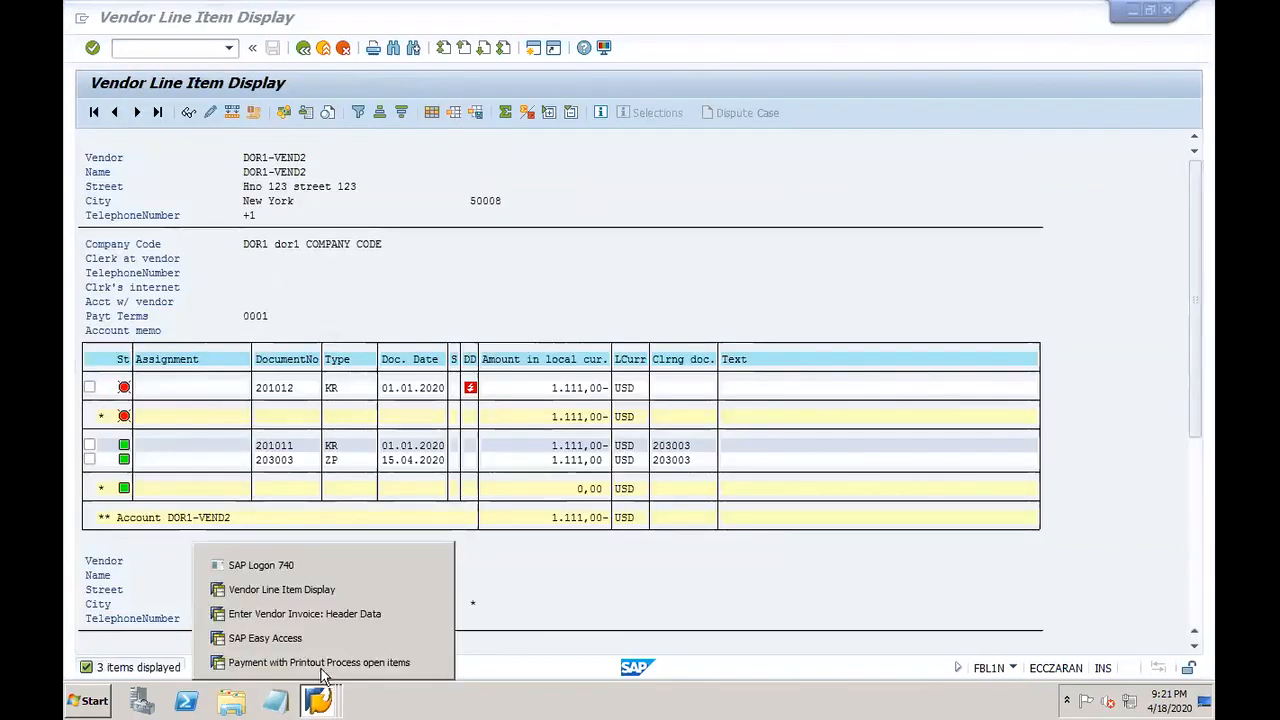
left_click(318, 662)
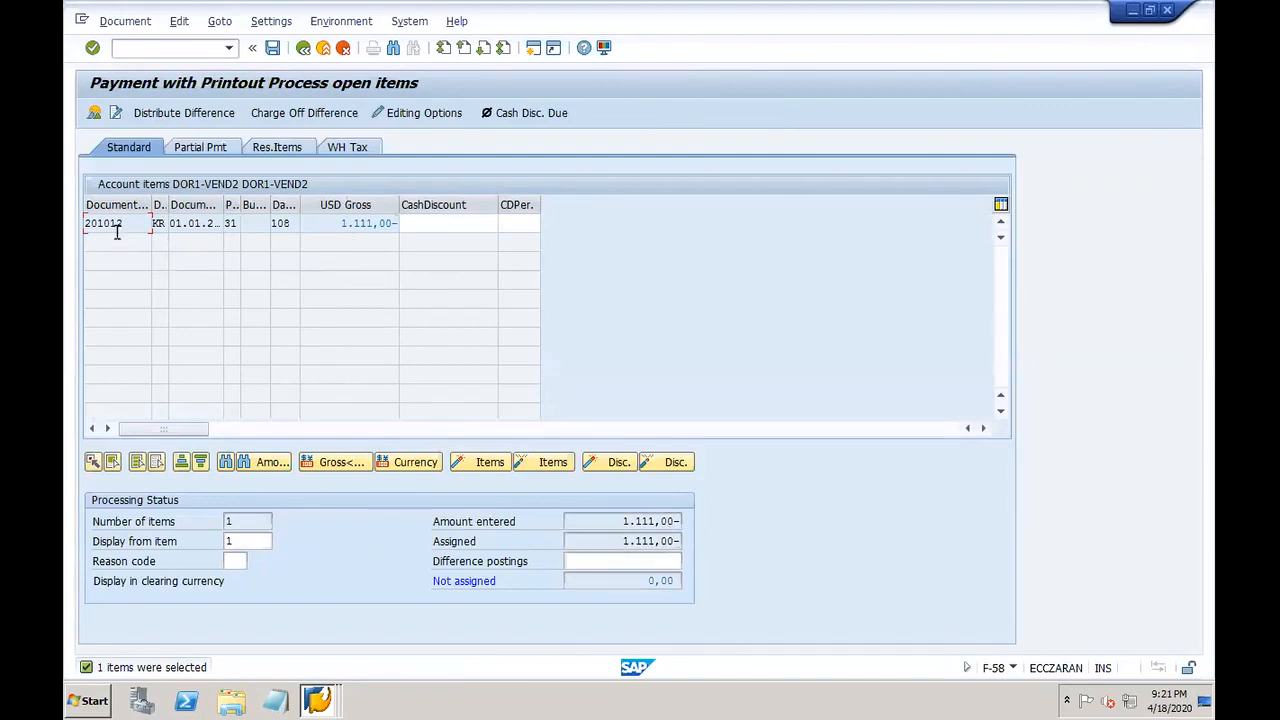
Step: Simulate the posting (bank 10003 credit, DOR1-VEND2 debit 1.111,00 USD), then bring SAP Easy Access forward
left_click(117, 24)
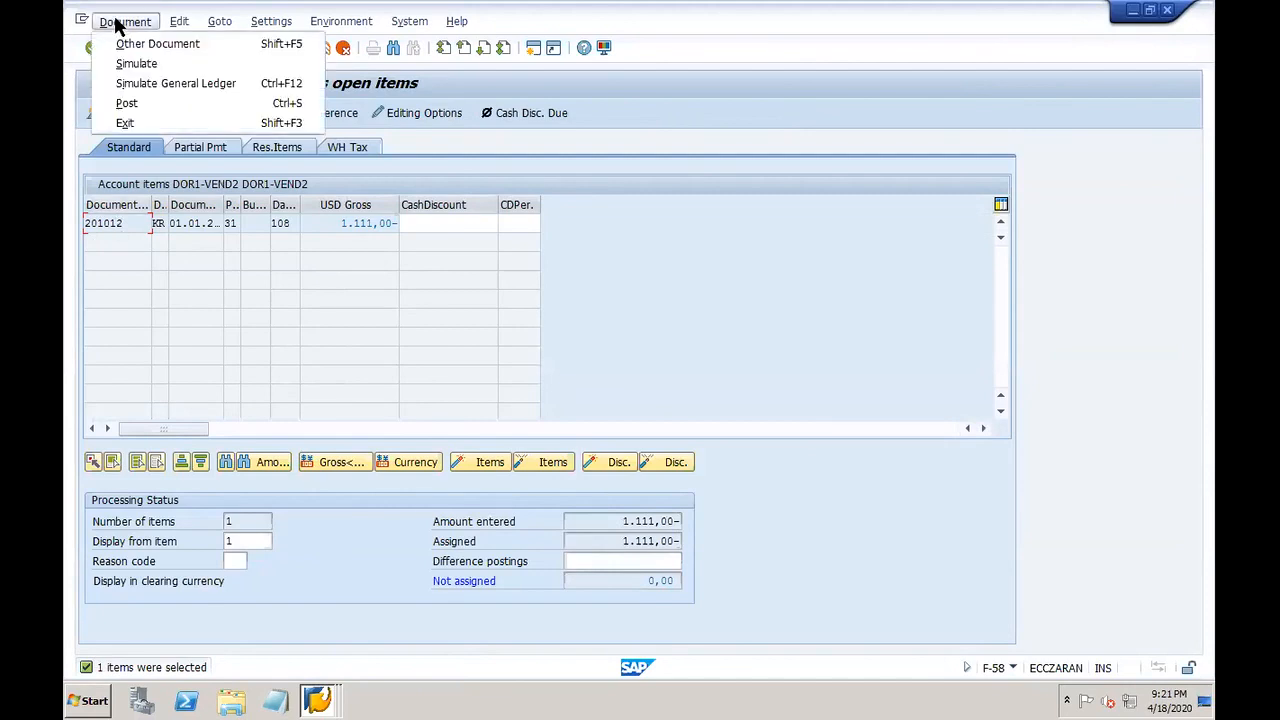
left_click(160, 67)
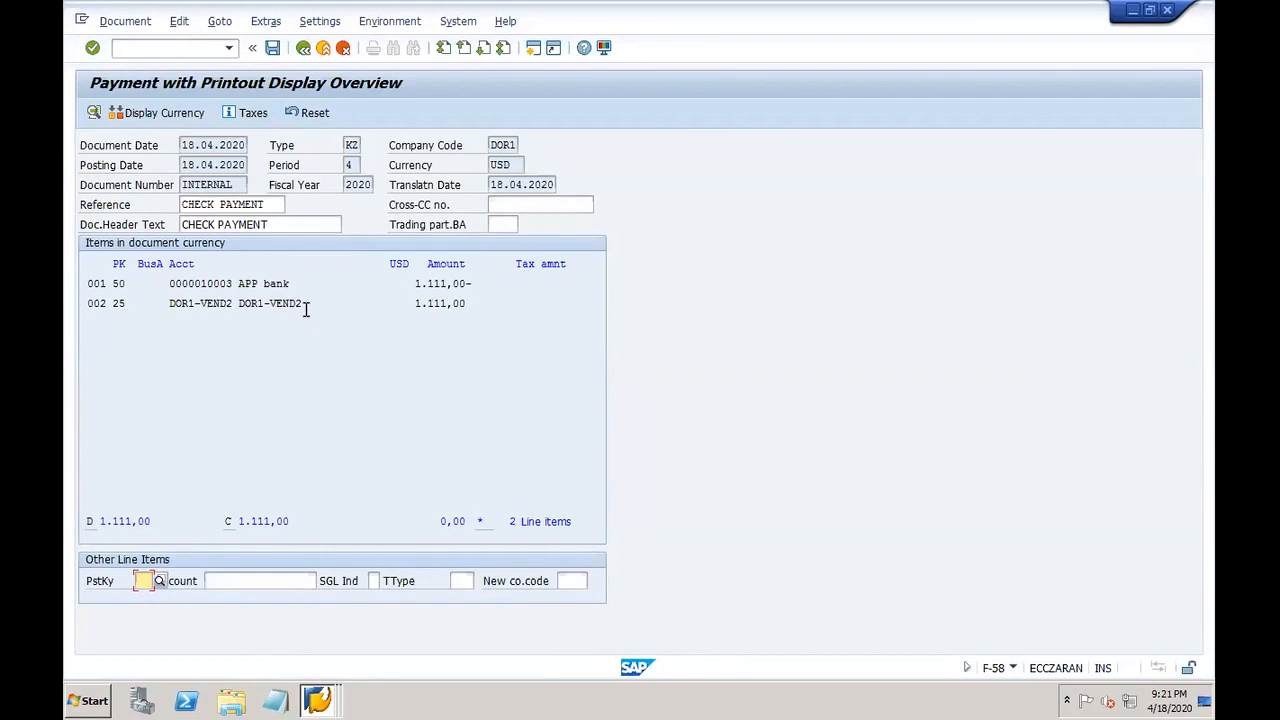
left_click_drag(194, 284, 270, 284)
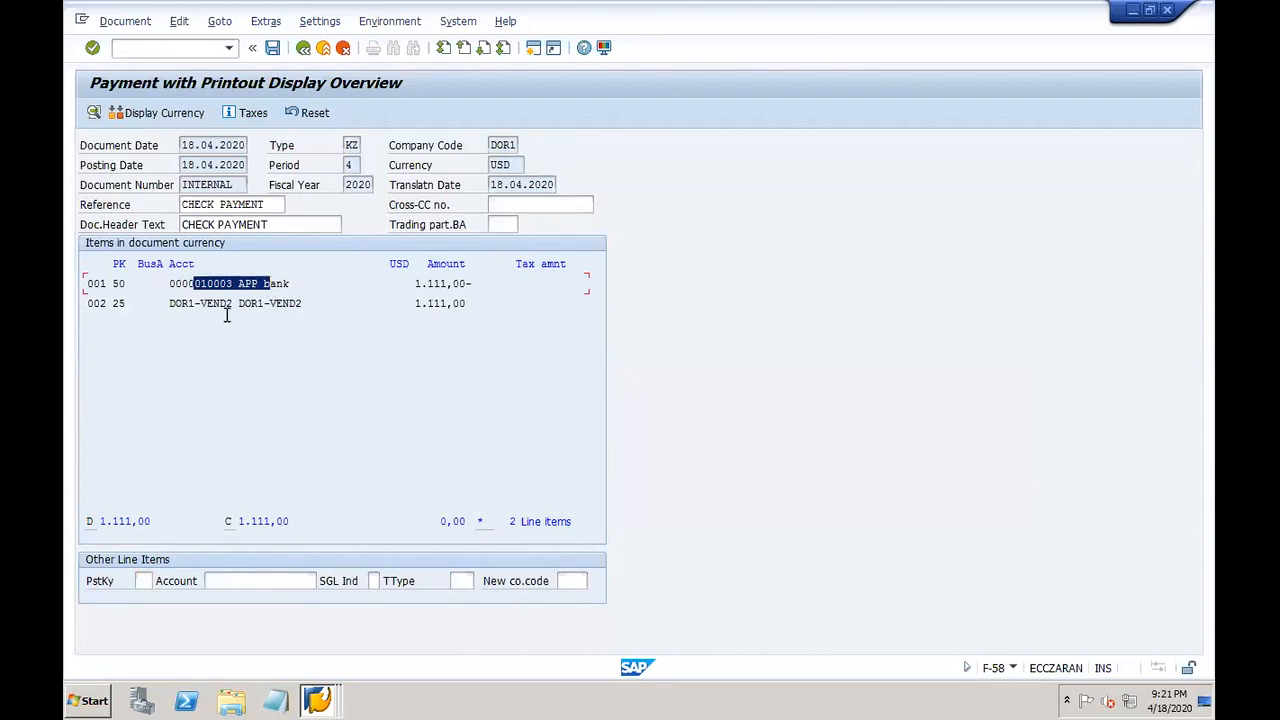
left_click(318, 700)
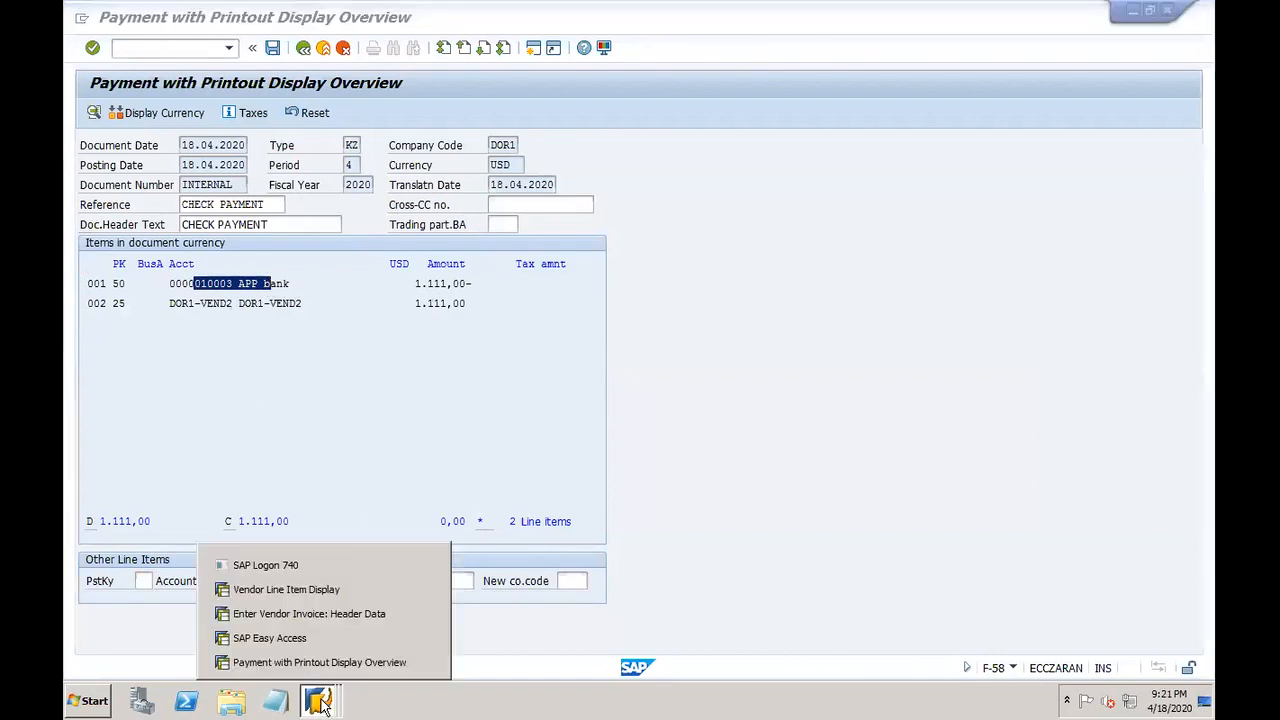
left_click(300, 638)
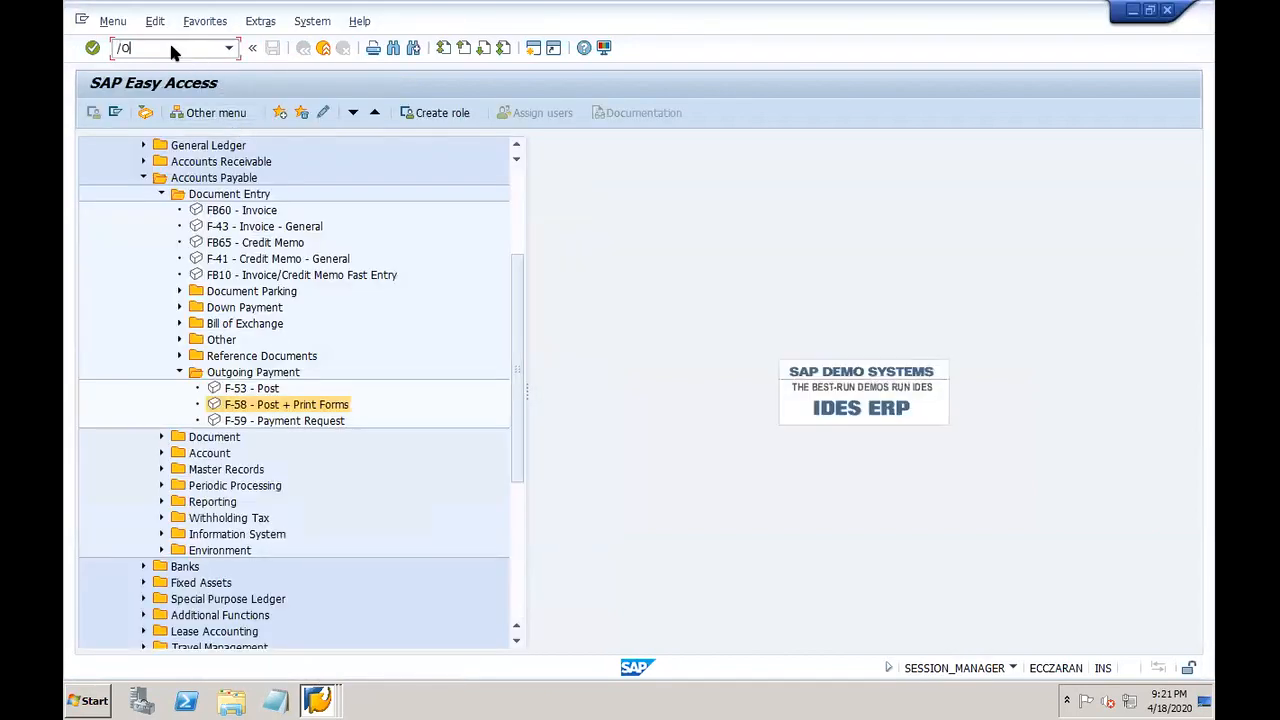
left_click(170, 48)
type("/OFBZP")
key("Return")
left_click(205, 352)
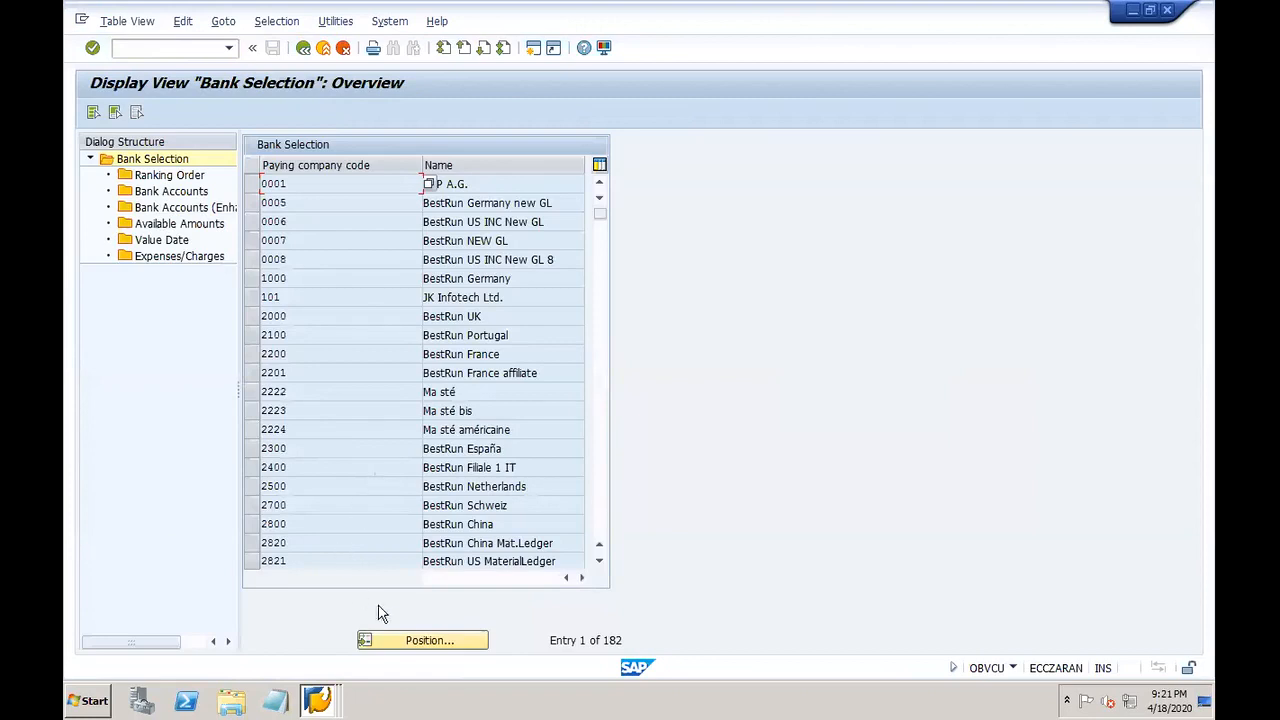
left_click(422, 641)
type("DOR")
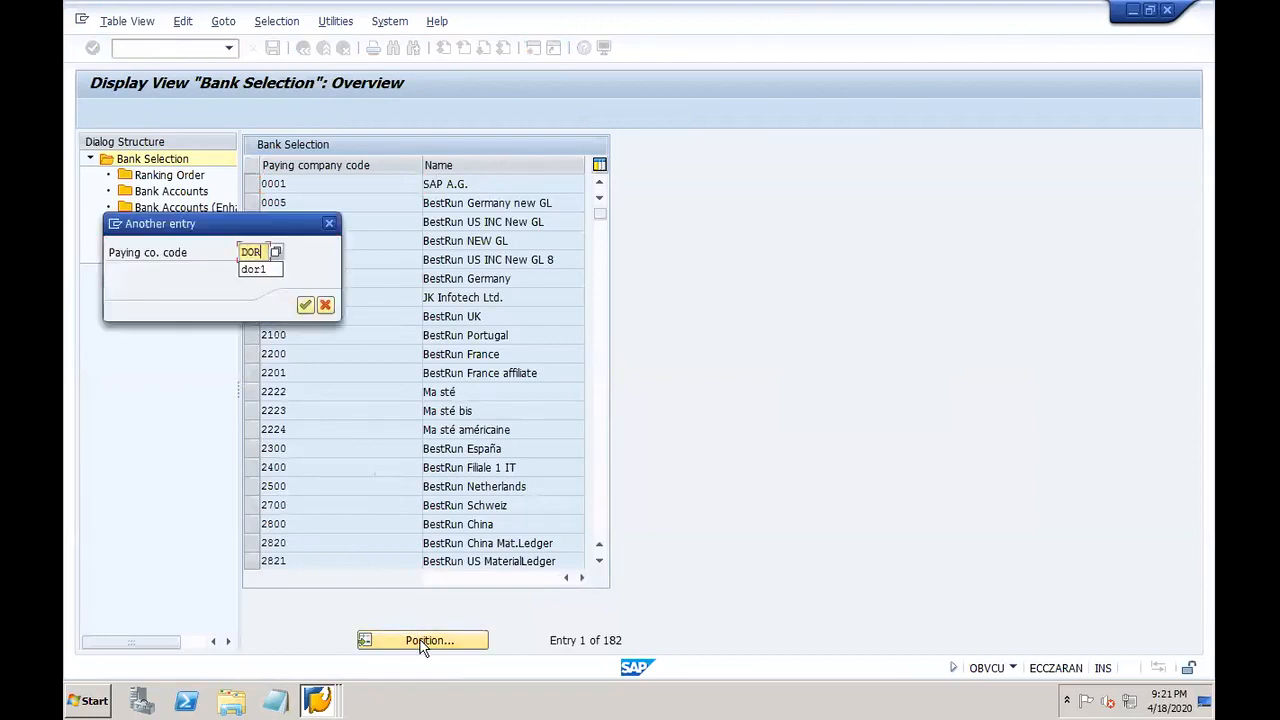
type("1")
key("Return")
left_click(253, 185)
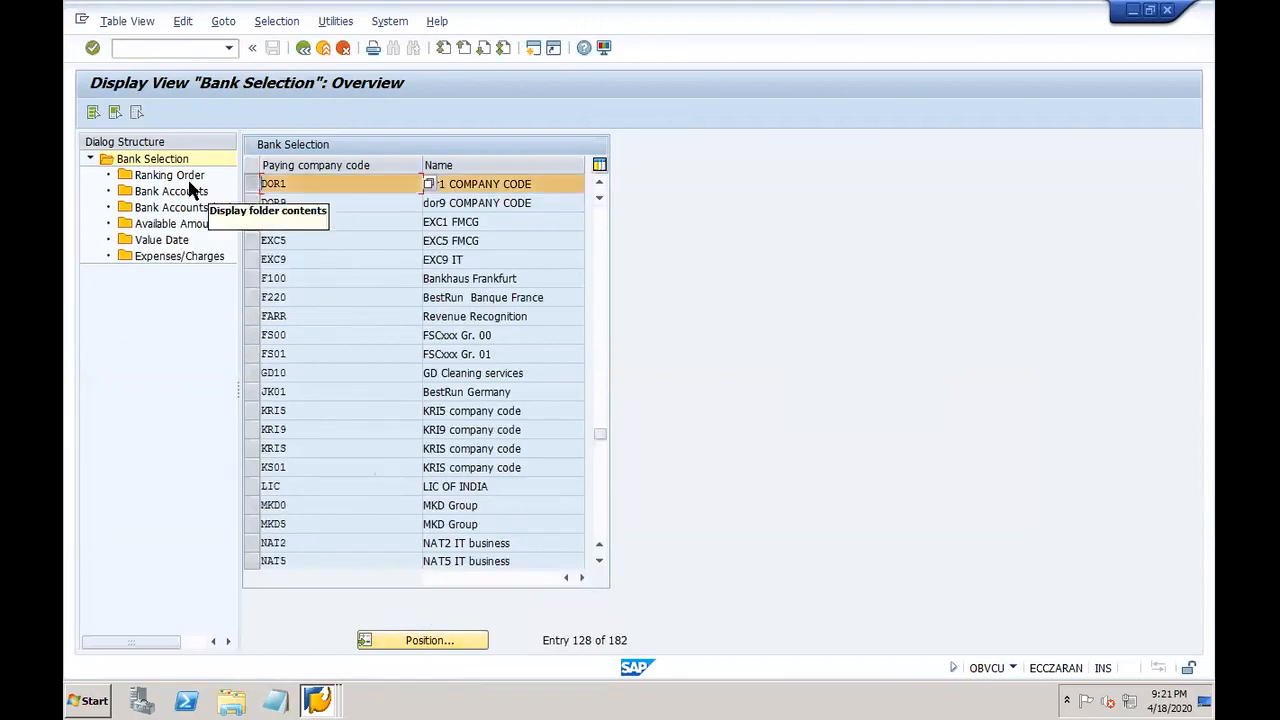
double_click(174, 191)
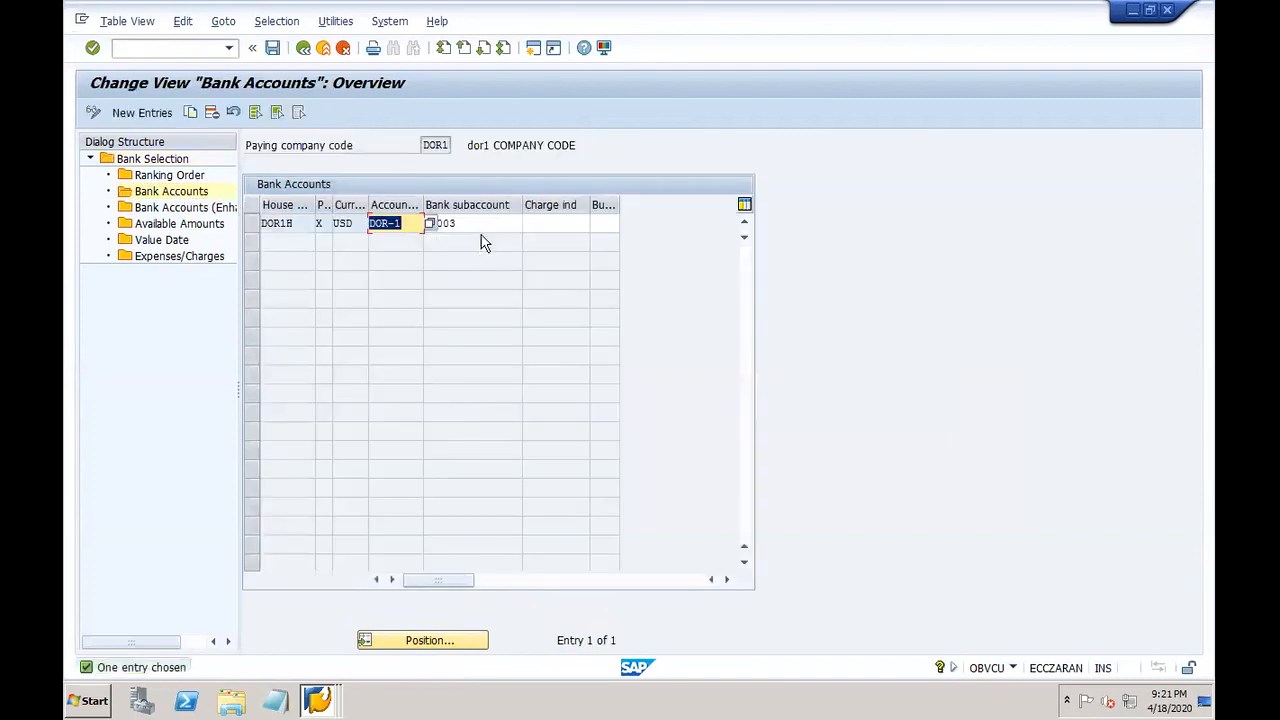
left_click(478, 228)
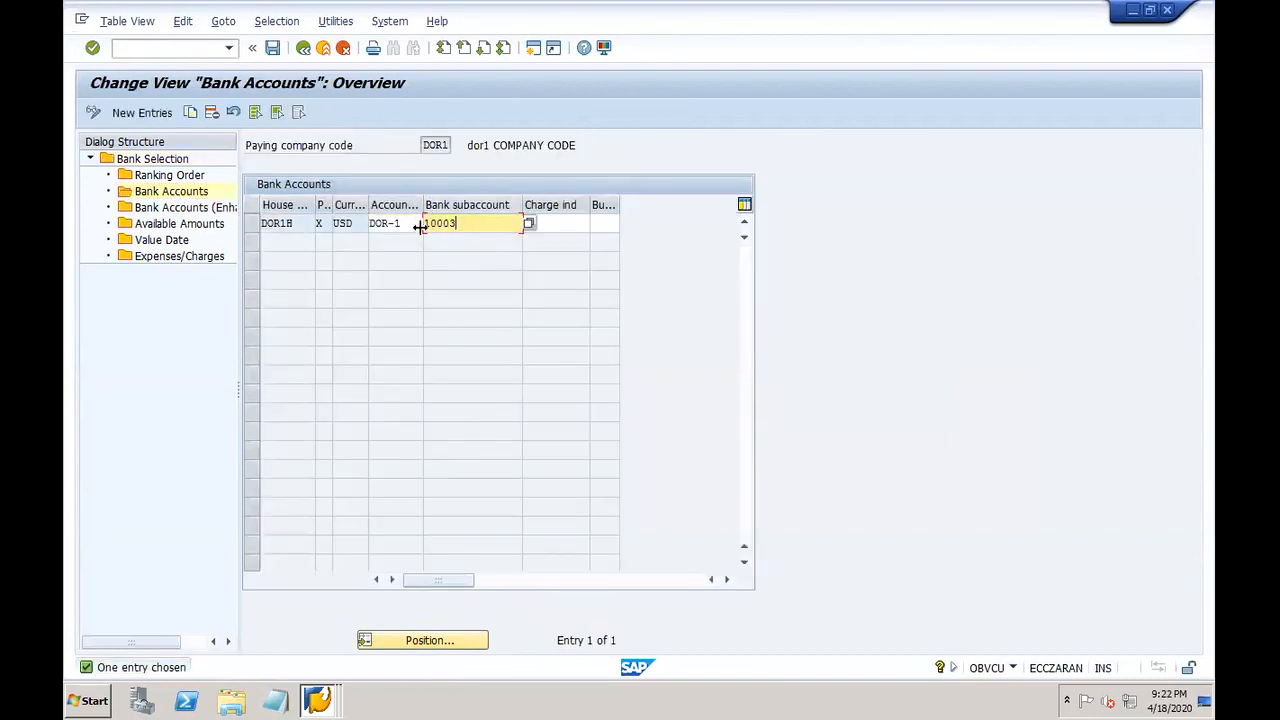
left_click(318, 223)
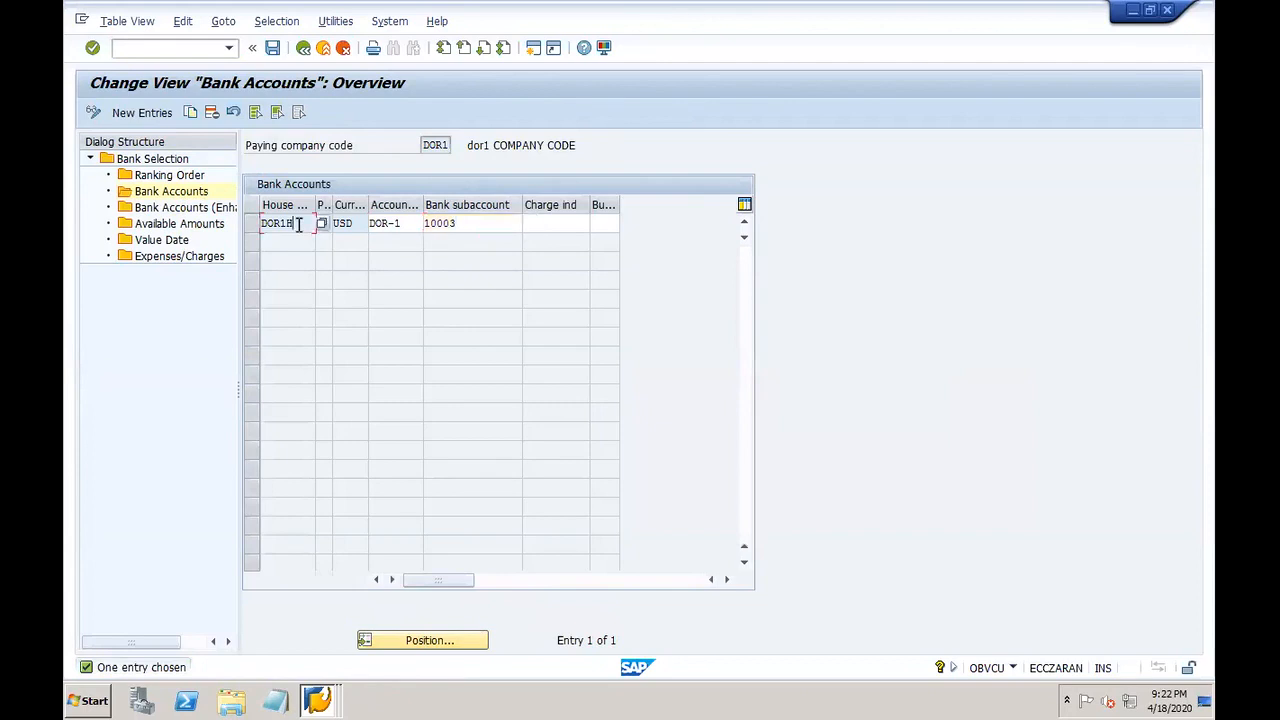
left_click(338, 224)
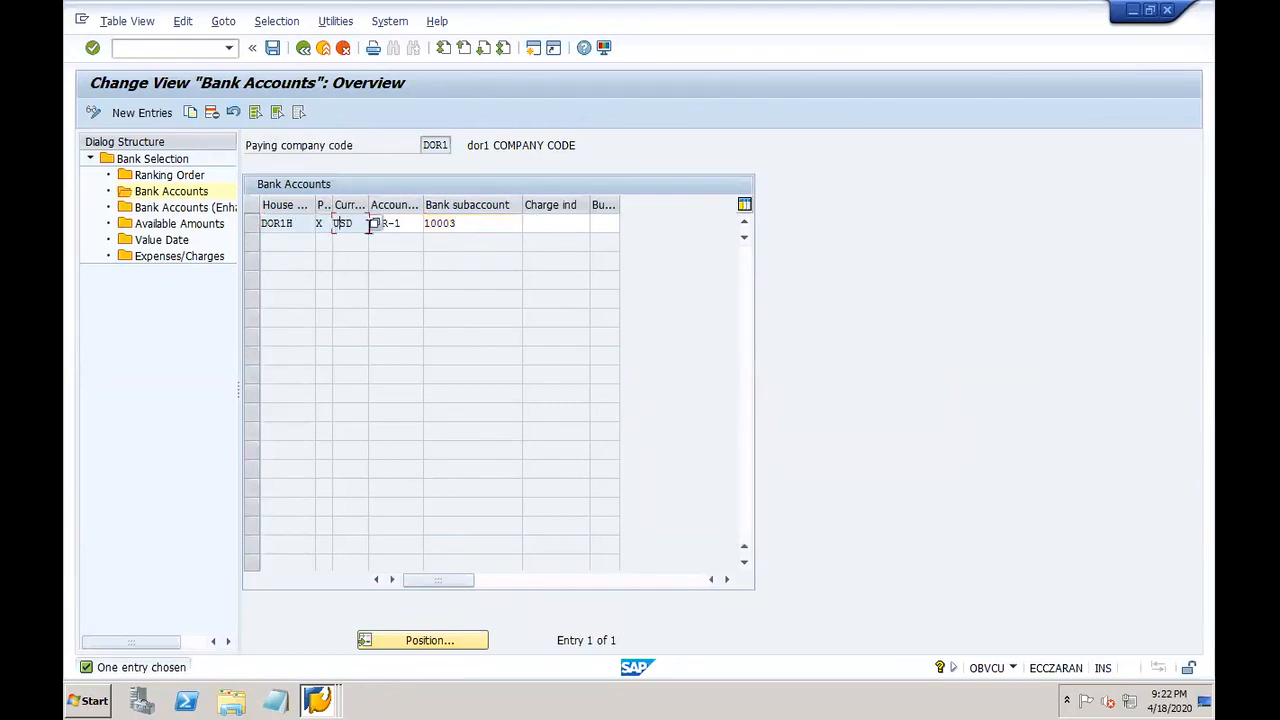
left_click(415, 224)
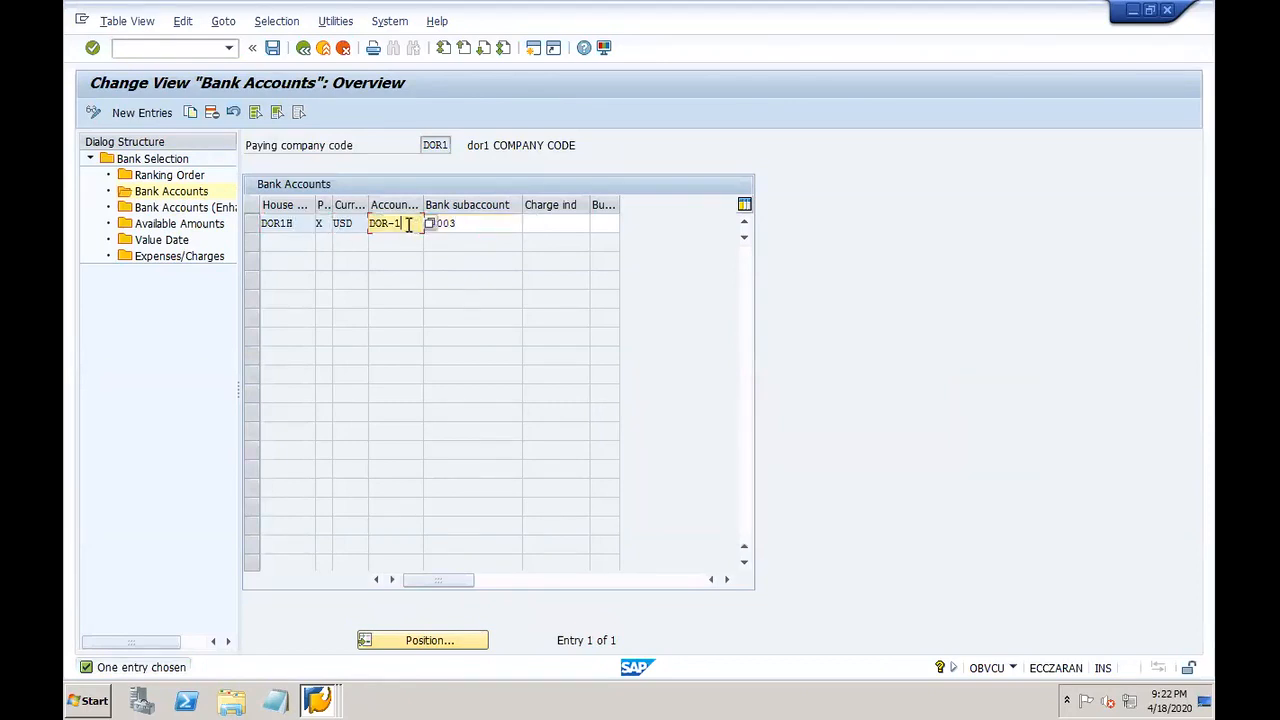
left_click(320, 699)
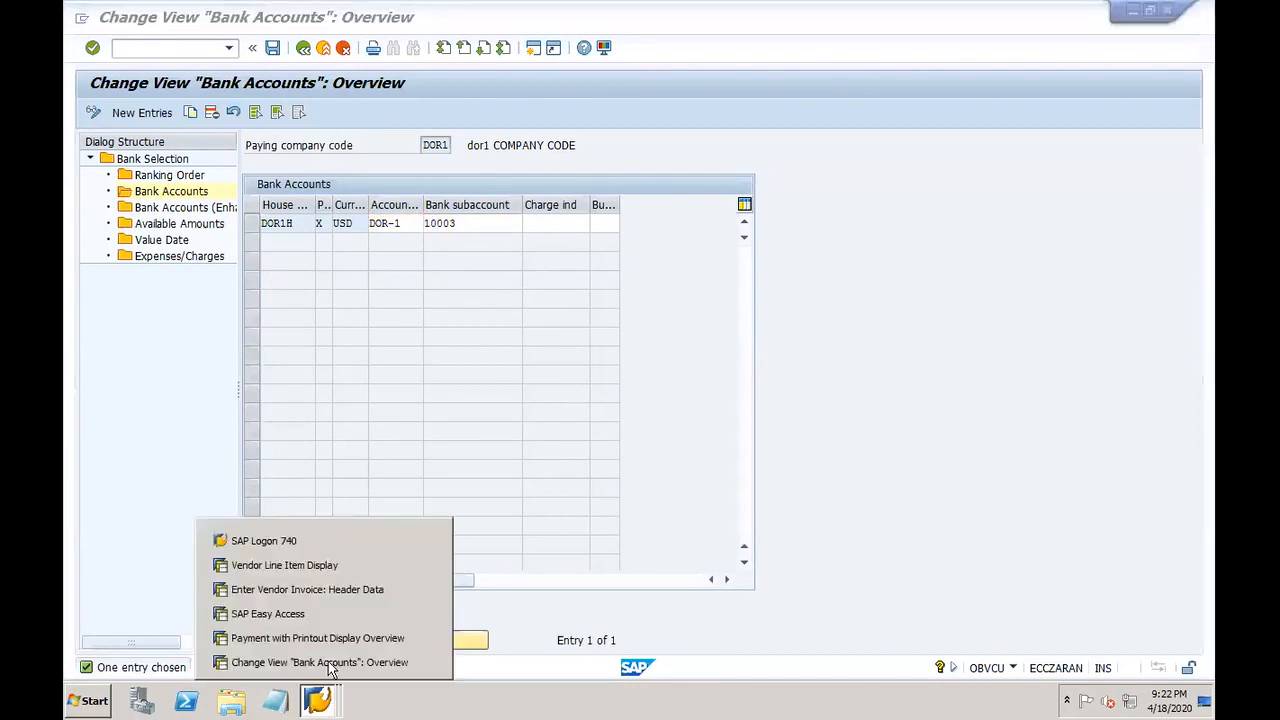
left_click(915, 339)
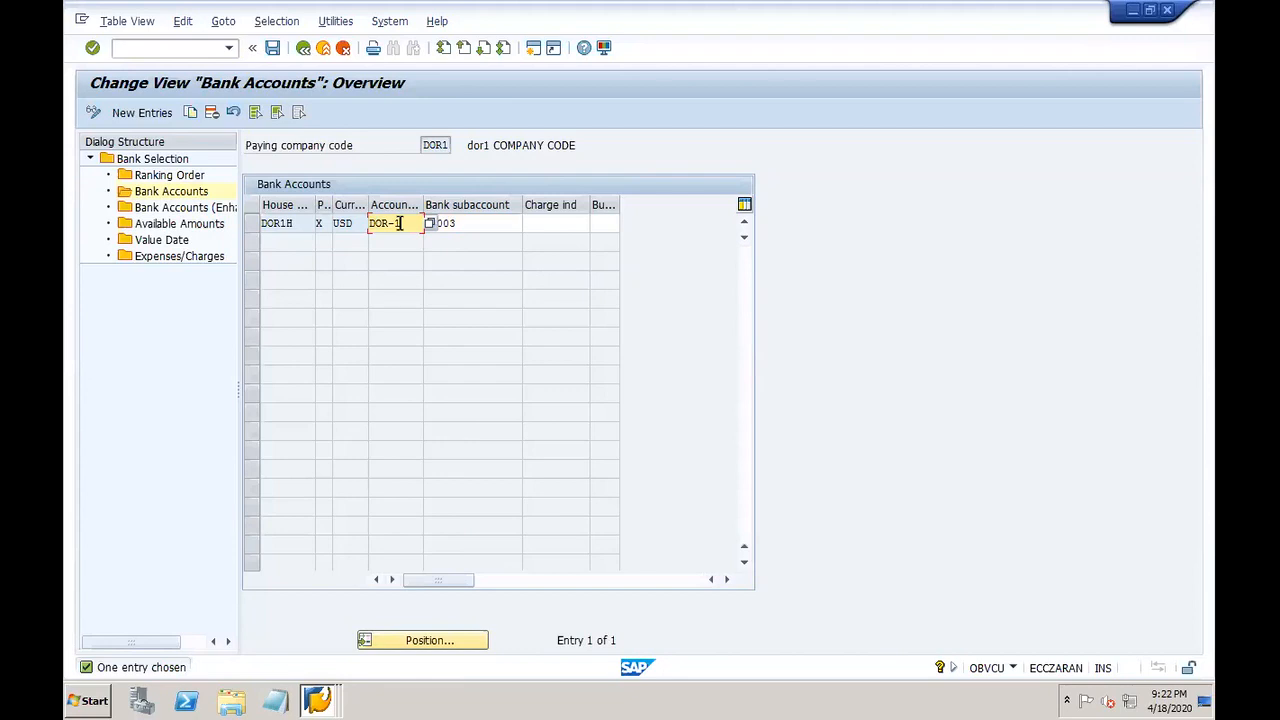
left_click(467, 221)
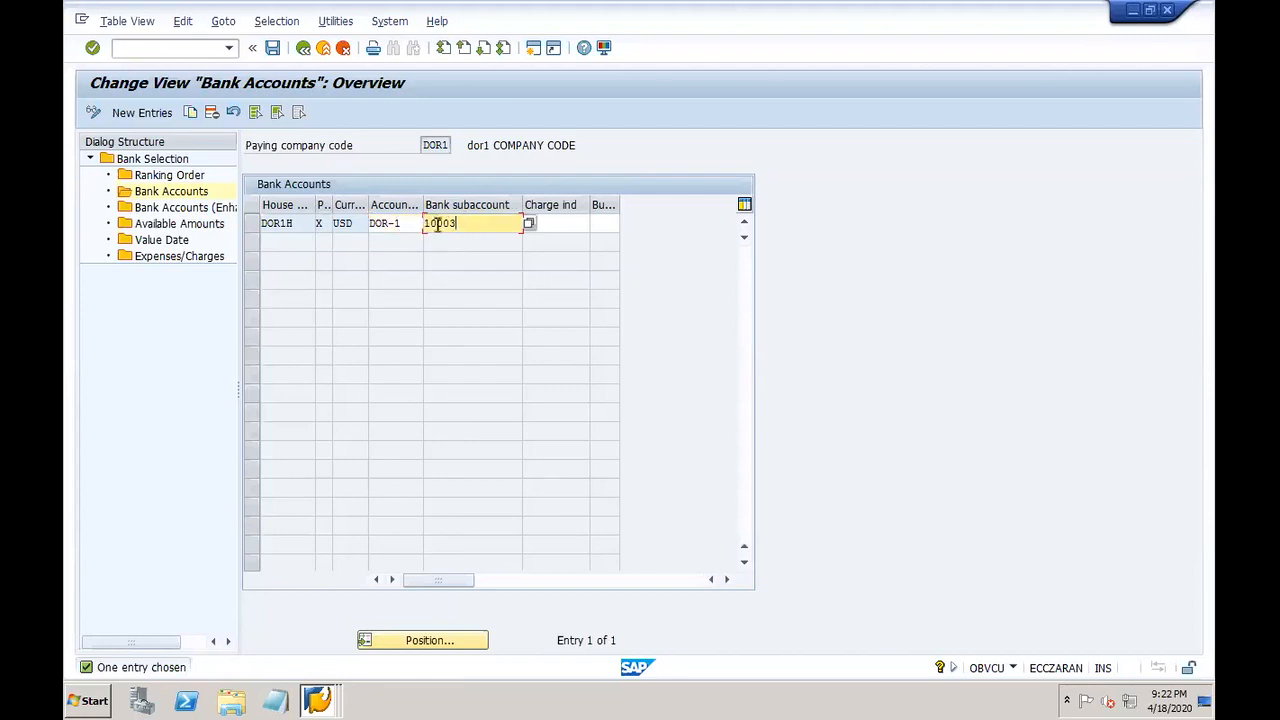
left_click(1166, 9)
left_click(318, 700)
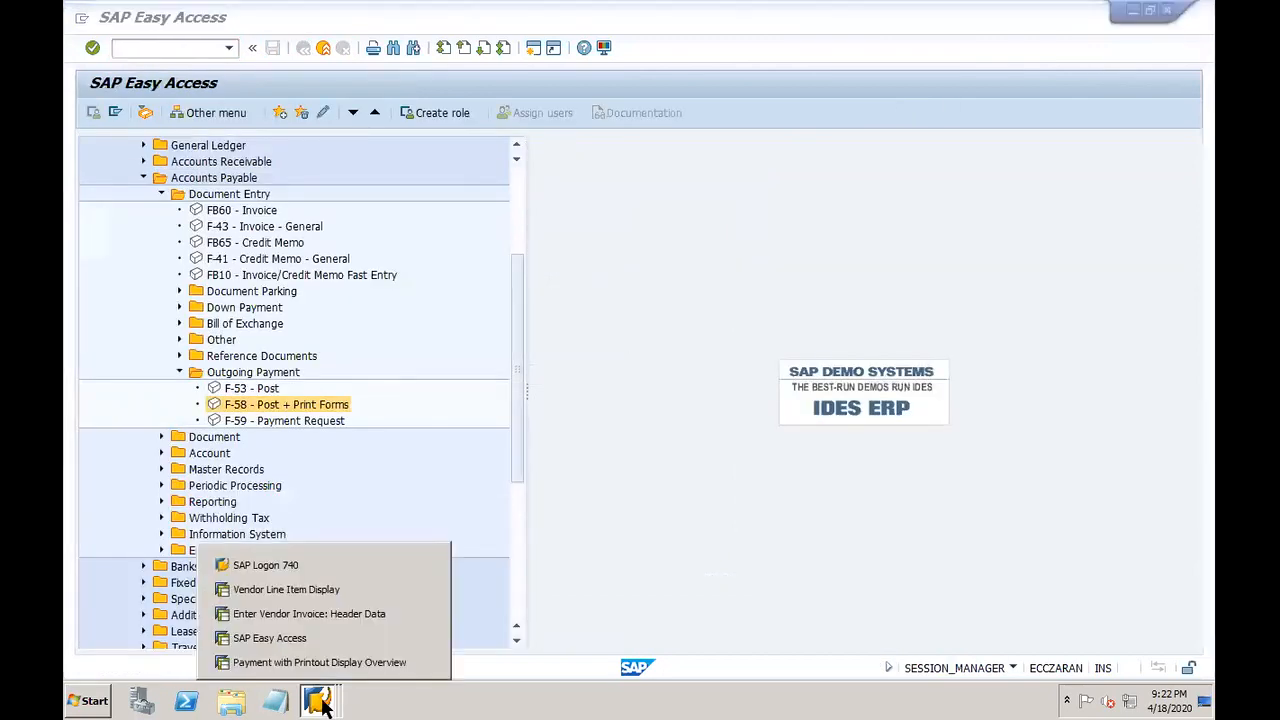
Step: Post the check payment in F-58 and acknowledge document 202010
left_click(311, 664)
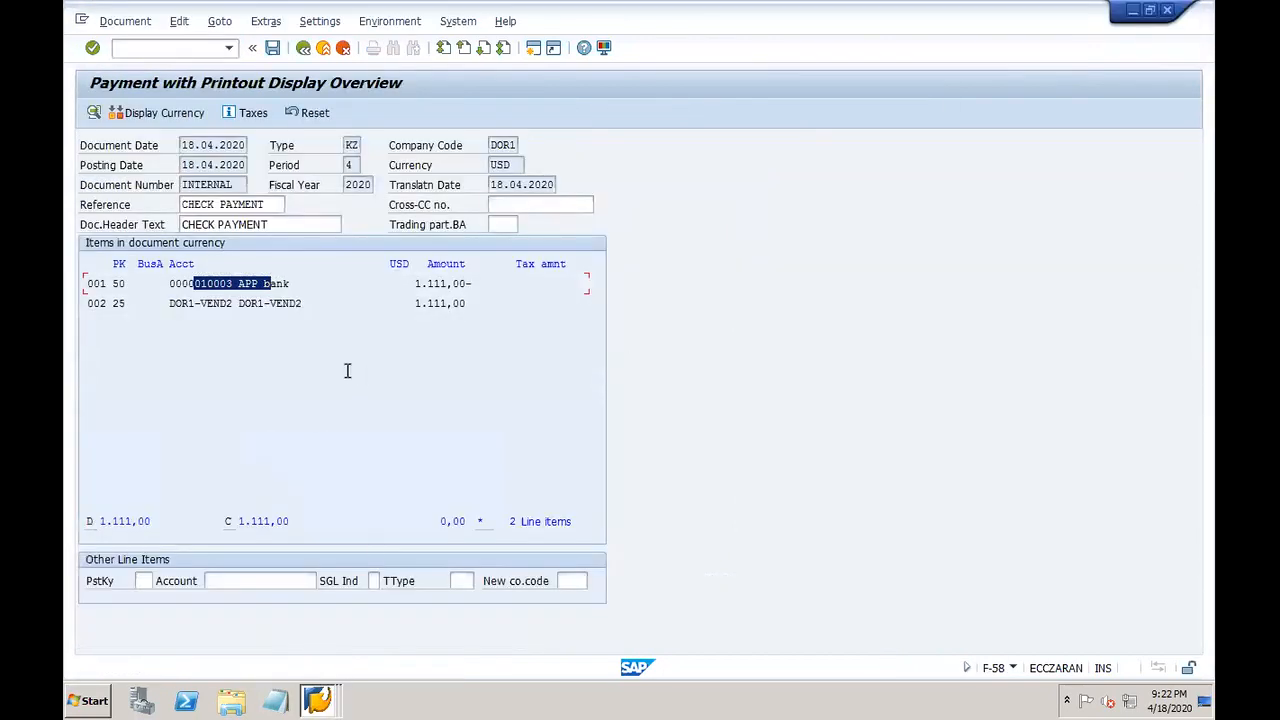
left_click(273, 287)
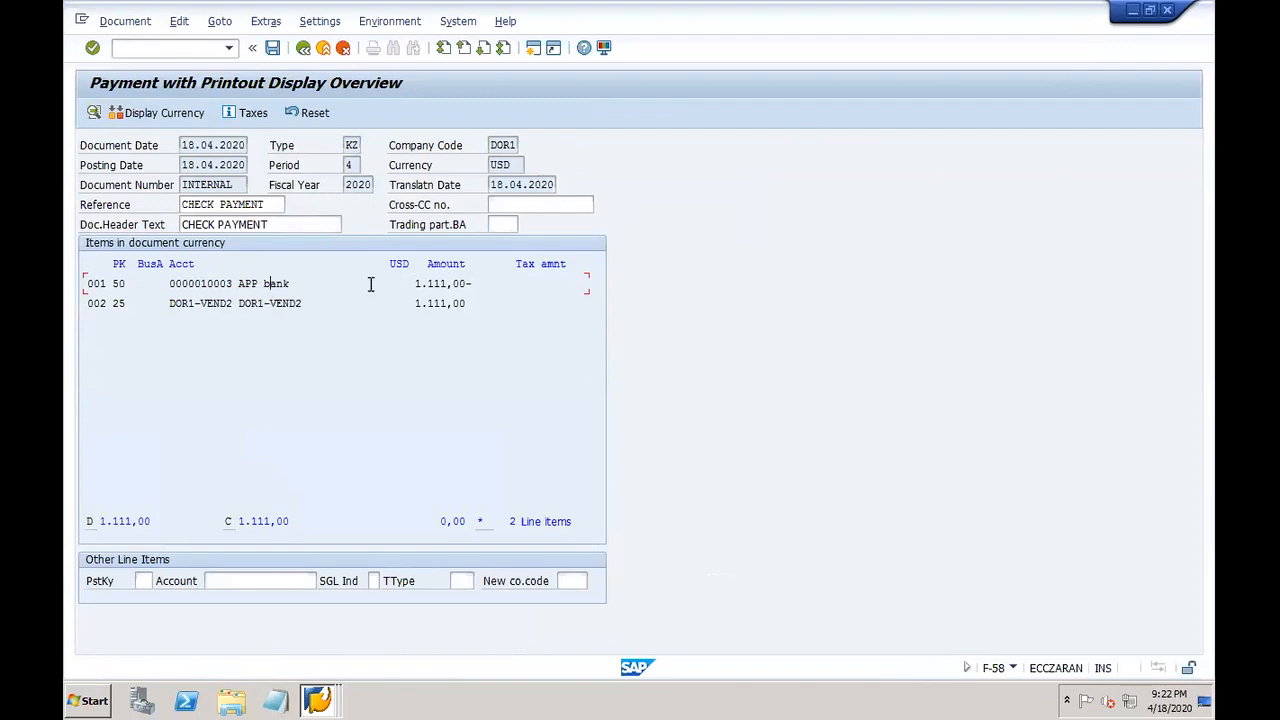
left_click(273, 50)
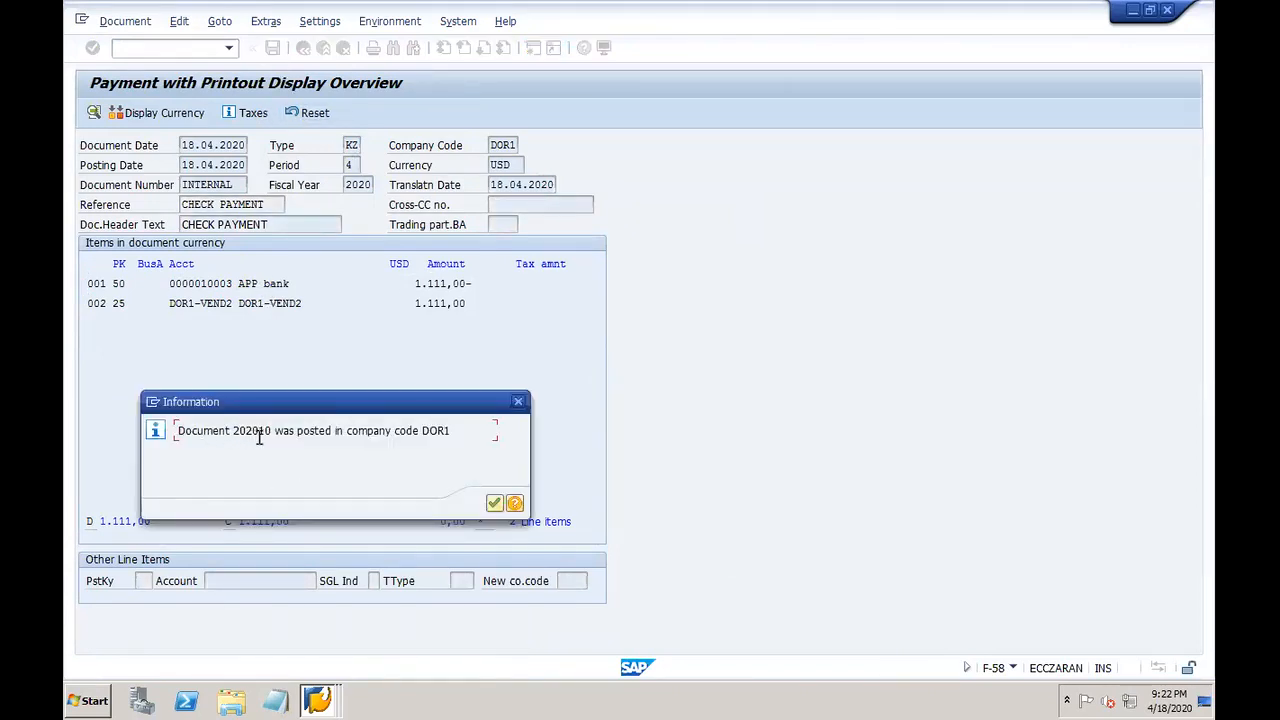
left_click(494, 504)
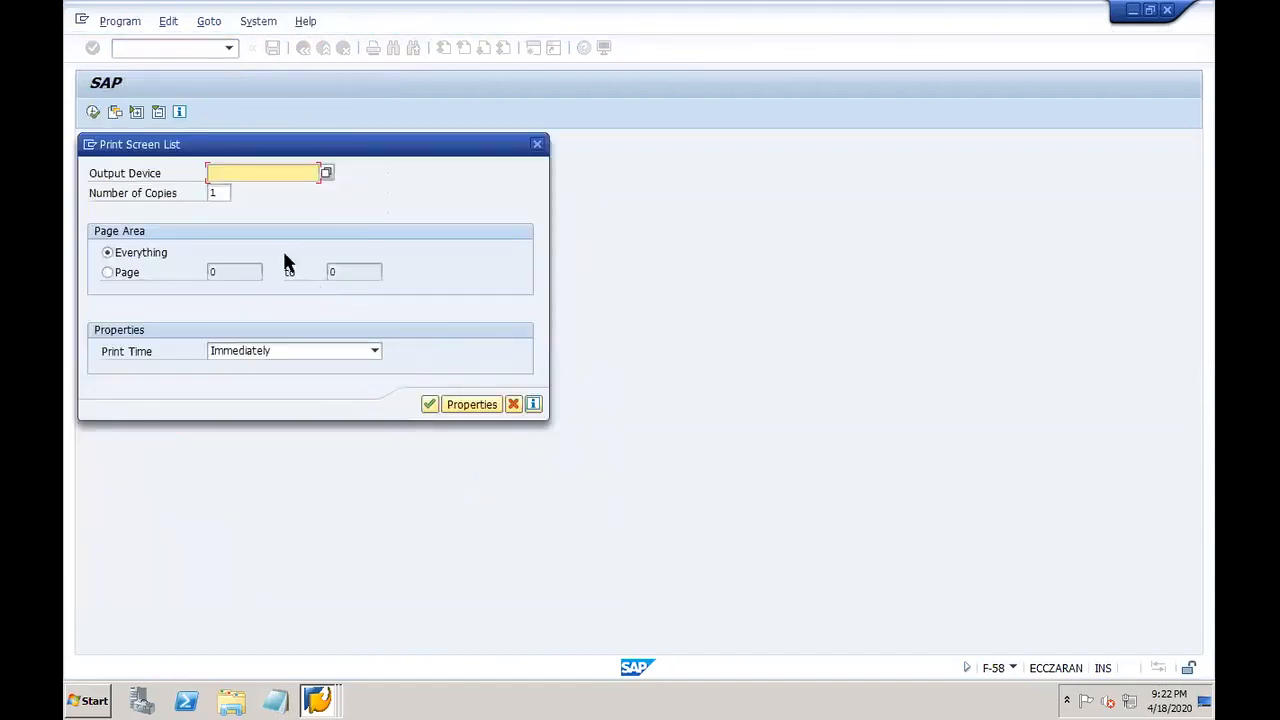
Step: Print the check to output device LP01
left_click(264, 172)
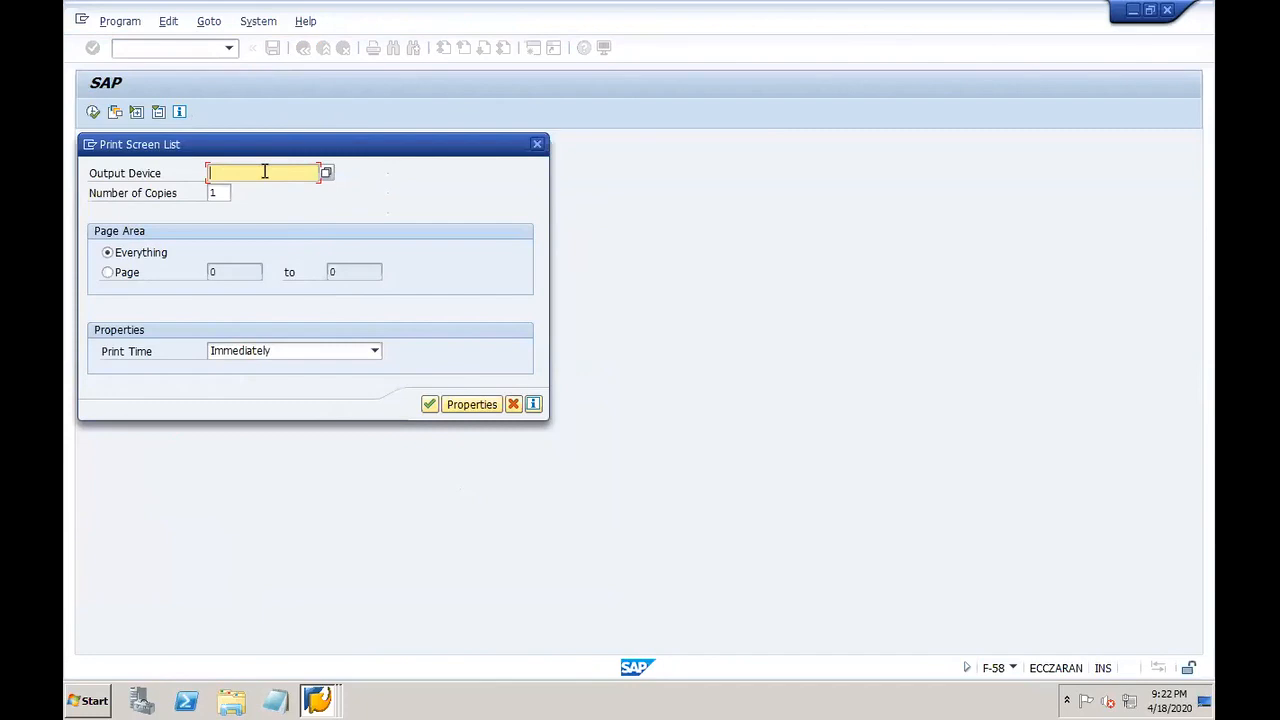
type("LP01")
left_click(233, 190)
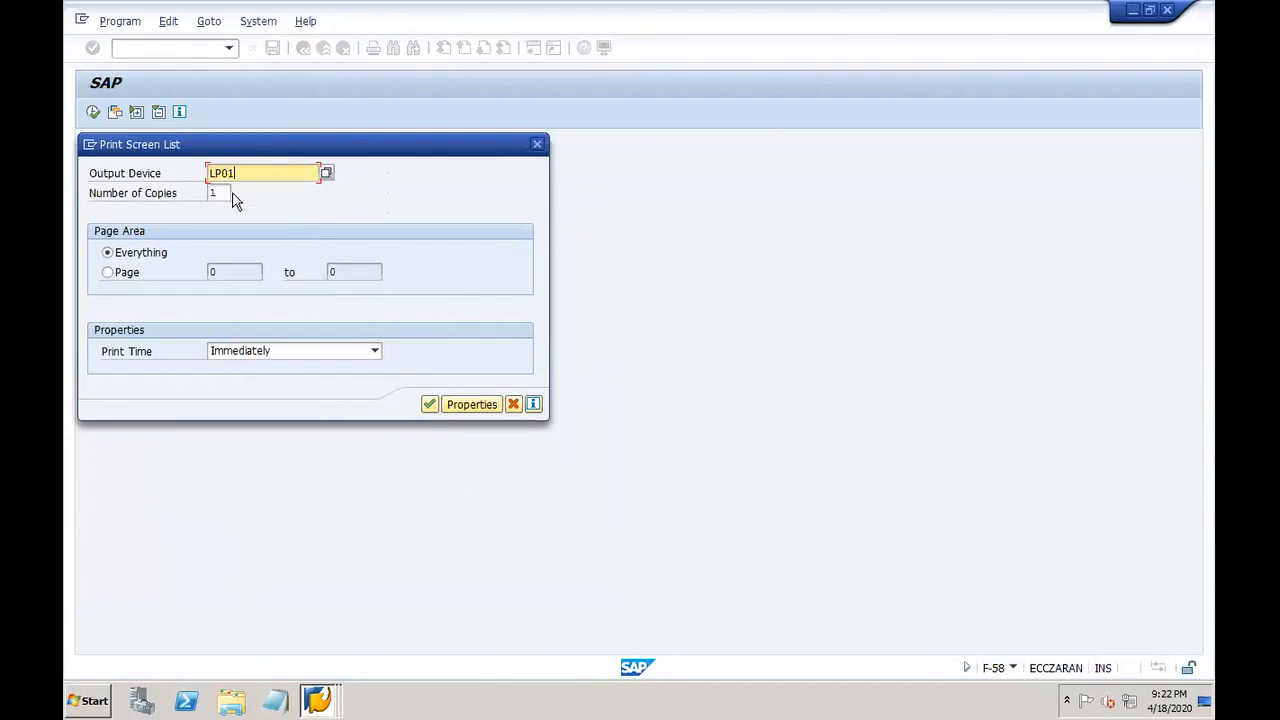
left_click(430, 405)
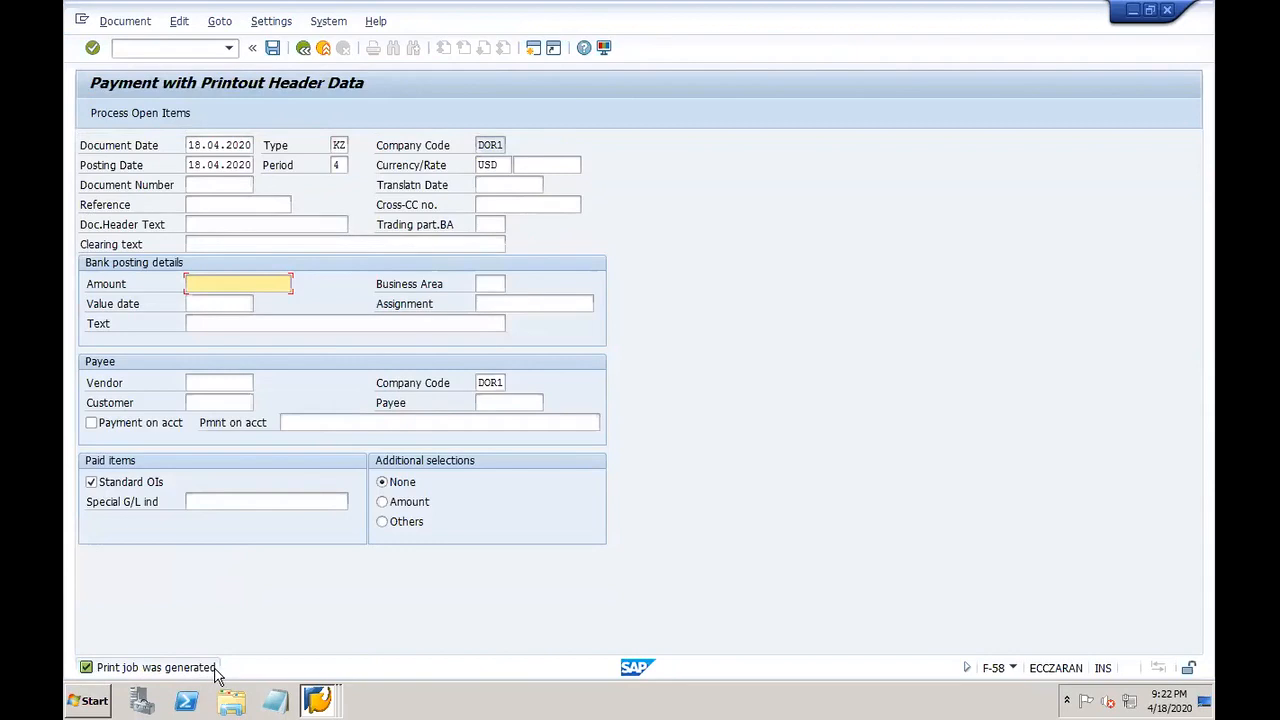
Step: List the spool requests created on 18.04.2020 in SP01
left_click(174, 44)
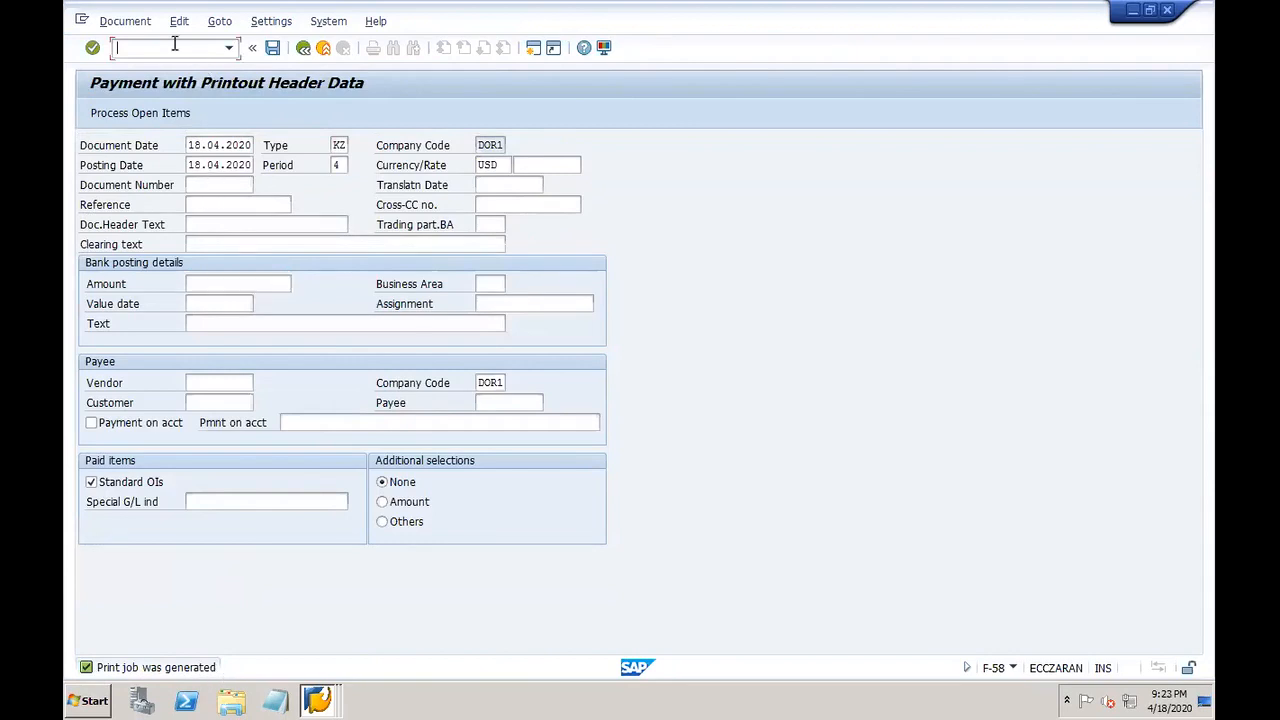
type("/NSP01")
key("Return")
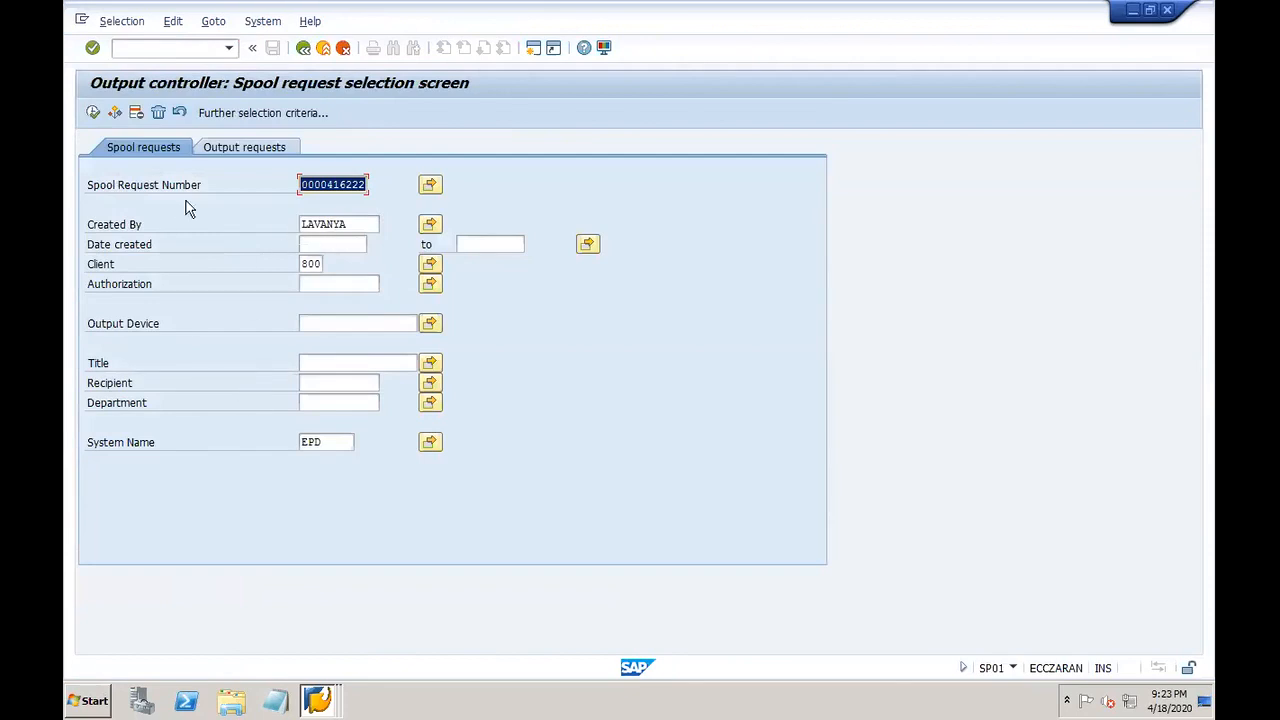
key("BackSpace")
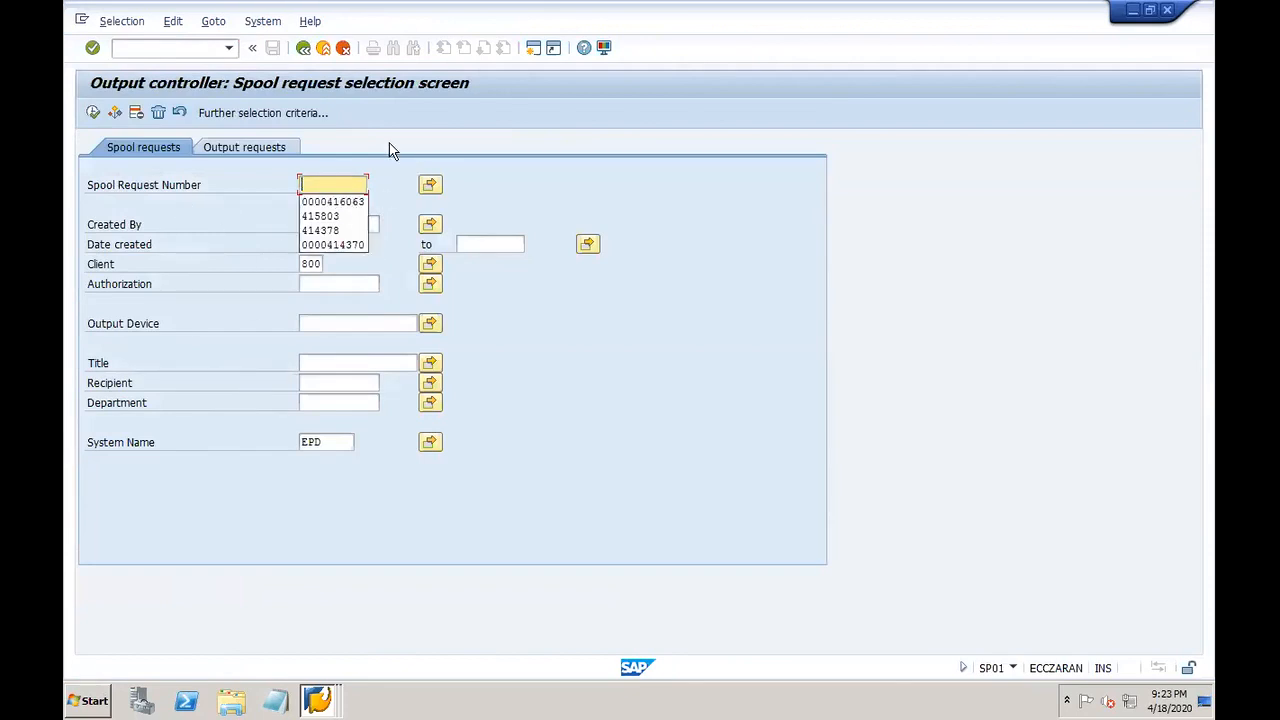
left_click(391, 150)
left_click(327, 246)
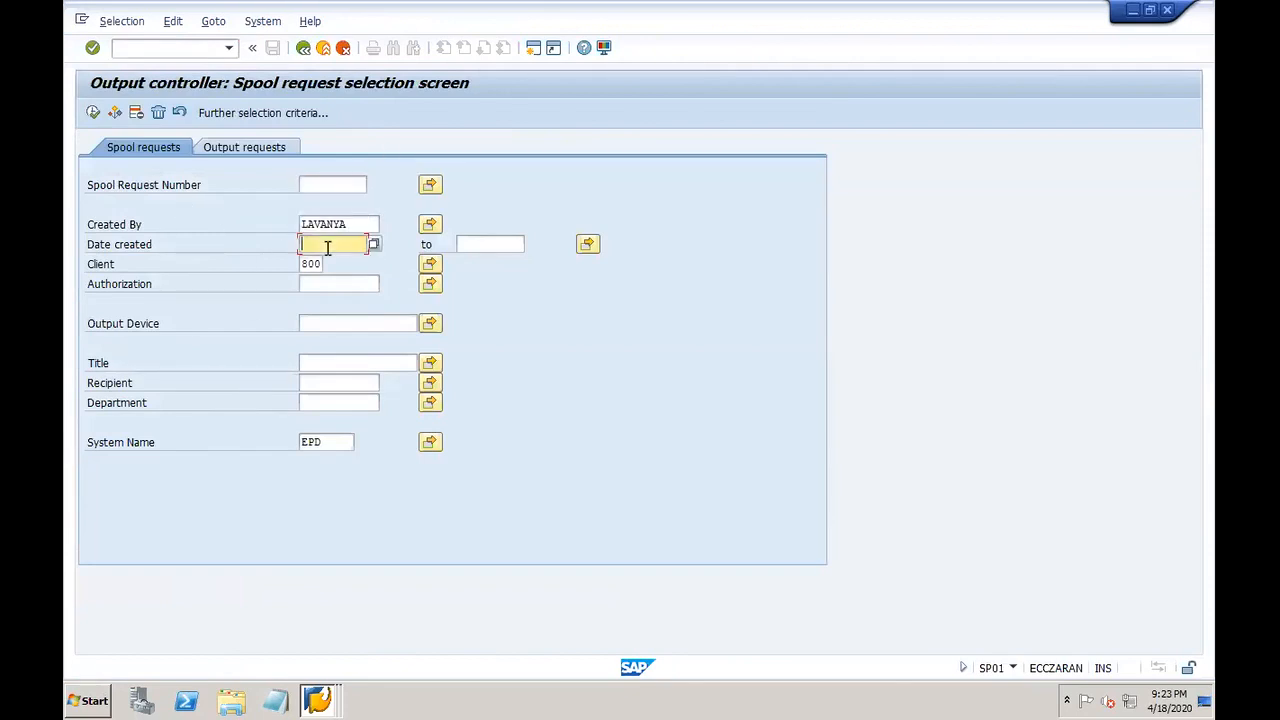
type("18.04.2020")
left_click(93, 112)
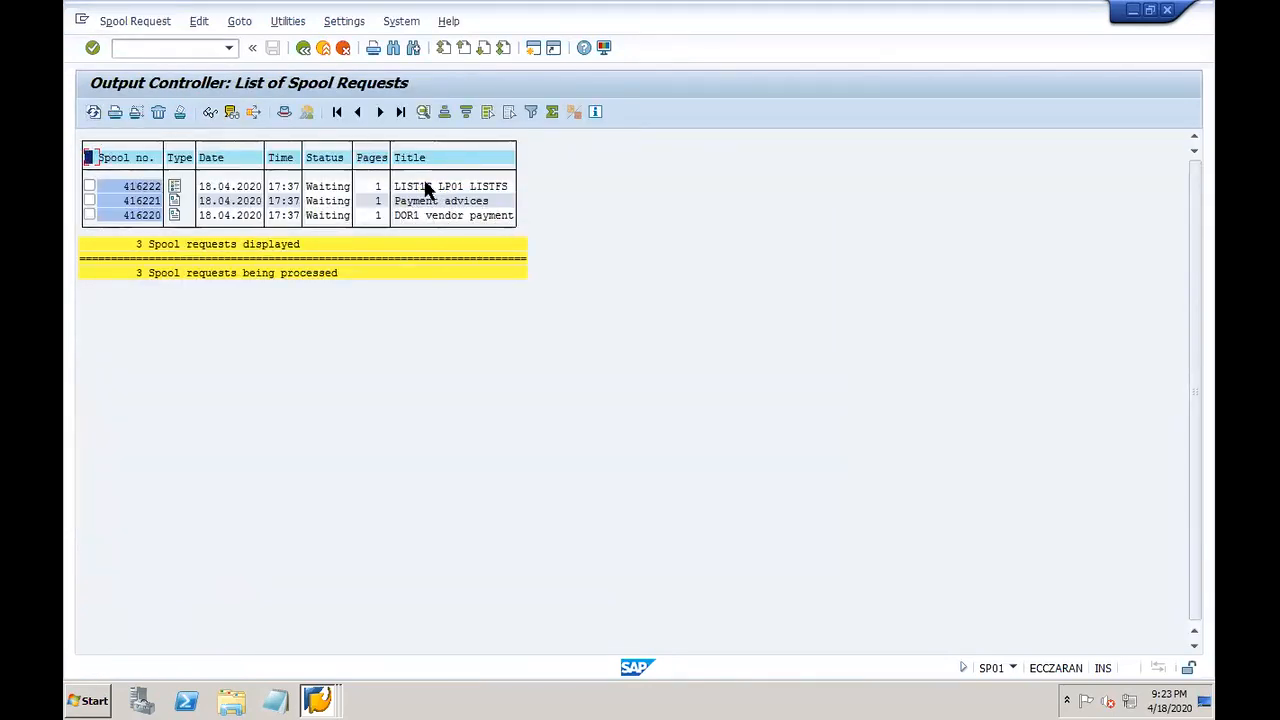
Step: Preview the DOR1 vendor payment check and the payment advice spool requests
left_click(174, 216)
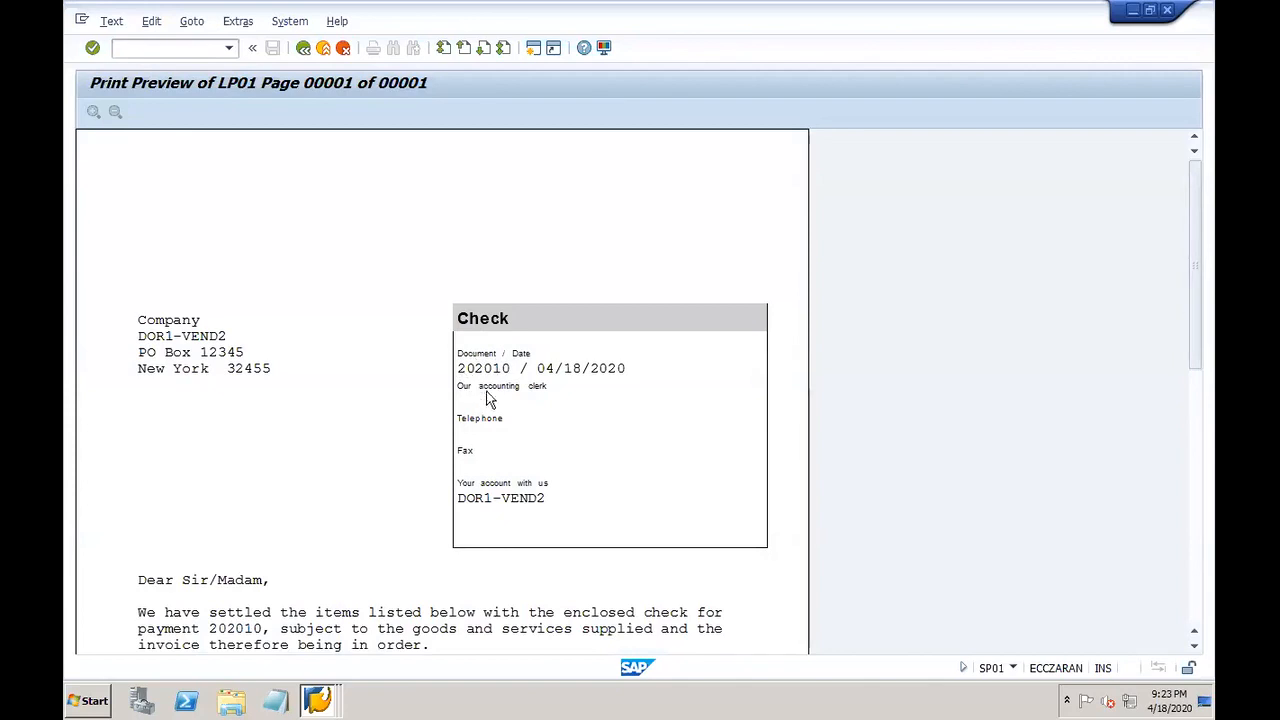
left_click_drag(1198, 266, 1131, 449)
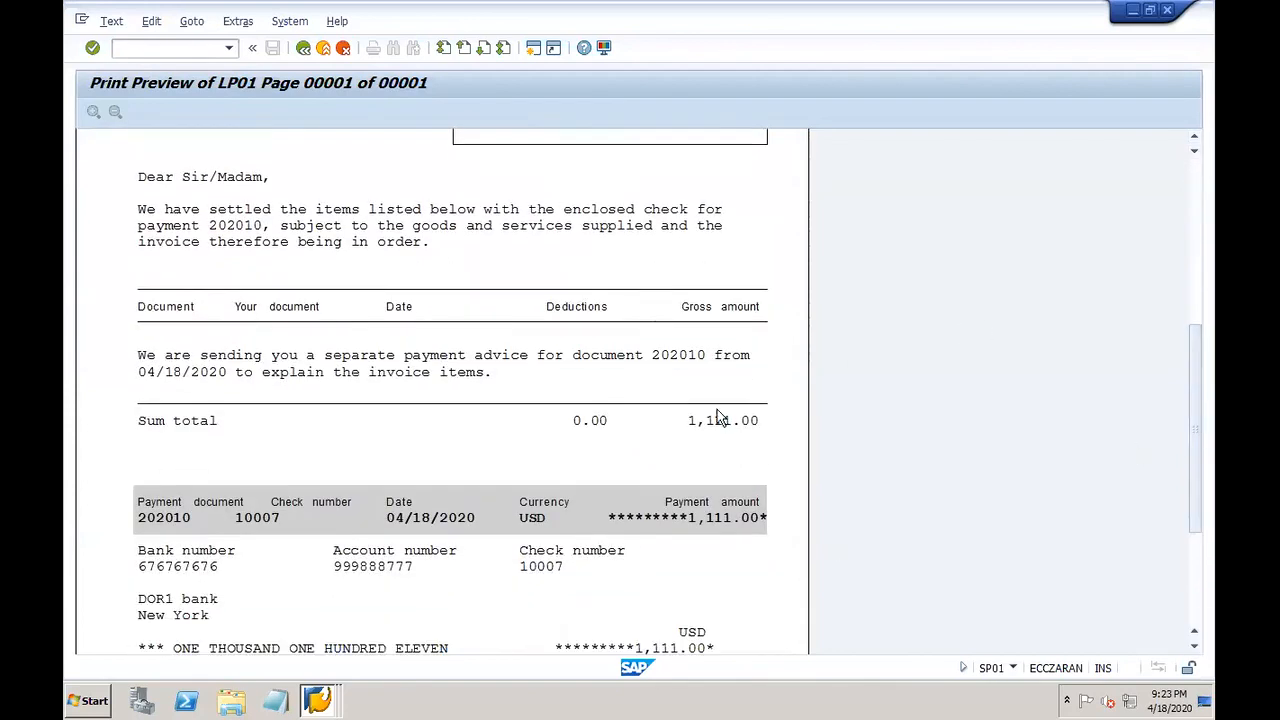
left_click_drag(1201, 407, 1197, 214)
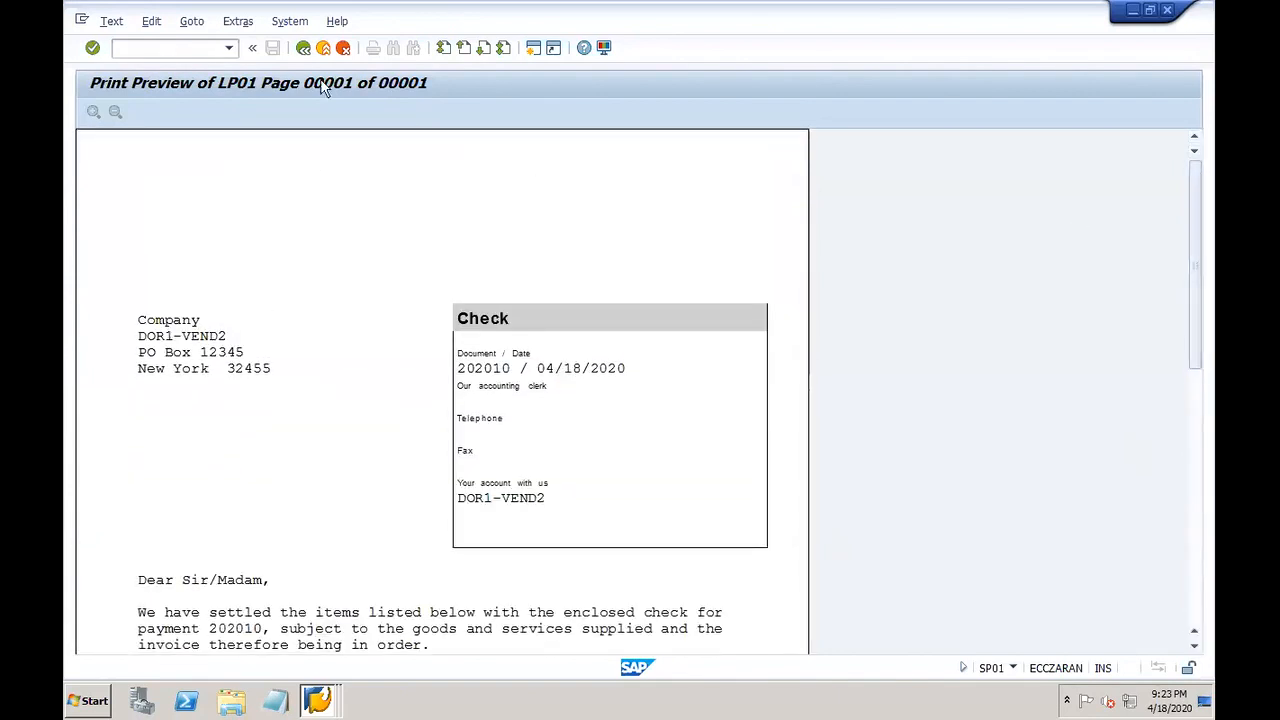
left_click(303, 48)
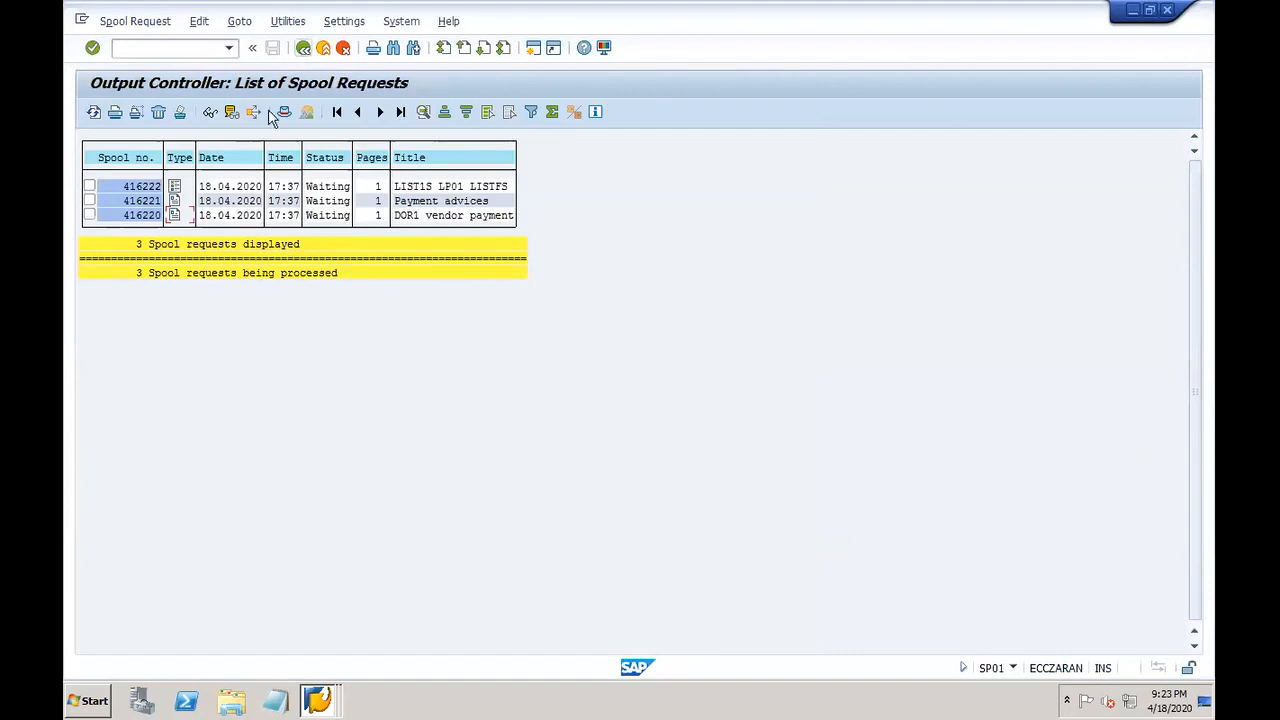
left_click(175, 214)
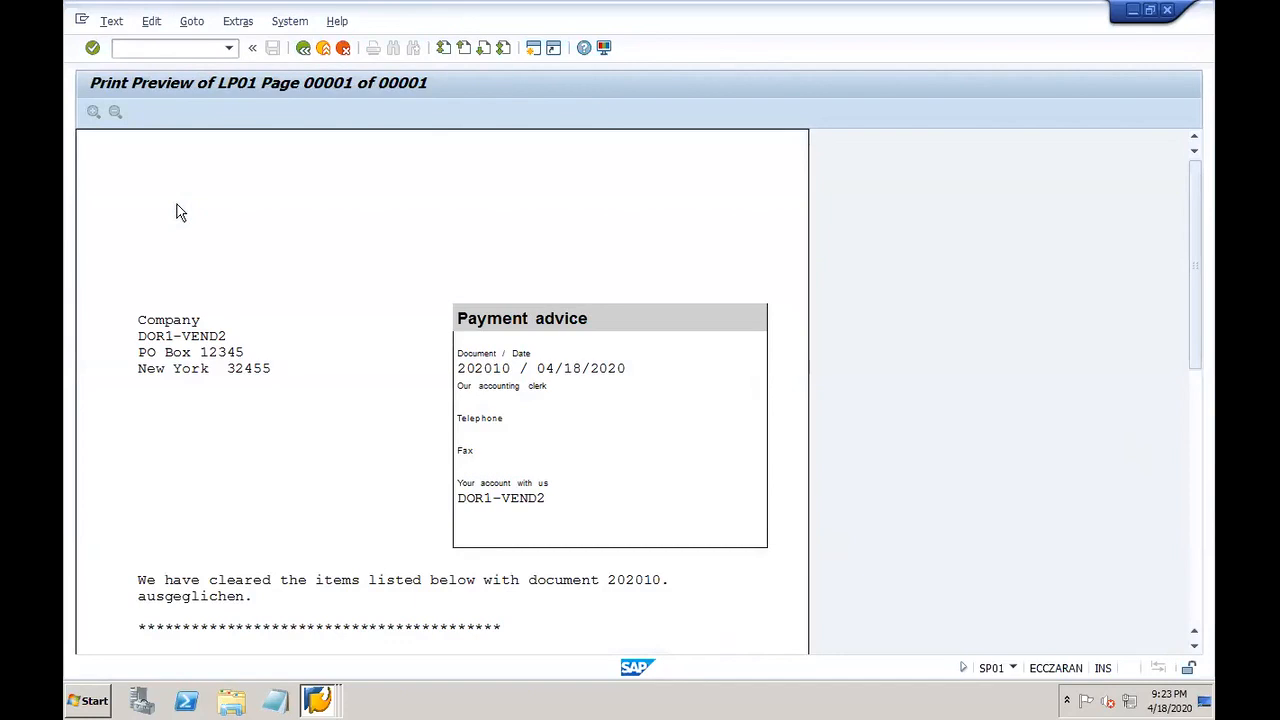
left_click_drag(1197, 334, 1214, 214)
left_click(303, 49)
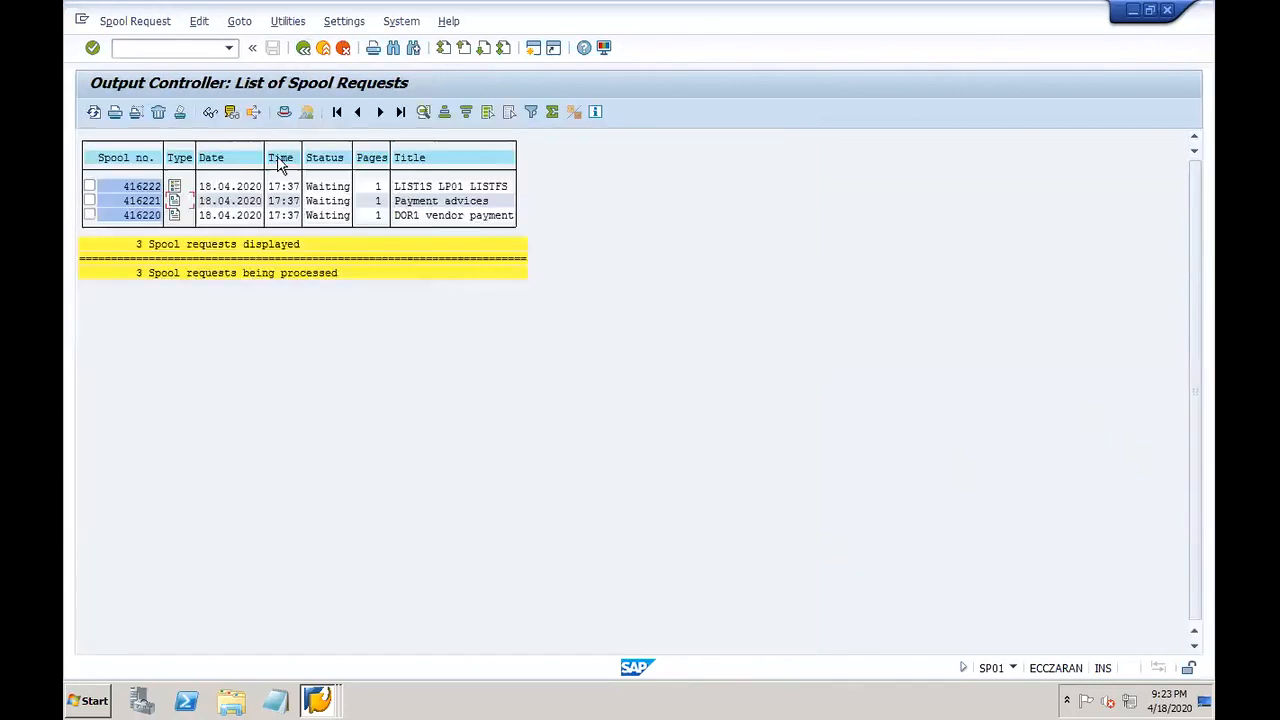
Step: Display spool request 416222 and its error log, then return to the spool list
left_click(177, 186)
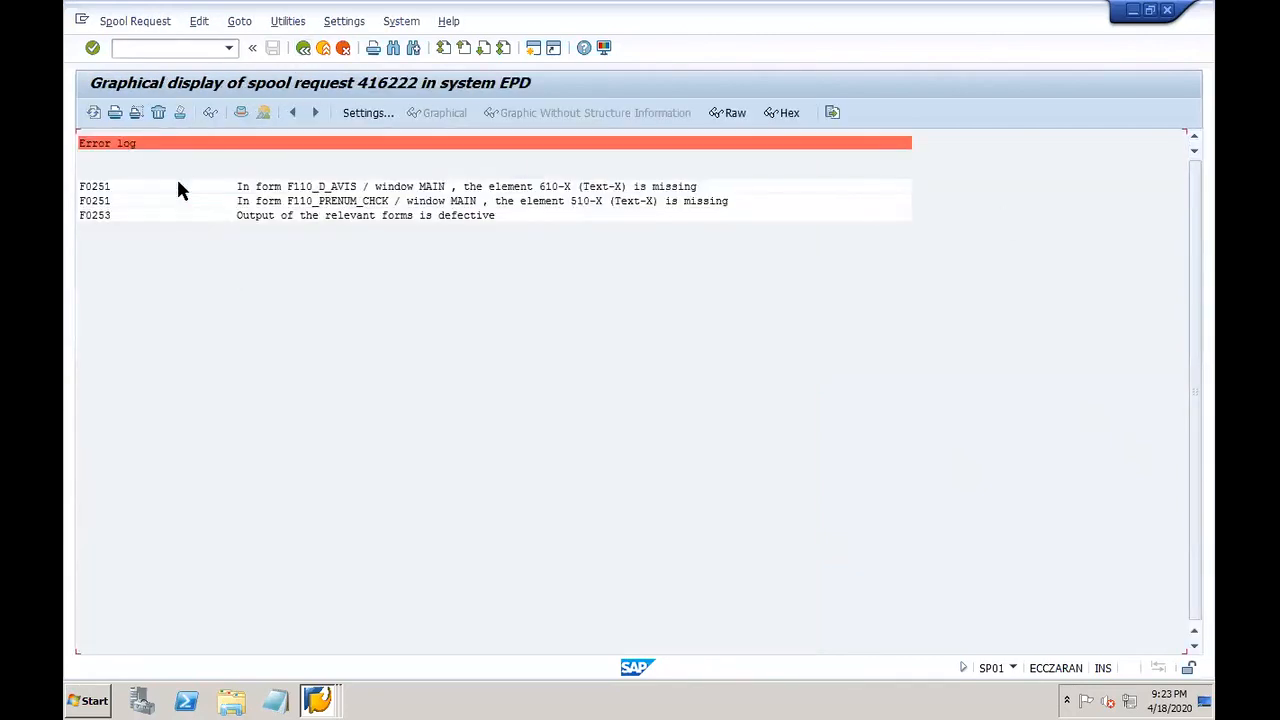
left_click(303, 49)
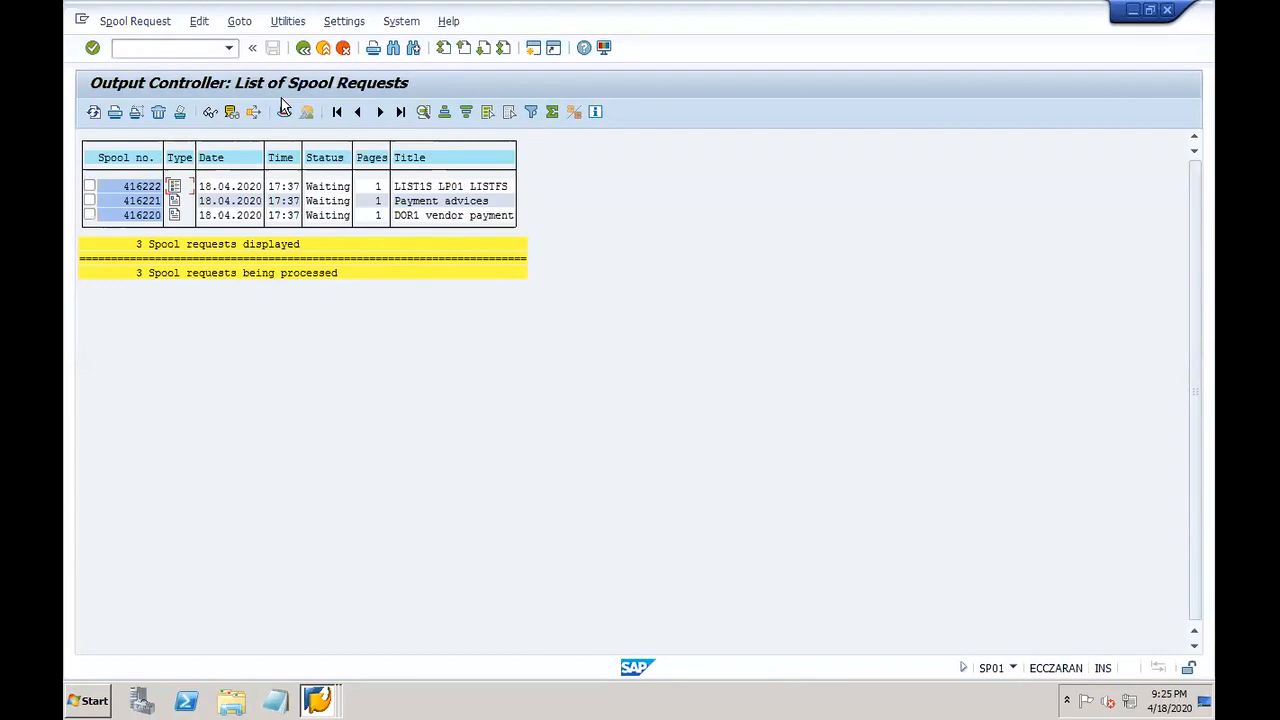
Step: Re-run DOR1-VEND2's FBL1N line items showing all four cleared, then switch to F-43
left_click(151, 46)
left_click(317, 700)
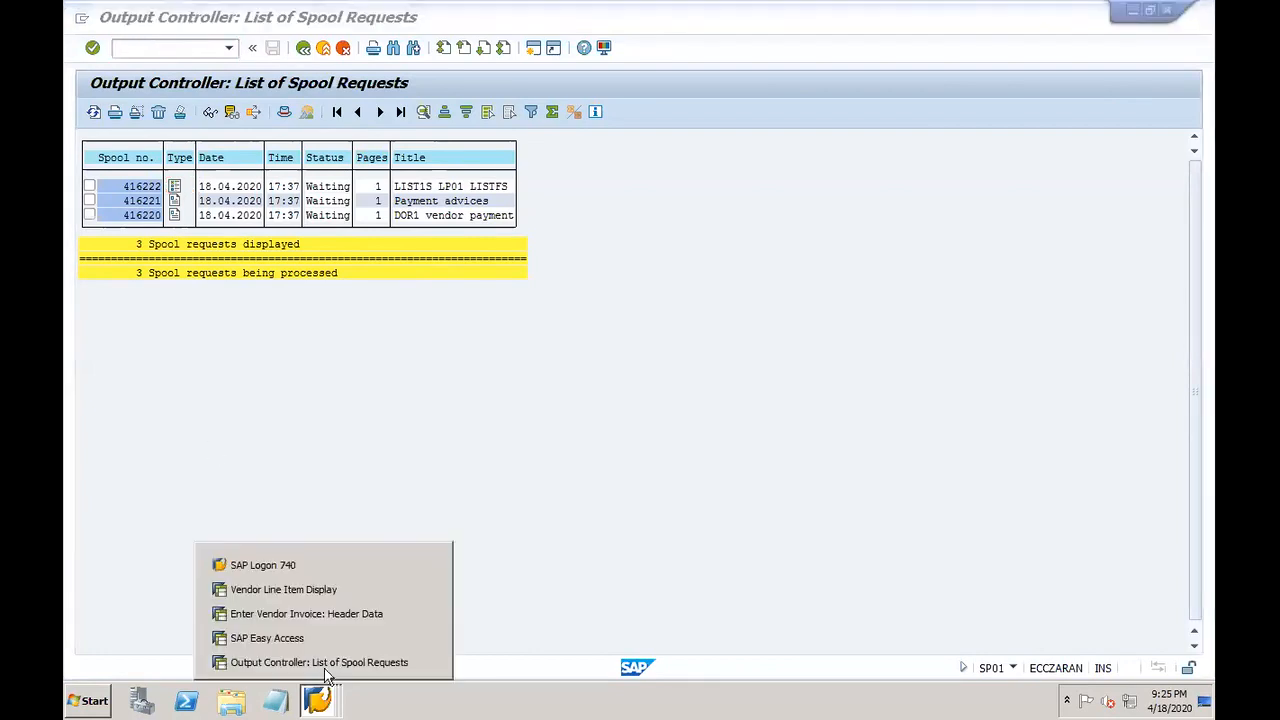
left_click(281, 590)
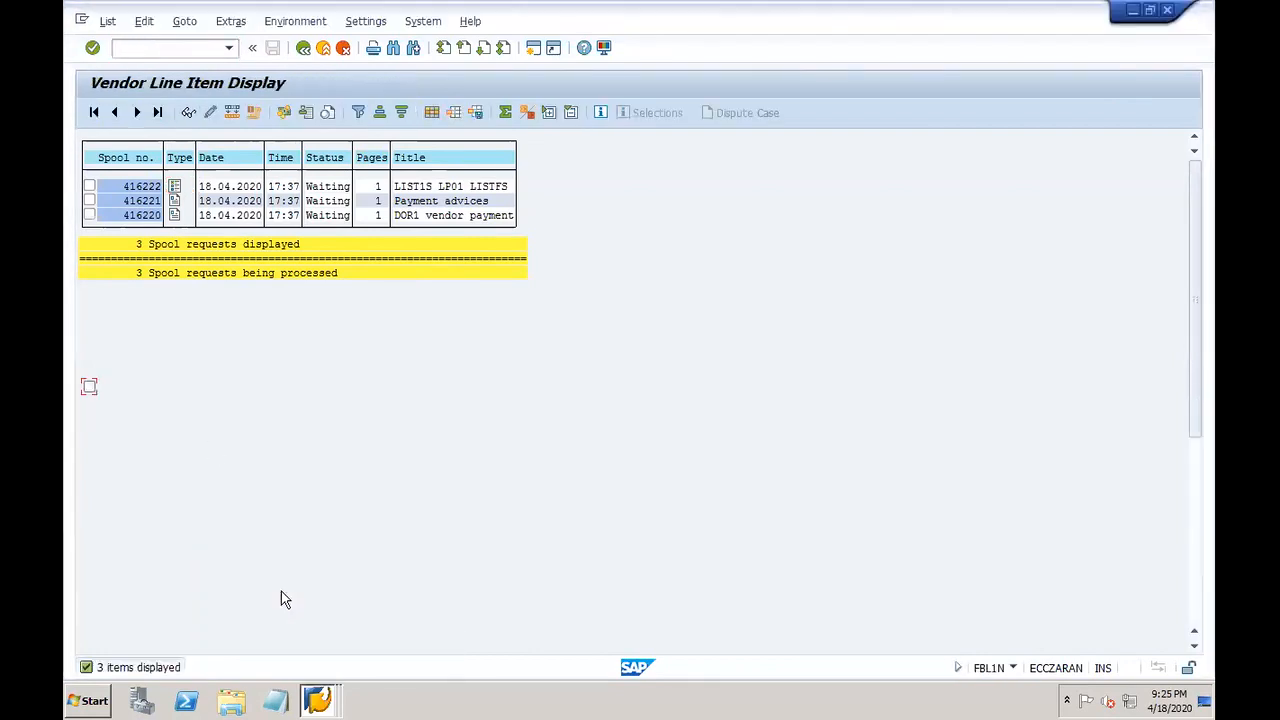
left_click(303, 48)
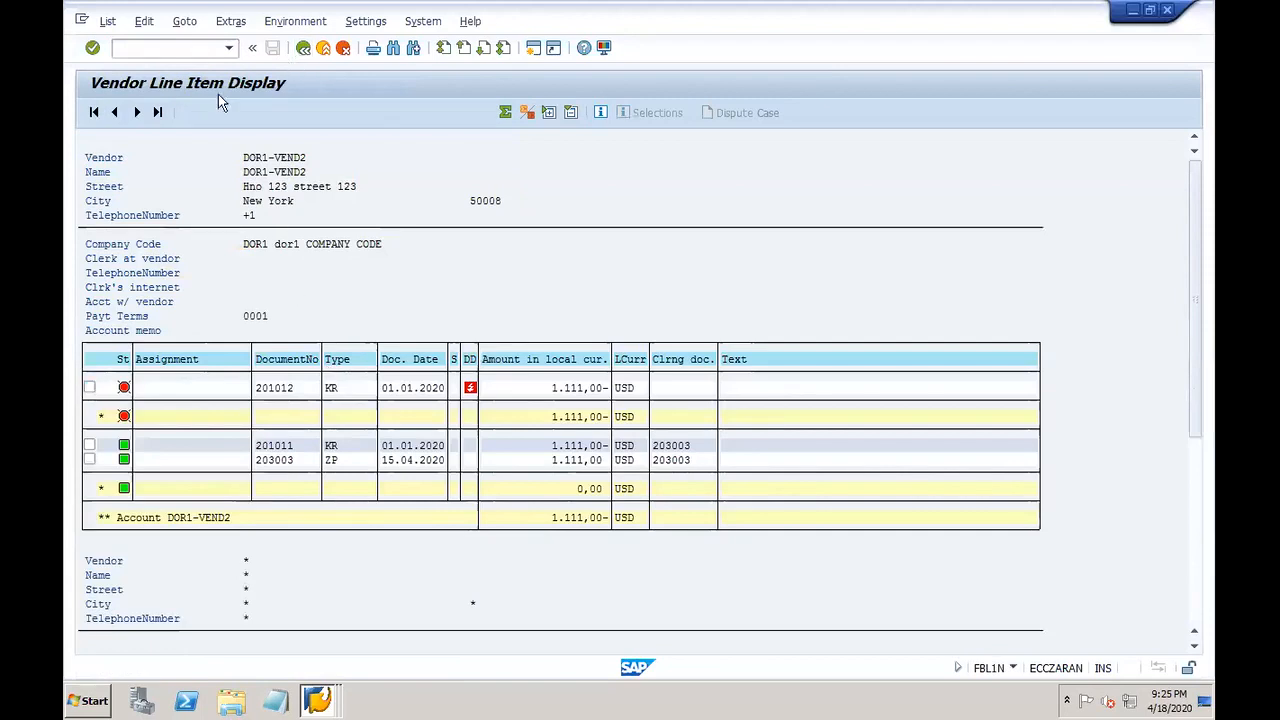
left_click(94, 111)
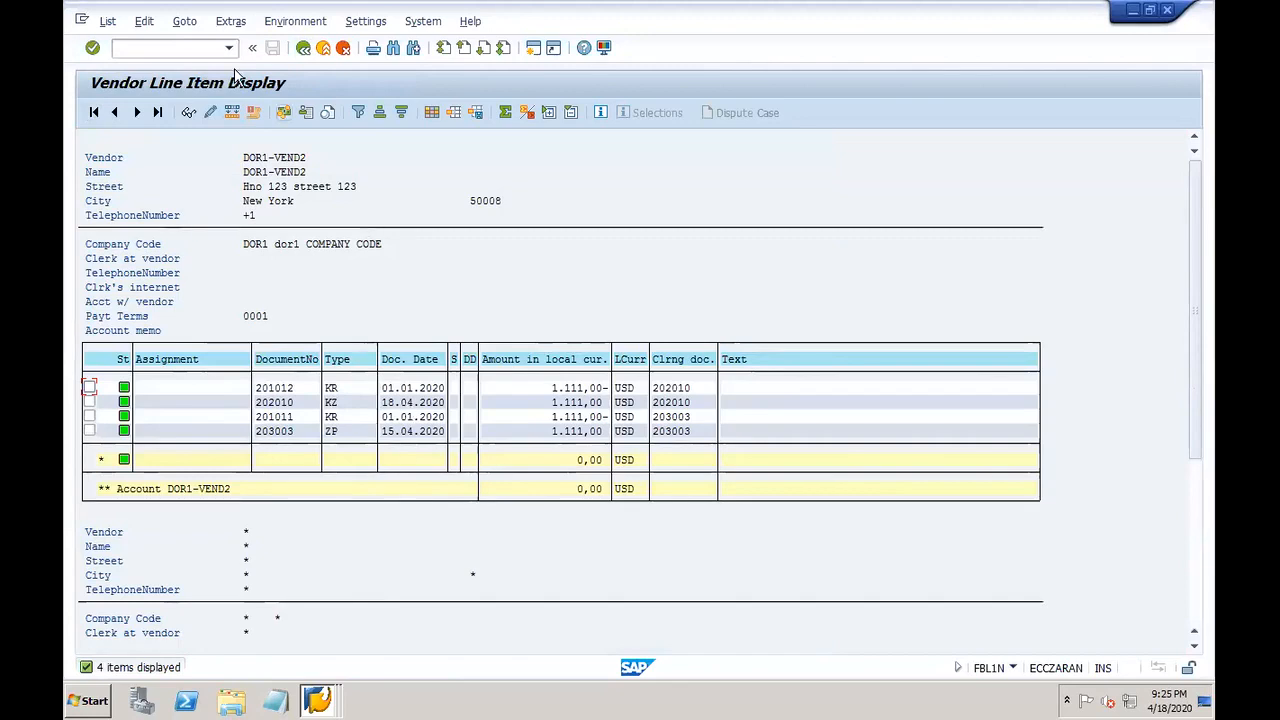
left_click(317, 700)
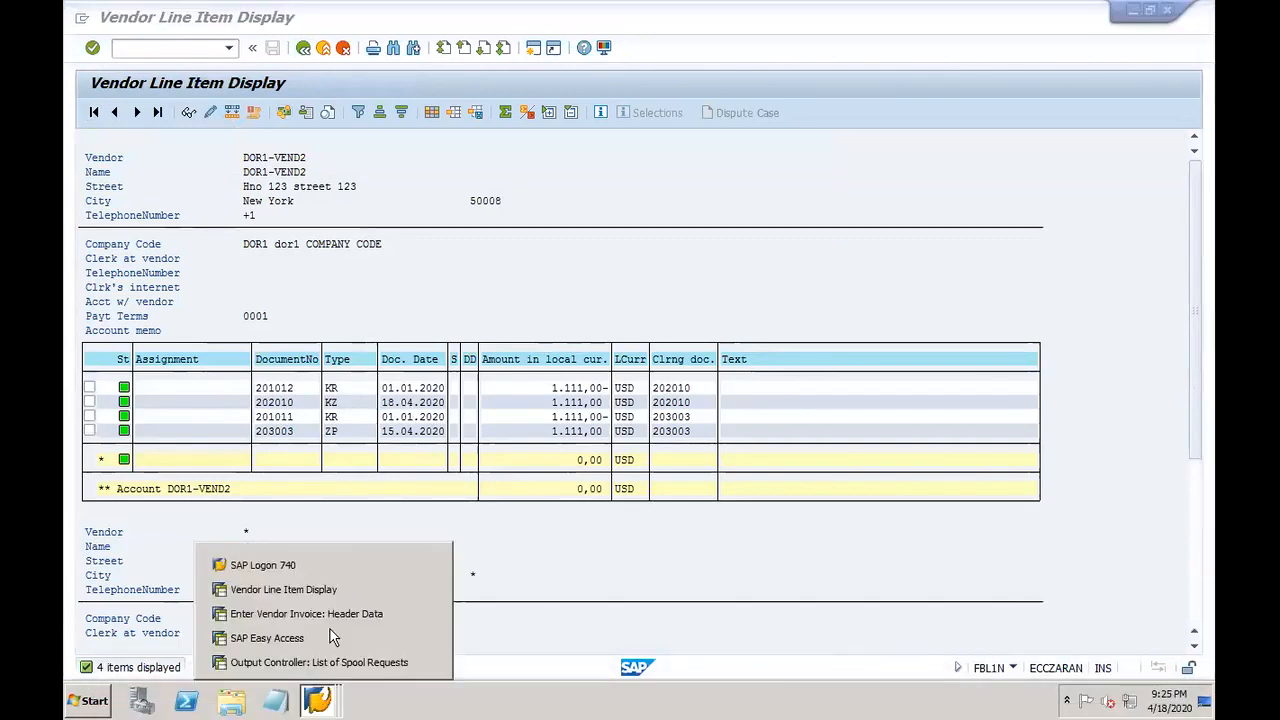
left_click(316, 614)
Step: Enter document and posting dates 01.01.2020 and a 2222 USD item for vendor DOR1-VEND2
left_click(213, 145)
left_click(214, 162)
left_click(213, 165)
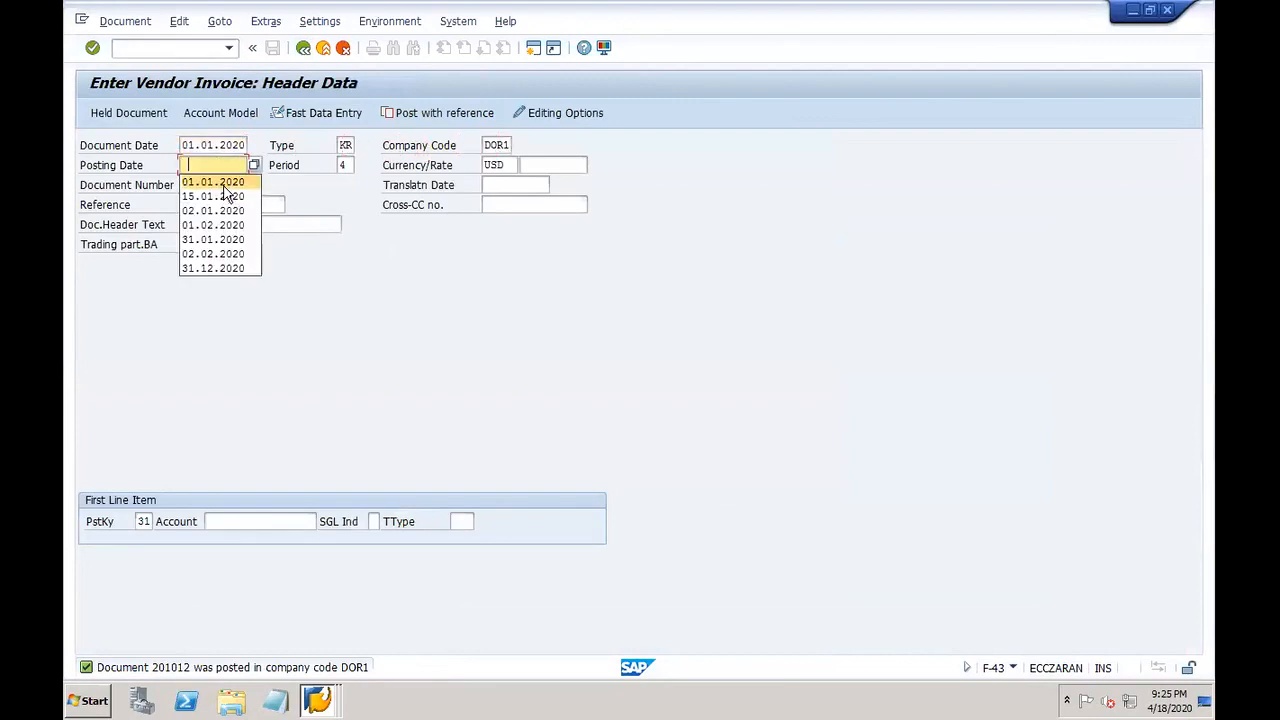
left_click(217, 182)
left_click(275, 521)
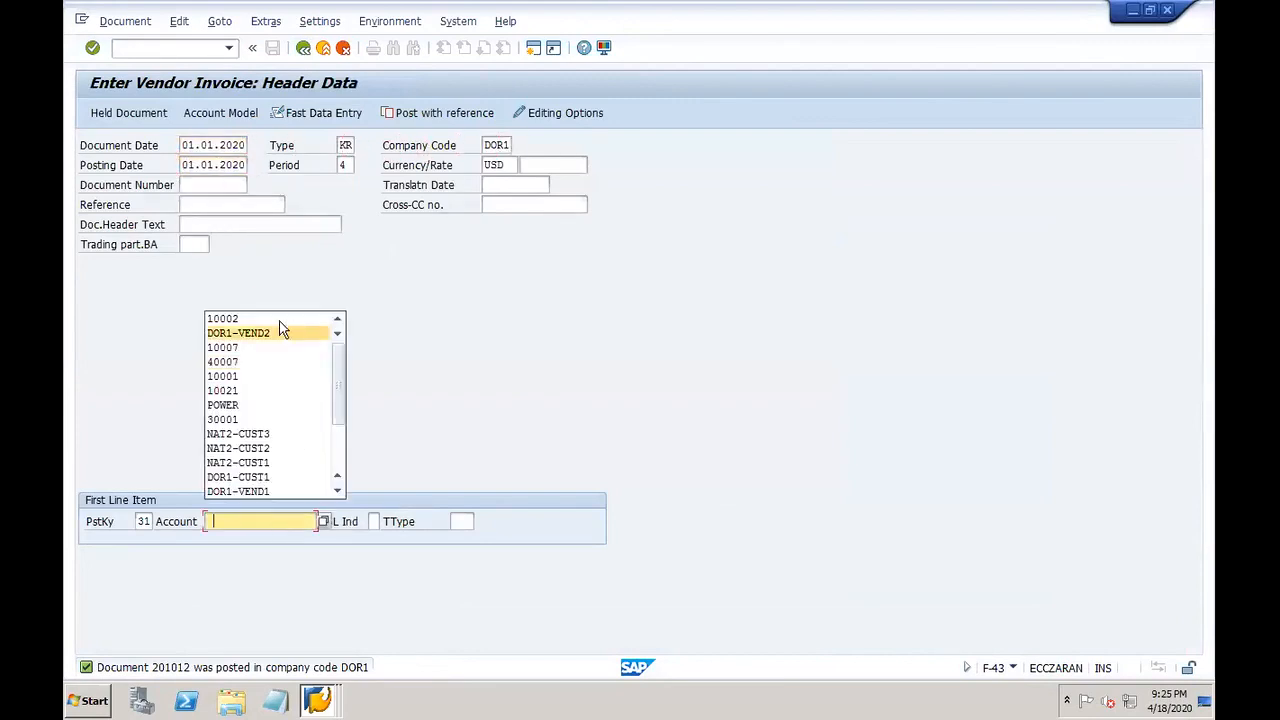
left_click(266, 338)
key("Return")
key("Return")
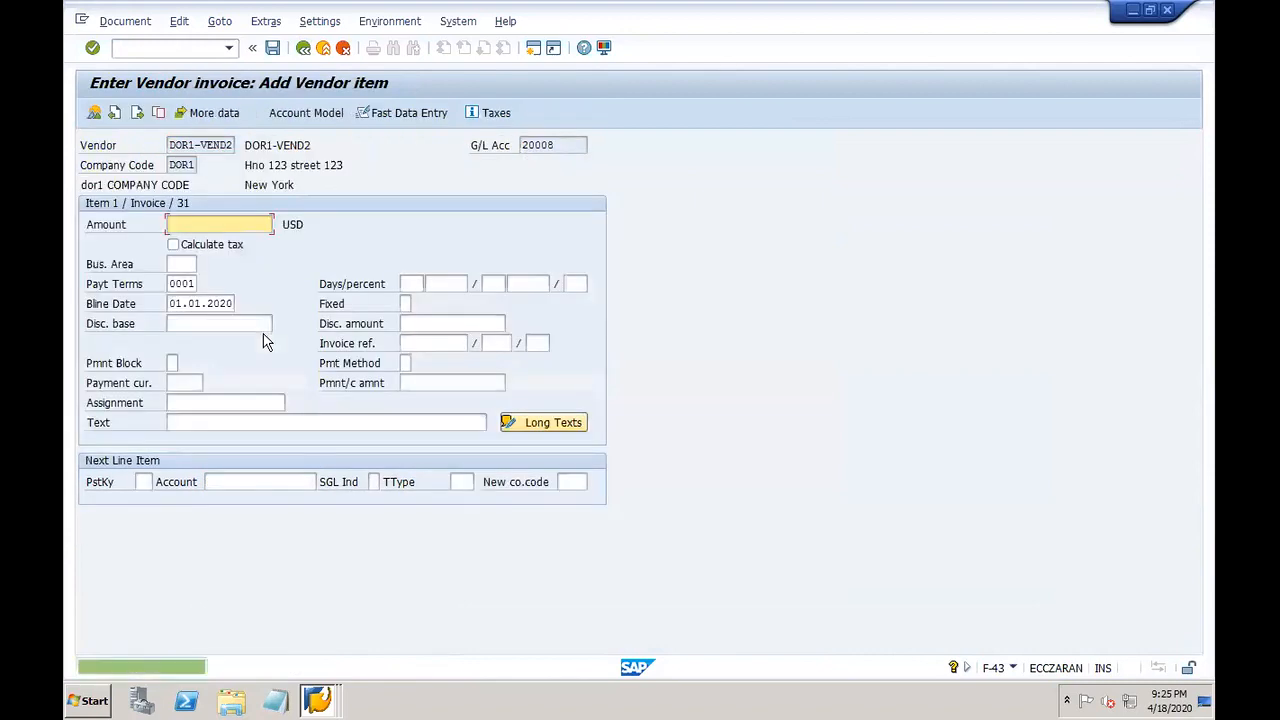
left_click(220, 225)
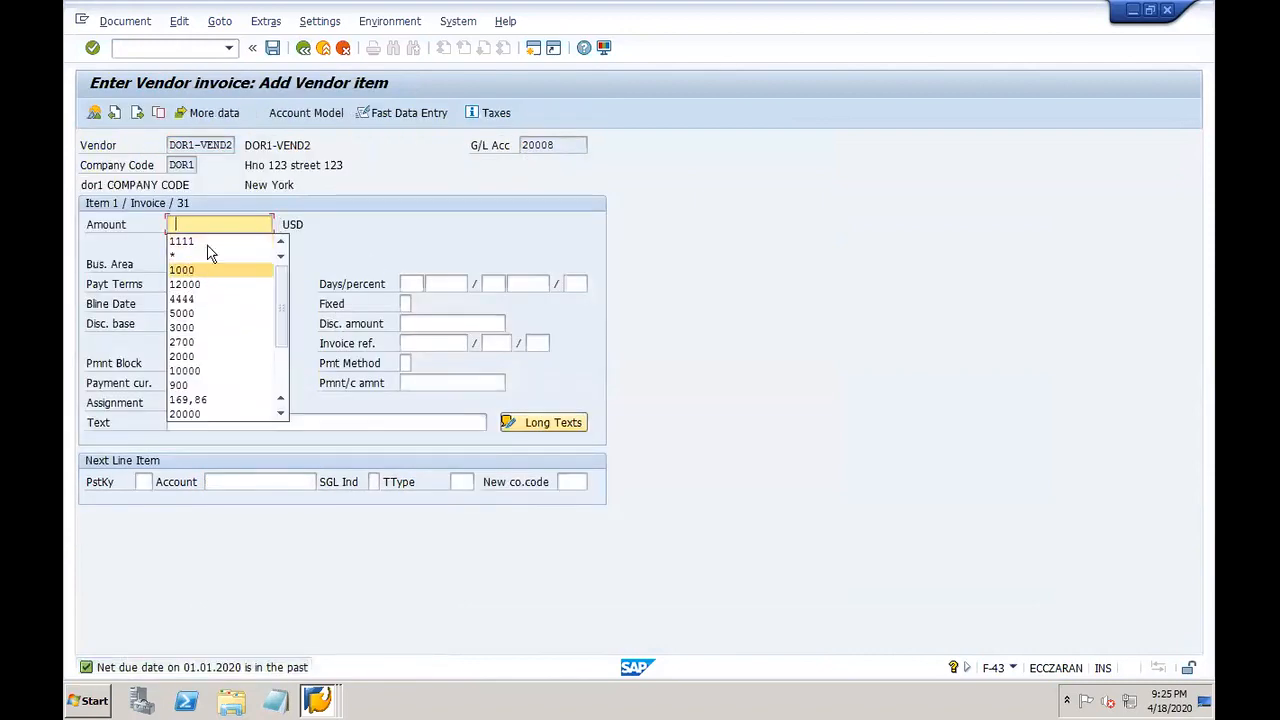
type("2222")
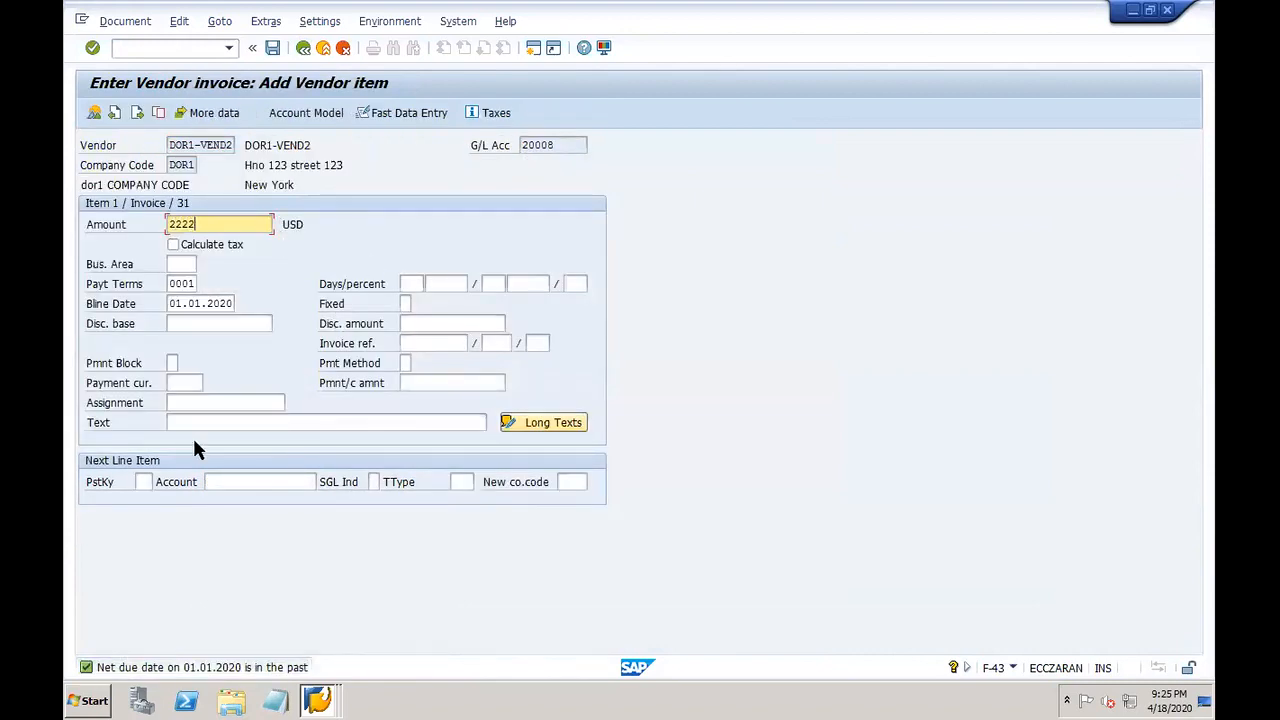
Step: Add a posting key 40 line to RM inventory account 10002 with the balancing amount
left_click(145, 482)
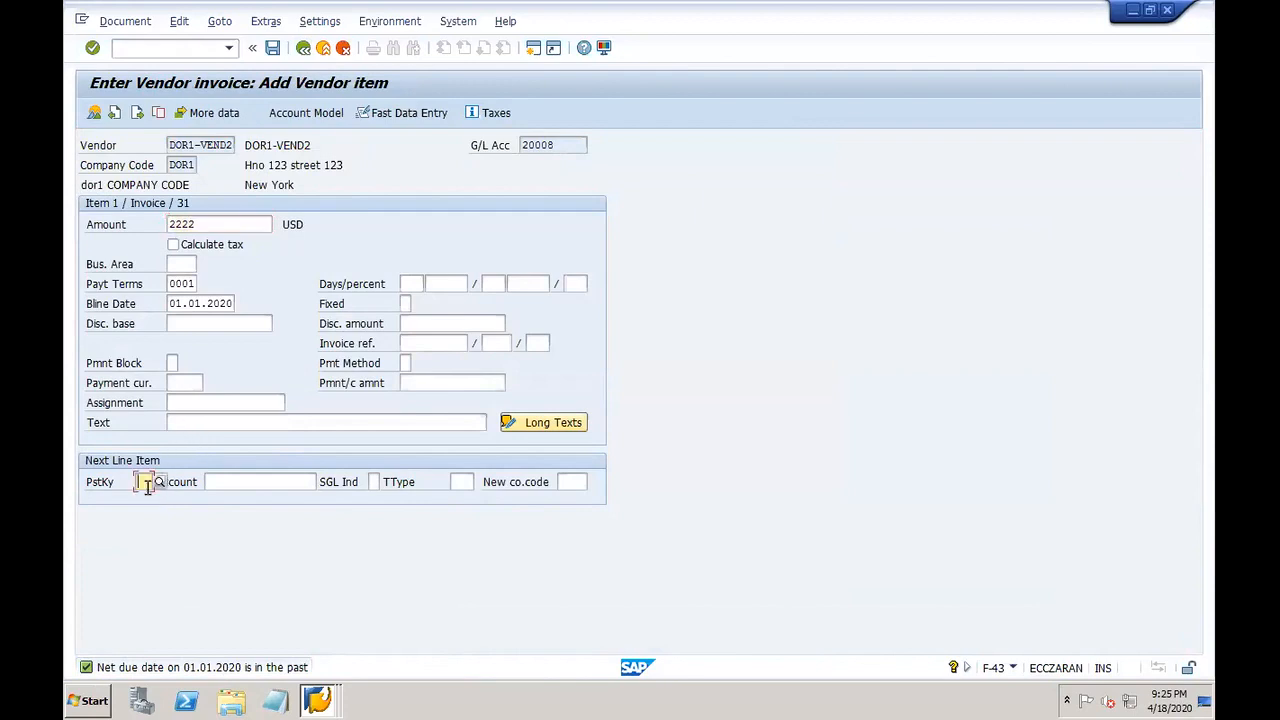
left_click(146, 484)
type("4")
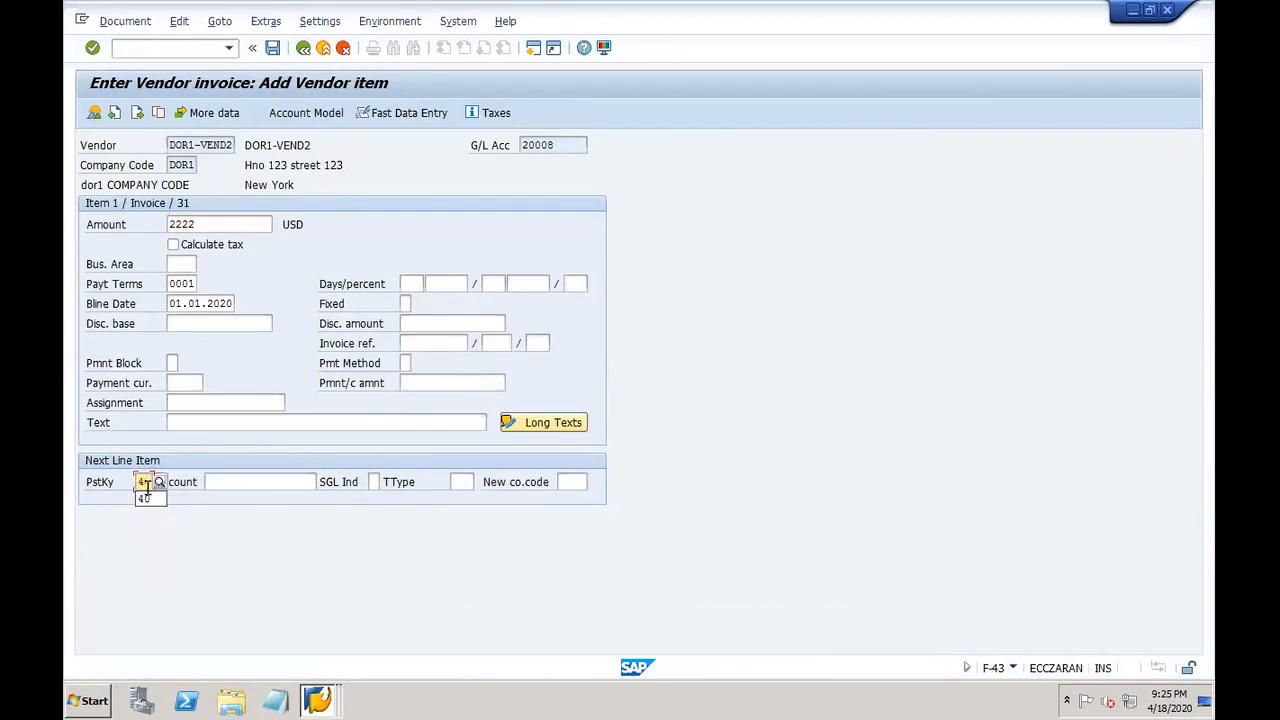
type("0")
key("Tab")
left_click(323, 483)
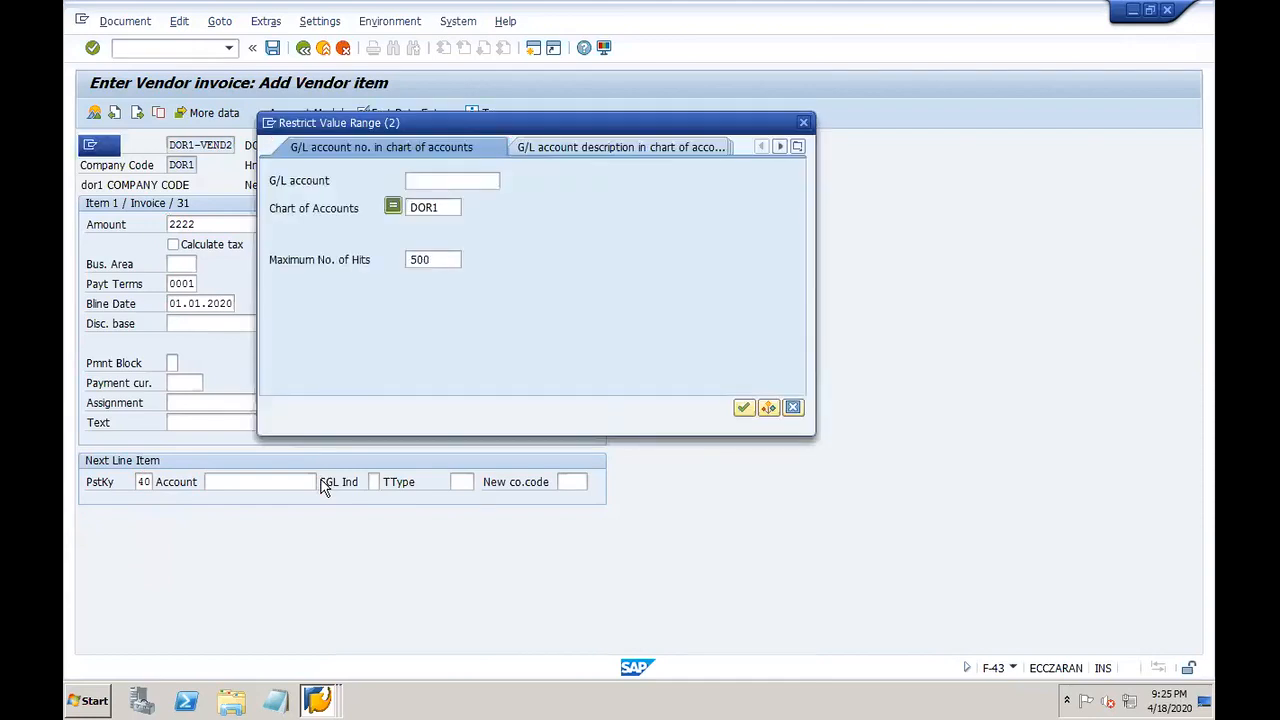
key("Return")
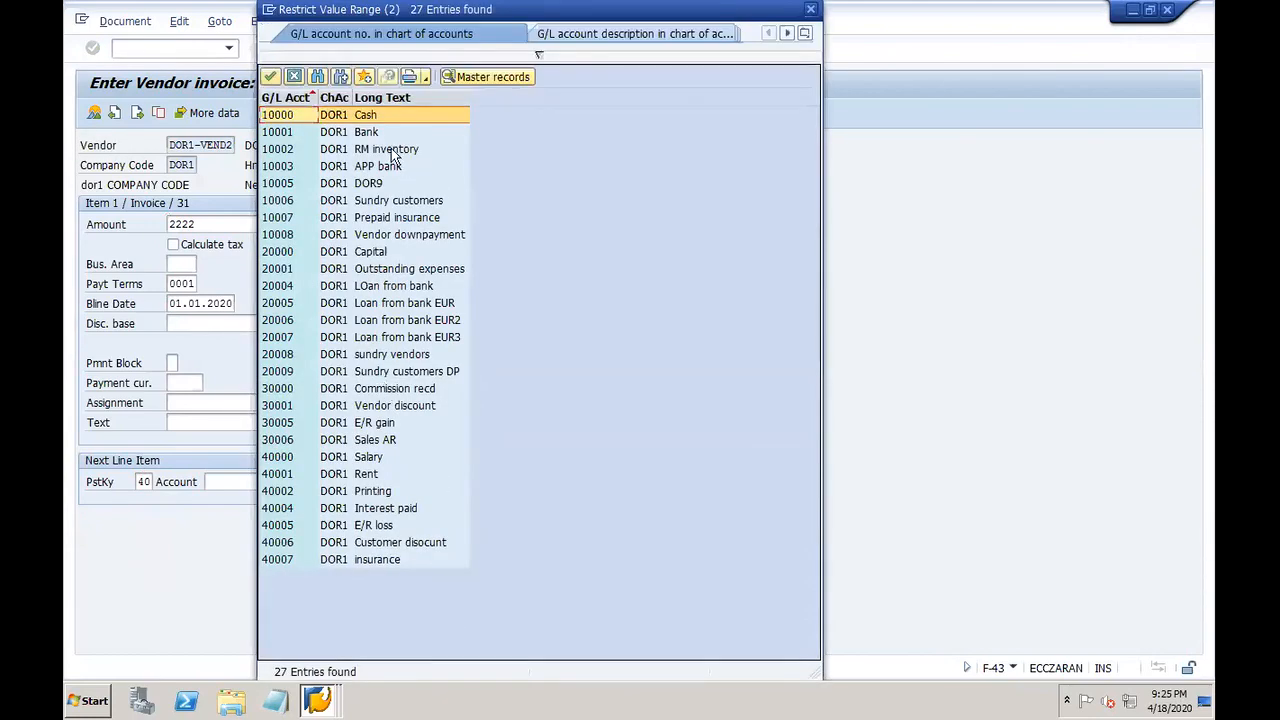
double_click(391, 148)
key("Return")
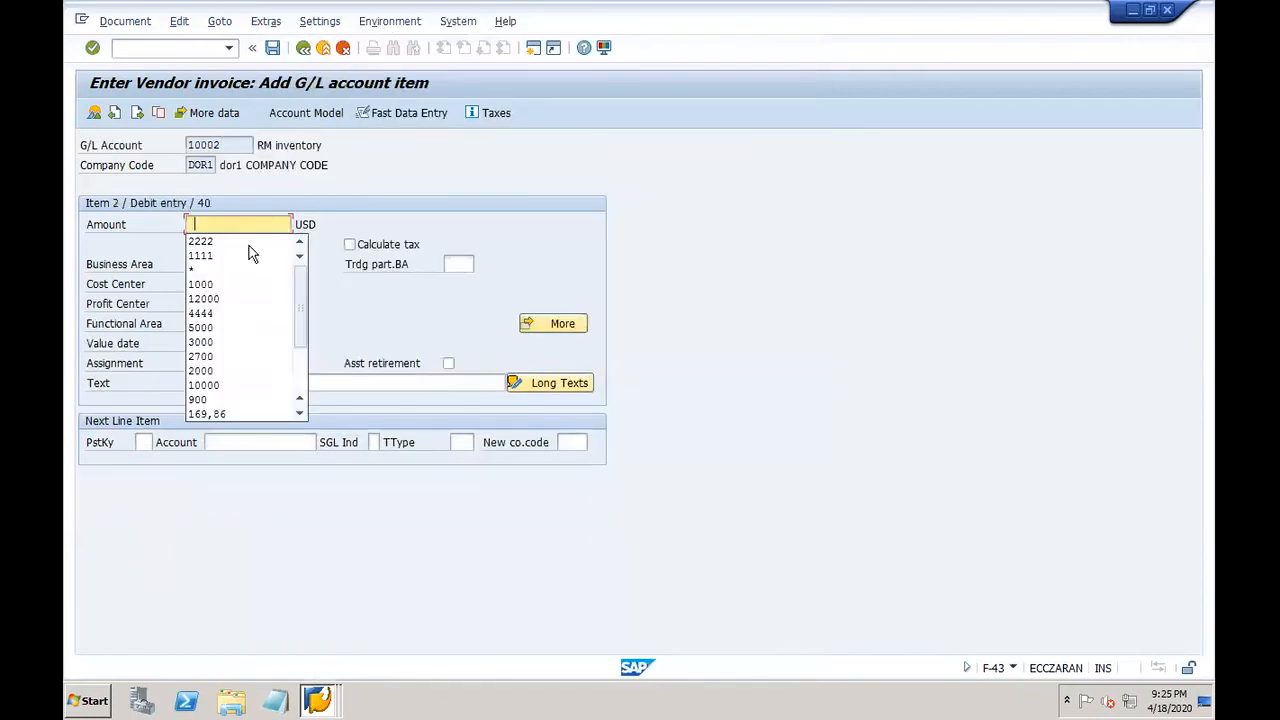
left_click(200, 269)
left_click(245, 383)
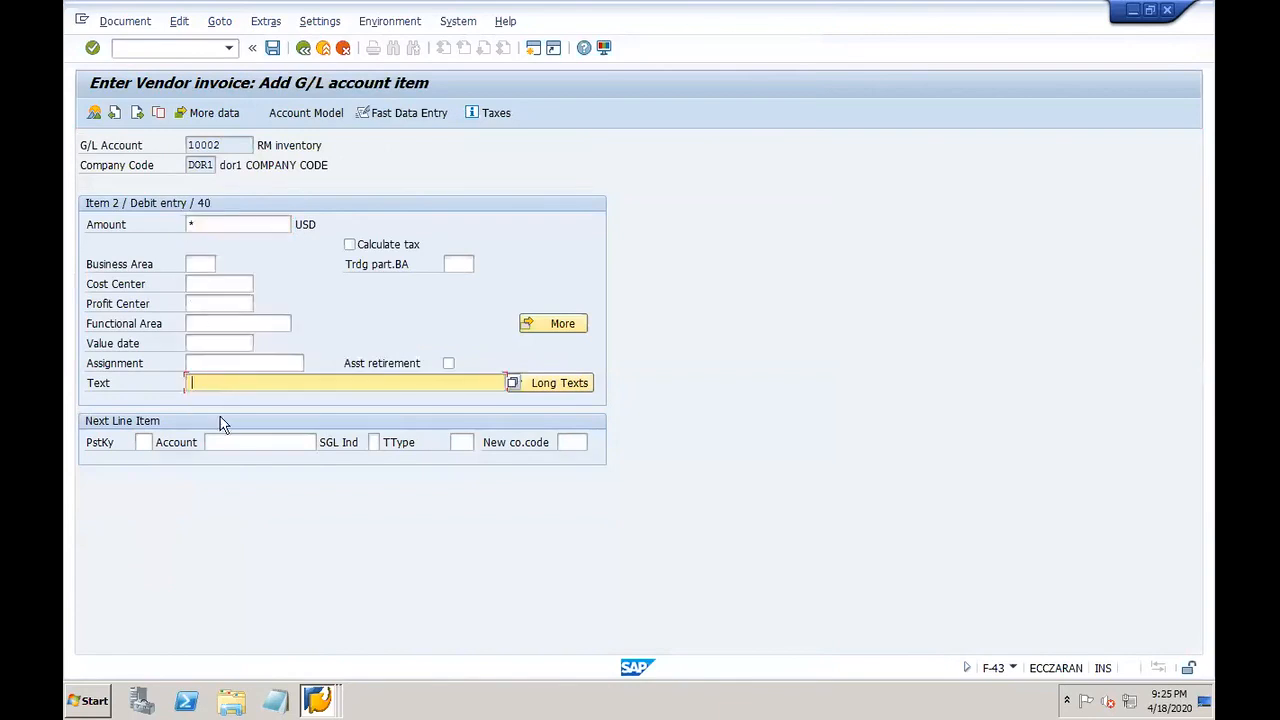
type("+")
Step: Simulate the invoice and post it as document 201013
left_click(127, 24)
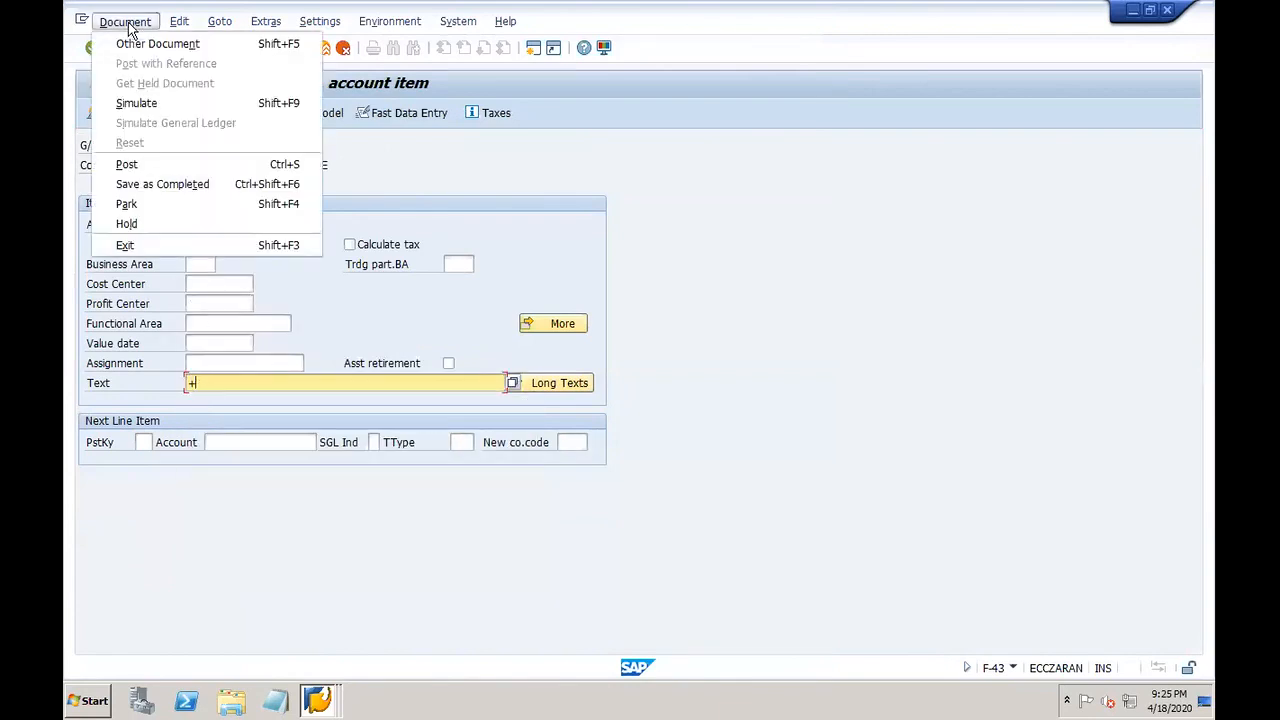
left_click(140, 103)
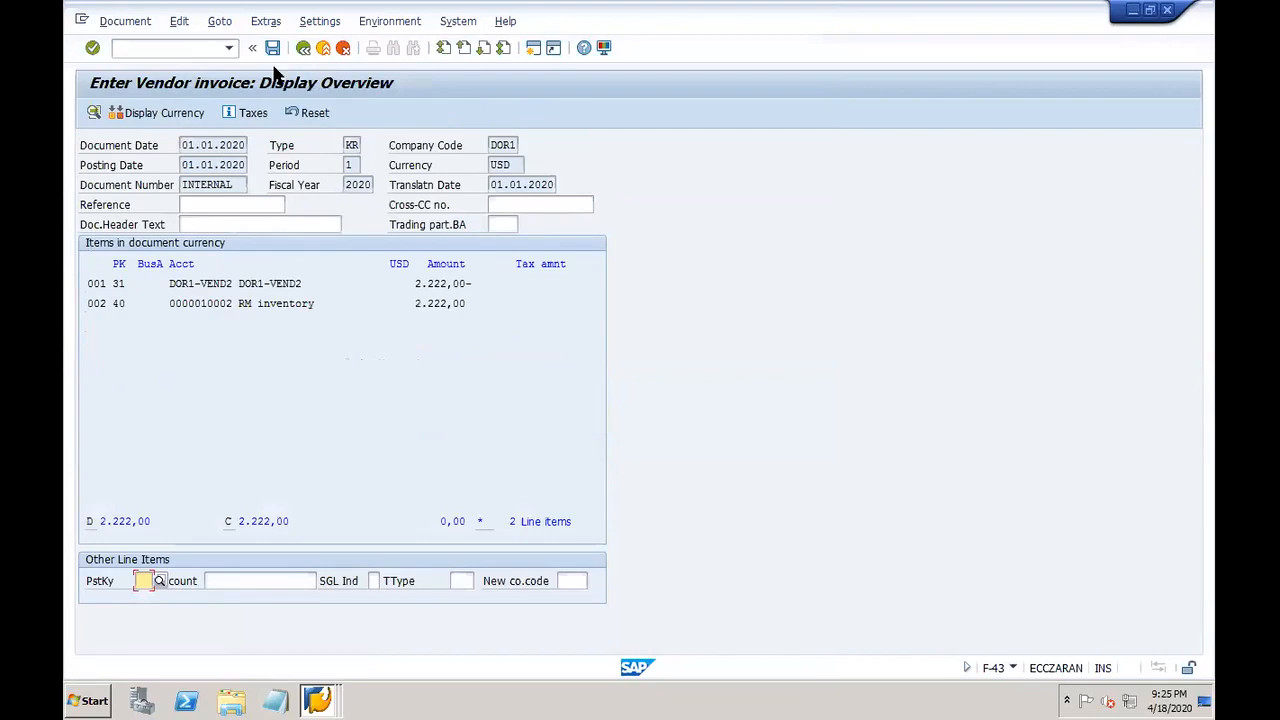
left_click(272, 48)
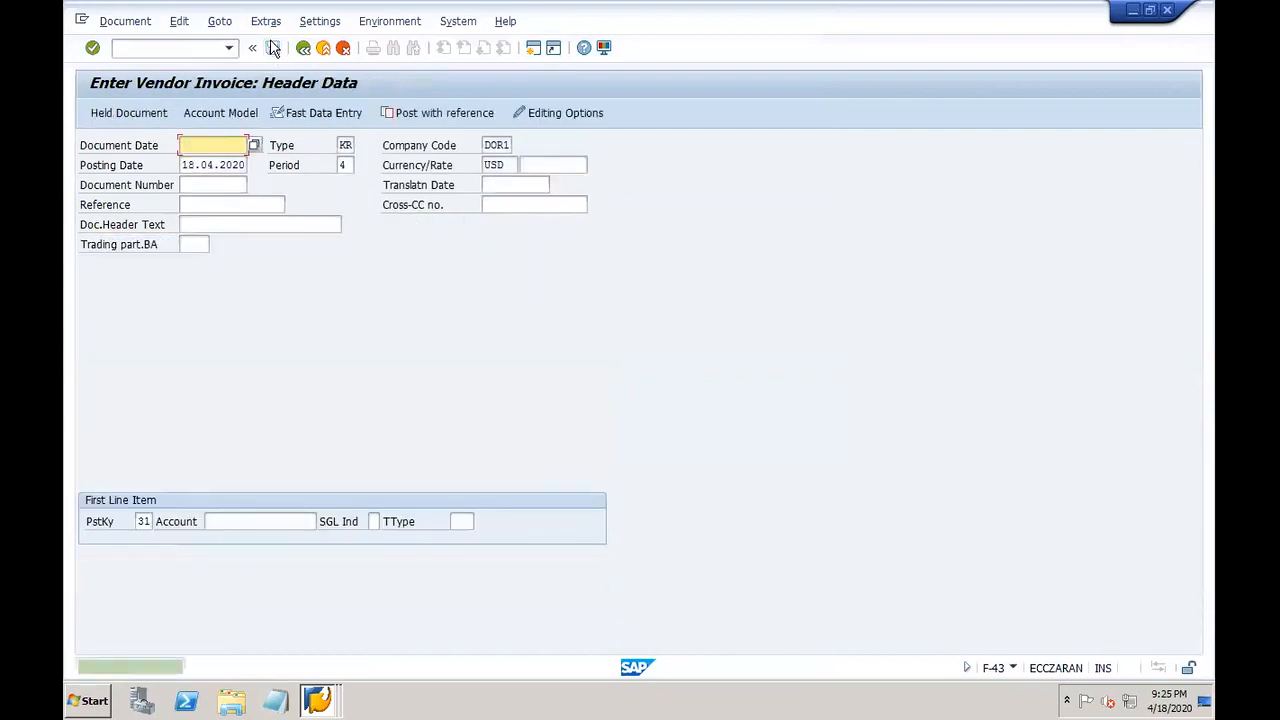
left_click(317, 700)
Step: Refresh DOR1-VEND2's line items so open invoice 201013 for 2,222.00 USD appears
left_click(294, 591)
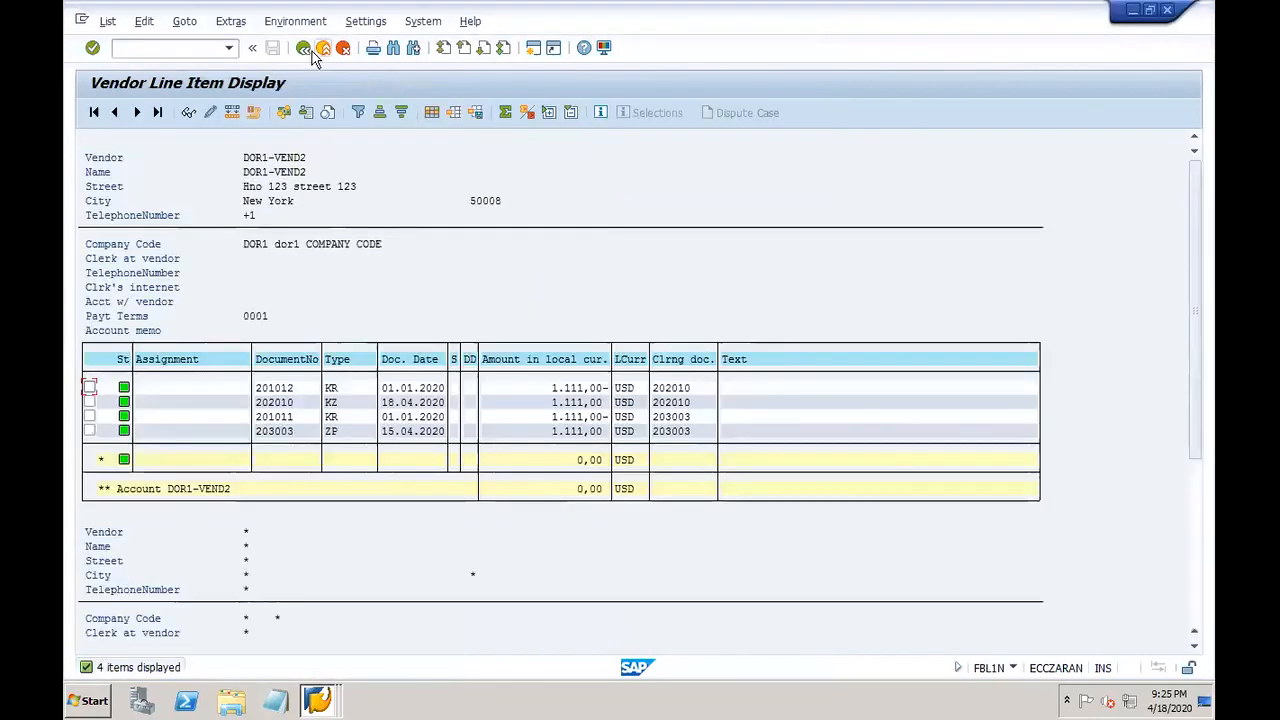
left_click(303, 47)
left_click(92, 113)
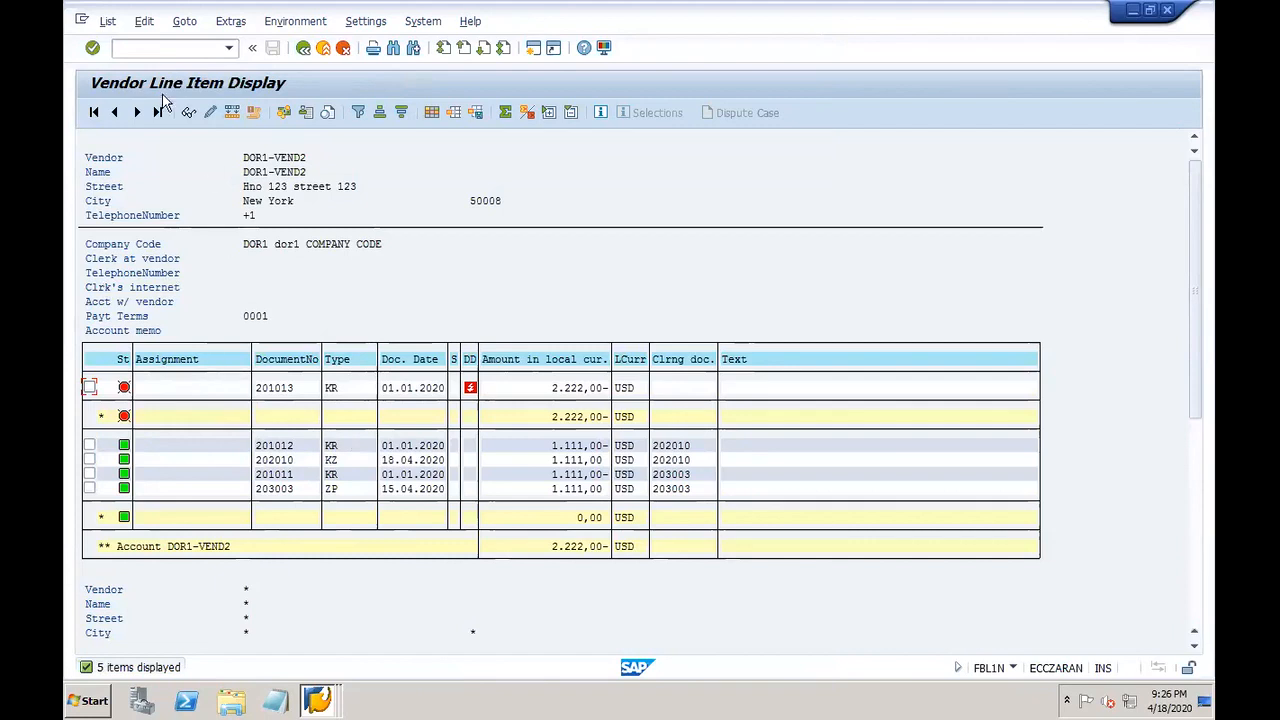
left_click(318, 700)
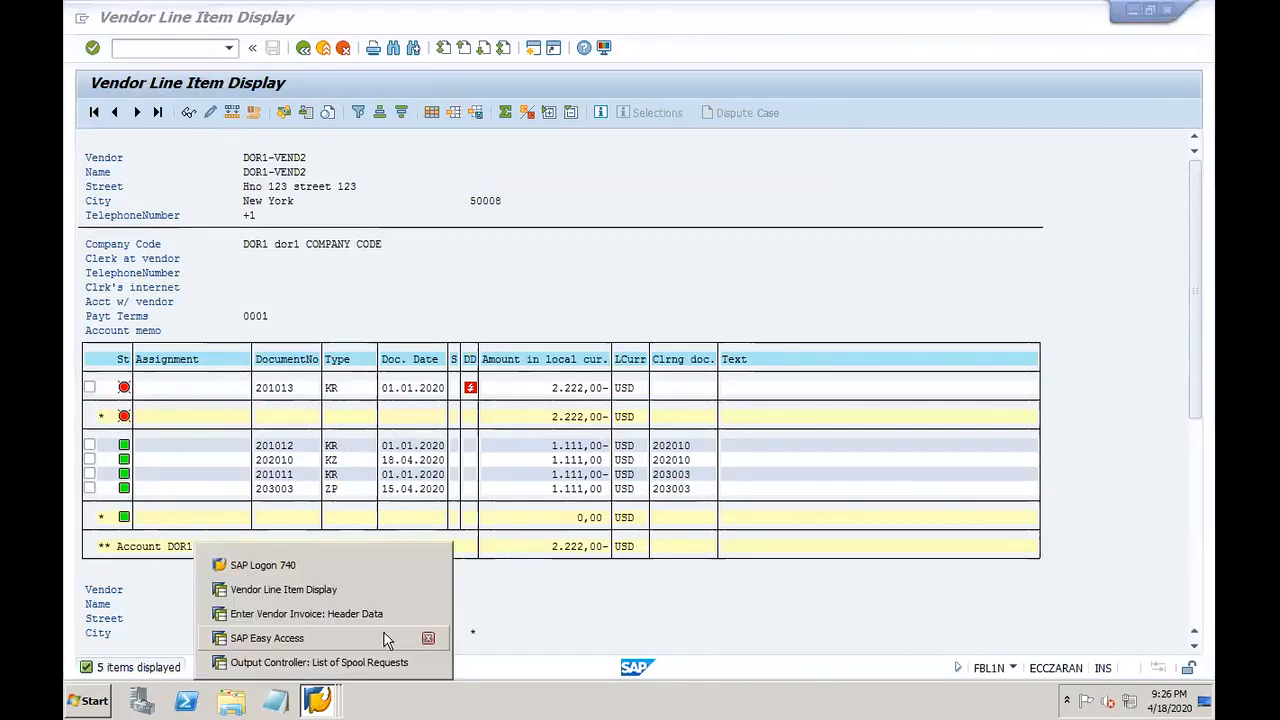
Step: Start F110 for run date 18.04.2020 with identification DOR07
left_click(379, 662)
left_click(162, 45)
type("/NF110")
key("Return")
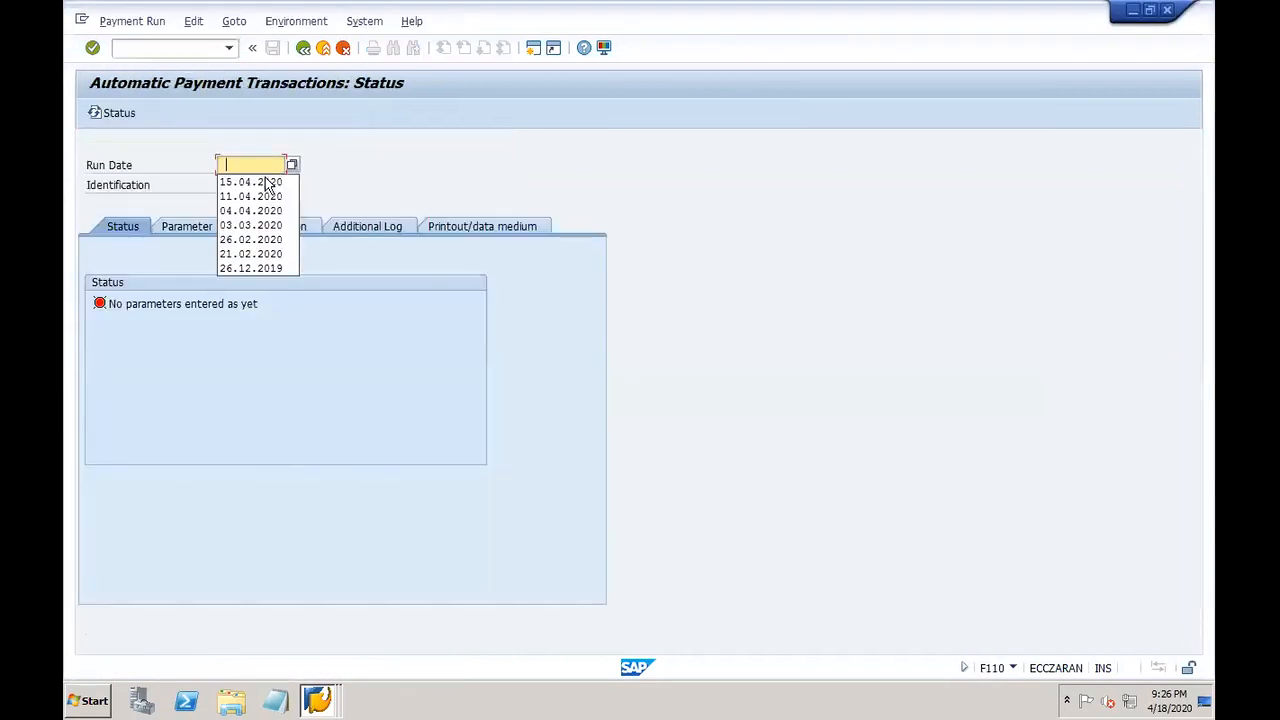
left_click(245, 184)
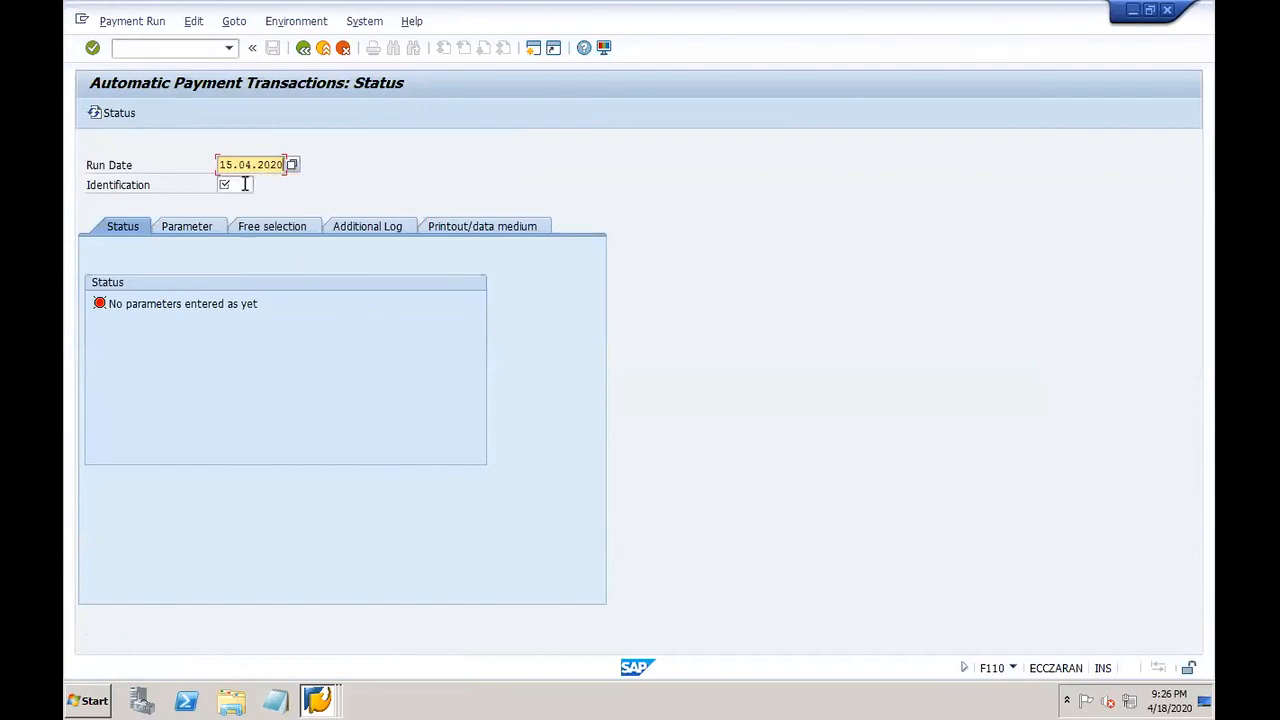
key("Delete")
type("8")
key("Tab")
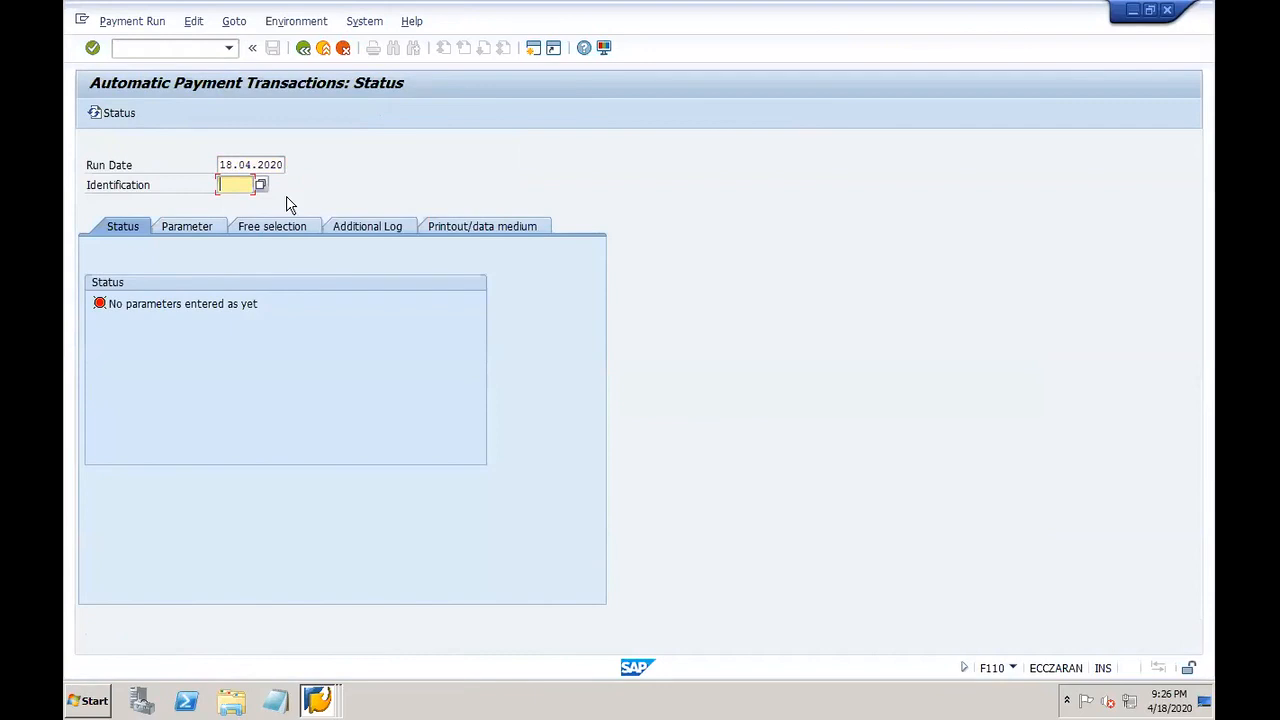
type("dor0")
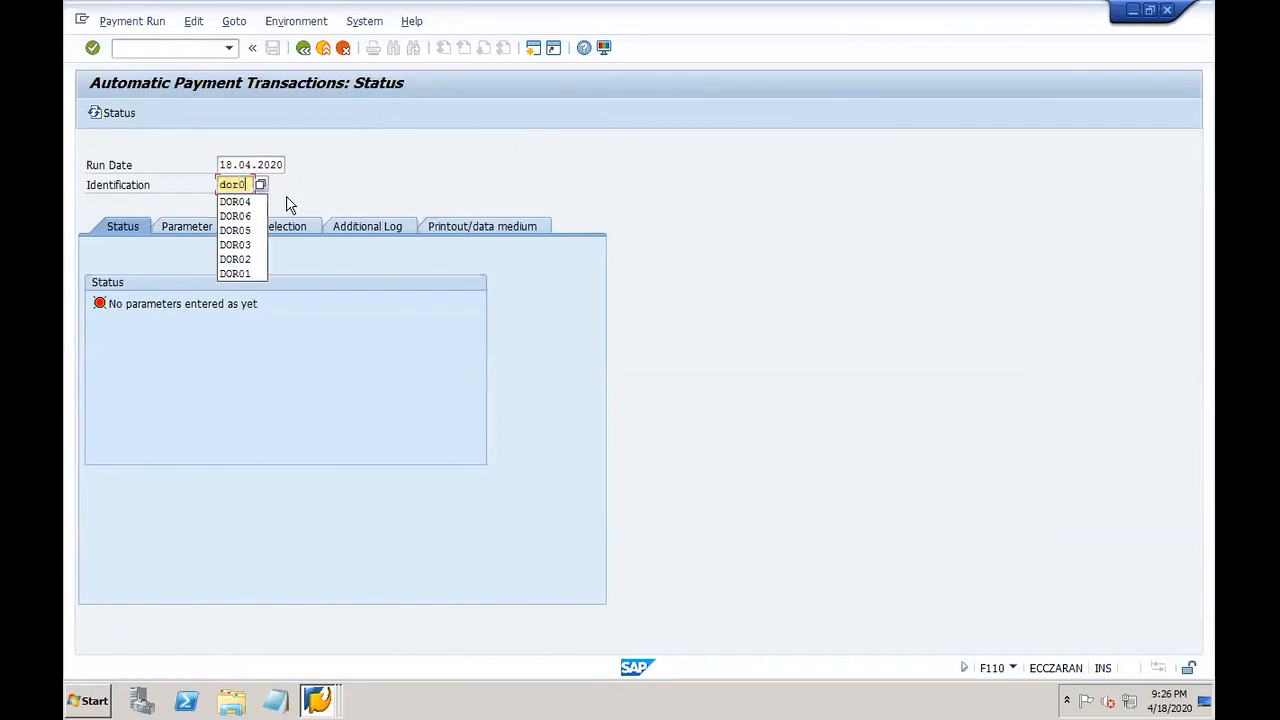
type("7")
key("Return")
Step: Set parameters: company code DOR1, payment method X, next date 31.12.2020, vendor DOR1-VEND2
left_click(188, 228)
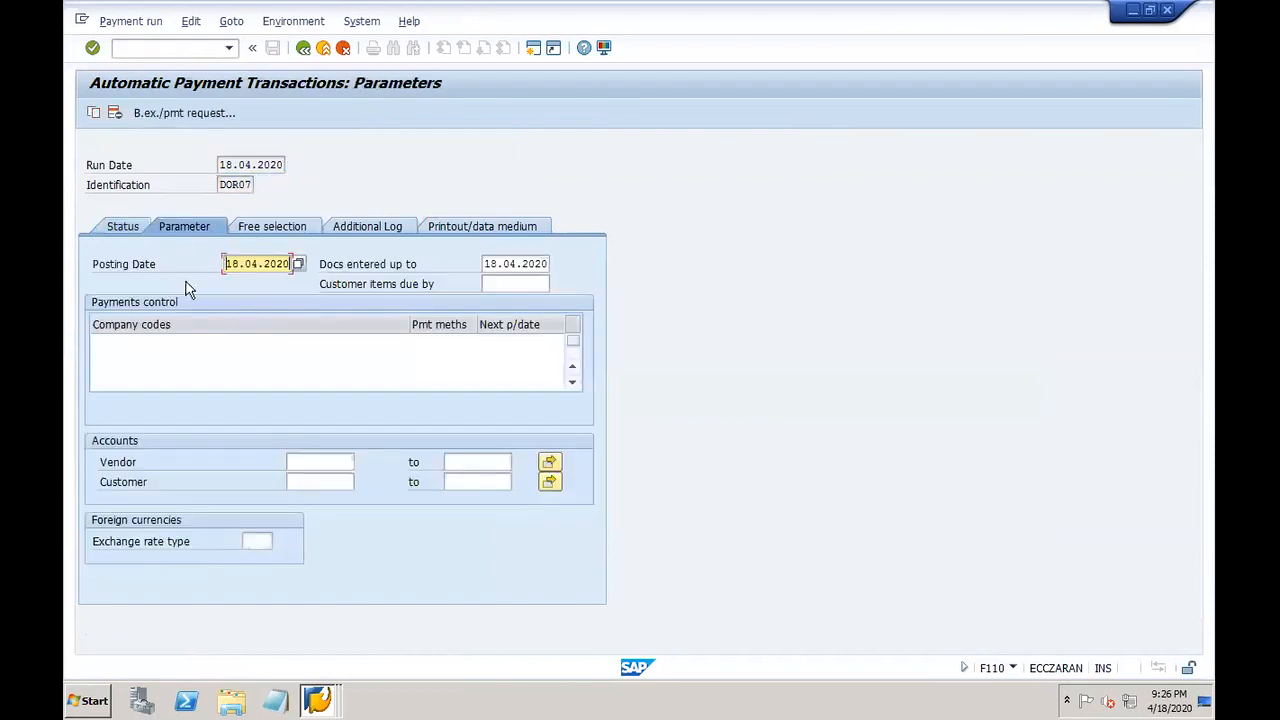
left_click(225, 353)
double_click(186, 345)
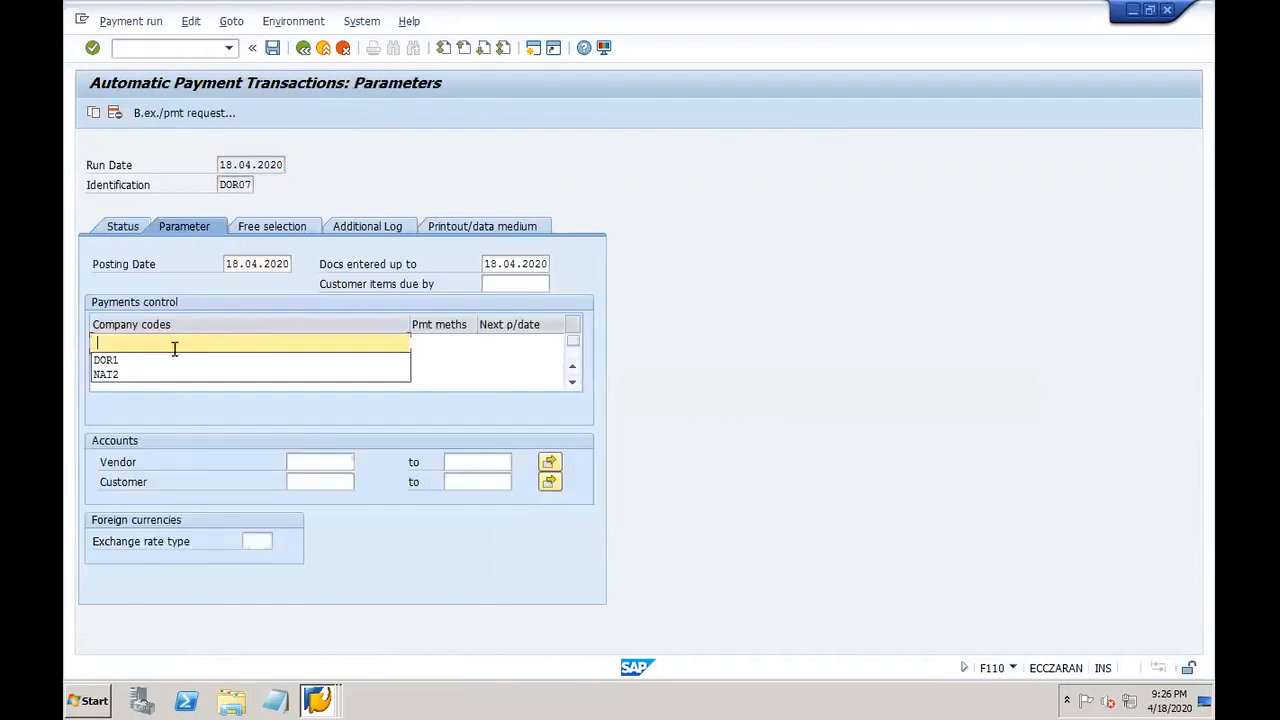
left_click(144, 360)
key("Tab")
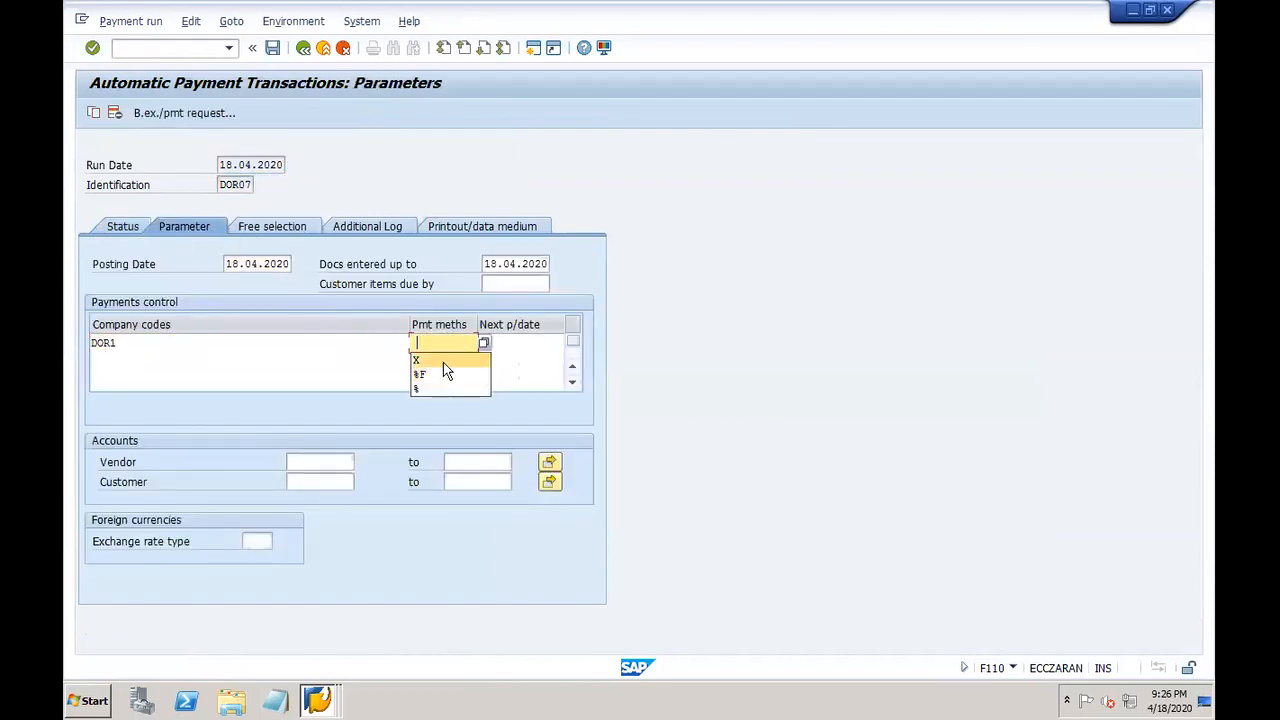
type("X")
key("Tab")
left_click(531, 361)
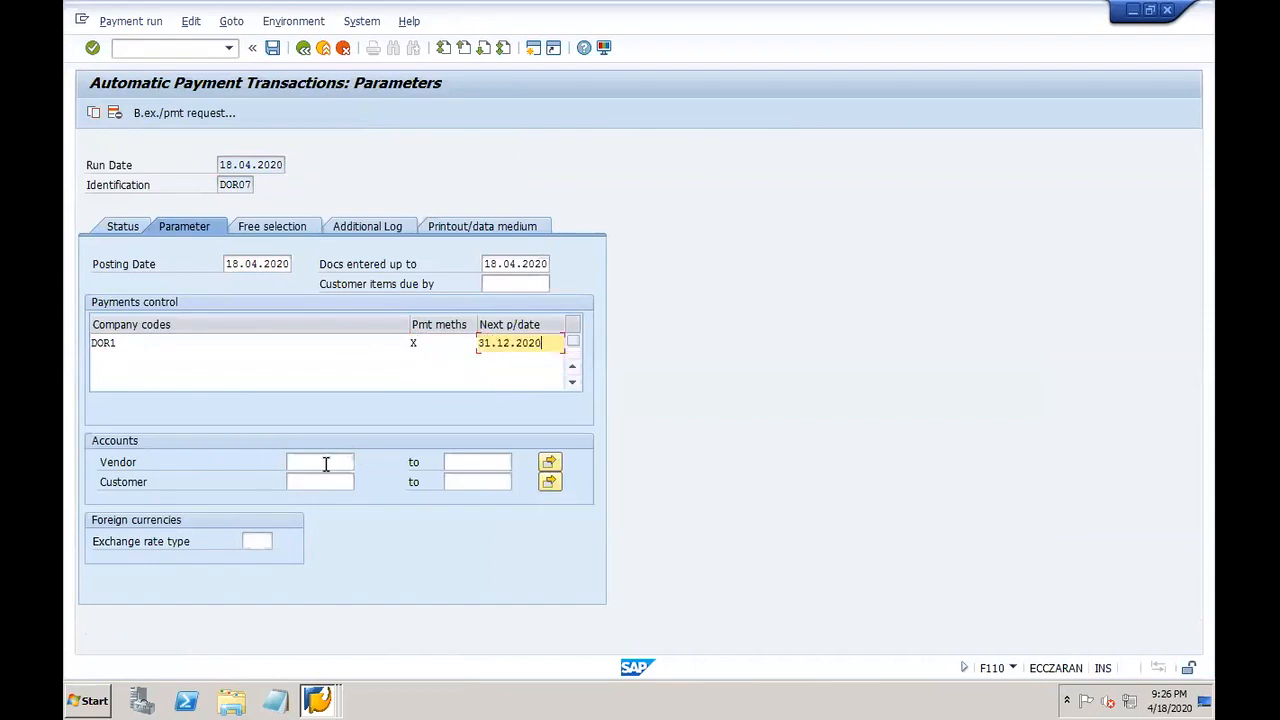
left_click(326, 462)
left_click(320, 493)
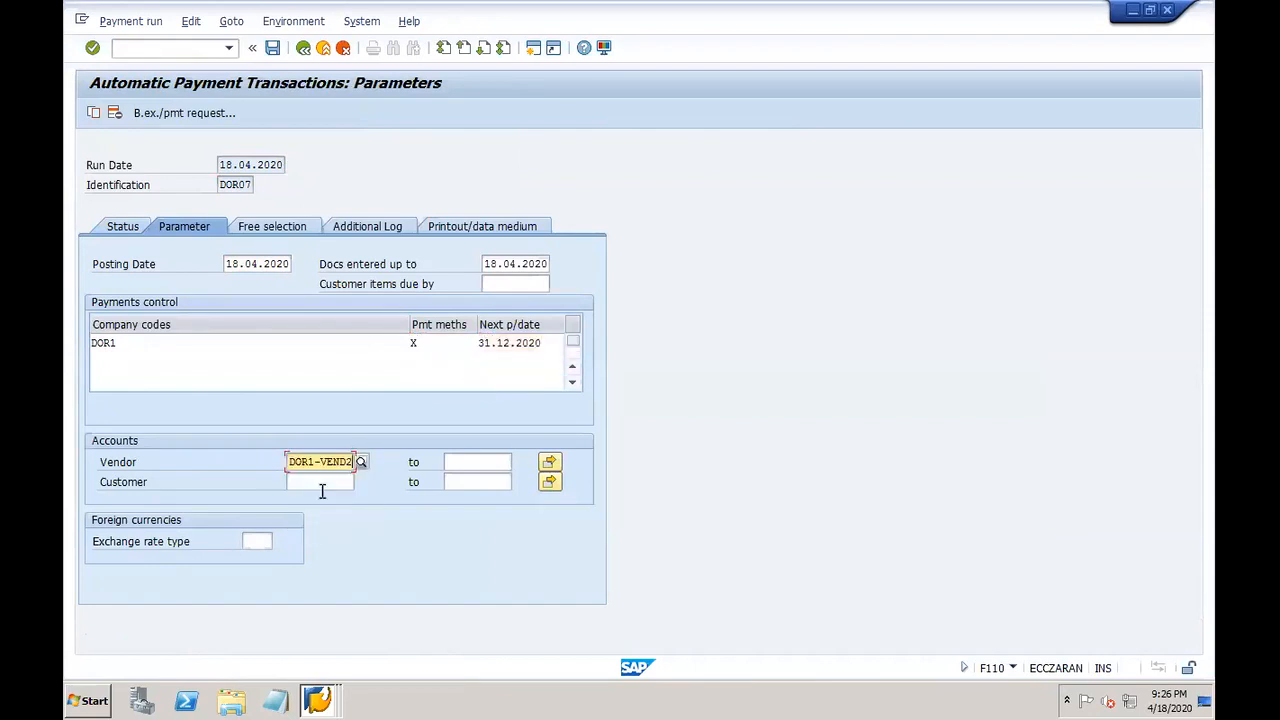
Step: Log due date check, unsuccessful method selection and line items for DOR1-VEND2, then save
left_click(378, 228)
left_click(172, 305)
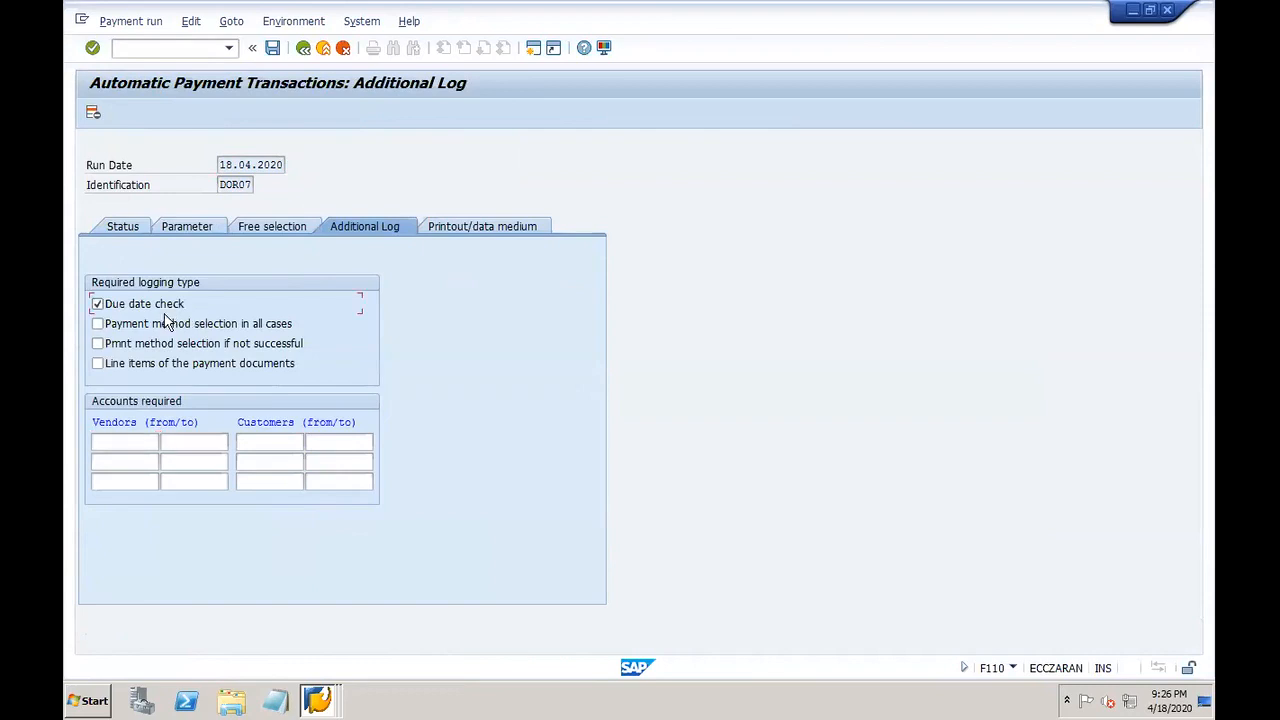
left_click(152, 343)
left_click(140, 366)
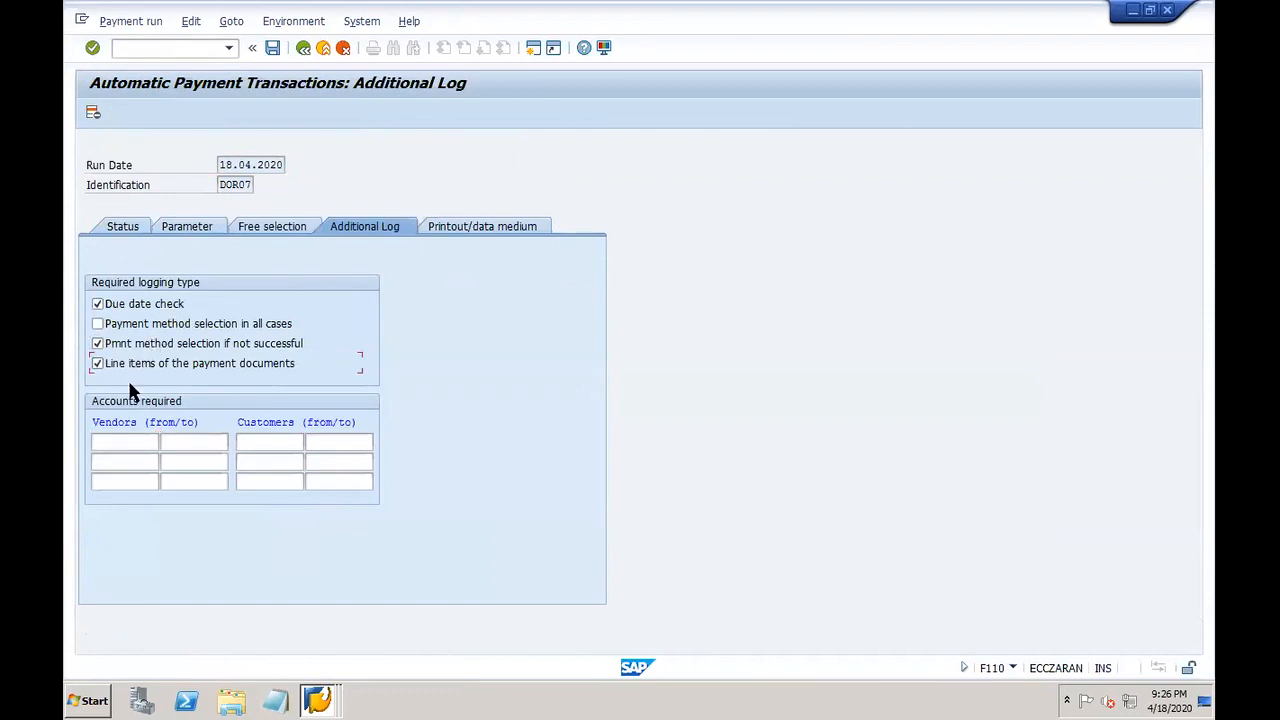
left_click(128, 441)
left_click(148, 472)
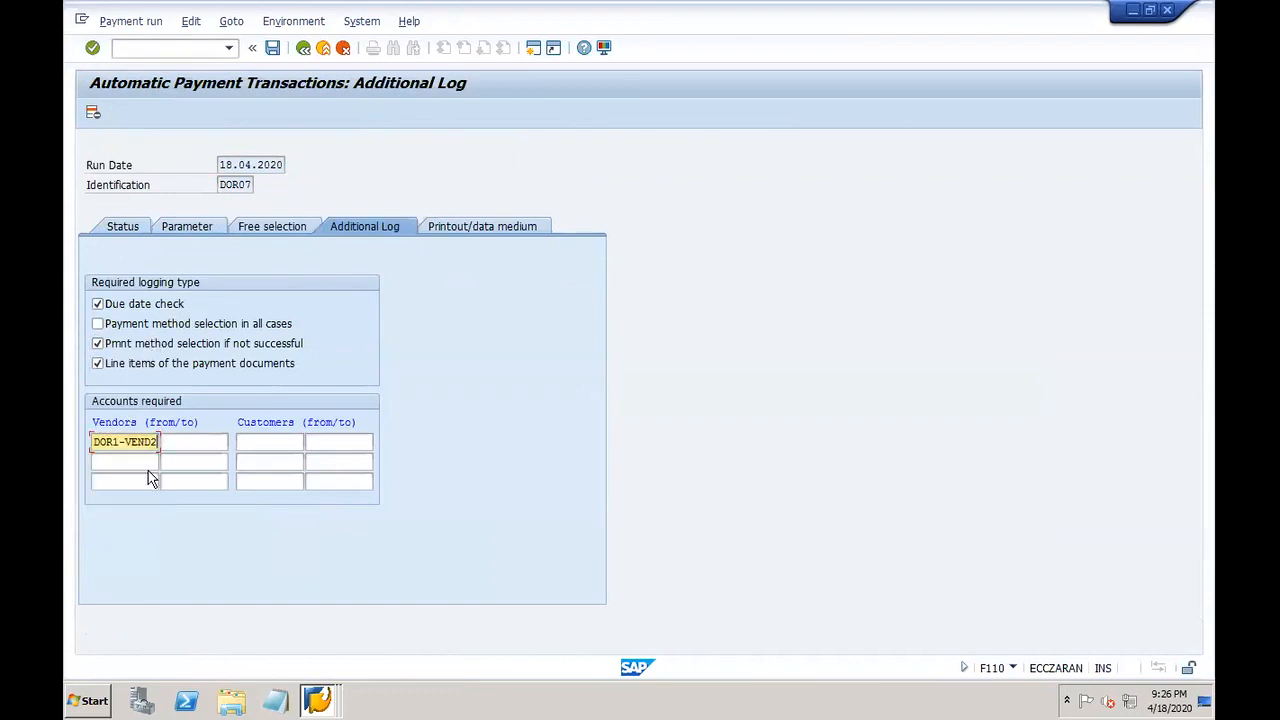
left_click(490, 228)
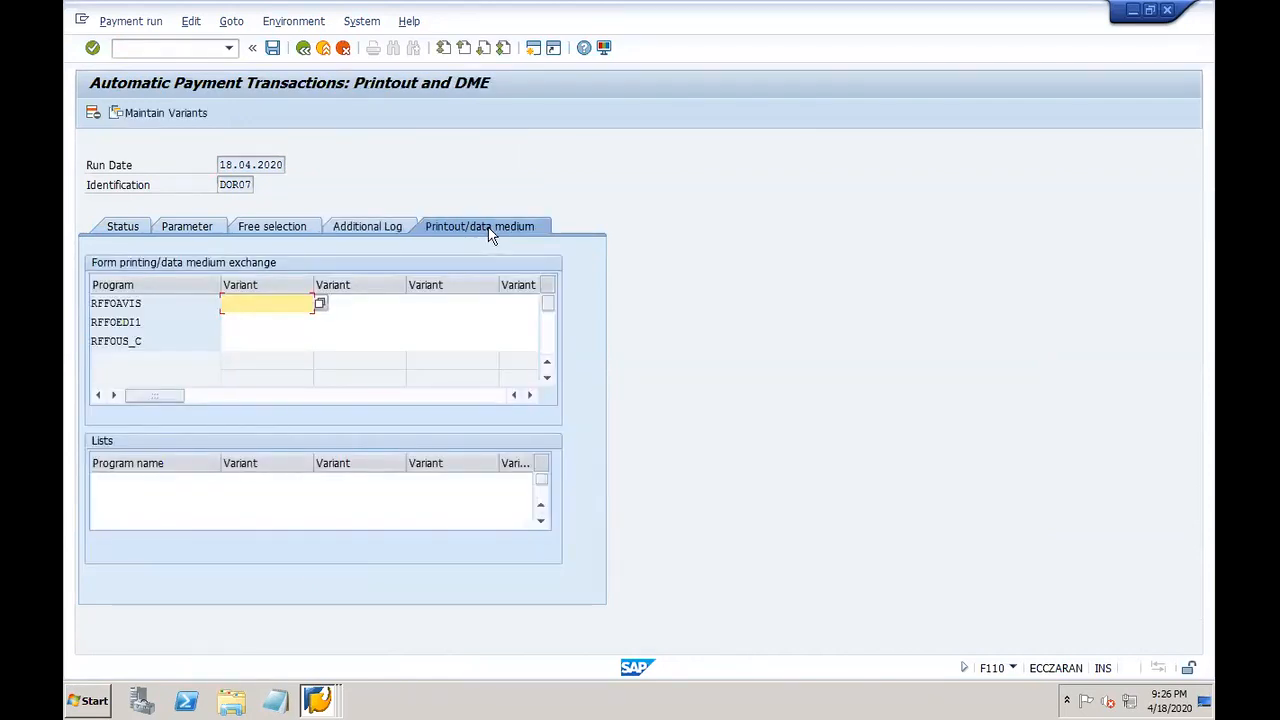
left_click(274, 50)
left_click(121, 231)
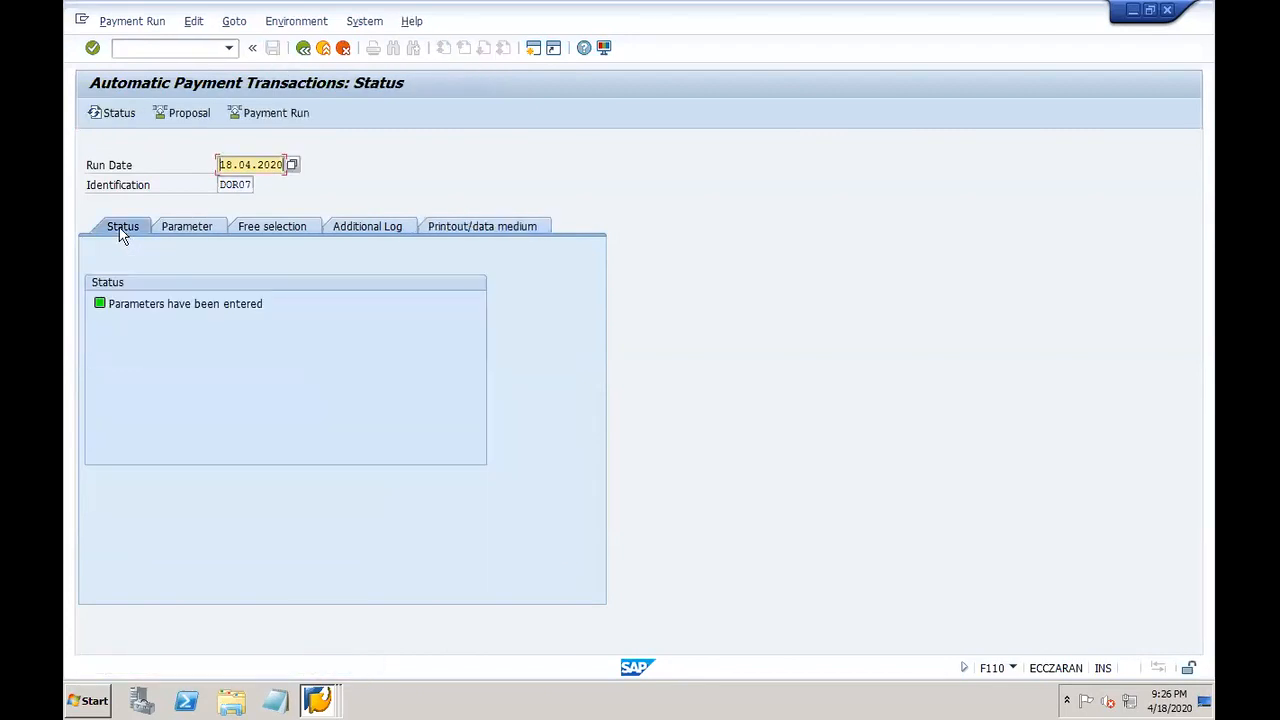
Step: Schedule the DOR07 payment proposal to start immediately and refresh the status
left_click(184, 116)
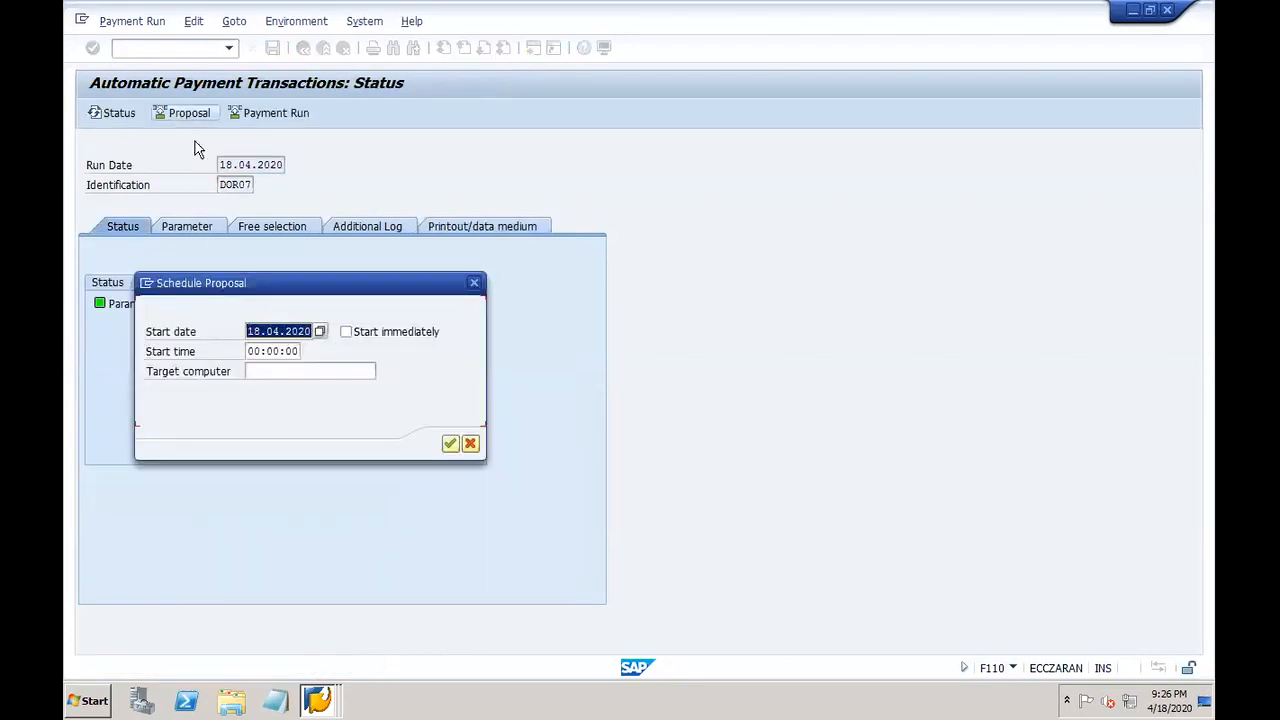
left_click(382, 338)
left_click(450, 443)
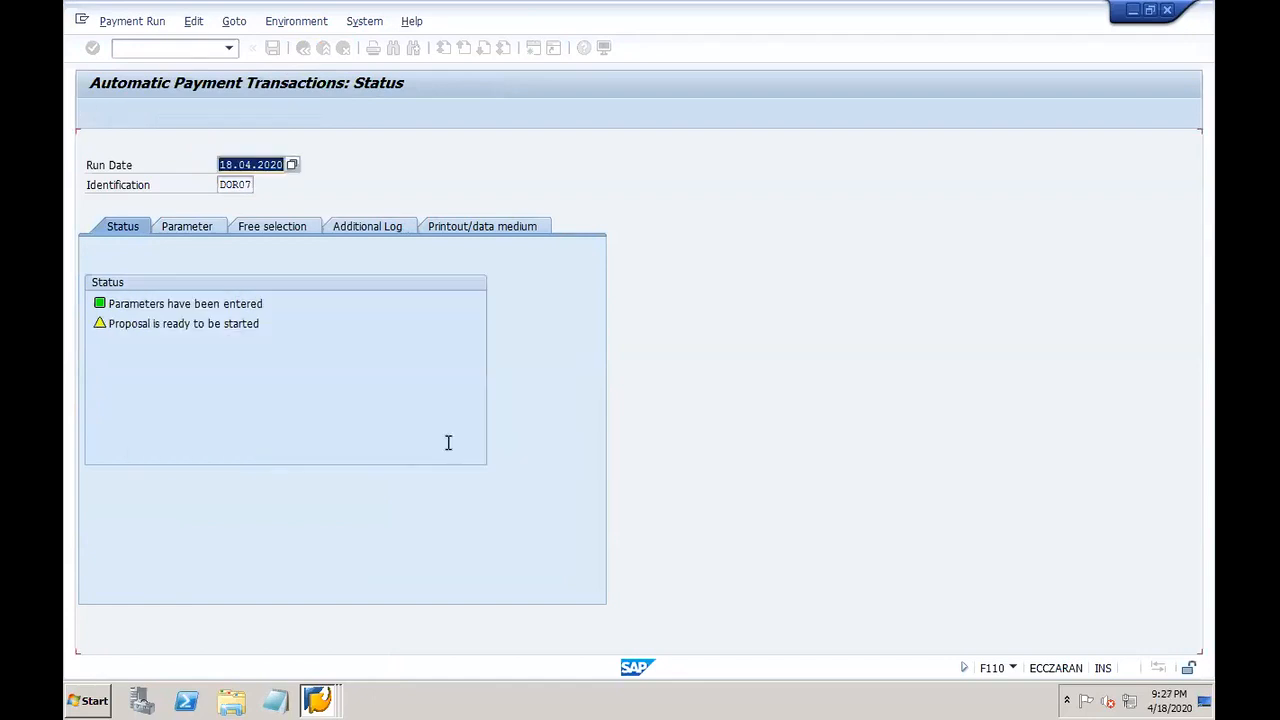
left_click(118, 116)
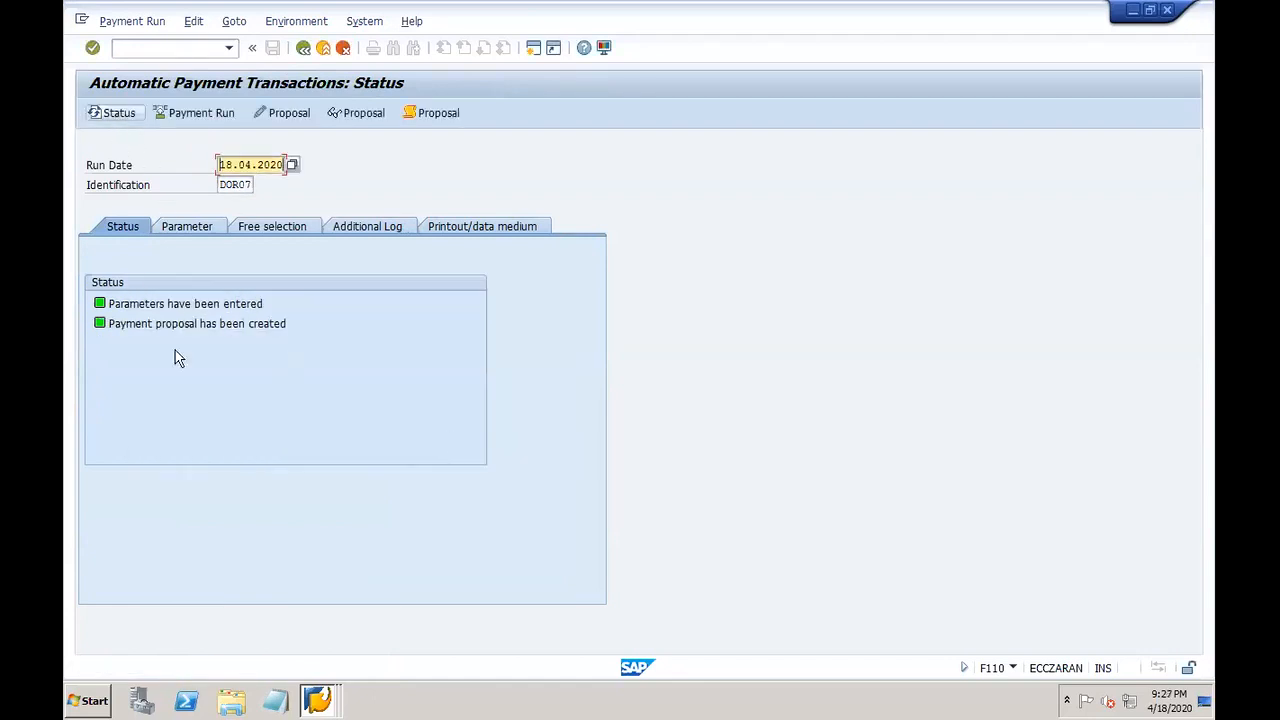
Step: Review the proposal job log, then begin scheduling the payment run
left_click(446, 118)
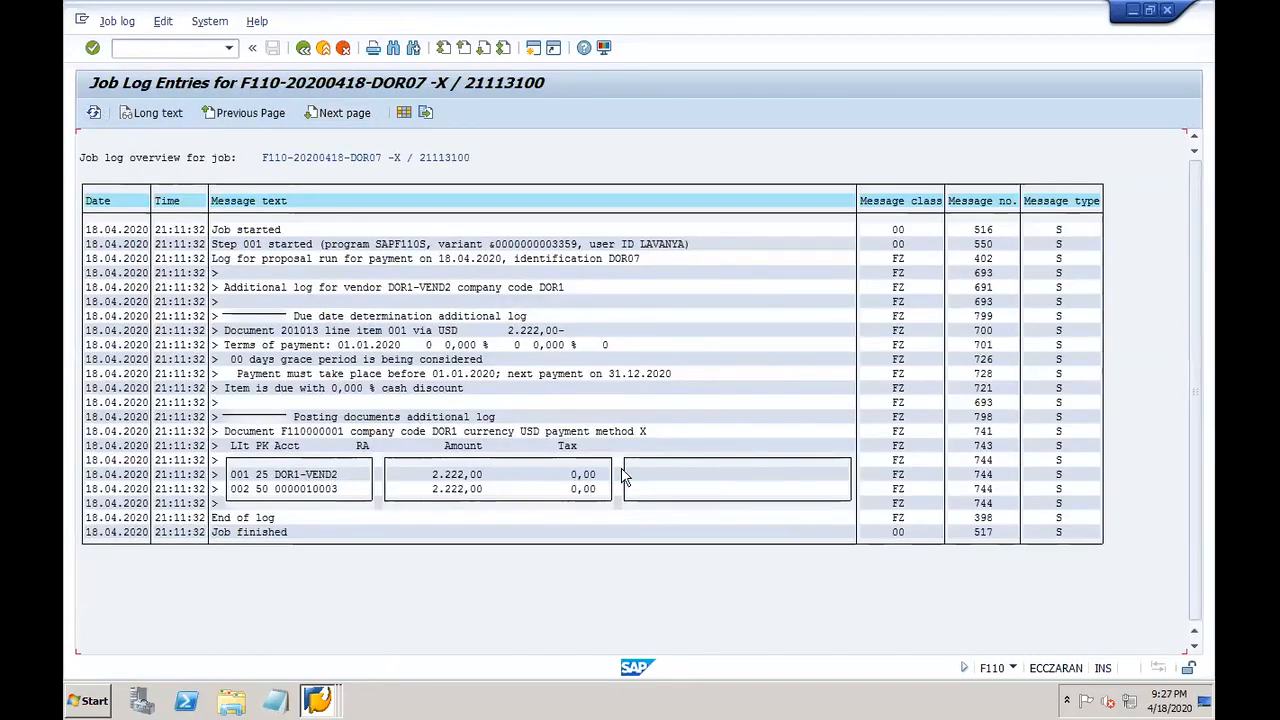
left_click(303, 50)
left_click(200, 114)
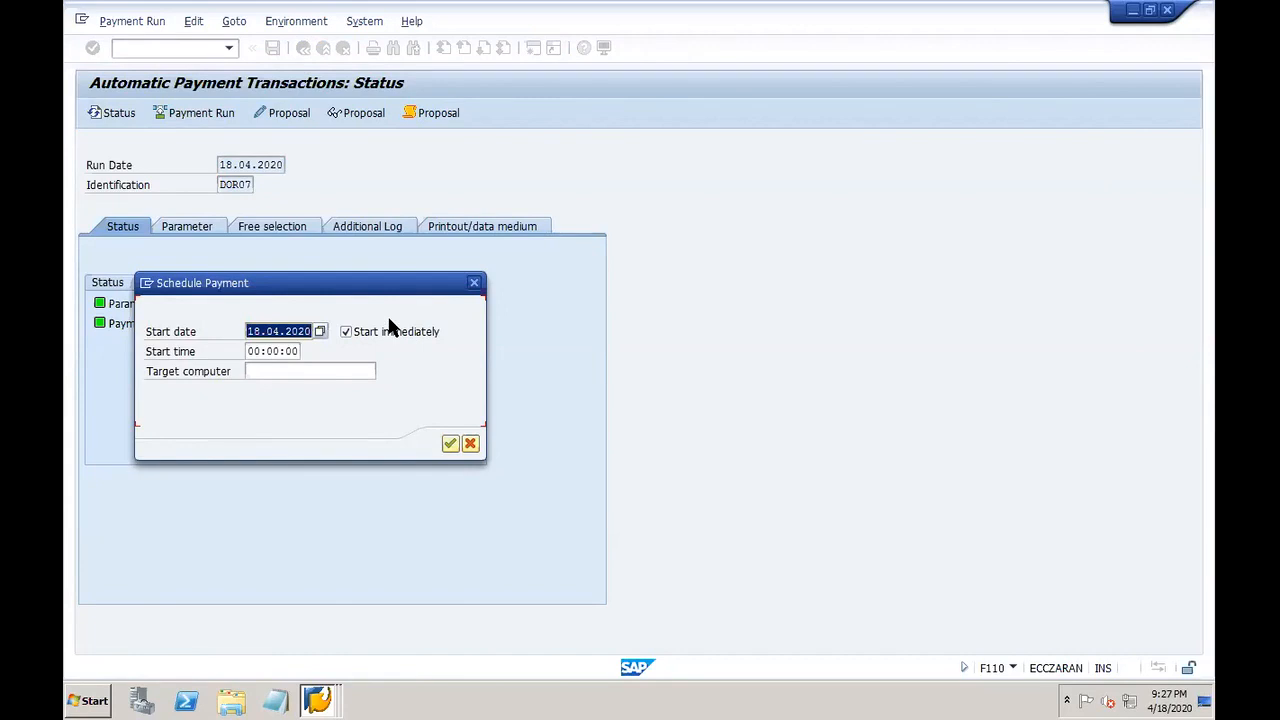
Step: Run the DOR07 payment immediately and check its job log showing one completed posting order
left_click(450, 443)
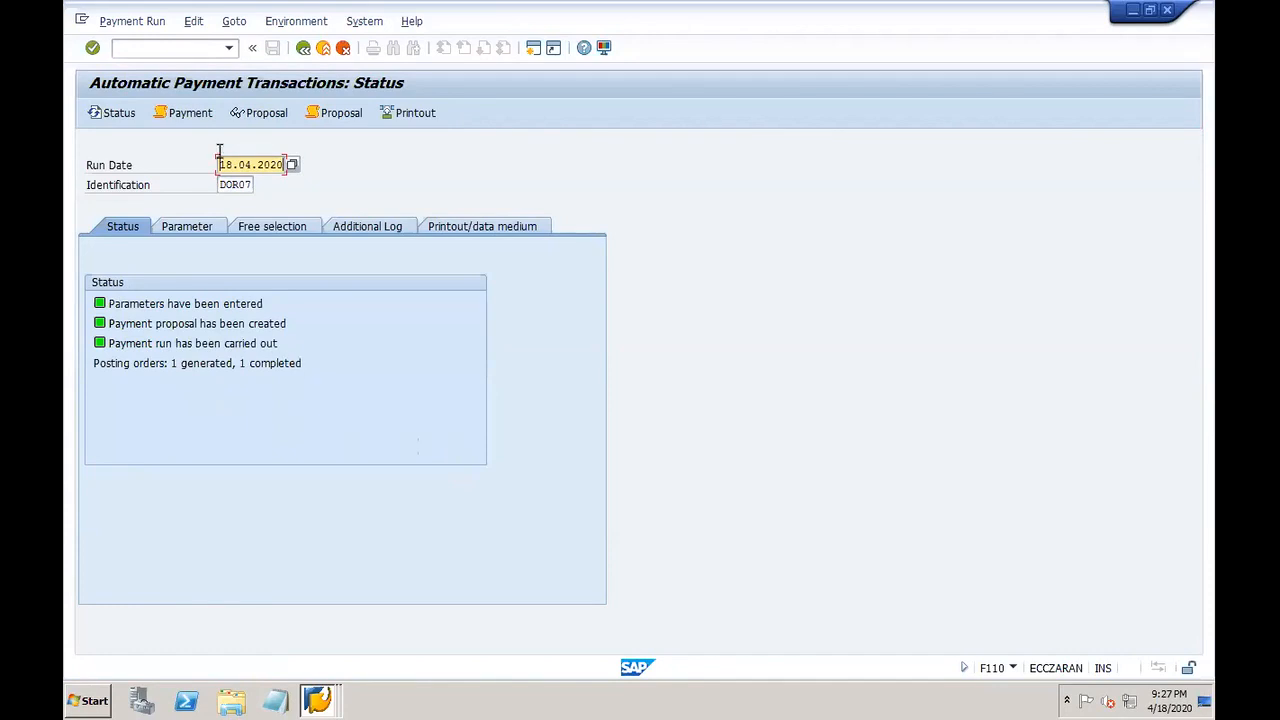
left_click(184, 112)
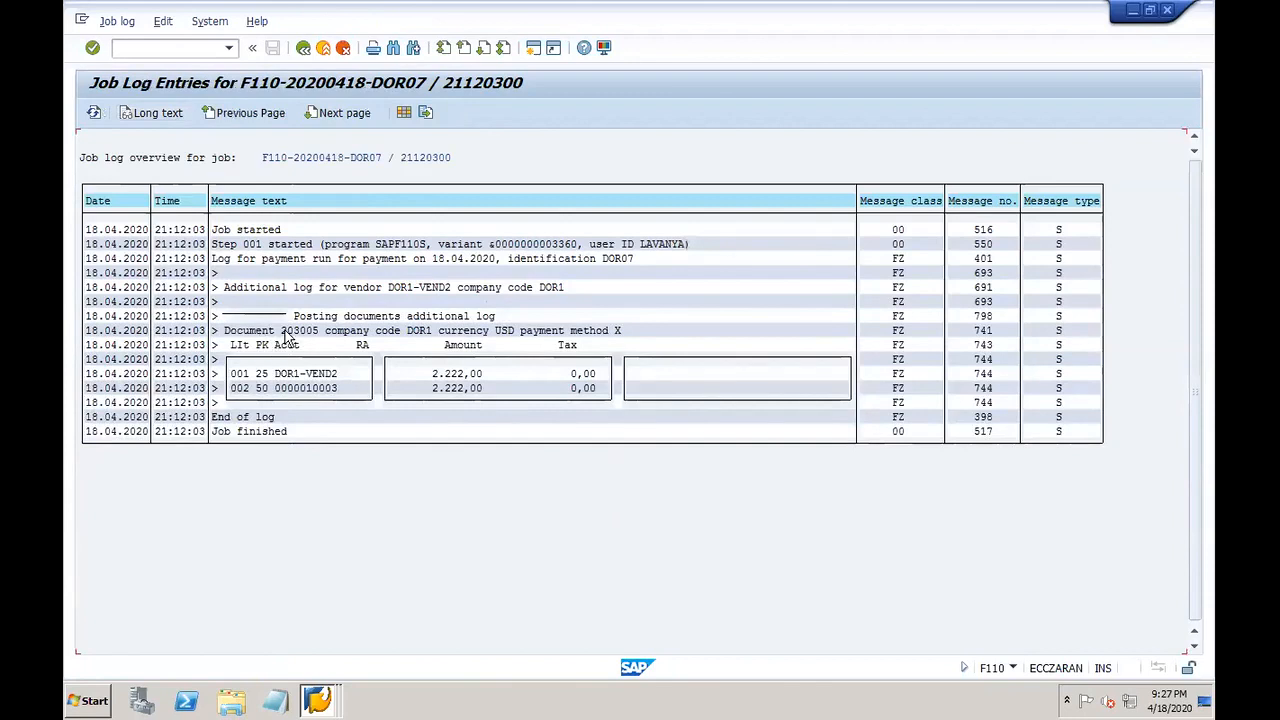
left_click(303, 48)
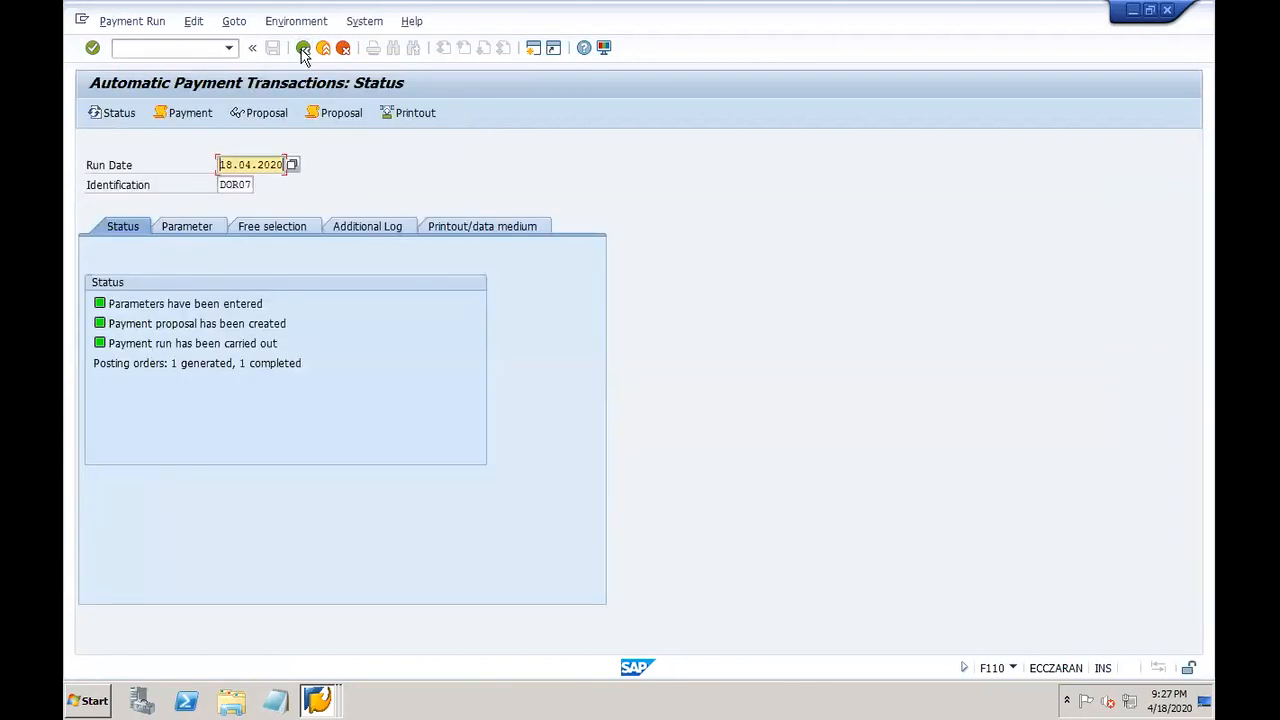
left_click(192, 22)
Step: Show the payment list for run 18.04.2020/DOR07, then go to FB03 via /ofb03
mouse_move(266, 83)
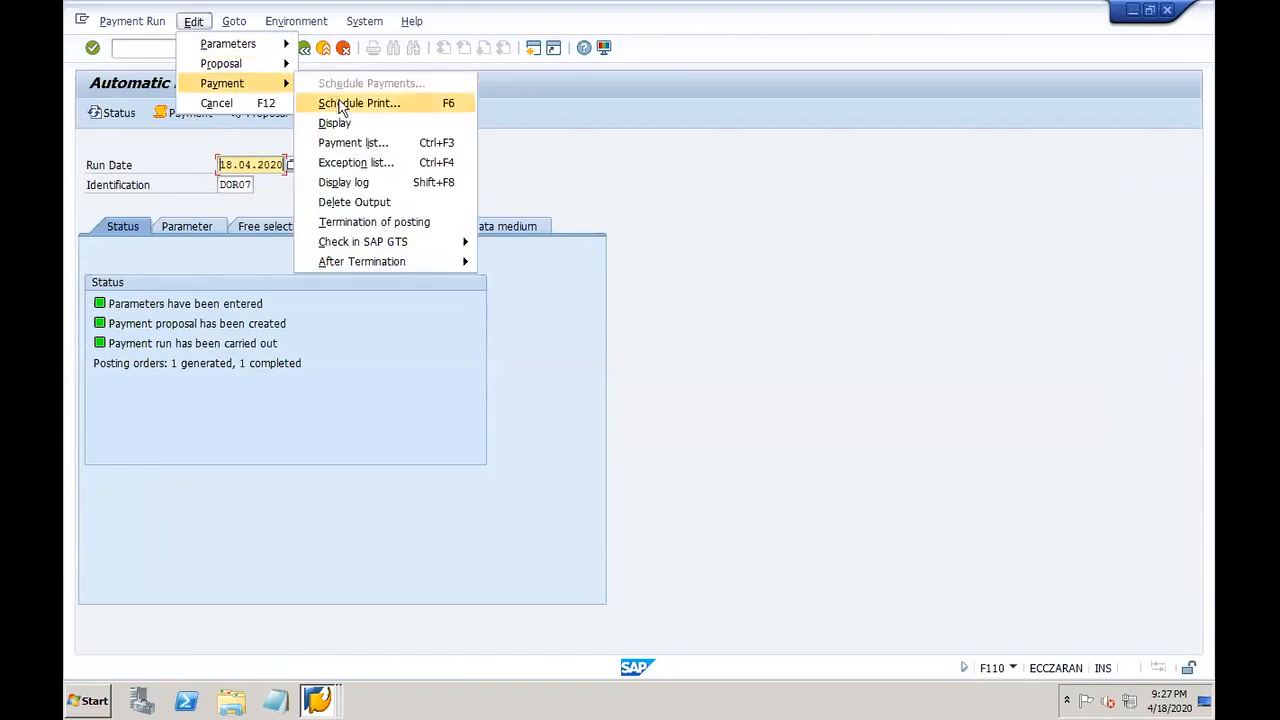
left_click(370, 143)
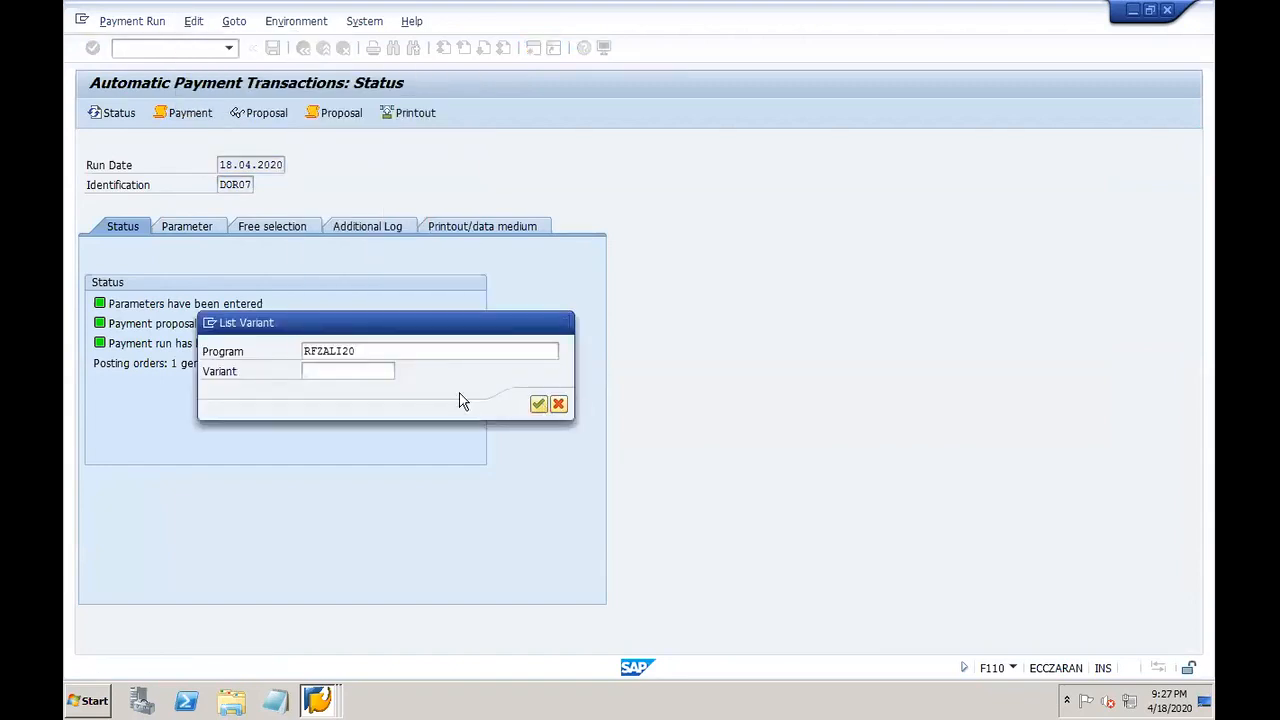
key("Return")
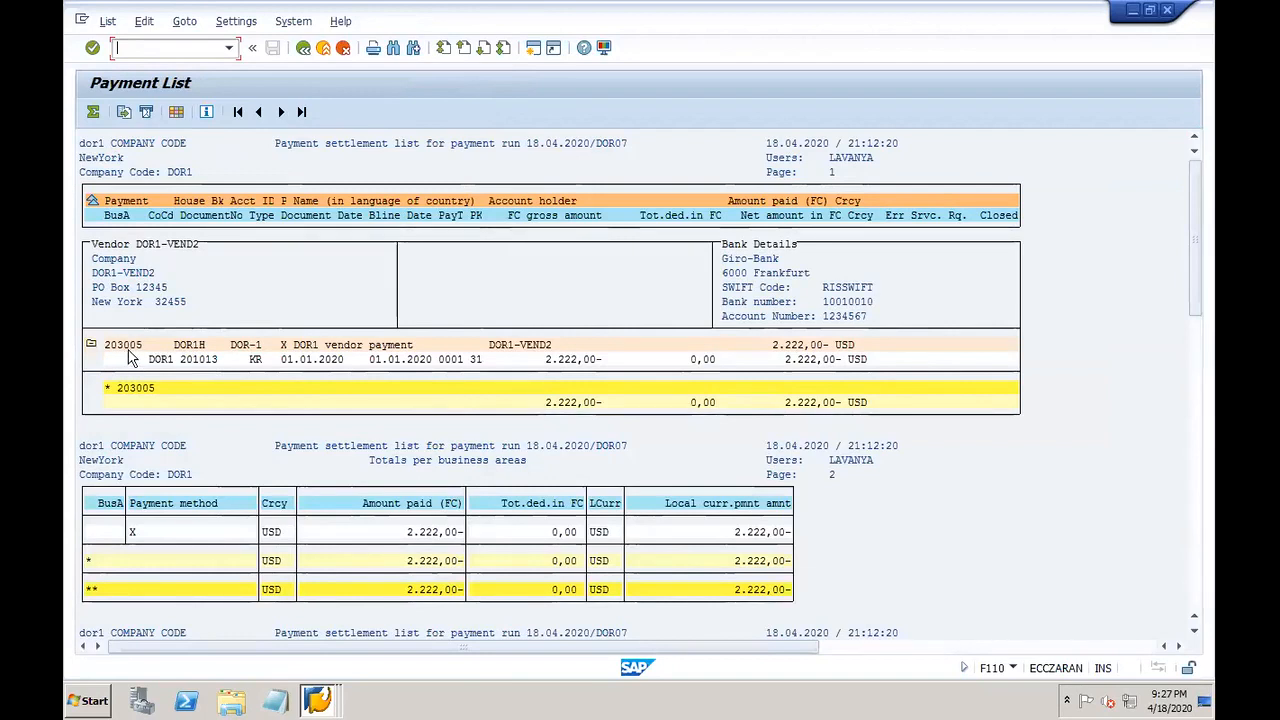
type("/ofb03")
key("Return")
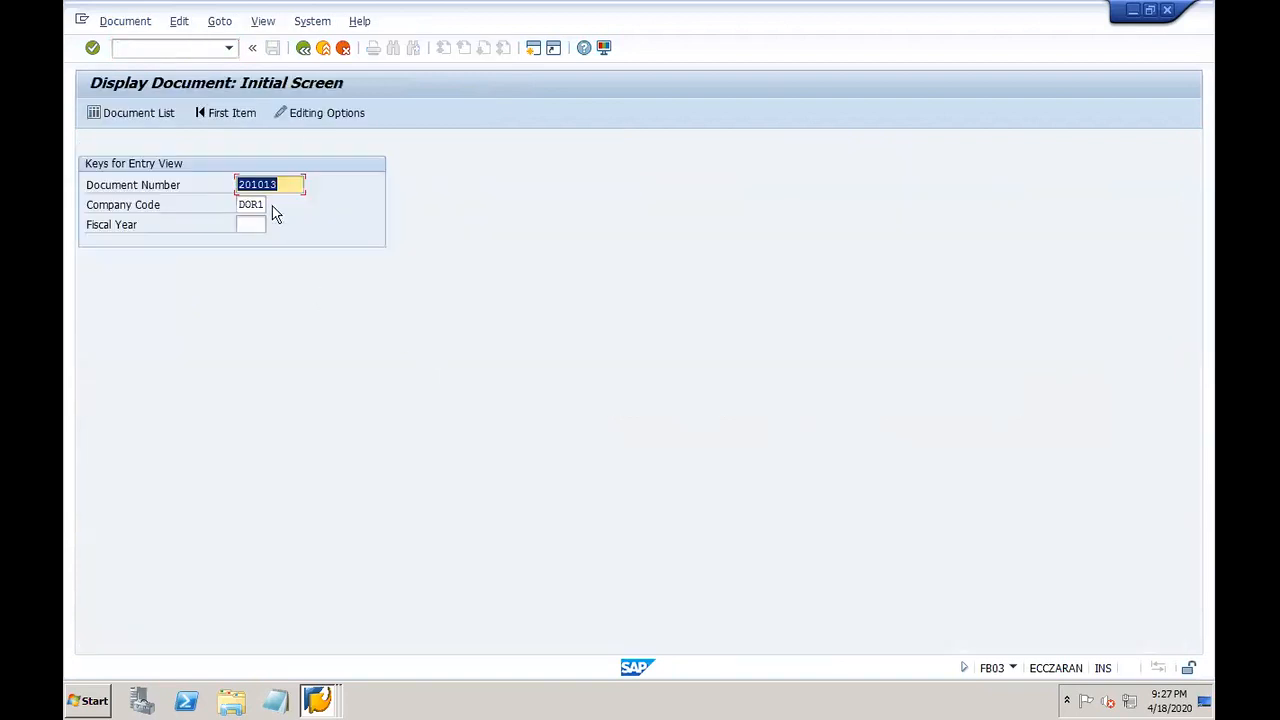
Step: List DOR1's fiscal year 2020 documents entered 18.04.2020 and mark documents 203005 and 202010
left_click(148, 112)
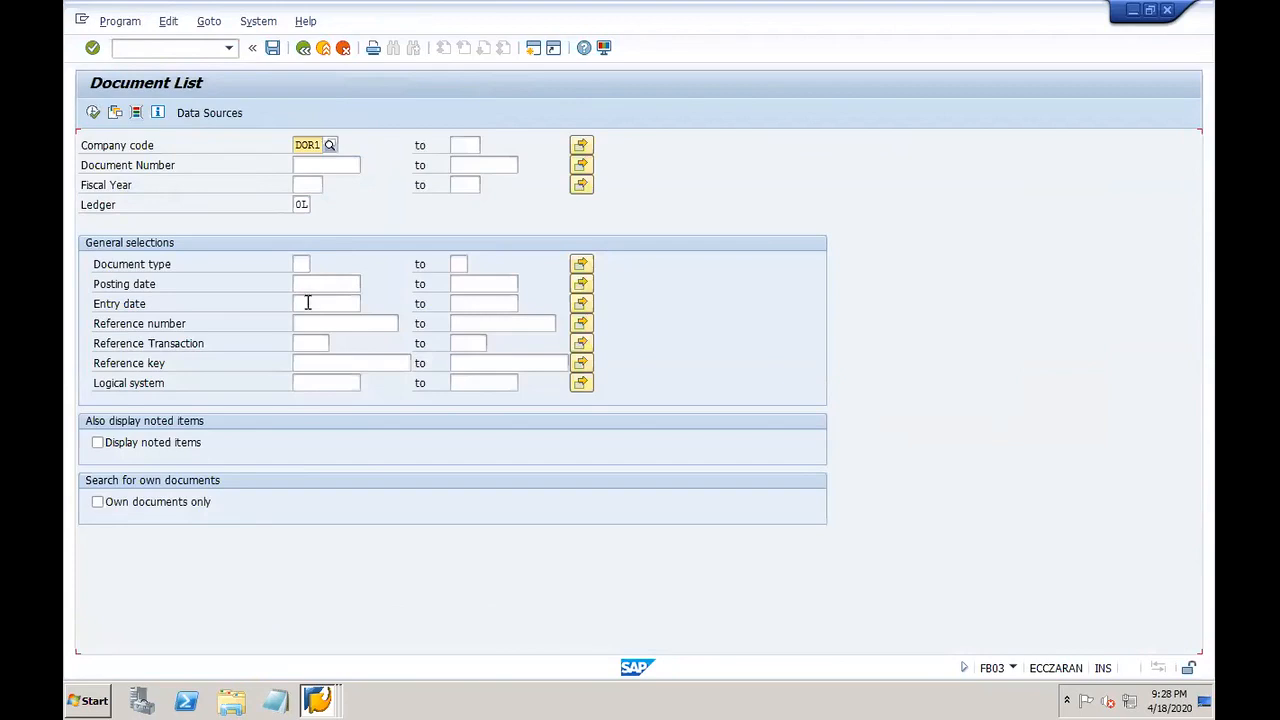
left_click(310, 303)
key("space")
left_click(328, 320)
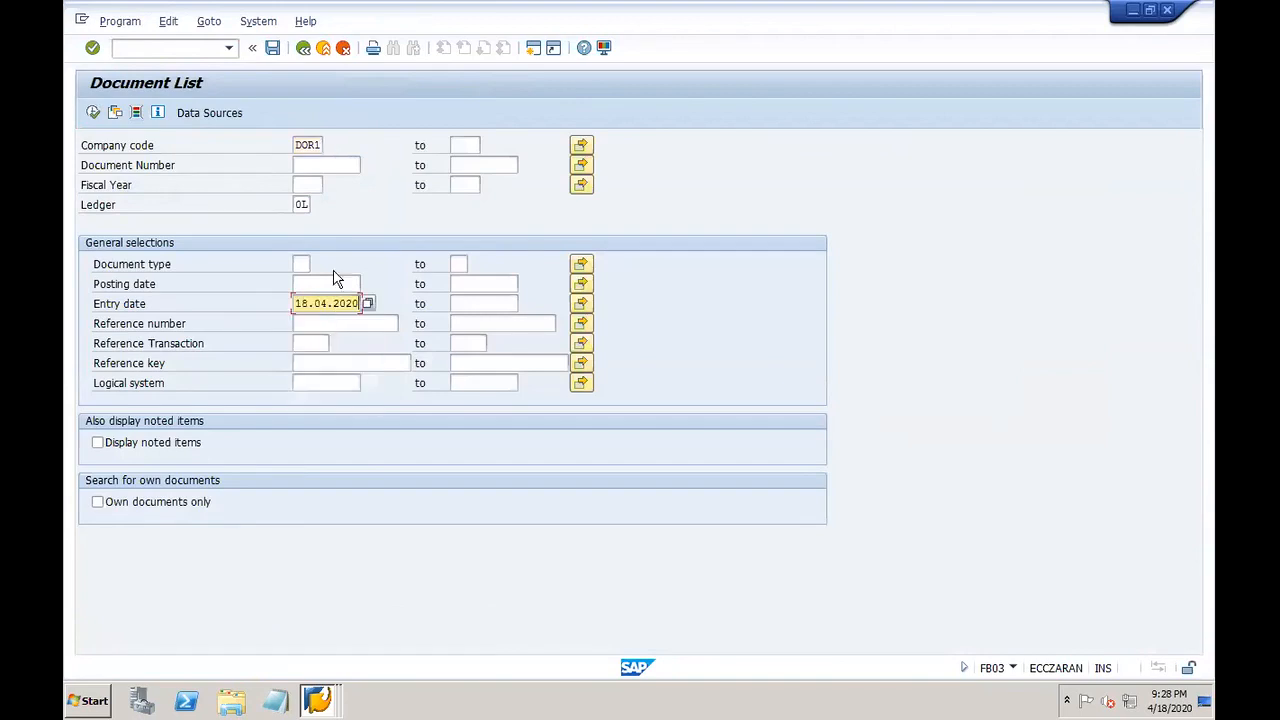
left_click(307, 185)
key("space")
left_click(310, 202)
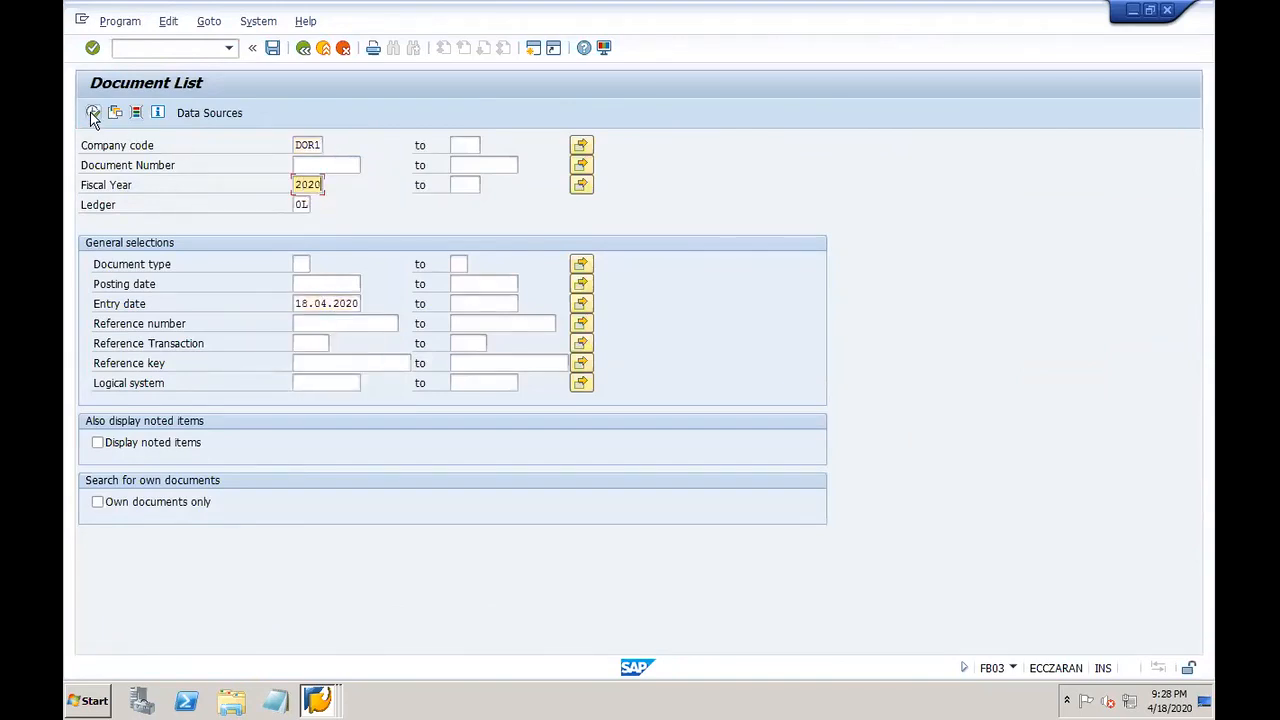
left_click(93, 112)
left_click(190, 249)
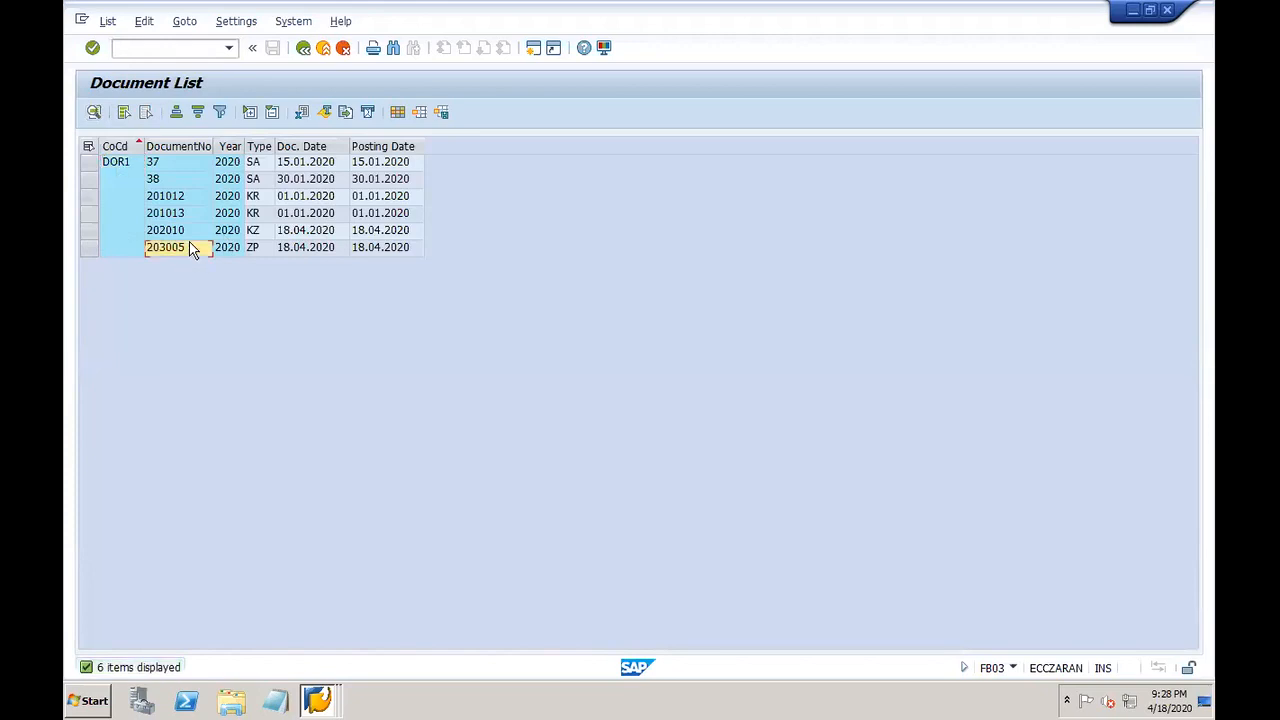
left_click(186, 236)
double_click(186, 238)
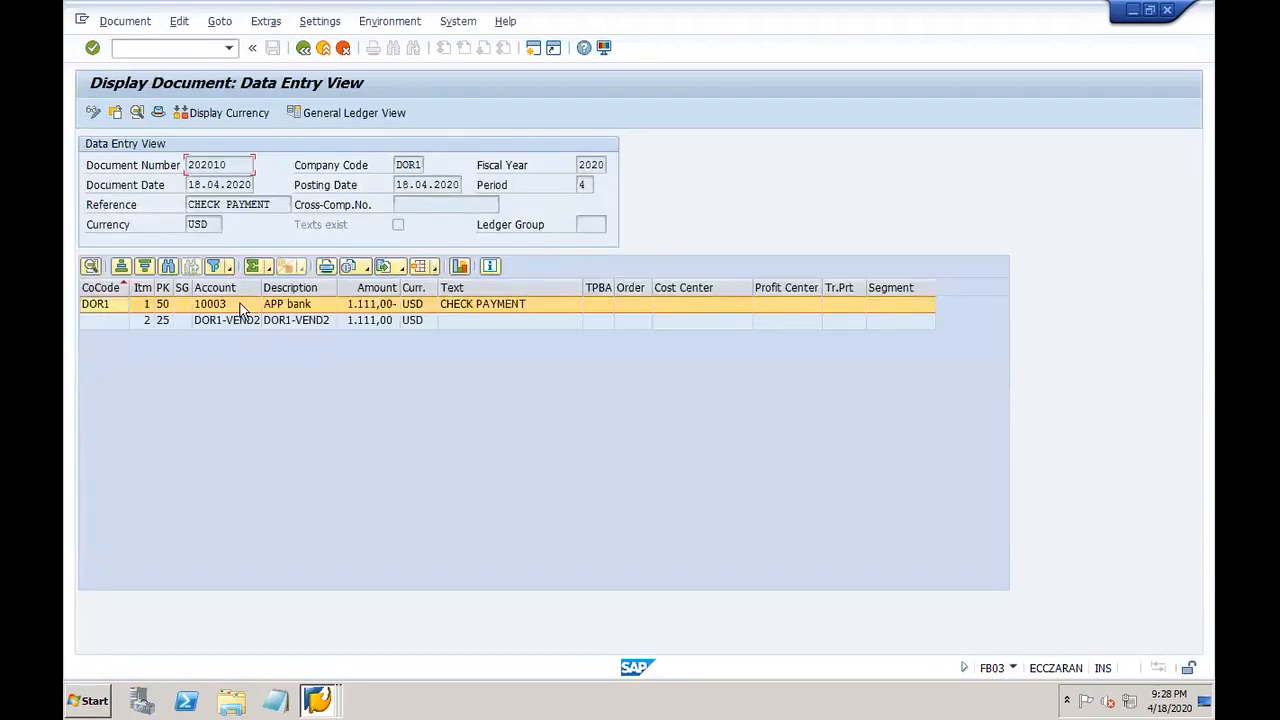
left_click(248, 321)
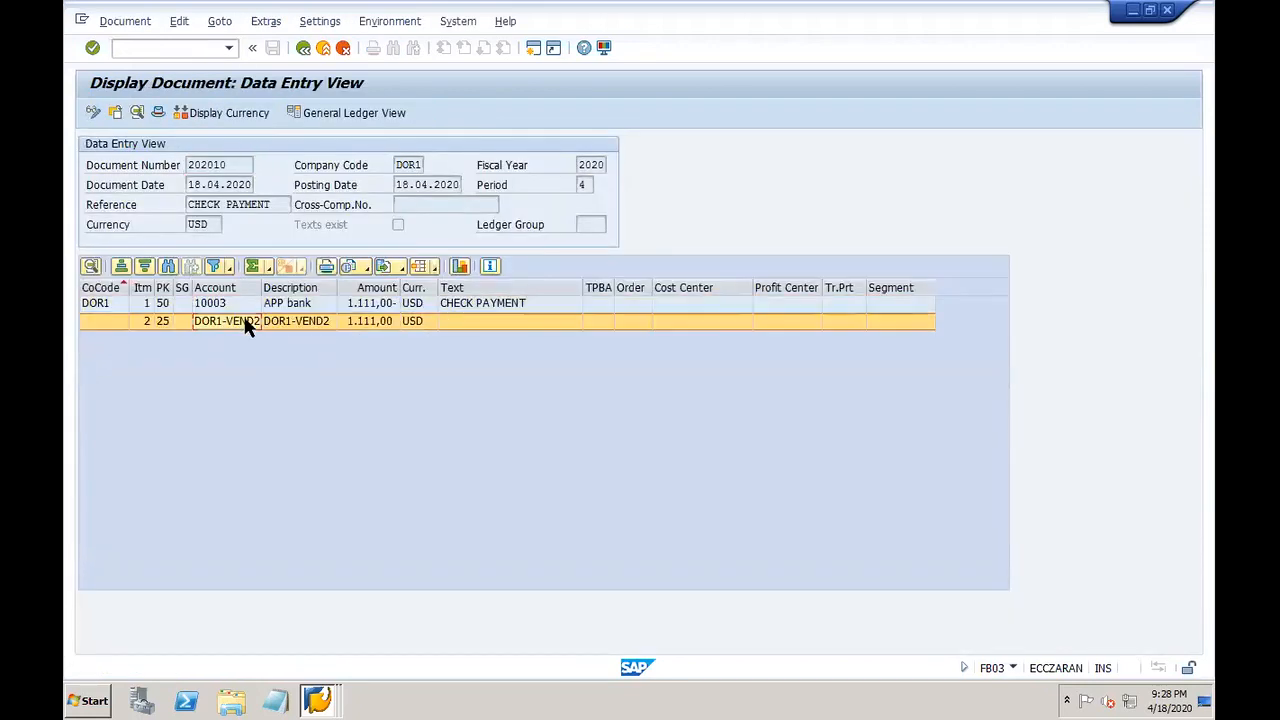
left_click(380, 22)
mouse_move(443, 110)
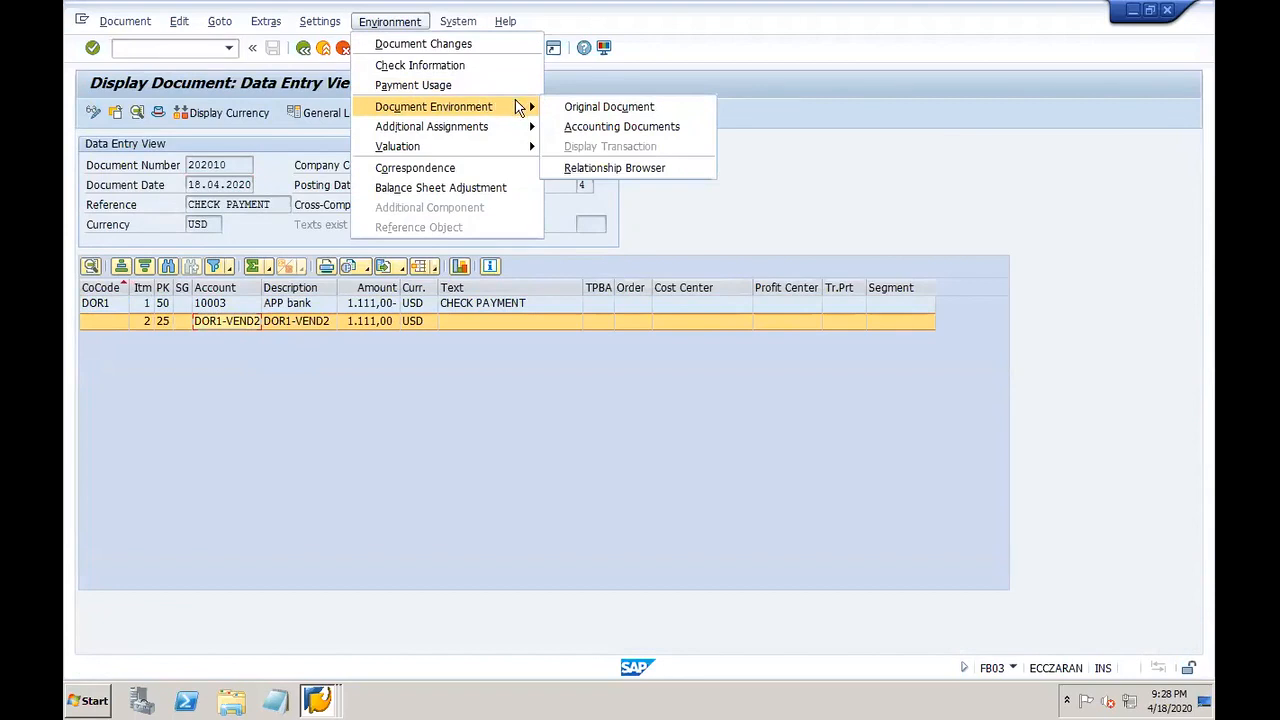
left_click(483, 66)
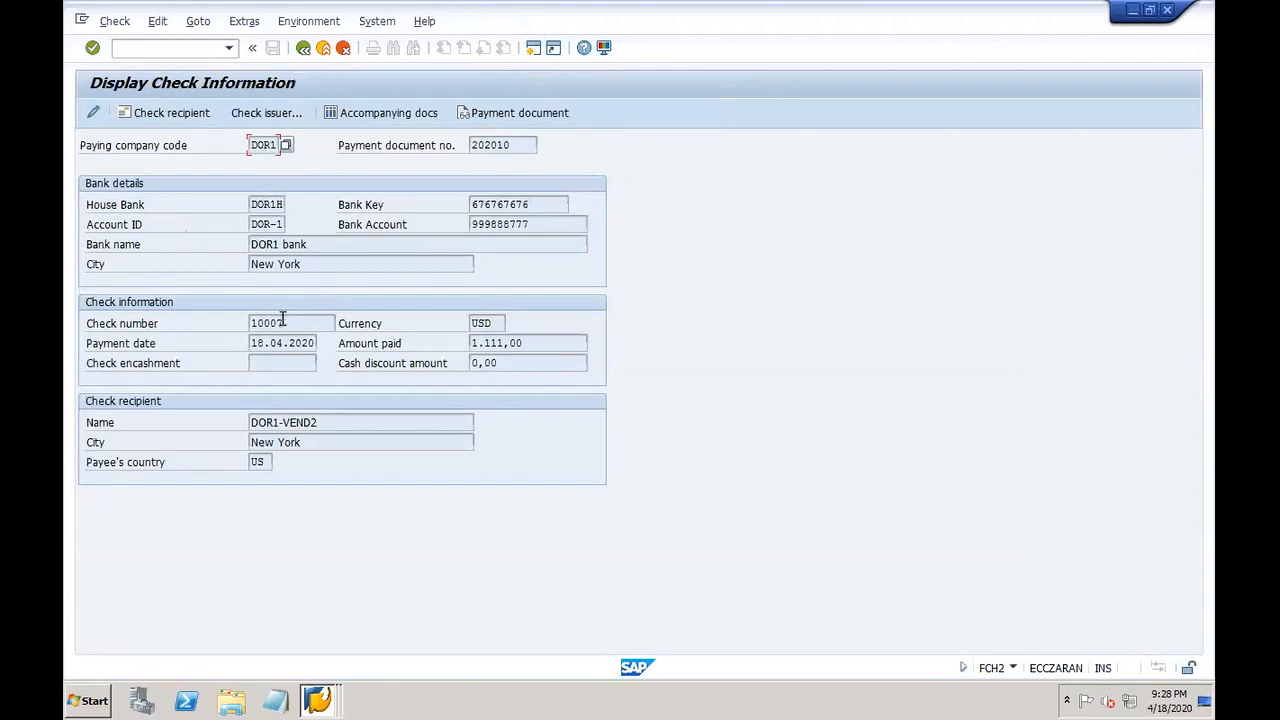
left_click(337, 117)
left_click(305, 50)
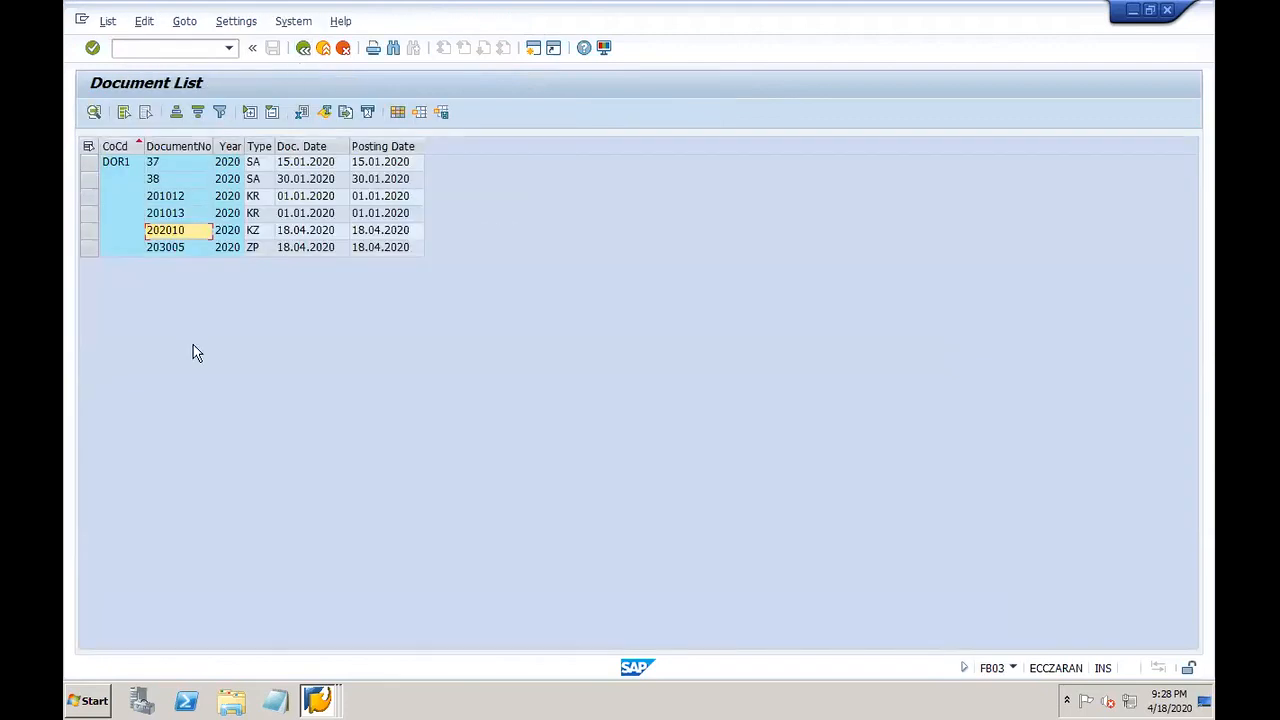
Step: Open payment document 203005 and inspect its DOR1-VEND2 and APP bank 10003 line items
left_click(166, 251)
double_click(186, 251)
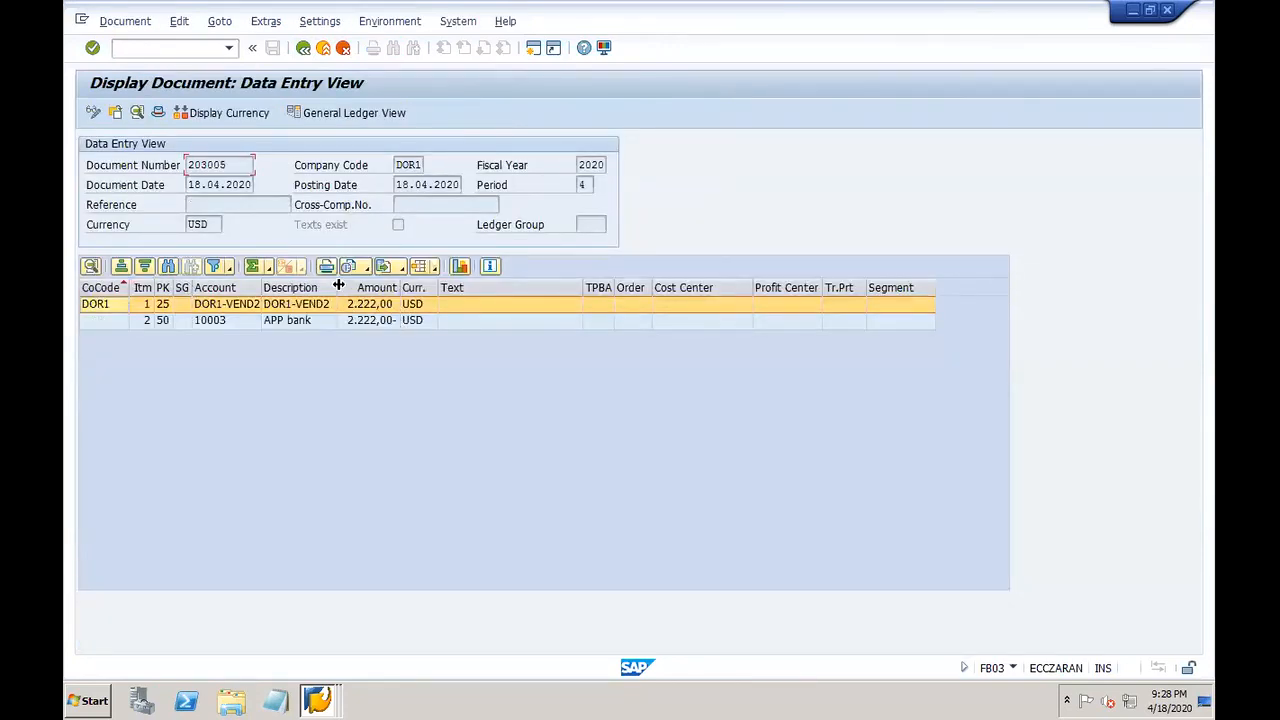
left_click_drag(338, 287, 433, 287)
left_click_drag(260, 287, 347, 287)
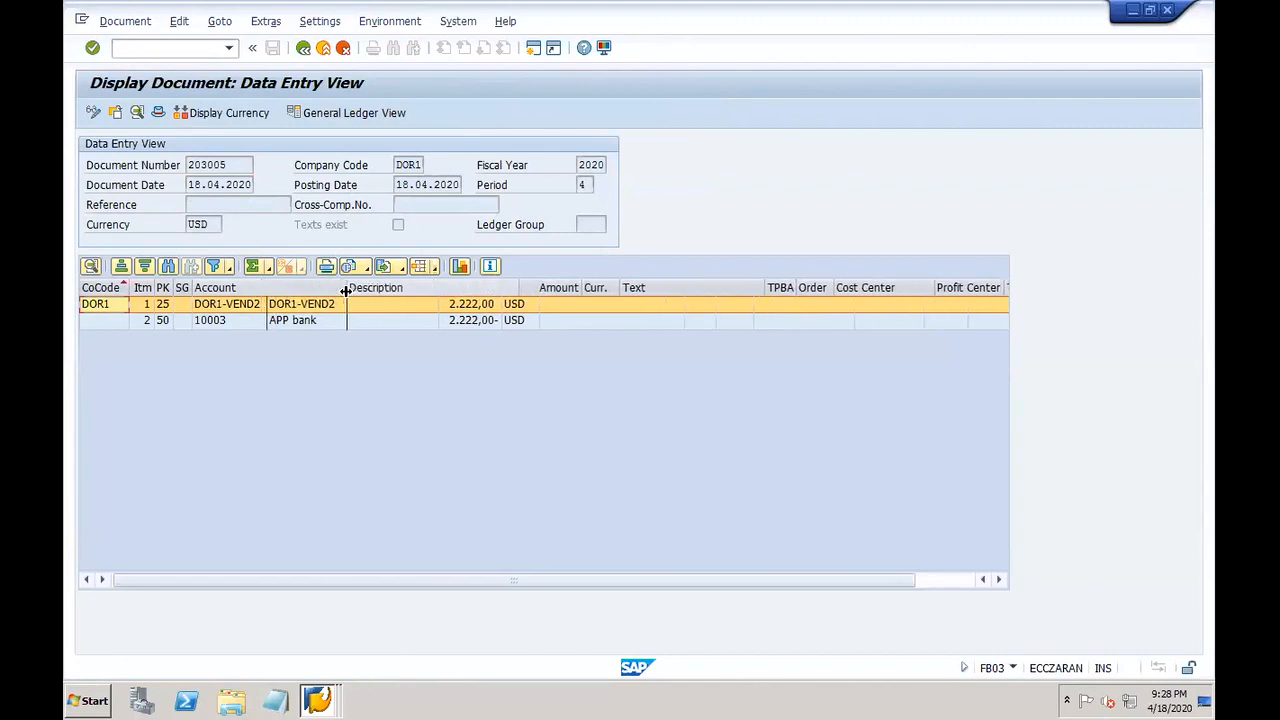
left_click(375, 322)
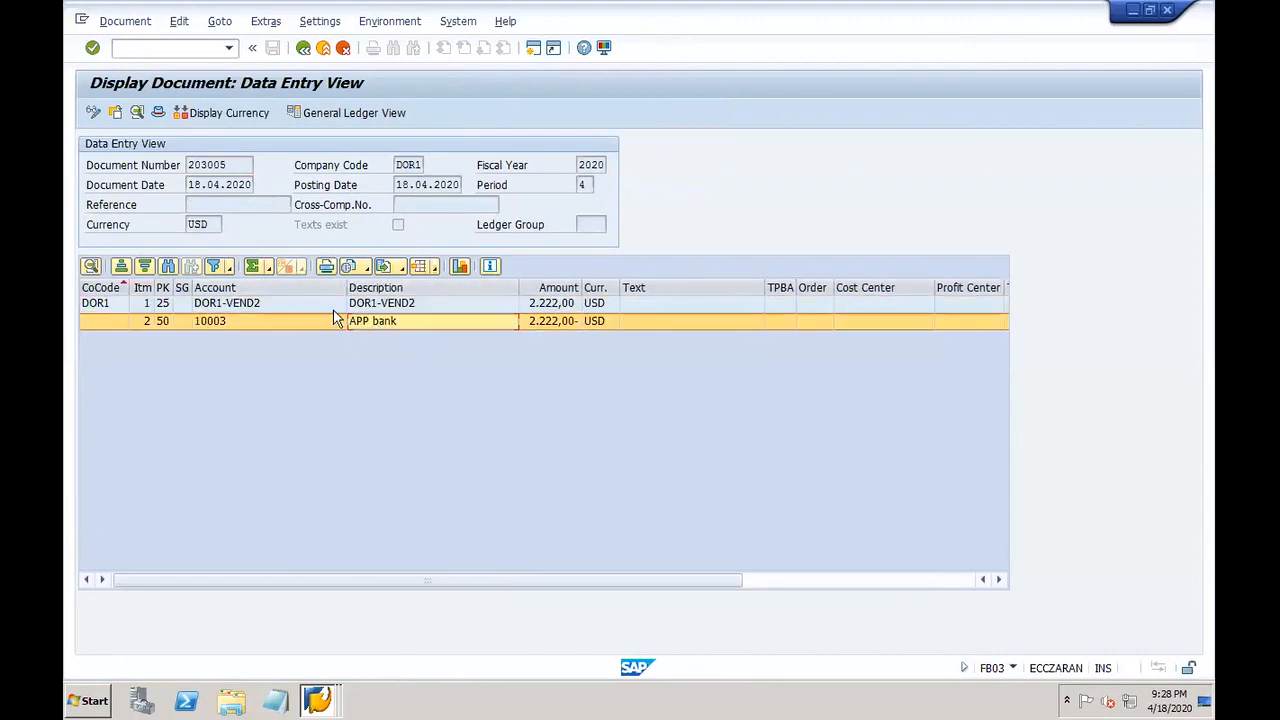
left_click(326, 310)
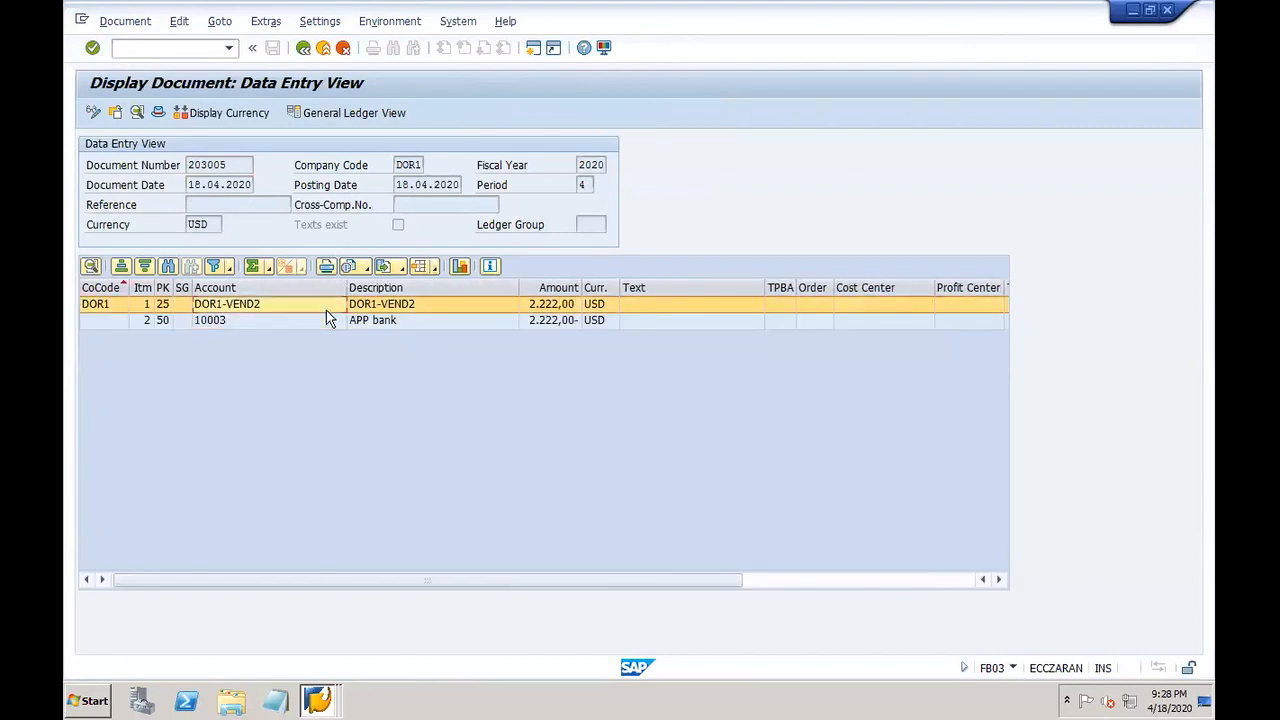
left_click(392, 21)
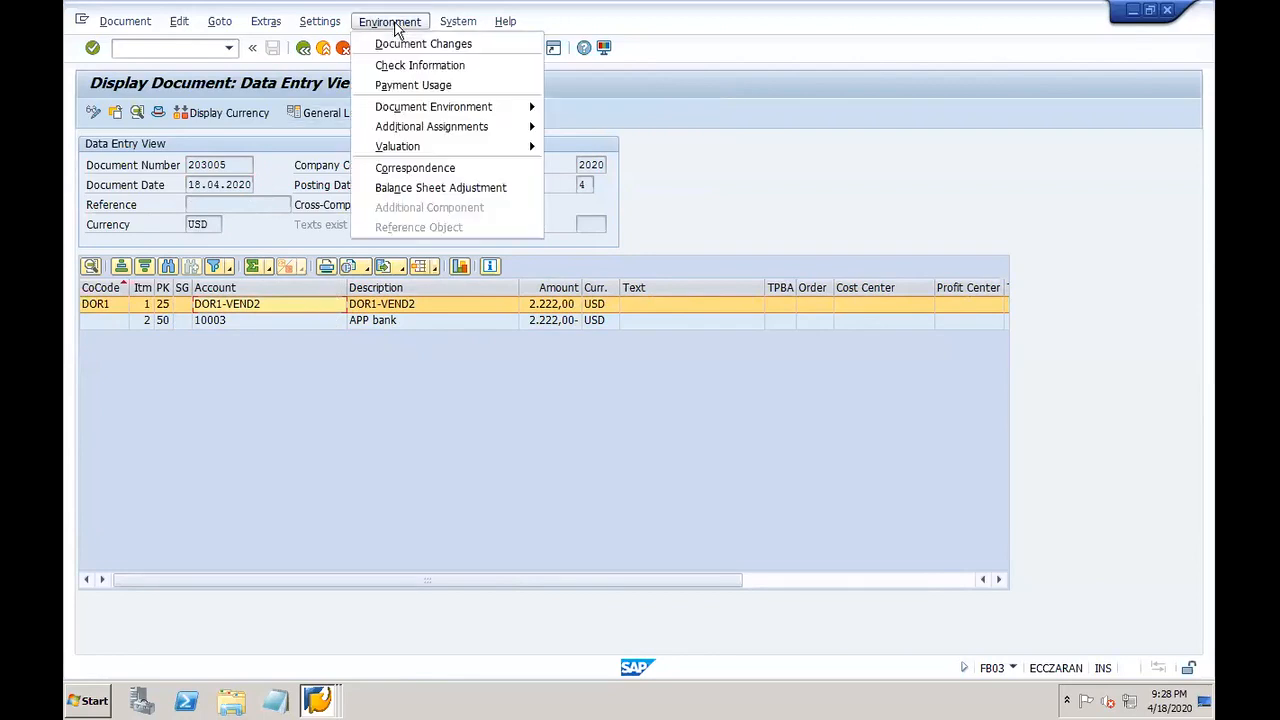
left_click(430, 65)
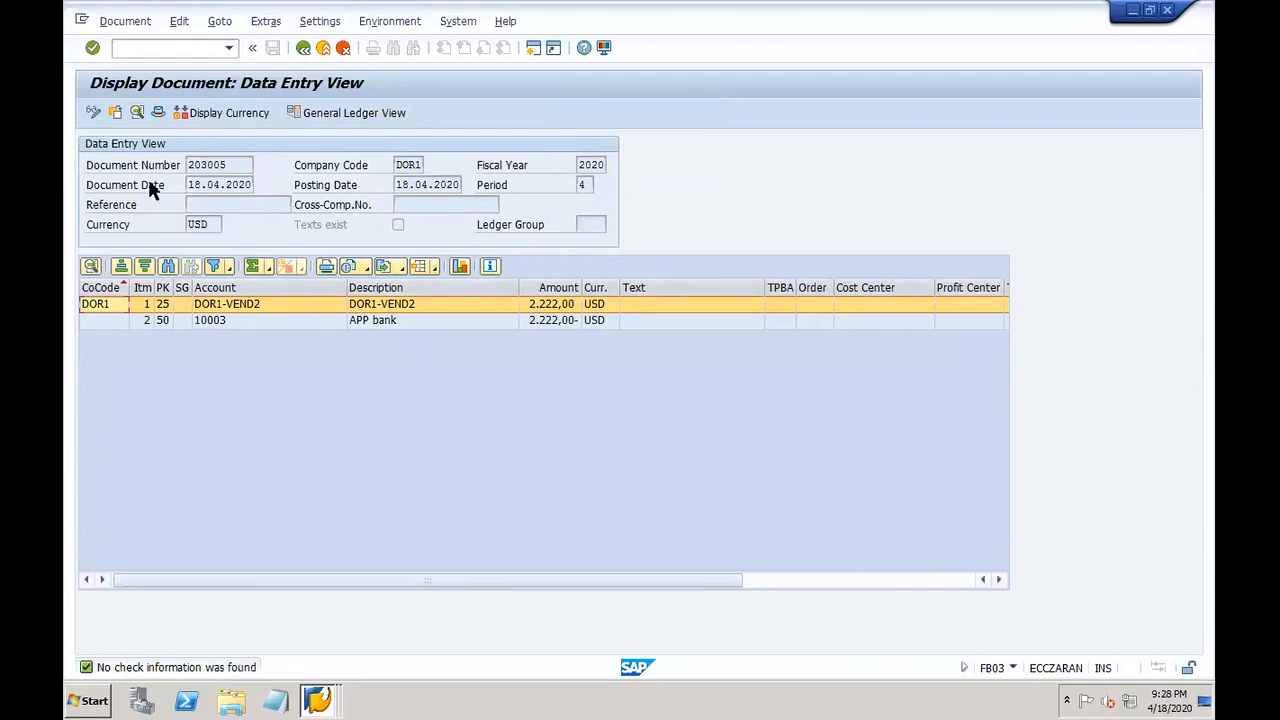
Step: Return to the Document List, reopen document 203005 briefly, and come back to the list
left_click(303, 48)
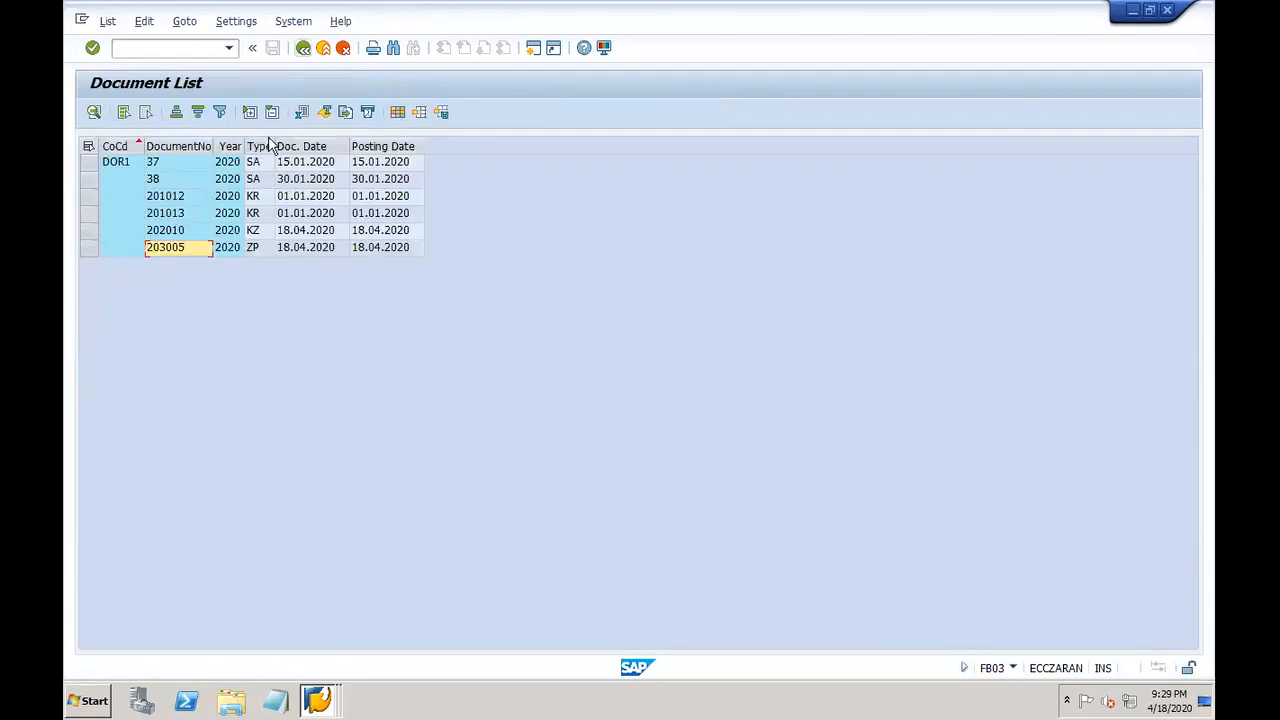
left_click(162, 236)
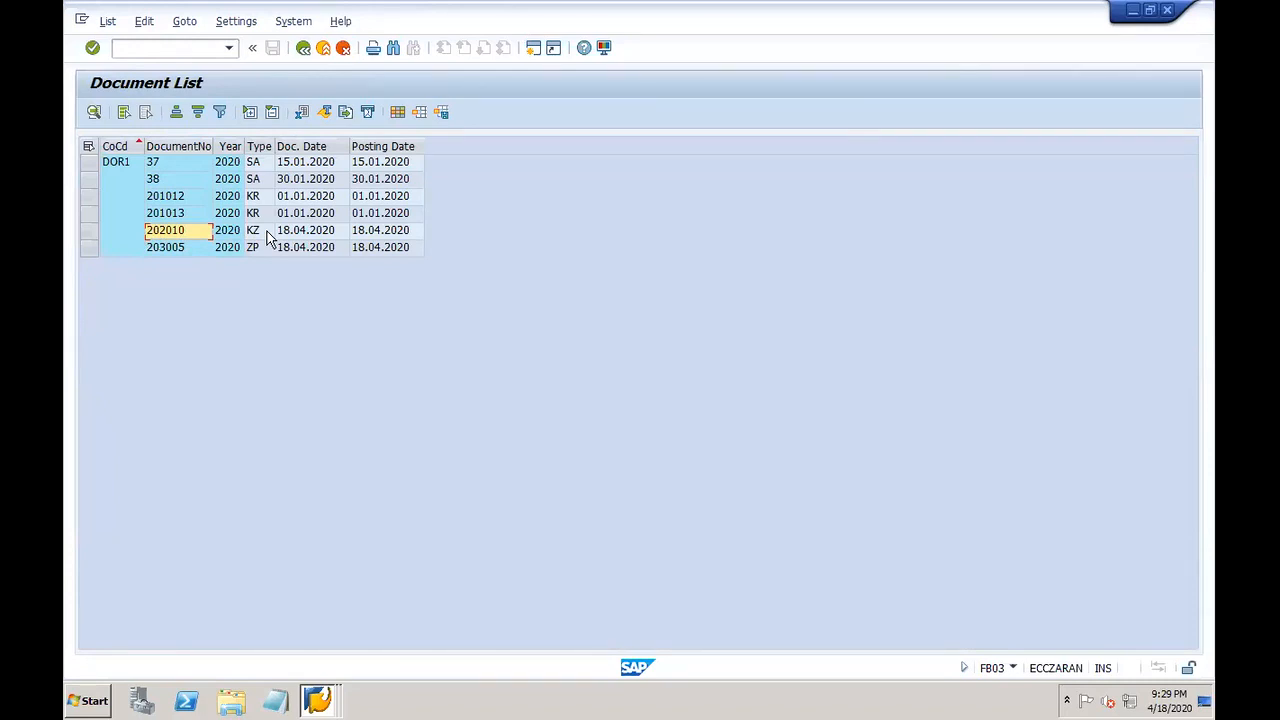
left_click(243, 251)
double_click(180, 249)
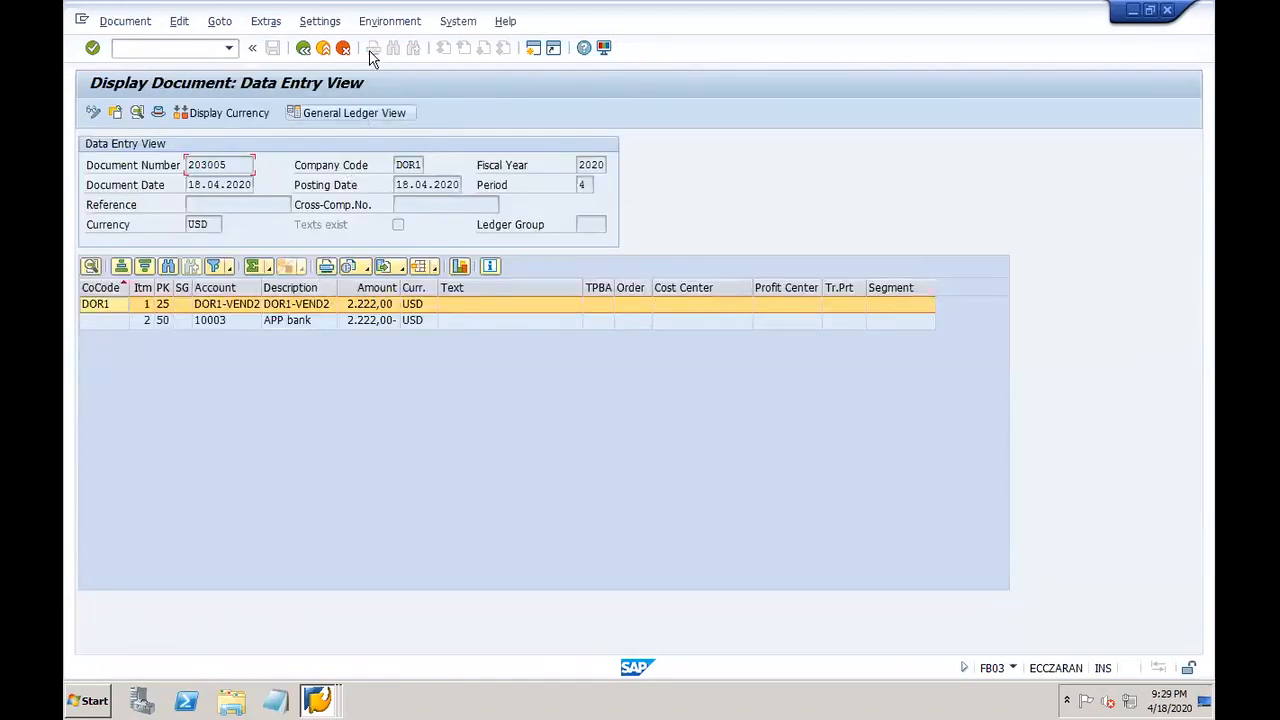
left_click(303, 48)
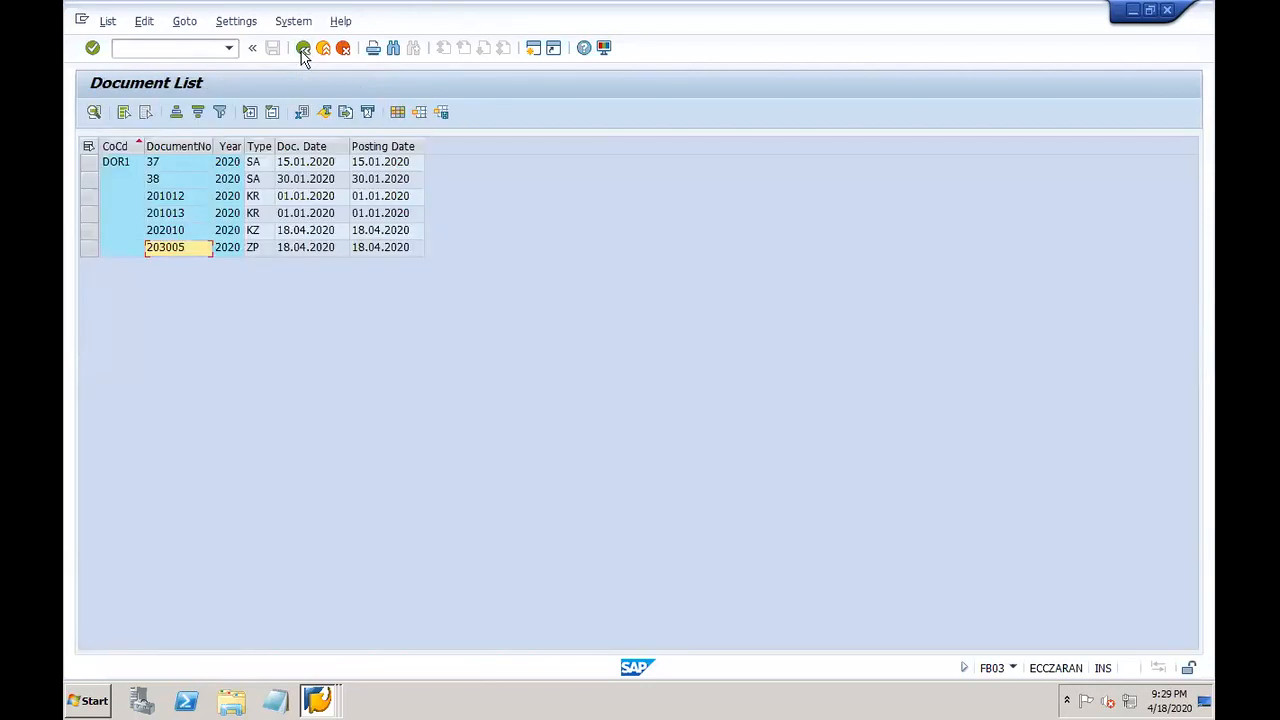
Step: Open Create Check Information (/ofch5) in a new window and check its payment document and house bank DOR1H
left_click(137, 49)
type("/ofch5")
key("Return")
left_click(318, 700)
left_click(292, 642)
left_click(325, 700)
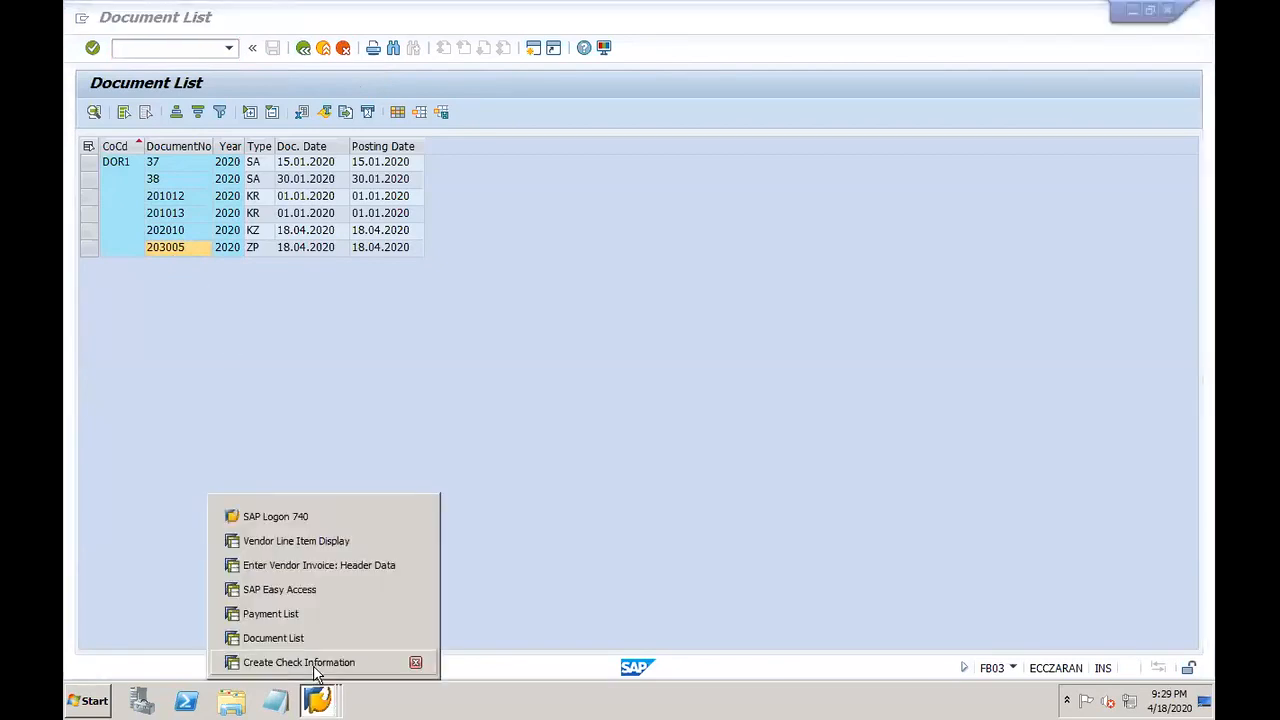
left_click(300, 662)
left_click(293, 184)
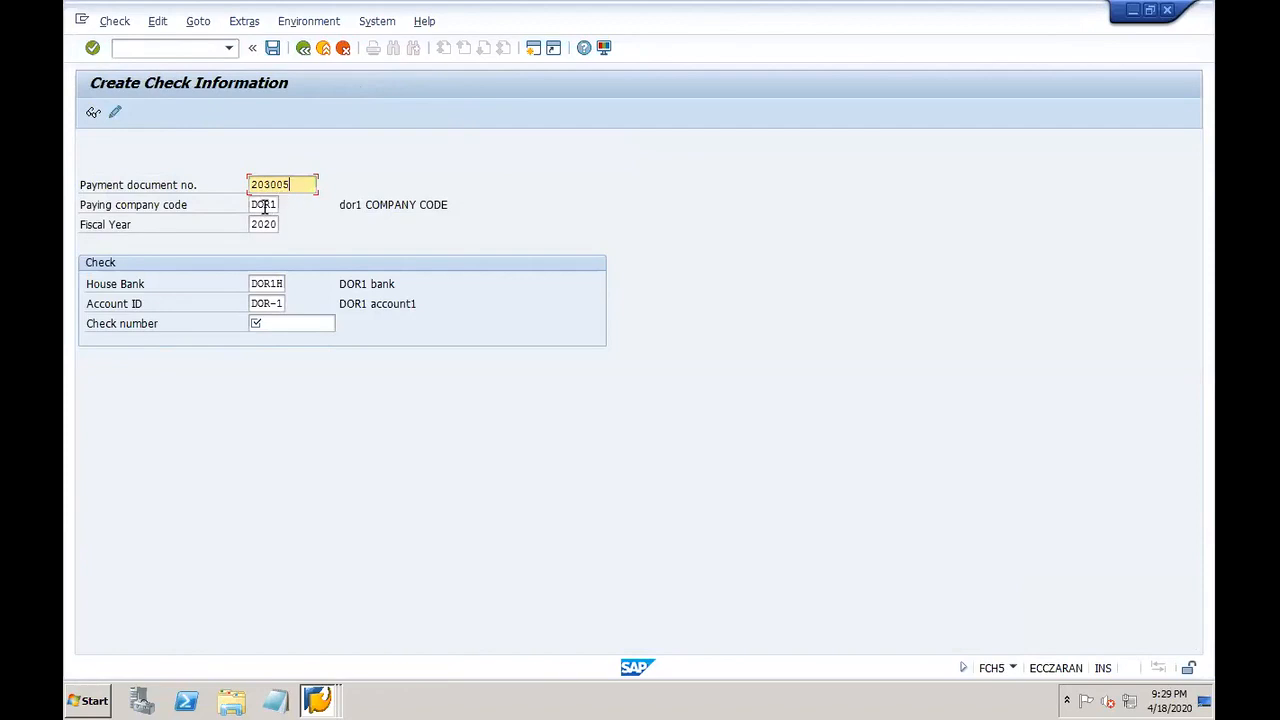
left_click(257, 281)
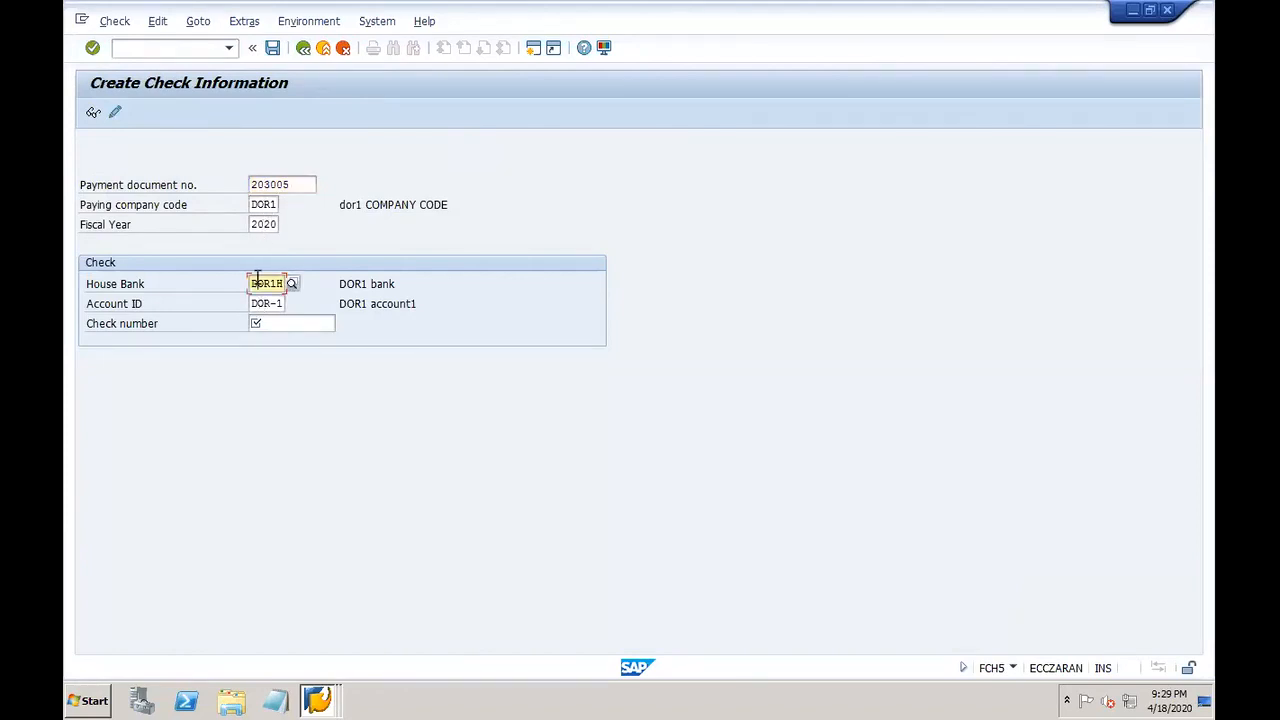
Step: Close the SAP Easy Access, Payment List, vendor invoice entry and Vendor Line Item Display windows
left_click(278, 302)
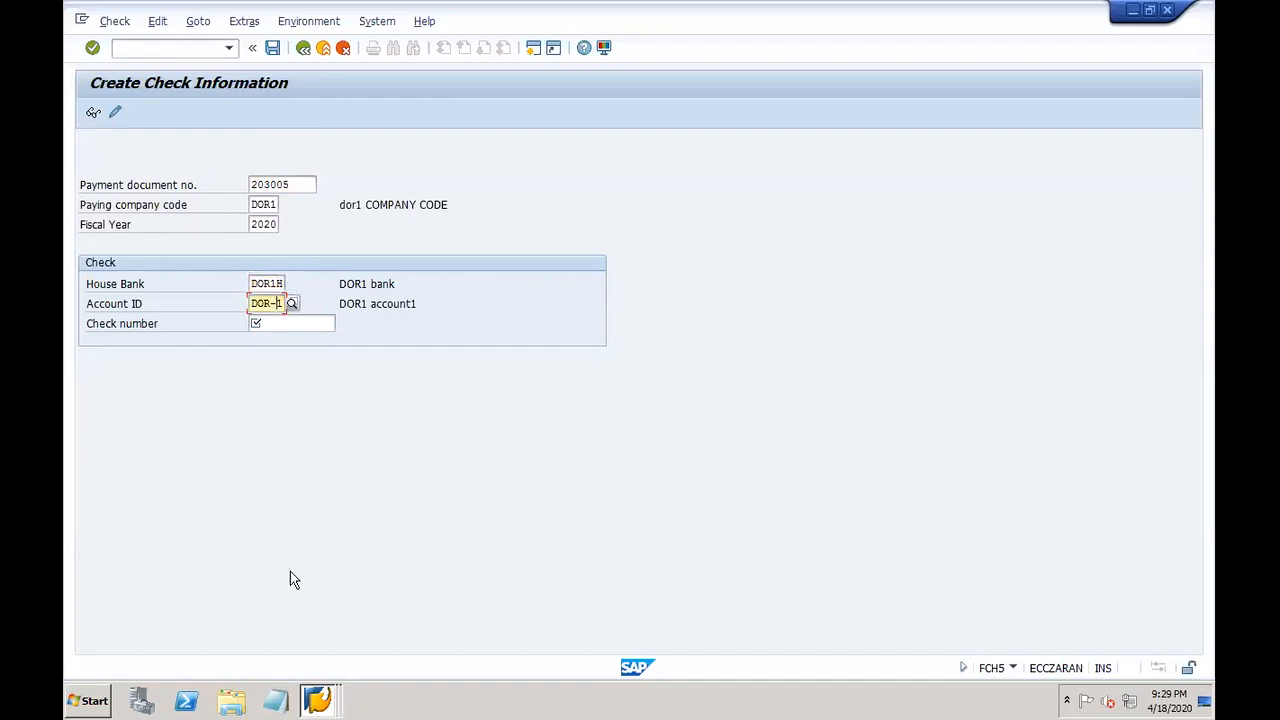
left_click(318, 700)
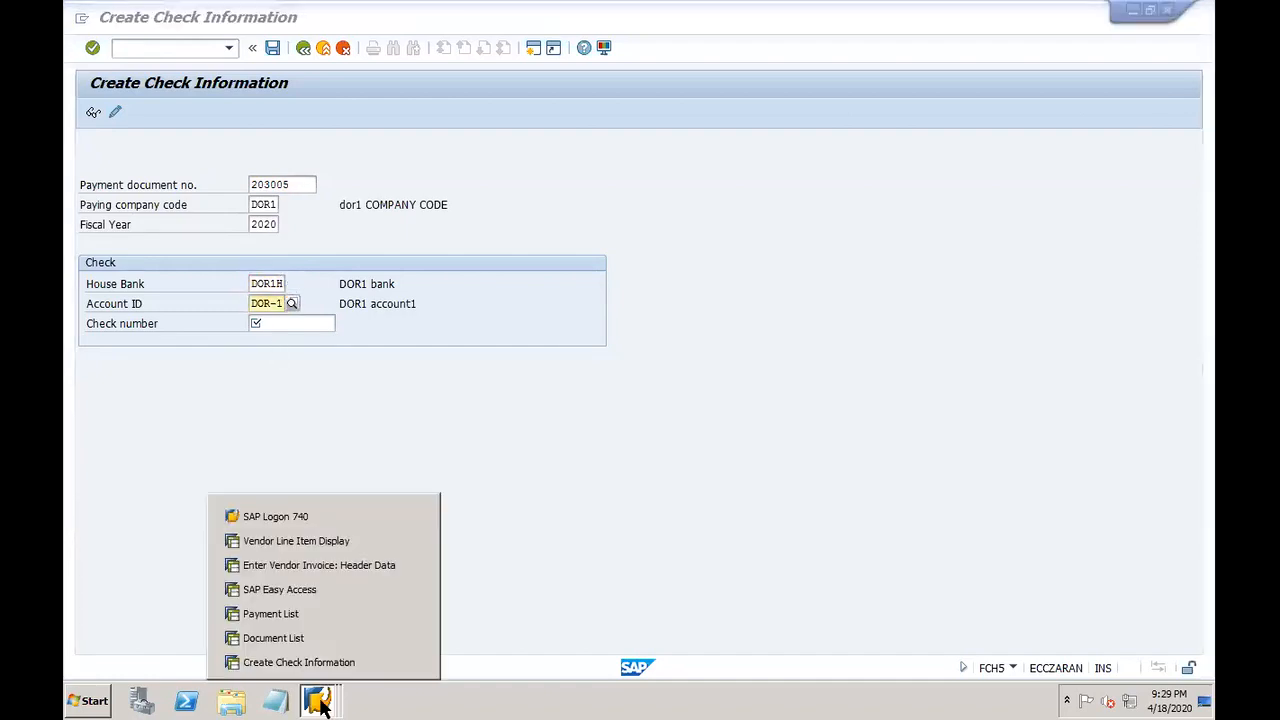
left_click(415, 589)
left_click(415, 613)
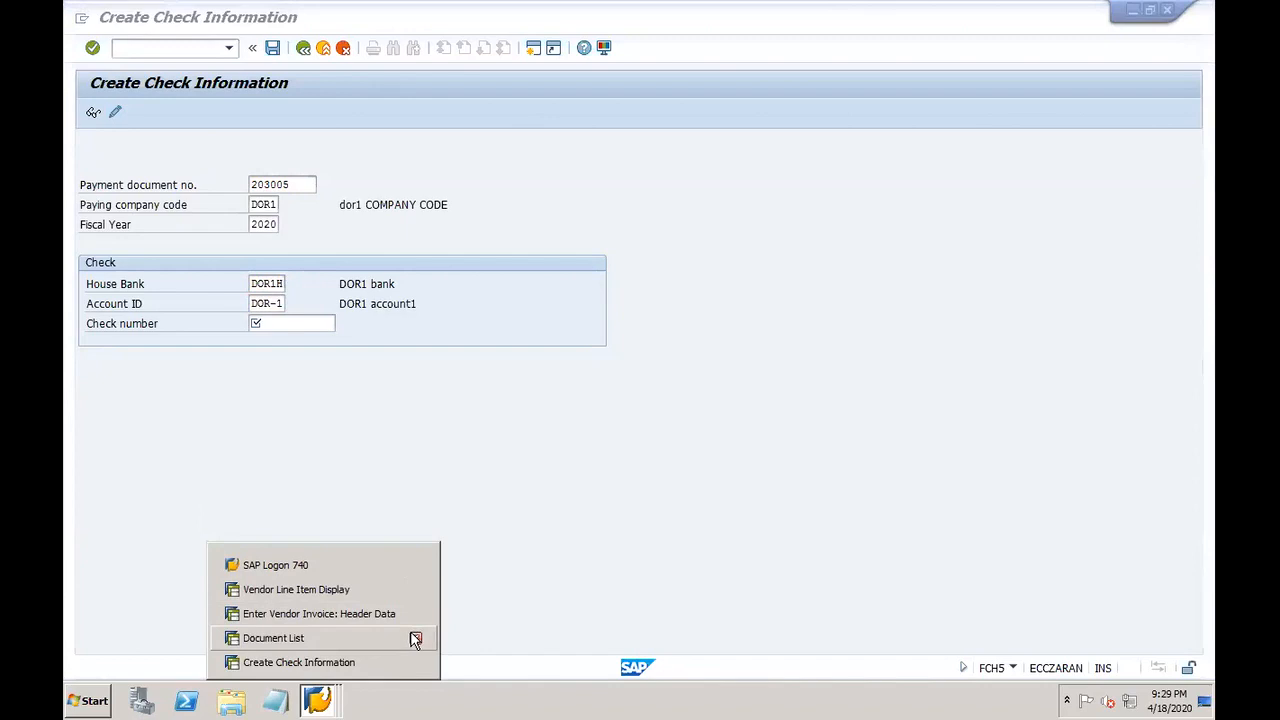
left_click(415, 613)
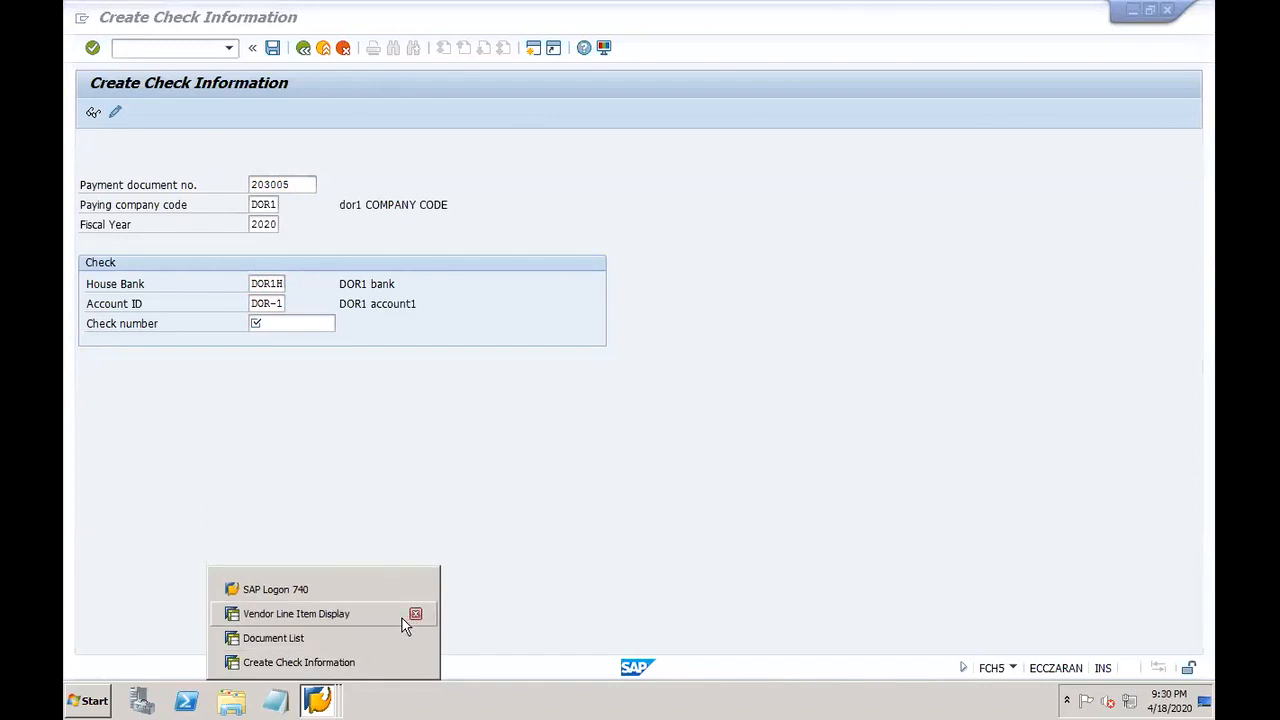
left_click(415, 613)
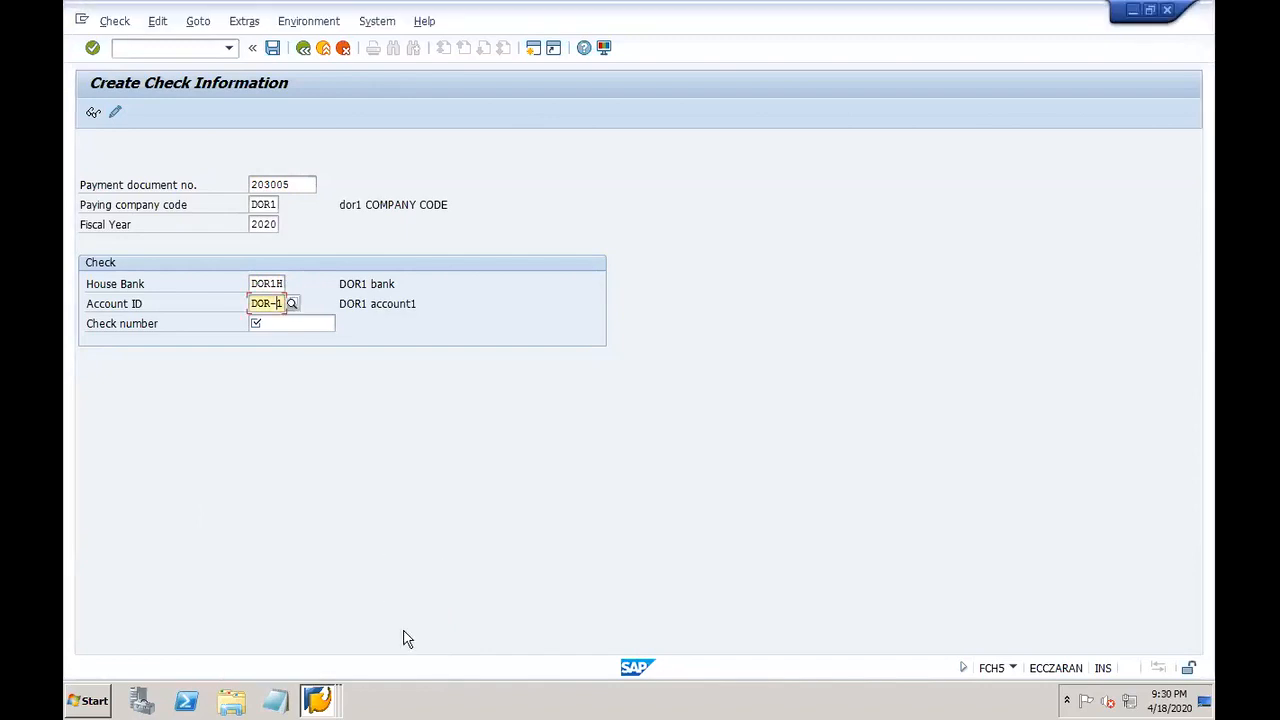
Step: Back on Create Check Information, review the check number field and account ID DOR-1
left_click(320, 702)
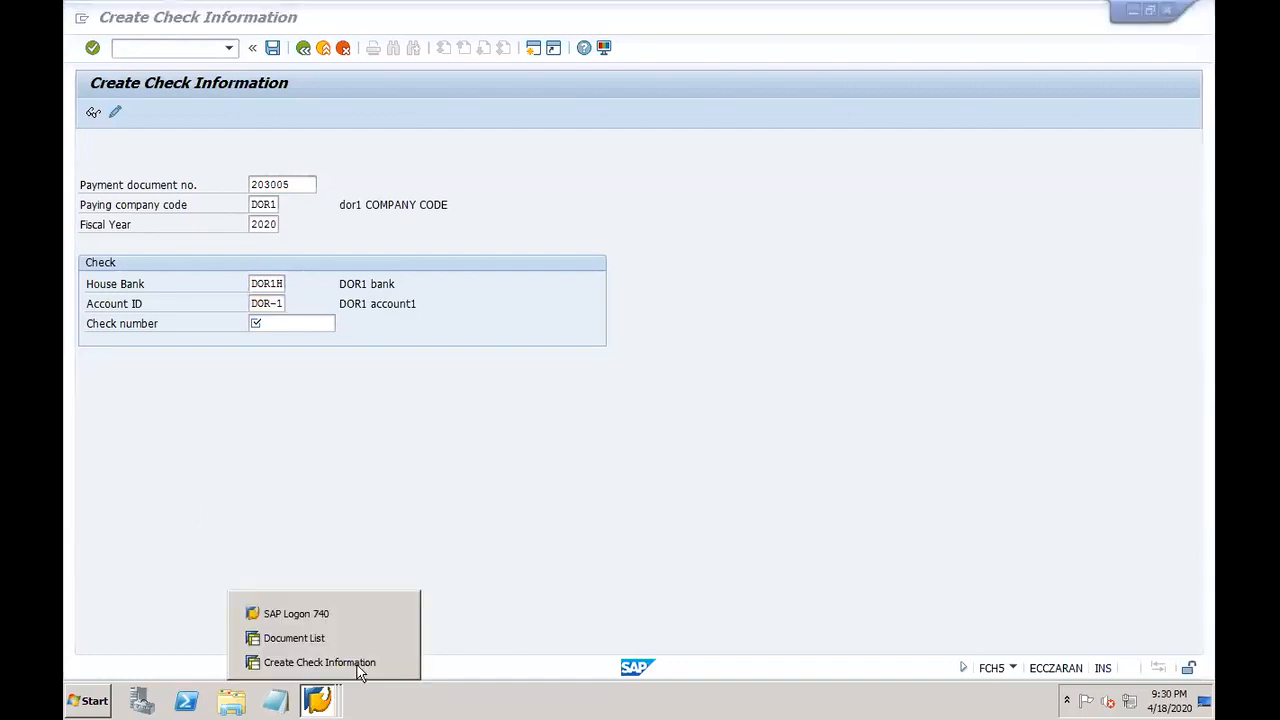
left_click(390, 485)
left_click(318, 700)
left_click(300, 637)
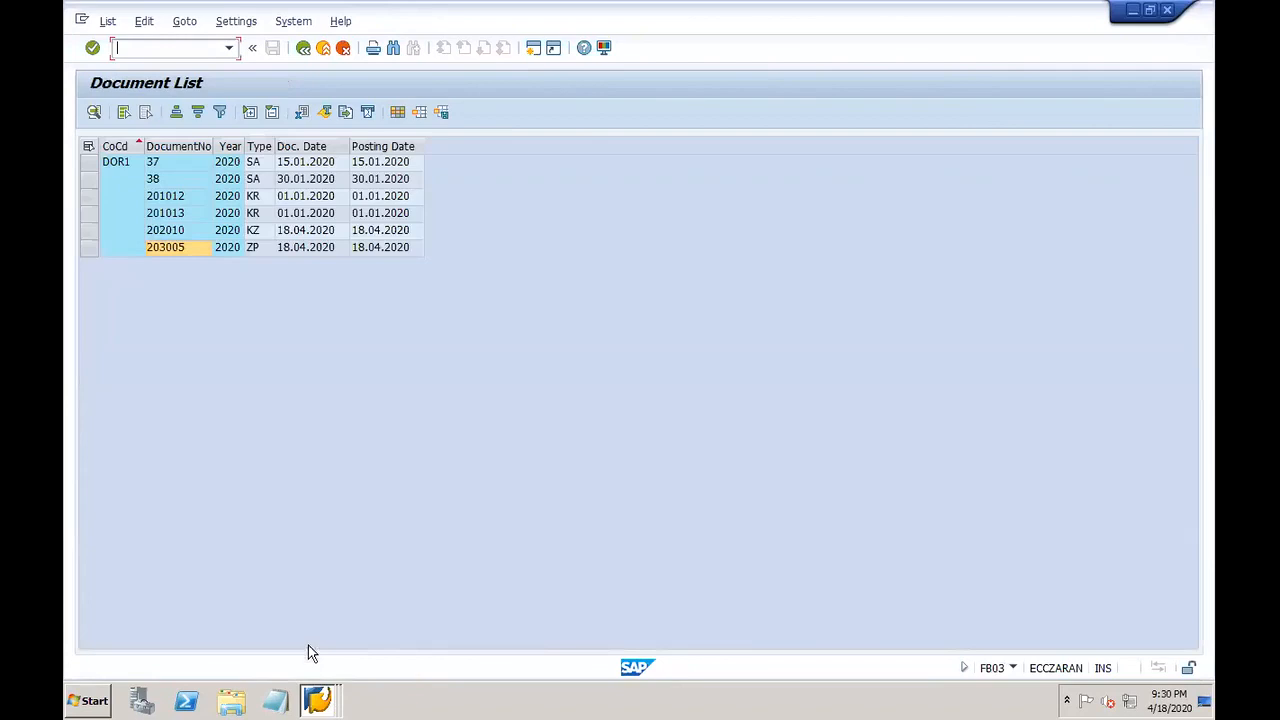
left_click(318, 700)
left_click(318, 661)
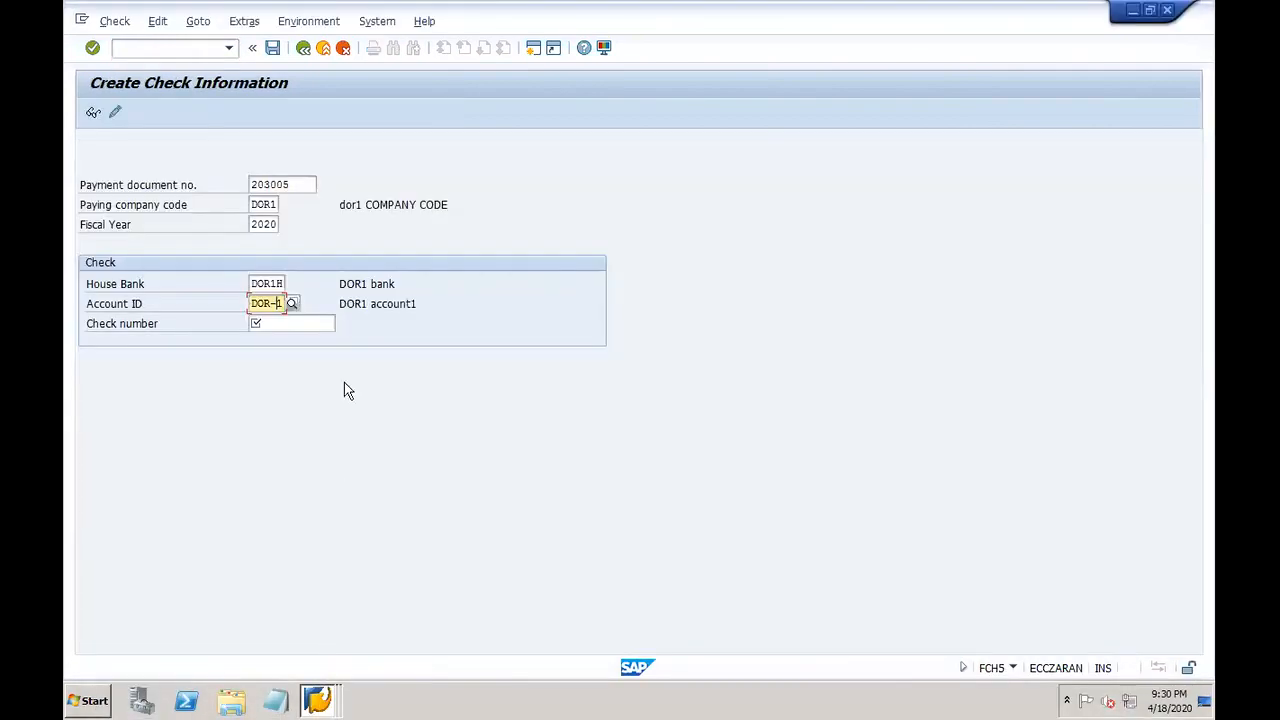
left_click(268, 330)
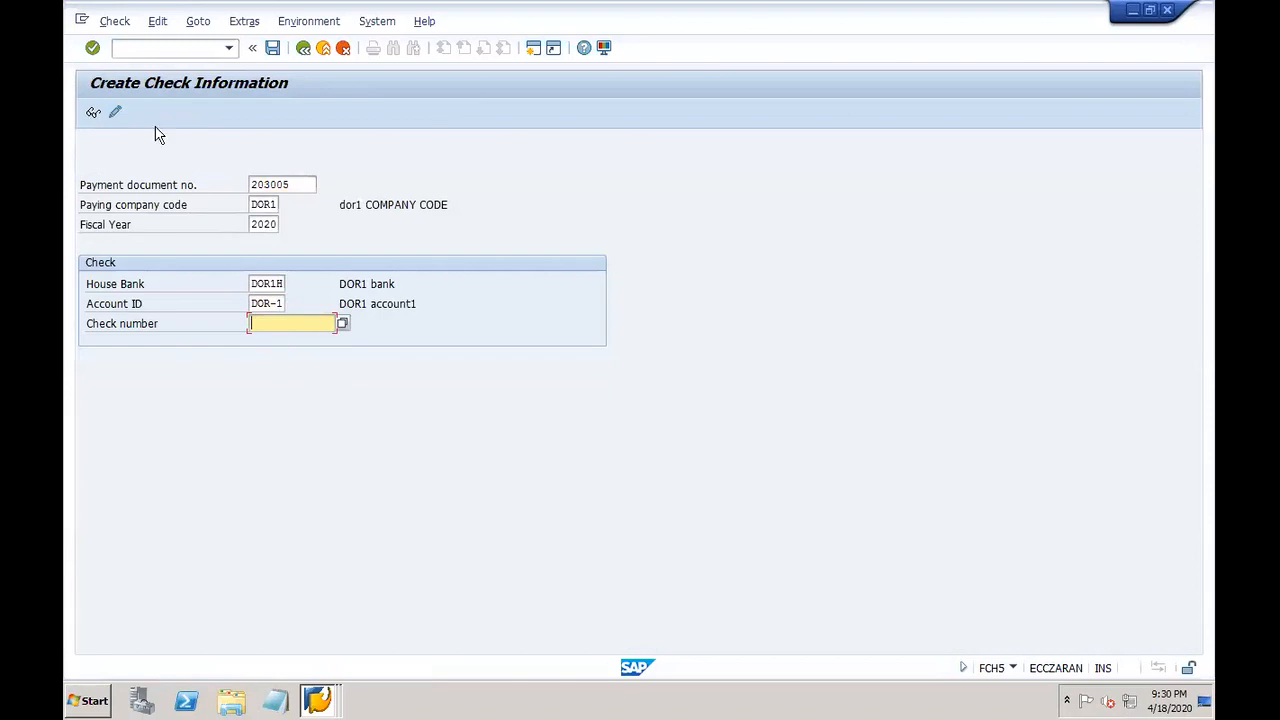
left_click_drag(252, 302, 286, 303)
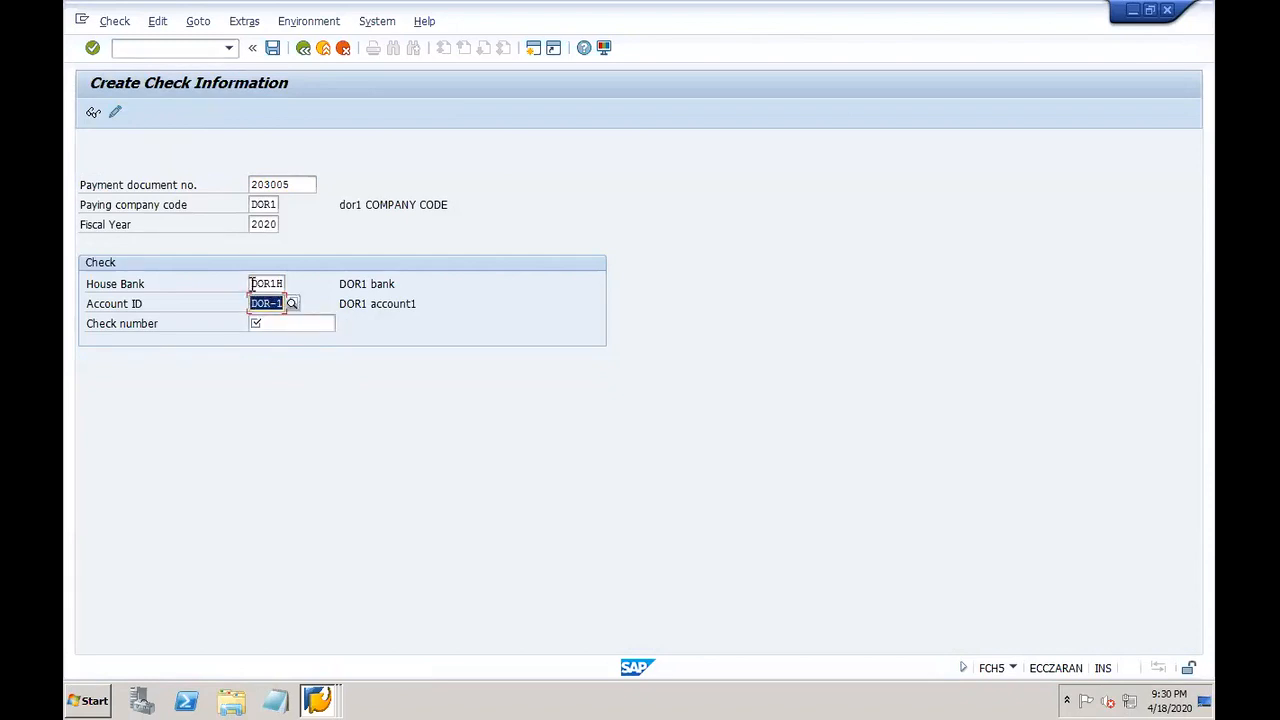
left_click(181, 49)
type("/o")
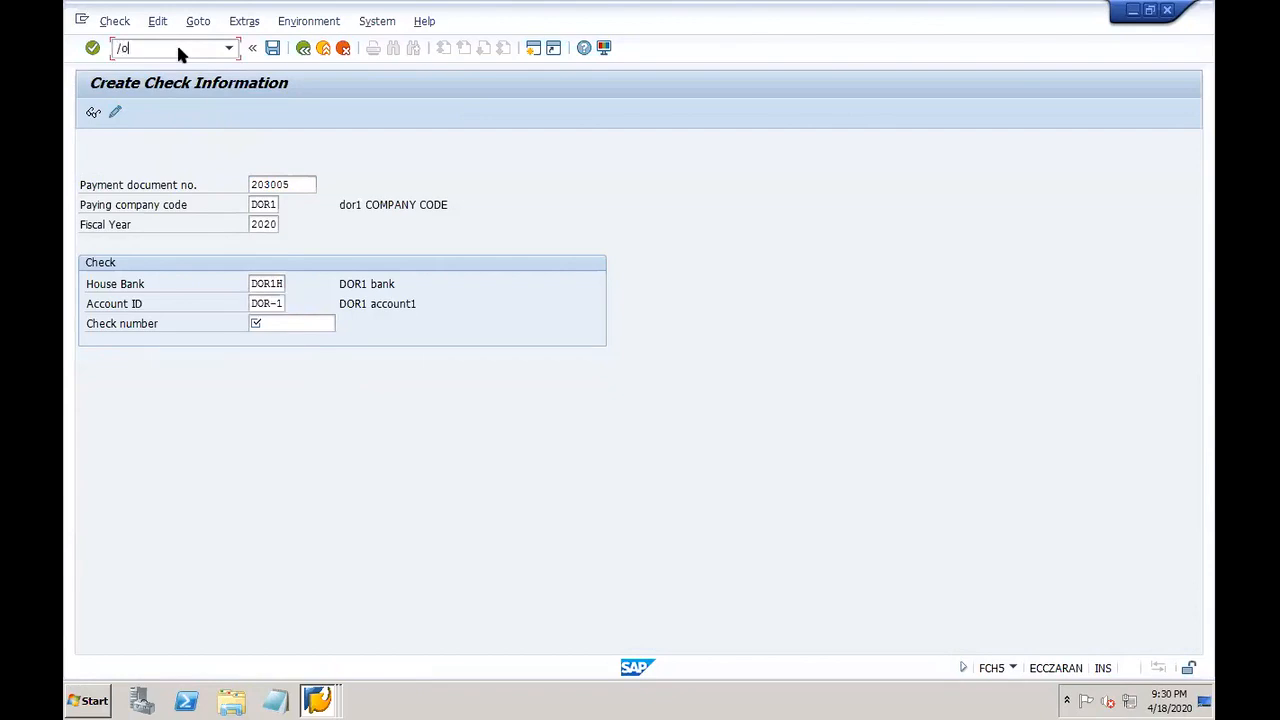
type("fch5")
Step: Display check lots for house bank DOR1H, account DOR-1, noting current number status 10007
key("Return")
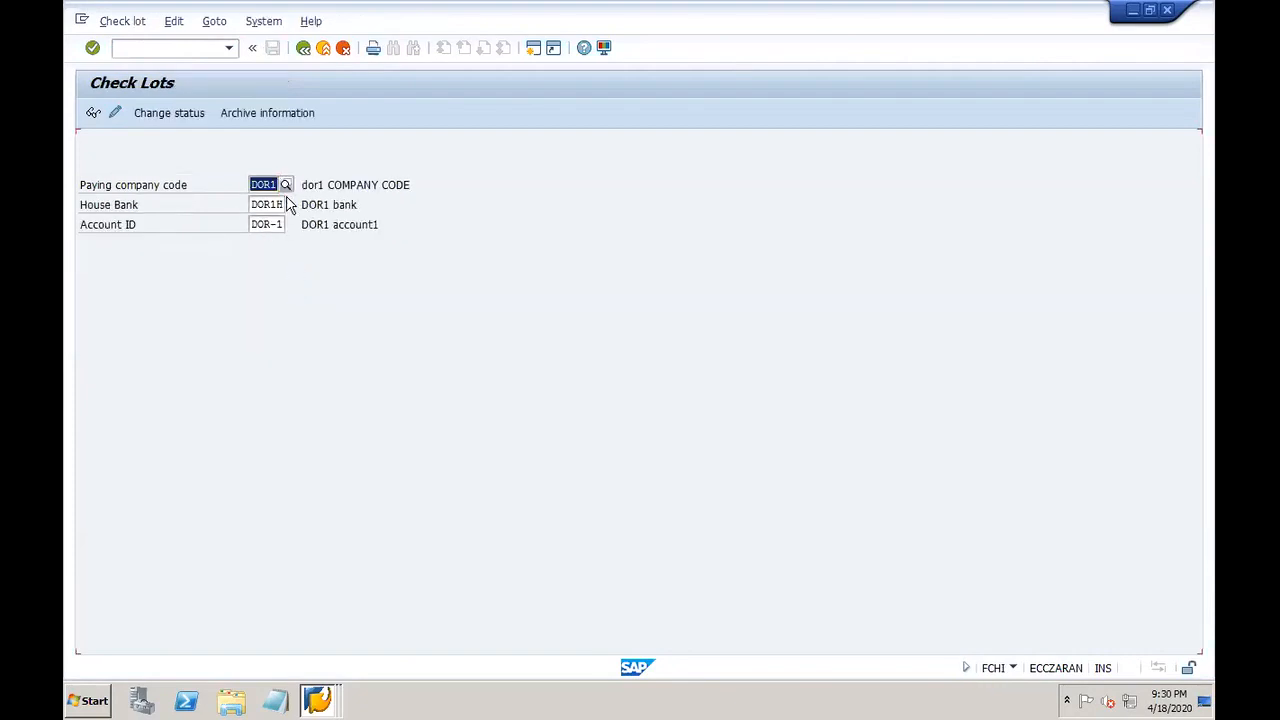
left_click(275, 203)
left_click(271, 225)
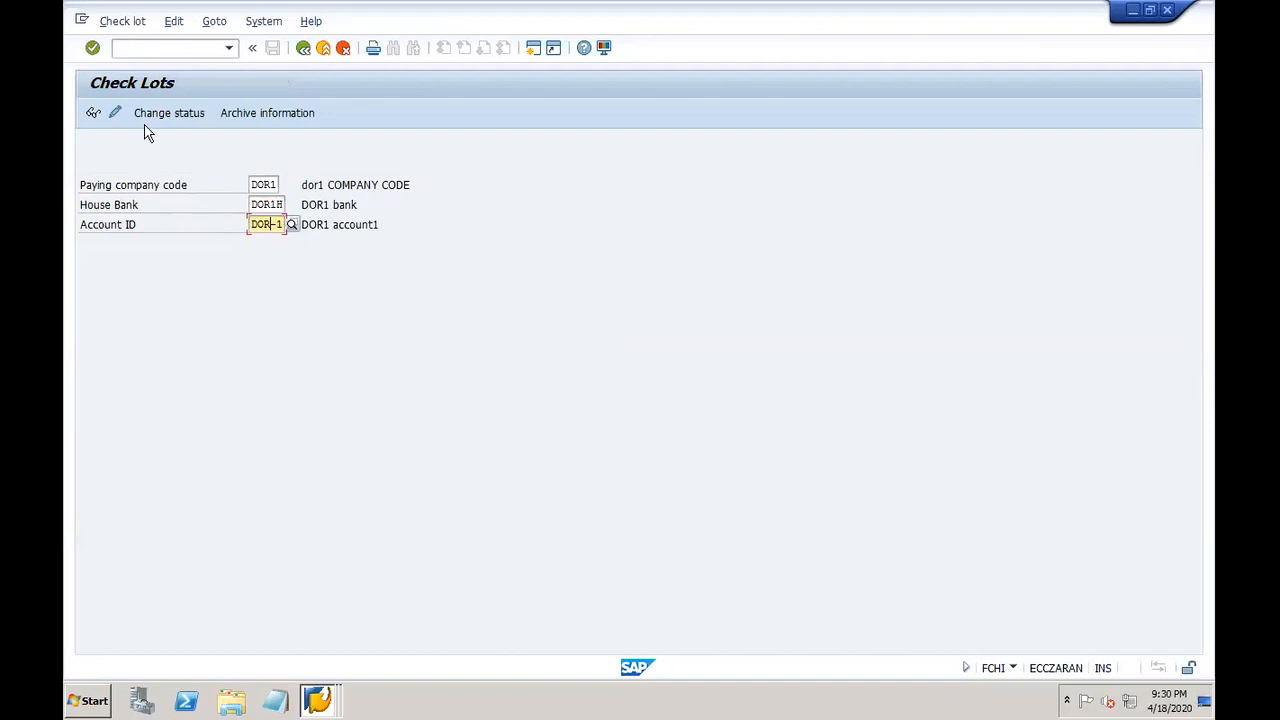
left_click(93, 112)
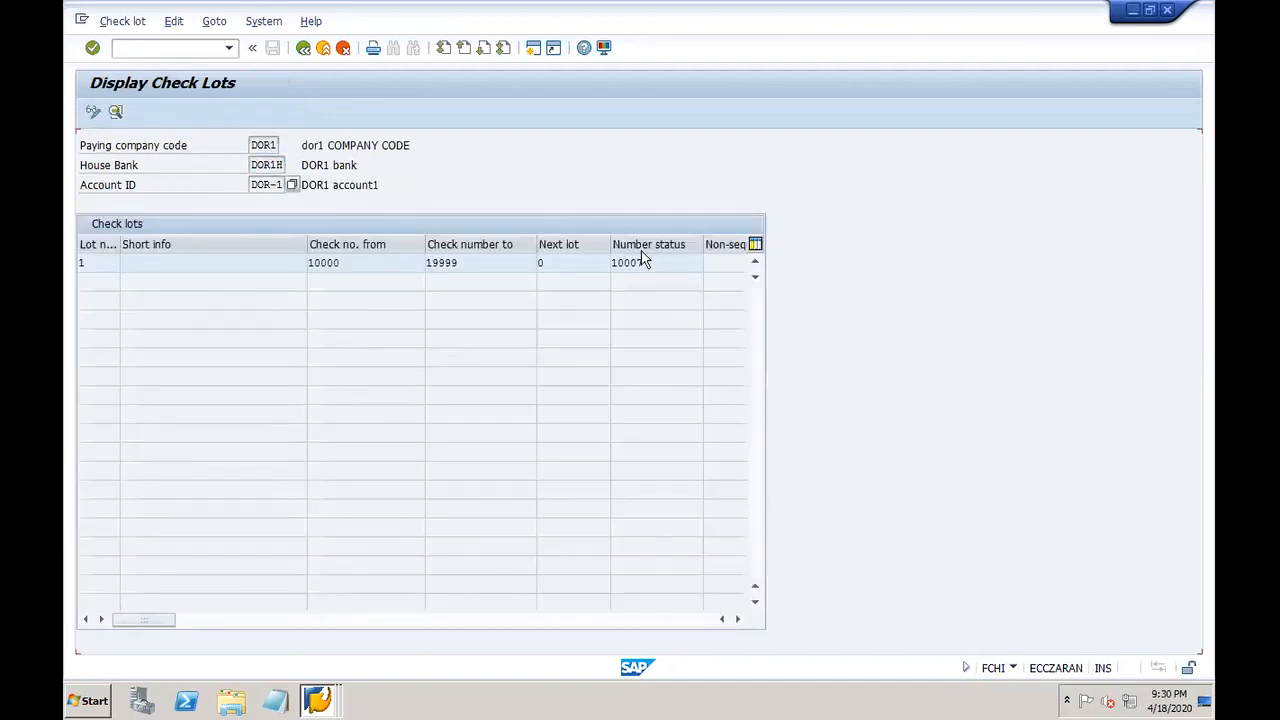
left_click_drag(651, 261, 604, 265)
left_click(1166, 10)
Step: Enter check number 10008 for payment 203005 and save it
left_click(302, 324)
type("1")
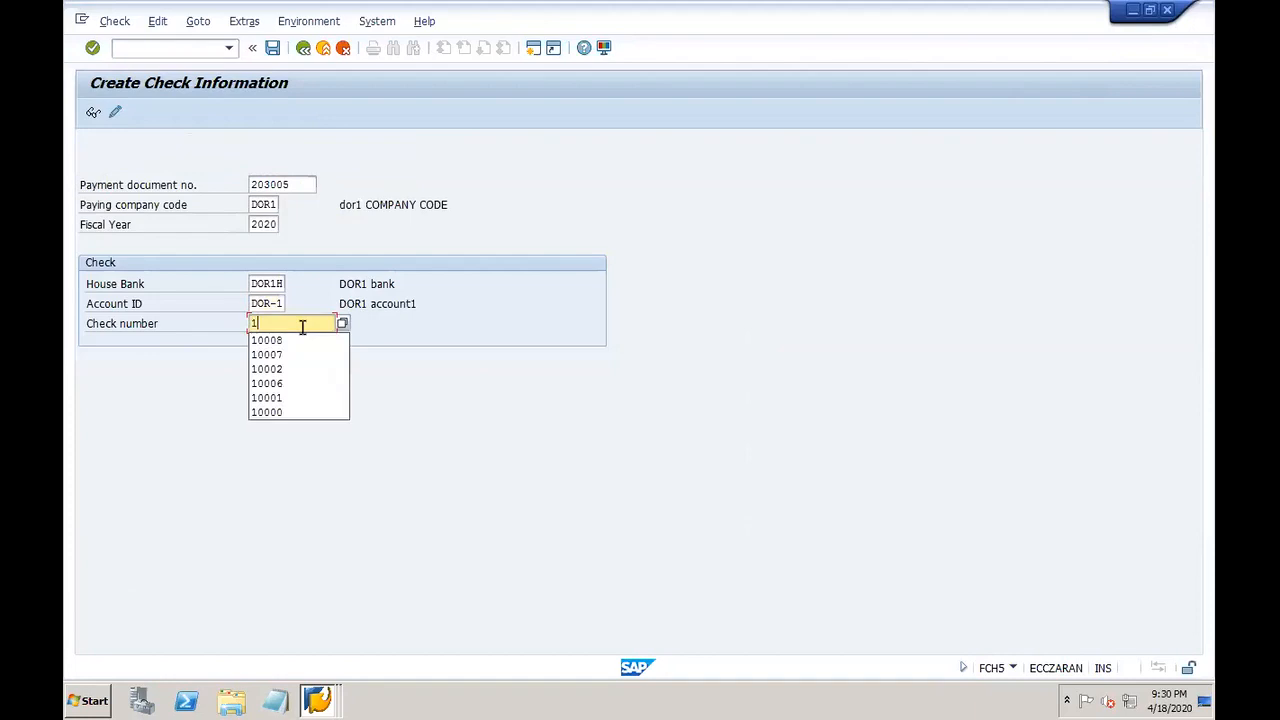
type("0008")
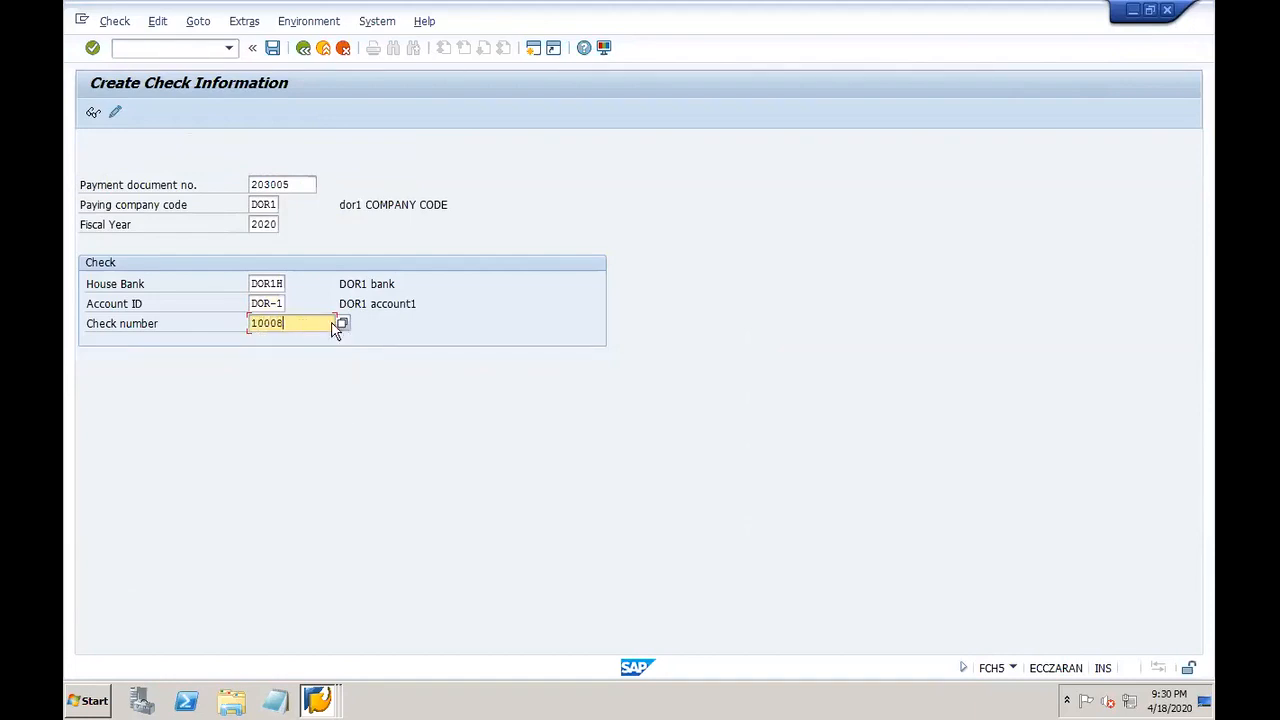
left_click(272, 47)
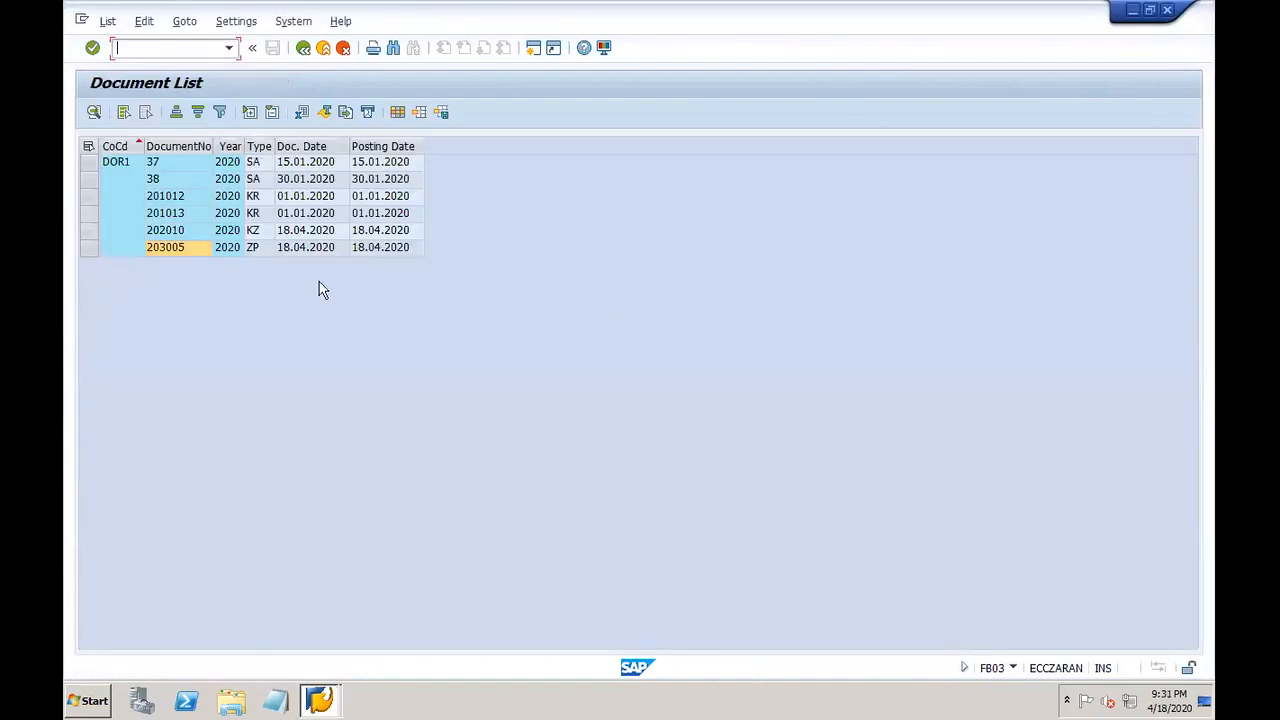
Step: Re-run the DOR1 document list and reopen payment document 203005 to look up its check
left_click(303, 48)
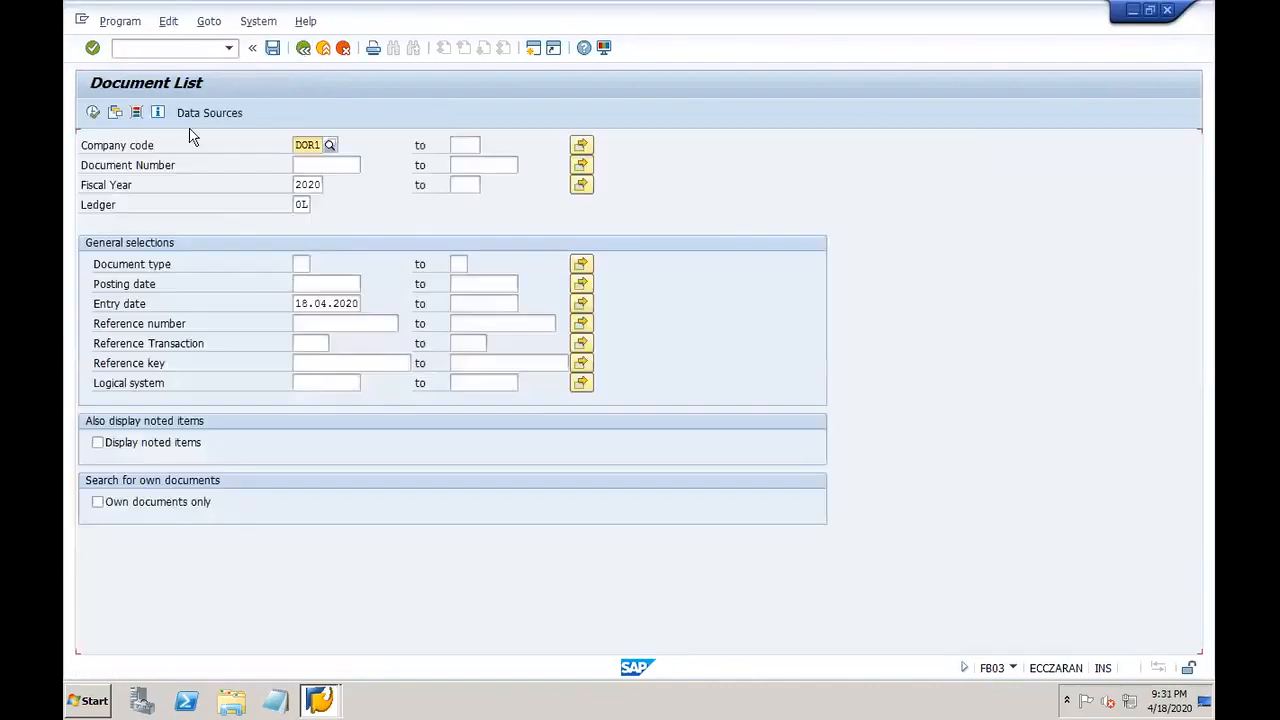
left_click(91, 112)
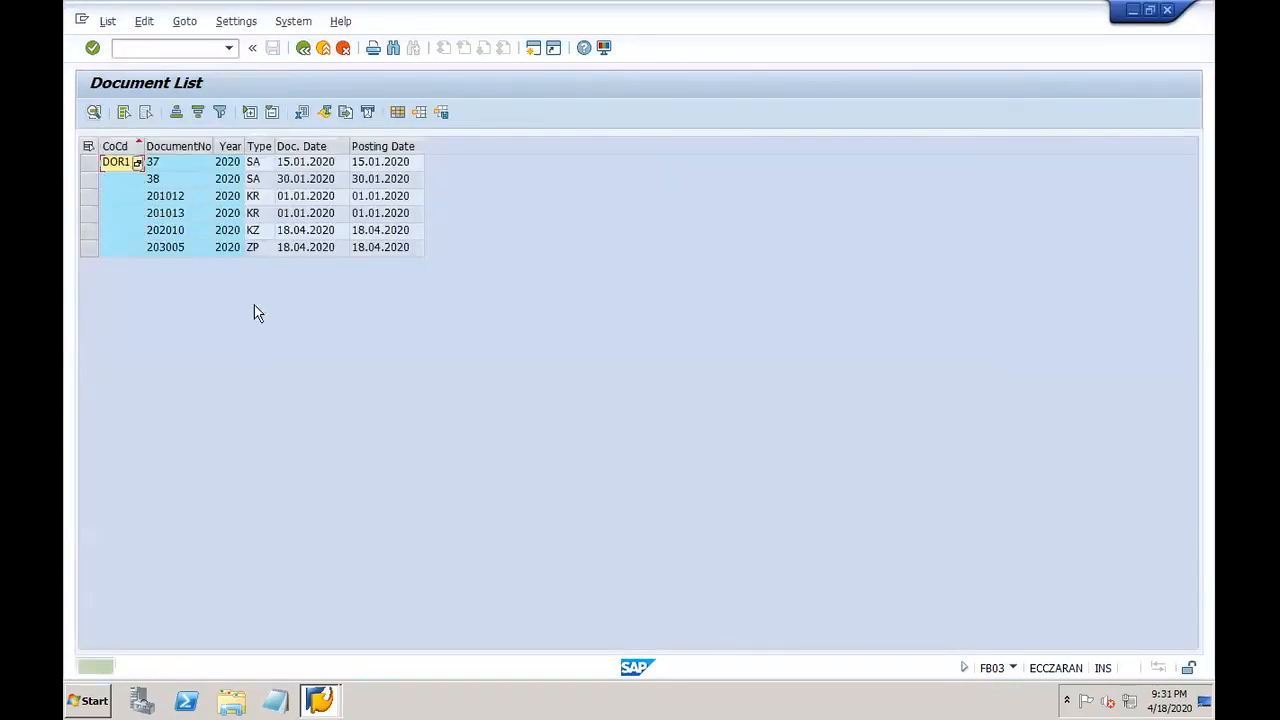
left_click(184, 250)
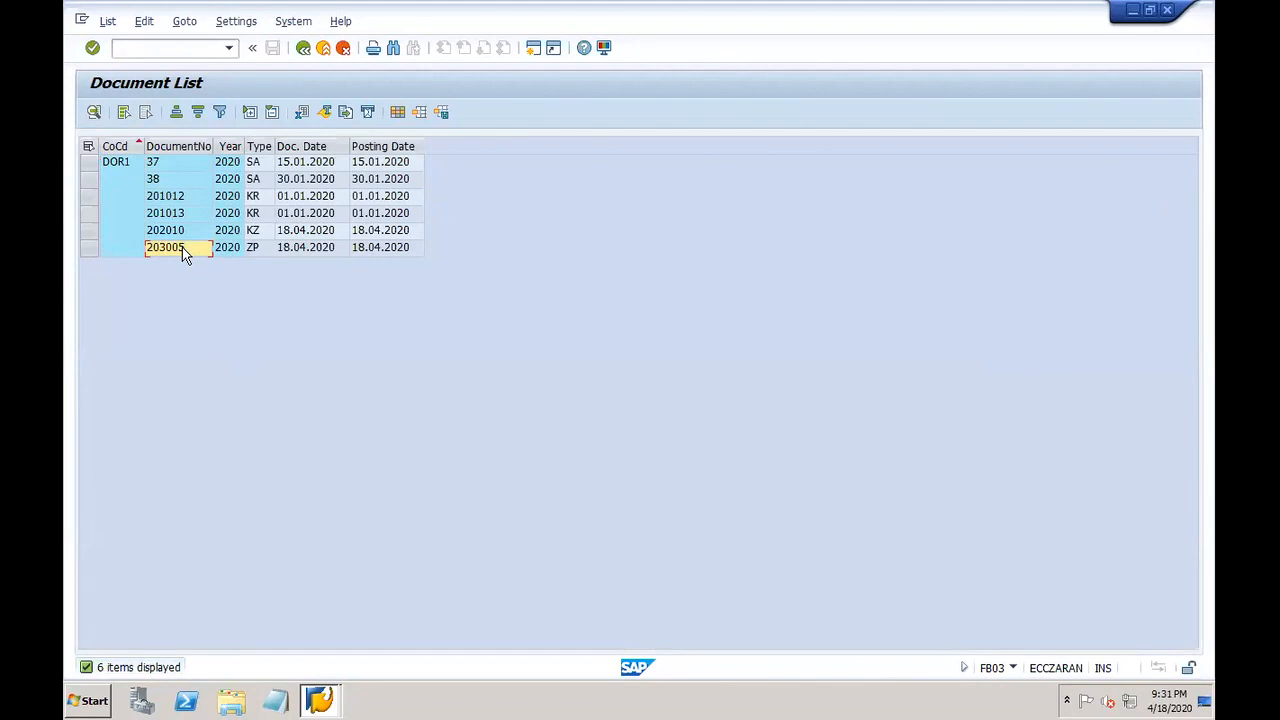
double_click(186, 251)
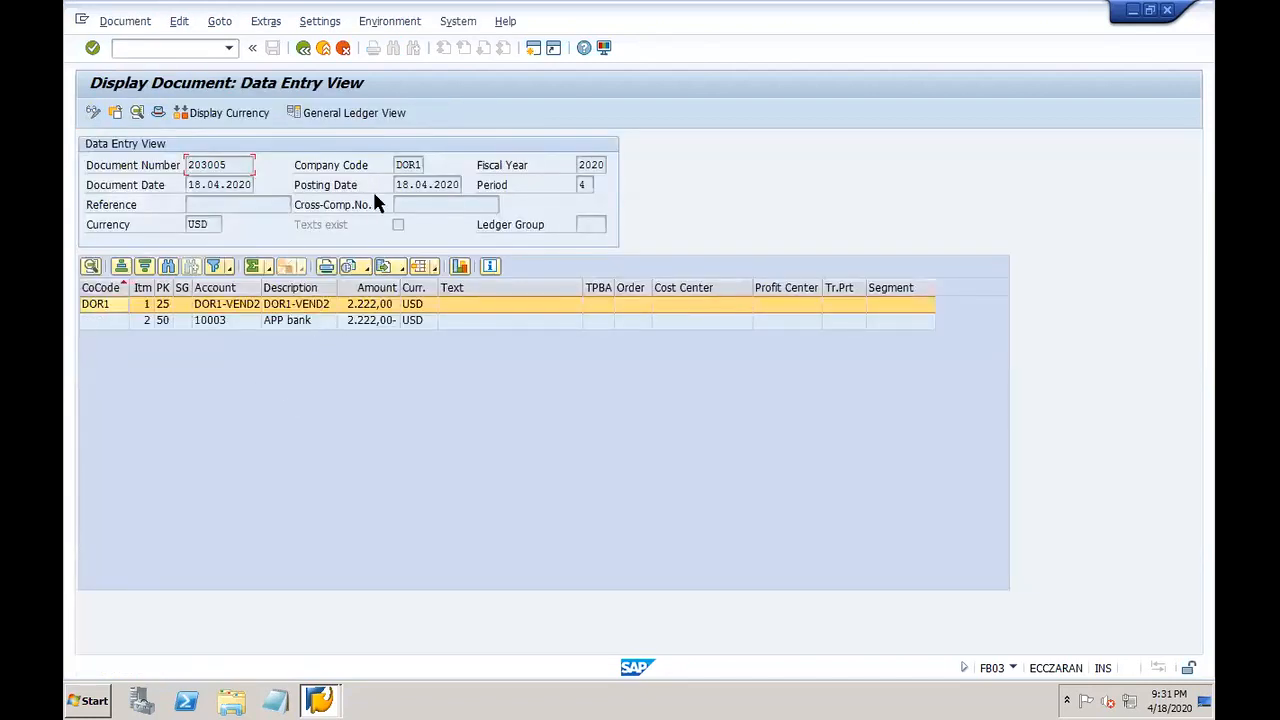
left_click(384, 22)
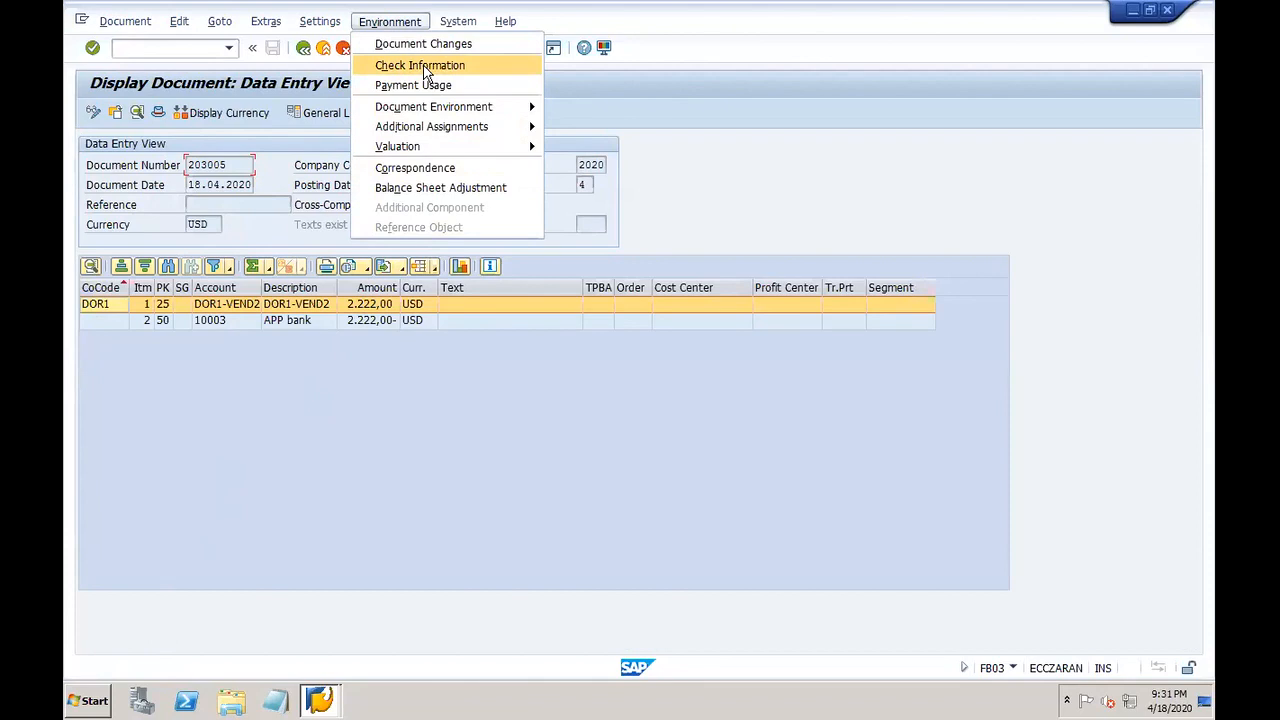
Step: Display check information for document 203005 and highlight check number 10008
left_click(427, 68)
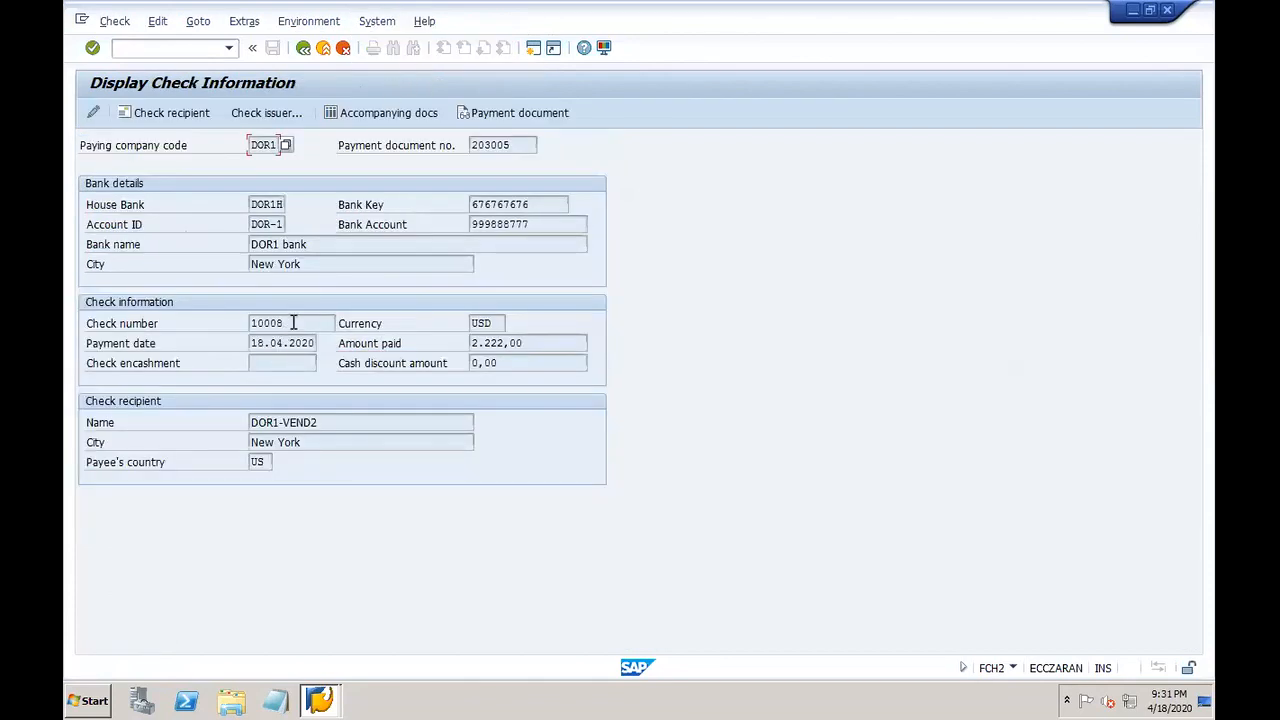
left_click_drag(293, 323, 232, 330)
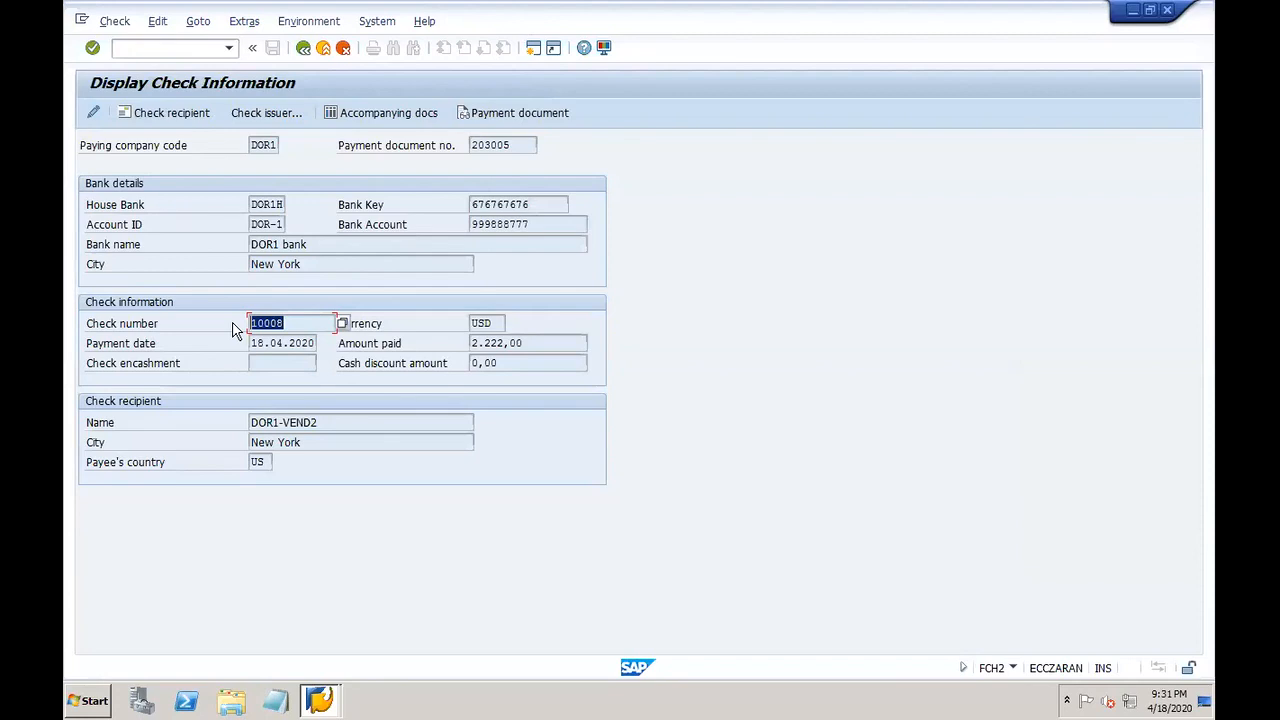
left_click(318, 700)
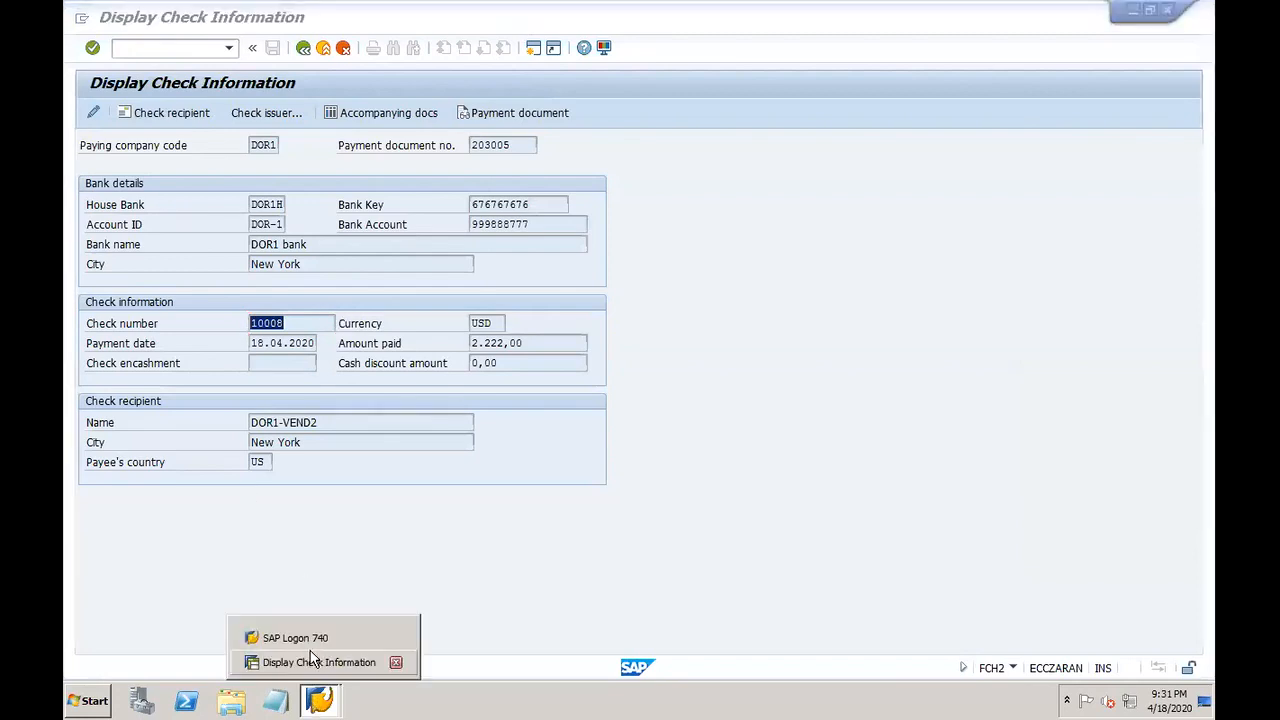
left_click(303, 660)
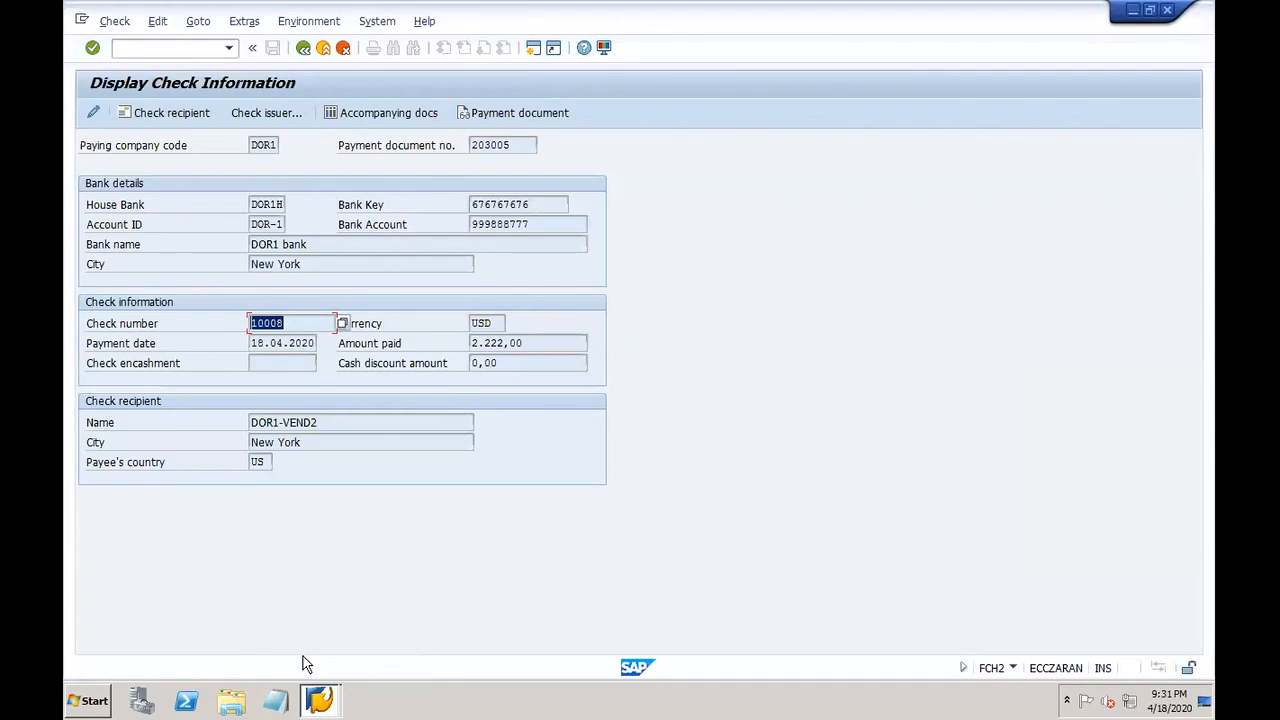
left_click(155, 49)
Step: Run FBL1N with All items selected to list all six vendor line items
type("/nf-43")
key("Return")
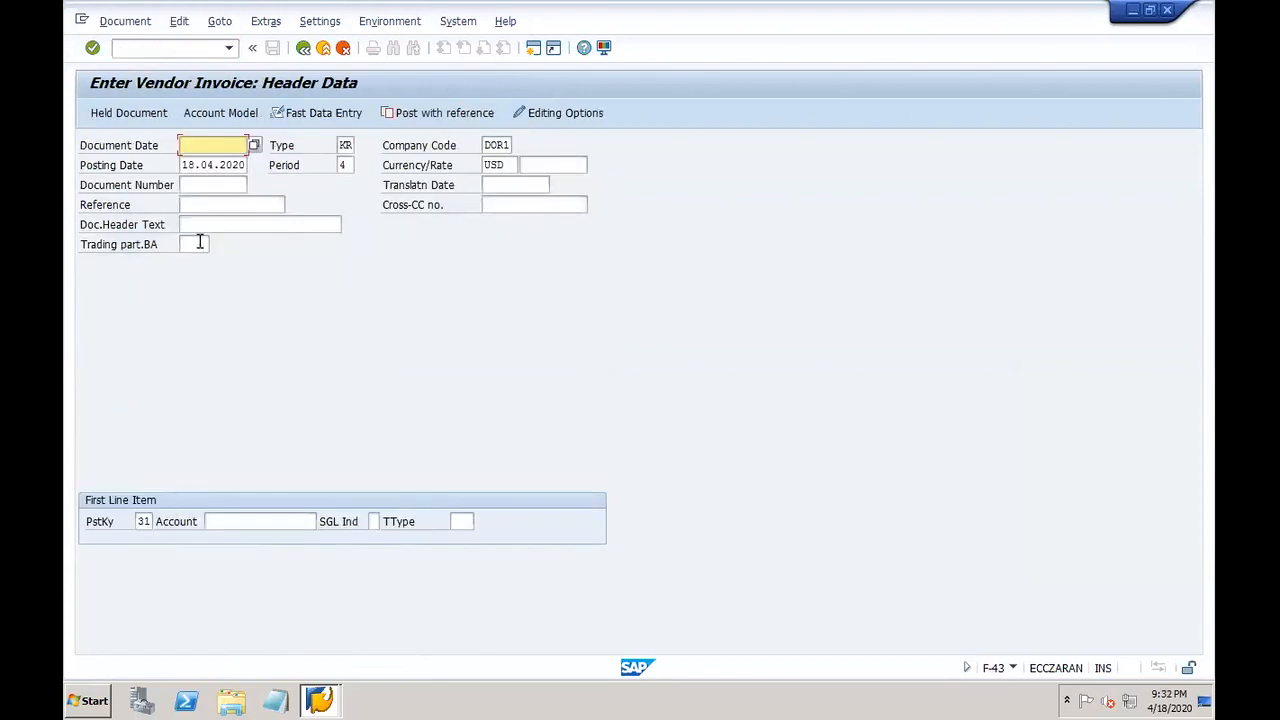
left_click(189, 47)
type("/nfbl1n")
key("Return")
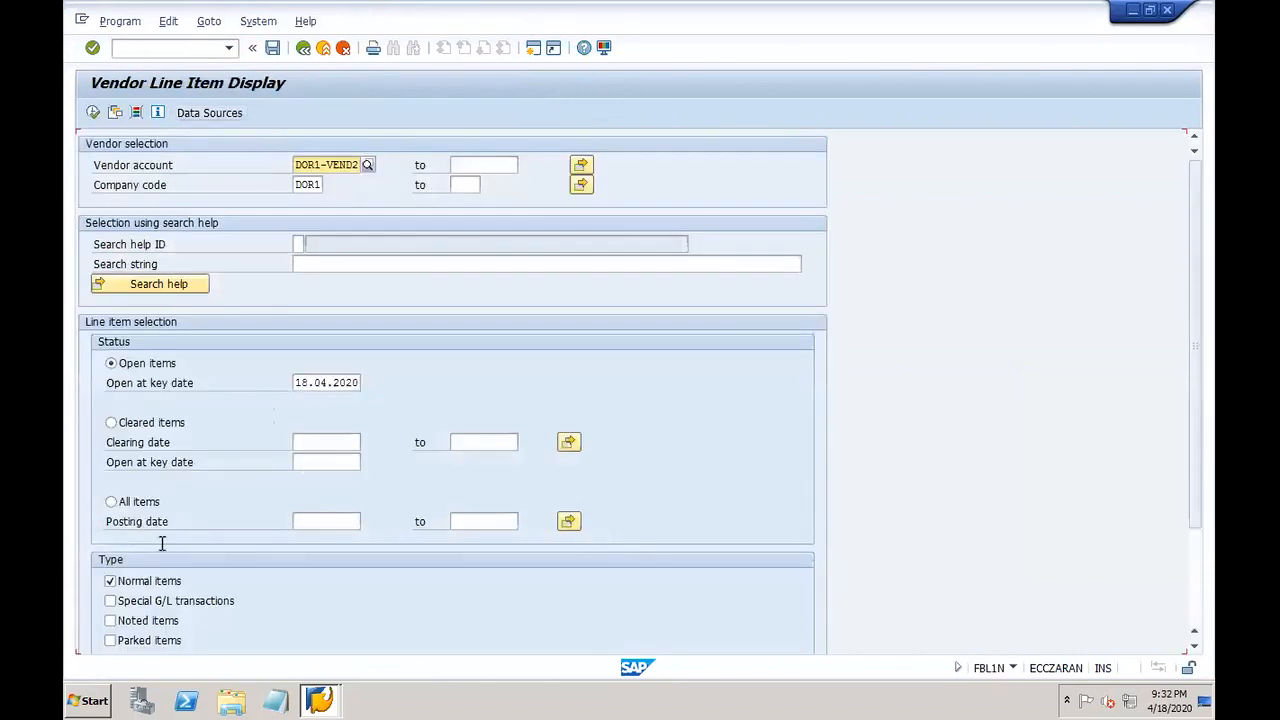
left_click(111, 501)
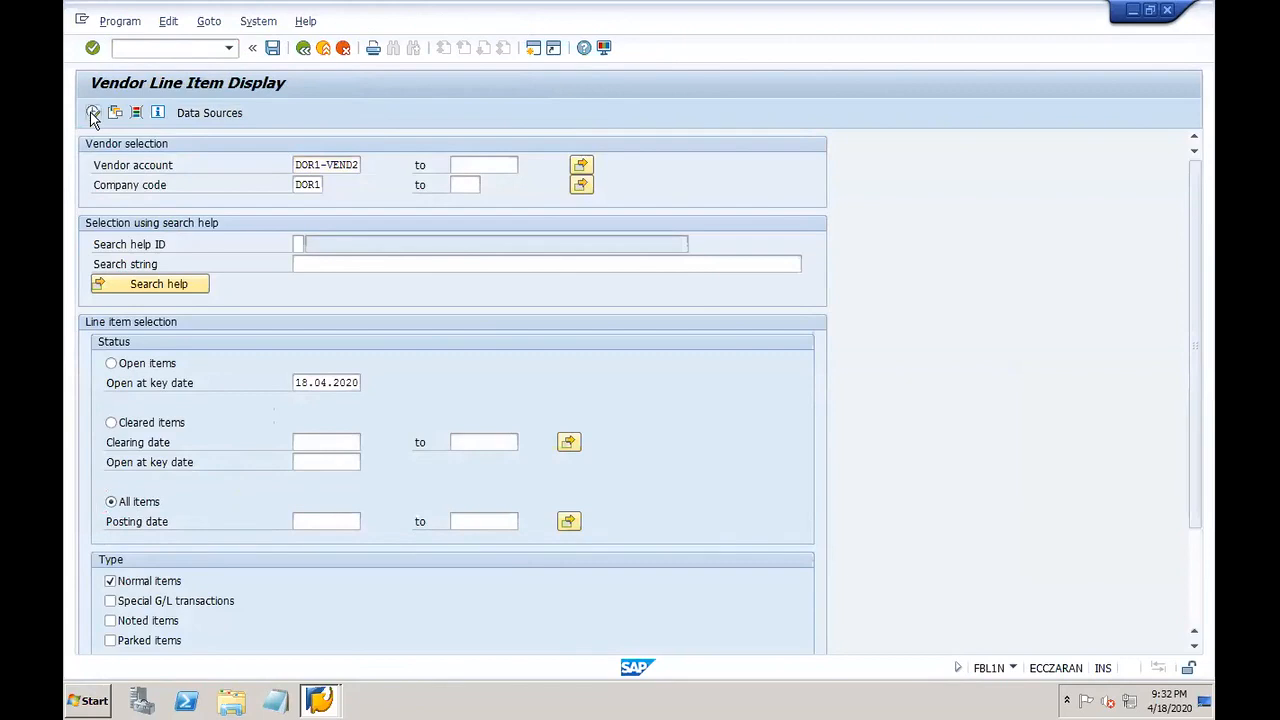
left_click(92, 113)
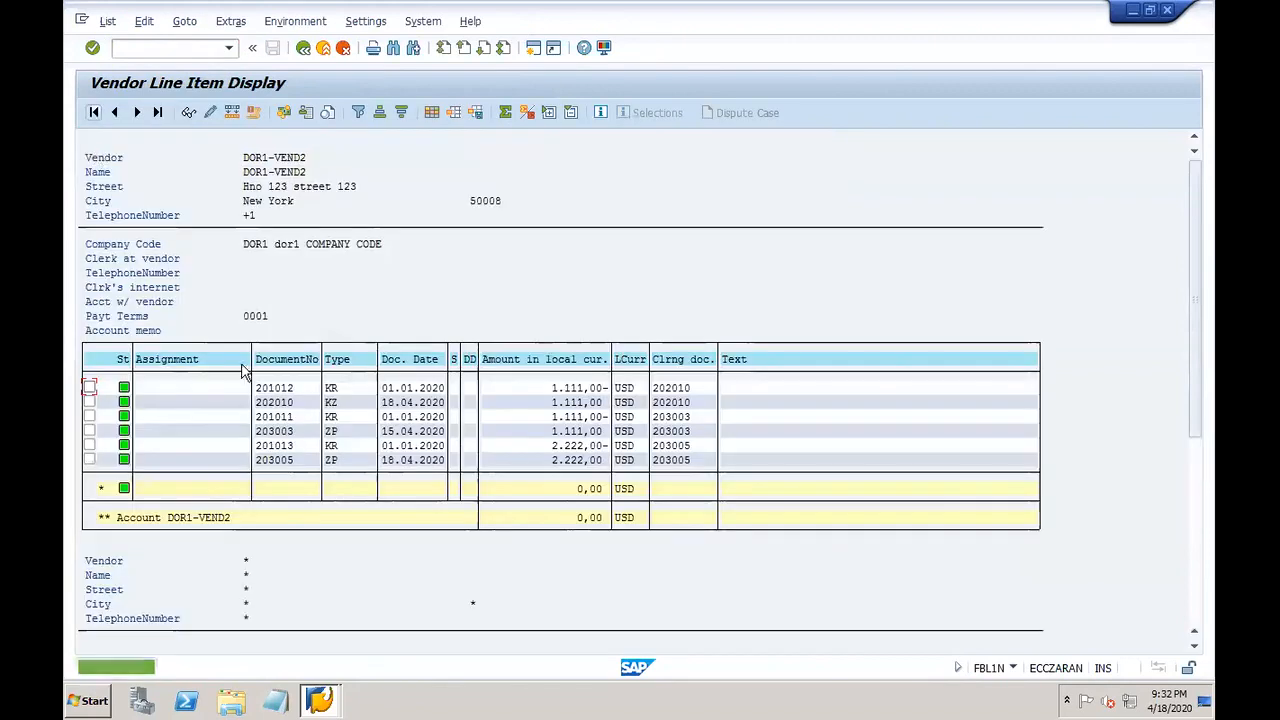
Step: Start a new F-43 vendor invoice in a second window with document date 01.01.2020
left_click(176, 57)
type("/of-43")
key("Return")
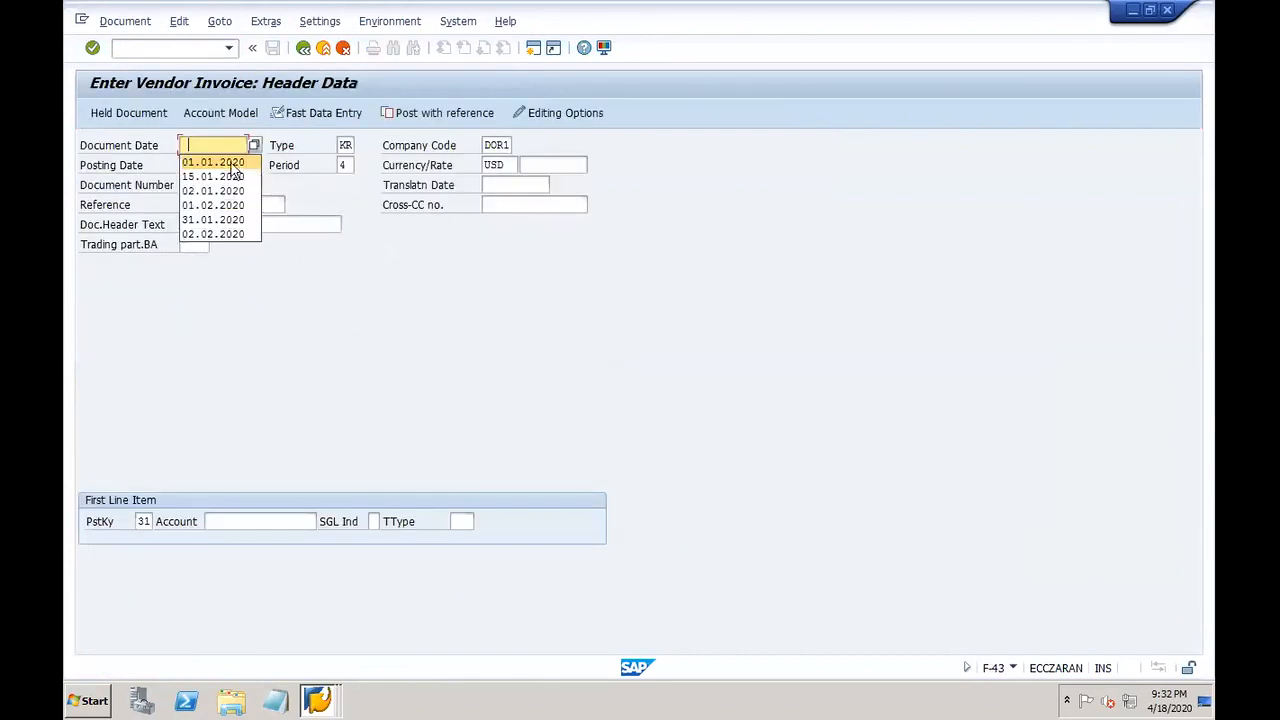
left_click(215, 162)
key("Tab")
key("Tab")
key("Tab")
Step: Set posting date 01.01.2020 and the test vendor, with vendor item amount 3333
left_click(220, 185)
left_click(262, 521)
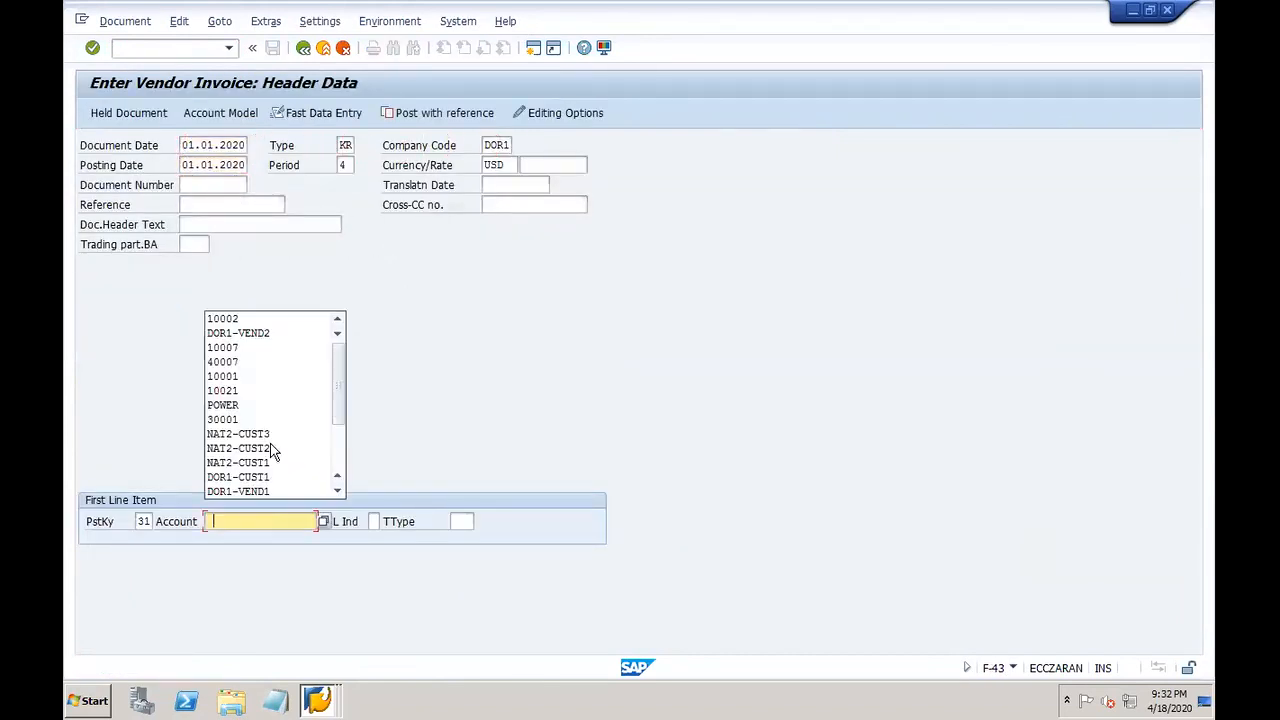
left_click(268, 333)
key("Return")
key("Return")
type("3333")
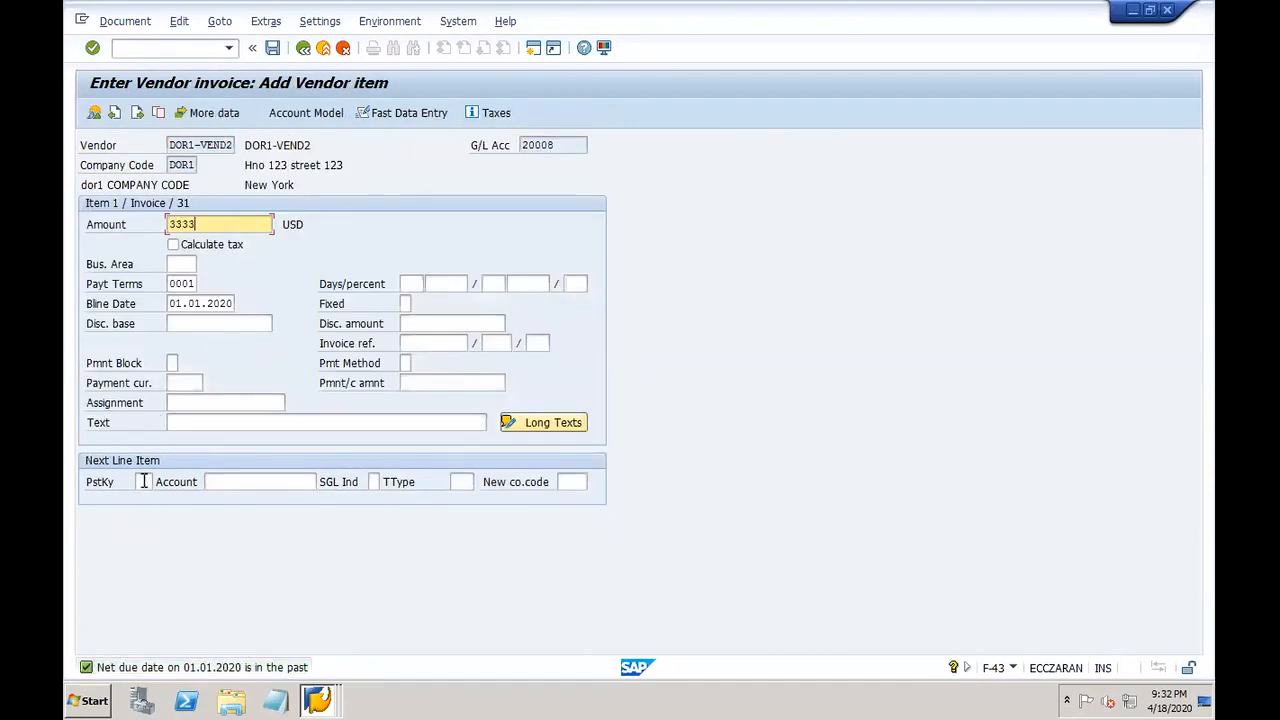
left_click(145, 481)
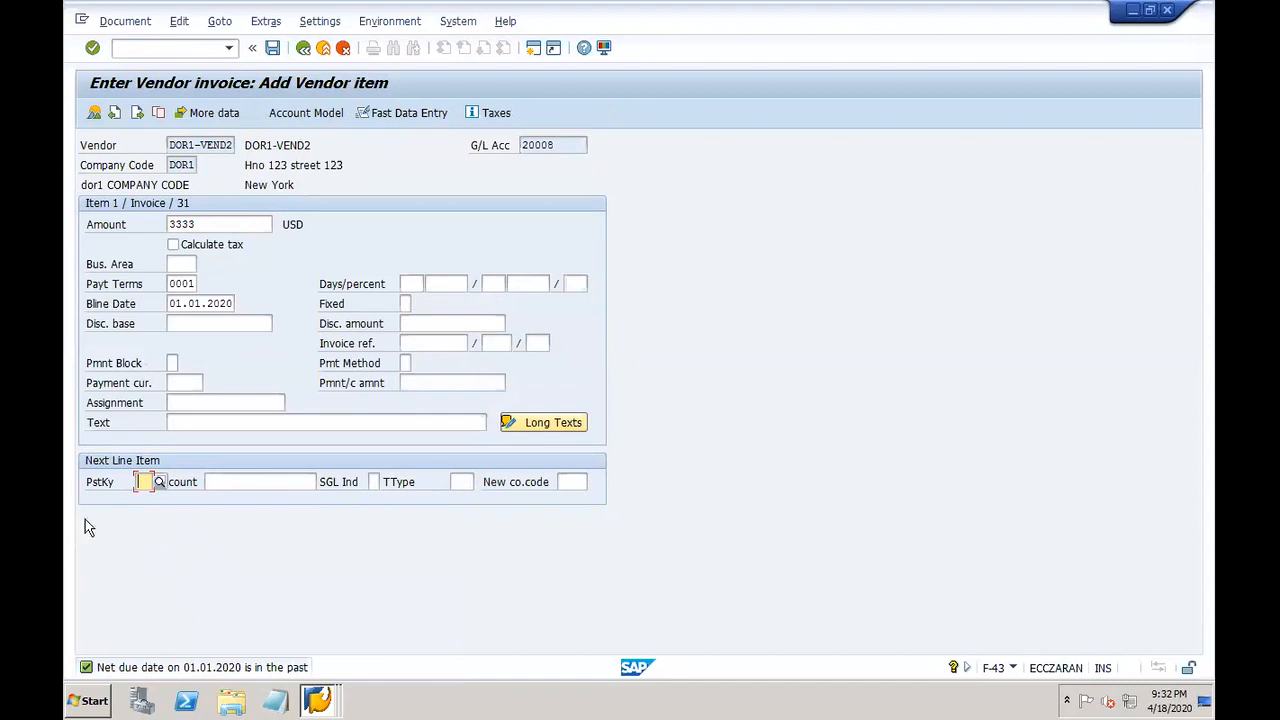
Step: Add a posting key 40 line to G/L account 10002 for the remaining balance, copying the vendor text
type("40")
key("Tab")
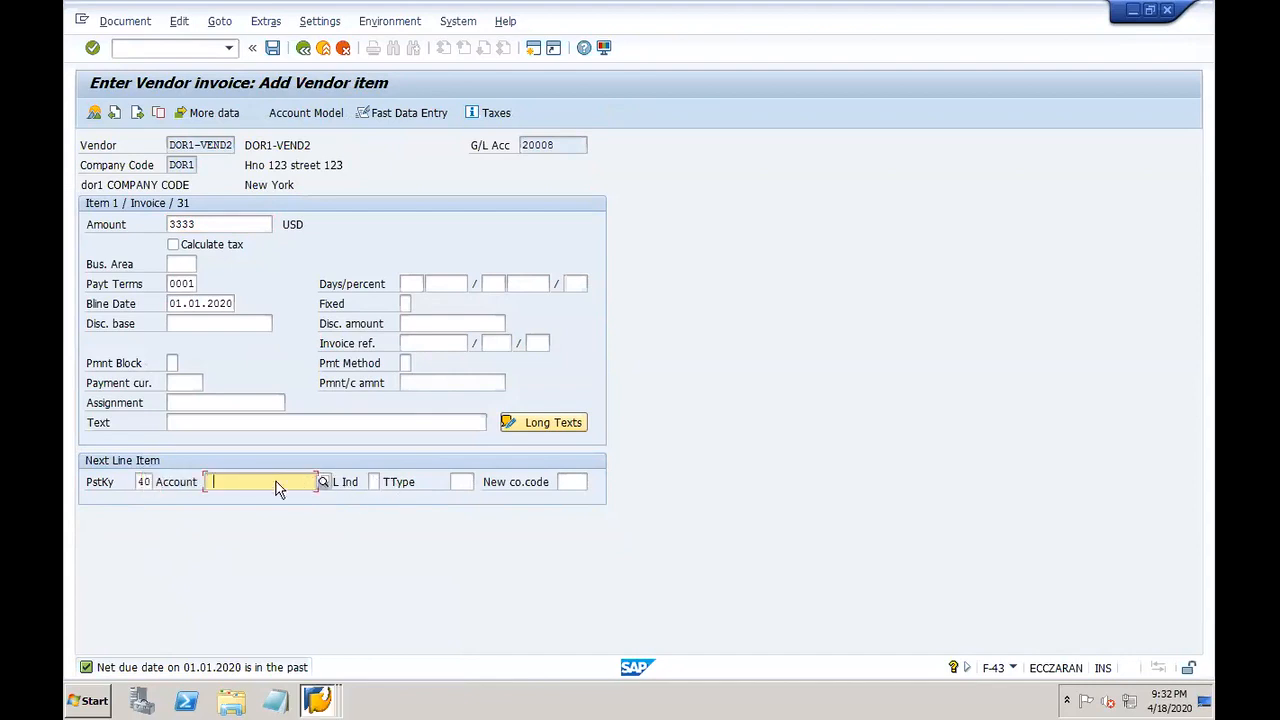
left_click(276, 481)
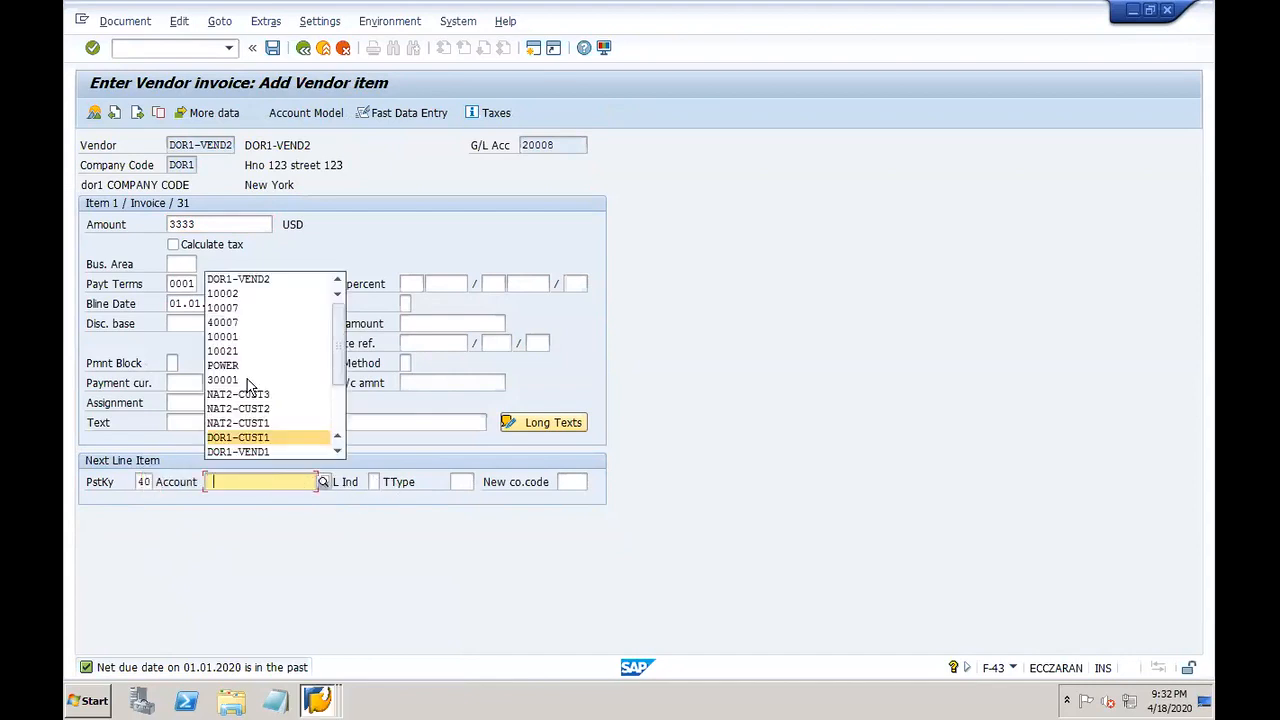
left_click(252, 294)
key("Return")
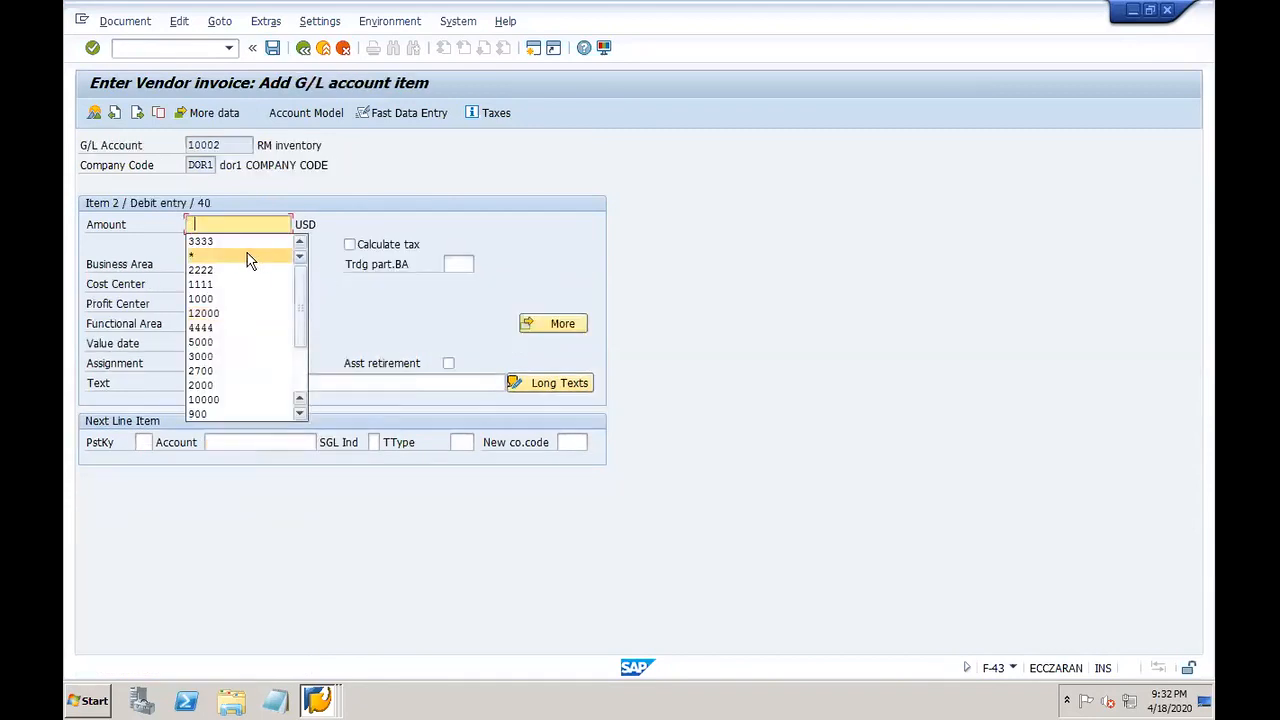
left_click(256, 257)
left_click(242, 384)
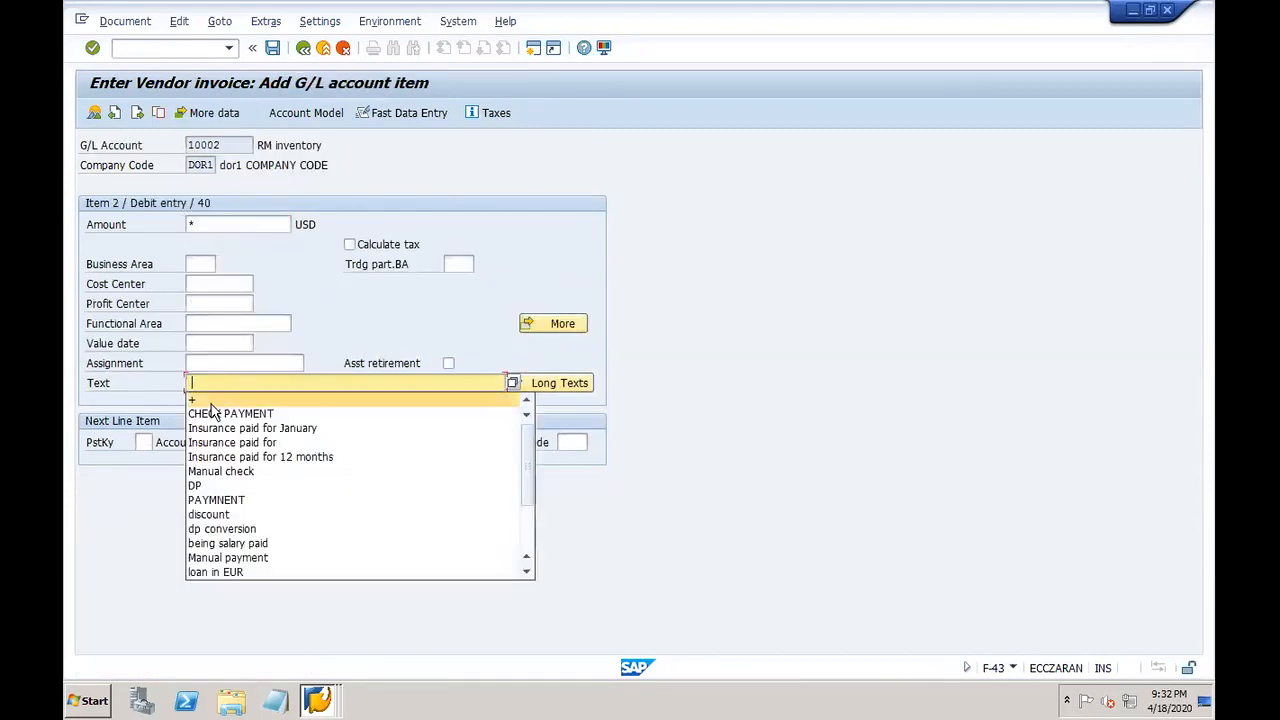
left_click(211, 401)
Step: Simulate the balanced document and post it as invoice 201014
left_click(126, 21)
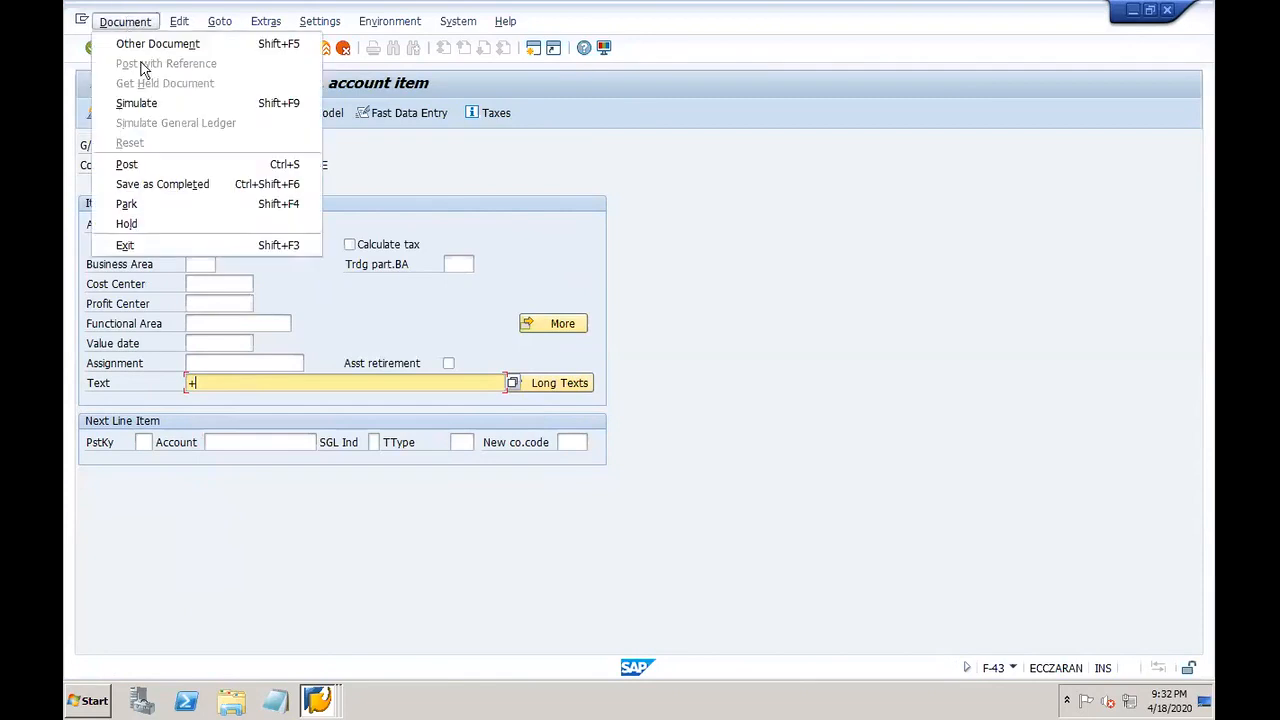
left_click(170, 105)
left_click(273, 48)
left_click(317, 700)
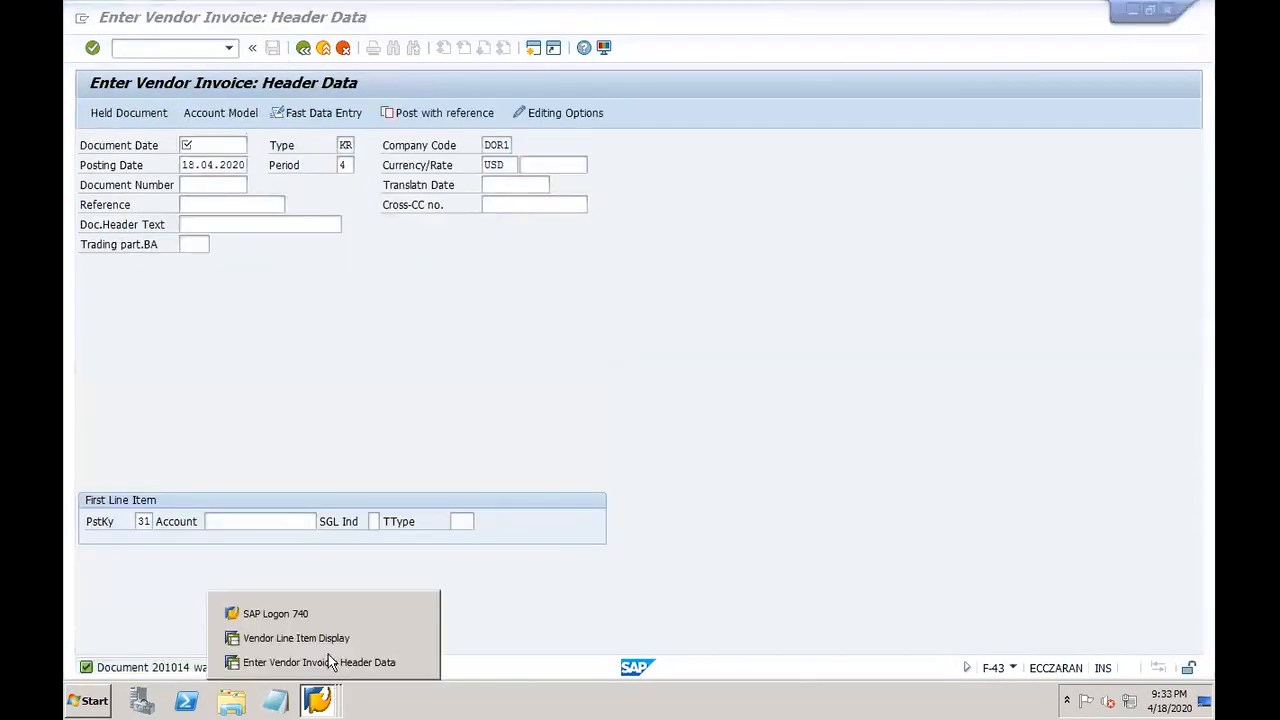
Step: Re-run the vendor line item report so it includes the new invoice
left_click(310, 639)
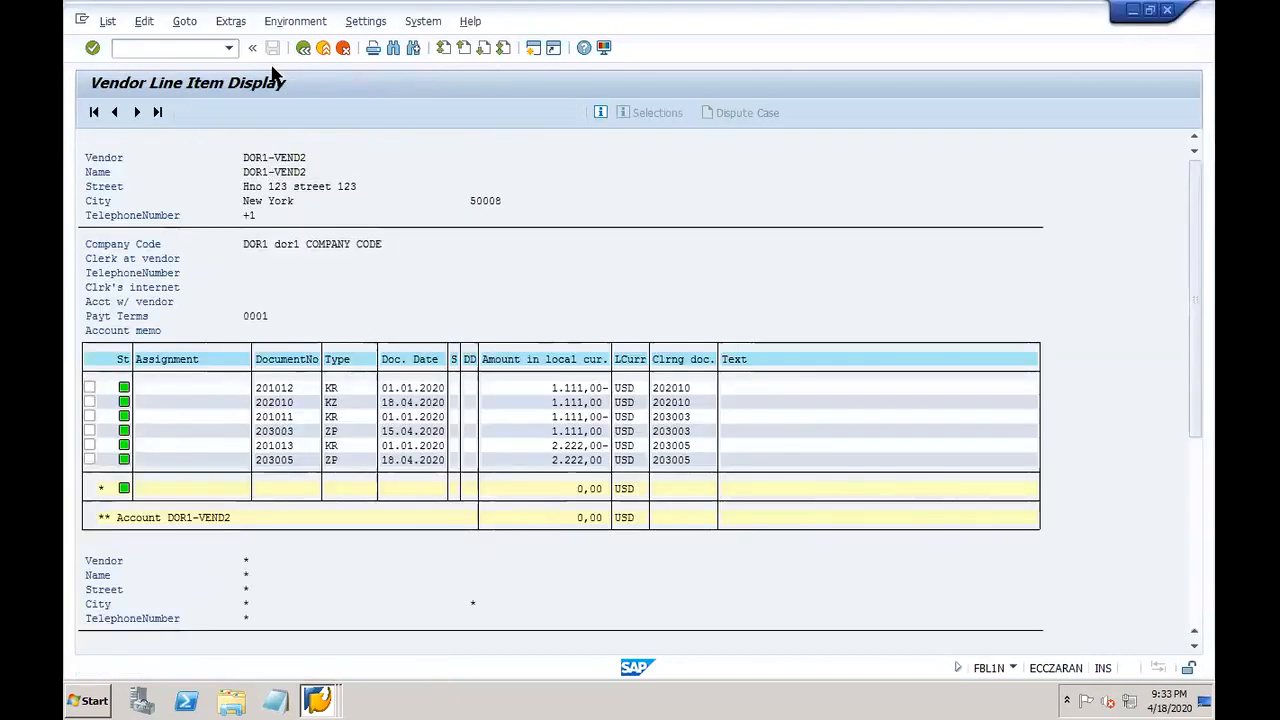
left_click(303, 48)
left_click(93, 112)
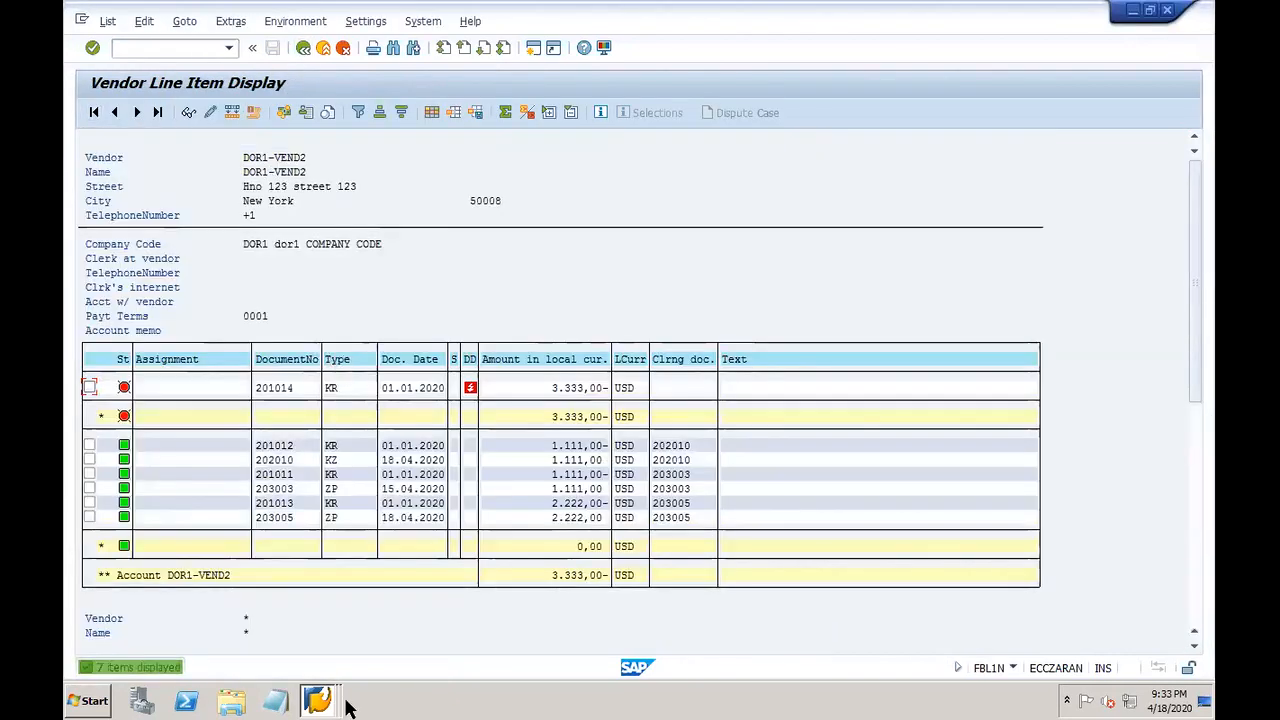
left_click(317, 700)
left_click(320, 660)
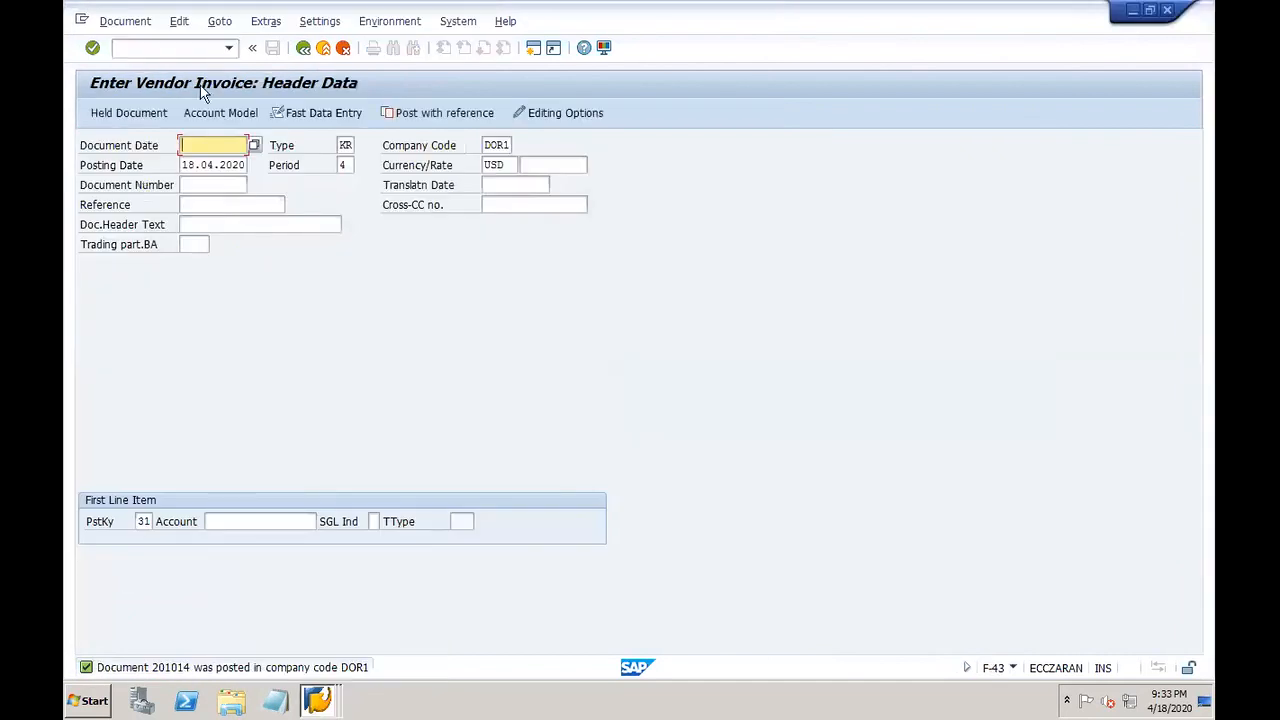
Step: Open F110 and load payment run DOR08
left_click(178, 52)
type("/nf110")
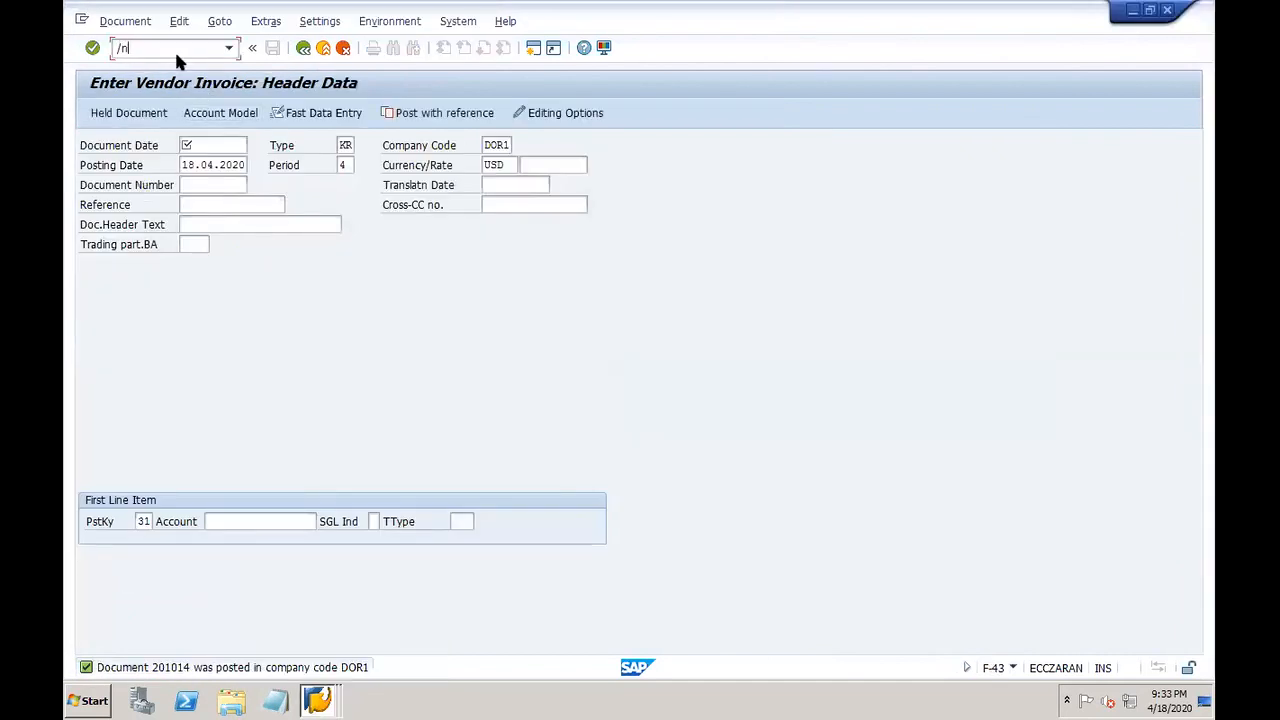
key("Return")
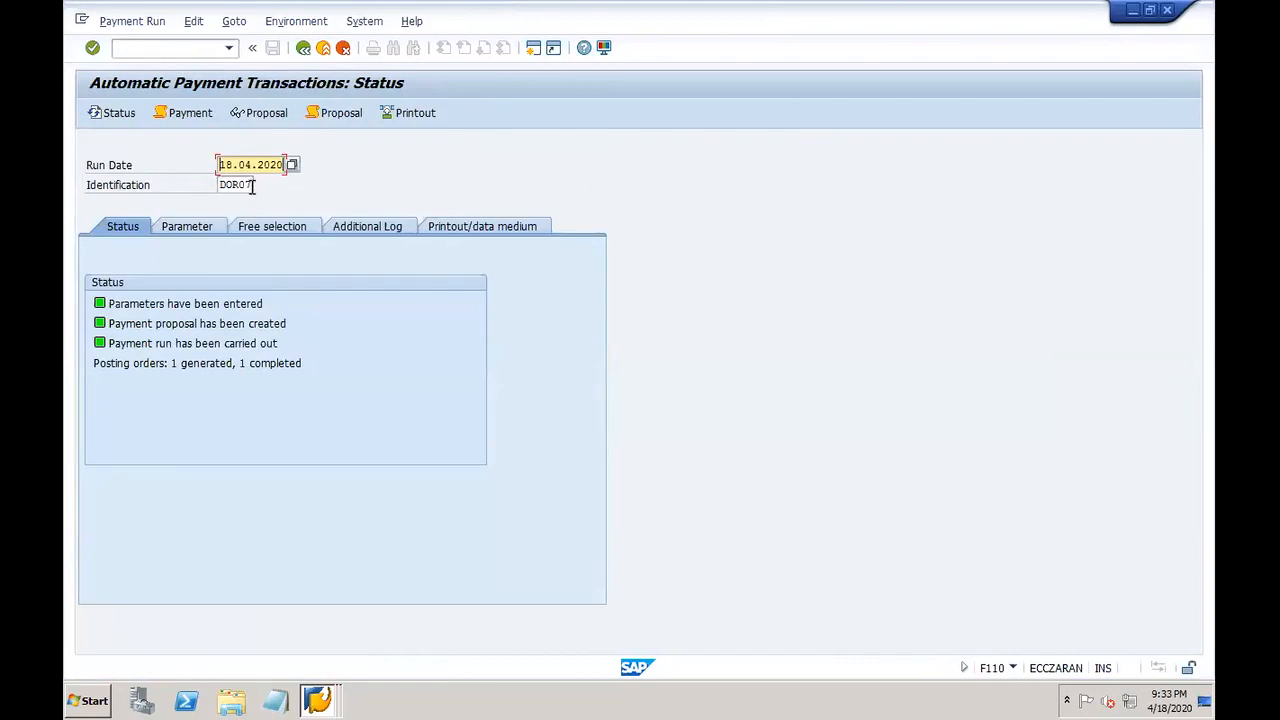
left_click(254, 184)
key("BackSpace")
type("8")
key("Return")
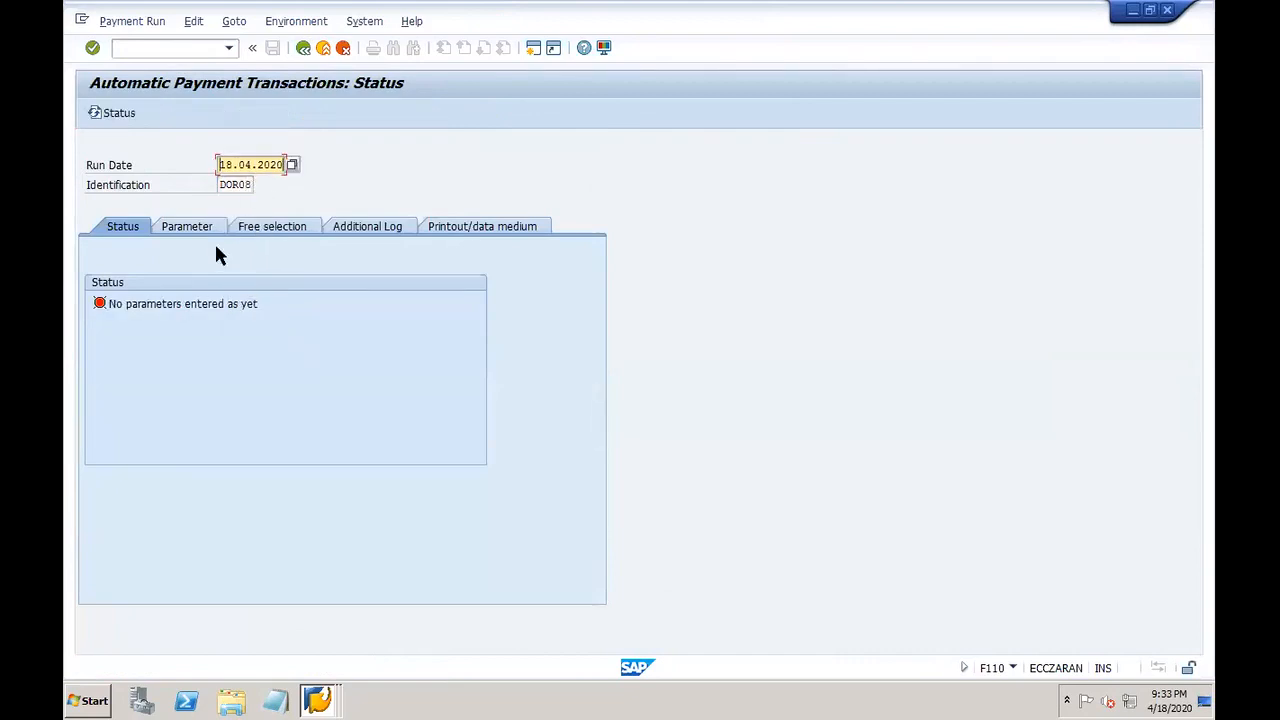
Step: Set parameters: company code DOR1, payment method X, next date 31.12.2020, test vendor
left_click(182, 228)
left_click(185, 342)
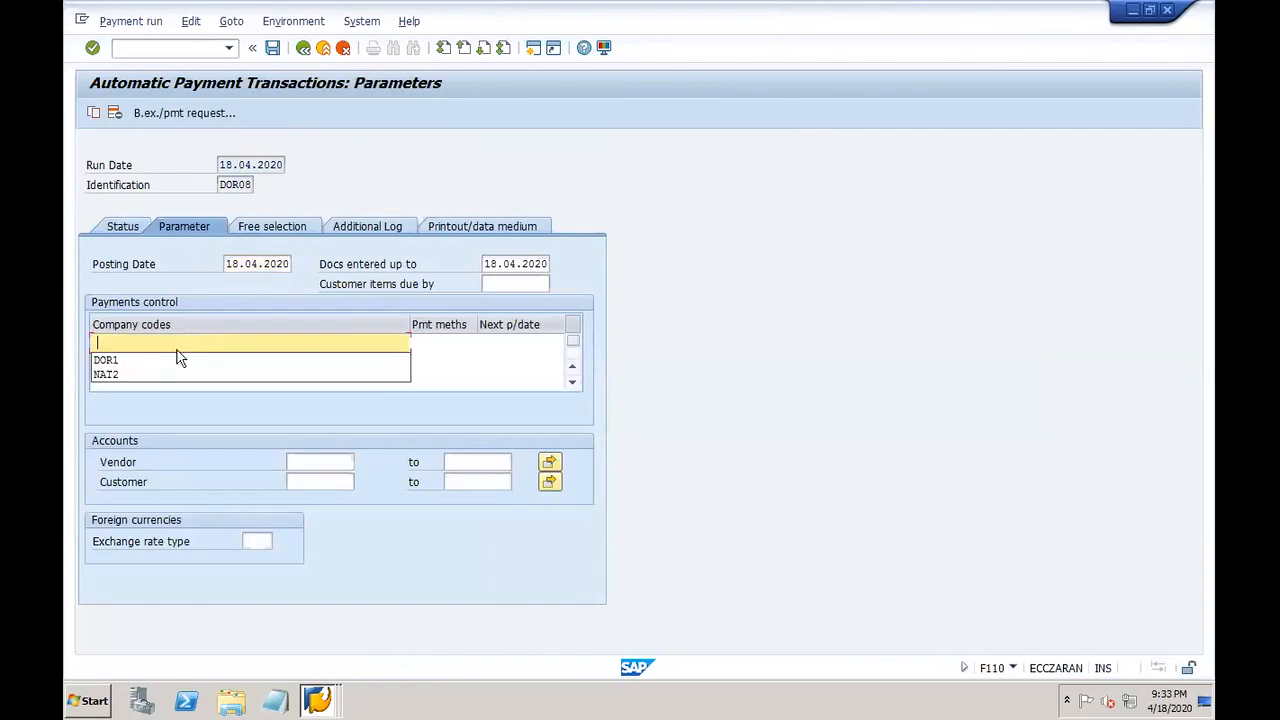
left_click(154, 362)
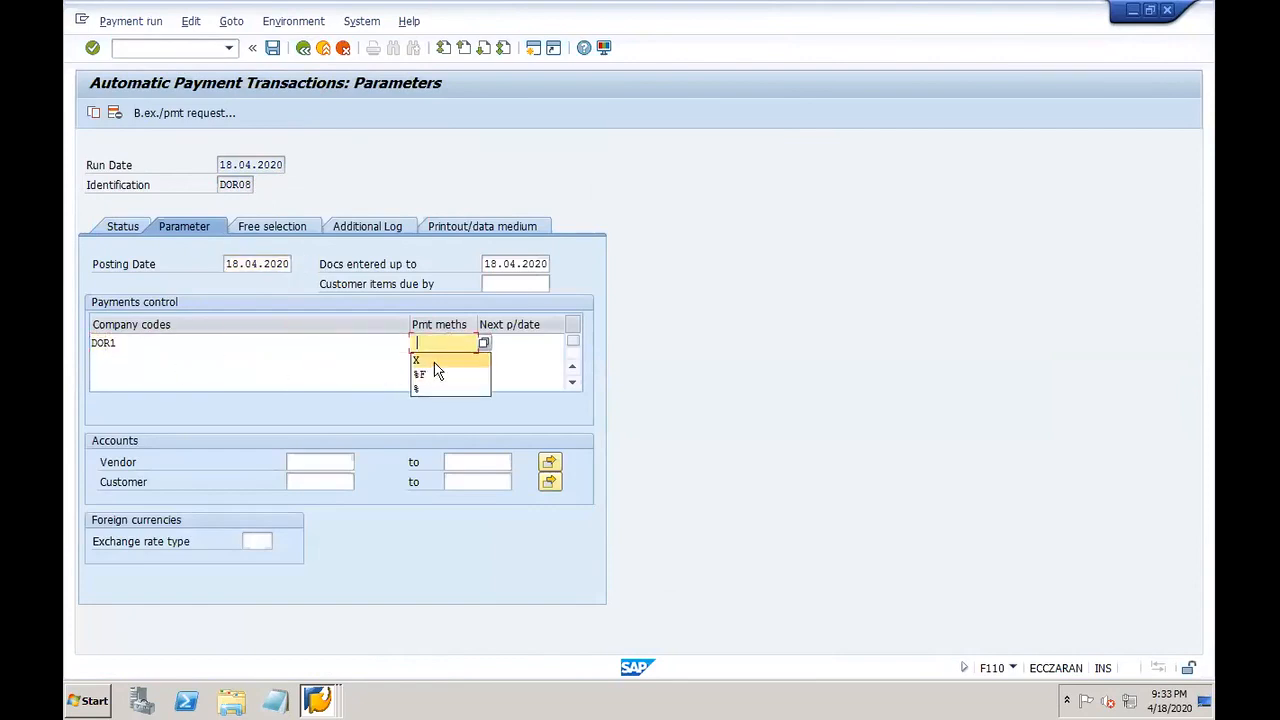
left_click(432, 360)
left_click(538, 358)
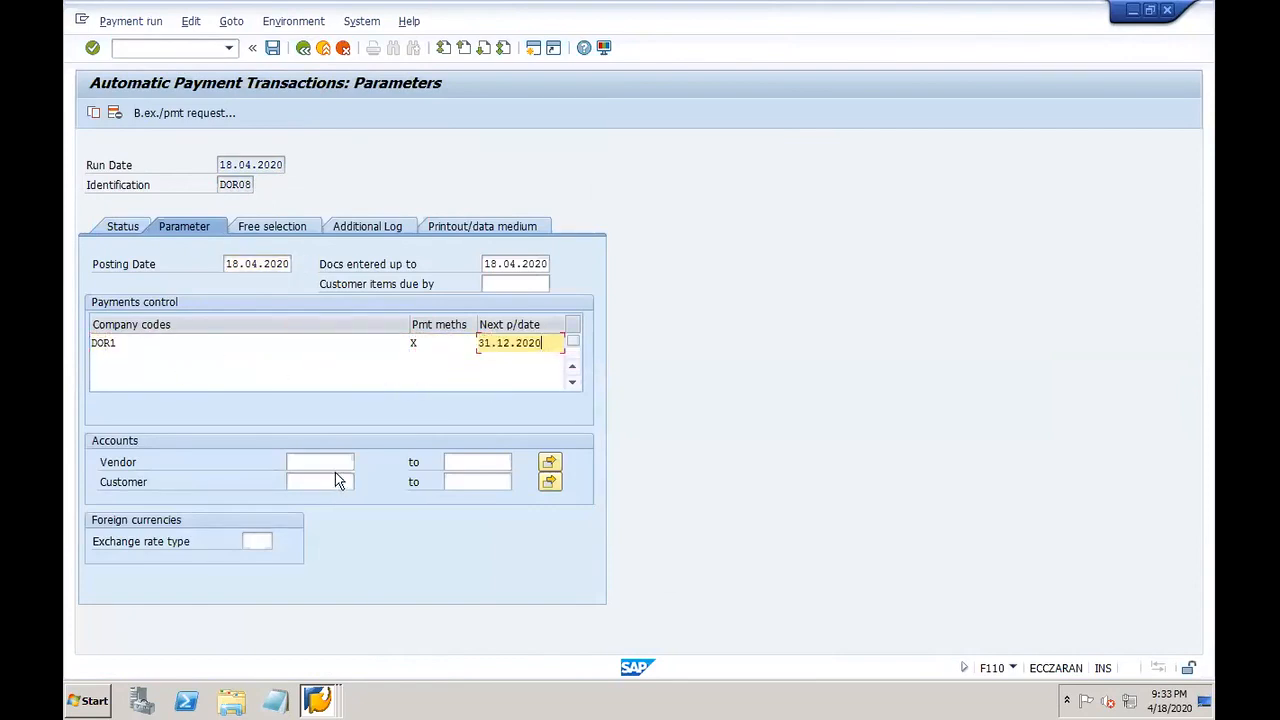
left_click(330, 462)
left_click(316, 473)
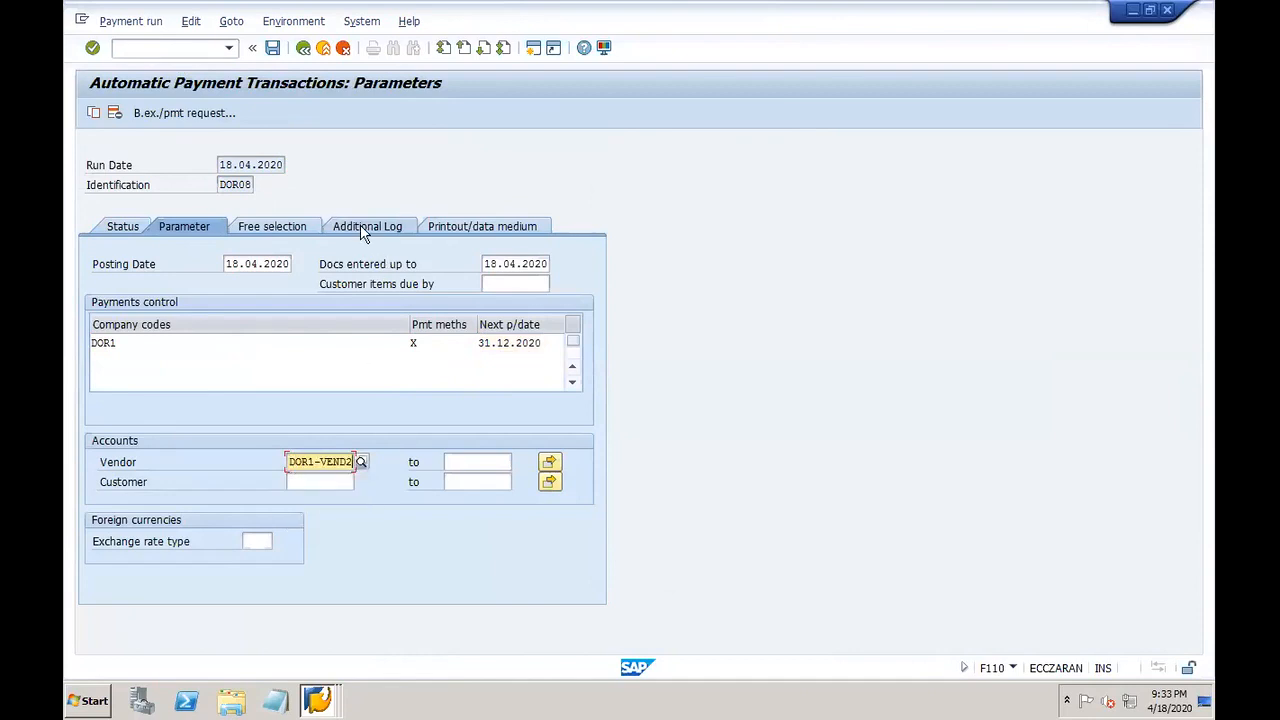
Step: Log due date check, unsuccessful payment method selection, line items, and the test vendor's account
left_click(380, 228)
left_click(182, 303)
left_click(168, 344)
left_click(157, 365)
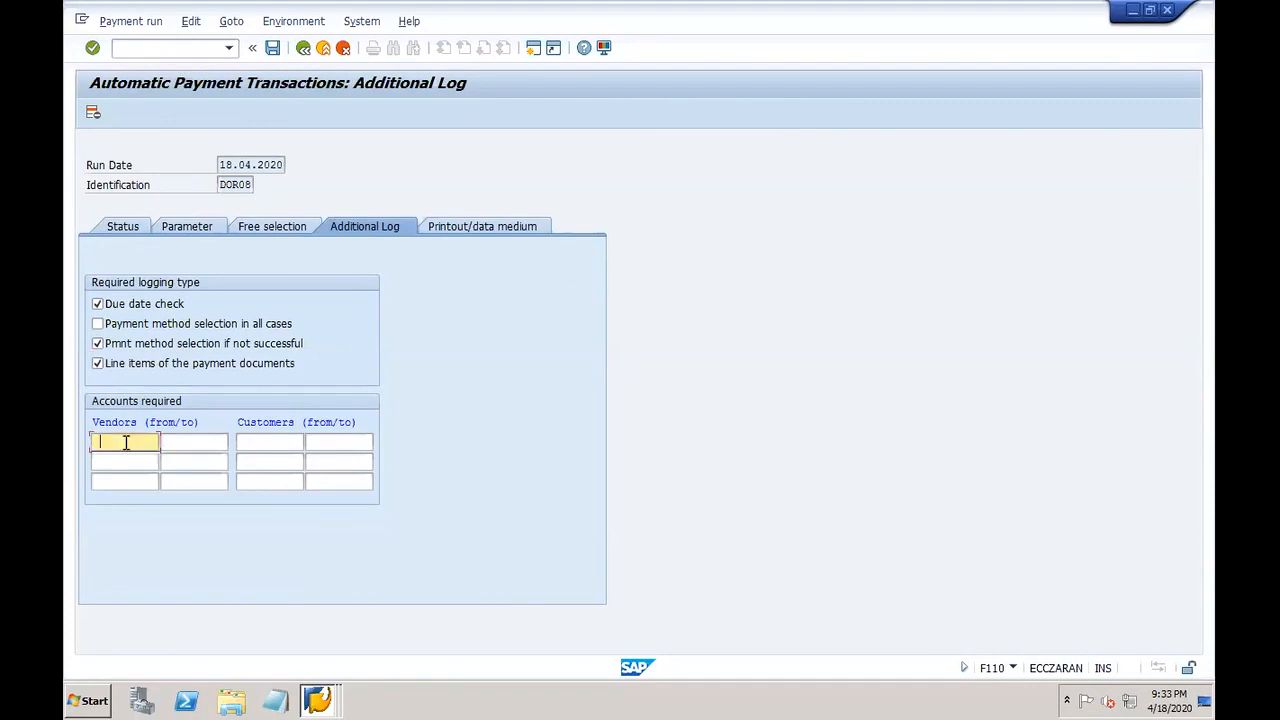
left_click(126, 443)
left_click(150, 460)
Step: Change the RFFOUS_C variant from dor5 to dor8 and start maintaining that variant
left_click(492, 230)
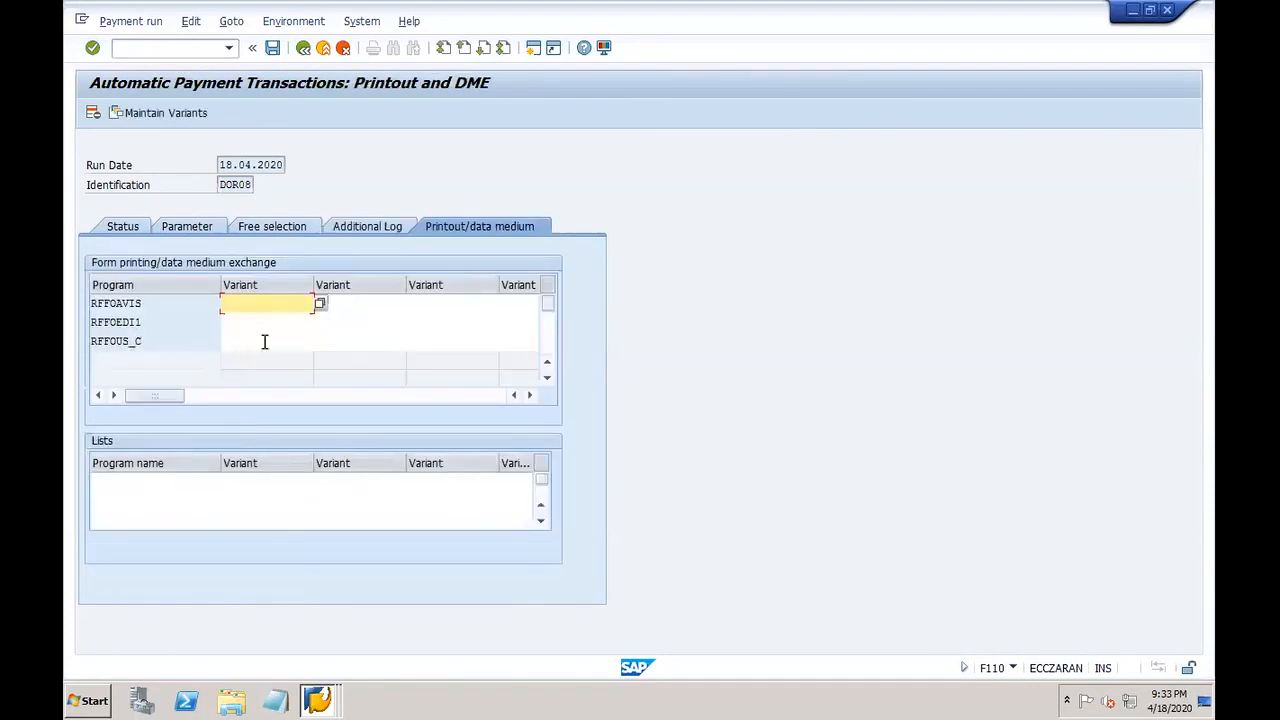
left_click(265, 341)
left_click(267, 359)
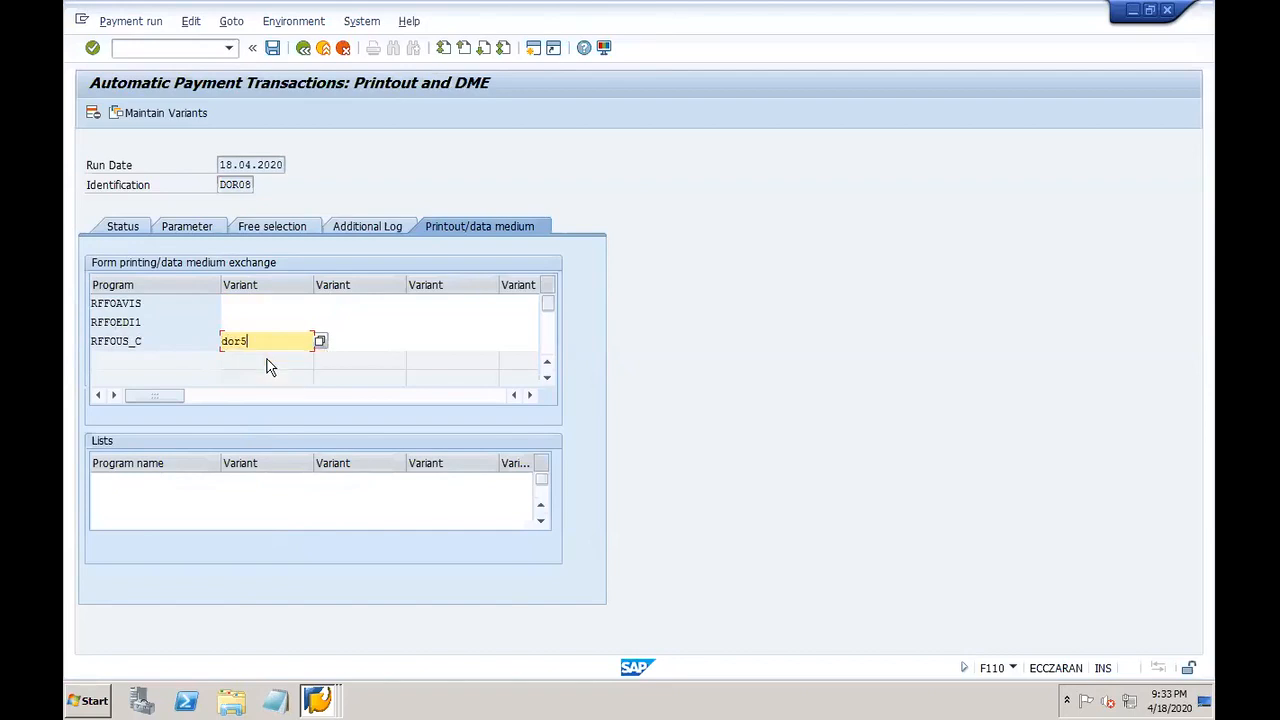
key("BackSpace")
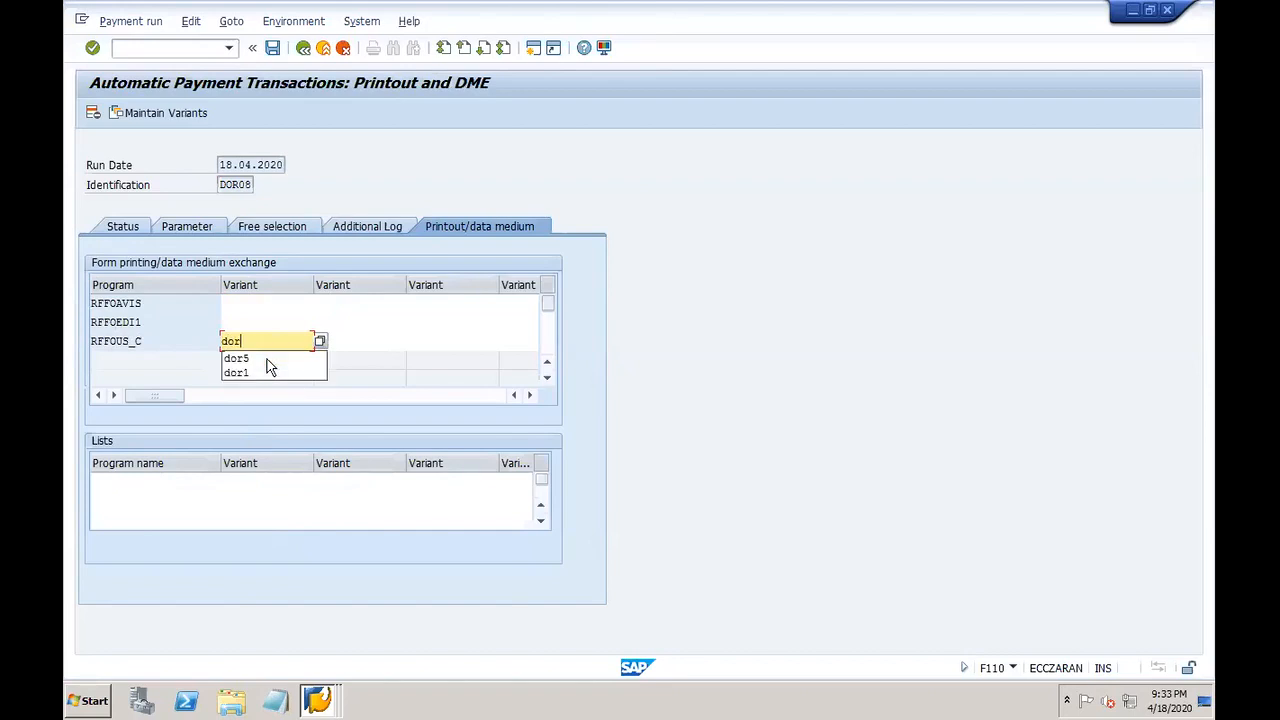
type("8")
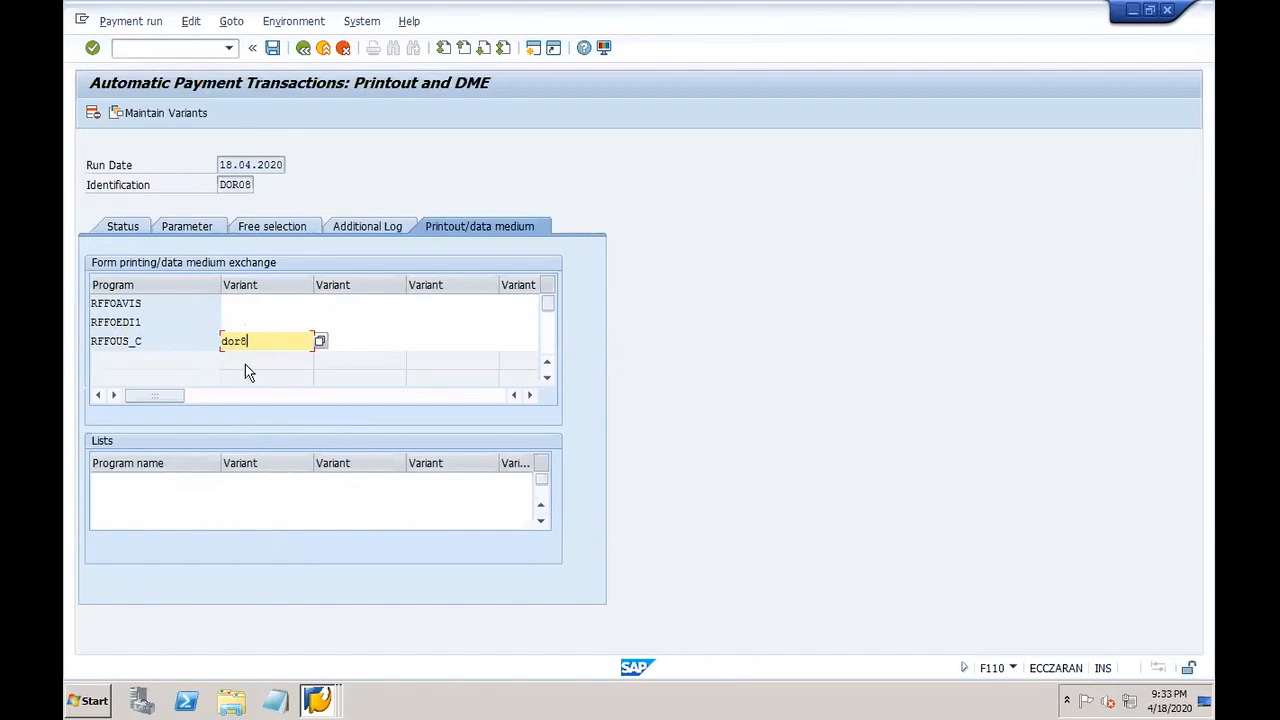
left_click(176, 112)
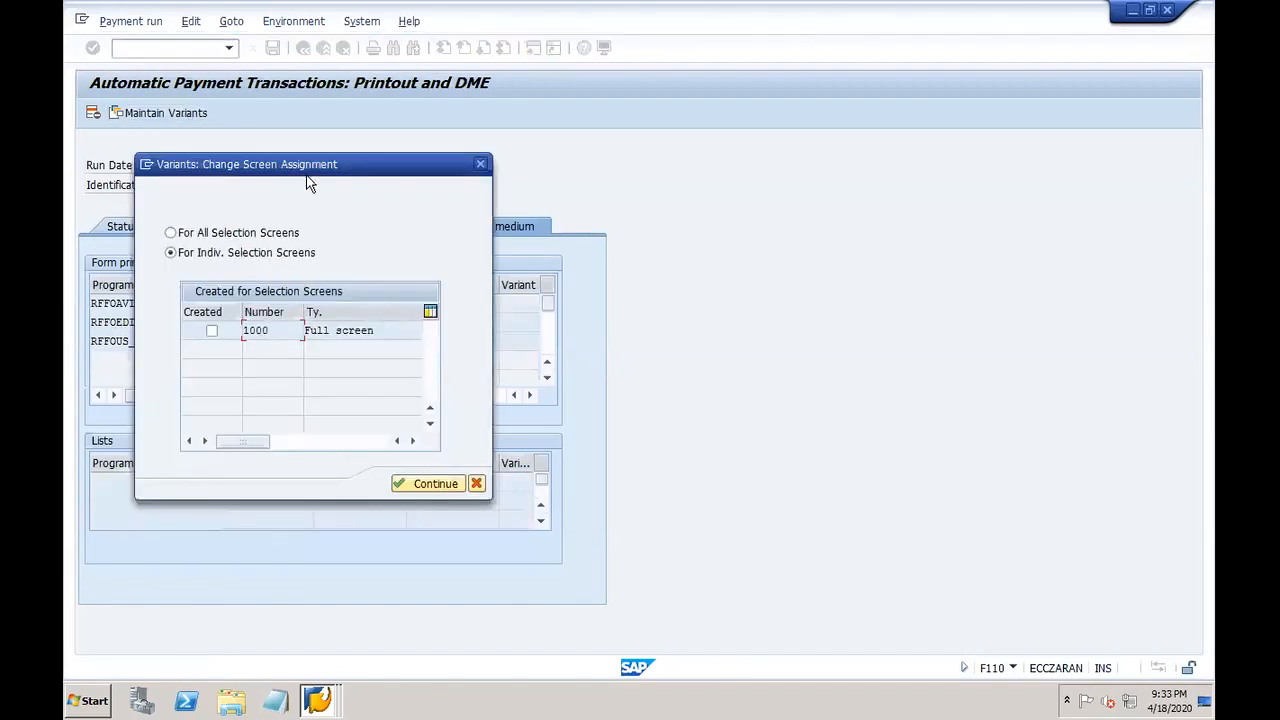
Step: Apply the variant to all selection screens and enter run date 18.04.2020 with identification dor08
left_click_drag(304, 158, 315, 346)
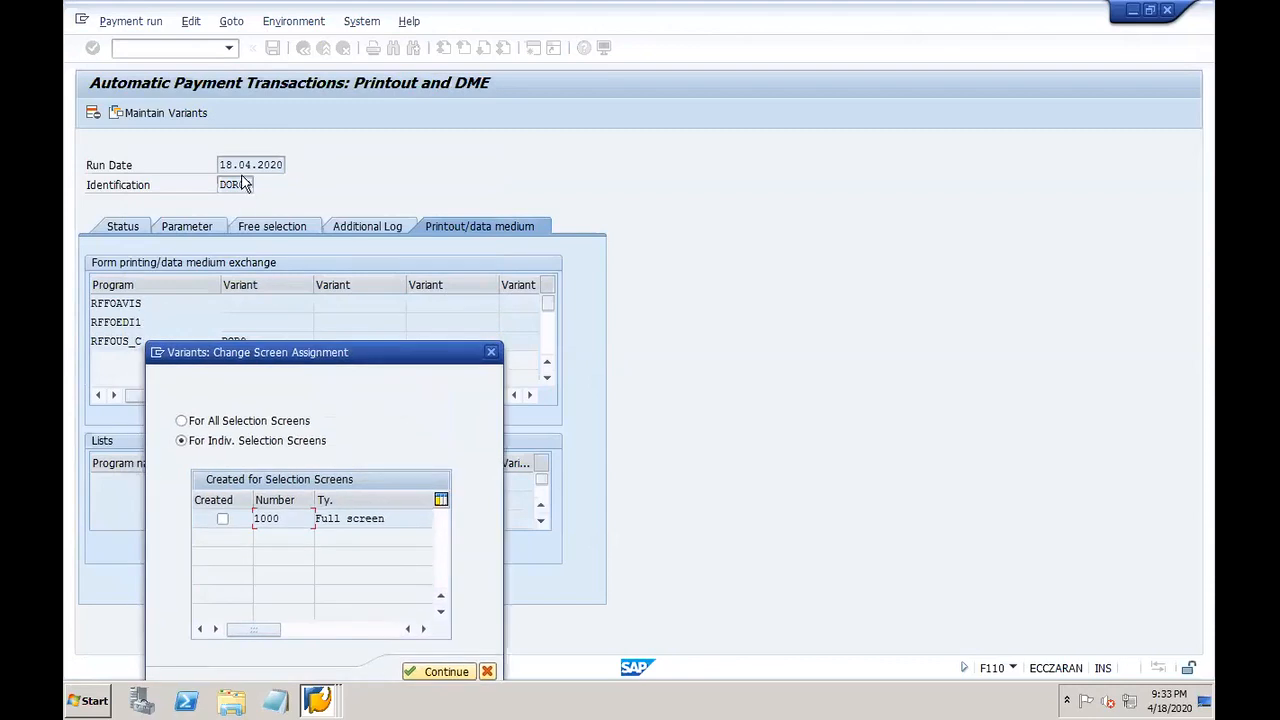
left_click(181, 421)
left_click(420, 672)
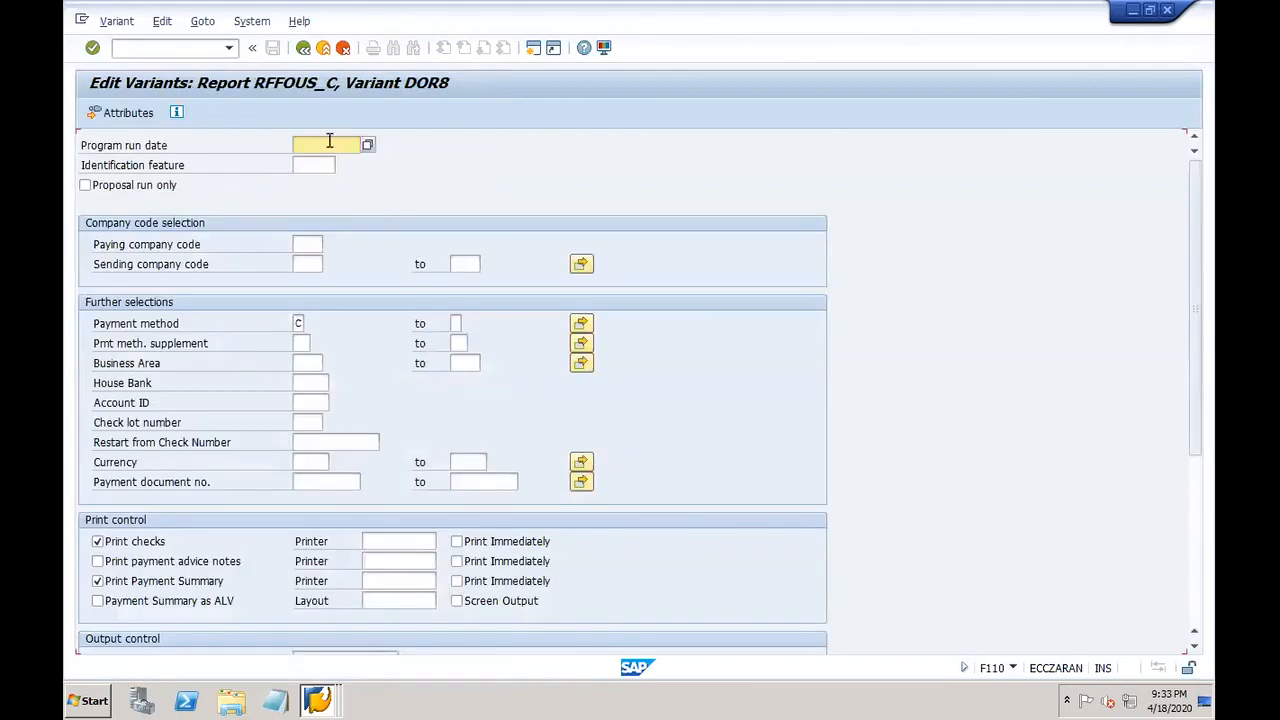
type("18.04.2020")
key("Tab")
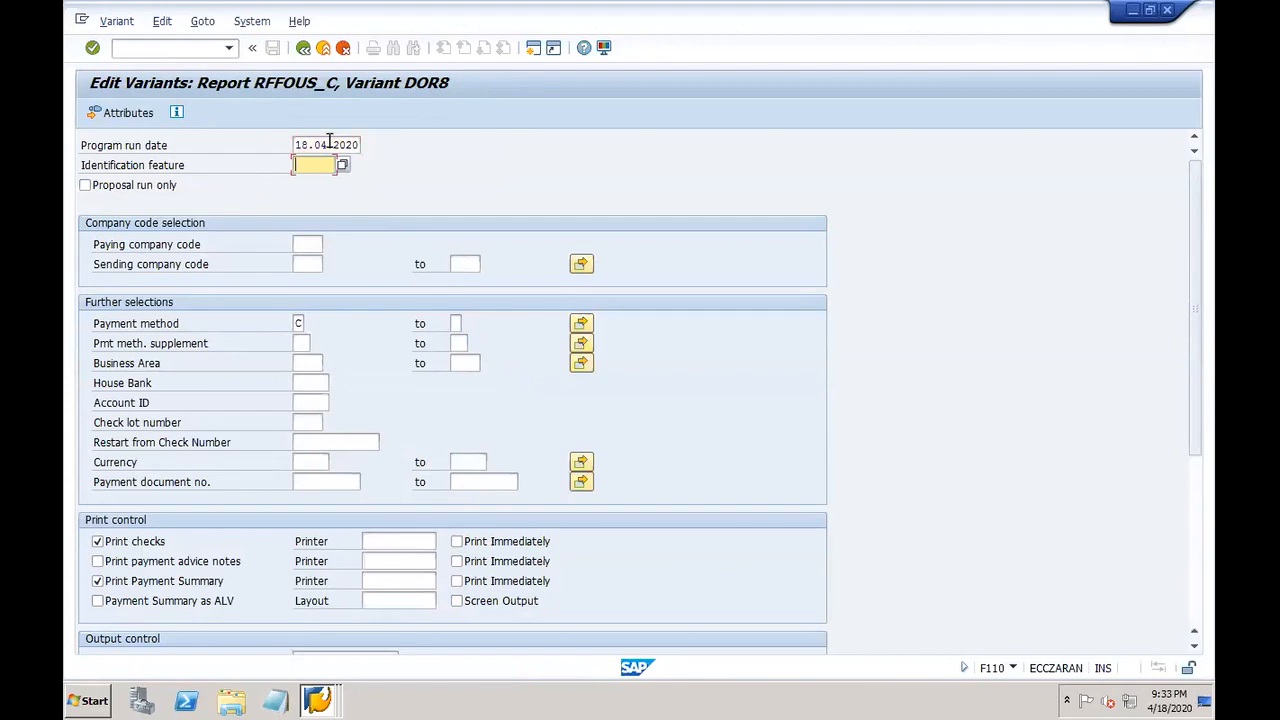
type("dor")
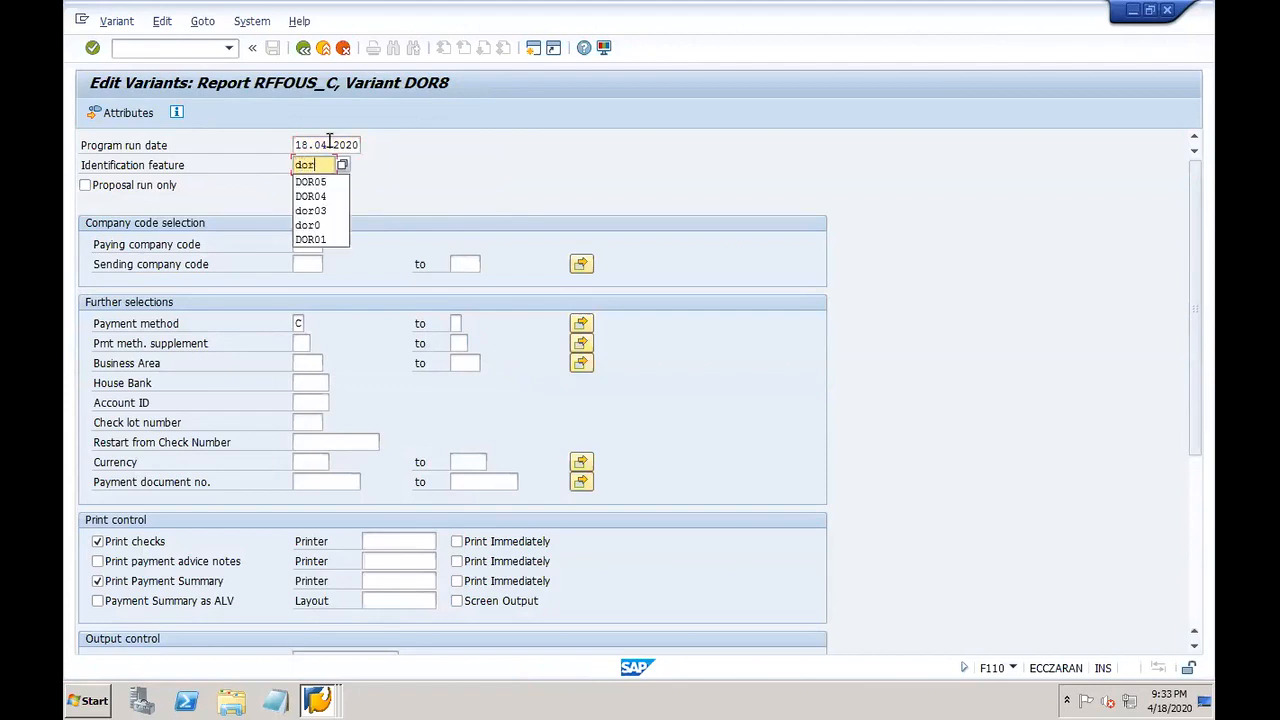
type("08")
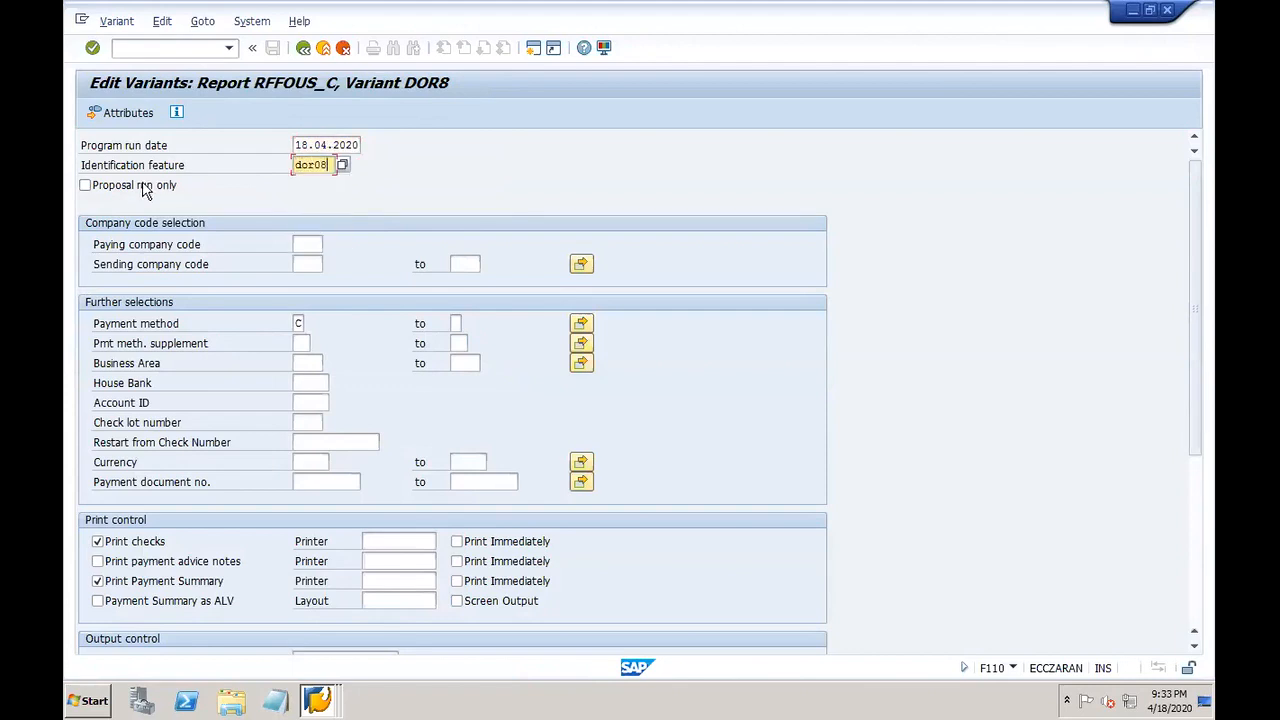
Step: Set paying company code DOR1 and payment method X
left_click(306, 244)
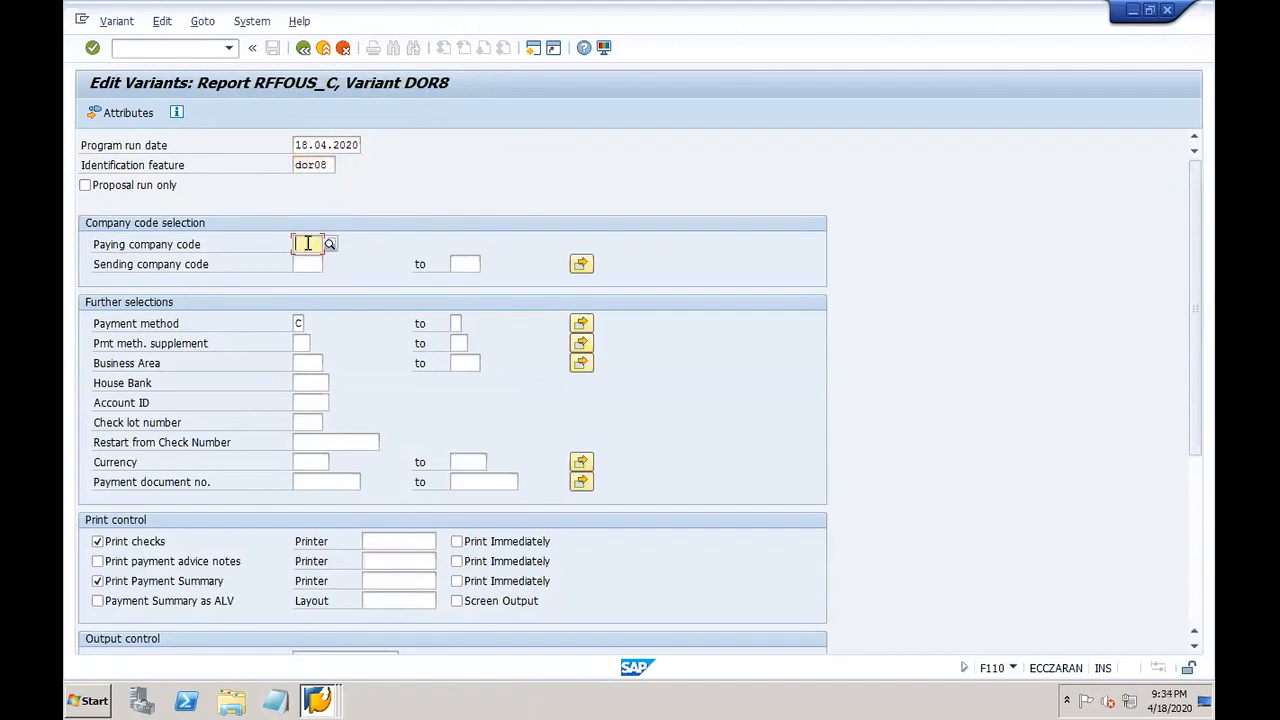
type("dor1")
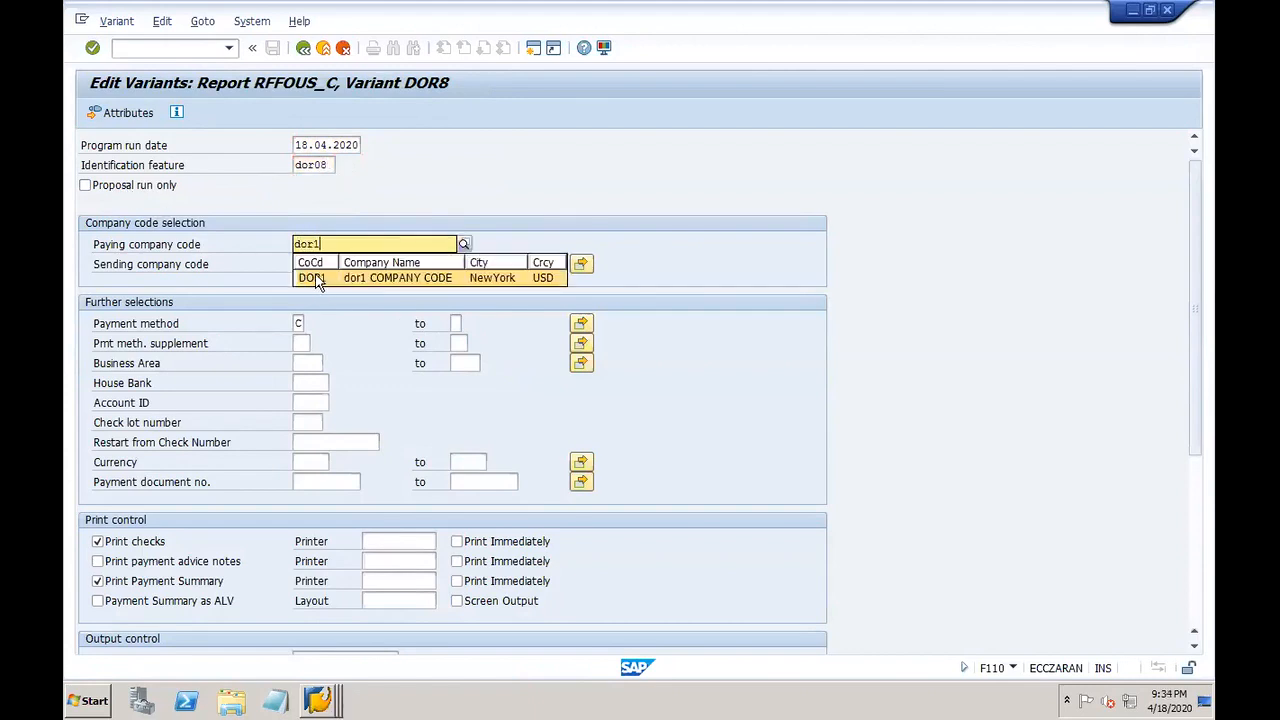
left_click(318, 277)
left_click(298, 324)
type("C")
key("BackSpace")
left_click(301, 343)
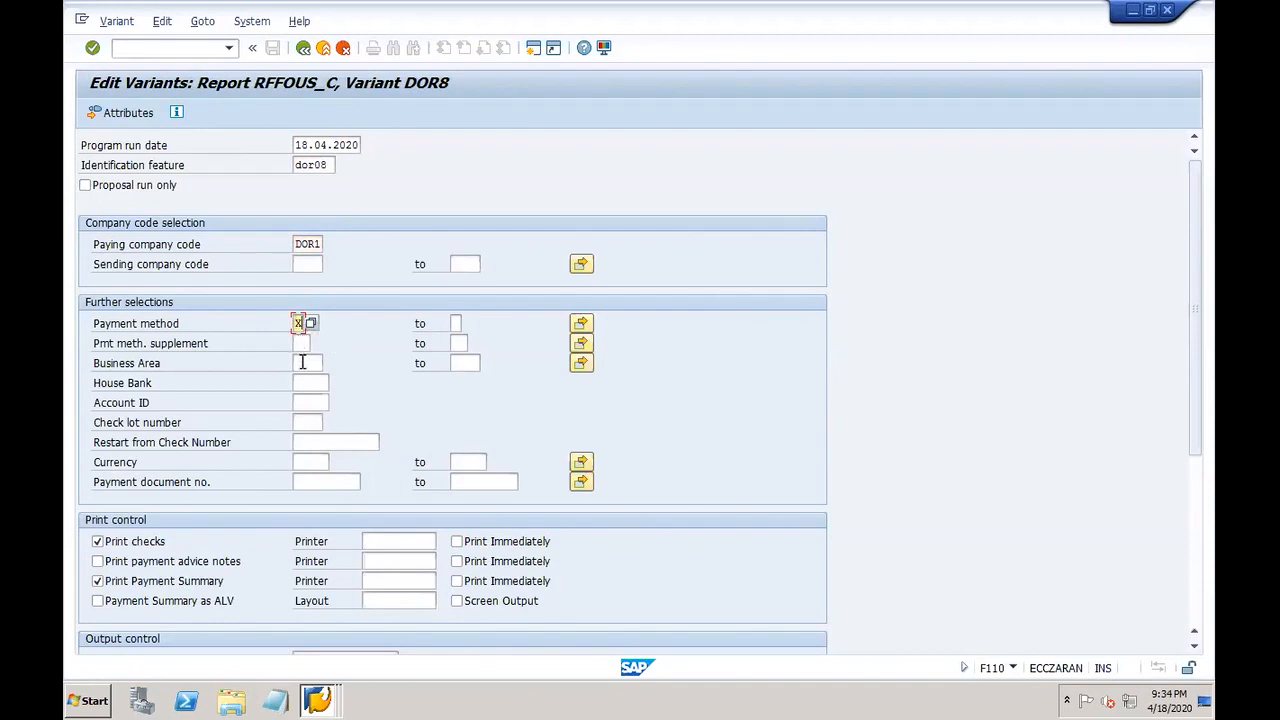
Step: Choose house bank DOR1H, account DOR-1 and check lot 1
left_click(311, 385)
left_click(311, 398)
left_click(311, 400)
left_click(335, 402)
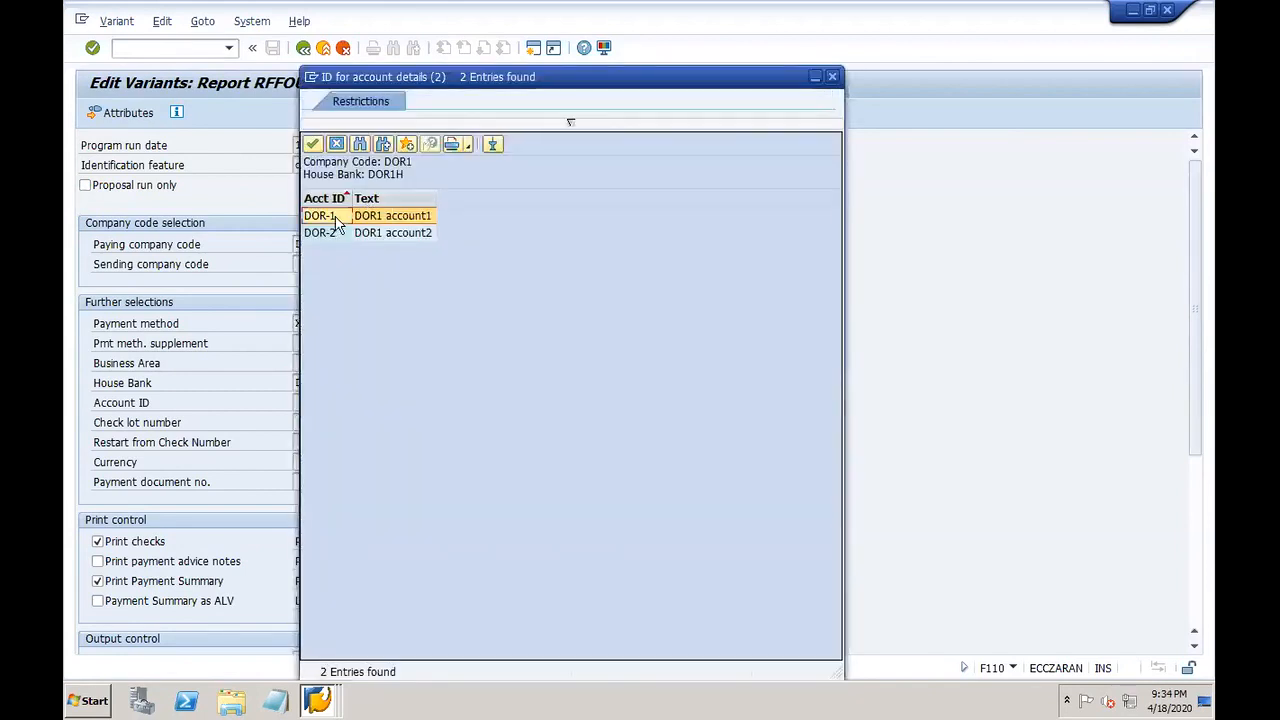
double_click(335, 222)
left_click(308, 422)
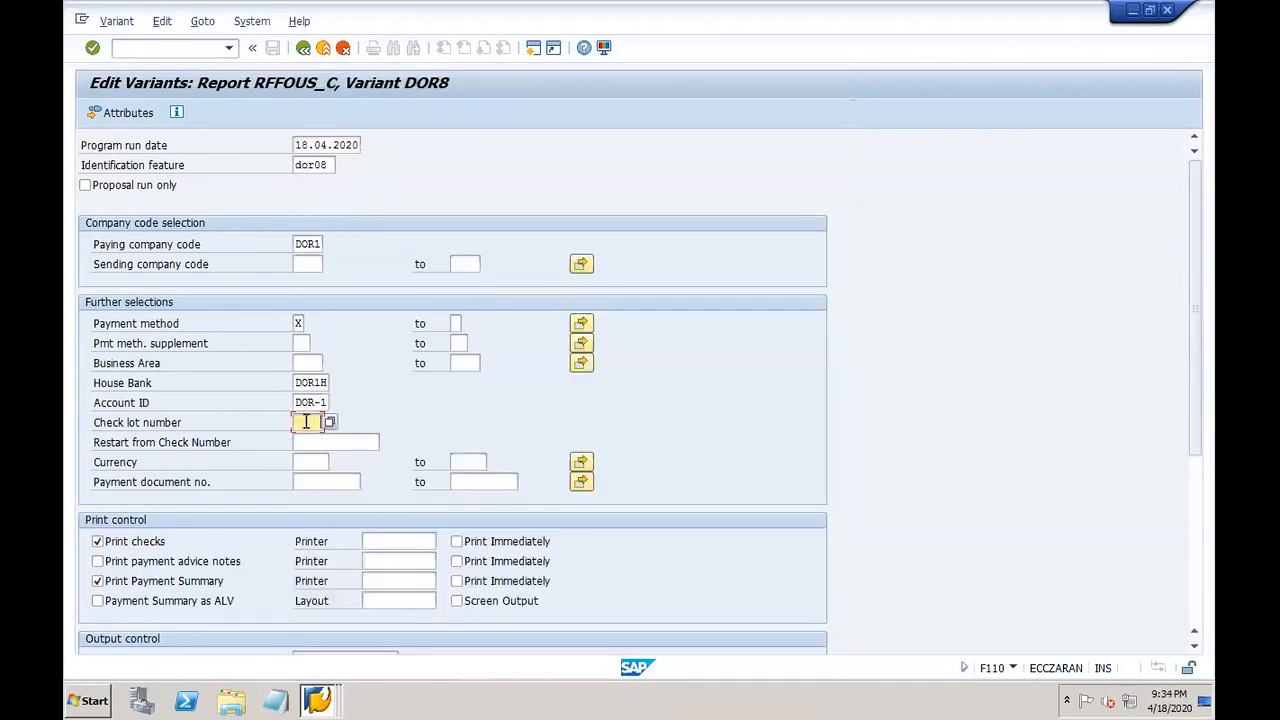
left_click(328, 422)
double_click(328, 150)
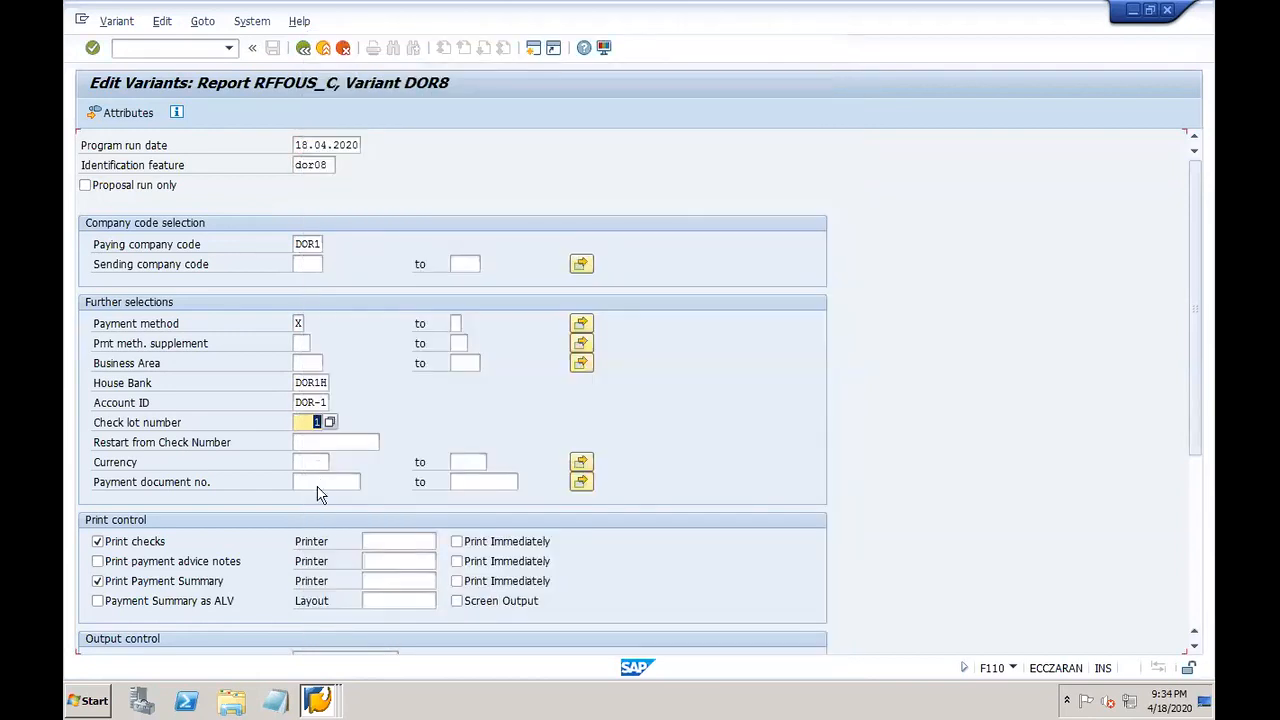
Step: Enable advice notes and print checks, advice notes and payment summary on LP01 immediately
left_click(184, 561)
left_click(398, 543)
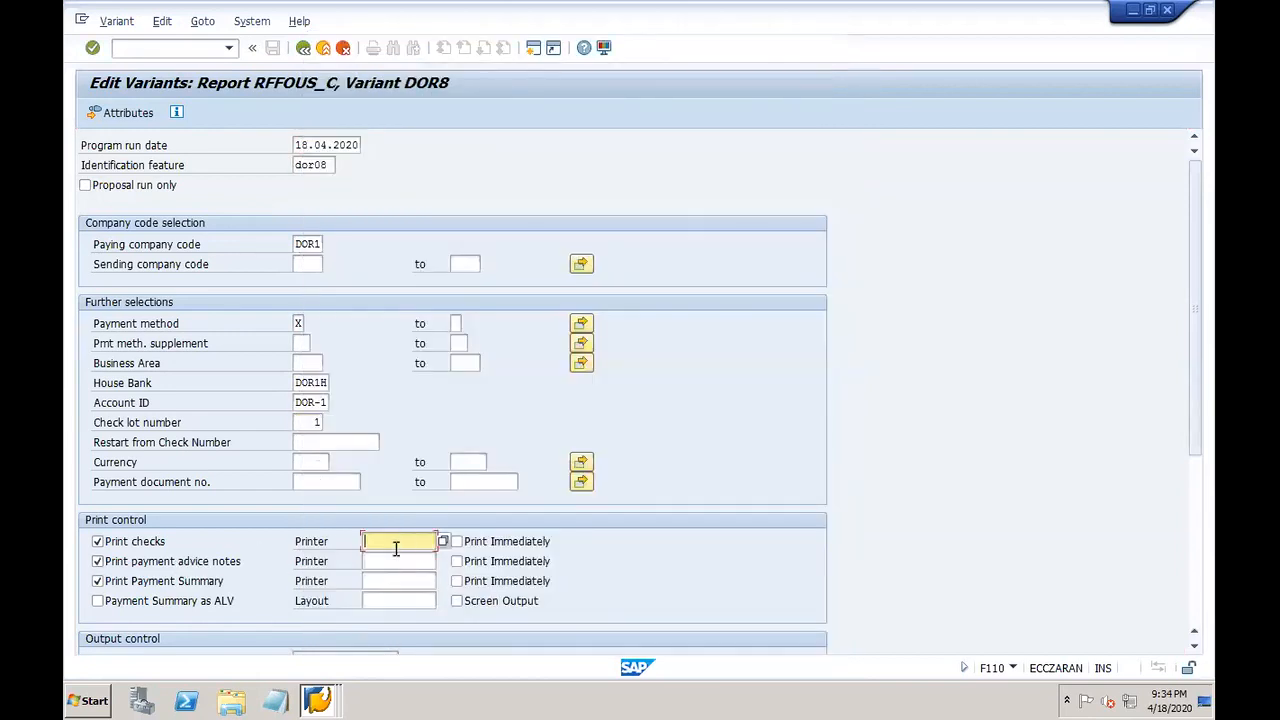
type("LP01")
left_click(380, 562)
type("LP01")
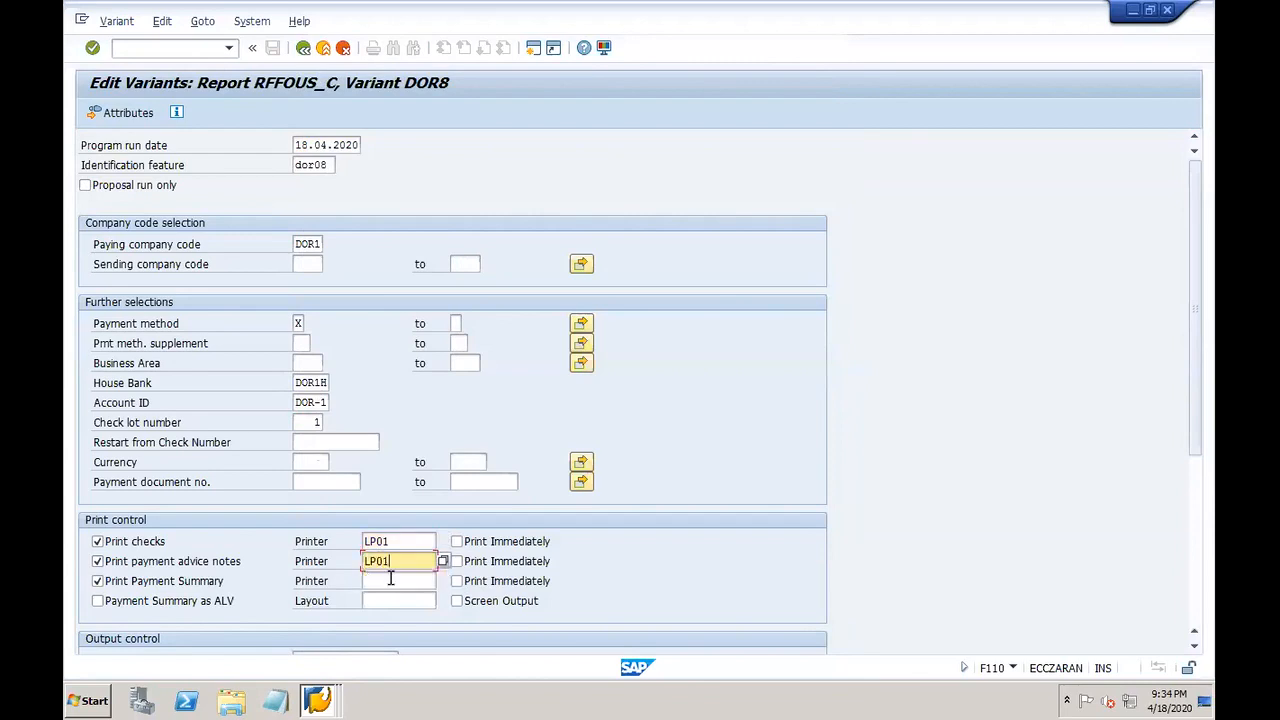
left_click(390, 580)
type("LP01")
left_click(456, 541)
left_click(456, 561)
left_click(456, 581)
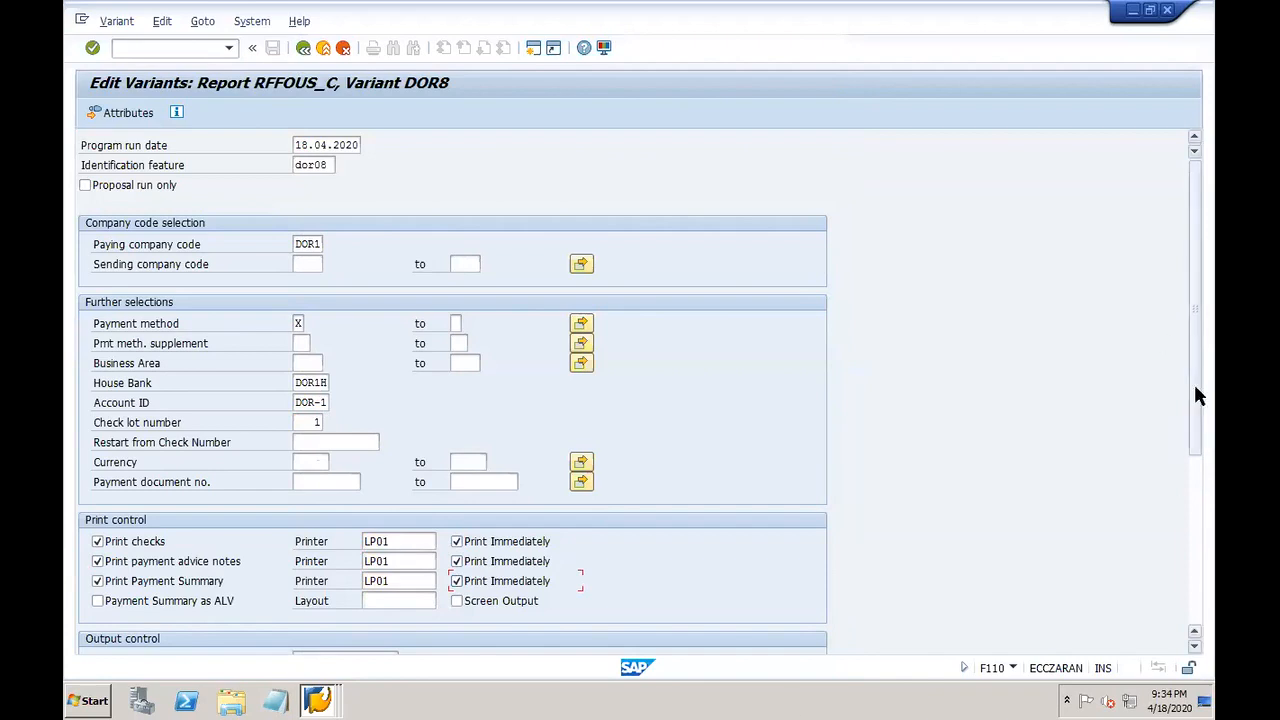
Step: Set 1 sample printout and print texts in the recipient's language
scroll(1198, 540, "down", 2)
scroll(1200, 540, "down", 3)
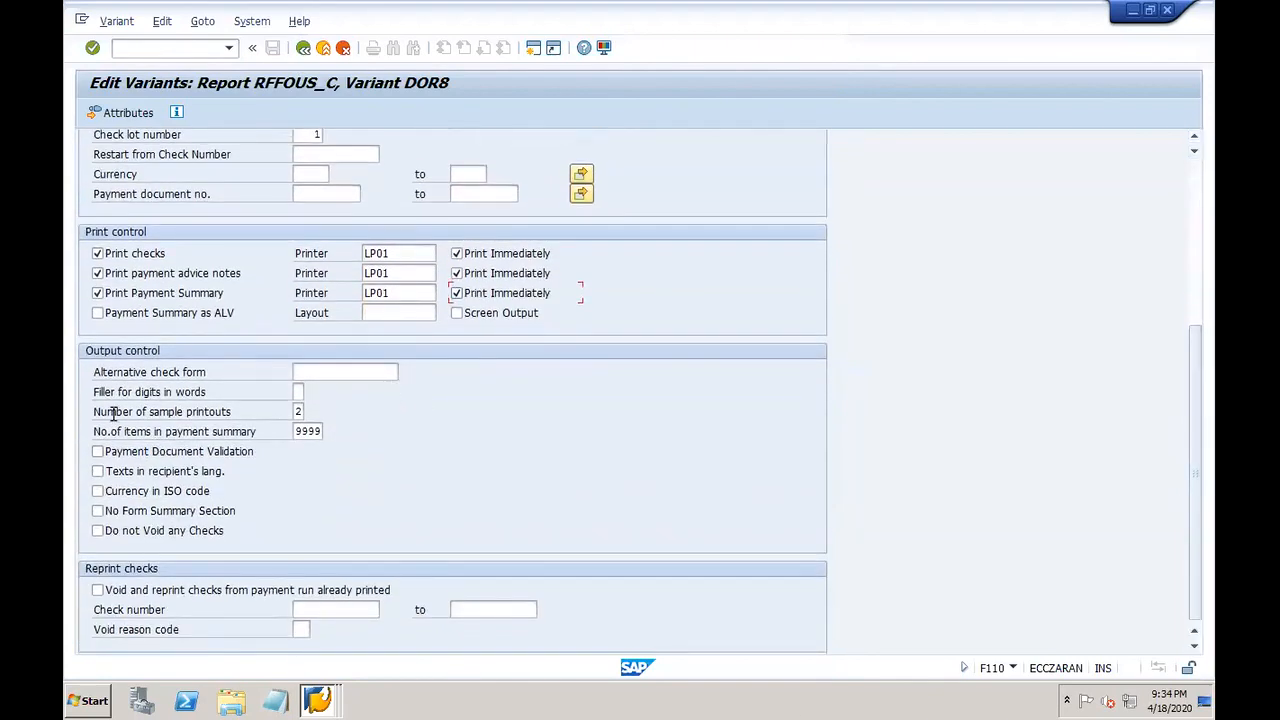
left_click(298, 412)
type("1")
left_click(128, 474)
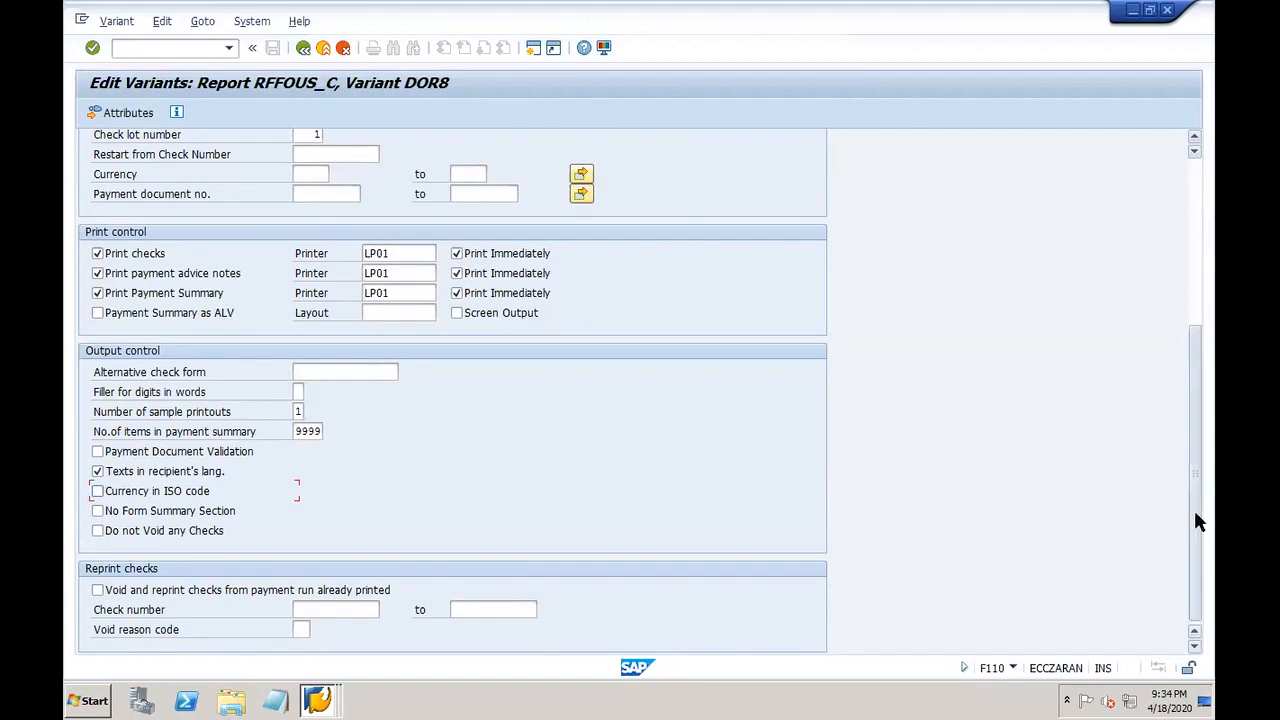
left_click_drag(1199, 521, 1189, 269)
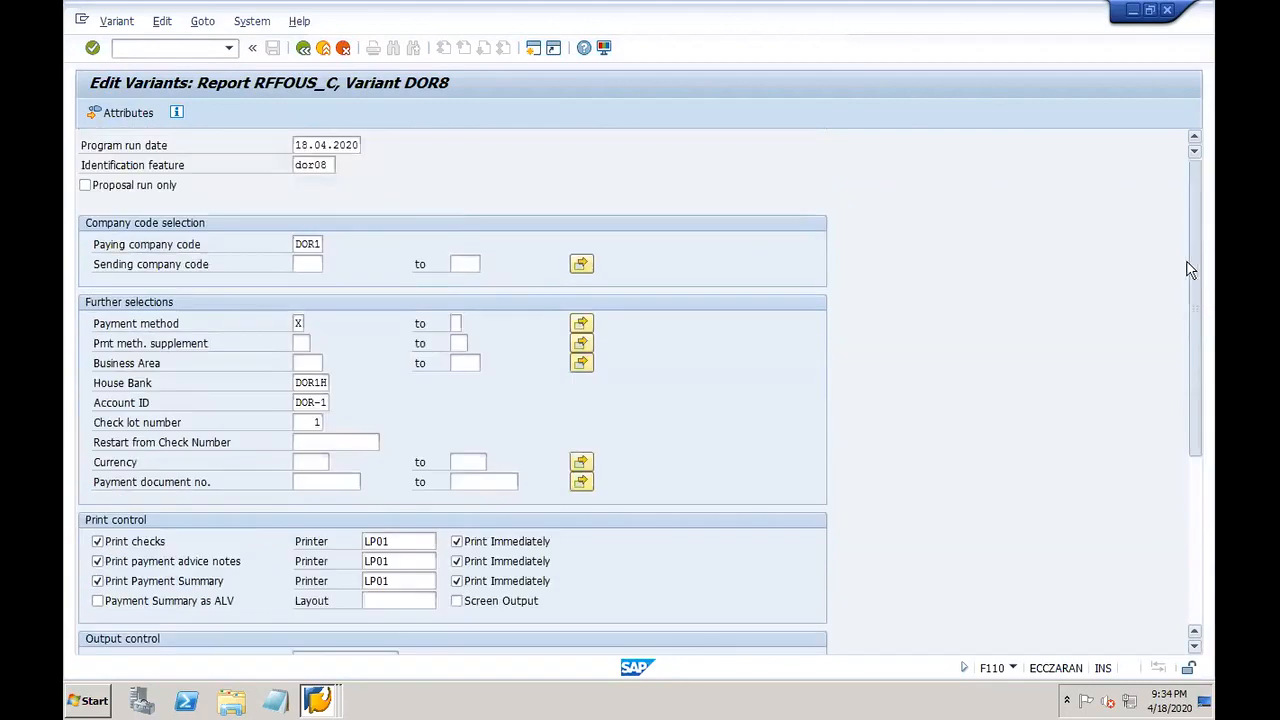
Step: Save the variant values and give variant DOR8 the description DOR8
left_click(303, 50)
left_click(329, 333)
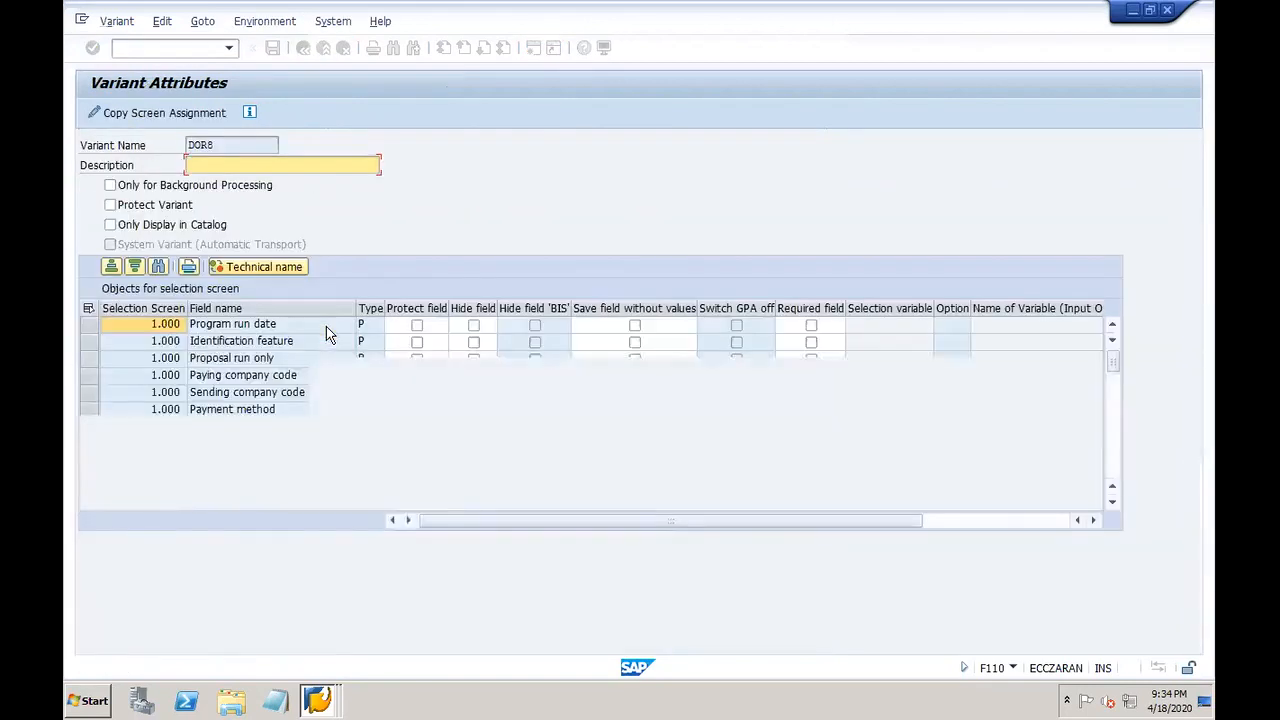
left_click_drag(229, 141, 175, 145)
key("ctrl+c")
key("Tab")
key("ctrl+v")
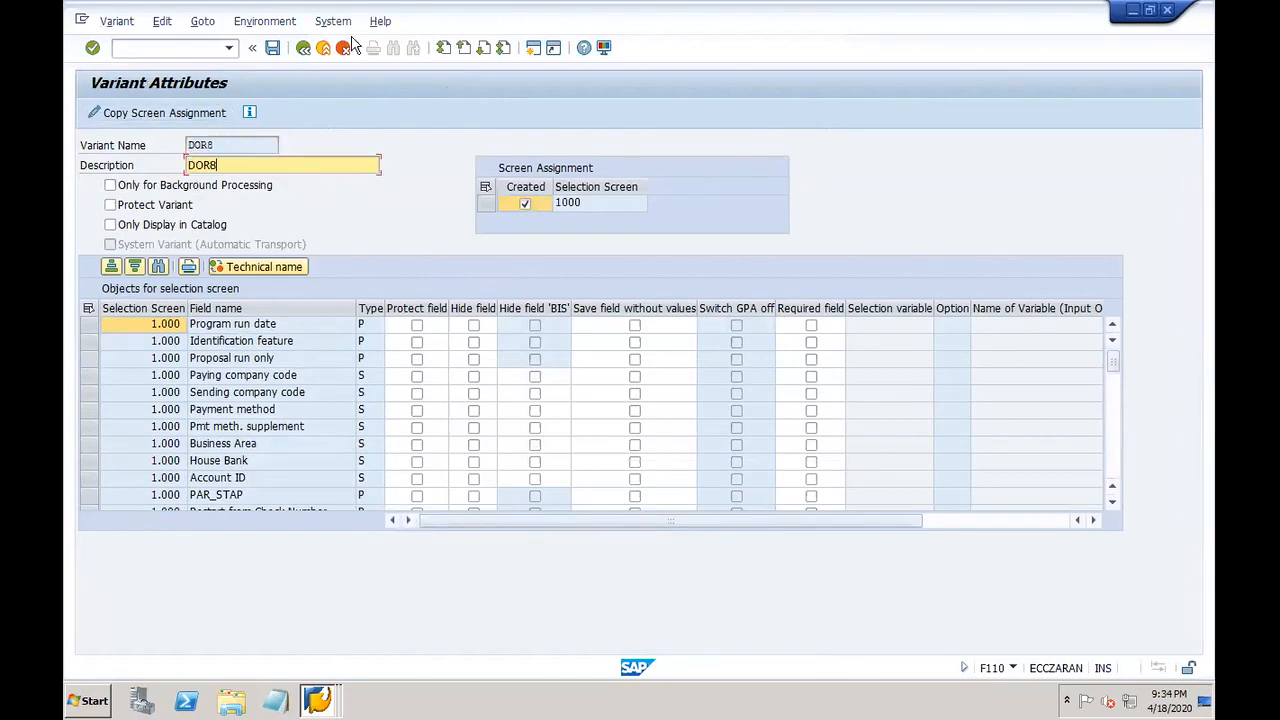
left_click(272, 48)
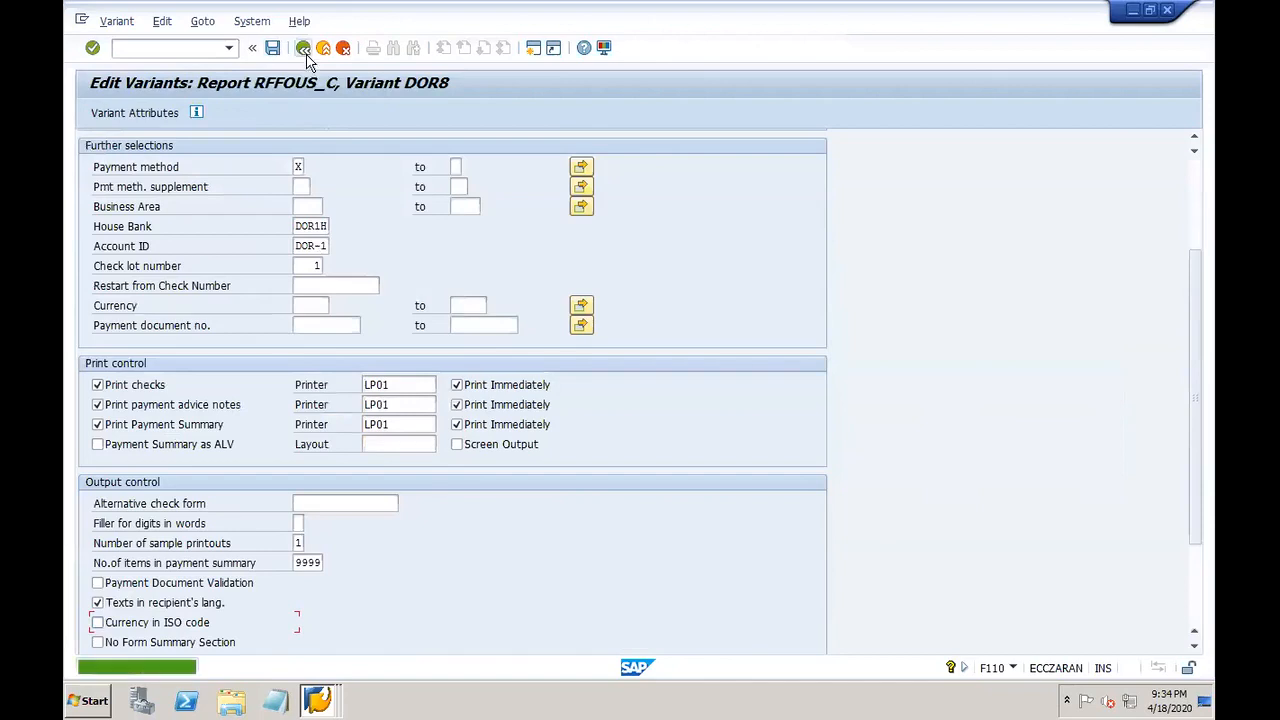
Step: Save run DOR08's parameters from the Status overview
left_click(302, 48)
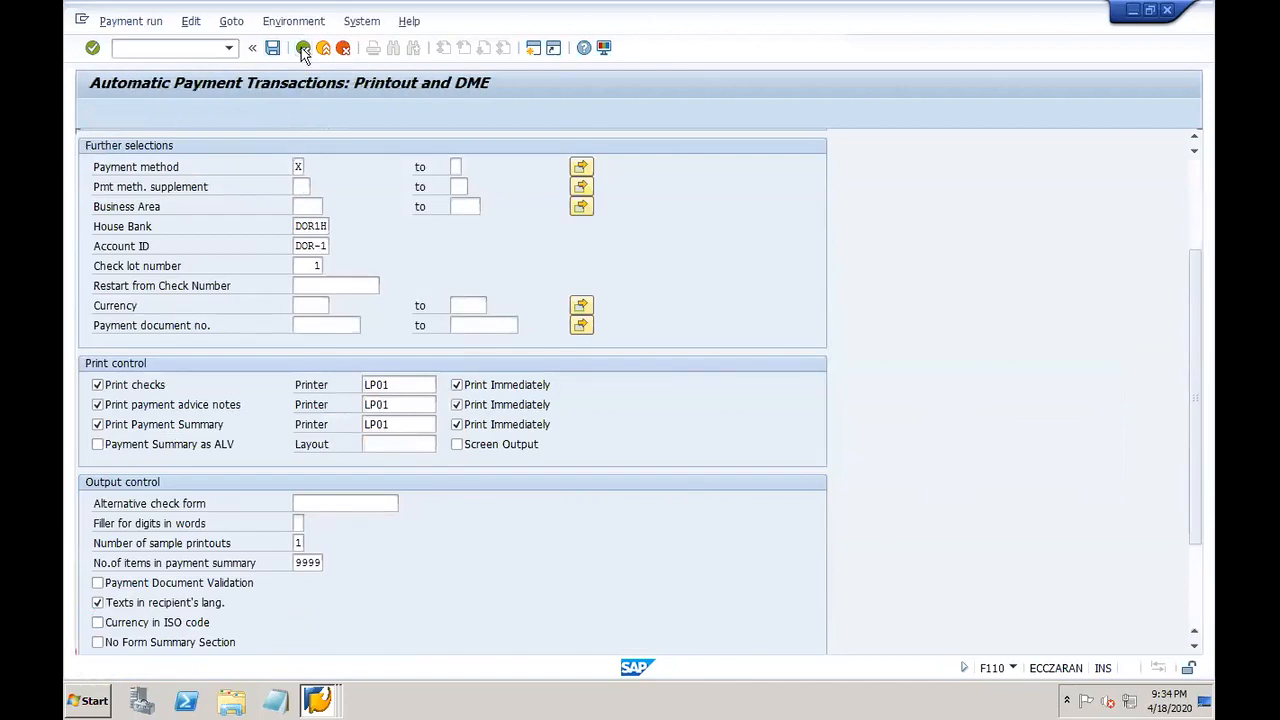
left_click(260, 340)
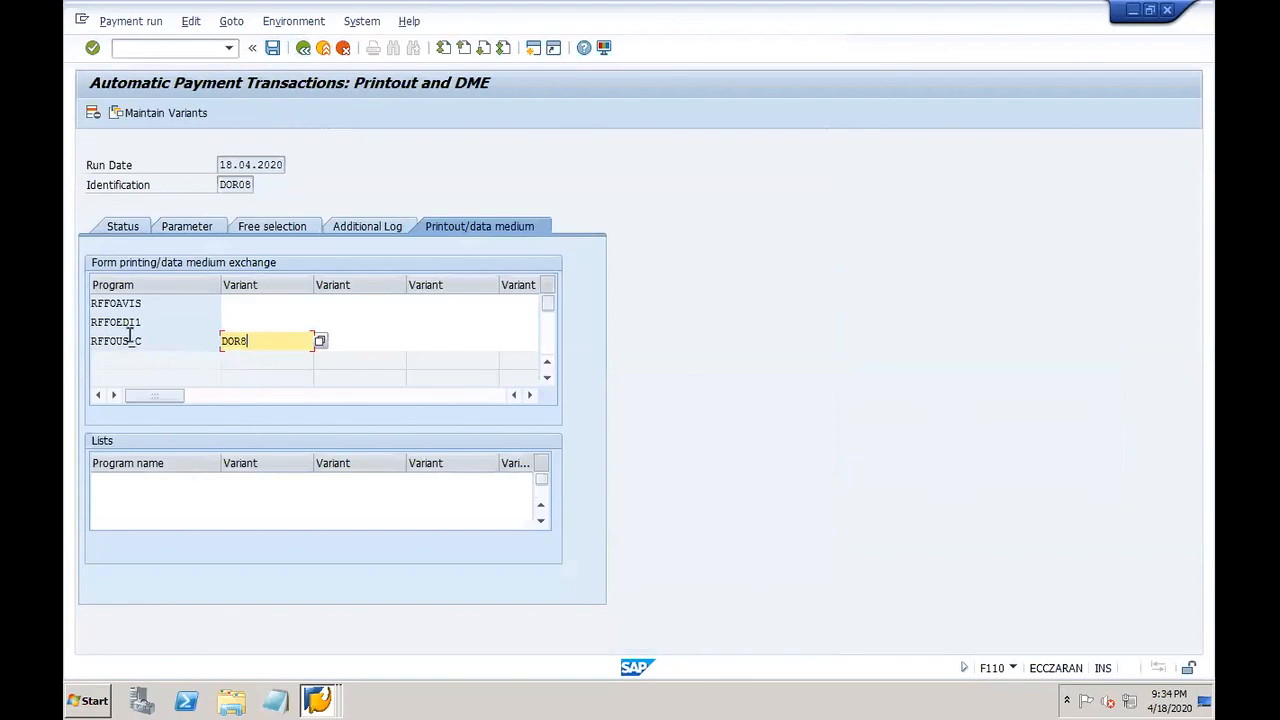
left_click(128, 229)
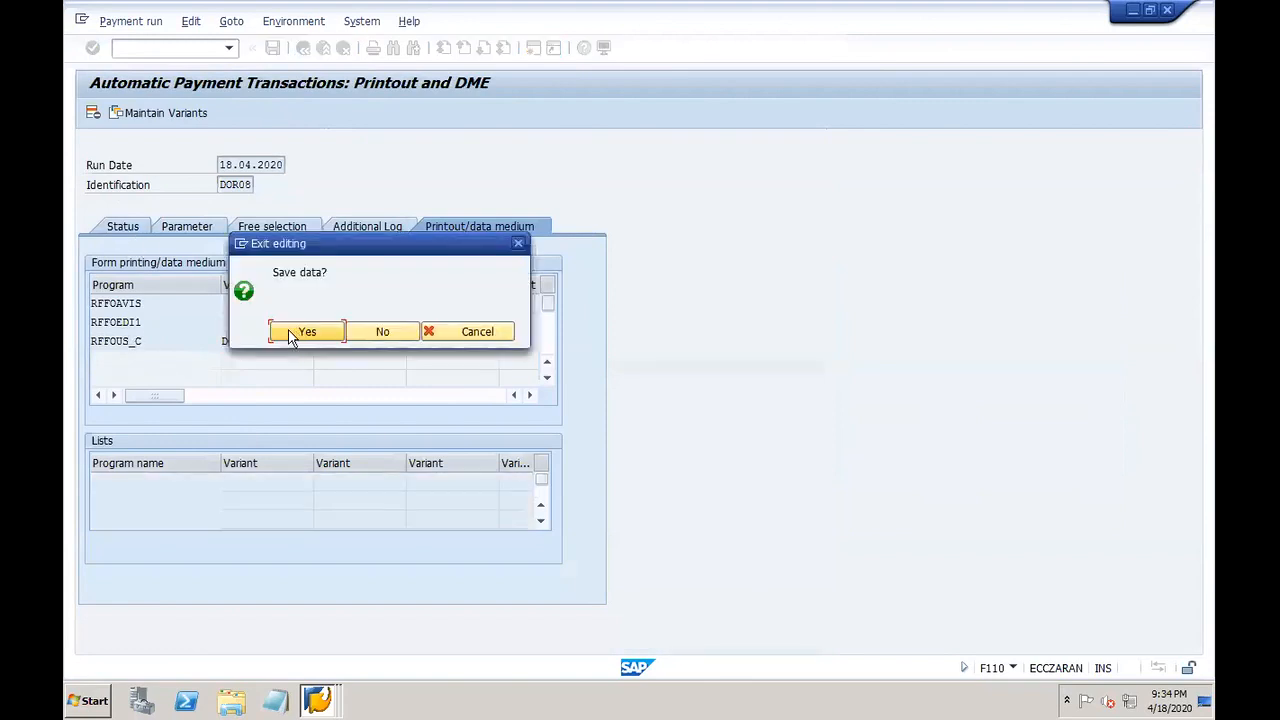
left_click(300, 332)
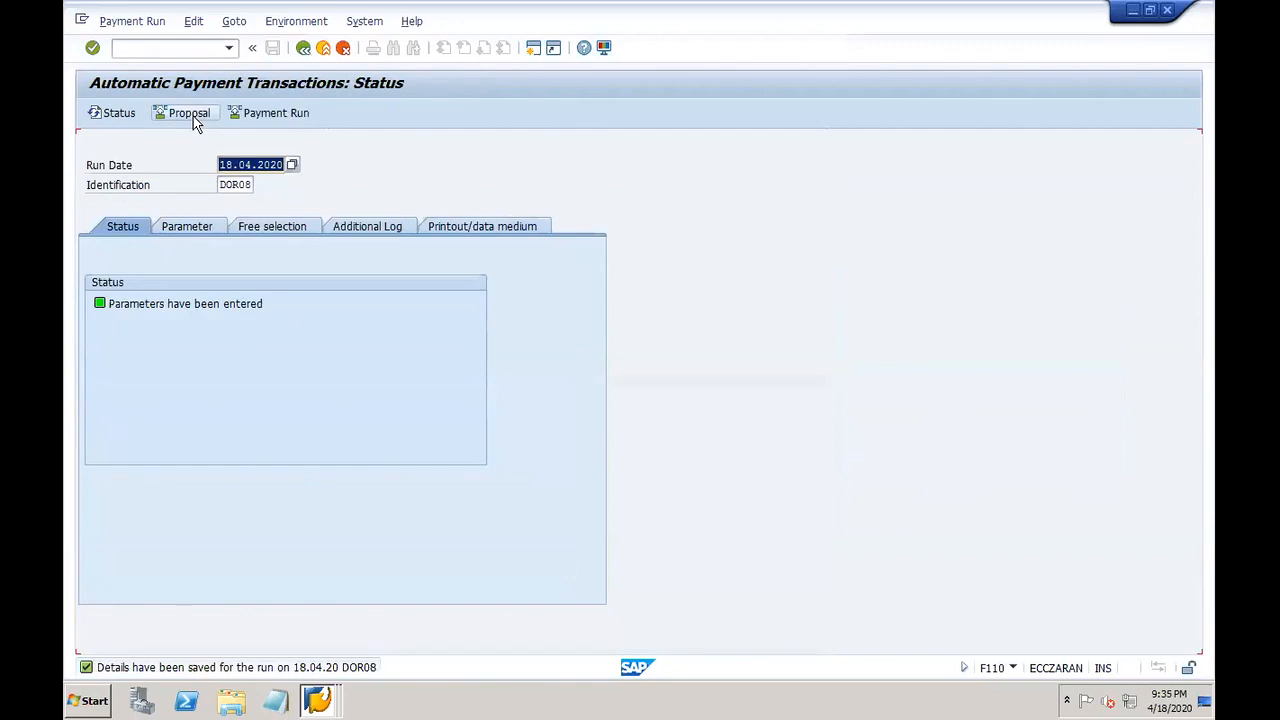
Step: Create the payment proposal immediately with payment media, then view its job log
left_click(193, 116)
left_click(375, 334)
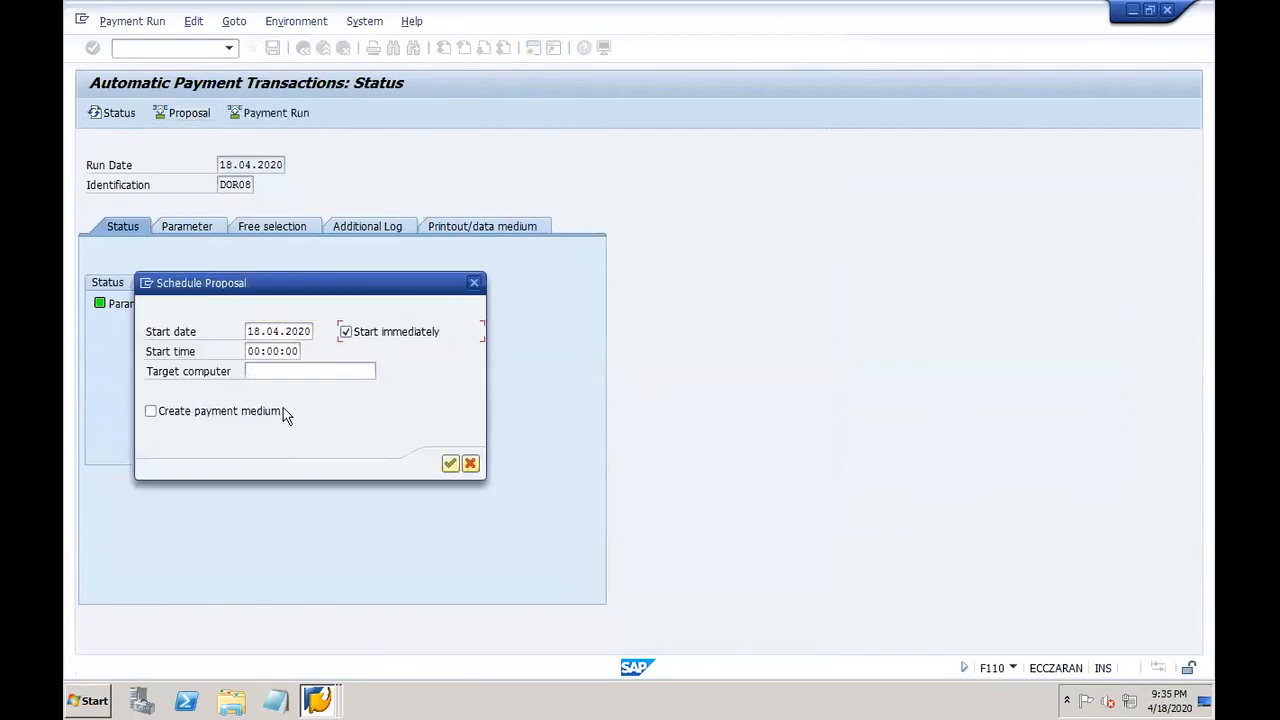
left_click(150, 412)
left_click(451, 465)
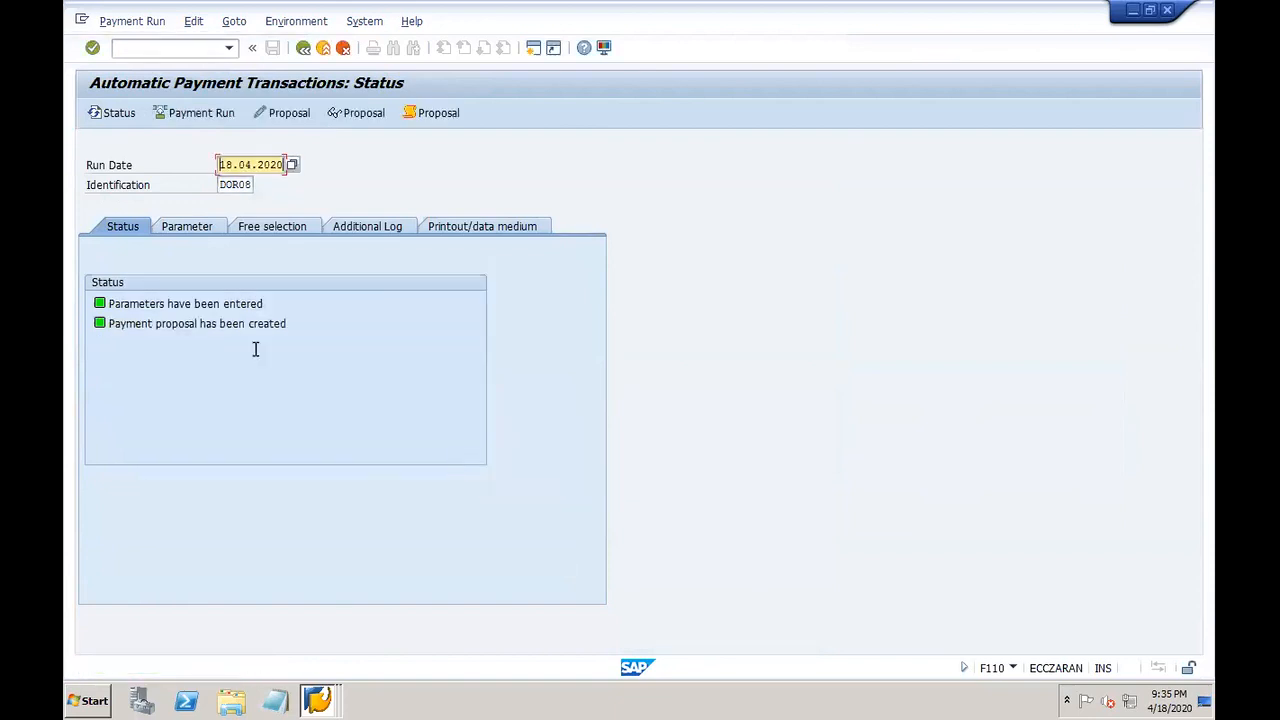
left_click(437, 117)
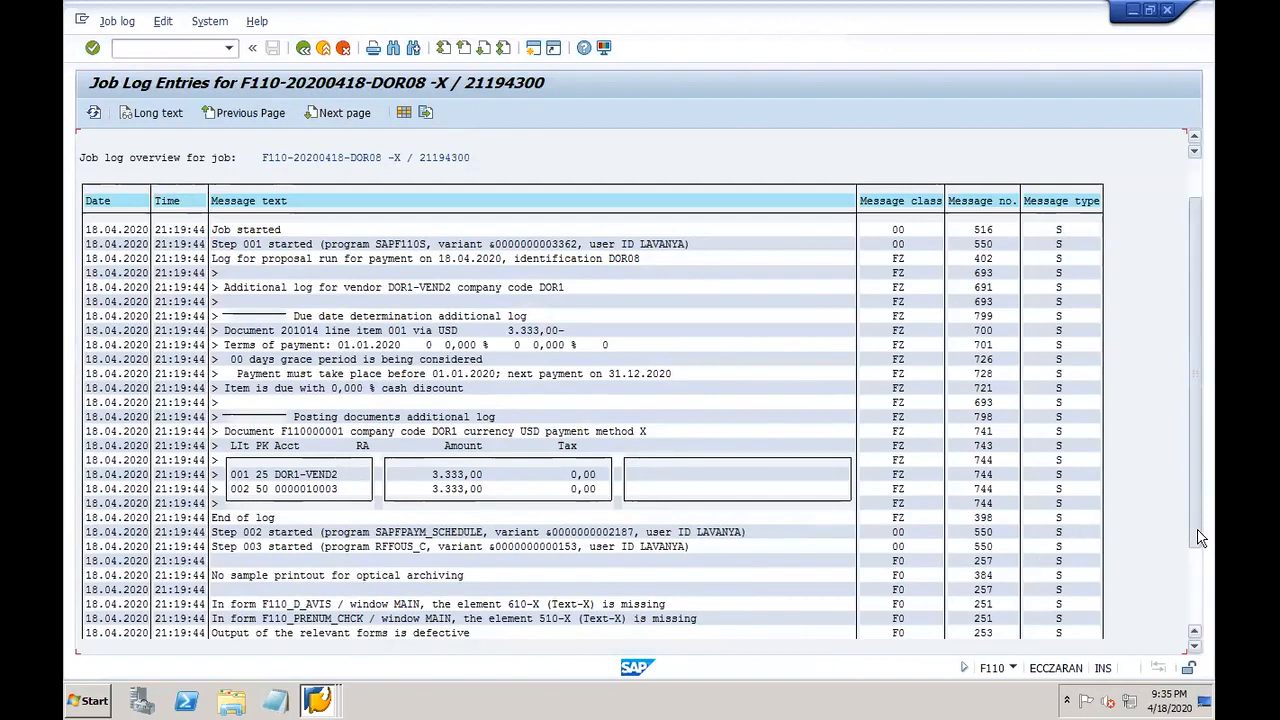
scroll(1200, 538, "down", 2)
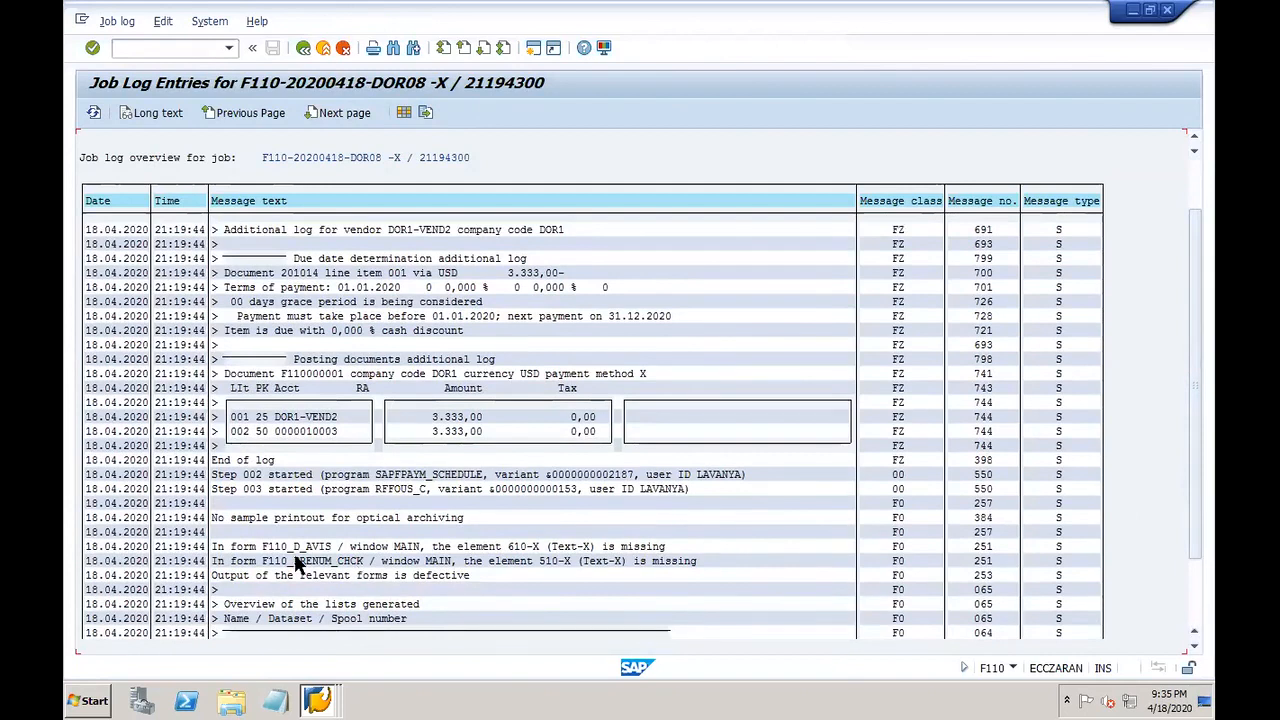
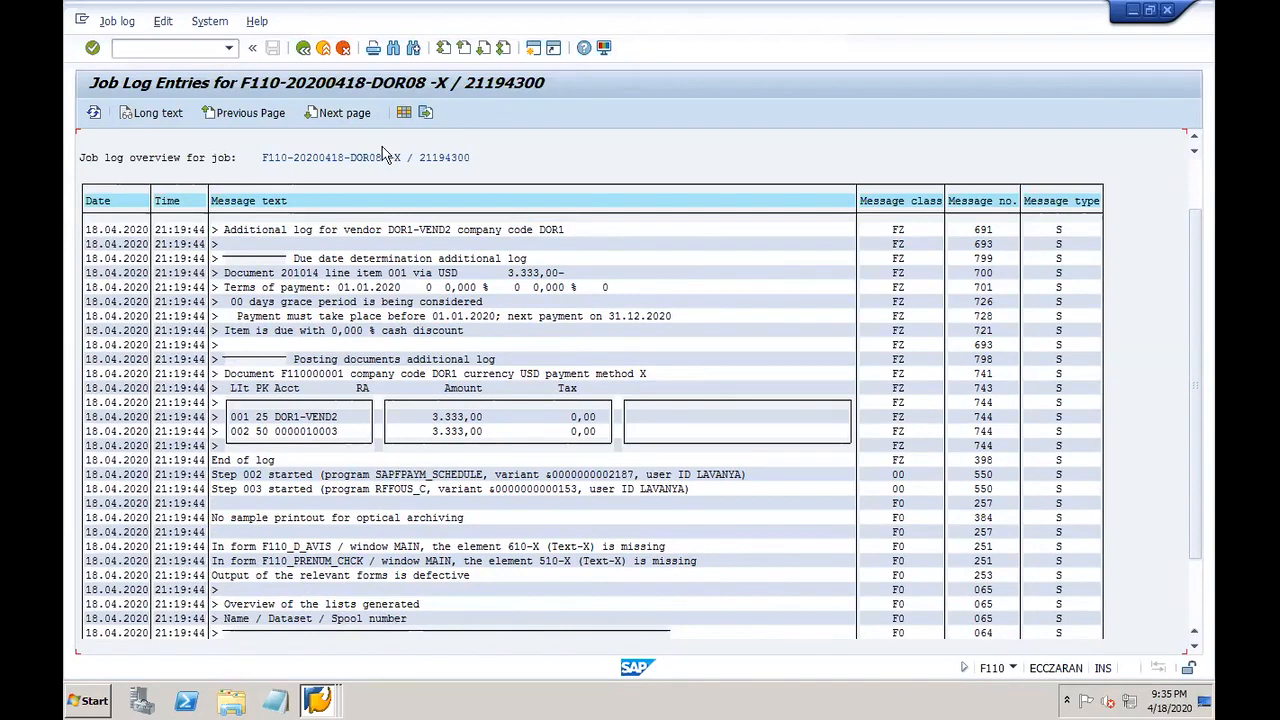
Step: Back on the DOR08 status overview, review the proposed payments in the proposal editor
left_click(303, 48)
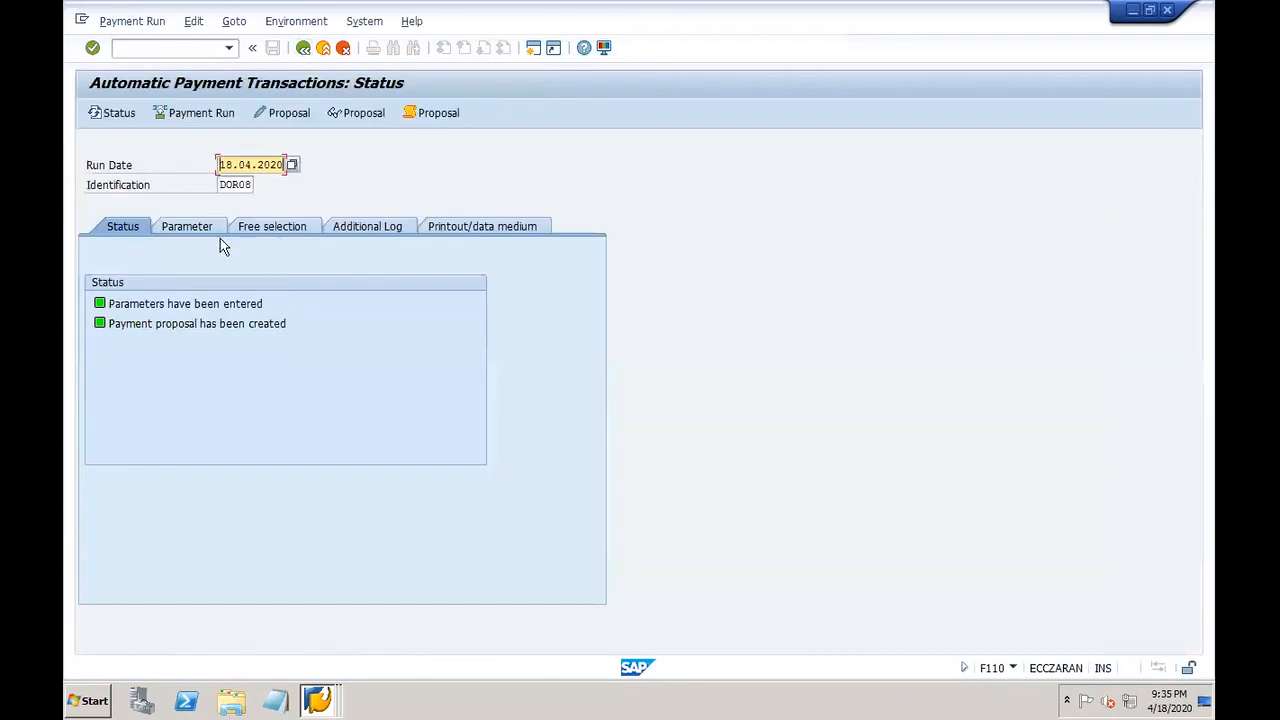
left_click(292, 114)
left_click(399, 384)
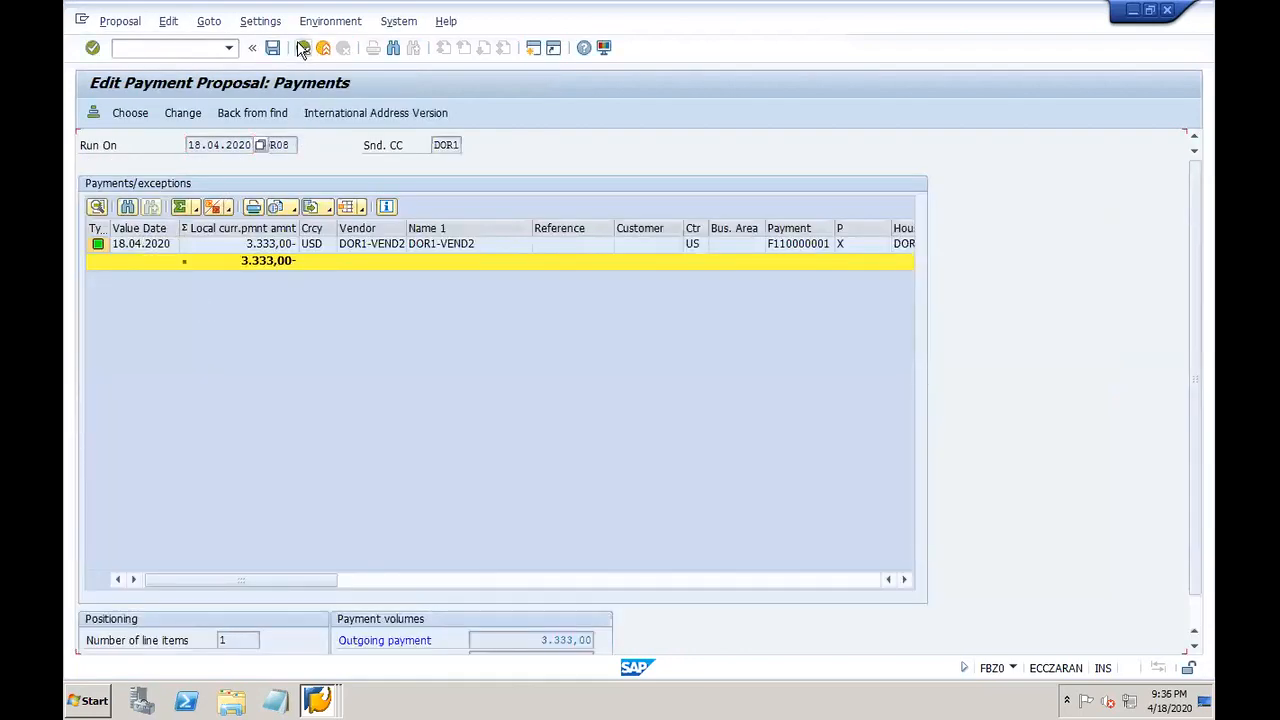
Step: Schedule the DOR08 payment run to start immediately and refresh until it completes
left_click(303, 48)
left_click(193, 114)
left_click(340, 331)
left_click(450, 461)
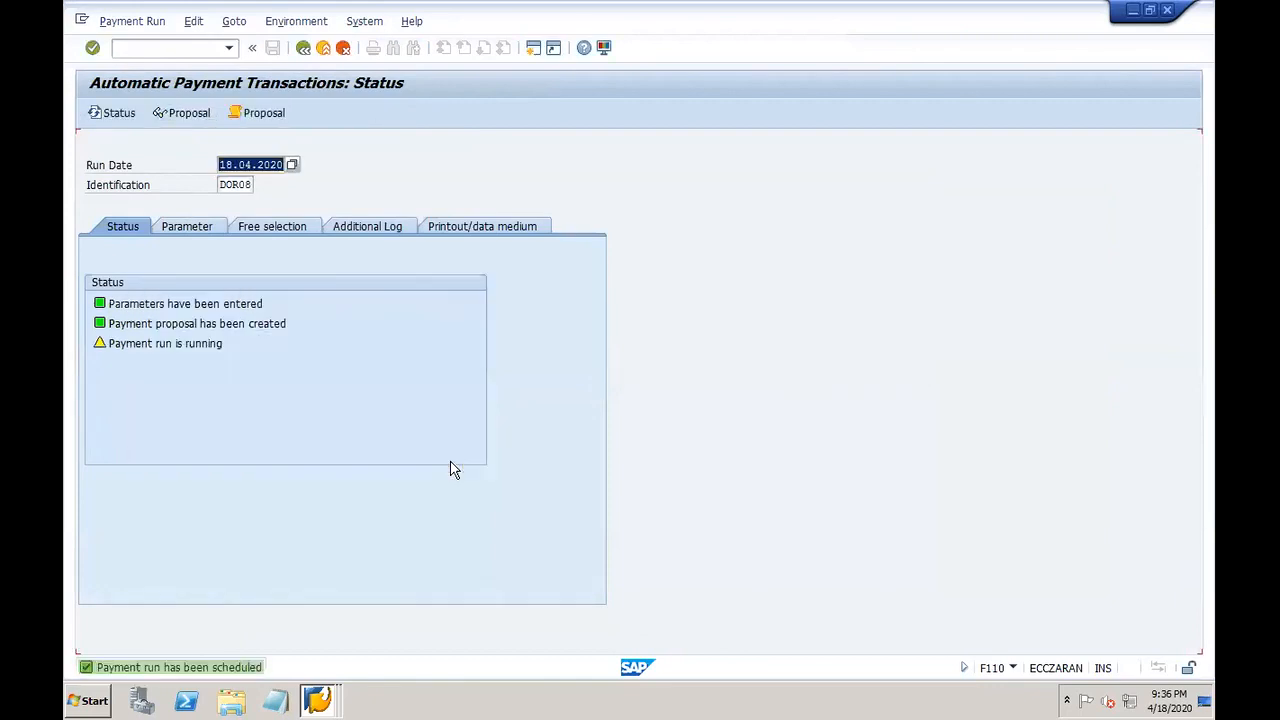
key("Return")
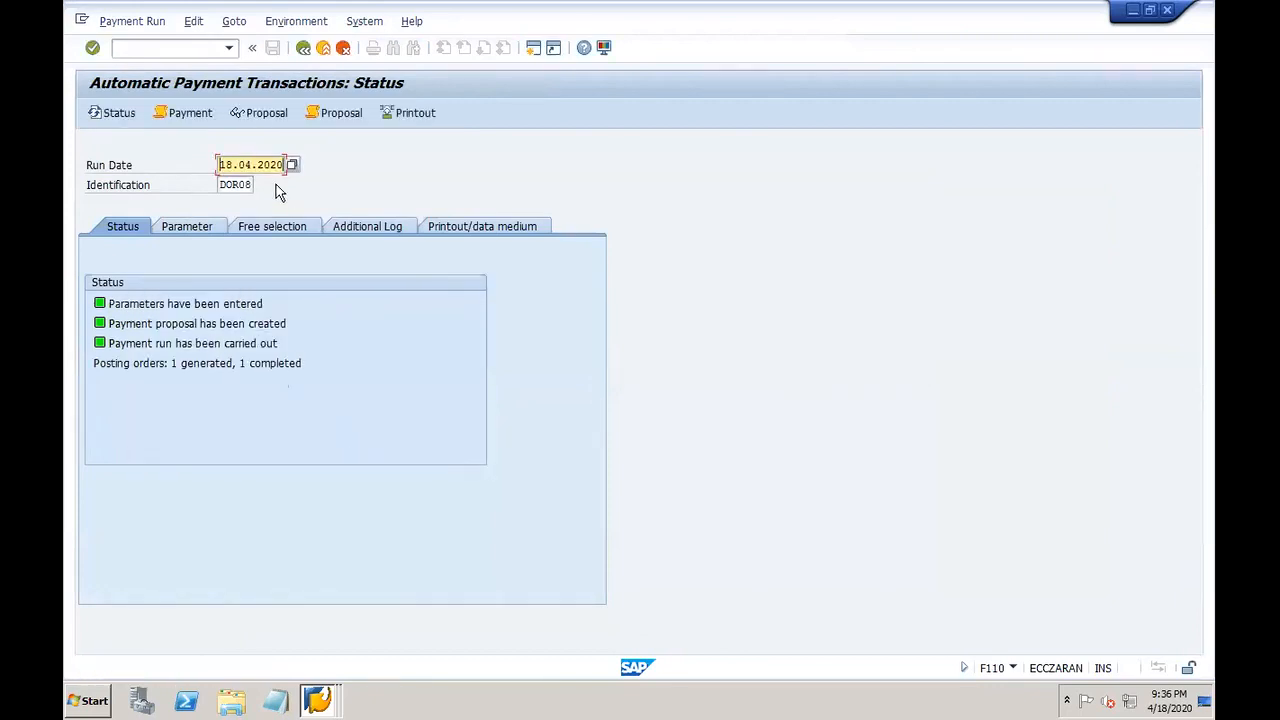
Step: Display the payment list showing 3.333,00 USD paid to DOR1-VEND2
left_click(193, 21)
mouse_move(246, 86)
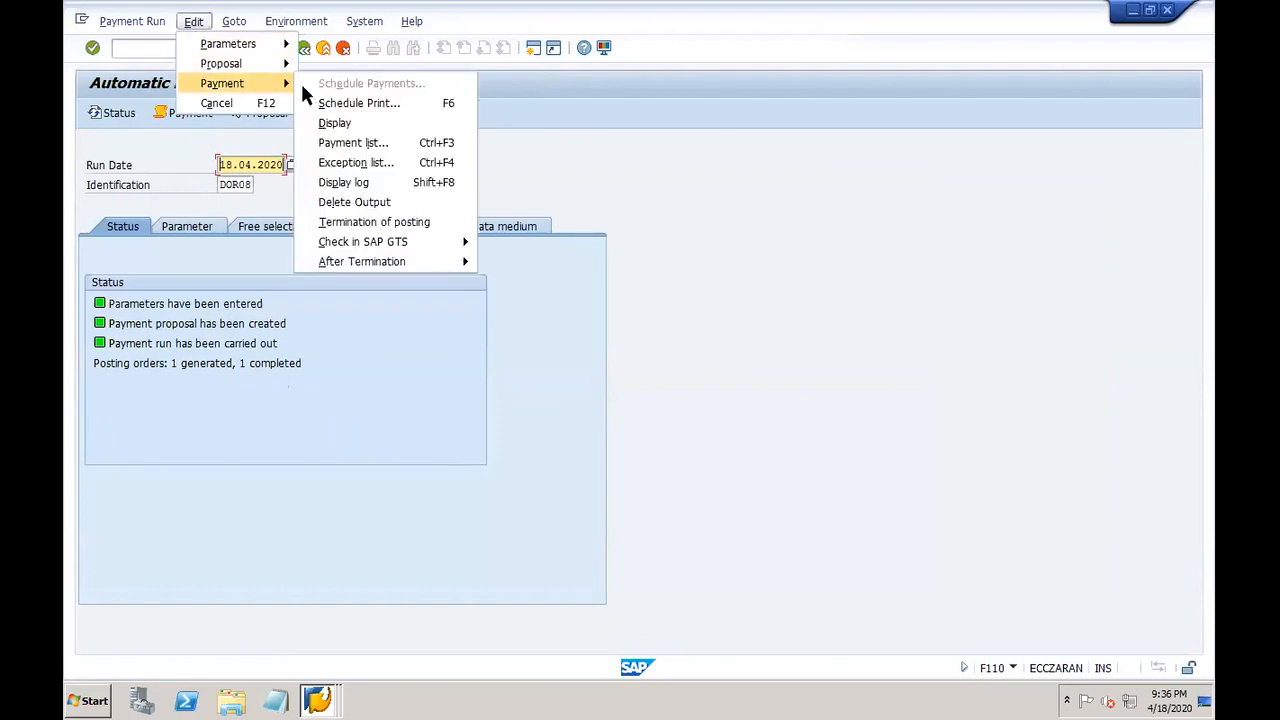
left_click(384, 143)
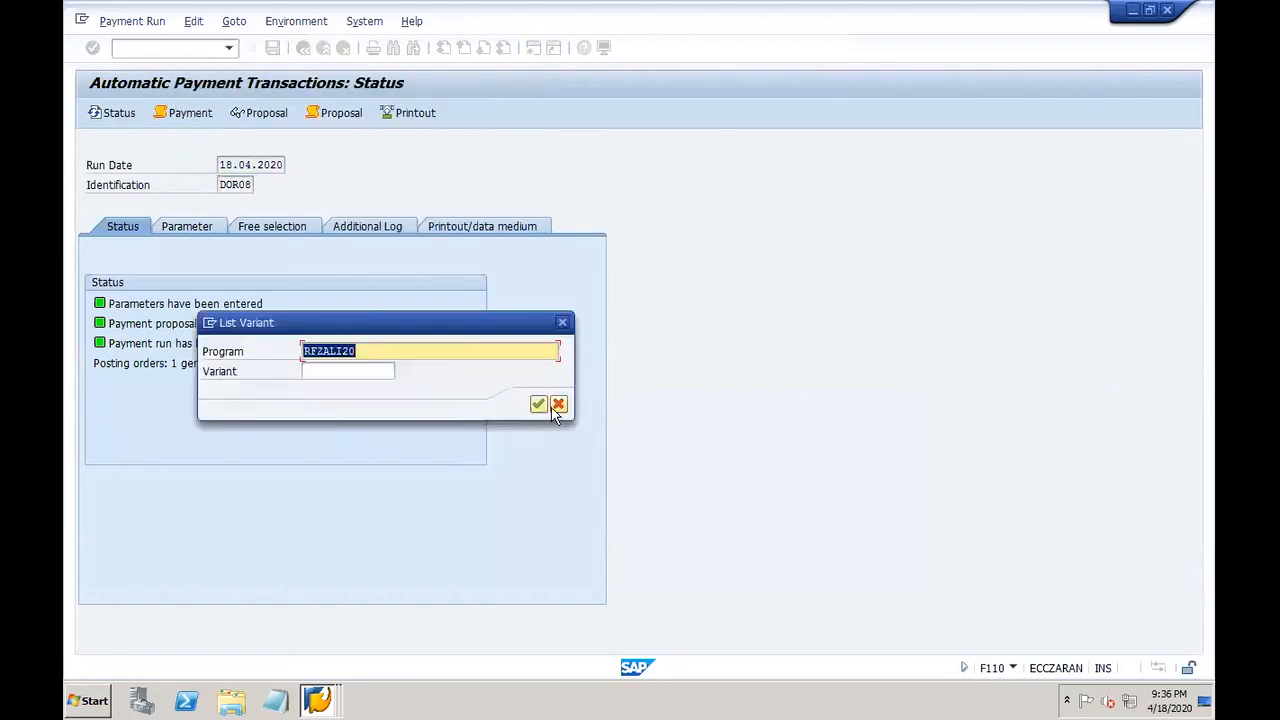
left_click(538, 404)
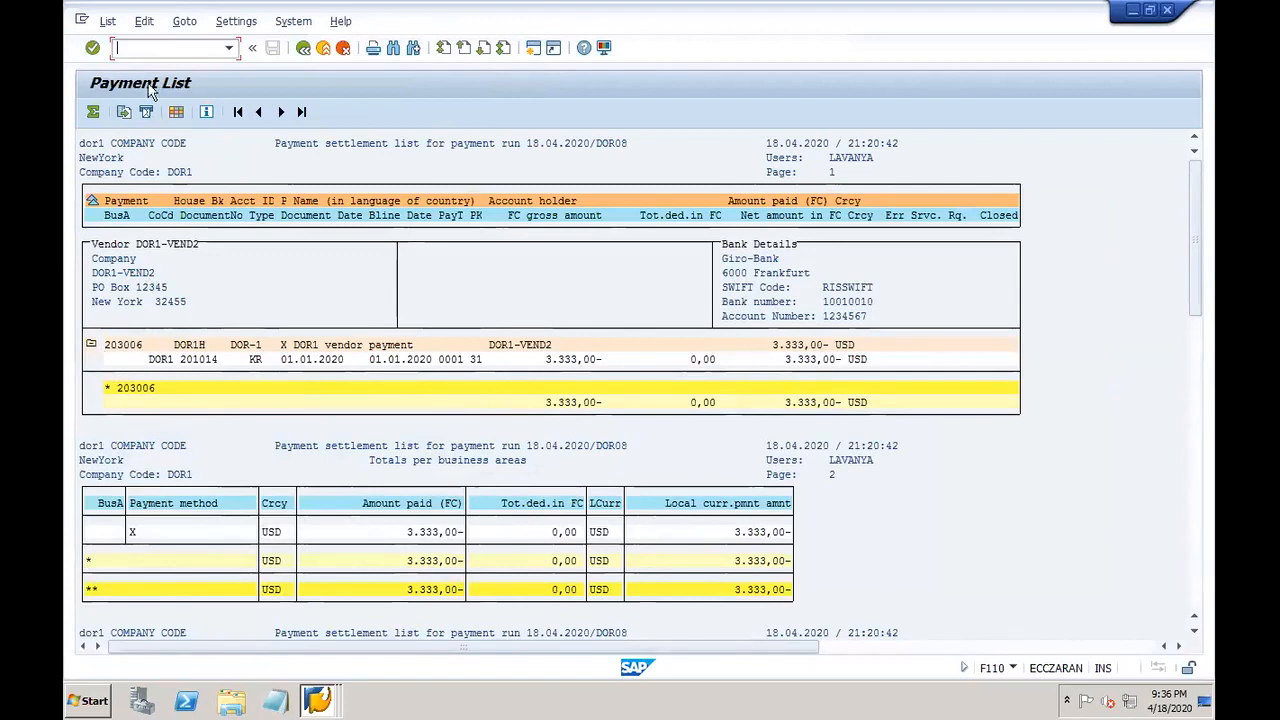
left_click(128, 46)
Step: In FB03, list DOR1 documents entered on 18.04.2020 for fiscal year 2020
type("/ofb03")
key("Return")
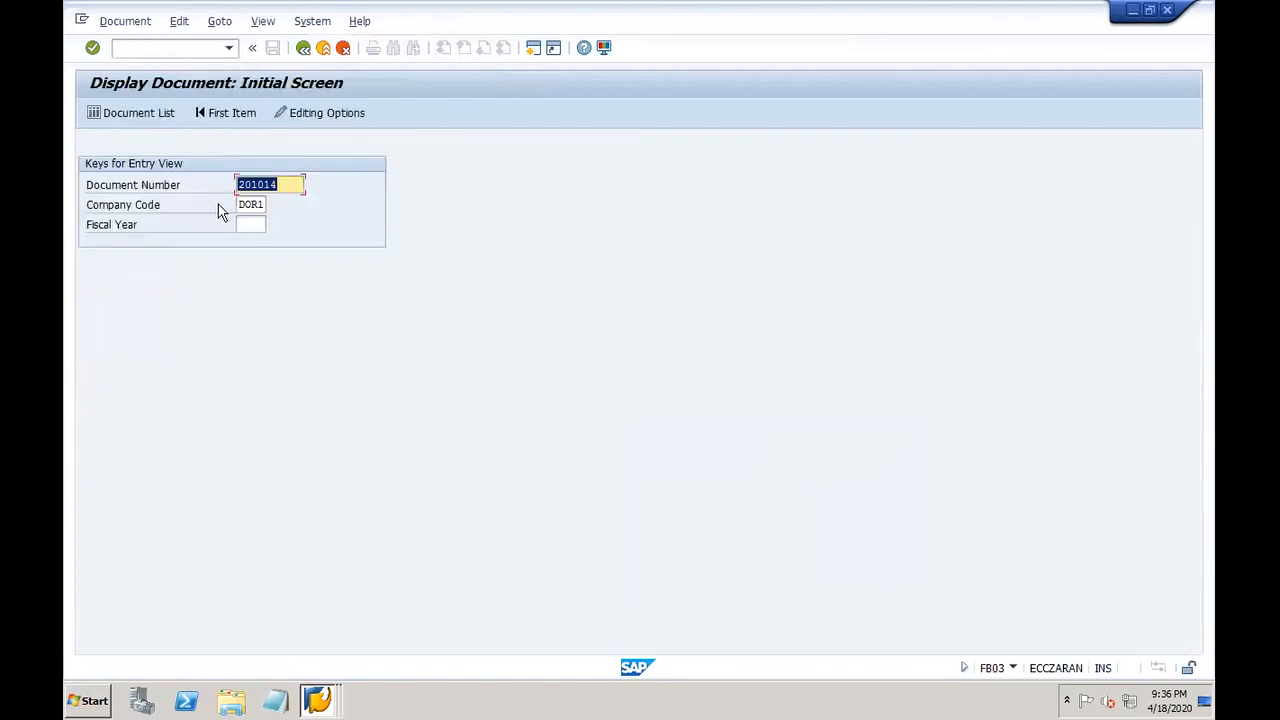
left_click(147, 114)
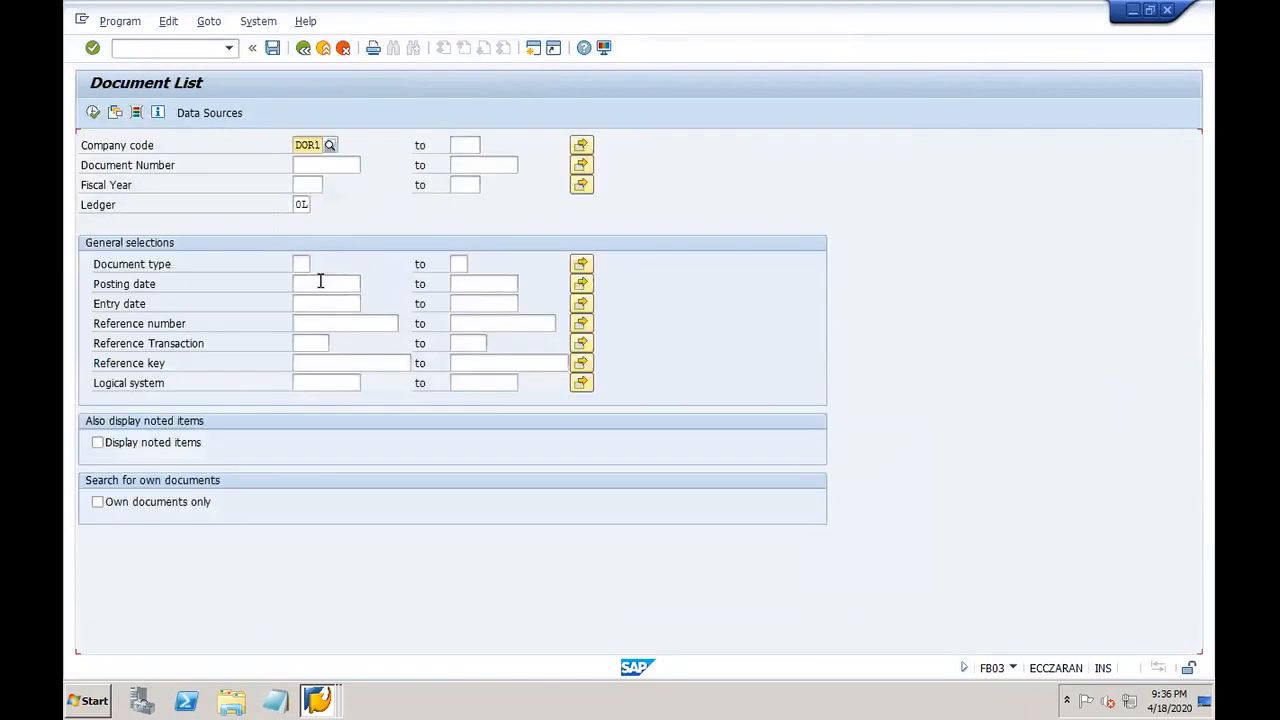
left_click(311, 299)
left_click(325, 321)
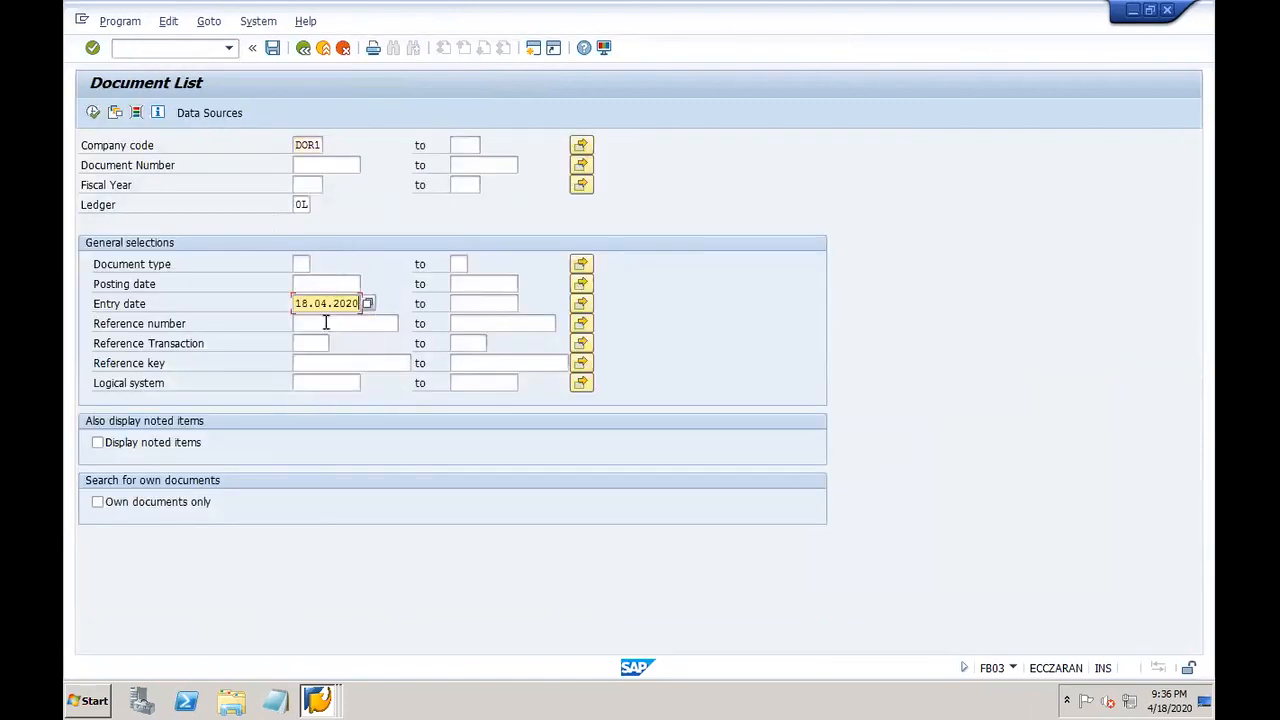
left_click(314, 186)
left_click(307, 201)
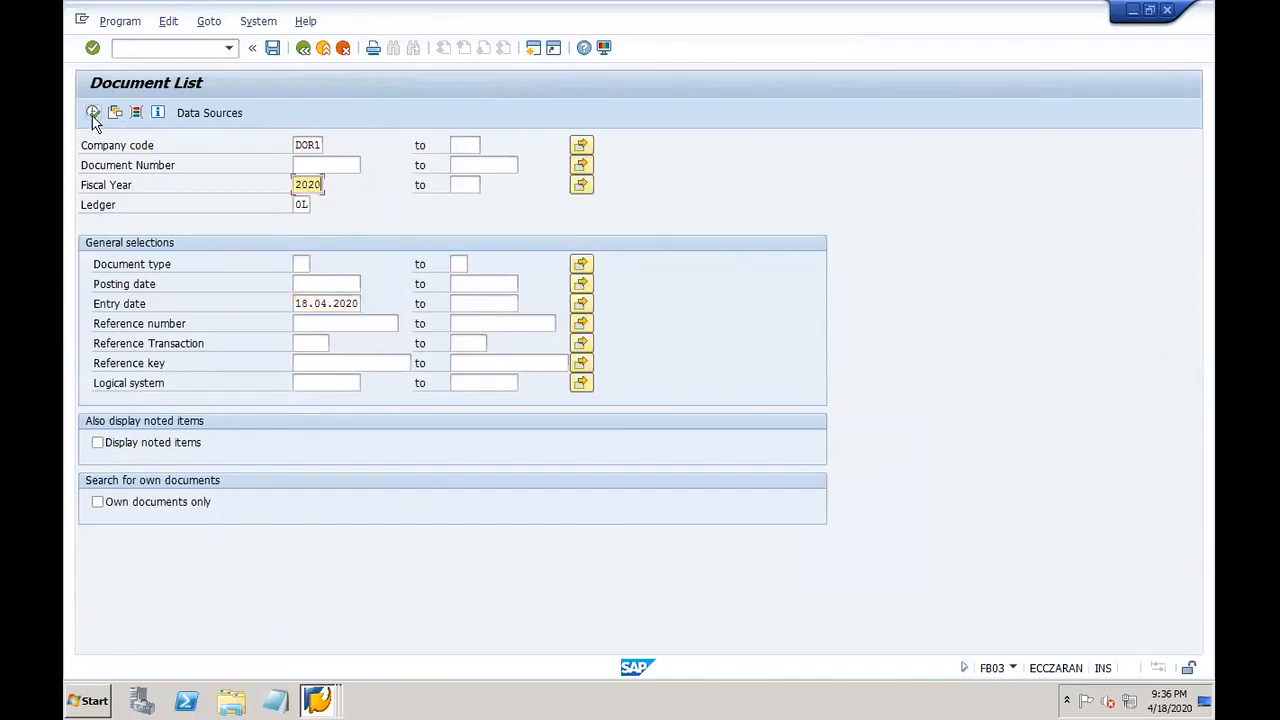
left_click(93, 115)
Step: Open payment document 203006 and view its check information, check number 10010
left_click(173, 283)
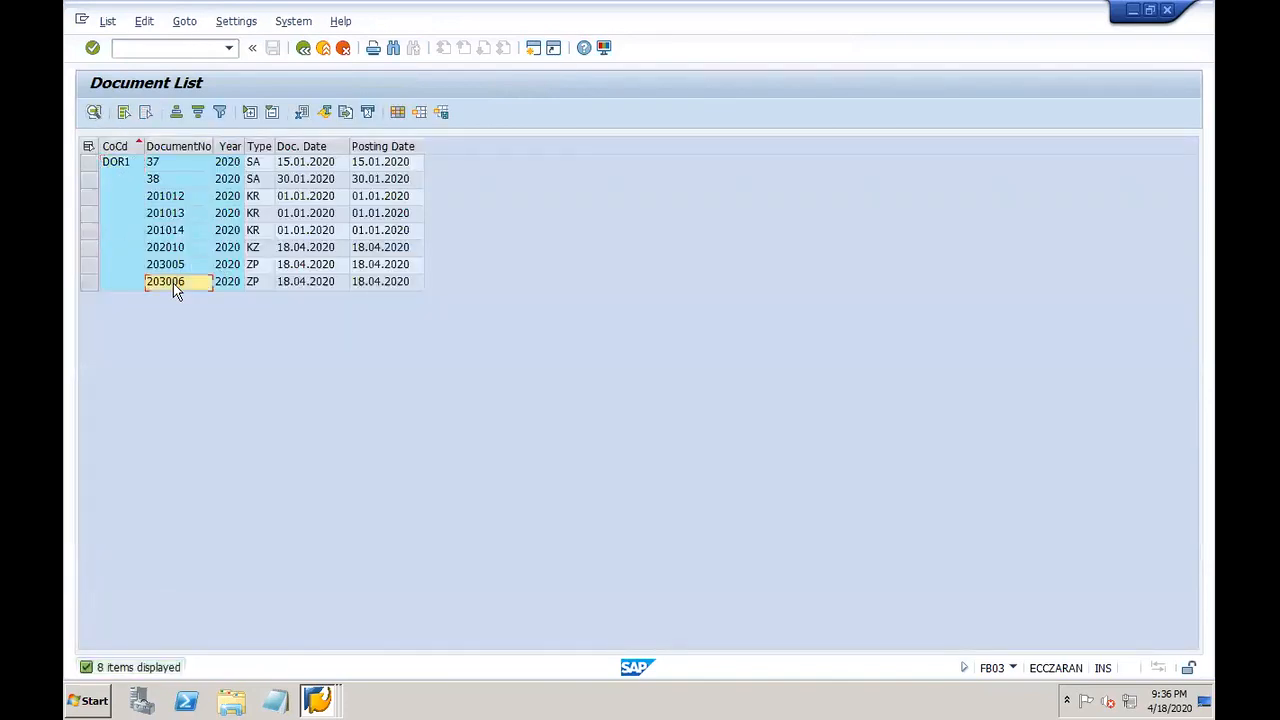
double_click(173, 283)
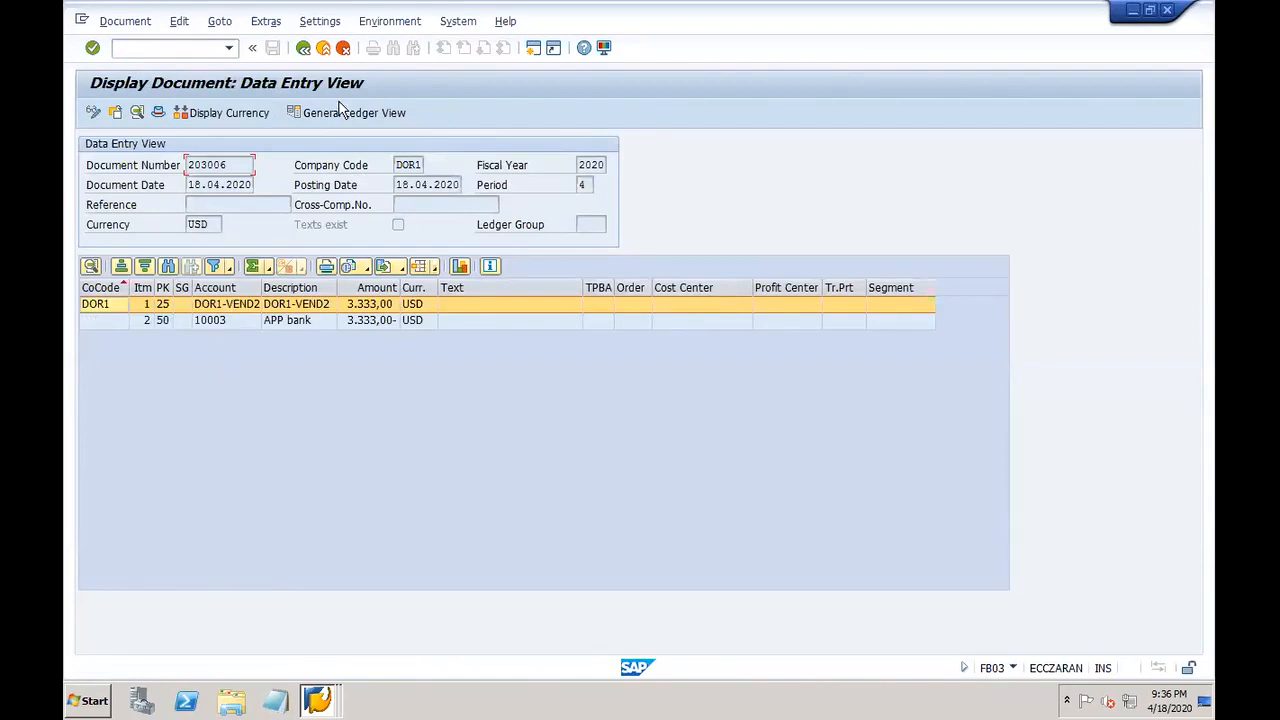
left_click(397, 21)
left_click(438, 66)
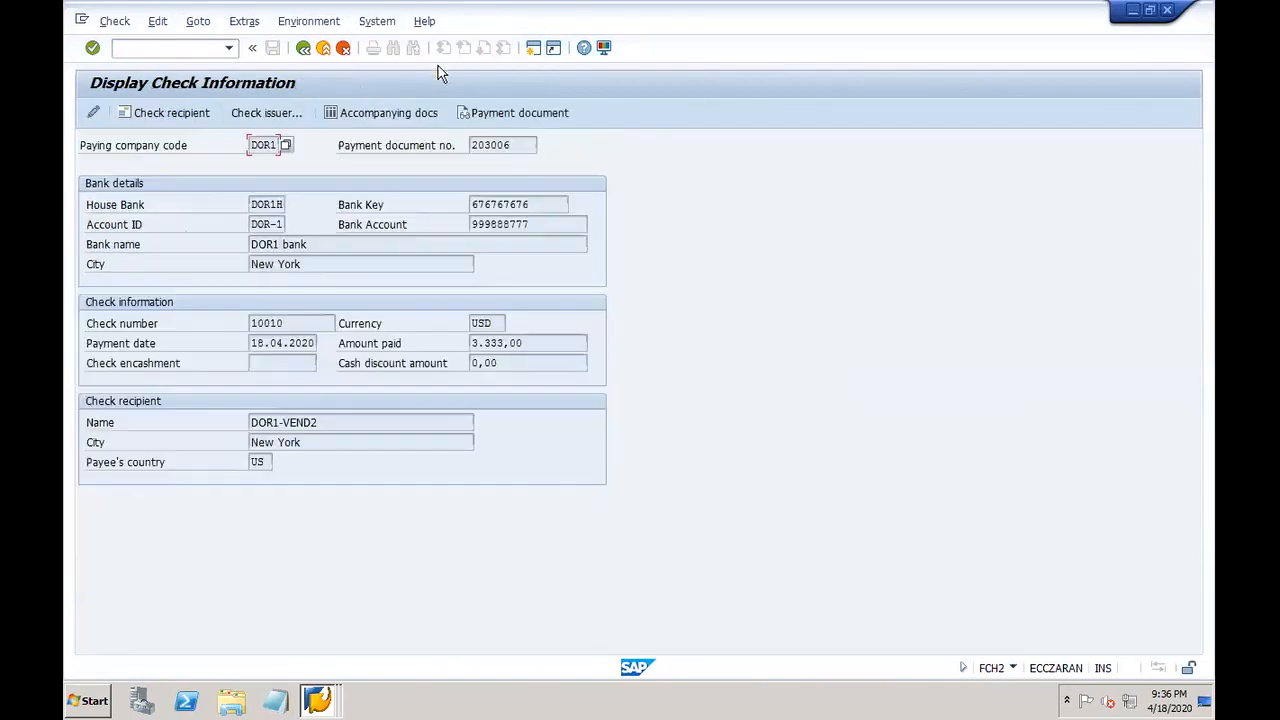
left_click_drag(297, 326, 229, 337)
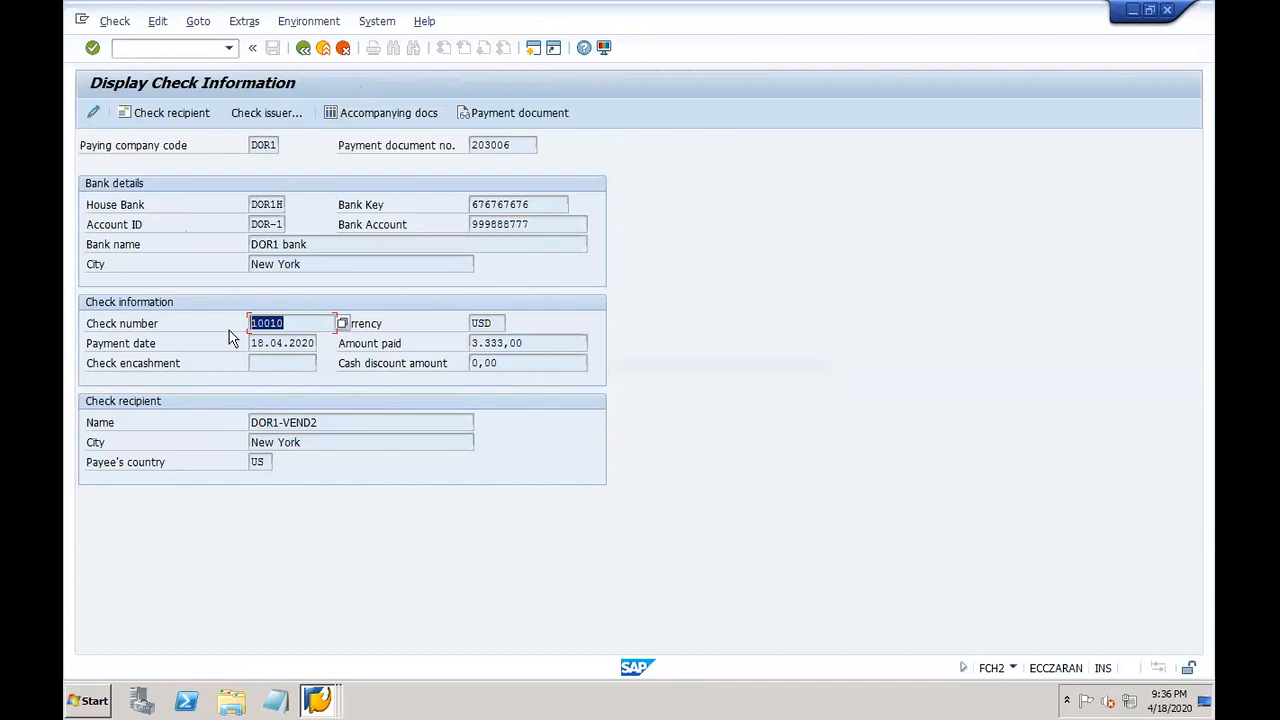
Step: Launch the check register transaction FCHN in a new session
left_click(176, 48)
type("/ofb")
type("hn")
key("Return")
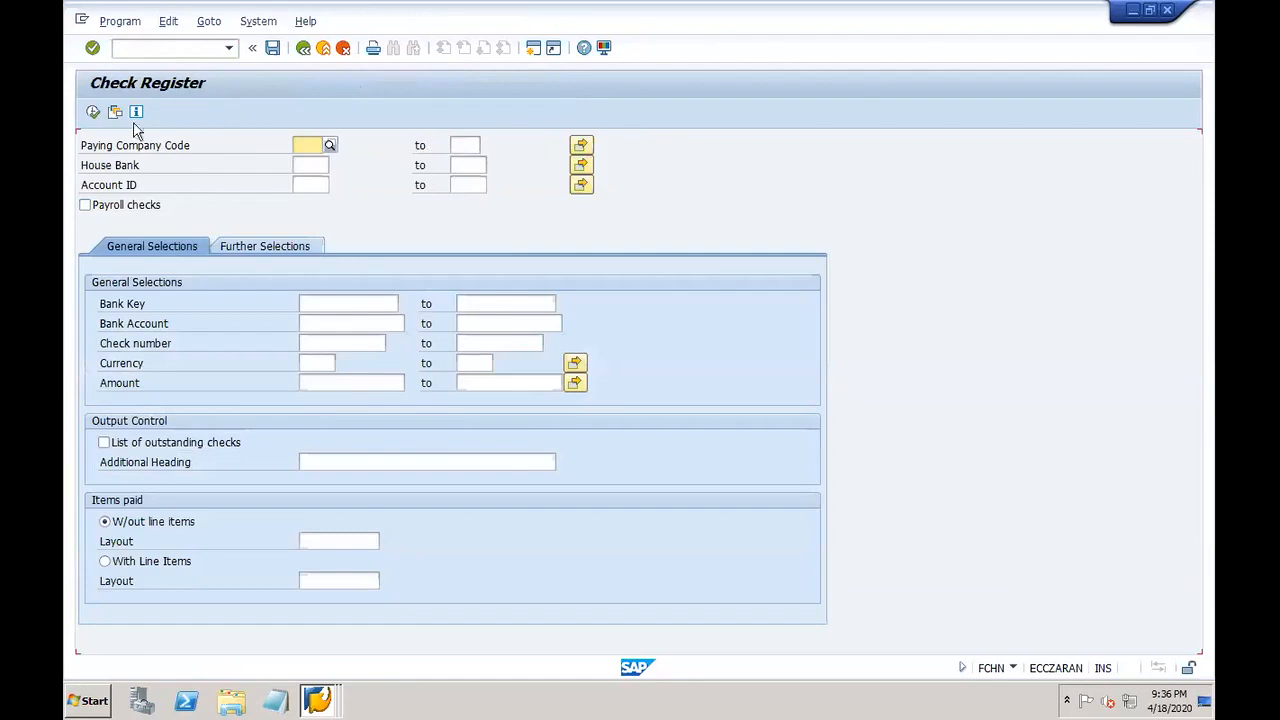
Step: Load variant DOR1-C, correct the account ID to DOR-1, and run the check register
left_click(115, 111)
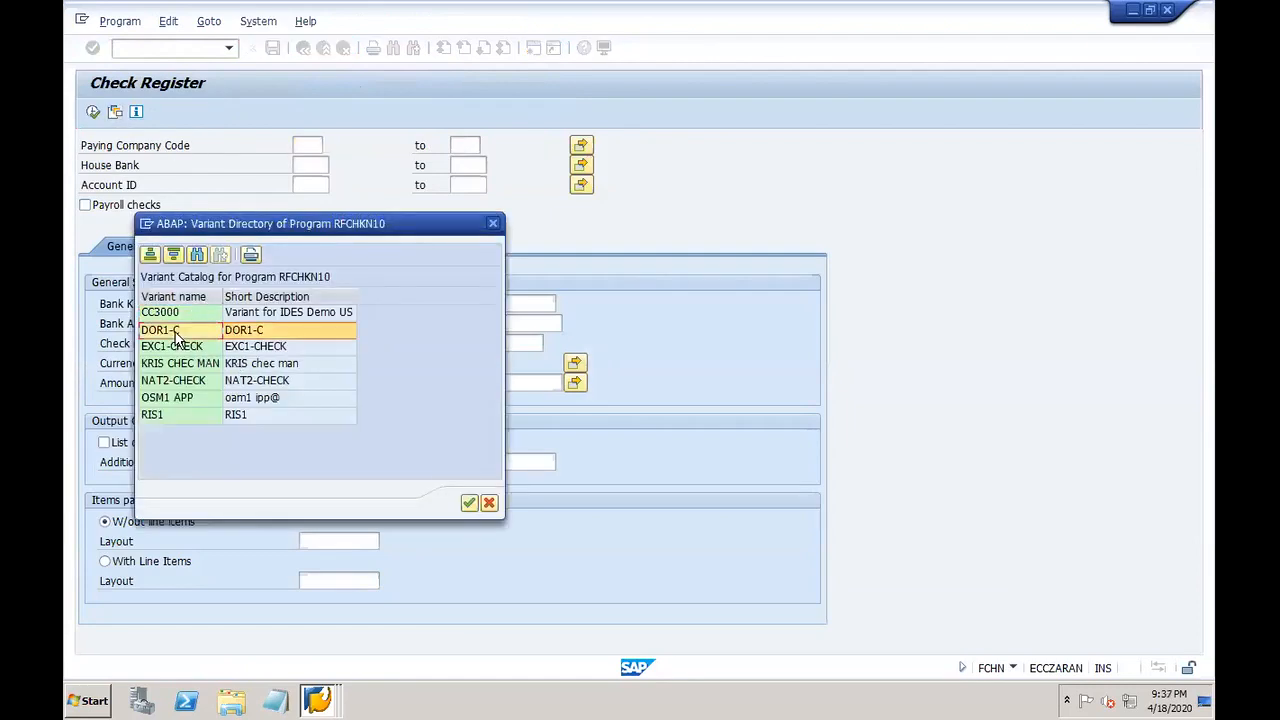
double_click(174, 333)
left_click(323, 184)
left_click_drag(324, 184, 351, 191)
type("1")
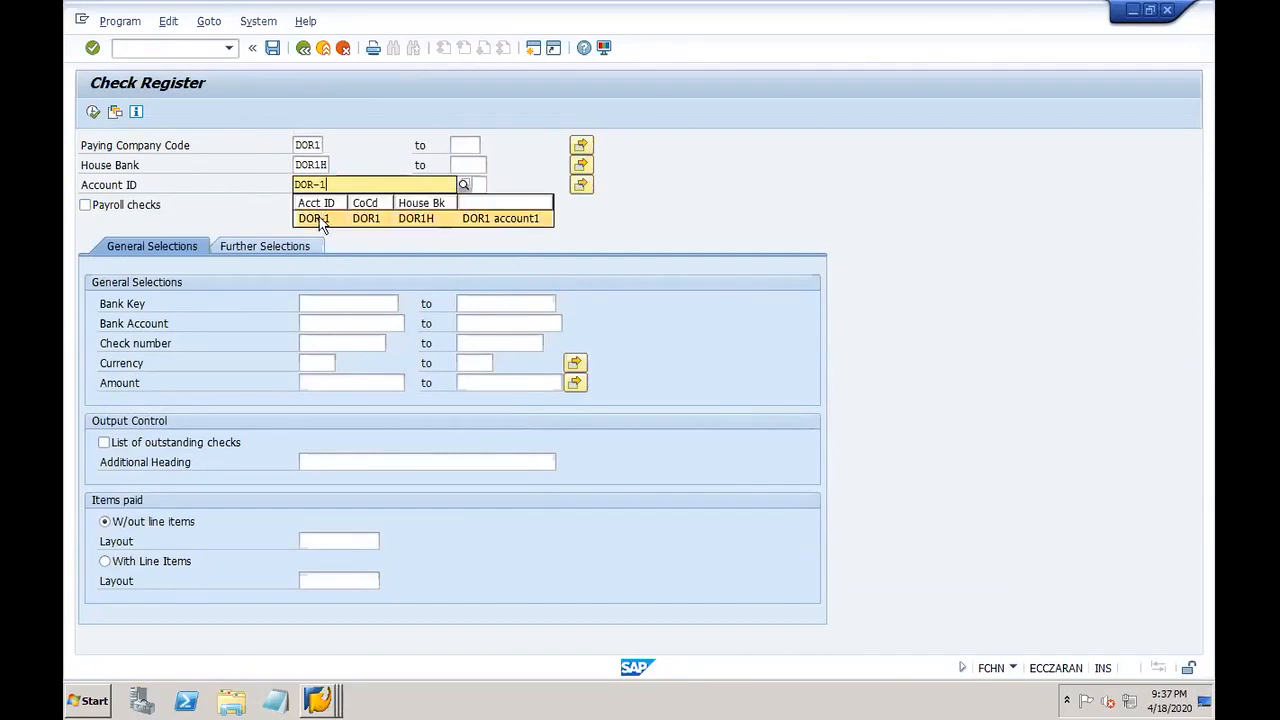
left_click(320, 220)
left_click(93, 111)
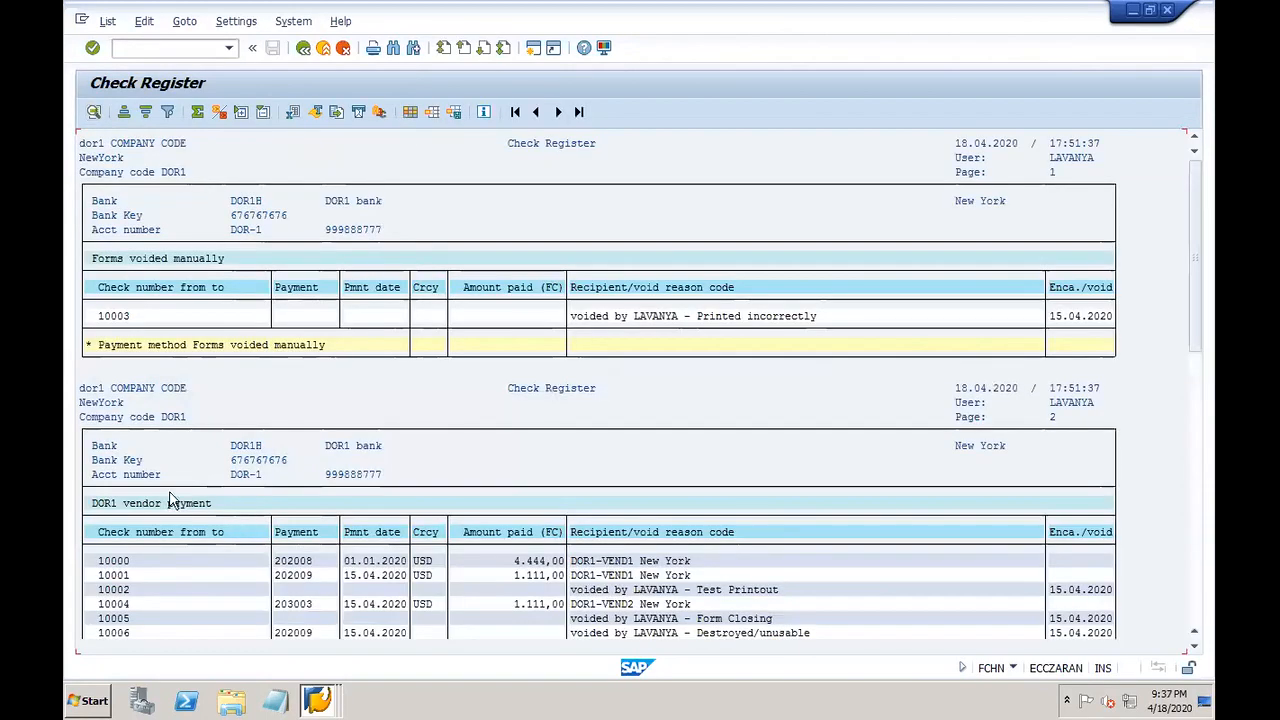
Step: Review checks 10007 (1.111,00), manual checks, voided 10009, and 10010 to DOR1-VEND2
left_click_drag(1194, 337, 1194, 540)
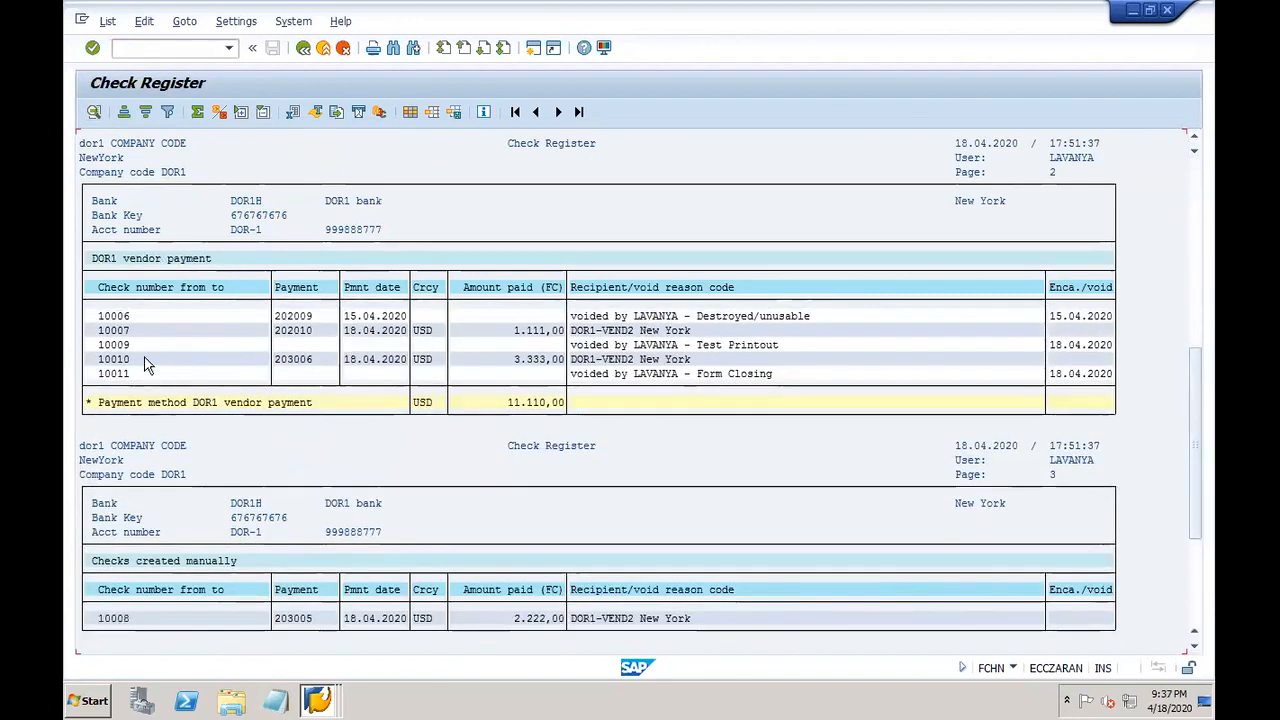
left_click(118, 330)
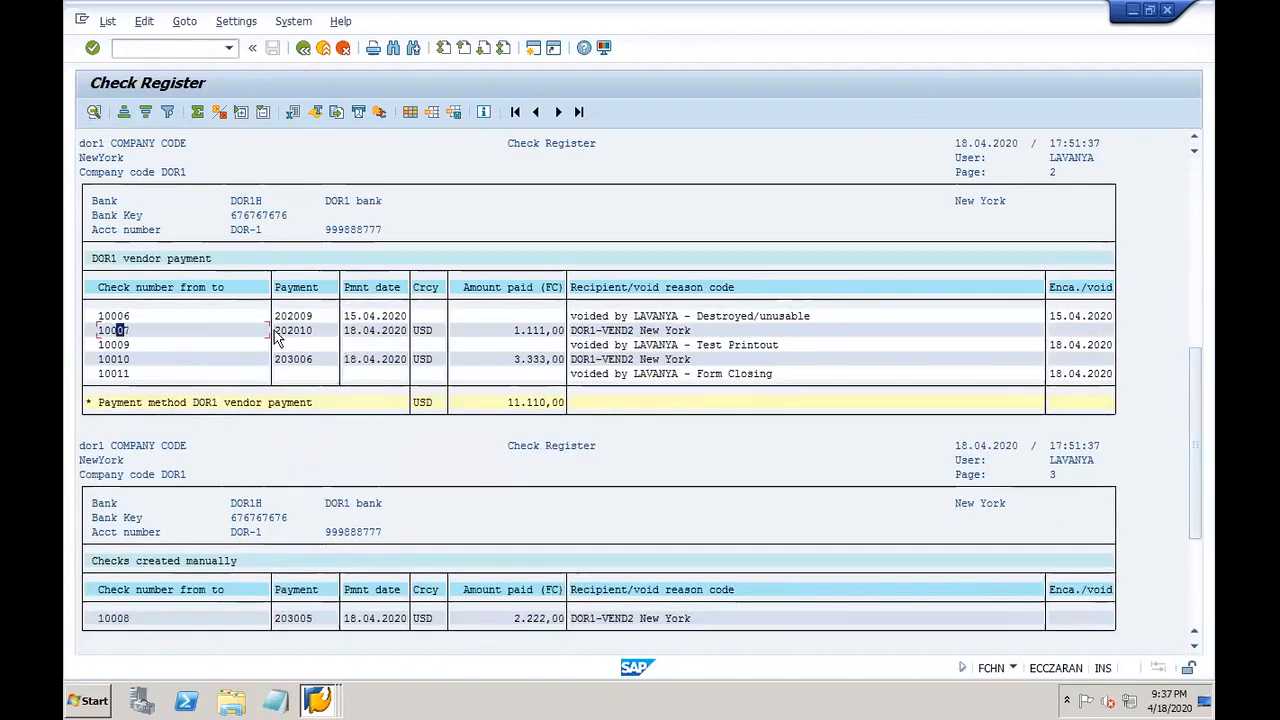
left_click(541, 332)
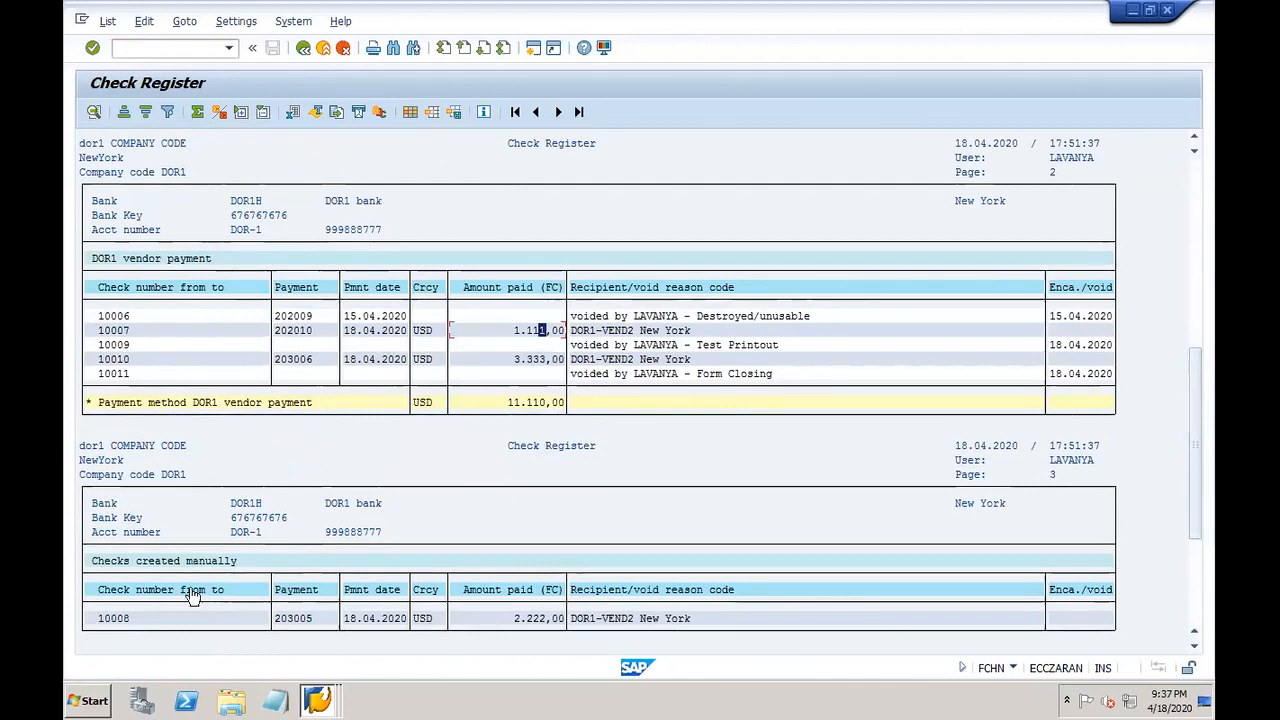
left_click(120, 563)
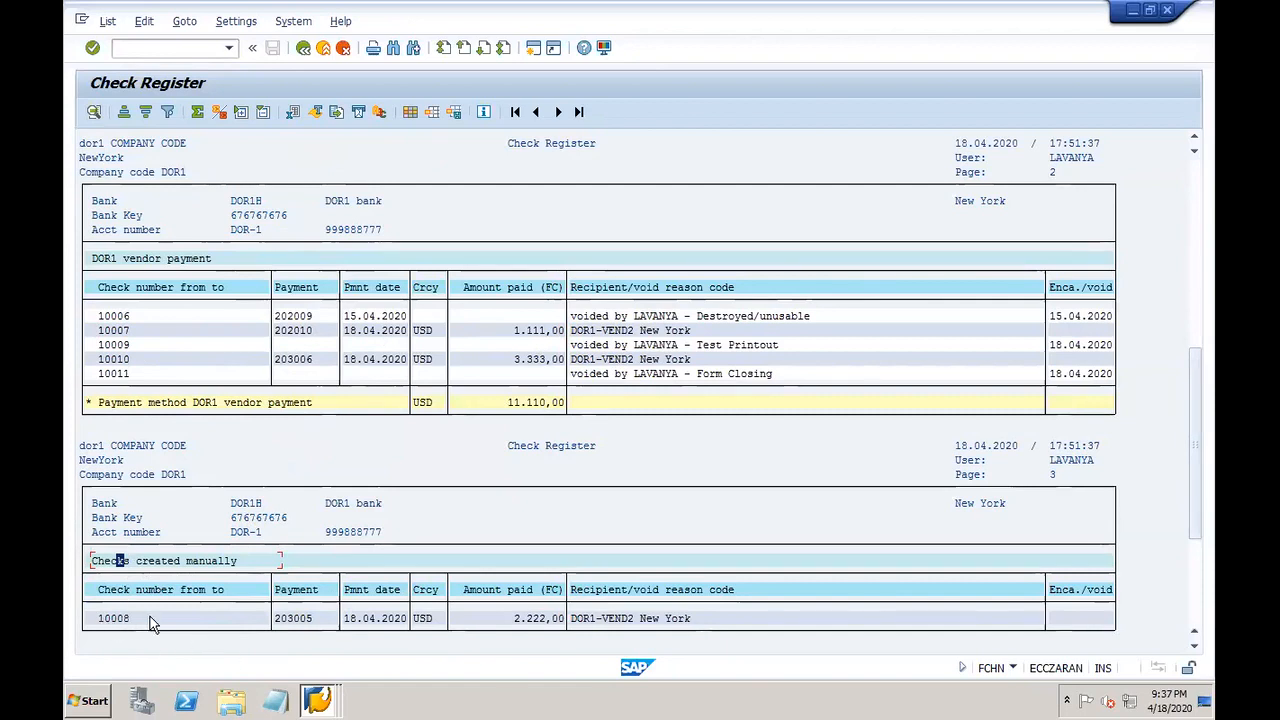
left_click(121, 345)
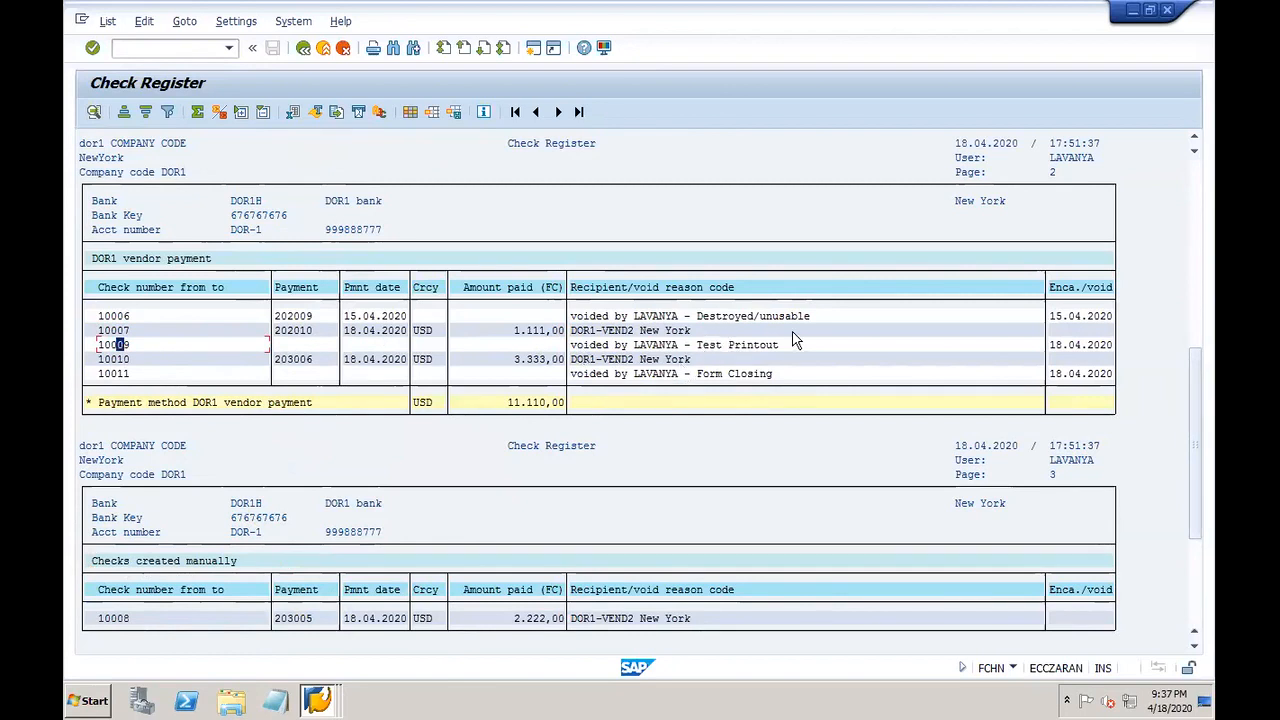
left_click(145, 359)
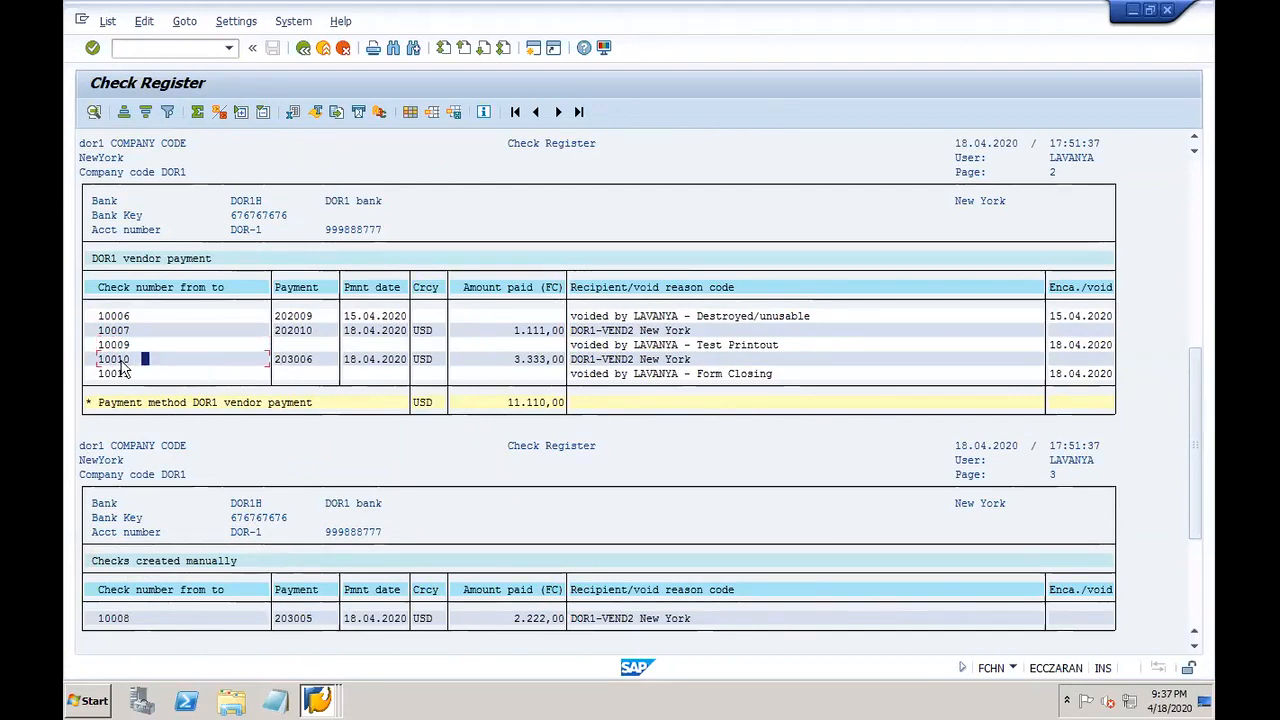
left_click(610, 362)
left_click(326, 698)
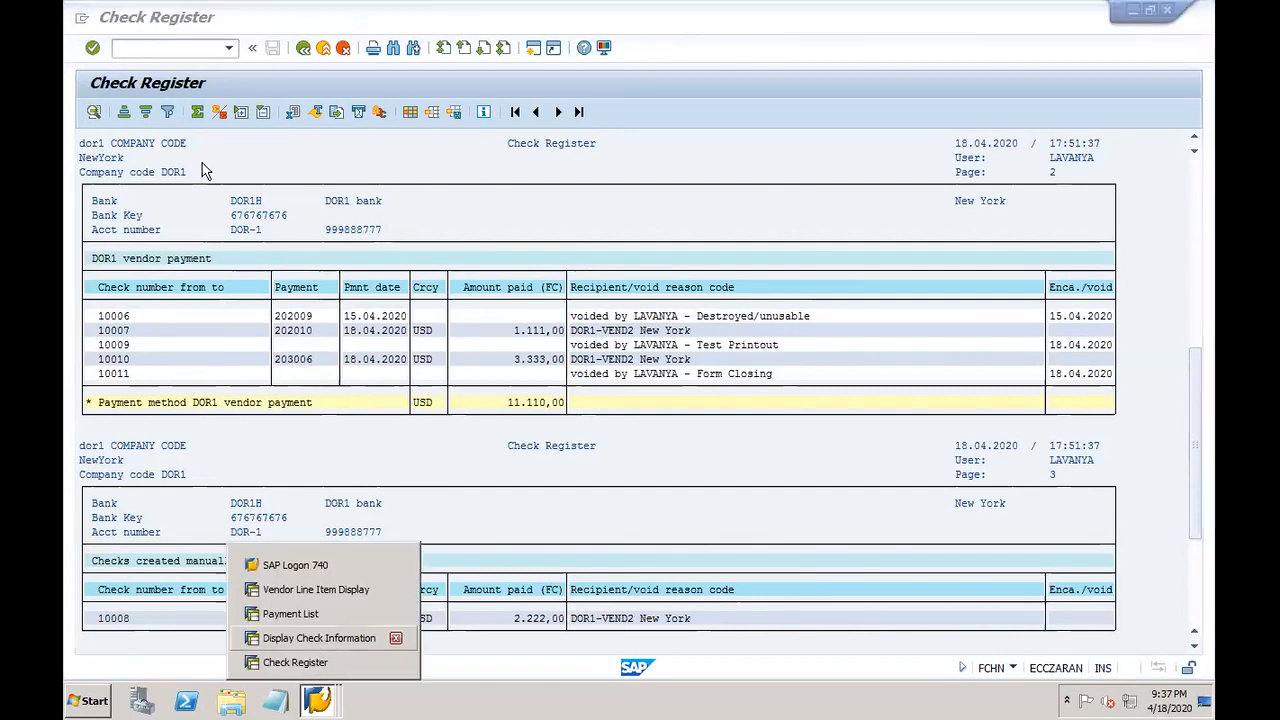
left_click(161, 47)
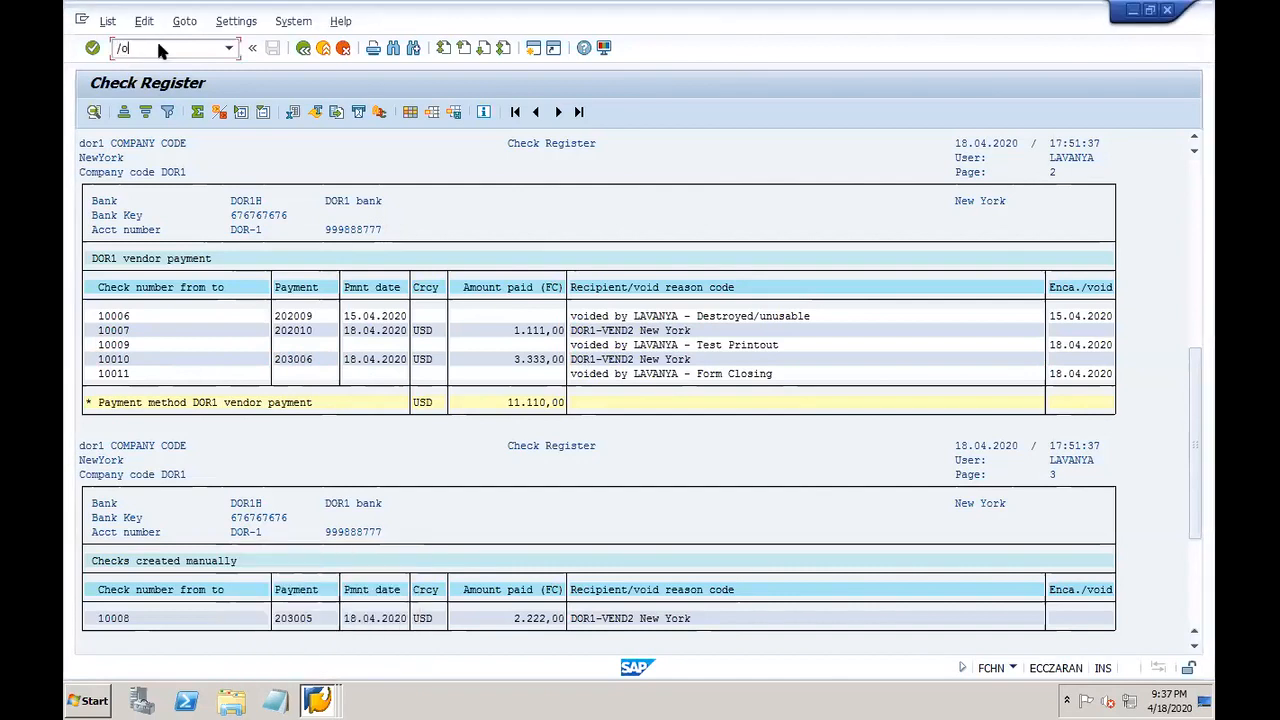
Step: Run SP01 to list the 11 spool requests 416220–416230 from 18.04.2020
key("Return")
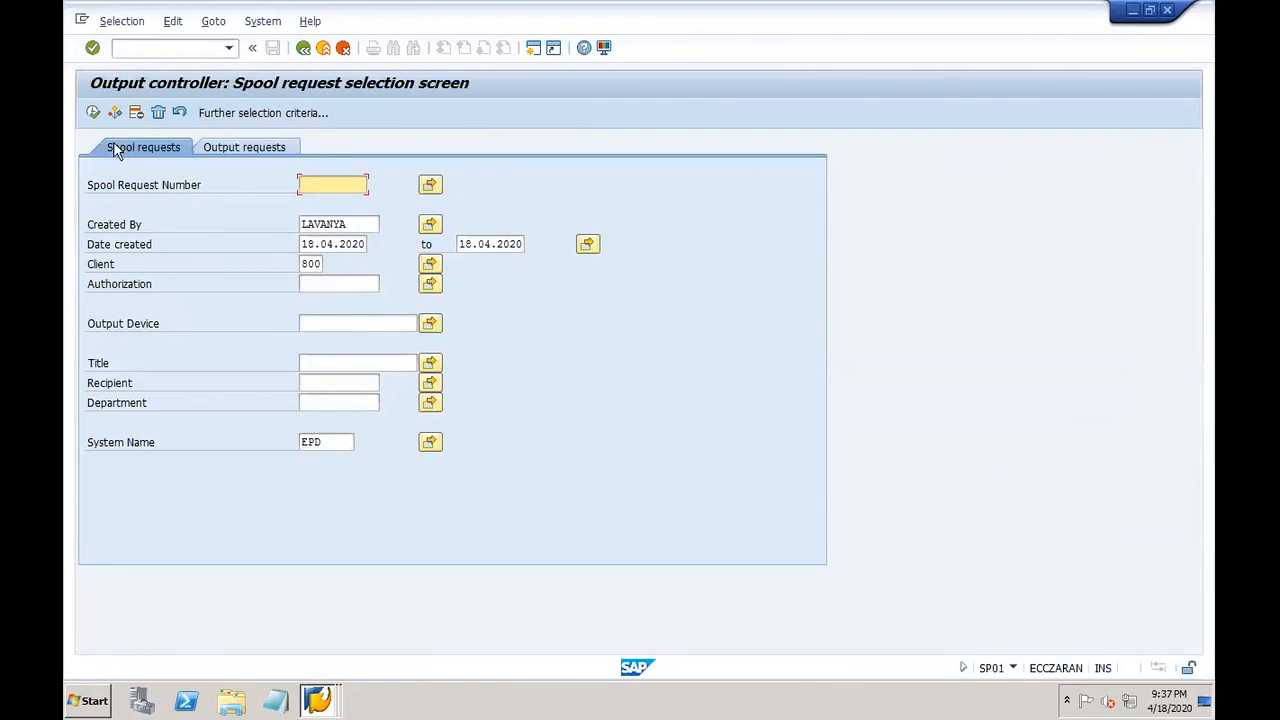
left_click(93, 112)
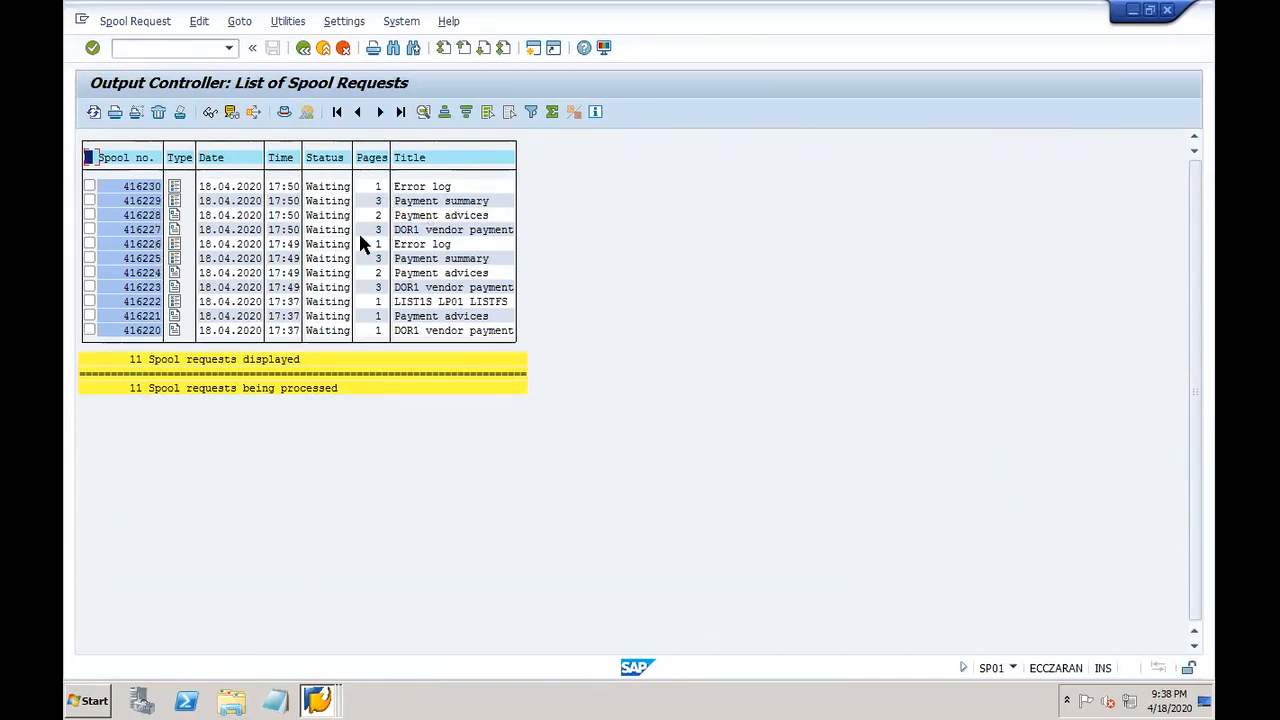
left_click(174, 230)
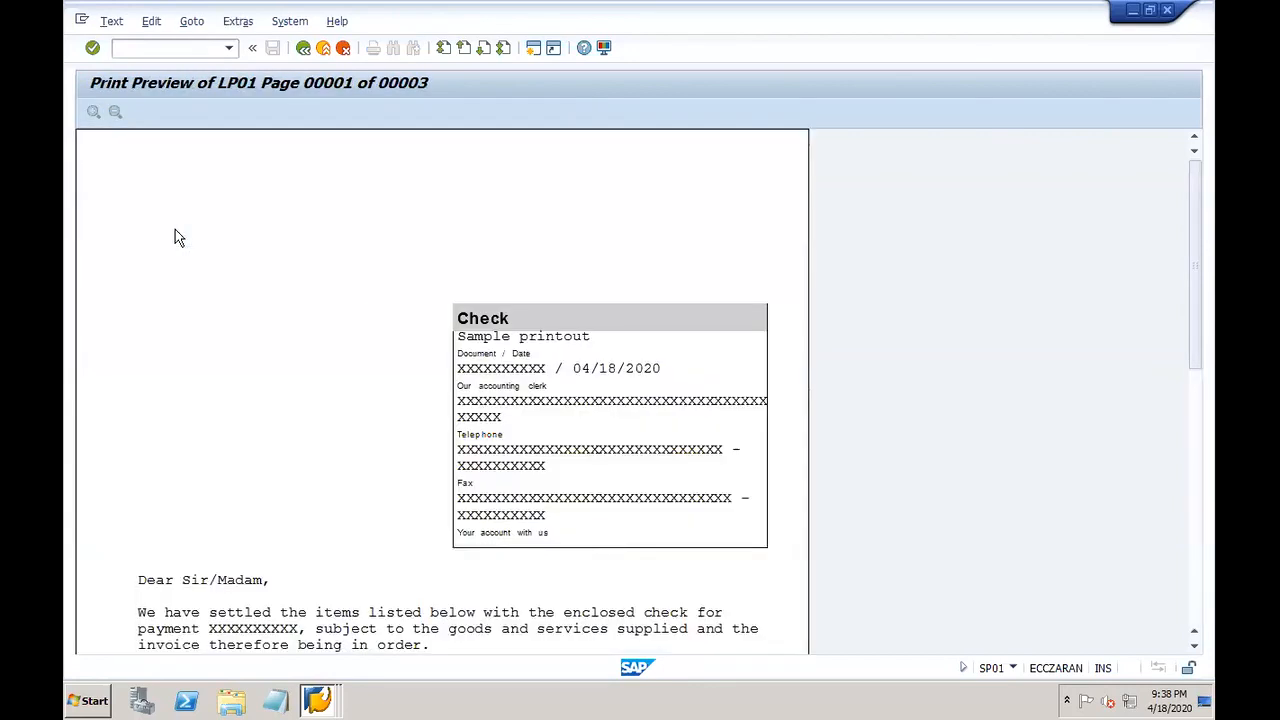
left_click(1193, 617)
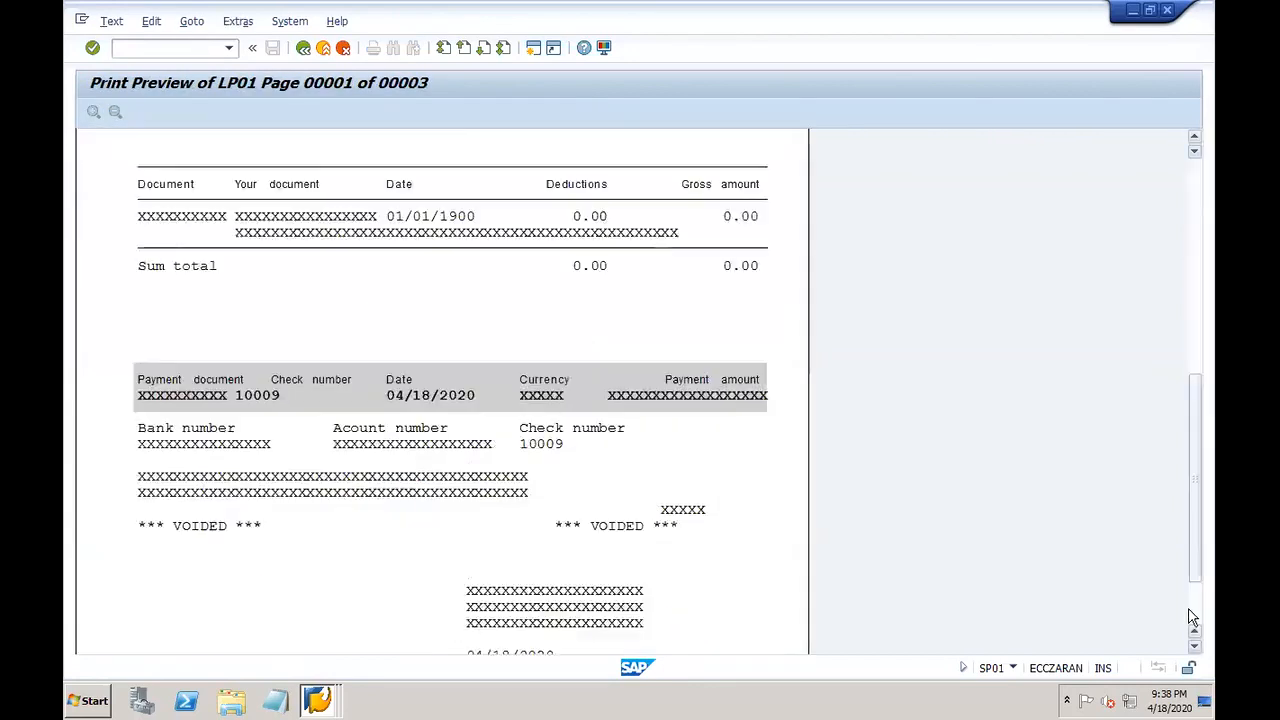
left_click(1192, 184)
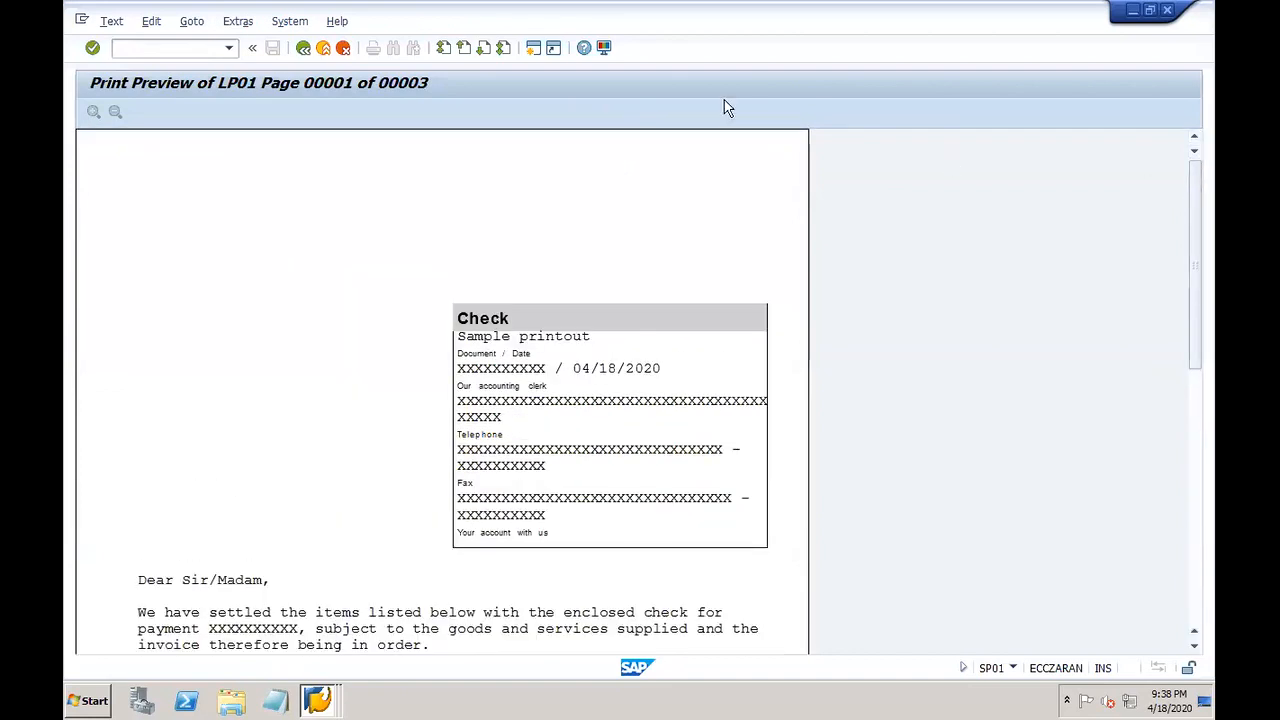
left_click(303, 48)
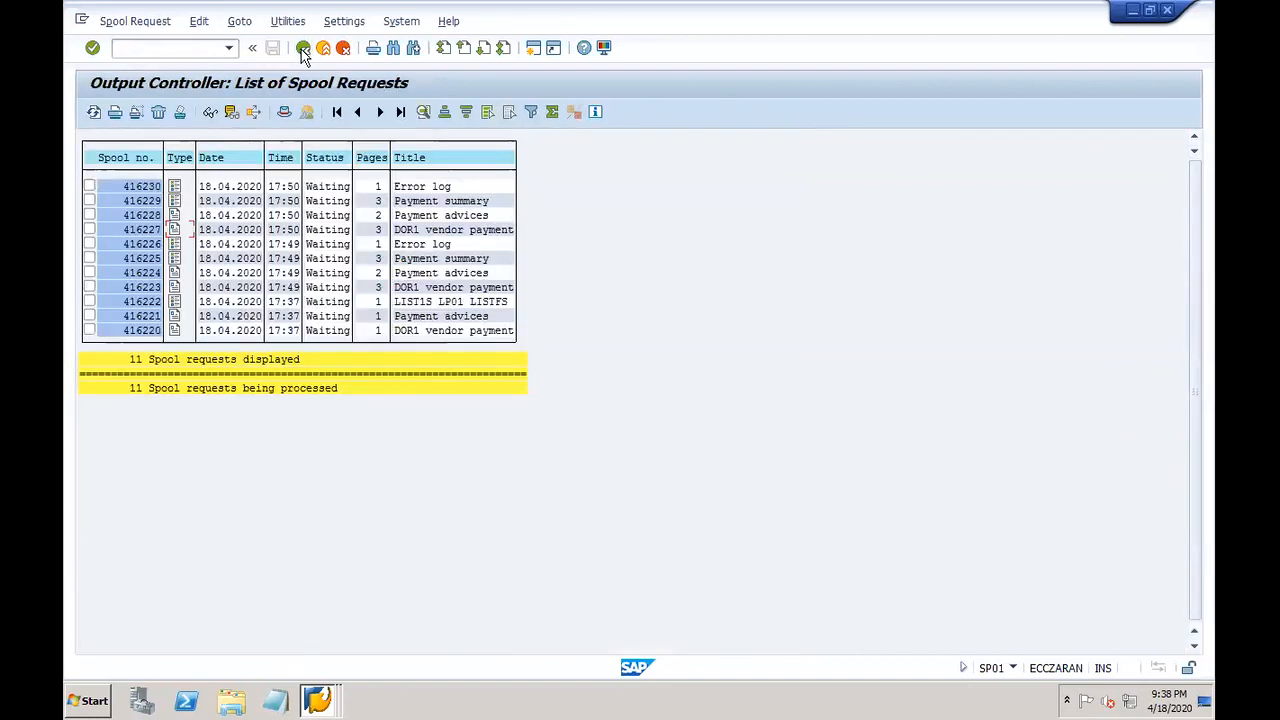
left_click(176, 188)
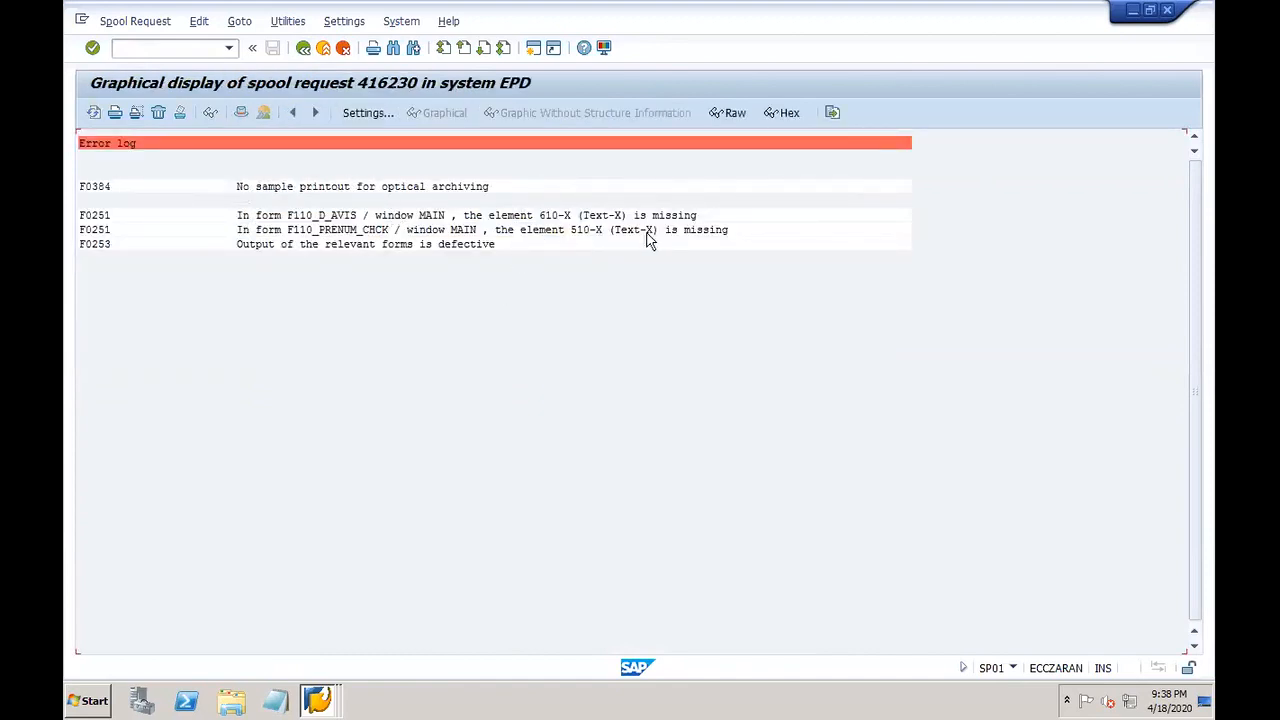
left_click(303, 48)
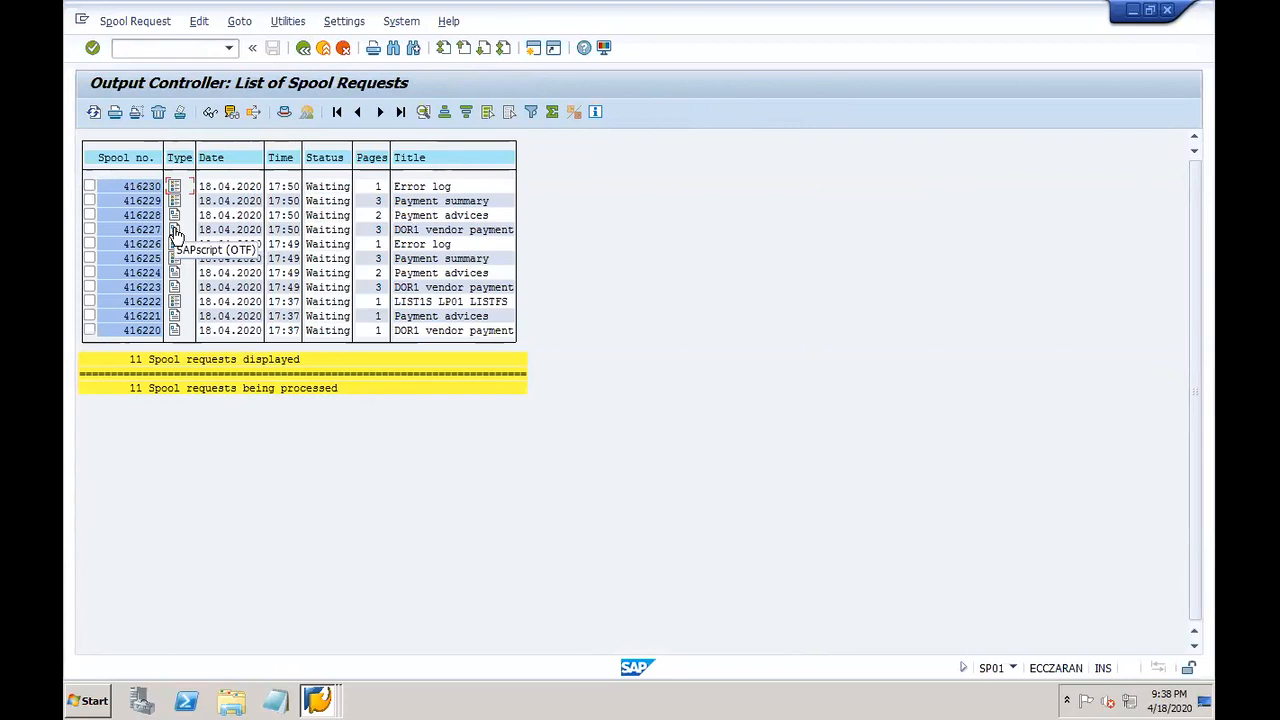
left_click(174, 230)
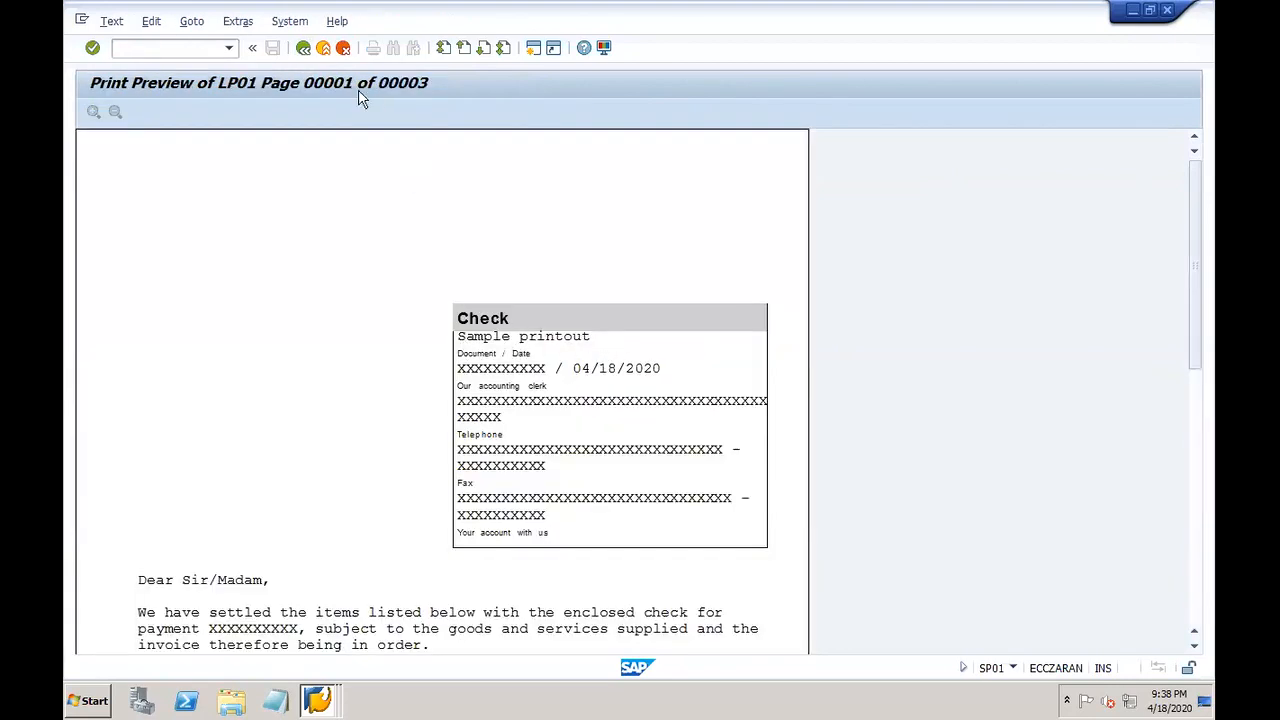
left_click(304, 48)
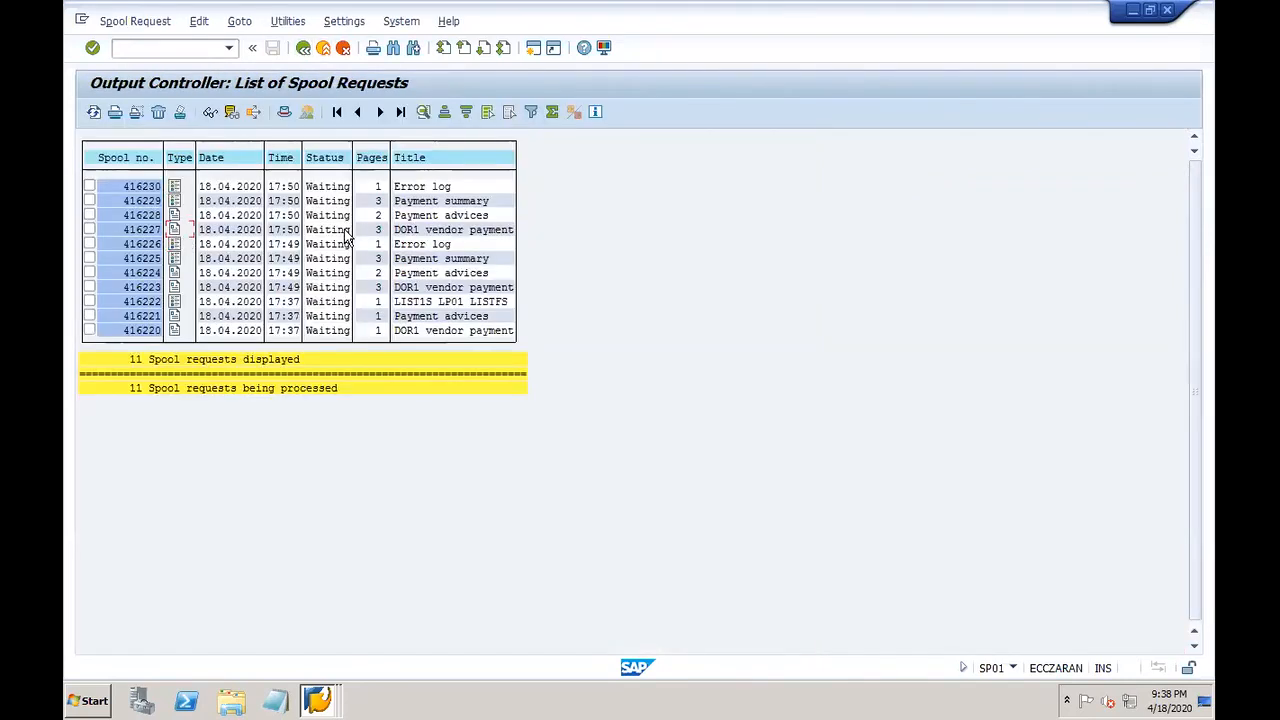
left_click(171, 230)
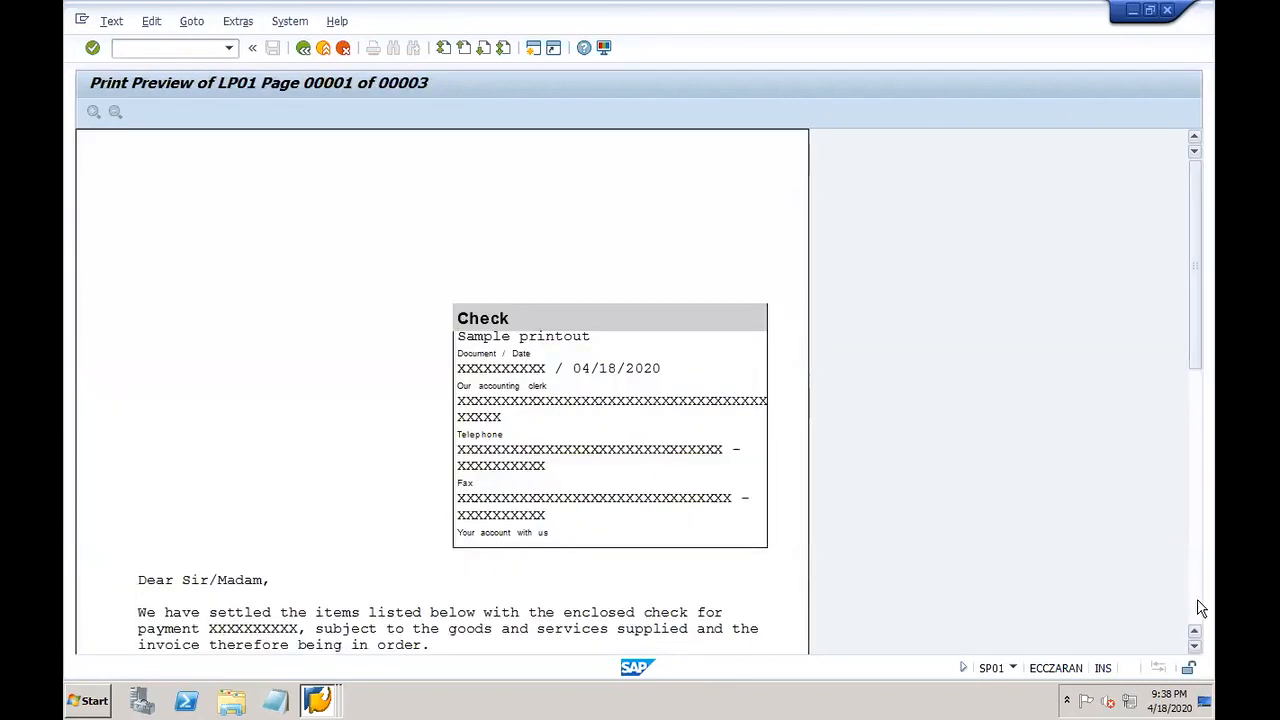
left_click(1197, 605)
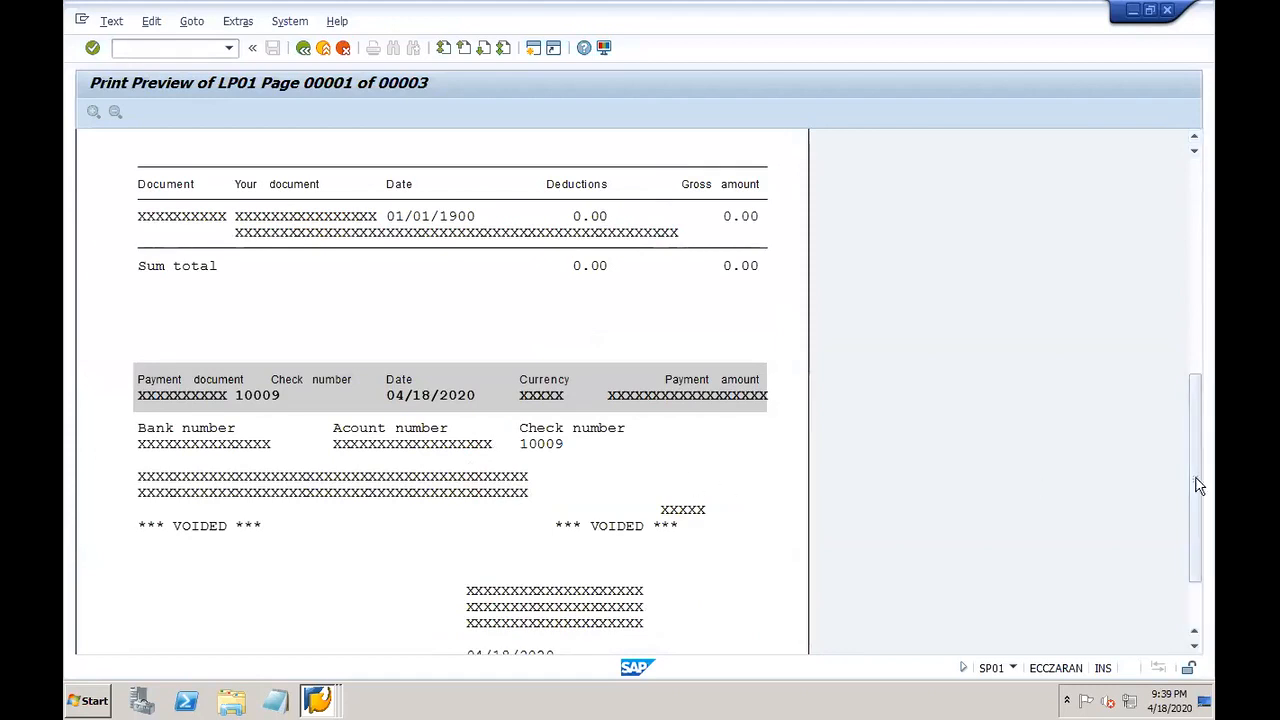
left_click(1195, 622)
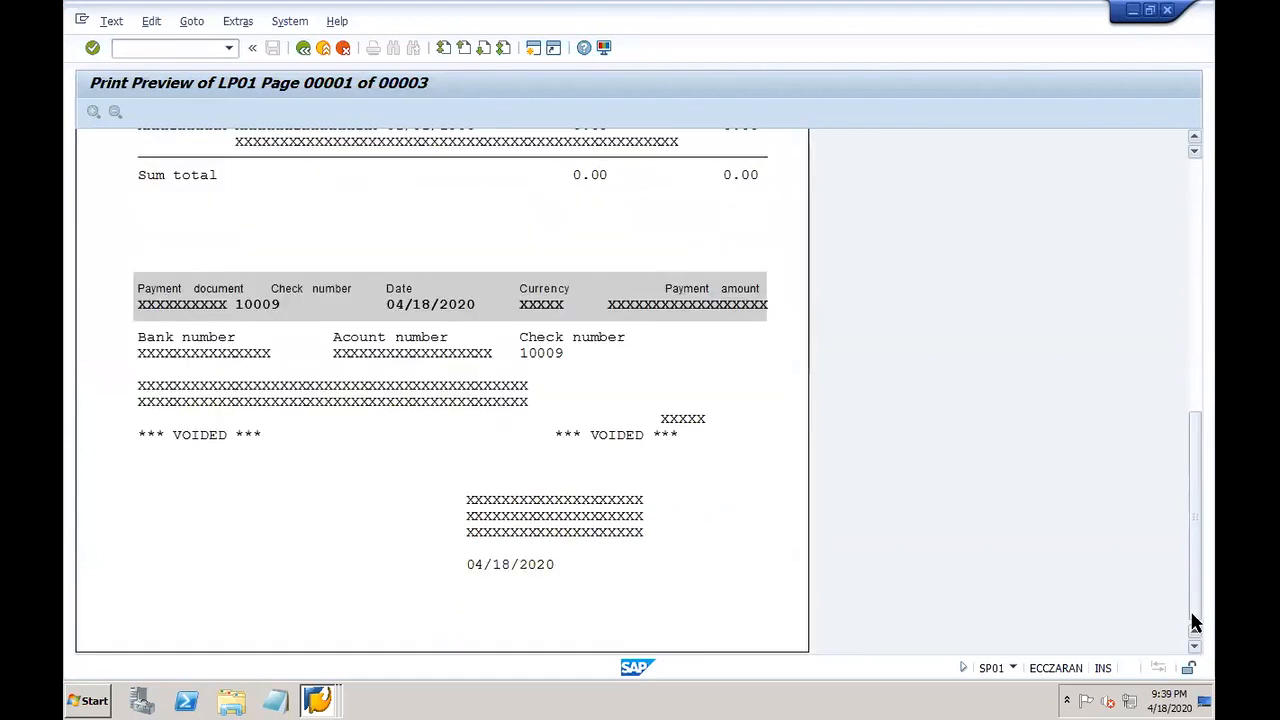
left_click(1196, 178)
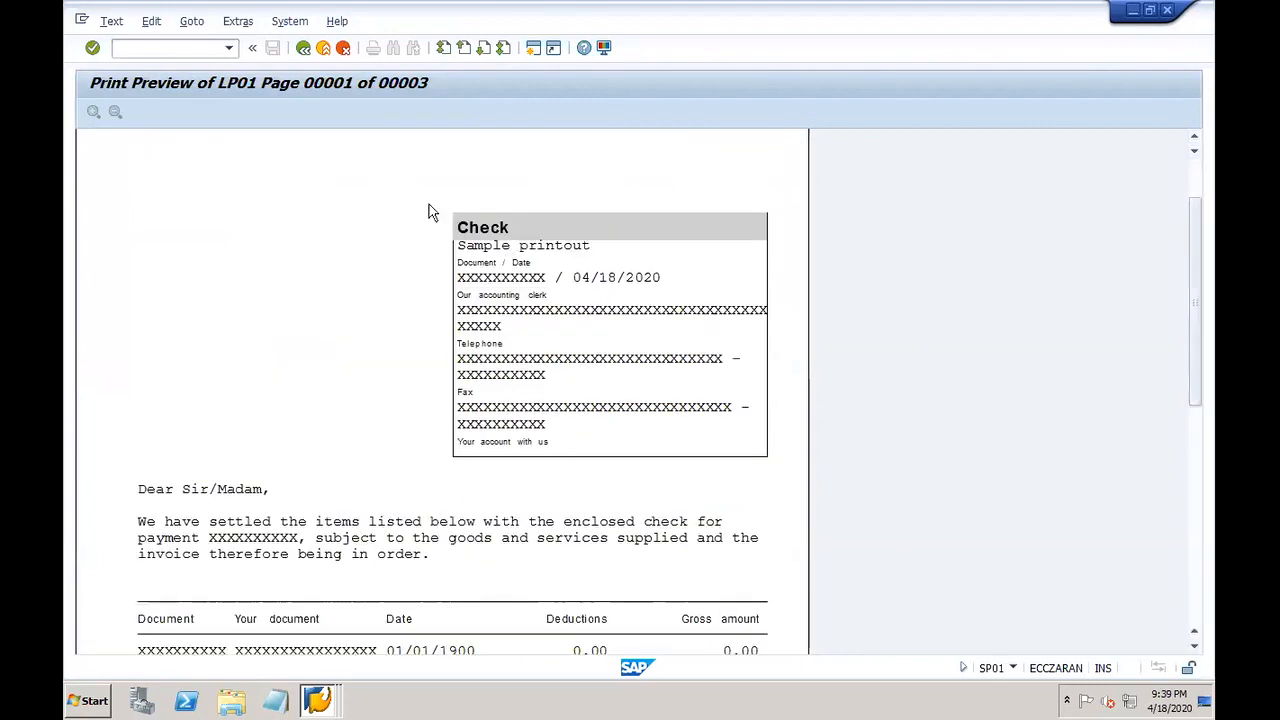
left_click(303, 47)
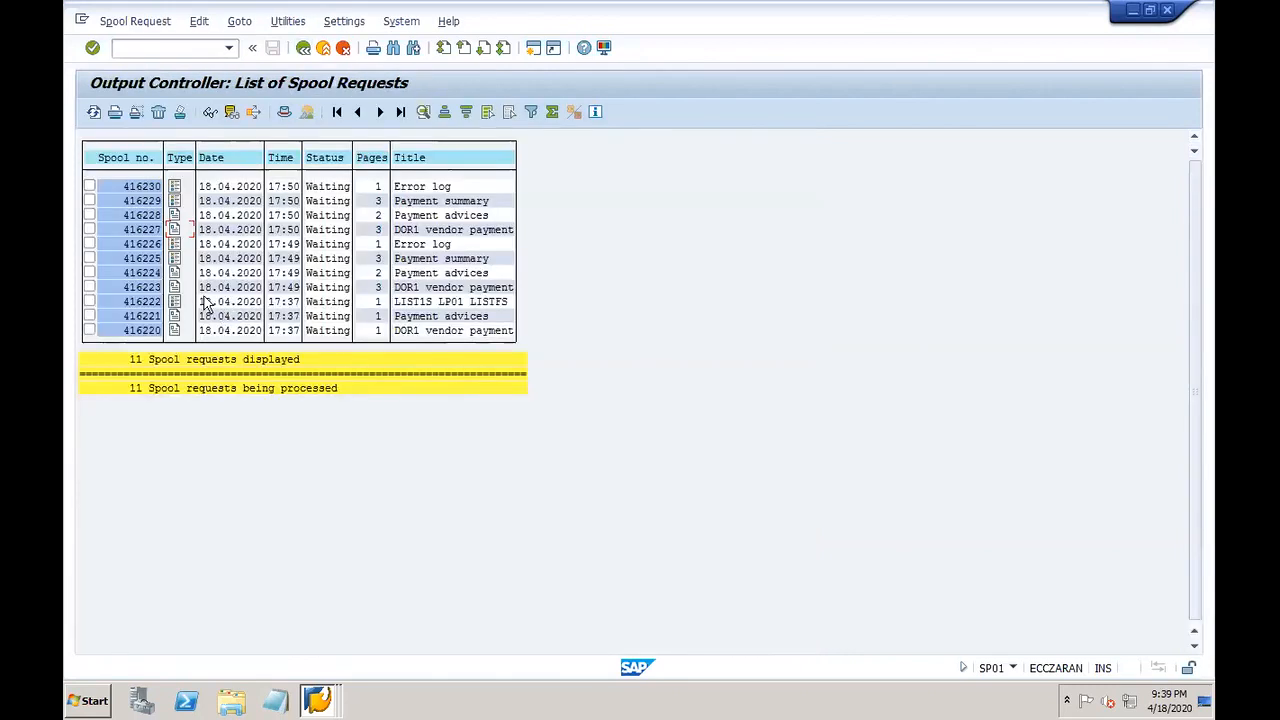
left_click(174, 287)
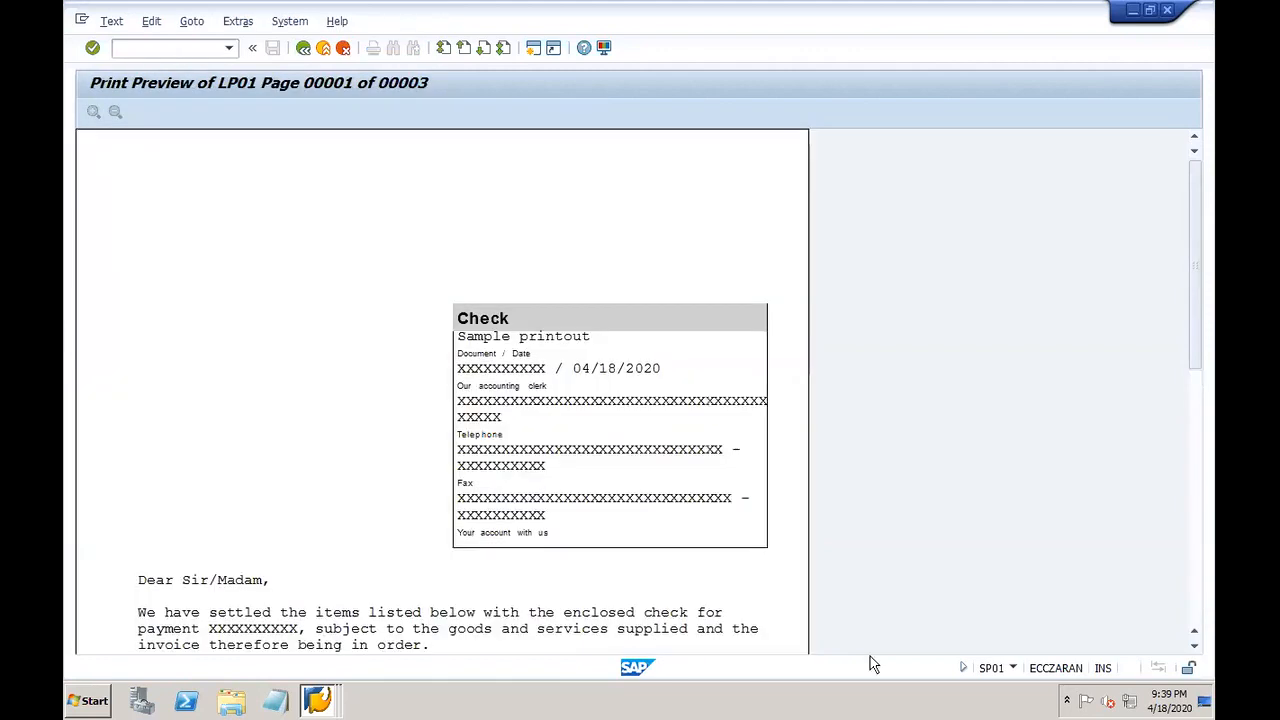
left_click(1196, 603)
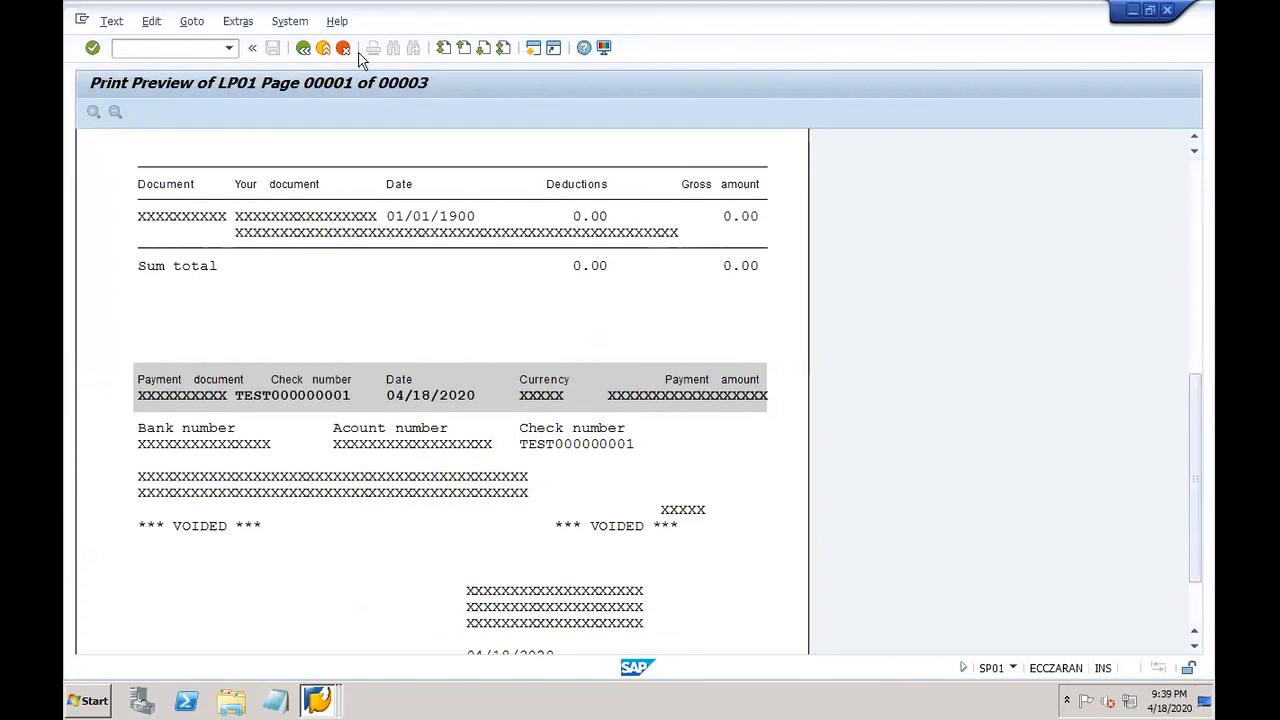
left_click(303, 49)
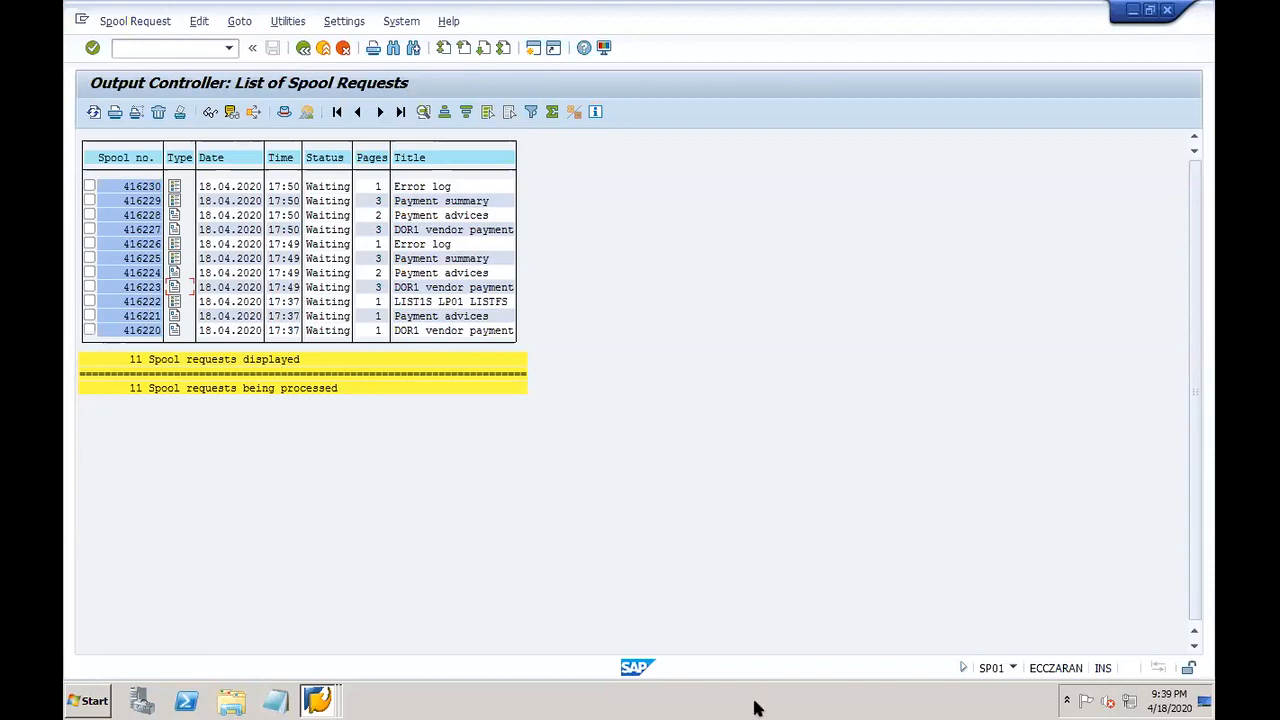
Step: Switch to the PowerPoint notes and go to slide 29
mouse_move(826, 700)
left_click(886, 700)
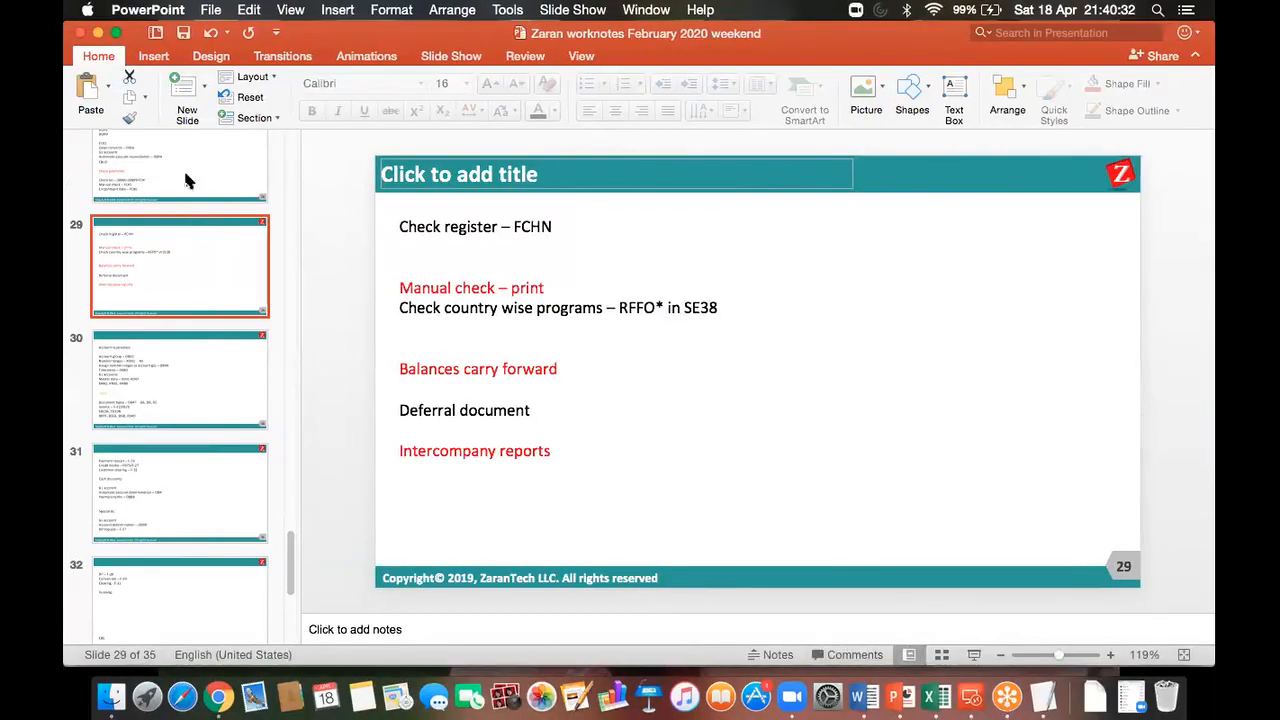
left_click(172, 142)
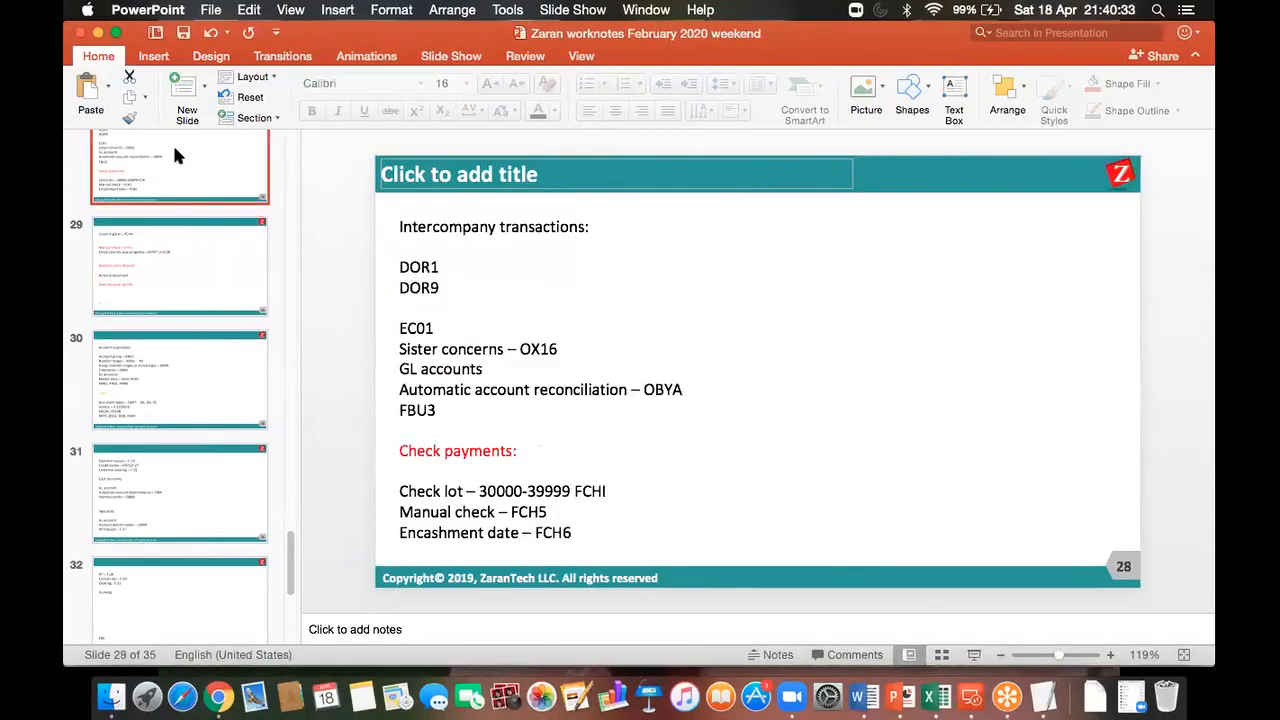
left_click(179, 280)
left_click(218, 380)
left_click(194, 268)
Step: Under Check register – FCHN, add '1st scenario:' and begin 'Create payment document manu…'
left_click(477, 269)
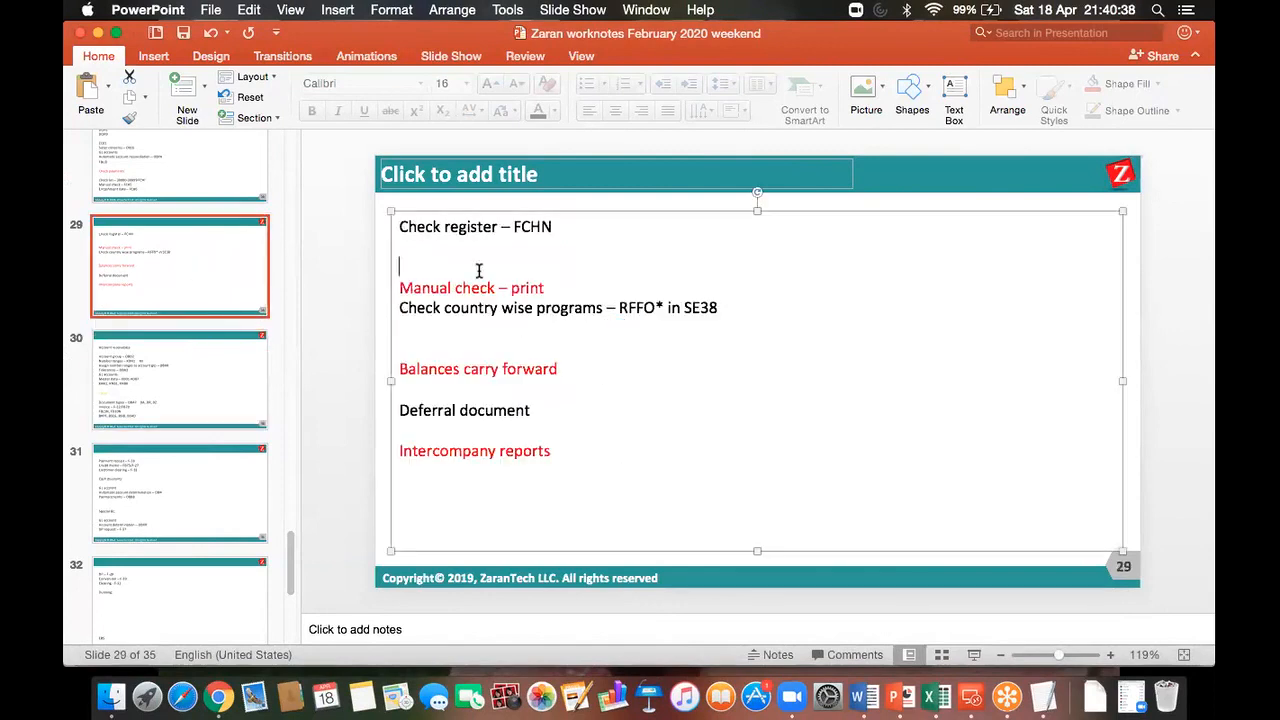
key("Return")
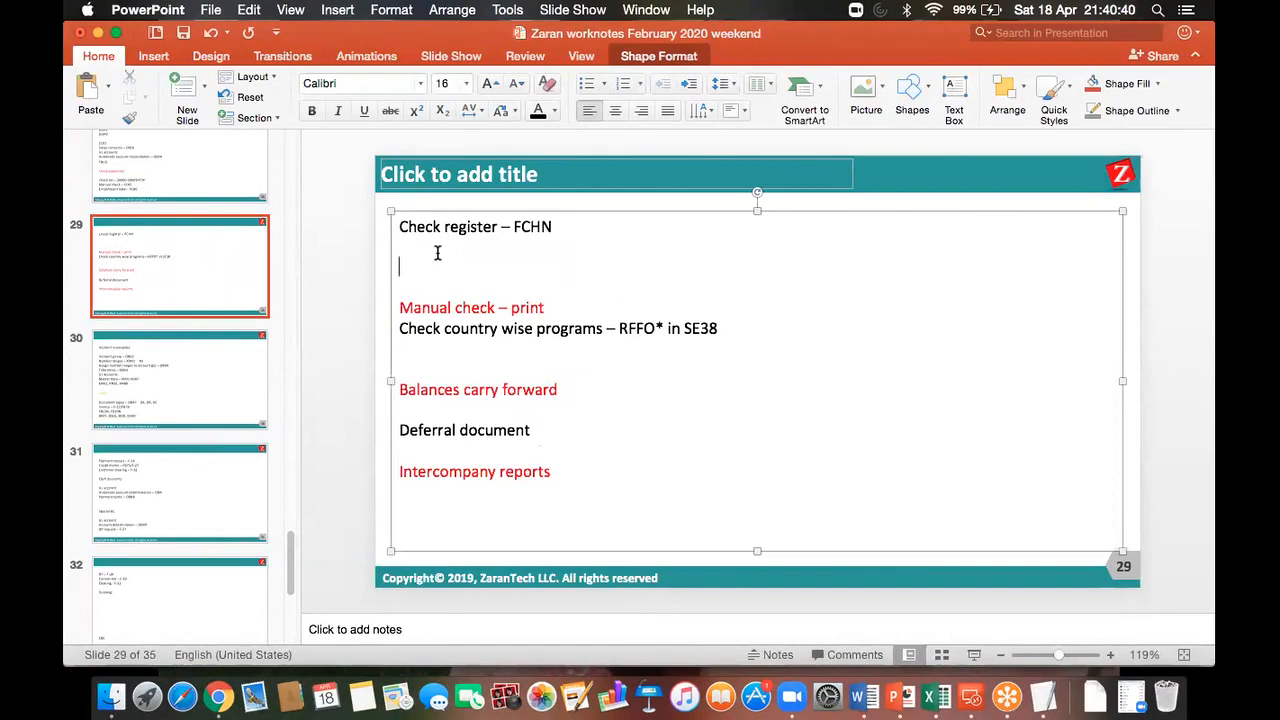
type("1st scenario:")
key("Return")
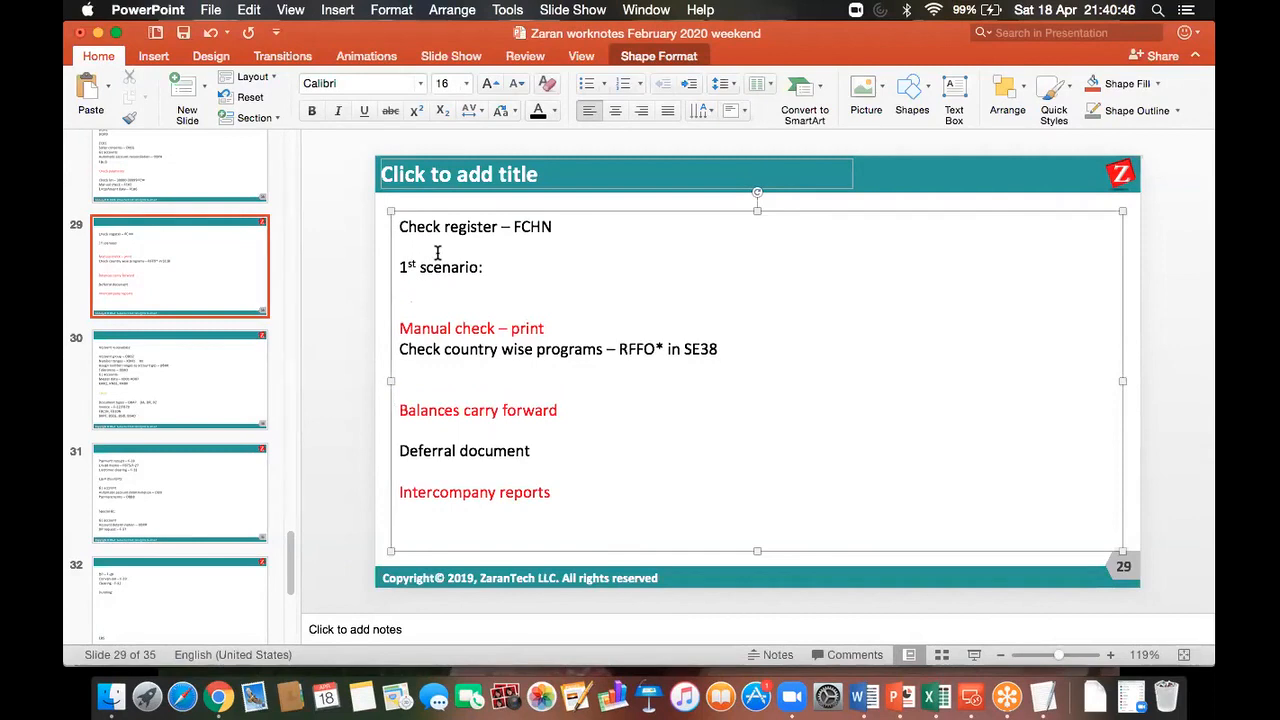
type("Cre")
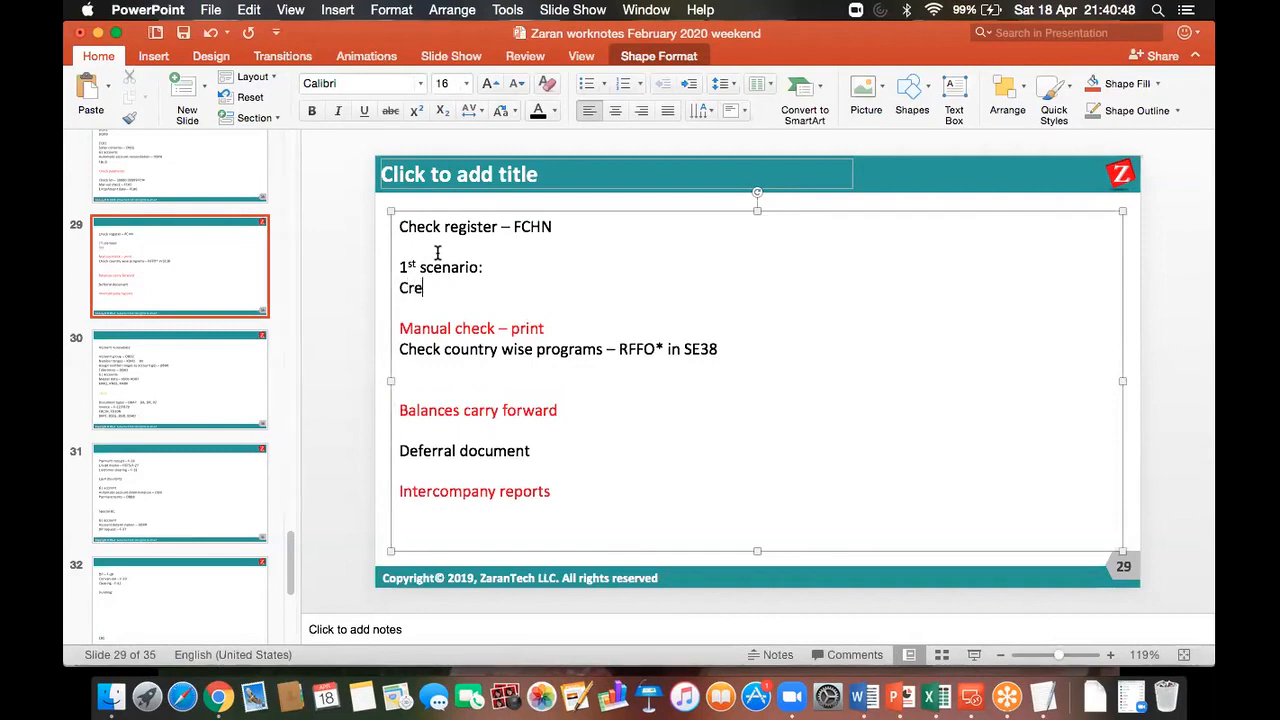
type("ate paymen")
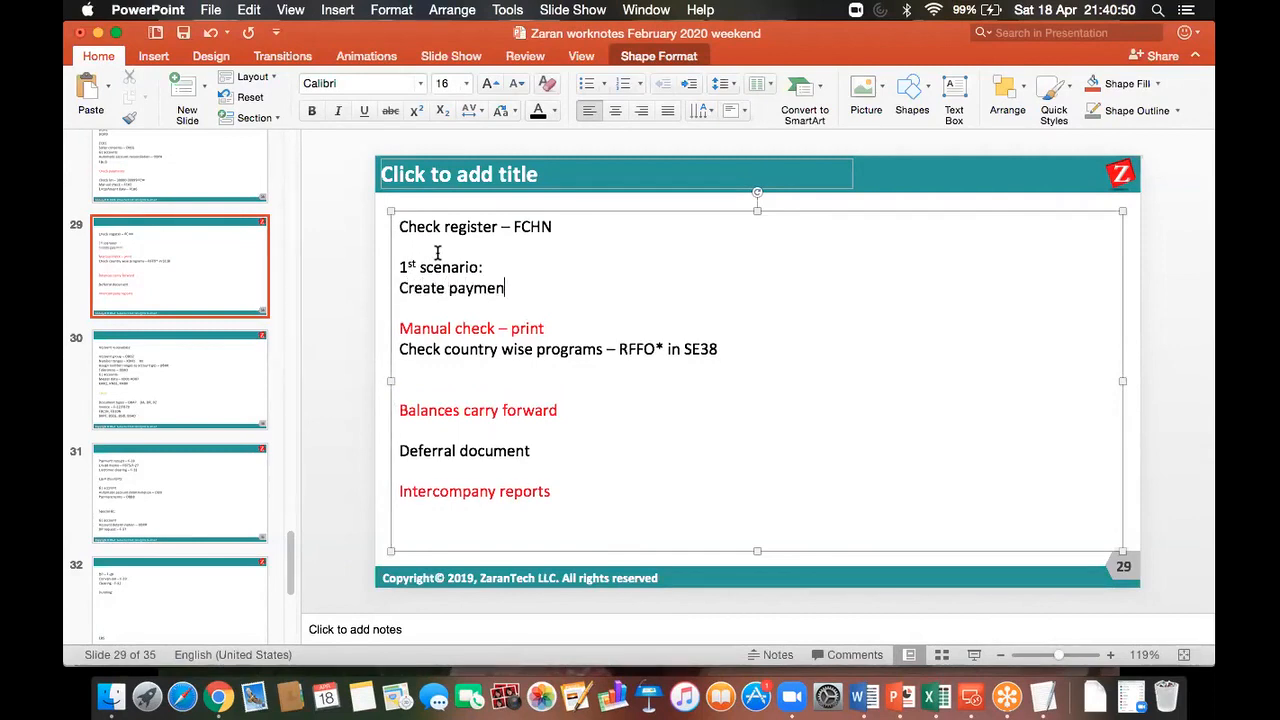
type("t document ")
type("manulays")
key("BackSpace")
key("BackSpace")
key("BackSpace")
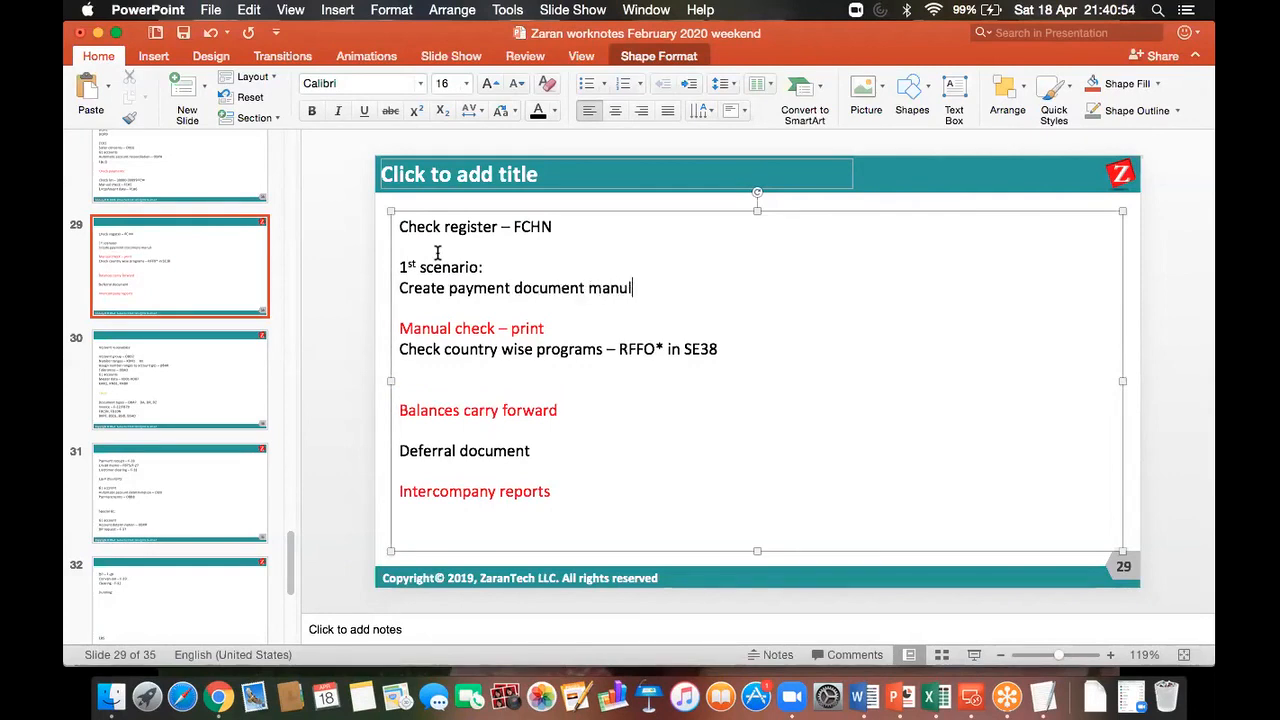
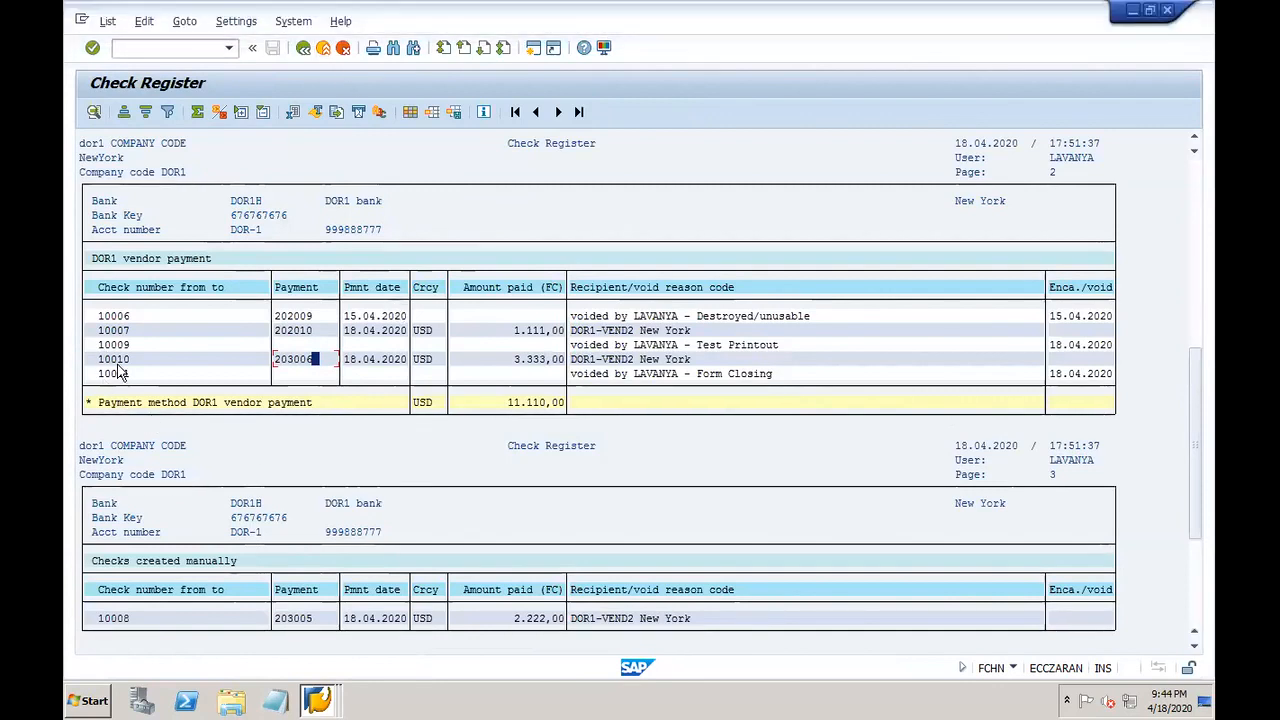
Step: Bring up the taskbar list of open SAP windows
left_click(318, 702)
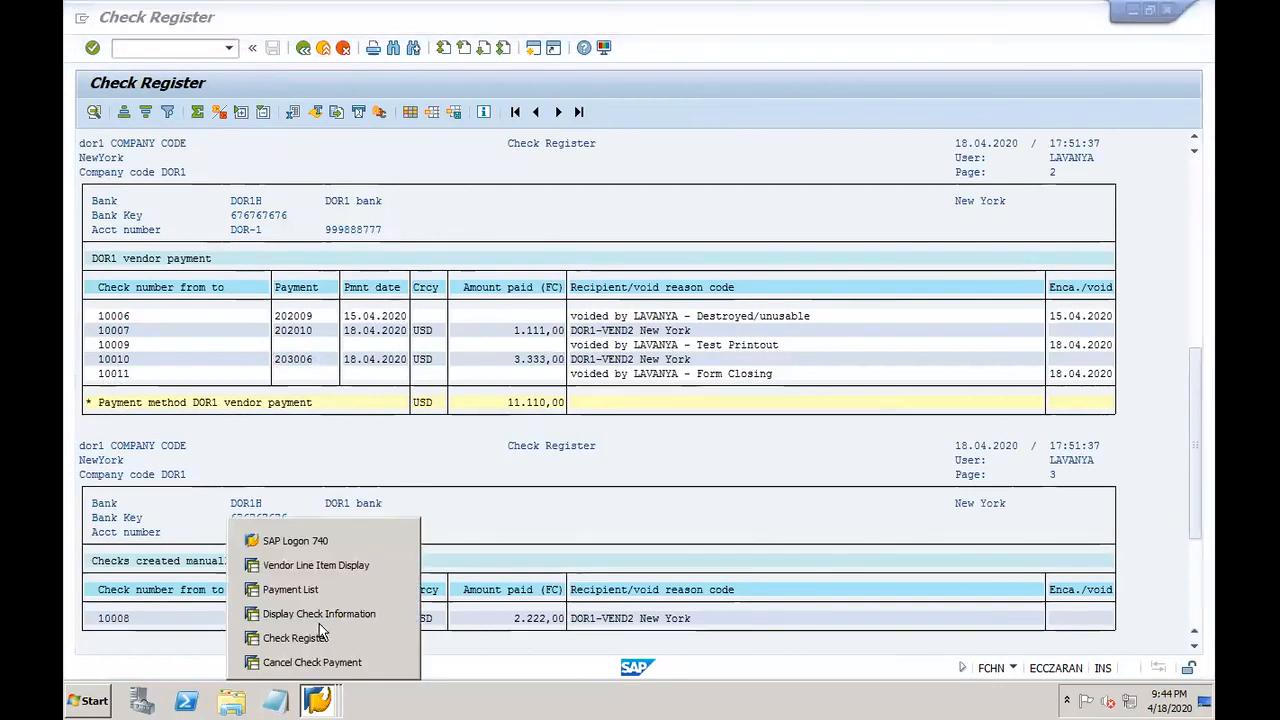
Step: In the check cancellation form, enter check 10010 with void reason 05 Printed incorrectly
left_click(390, 663)
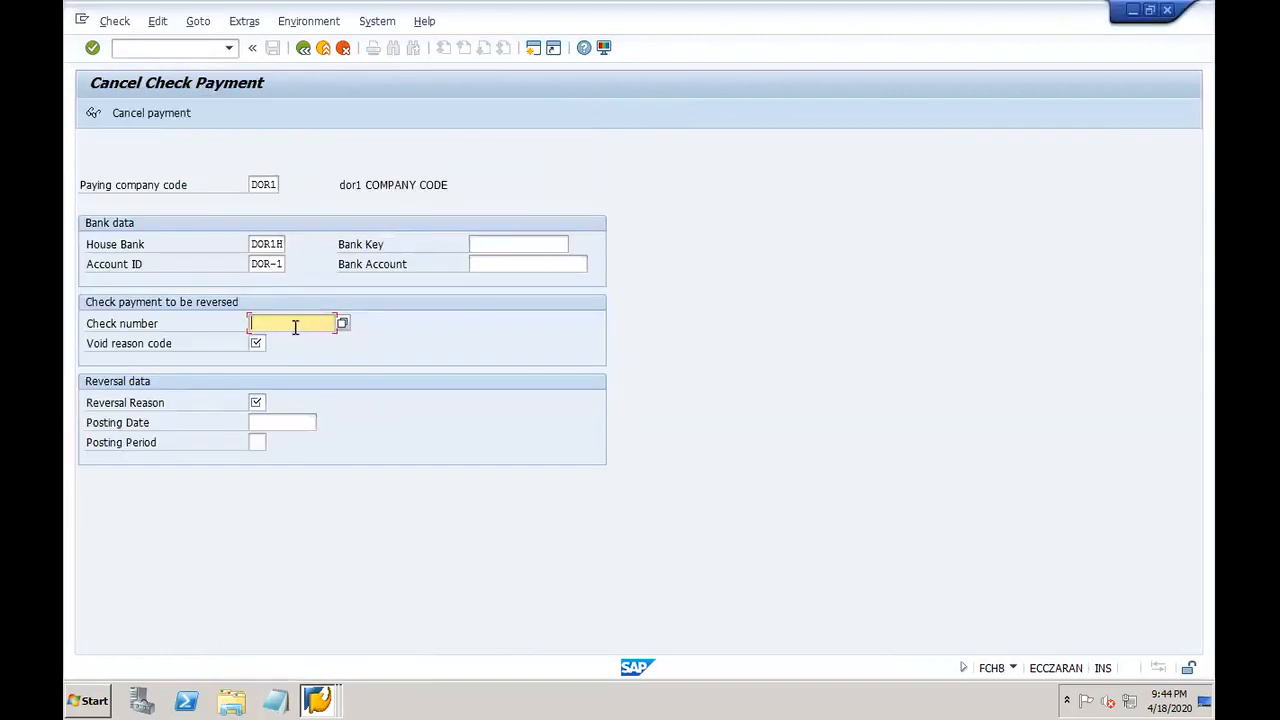
type("10010")
left_click(258, 343)
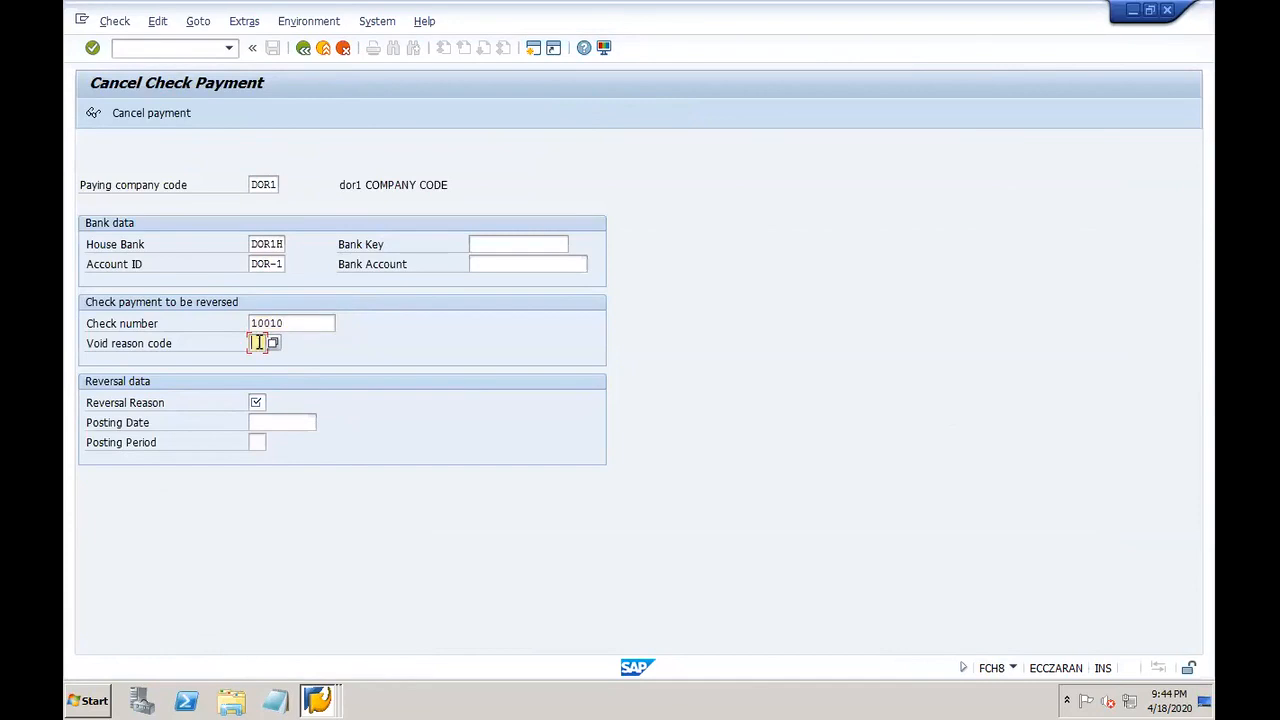
left_click(274, 344)
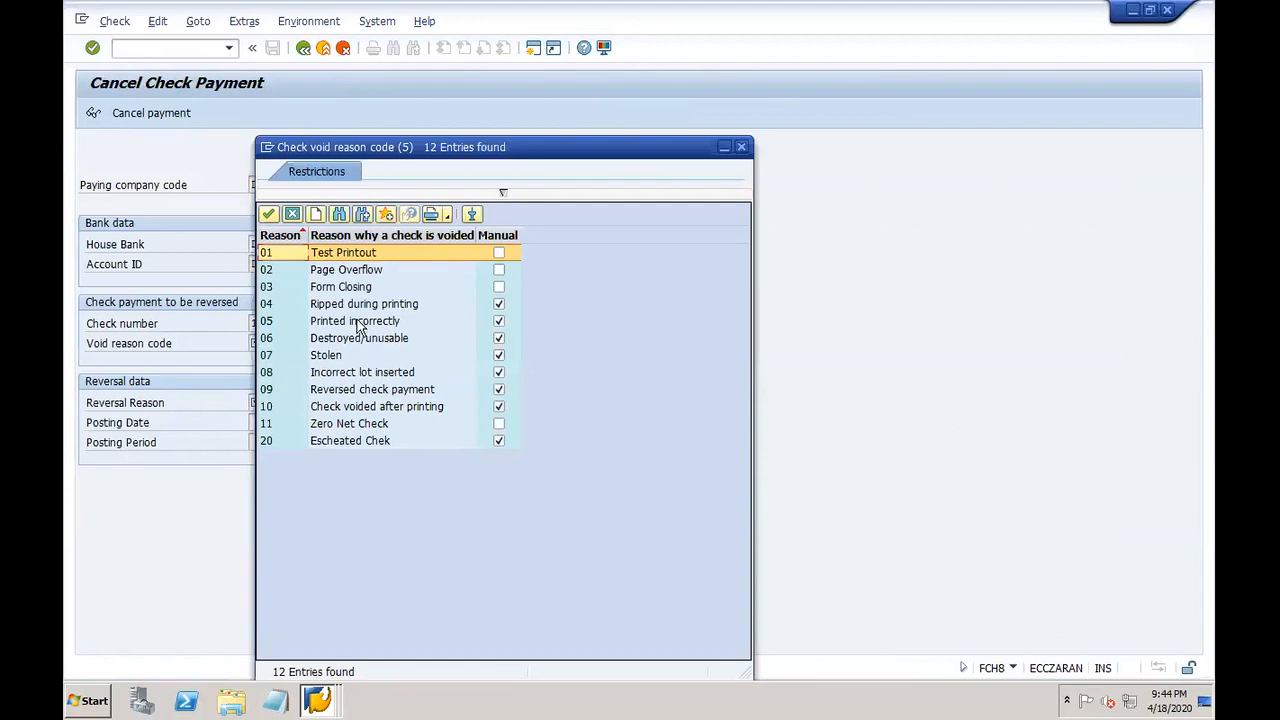
left_click(358, 322)
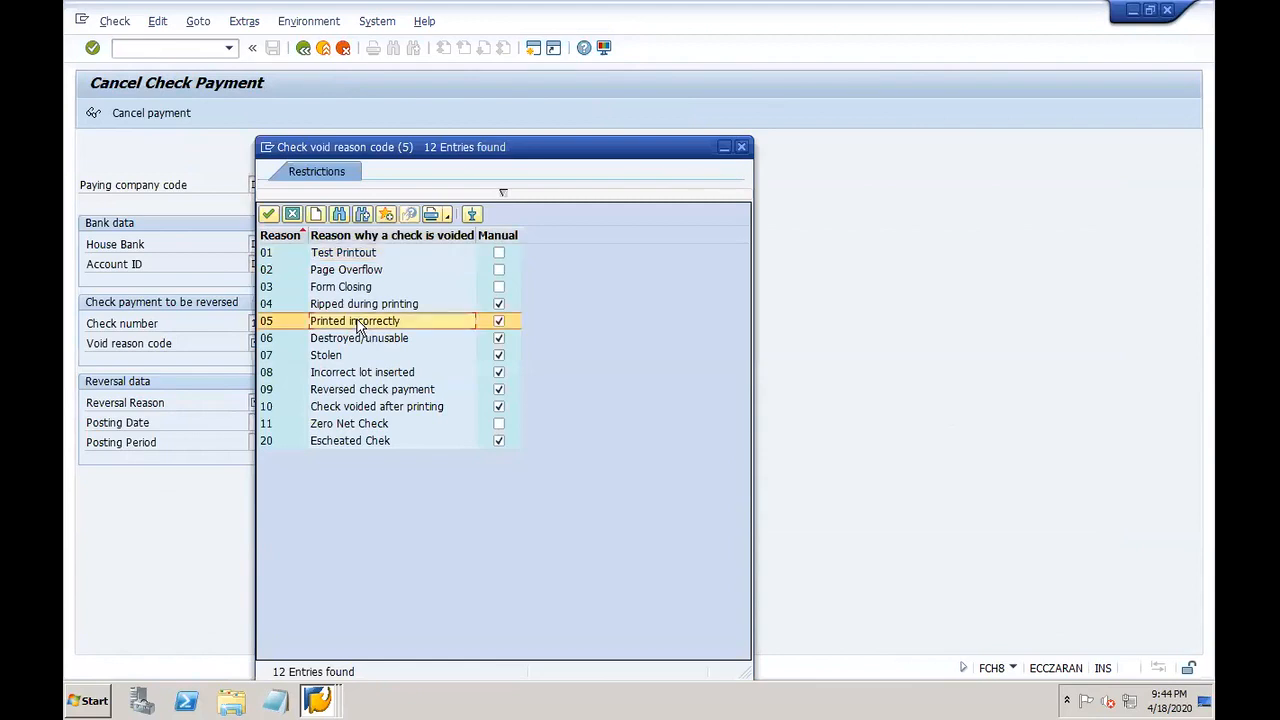
double_click(357, 322)
Step: Set the reversal reason to 07 Incorrect document date
left_click(259, 402)
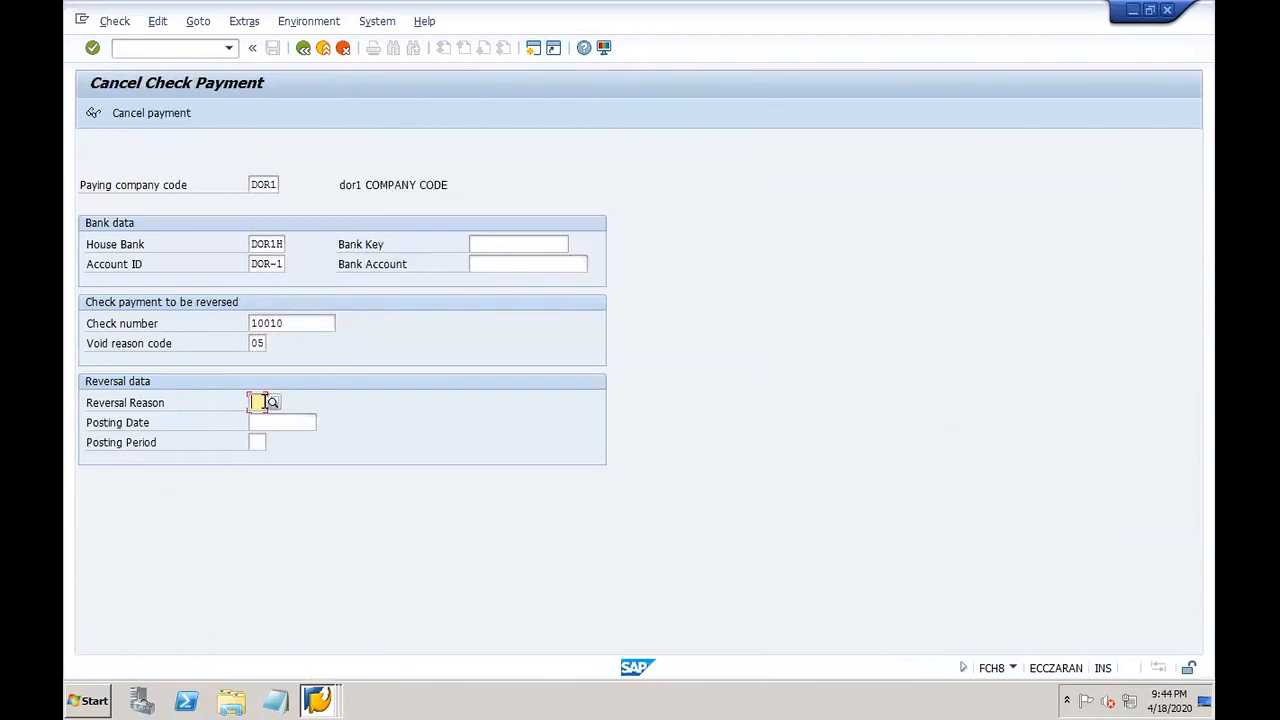
left_click(273, 403)
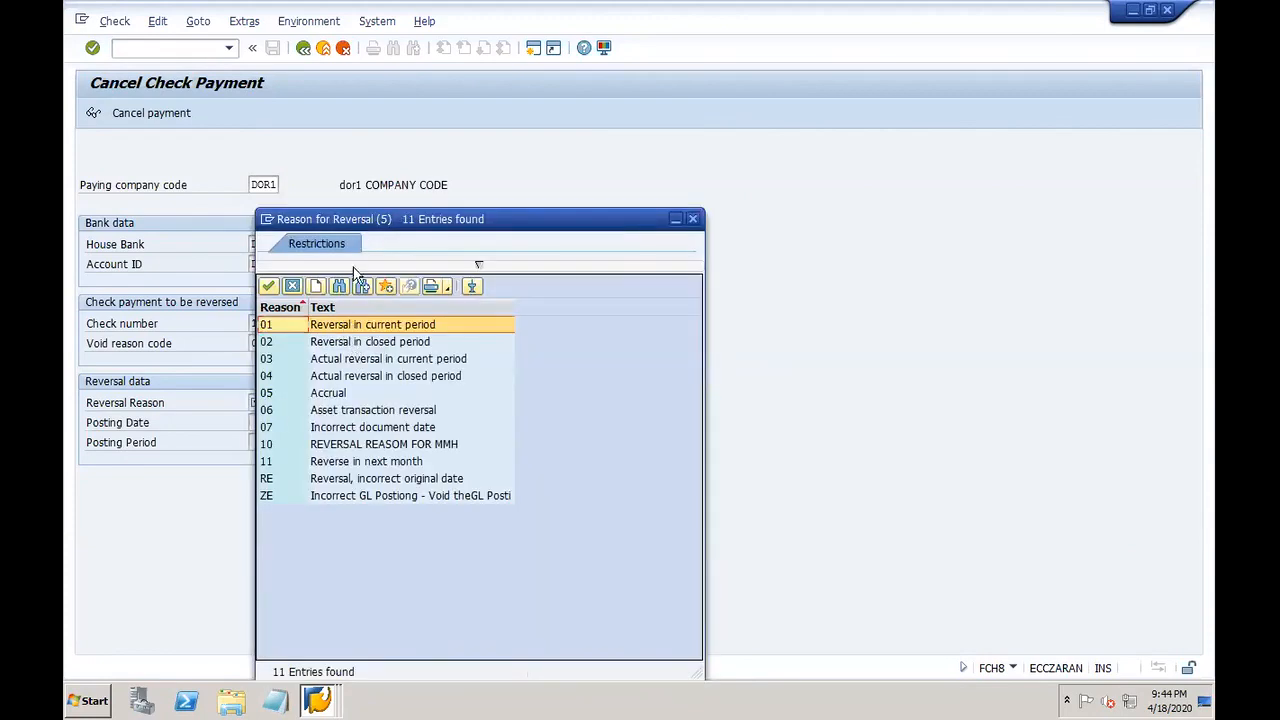
left_click_drag(348, 228, 702, 166)
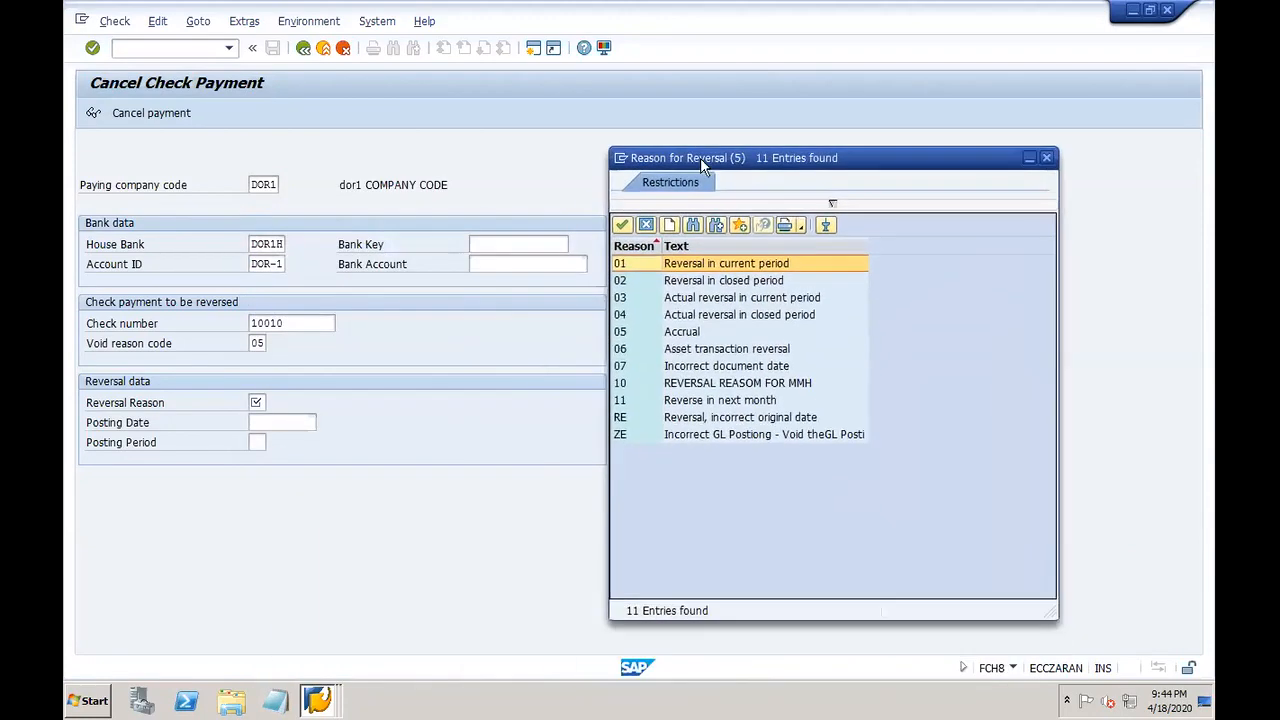
double_click(643, 263)
left_click(274, 402)
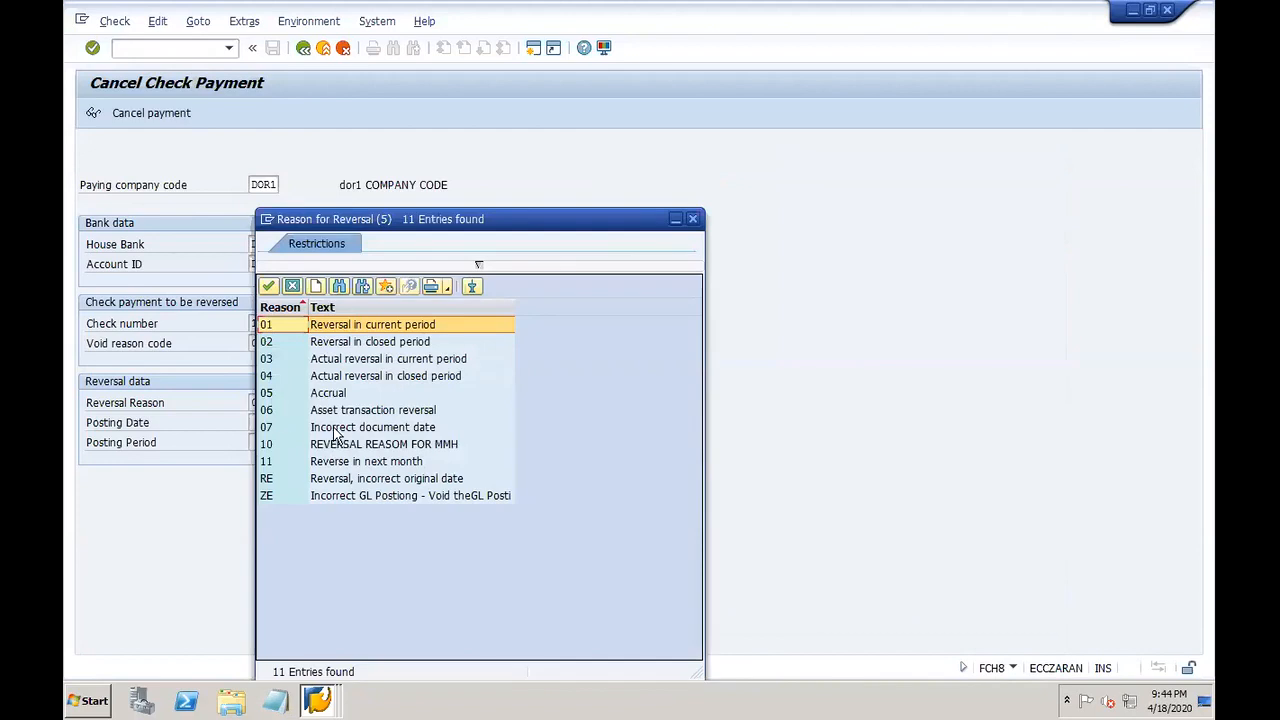
double_click(335, 428)
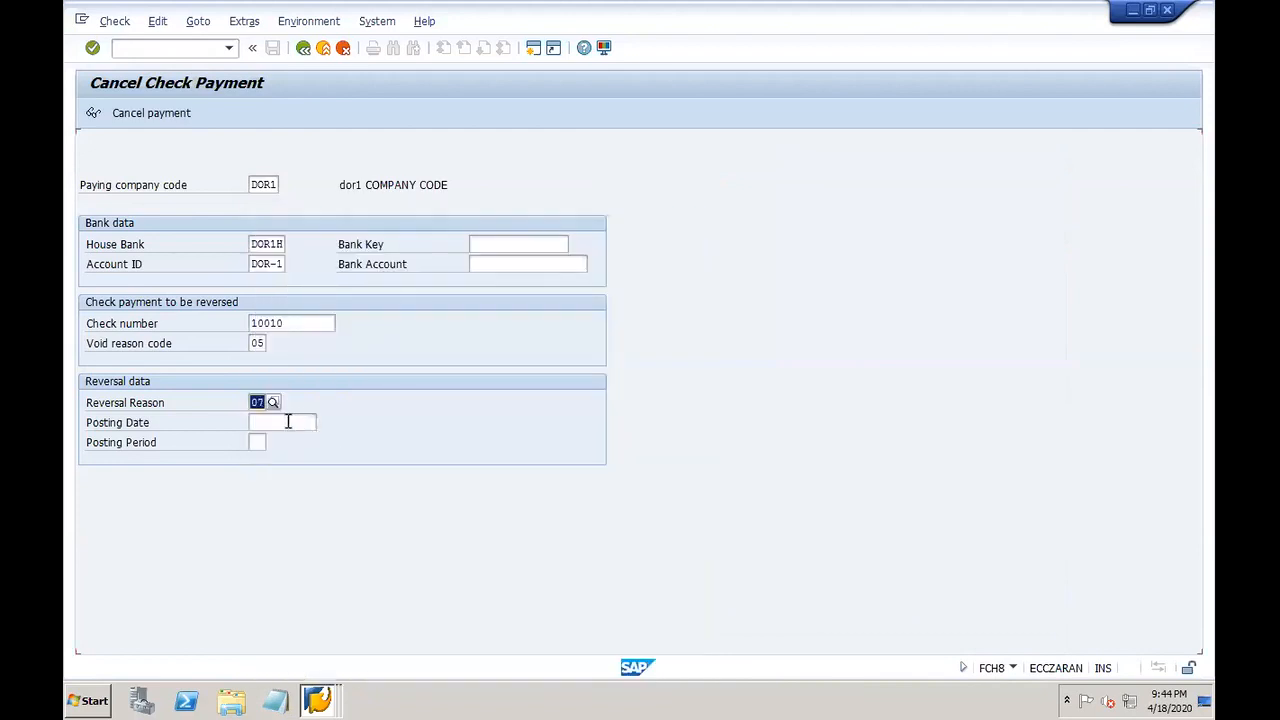
Step: Set the posting date to 01.01.2020 from the previously used dates
left_click(288, 422)
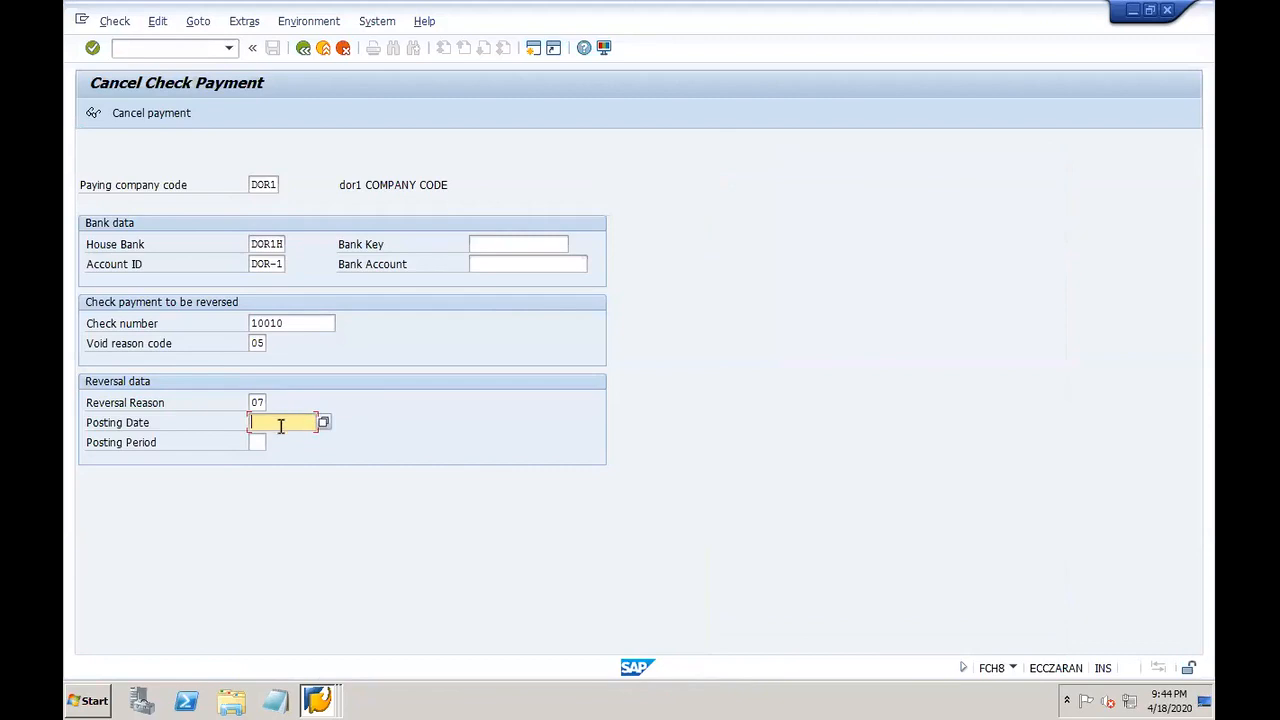
left_click(281, 425)
left_click(272, 455)
left_click(257, 443)
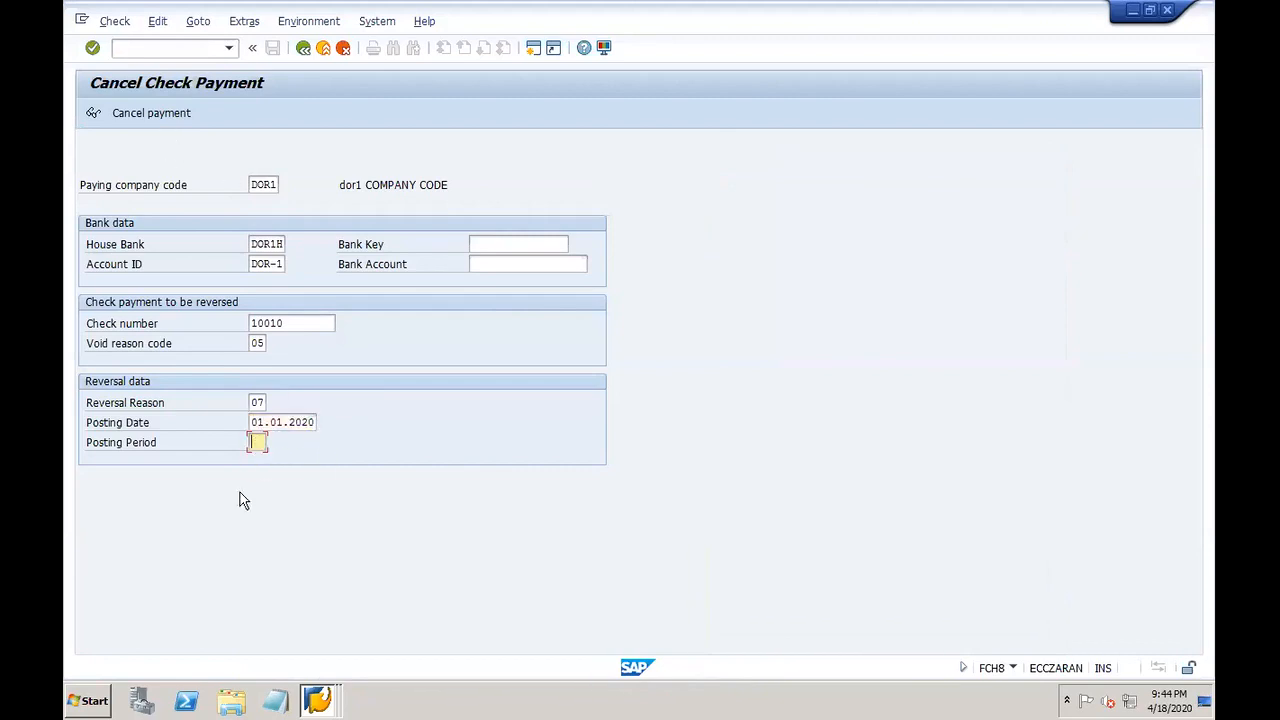
right_click(318, 703)
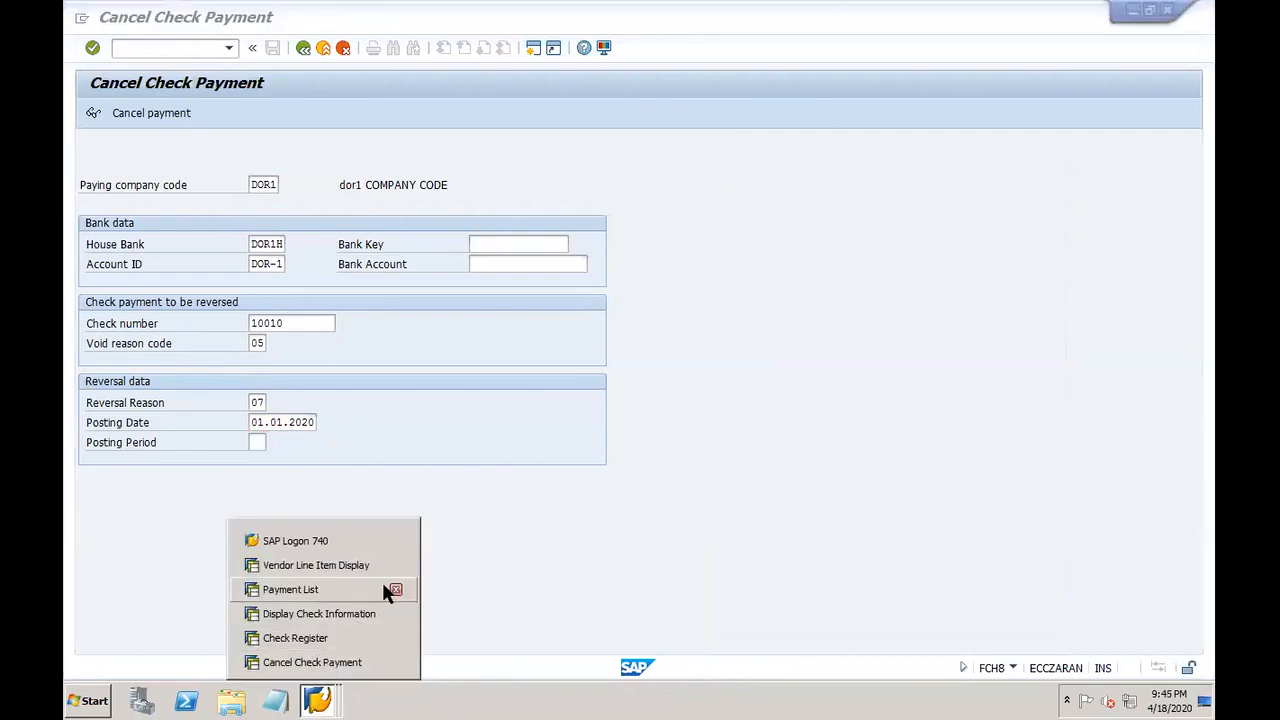
Step: Close the Payment List and Check Information windows and attempt cancelling check 10010's payment
left_click(395, 591)
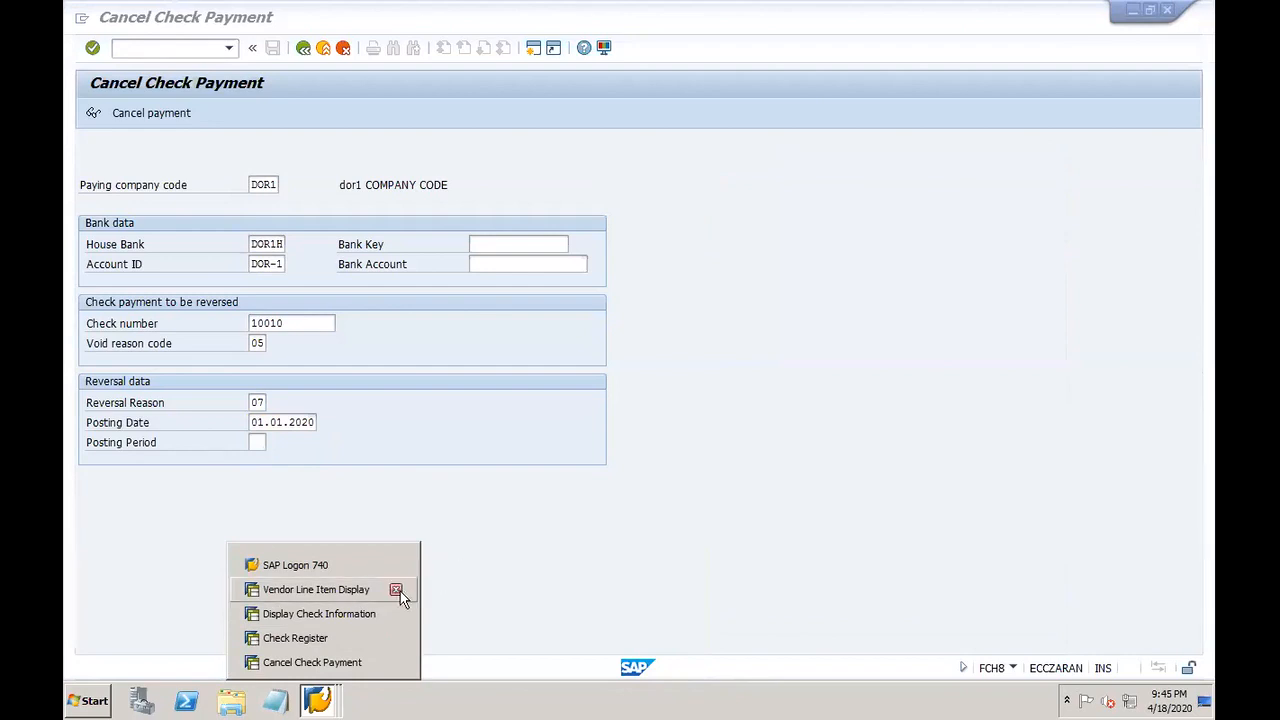
left_click(490, 566)
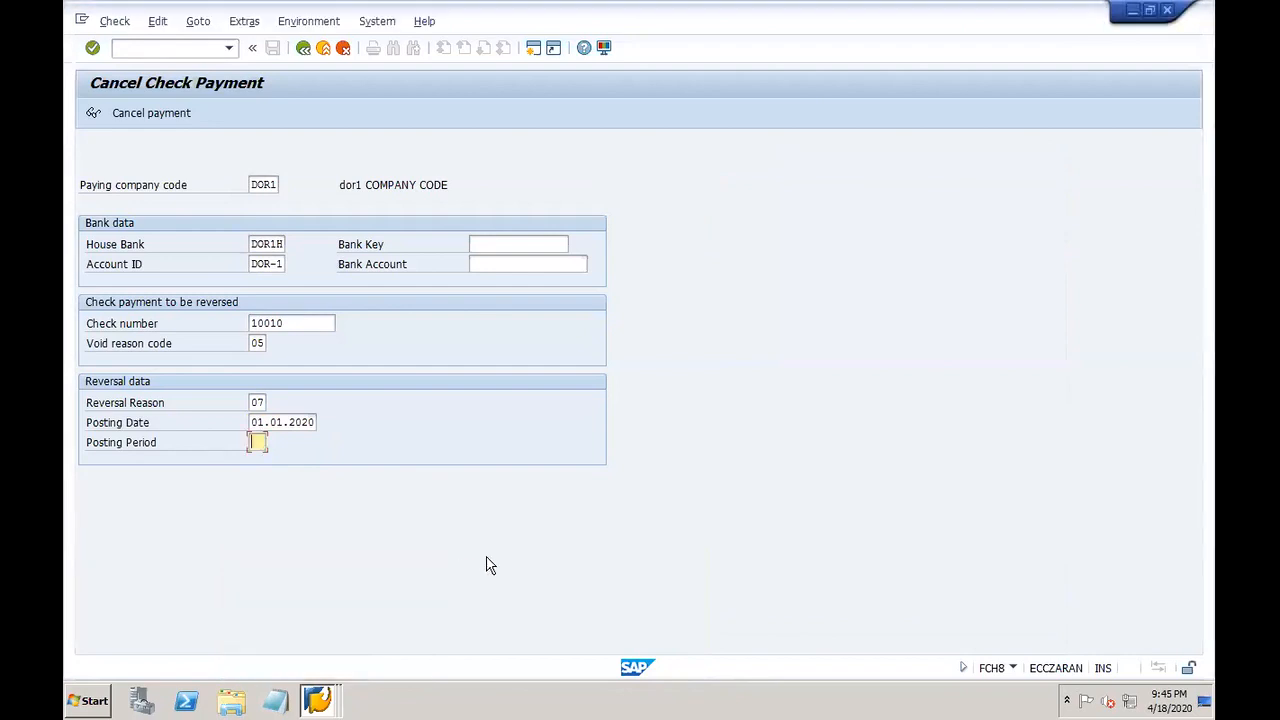
right_click(318, 700)
left_click(394, 613)
left_click(357, 445)
left_click(150, 114)
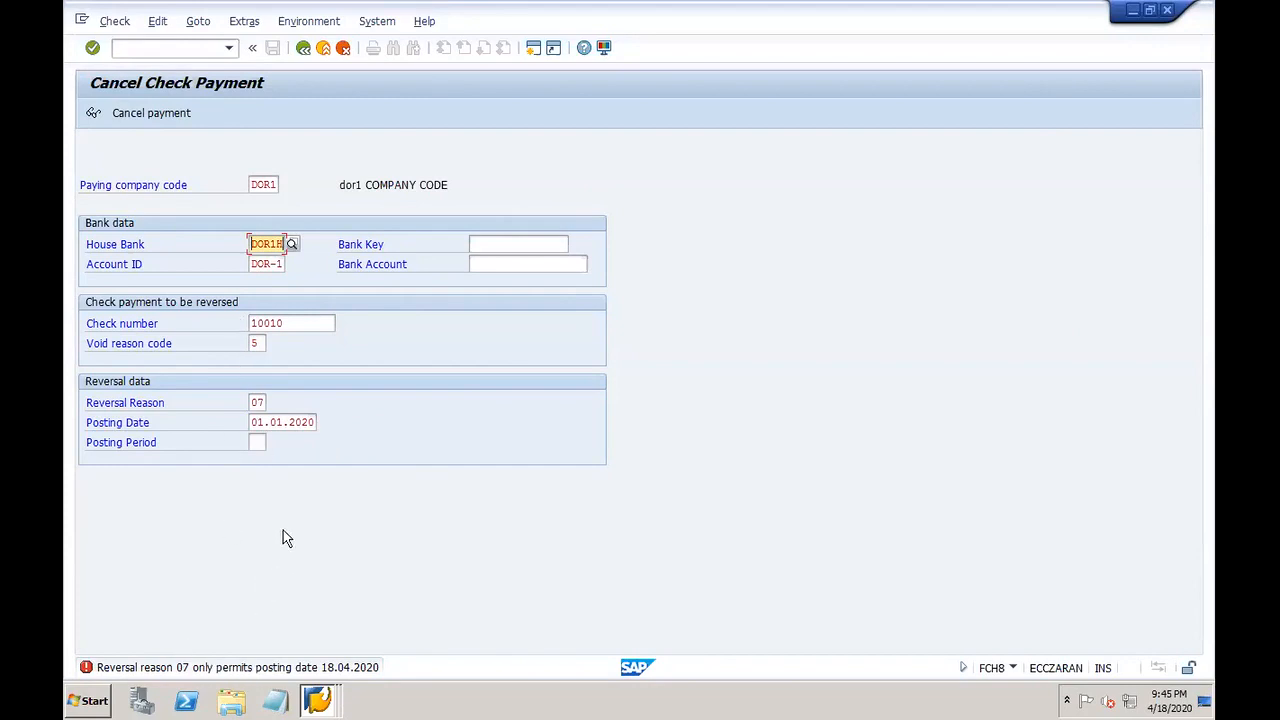
Step: Change the reversal reason to 01 and rework the posting date
left_click(279, 421)
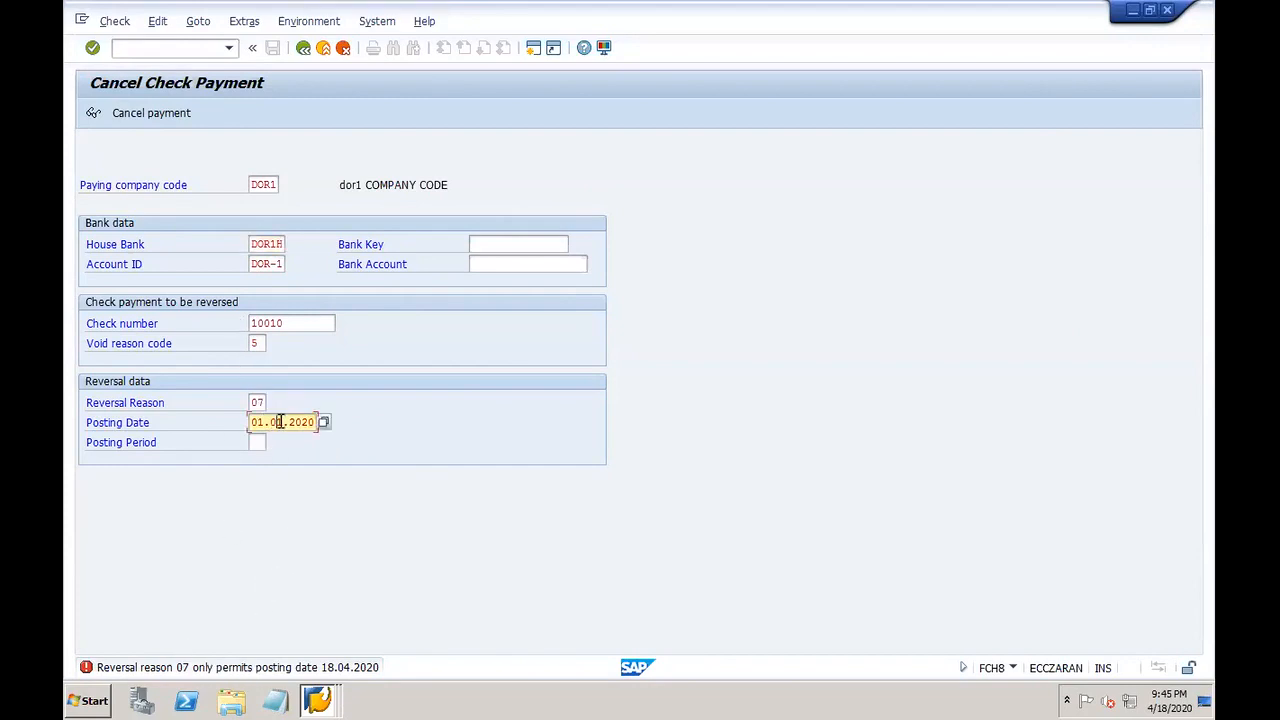
key("BackSpace")
key("BackSpace")
type("18")
left_click(264, 401)
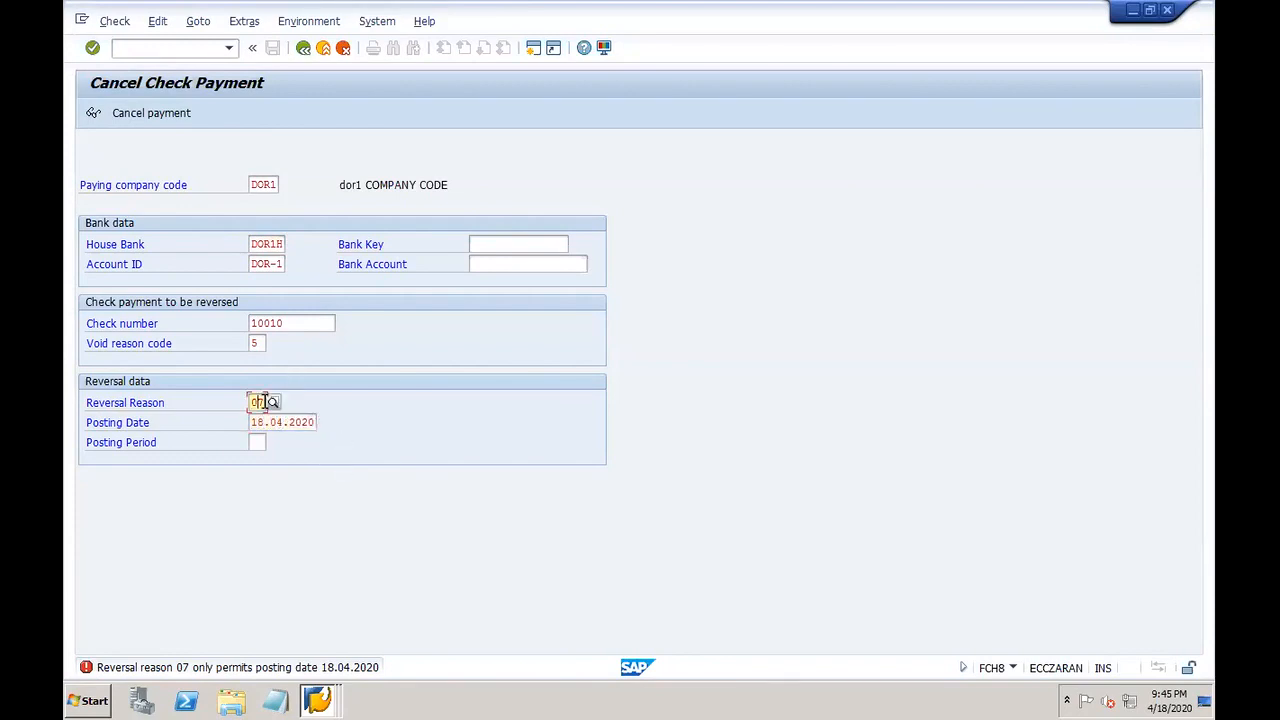
double_click(257, 402)
type("01")
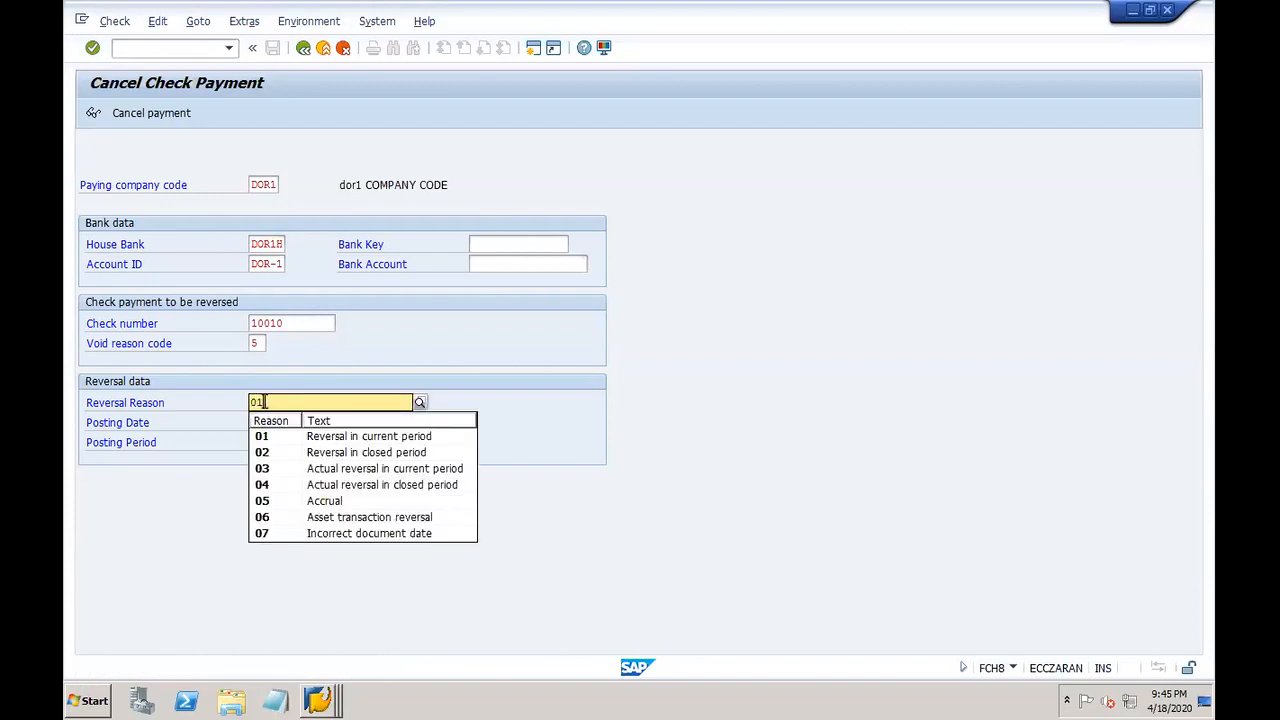
left_click(288, 441)
left_click(285, 422)
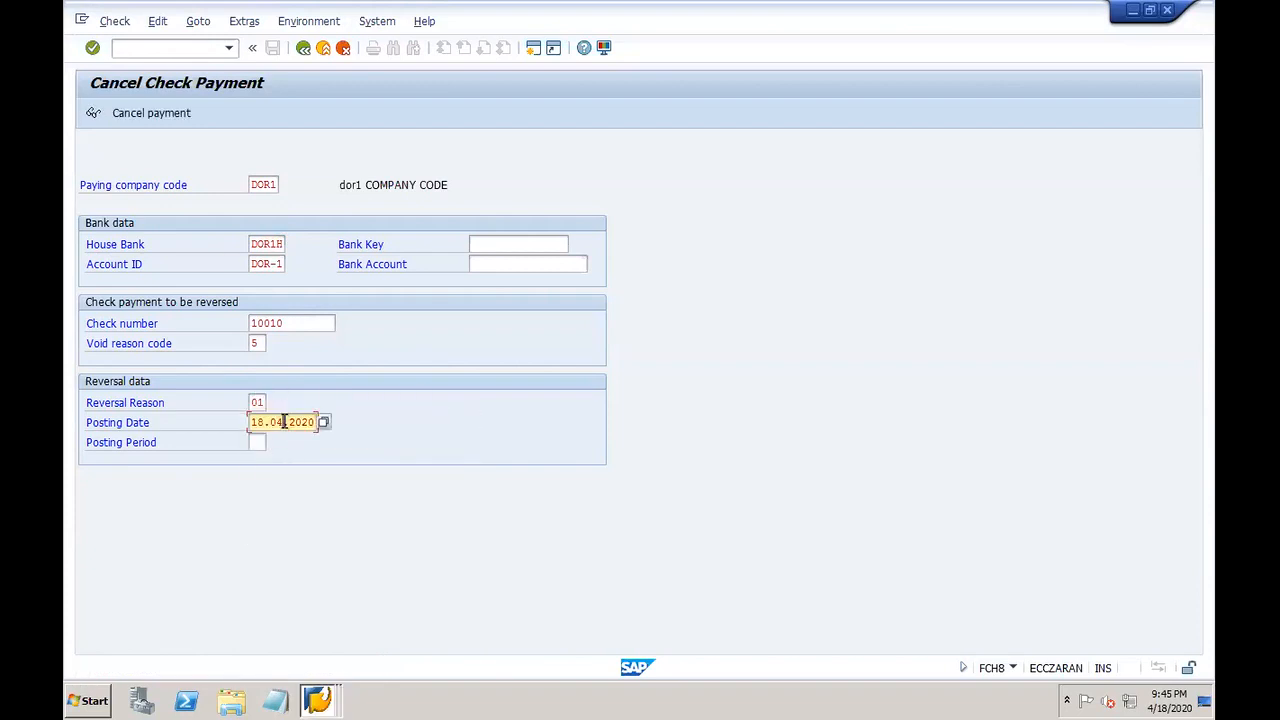
key("BackSpace")
type("01")
key("Return")
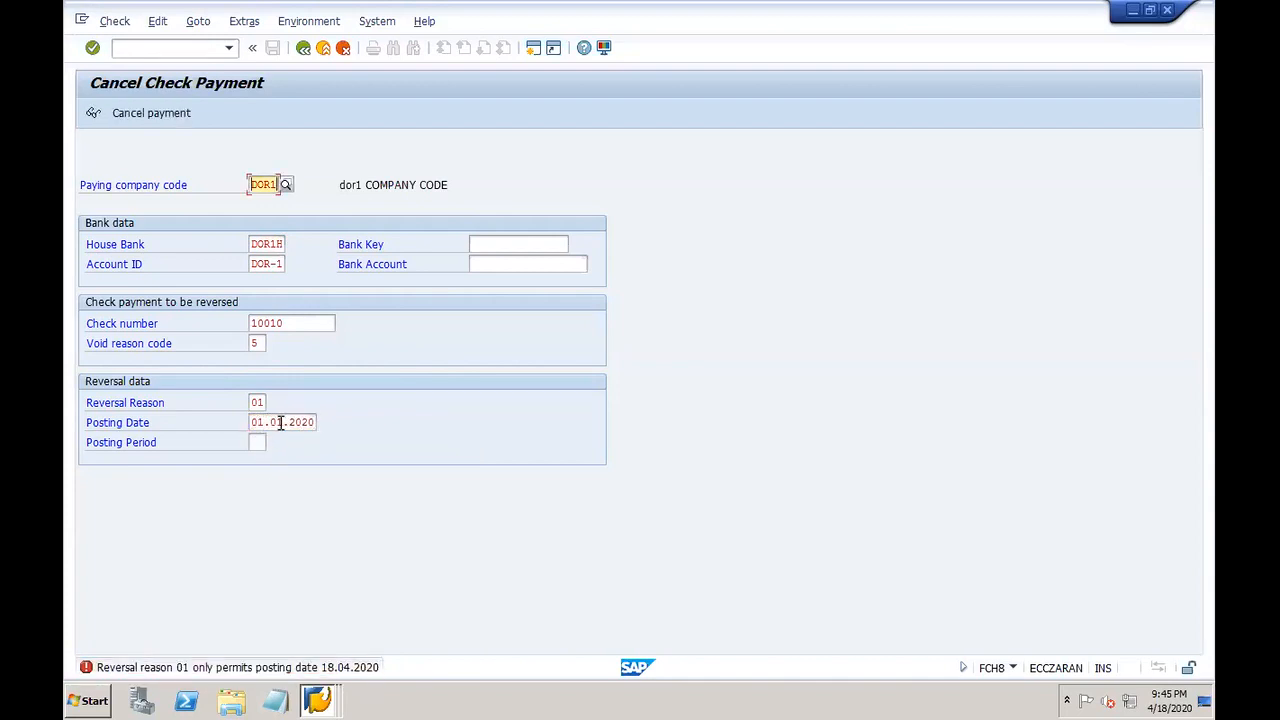
Step: Correct the posting date to 18.04.2020 and post the reversal, creating document 203007
left_click(281, 422)
key("BackSpace")
key("BackSpace")
key("BackSpace")
key("BackSpace")
key("BackSpace")
type("18.04")
key("Return")
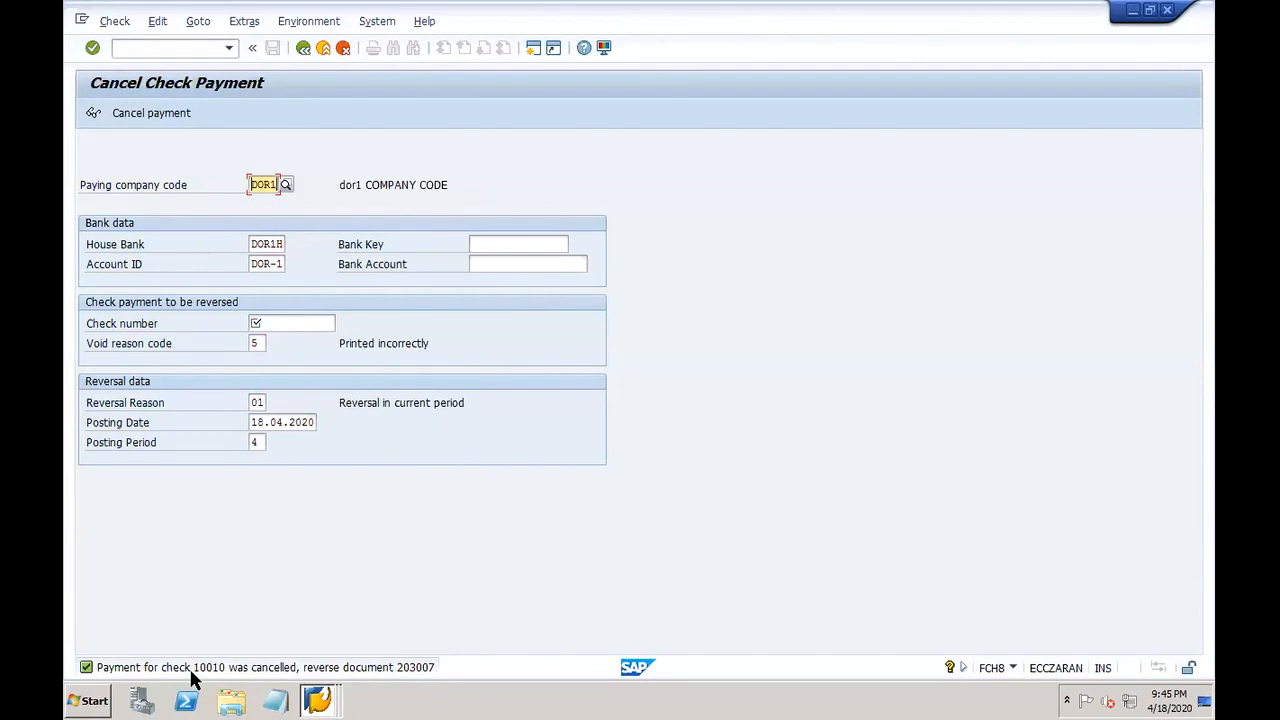
double_click(279, 188)
left_click(318, 699)
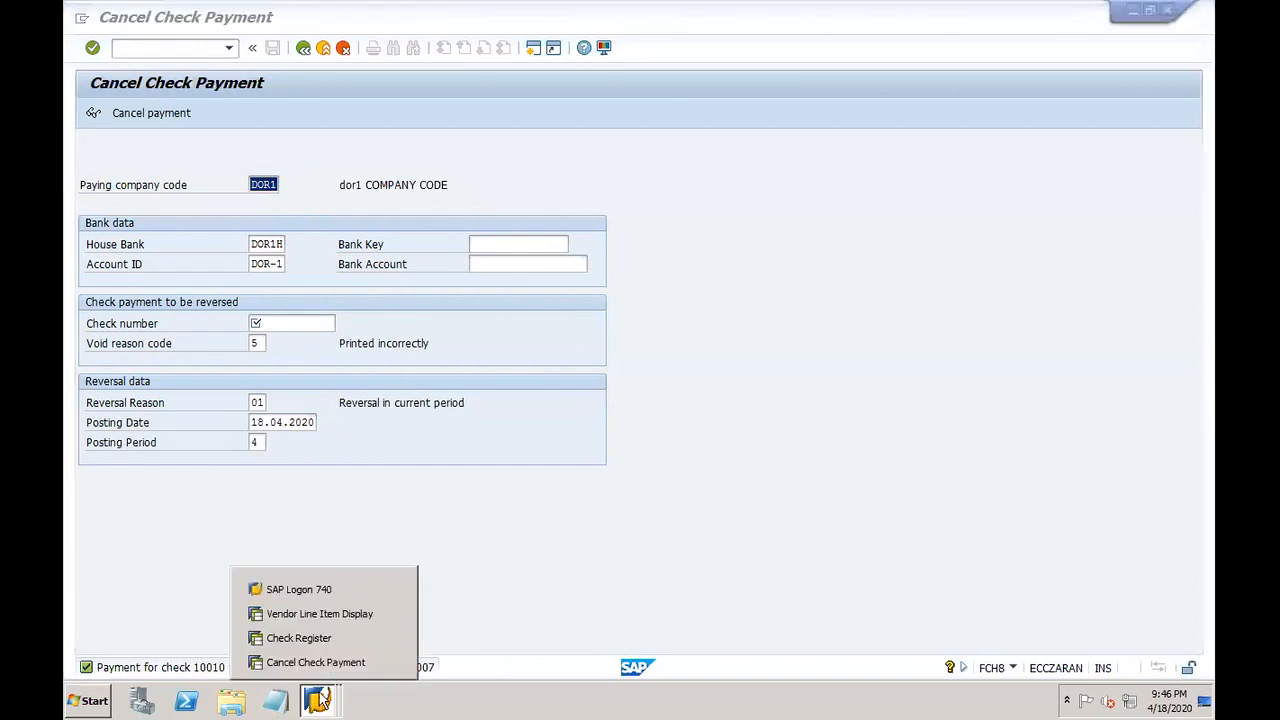
Step: Rerun the check register report and page down through it
left_click(298, 637)
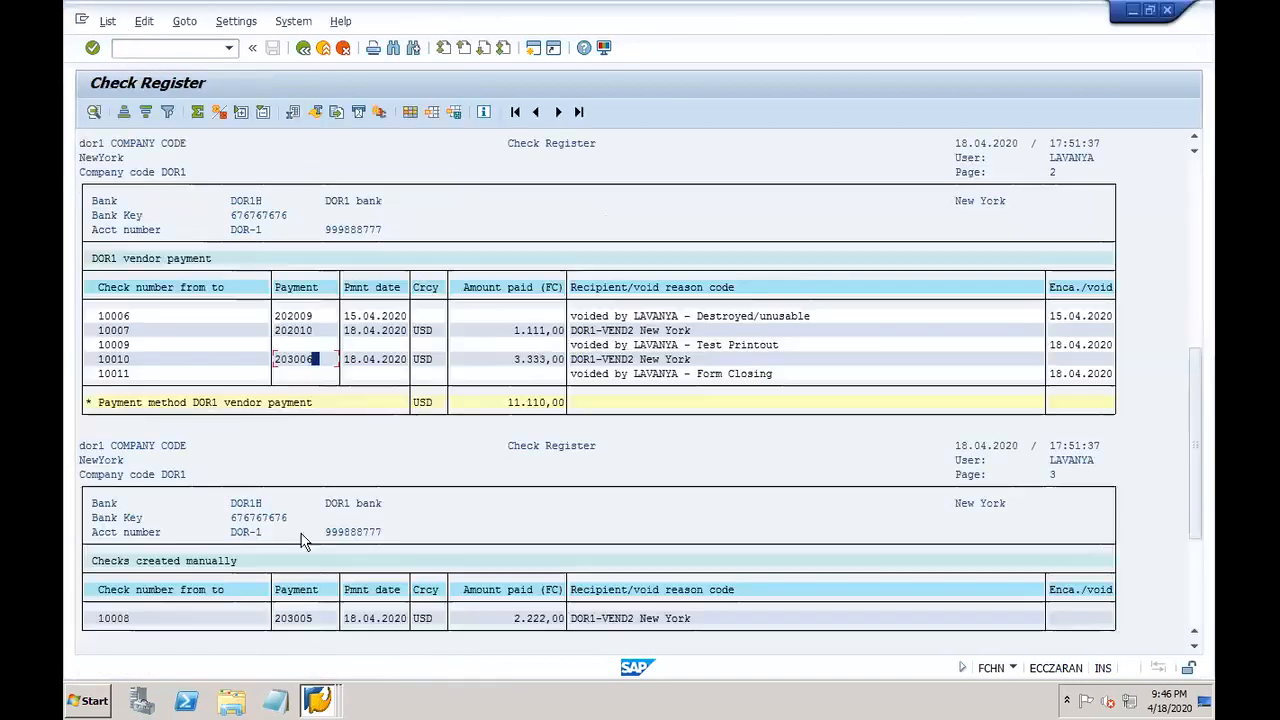
left_click(320, 698)
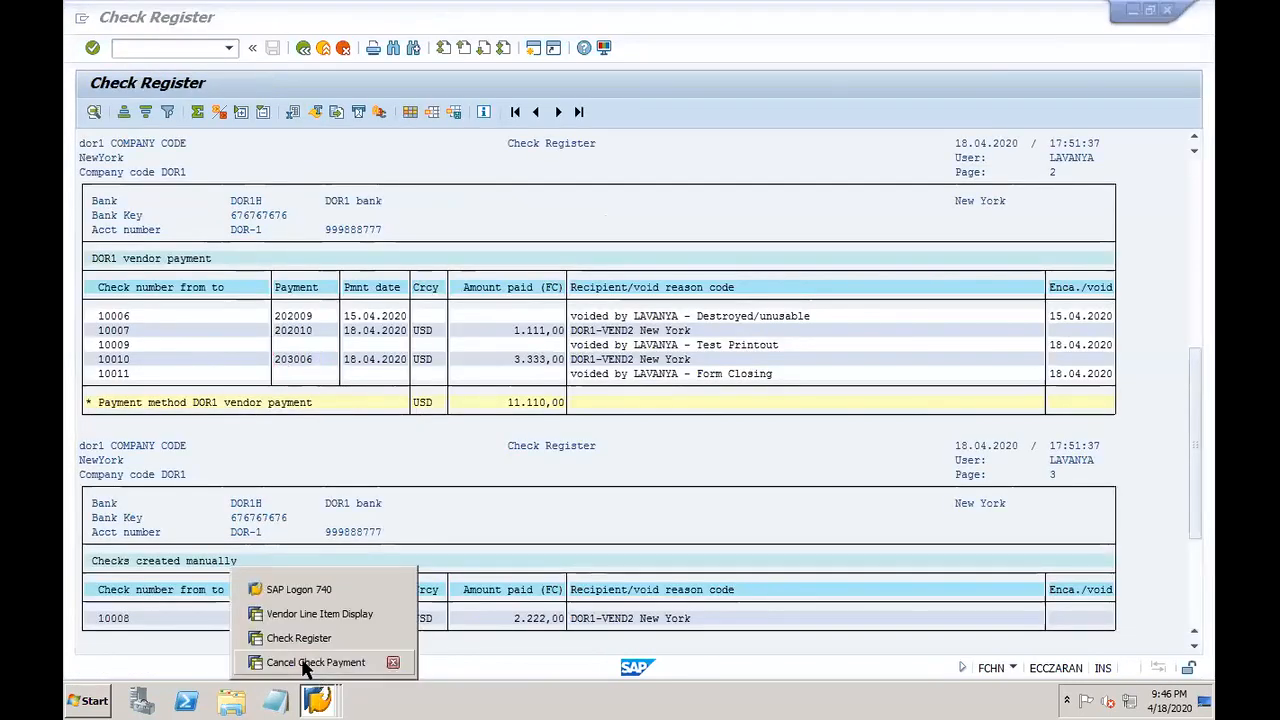
left_click(312, 662)
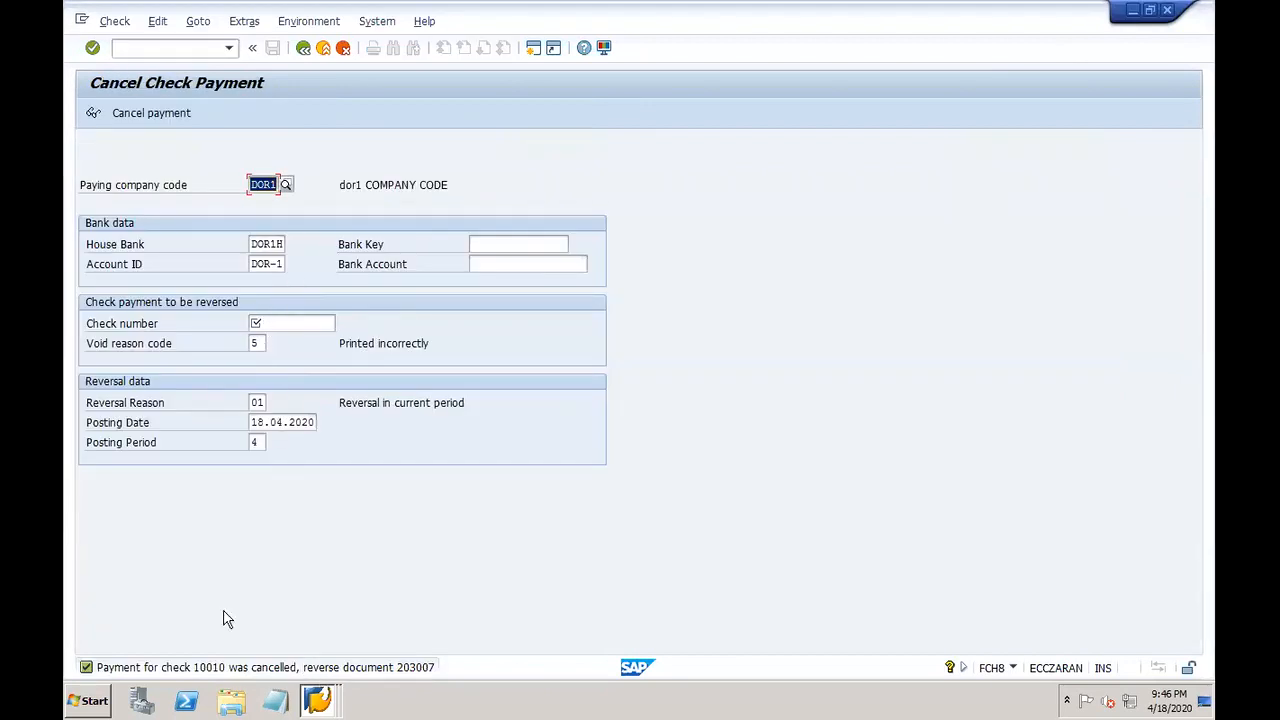
left_click(320, 698)
left_click(316, 634)
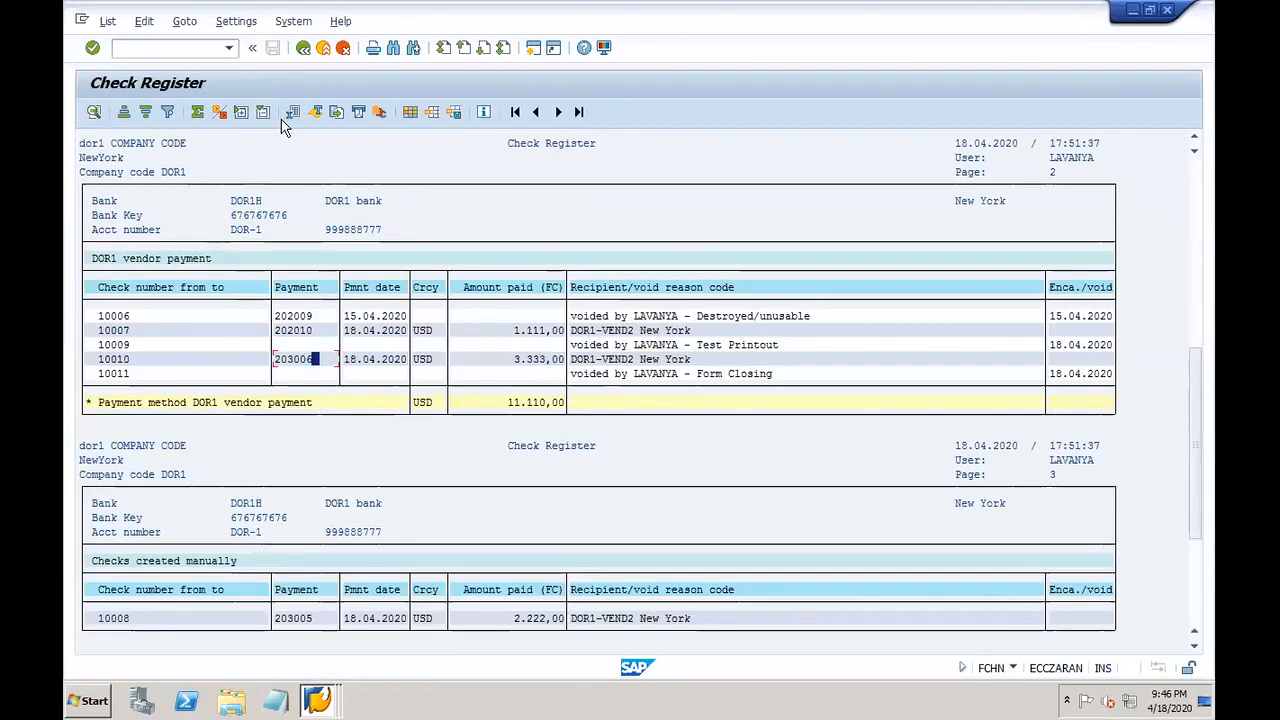
left_click(303, 47)
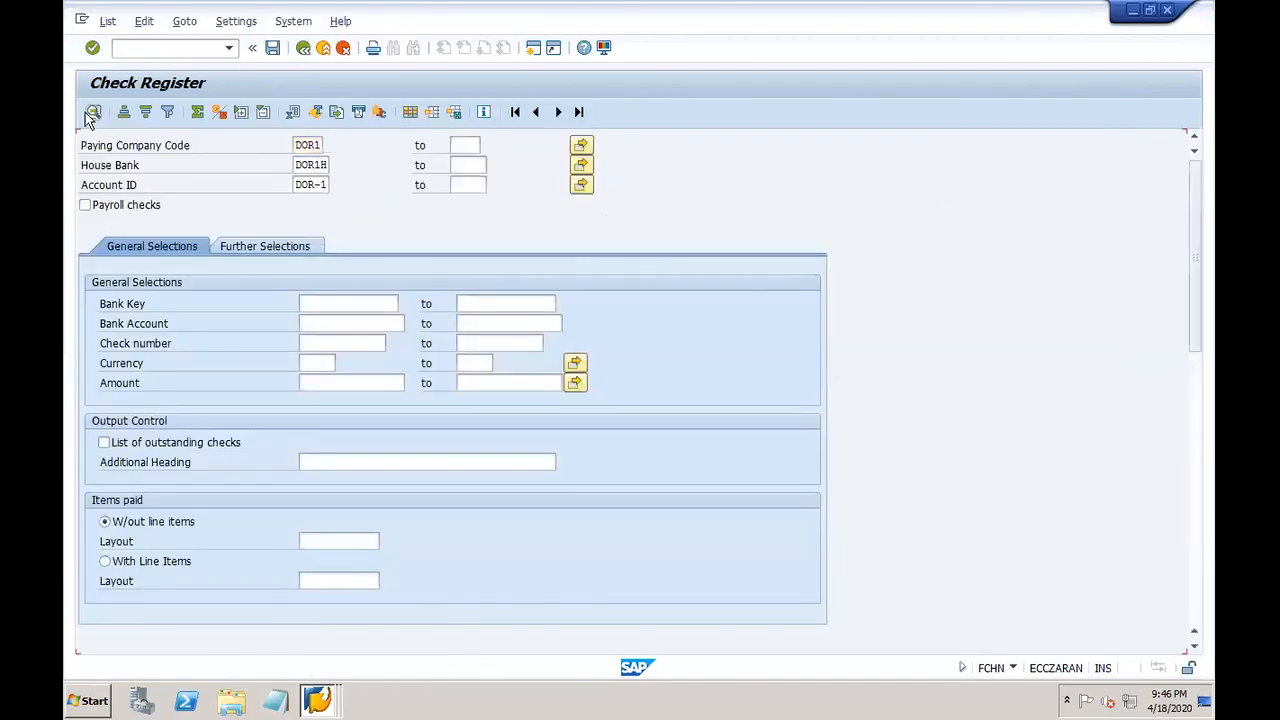
left_click(92, 112)
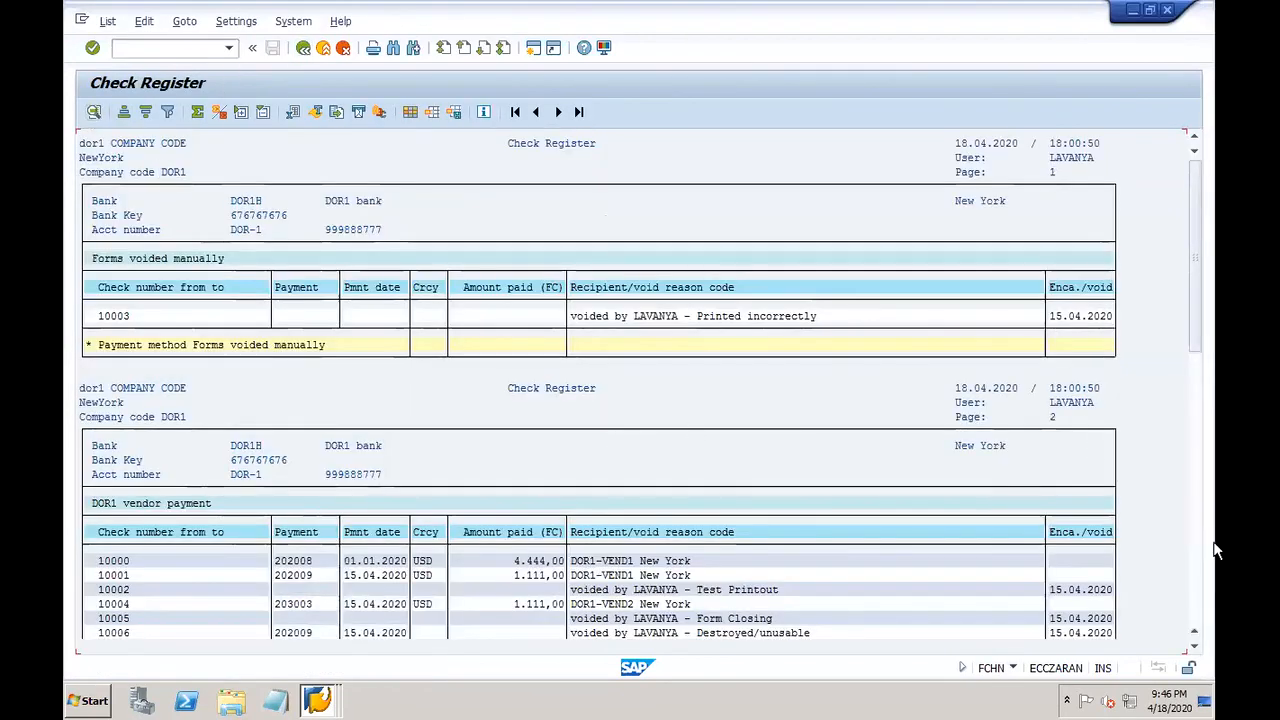
left_click(1194, 646)
left_click(1195, 647)
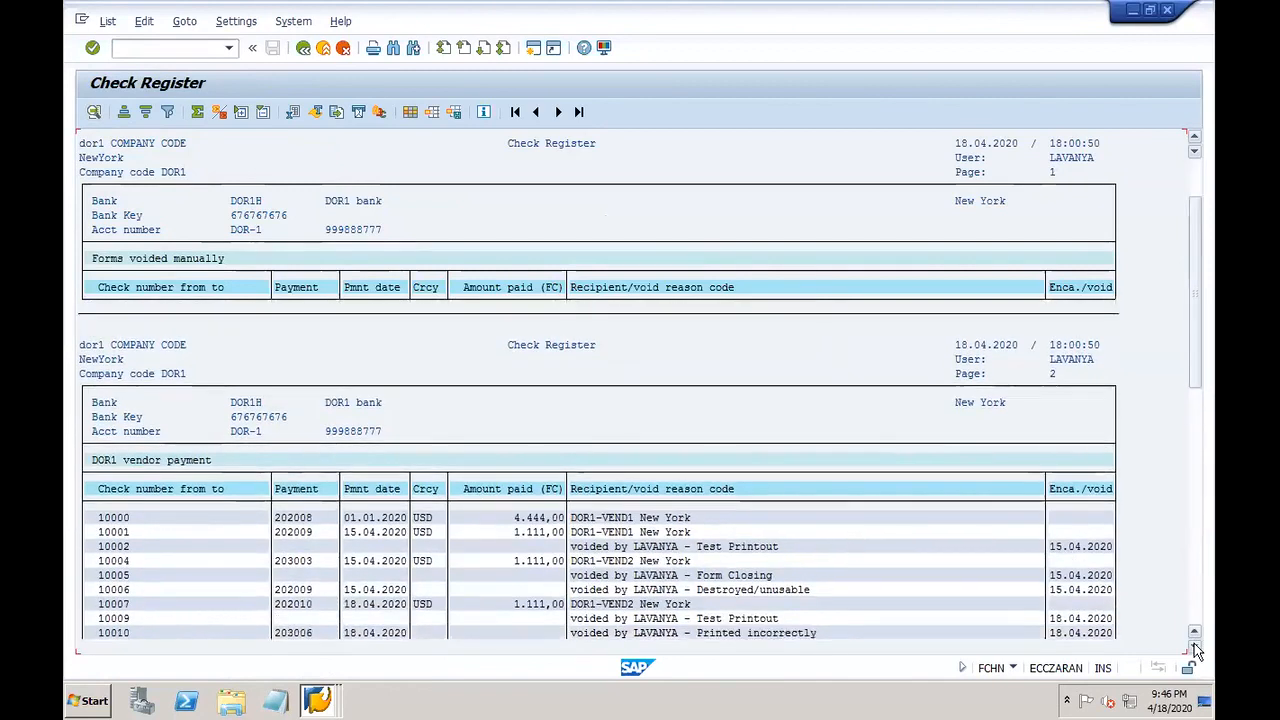
left_click(1195, 647)
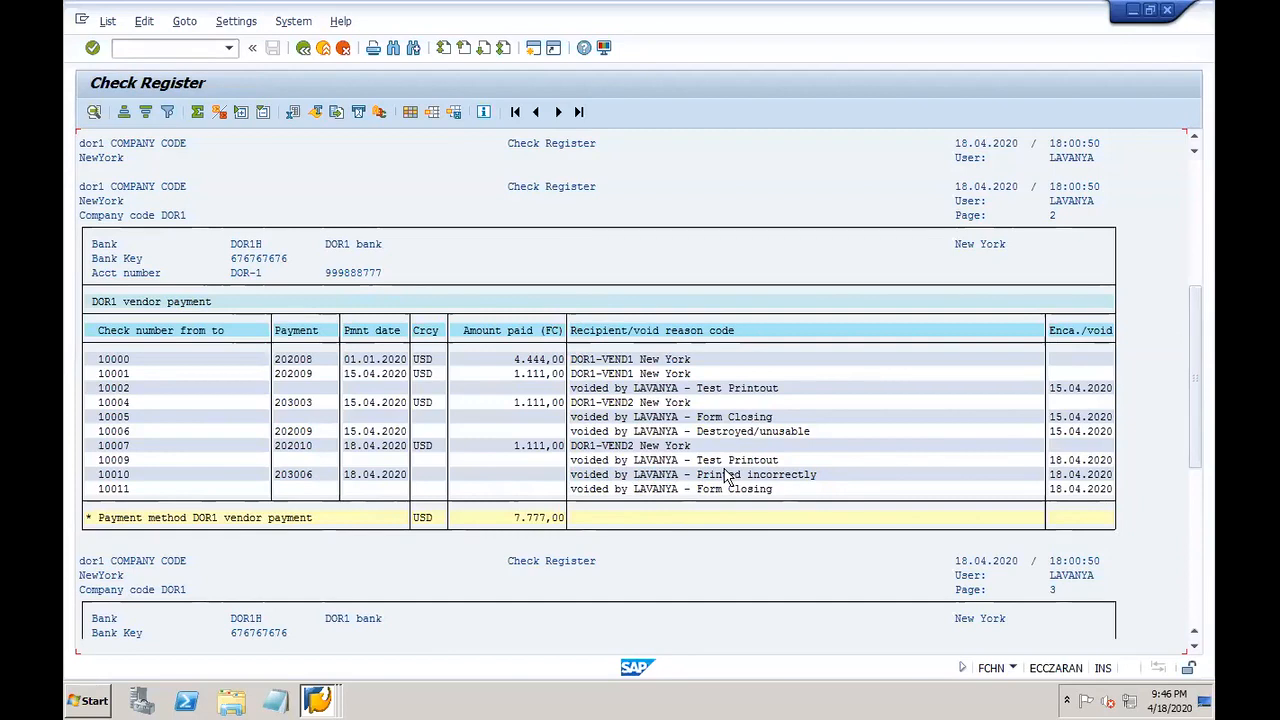
Step: Look at the cancellation form's void reason, then scroll the register to check 10010 voided
left_click(320, 704)
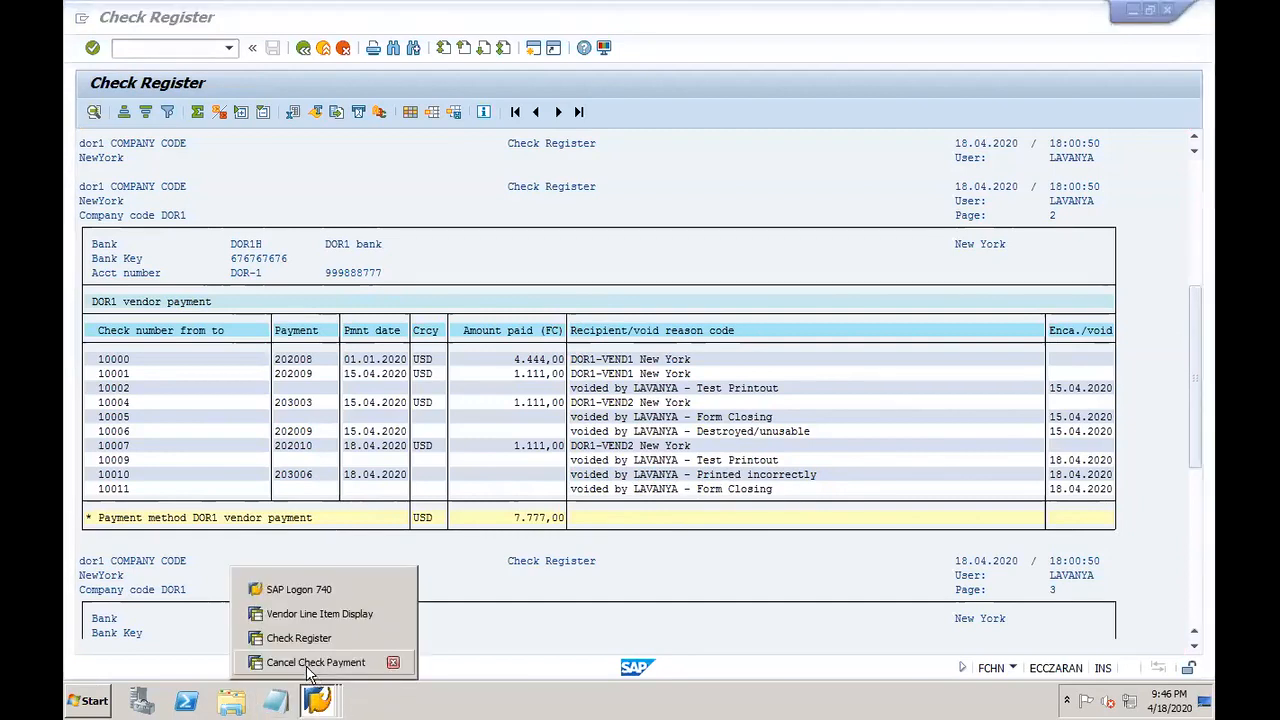
left_click(310, 664)
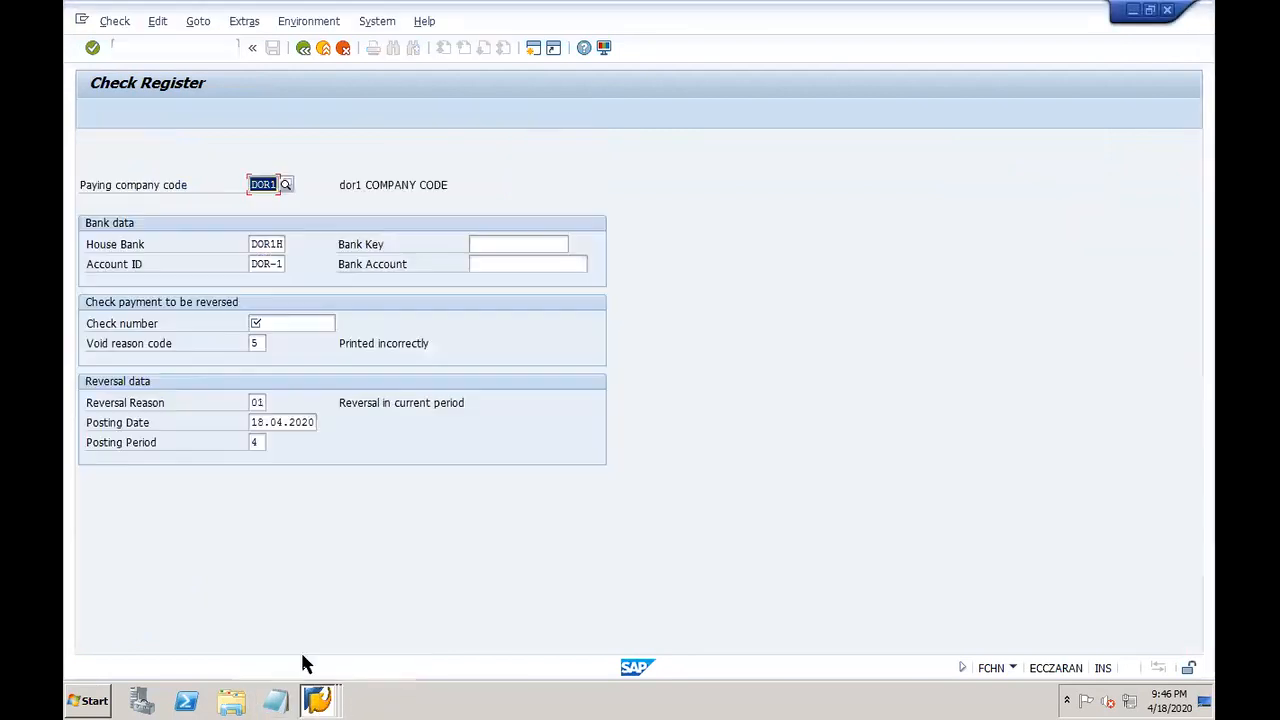
left_click(263, 343)
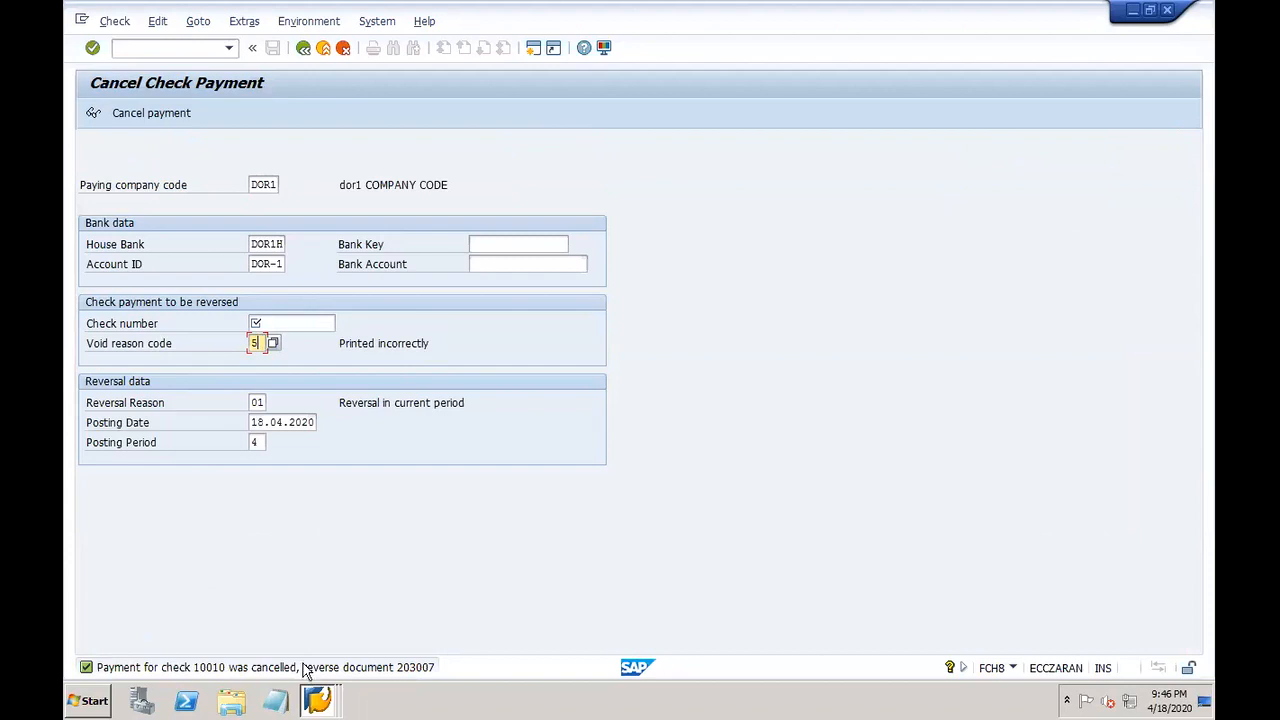
left_click(320, 700)
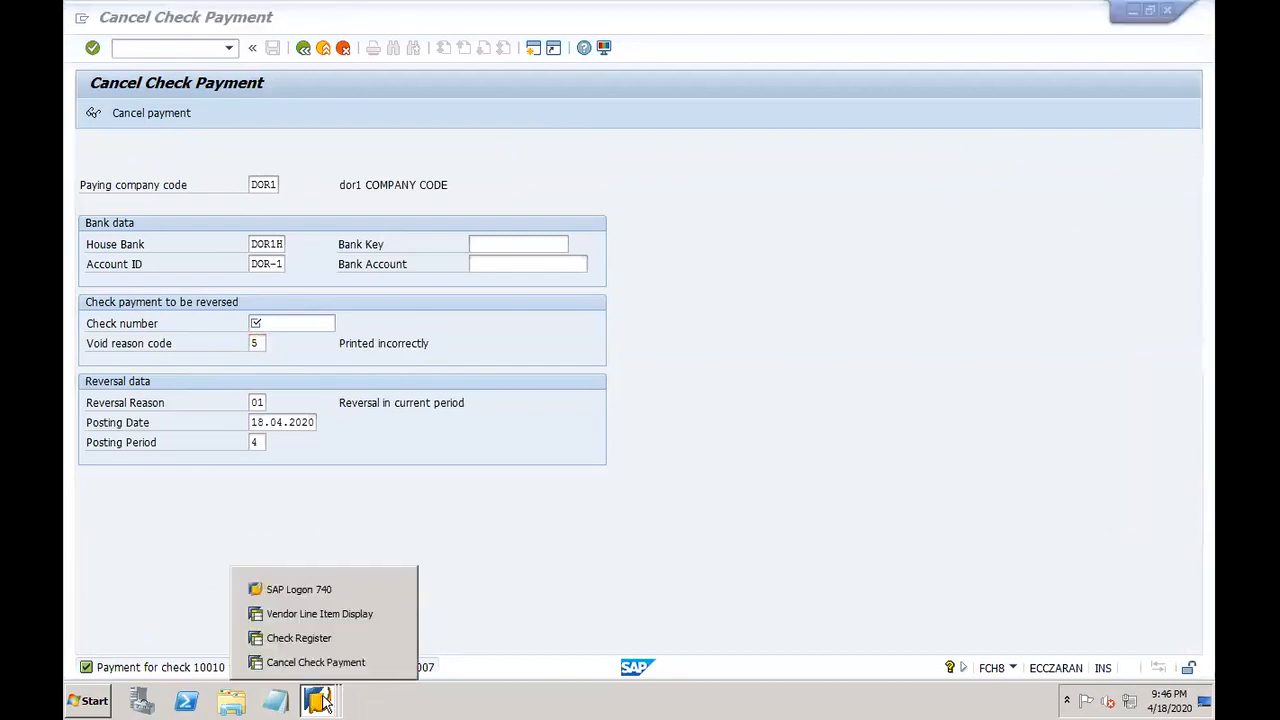
left_click(299, 641)
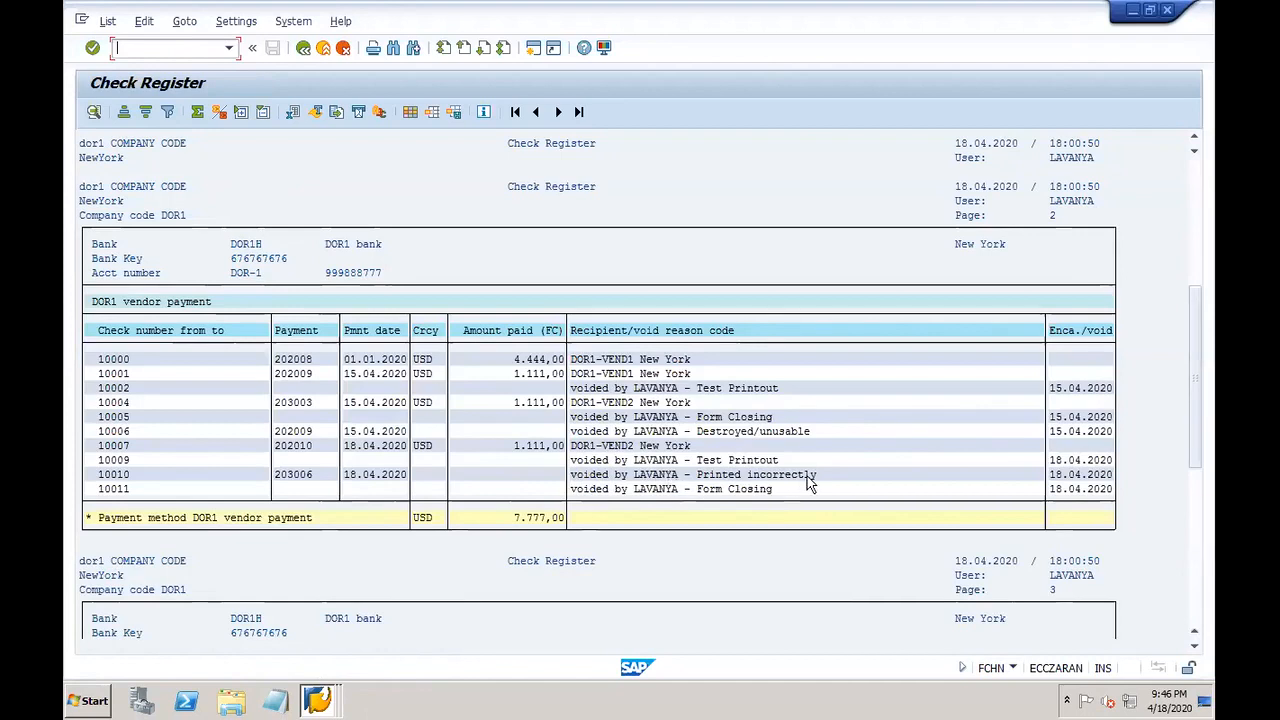
left_click_drag(1198, 417, 1196, 462)
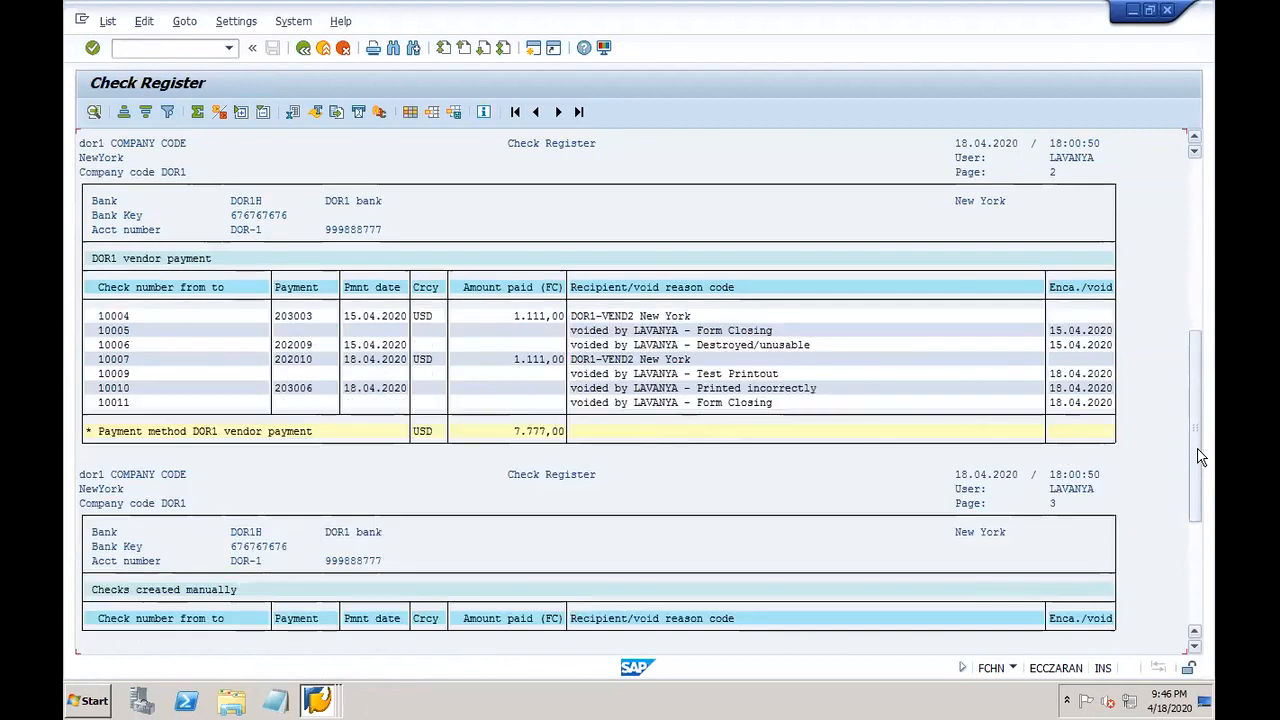
Step: Rerun the DOR1-VEND2 vendor line item list and mark document 203006
left_click(318, 700)
left_click(300, 606)
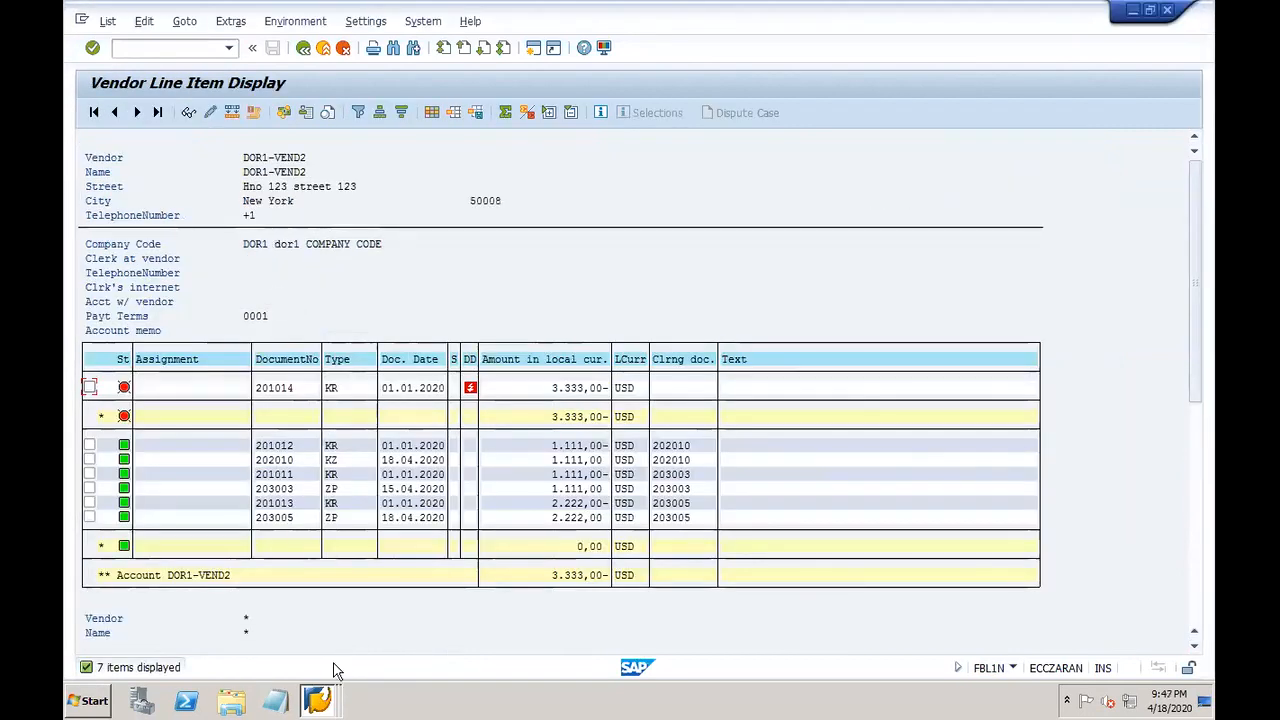
left_click(322, 700)
left_click(392, 636)
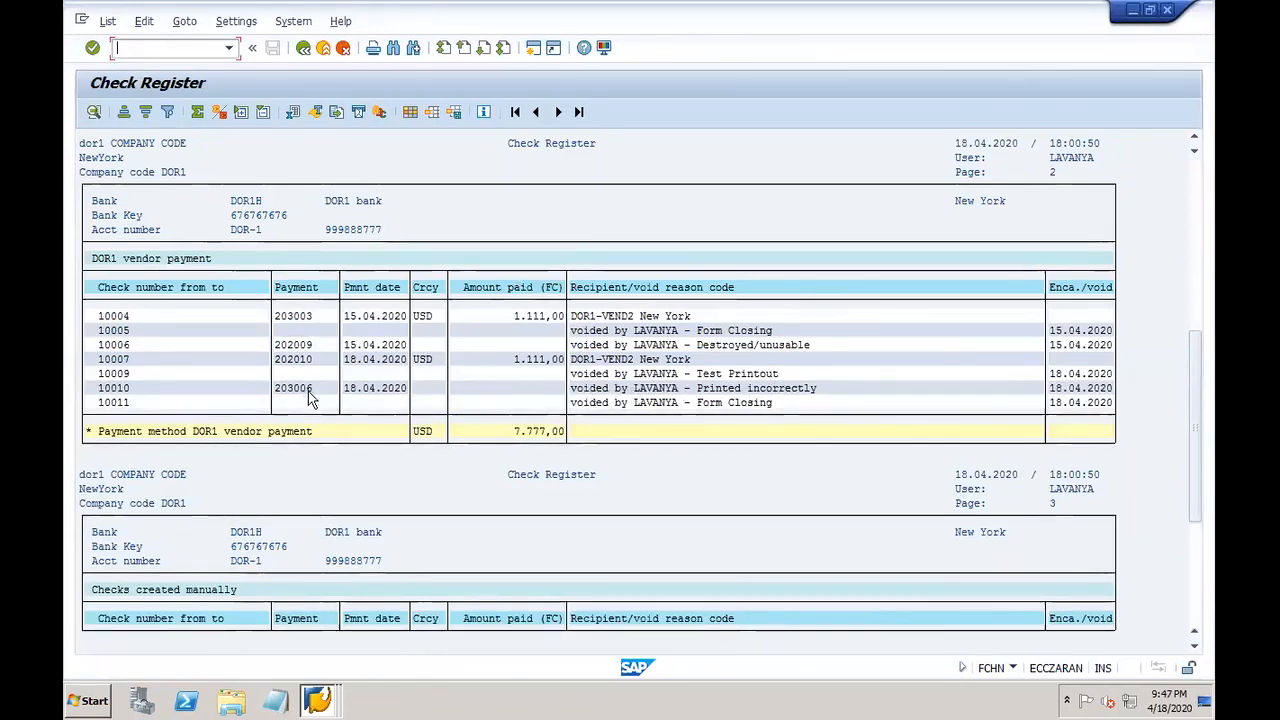
left_click(318, 703)
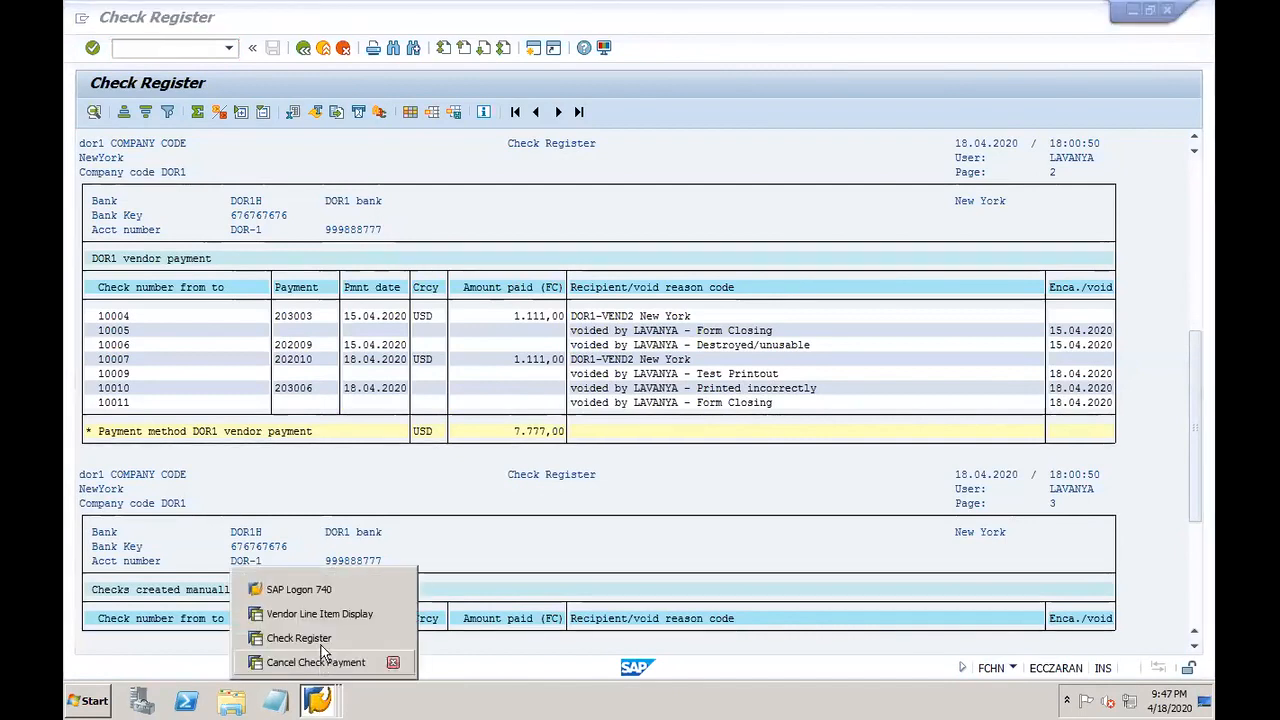
left_click(340, 612)
left_click(303, 47)
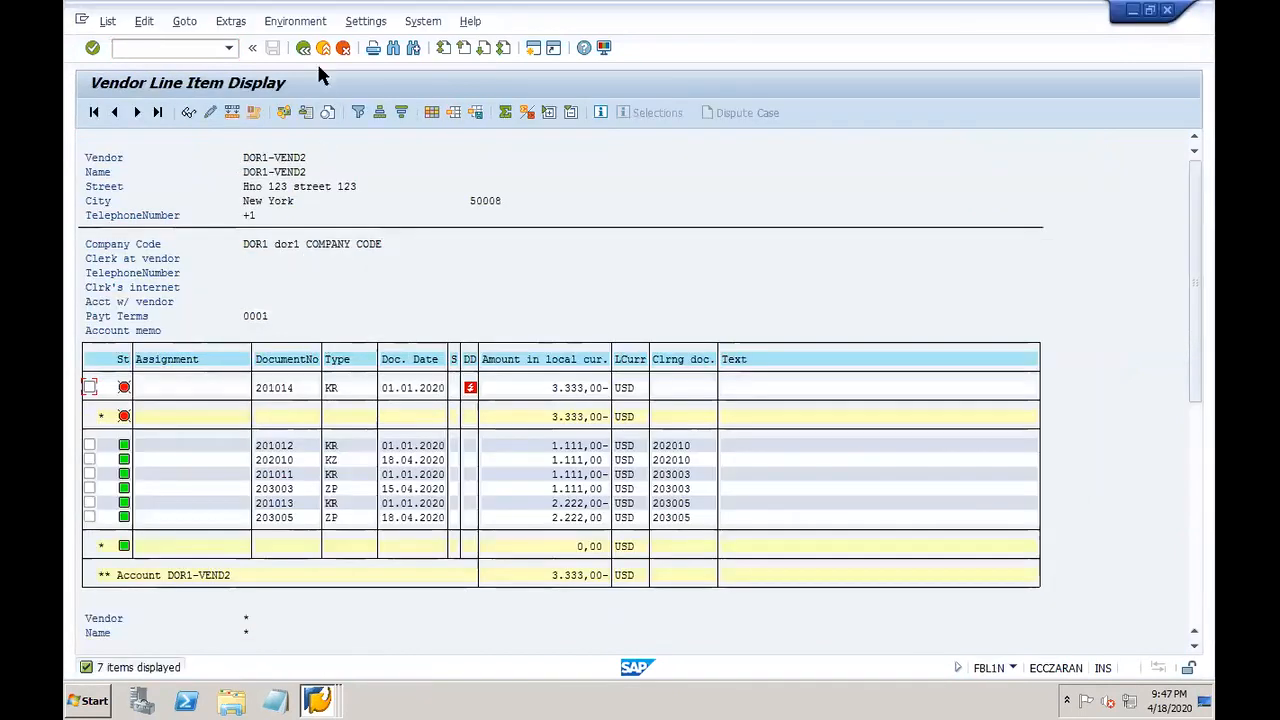
left_click(303, 48)
left_click(91, 112)
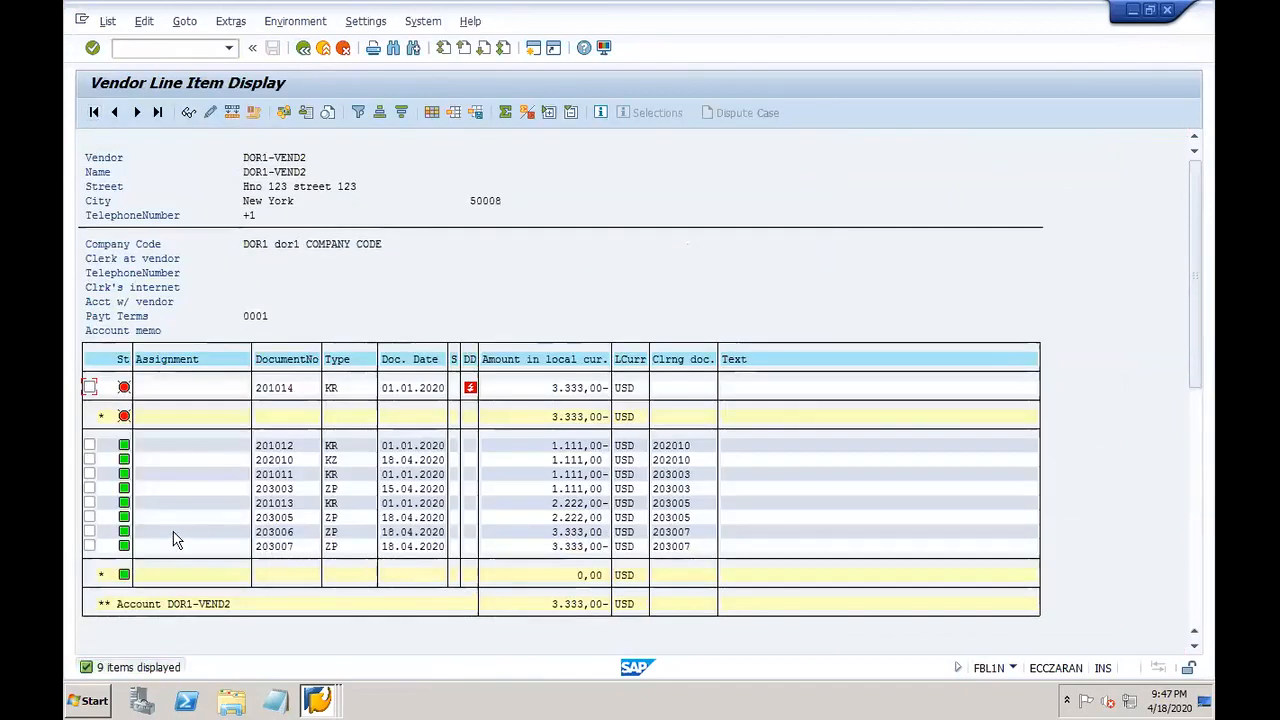
left_click(89, 531)
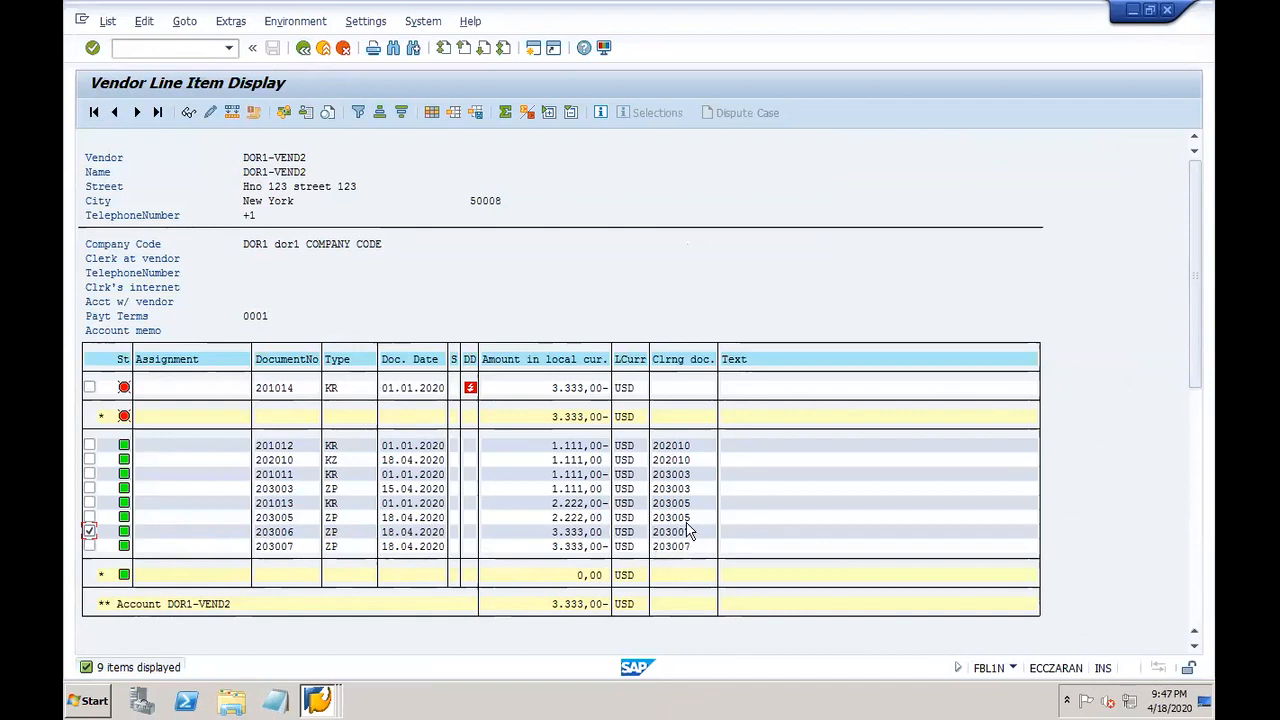
left_click(272, 532)
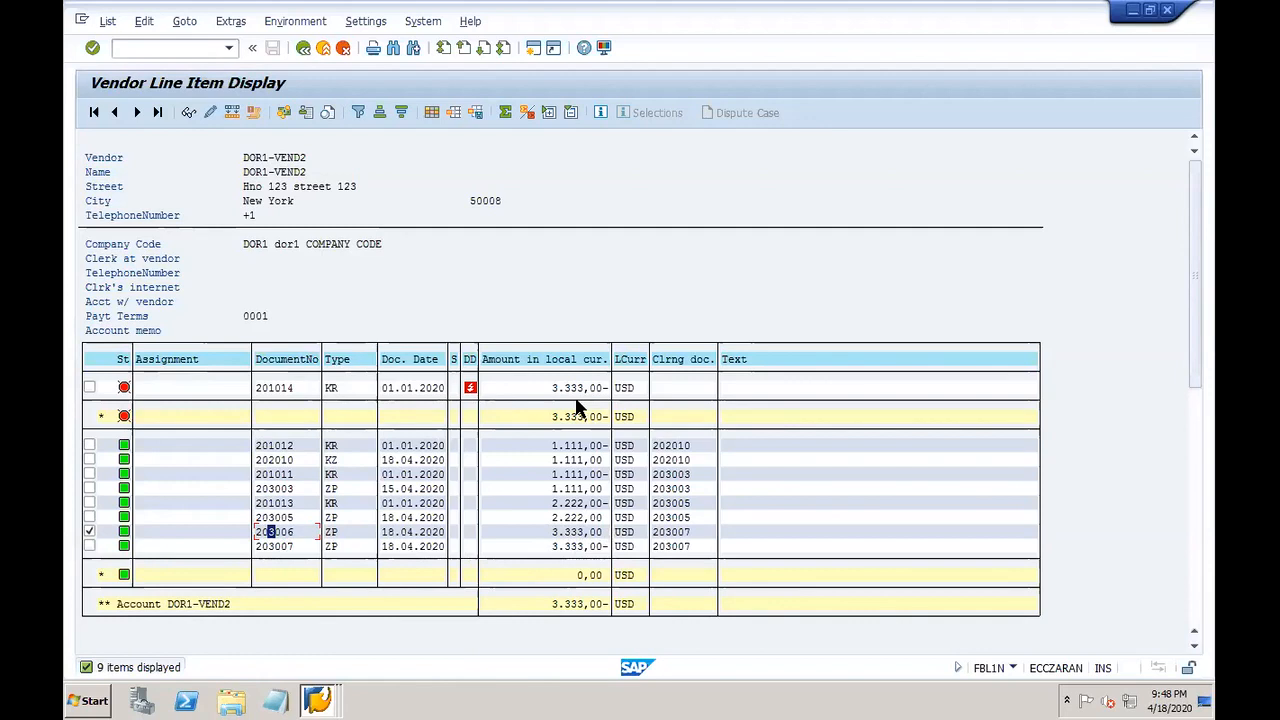
Step: Step out to the desktop and return to the remote session's check cancellation window
mouse_move(876, 708)
left_click(976, 704)
double_click(790, 243)
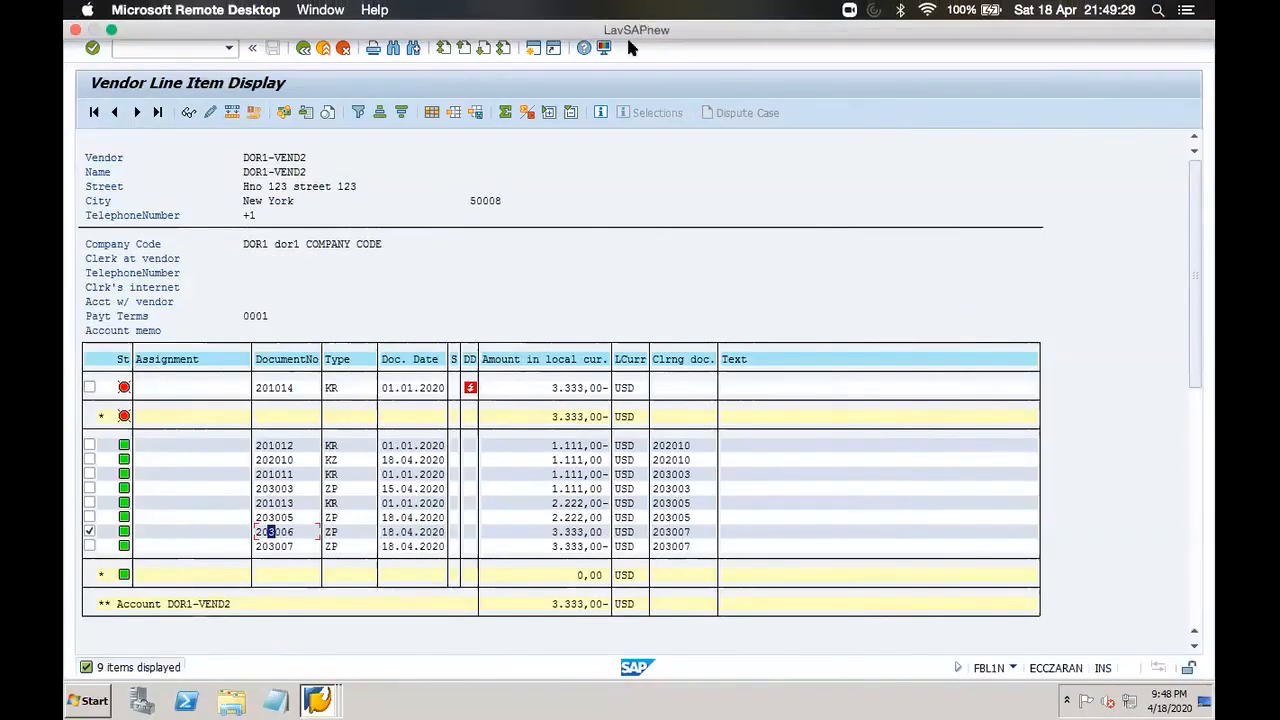
mouse_move(318, 700)
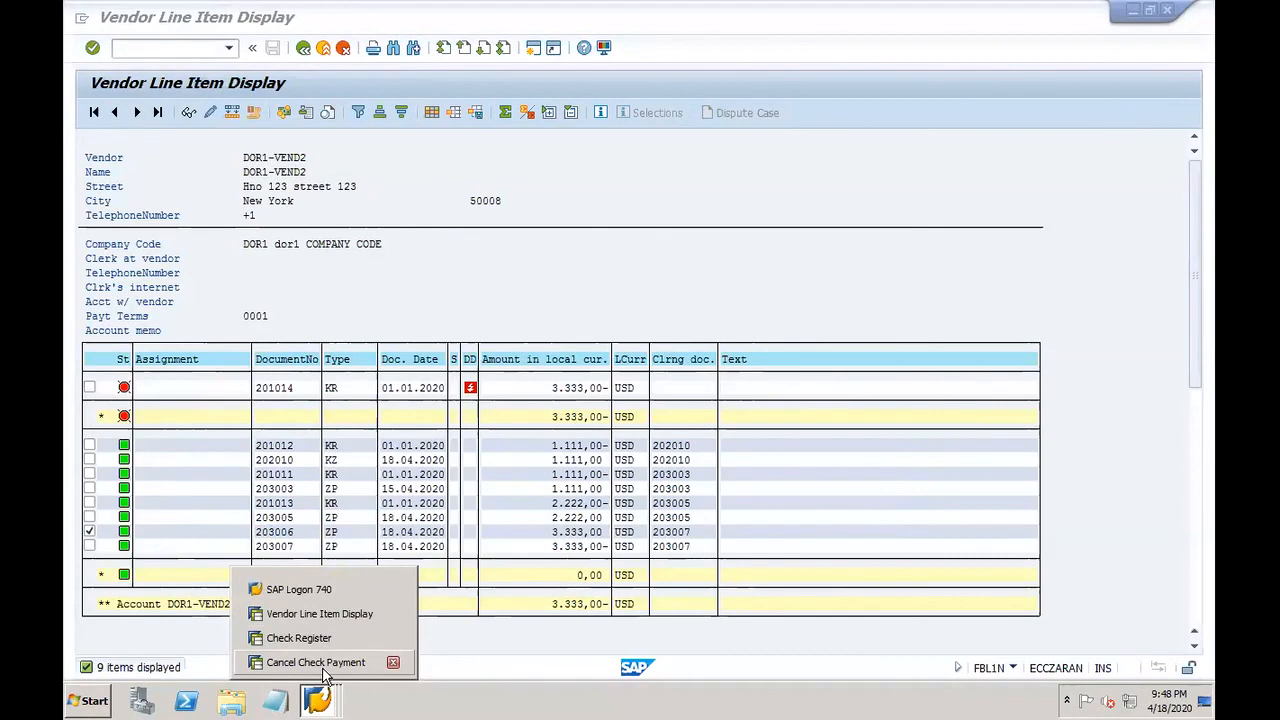
left_click(323, 665)
Step: Leave check cancellation for Easy Access, expand Check Information Display and Change, and launch FCH4
left_click(302, 49)
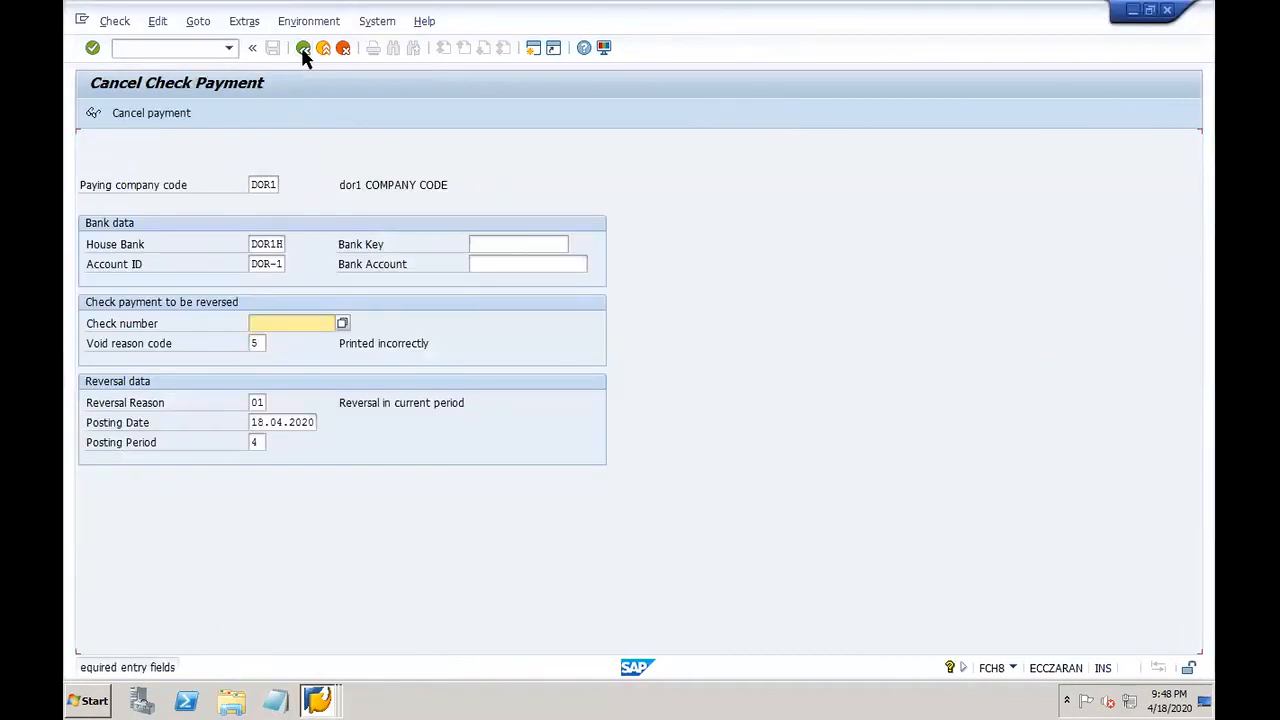
left_click(343, 49)
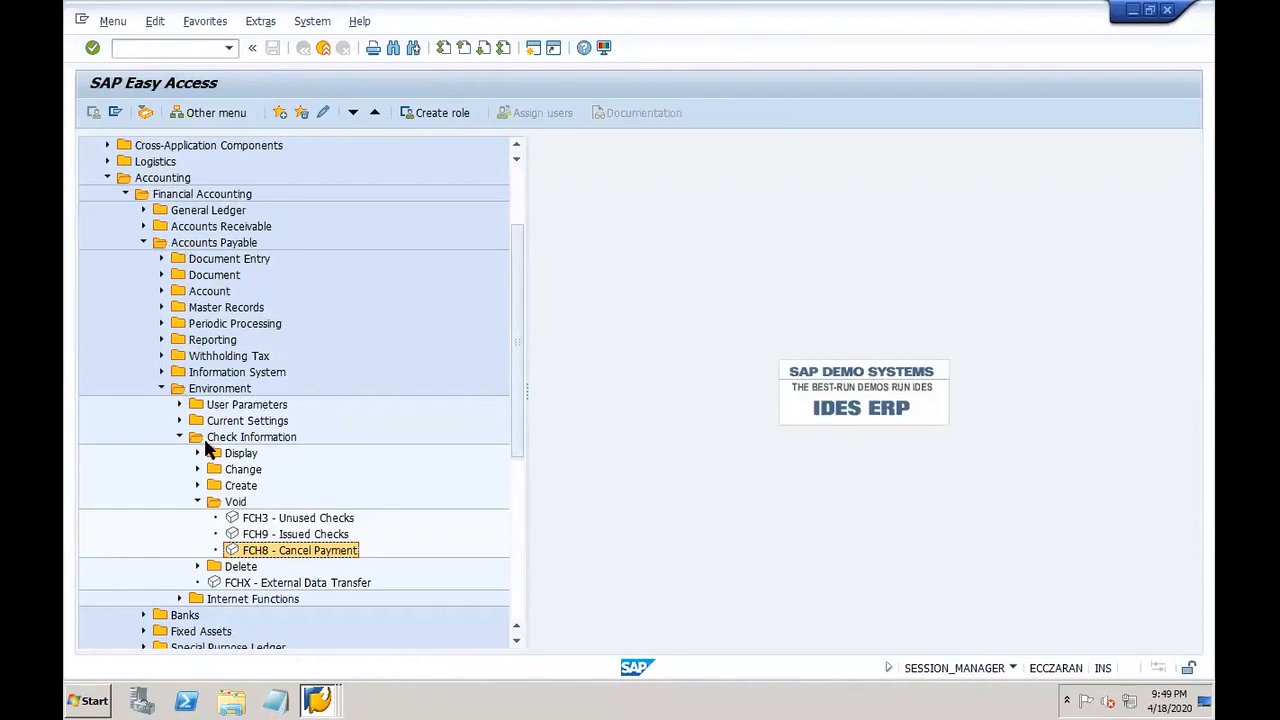
left_click(517, 640)
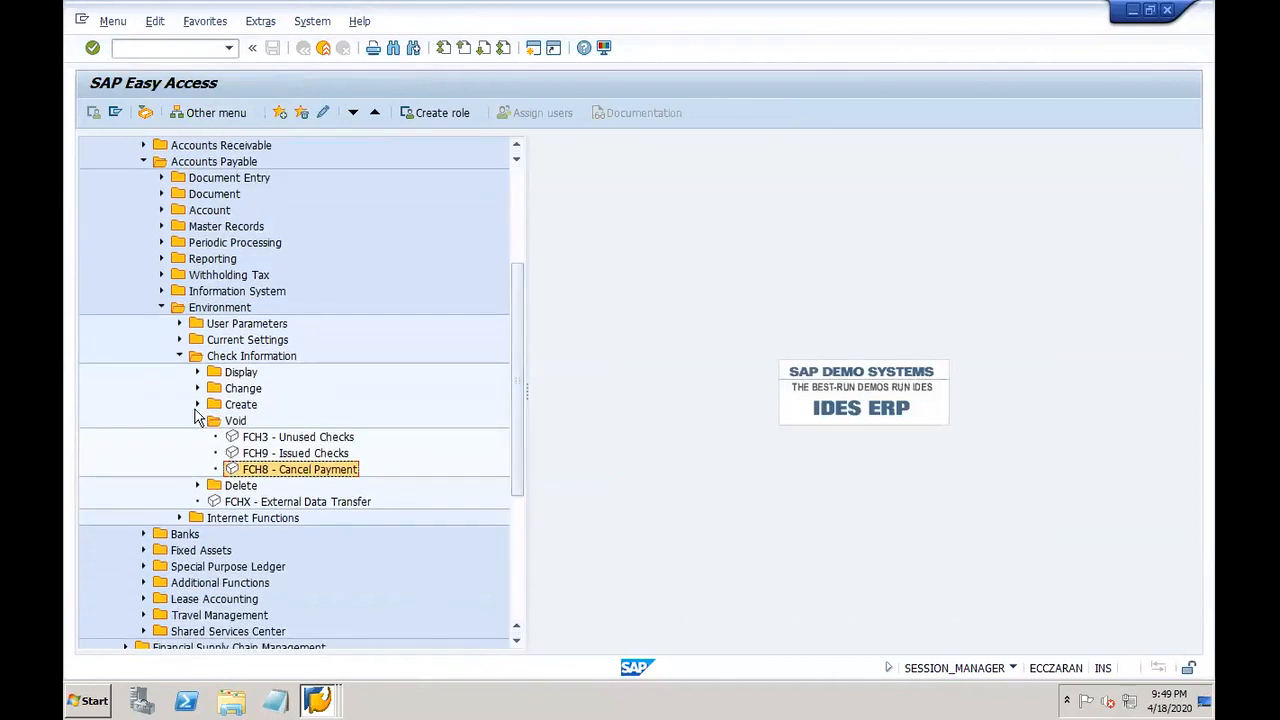
left_click(197, 372)
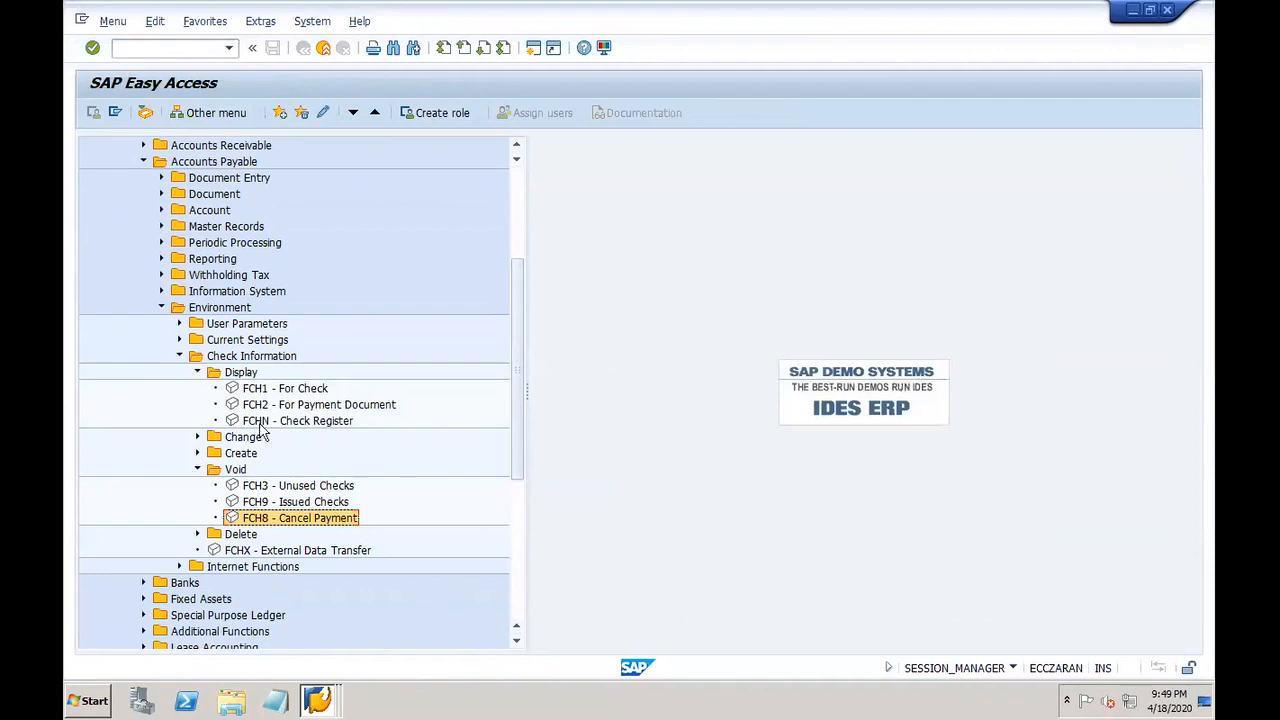
left_click(317, 700)
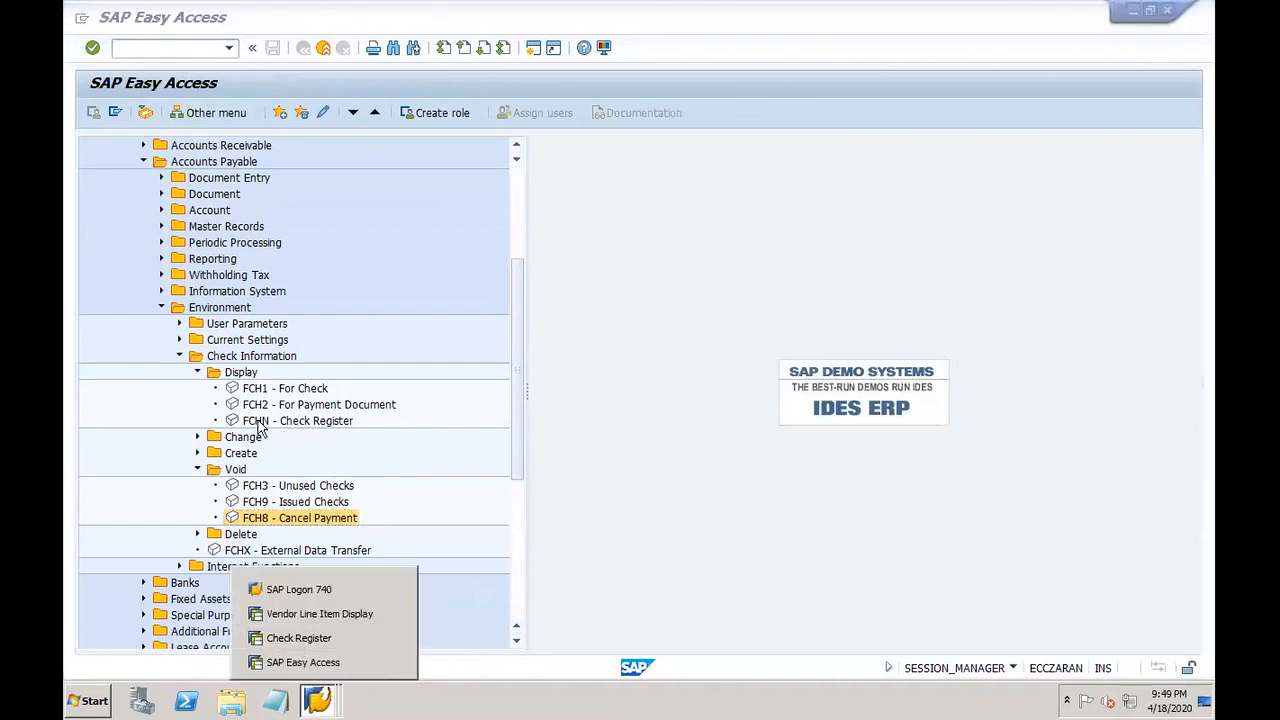
left_click(197, 438)
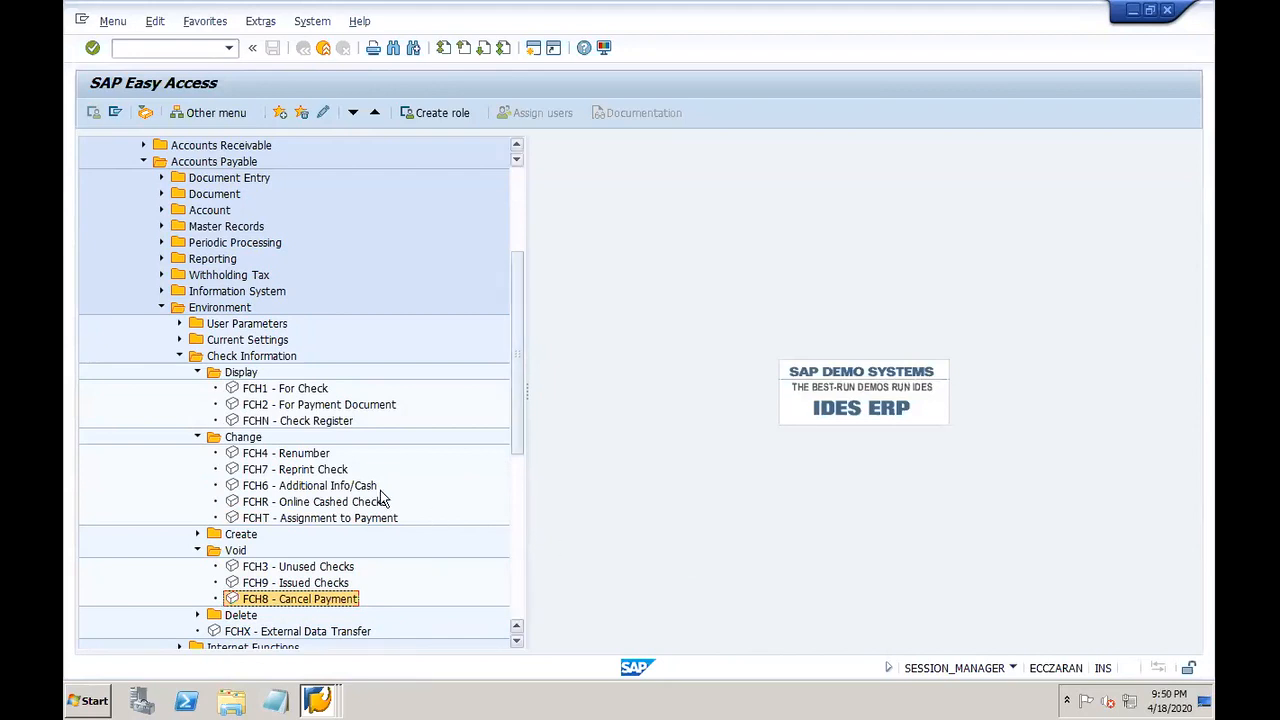
double_click(256, 453)
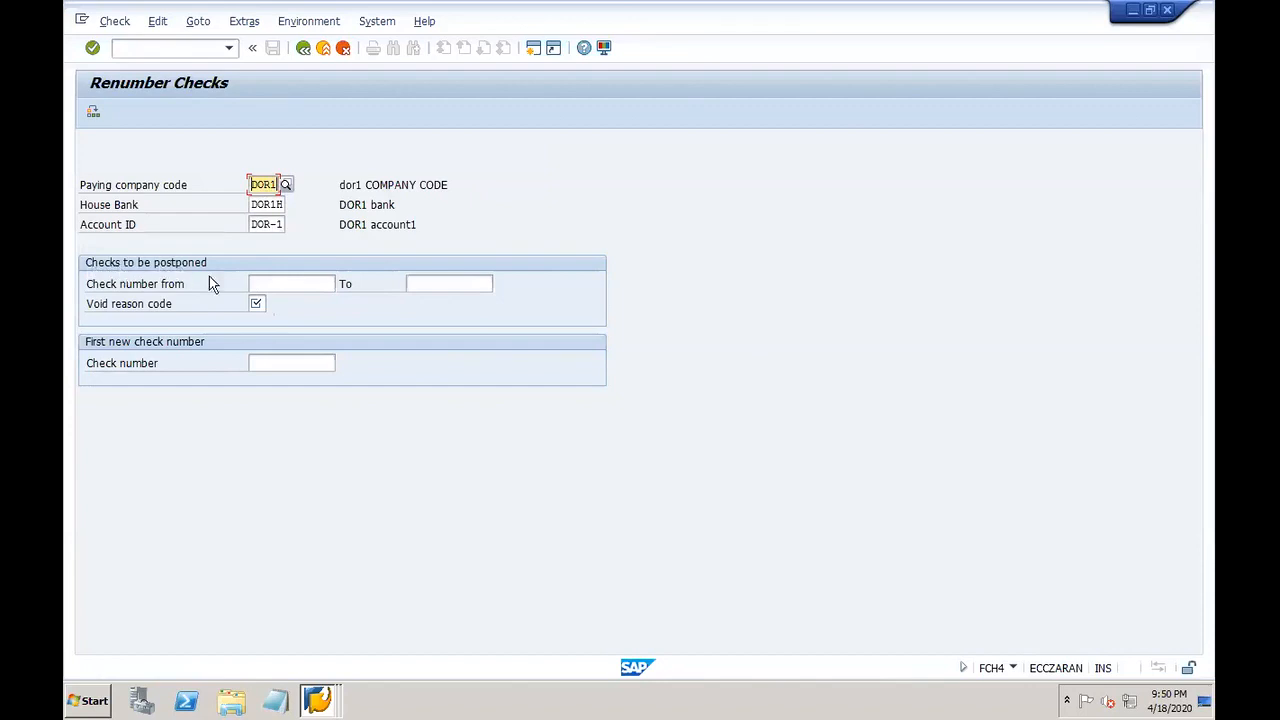
Step: Enter the check range 10021 to 10030 and look up void reasons without choosing one
left_click(291, 289)
type("100")
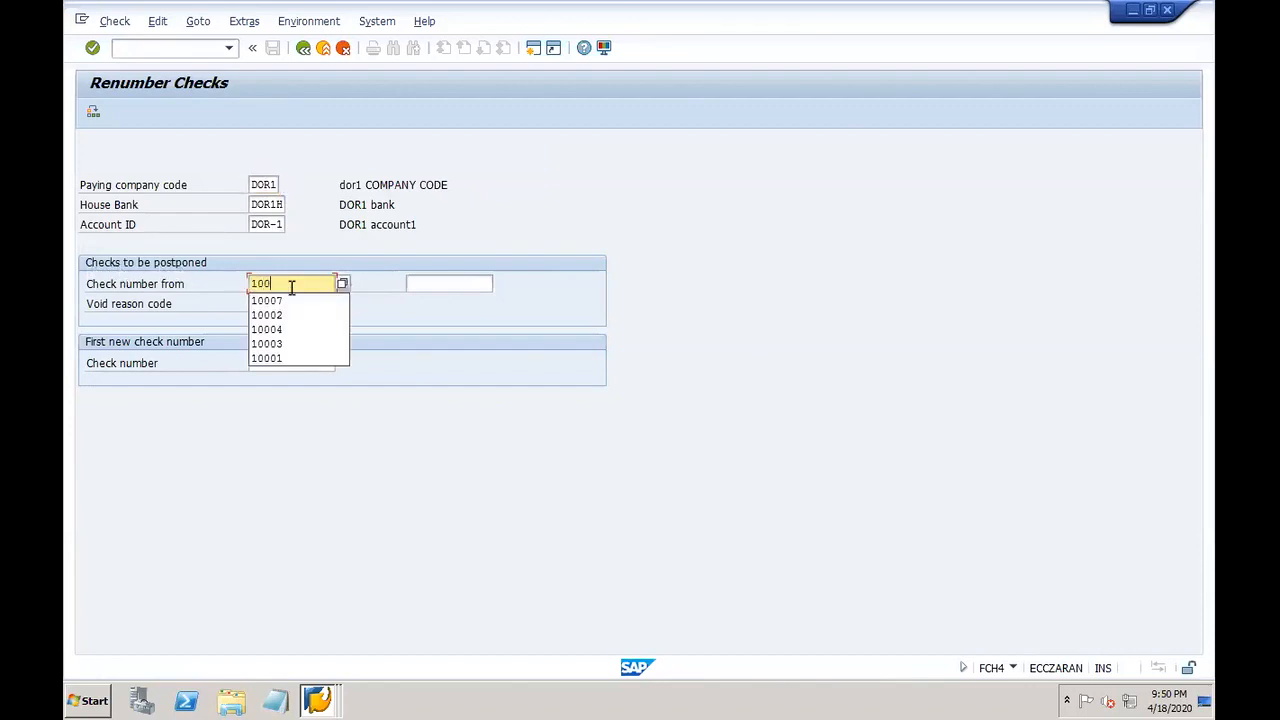
type("21")
key("Tab")
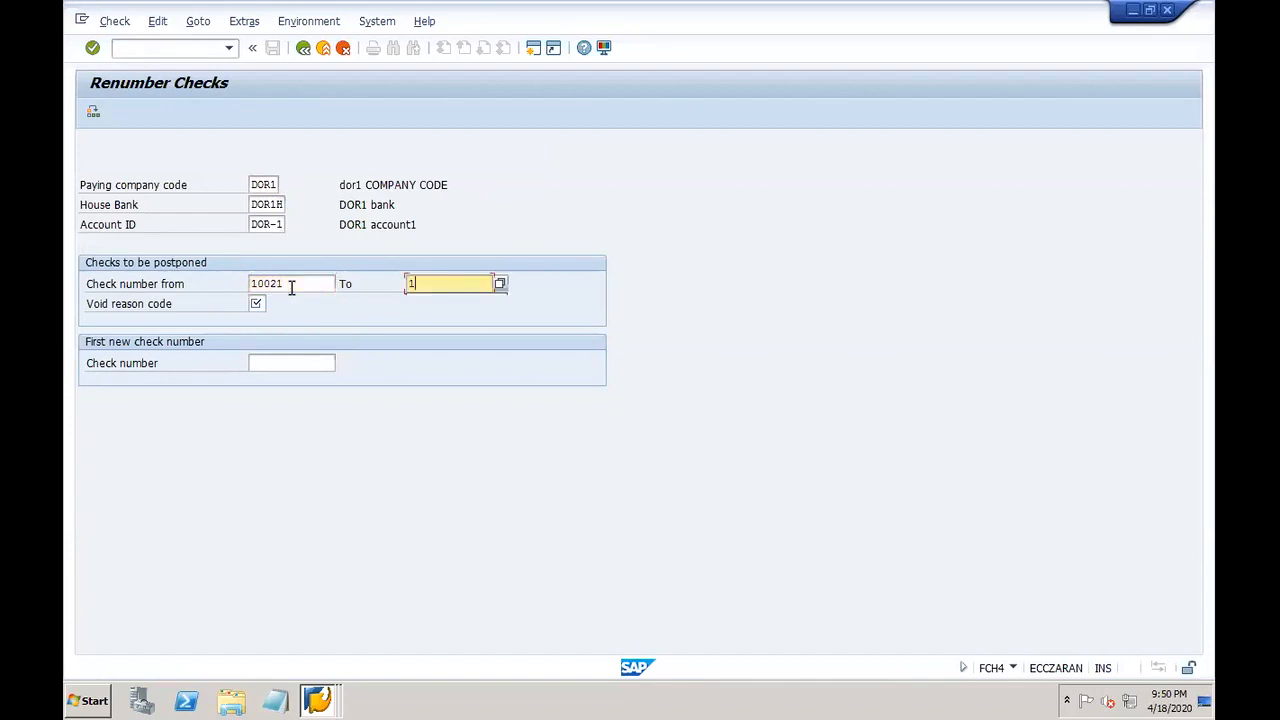
type("10030")
left_click(257, 303)
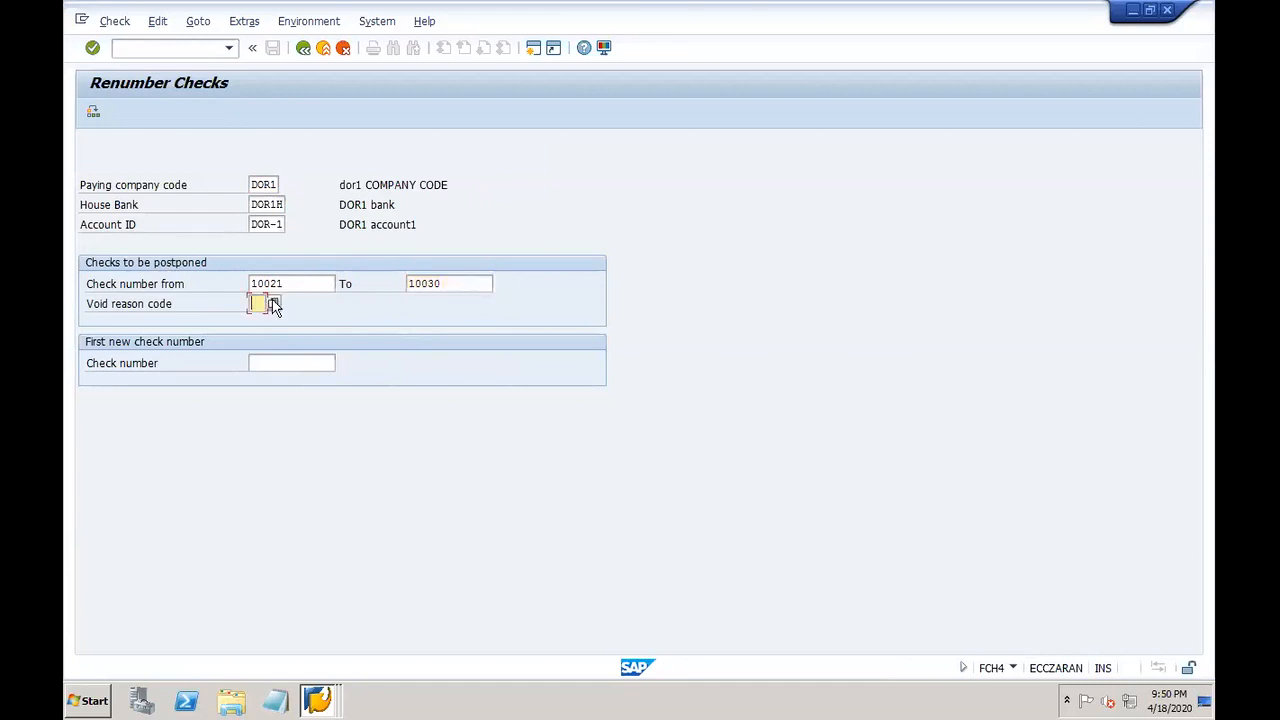
left_click(272, 298)
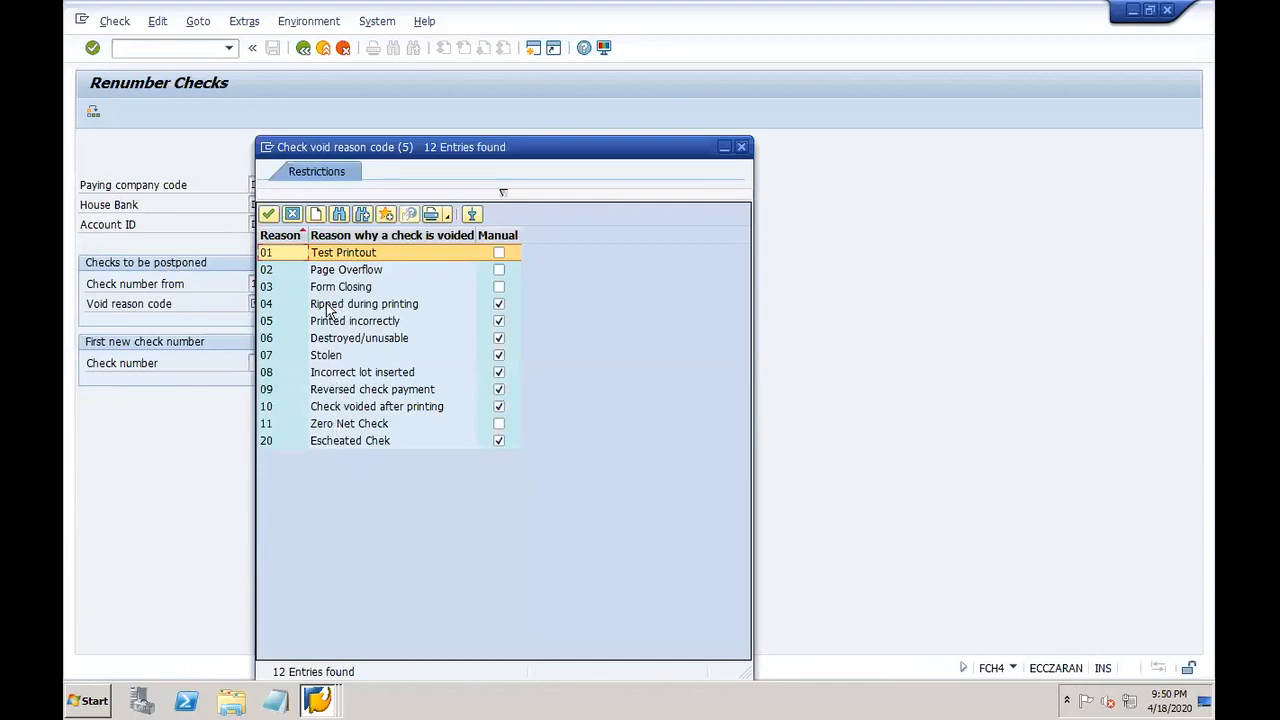
left_click(292, 214)
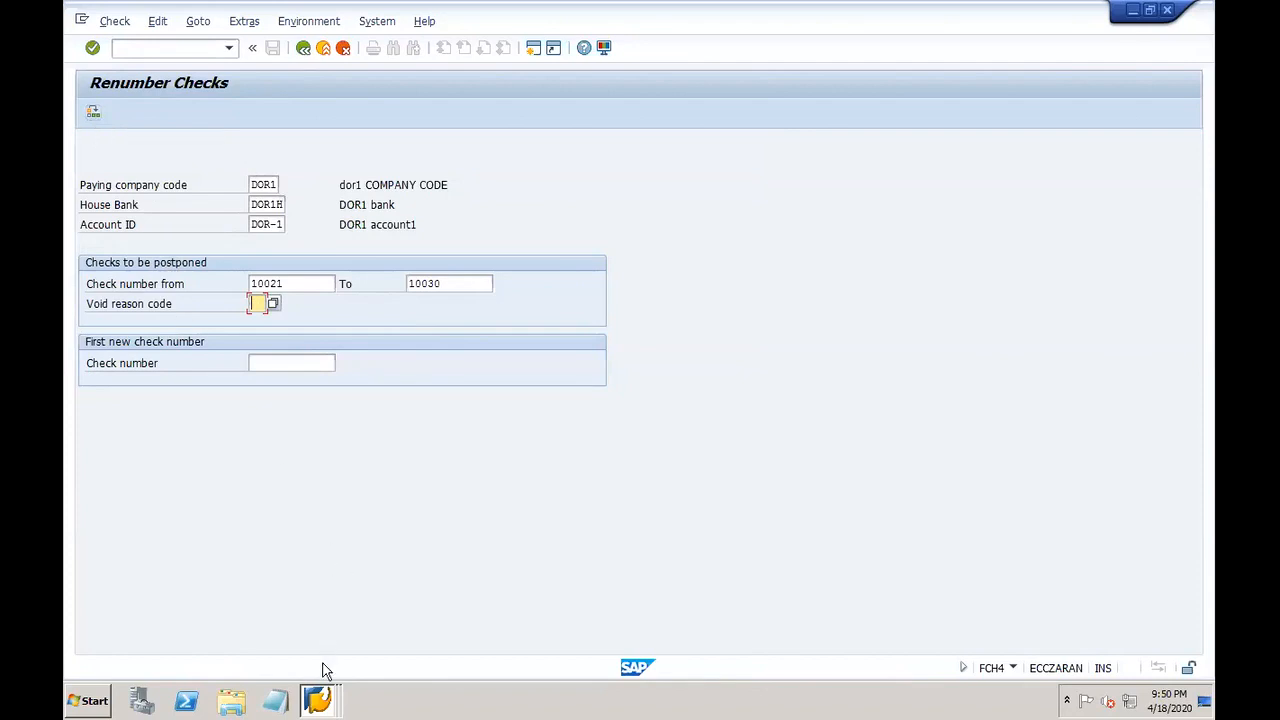
Step: Bring the Check Register report to the front
left_click(318, 698)
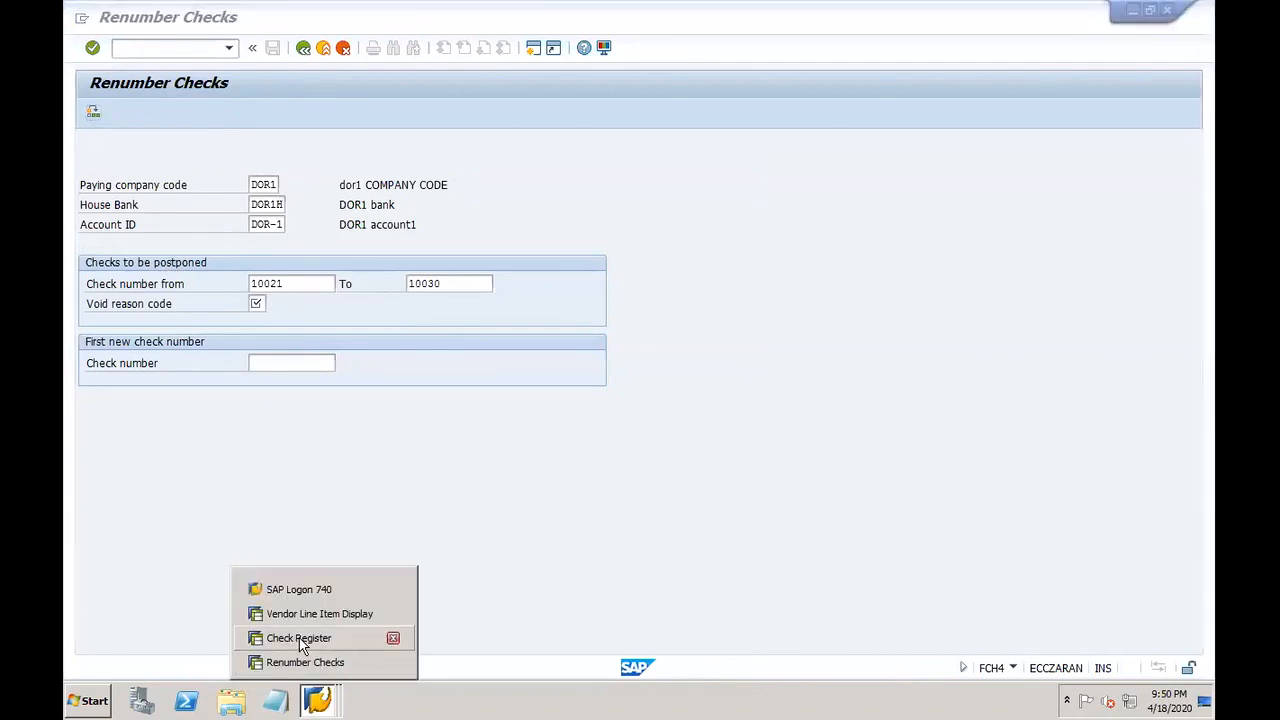
left_click(459, 302)
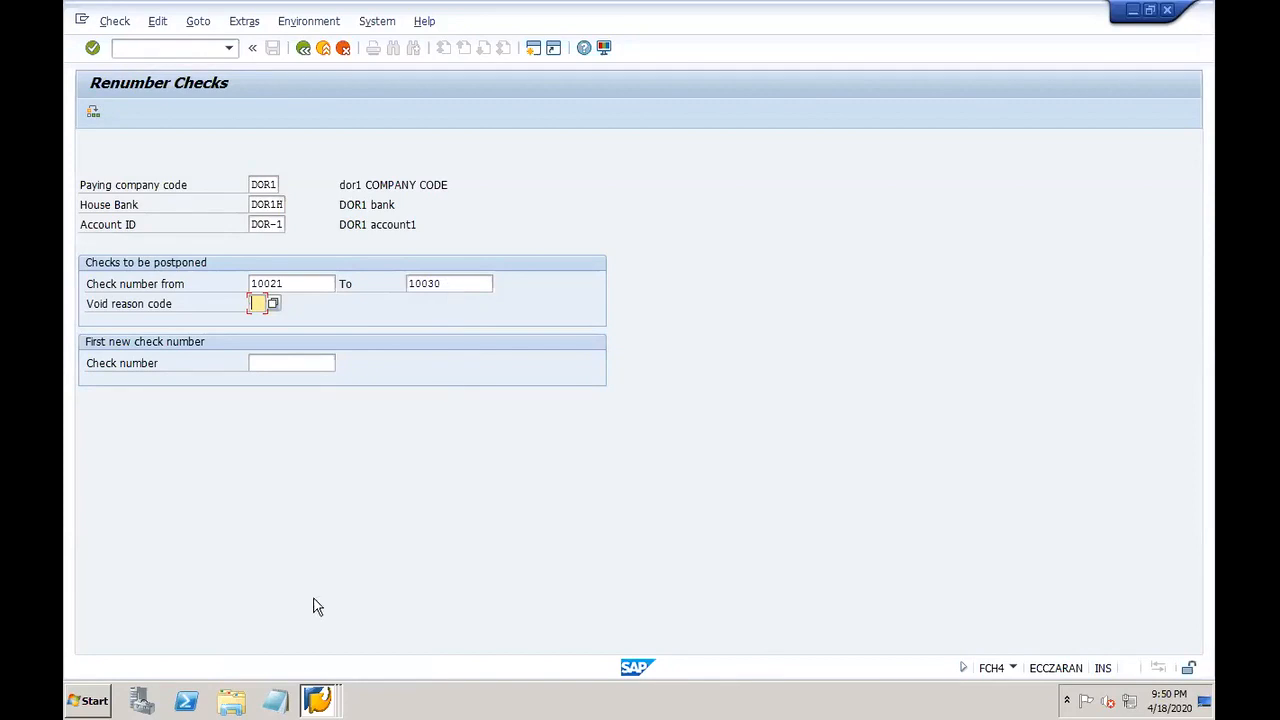
left_click(327, 703)
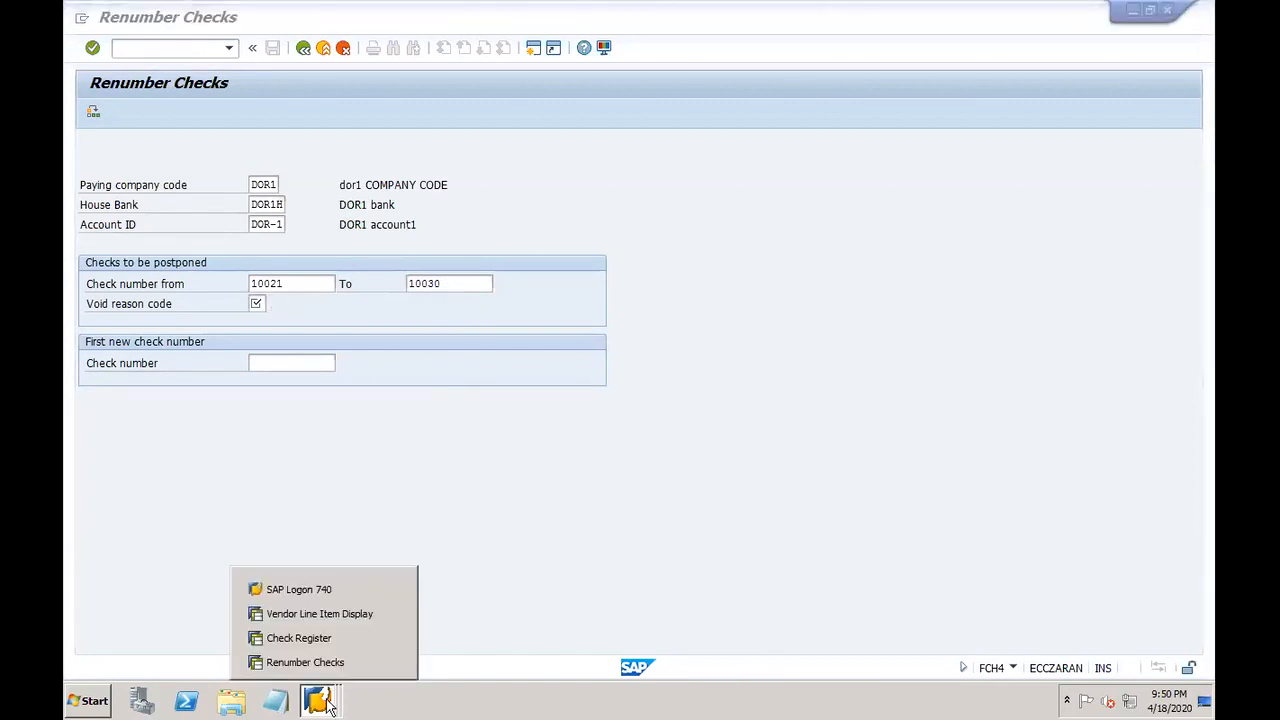
left_click(305, 638)
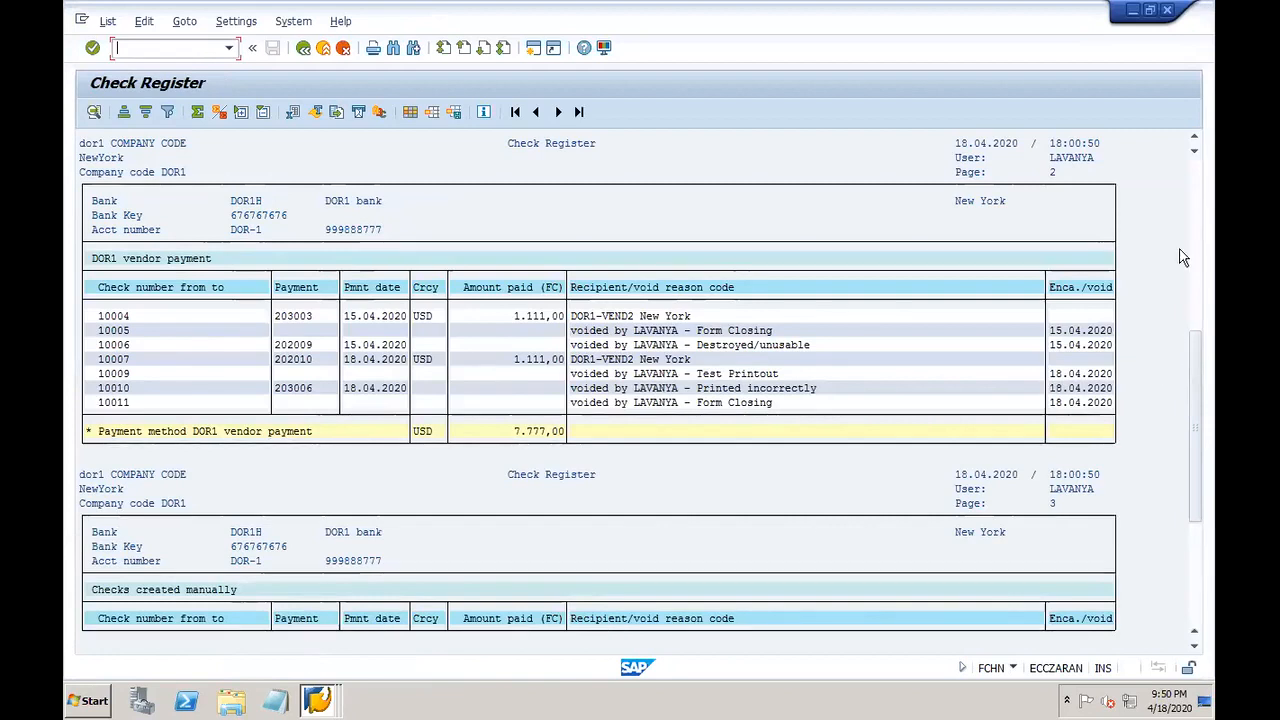
Step: Page through the check register to the grand total and back, then return to Renumber Checks
scroll(1195, 208, "up", 5)
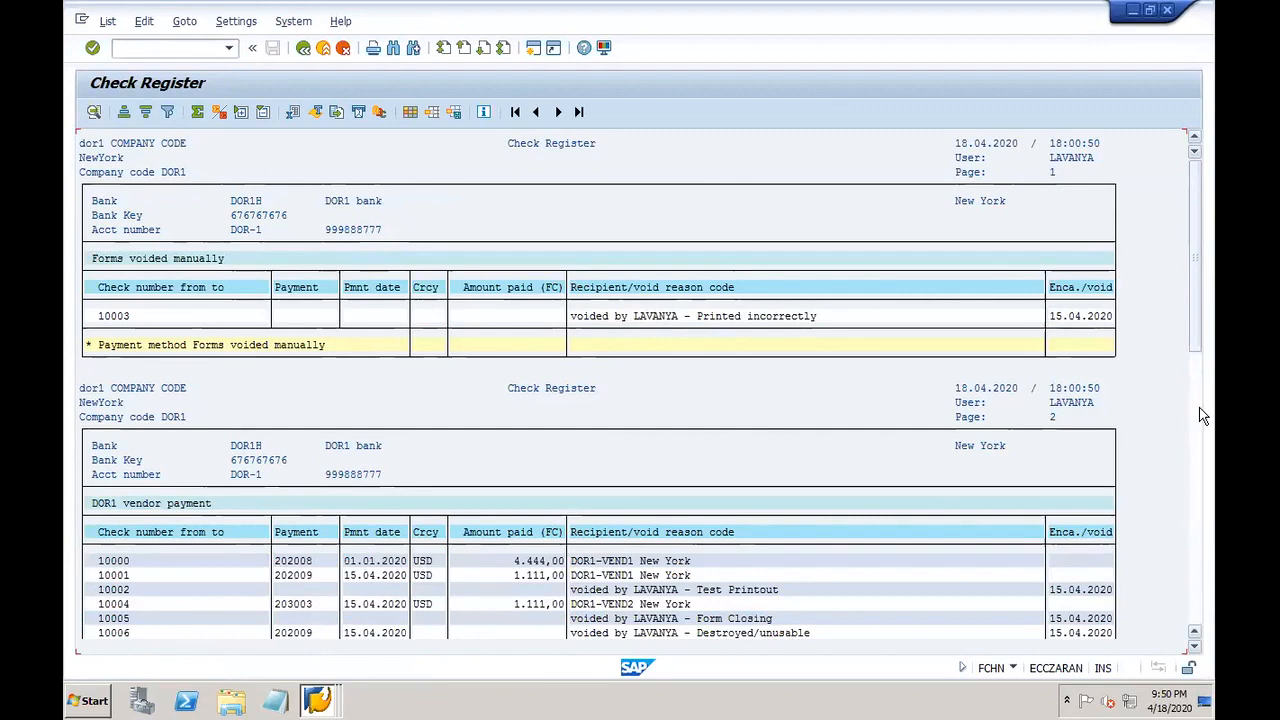
left_click(1201, 614)
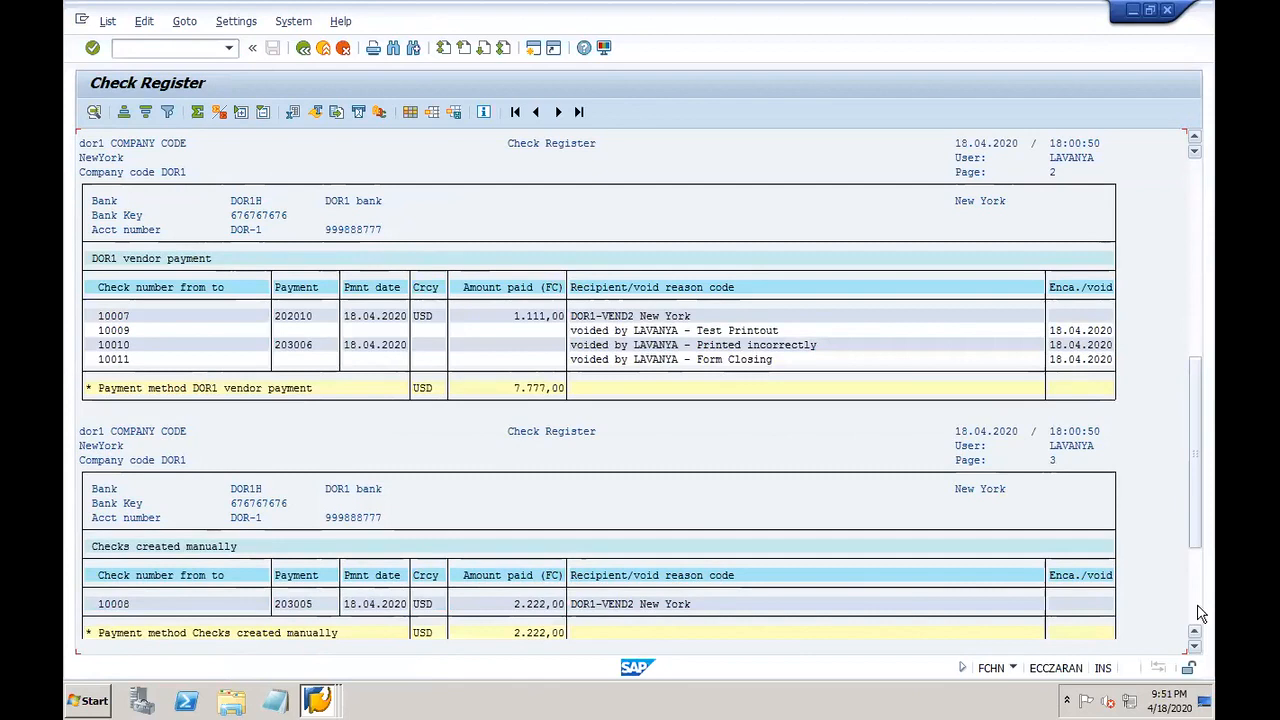
left_click(1201, 614)
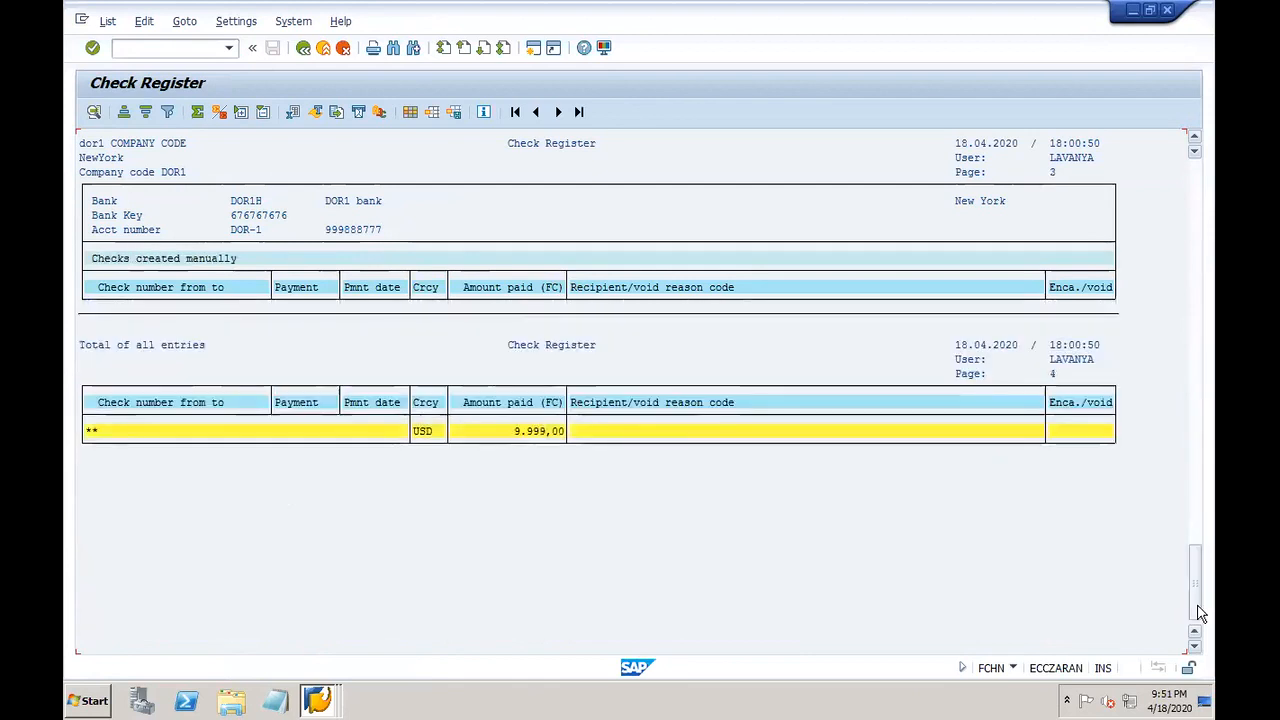
left_click(1197, 218)
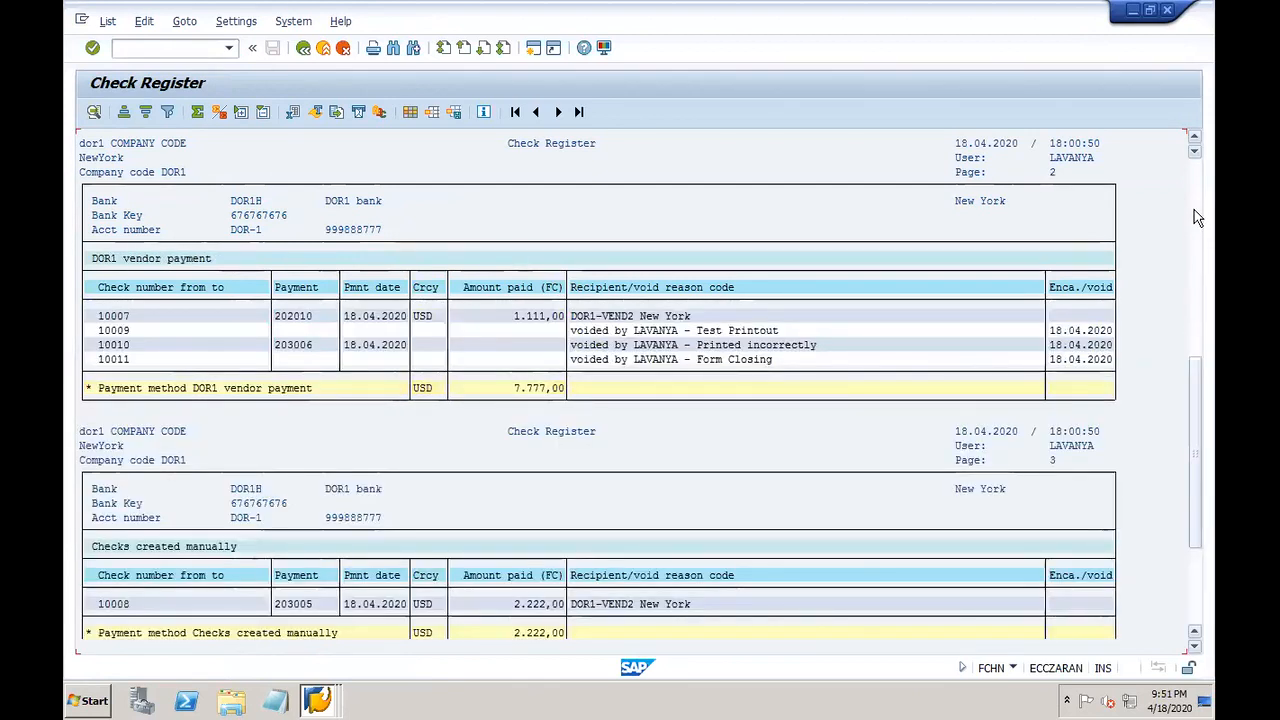
left_click(1192, 205)
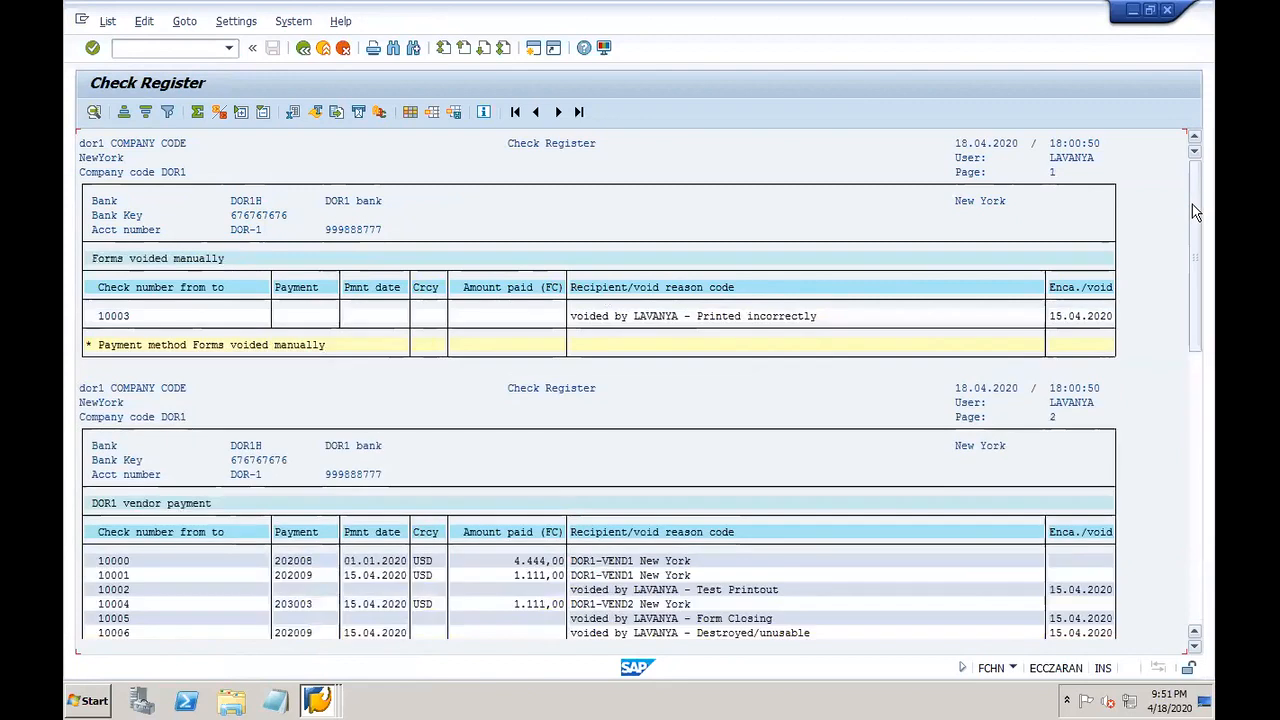
left_click(319, 700)
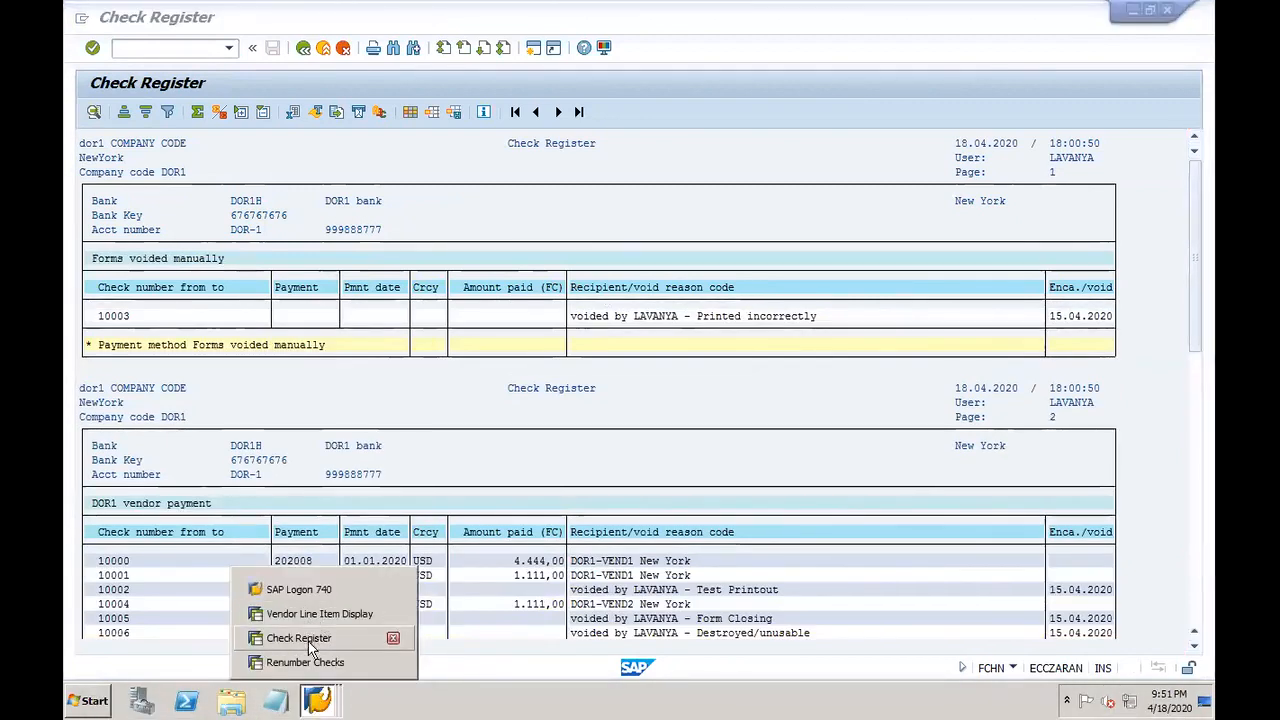
left_click(305, 661)
Step: Discard the renumbering and expand Check Information > Create to show FCH5 - Manual Checks
left_click(303, 50)
left_click(343, 50)
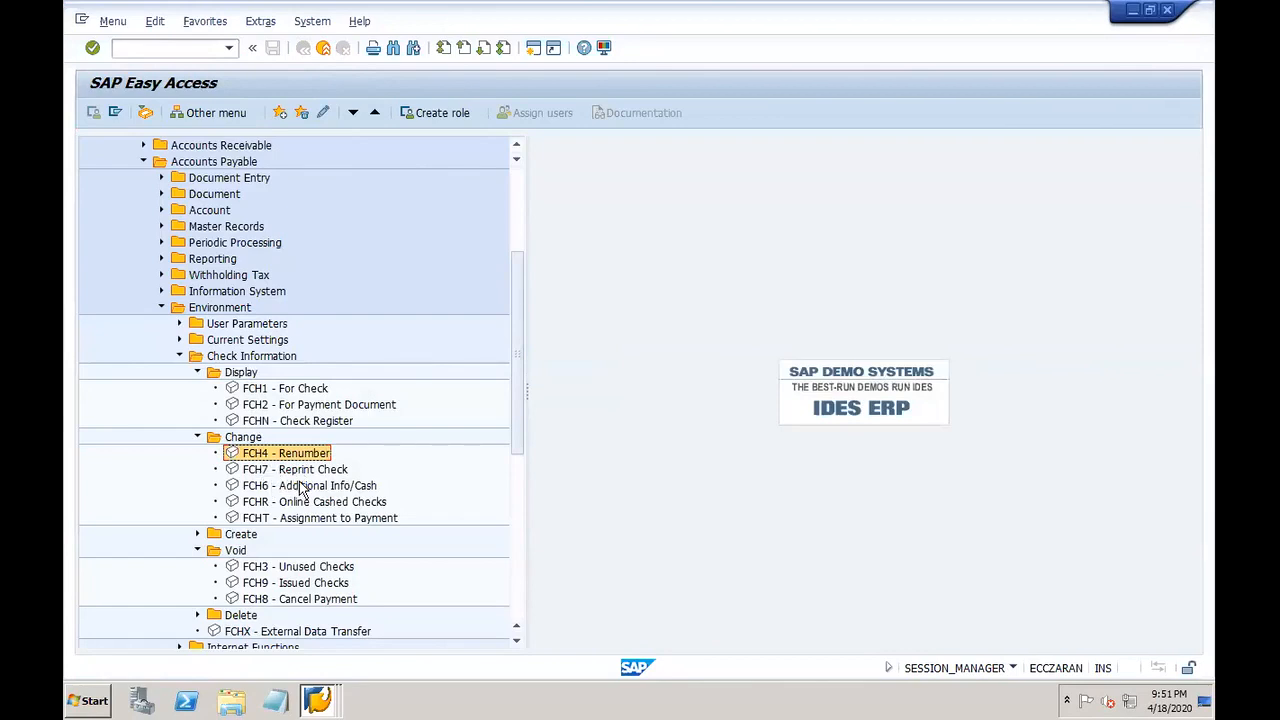
left_click(516, 640)
left_click(516, 640)
left_click(516, 640)
left_click(516, 643)
left_click(516, 643)
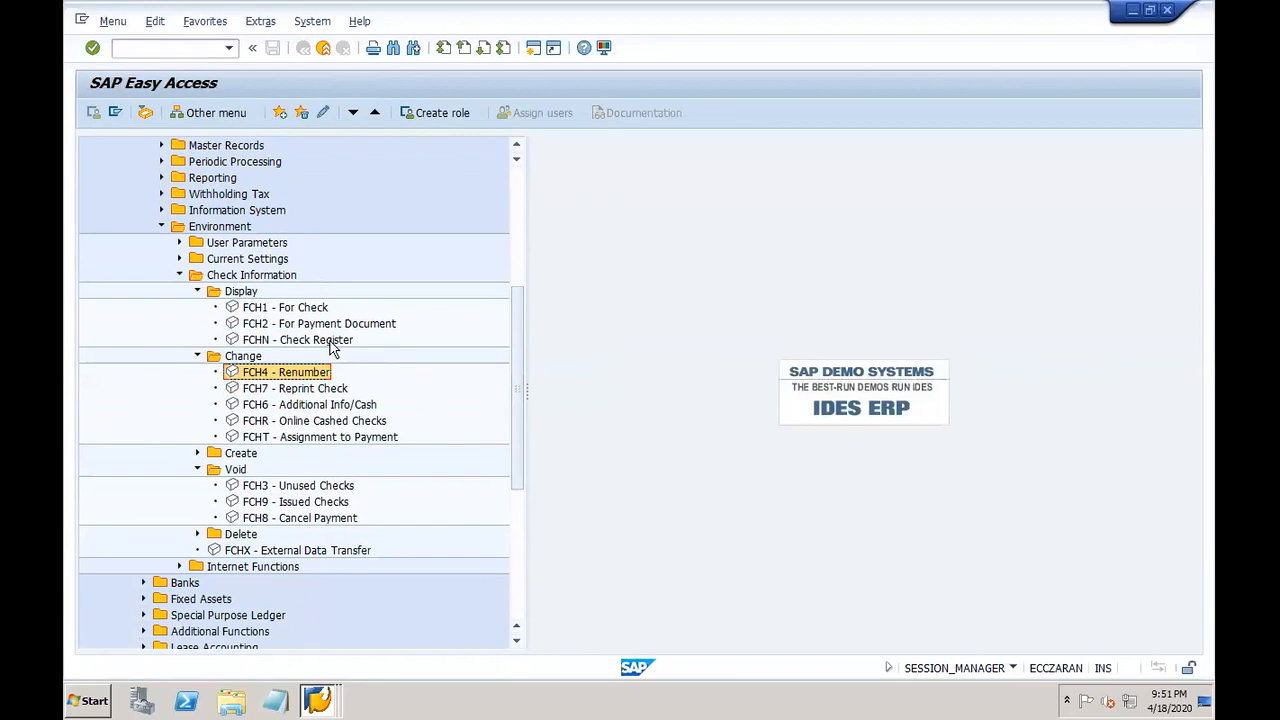
left_click(292, 443)
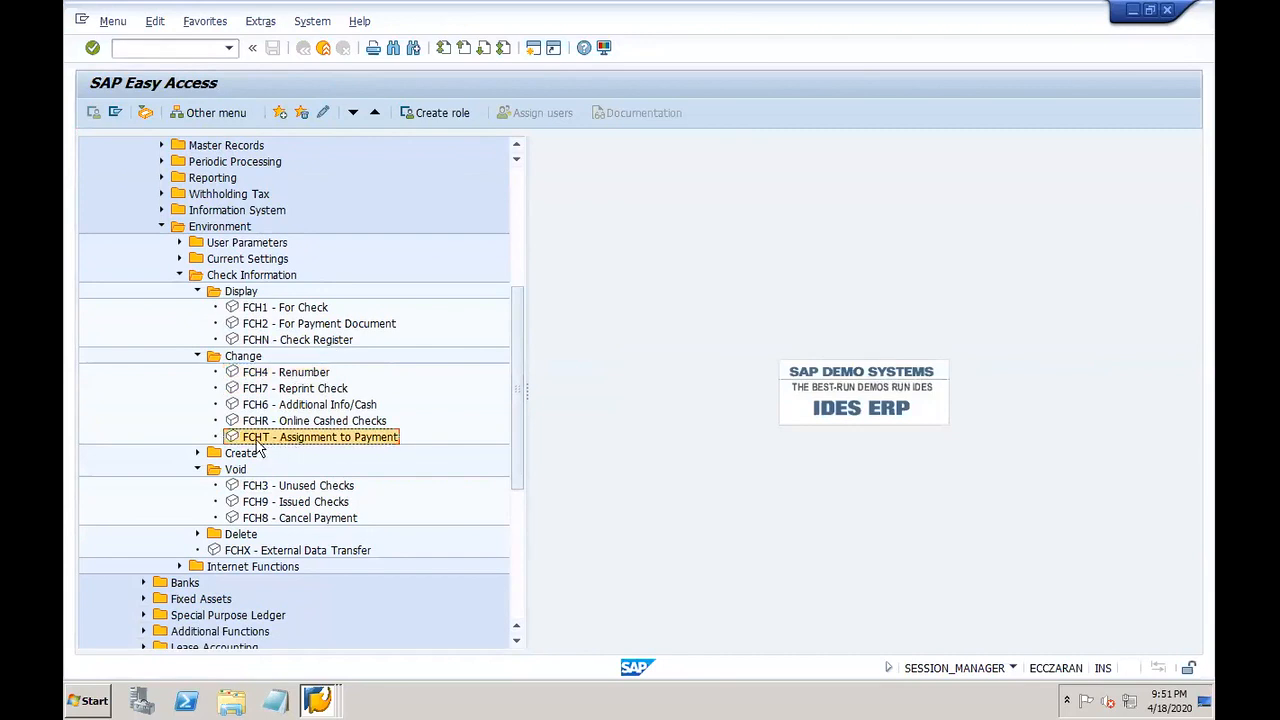
left_click(197, 453)
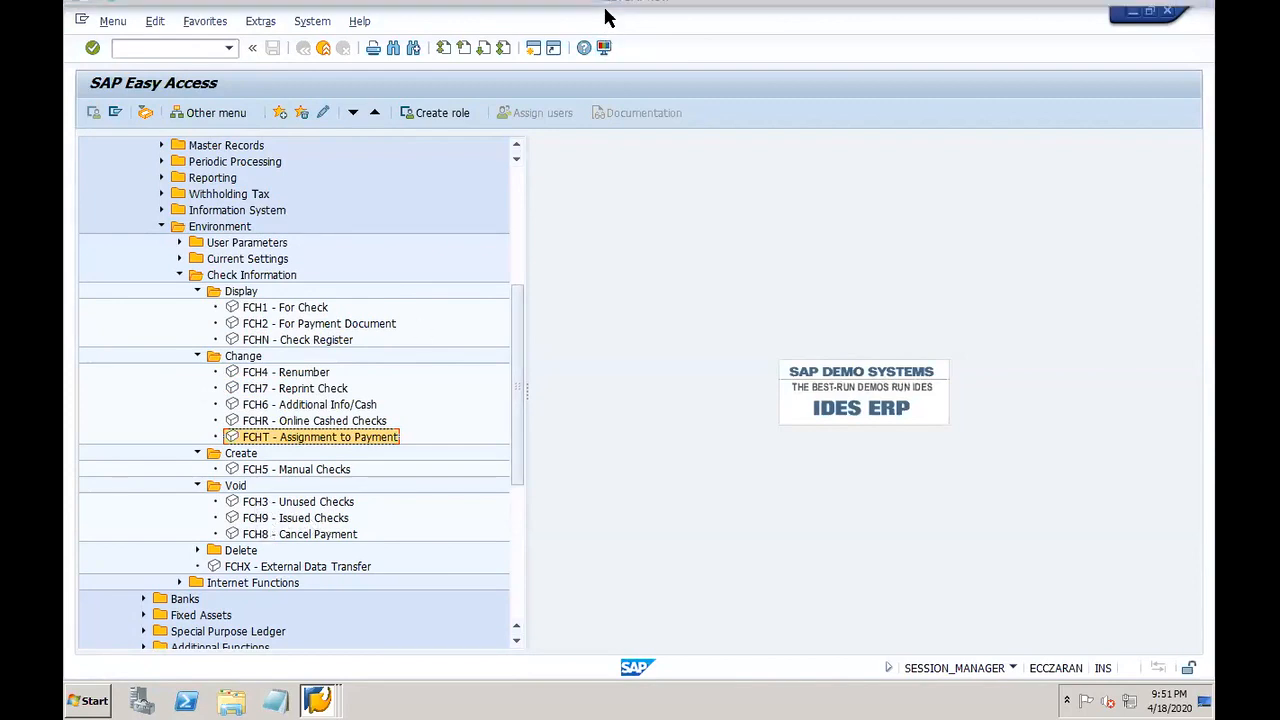
Step: Return to the SAP Easy Access window and focus the command field
mouse_move(607, 8)
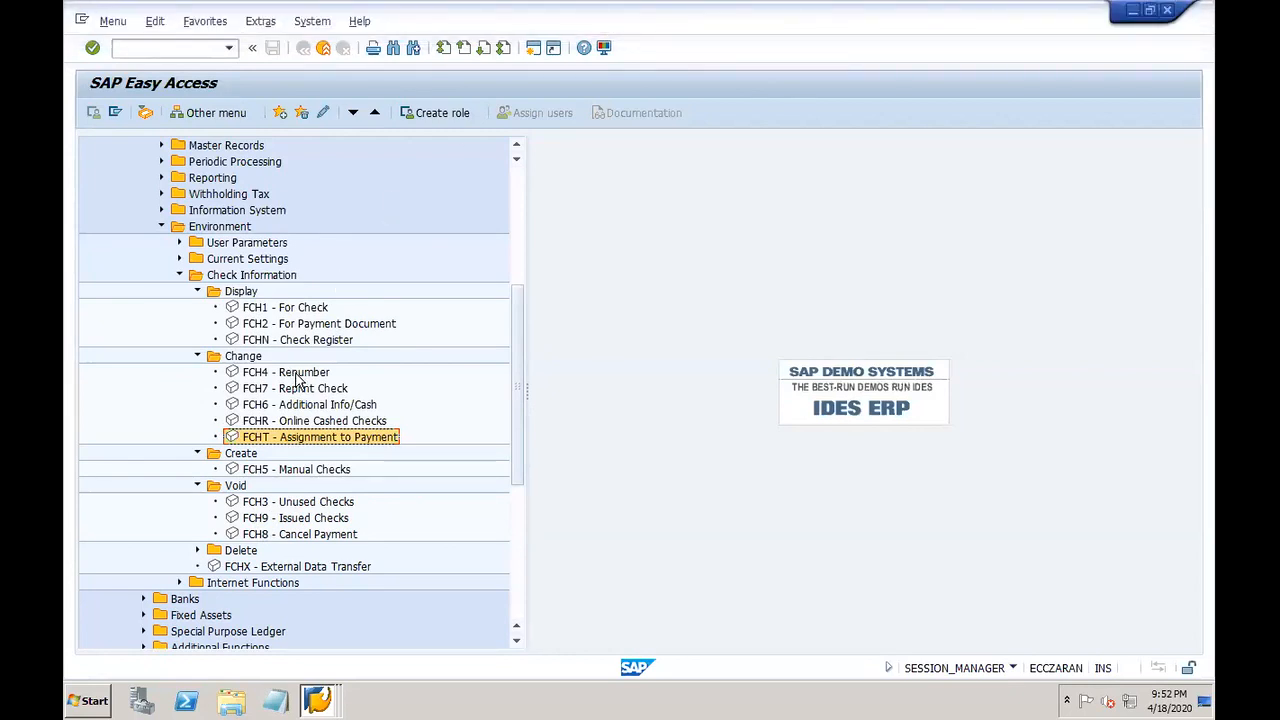
left_click(336, 704)
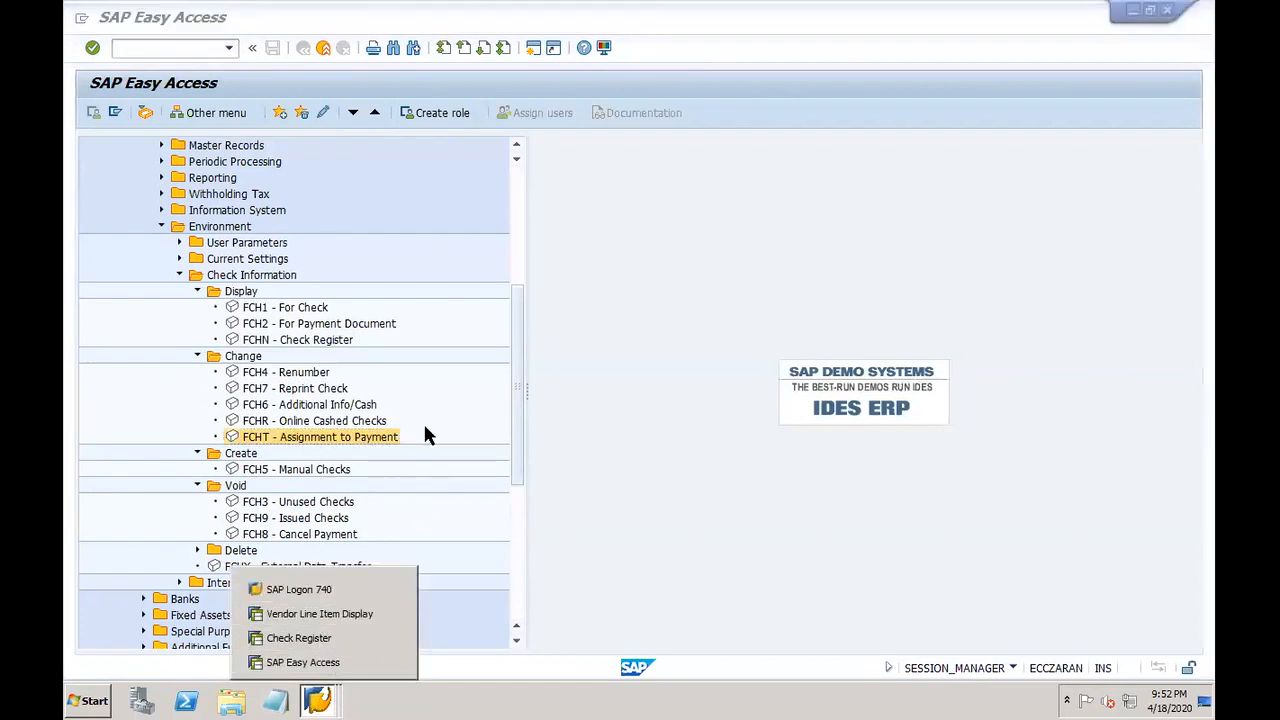
left_click(350, 664)
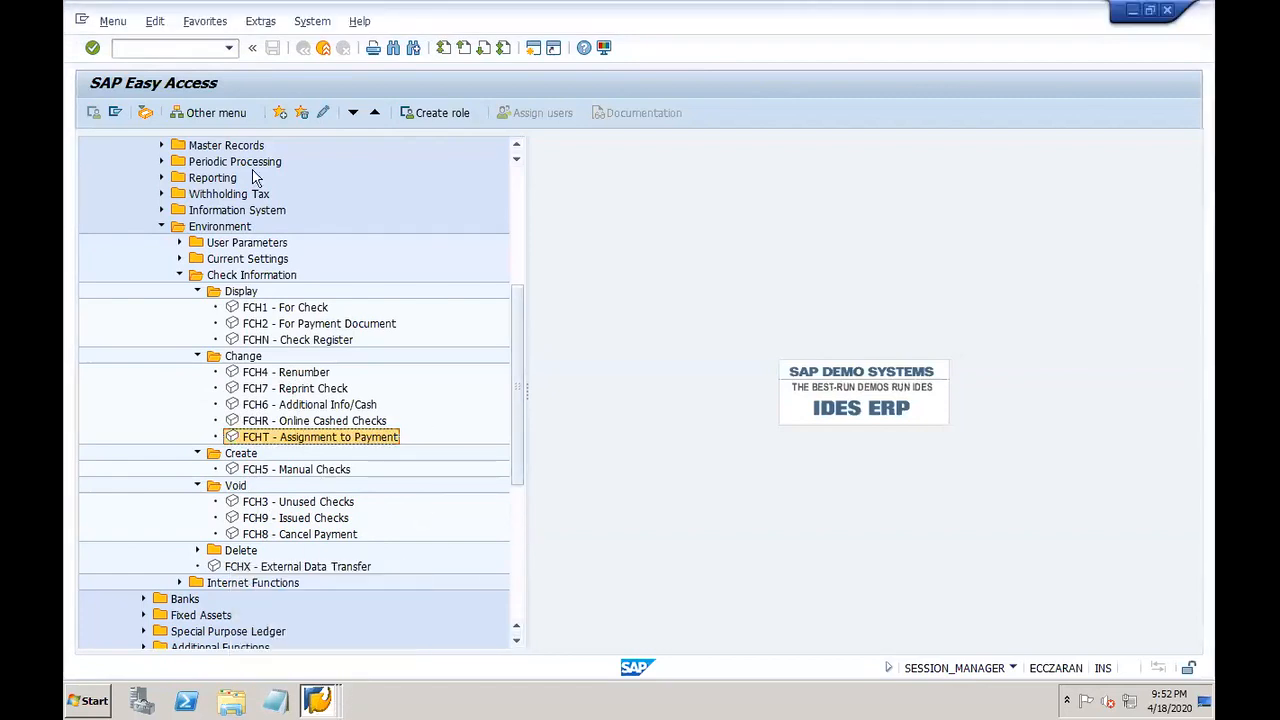
left_click(183, 50)
Step: Run /oFCHT to display DOR1 check lot 1 (10000–19999, status 10011), then return
type("/o")
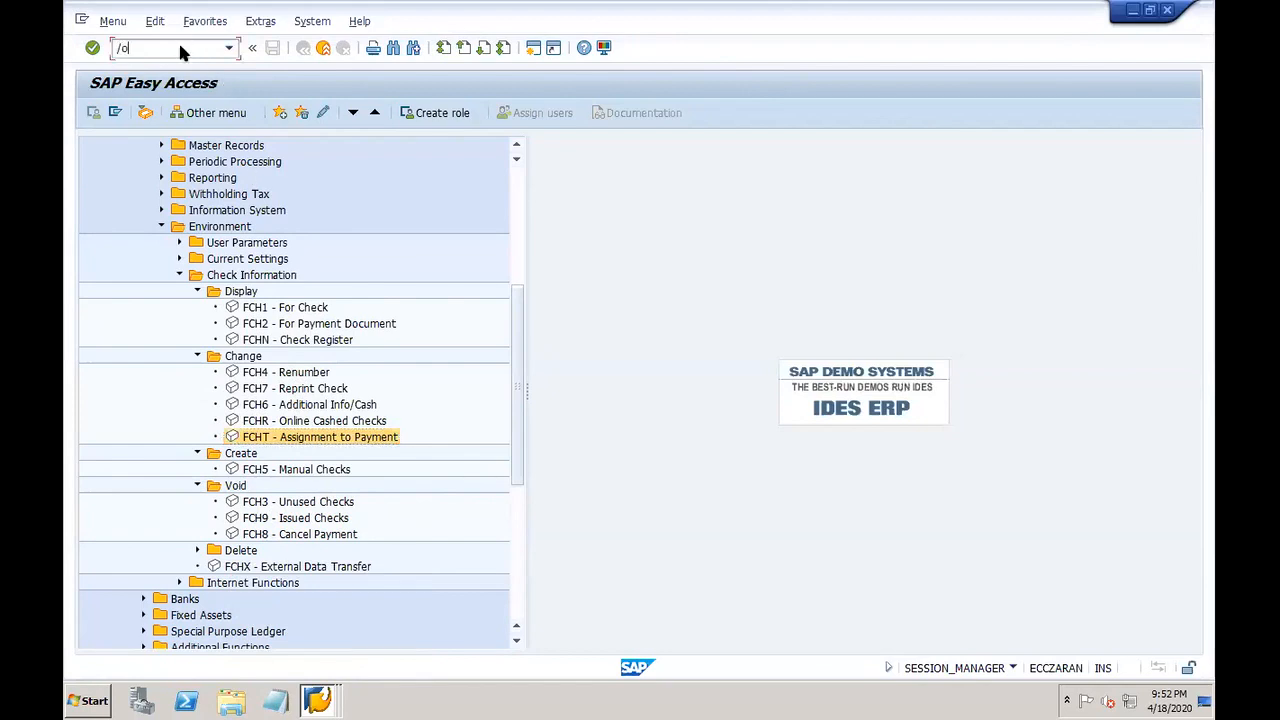
type("fcht")
key("Return")
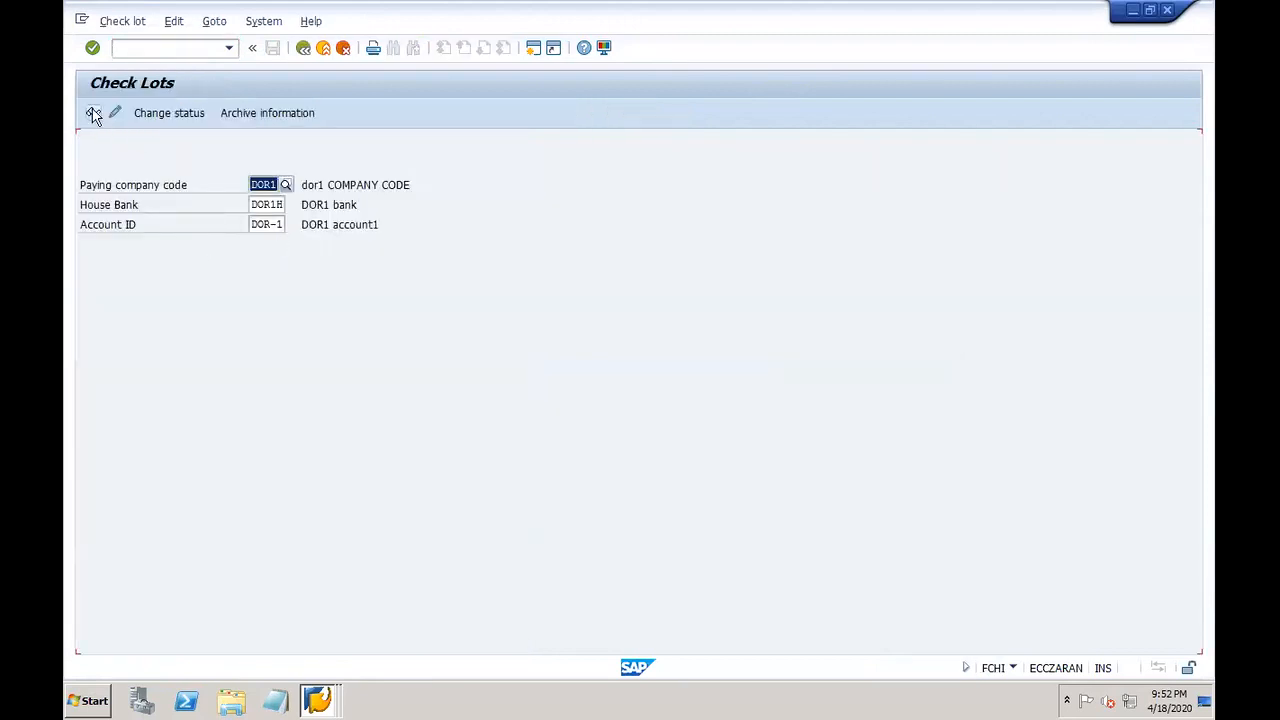
left_click(93, 114)
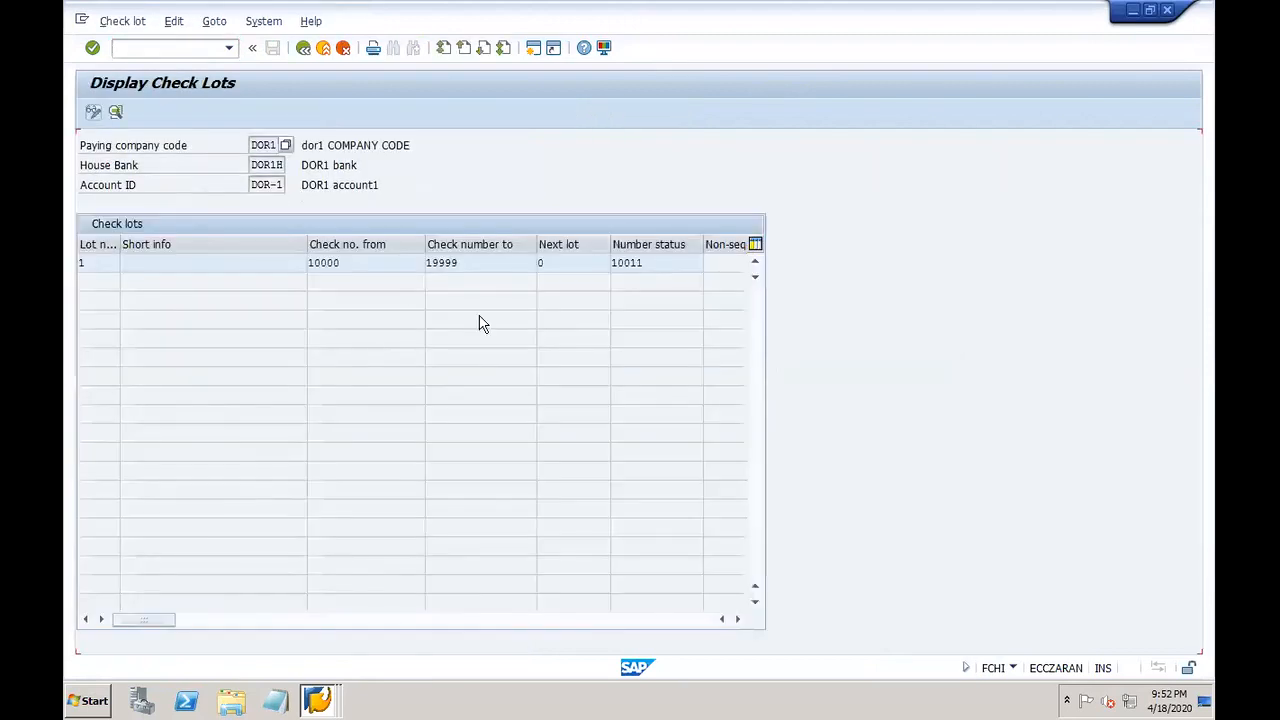
left_click(645, 261)
left_click(326, 696)
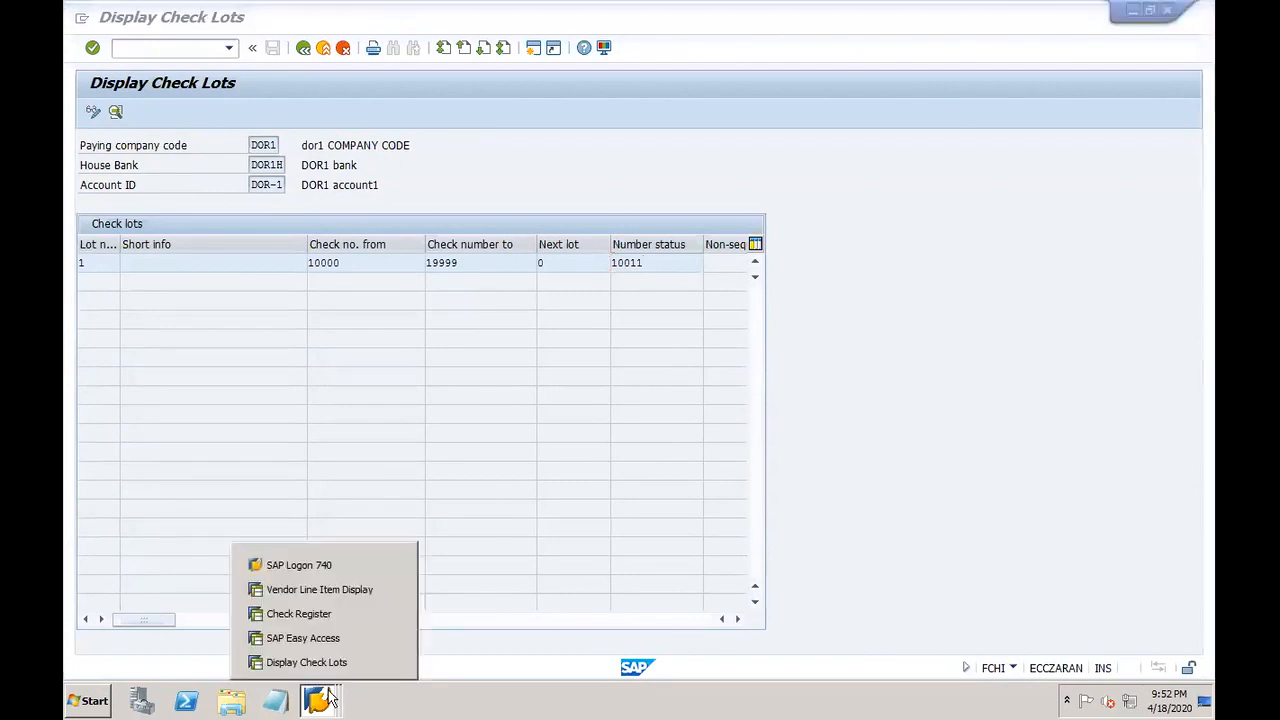
left_click(320, 638)
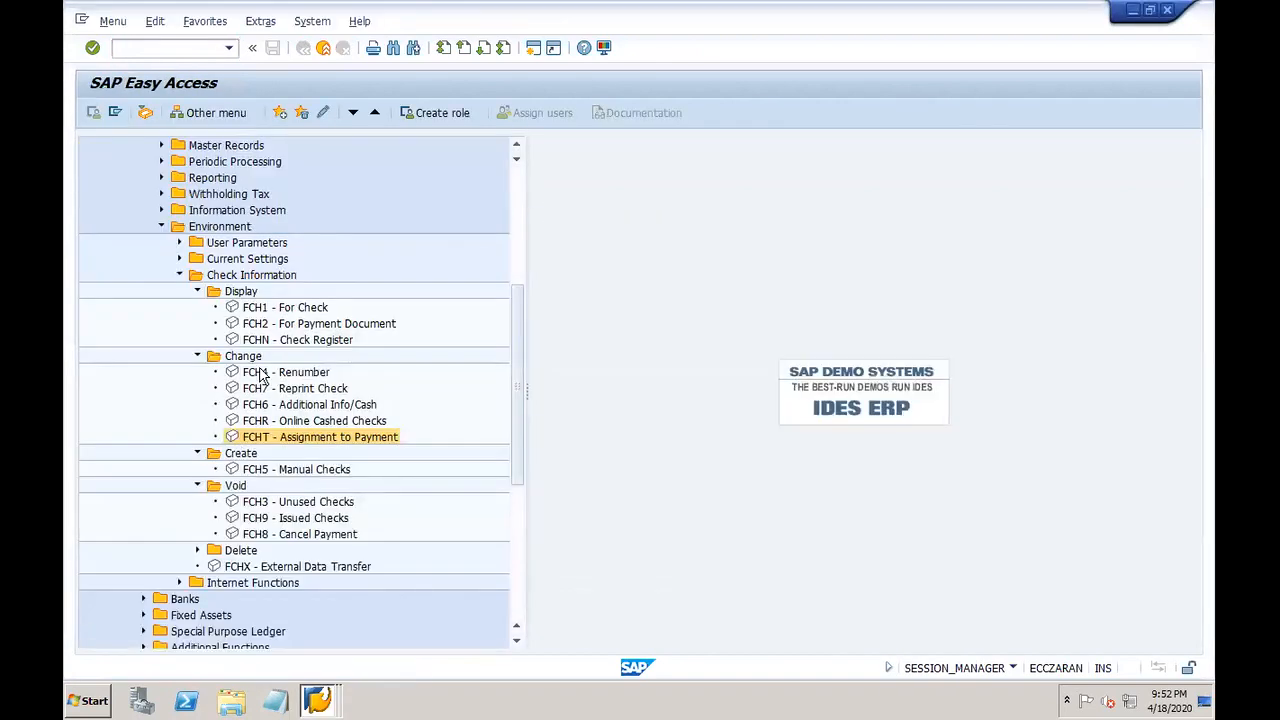
Step: Start Renumber Checks for checks 10012–10020 with void reason 04 (ripped during printing)
double_click(272, 373)
left_click(277, 283)
type("1")
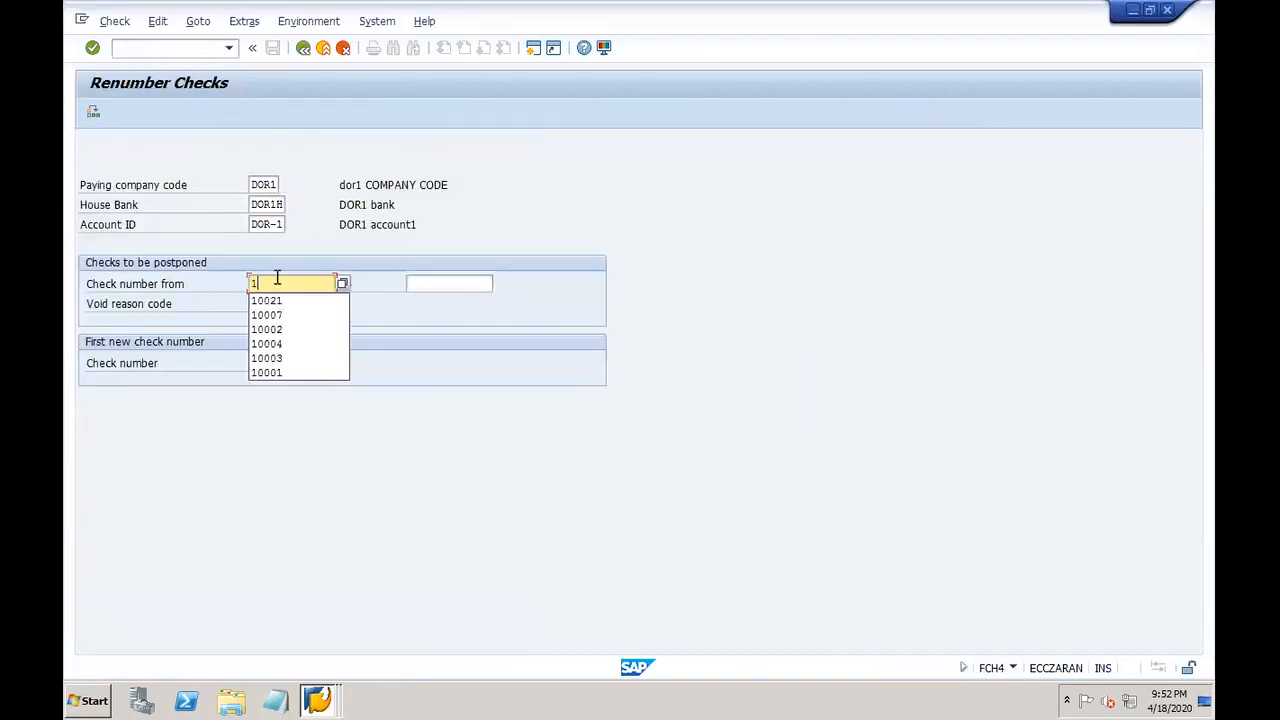
type("0012")
key("Tab")
type("100")
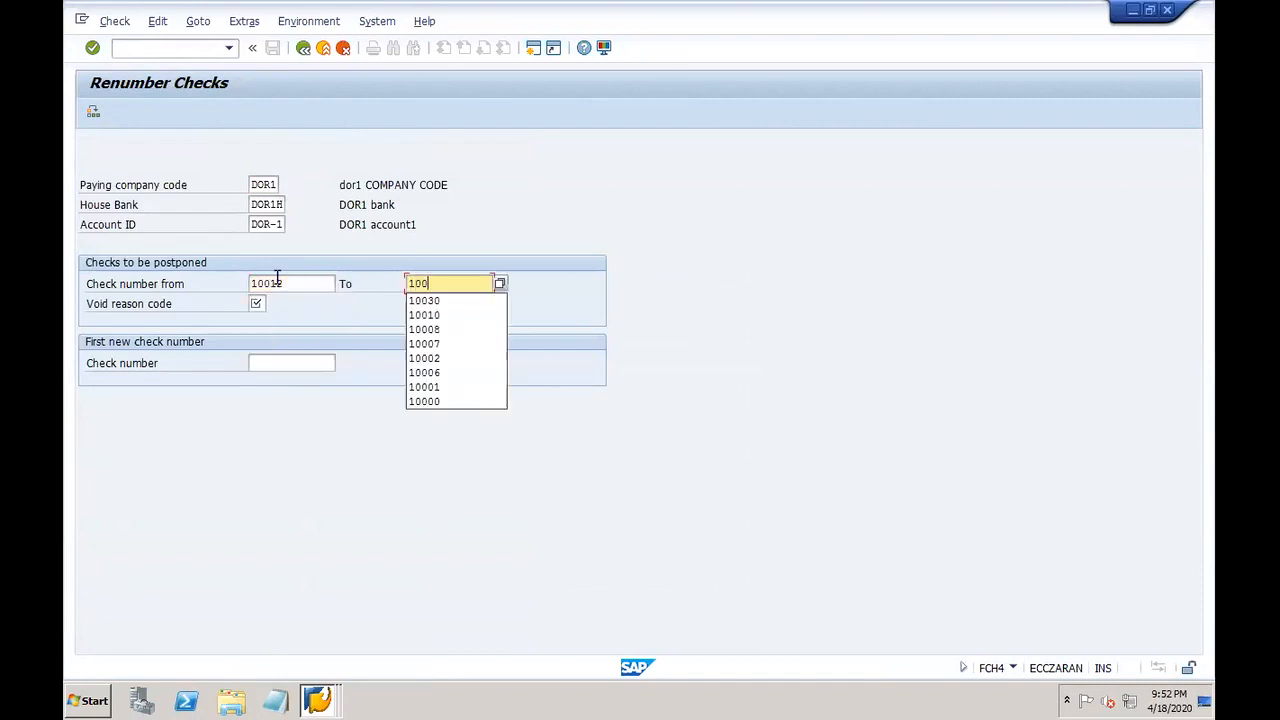
type("20")
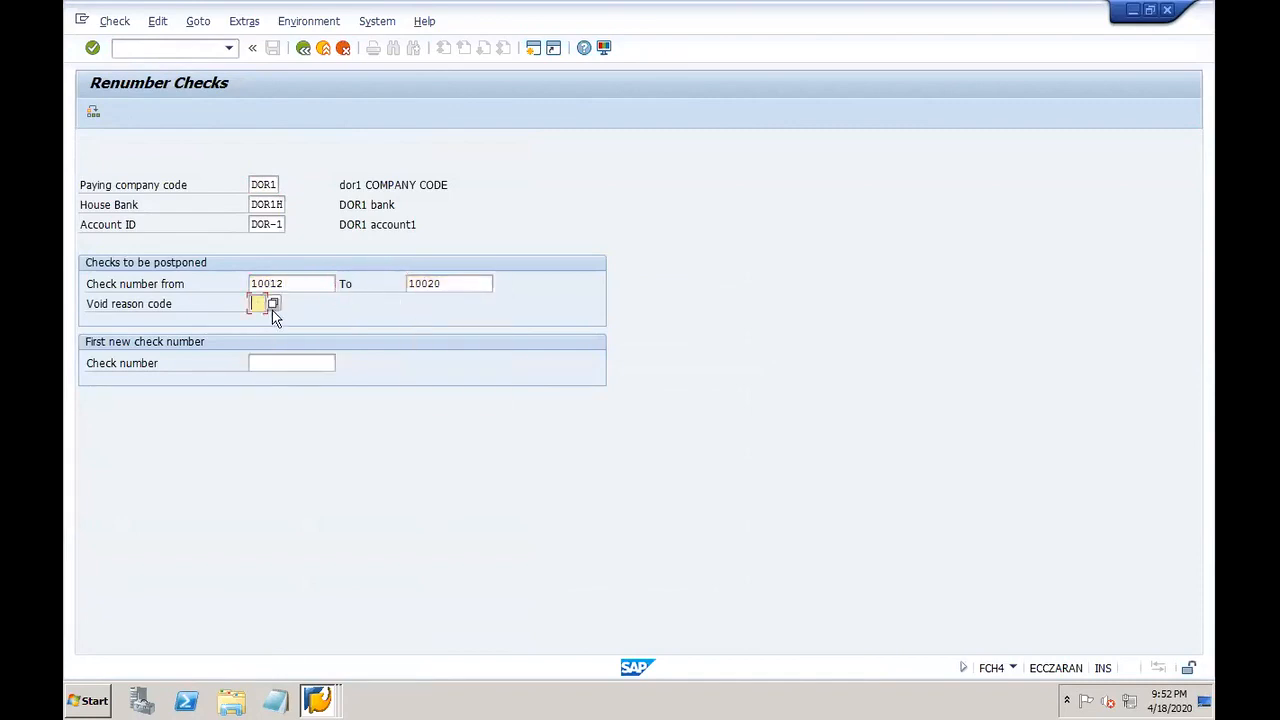
left_click(256, 304)
left_click(336, 305)
double_click(336, 305)
Step: Set 10021 as the first new check number, run the renumbering and confirm the warning
left_click(317, 700)
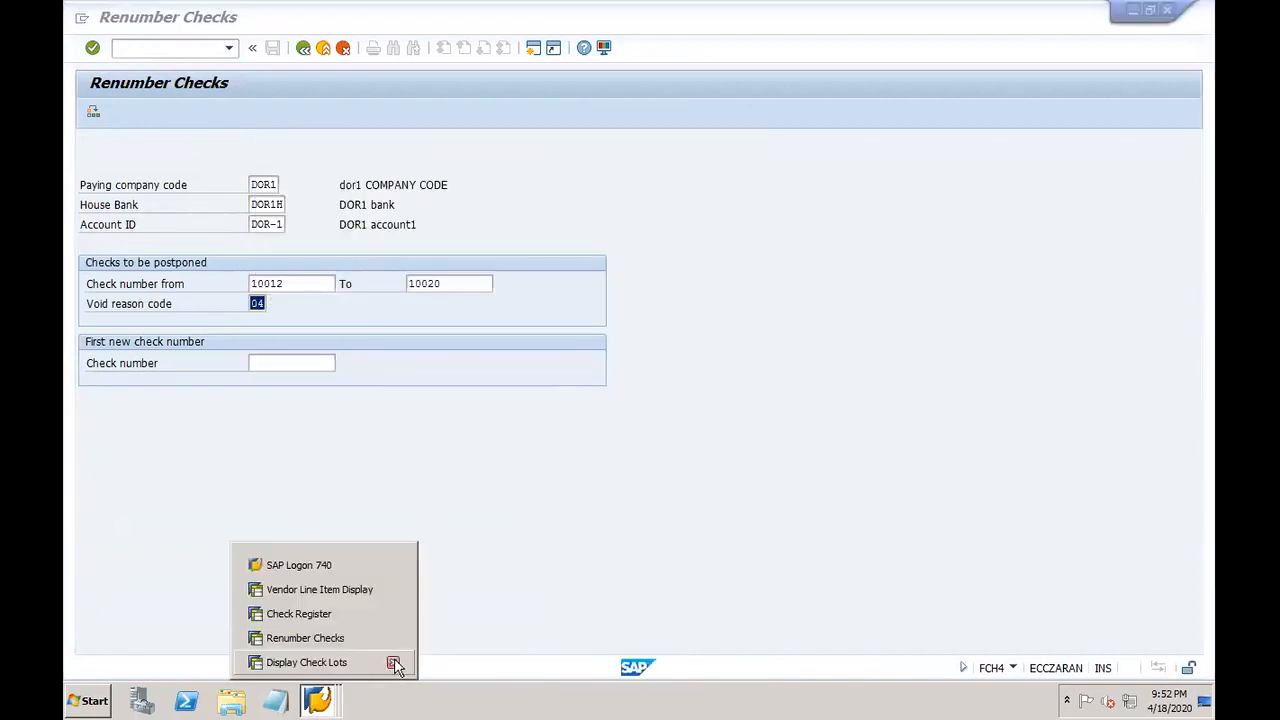
left_click(434, 500)
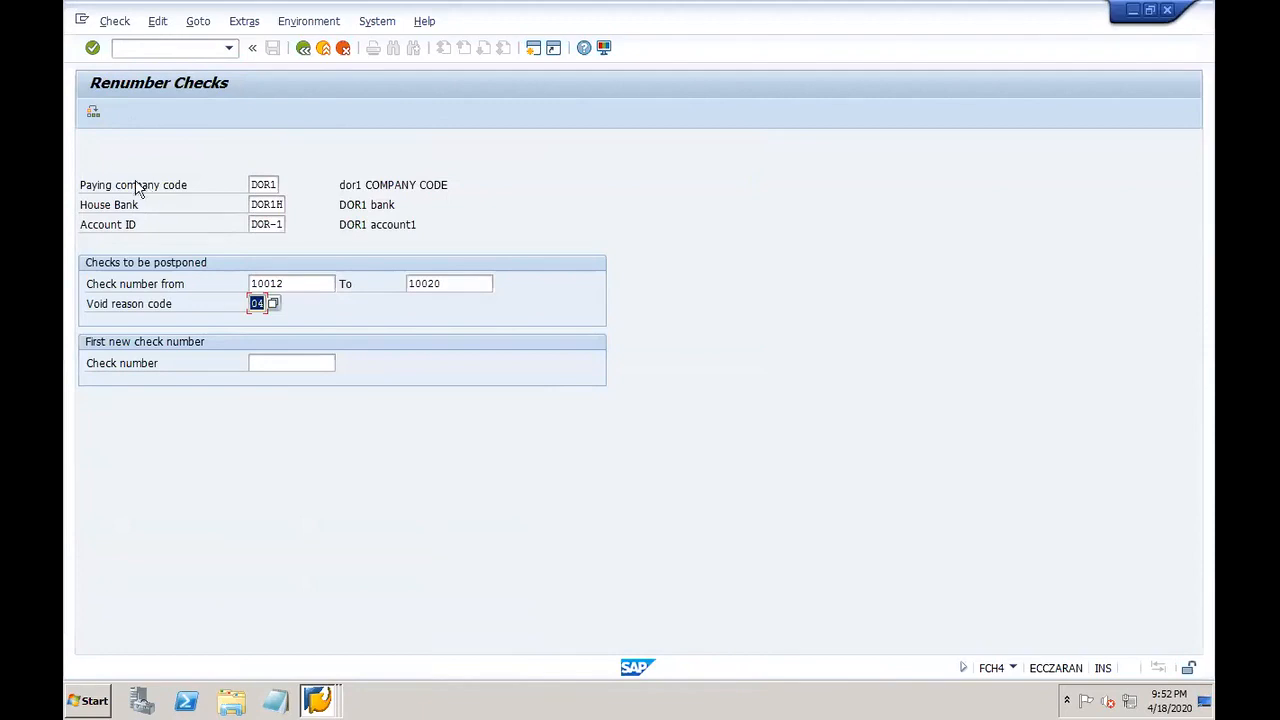
left_click(93, 112)
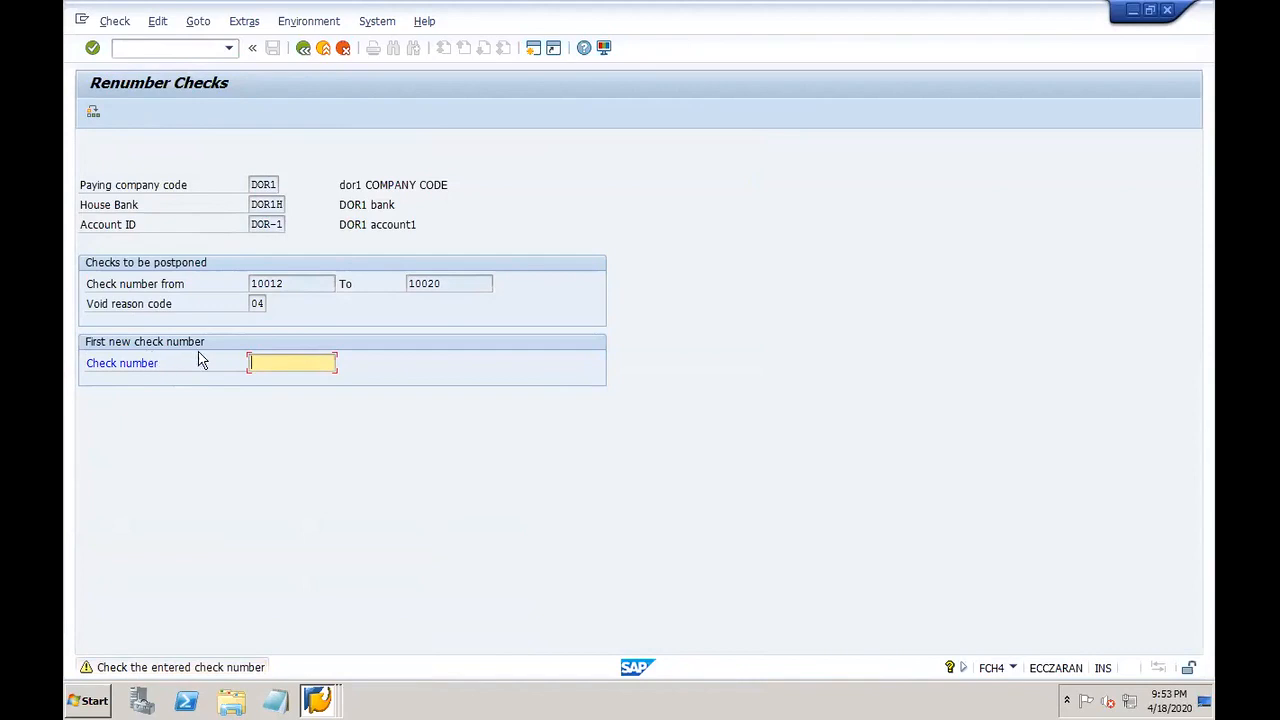
type("100")
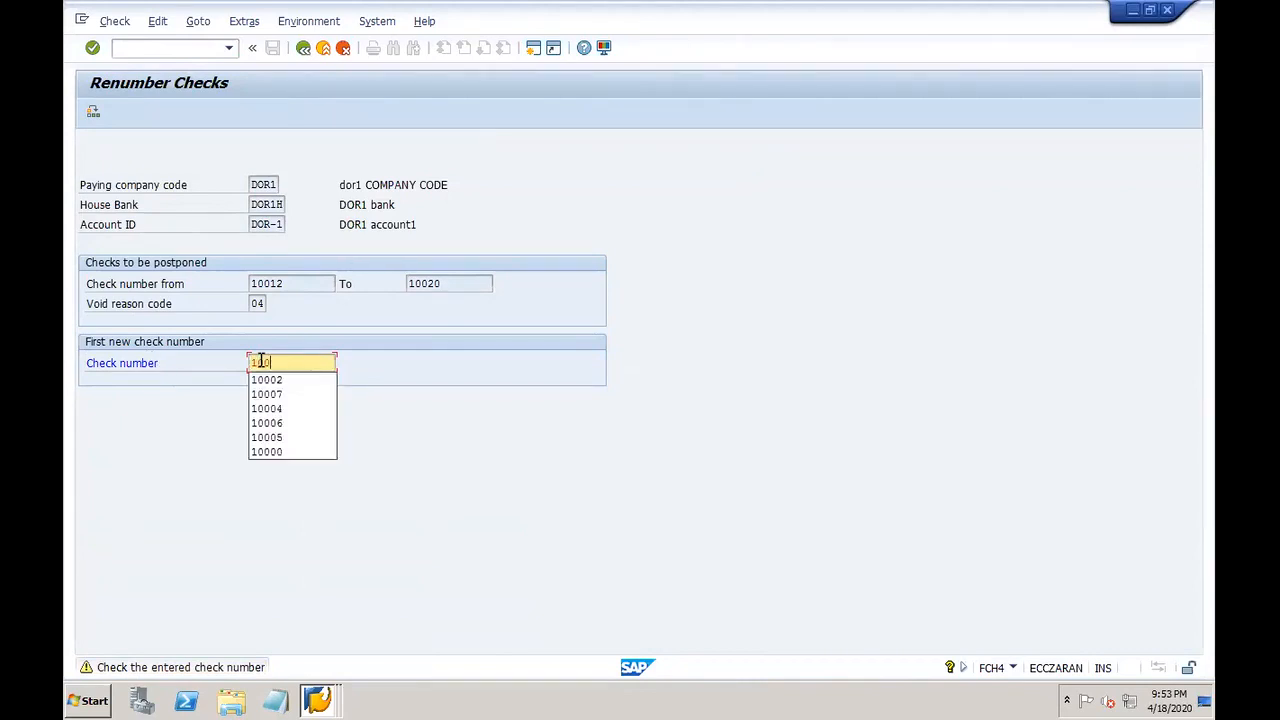
type("3")
key("BackSpace")
type("21")
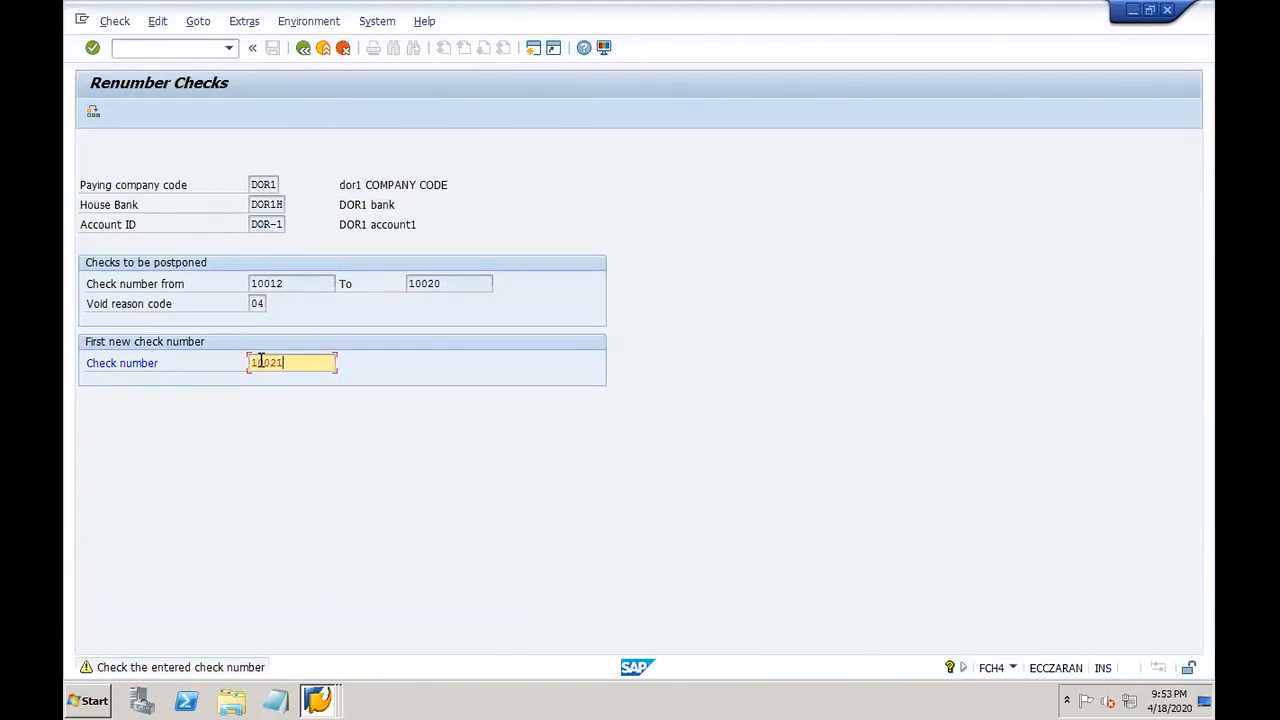
left_click(93, 111)
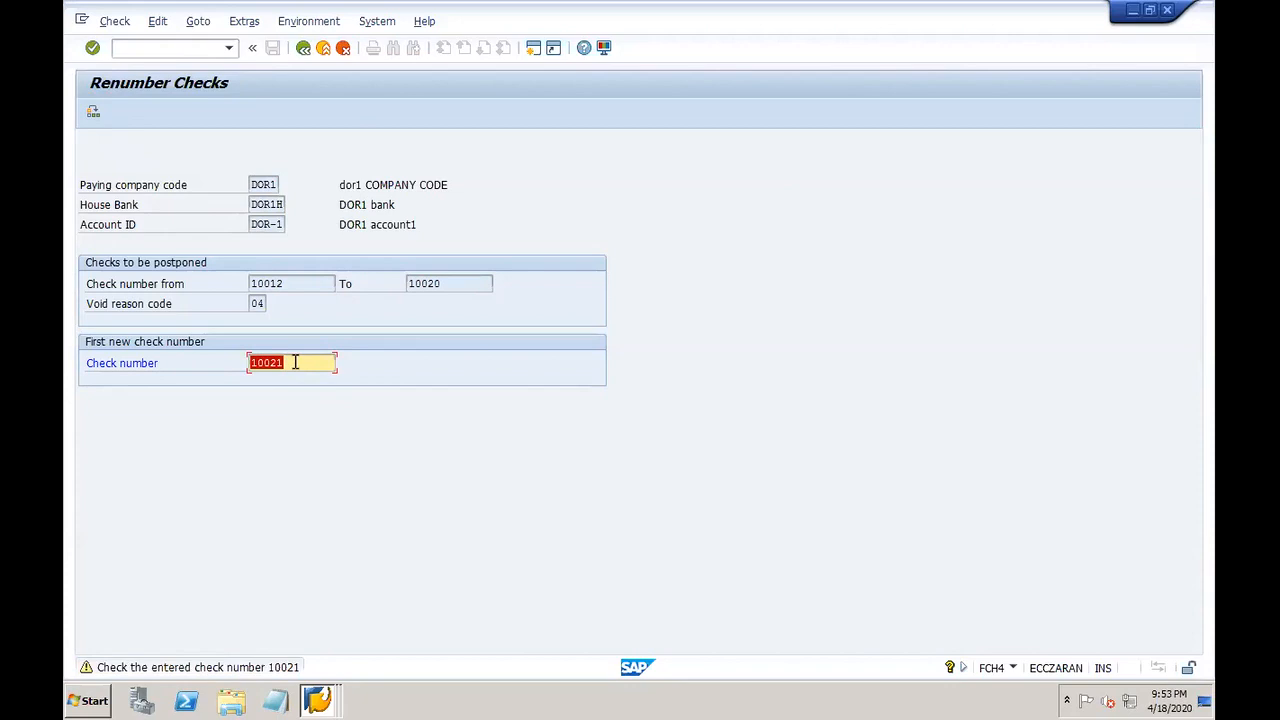
key("Return")
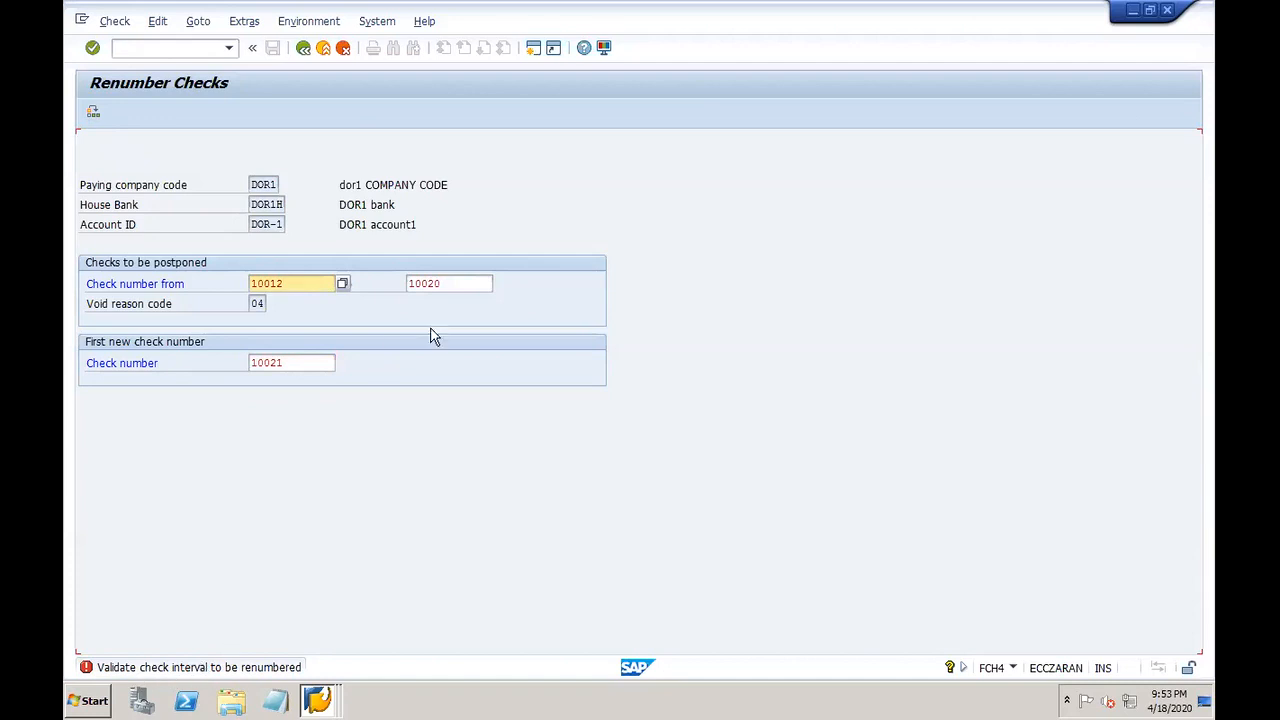
Step: Change the check interval to renumber to 10030–10040
left_click(461, 286)
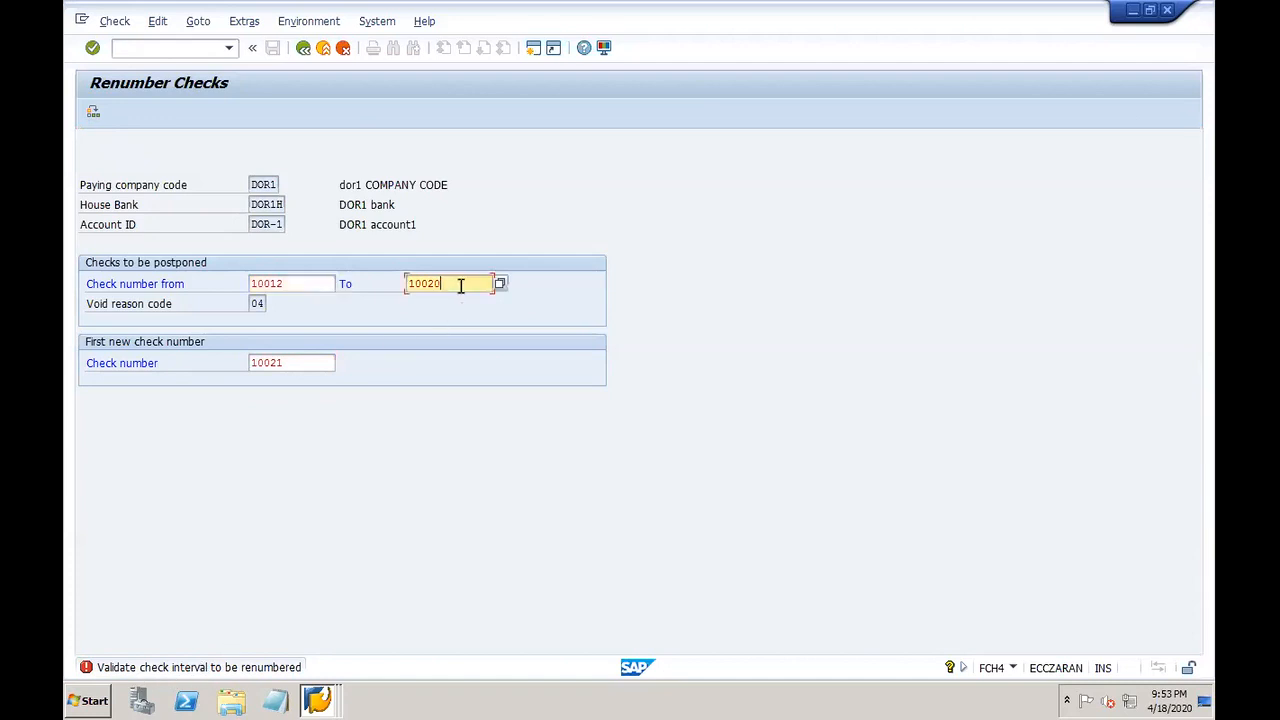
left_click(300, 283)
key("BackSpace")
key("BackSpace")
key("BackSpace")
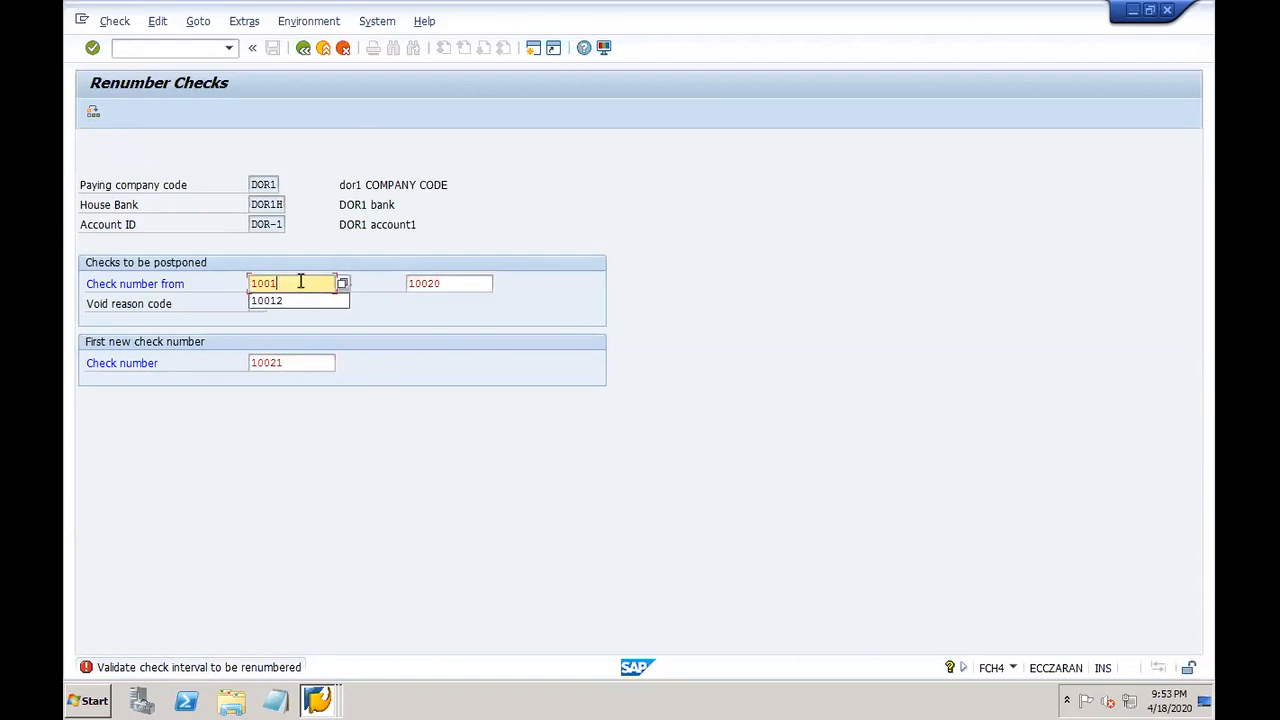
type("030")
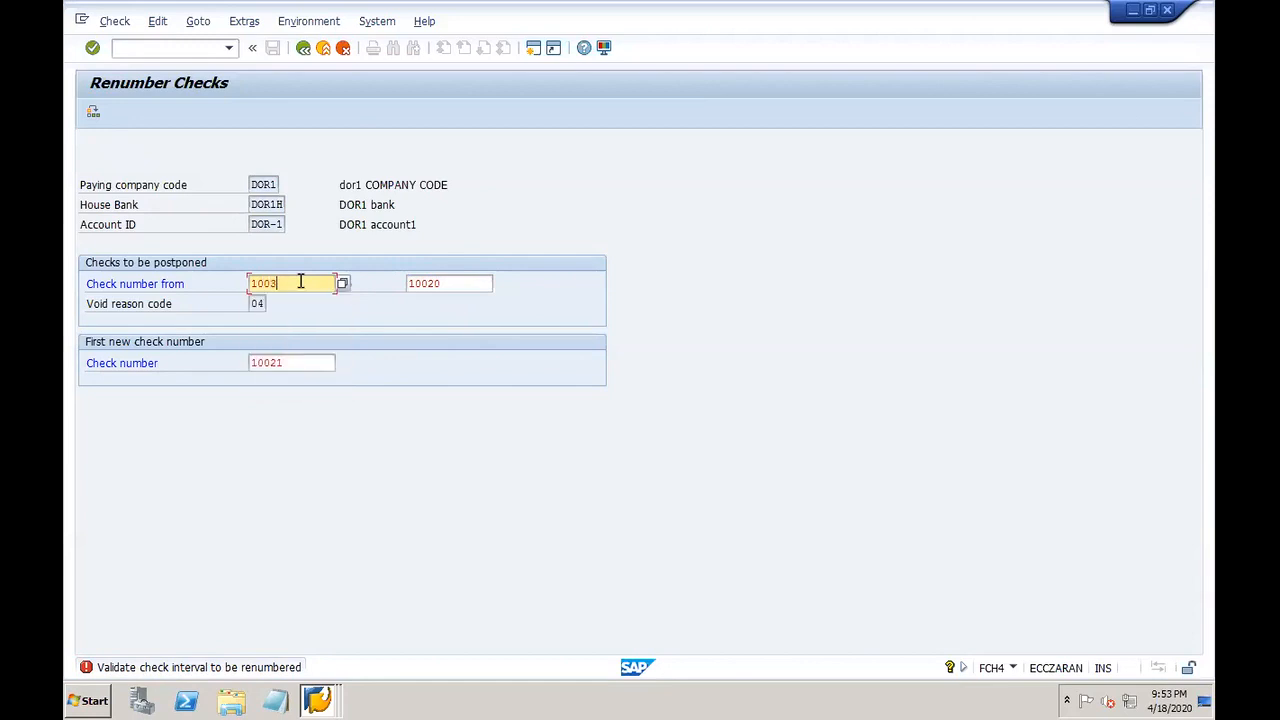
key("Tab")
key("BackSpace")
type("100")
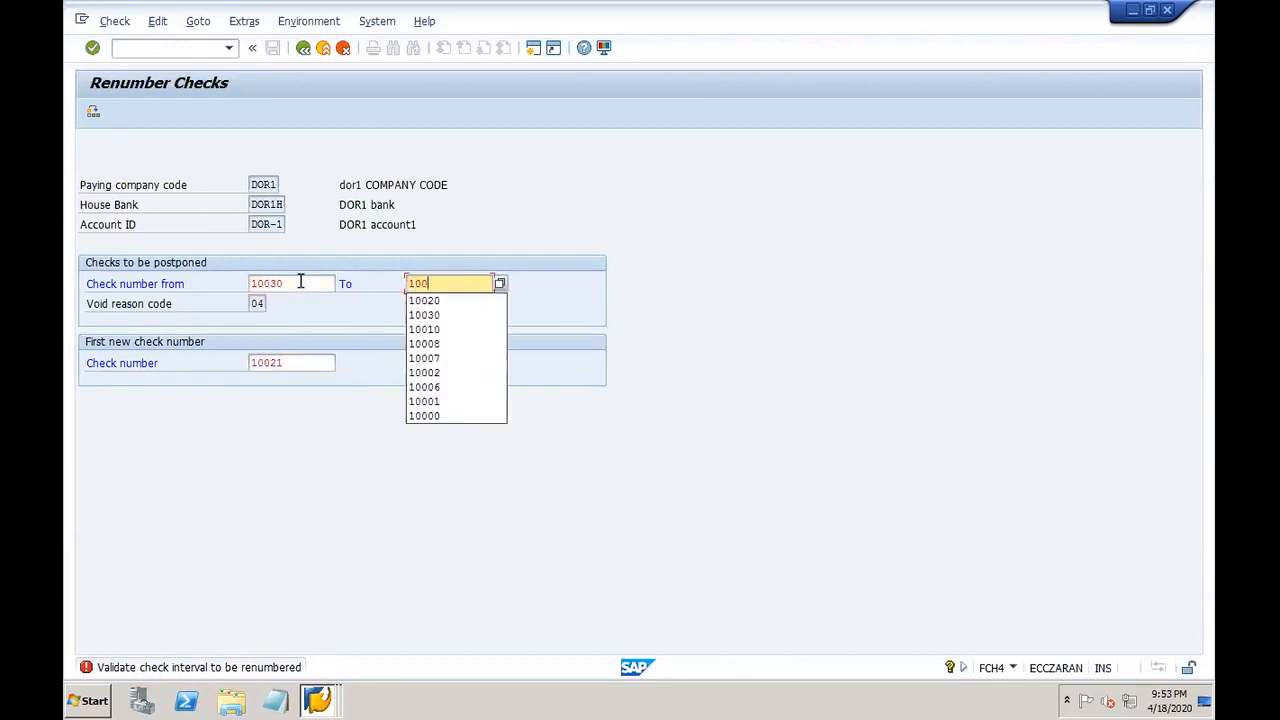
type("40")
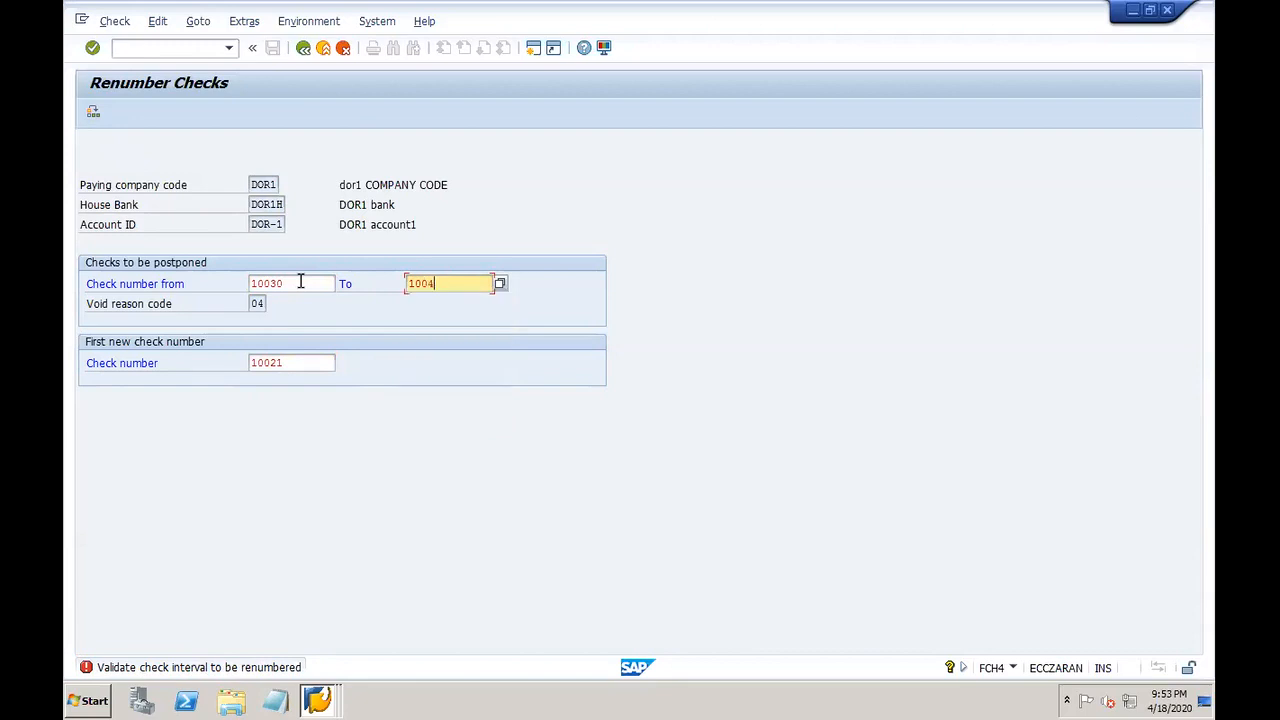
Step: Set first new check number 10041, resubmit, and review the interval-error explanation
left_click(300, 368)
key("BackSpace")
key("BackSpace")
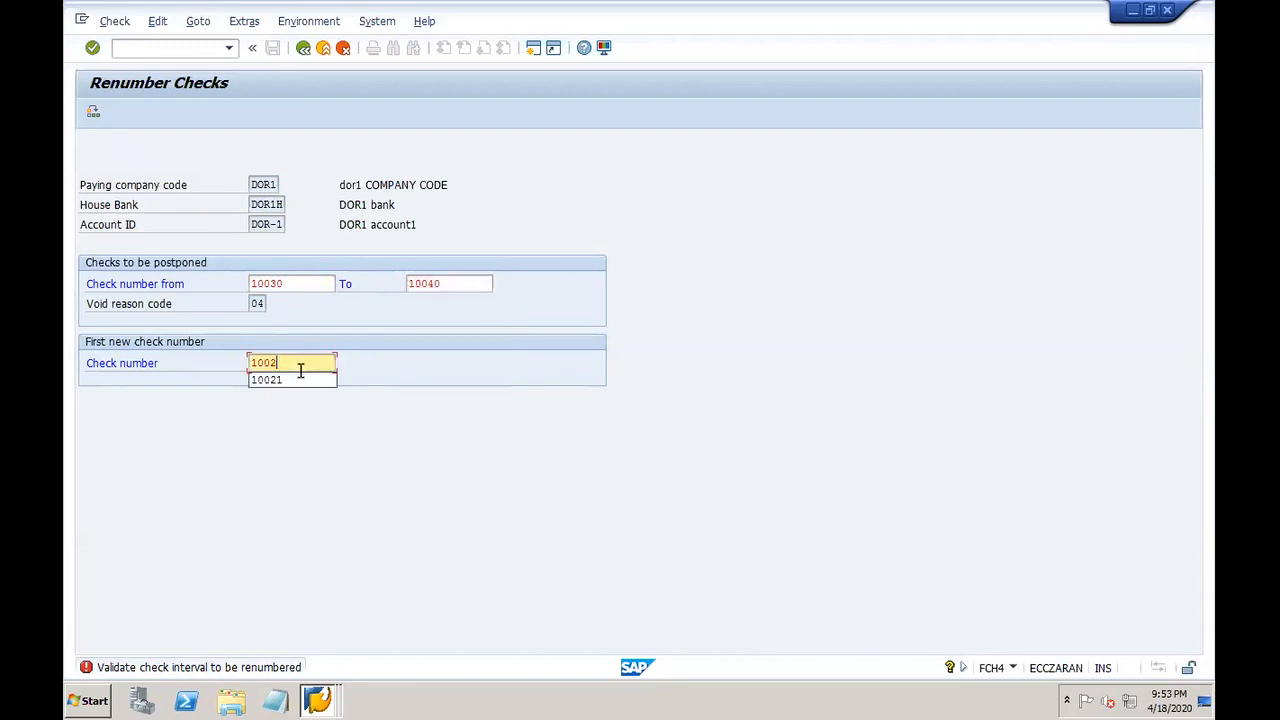
type("41")
key("Return")
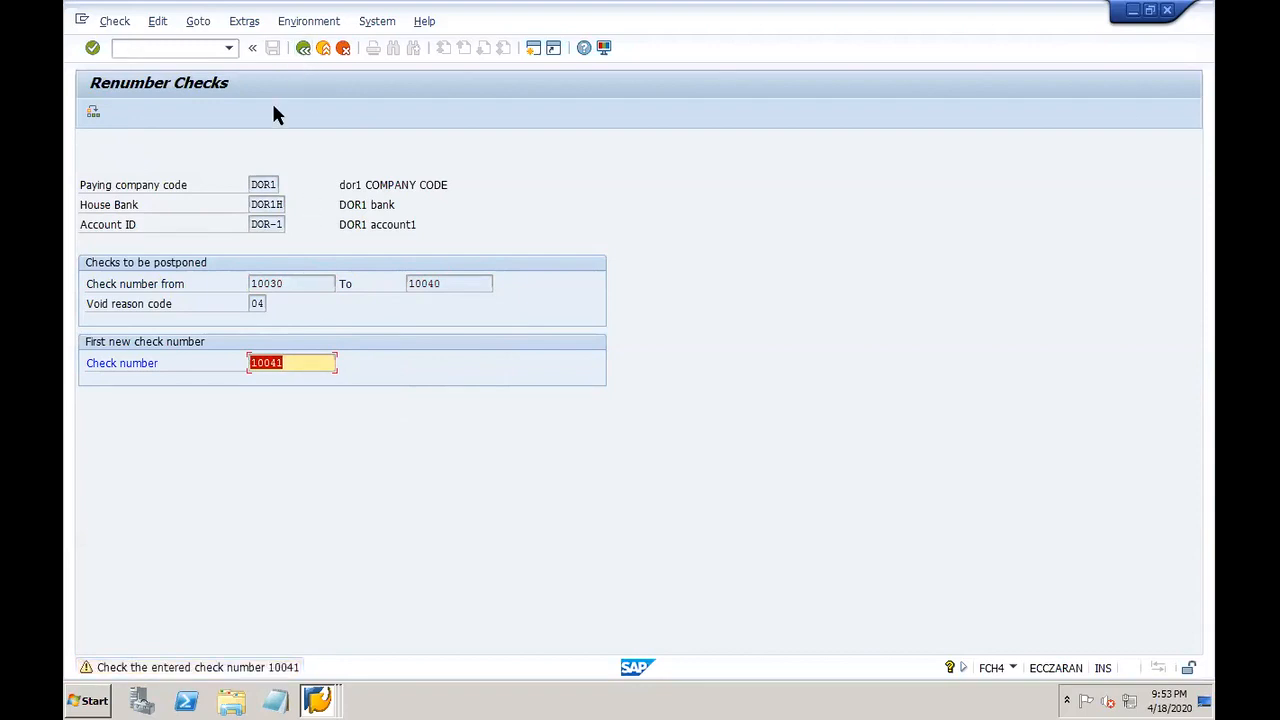
key("Return")
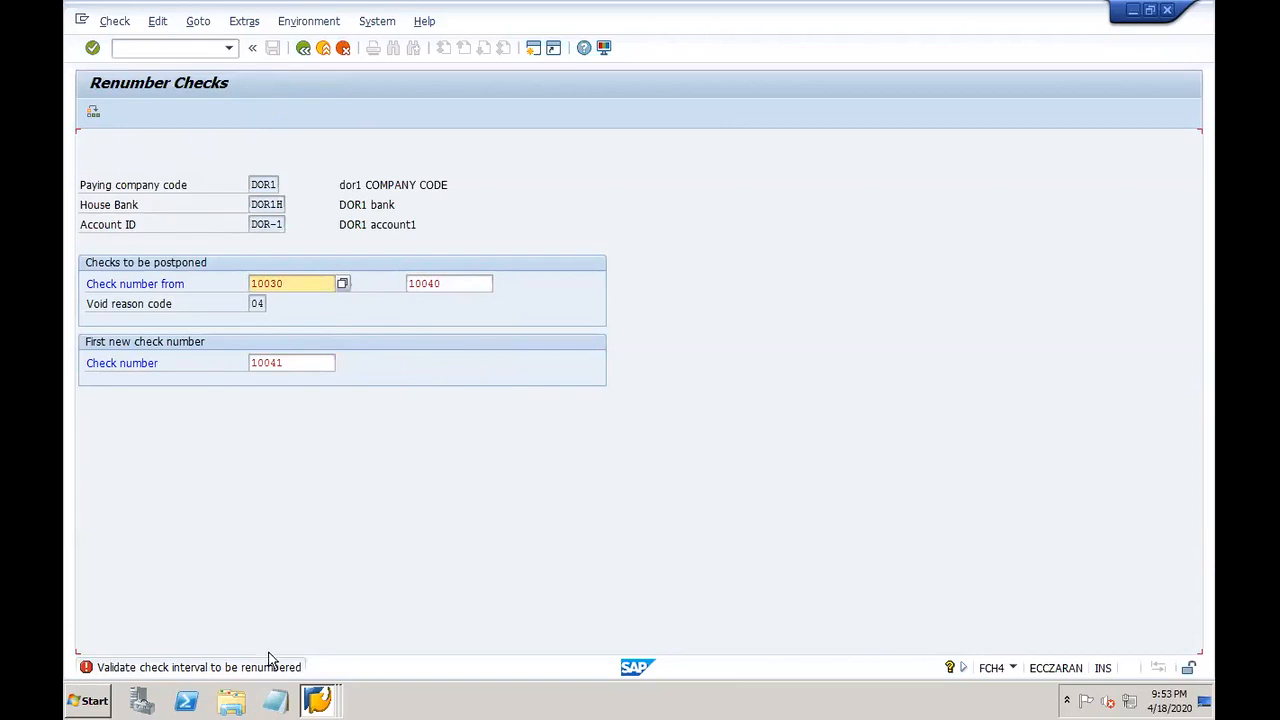
left_click(86, 668)
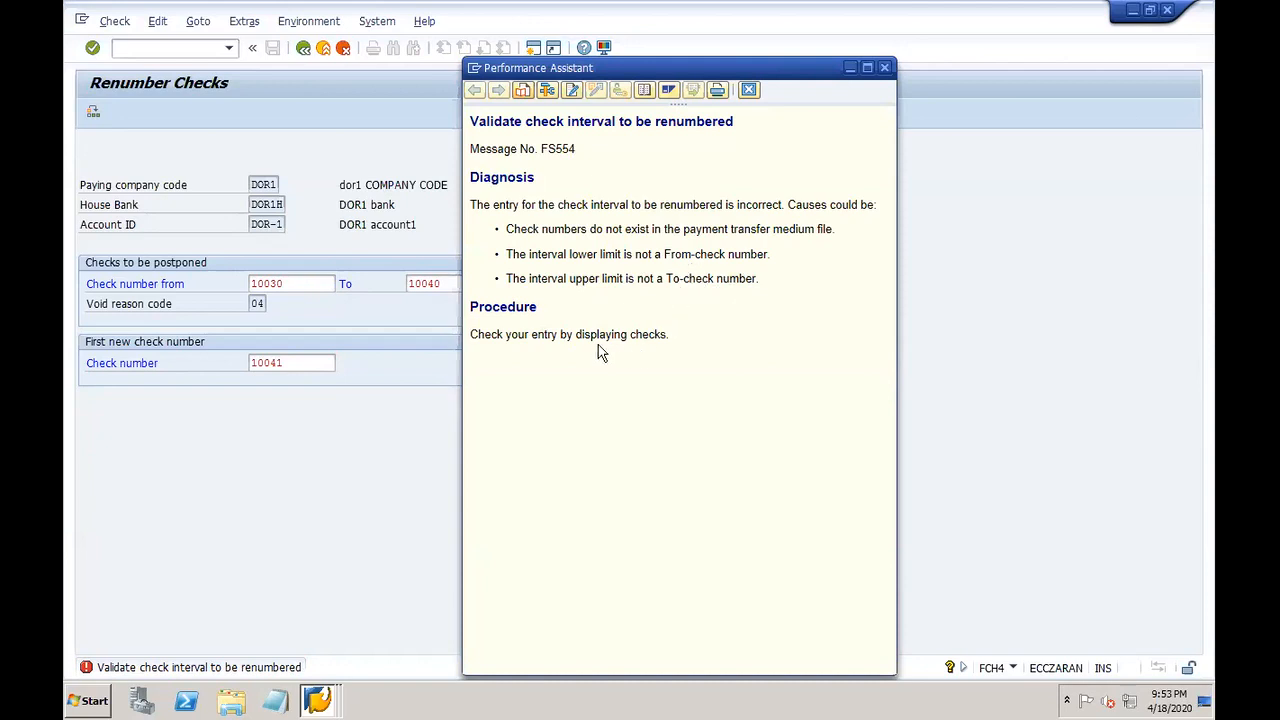
left_click(748, 92)
Step: Check the lot for 10000–19999 (status 10011) in Display Check Lots, then rerun the renumbering
left_click(317, 700)
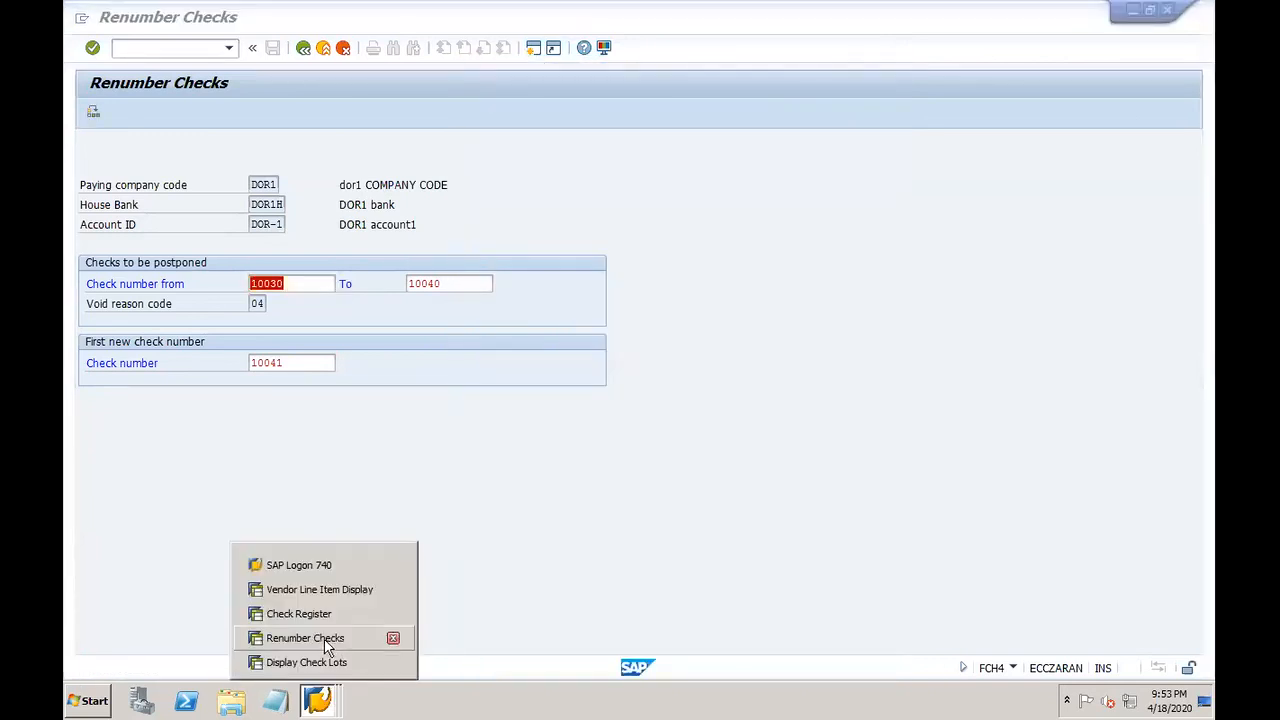
left_click(300, 662)
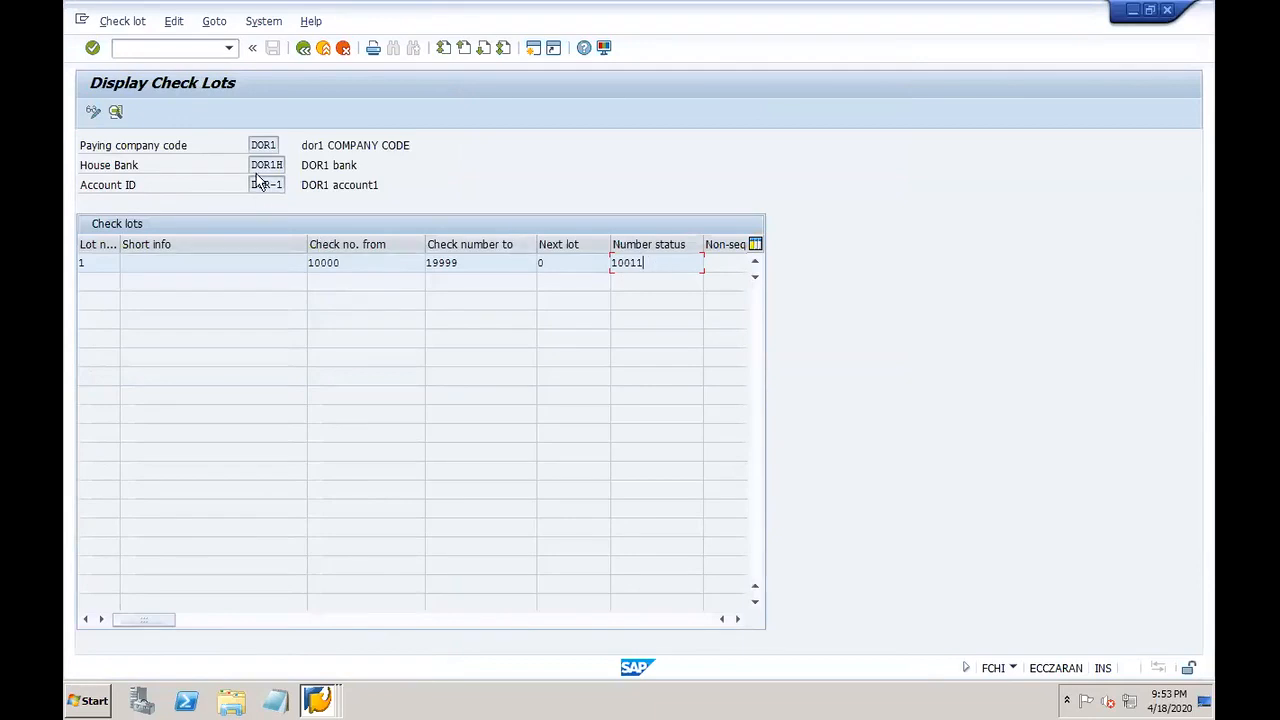
left_click(317, 700)
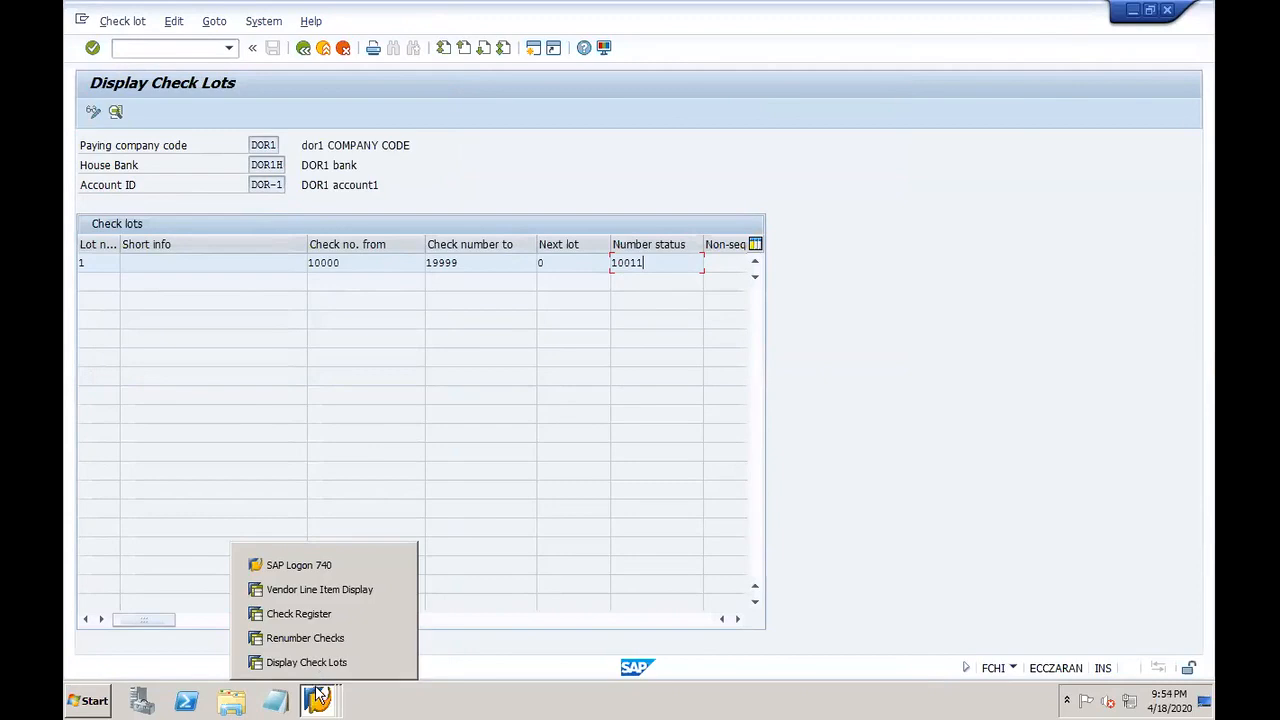
left_click(312, 640)
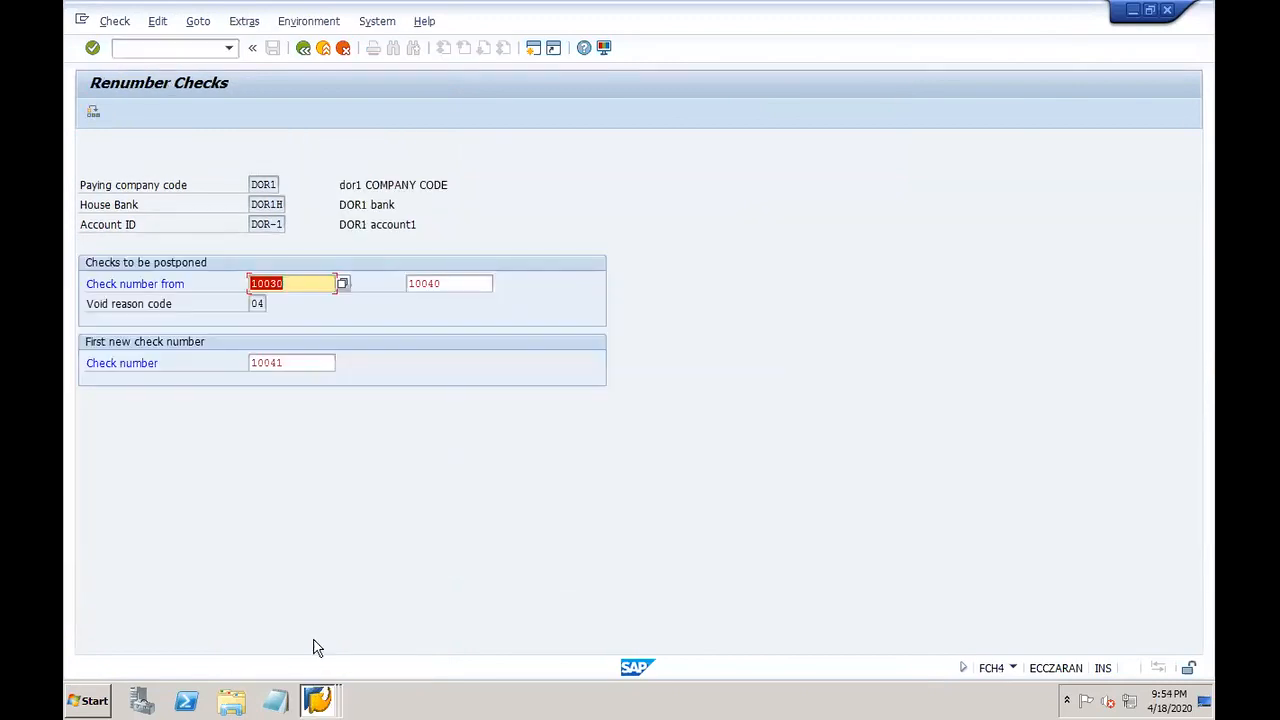
left_click(296, 281)
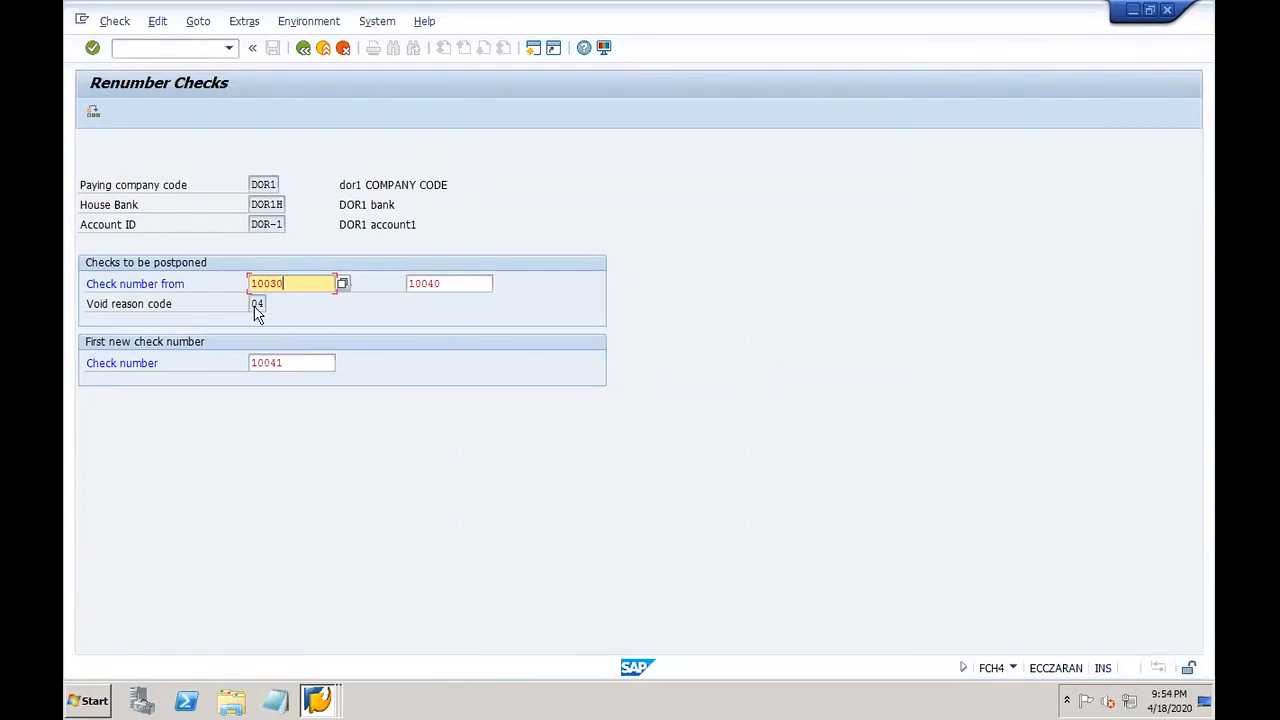
left_click(91, 114)
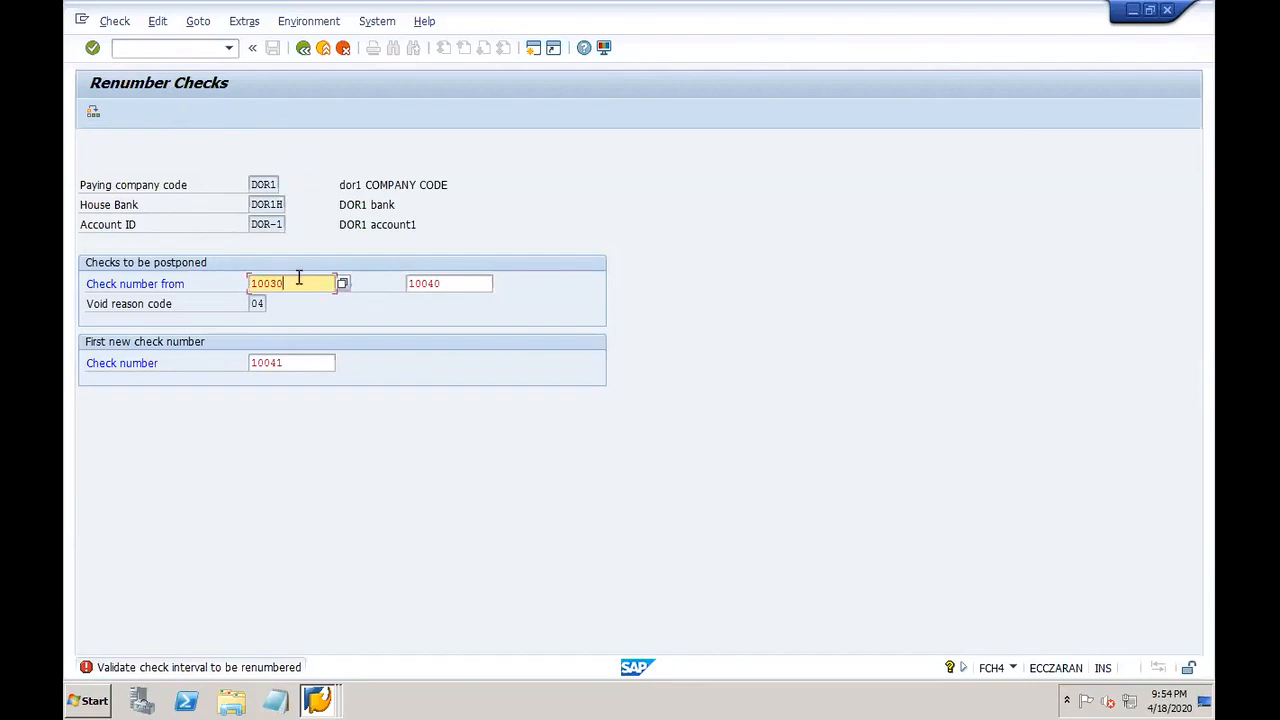
Step: Enter checks 10050–10055 with 10056 as the first new check number and submit
key("BackSpace")
key("BackSpace")
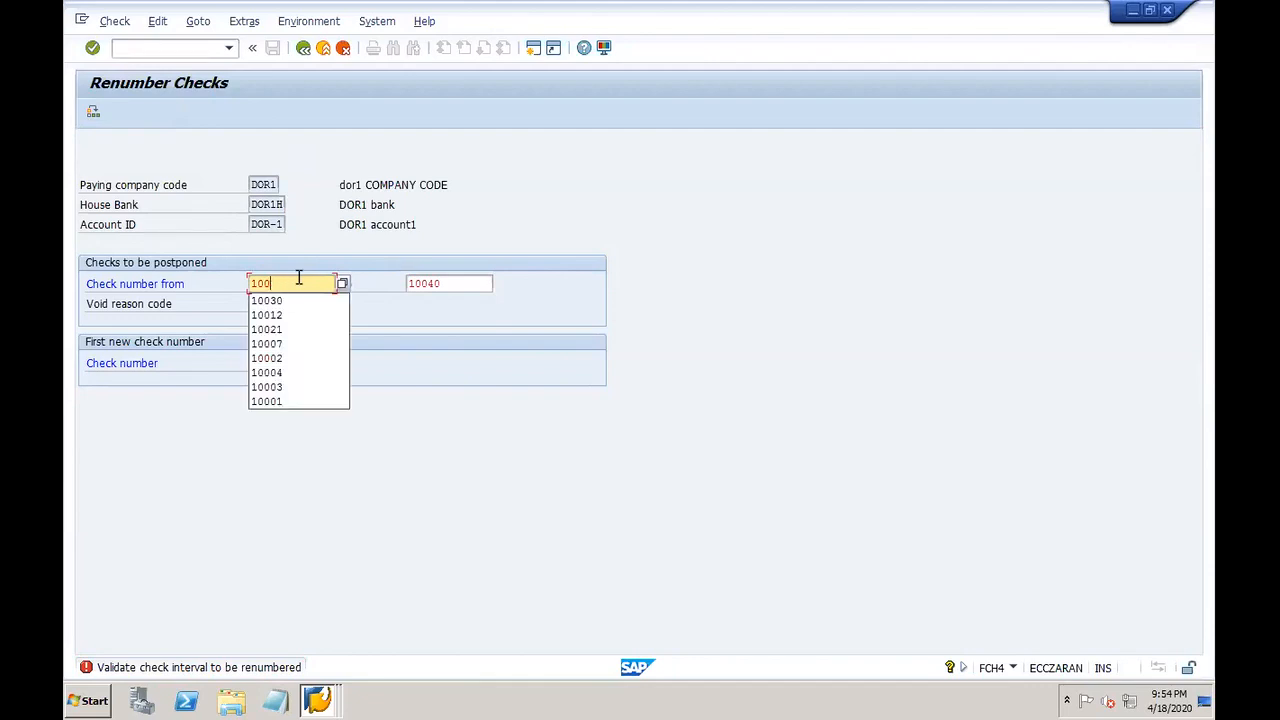
type("50")
key("Tab")
type("10055")
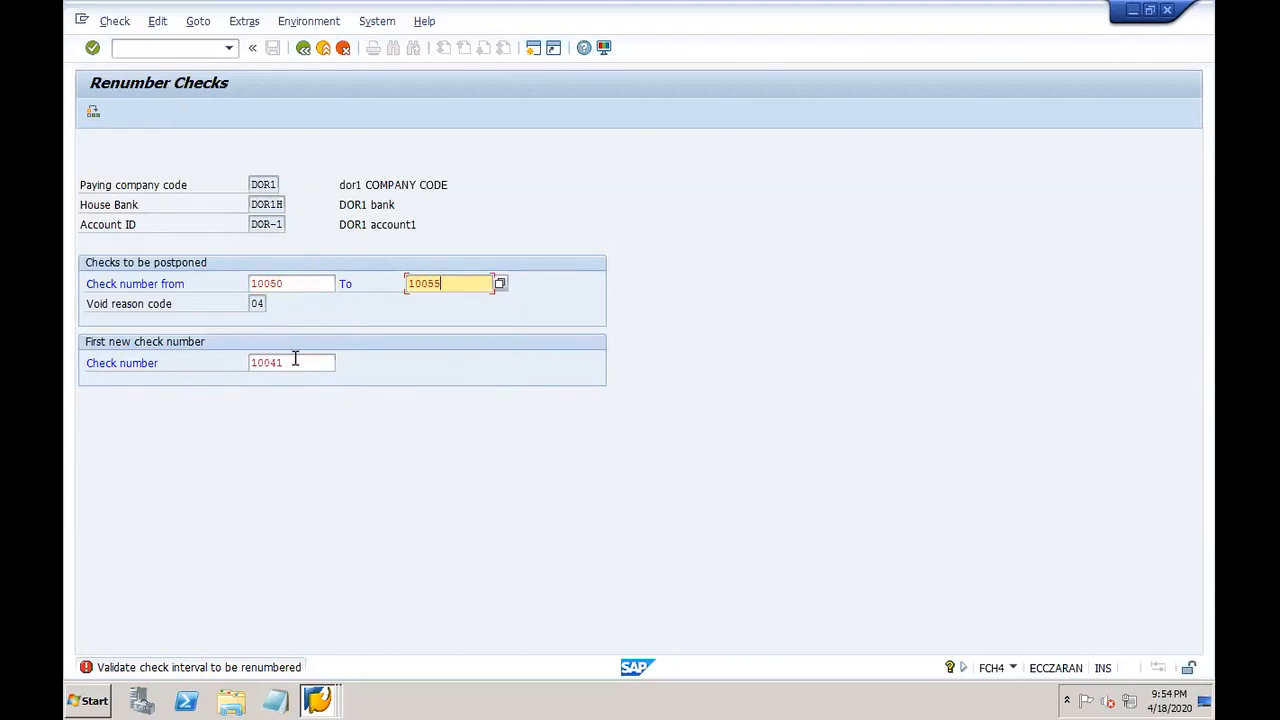
left_click(295, 362)
key("BackSpace")
key("BackSpace")
type("56")
key("Return")
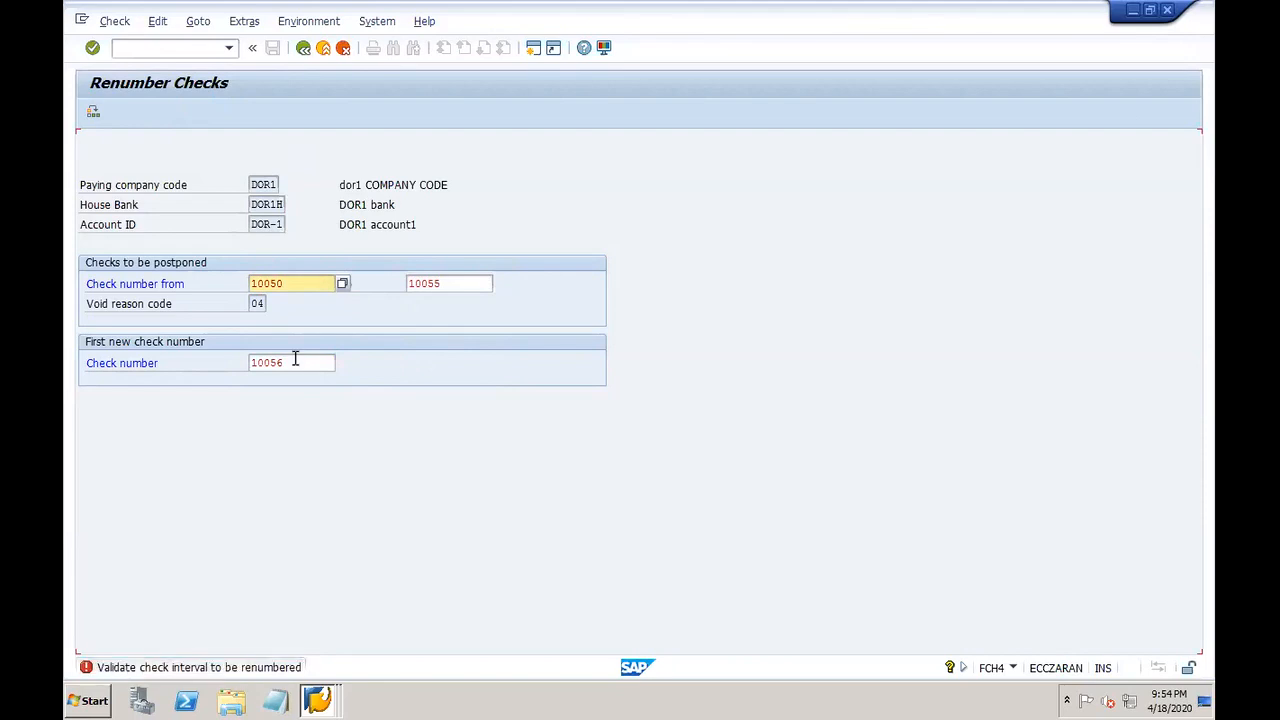
Step: Review and dismiss the FS554 interval-error explanation
double_click(88, 668)
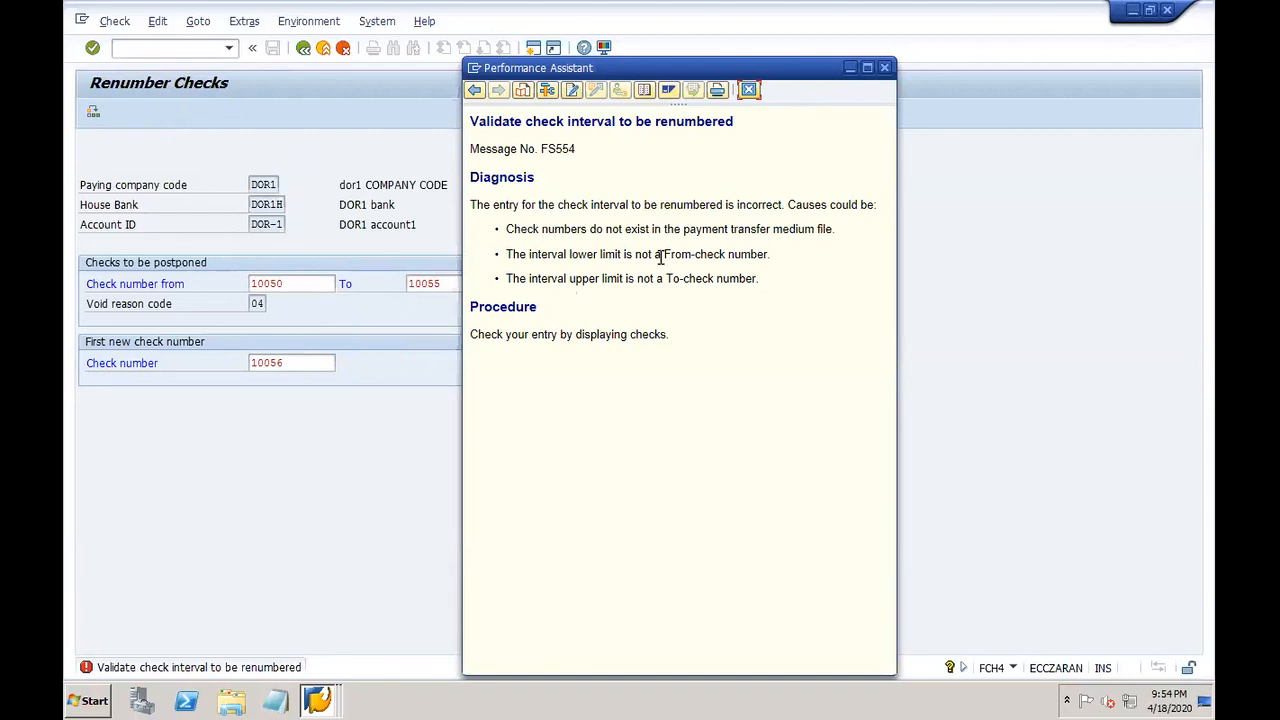
left_click(749, 91)
right_click(320, 700)
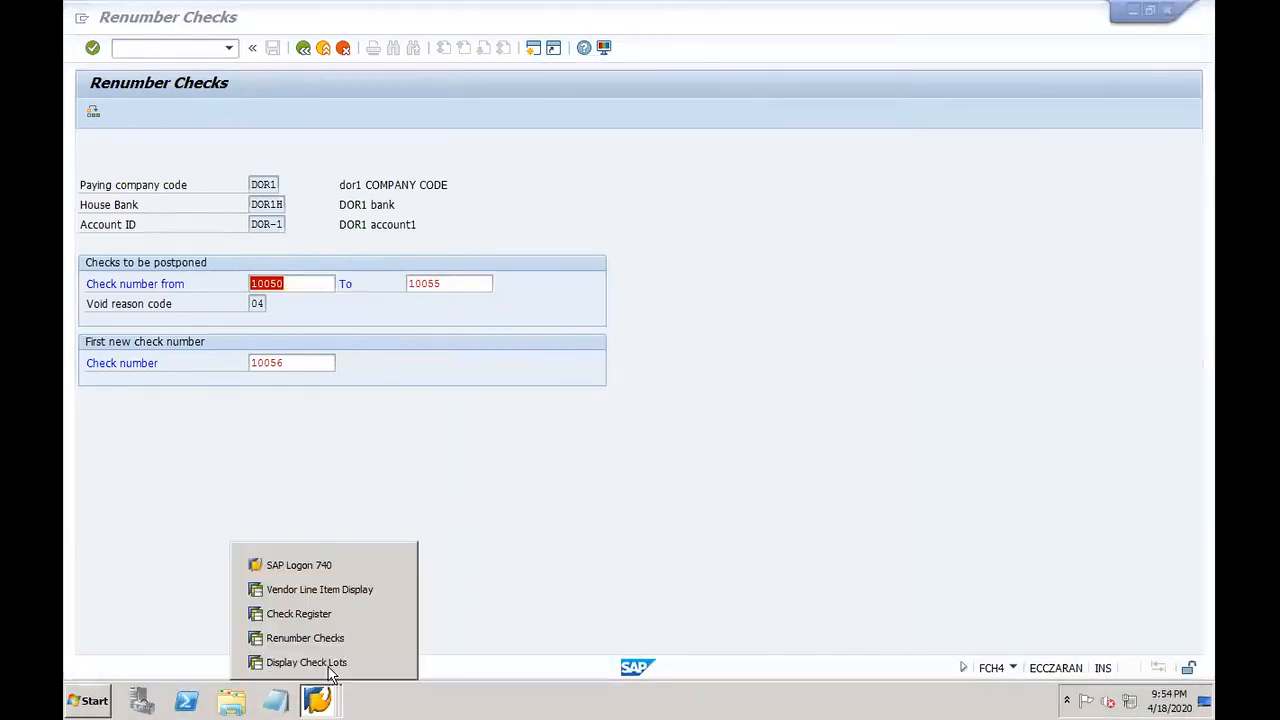
left_click(308, 614)
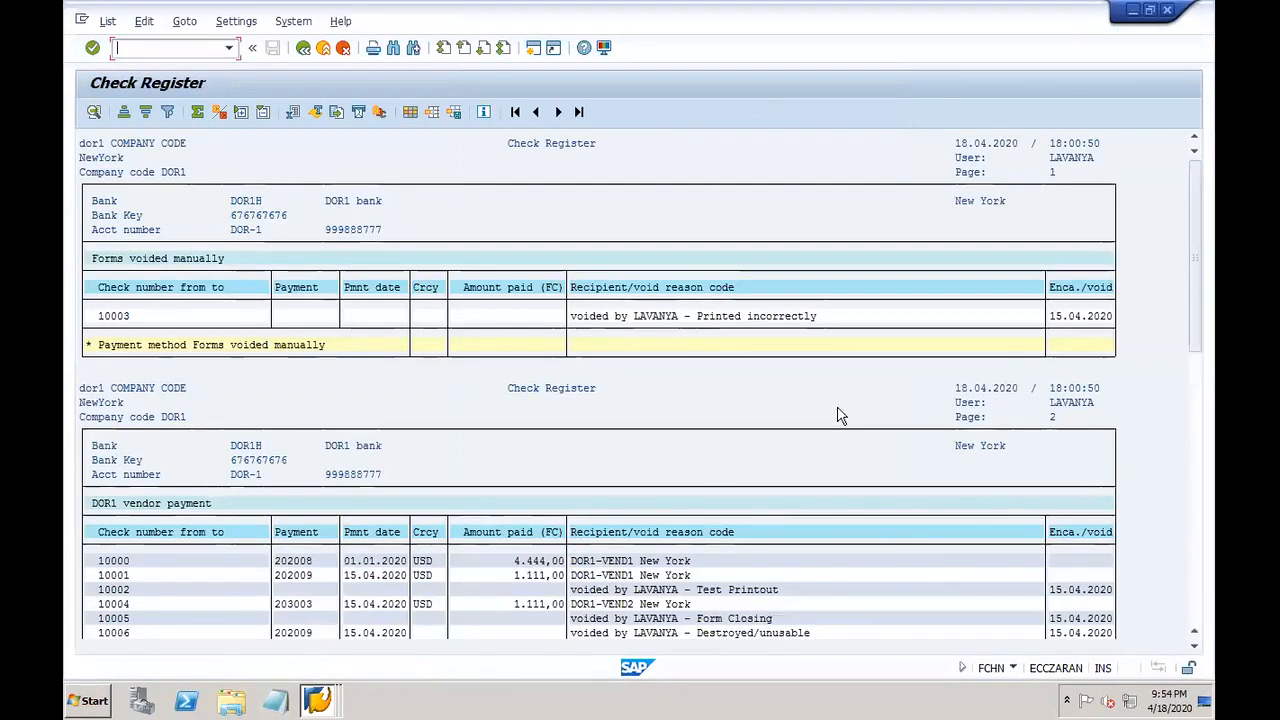
left_click(1193, 550)
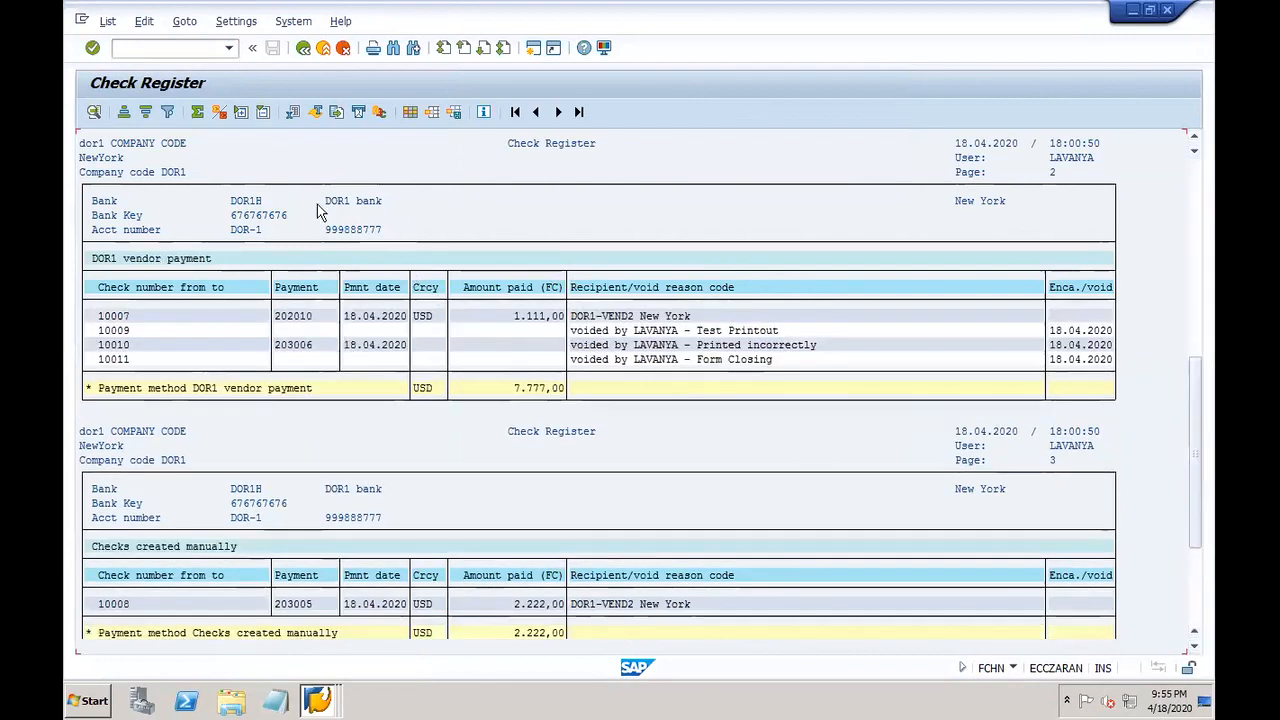
left_click(303, 48)
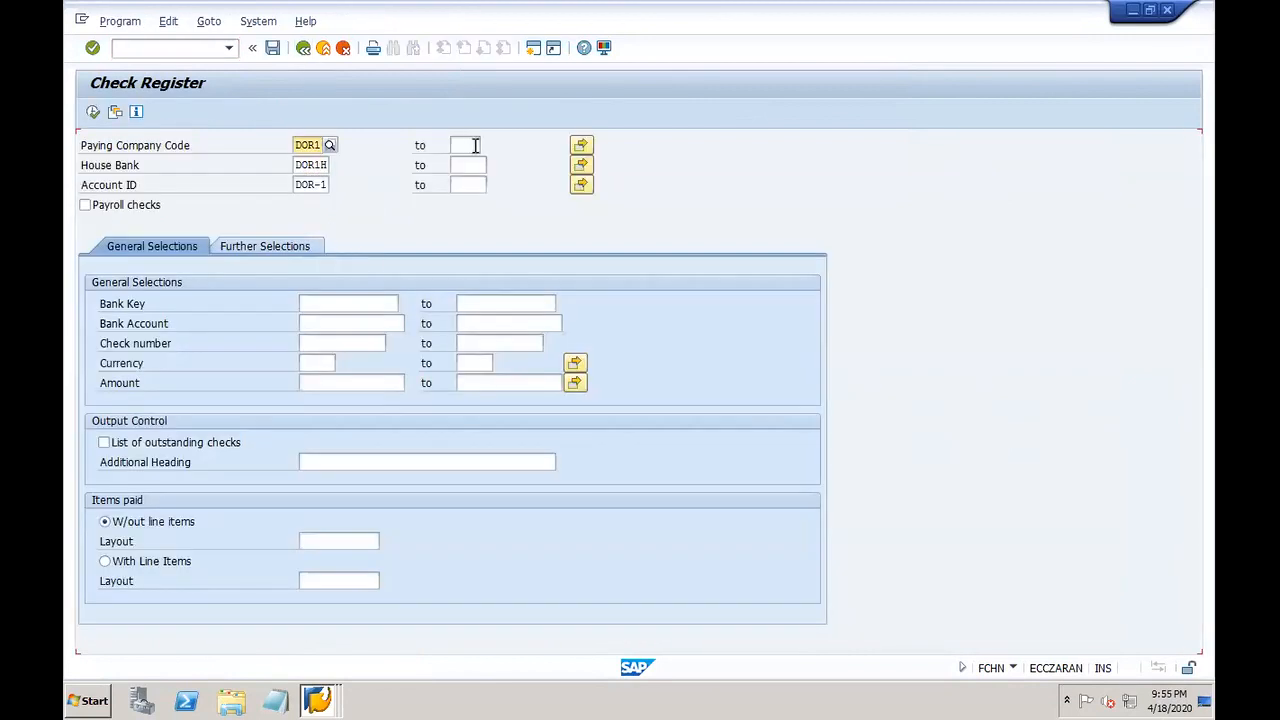
left_click(469, 185)
left_click(484, 200)
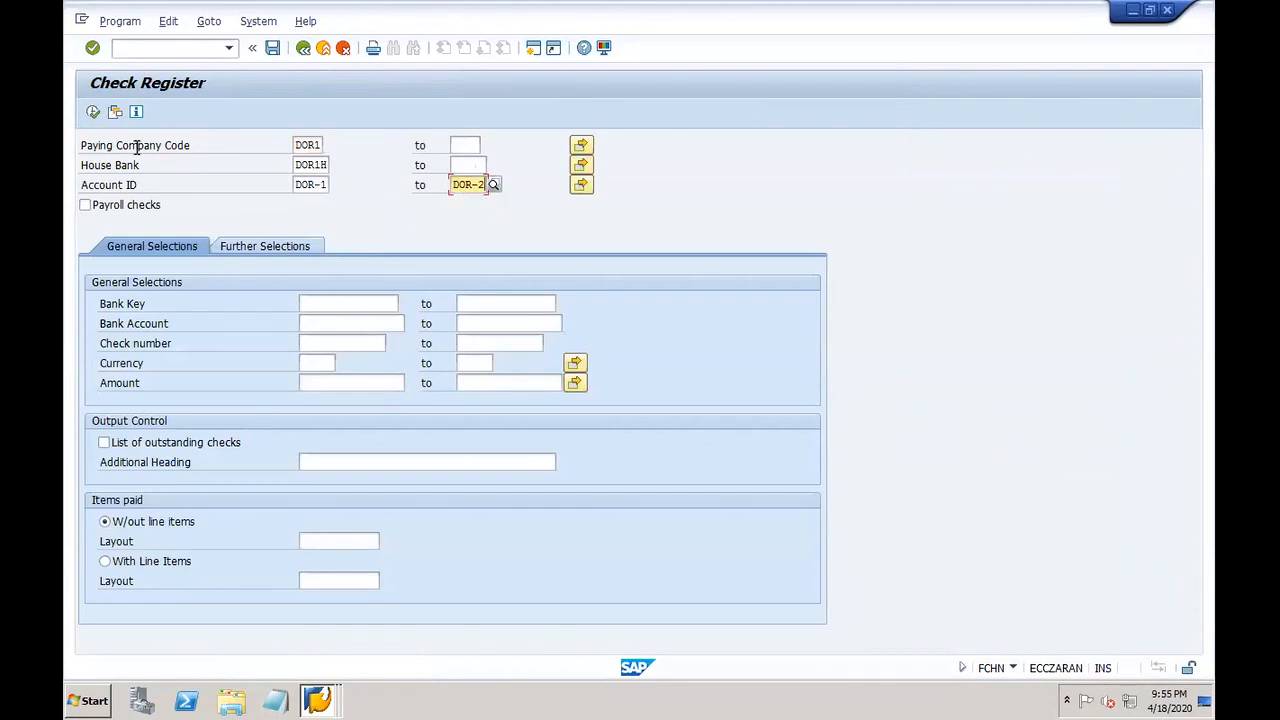
left_click(93, 112)
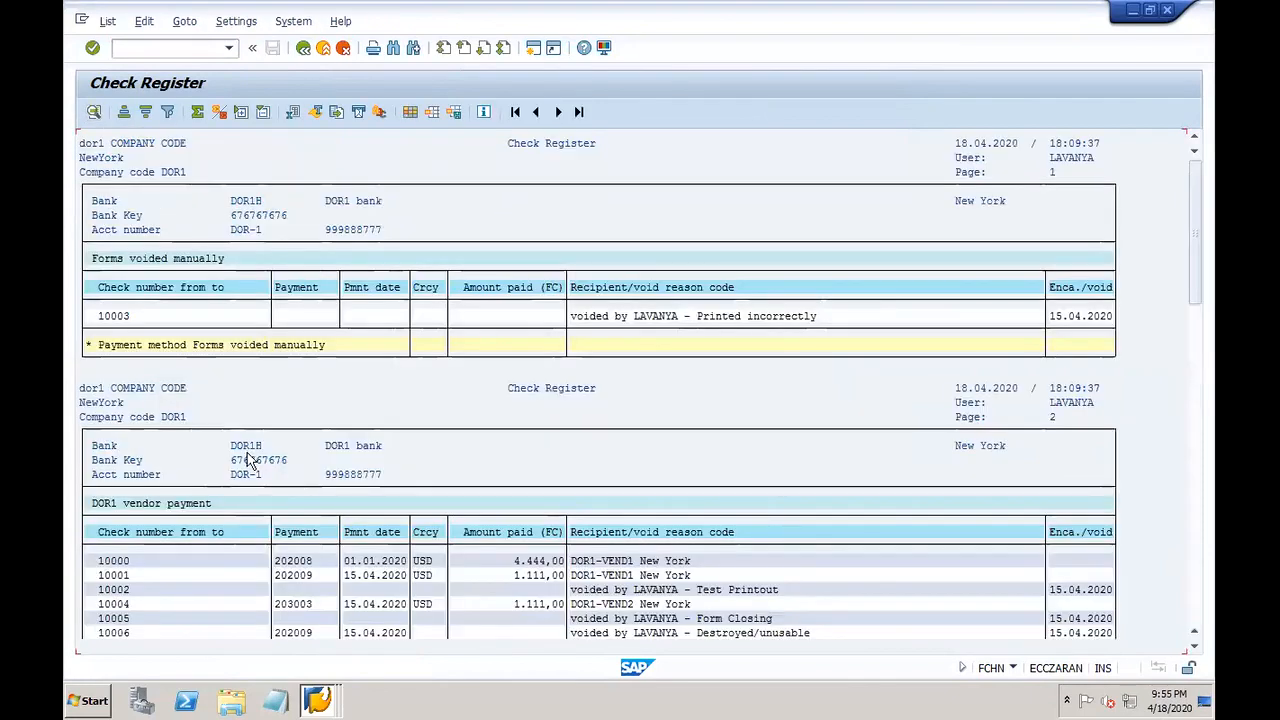
left_click(1194, 574)
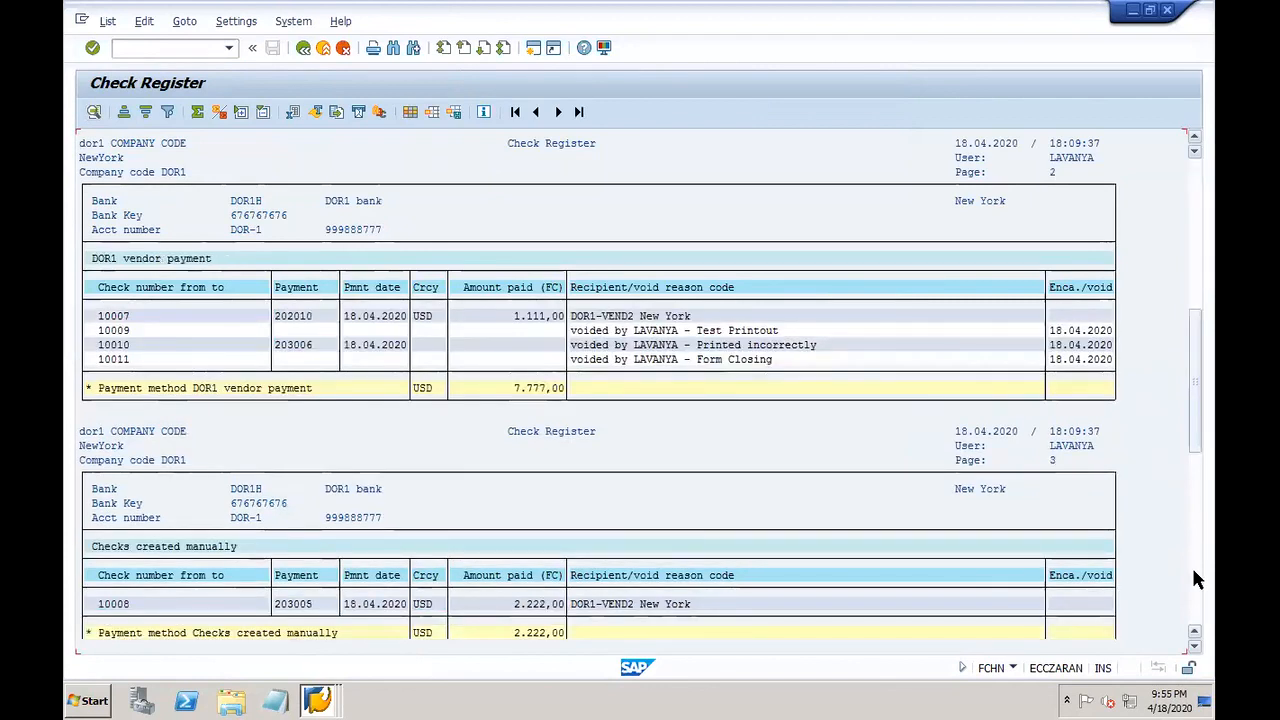
left_click(1194, 571)
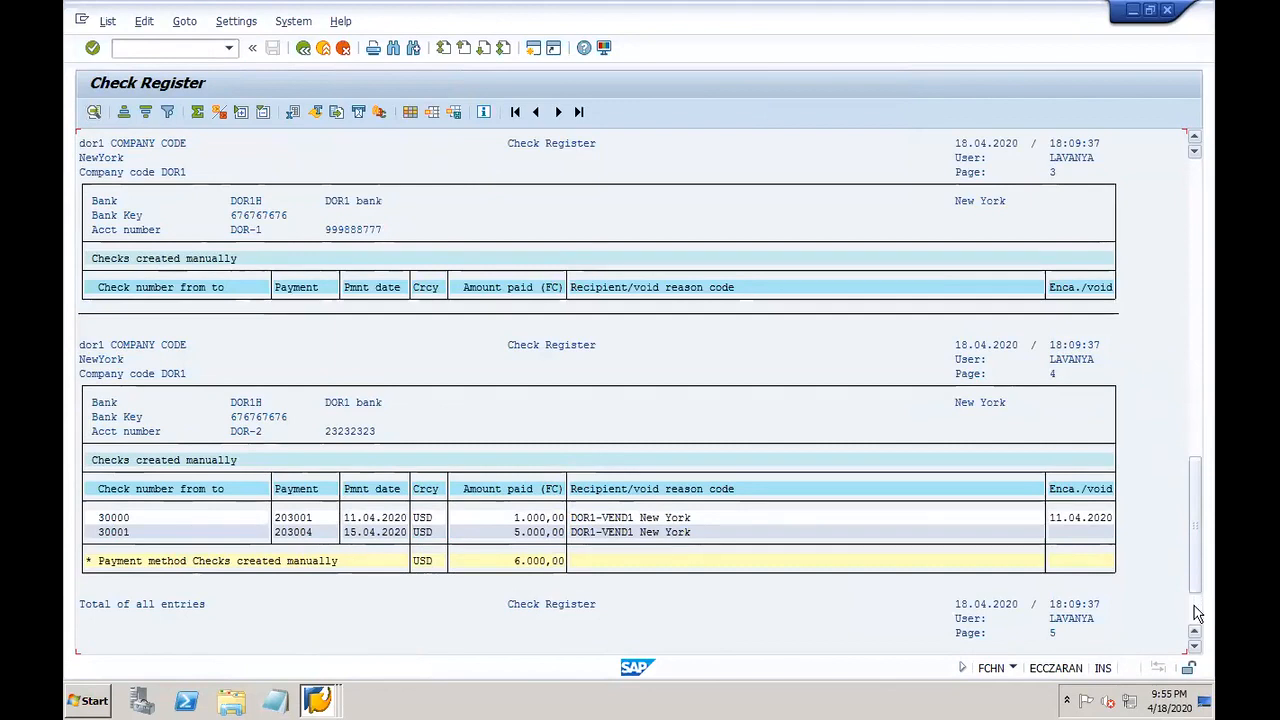
left_click(1197, 613)
left_click(1194, 247)
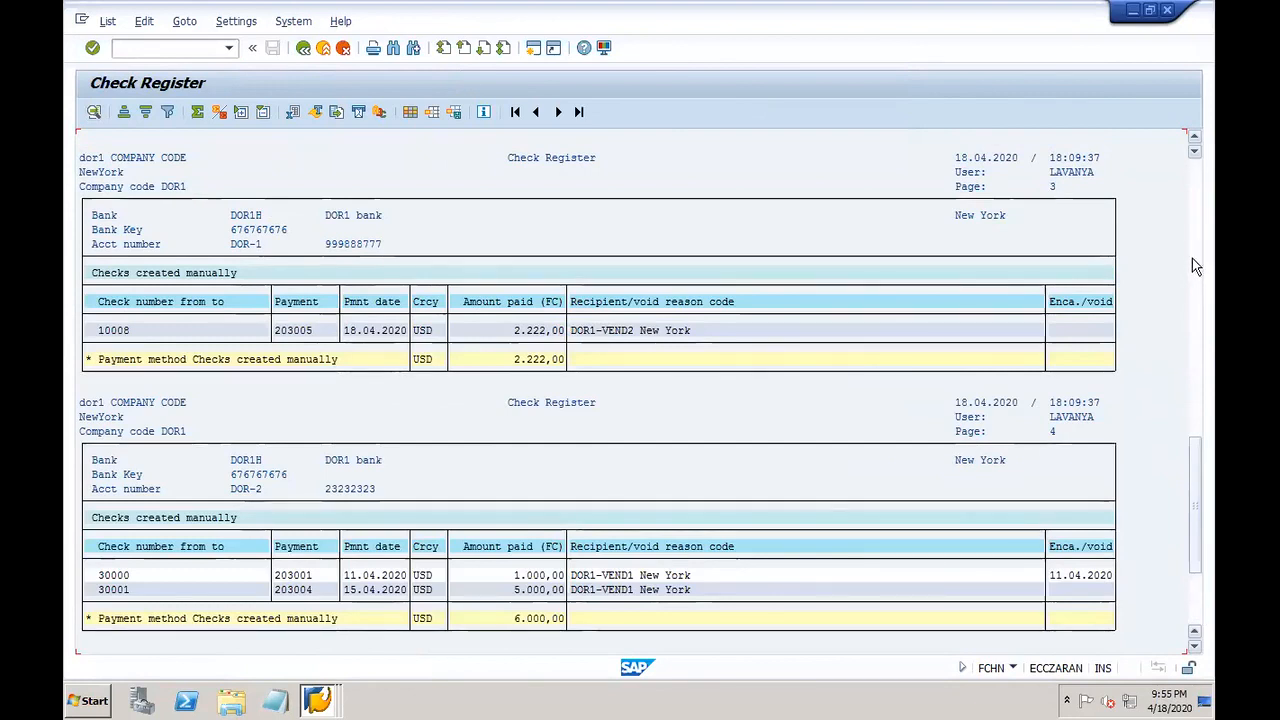
scroll(1192, 248, "up", 10)
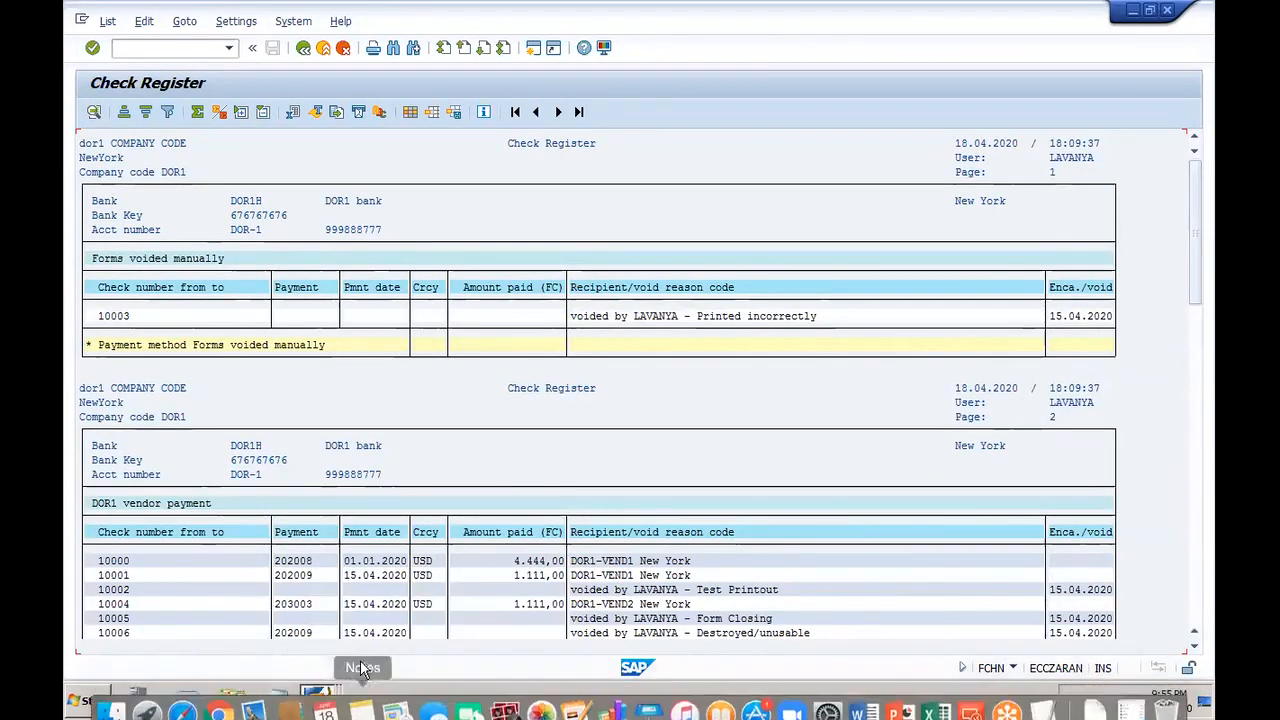
left_click(318, 703)
Step: Display check lots for account DOR-2, showing lot 30000–39999 with number status 30001
left_click(330, 634)
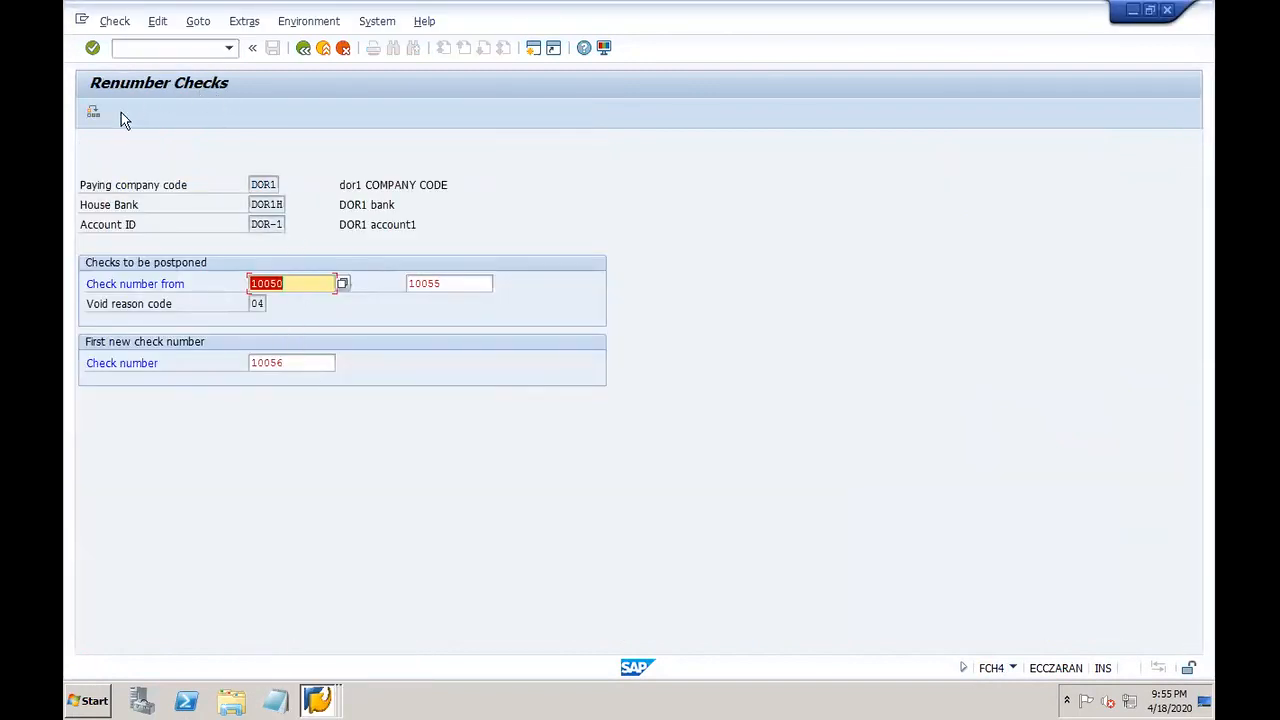
left_click(320, 698)
left_click(331, 666)
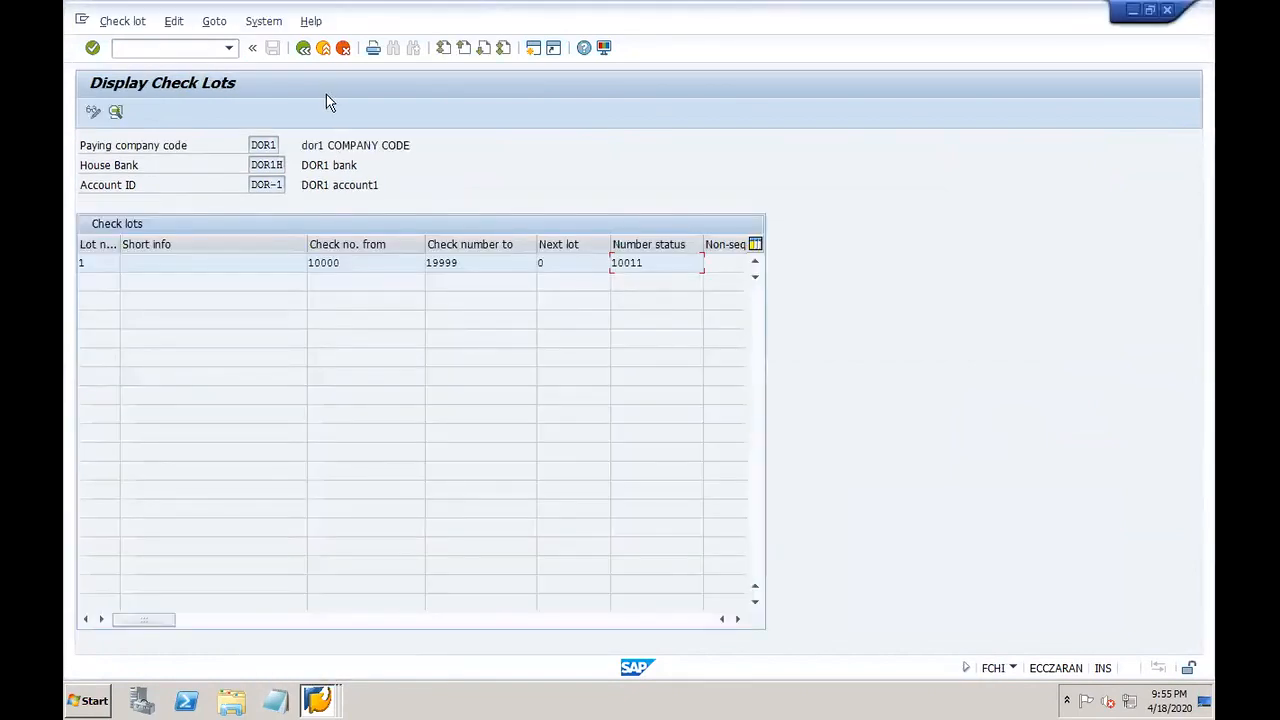
left_click(303, 48)
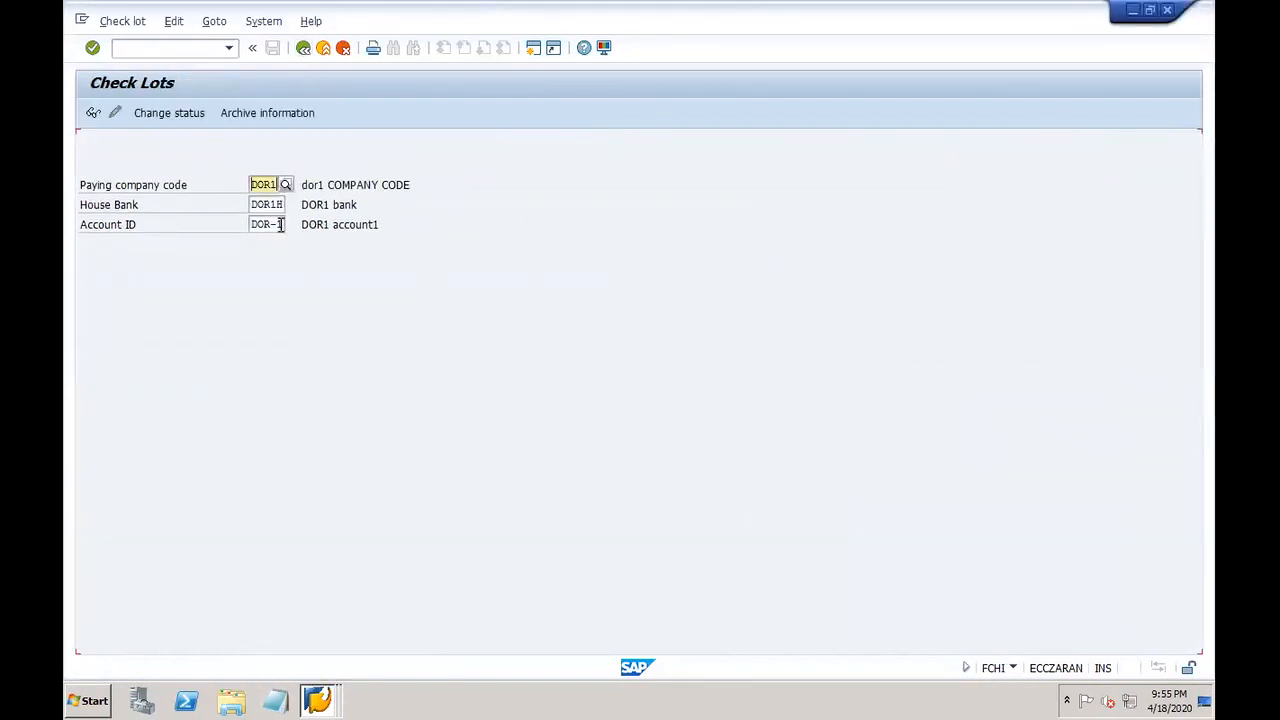
left_click(281, 225)
key("BackSpace")
type("2")
key("Return")
left_click(93, 113)
left_click(655, 266)
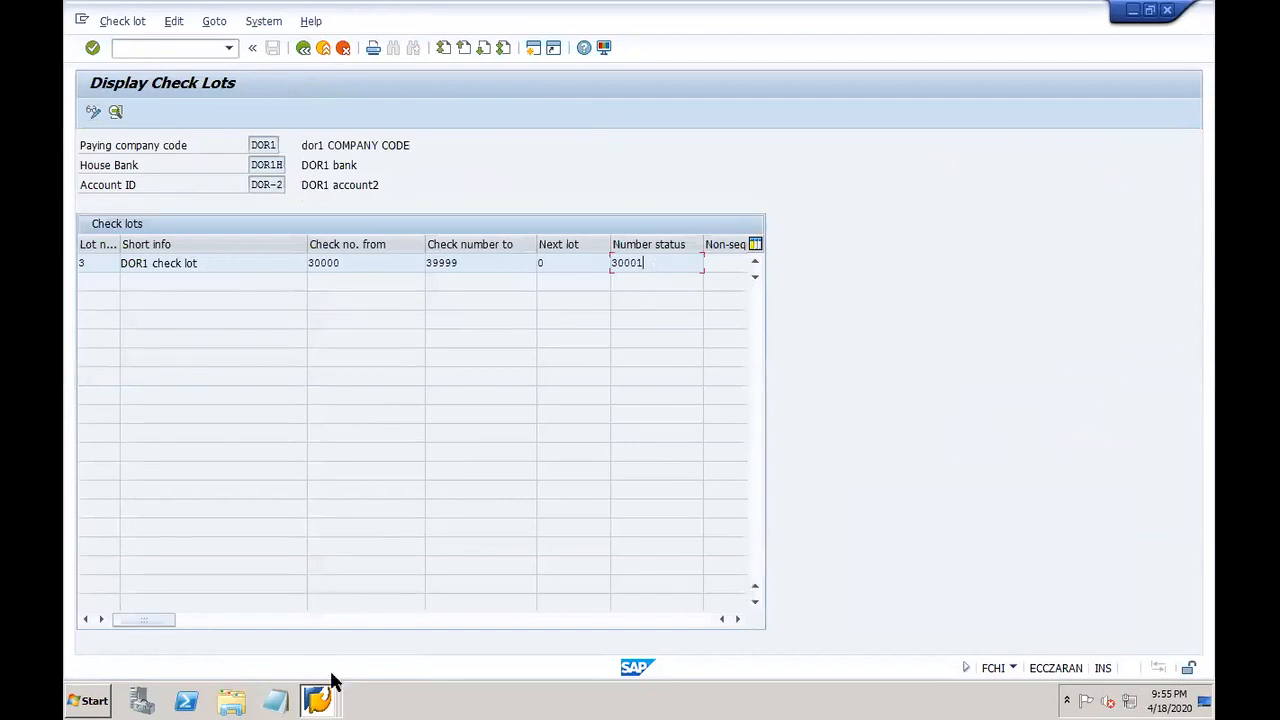
Step: Cancel out of Renumber Checks and restart the renumbering transaction
left_click(317, 700)
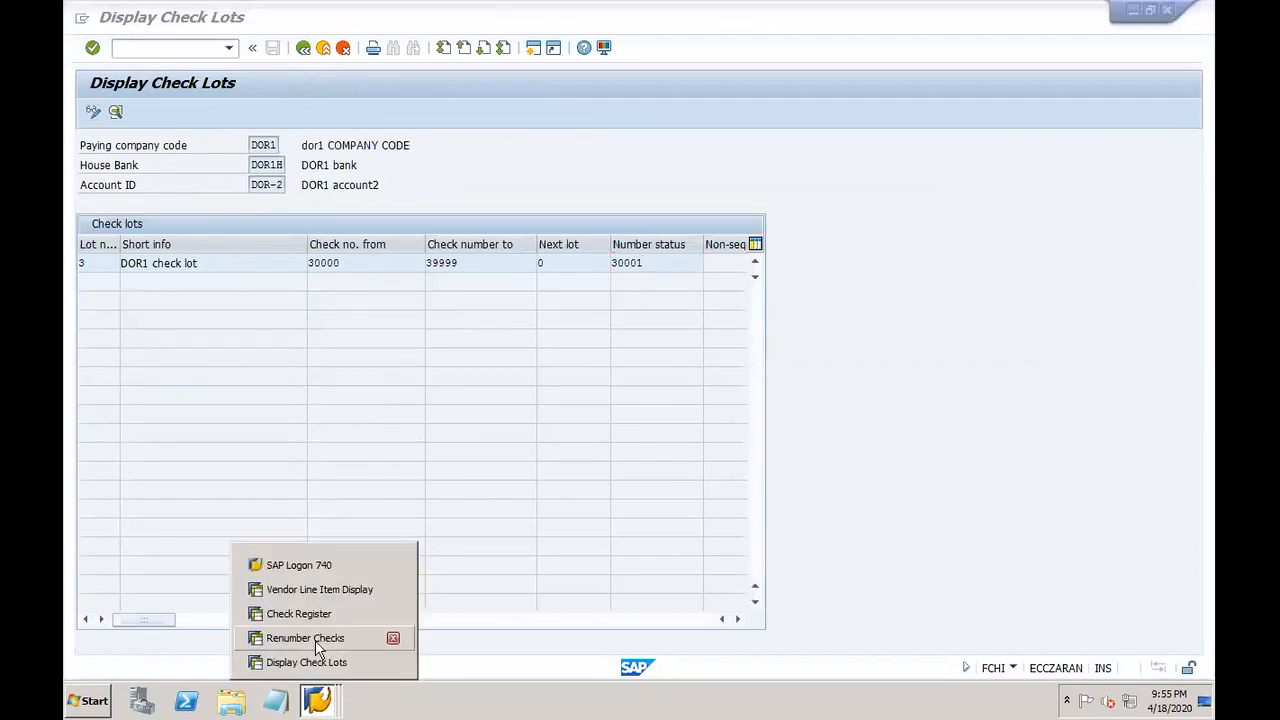
left_click(305, 638)
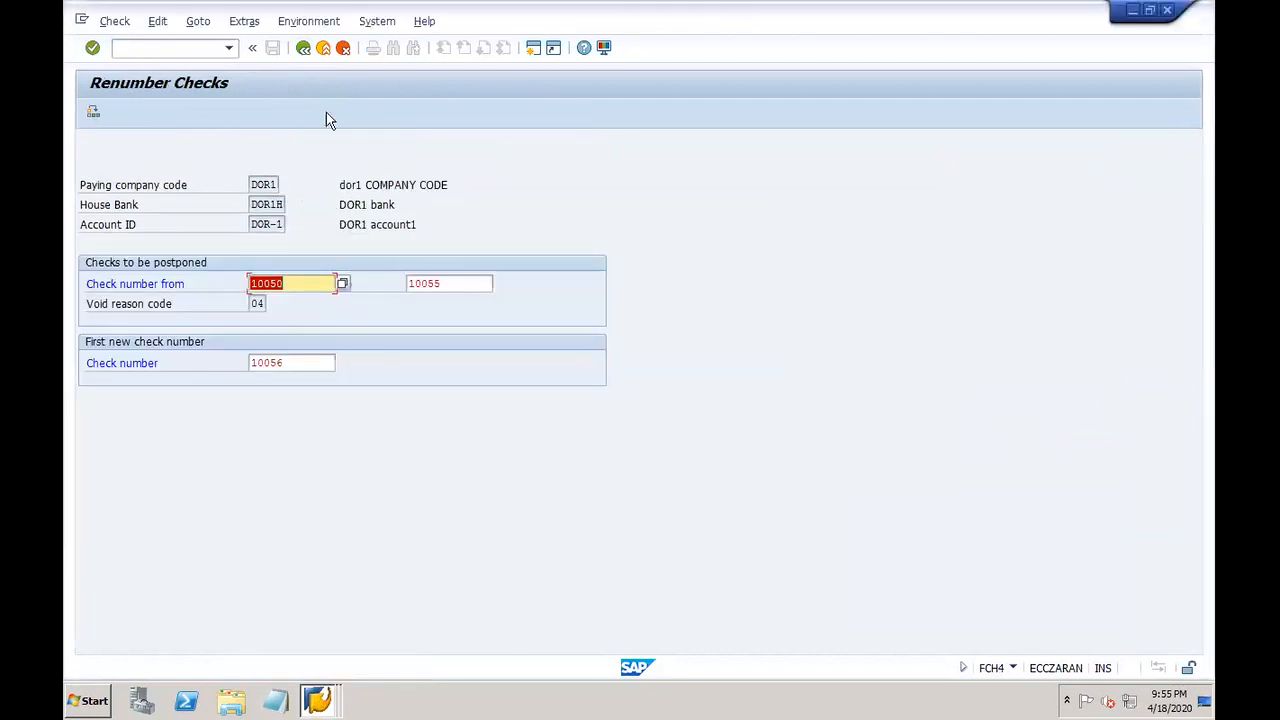
left_click(302, 50)
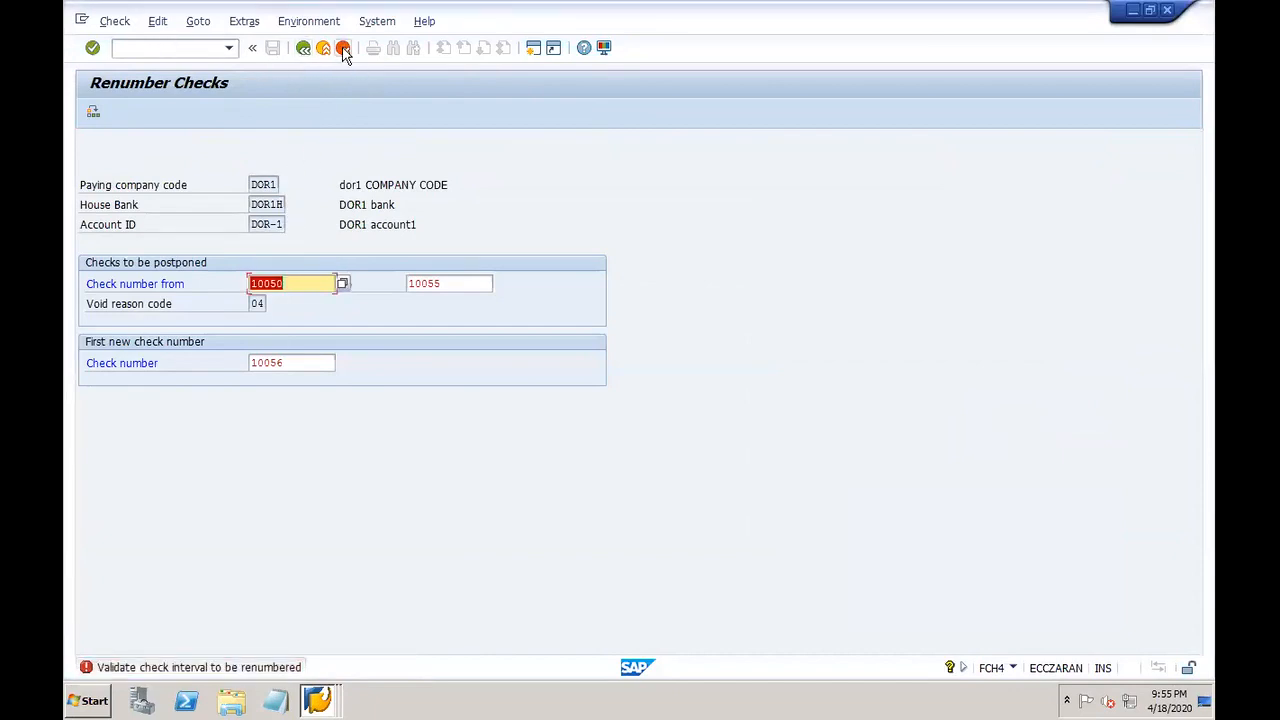
left_click(343, 48)
double_click(274, 378)
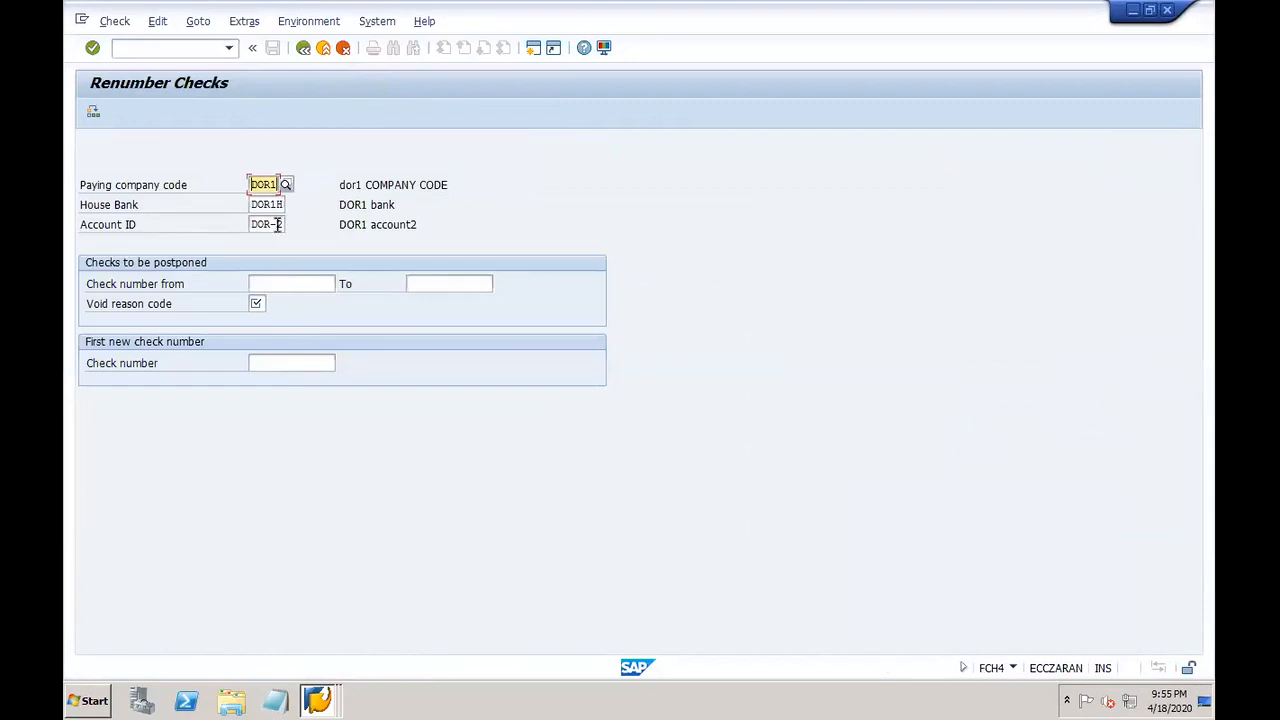
Step: Enter checks 30002–30010, void reason 04 and first new check number 30011
left_click(284, 288)
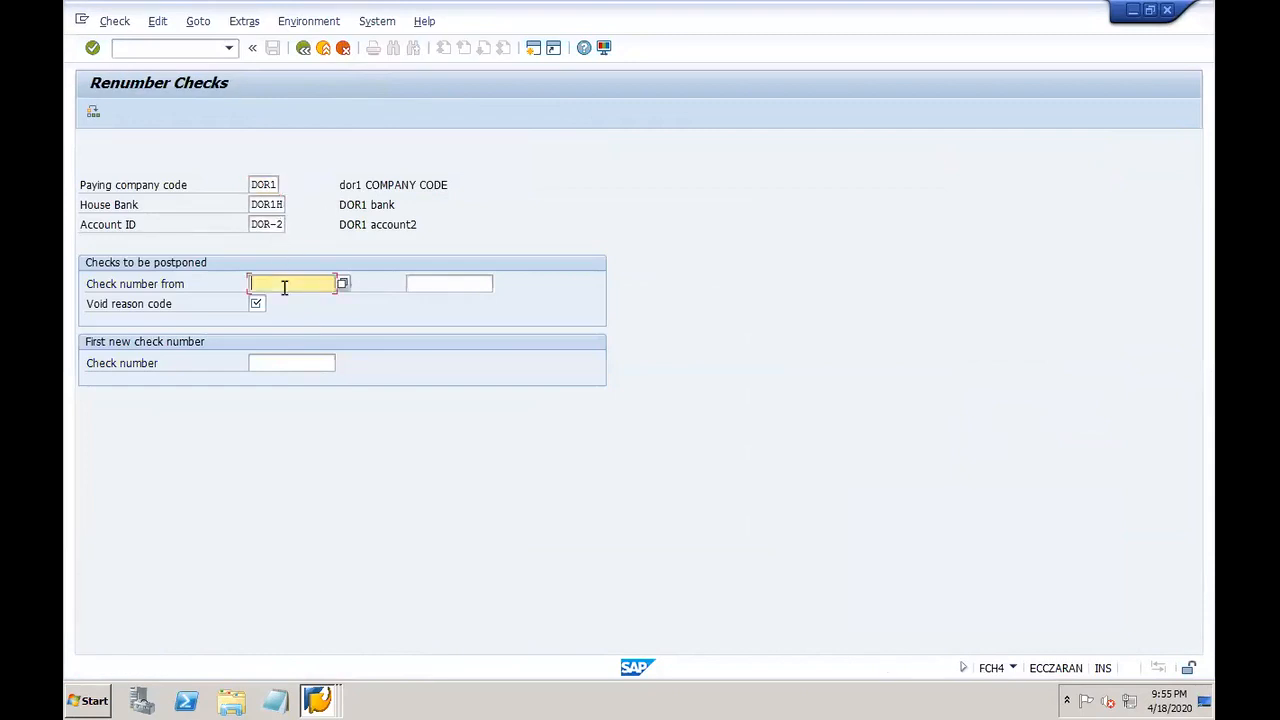
type("30002")
key("Tab")
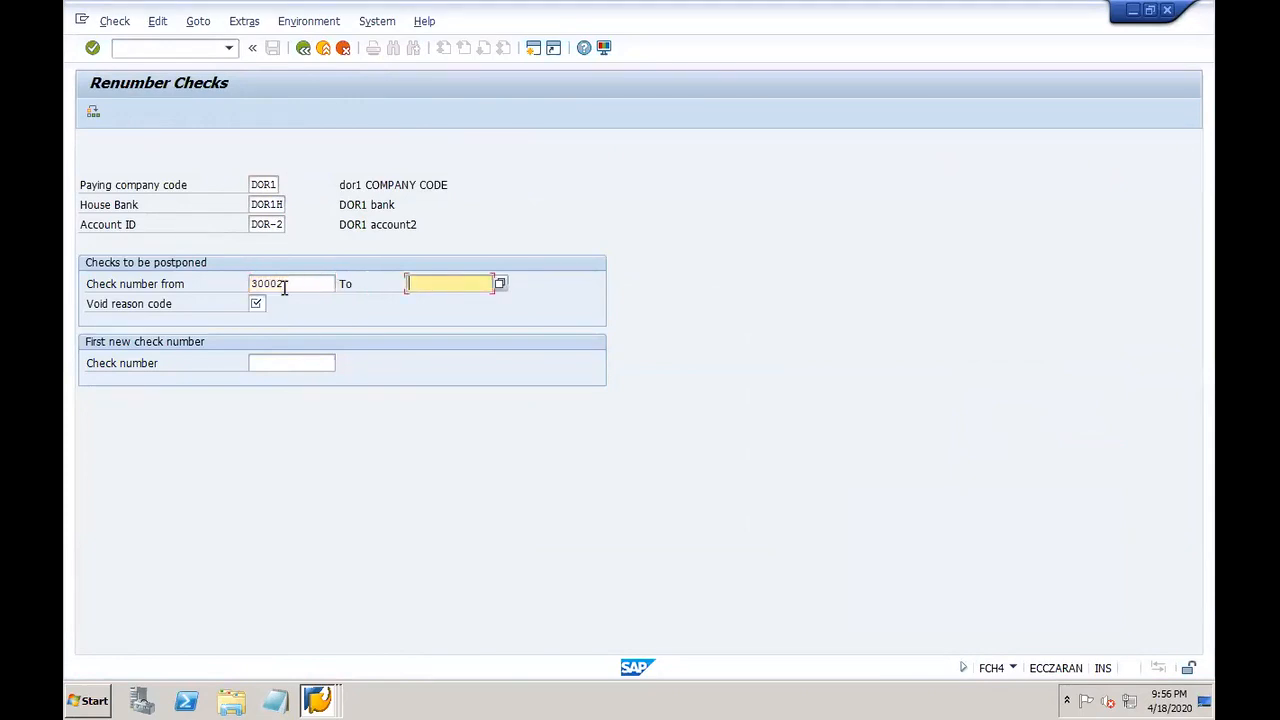
type("30010")
left_click(259, 303)
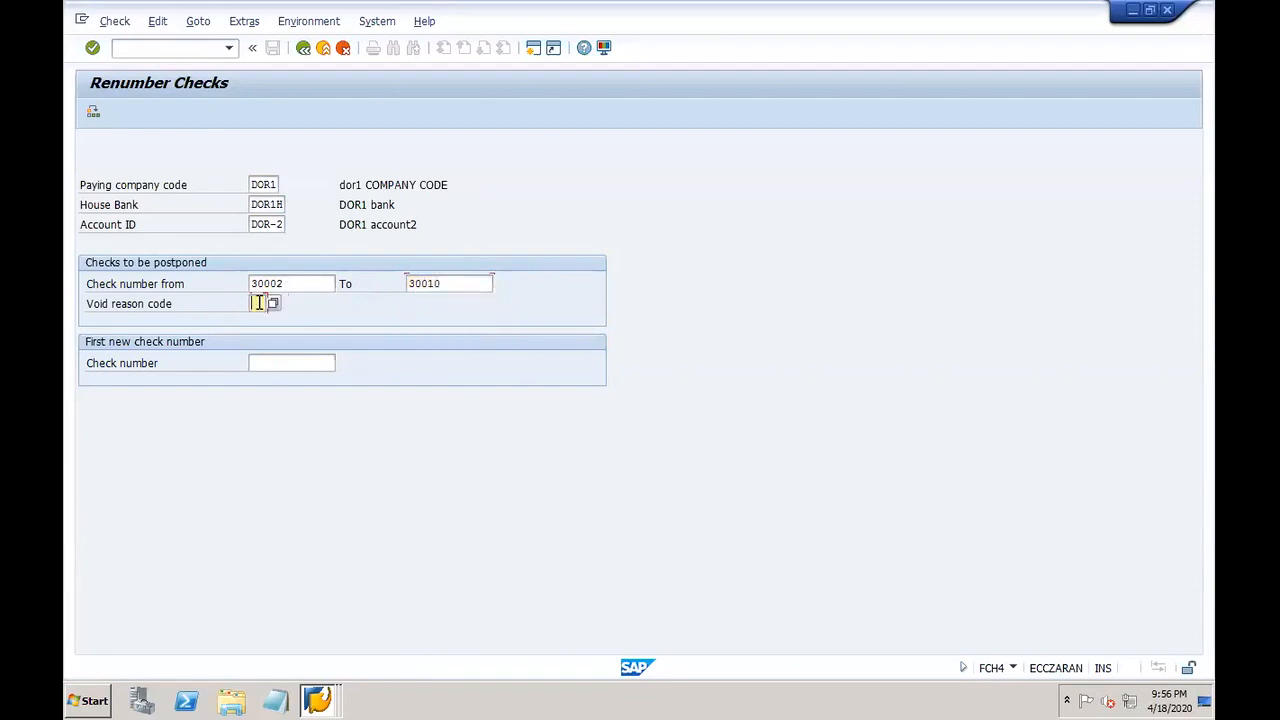
left_click(274, 304)
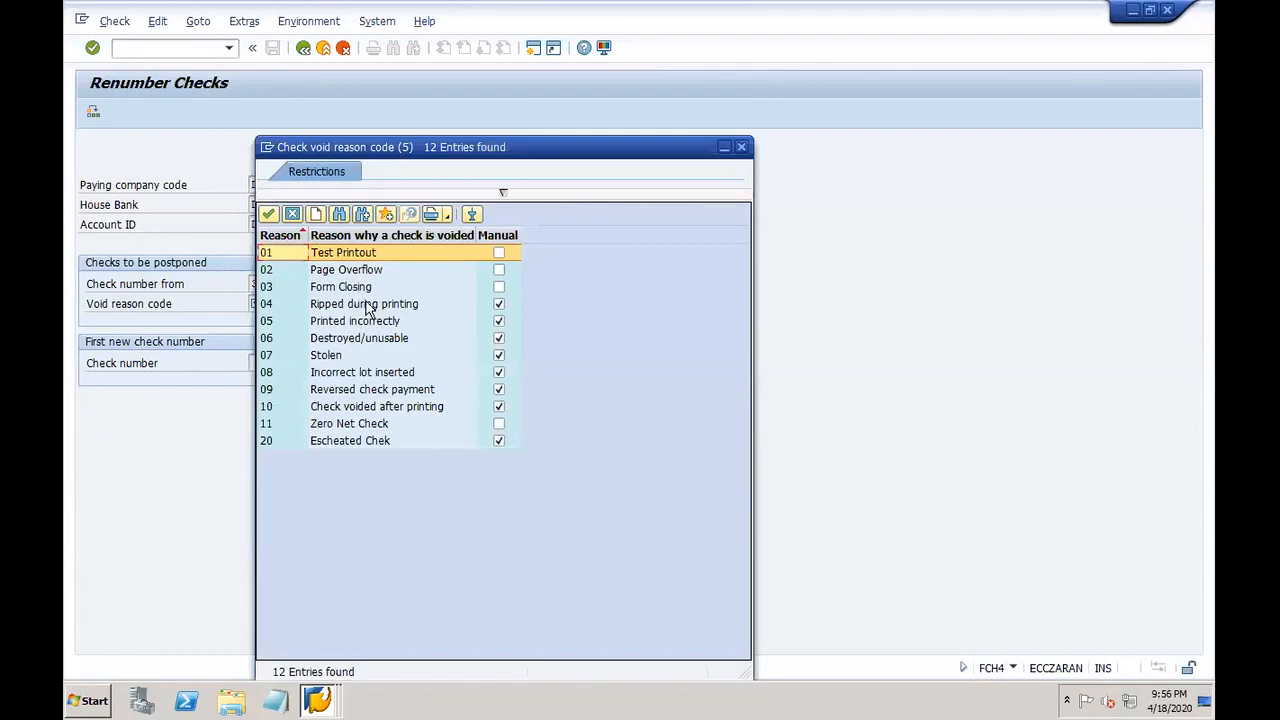
double_click(362, 311)
left_click(302, 364)
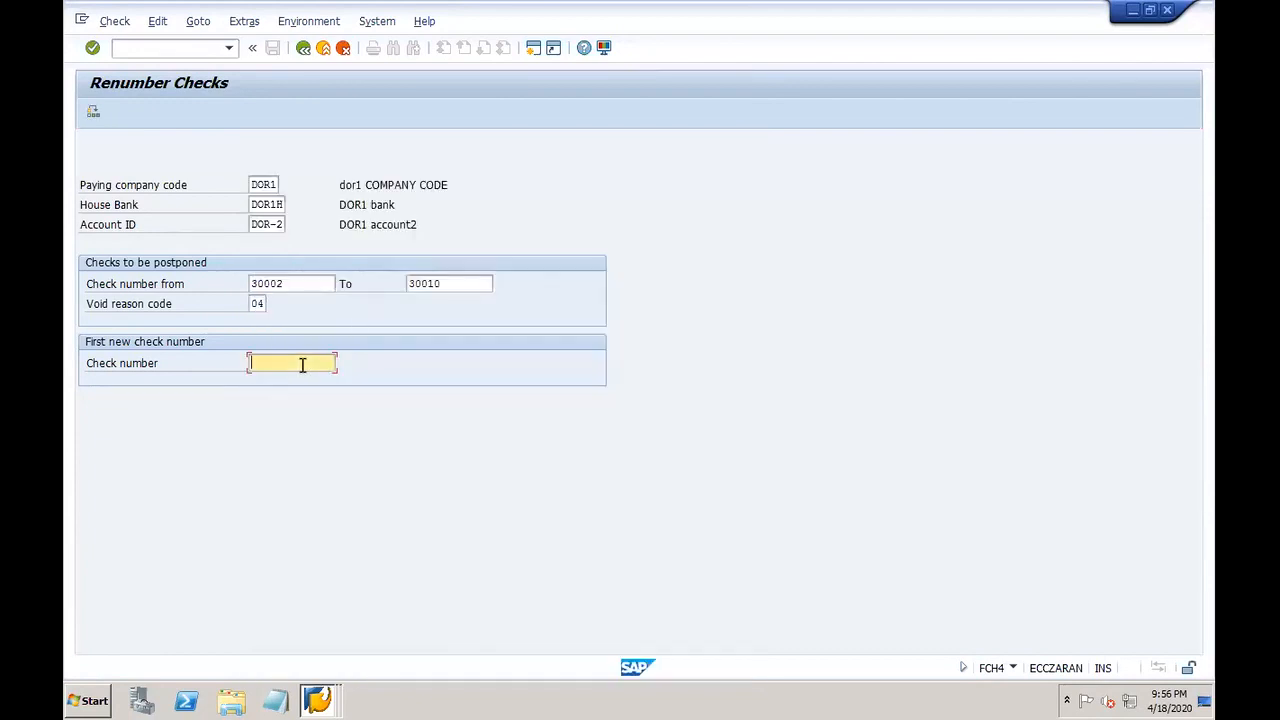
type("30")
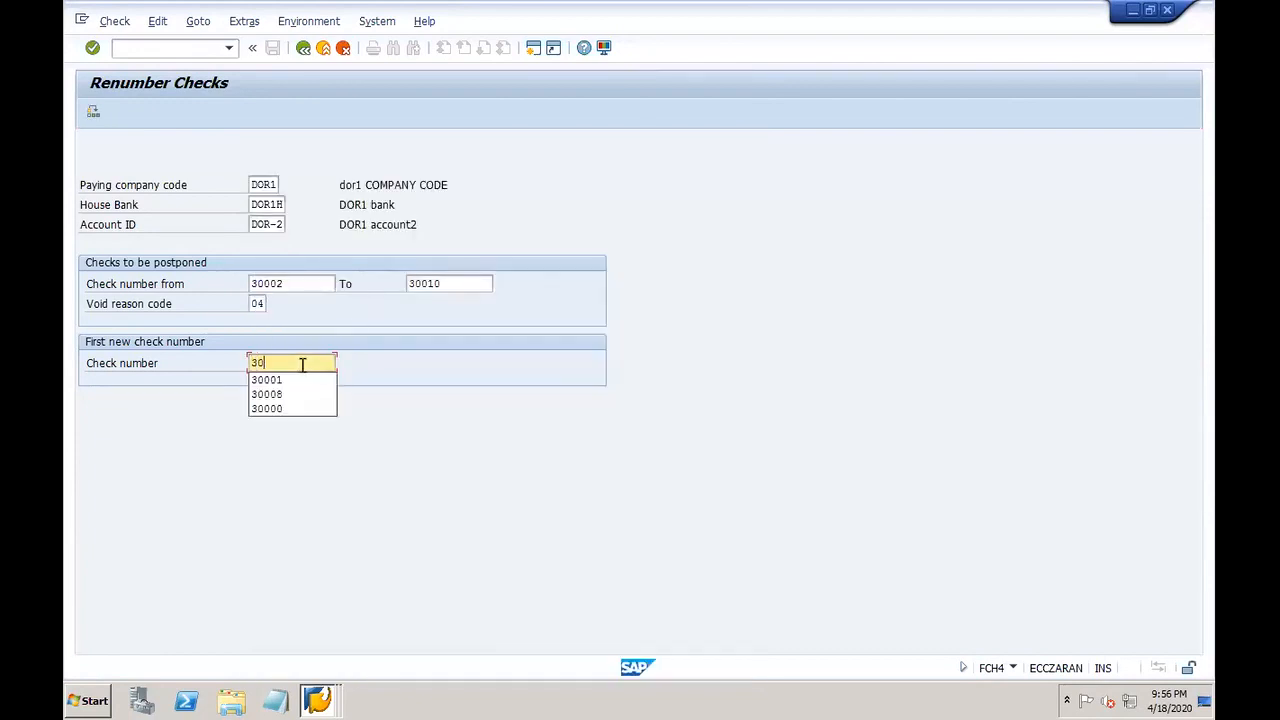
type("011")
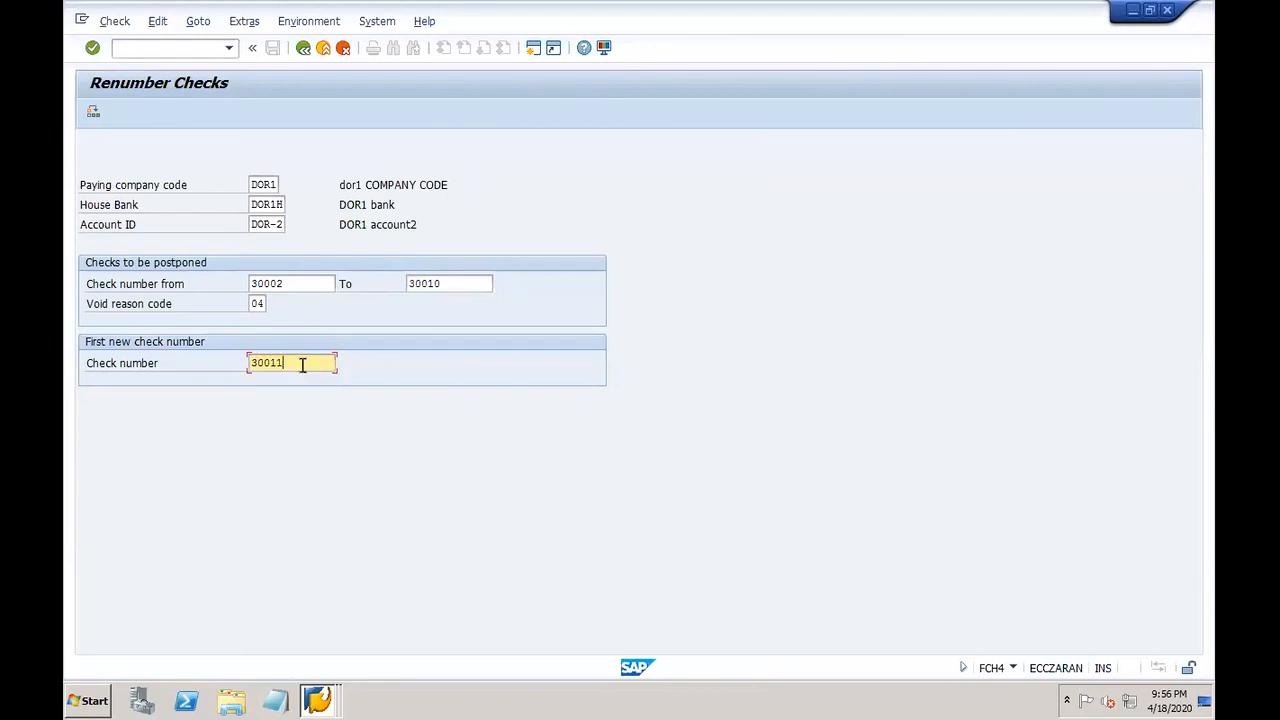
key("Return")
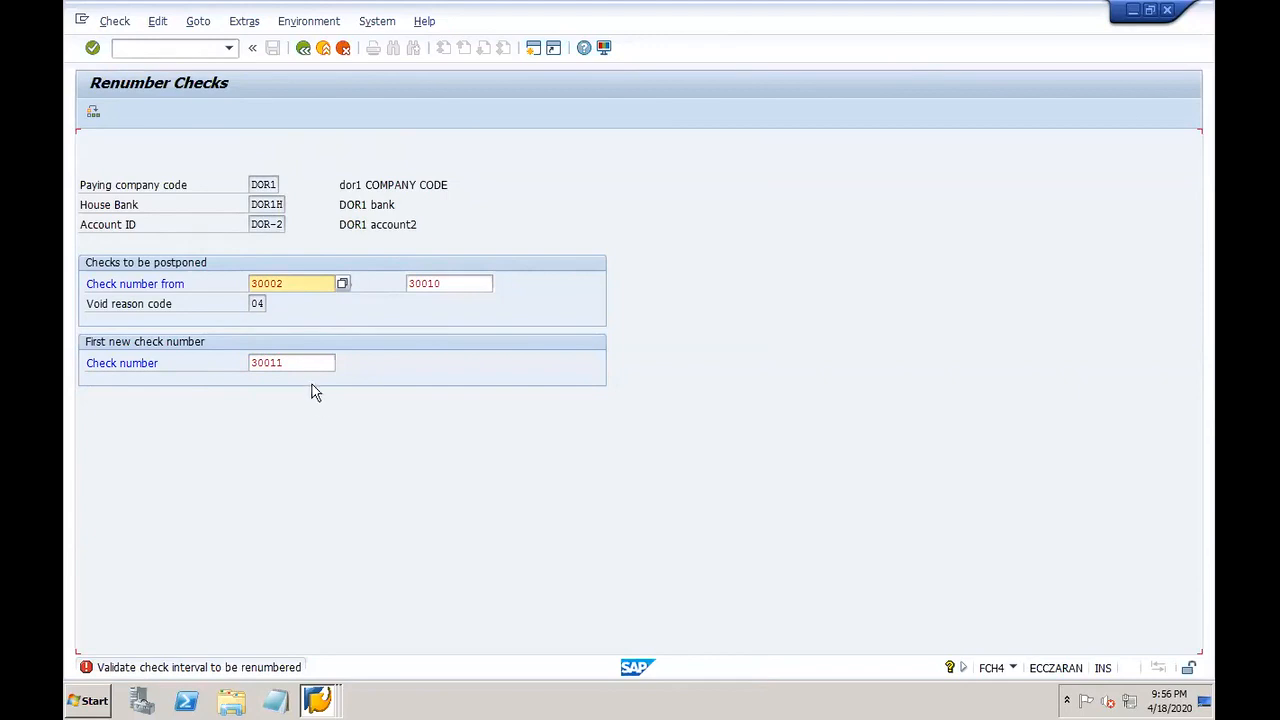
Step: Close the Display Check Lots and Check Register windows, then submit and execute the renumbering
left_click(298, 362)
left_click(317, 700)
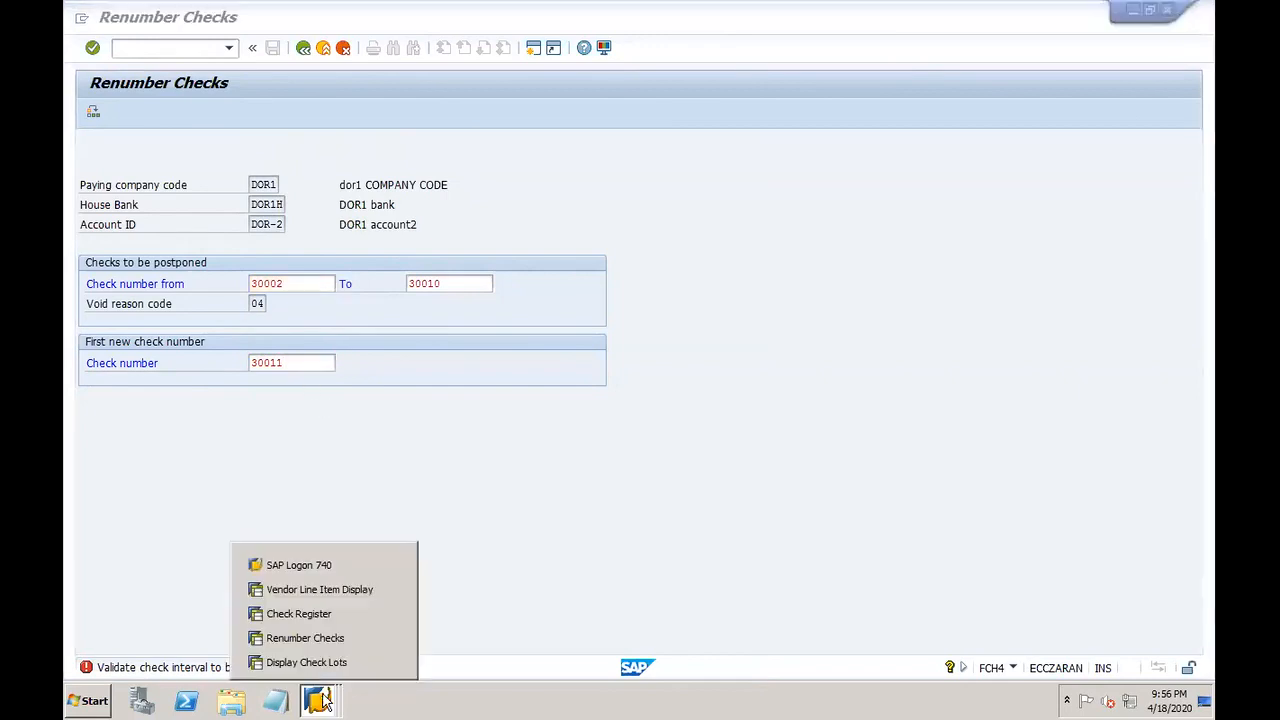
left_click(392, 660)
left_click(393, 638)
left_click(364, 514)
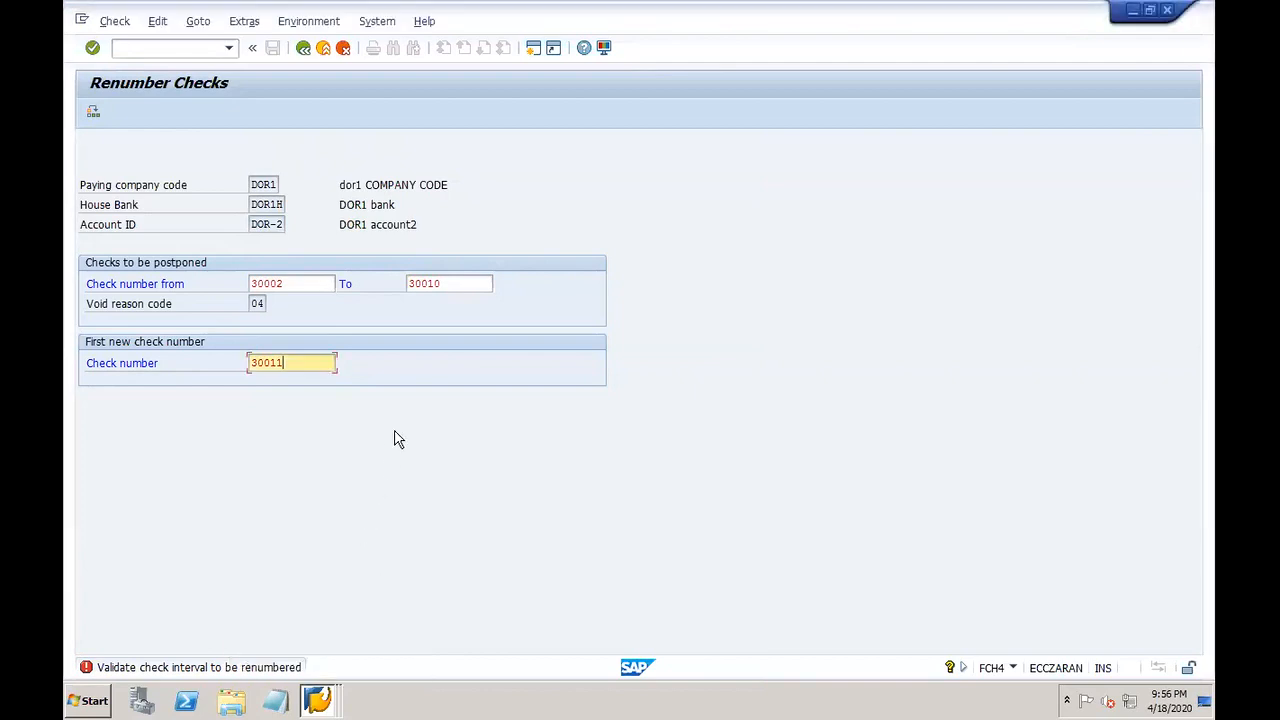
key("Return")
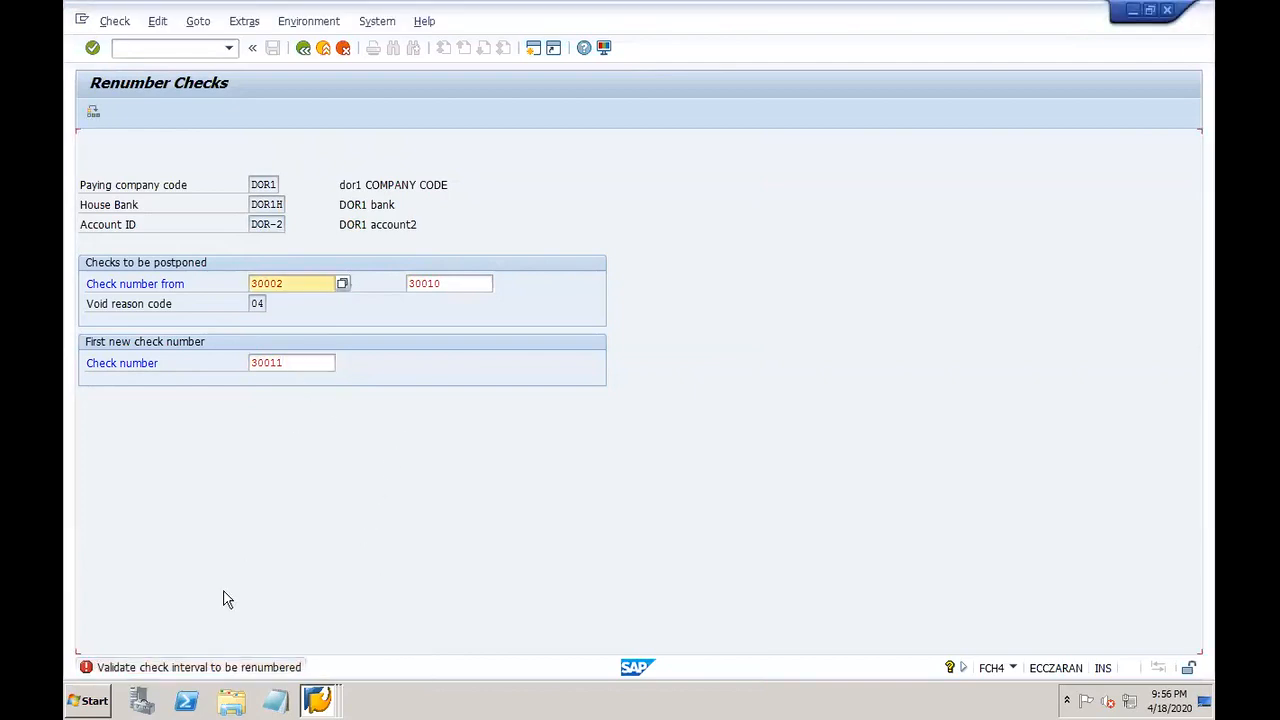
left_click(93, 112)
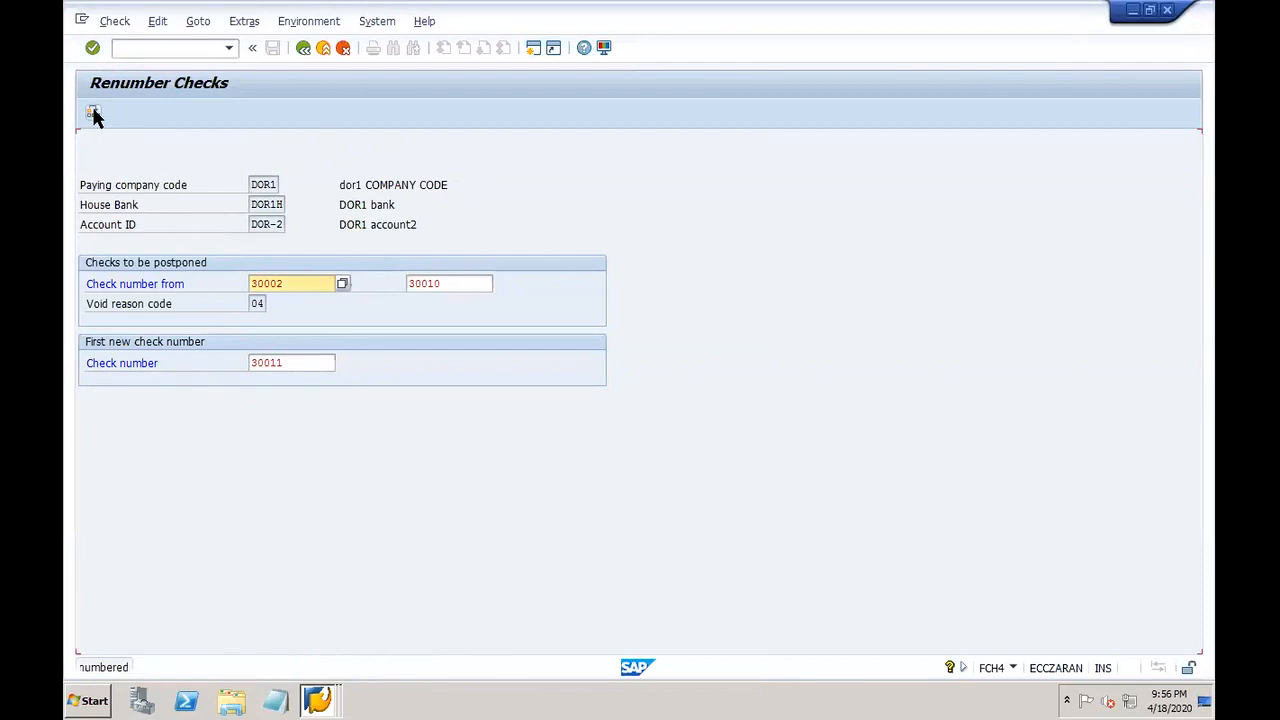
left_click(277, 283)
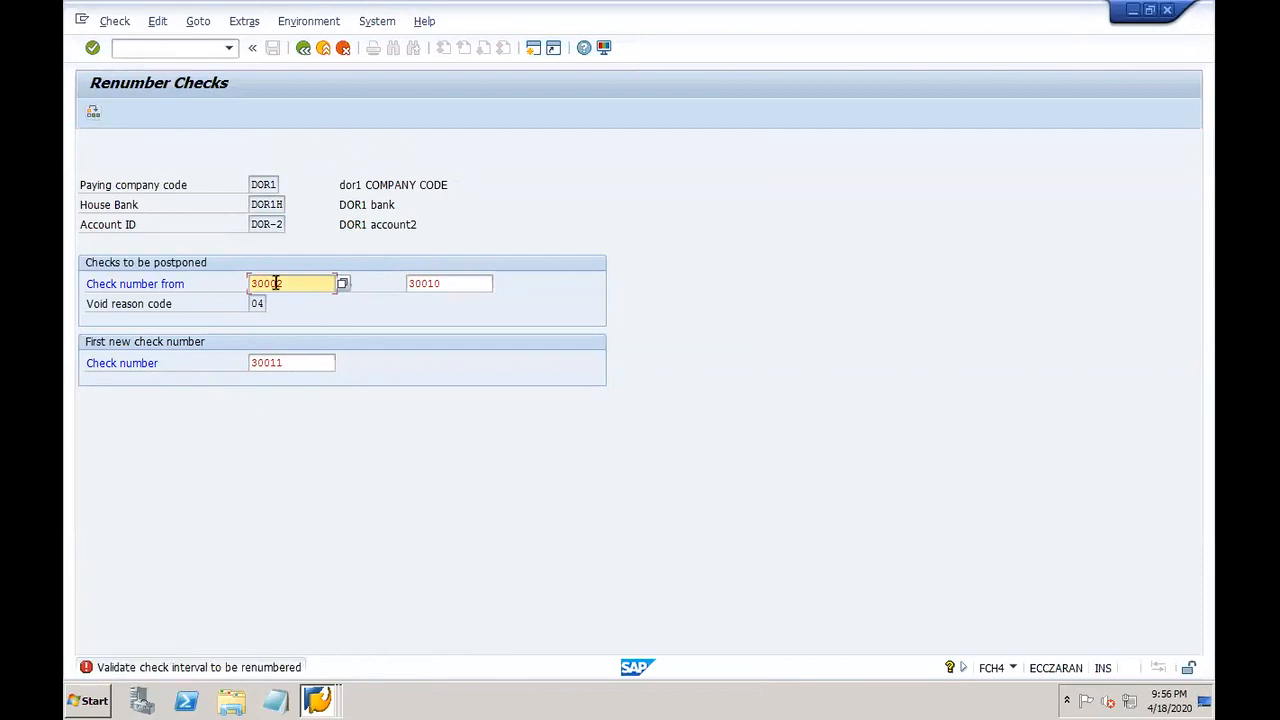
Step: Pick checks 30000–30001 from the lookup and renumber them starting from 30011
left_click(342, 283)
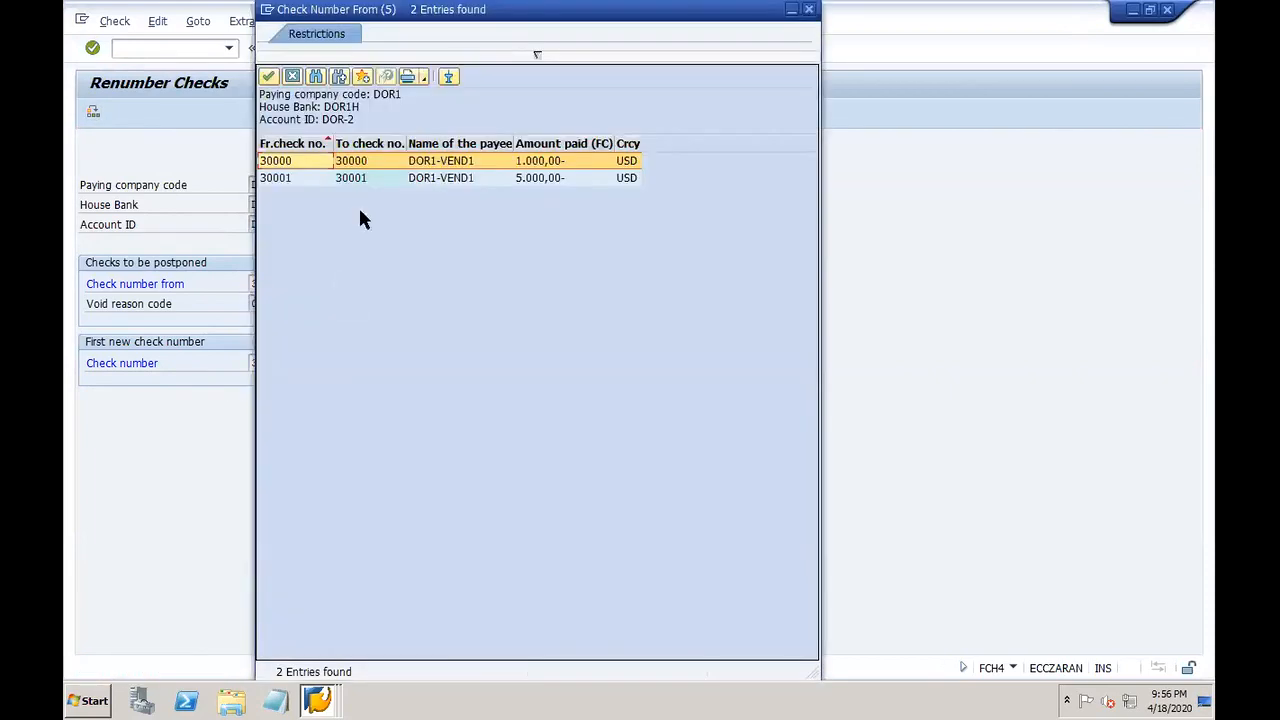
double_click(312, 160)
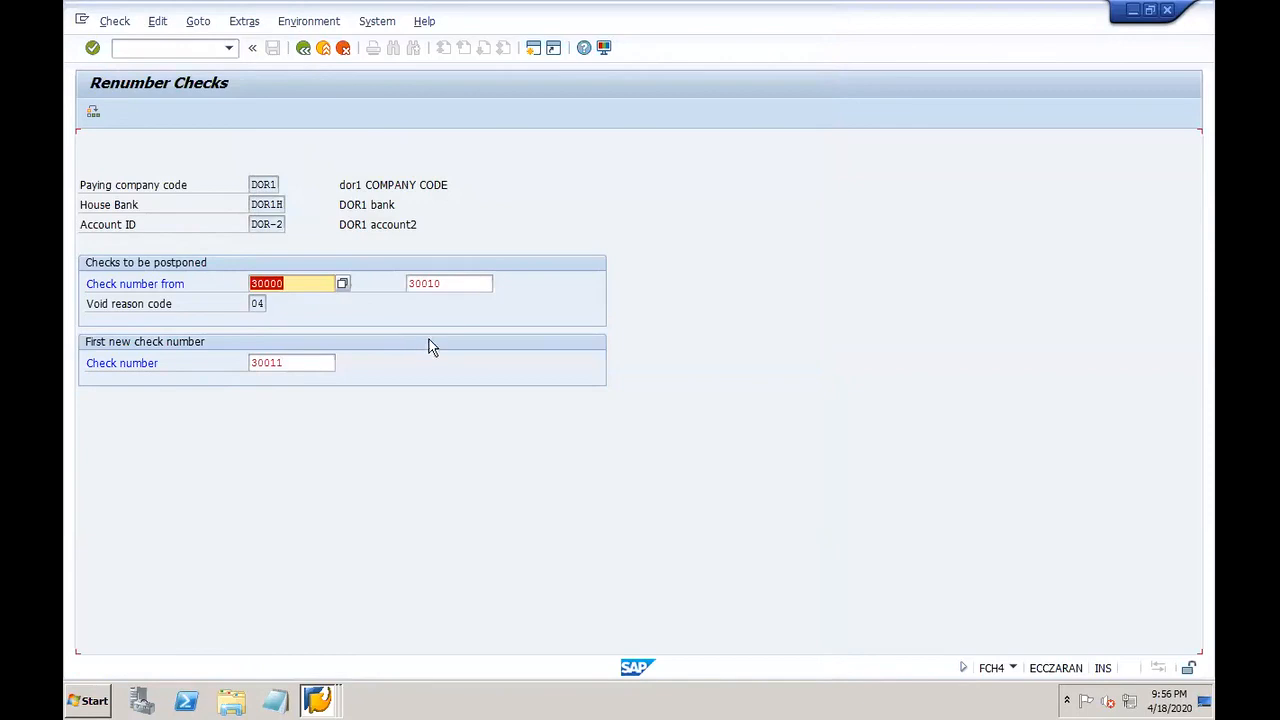
left_click(463, 283)
left_click(503, 286)
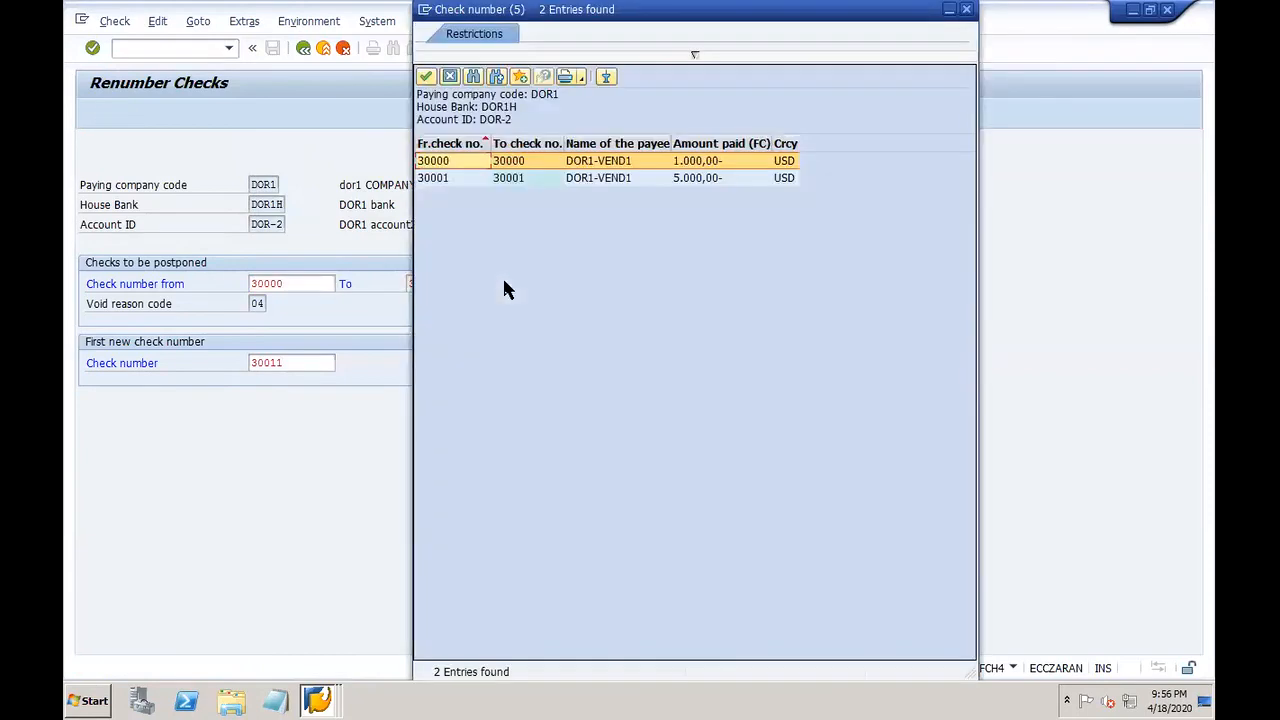
double_click(454, 177)
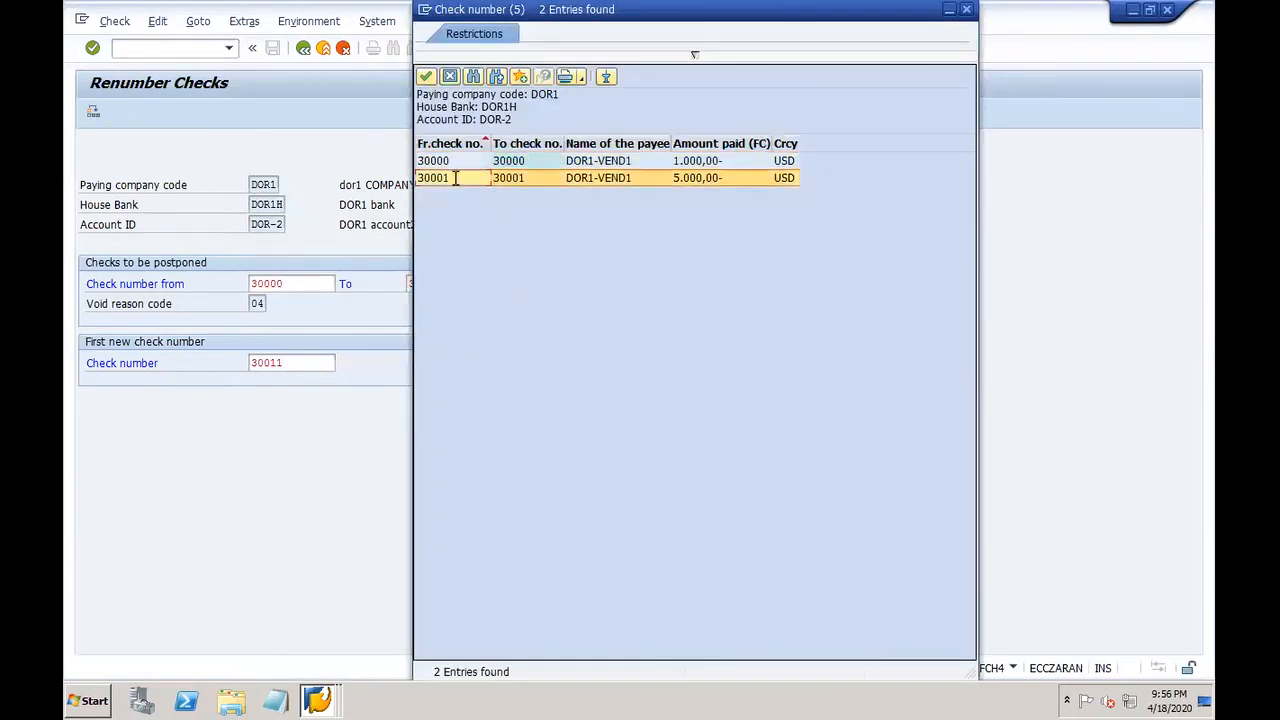
left_click(93, 113)
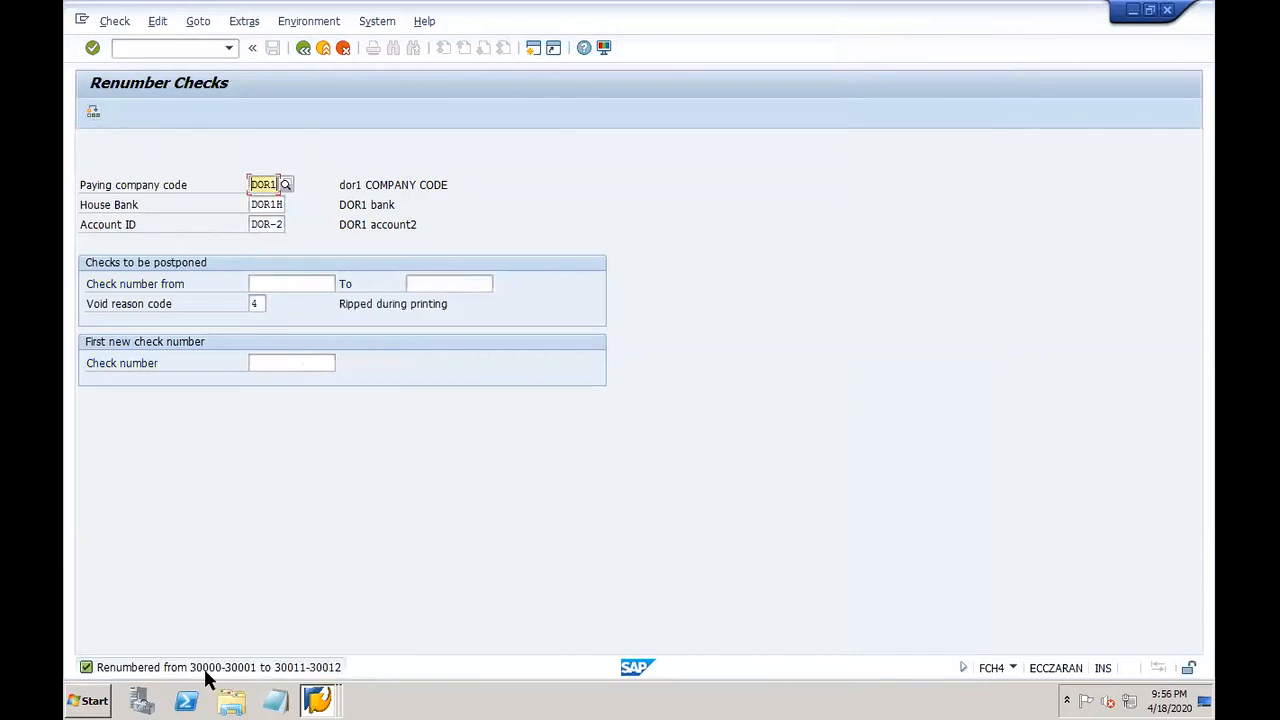
left_click(318, 699)
Step: Display the DOR1 check lots in FCHI to confirm number status 30012
left_click(343, 411)
left_click(147, 49)
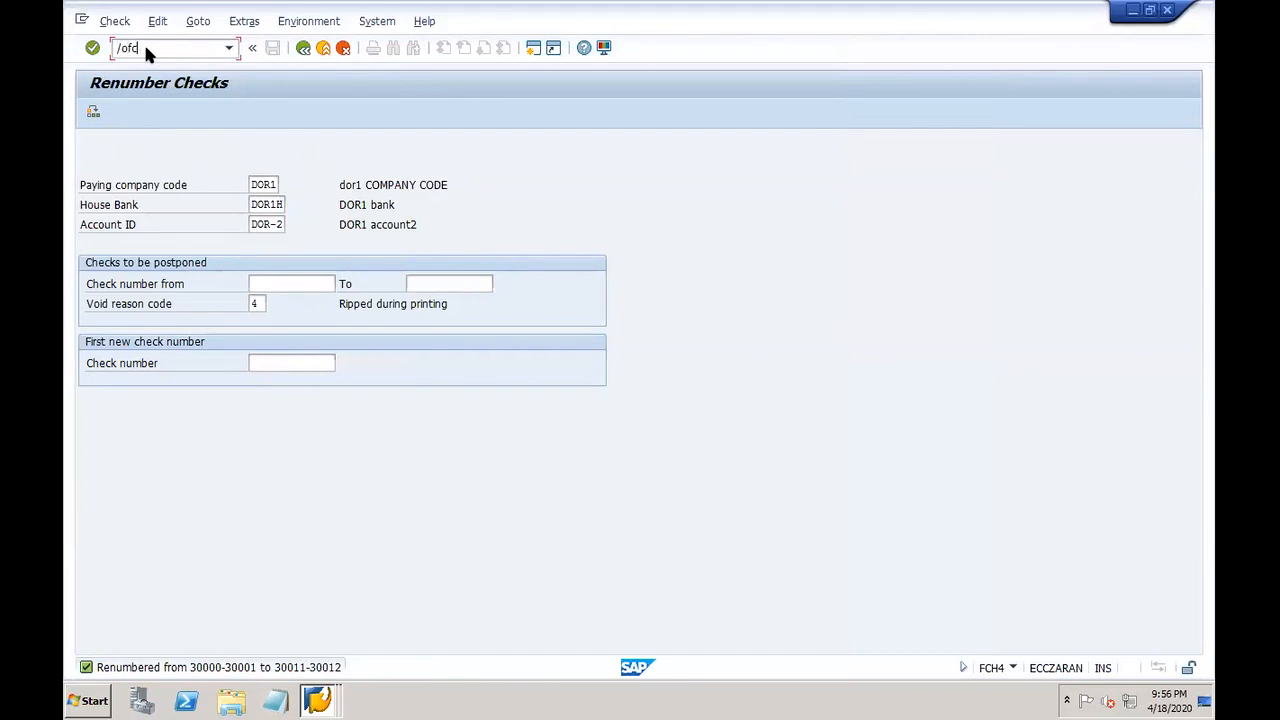
key("Return")
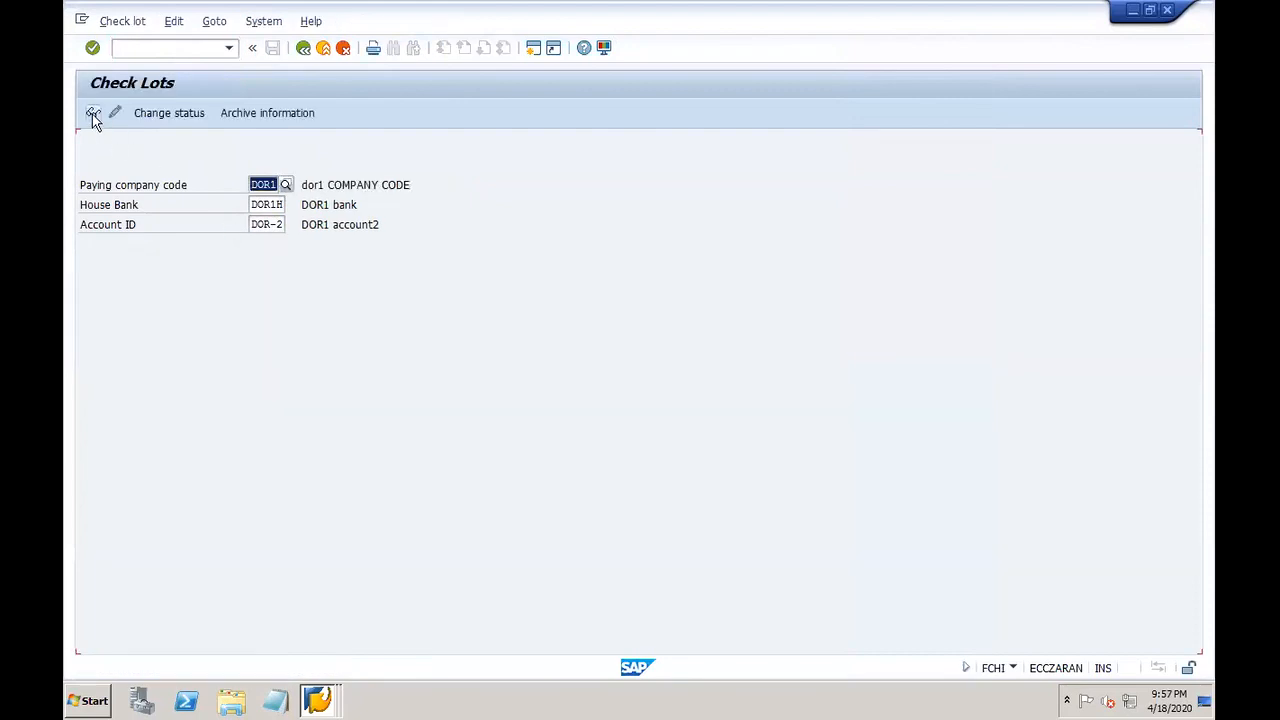
left_click(92, 114)
Step: Open the Check Register selection screen with /nFCHN
left_click(182, 47)
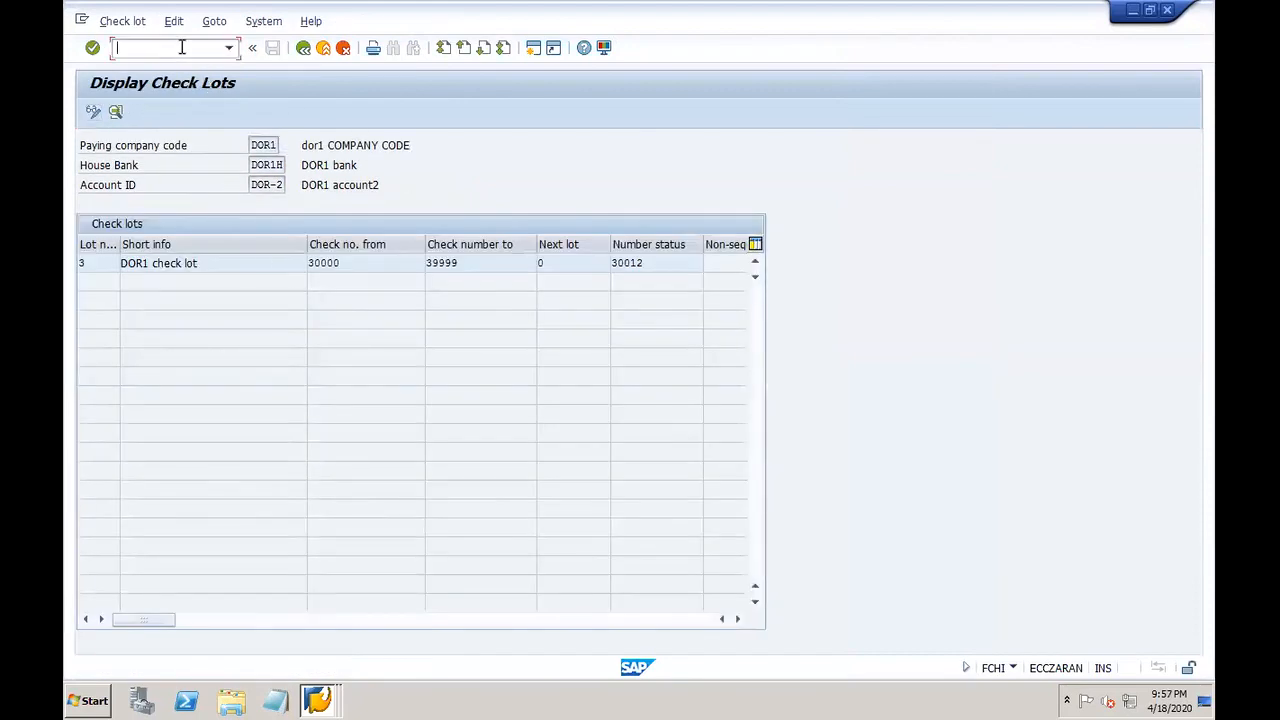
type("/nfchn")
key("Return")
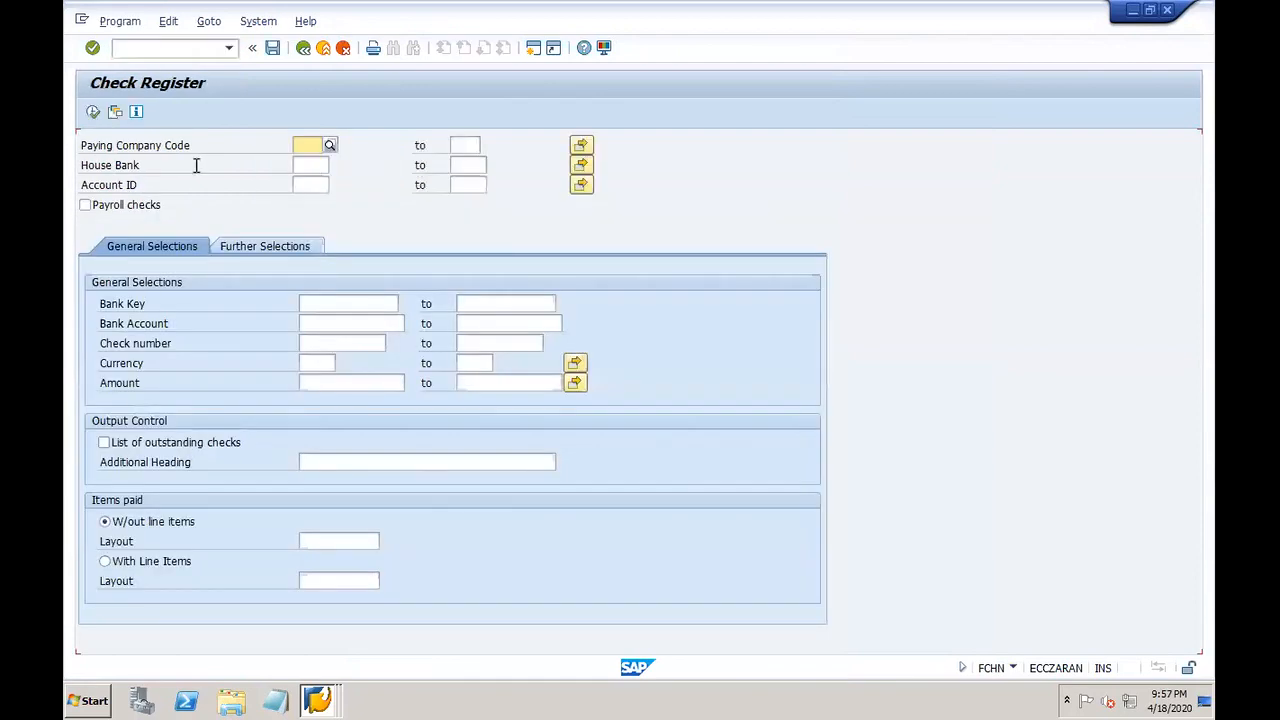
Step: Run the check register with variant DOR1-C and review totals of 6,000.00 USD
left_click(115, 112)
double_click(197, 330)
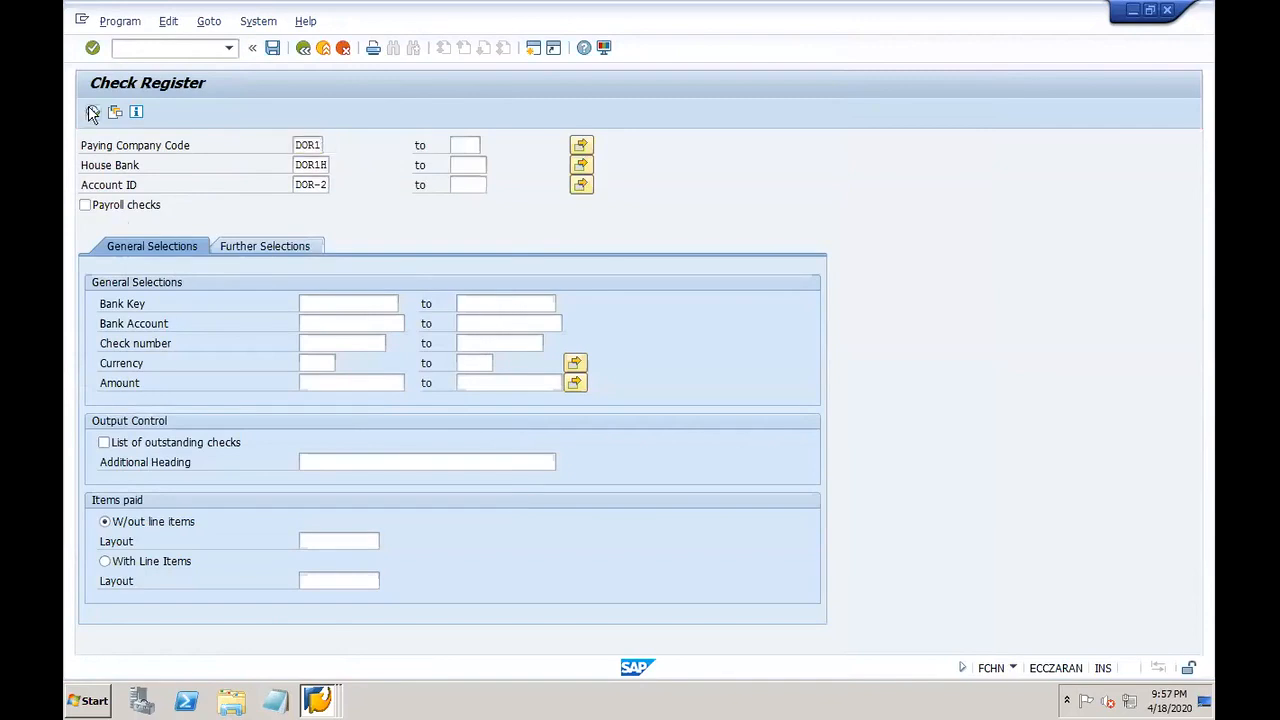
left_click(91, 113)
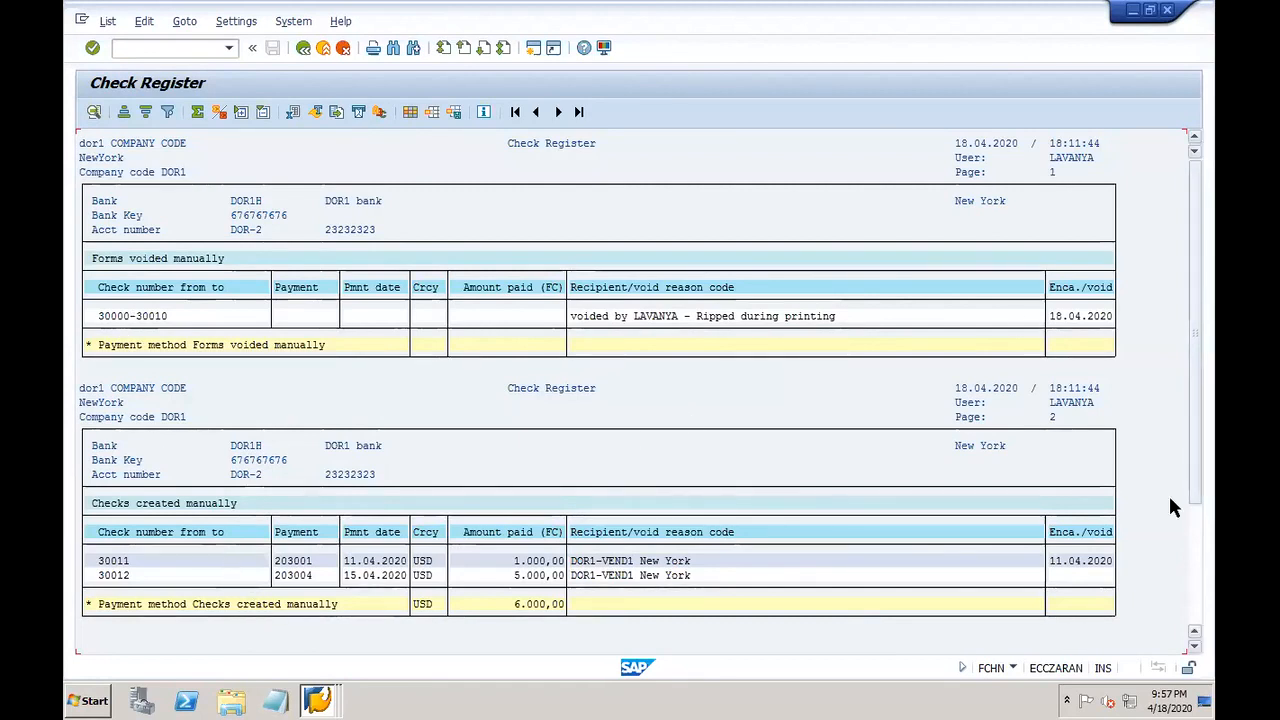
left_click(1194, 613)
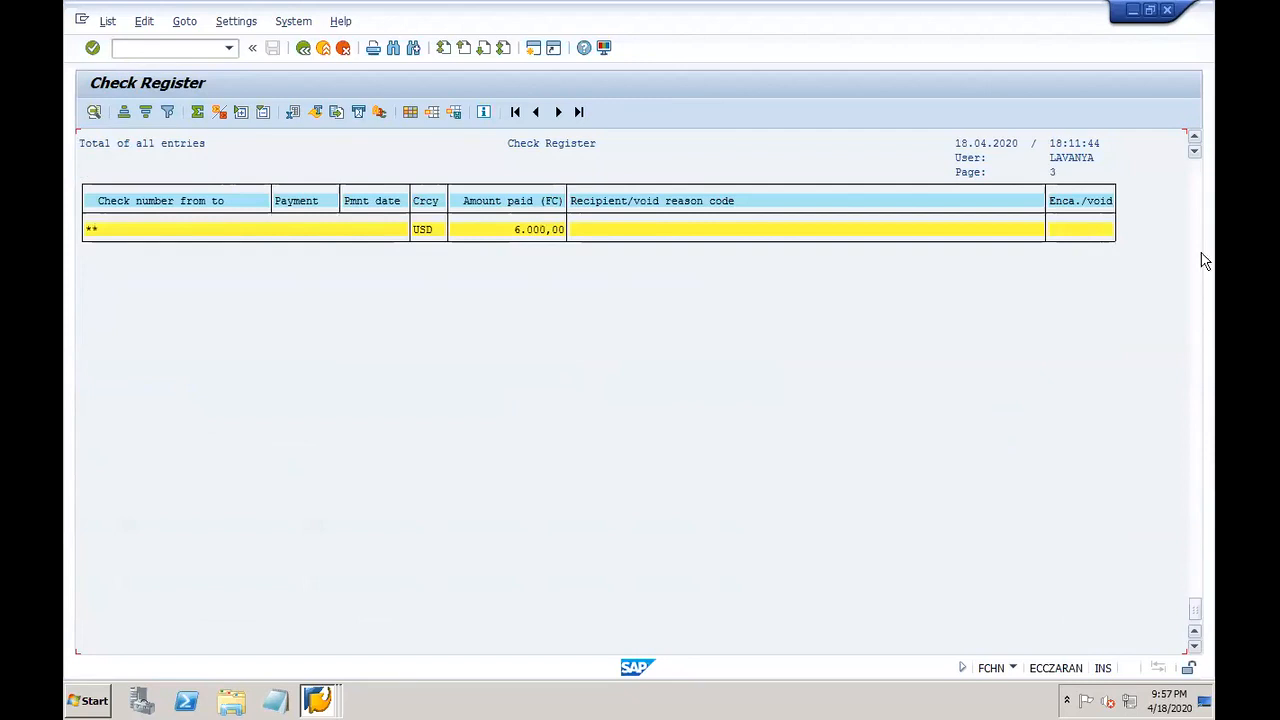
left_click(1197, 220)
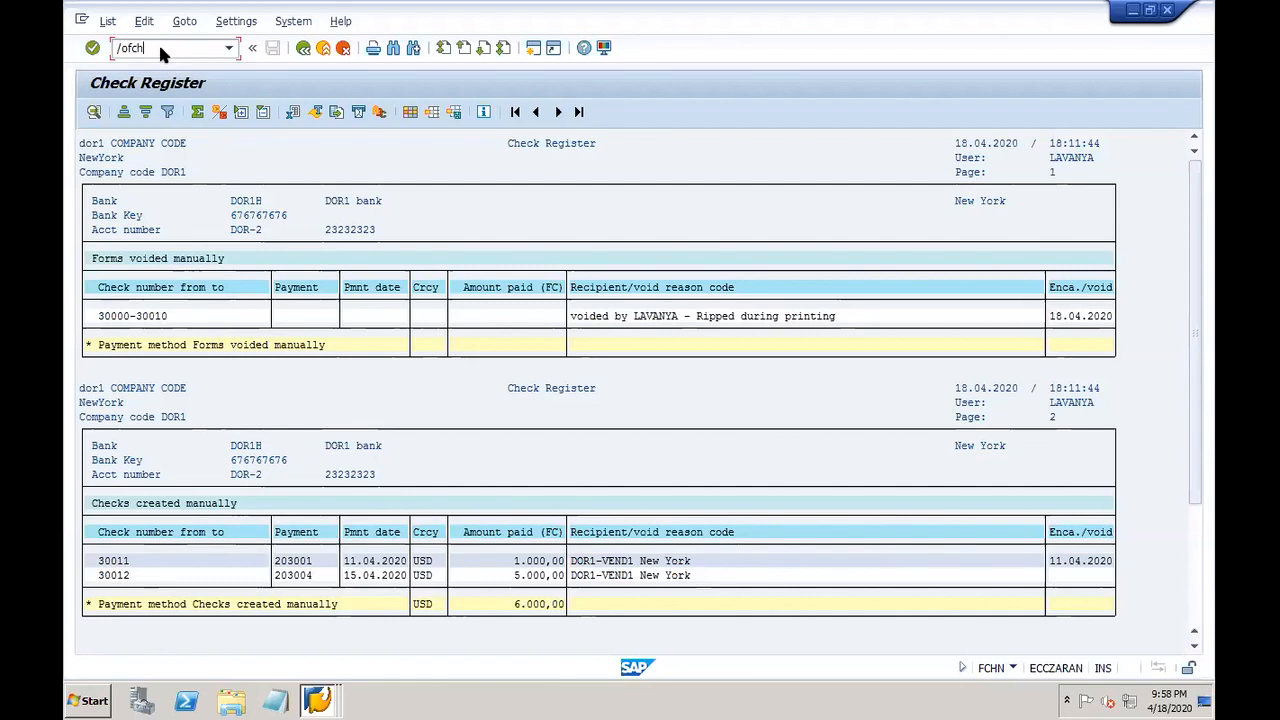
key("Return")
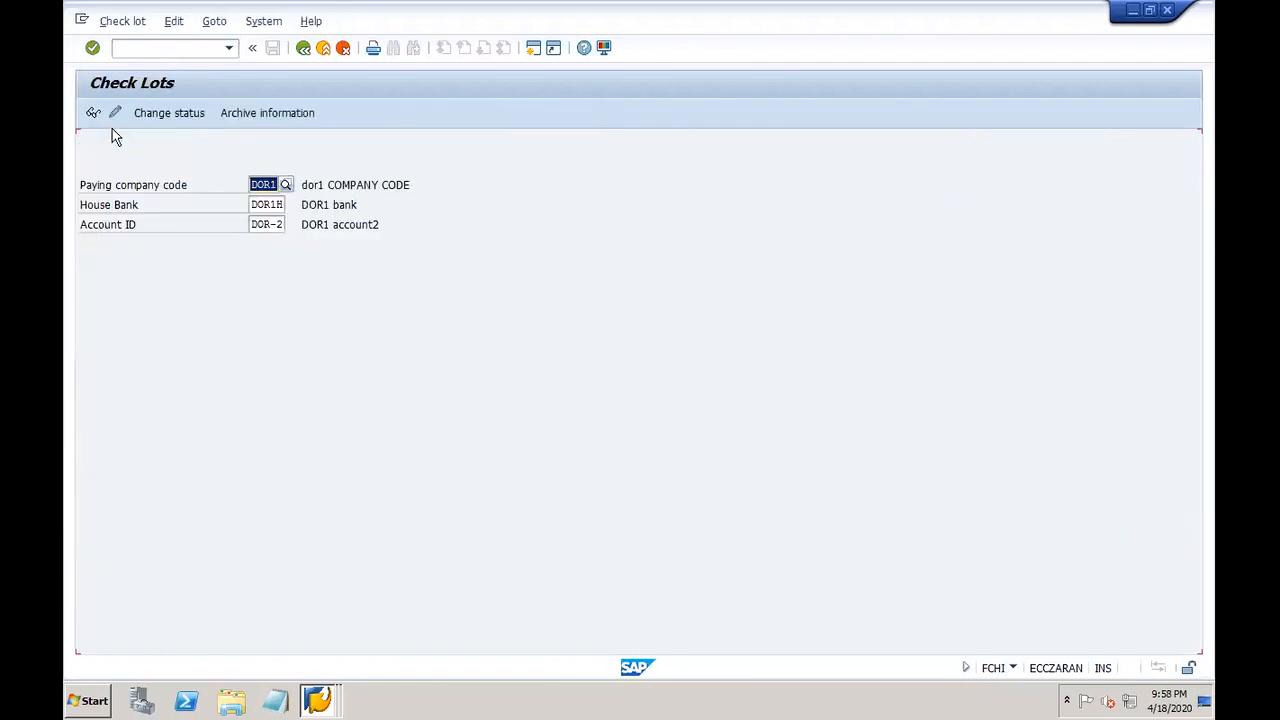
left_click(93, 113)
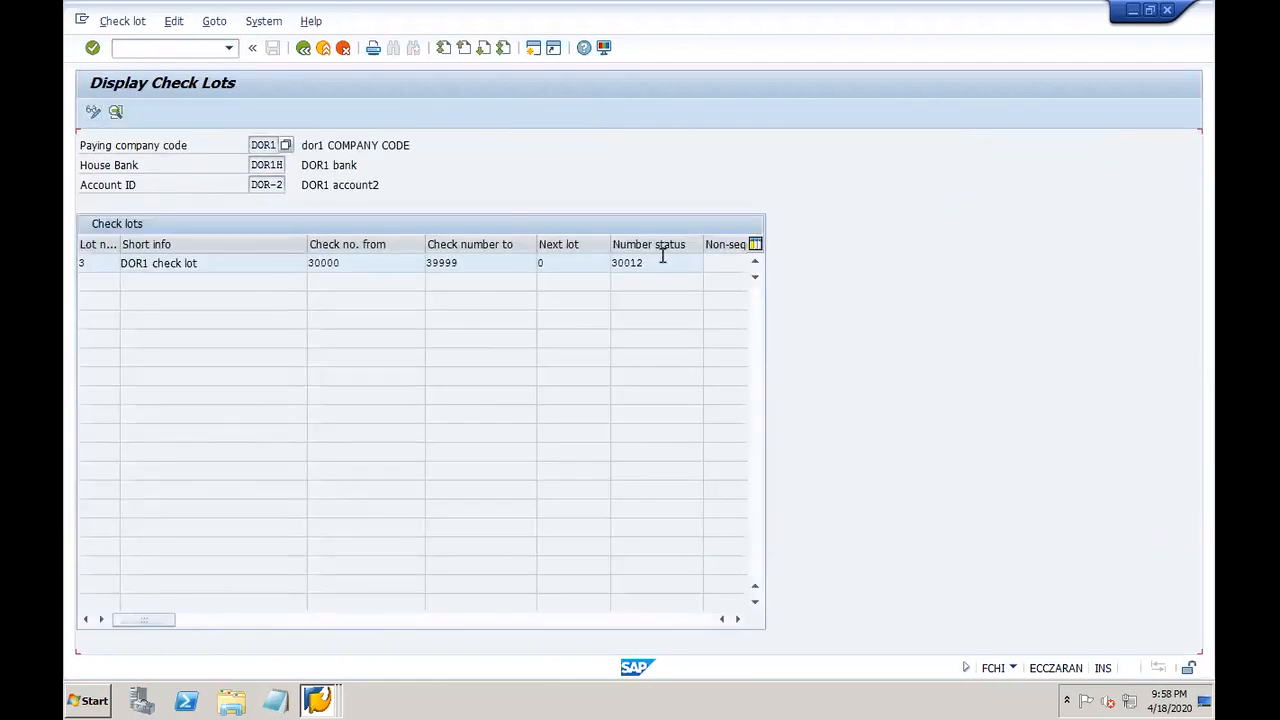
left_click_drag(651, 263, 595, 266)
left_click(653, 261)
left_click(336, 690)
left_click(322, 638)
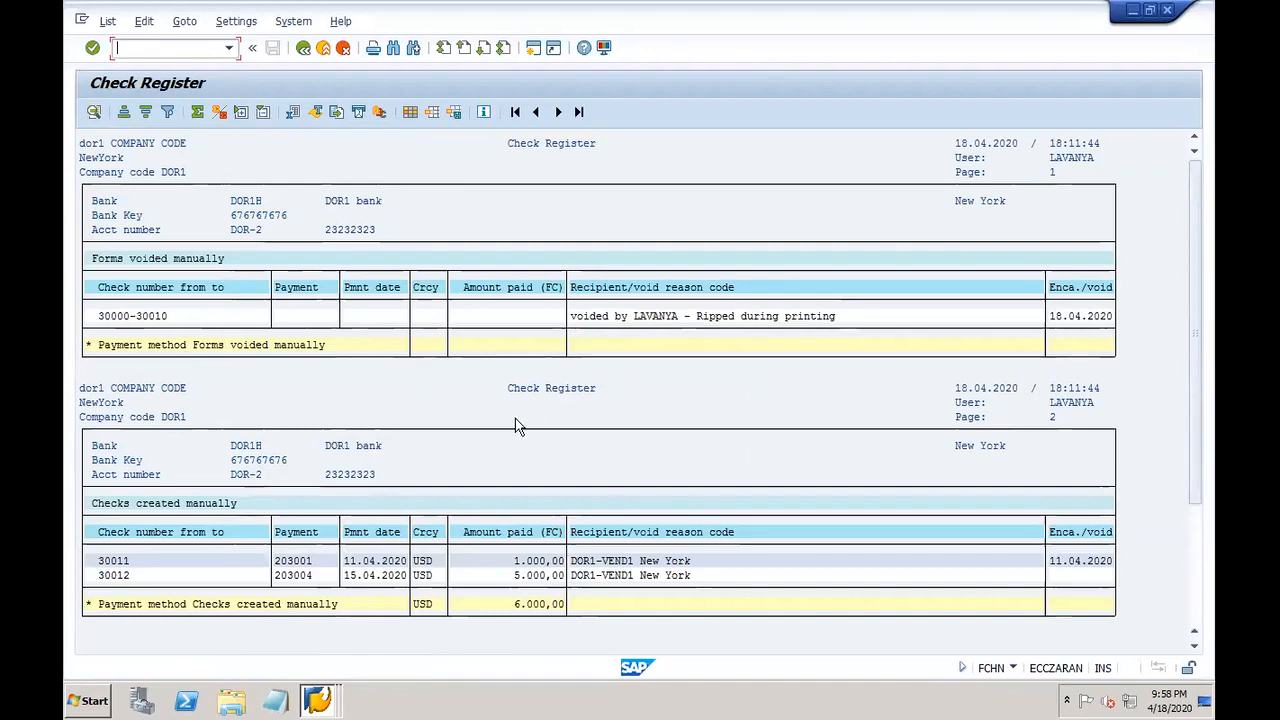
left_click(322, 700)
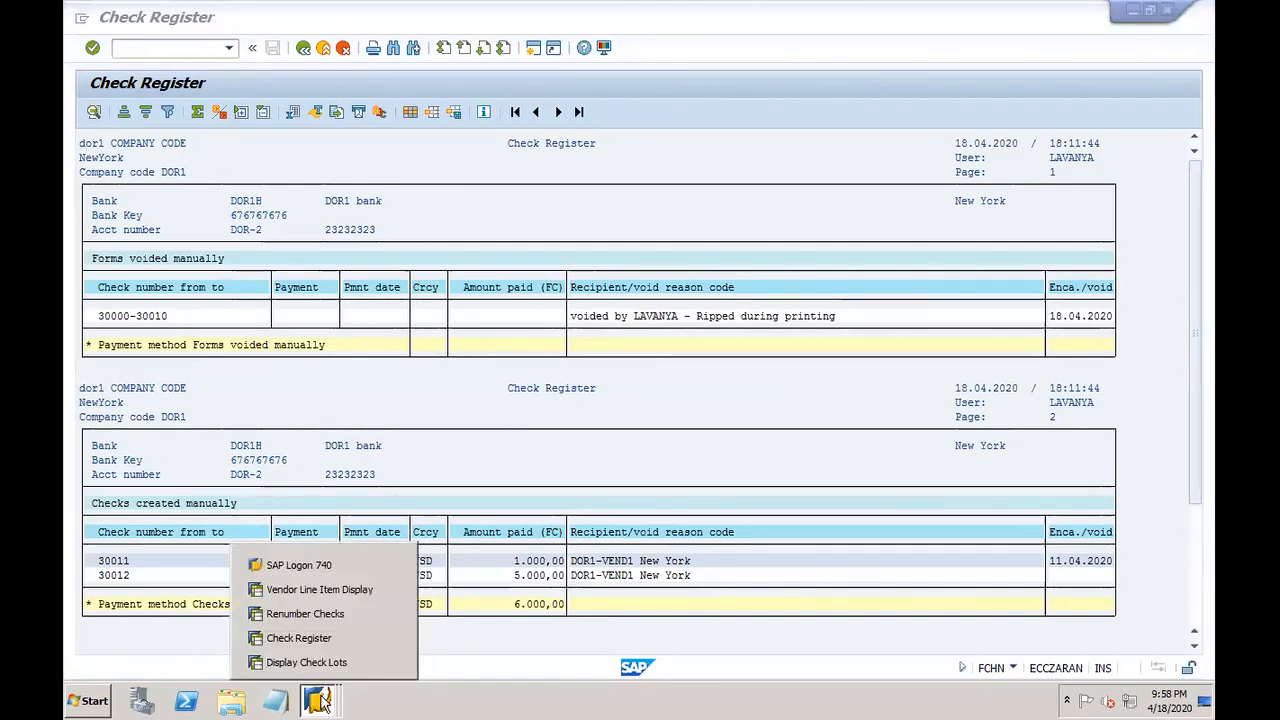
Step: Submit checks 30013–30015 with new number 30016, then look up available checks (30011–30012)
left_click(326, 616)
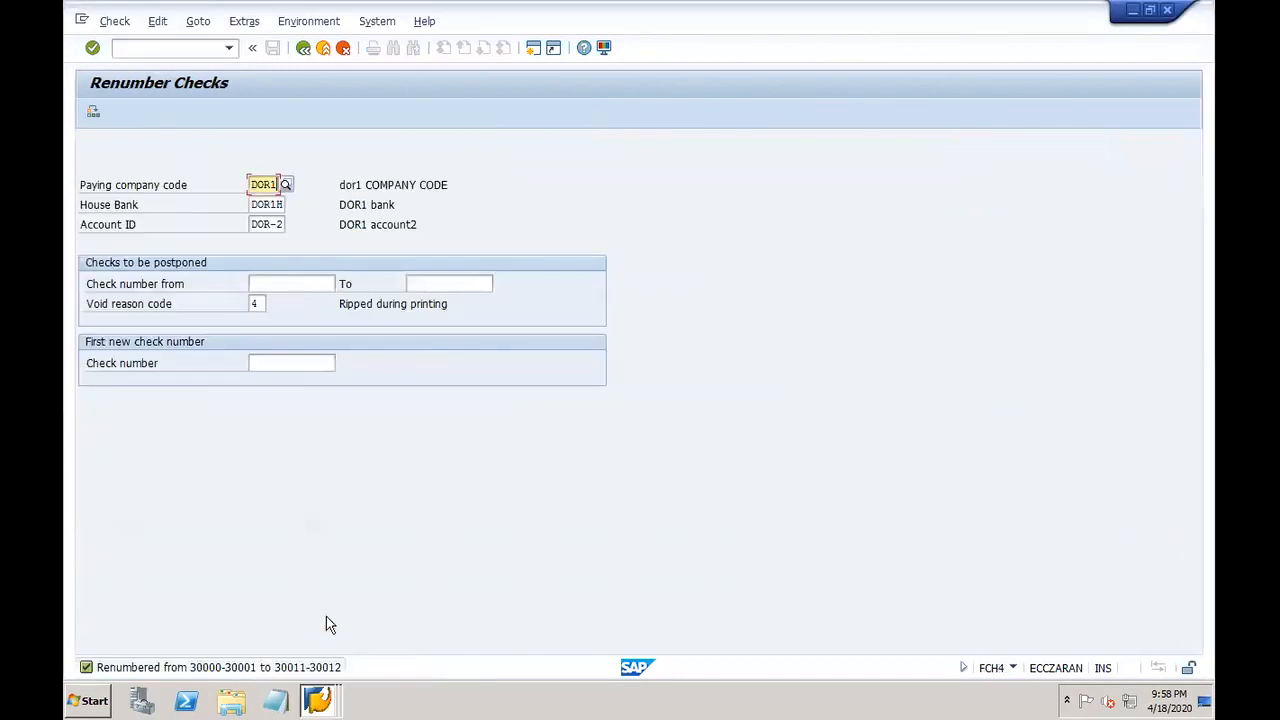
left_click(271, 283)
type("30013")
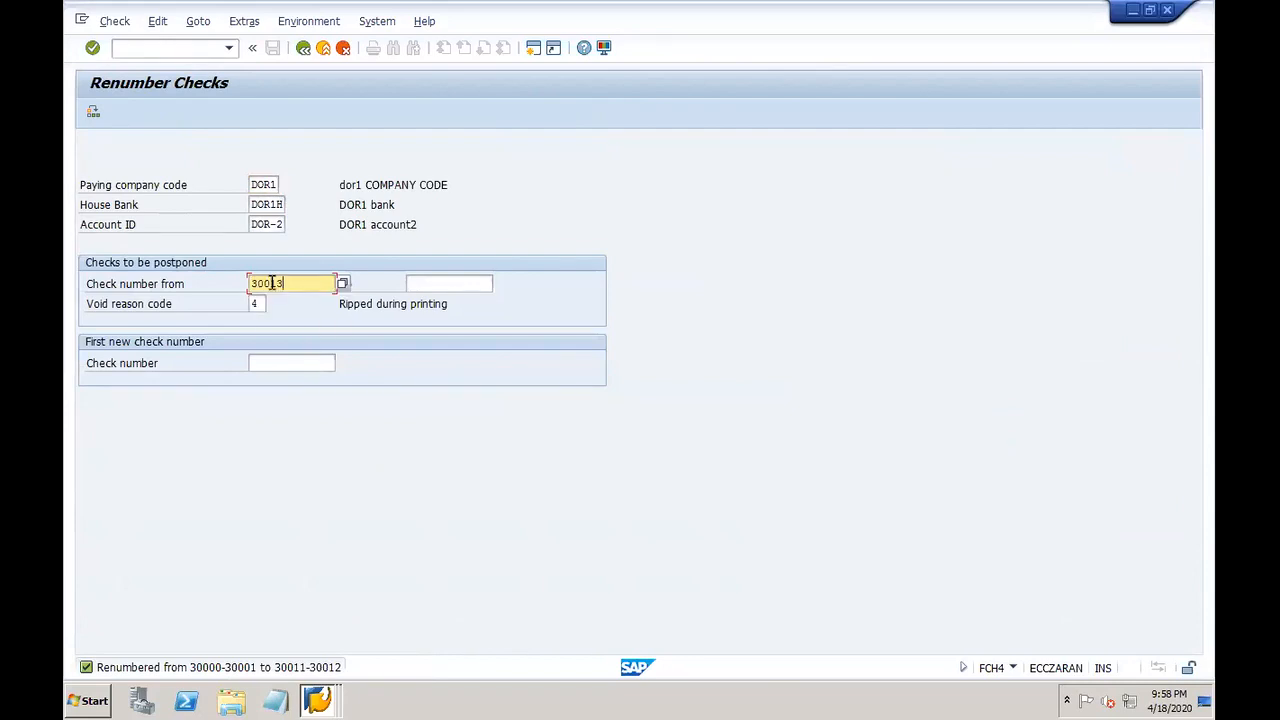
key("Tab")
type("30015")
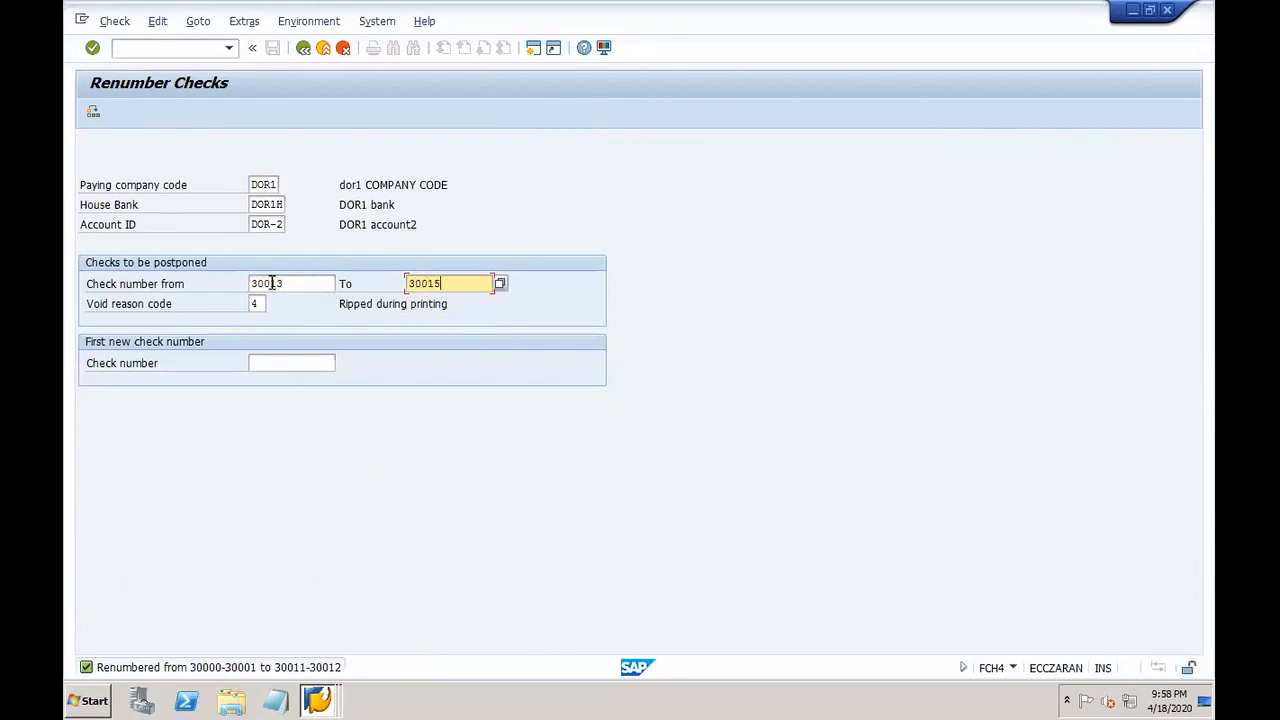
left_click(295, 364)
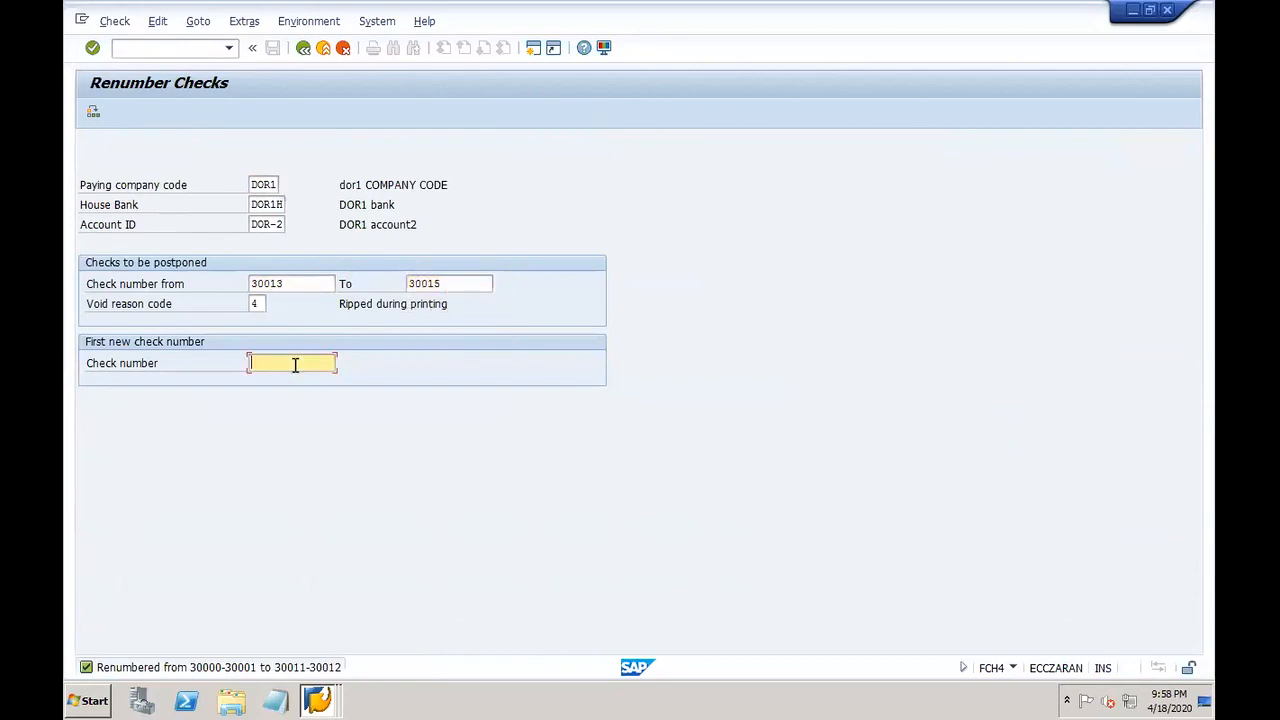
type("30016")
key("Return")
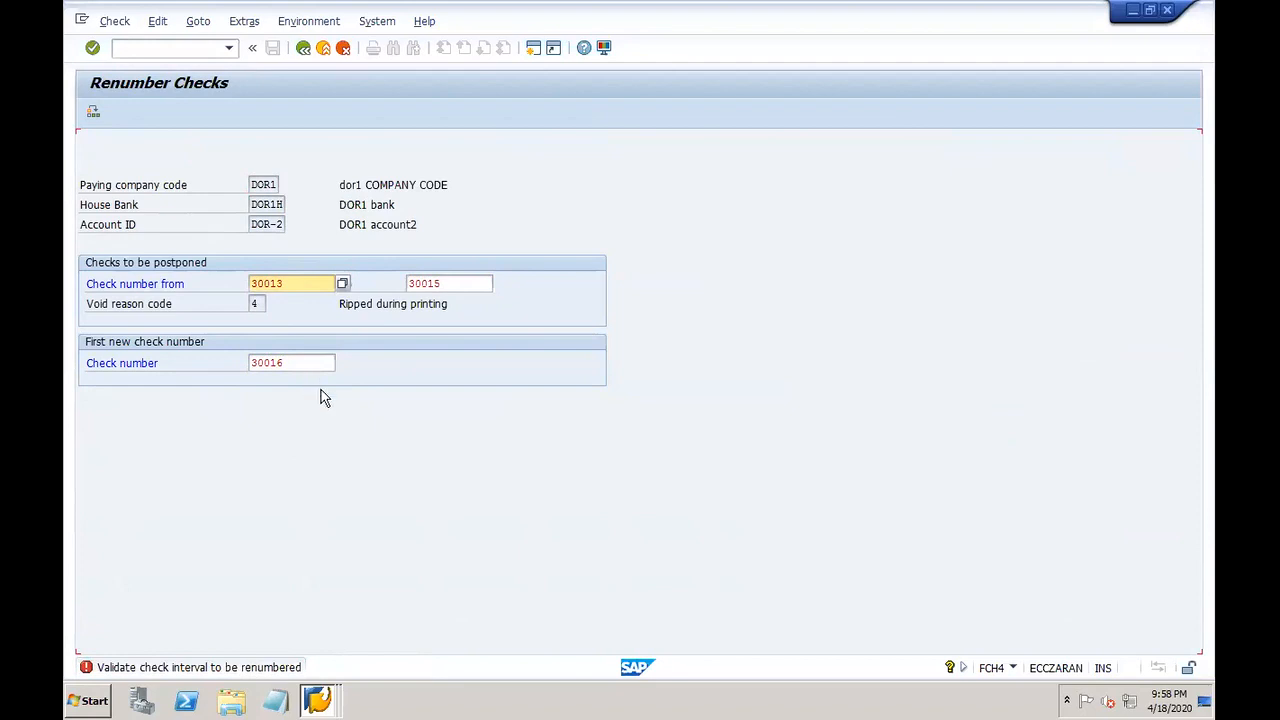
left_click(342, 284)
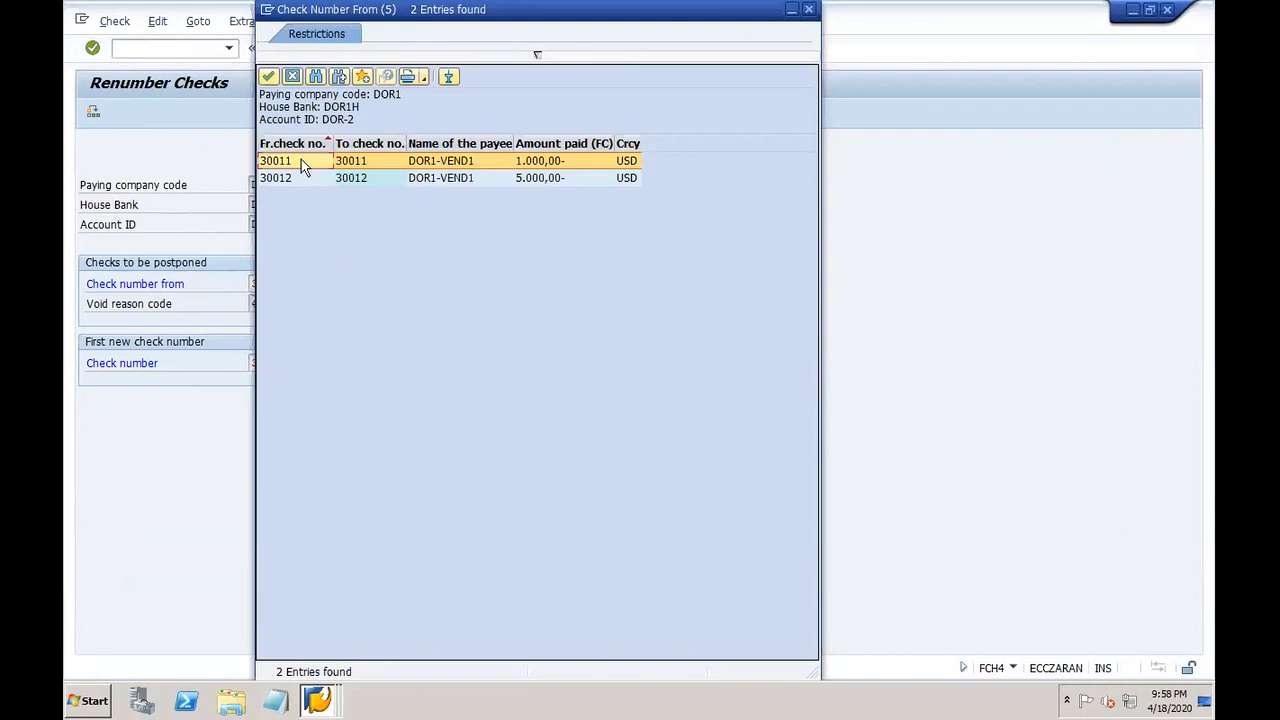
Step: Set the renumber interval from first check 30011 to last check 30012
double_click(301, 160)
left_click(333, 702)
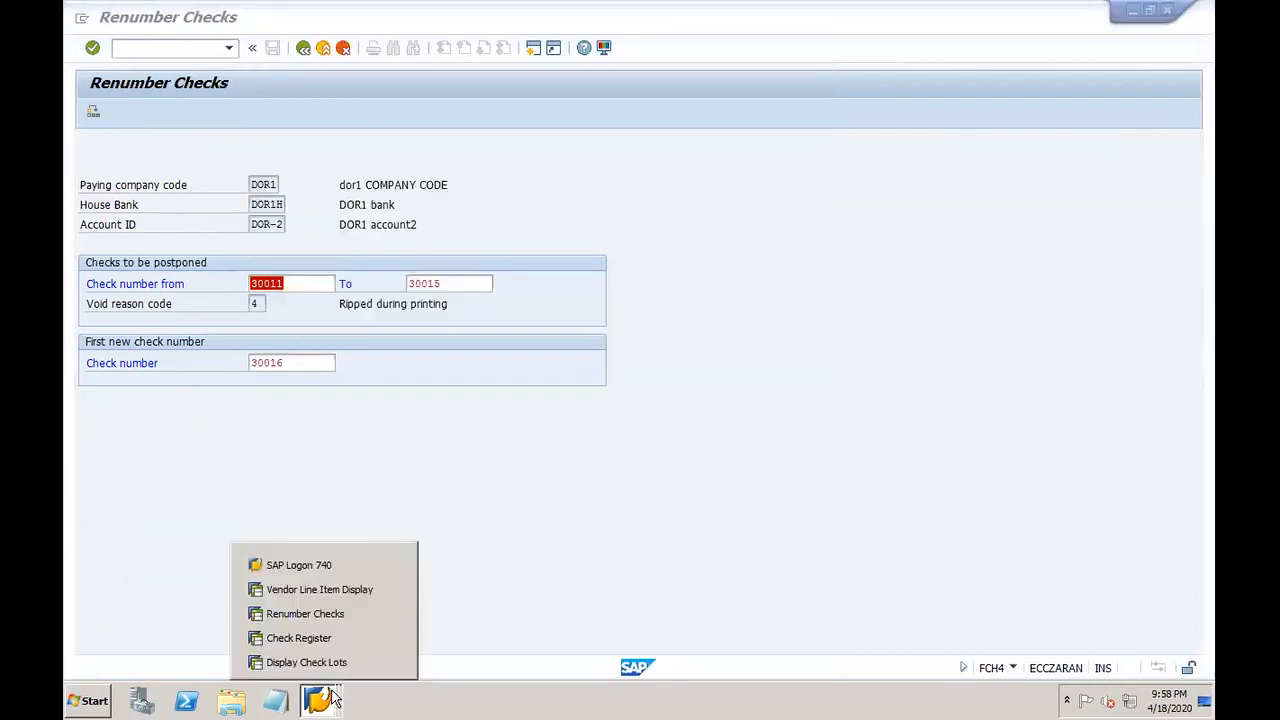
left_click(310, 638)
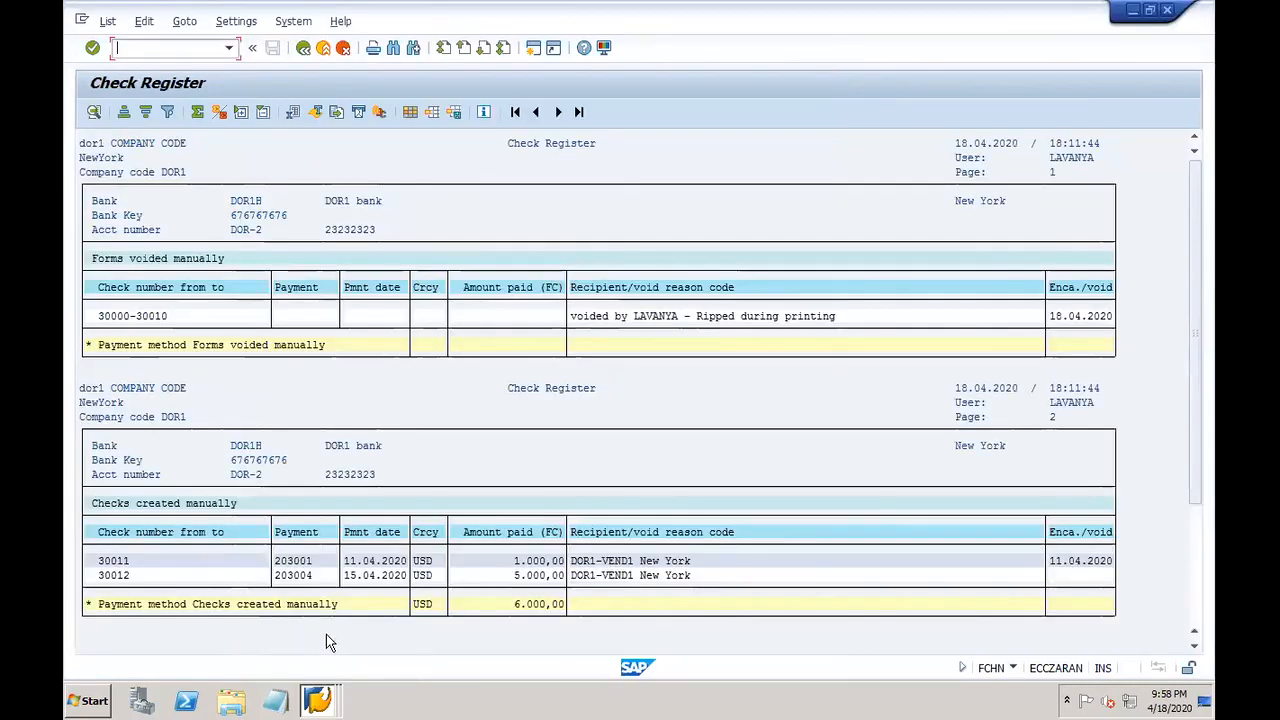
left_click(320, 700)
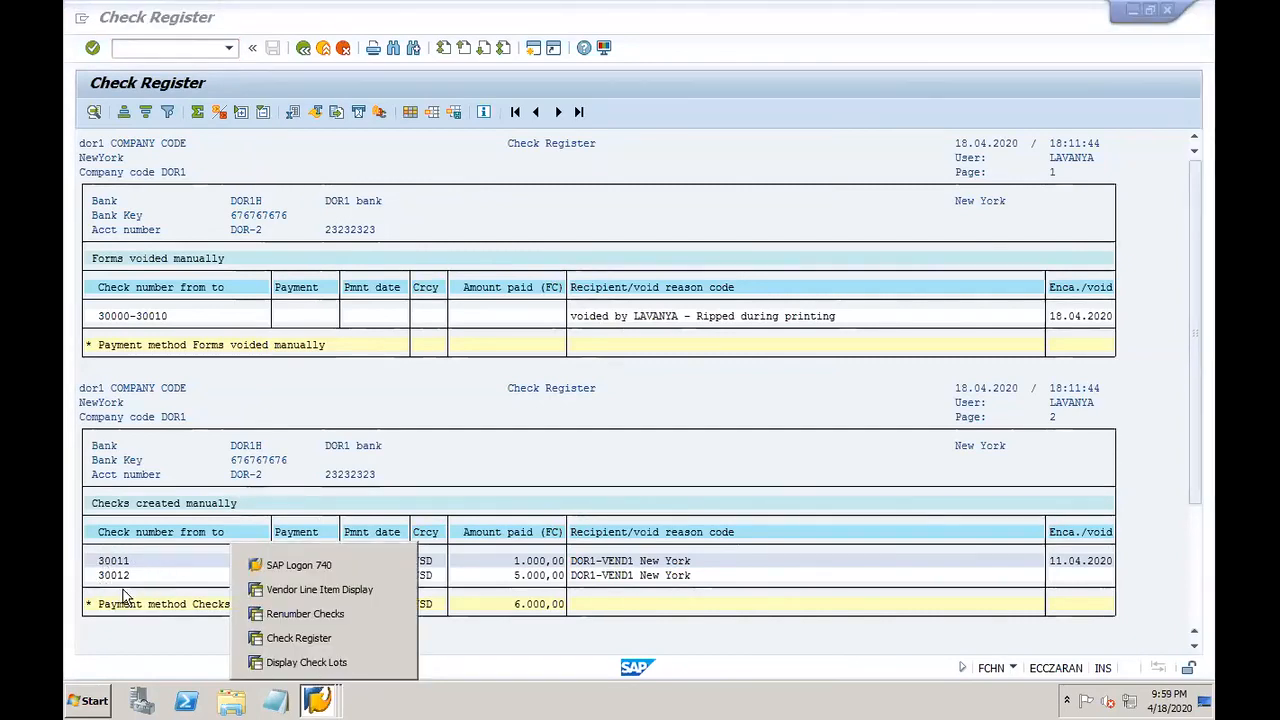
left_click(320, 612)
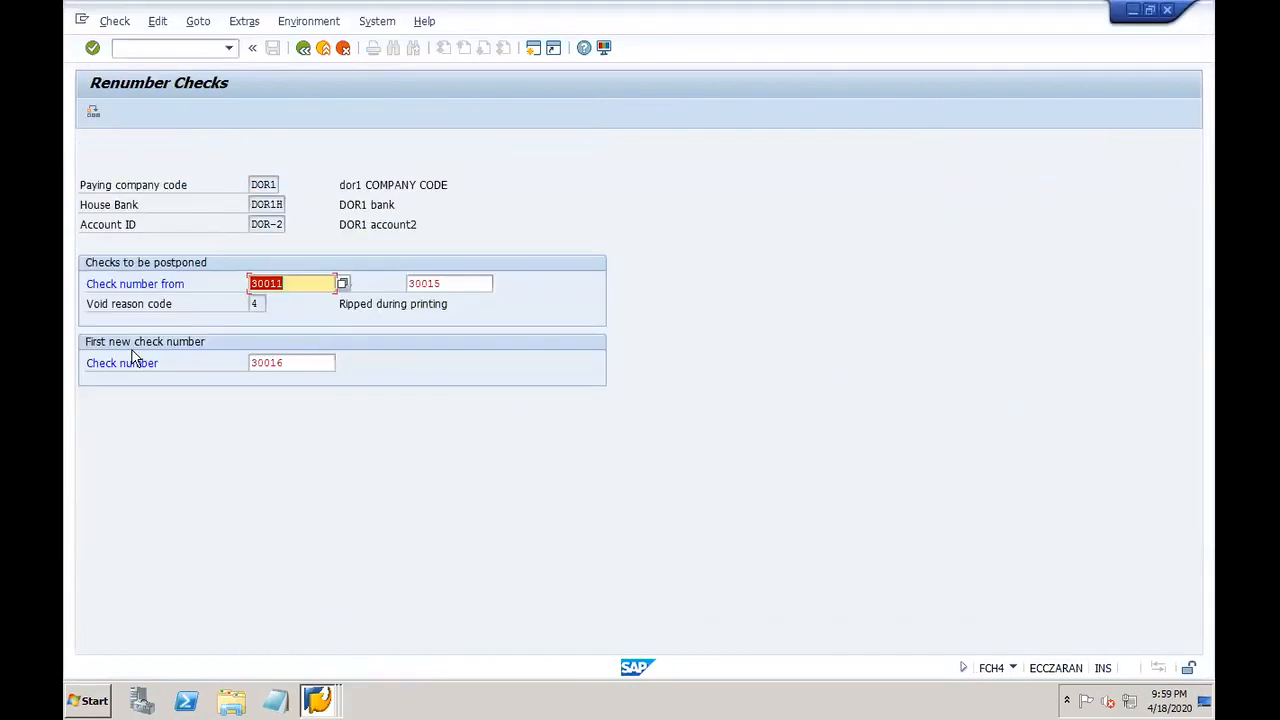
left_click(454, 284)
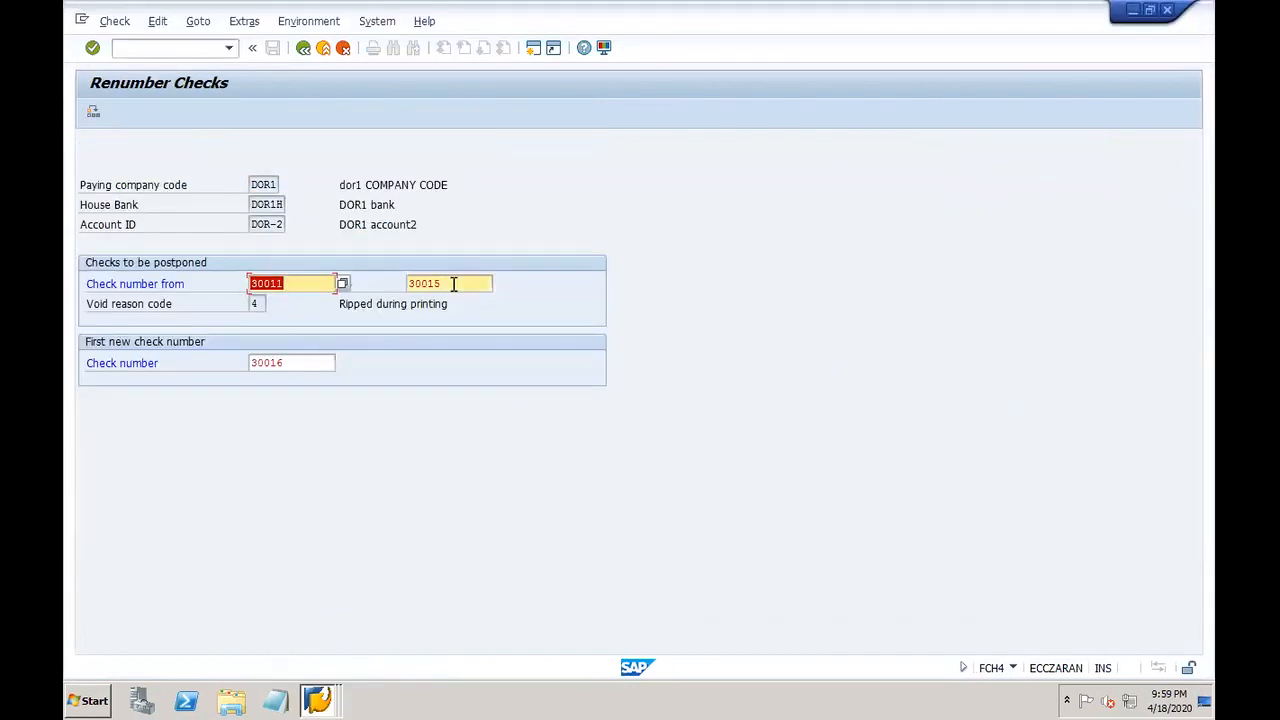
left_click(499, 285)
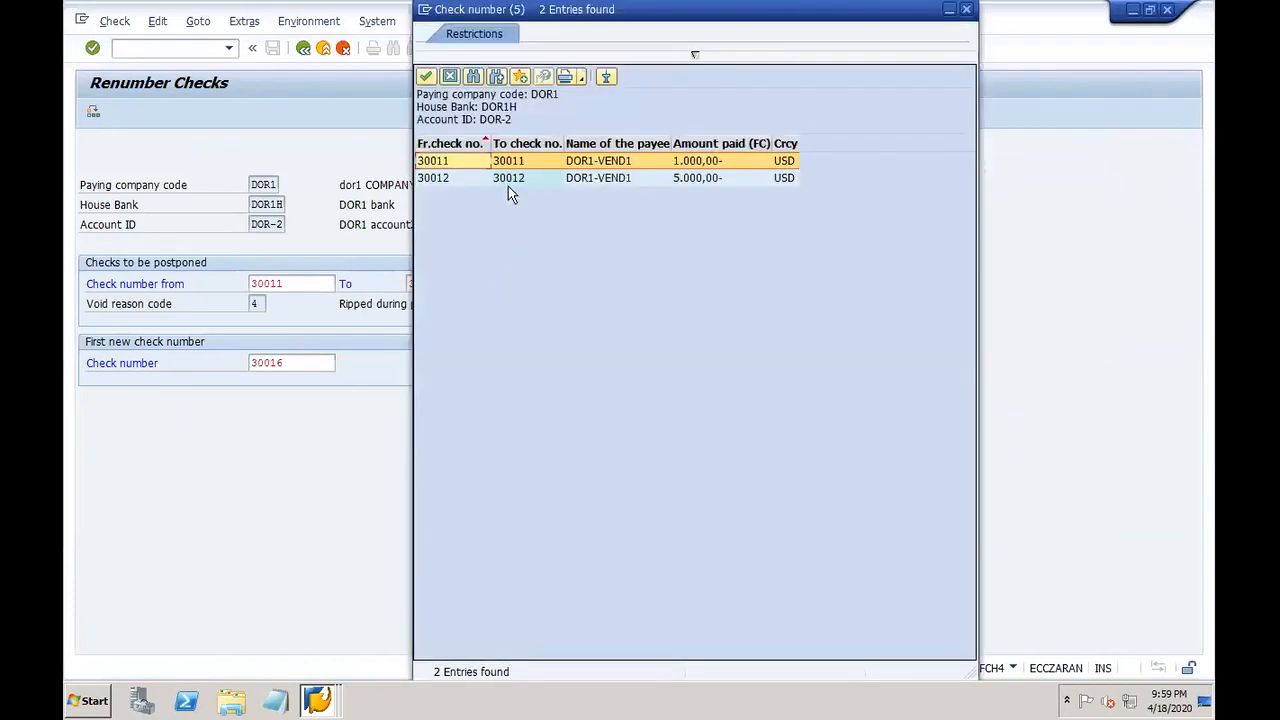
left_click(472, 177)
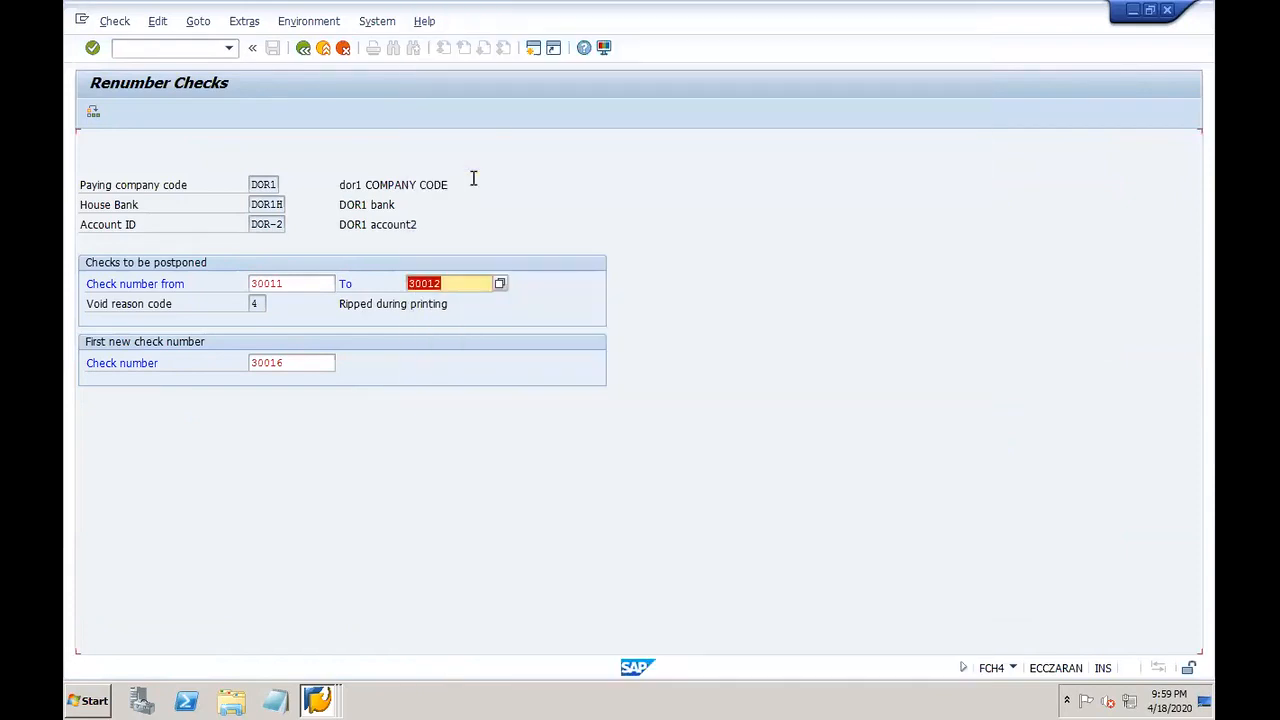
key("Return")
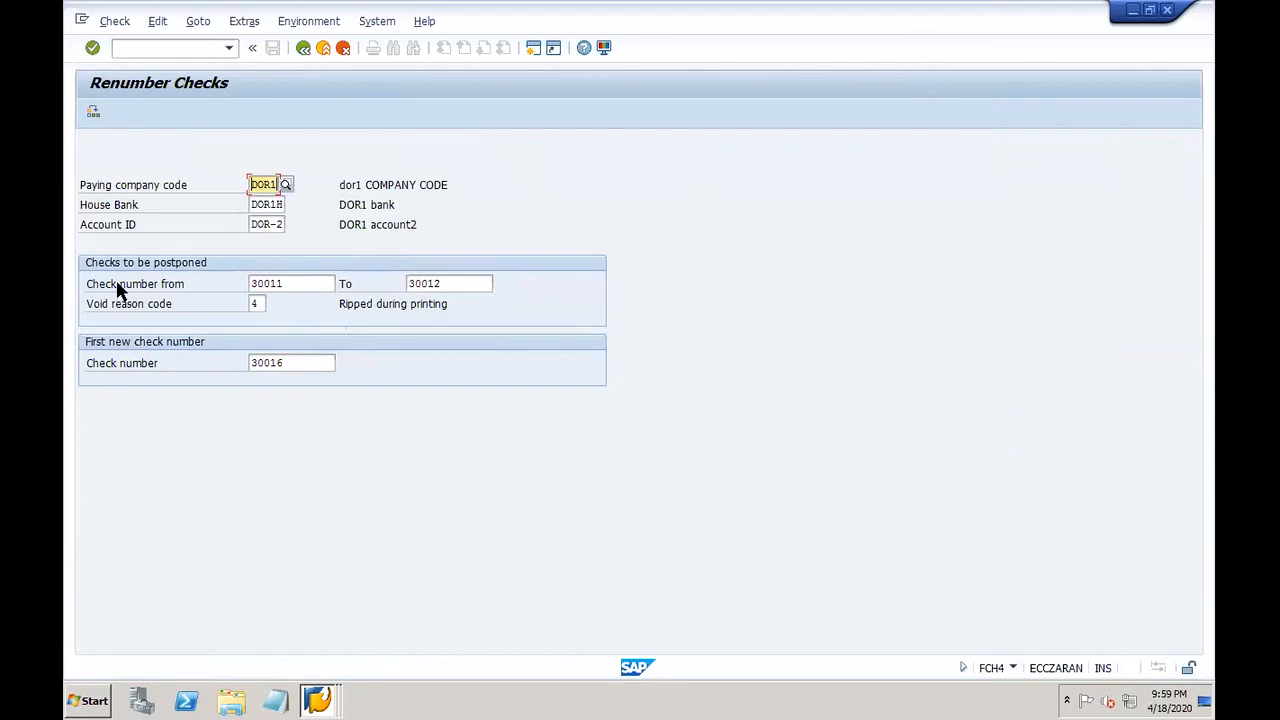
Step: Run the renumbering, accepting the new-number warning, then bring the PowerPoint notes forward
left_click(258, 303)
left_click(93, 113)
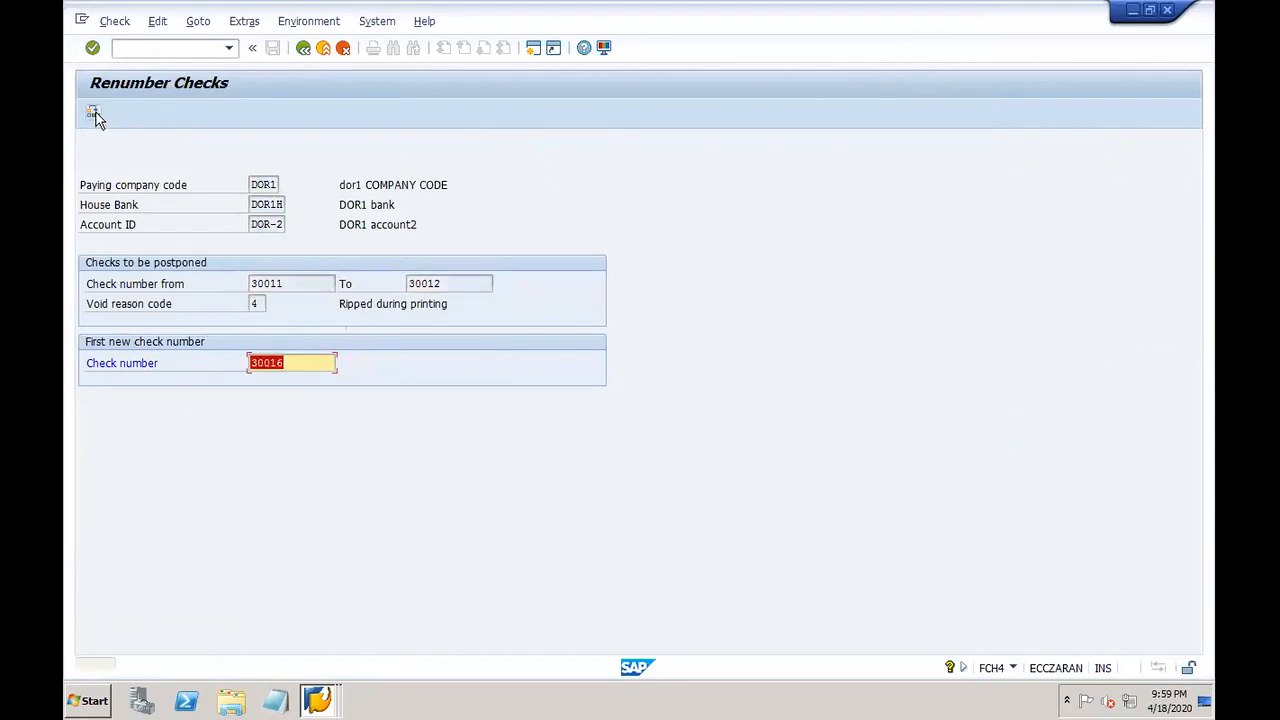
left_click(93, 113)
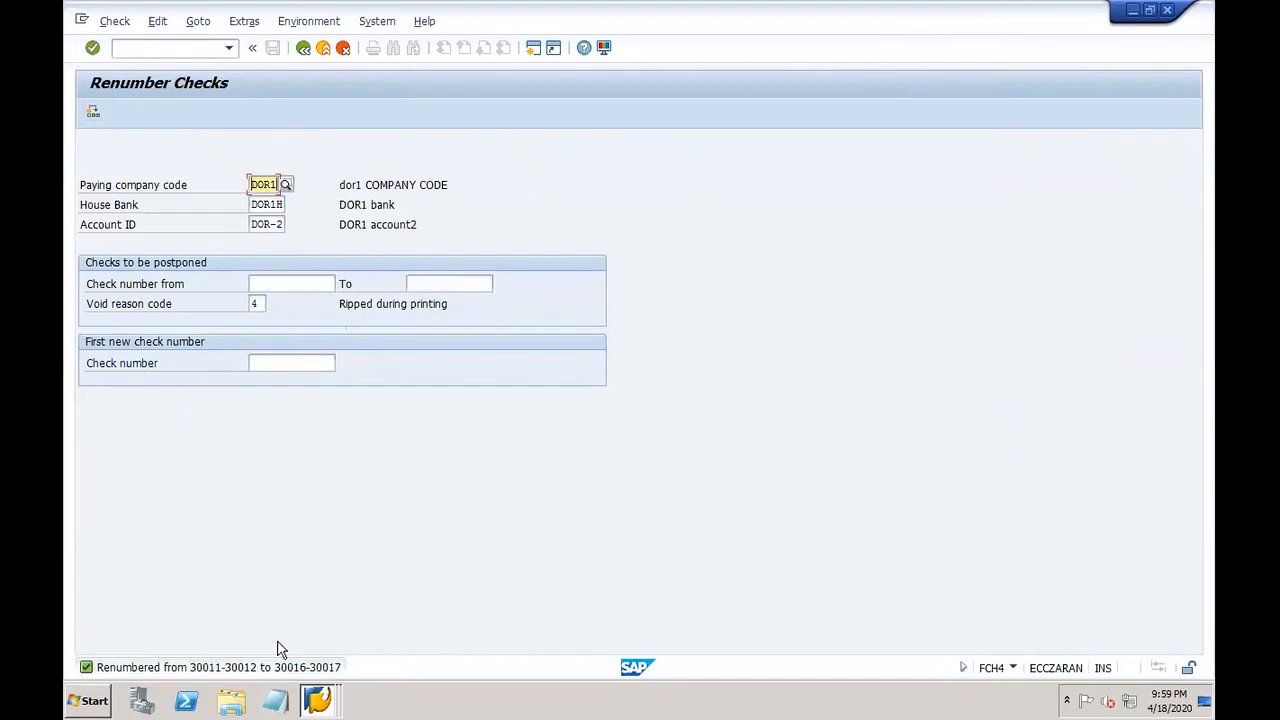
left_click(318, 700)
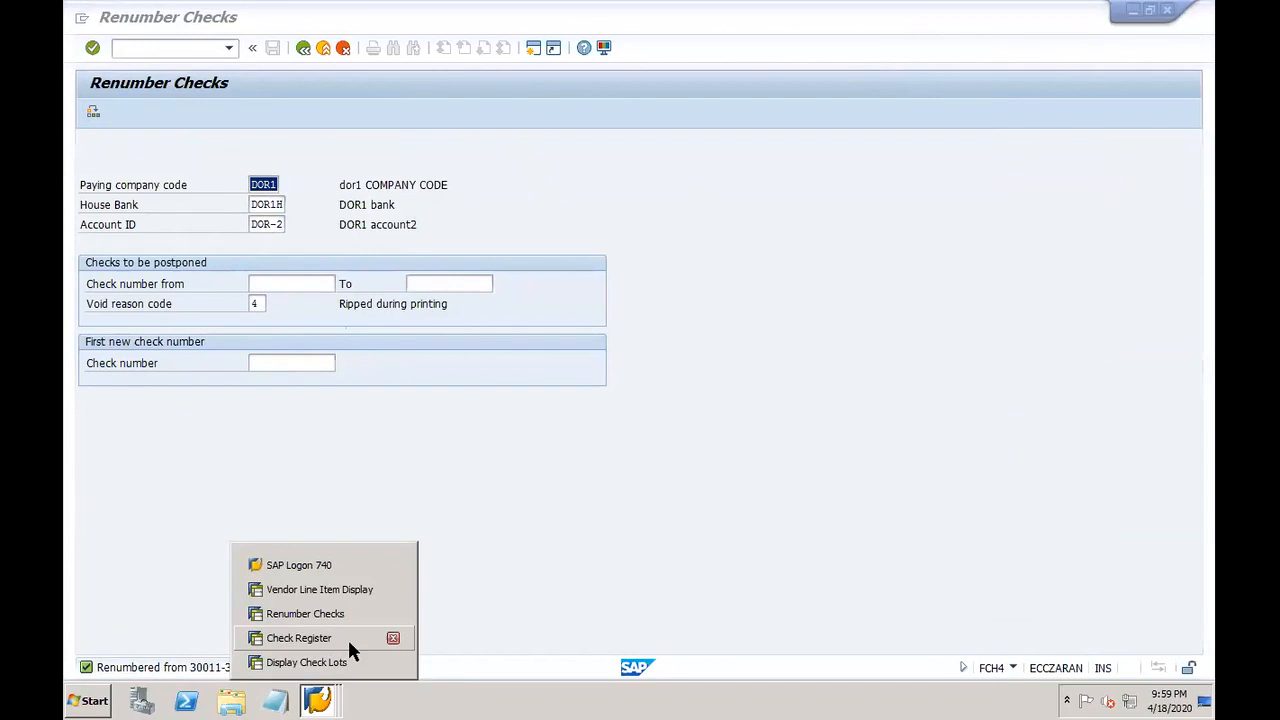
mouse_move(900, 703)
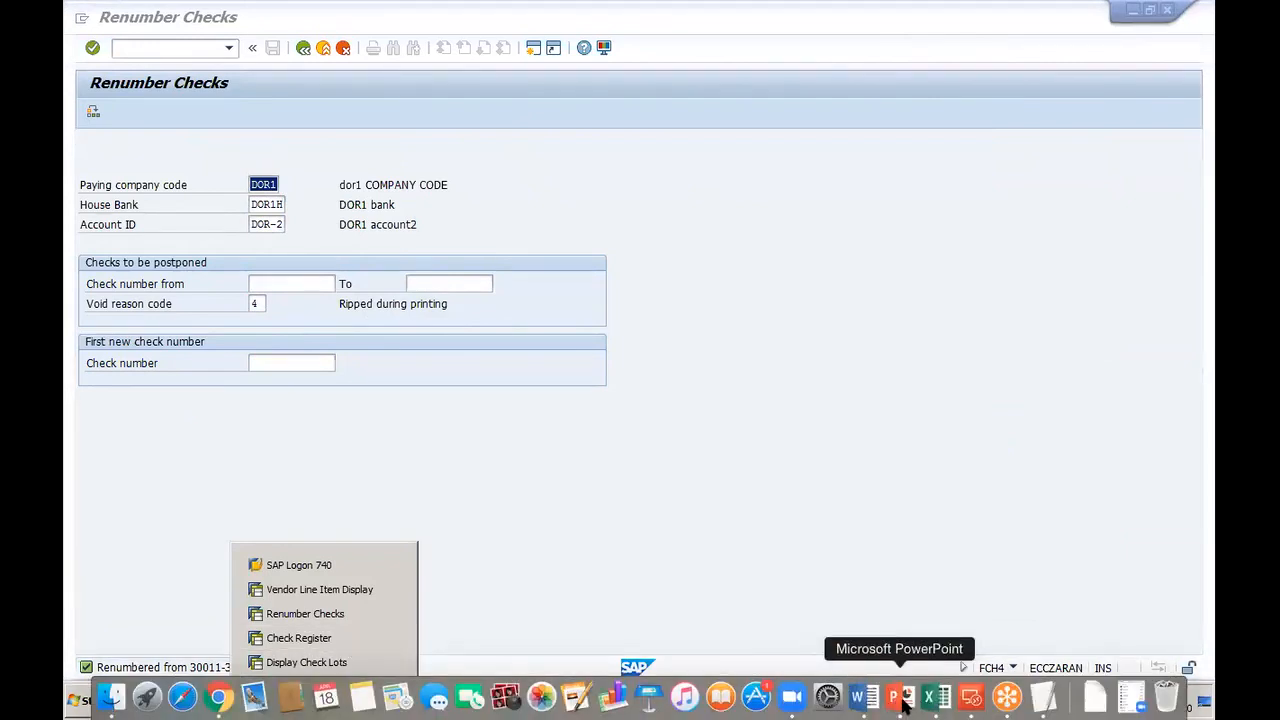
left_click(903, 703)
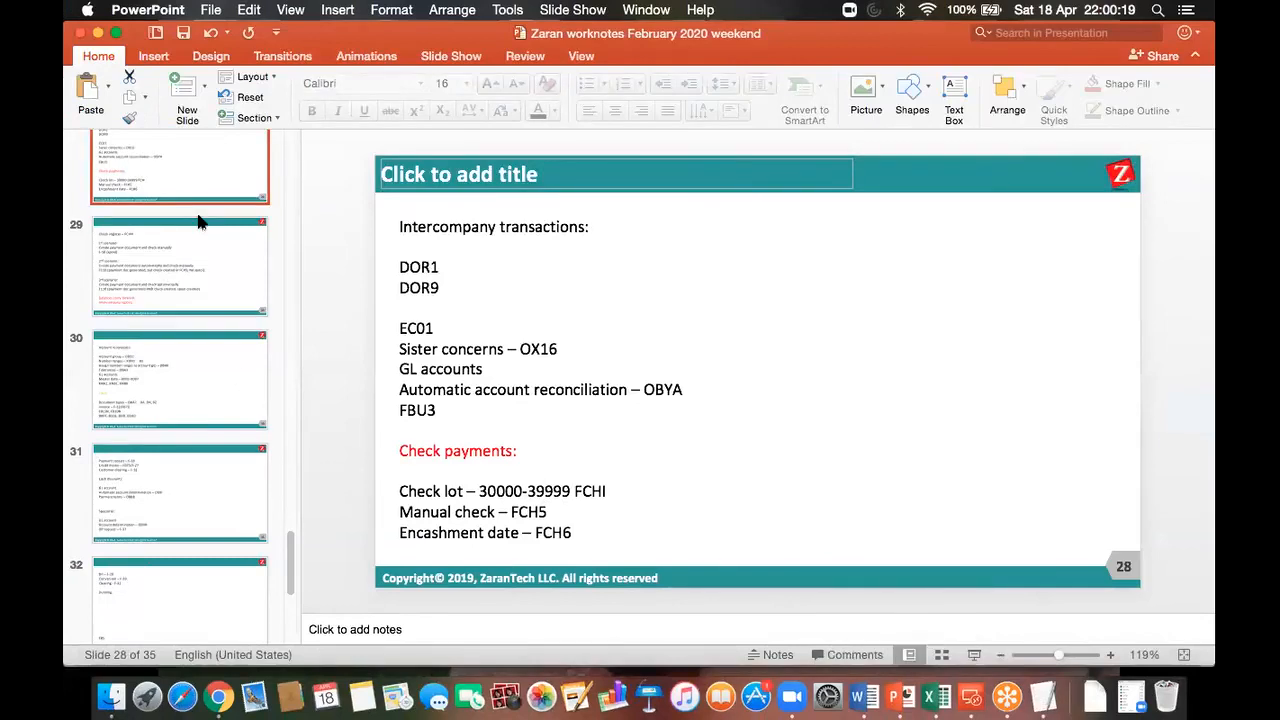
Step: Add a red 'REnumbering' line under Check payments on slide 28
left_click(198, 229)
left_click(210, 182)
left_click(479, 473)
type("RE")
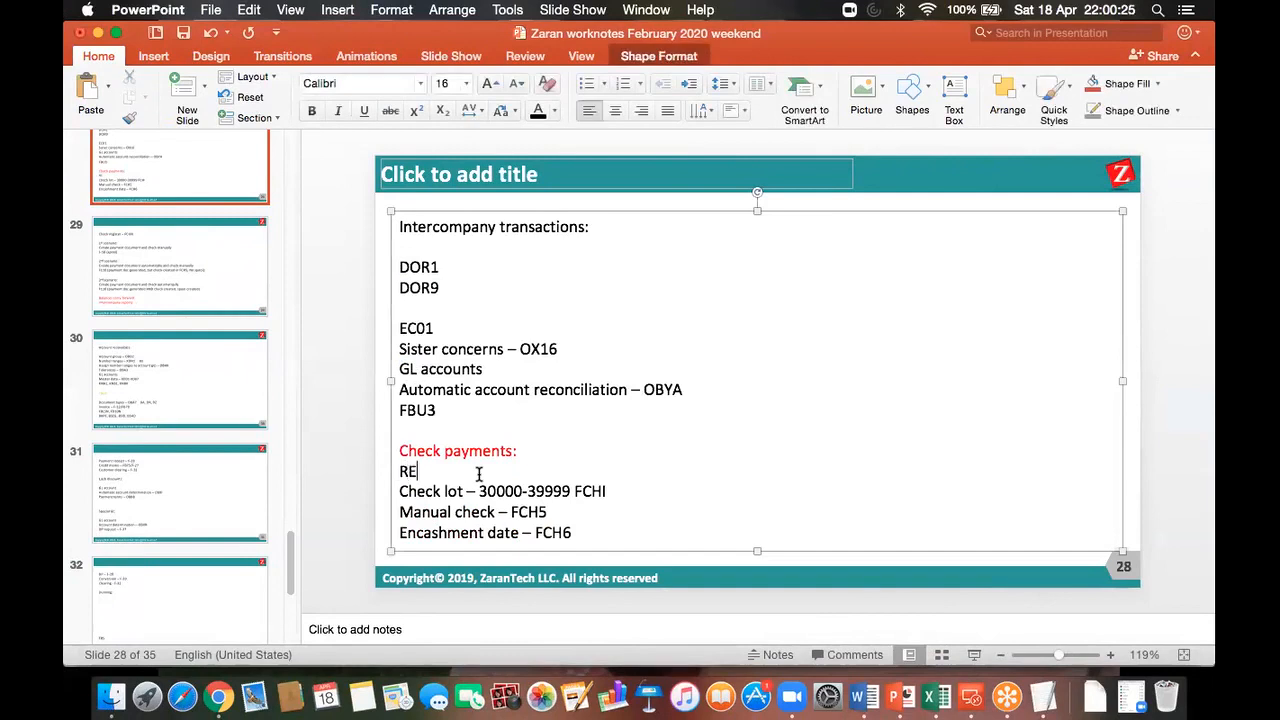
type("numbering")
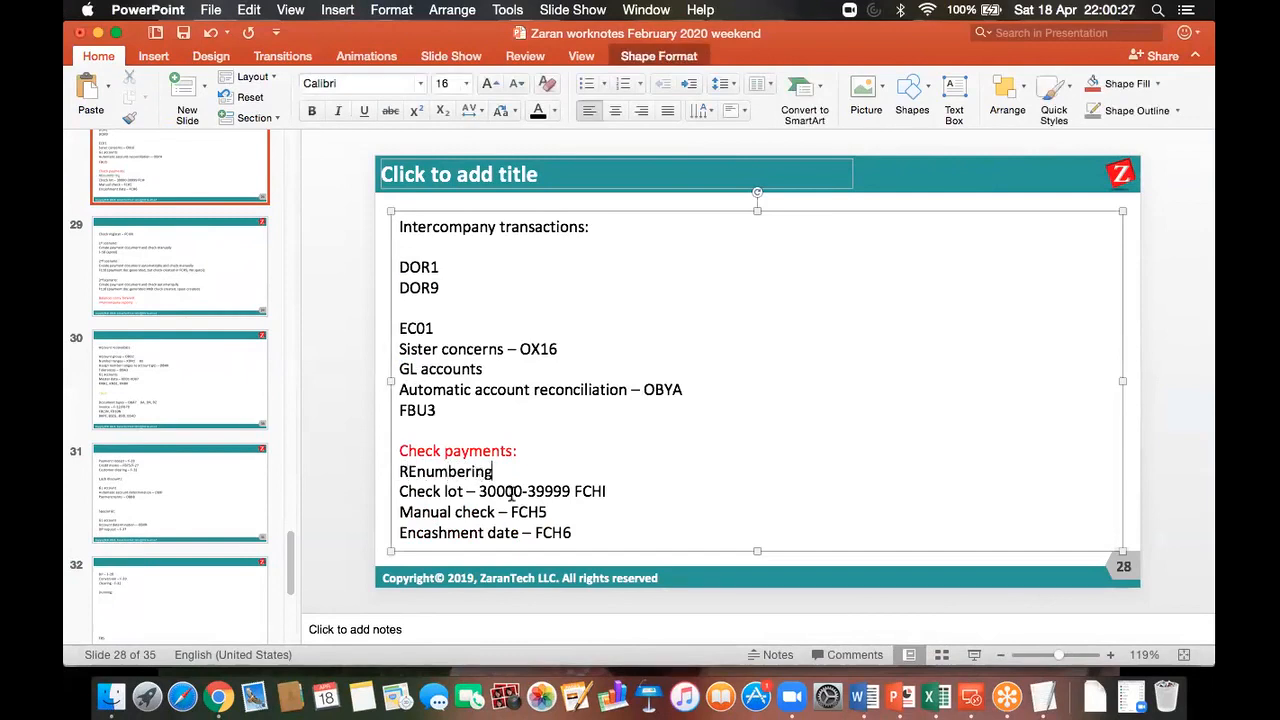
left_click_drag(515, 471, 405, 471)
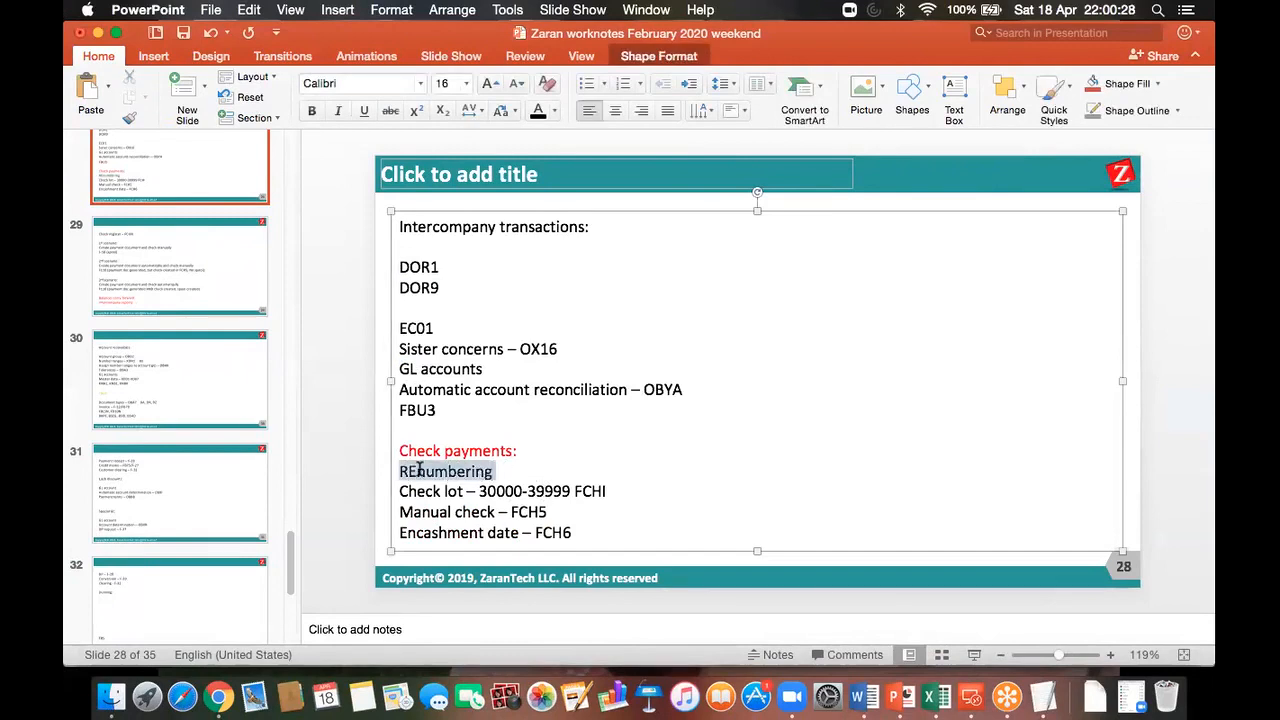
left_click(553, 112)
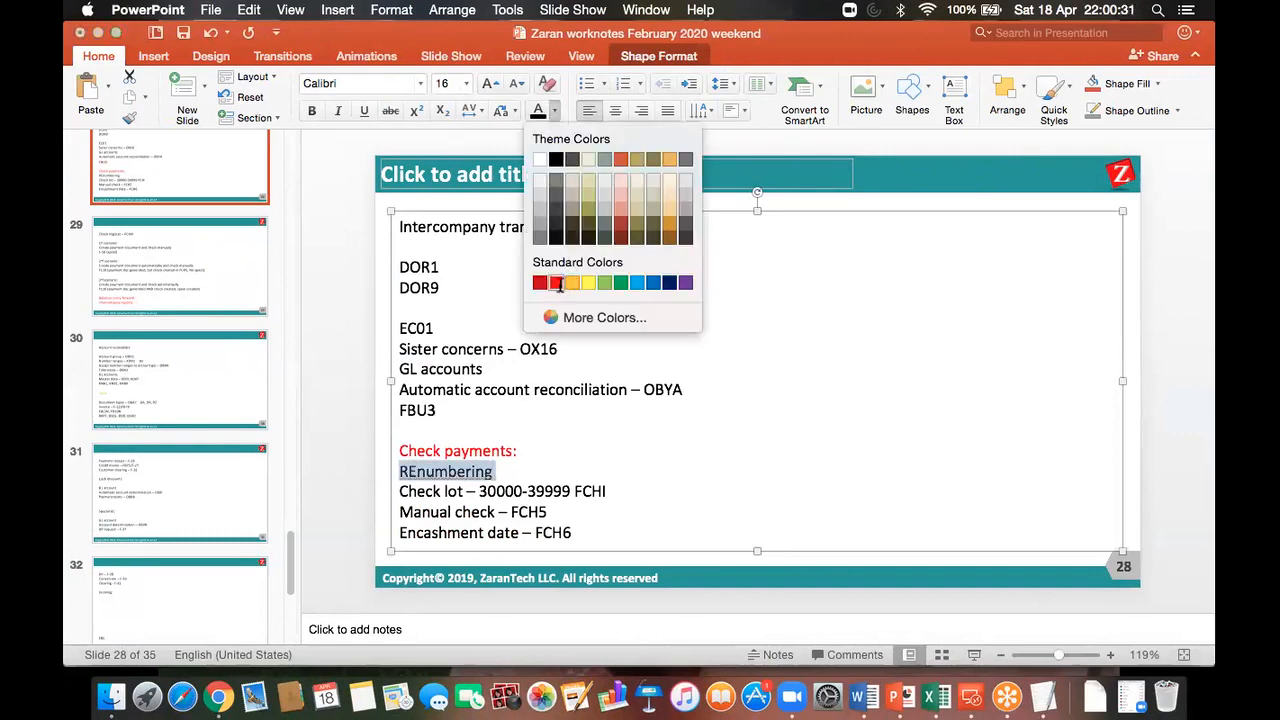
left_click(557, 282)
Step: Save the presentation and return to the SAP remote desktop session
left_click(183, 32)
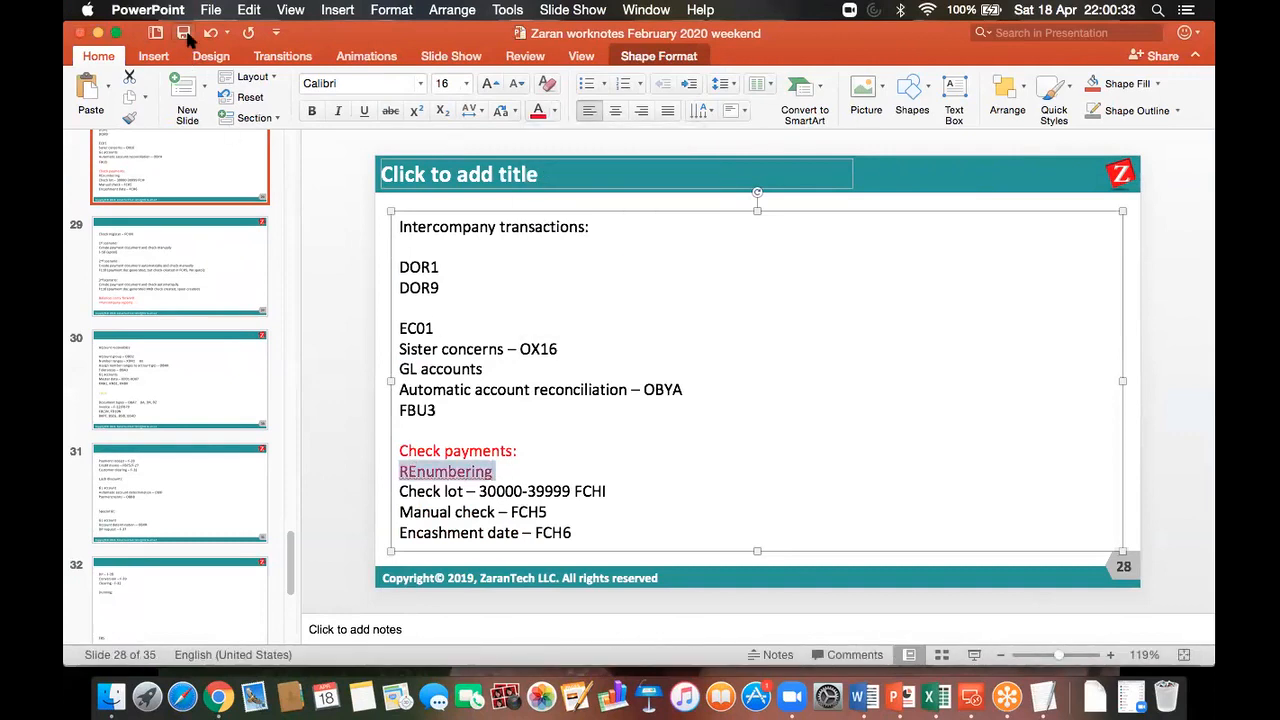
left_click(834, 450)
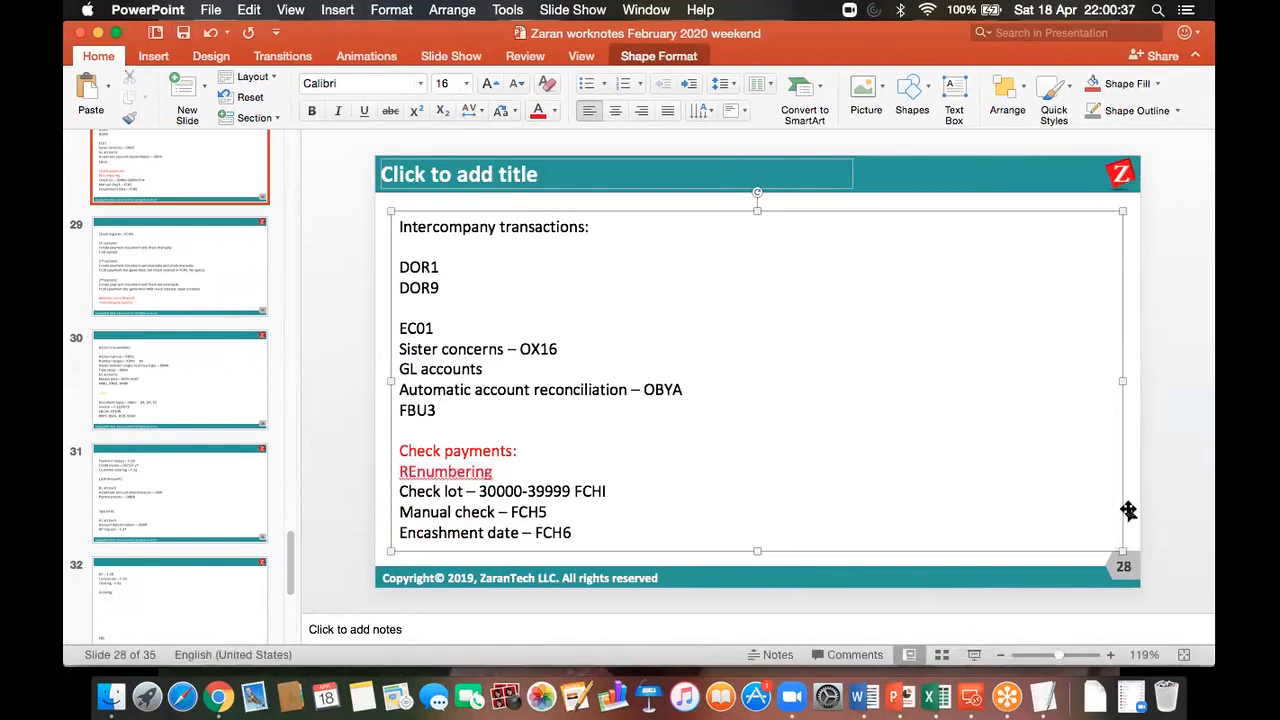
left_click(971, 697)
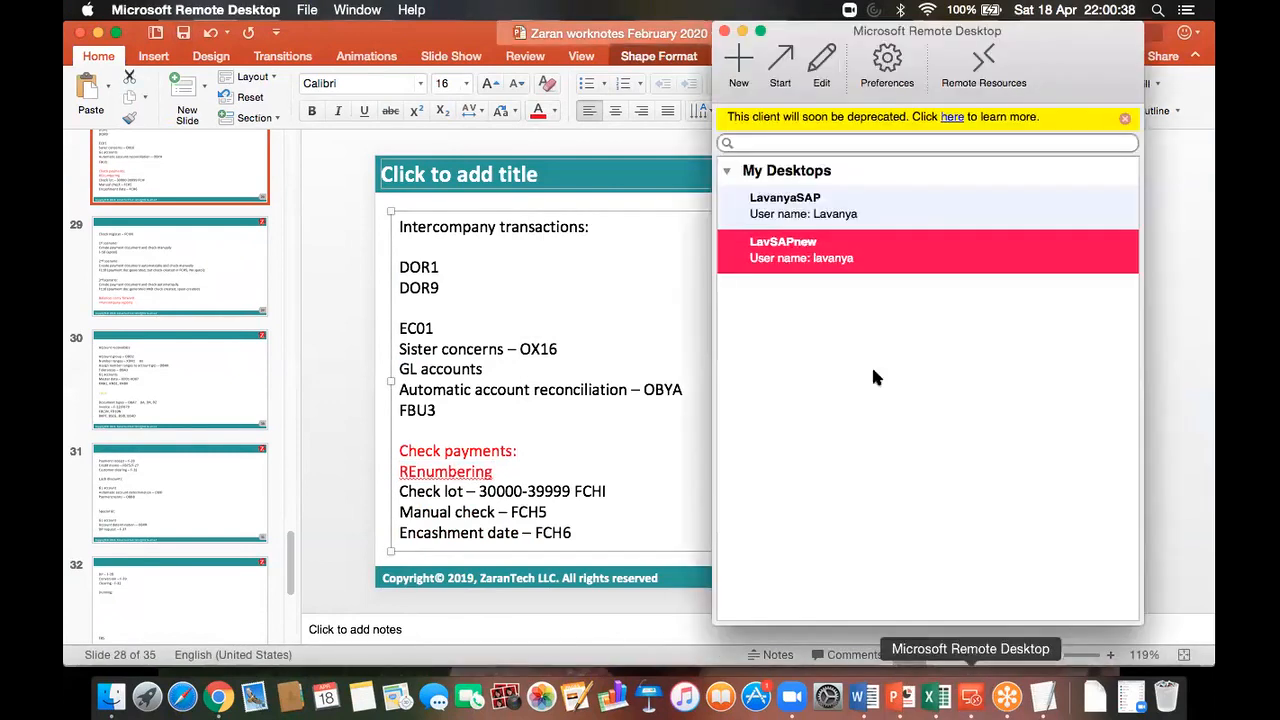
double_click(797, 252)
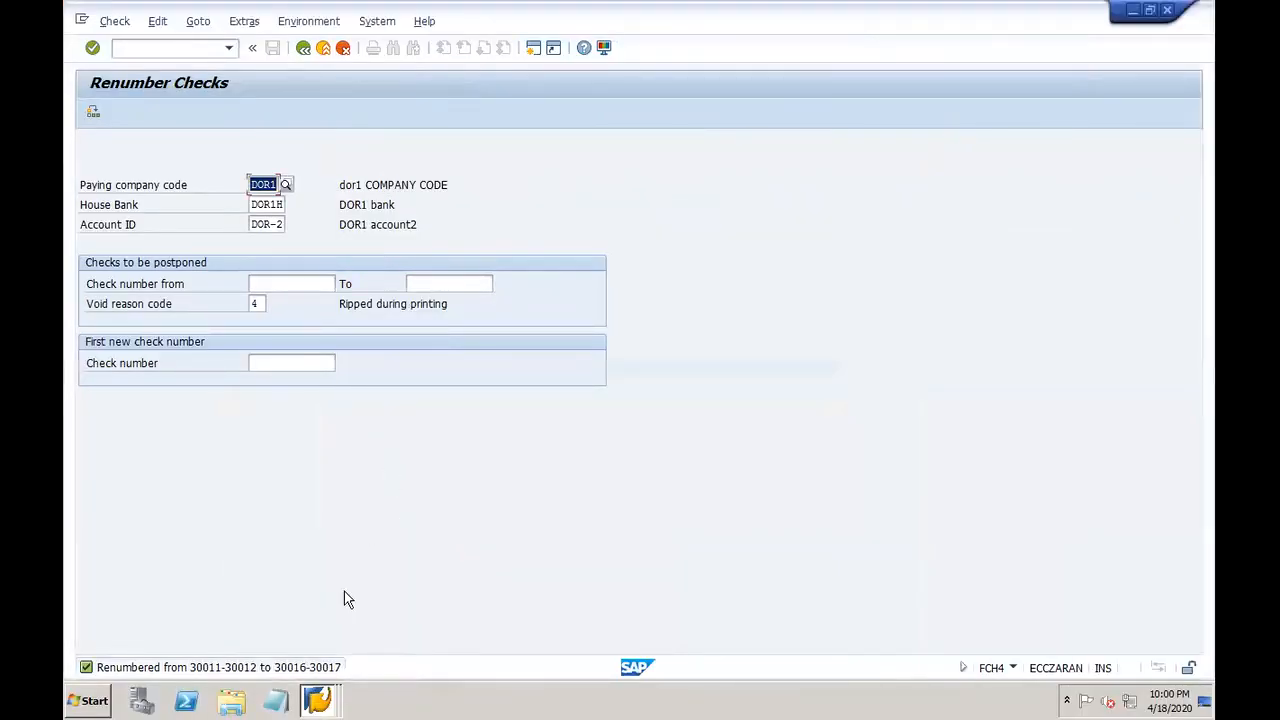
Step: Exit Renumber Checks to Easy Access and select the void transactions FCH3 and FCH9
left_click(323, 700)
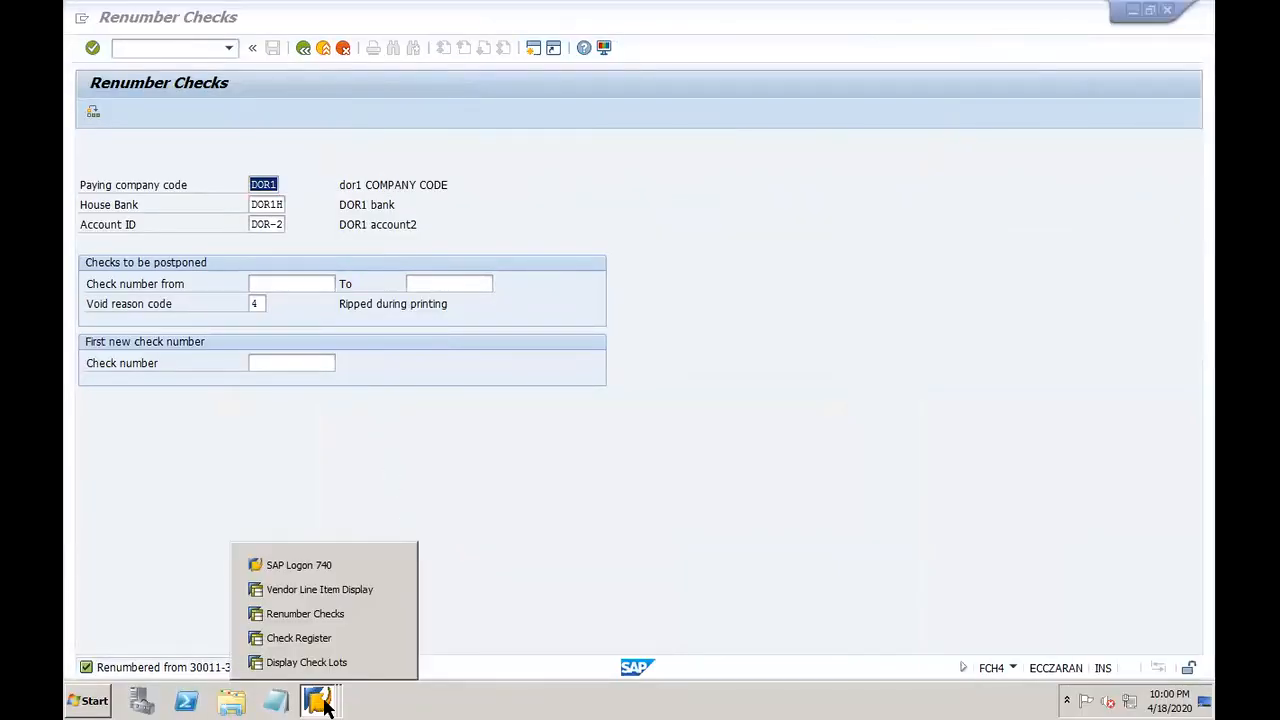
left_click(330, 615)
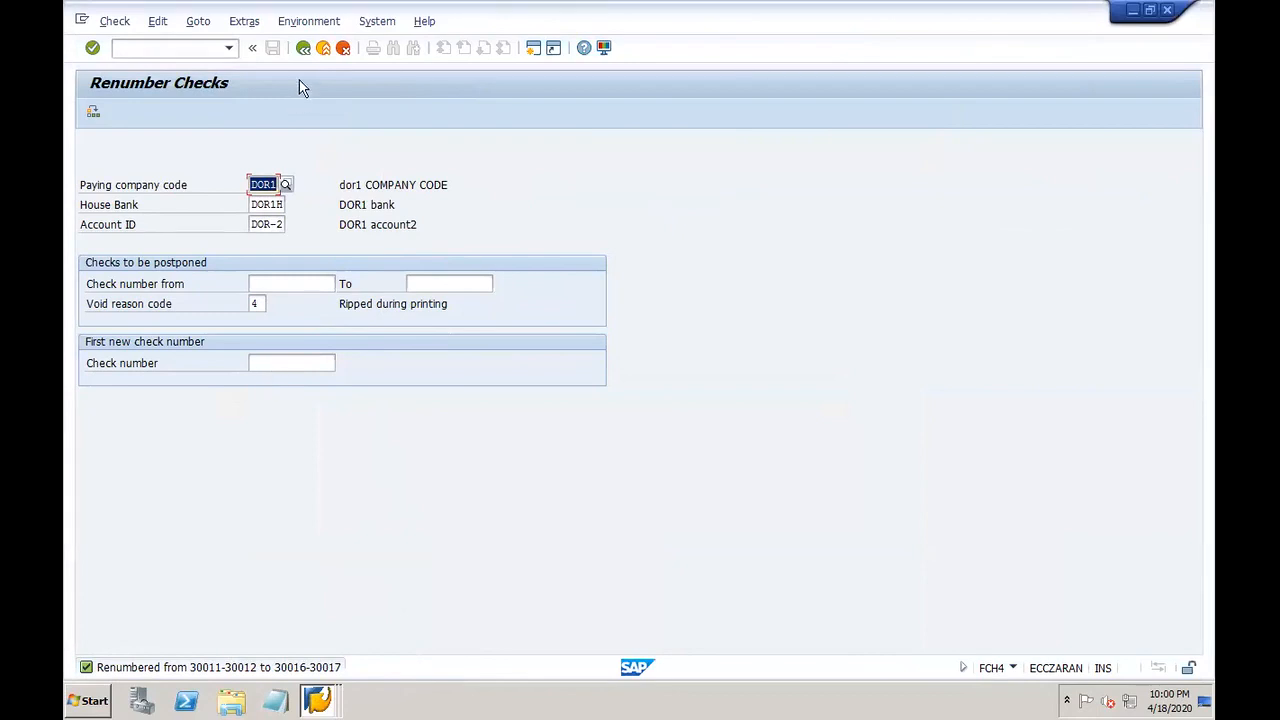
left_click(303, 49)
left_click(342, 48)
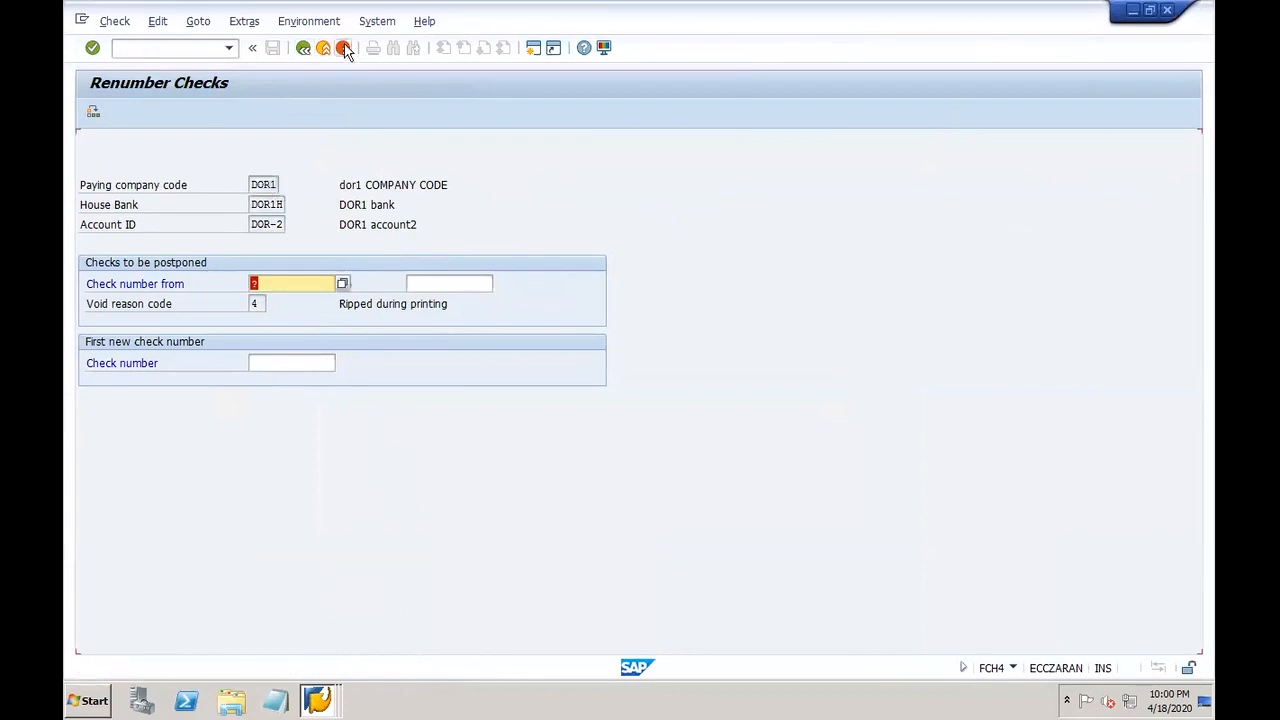
left_click(252, 505)
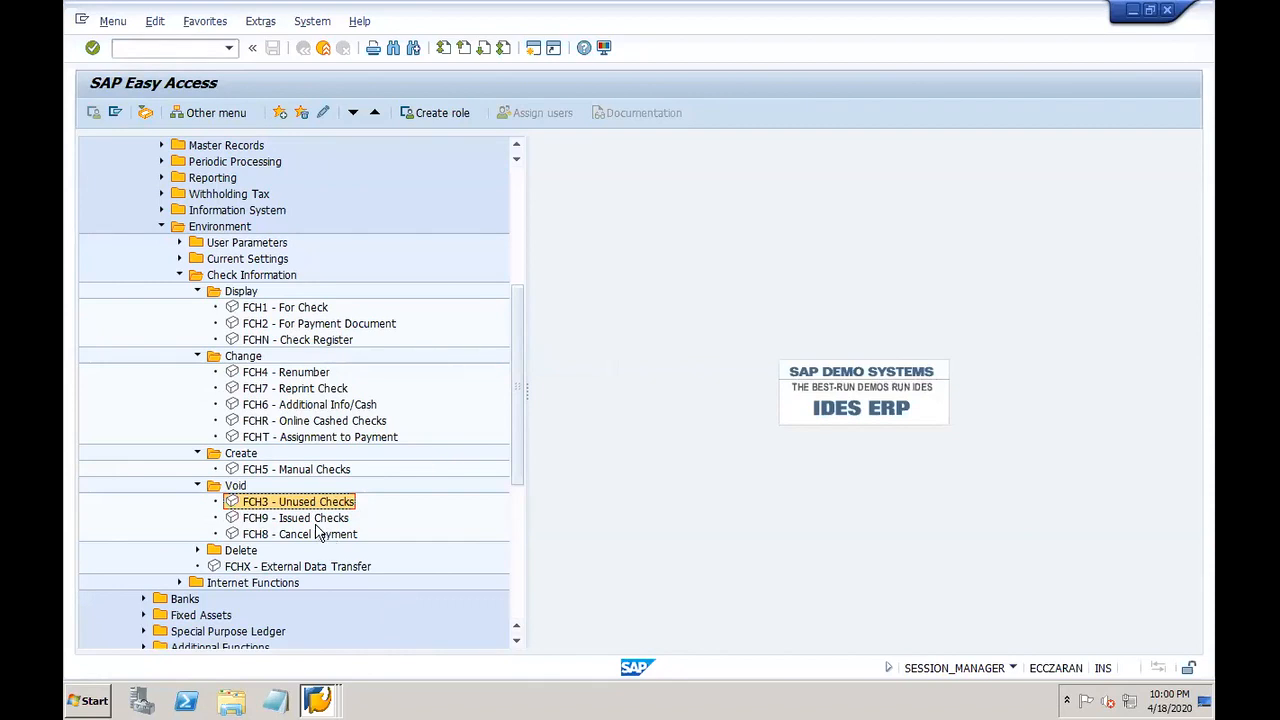
left_click(316, 524)
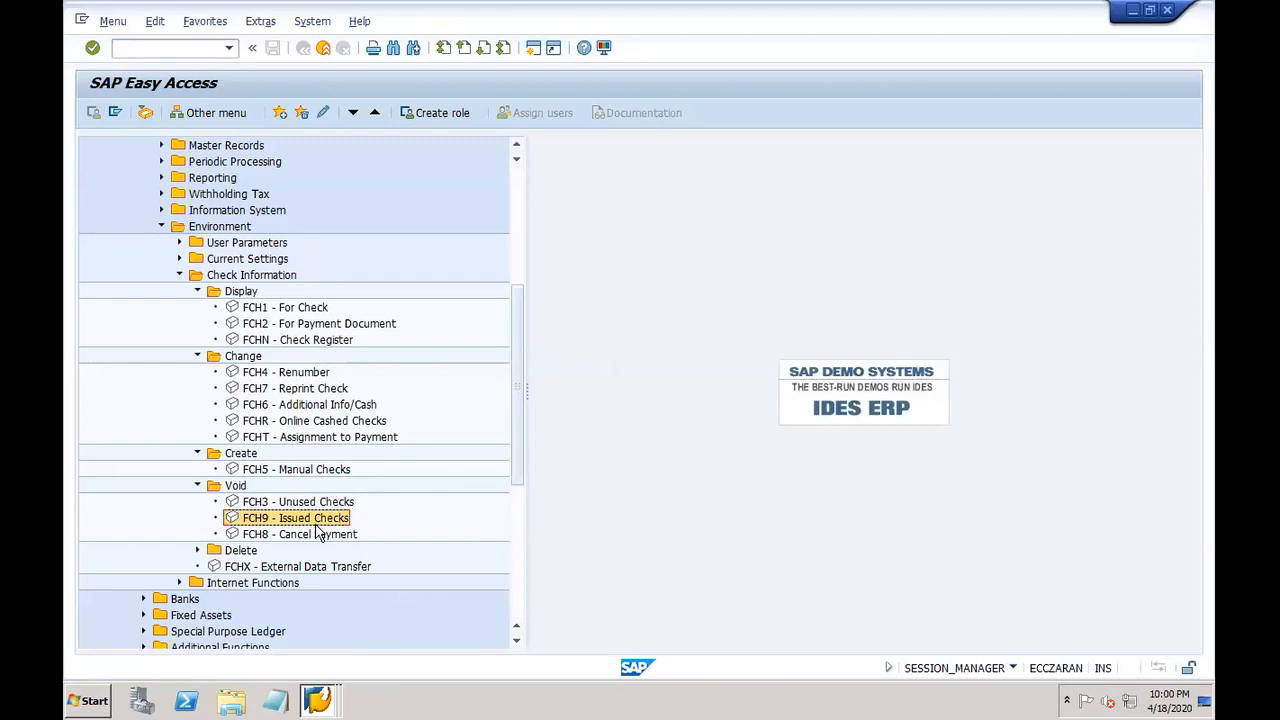
left_click(322, 690)
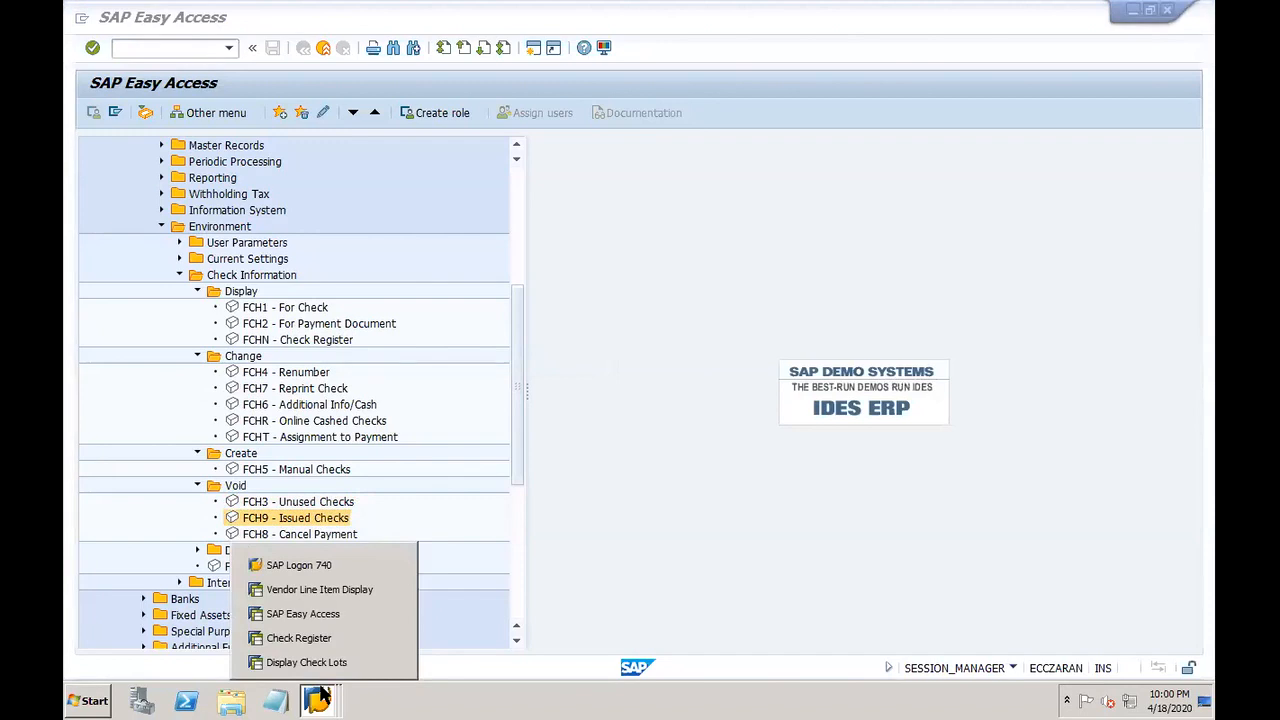
Step: Rerun the check register for Account ID DOR-1 to dor-2
left_click(334, 638)
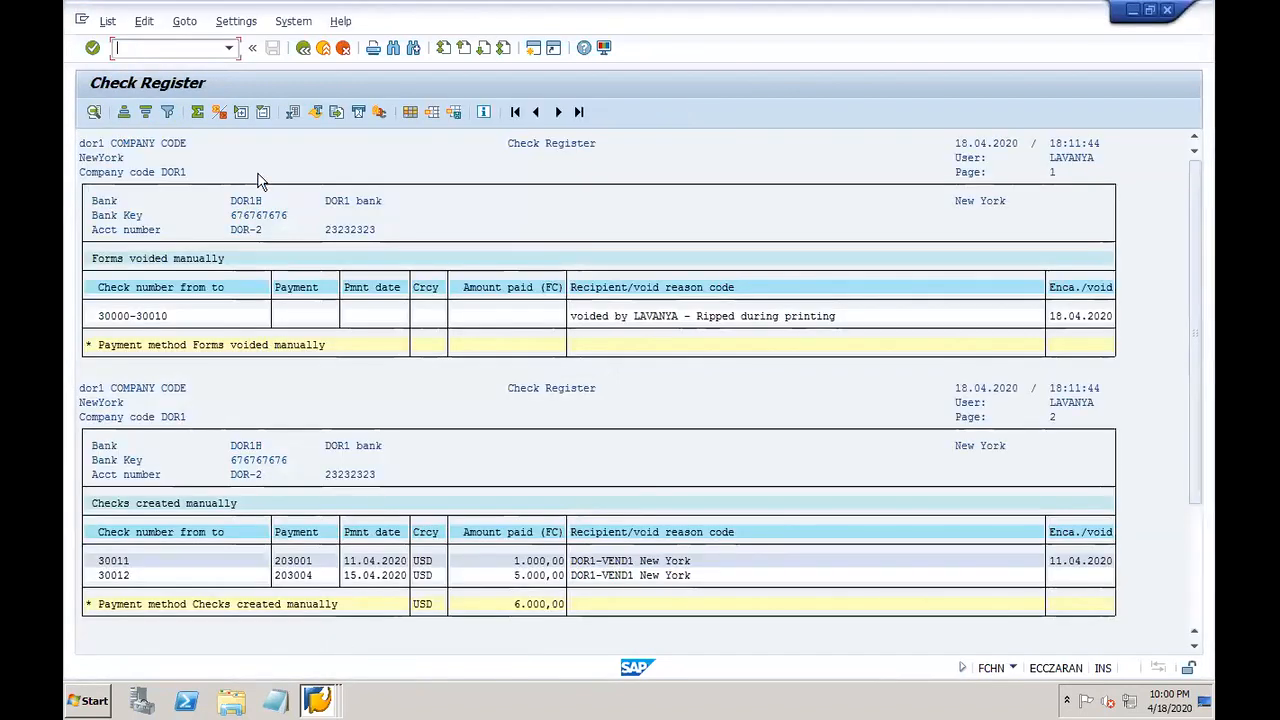
left_click(303, 47)
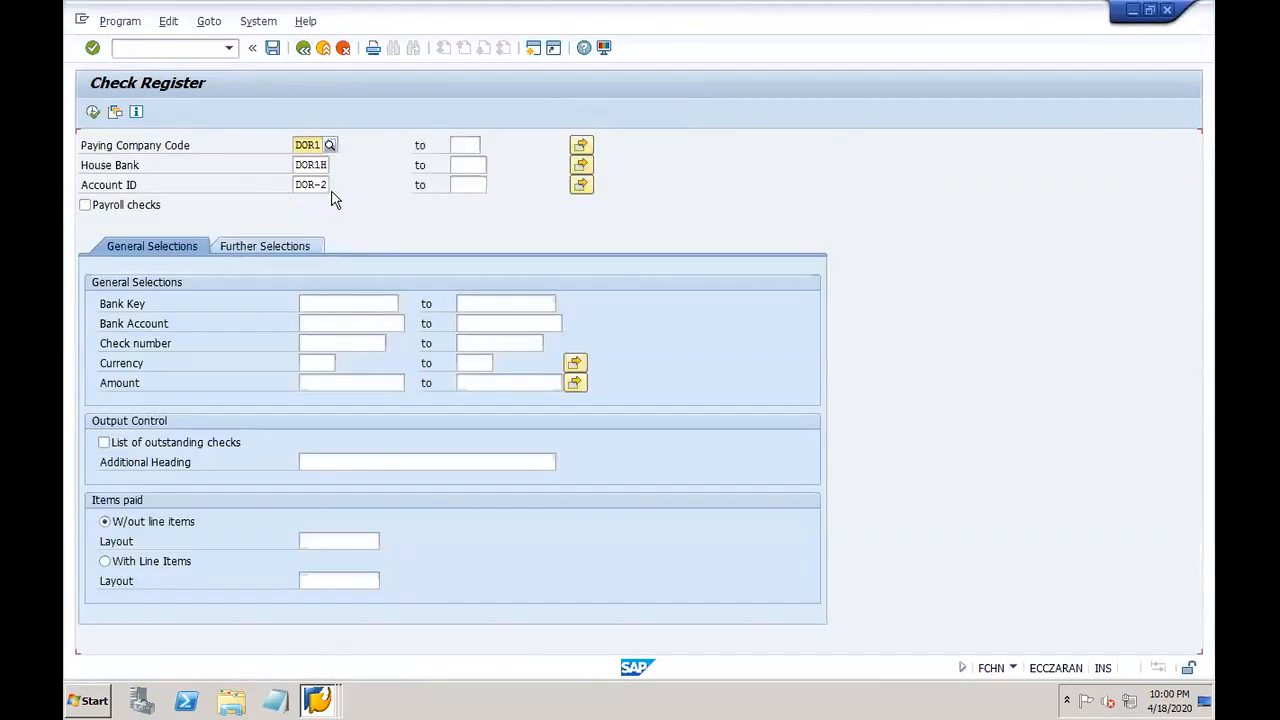
left_click(328, 185)
key("BackSpace")
type("1")
key("Tab")
type("dor-2")
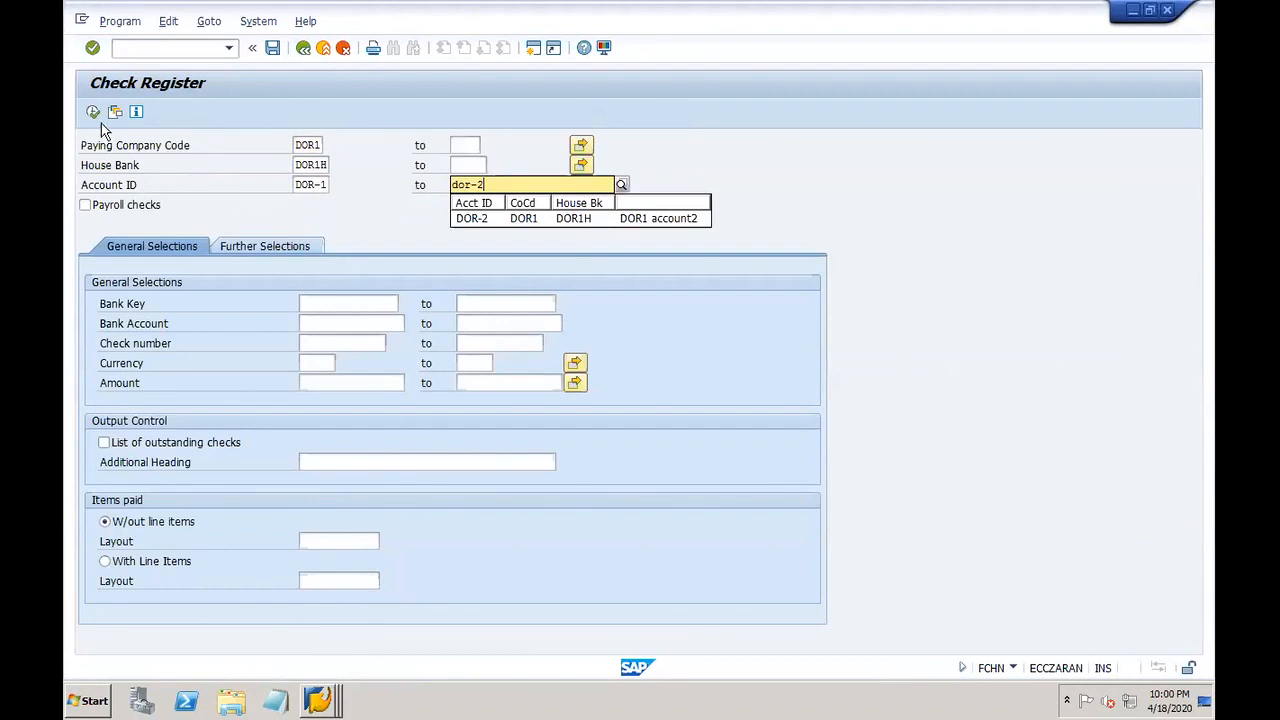
left_click(92, 111)
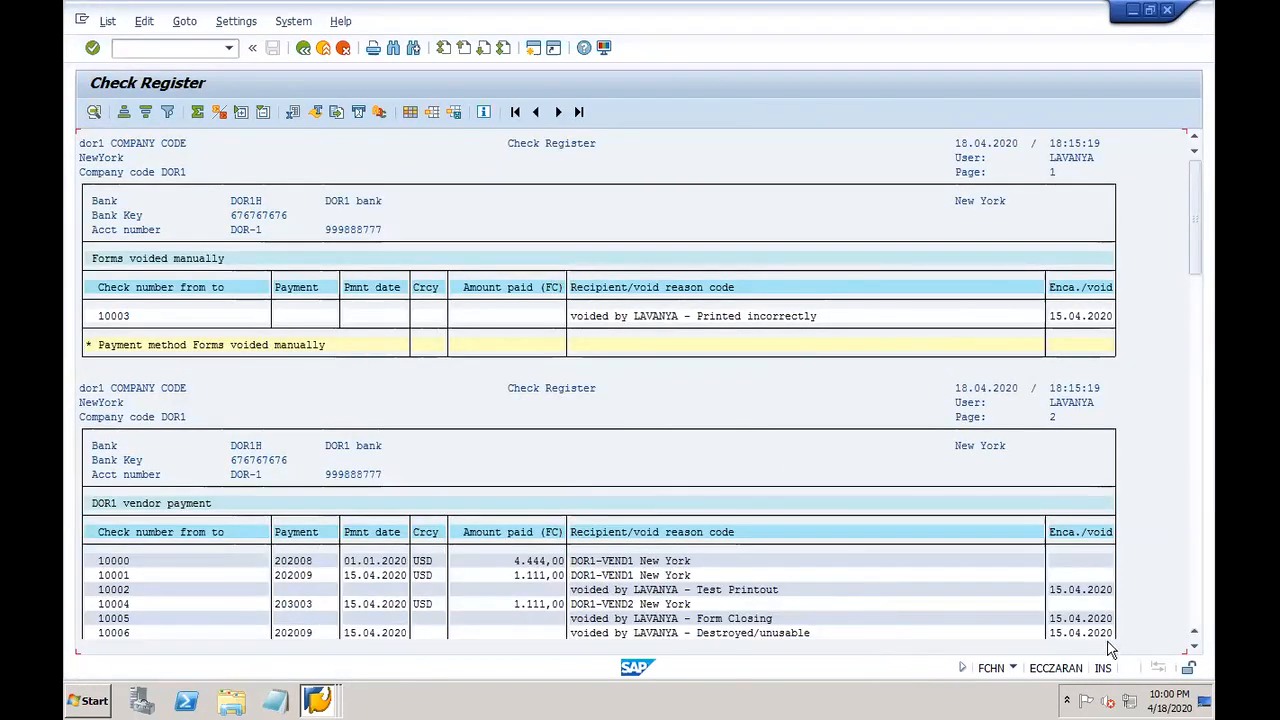
Step: Confirm check 10000 belongs to payment 202008, then switch to SAP Easy Access
scroll(1192, 648, "down", 1)
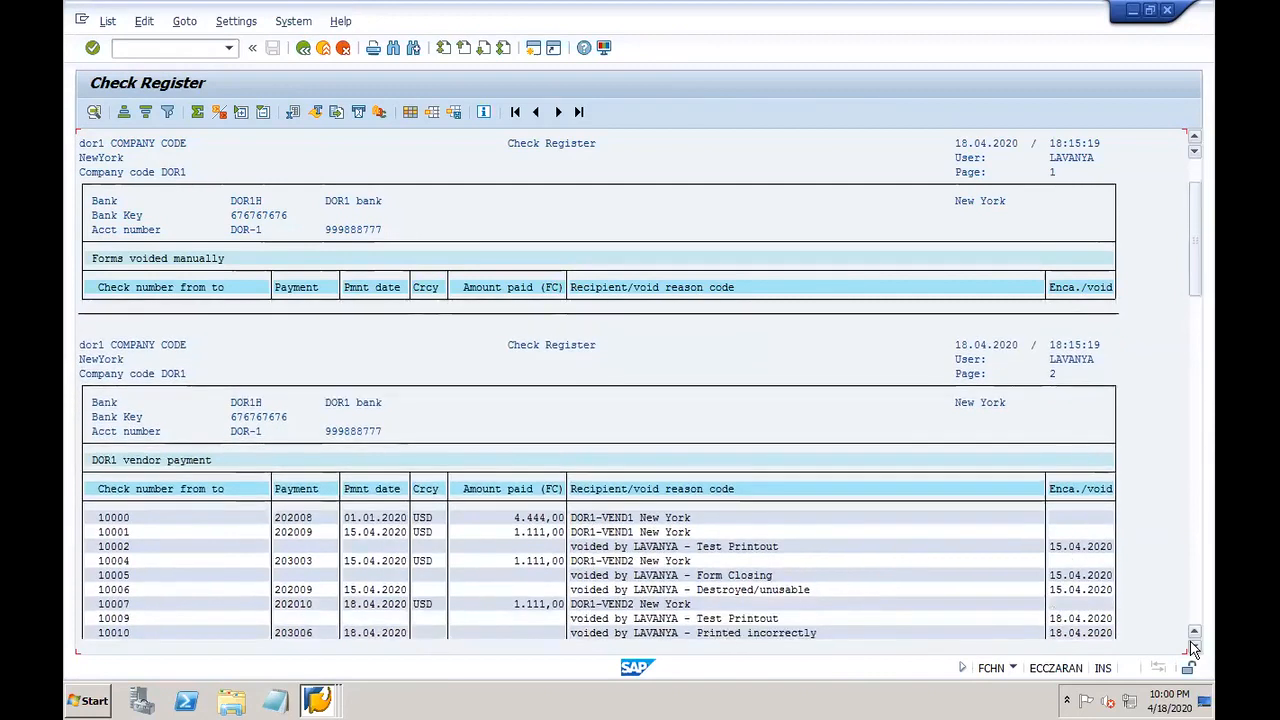
scroll(1192, 648, "down", 3)
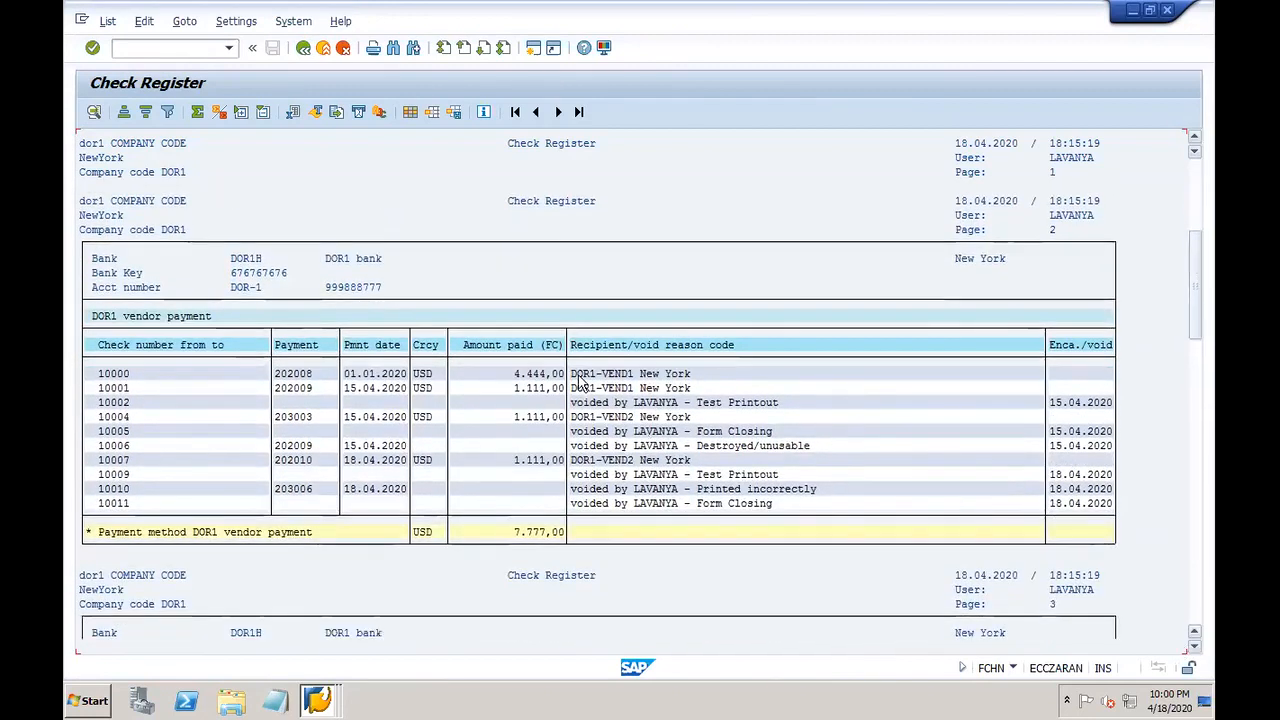
left_click(114, 373)
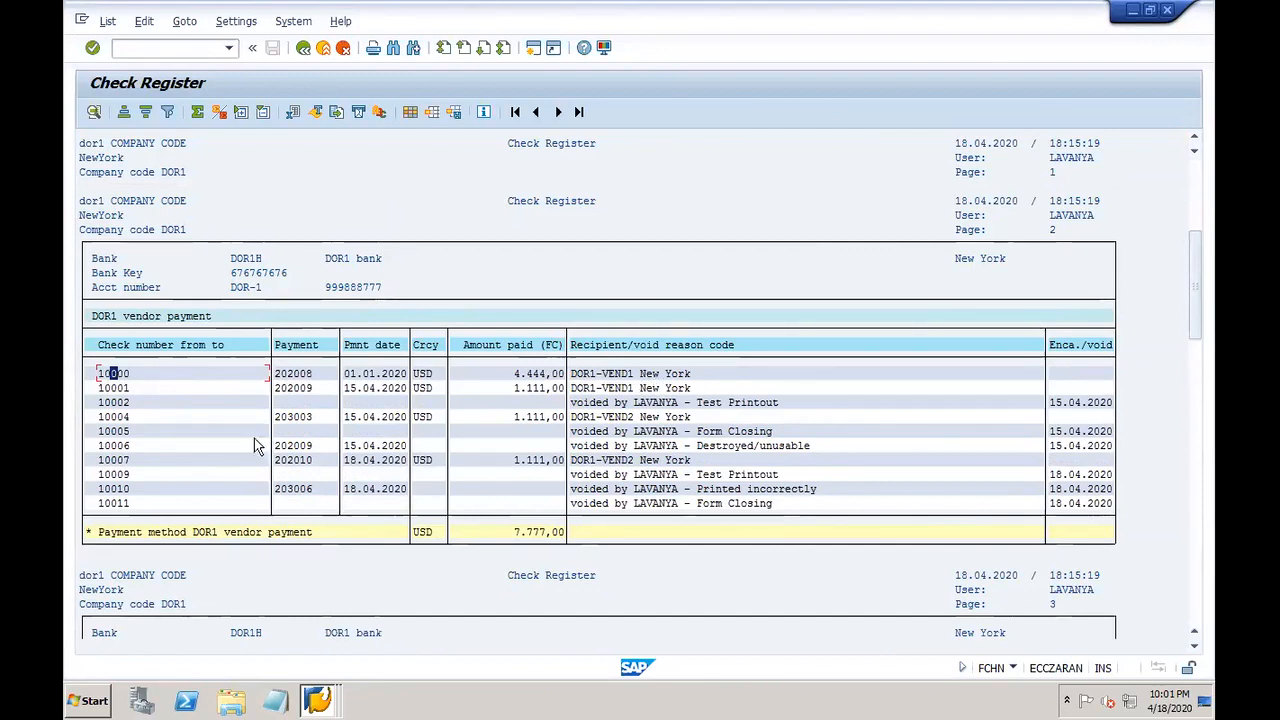
left_click(281, 376)
left_click(318, 700)
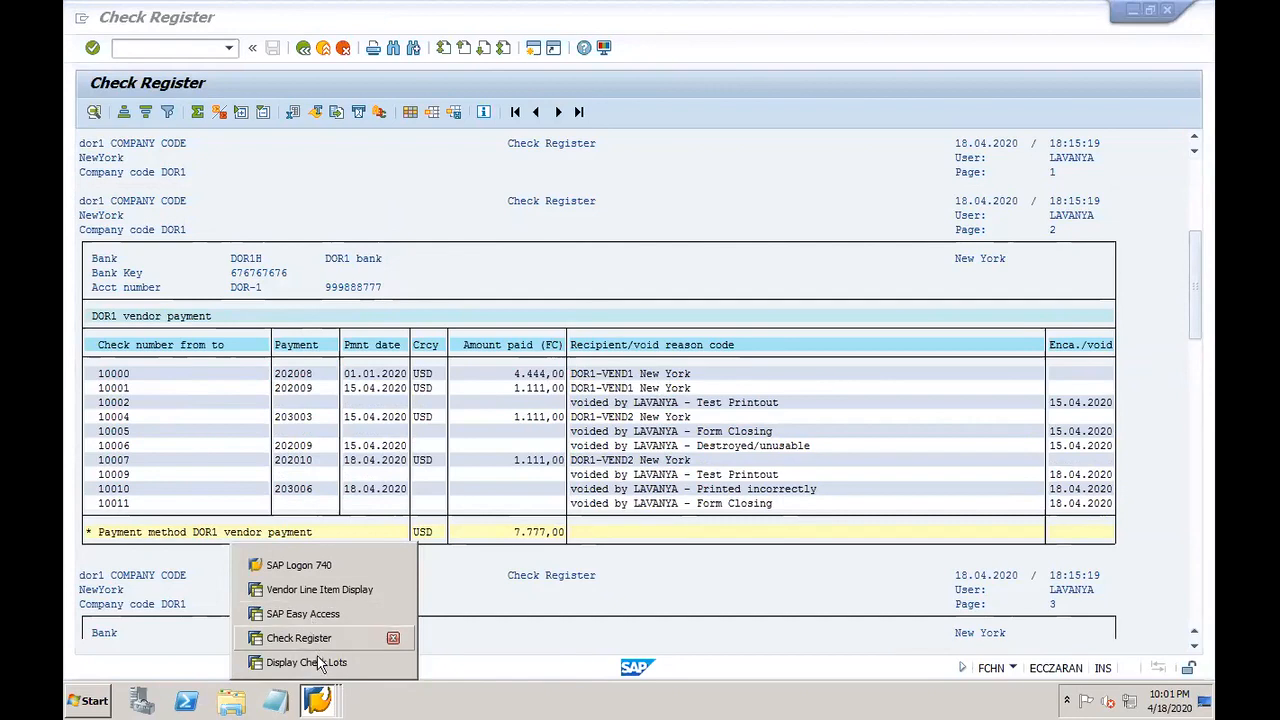
left_click(303, 614)
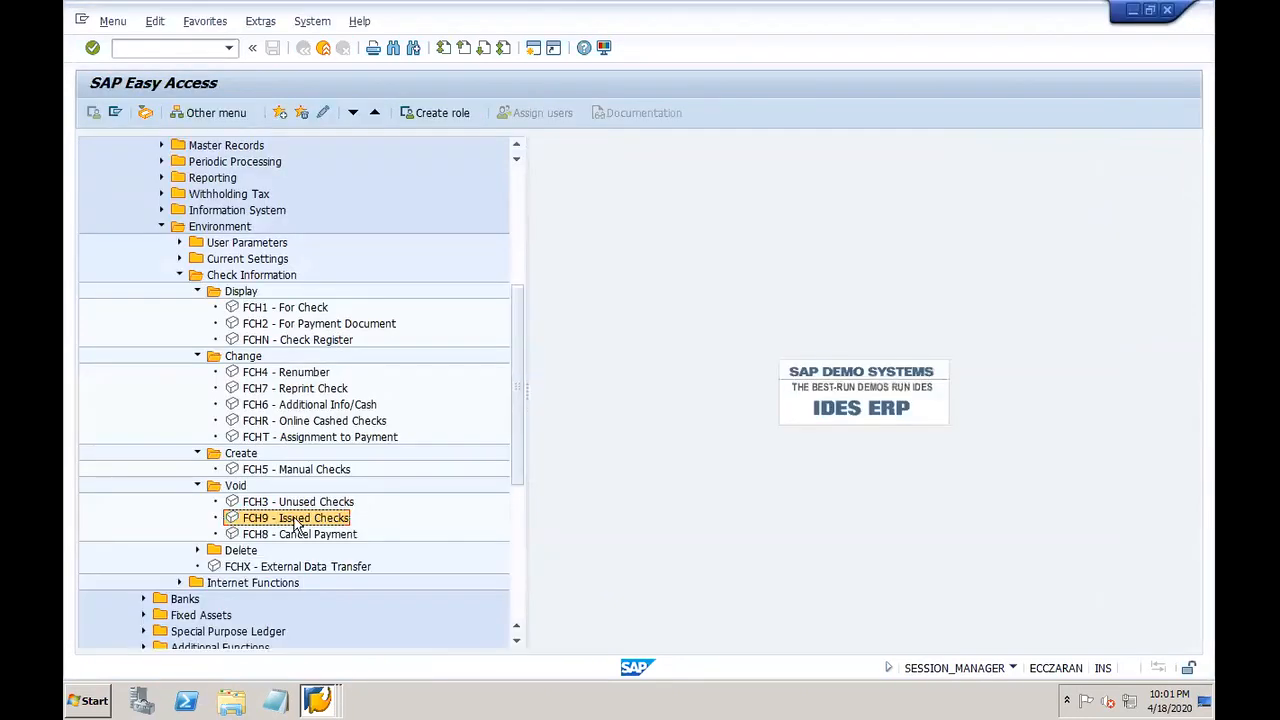
Step: In FCH9, enter check 10000 with void reason 06 Destroyed/unusable
double_click(262, 518)
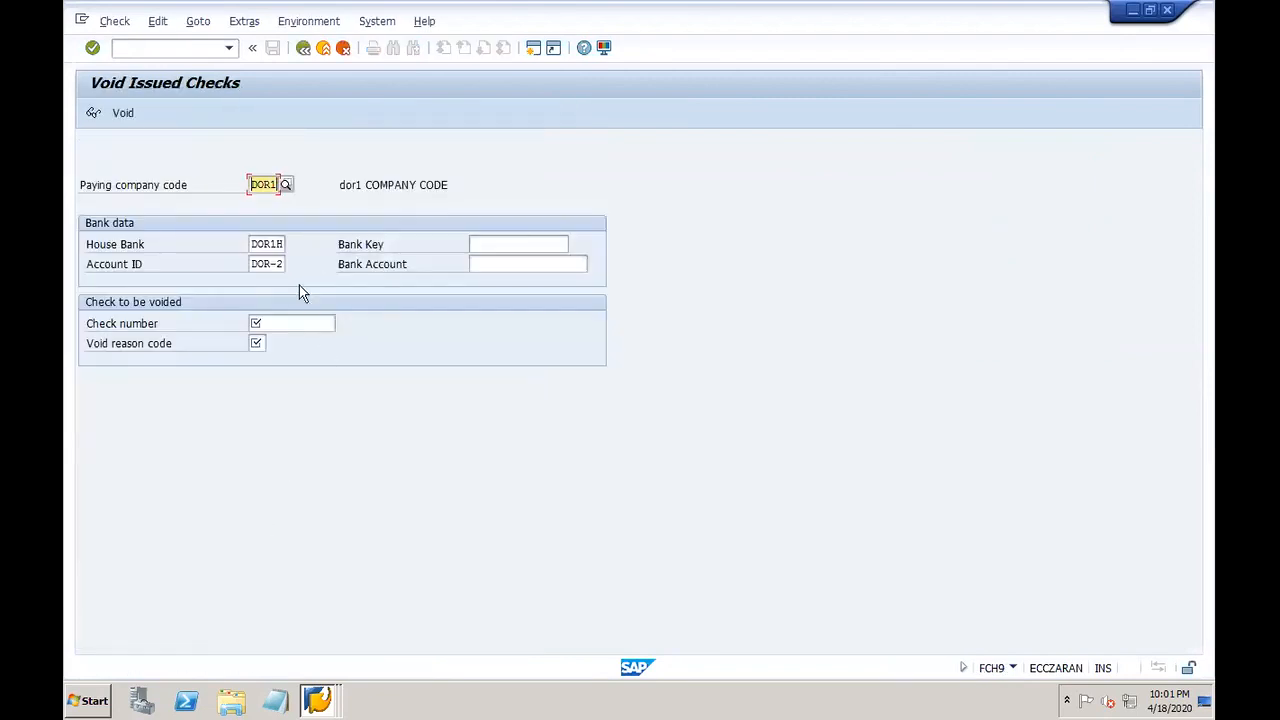
left_click(281, 327)
type("10000")
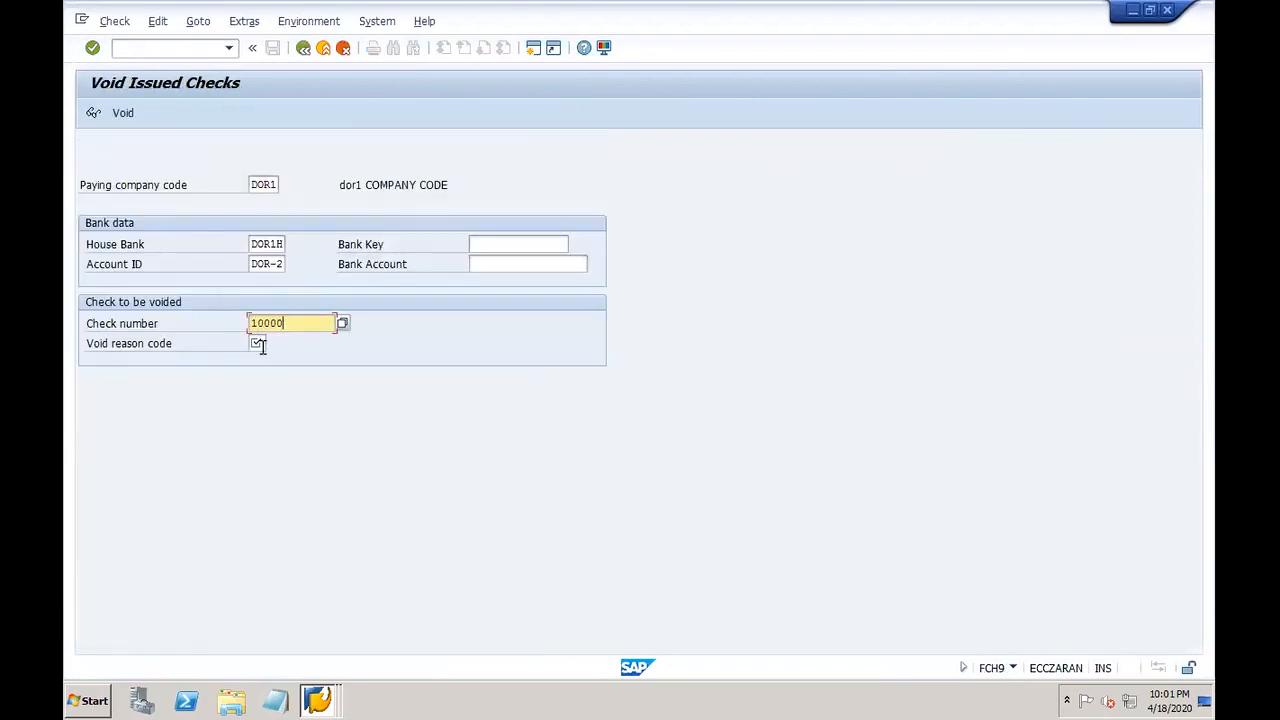
left_click(260, 346)
left_click(277, 346)
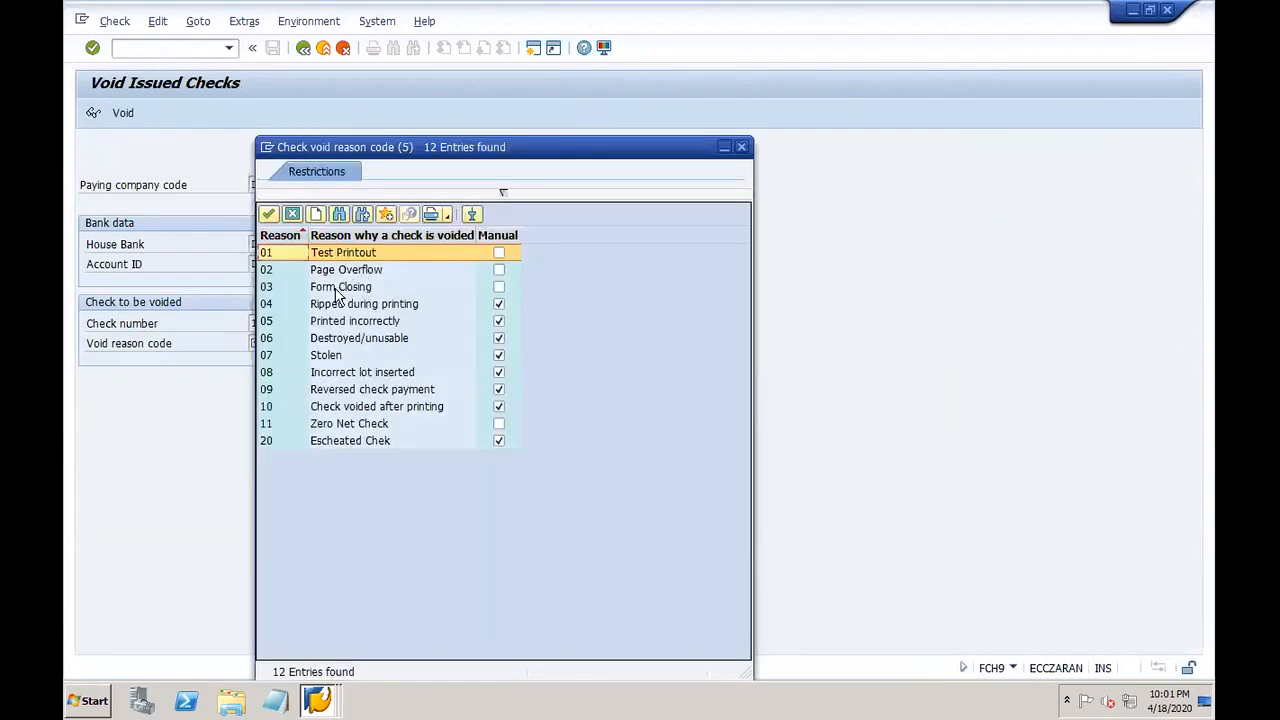
double_click(345, 340)
Step: Close Display Check Lots and attempt the void, which reports no check information found
left_click(318, 703)
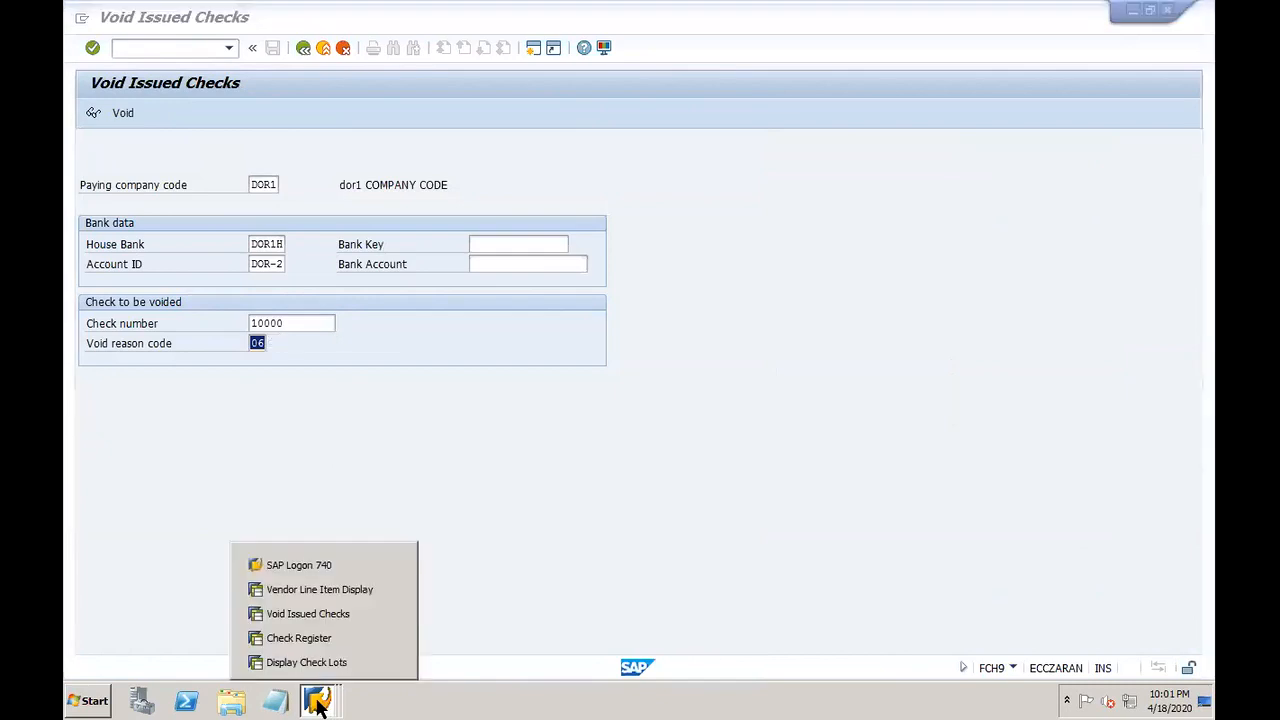
left_click(393, 662)
left_click(394, 462)
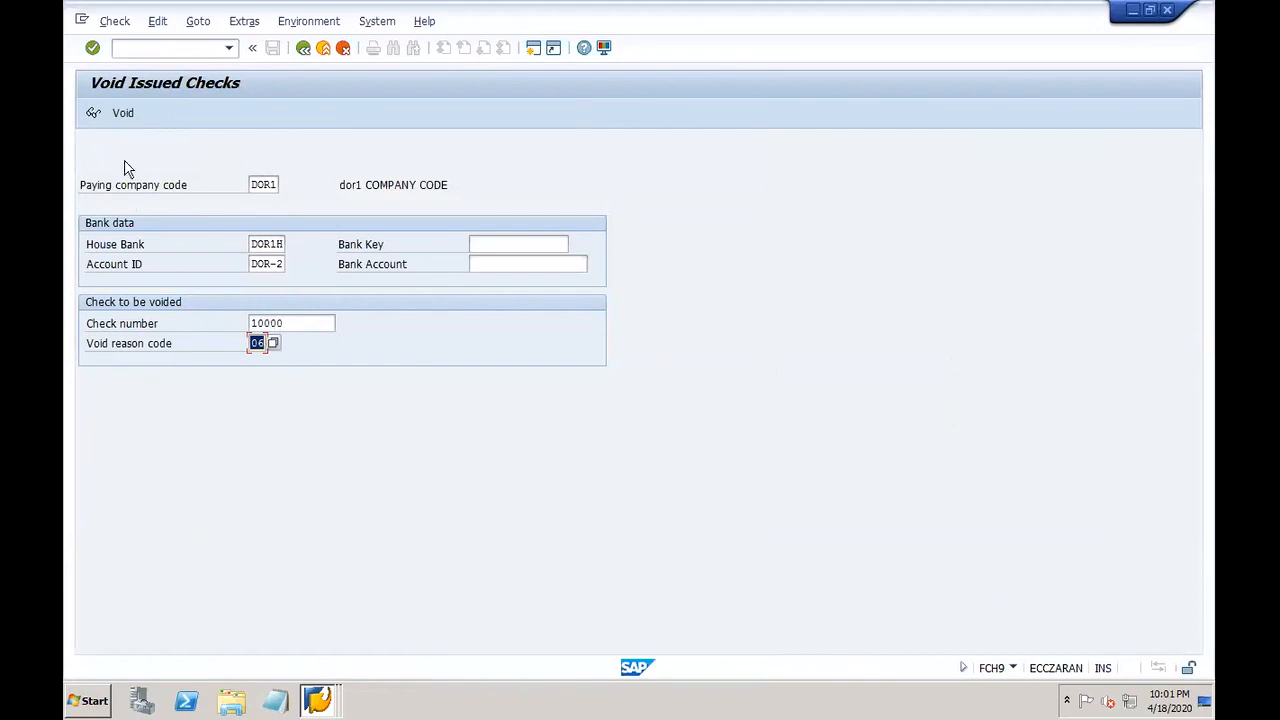
left_click(121, 114)
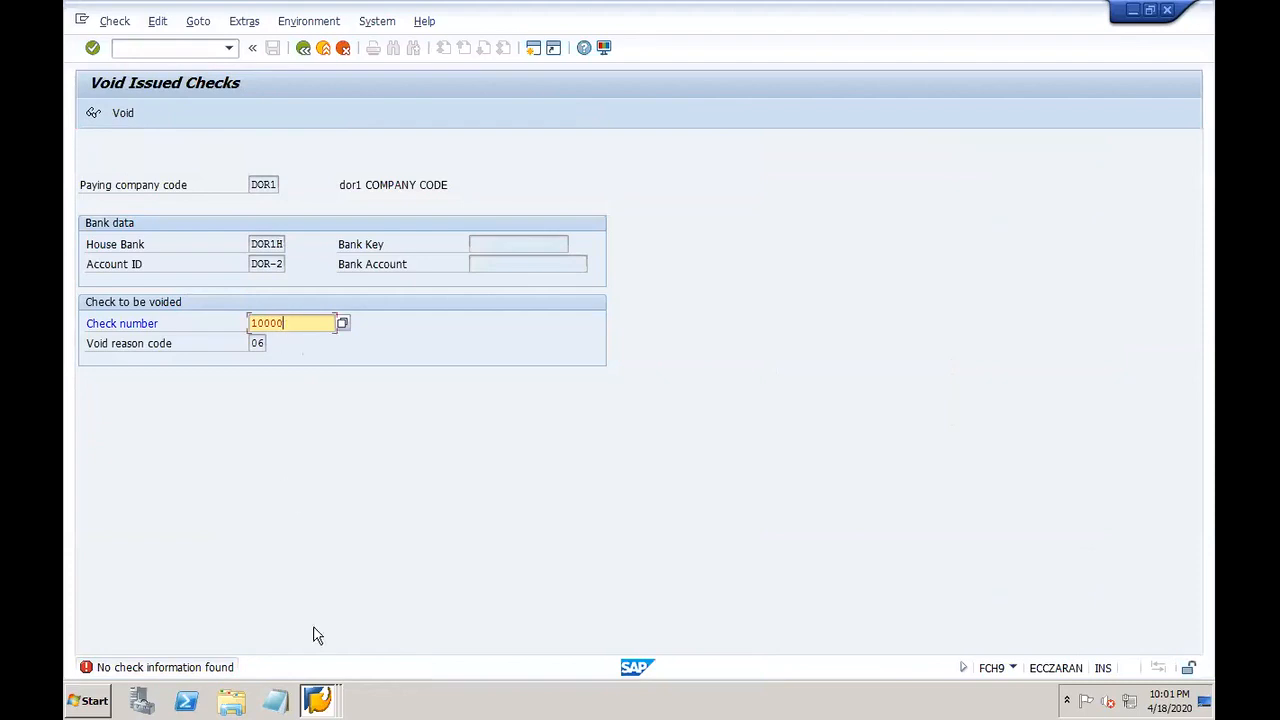
left_click(317, 700)
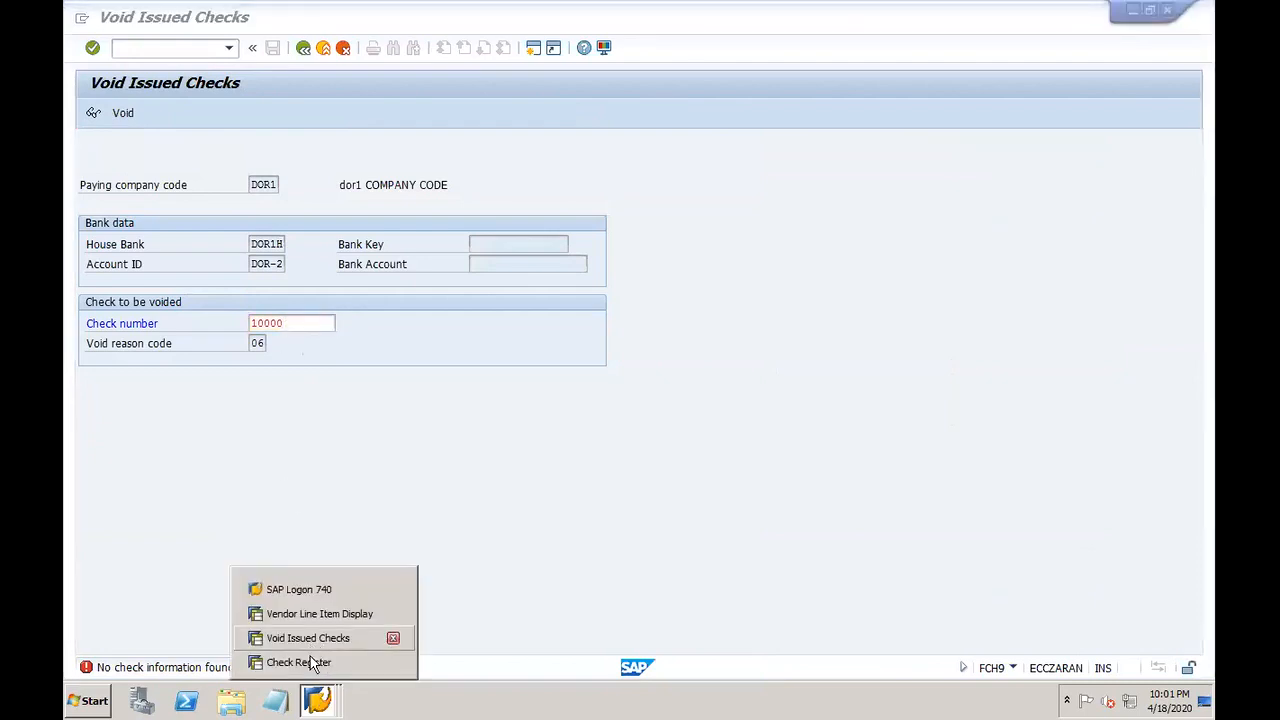
Step: Scroll through the check register to review the listed checks
left_click(310, 660)
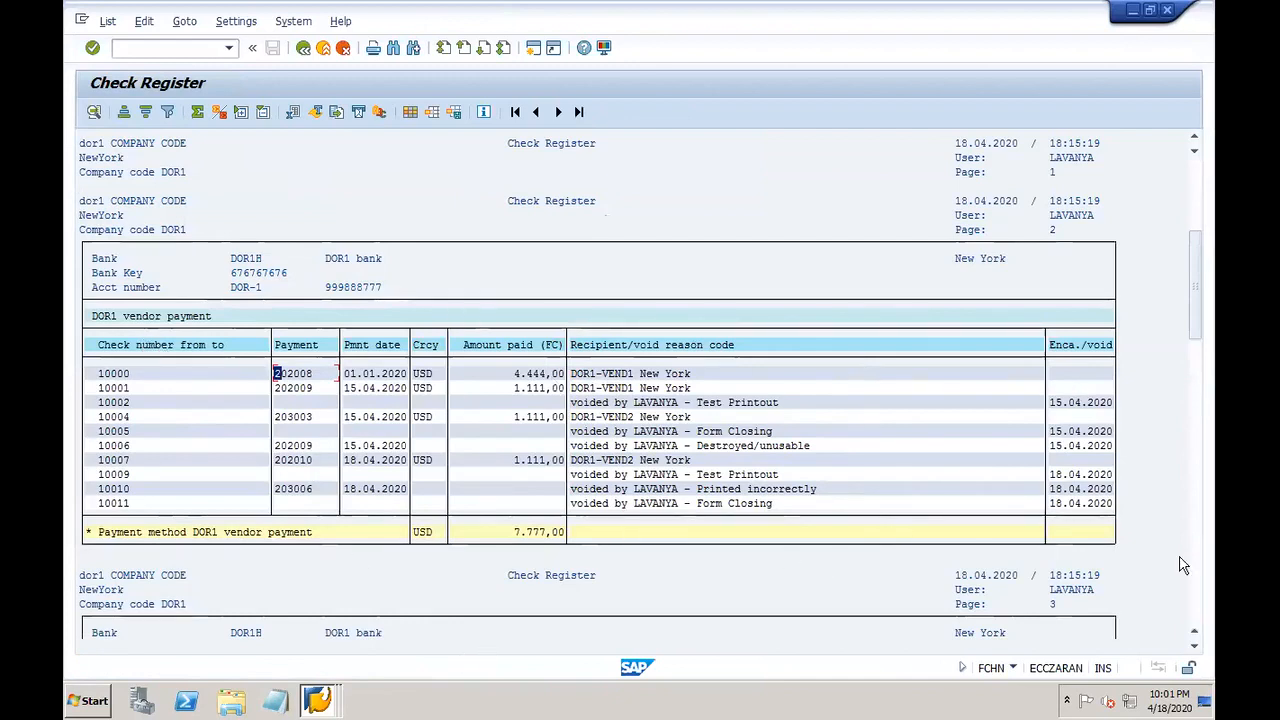
left_click(1199, 614)
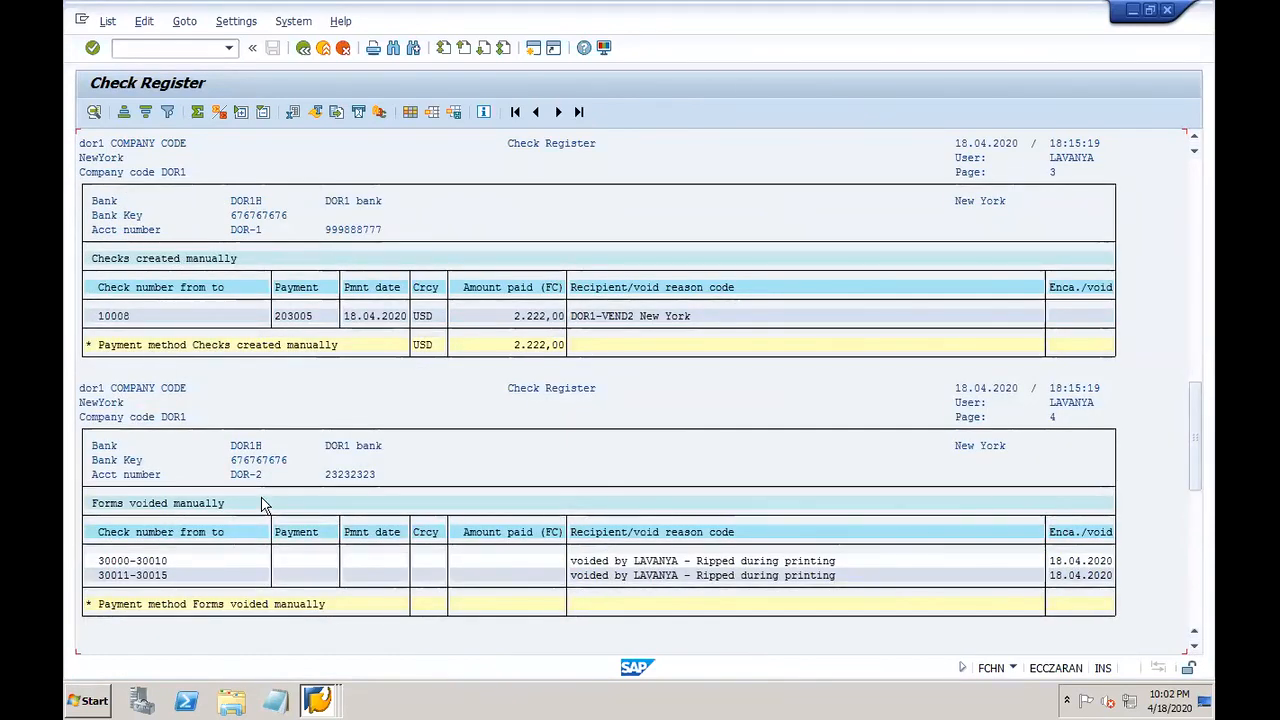
left_click(1195, 143)
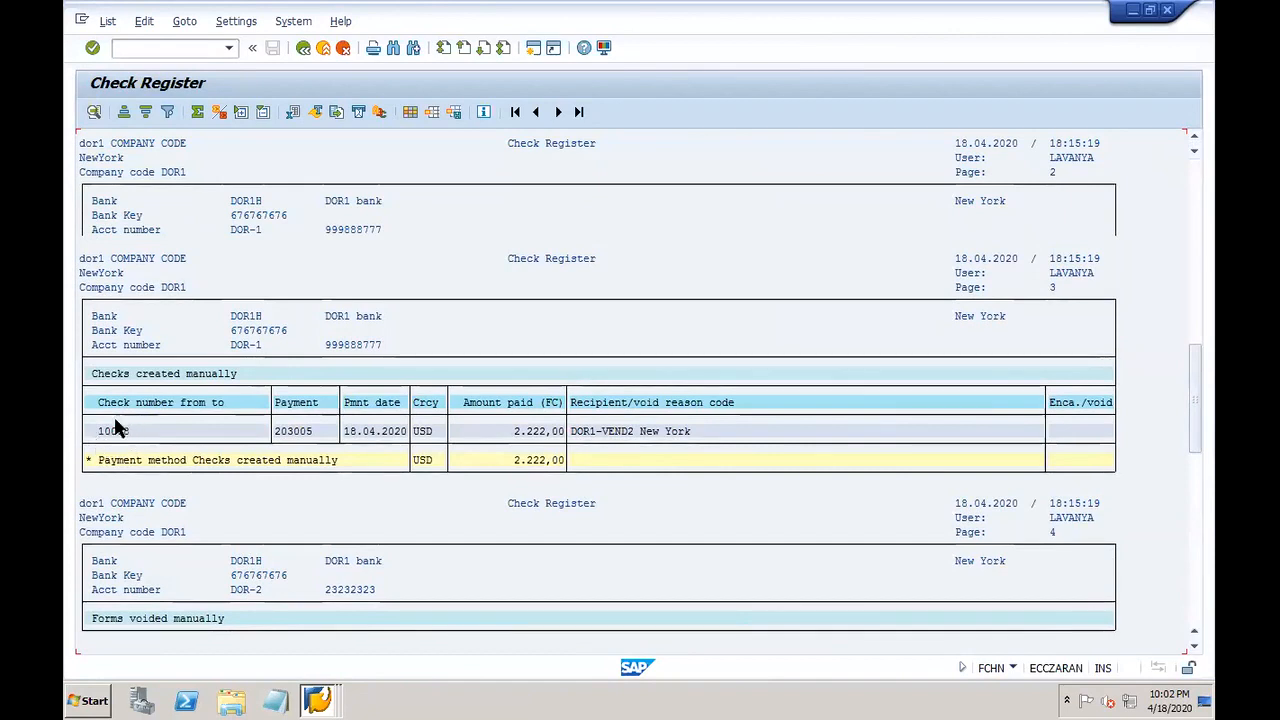
Step: Change the check number to 10008 and attempt to void it
left_click(328, 695)
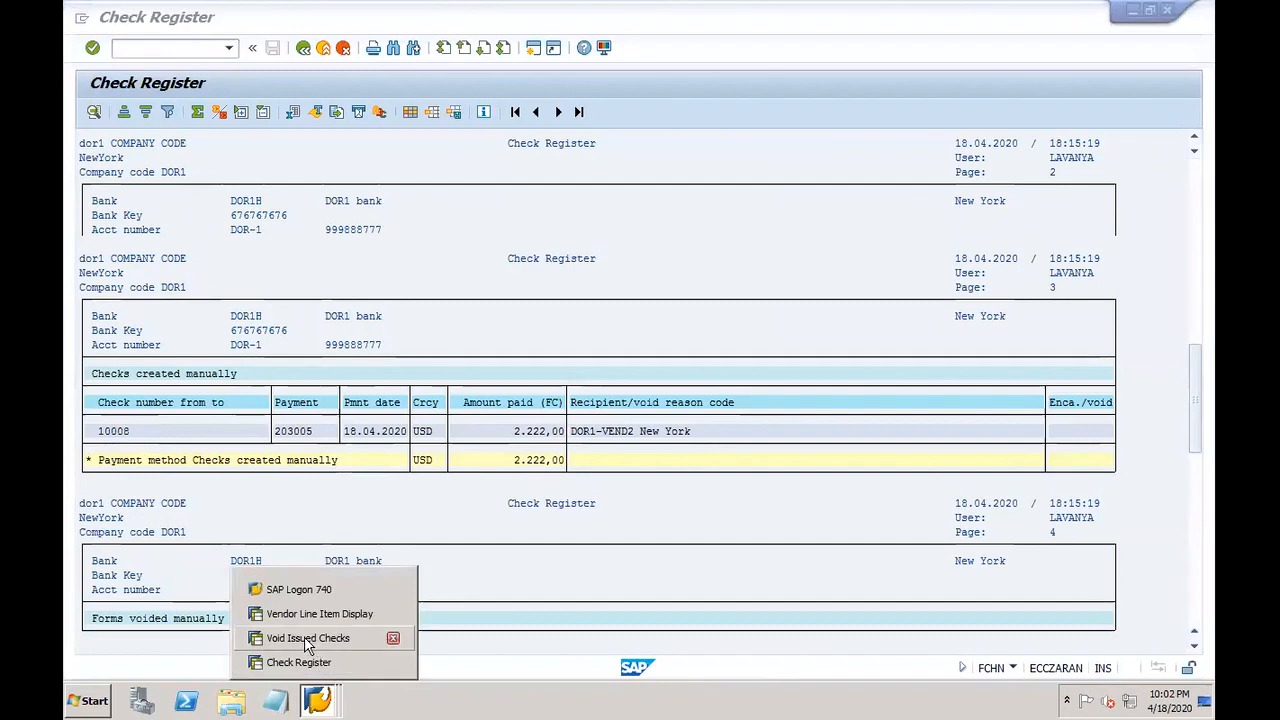
left_click(308, 638)
key("BackSpace")
type("8")
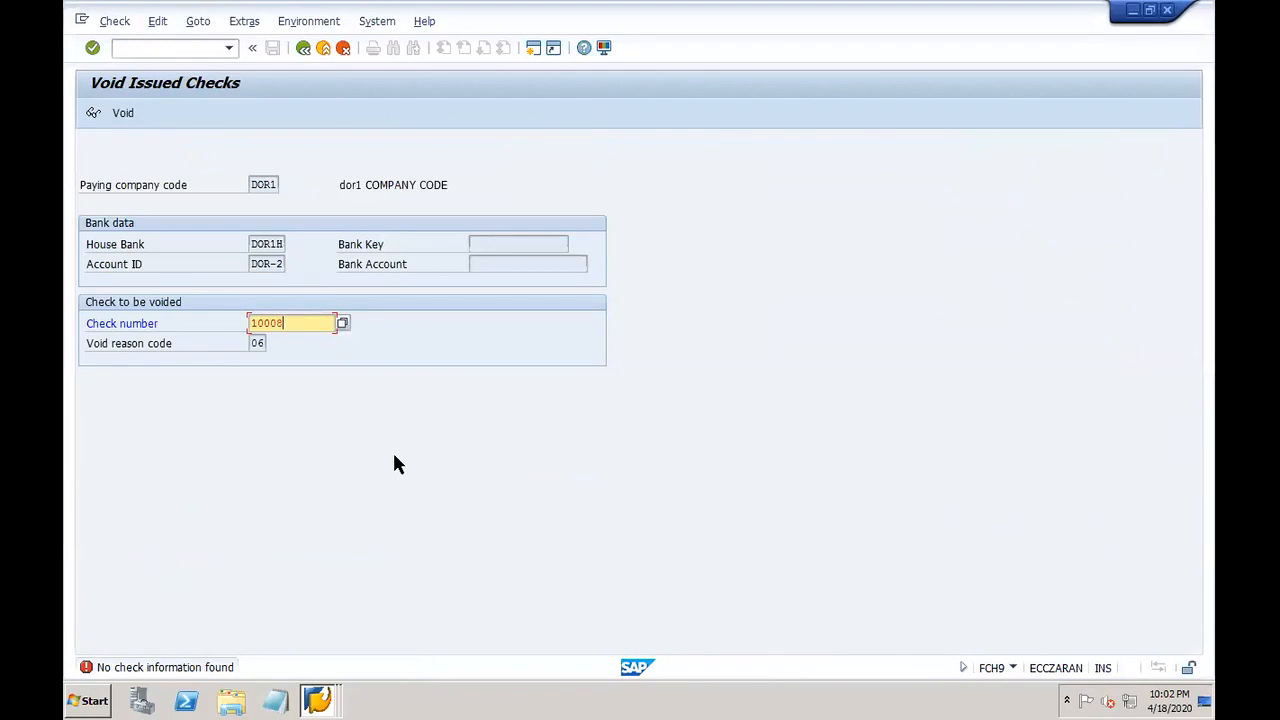
key("Return")
left_click(322, 690)
Step: Recheck the register and clear the check number on the void screen
left_click(310, 661)
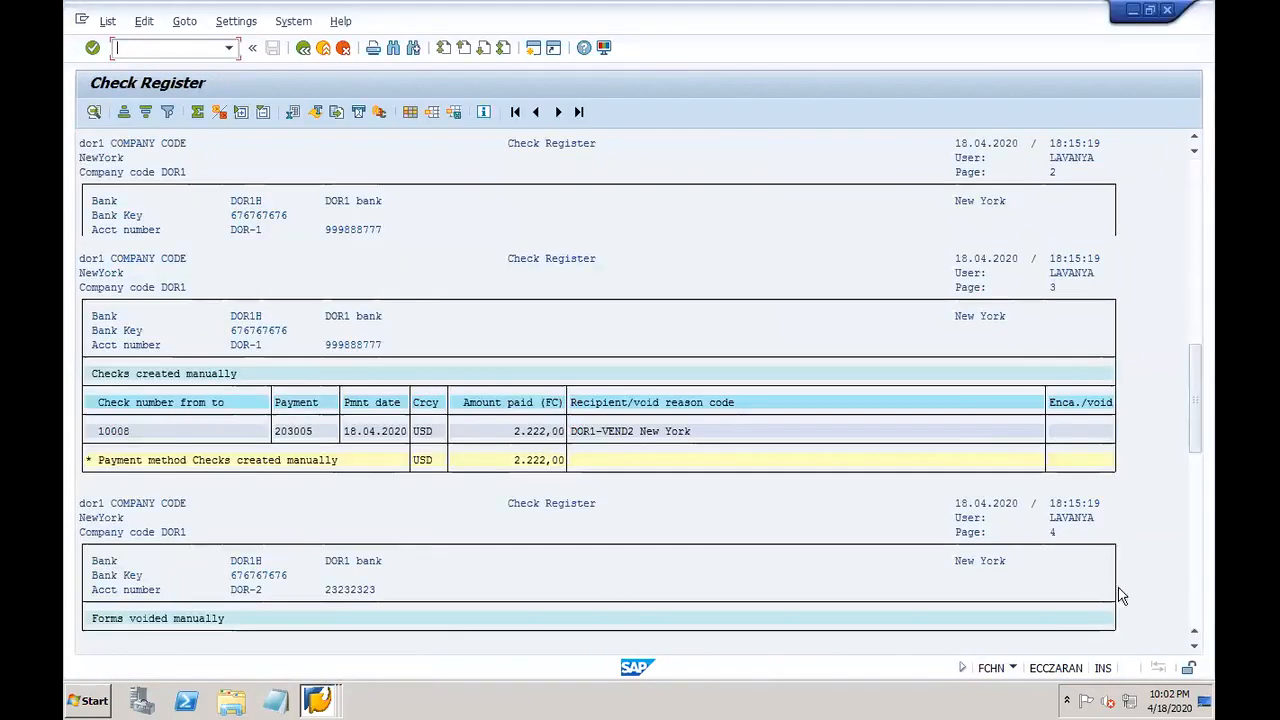
left_click(1197, 618)
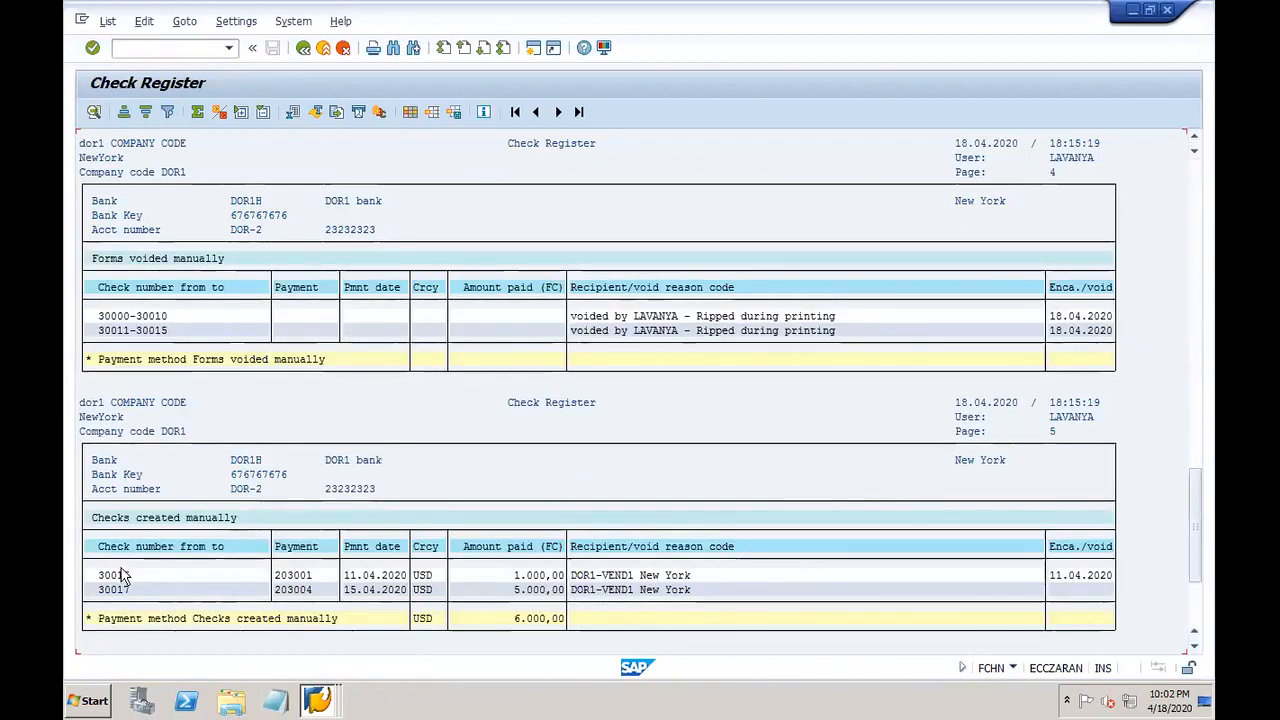
left_click(316, 702)
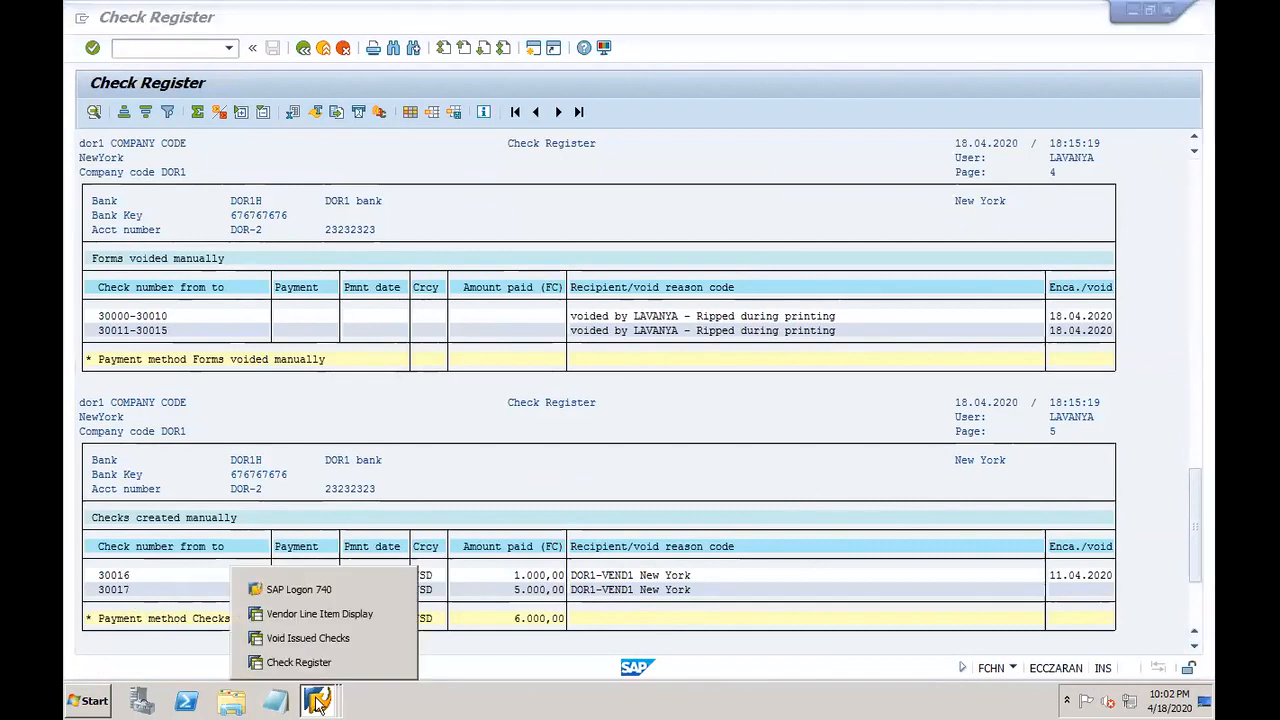
left_click(305, 638)
left_click(297, 318)
key("BackSpace")
key("BackSpace")
key("BackSpace")
key("BackSpace")
key("BackSpace")
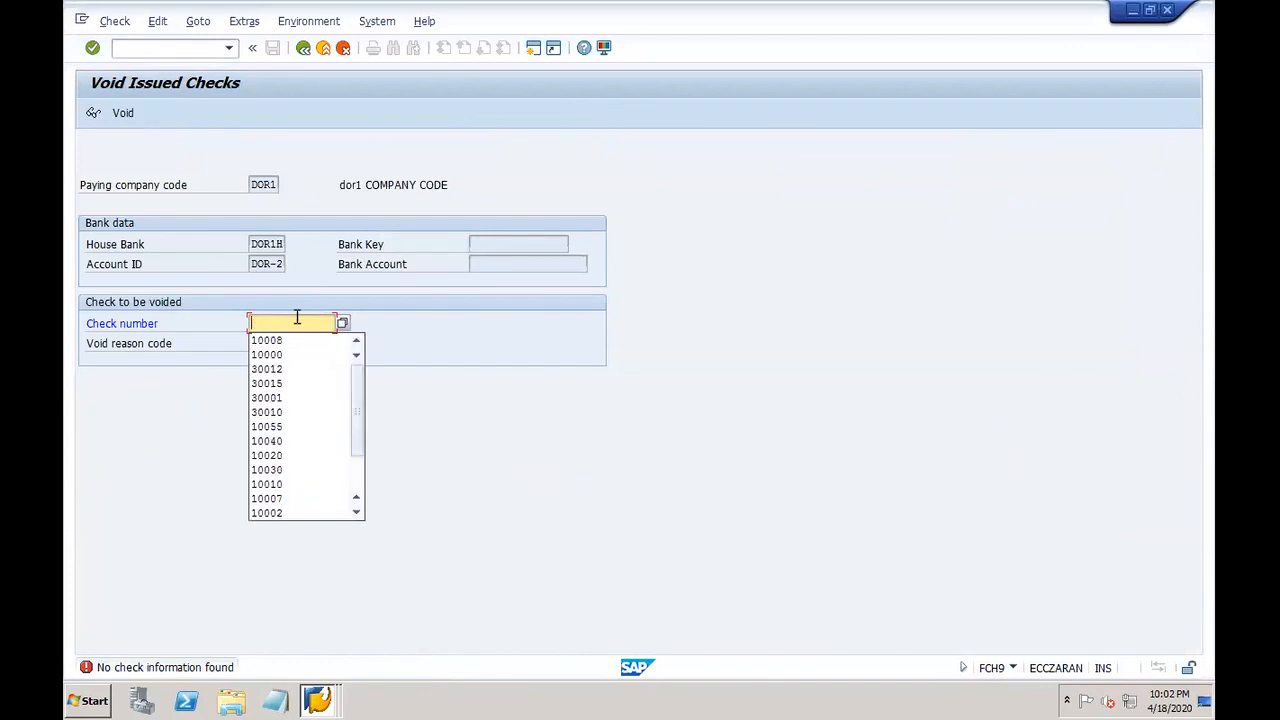
left_click(316, 700)
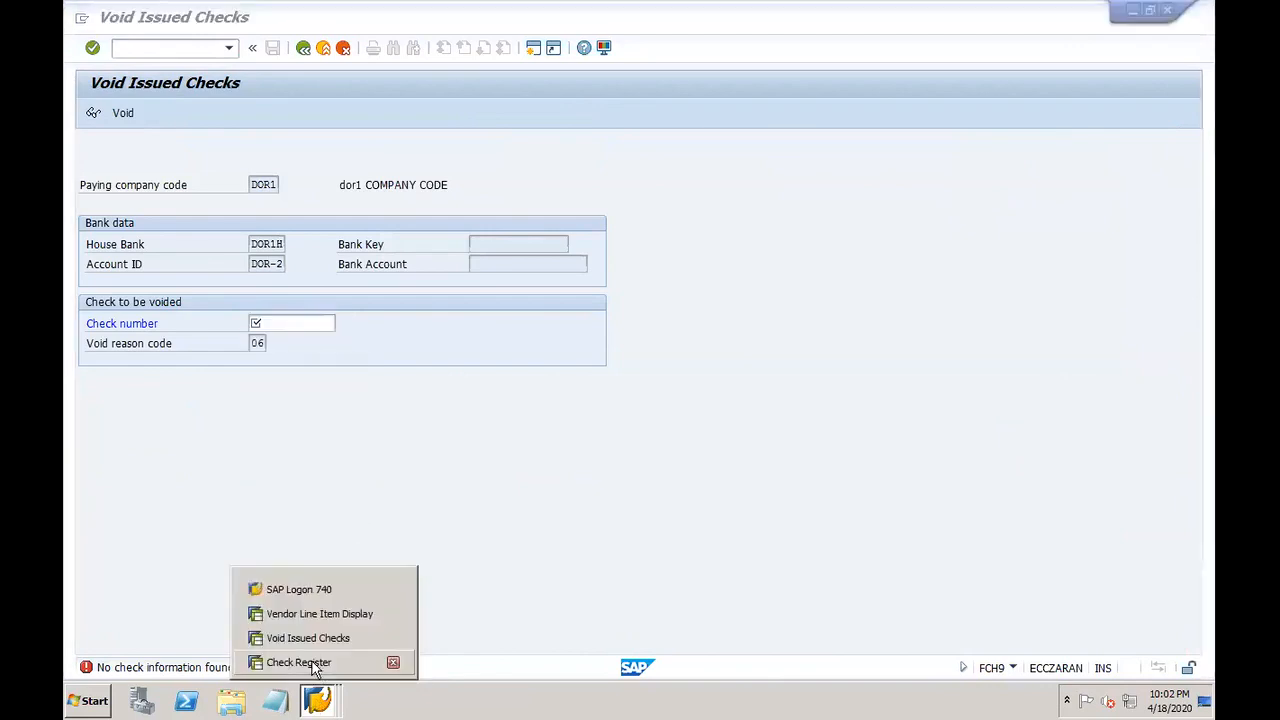
left_click(307, 664)
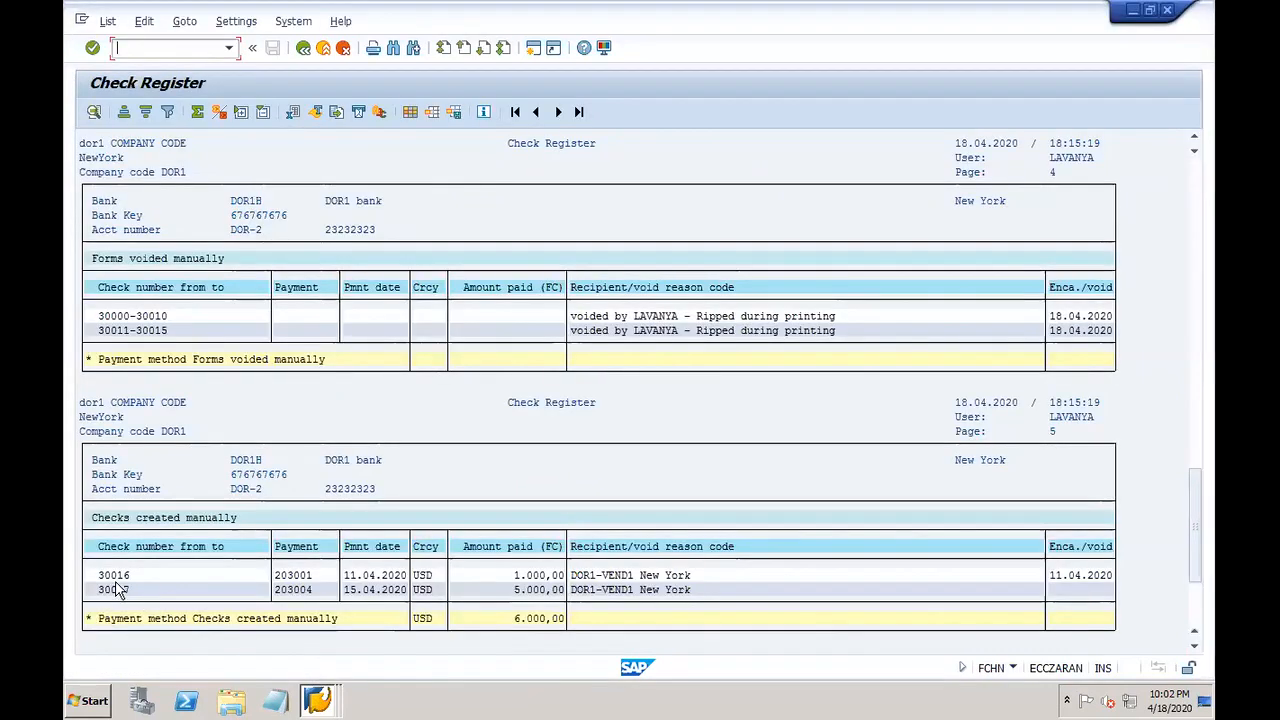
left_click(316, 700)
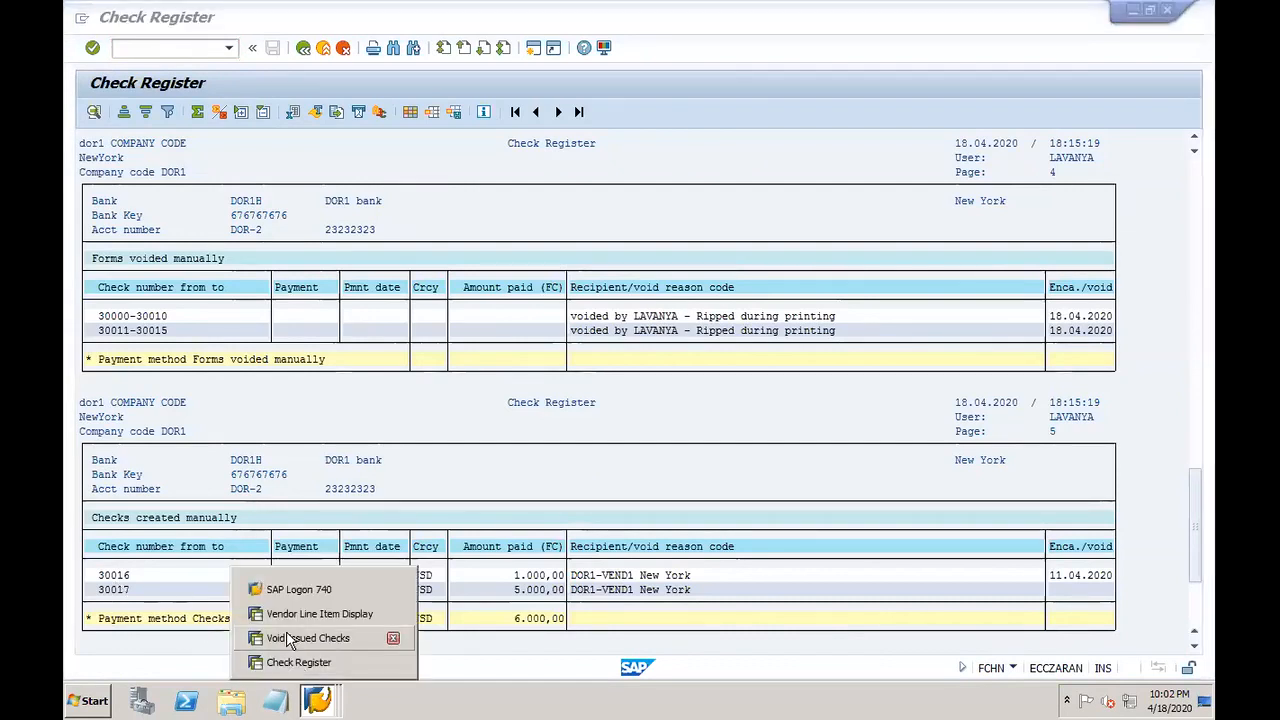
left_click(300, 638)
Step: Try voiding check 30016, rejected as cashed, and go back to Easy Access
type("300")
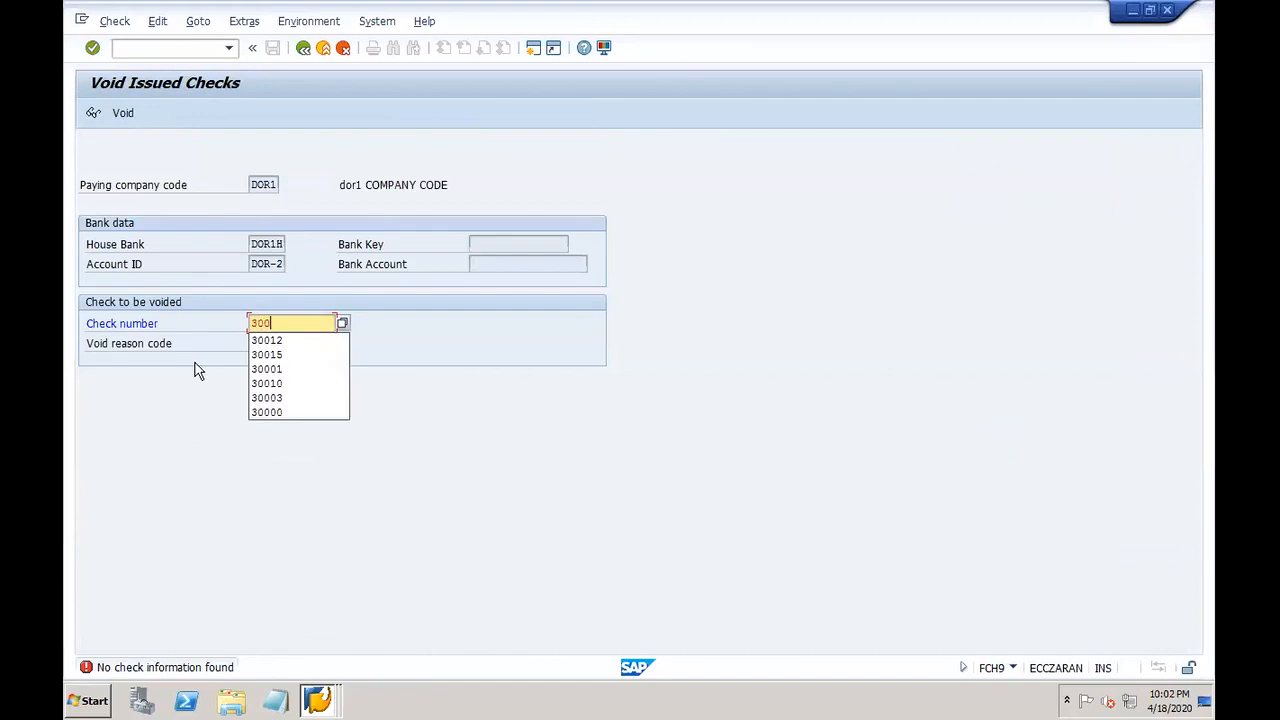
type("16")
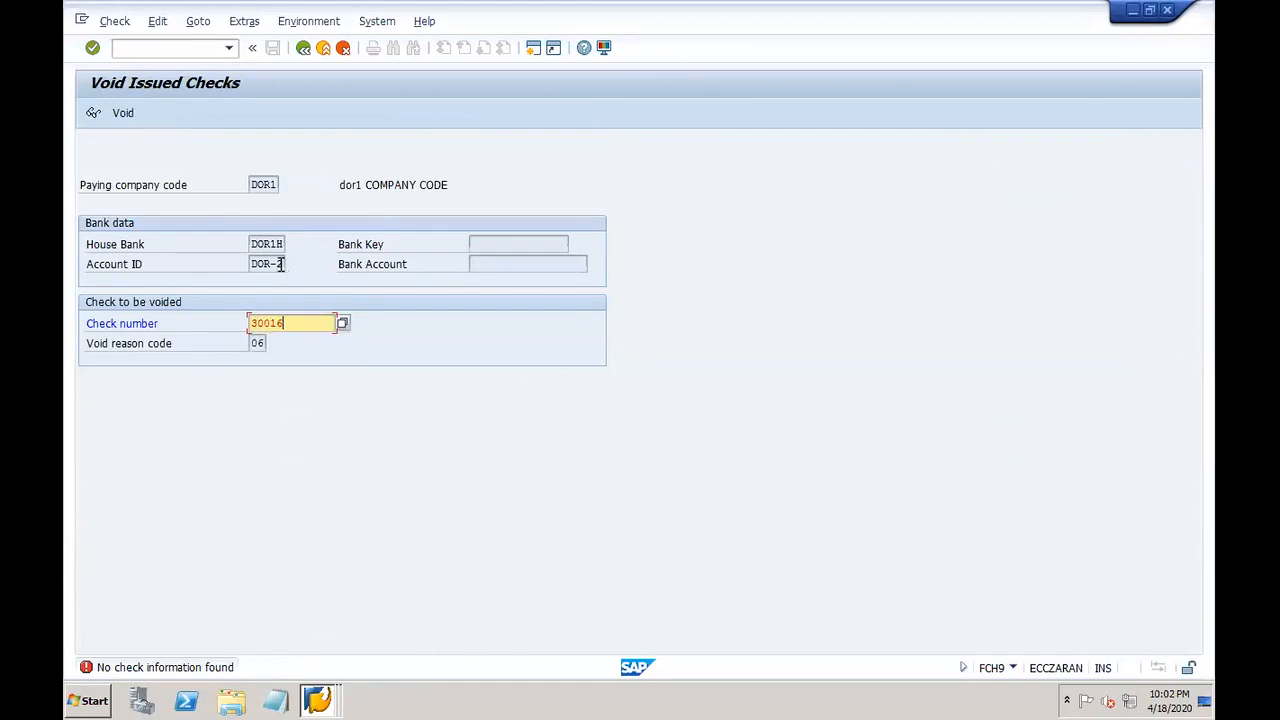
left_click_drag(279, 263, 291, 263)
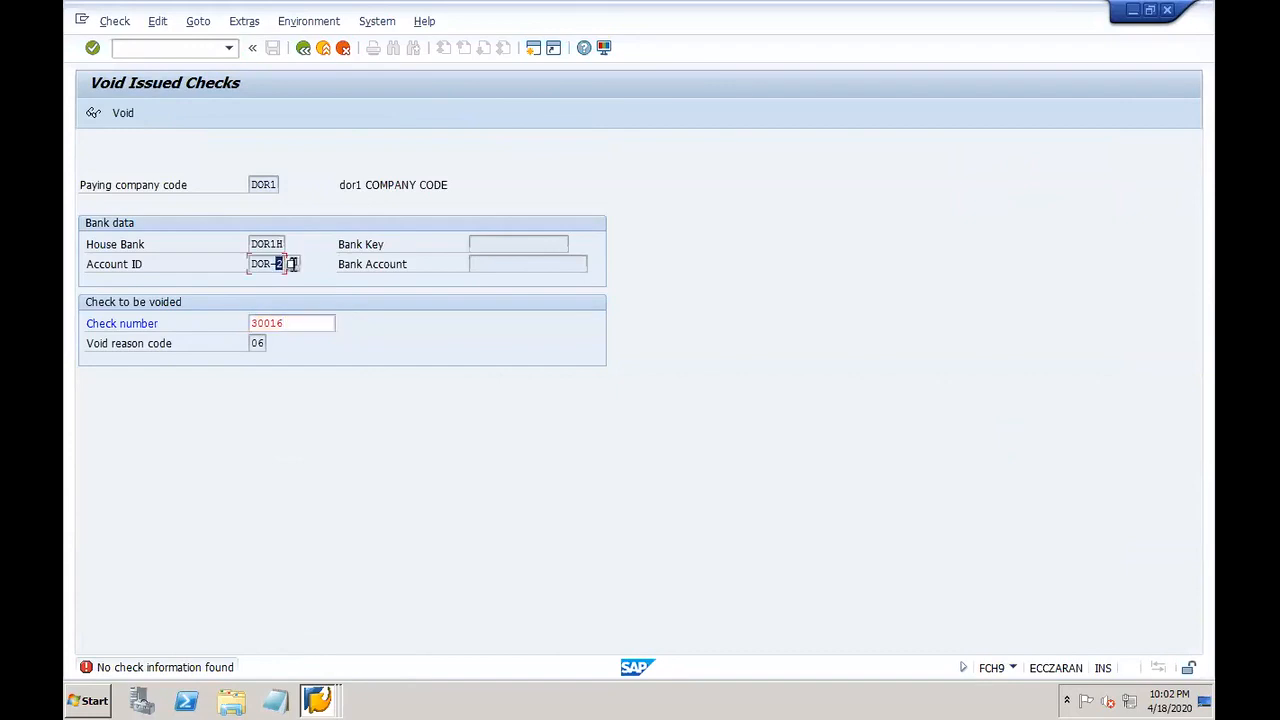
left_click(304, 48)
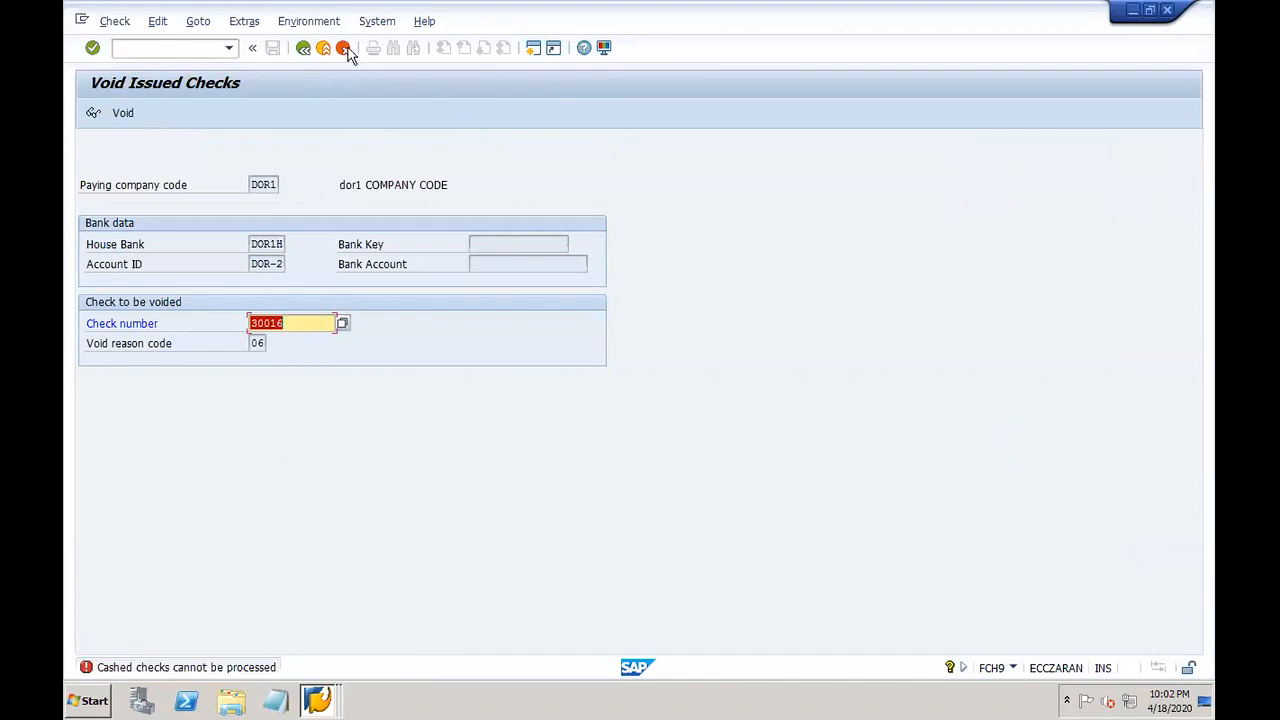
left_click(345, 49)
double_click(257, 519)
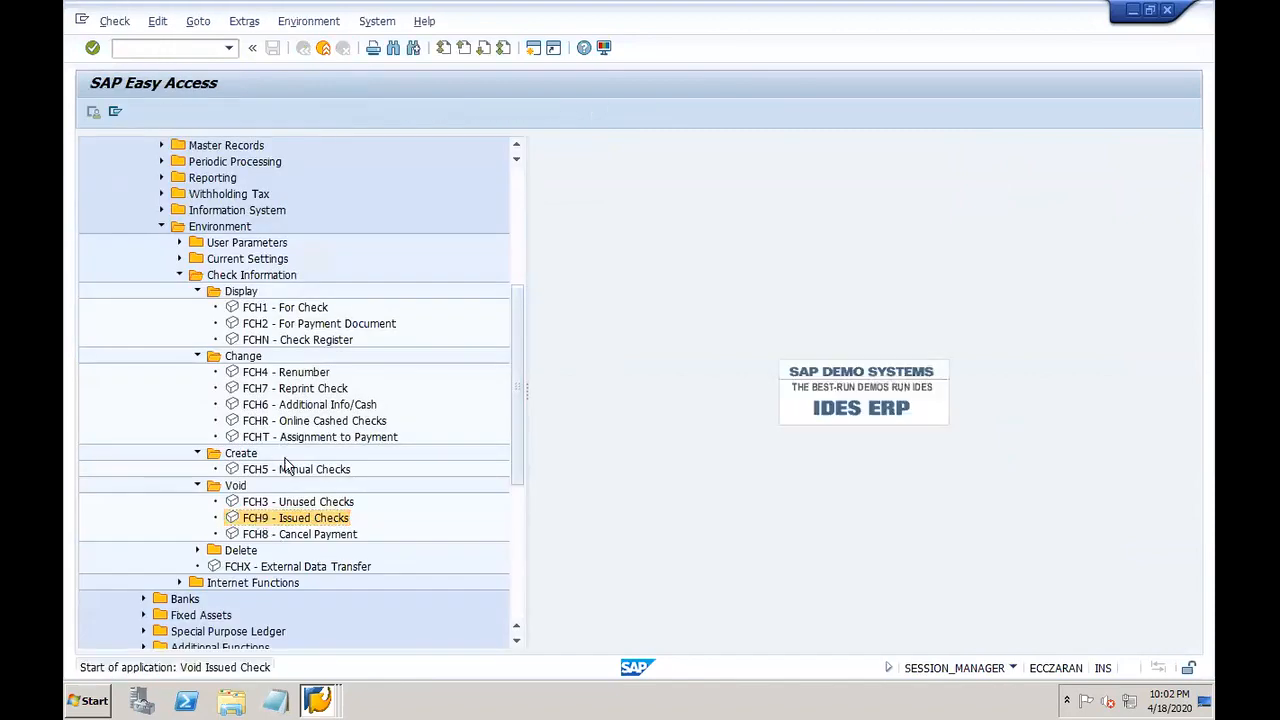
Step: Set account DOR-1, pick check 10000, choose reason 06 Destroyed/unusable and void it
left_click_drag(279, 263, 307, 271)
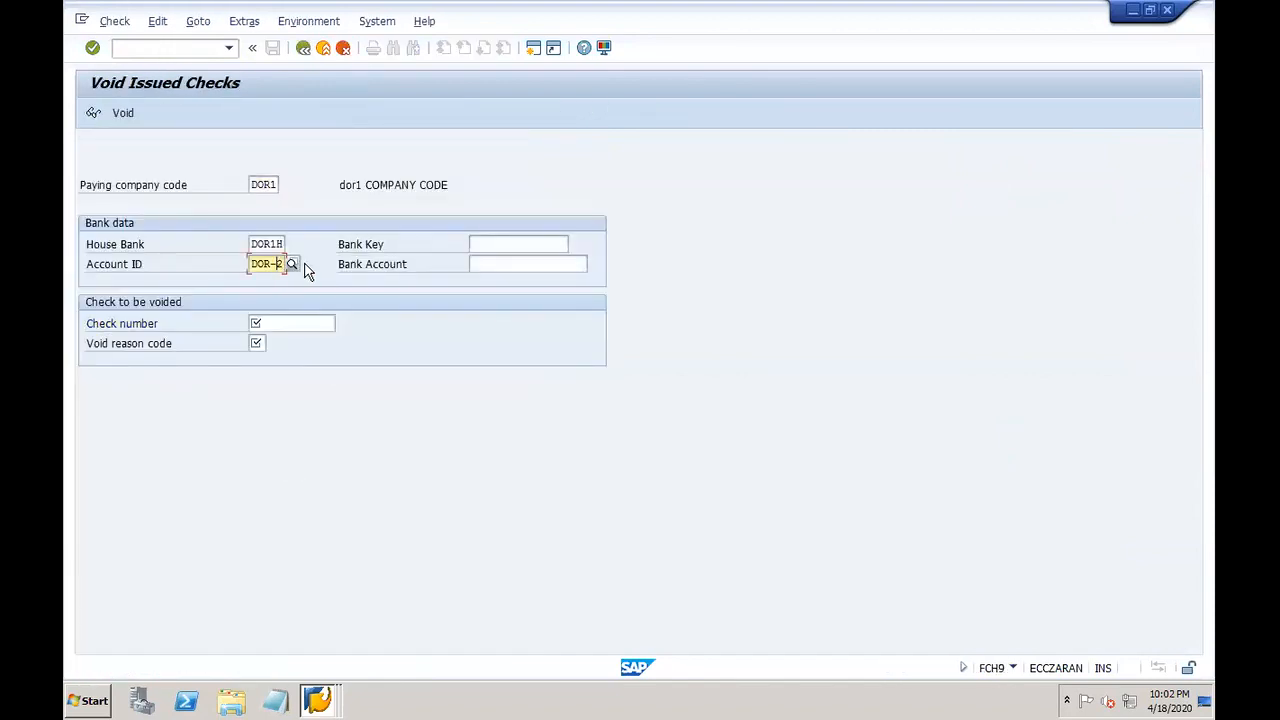
type("1")
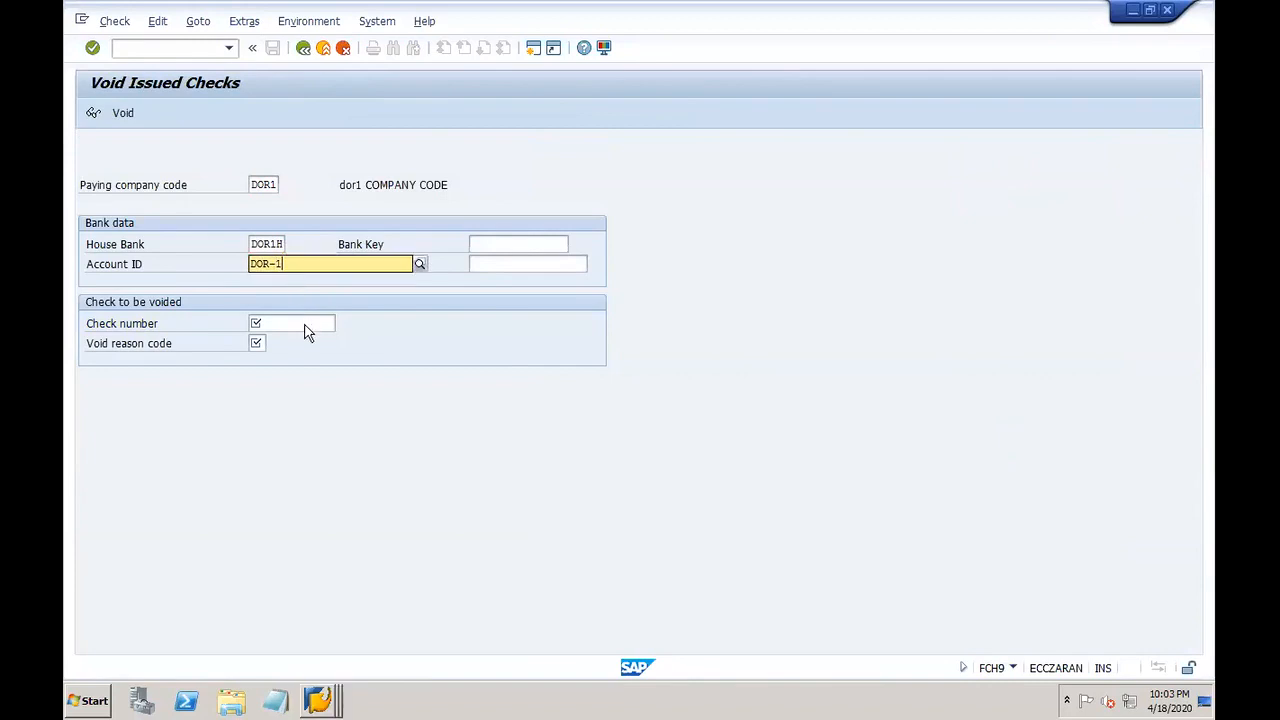
left_click(276, 298)
left_click(277, 323)
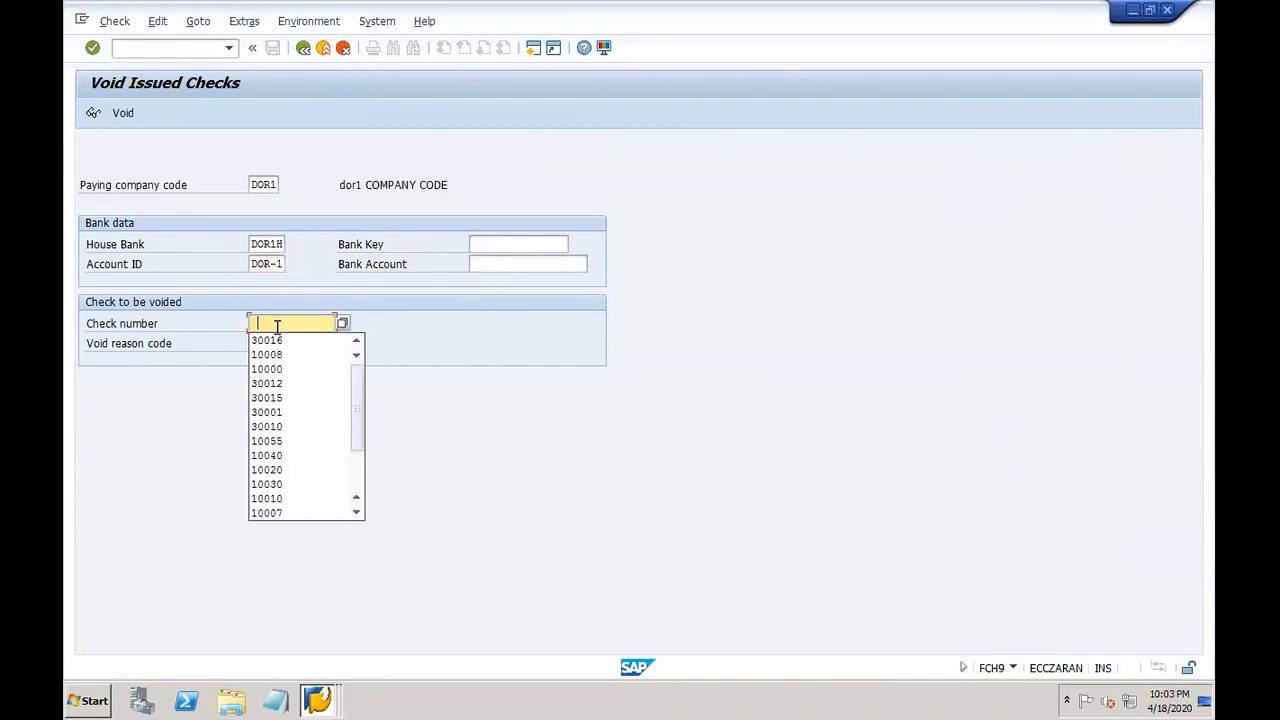
left_click(266, 369)
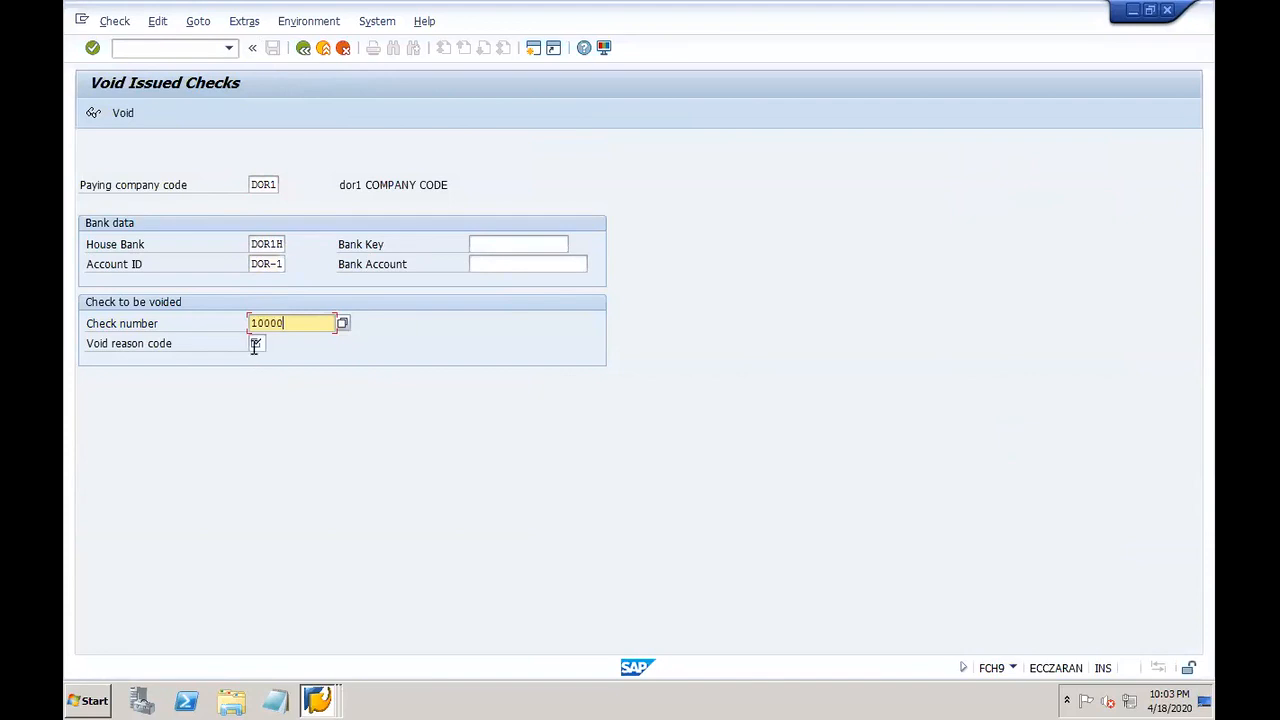
left_click(254, 344)
left_click(272, 342)
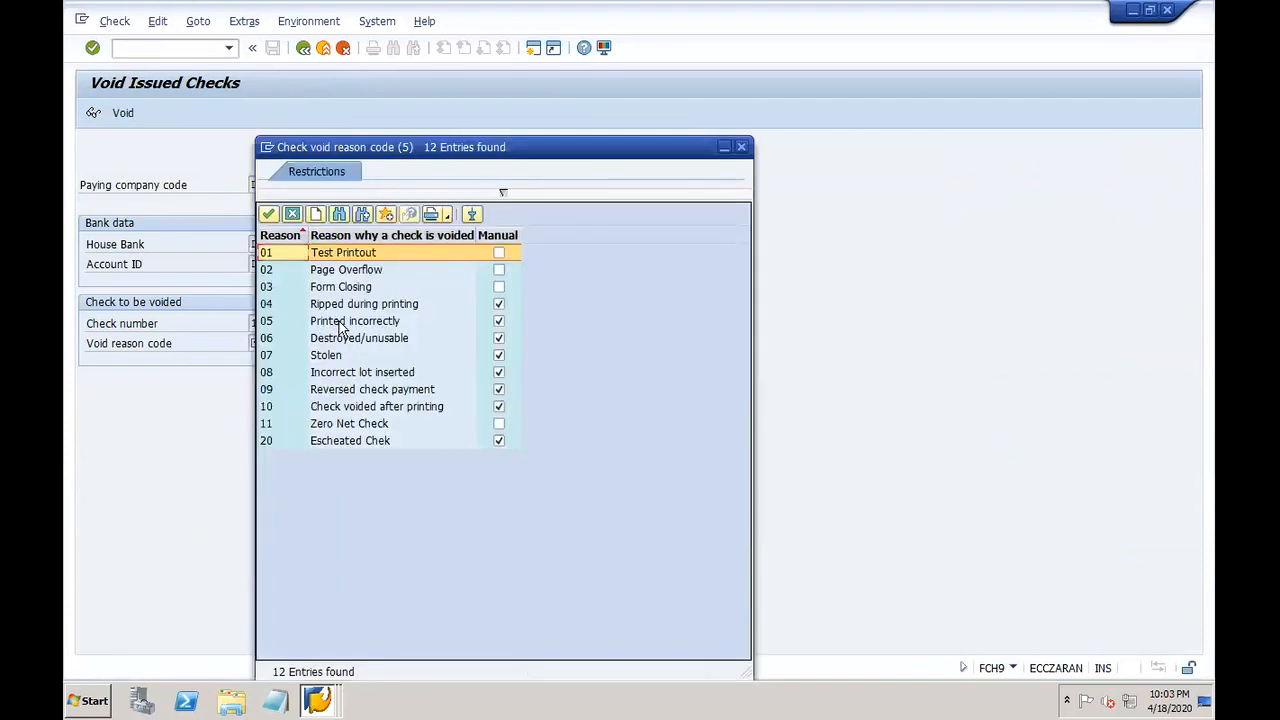
double_click(338, 338)
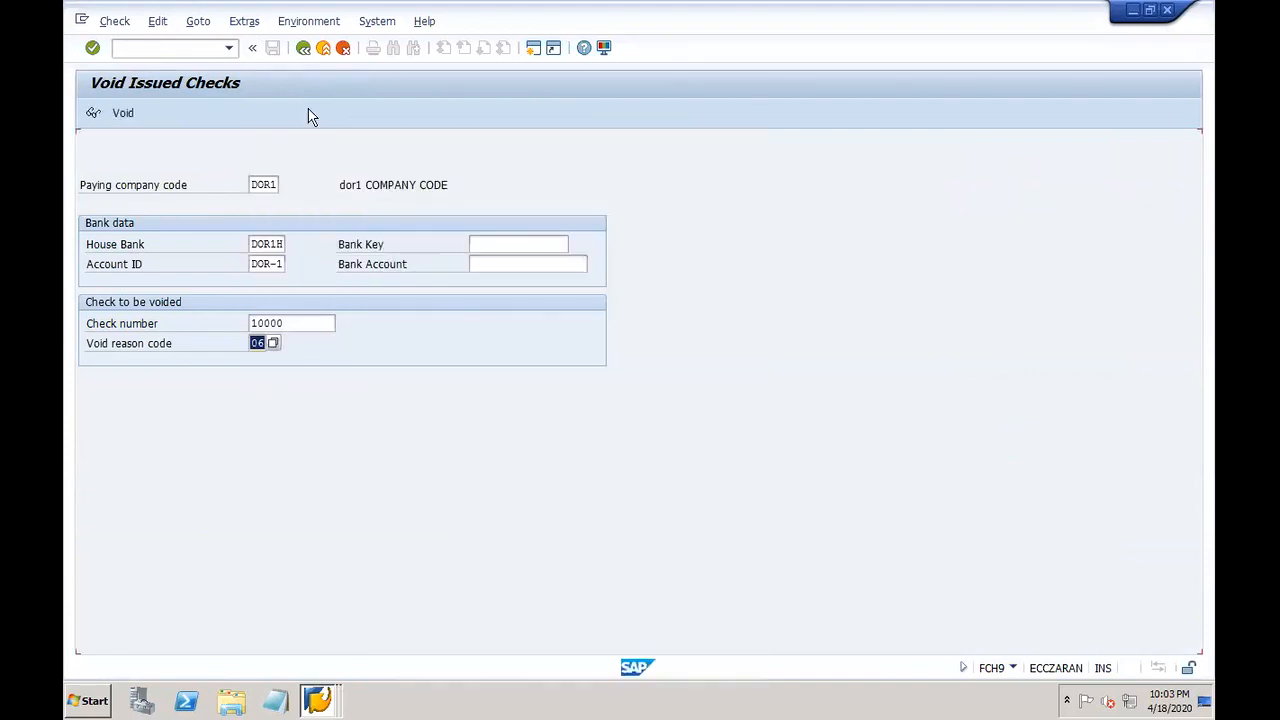
left_click(124, 113)
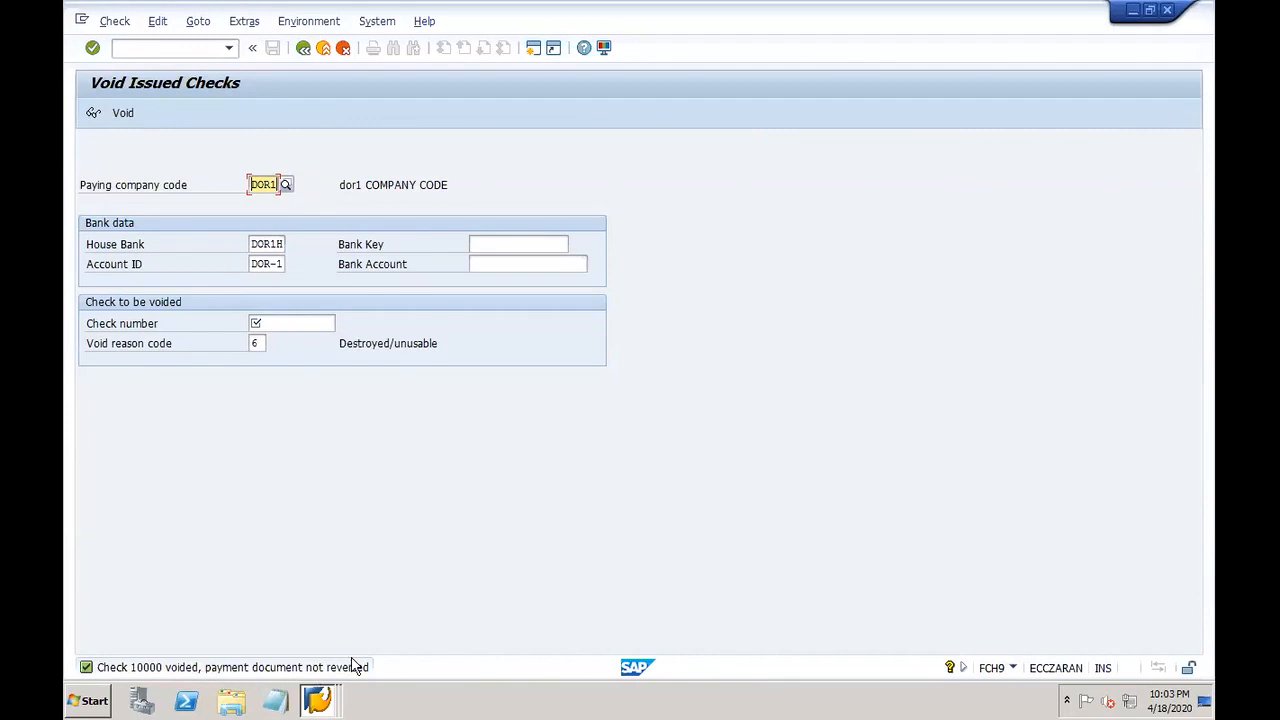
left_click(330, 703)
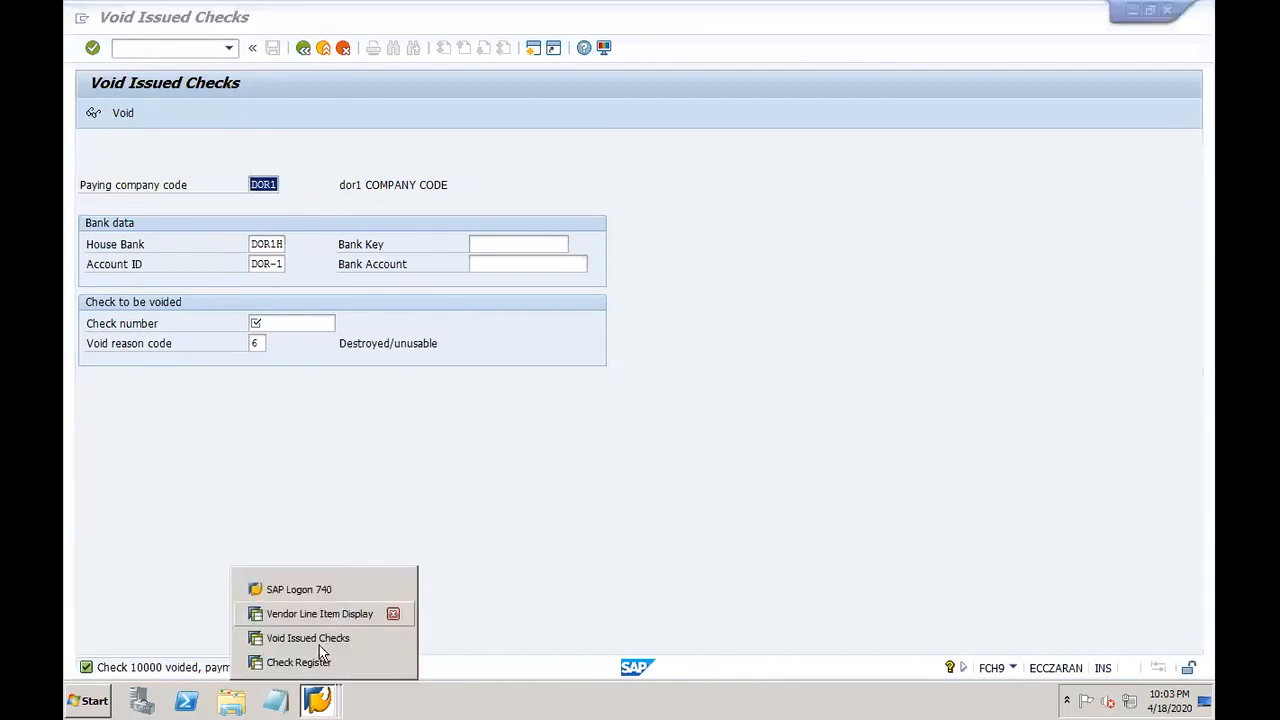
Step: Rerun the check register and inspect check 10000: voided, Destroyed/unusable, payment 202008
left_click(390, 660)
left_click_drag(1188, 503, 1192, 303)
left_click_drag(1196, 252, 1192, 231)
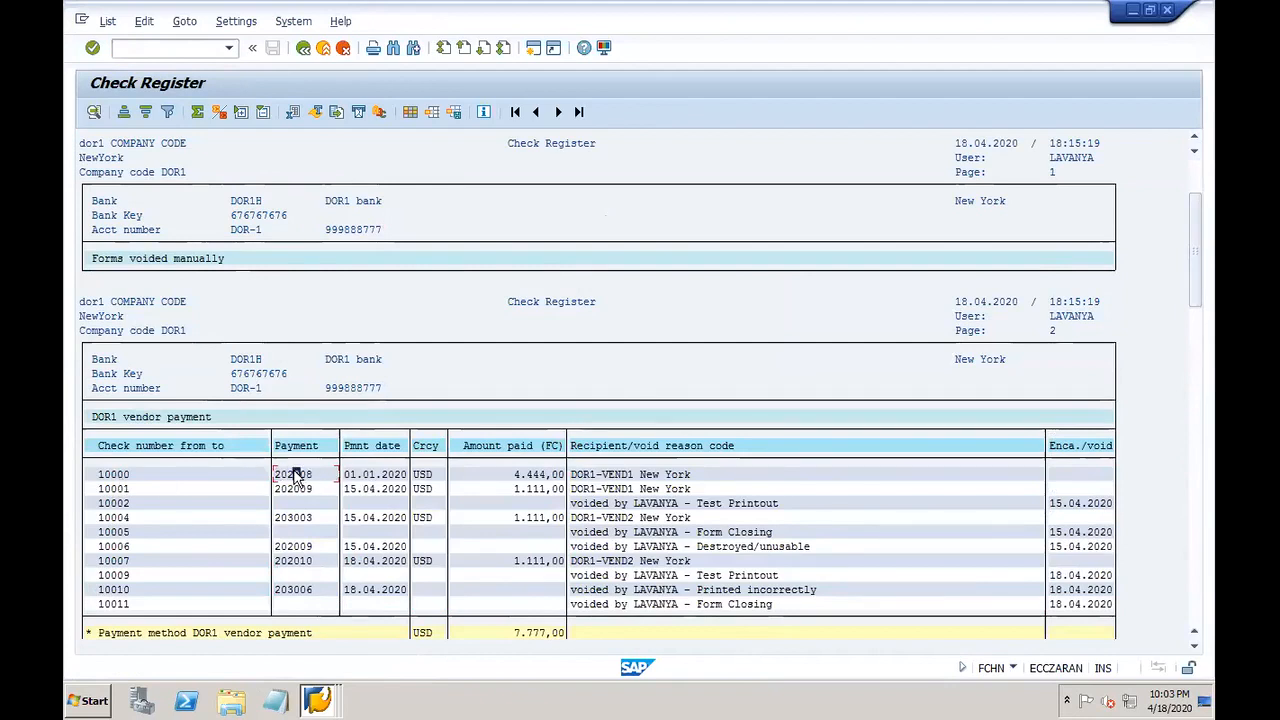
left_click(303, 50)
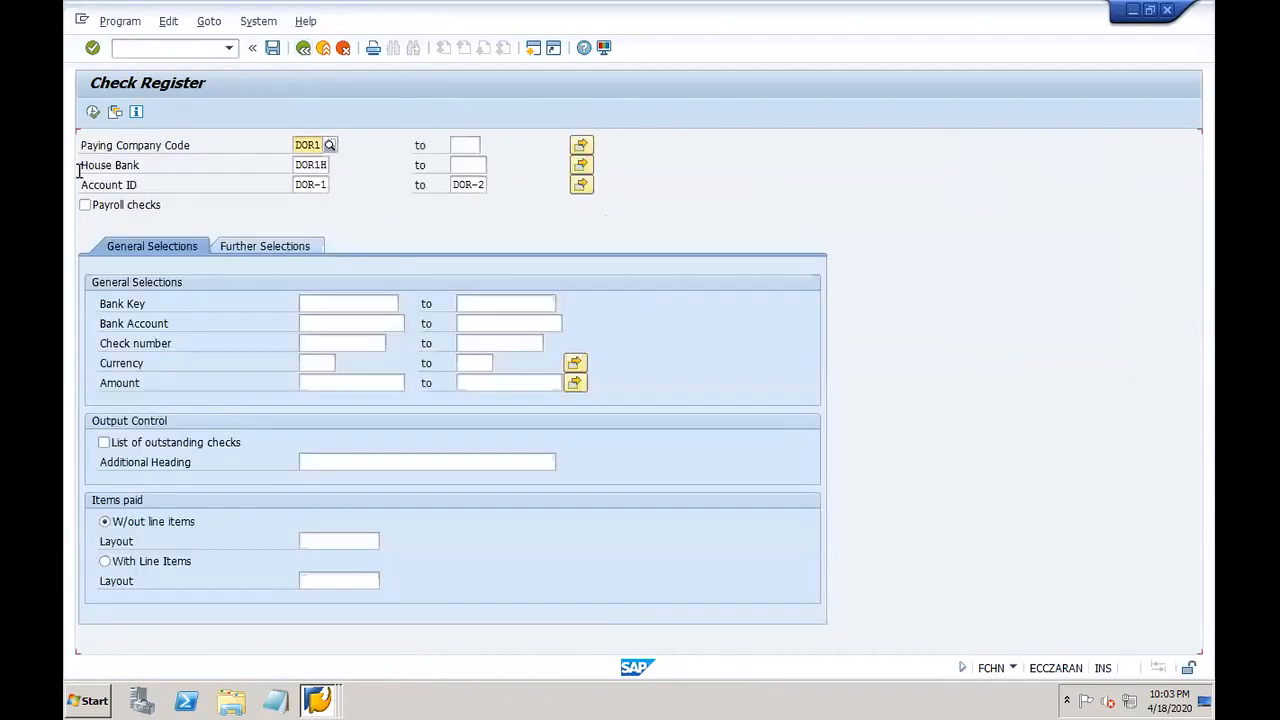
left_click(94, 112)
left_click(143, 563)
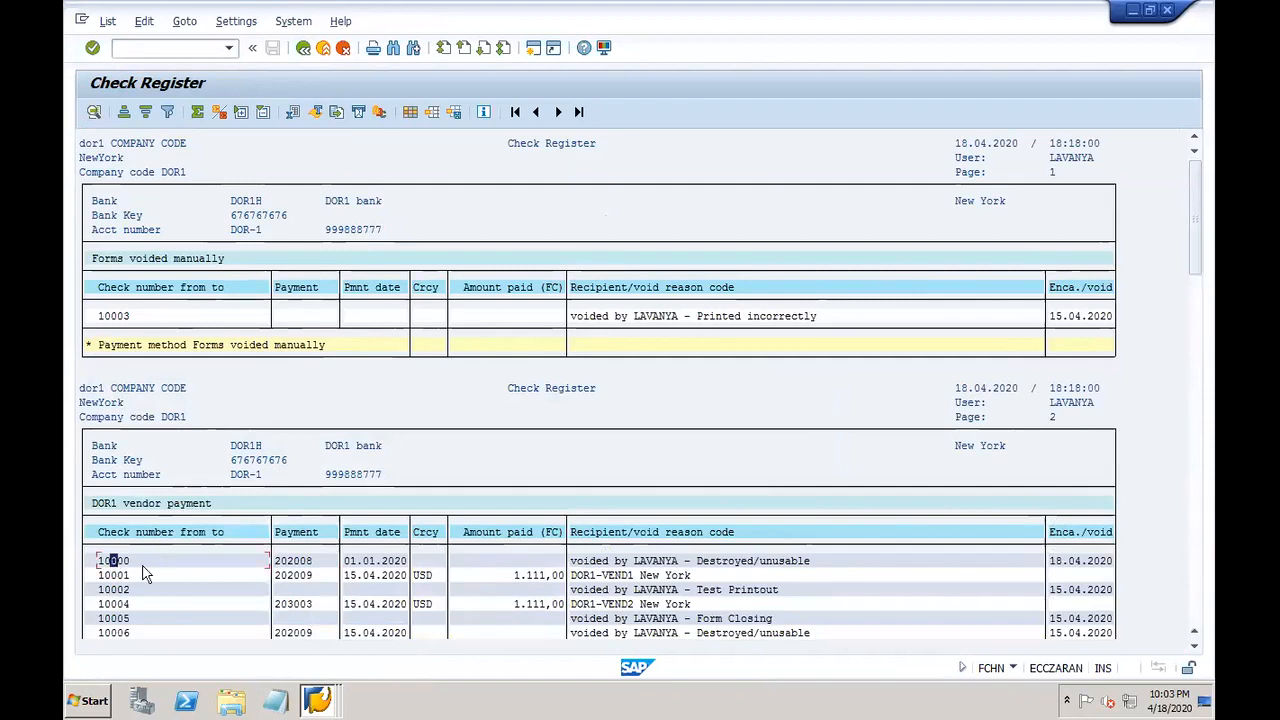
left_click(588, 561)
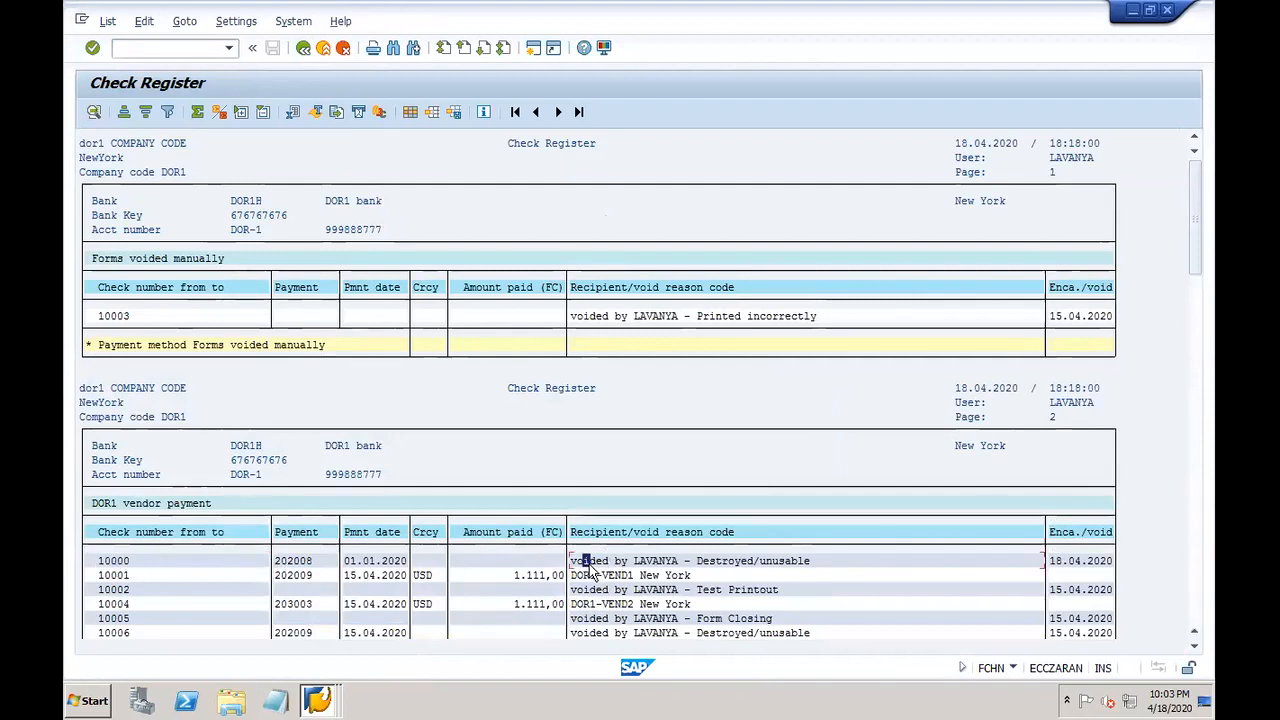
left_click(301, 562)
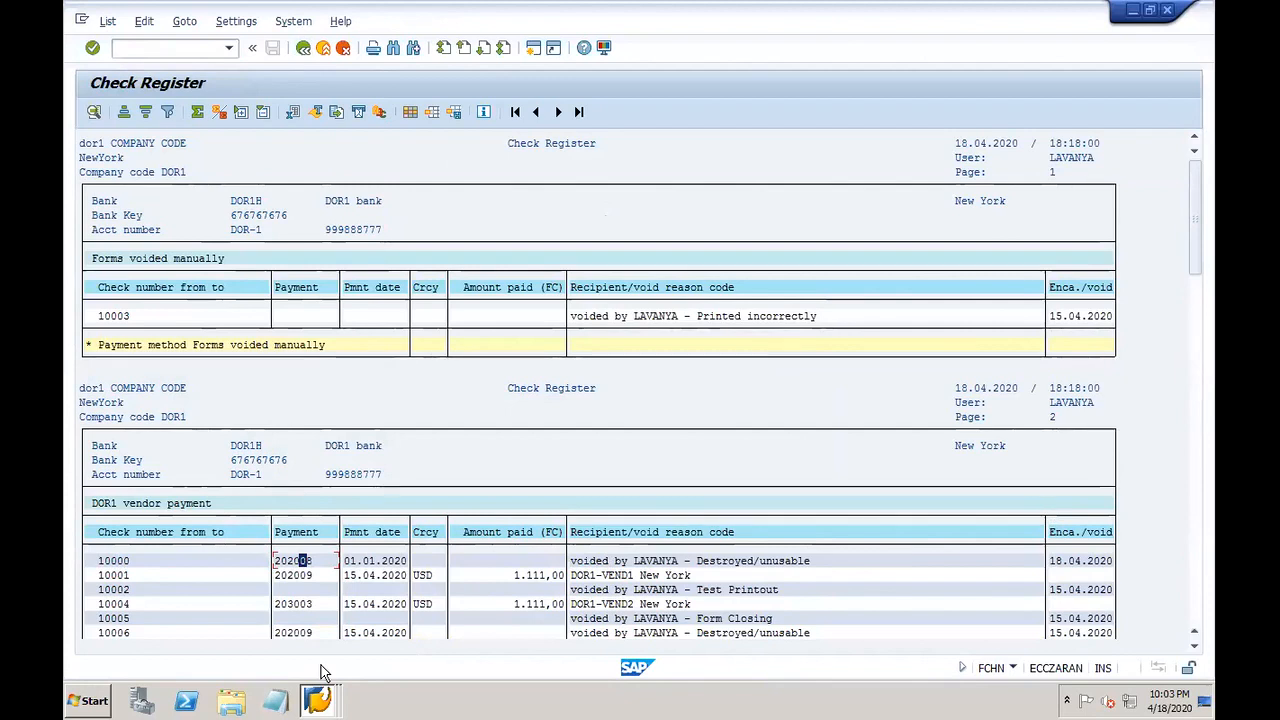
type("/ofch5")
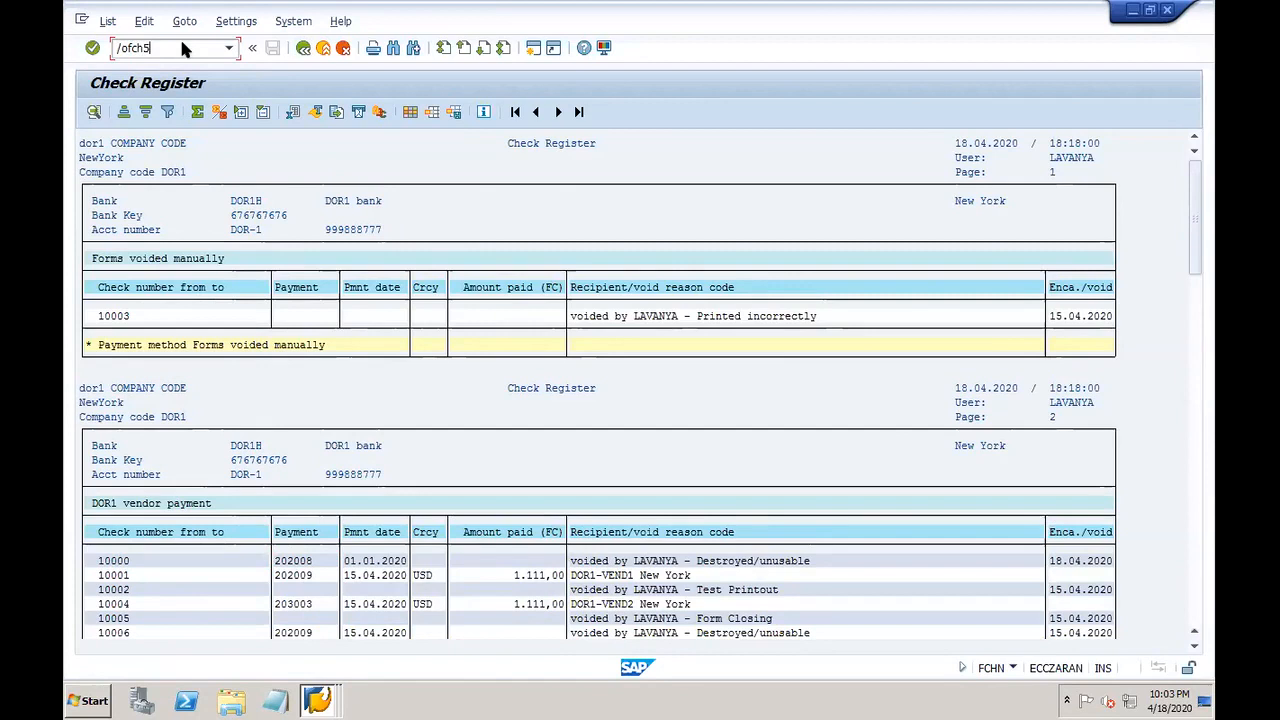
Step: Enter an initial check number in FCH5 and attempt to save, which raises an error
key("Return")
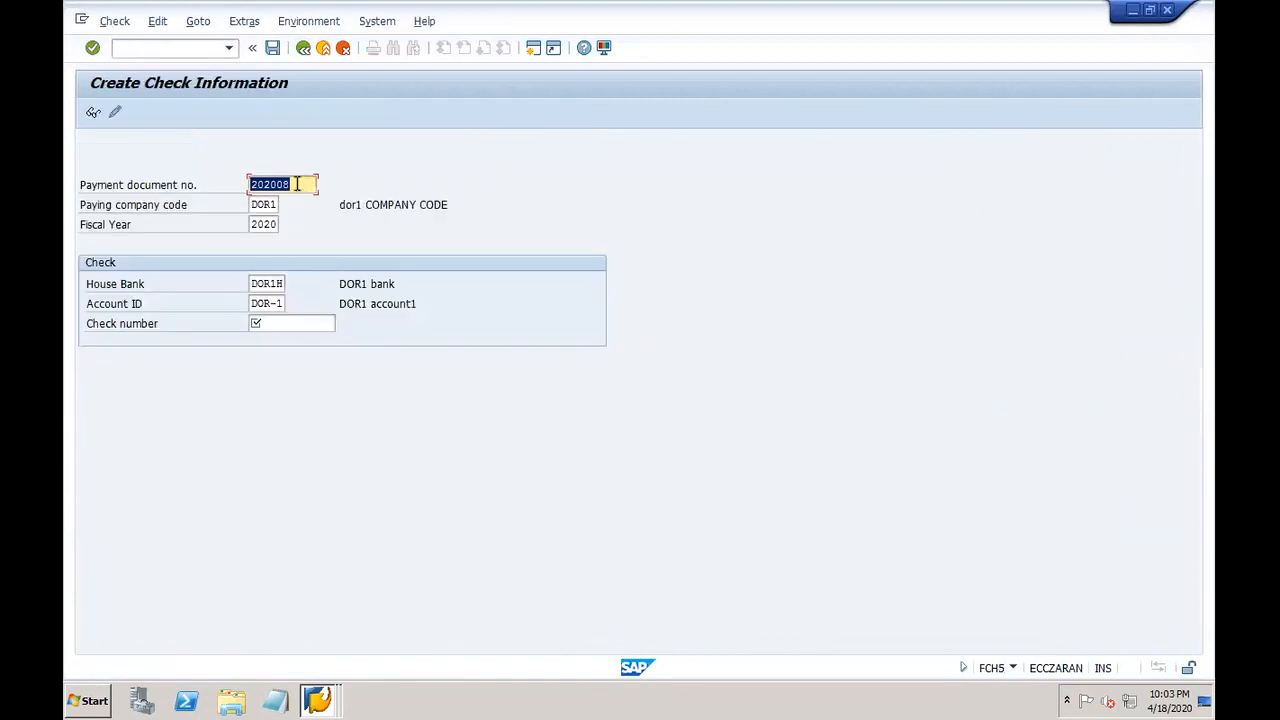
left_click(288, 321)
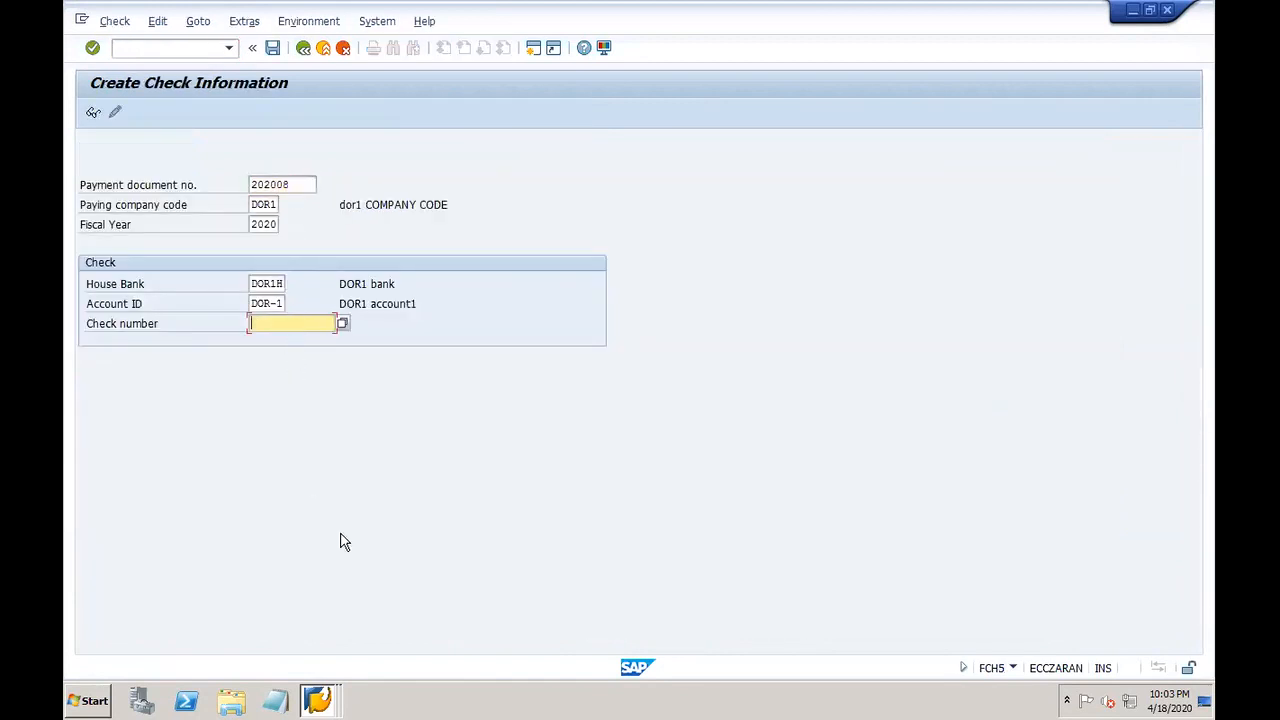
type("1")
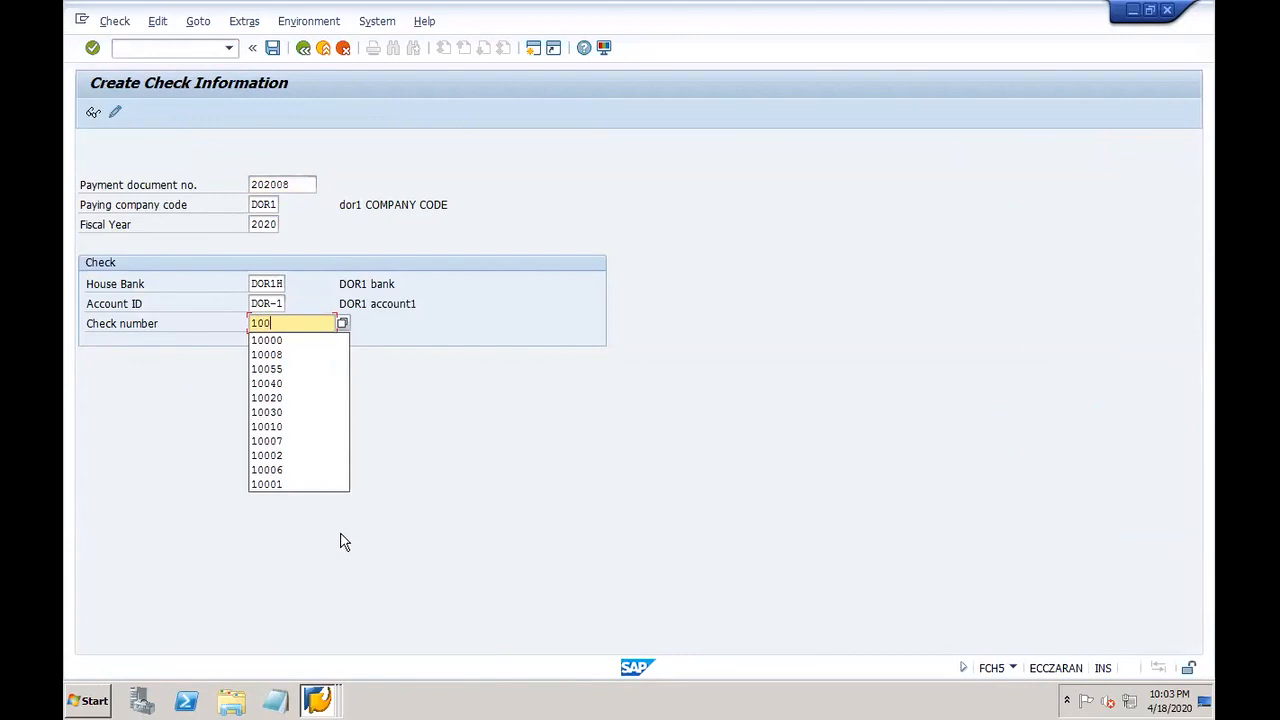
type("050")
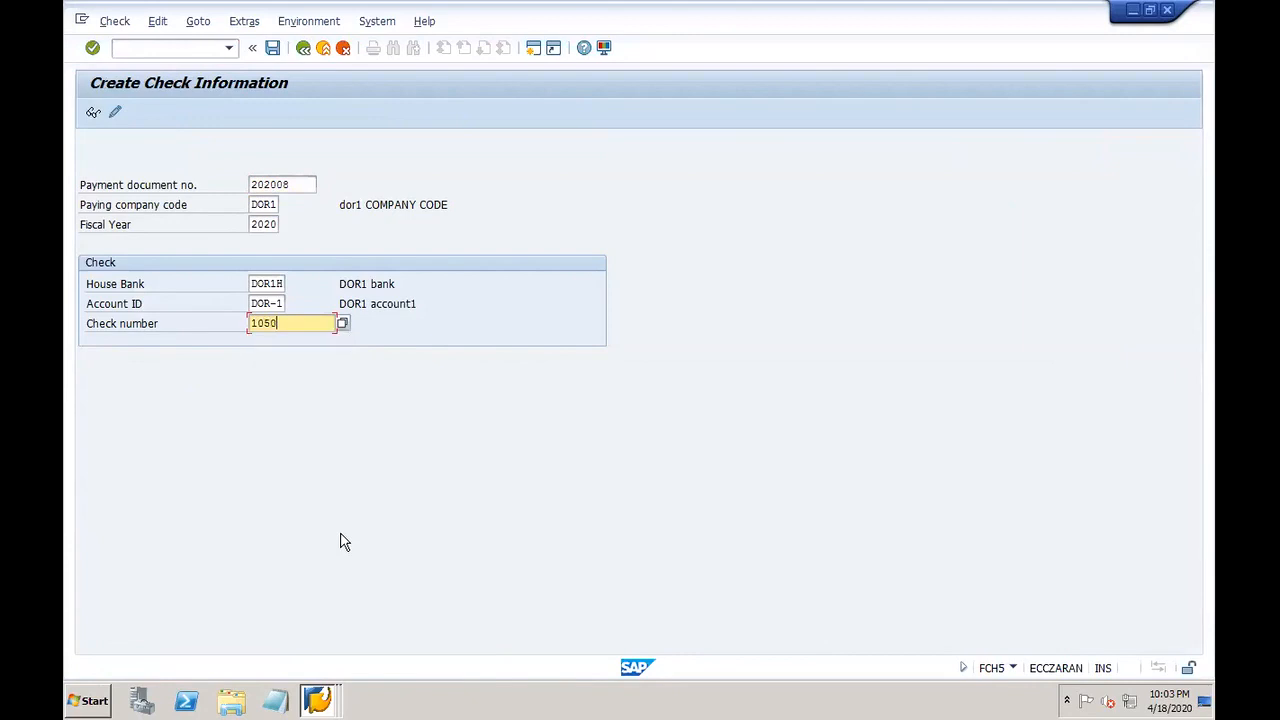
key("BackSpace")
key("BackSpace")
type("050")
left_click(273, 49)
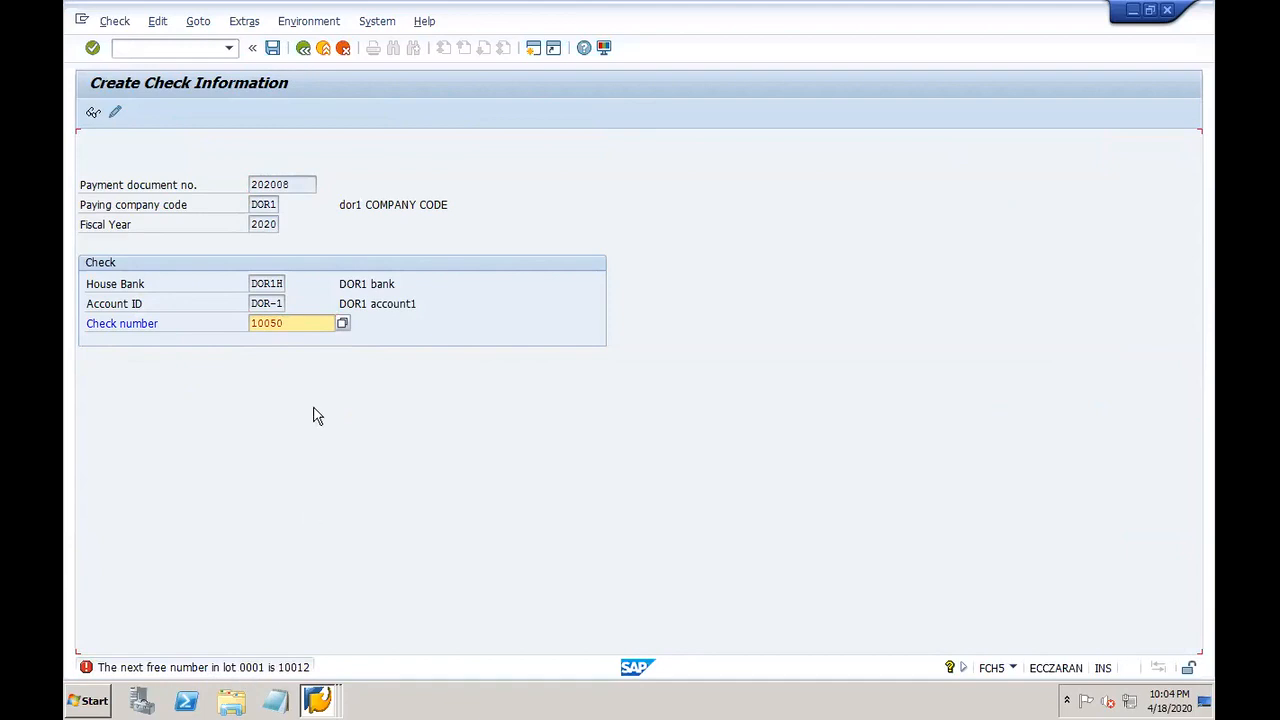
Step: Read the error's long text, change the check number to 10012, and save
left_click(305, 668)
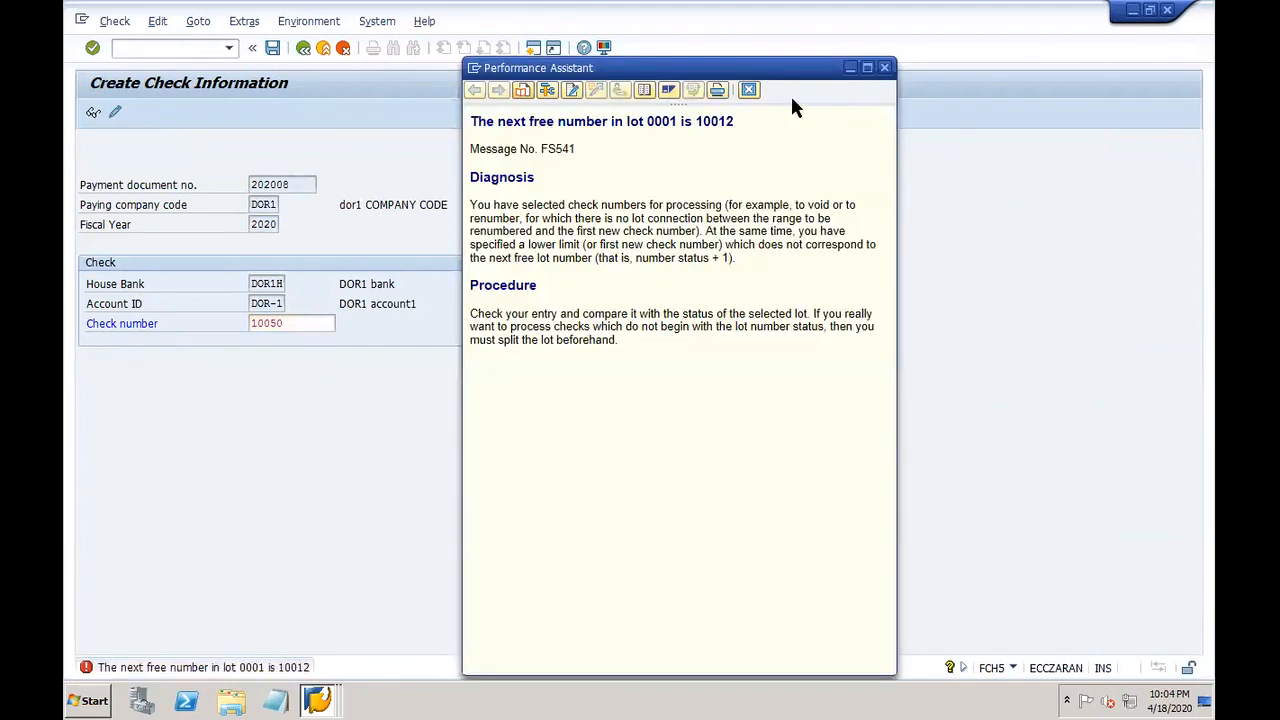
left_click(748, 90)
type("10012")
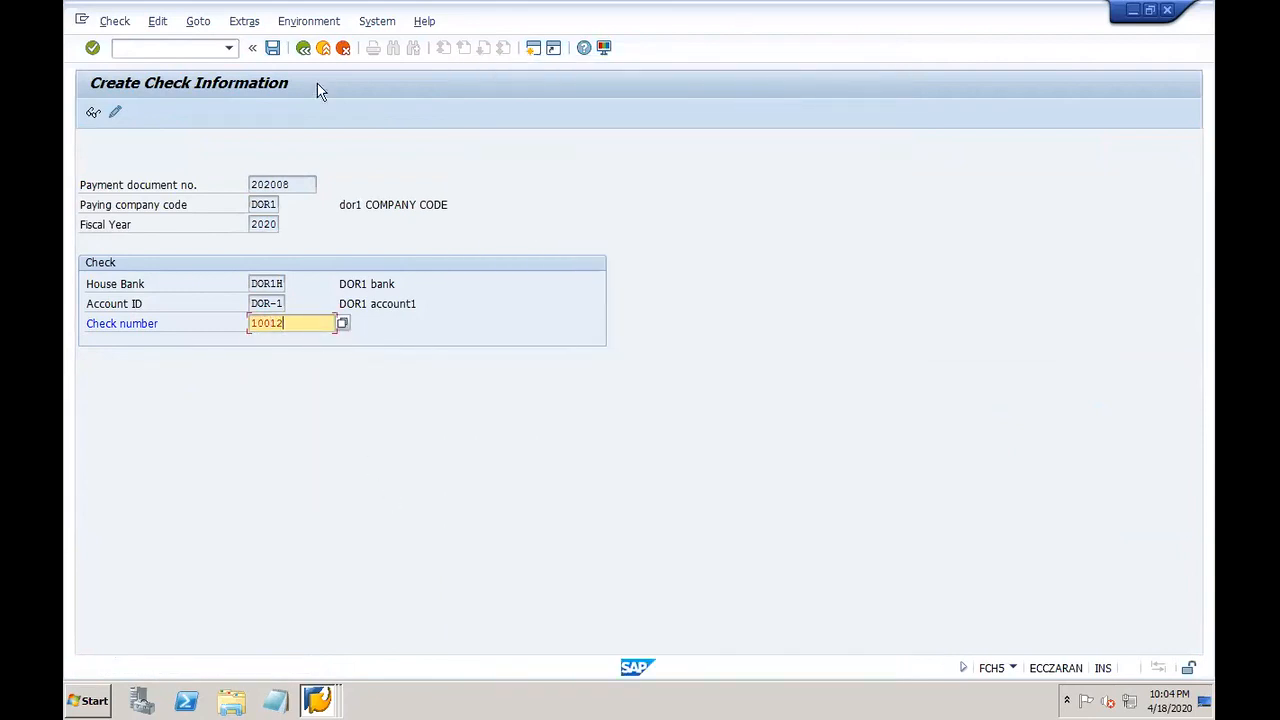
left_click(272, 48)
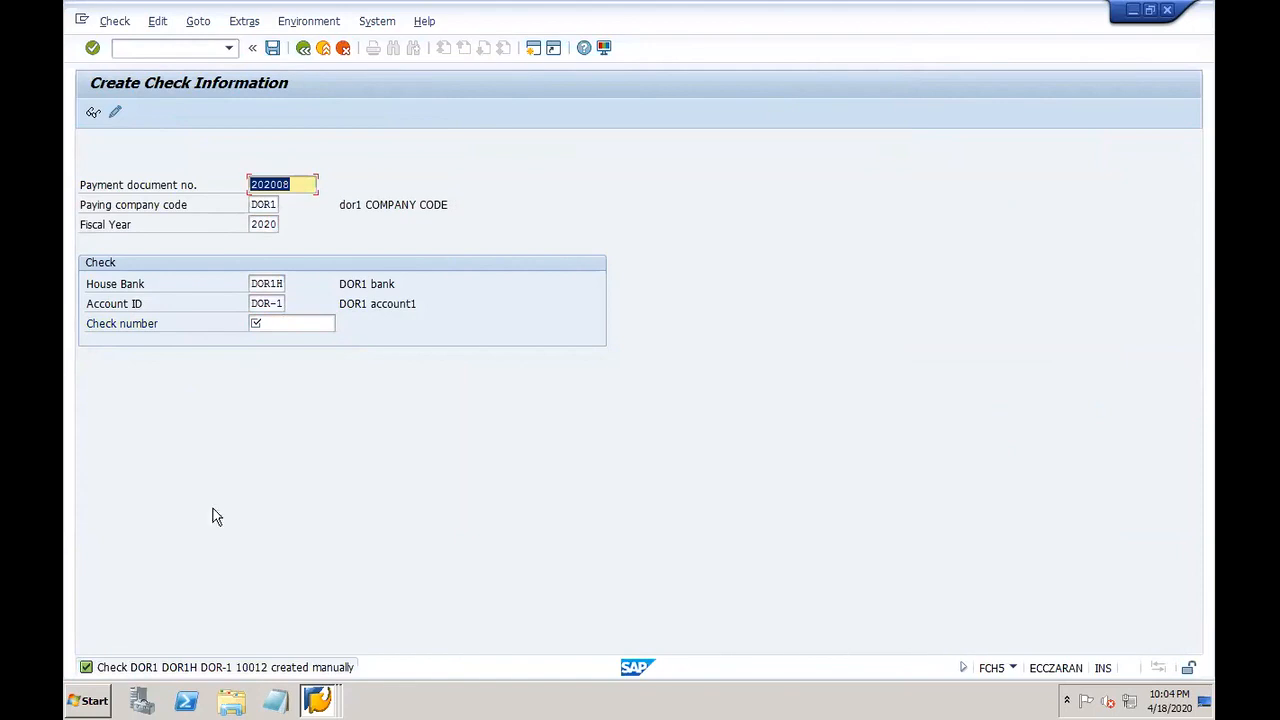
left_click(318, 700)
Step: Rerun the check register and scroll to 'Checks created manually', showing check 10012 for payment 202008, 4,444.00 USD
left_click(330, 636)
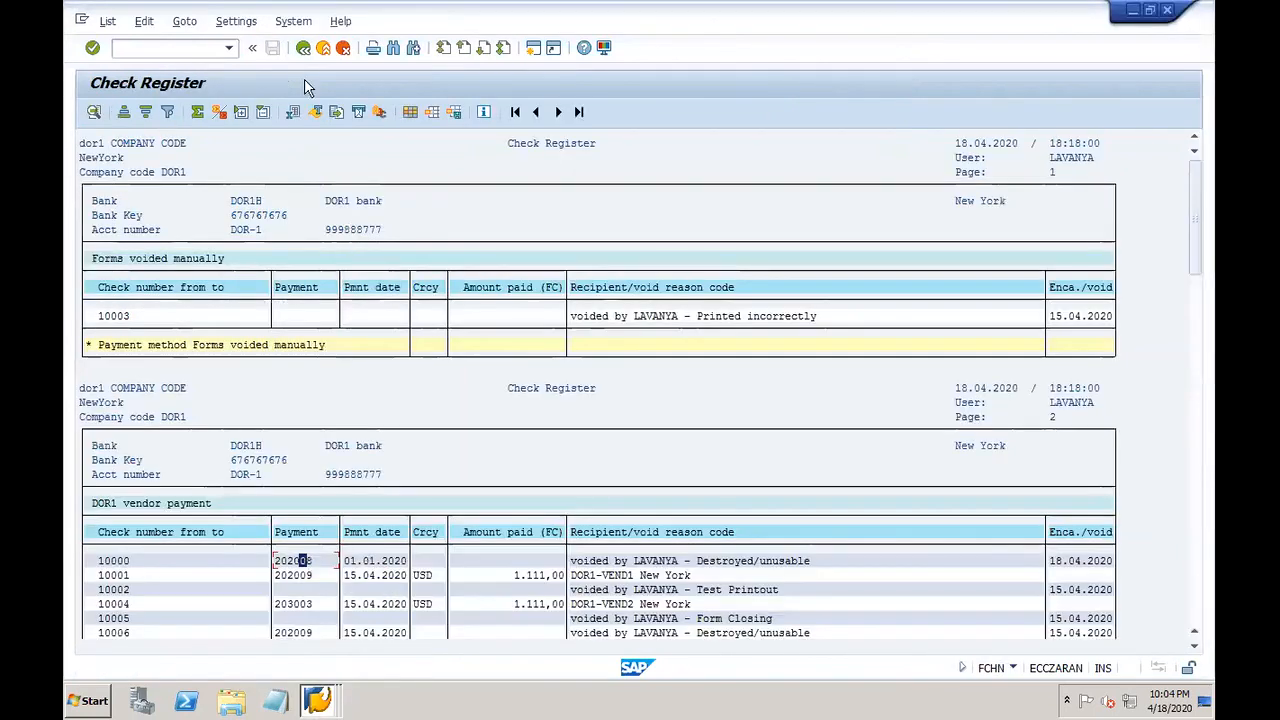
left_click(302, 48)
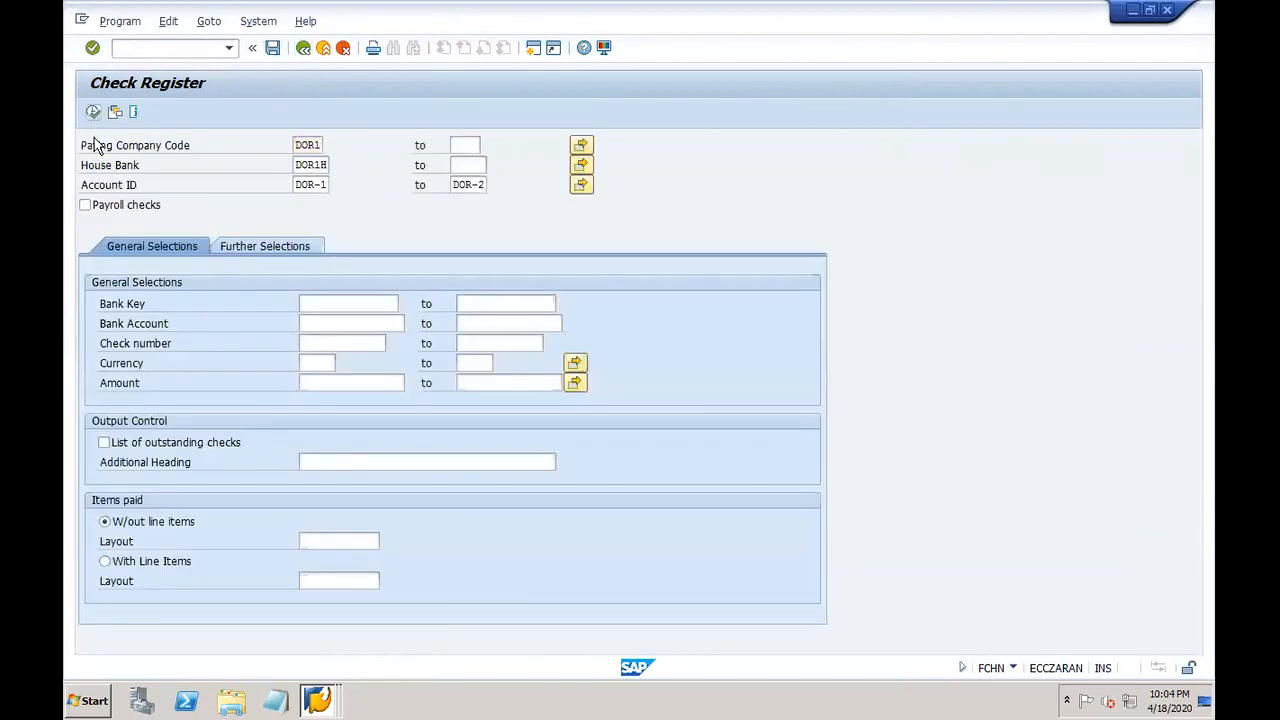
left_click(93, 112)
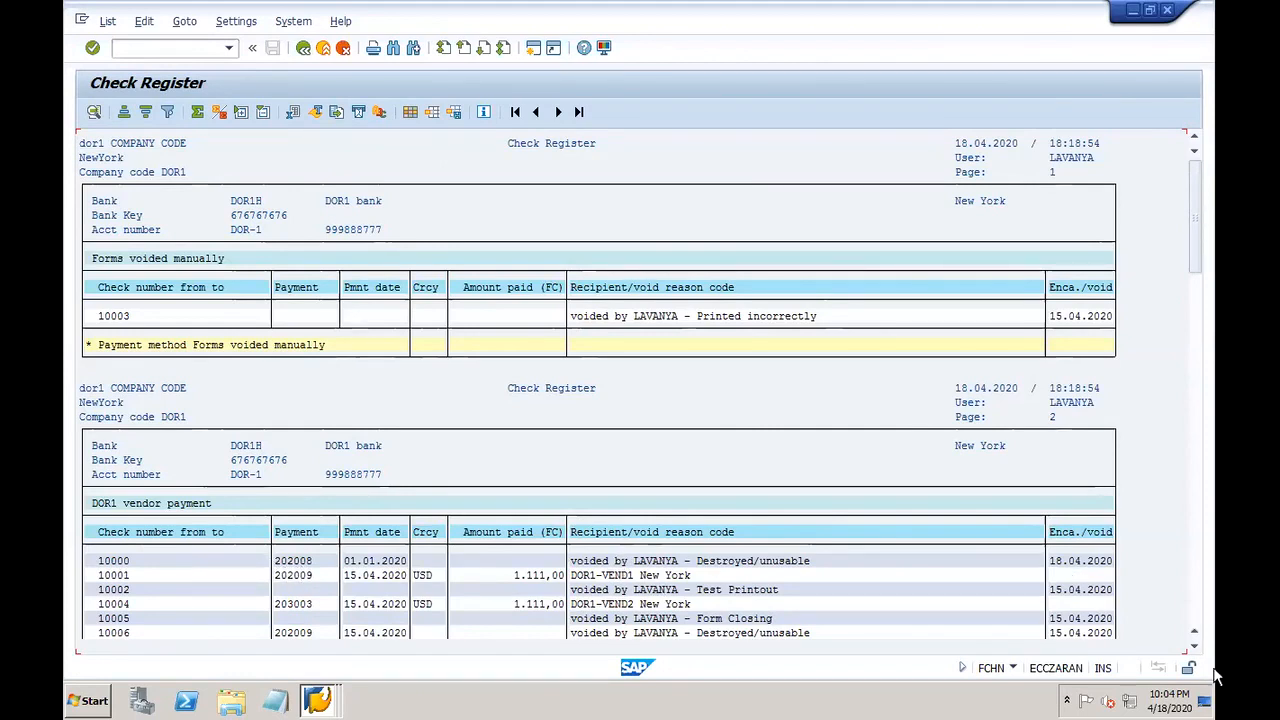
scroll(1194, 645, "down", 8)
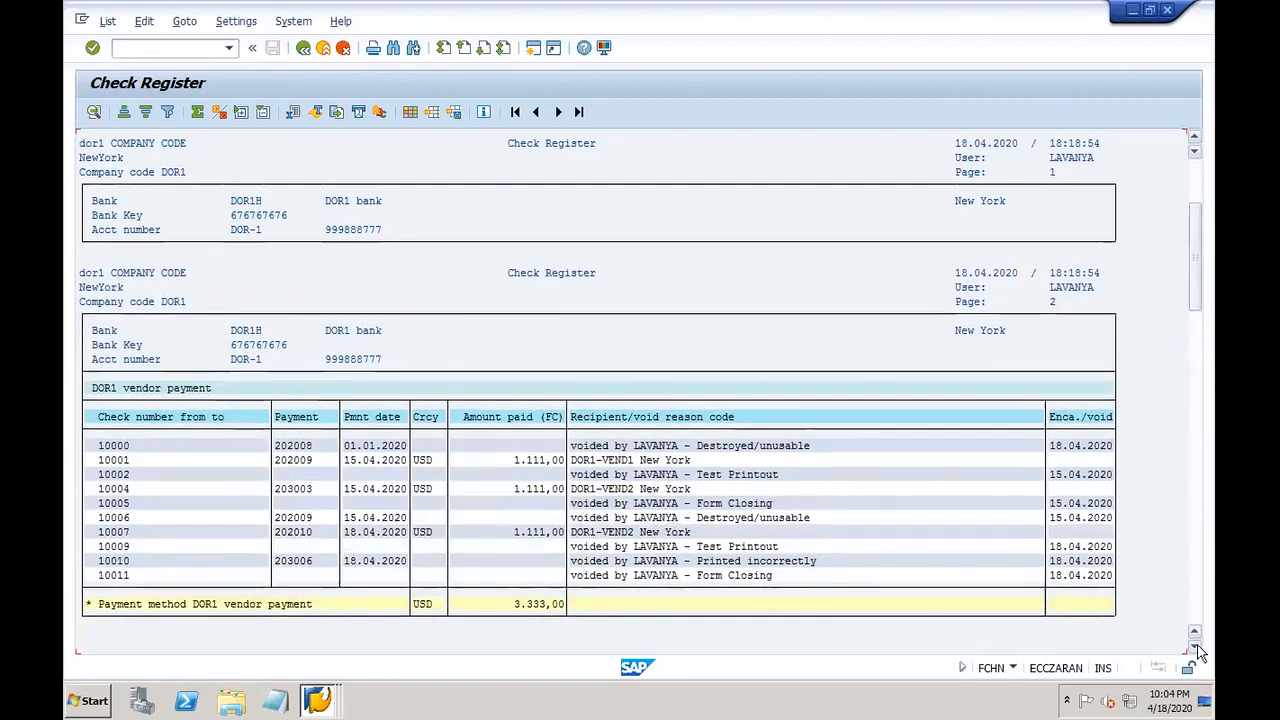
scroll(1199, 652, "down", 4)
scroll(1199, 652, "down", 12)
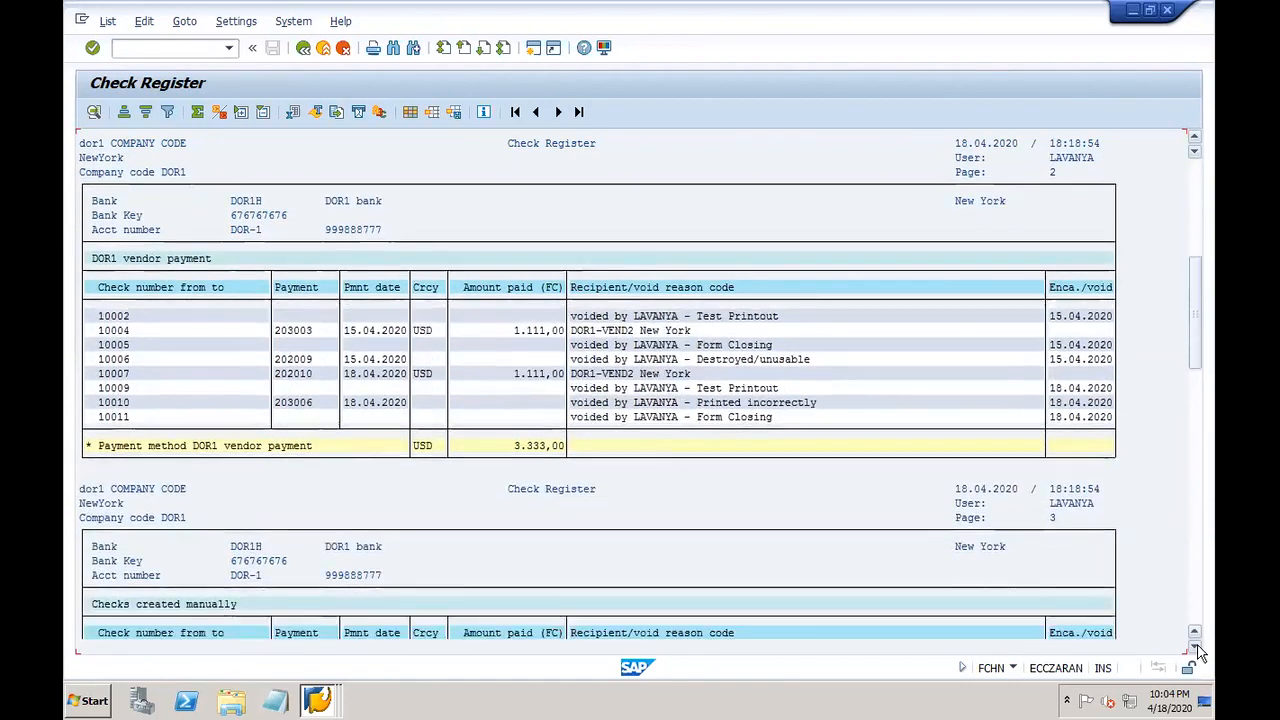
scroll(1199, 652, "down", 2)
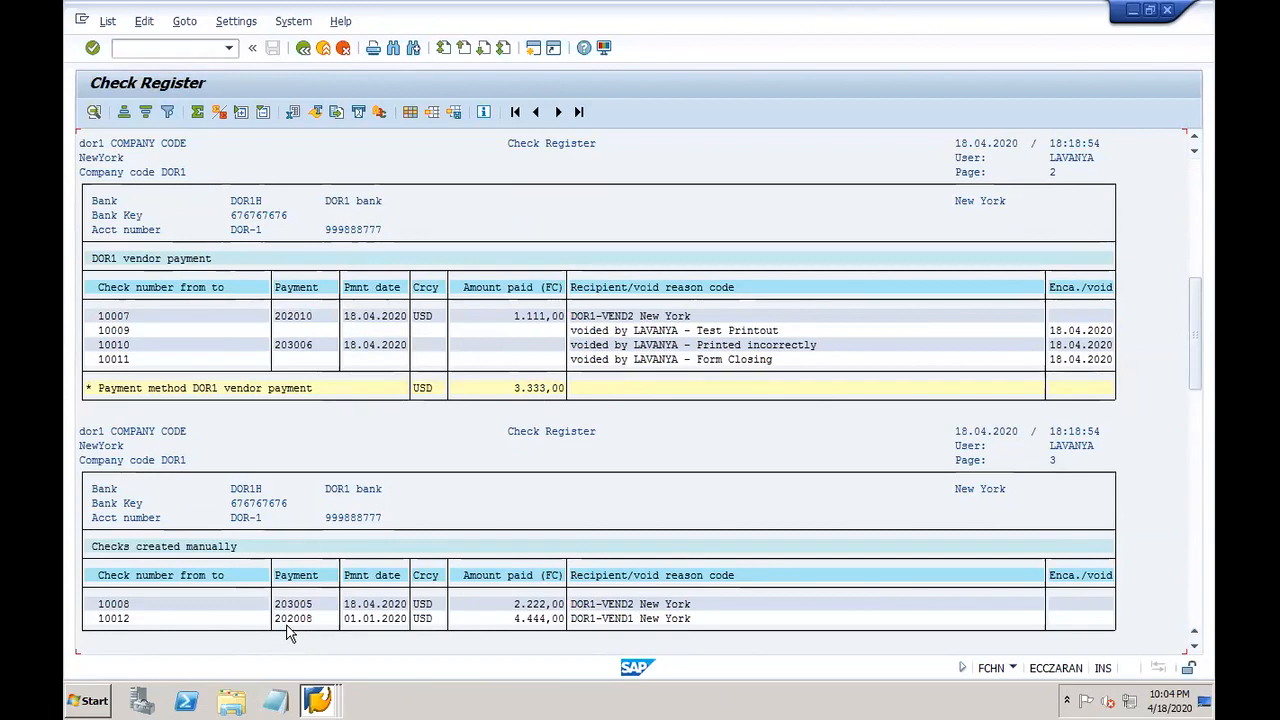
mouse_move(848, 18)
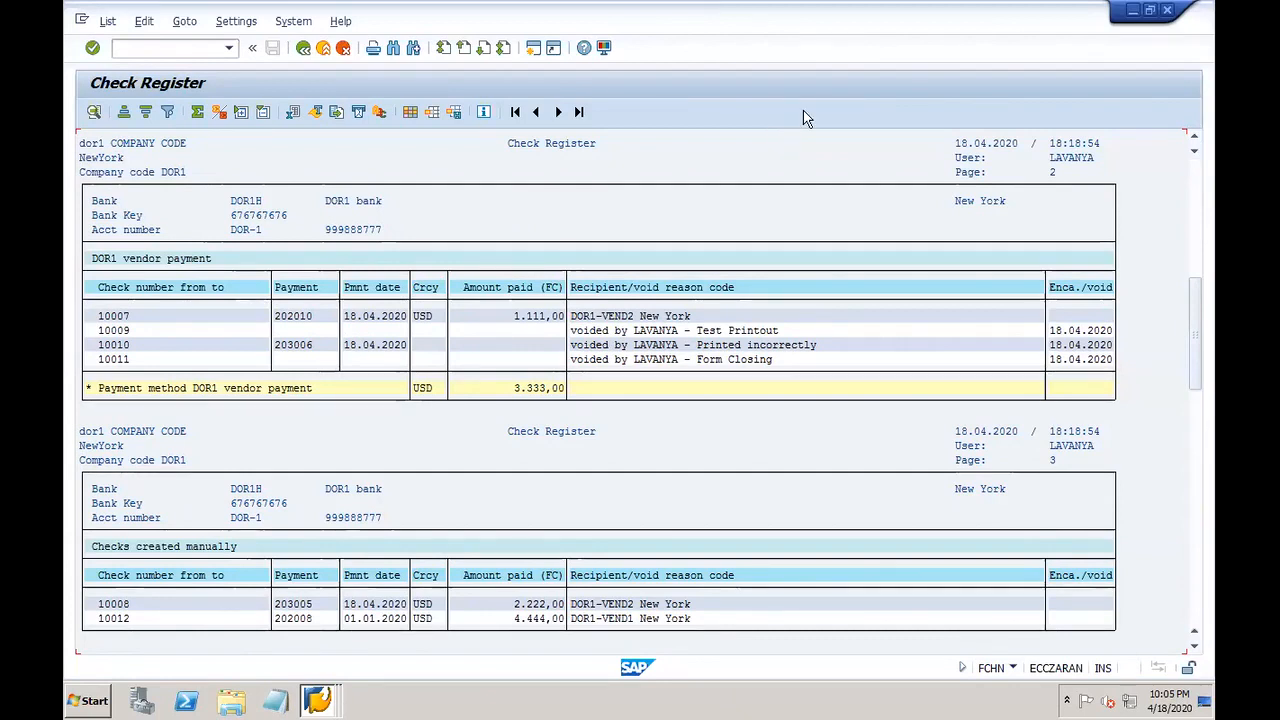
right_click(320, 699)
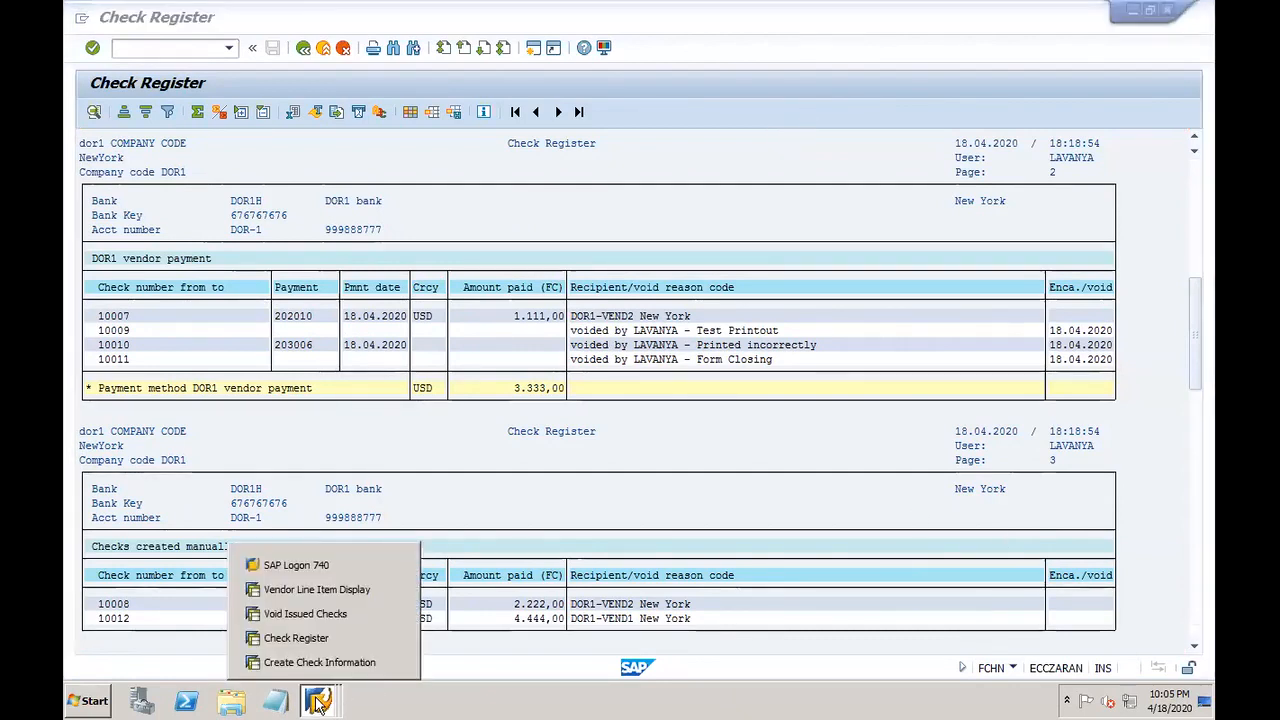
Step: Cancel Void Issued Checks and expand the Delete folder under FCH8 to list FCHD, FCHF, FCHE and FCHG
left_click(338, 614)
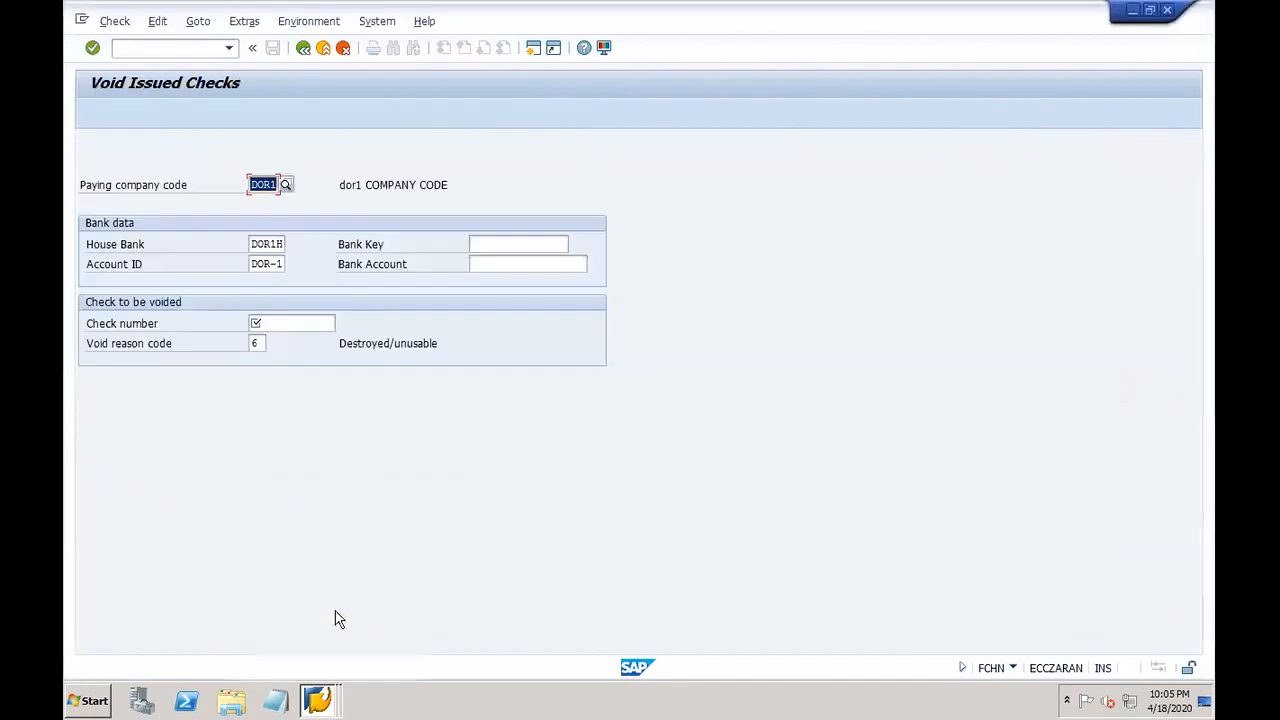
left_click(345, 52)
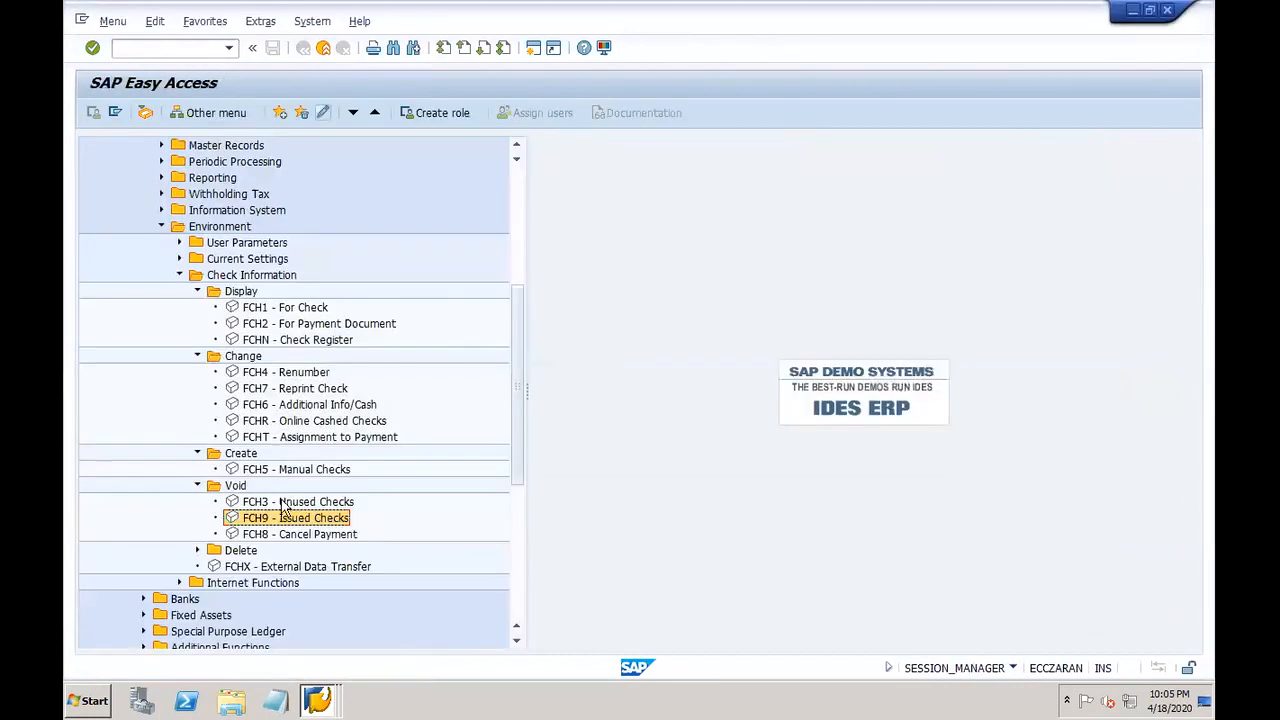
left_click(262, 536)
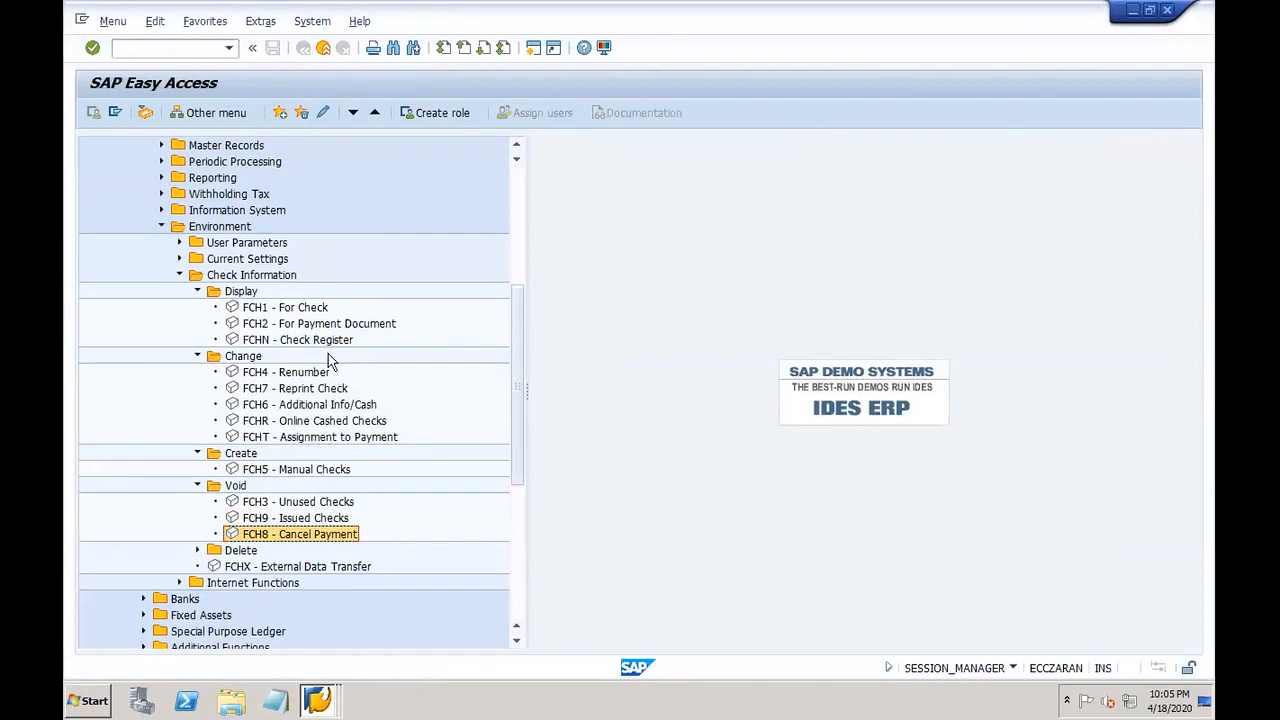
left_click(198, 552)
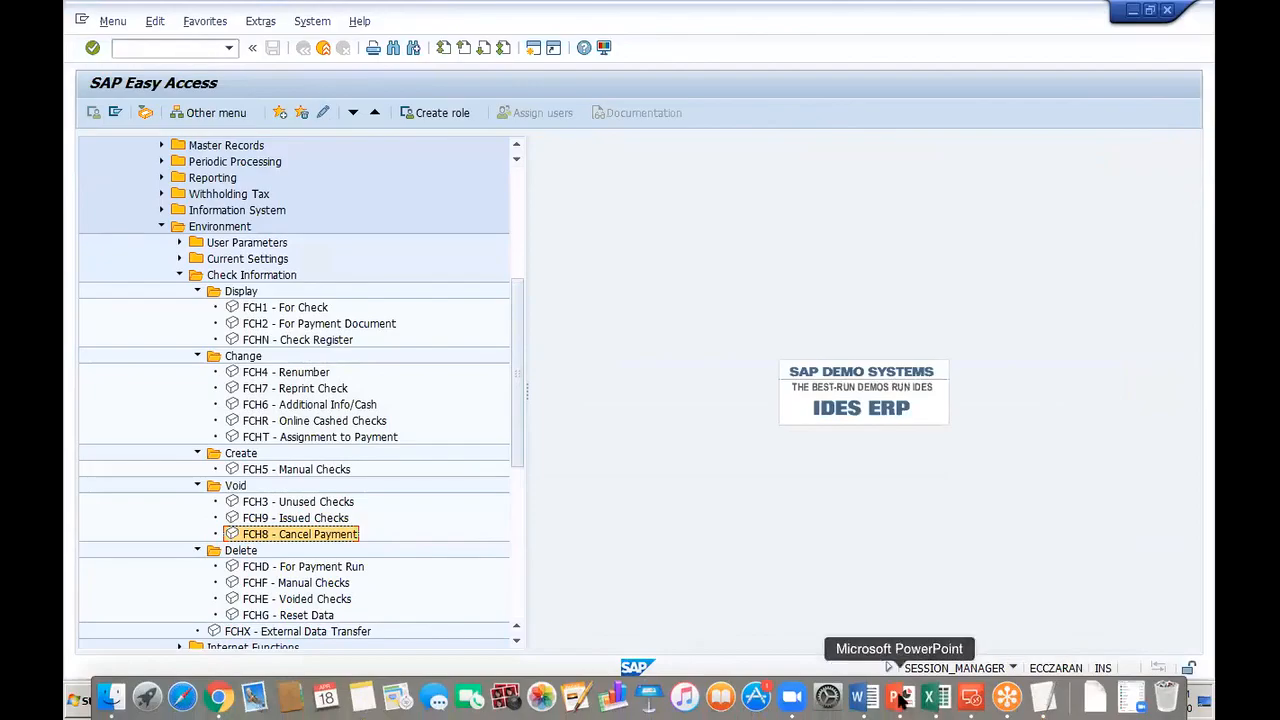
left_click(900, 697)
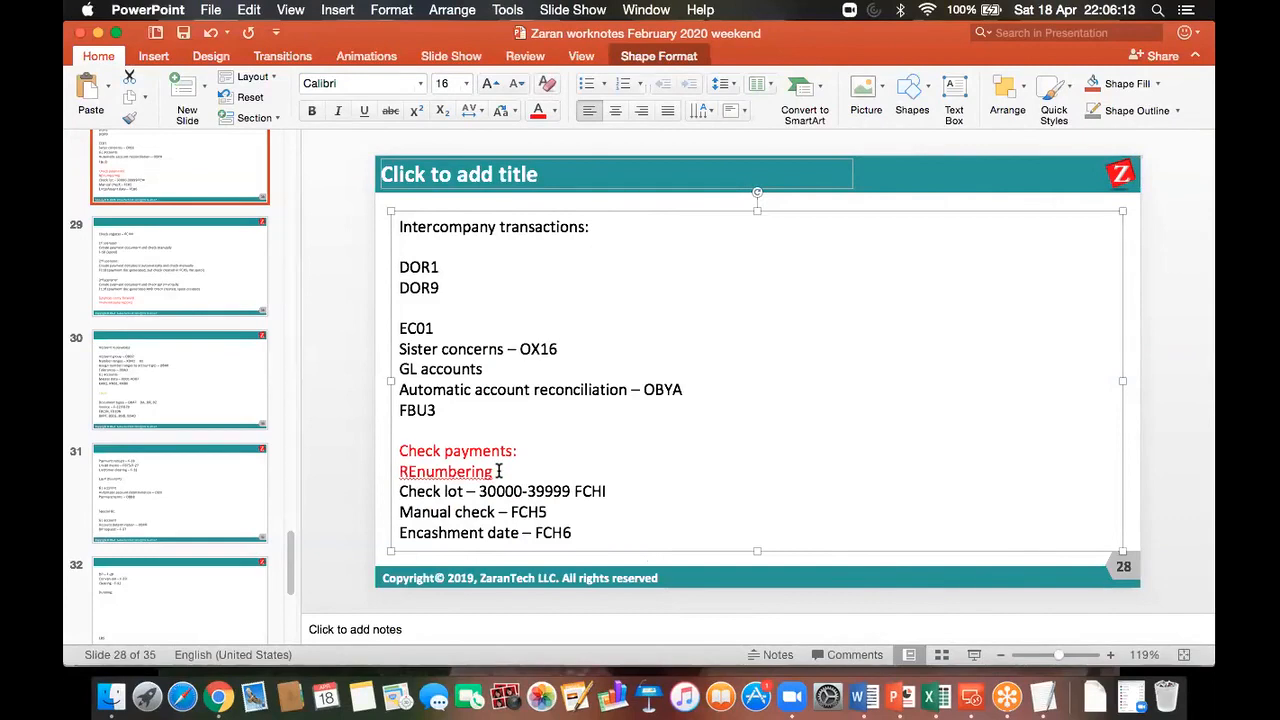
Step: Correct 'REnumbering' to 'Renumbering' on slide 28, save, and go to slide 29 on check register FCHN
double_click(419, 471)
left_click(544, 476)
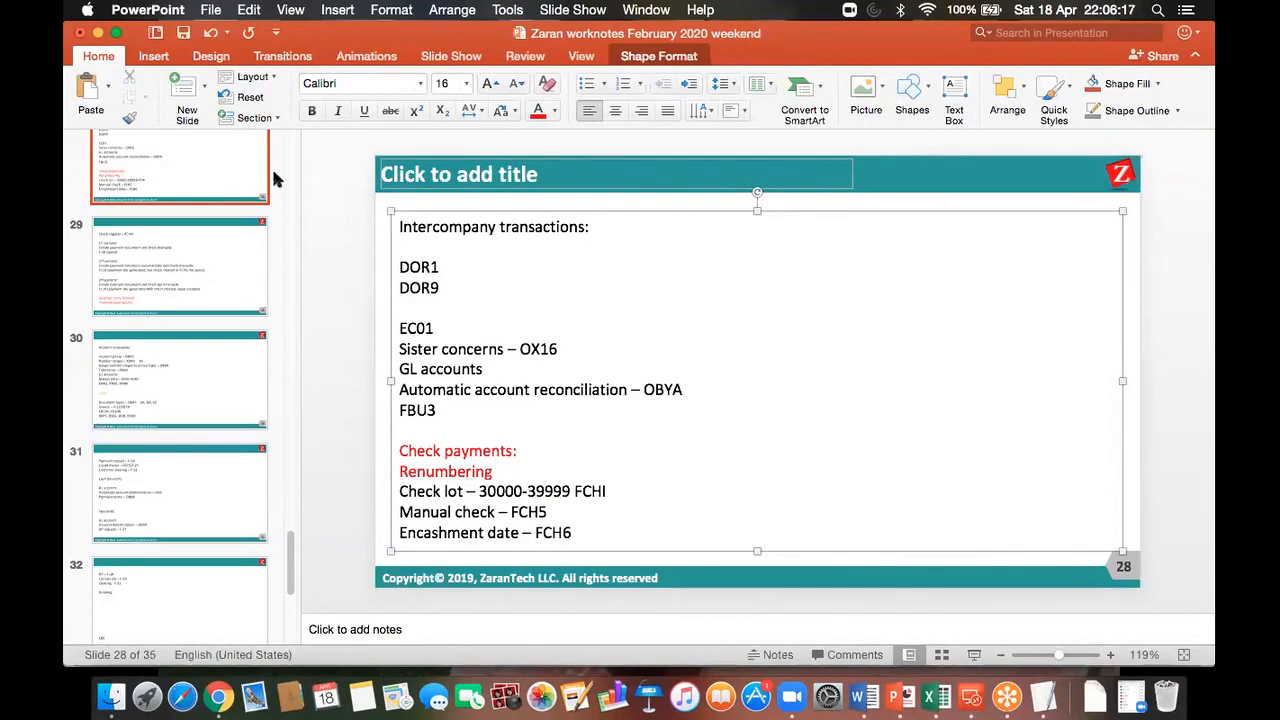
left_click(185, 34)
left_click_drag(517, 452, 408, 444)
left_click(153, 276)
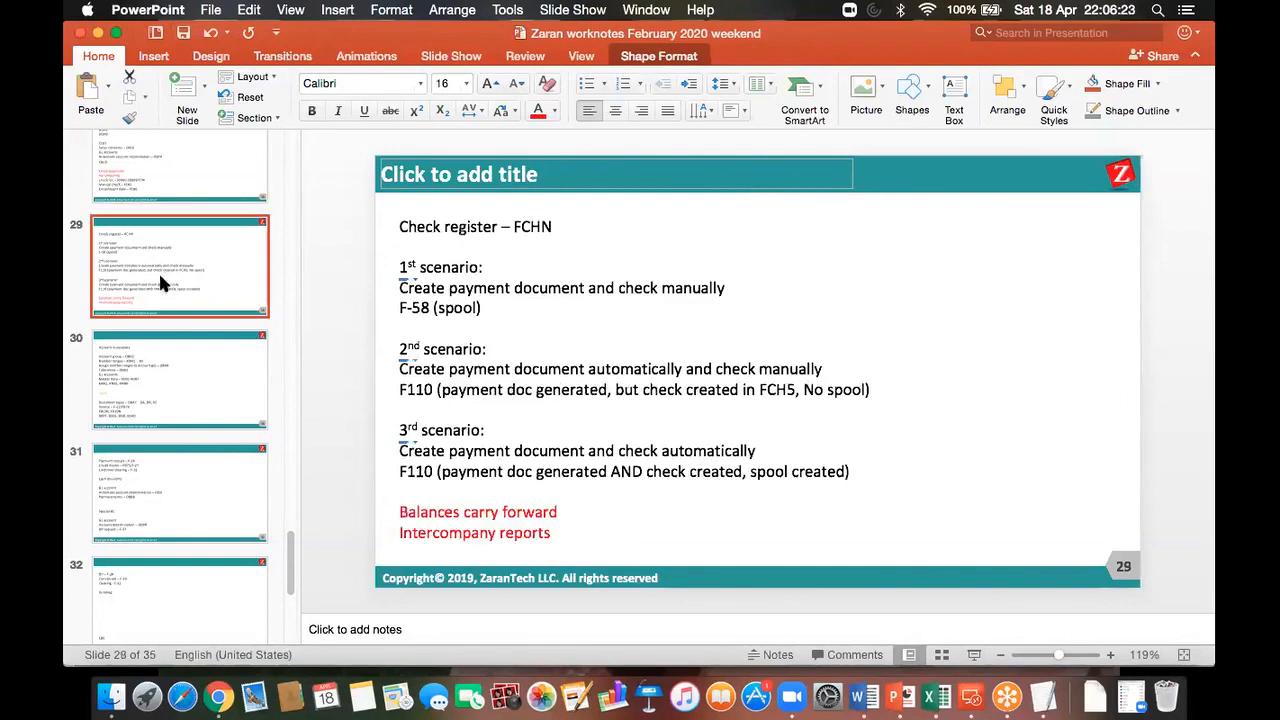
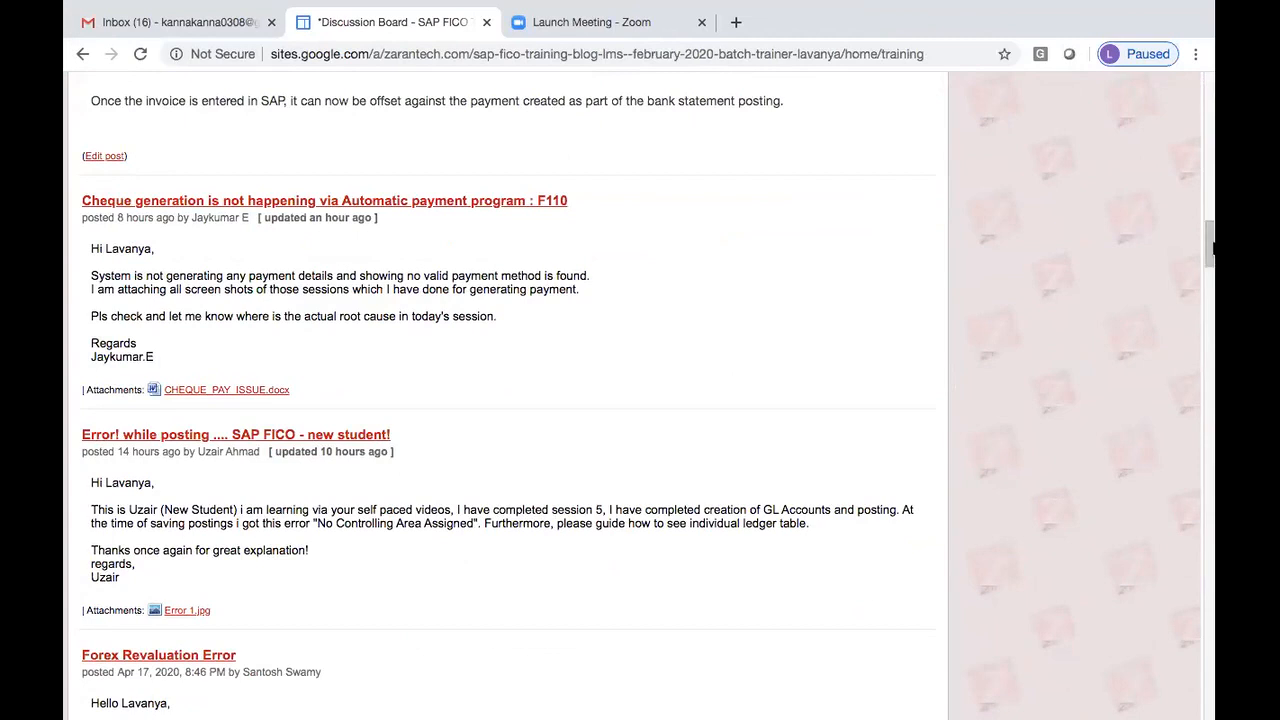
Step: Download the CHEQUE_PAY_ISSUE.docx attachment and close the Zoom meeting tab to view it in Word
left_click(270, 390)
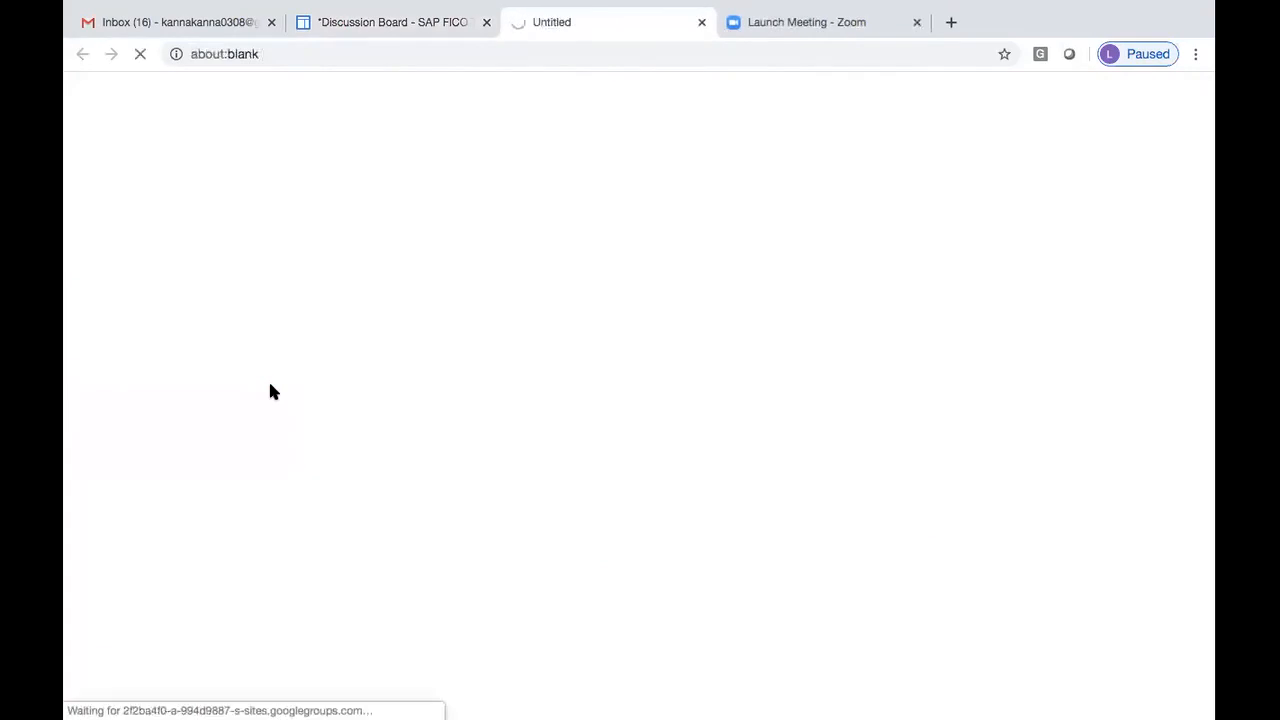
left_click(916, 22)
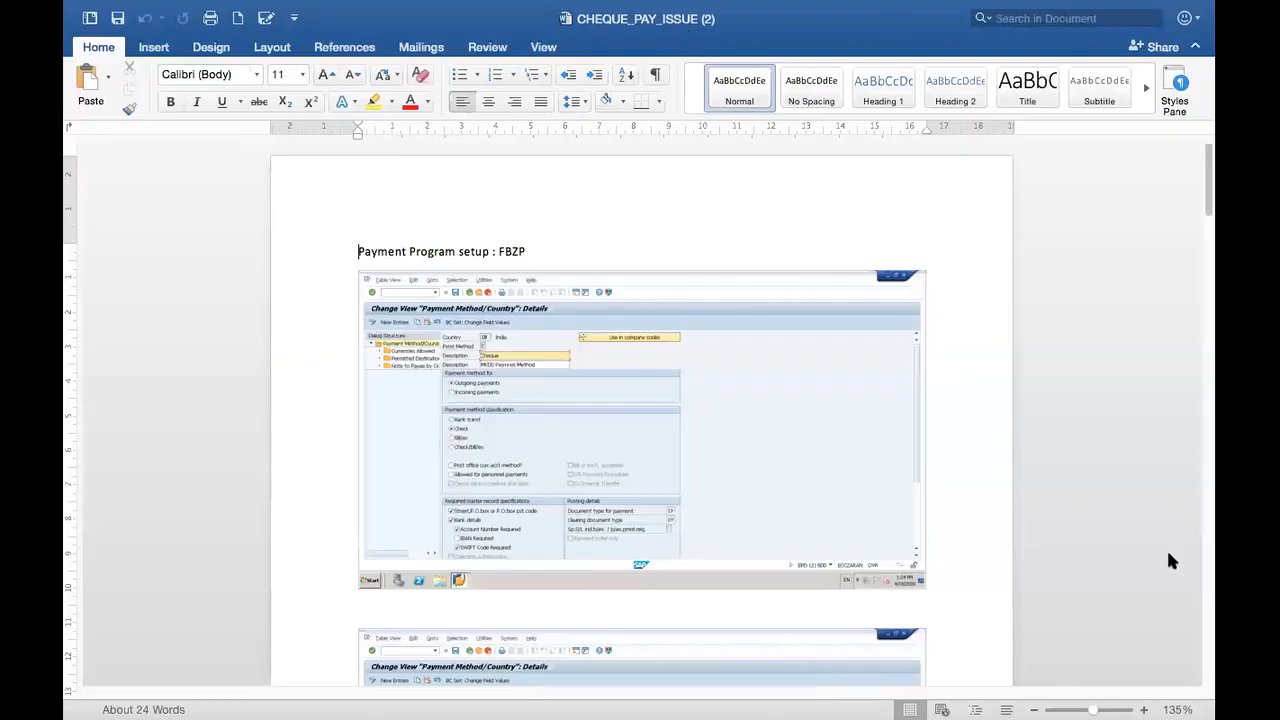
Step: Zoom into the CHEQUE_PAY_ISSUE document and scroll through its first pages
left_click(1143, 709)
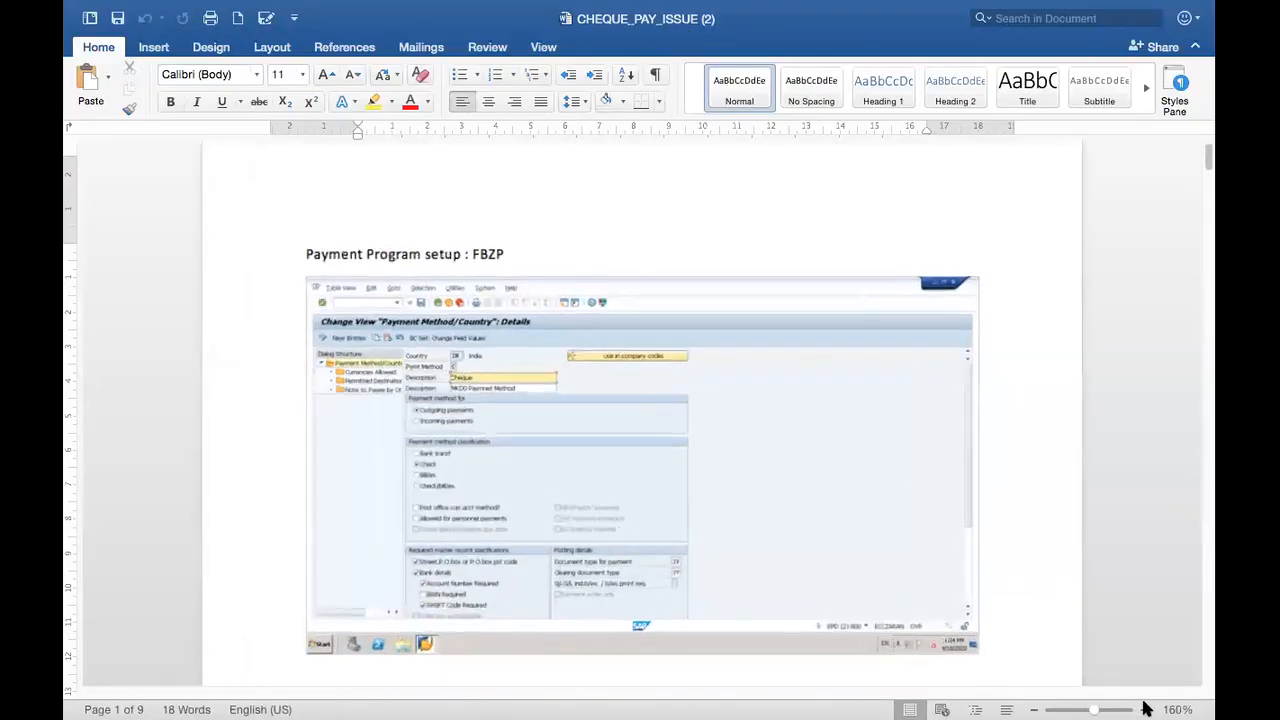
scroll(1207, 666, "down", 15)
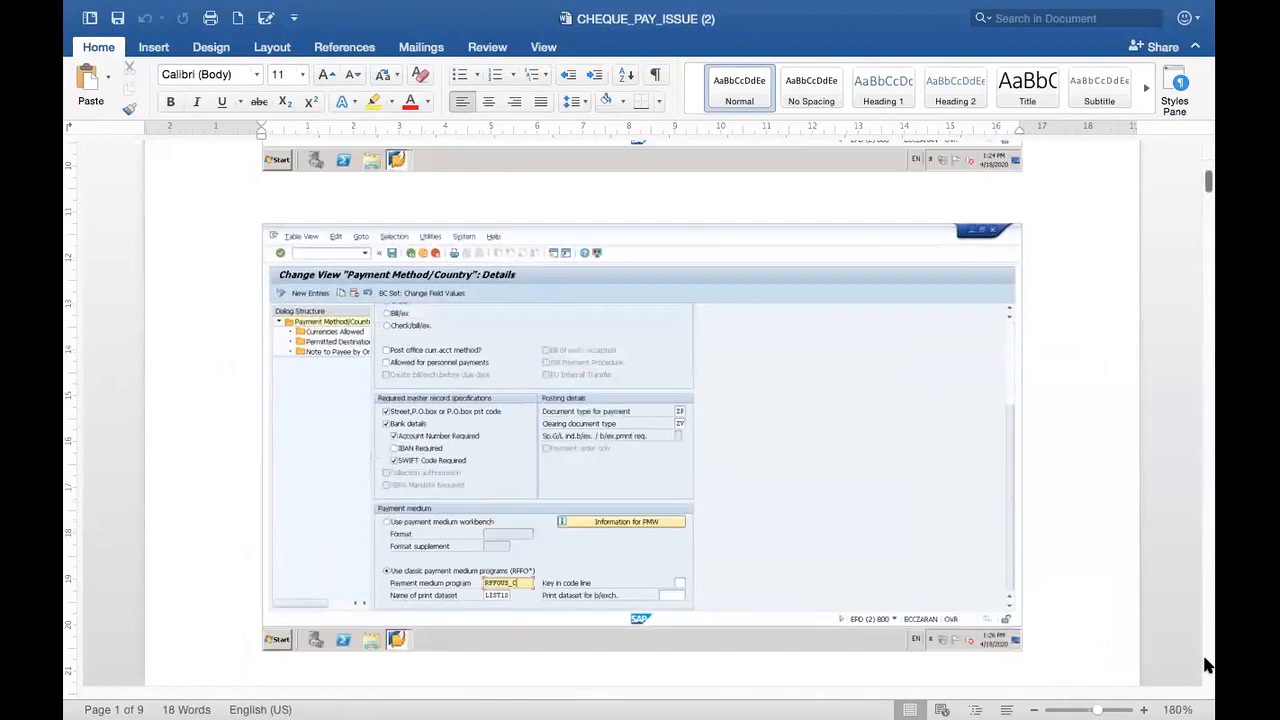
scroll(1207, 666, "down", 20)
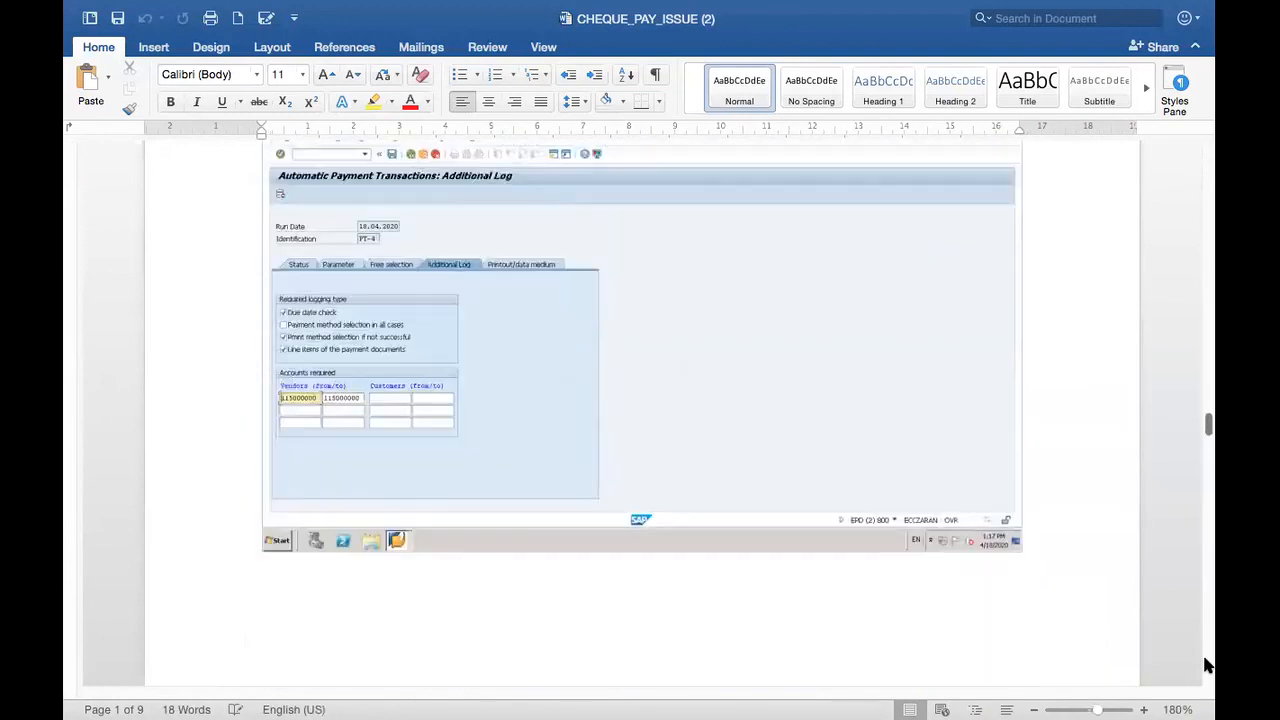
scroll(1207, 666, "down", 20)
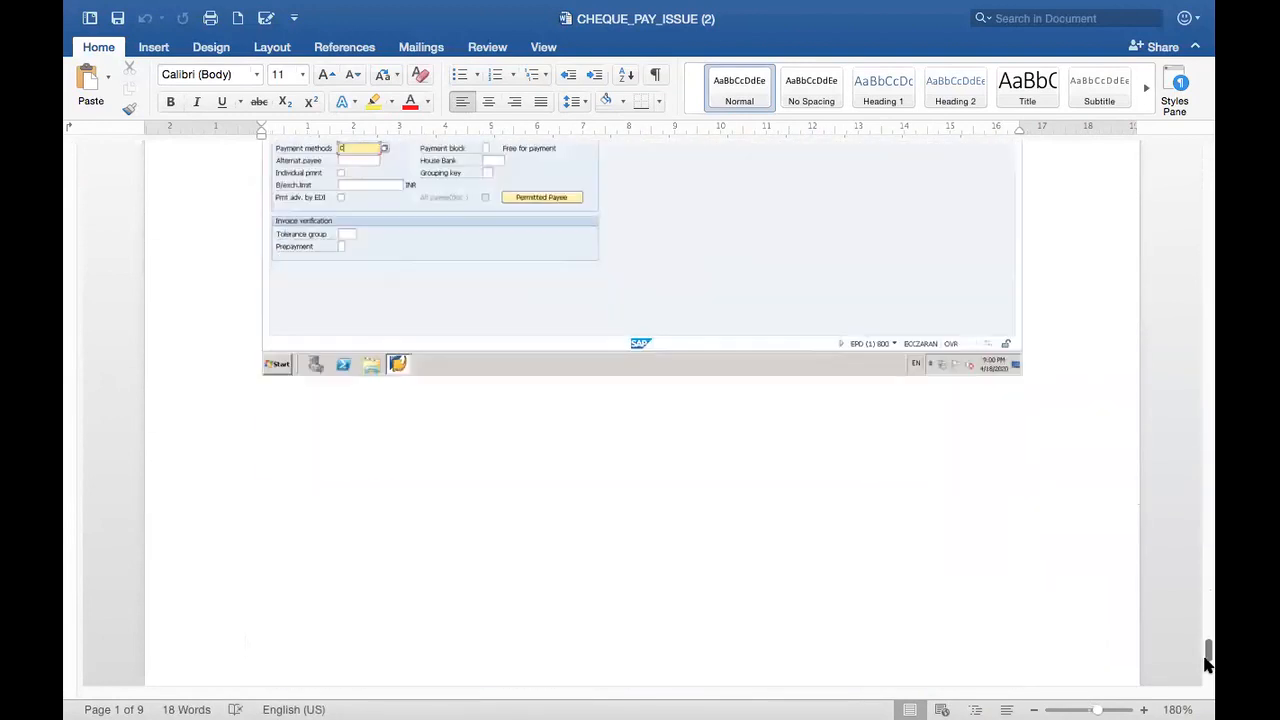
left_click_drag(1206, 645, 1210, 600)
Step: Enlarge the view to 230% to read the F110 job log, then return to the top
left_click(1144, 709)
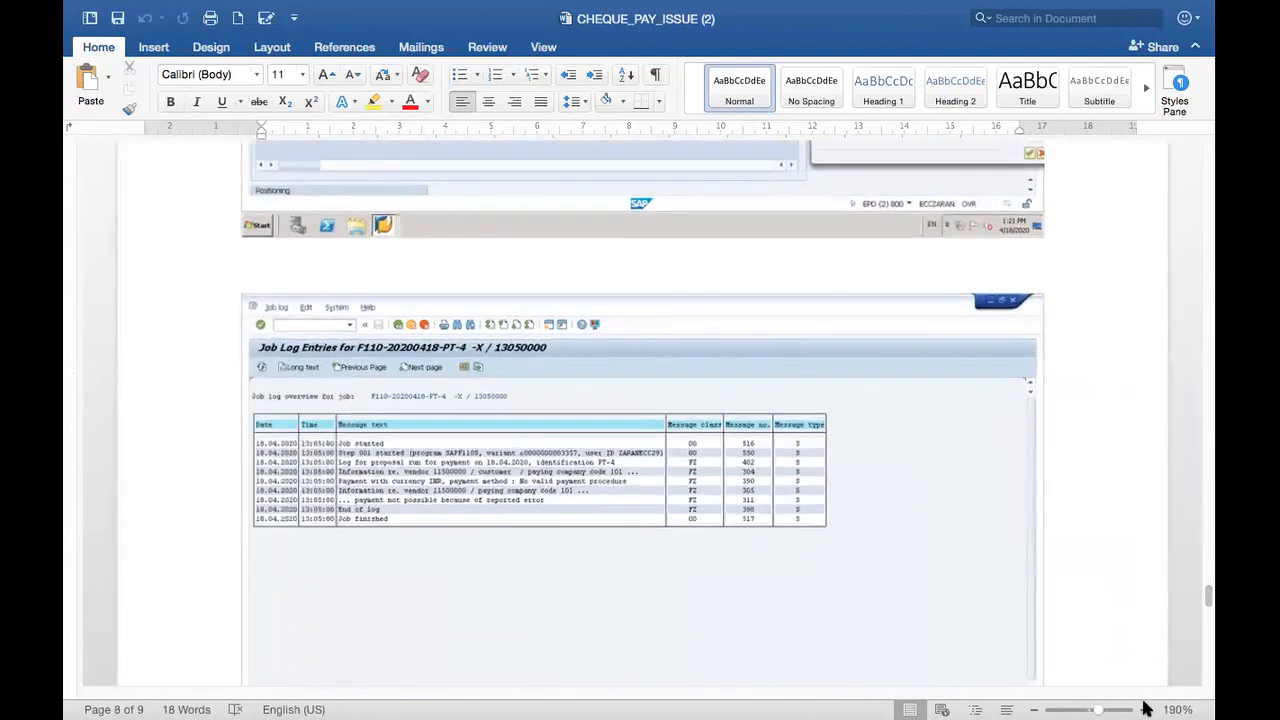
left_click(1144, 708)
left_click(1144, 708)
left_click(1144, 709)
left_click(1144, 709)
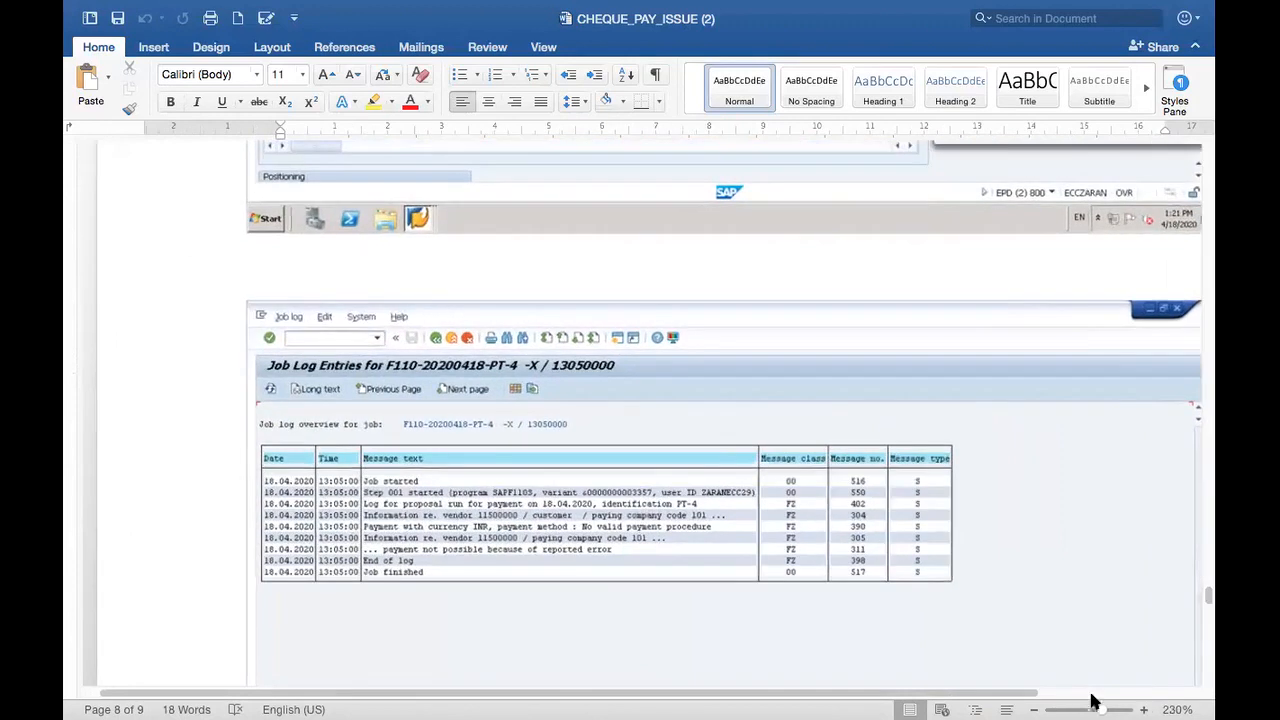
left_click_drag(941, 622, 933, 617)
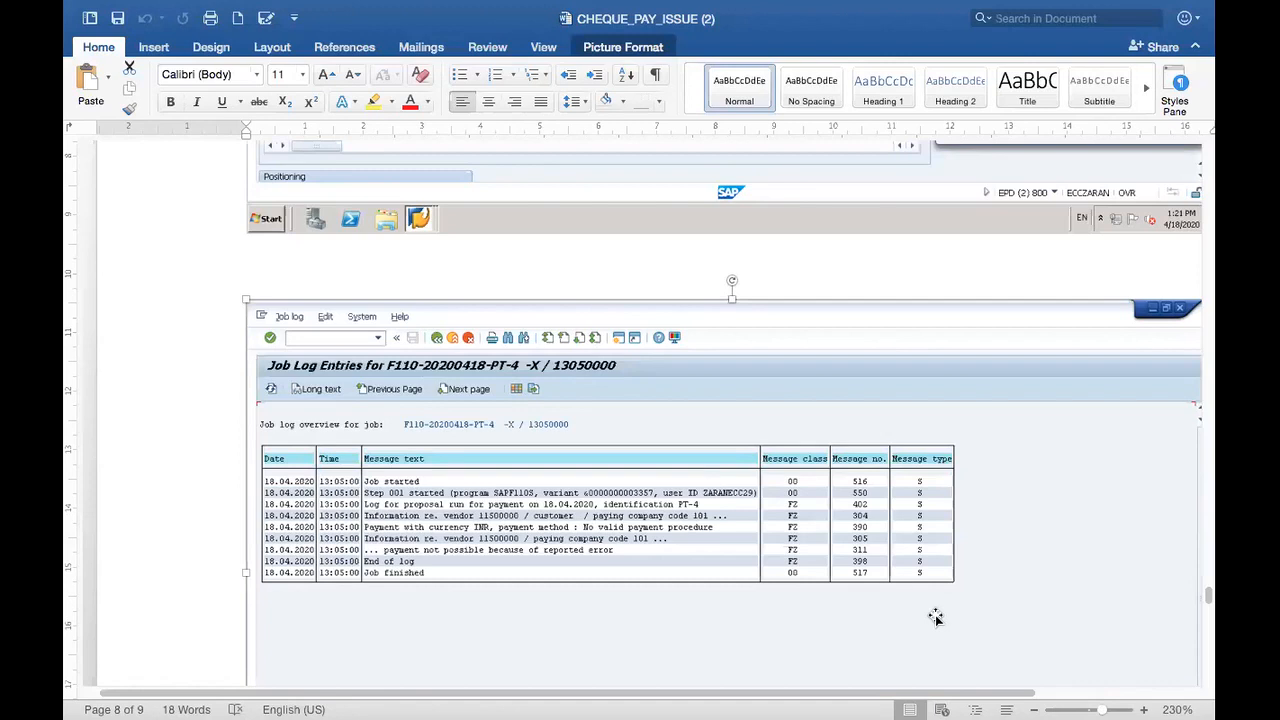
left_click_drag(1208, 597, 1210, 158)
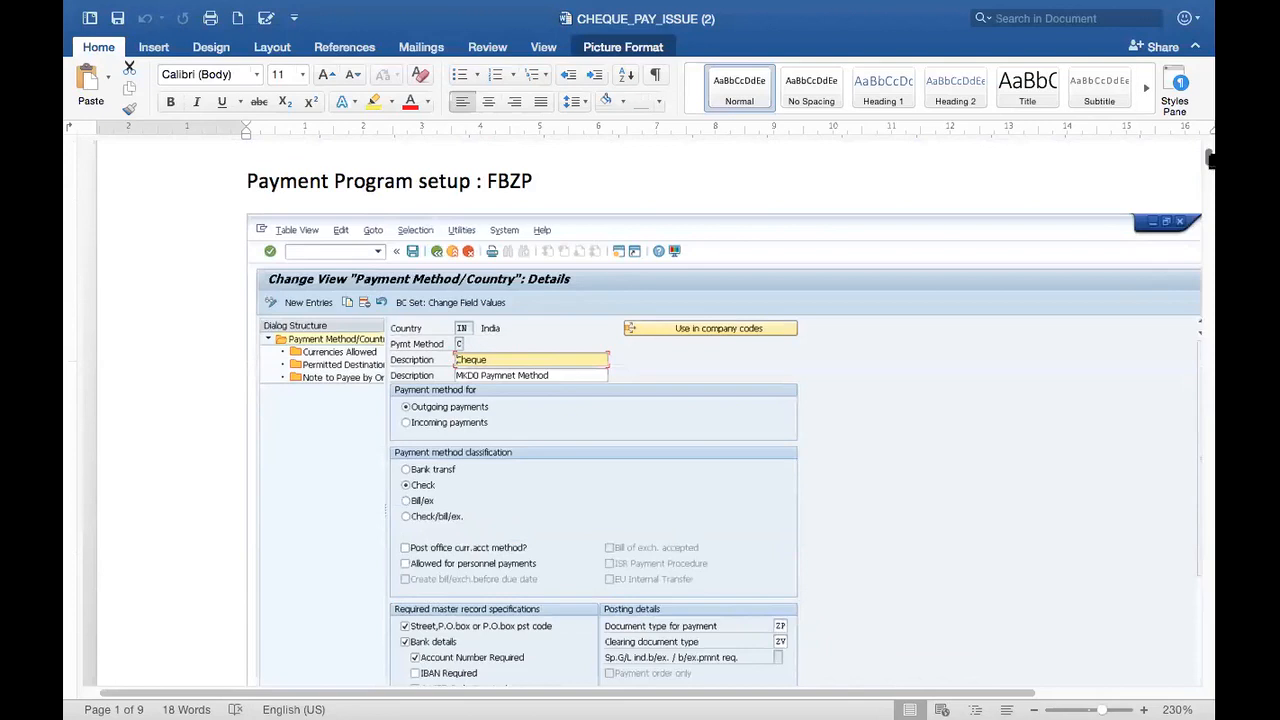
Step: Scroll through the FBZP, bank determination and check lot screenshots to the Pending payment item heading
left_click_drag(1210, 158, 1210, 160)
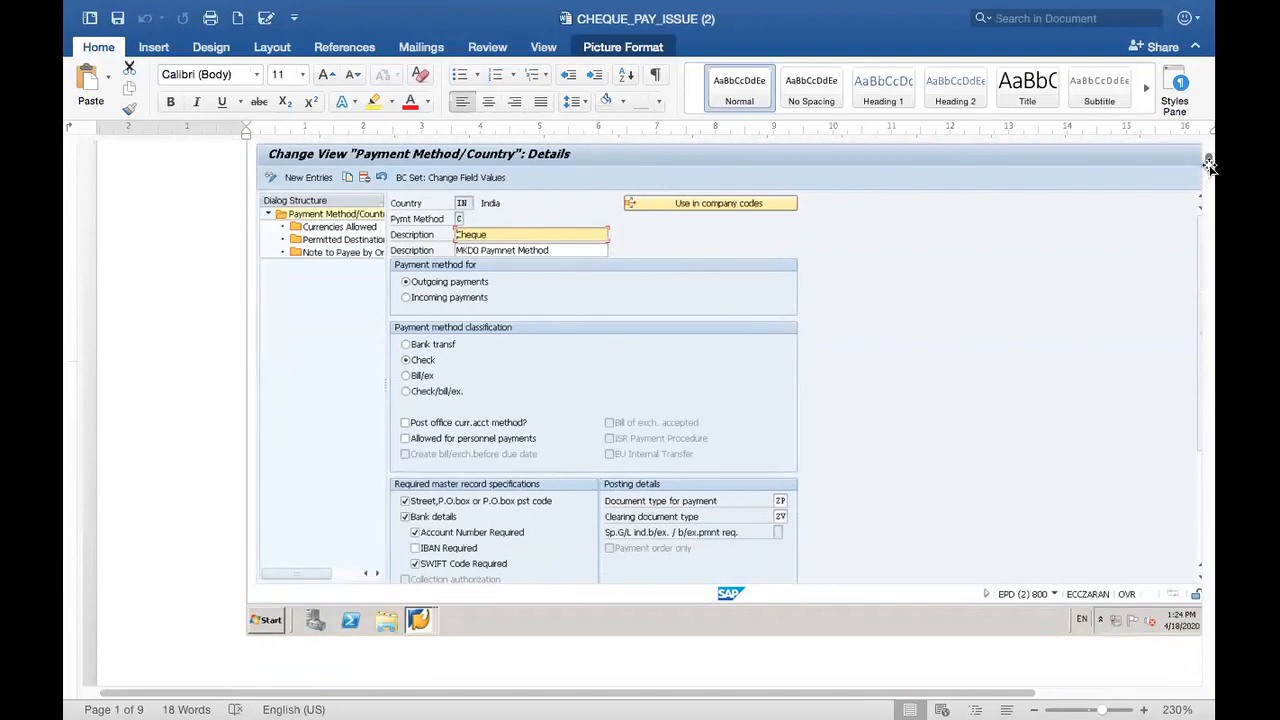
left_click_drag(1210, 165, 1213, 187)
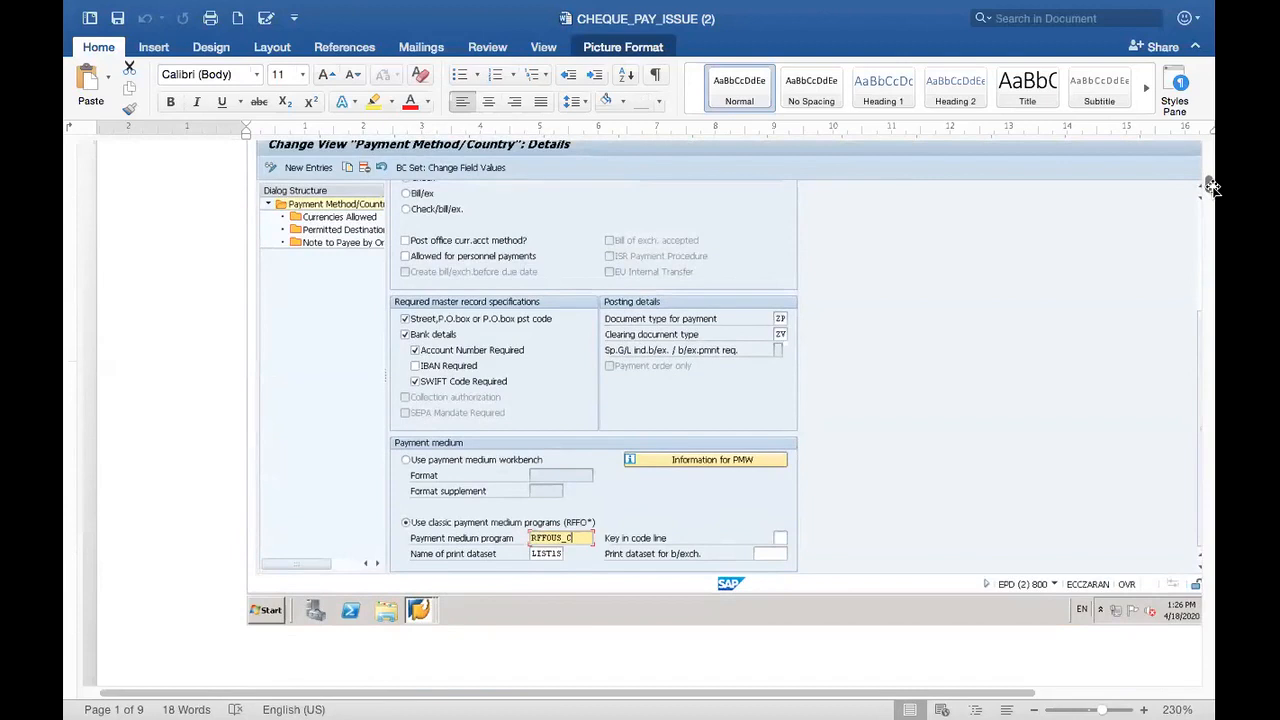
left_click_drag(1213, 187, 1213, 220)
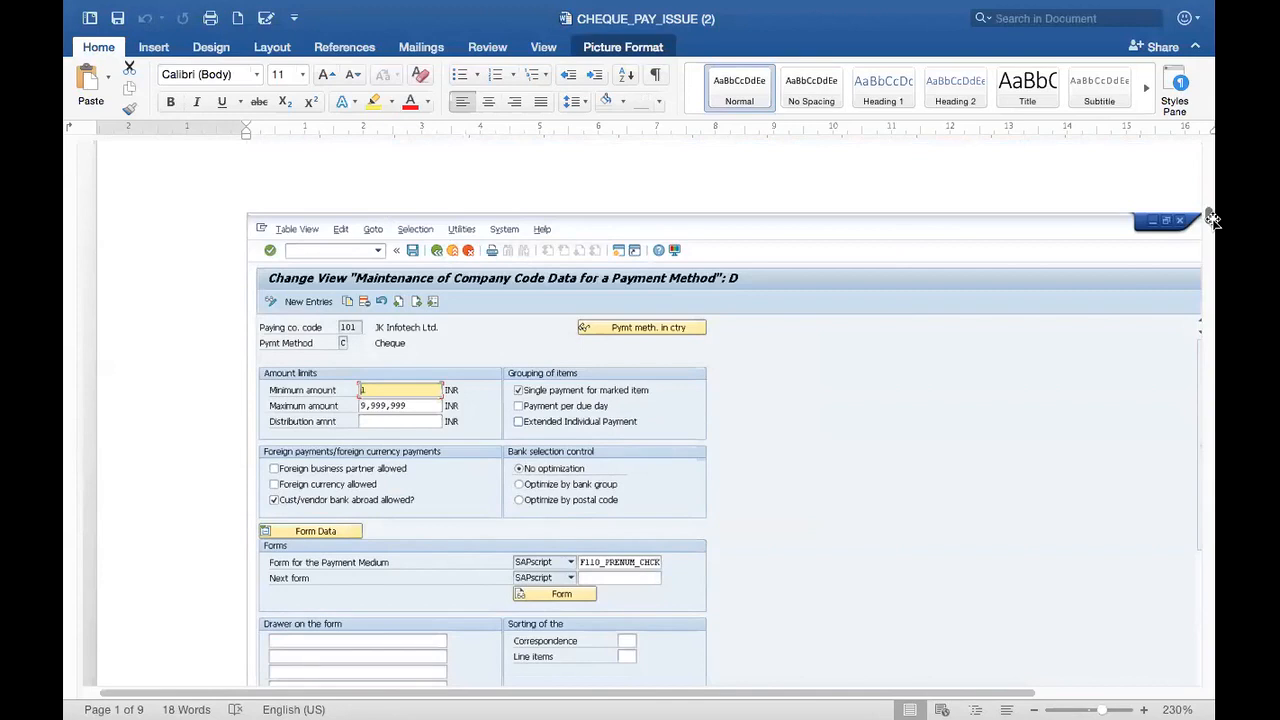
mouse_move(1213, 220)
left_mouse_down()
mouse_move(1210, 135)
mouse_move(1210, 243)
left_mouse_up()
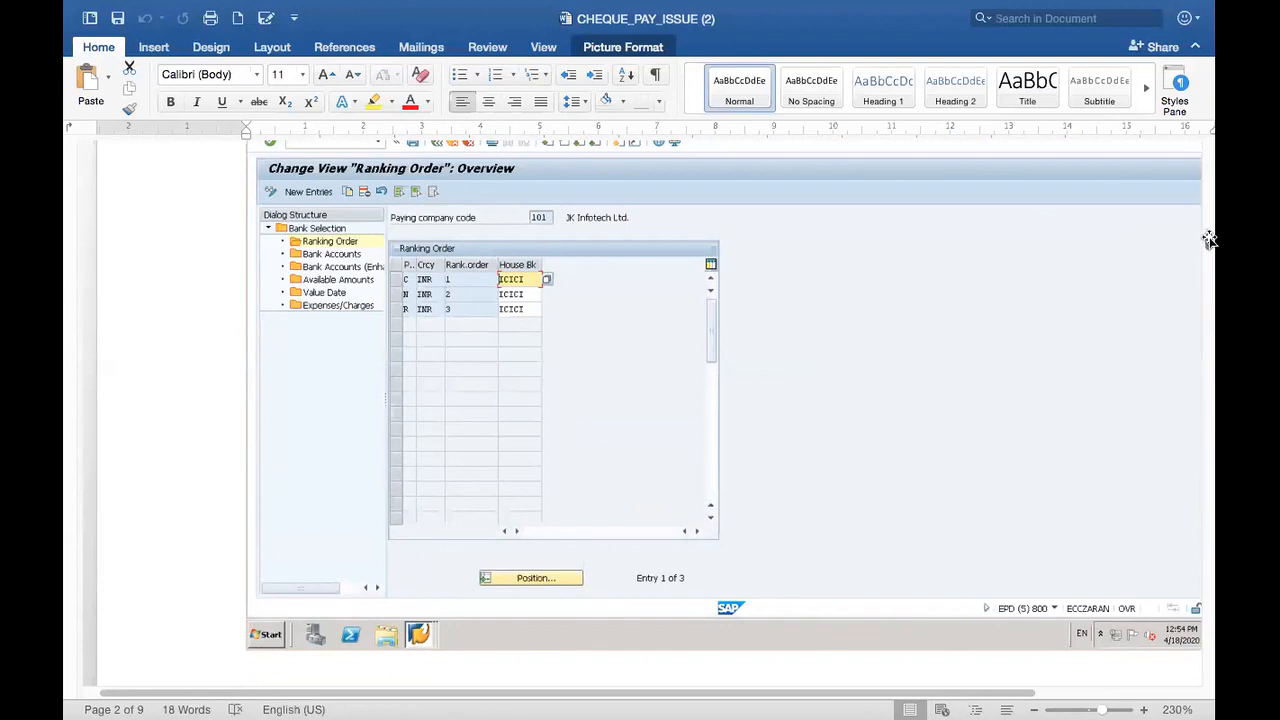
left_click_drag(1210, 240, 1210, 275)
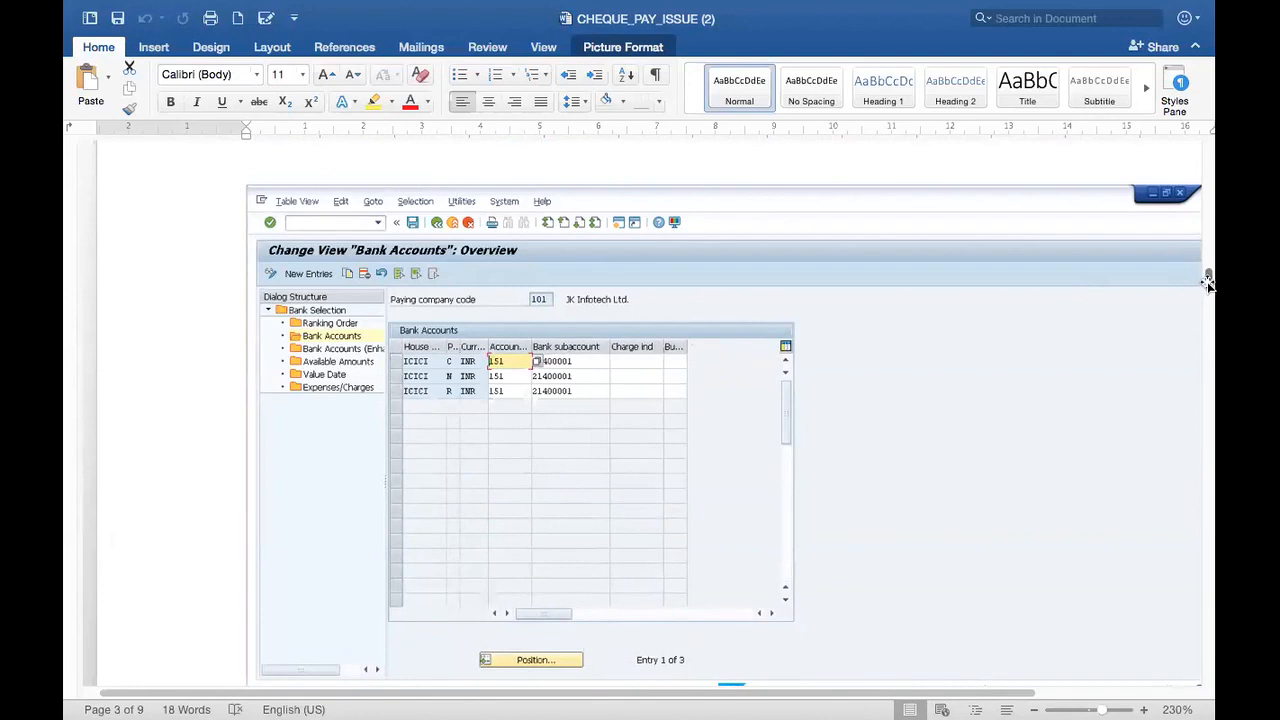
left_click_drag(1208, 284, 1213, 303)
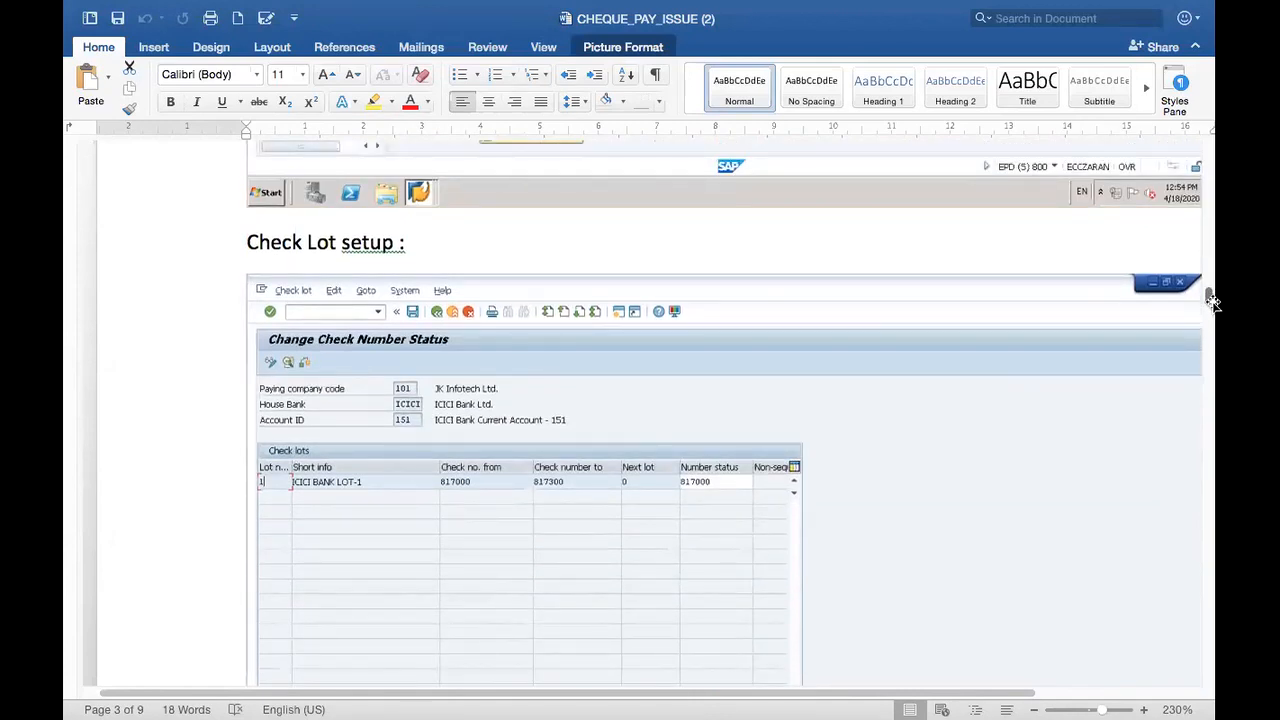
left_click_drag(1211, 298, 1210, 297)
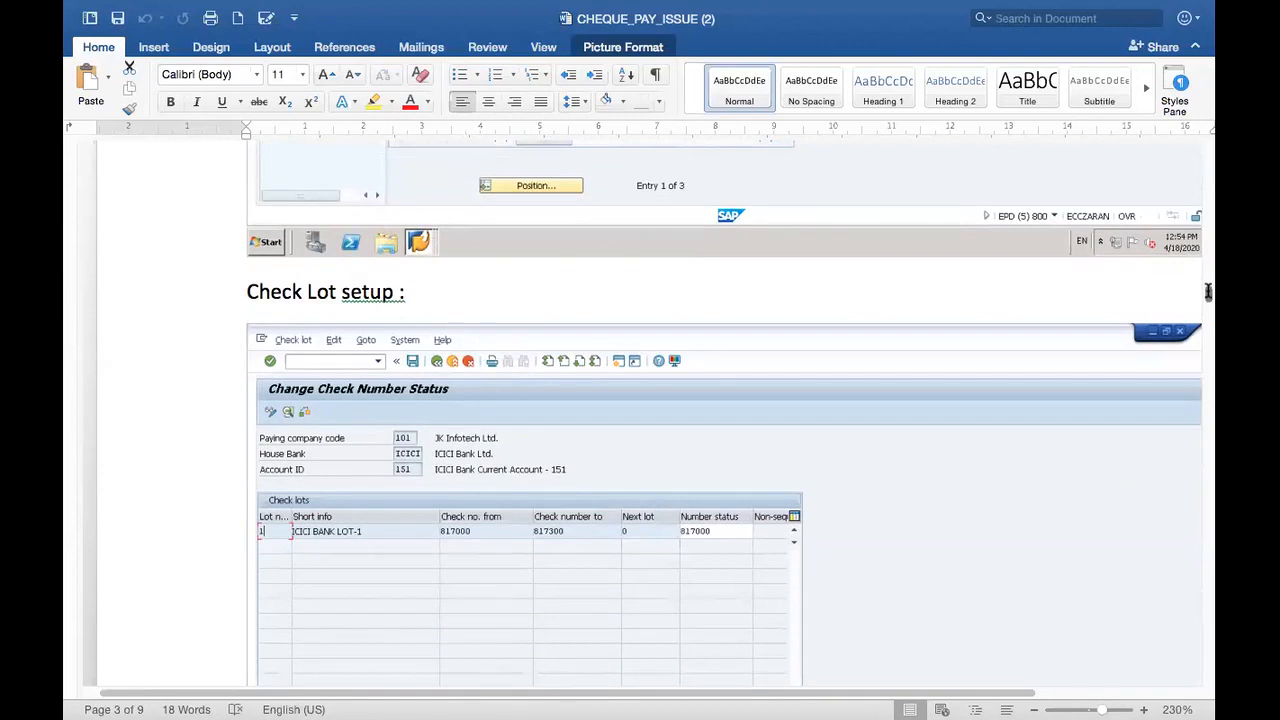
left_click_drag(1208, 291, 1208, 333)
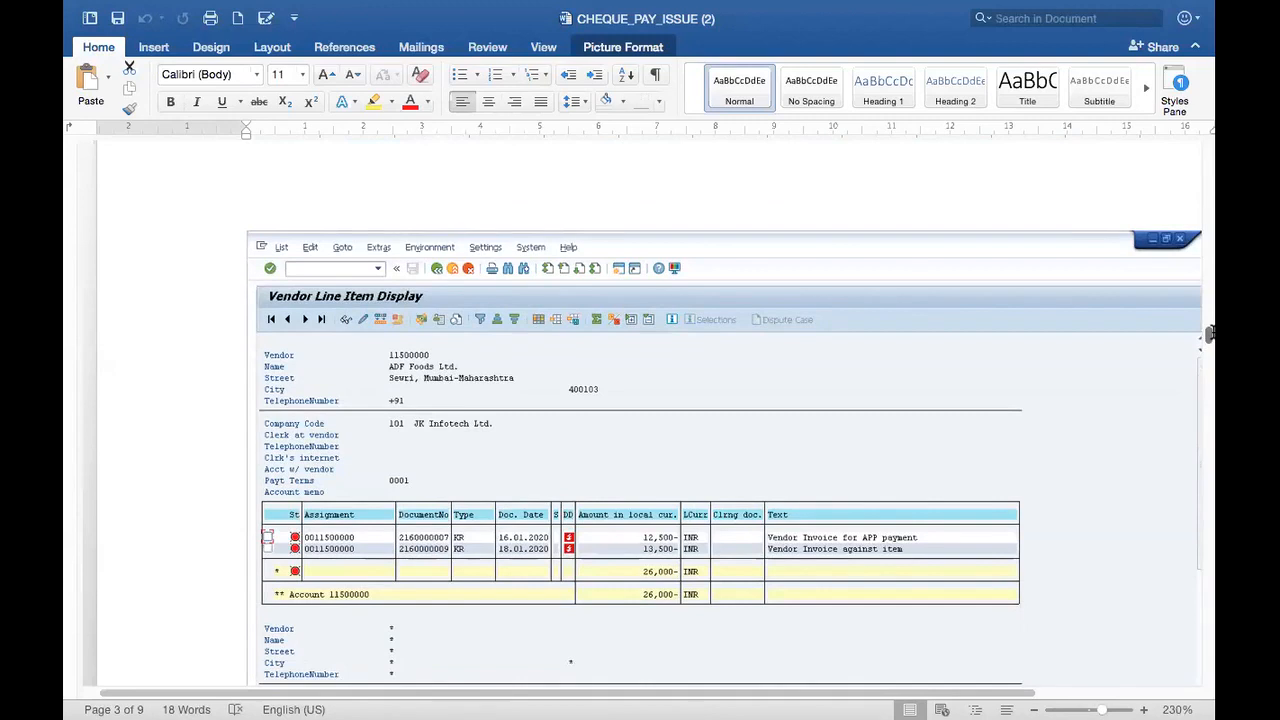
Step: Scroll past the vendor items, F110 parameter, log and printout screenshots to the 'No valid payment method found' exception
left_click_drag(1208, 333, 1208, 360)
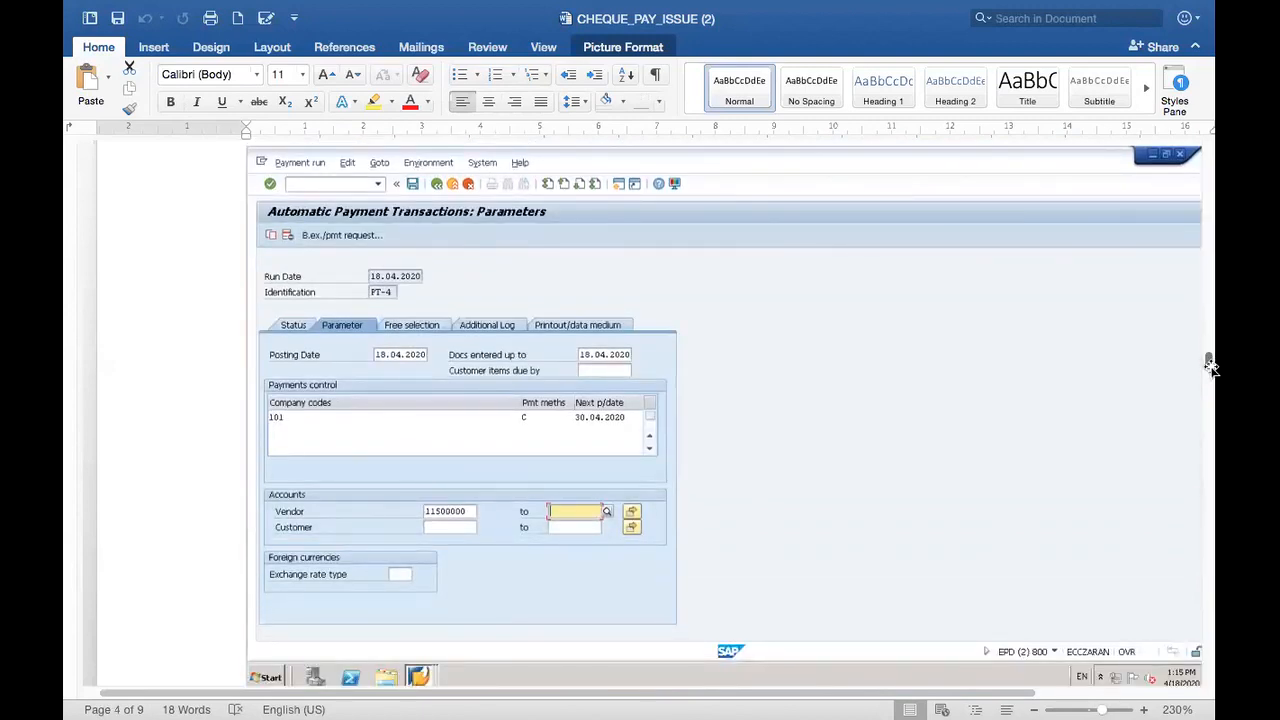
mouse_move(1210, 367)
left_mouse_down()
mouse_move(1208, 343)
mouse_move(1213, 367)
left_mouse_up()
left_click_drag(1213, 367, 1210, 406)
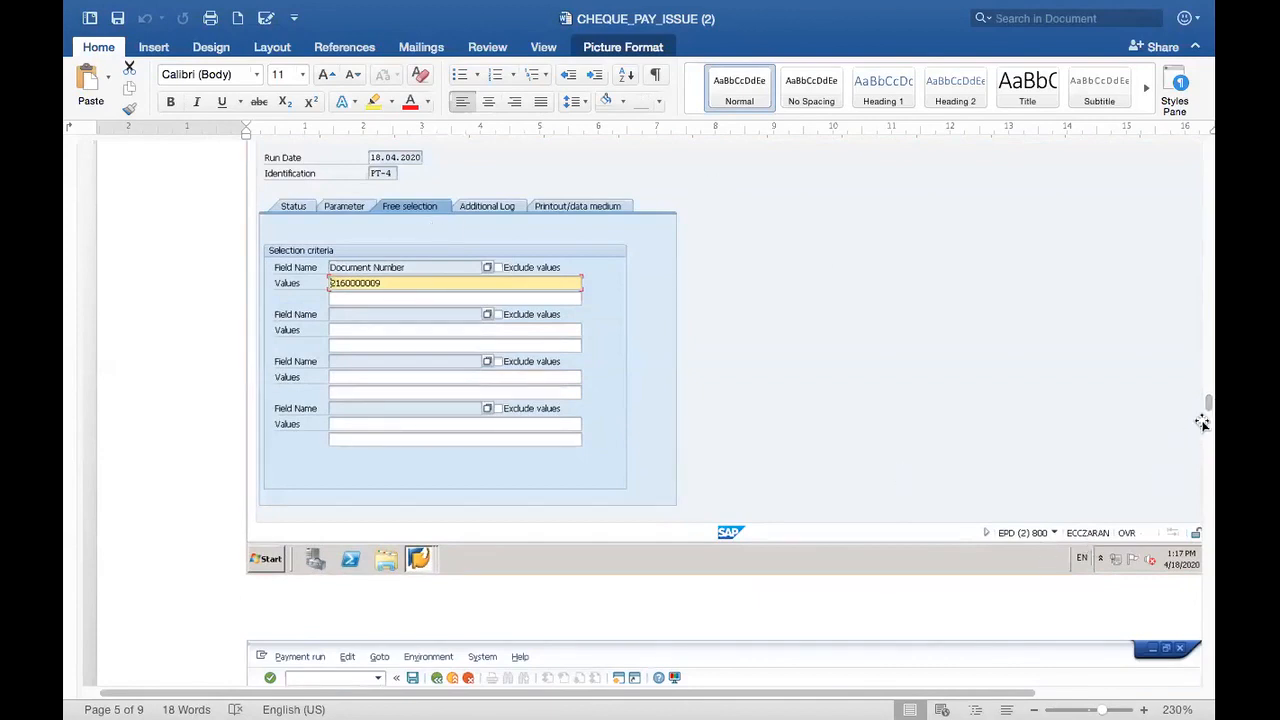
left_click_drag(1207, 405, 1210, 428)
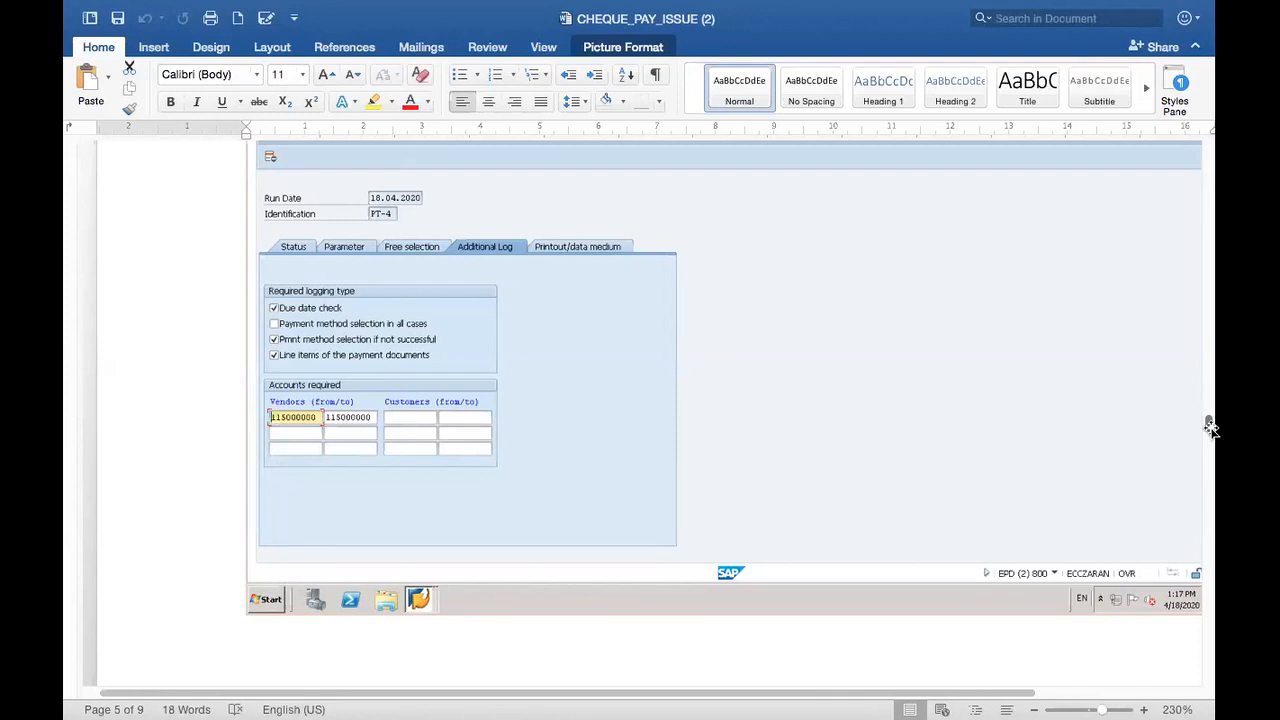
scroll(1206, 440, "down", 5)
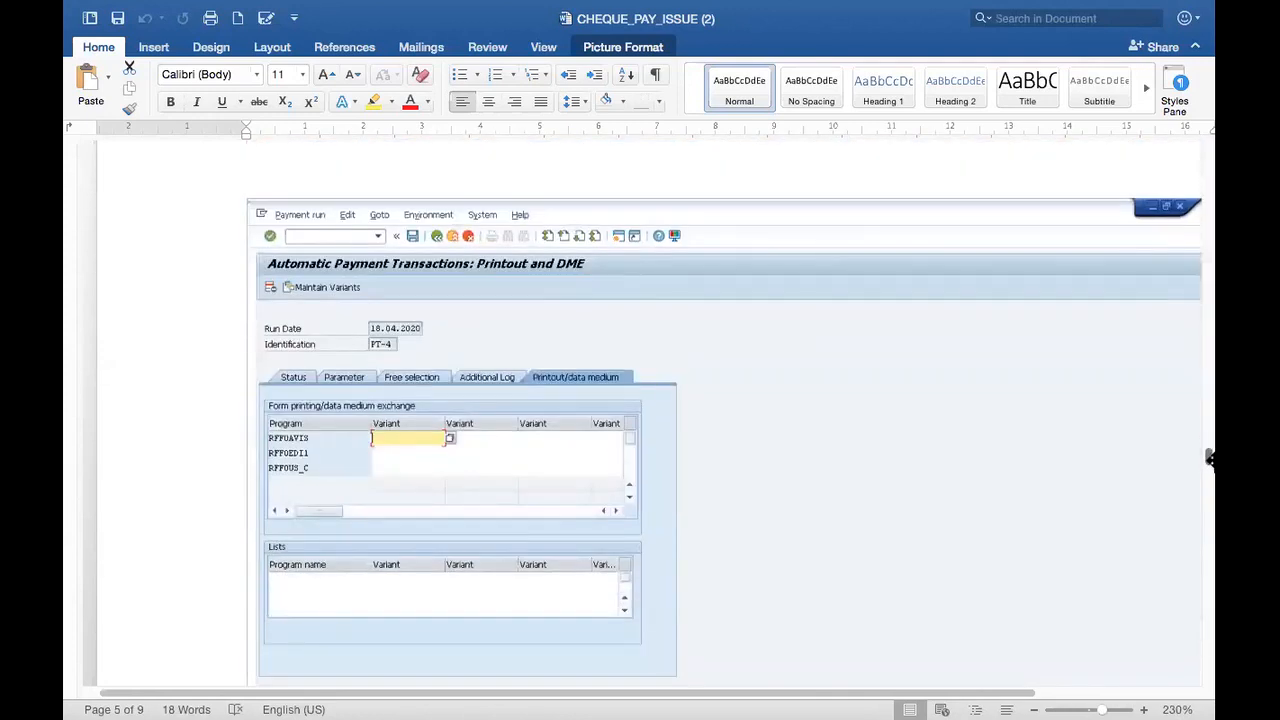
scroll(1210, 458, "down", 10)
left_click_drag(1210, 488, 1208, 572)
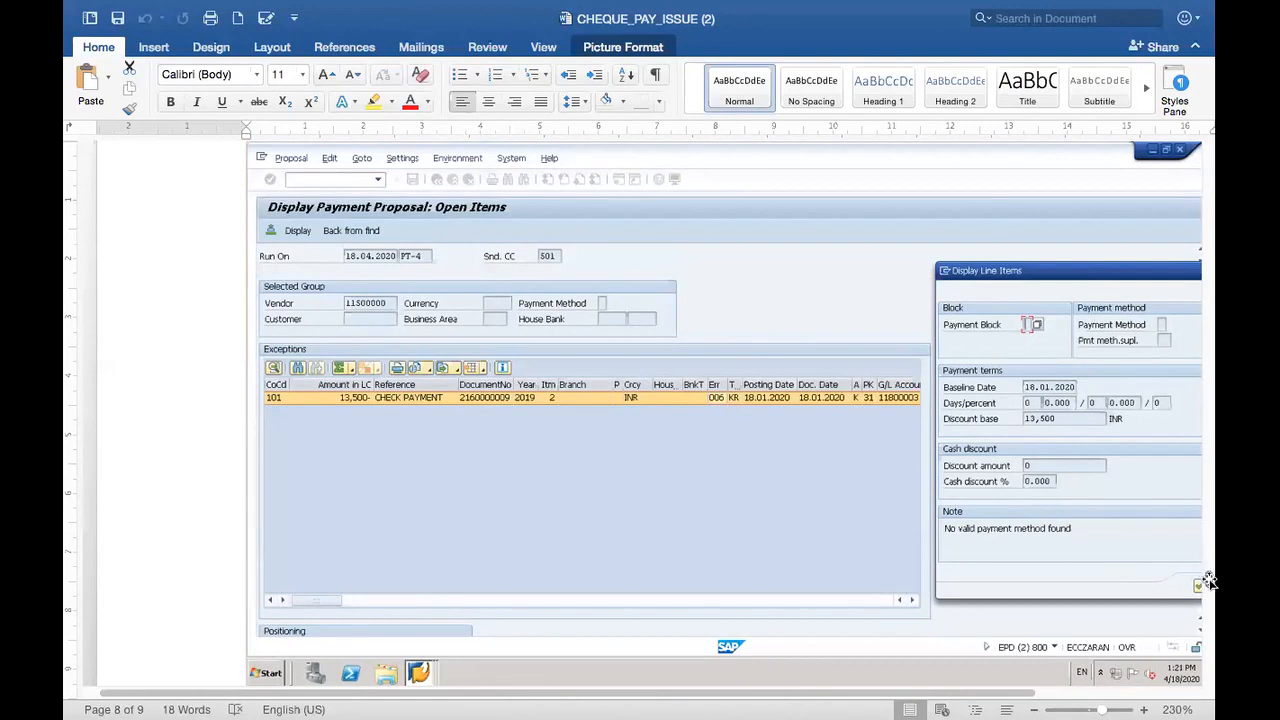
Step: Scroll further down the document, then switch back to SAP GUI's F110 screen for run PT-6
left_click_drag(1208, 590, 1190, 140)
key("super+Tab")
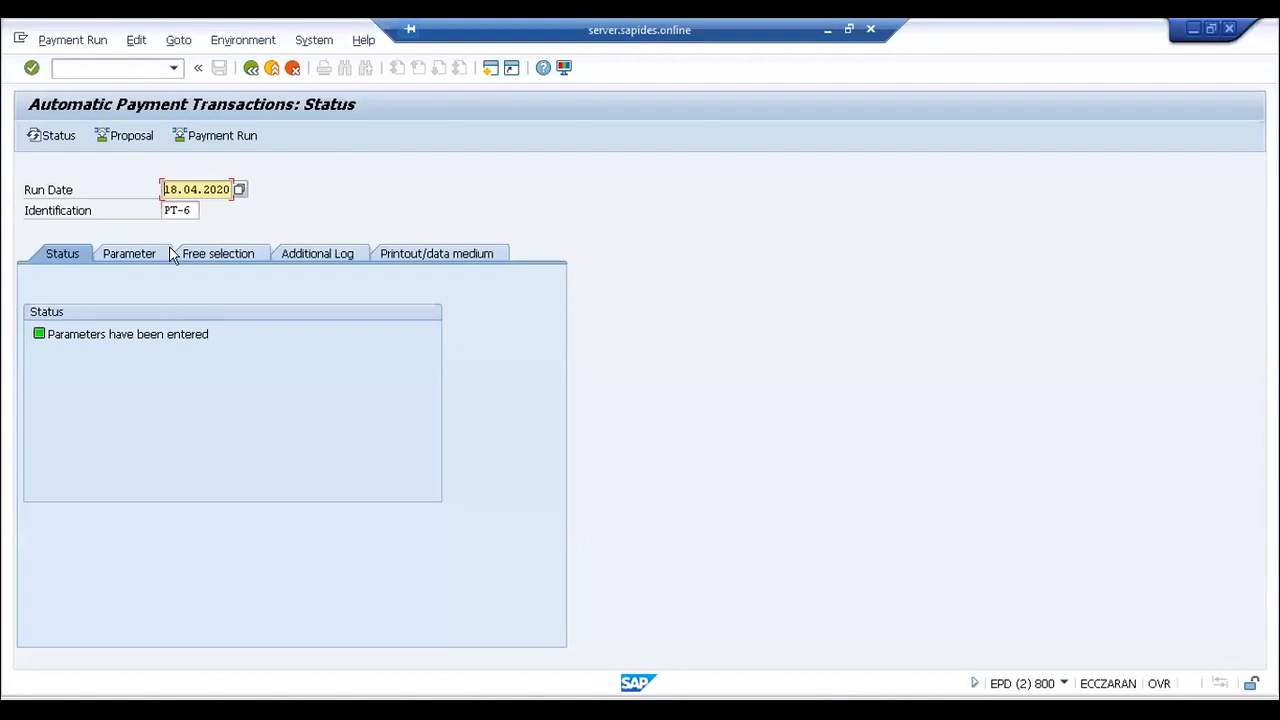
Step: Review run PT-6's parameters, free selection, additional log and printout settings, then save
left_click(236, 256)
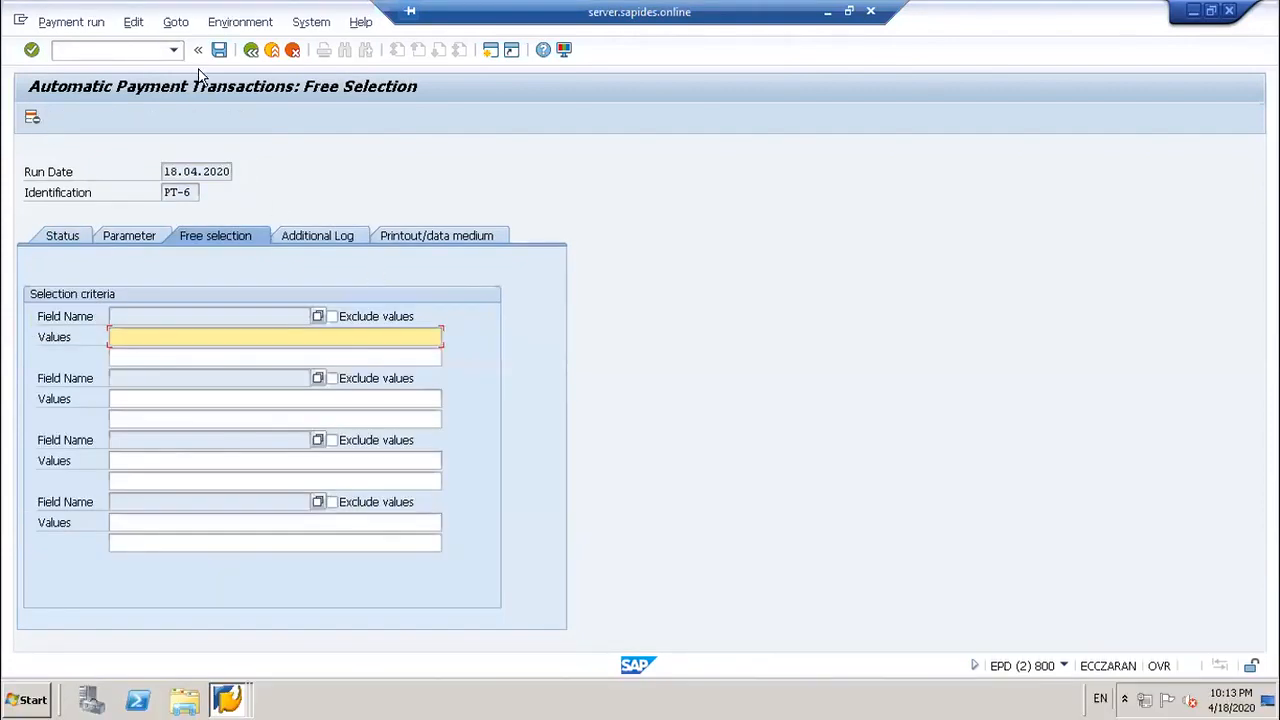
left_click(96, 236)
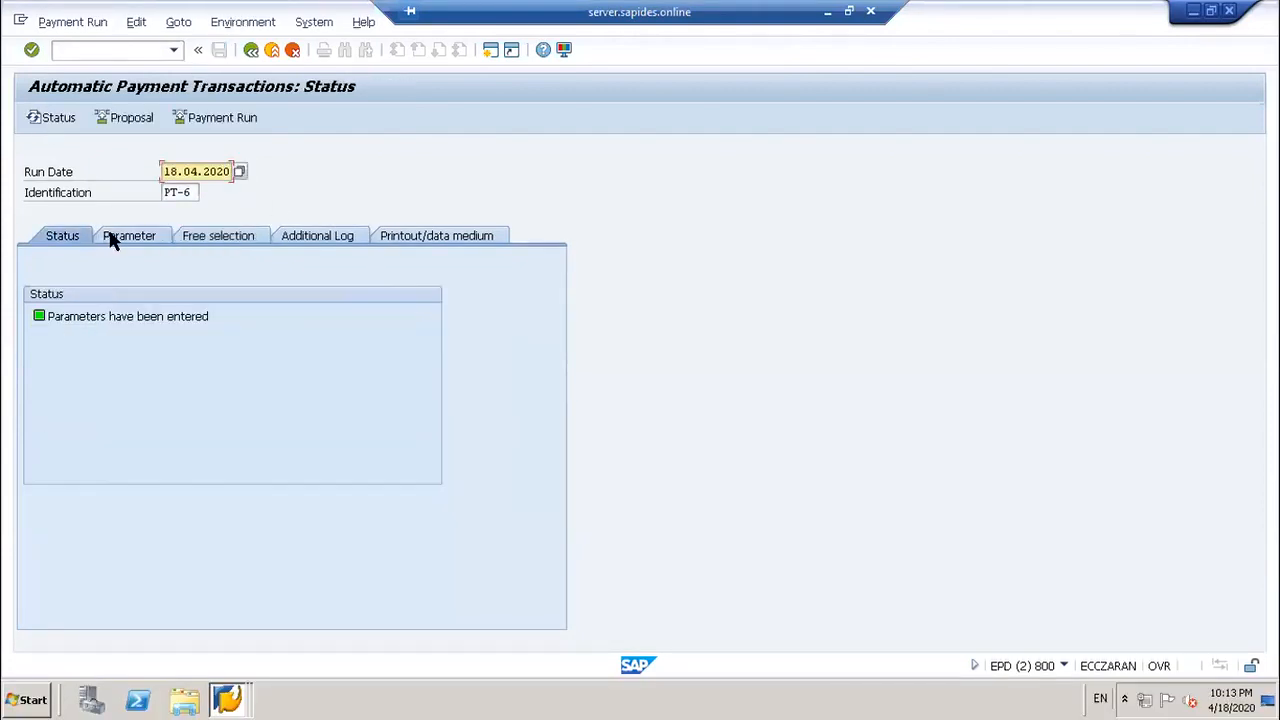
left_click(171, 236)
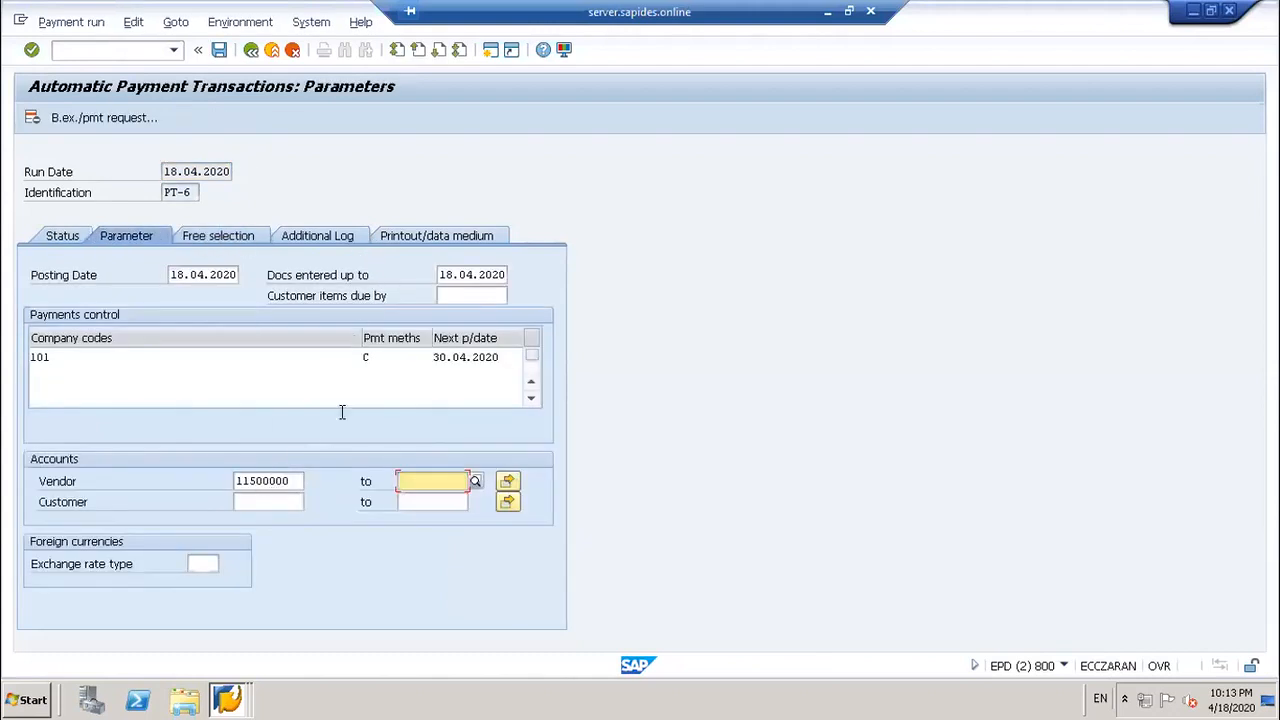
left_click(227, 234)
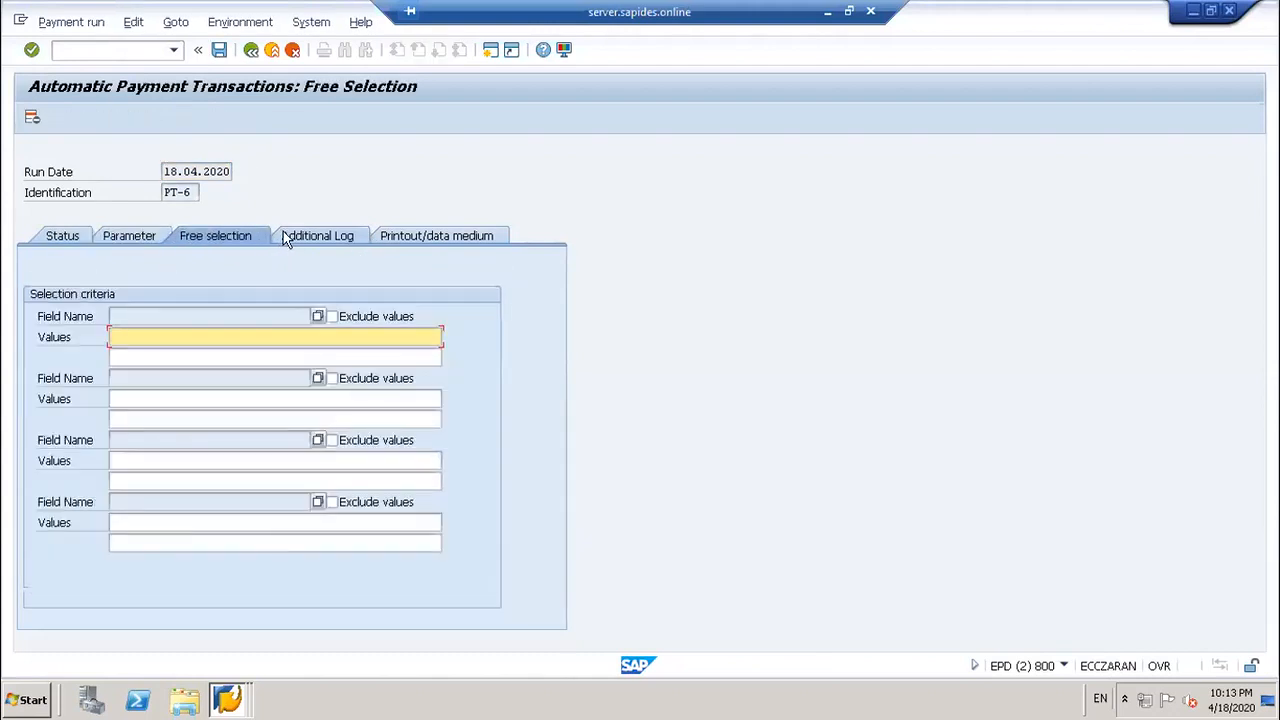
left_click(317, 235)
left_click(434, 235)
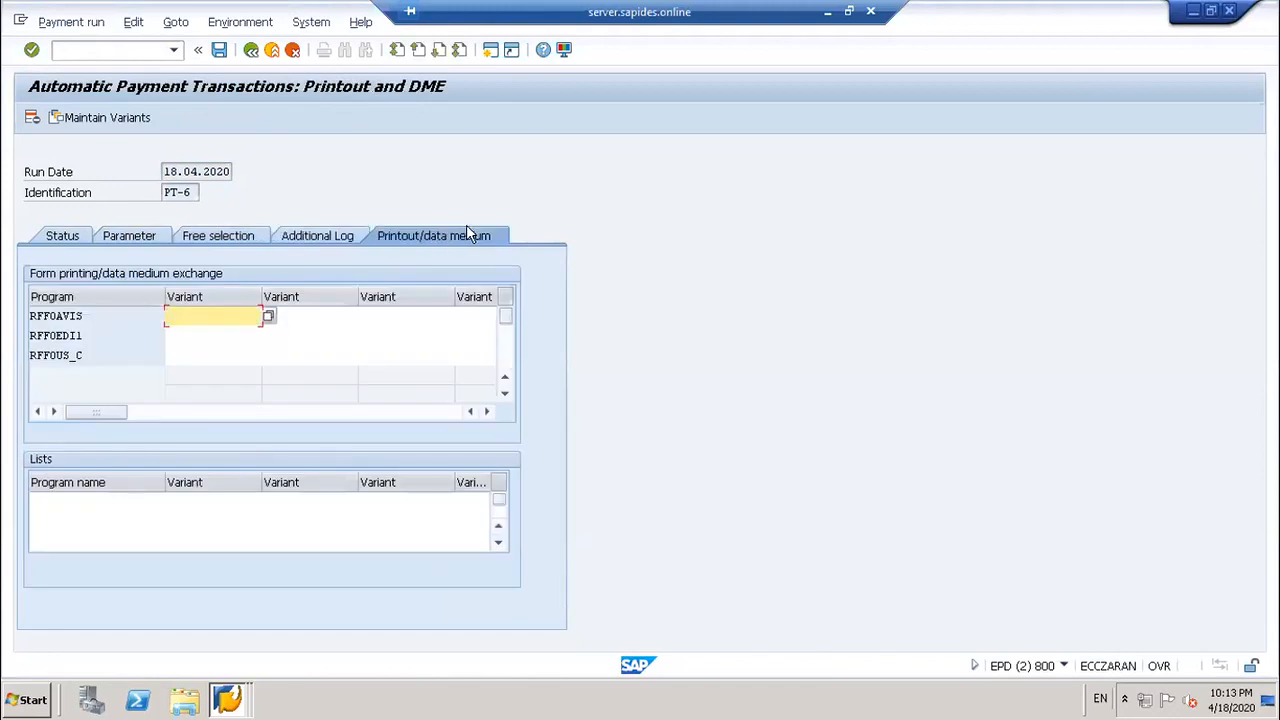
left_click(217, 50)
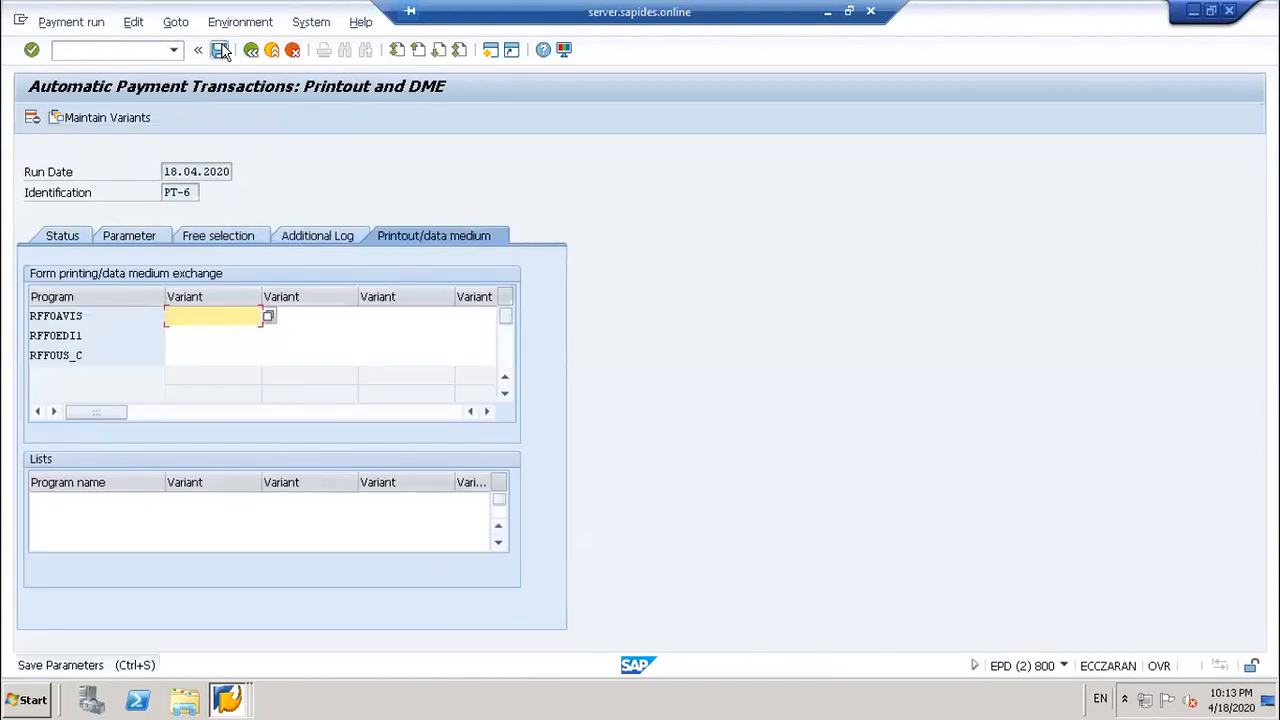
Step: Schedule the PT-6 payment proposal to start immediately and refresh its status
left_click(58, 237)
left_click(150, 118)
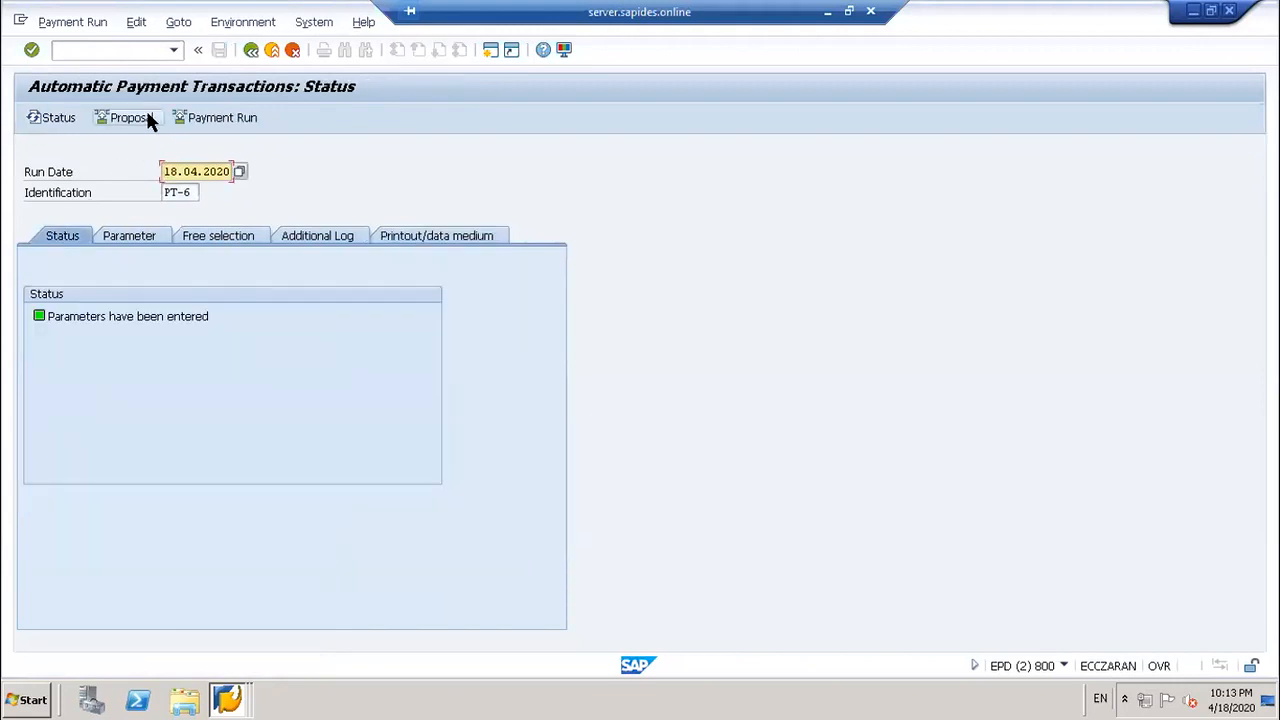
left_click(295, 345)
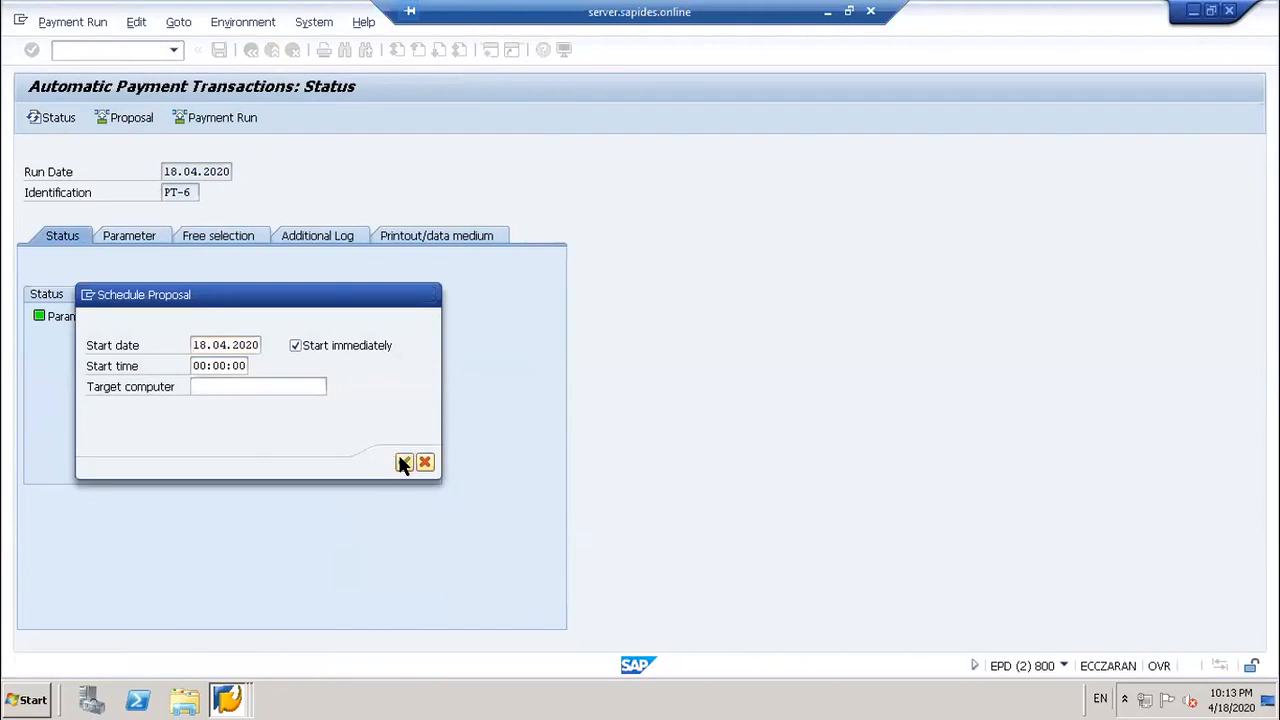
left_click(402, 462)
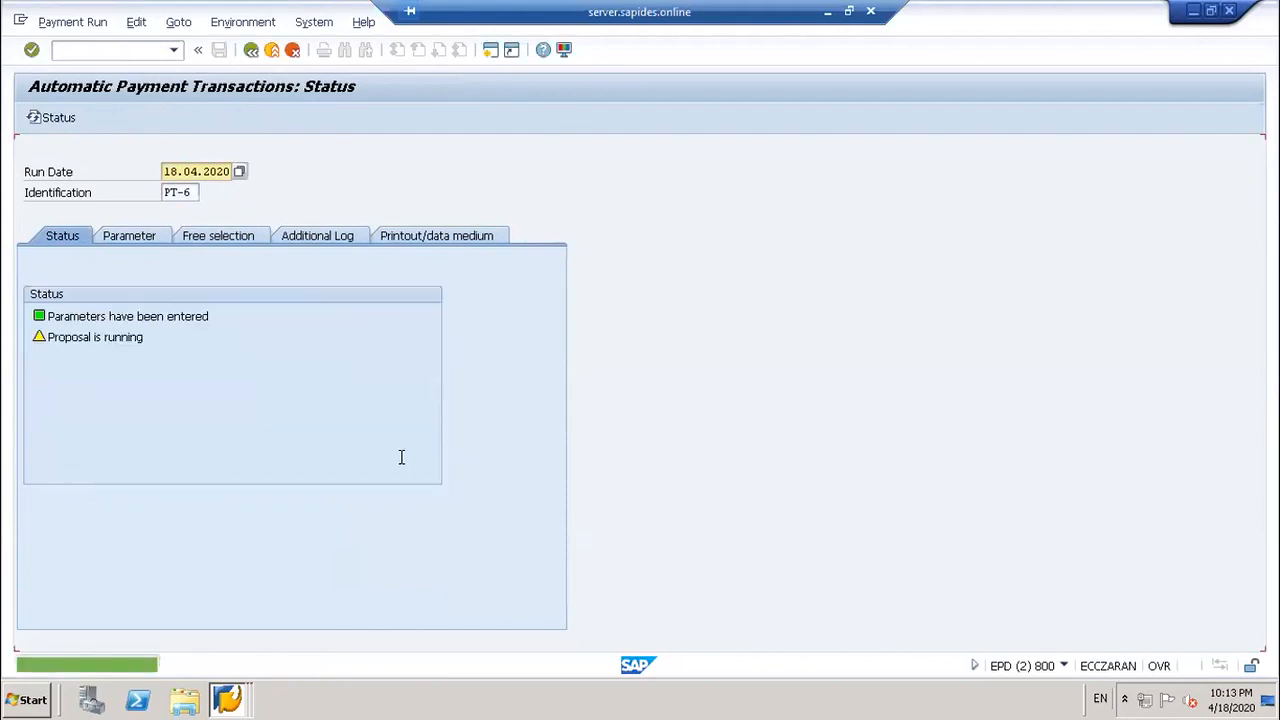
left_click(58, 118)
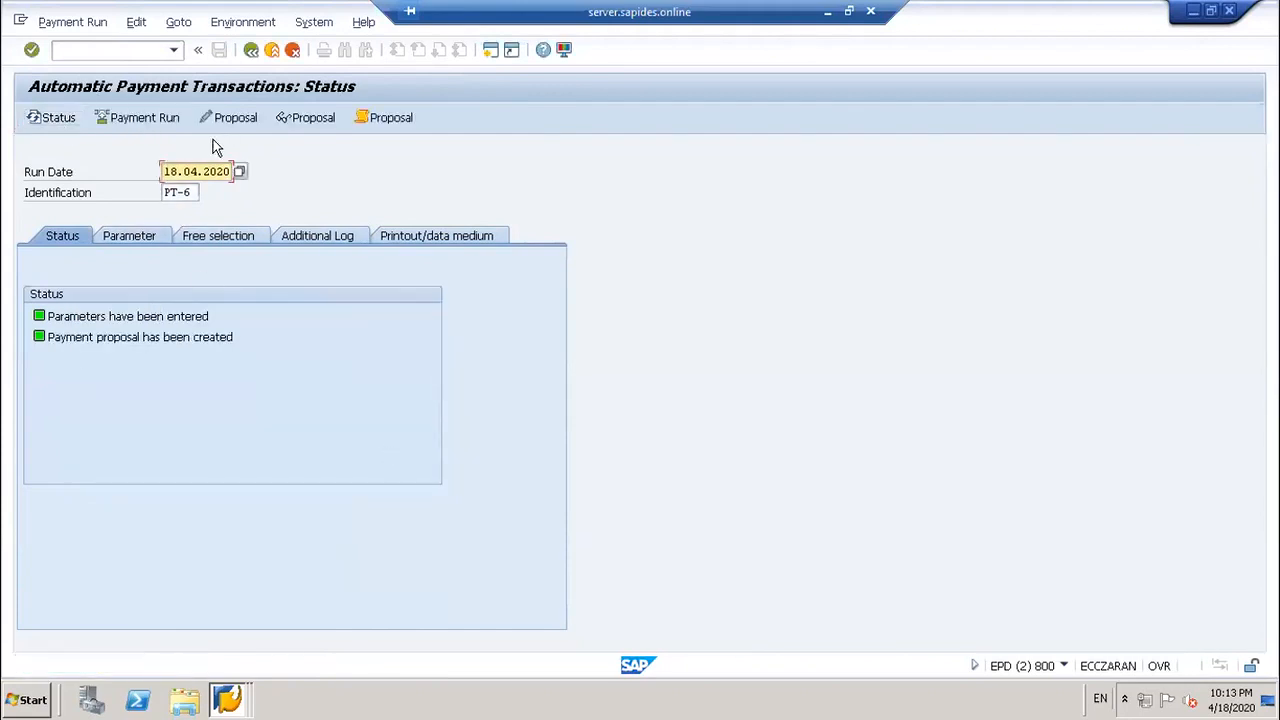
Step: Display the PT-6 proposal and open the first ADF Foods exception item showing 'No valid payment method found'
left_click(283, 120)
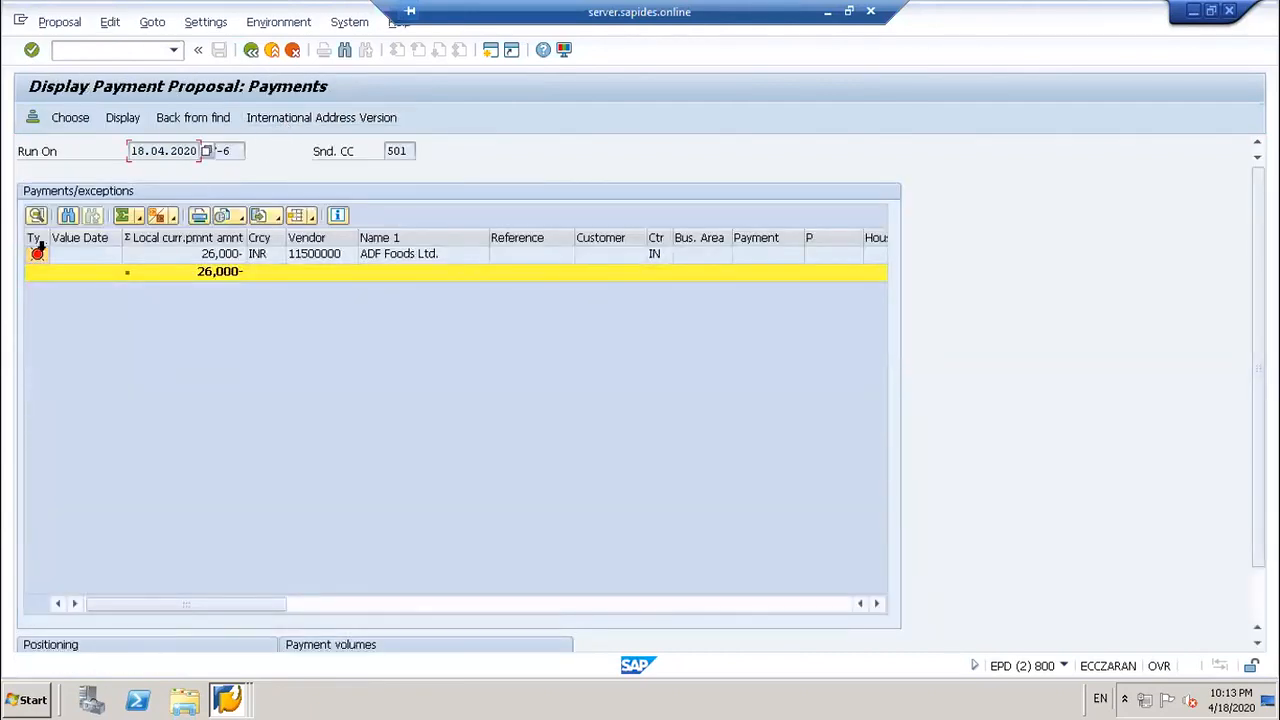
left_click(38, 257)
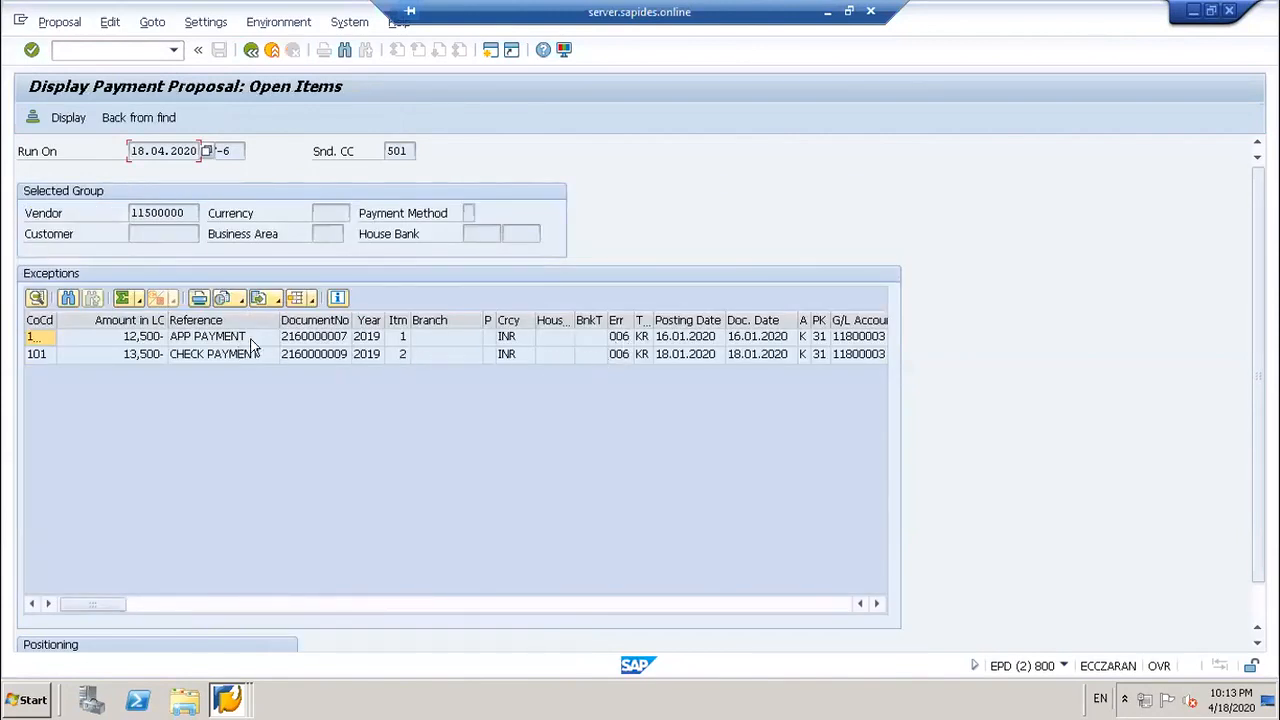
double_click(628, 338)
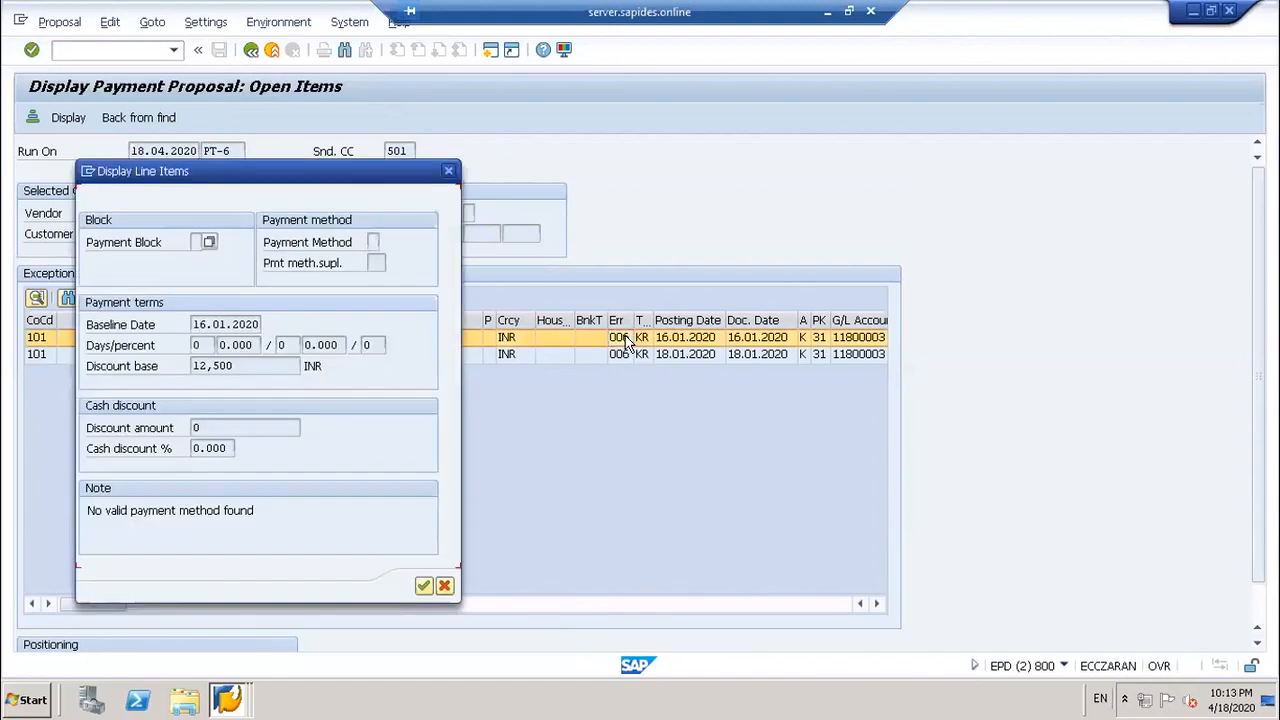
left_click_drag(320, 187, 1070, 176)
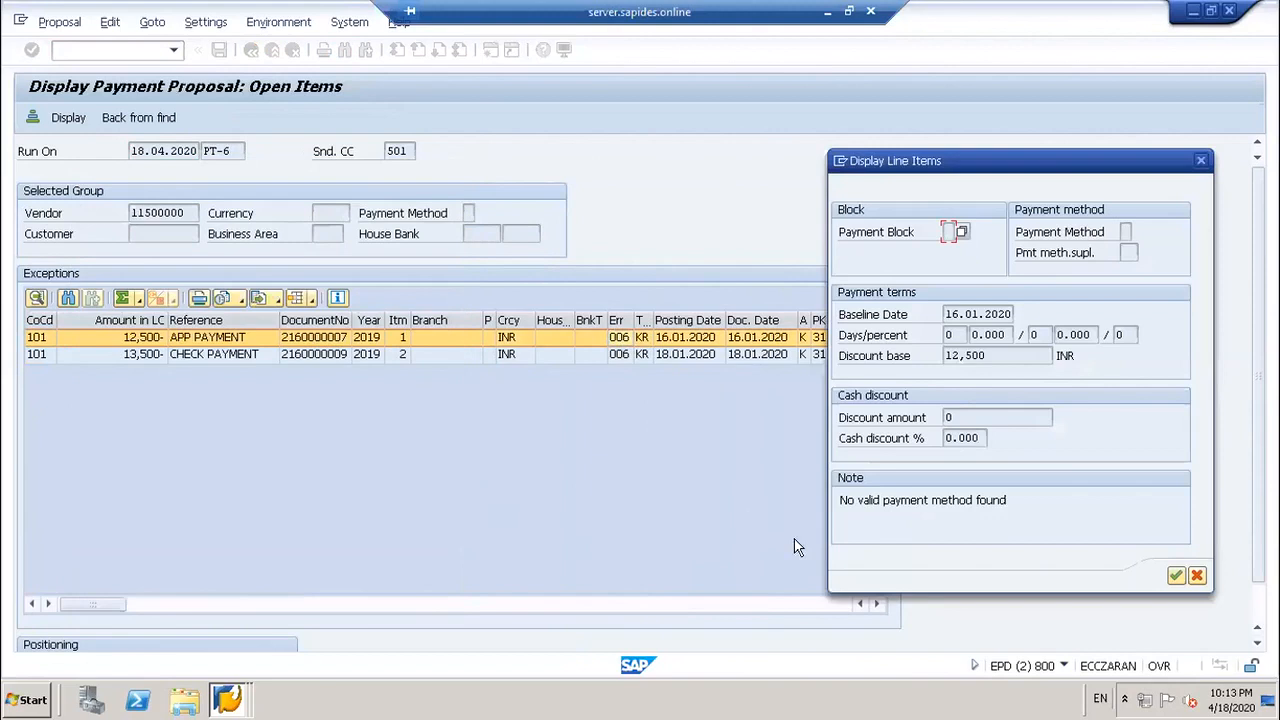
left_click(908, 504)
Step: Close the line item details and go back to the SAP Easy Access menu
left_click(1201, 160)
left_click(115, 45)
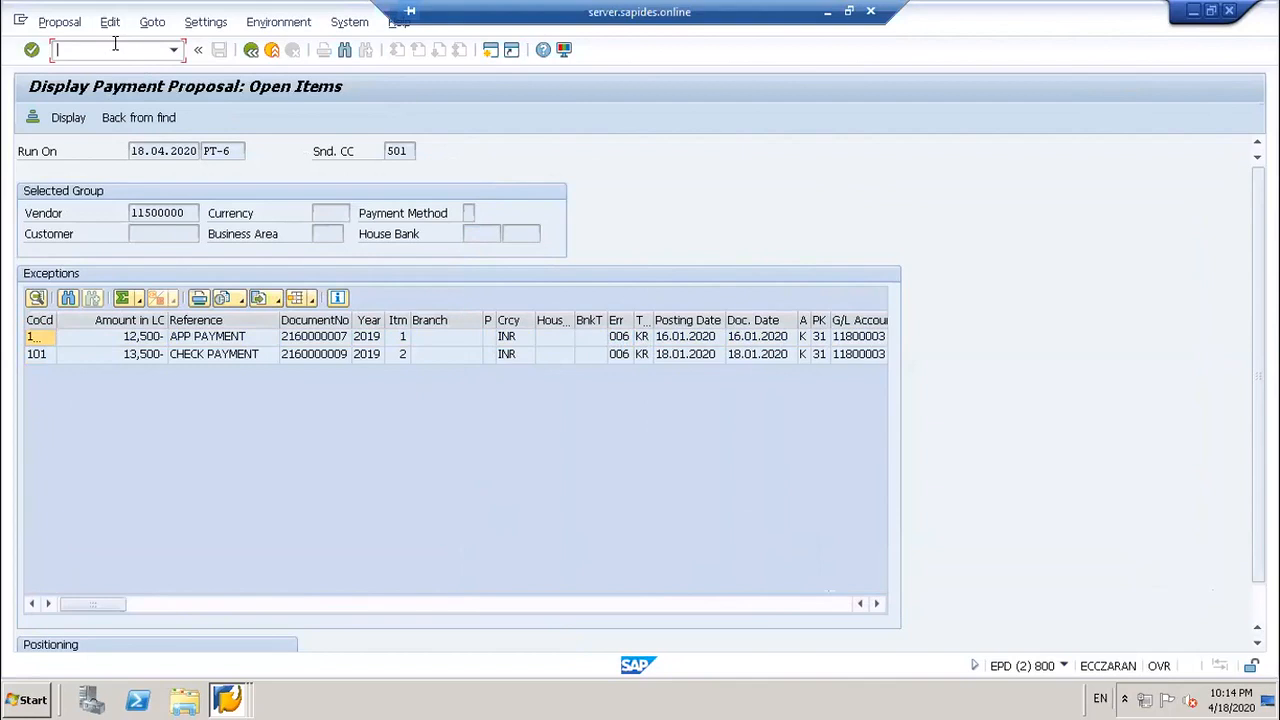
left_click(251, 50)
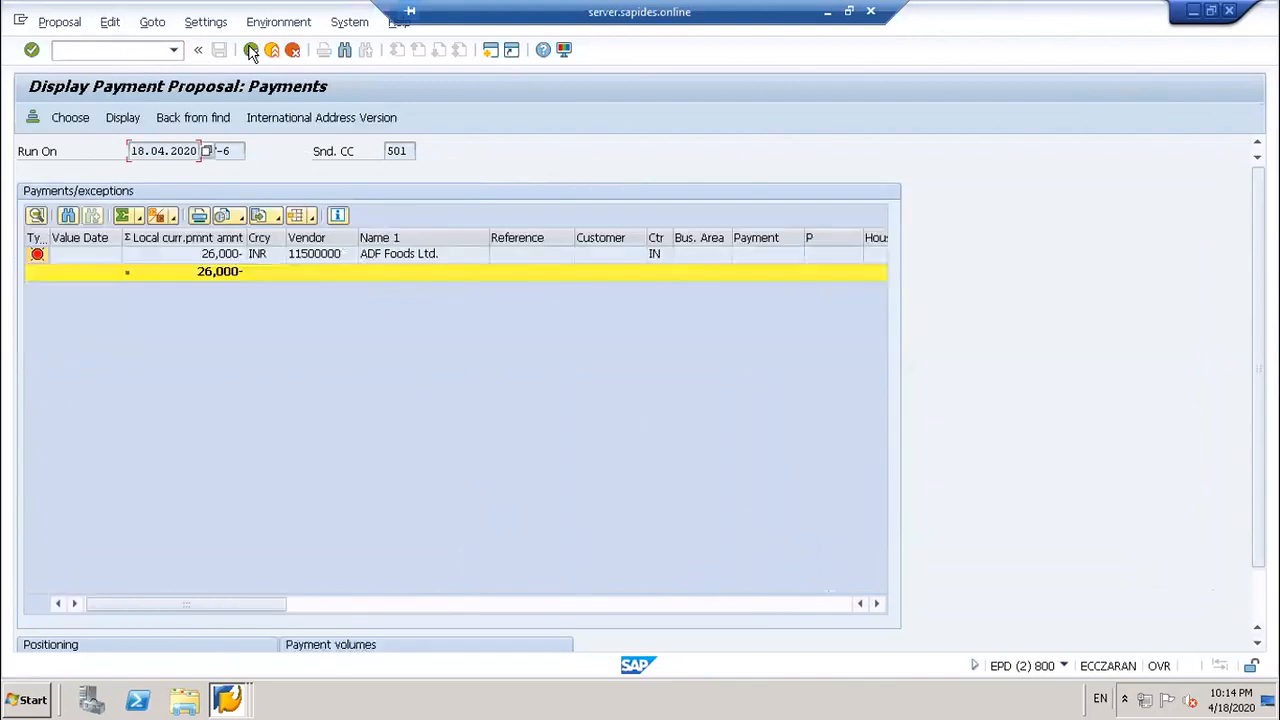
left_click(251, 50)
left_click(251, 50)
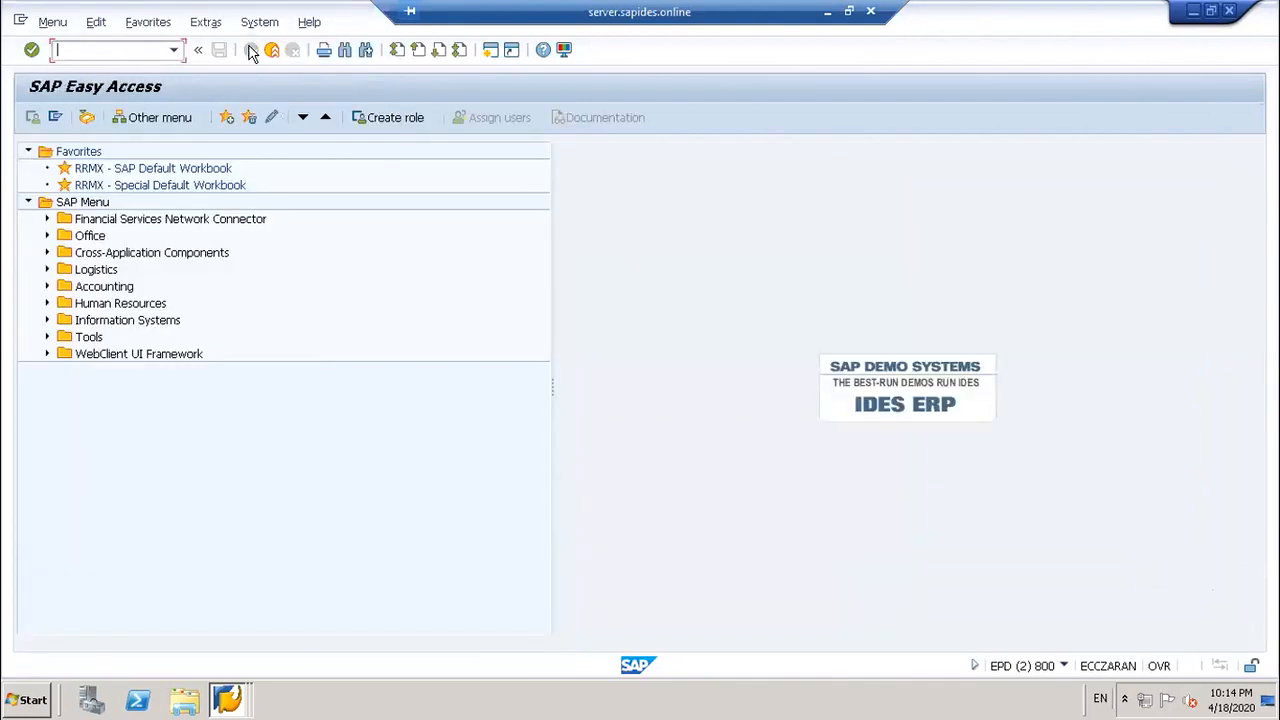
Step: Return to transaction F110 with /NF110
type("/F110")
key("BackSpace")
key("BackSpace")
key("BackSpace")
key("BackSpace")
type("NF110")
key("Return")
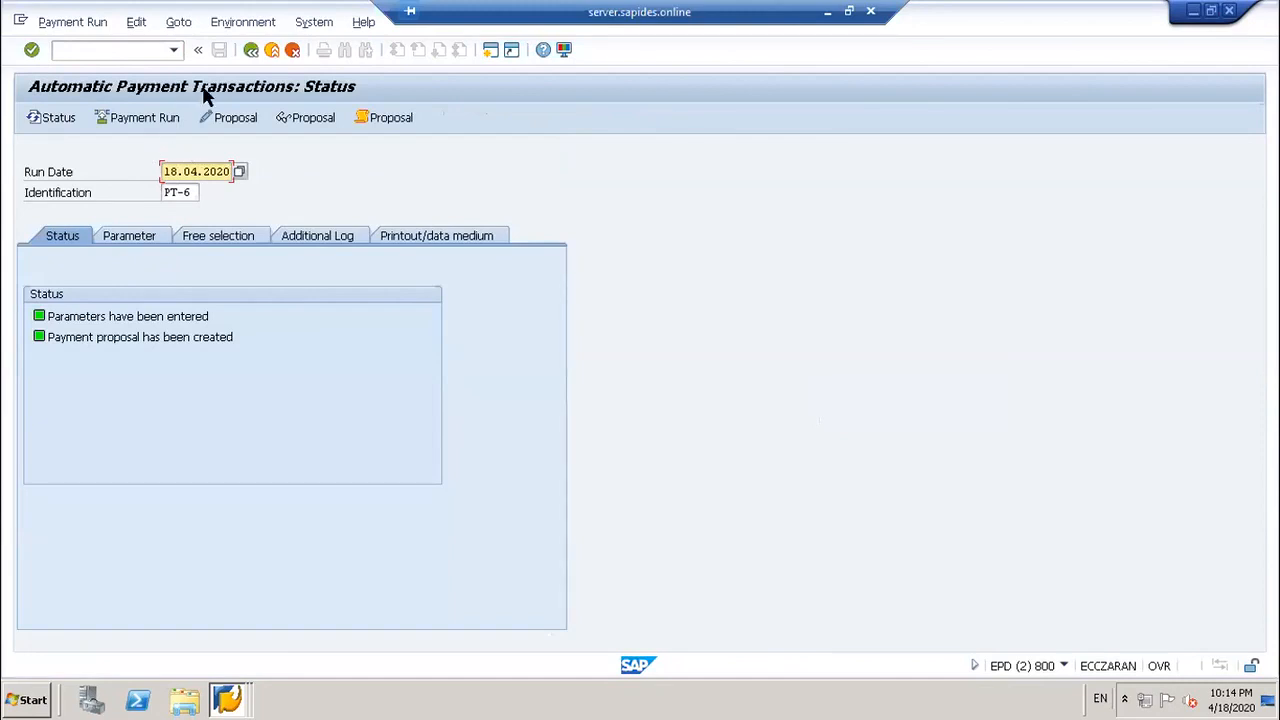
Step: Open the PT-6 proposal for editing and cancel the accounting clerk selection
left_click(183, 171)
left_click(233, 119)
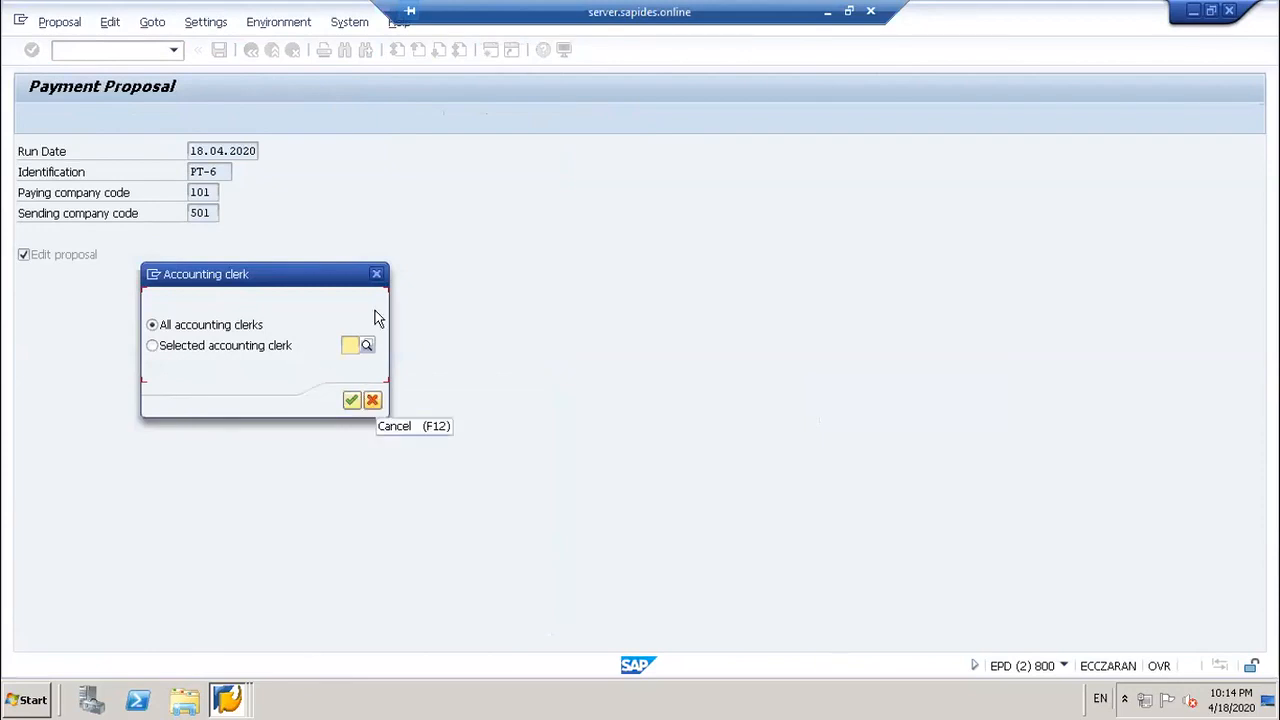
left_click(376, 274)
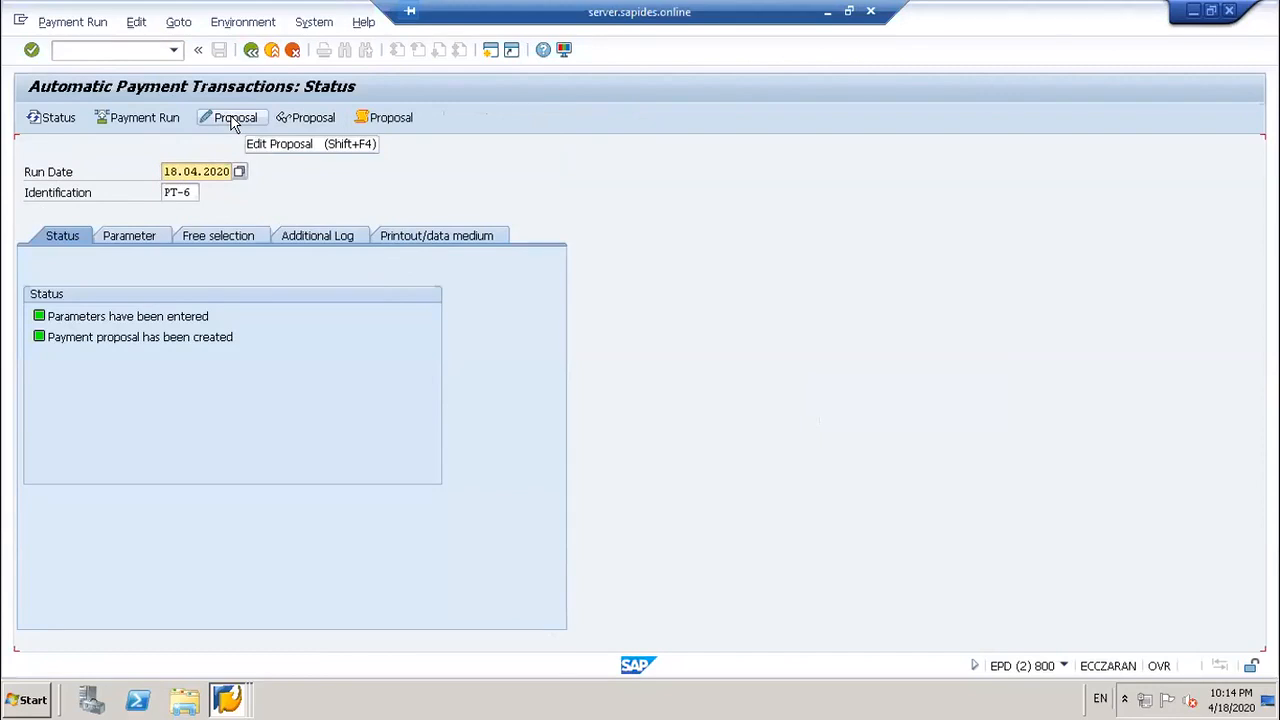
Step: Delete run PT-6's payment proposal via Edit > Proposal > Delete, confirming with Yes
left_click(136, 22)
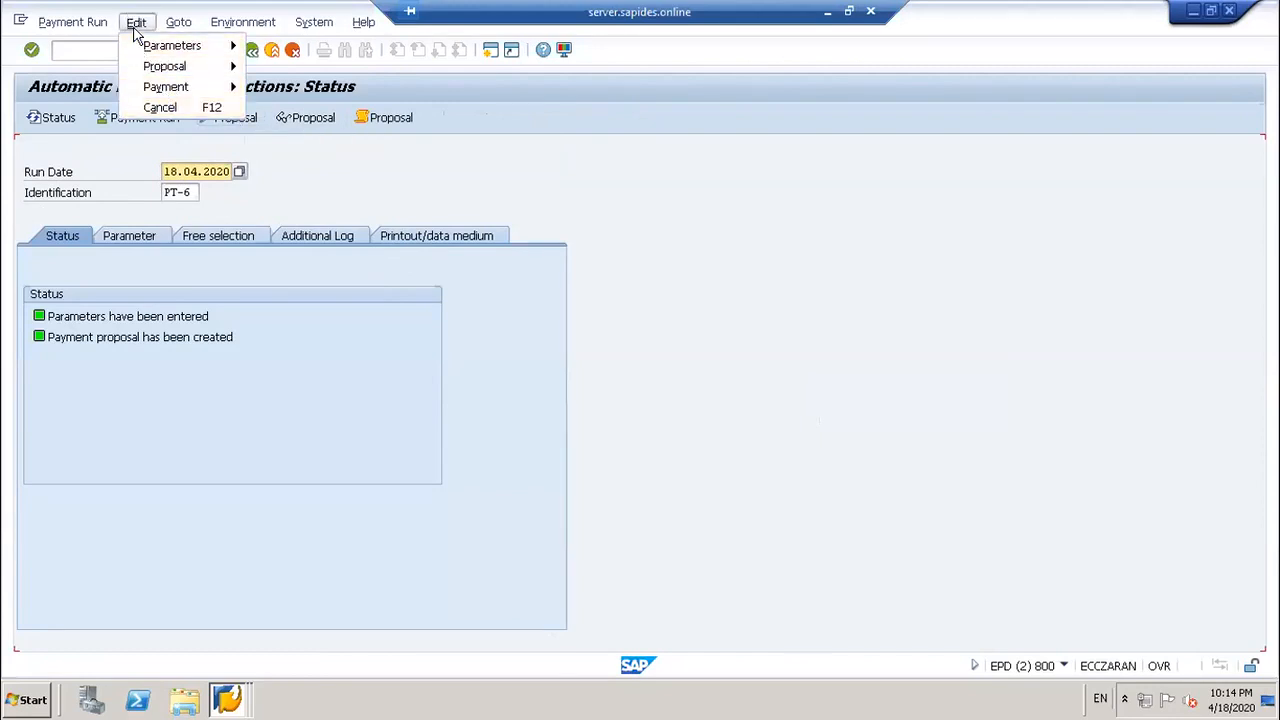
left_click(163, 67)
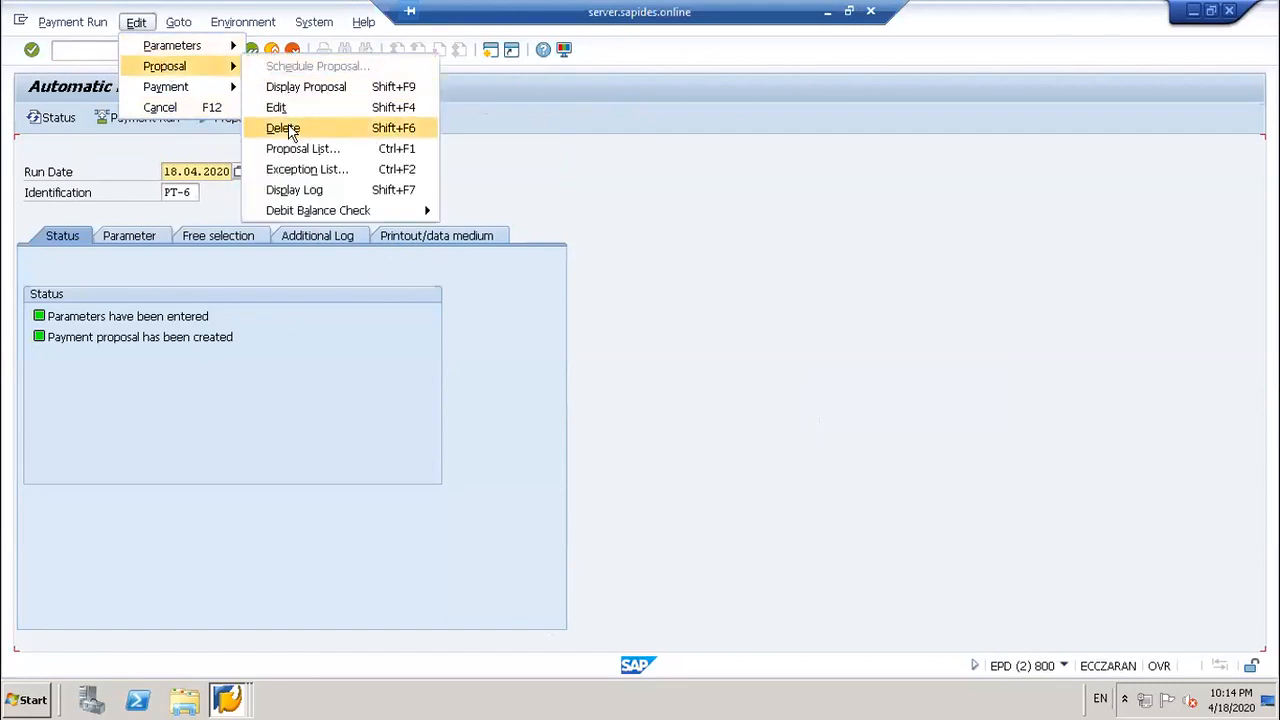
left_click(289, 128)
left_click(276, 350)
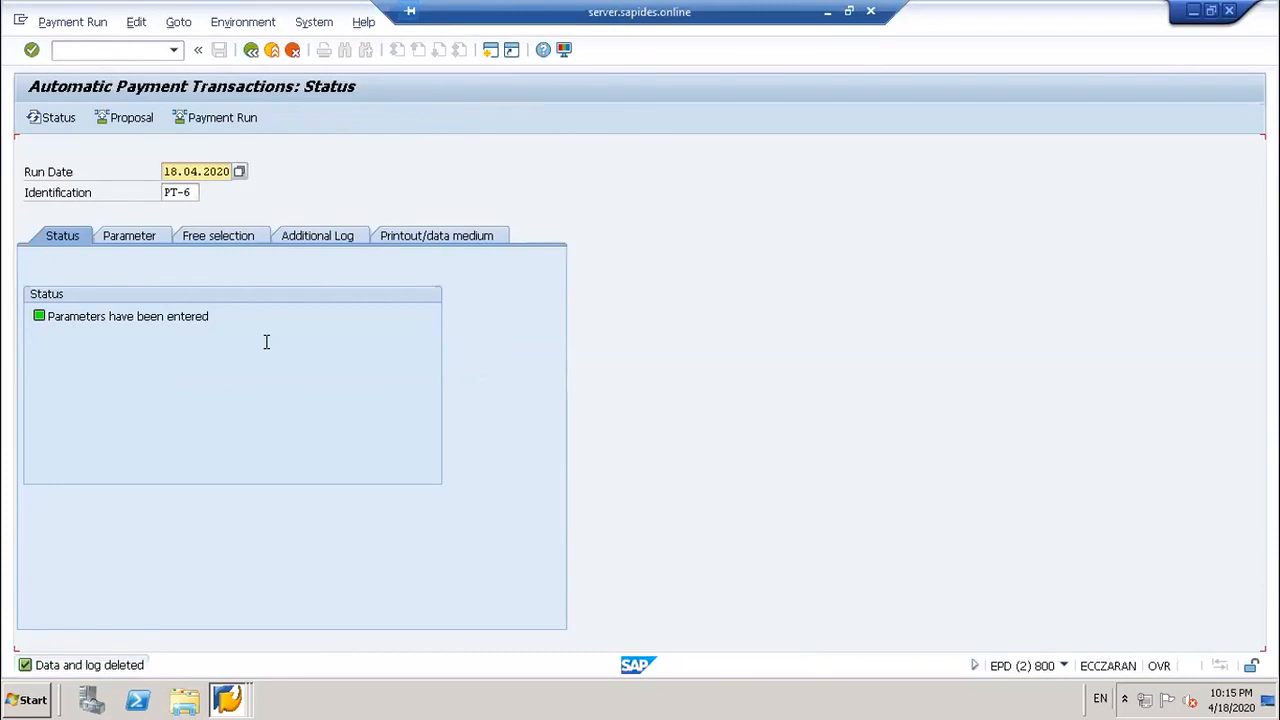
Step: Go to transaction FBZP with /NFBZP, correcting the mistyped FBCP code
left_click(110, 49)
type("/N")
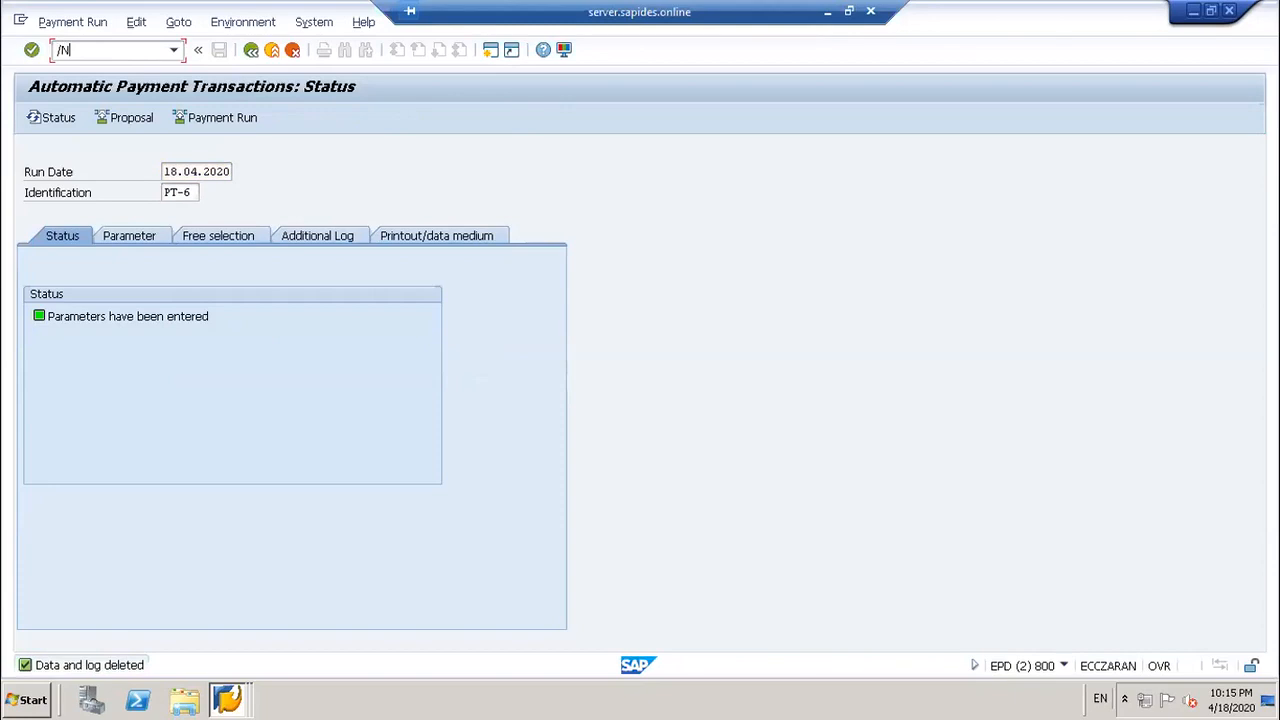
type("FBZP")
key("Return")
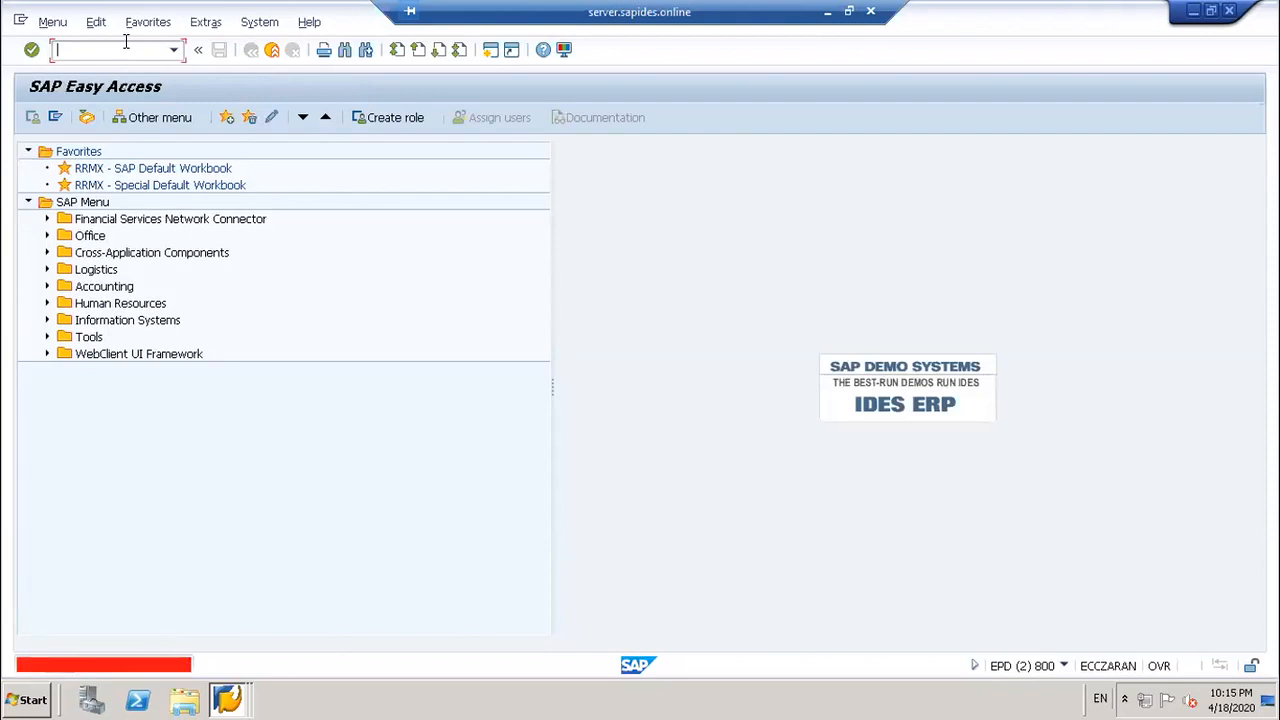
type("/")
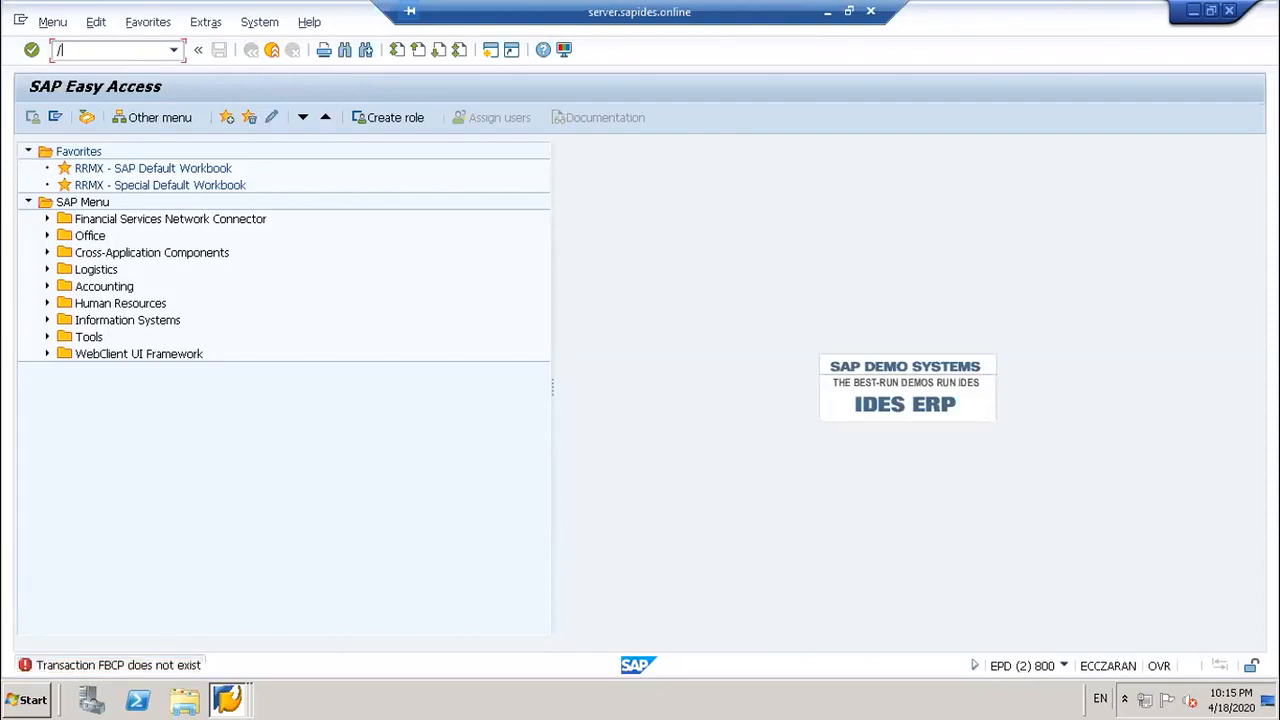
type("NFBCP")
key("BackSpace")
key("BackSpace")
type("ZP")
key("Return")
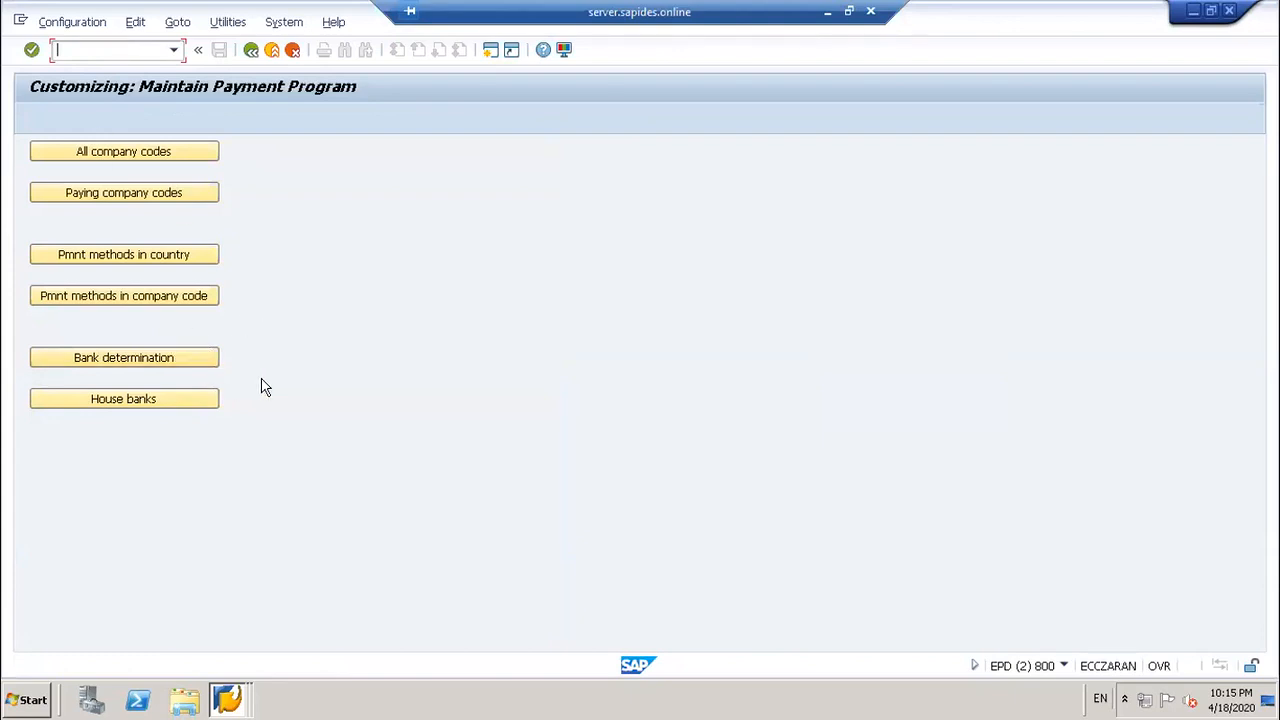
Step: Open the Currencies Allowed list for India's payment method C (Cheque), which is empty
left_click(175, 258)
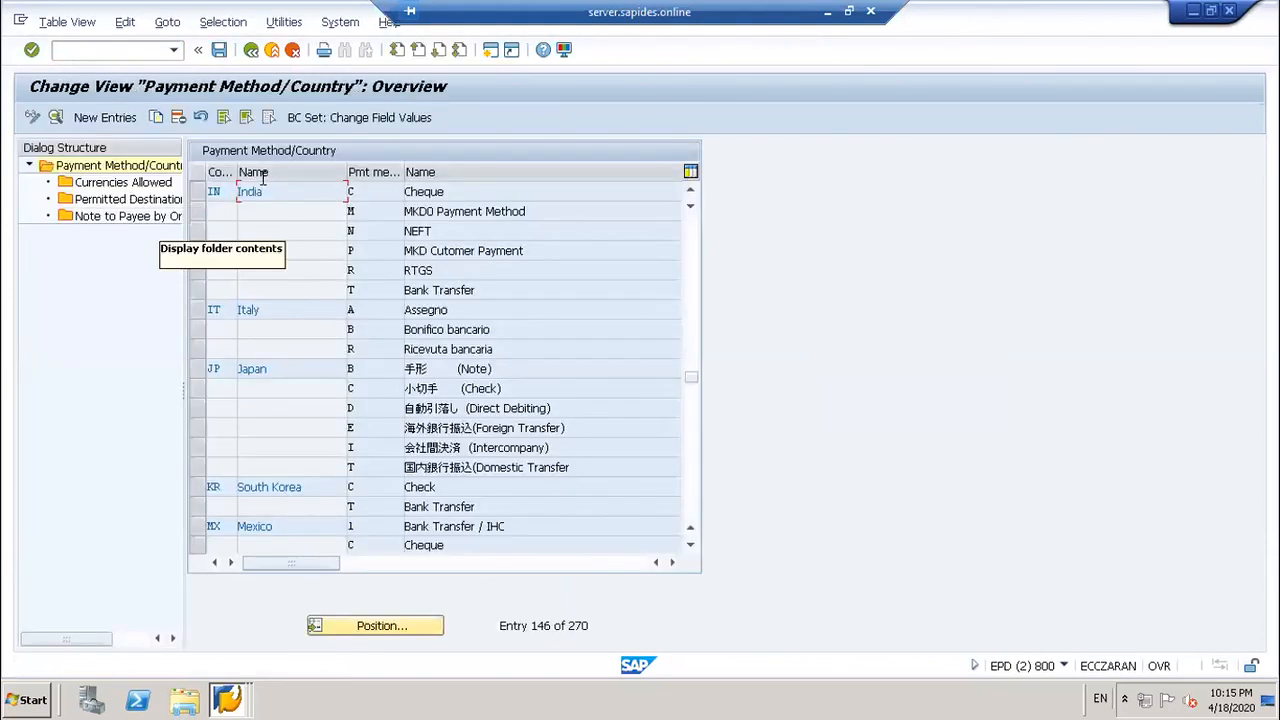
double_click(372, 194)
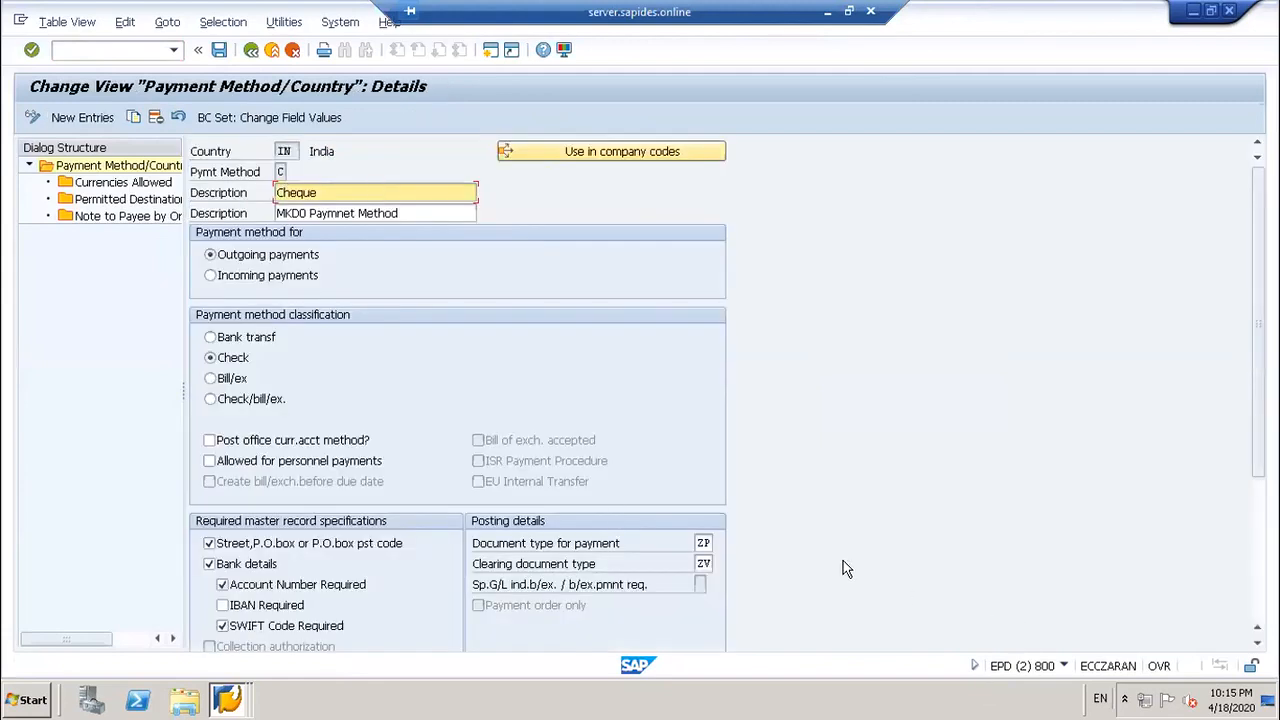
scroll(689, 512, "down", 5)
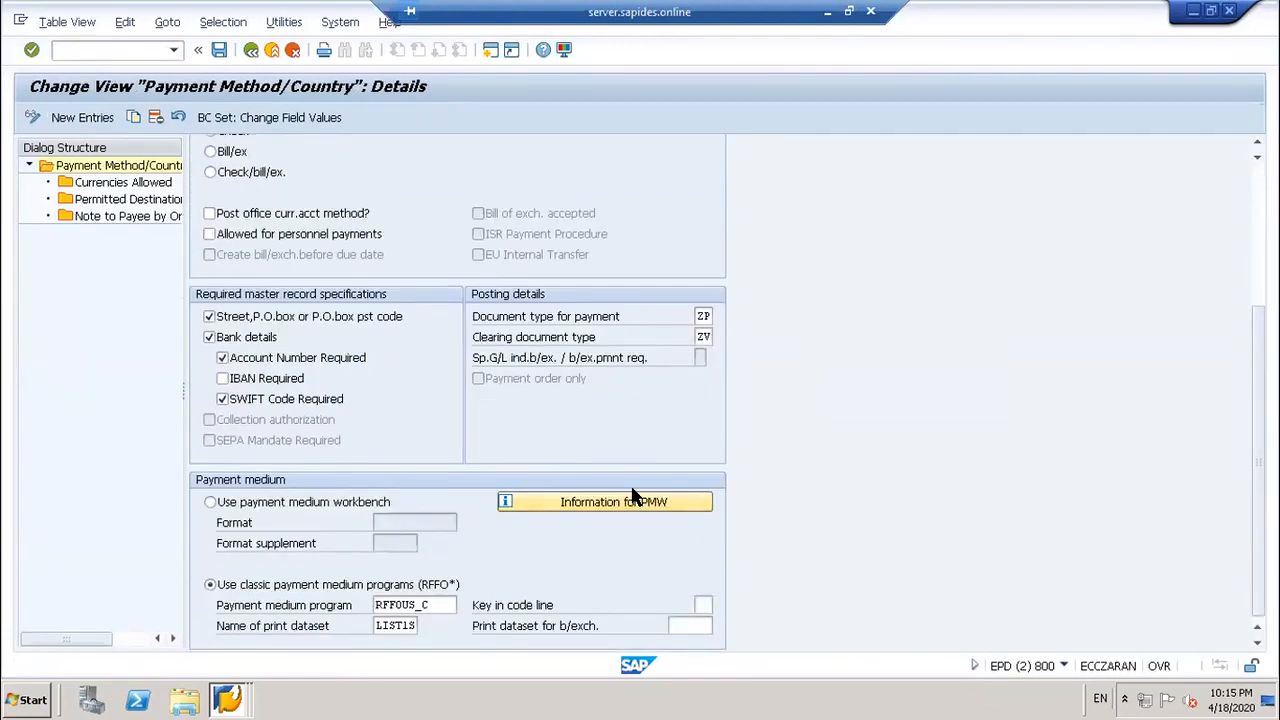
scroll(632, 497, "up", 5)
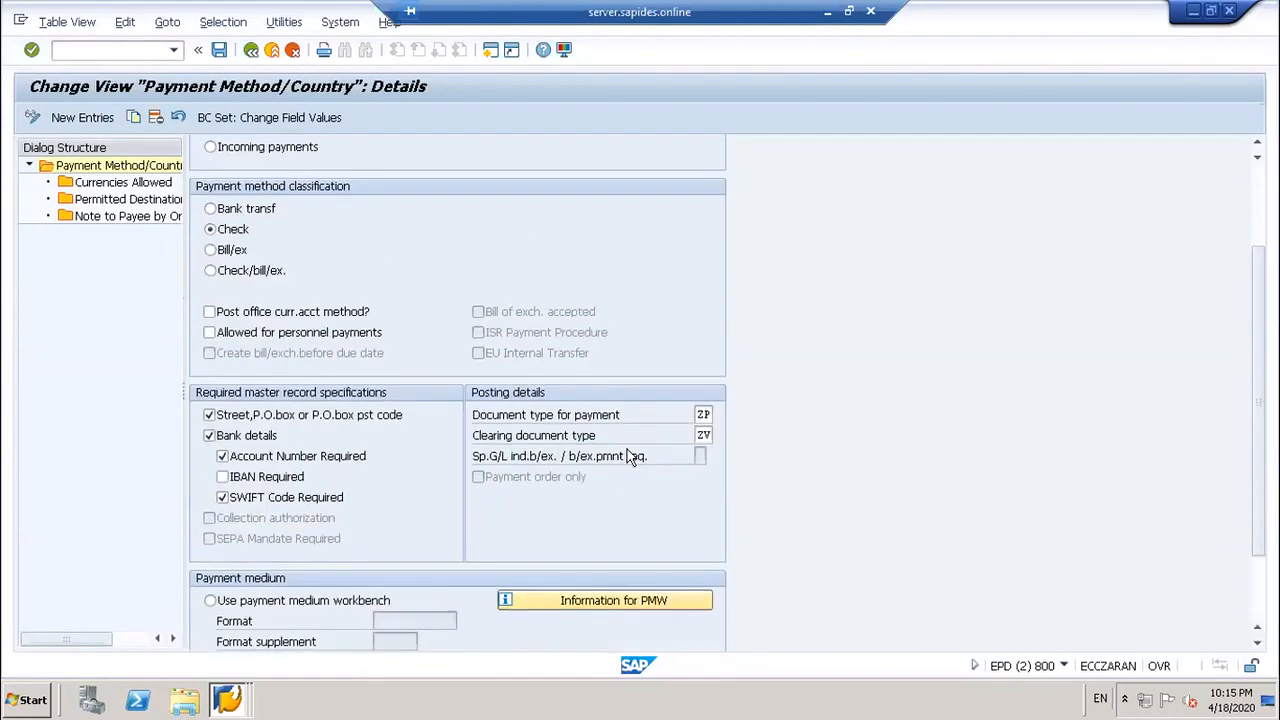
double_click(97, 187)
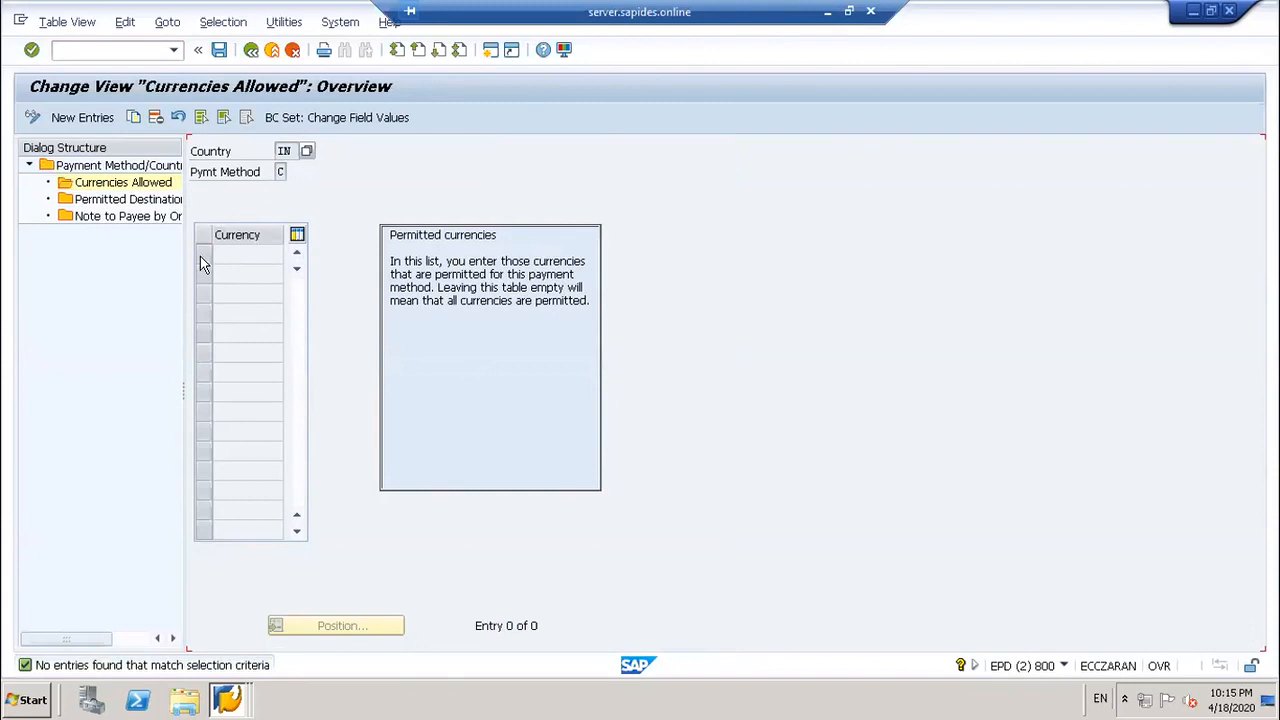
Step: Add INR as an allowed currency for India's method C and save it under a customizing request
left_click(31, 117)
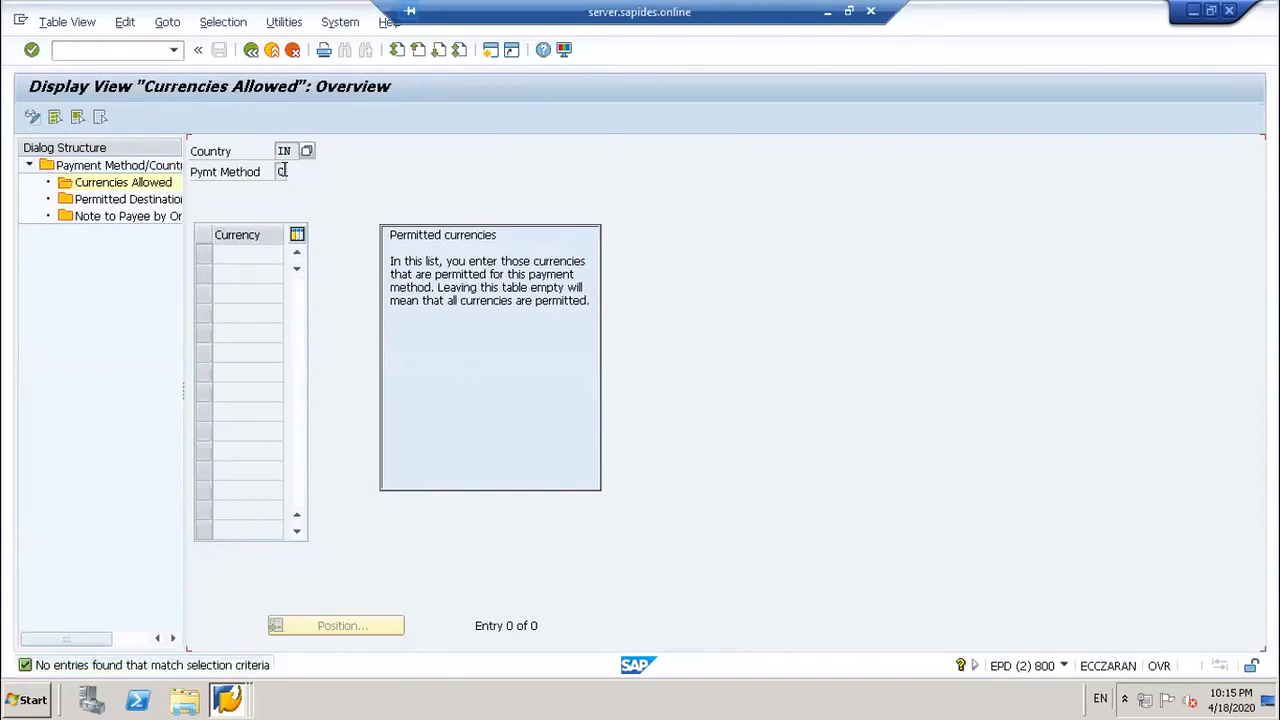
left_click(285, 151)
left_click(31, 118)
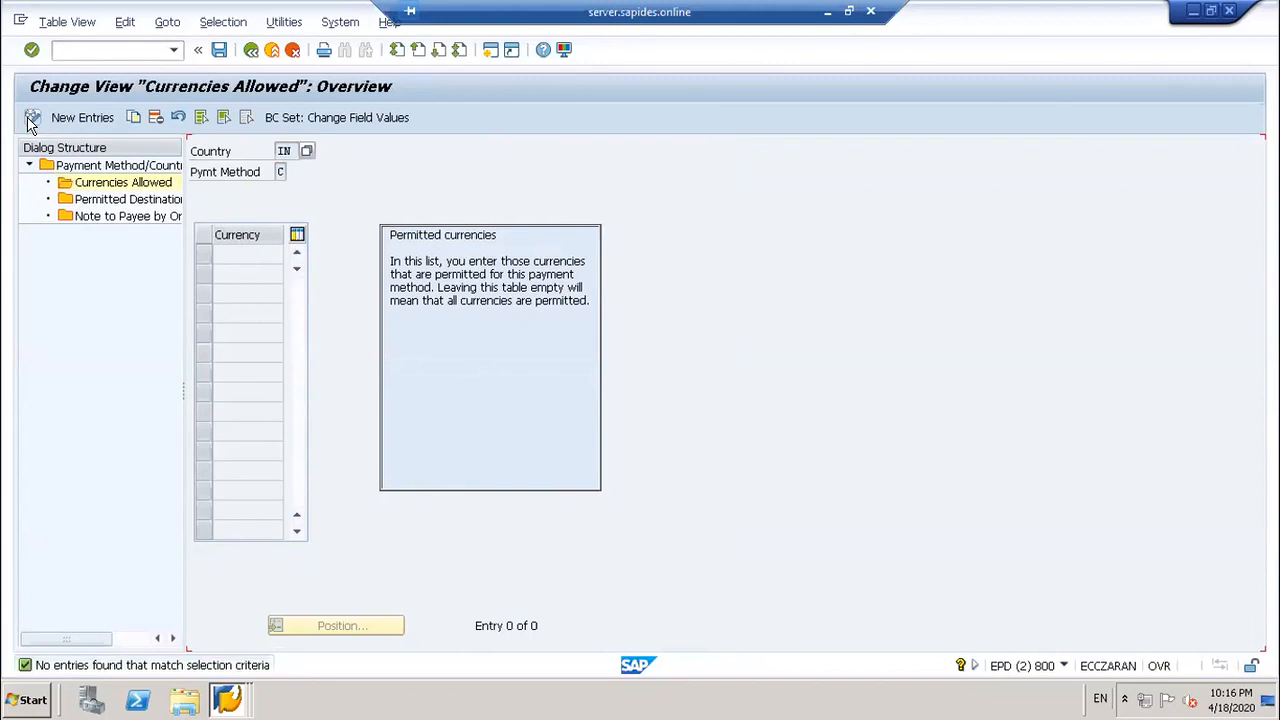
left_click(82, 118)
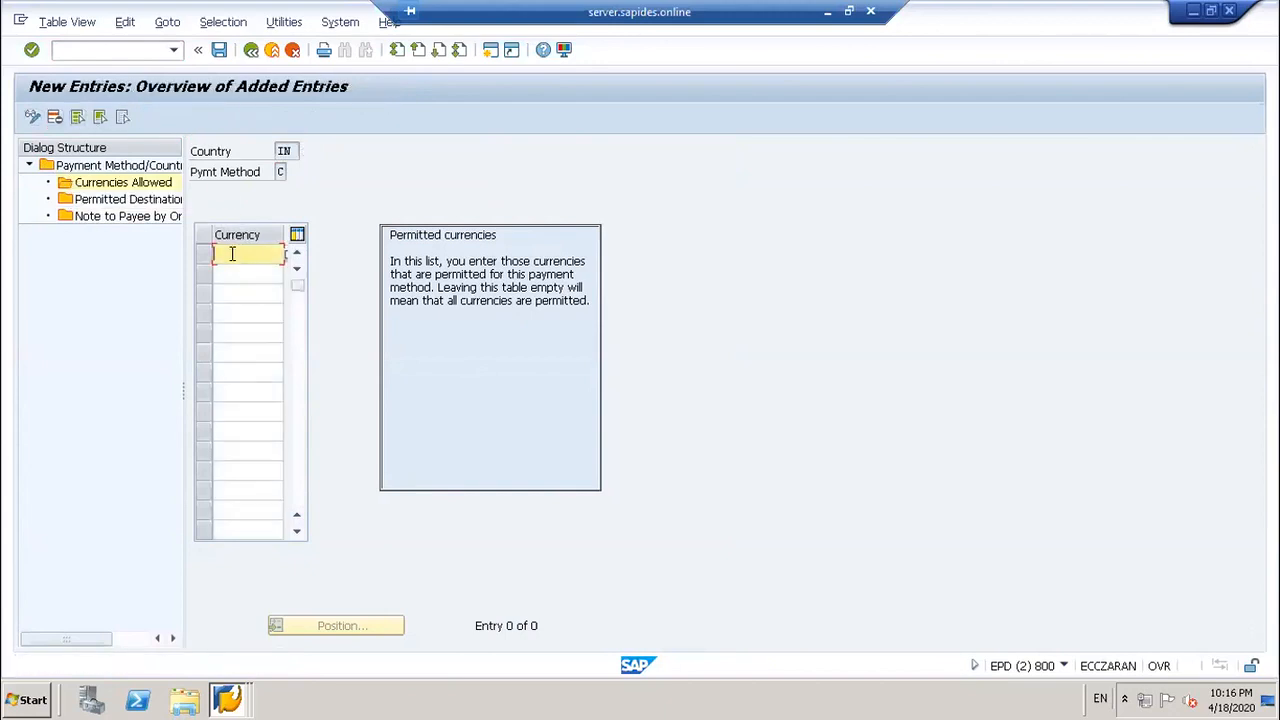
type("inr")
key("BackSpace")
key("BackSpace")
key("BackSpace")
type("INR")
left_click(220, 50)
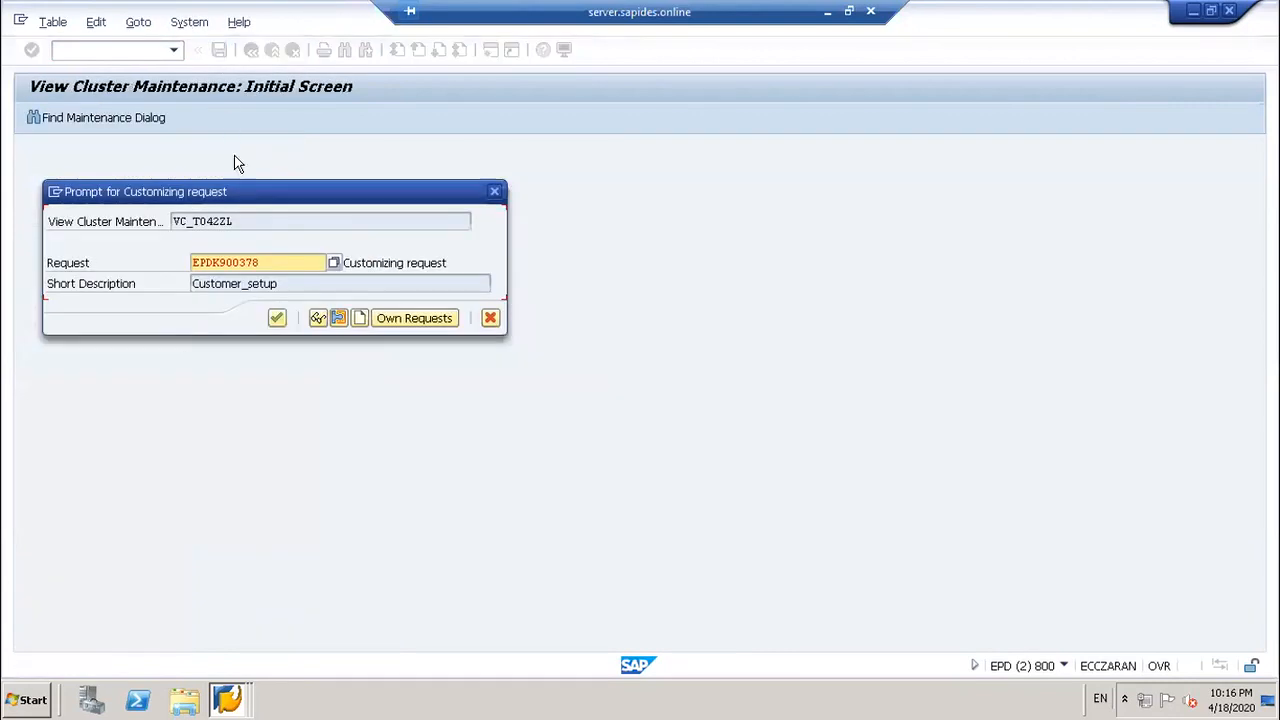
left_click(279, 319)
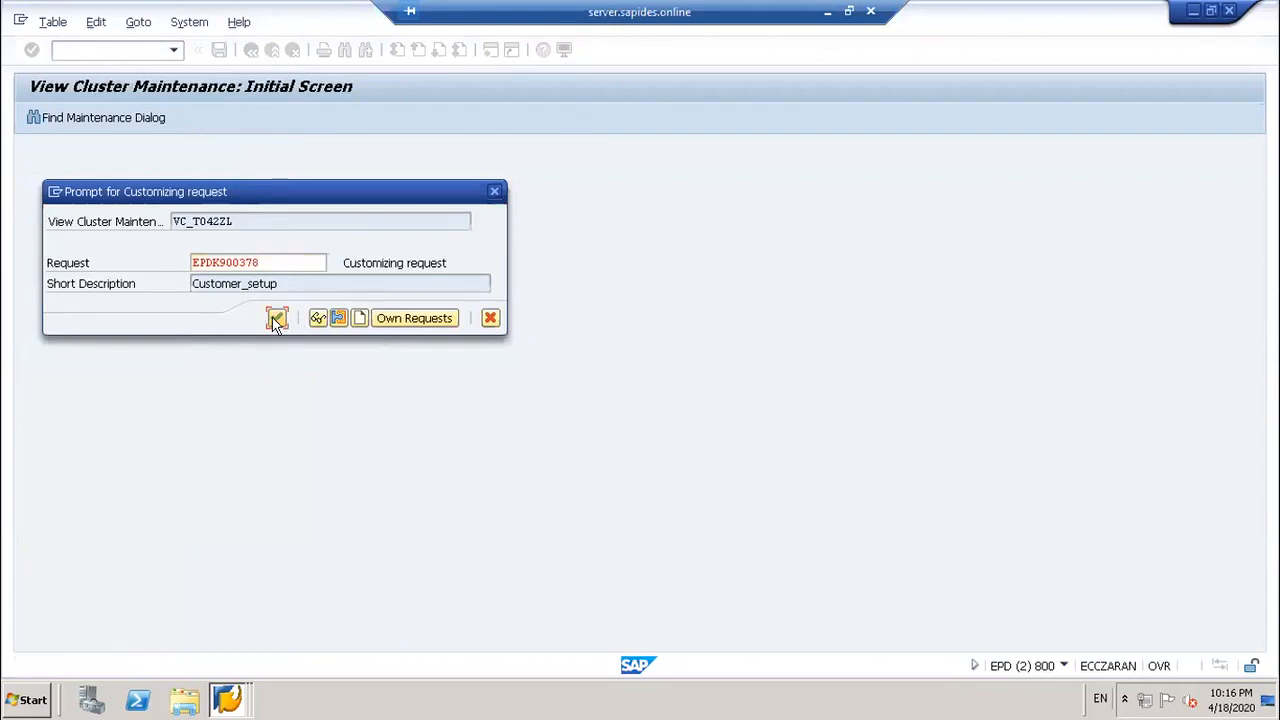
Step: Go to the Automatic Payment Transactions with /NF110
left_click(106, 51)
type("/")
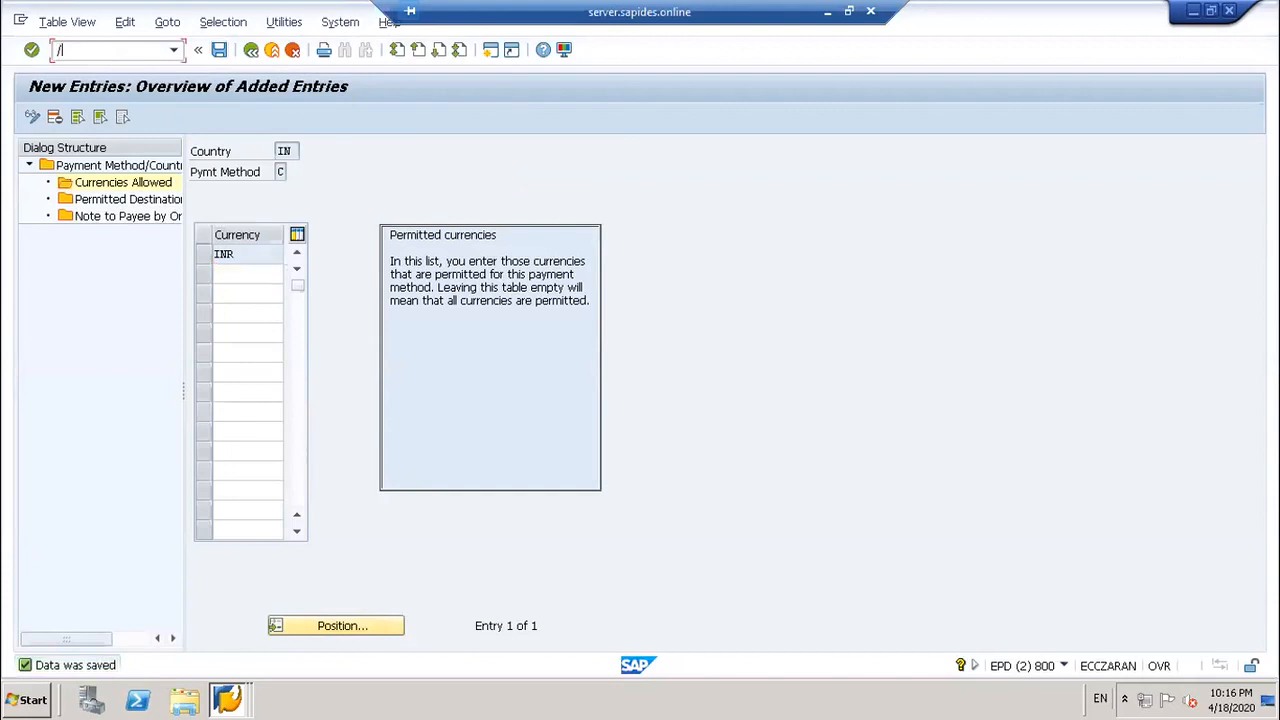
type("NF110")
key("Return")
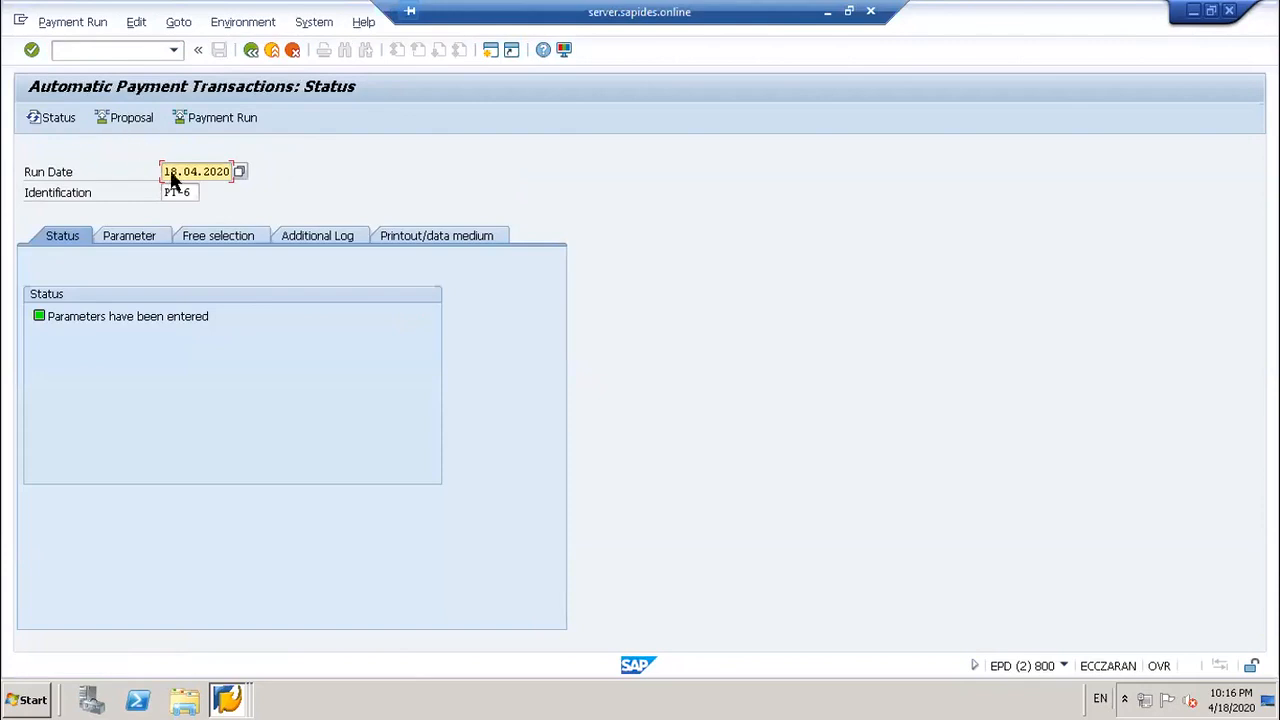
Step: Select run identification PT-7 and show its parameters
left_click(190, 192)
left_click(208, 192)
left_click(188, 206)
left_click(124, 240)
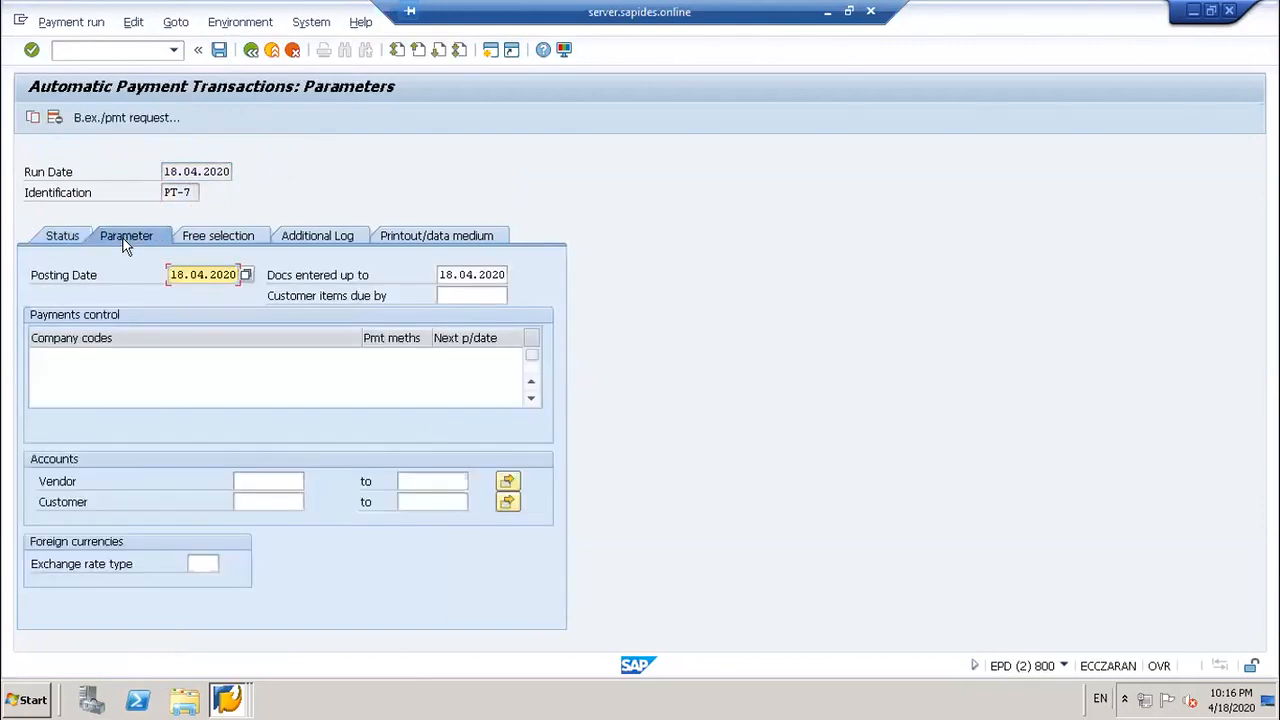
Step: Enter company code 101 and payment method C
left_click(96, 364)
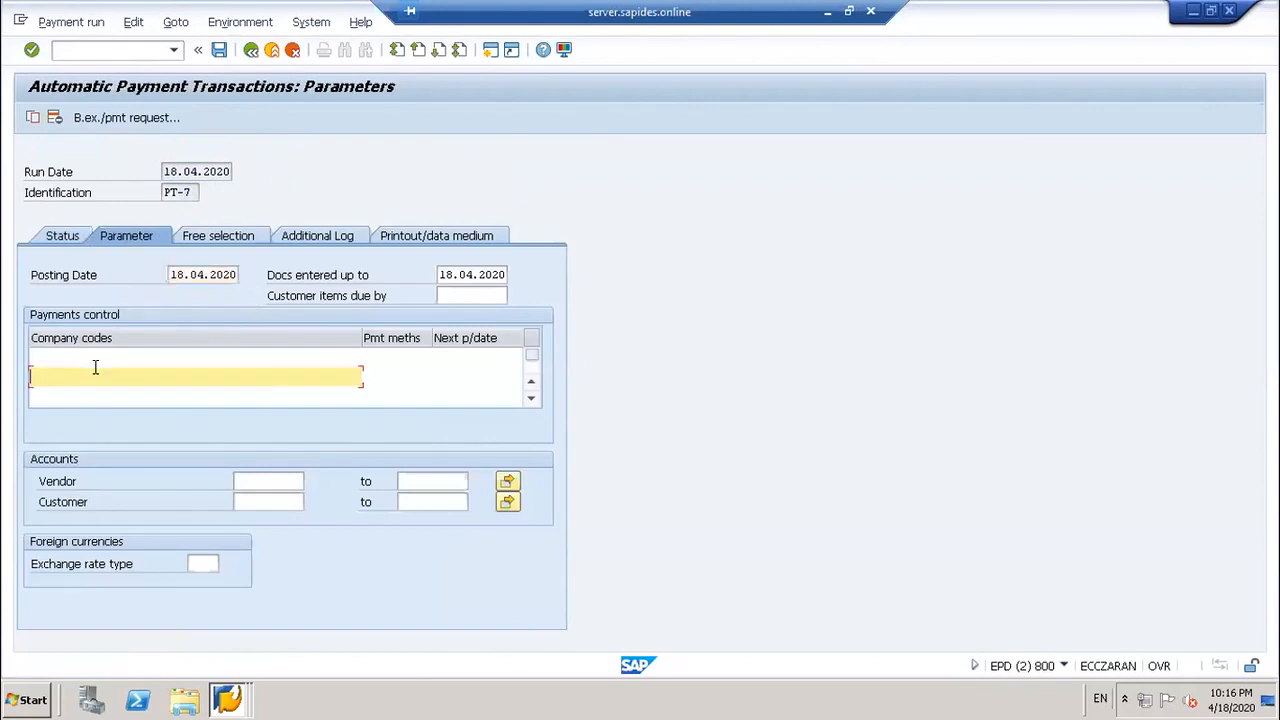
type("101")
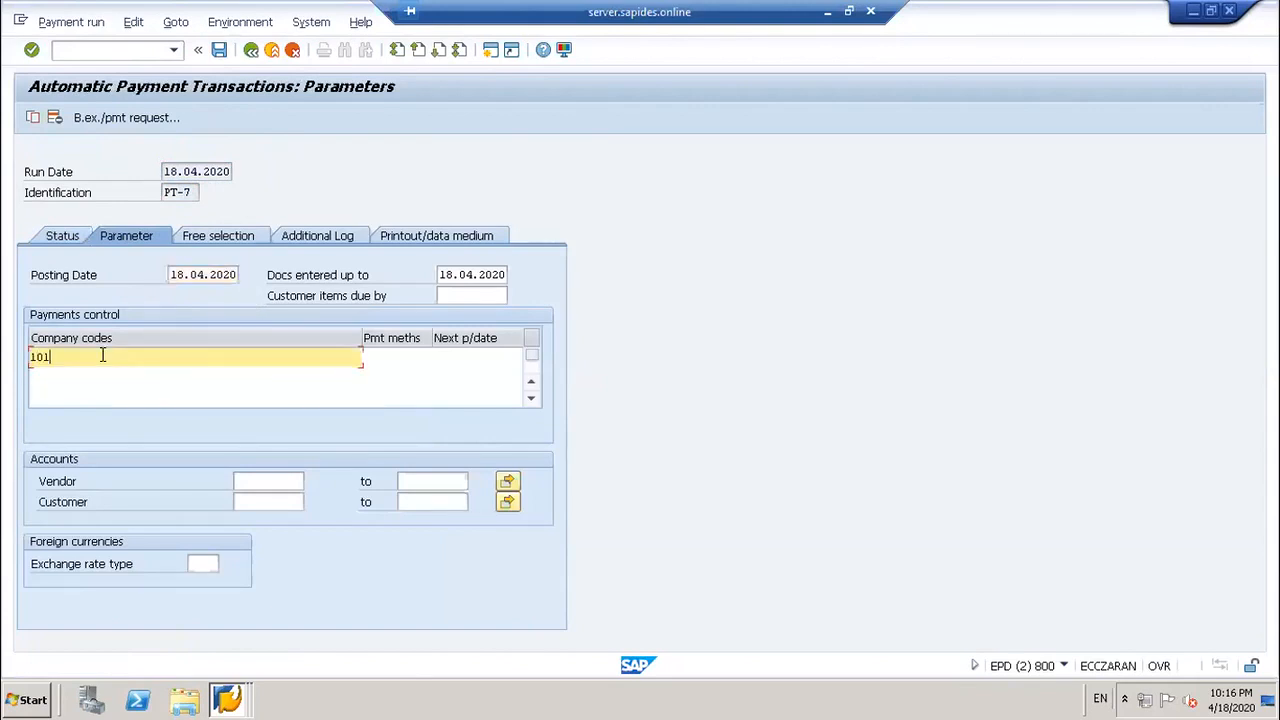
key("Tab")
type("C")
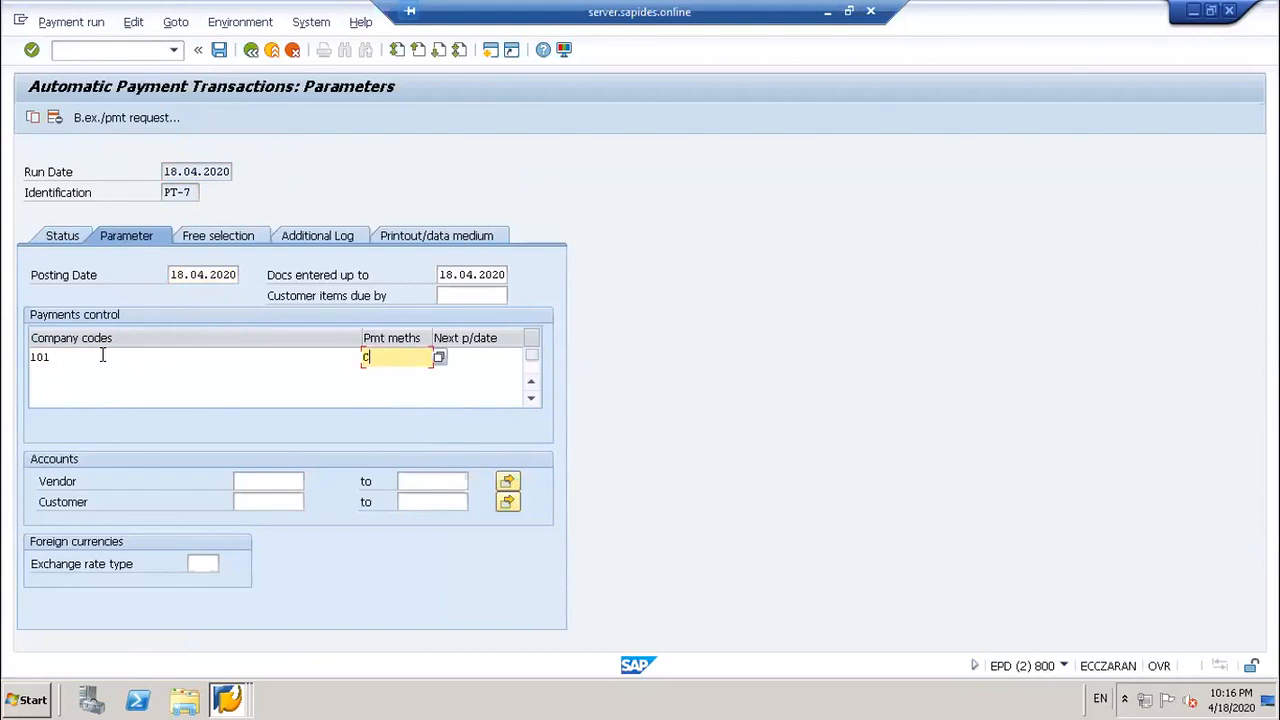
key("Tab")
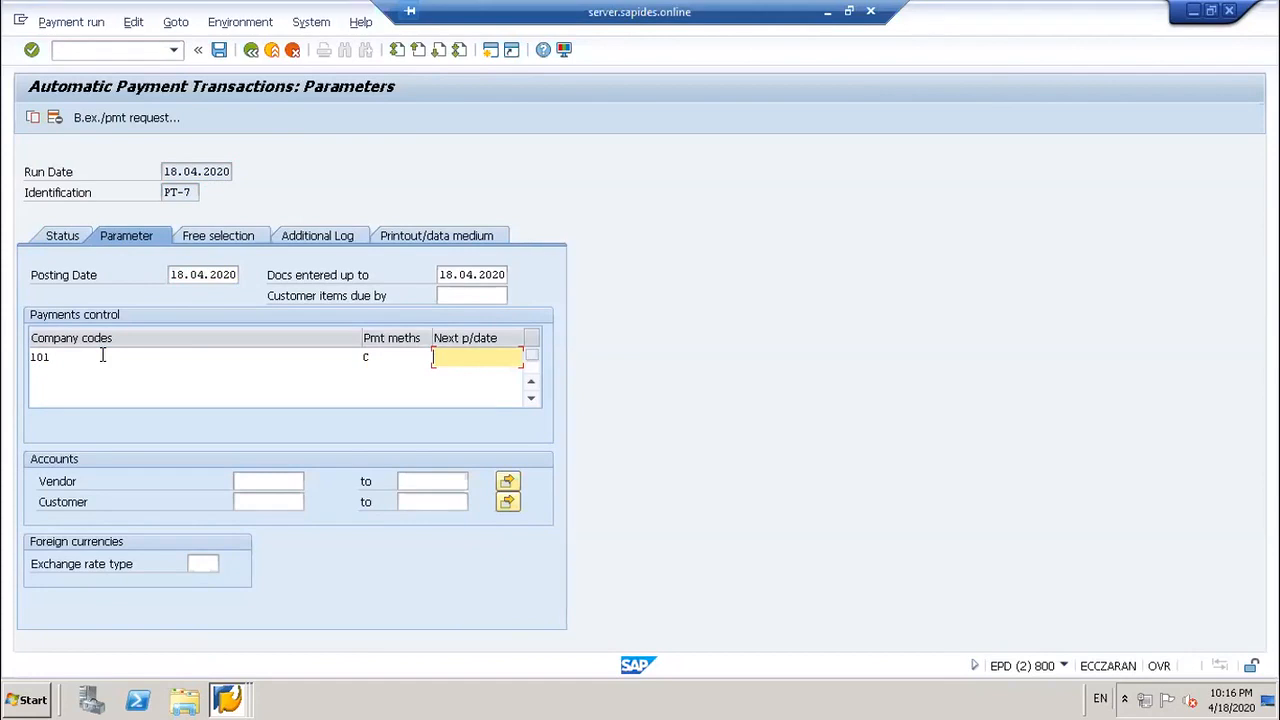
Step: Set the next payment date to 30.06.2020
type("30")
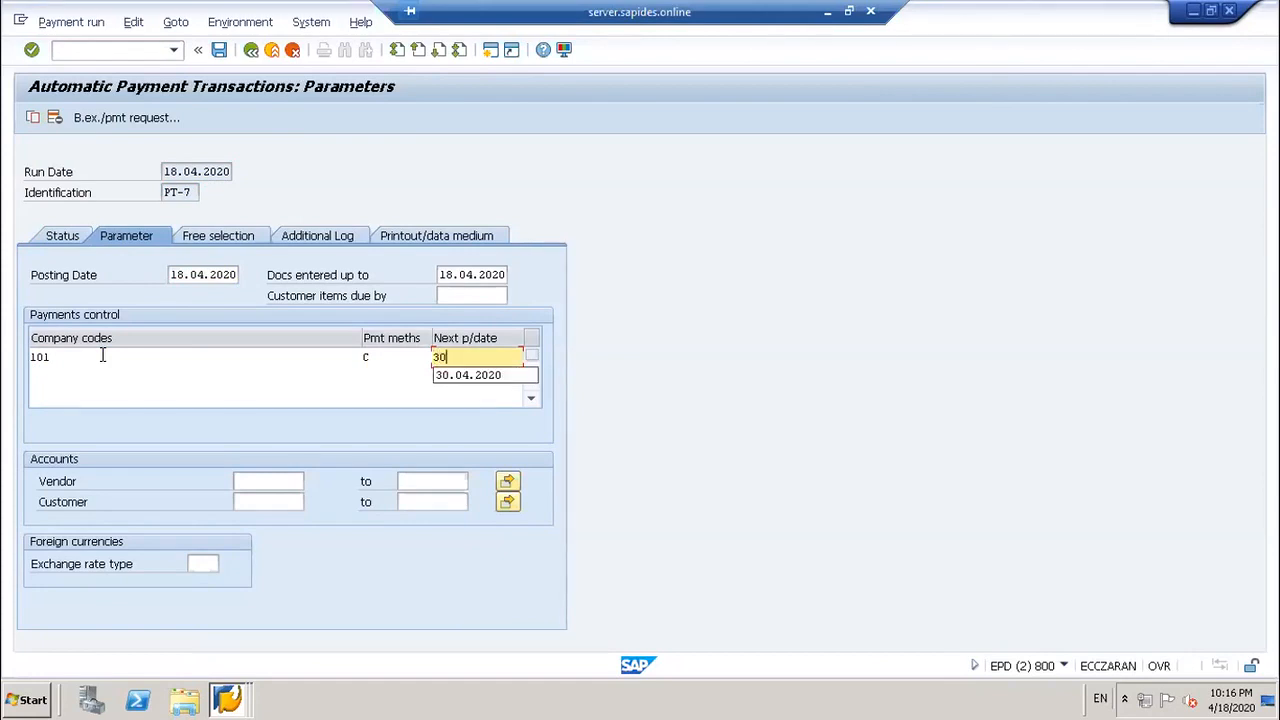
key("BackSpace")
key("BackSpace")
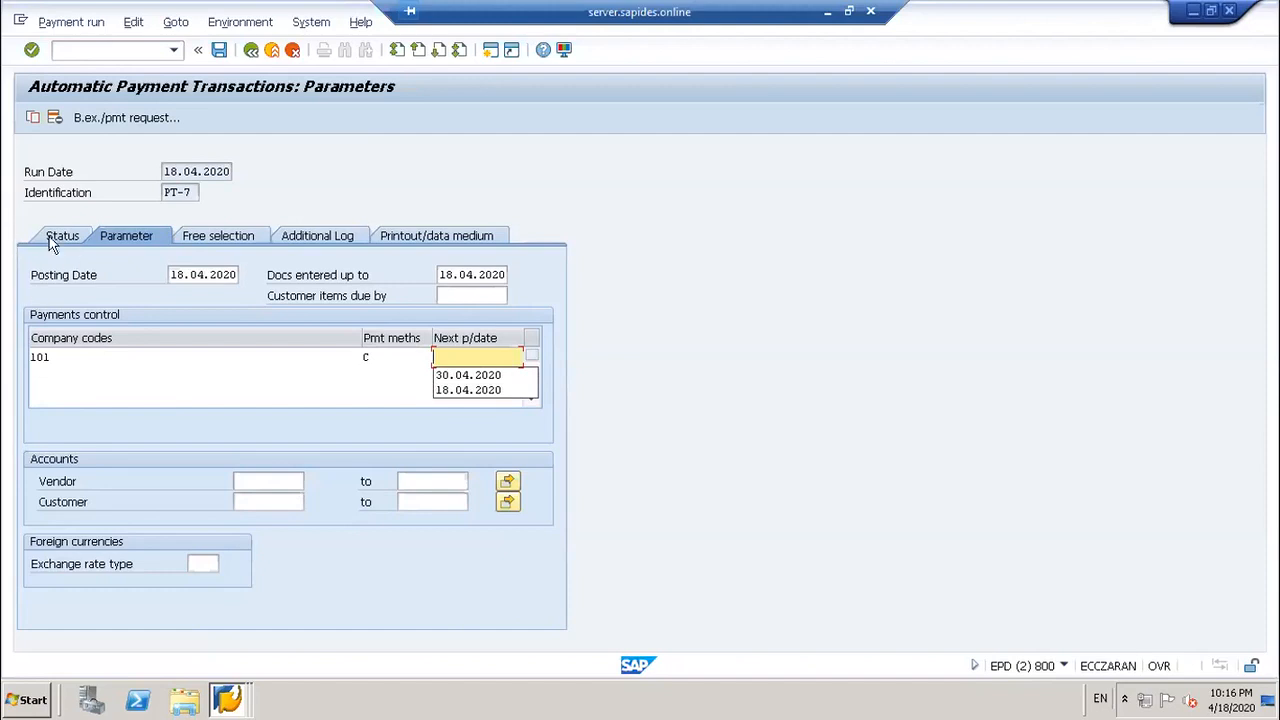
left_click(465, 376)
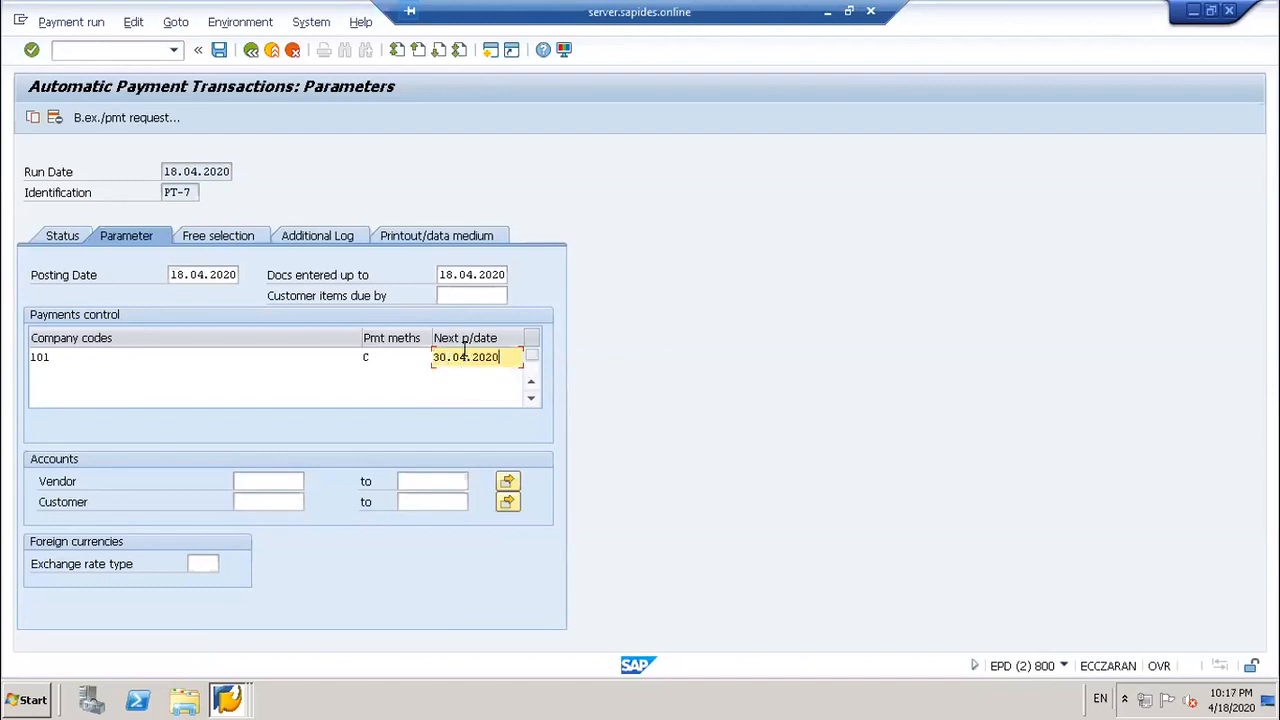
left_click(466, 356)
key("BackSpace")
type("6")
key("Return")
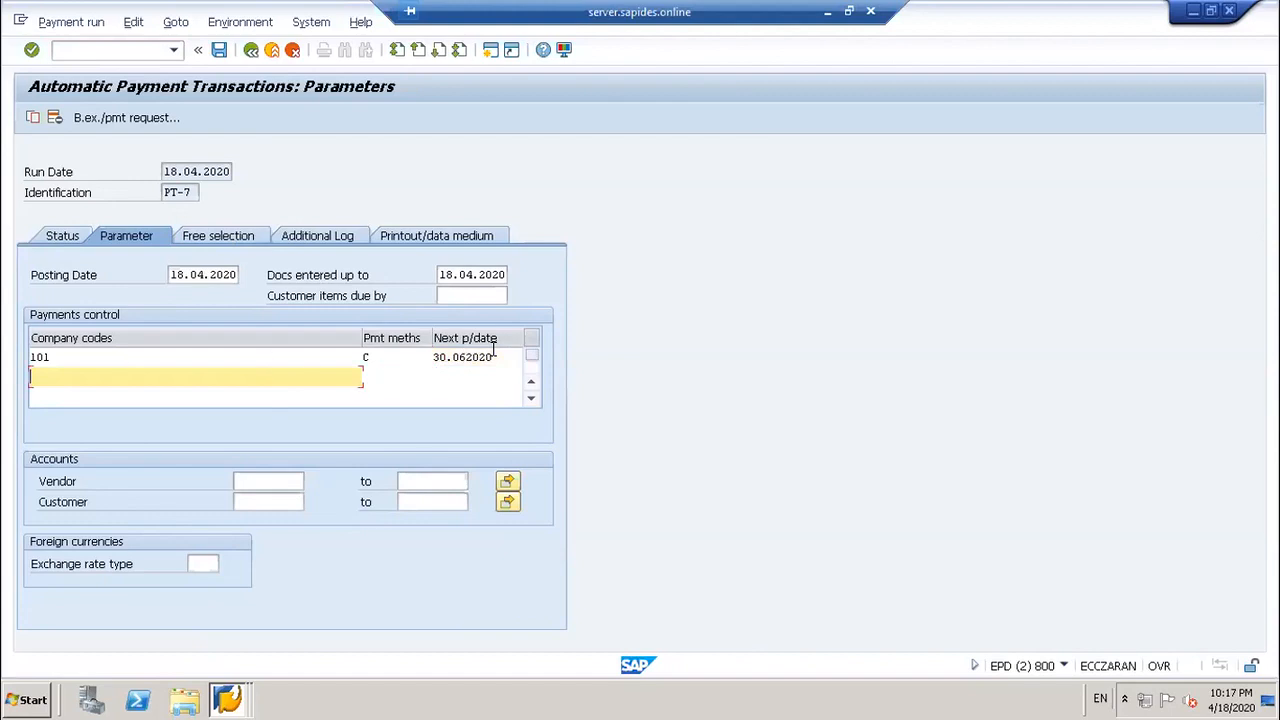
left_click(465, 357)
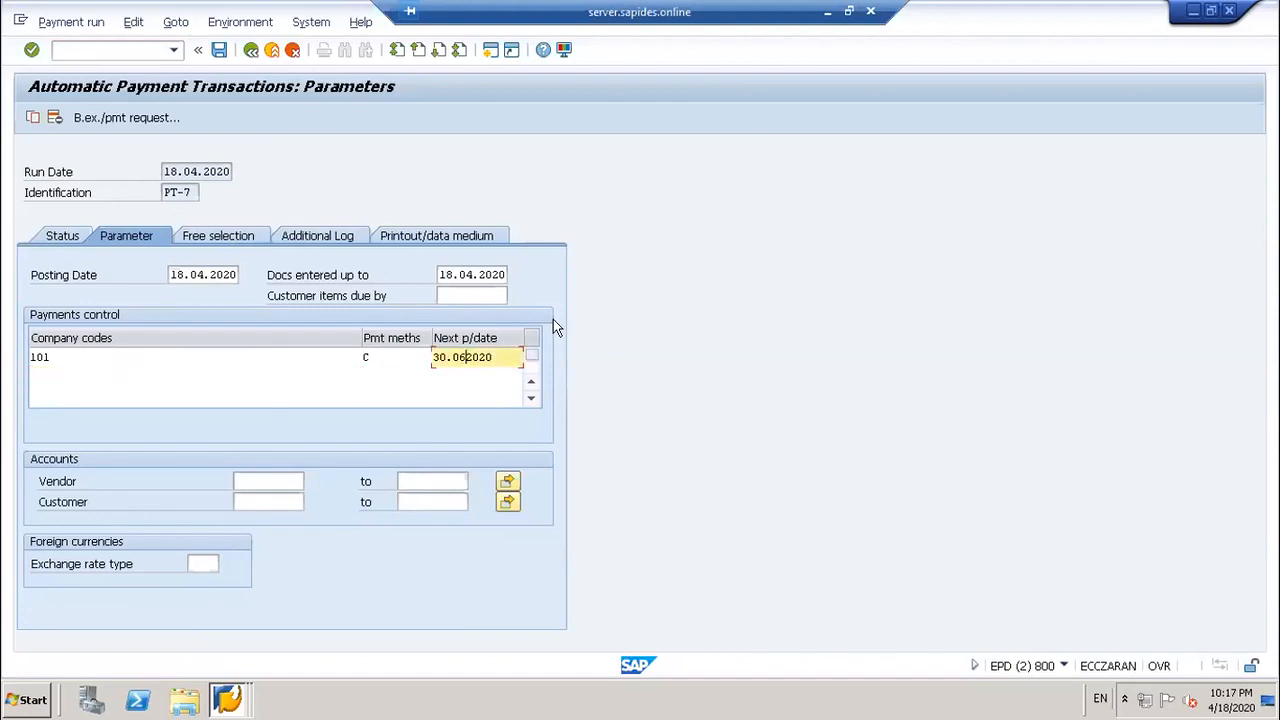
type(".")
key("Return")
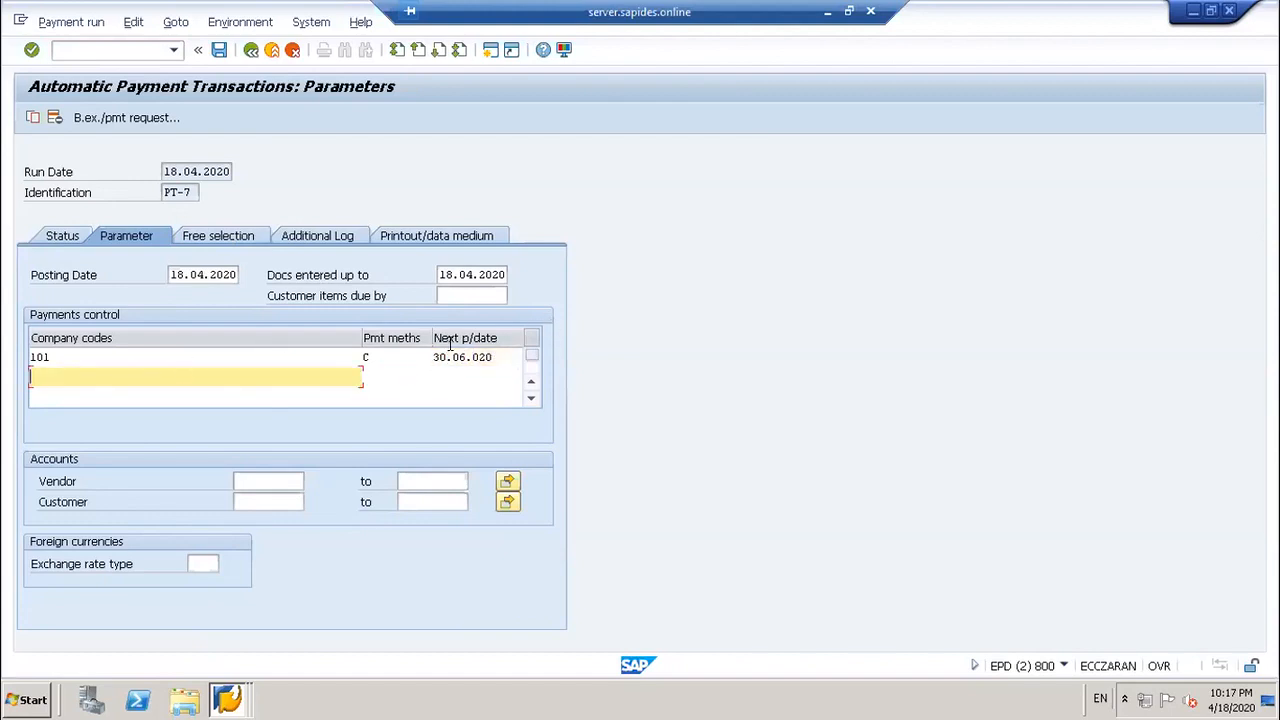
left_click(493, 352)
key("BackSpace")
key("BackSpace")
key("BackSpace")
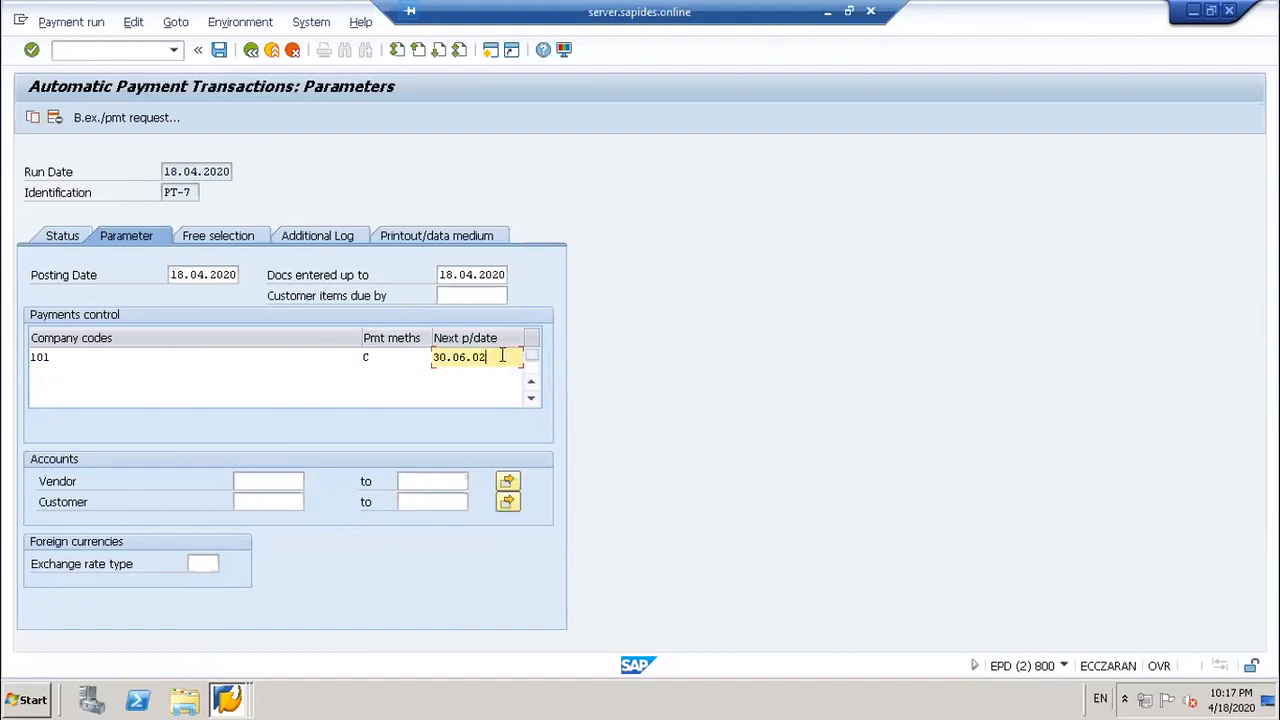
type("2020")
Step: Add the ADF Foods vendor account (115…) to the vendor range
left_click(266, 481)
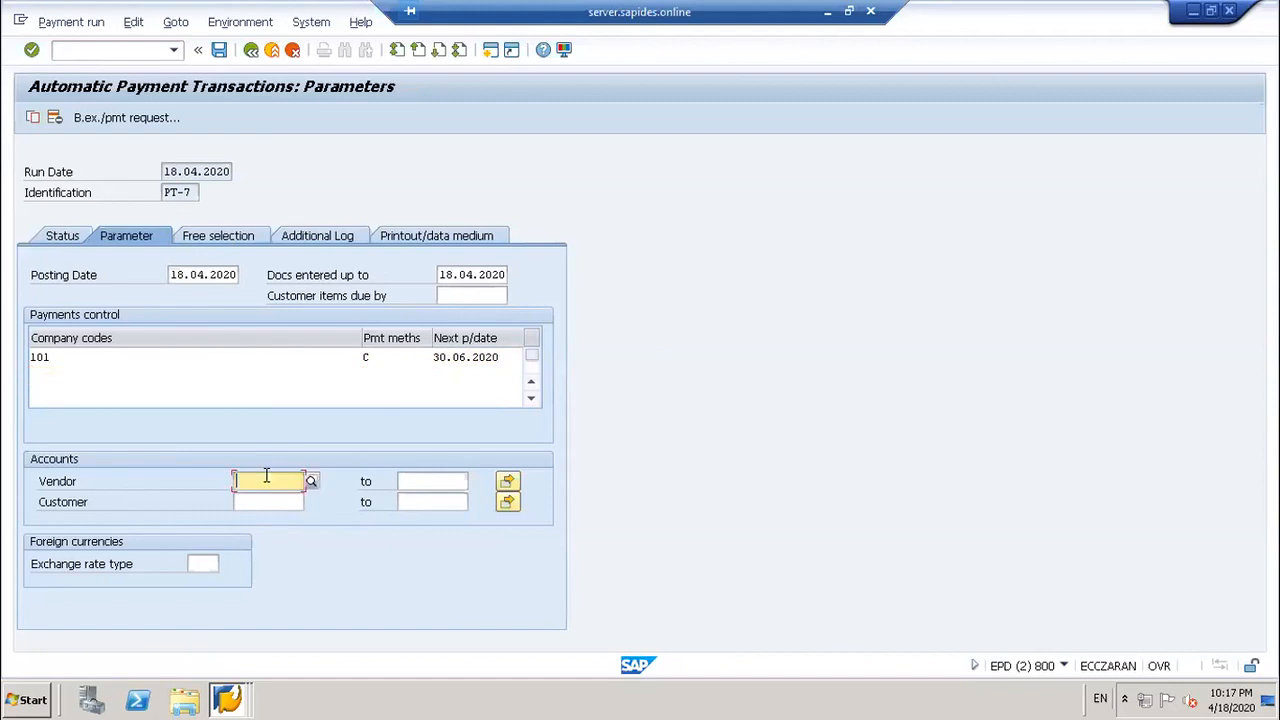
type("11")
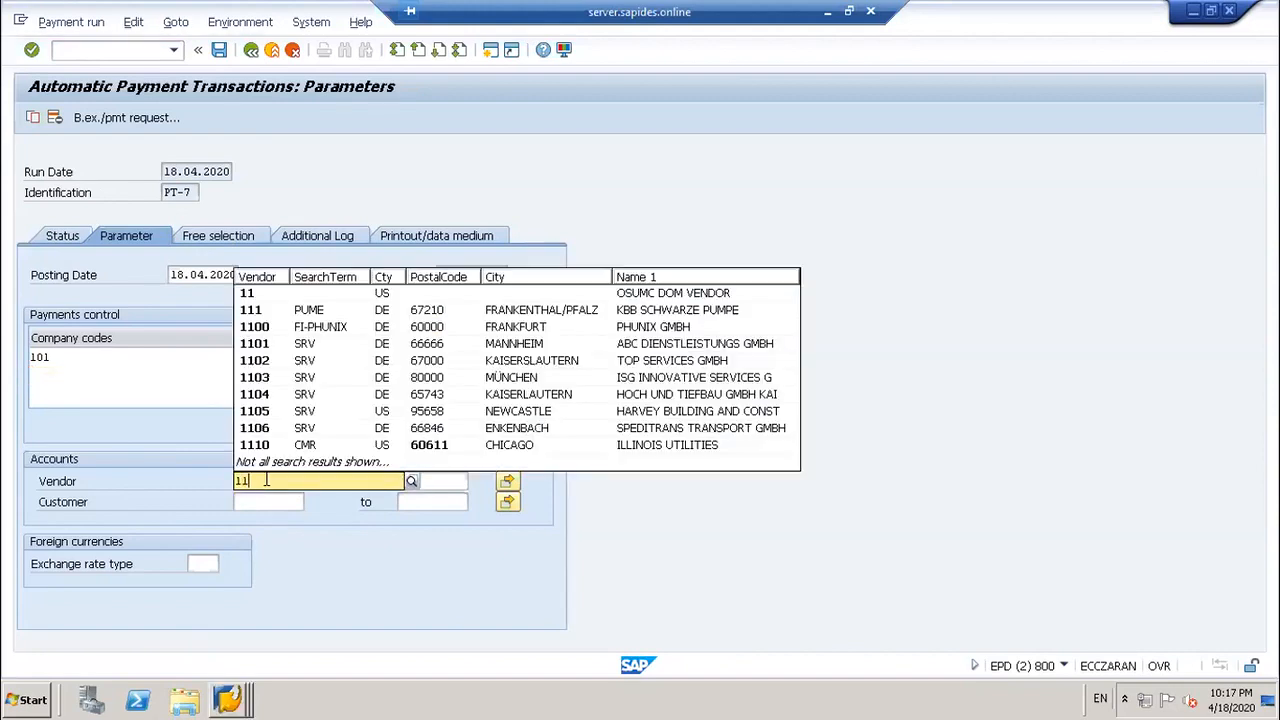
type("5")
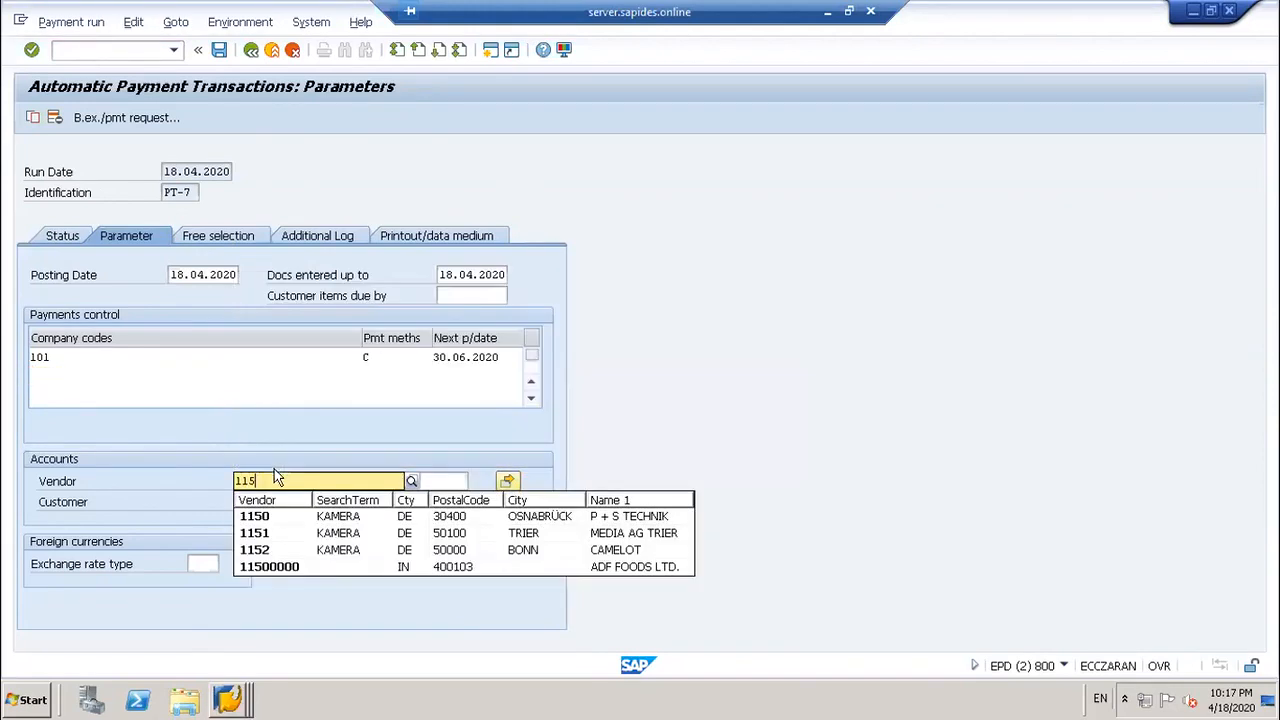
left_click(285, 567)
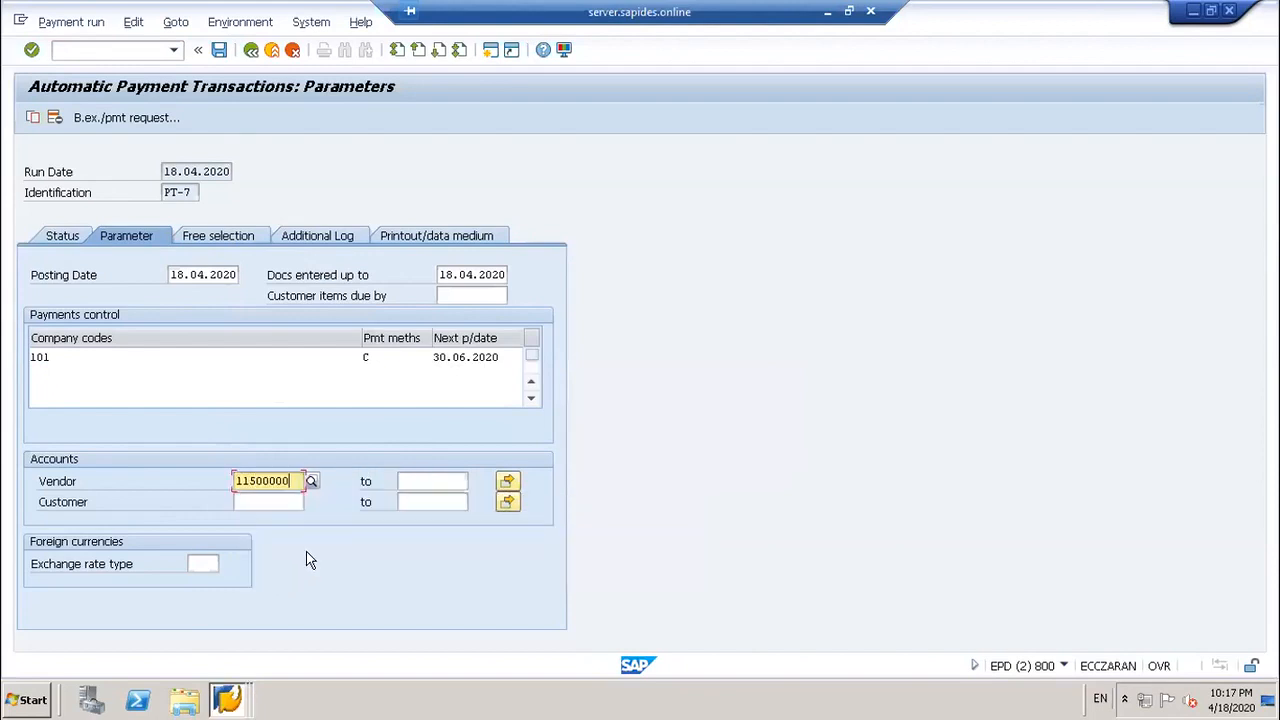
key("Tab")
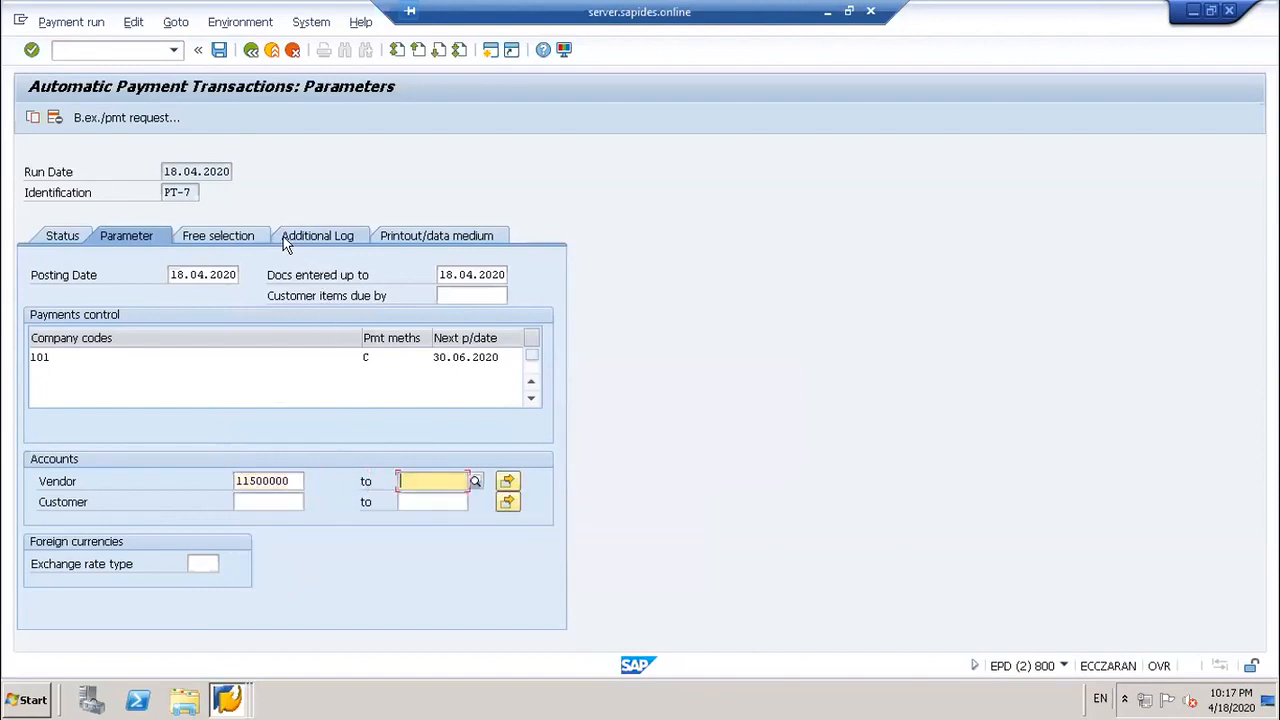
left_click(252, 236)
Step: Log due date checks, failed payment method selection and line items for vendor 115000000
left_click(326, 237)
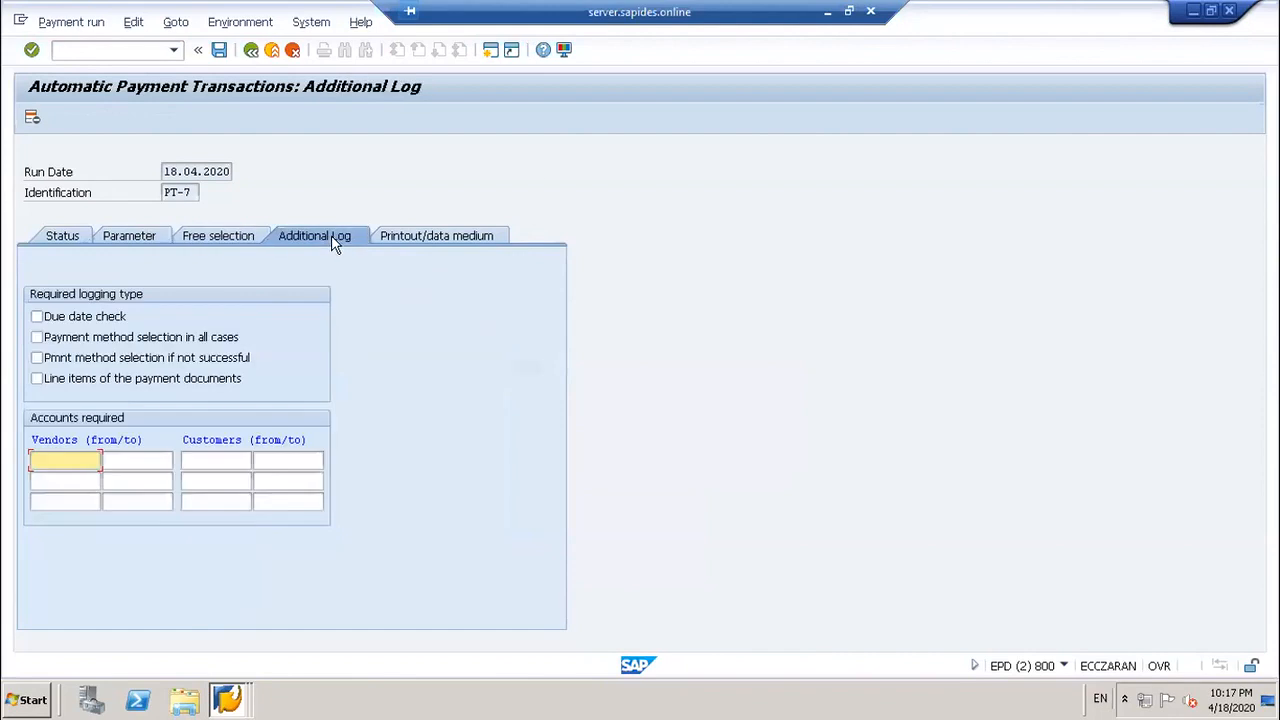
left_click(37, 316)
left_click(37, 358)
left_click(37, 378)
left_click(46, 461)
type("115")
key("BackSpace")
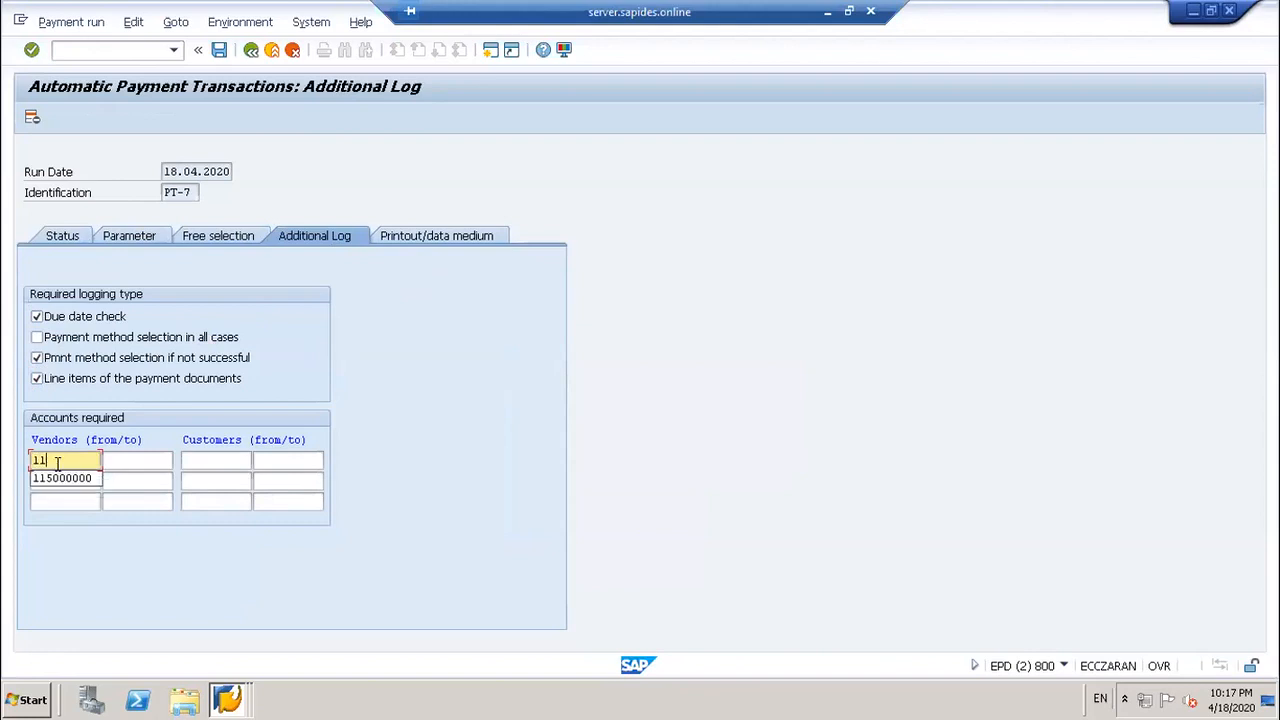
left_click(61, 478)
left_click(134, 458)
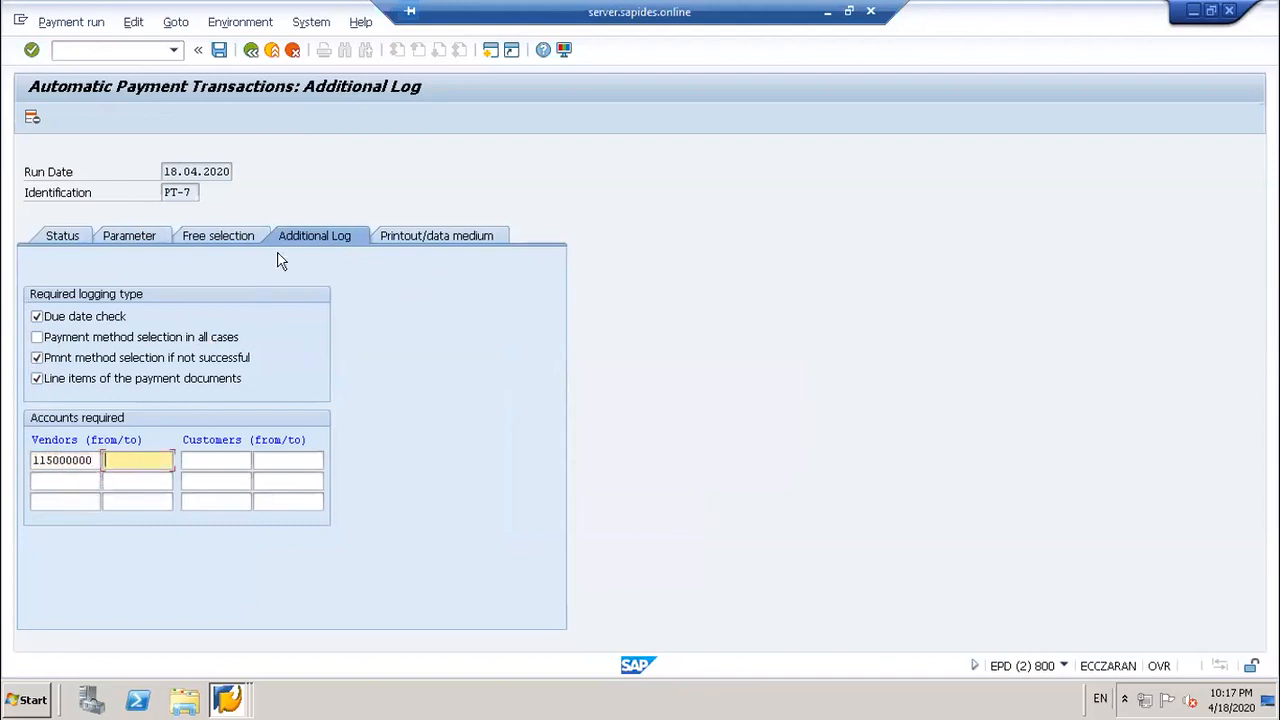
Step: Save run PT-7's parameters and return to the Status overview
left_click(425, 236)
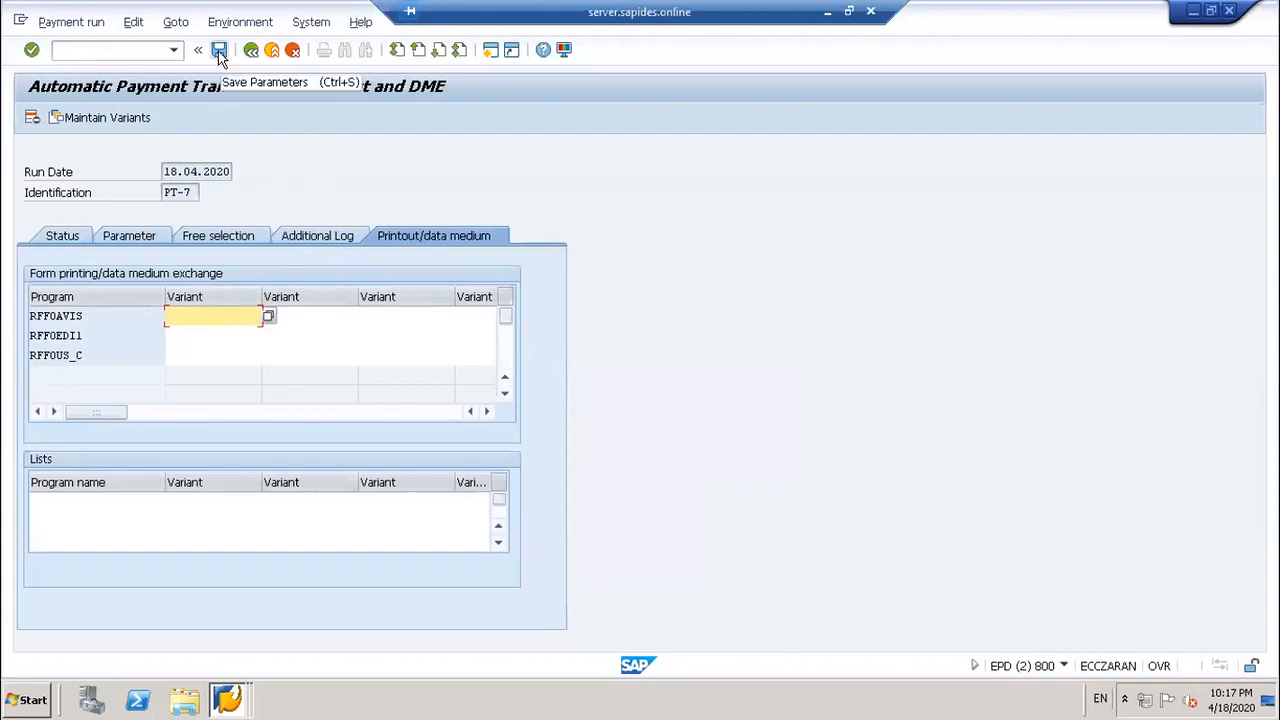
left_click(318, 238)
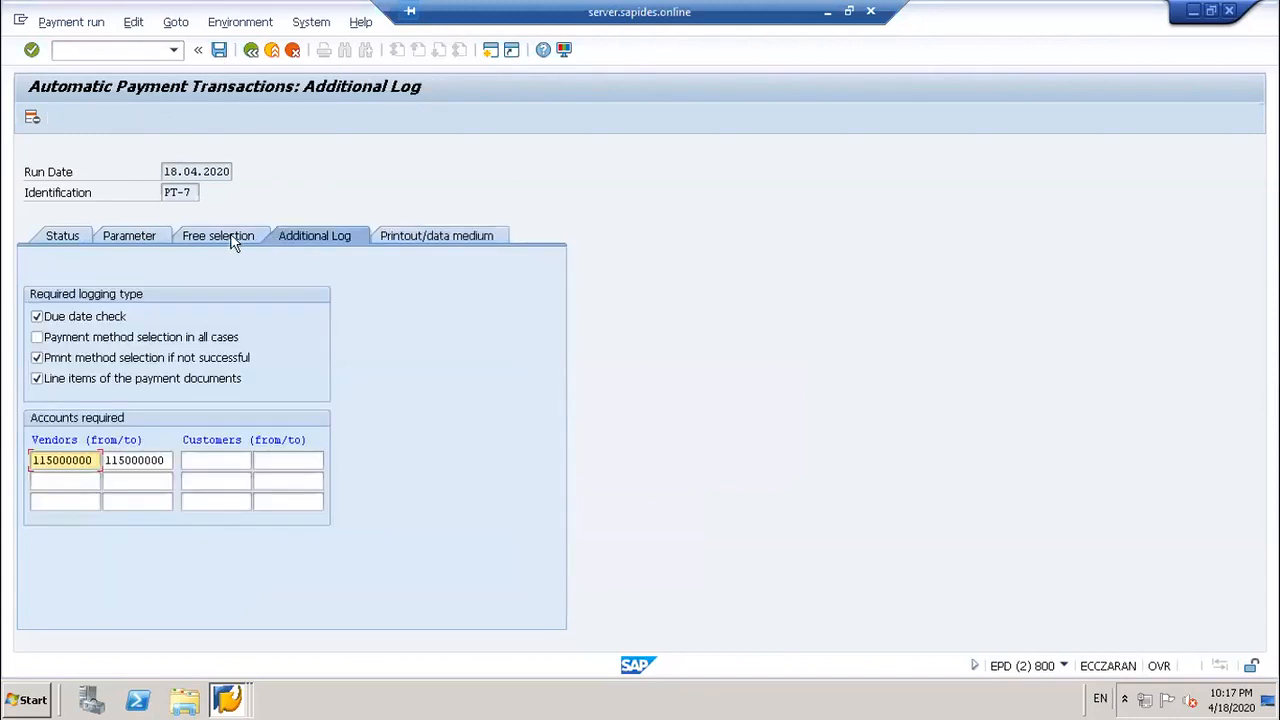
left_click(236, 236)
left_click(115, 237)
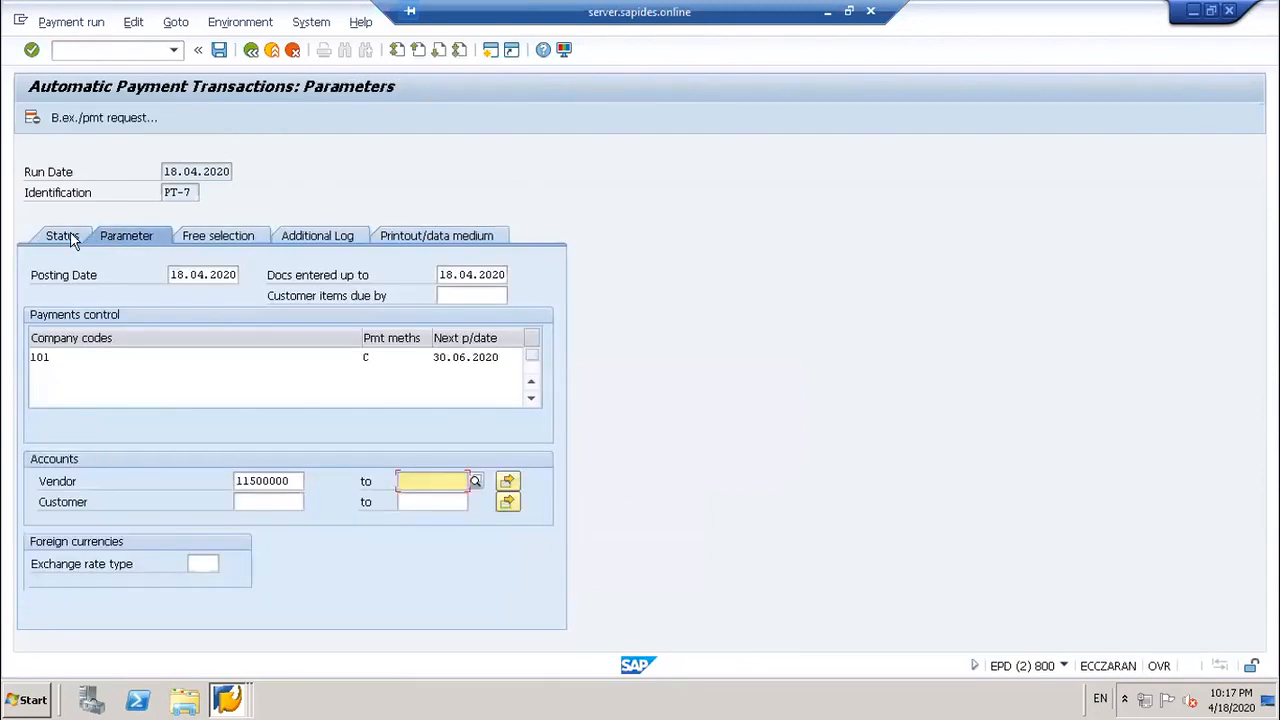
left_click(62, 237)
left_click(447, 345)
left_click(219, 50)
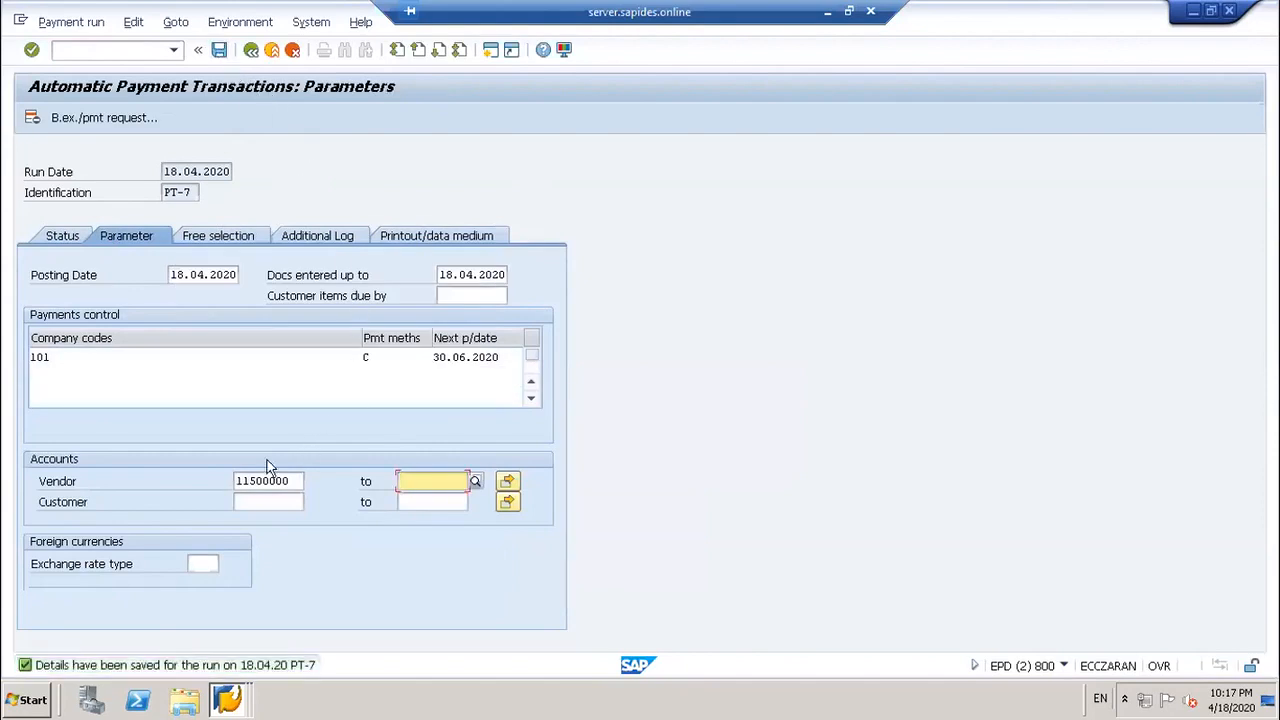
left_click(57, 232)
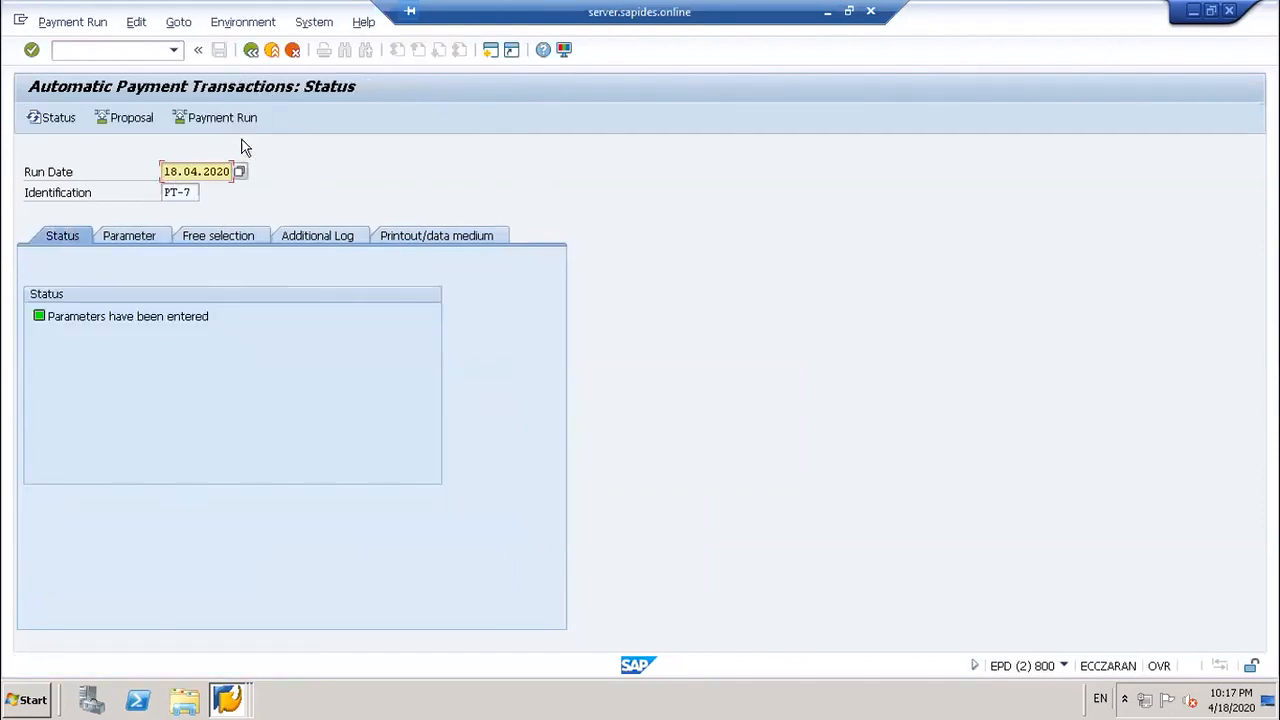
Step: Schedule the PT-7 payment proposal to start immediately and refresh the status
left_click(130, 118)
left_click(293, 345)
left_click(403, 461)
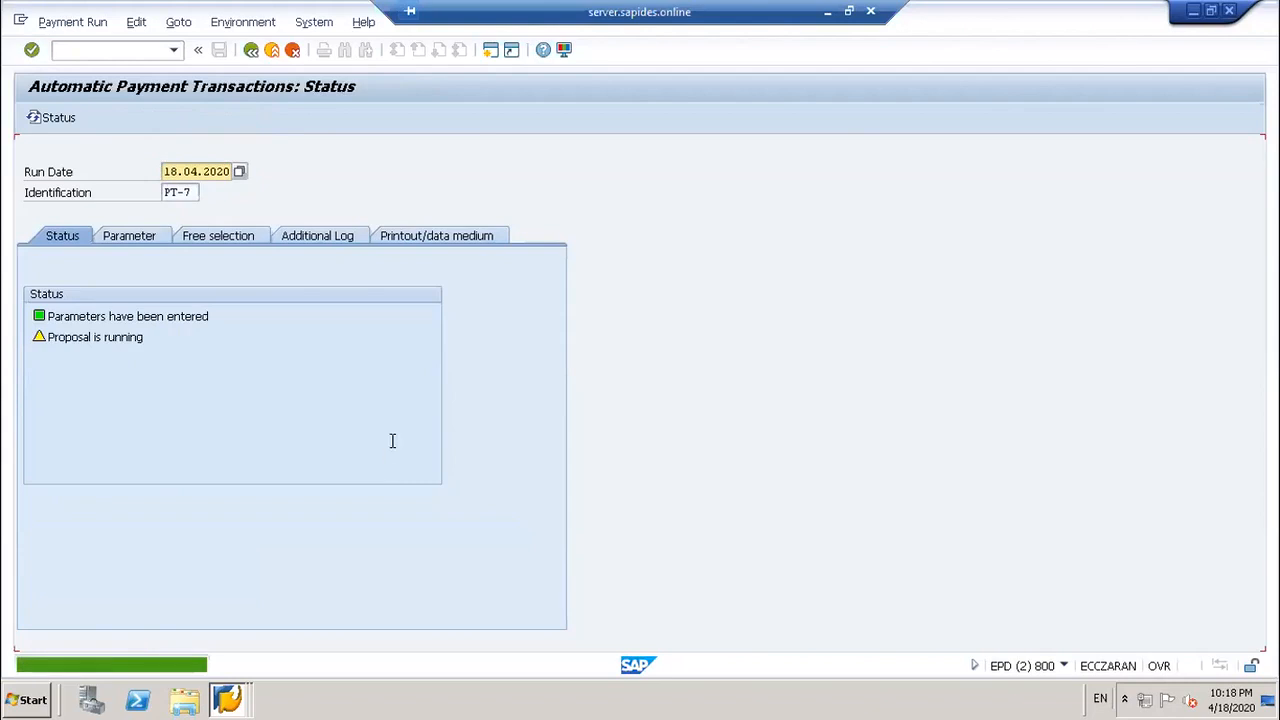
left_click(58, 117)
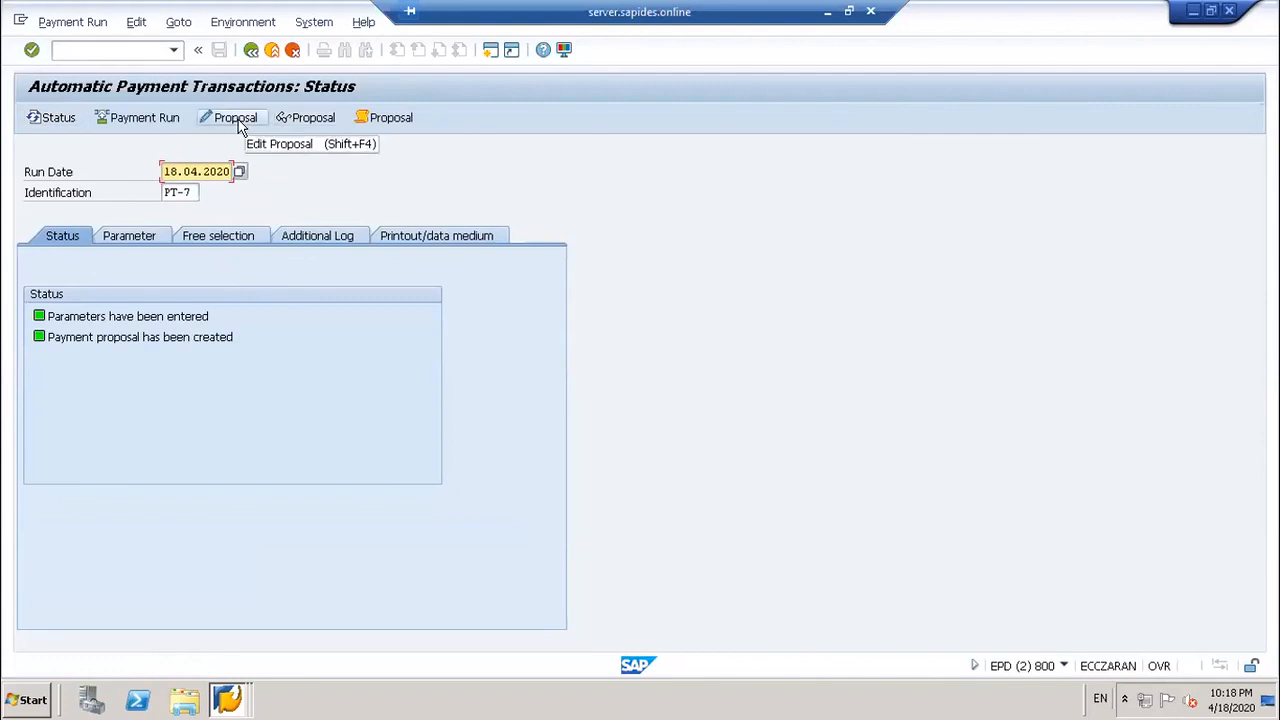
Step: Inspect vendor 11500000's APP PAYMENT item note: no valid payment method found
left_click(298, 118)
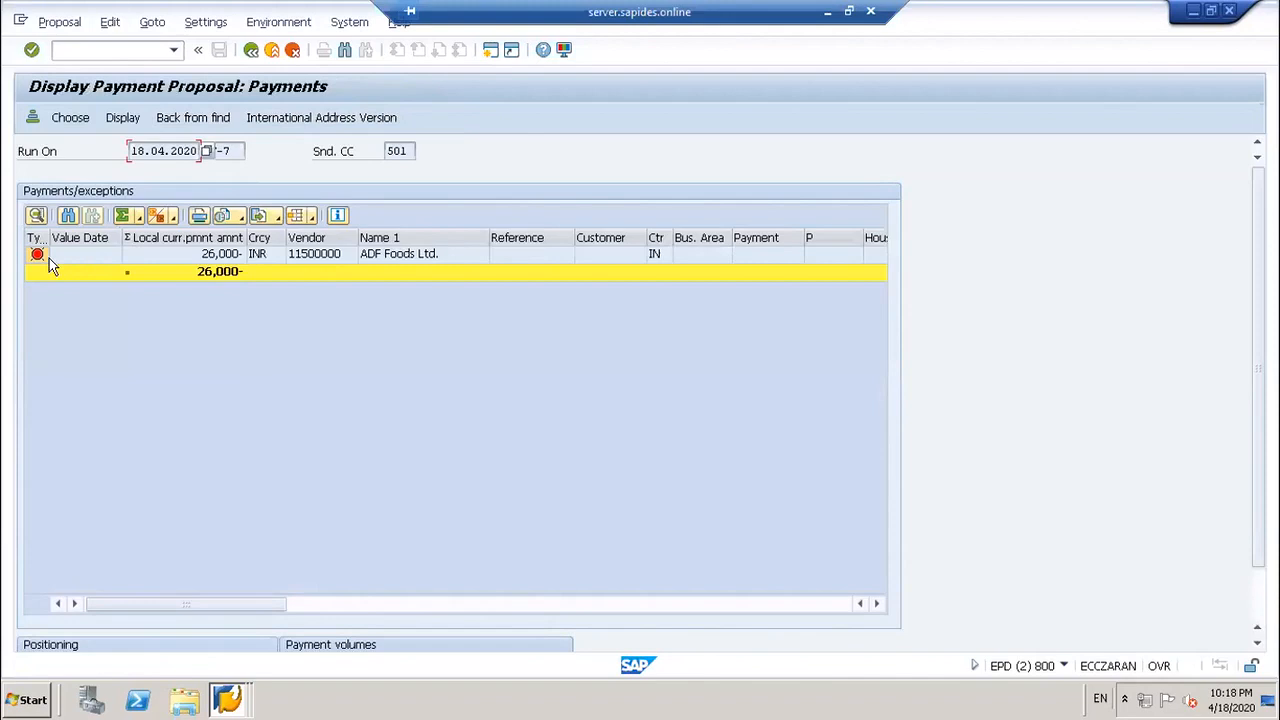
double_click(36, 256)
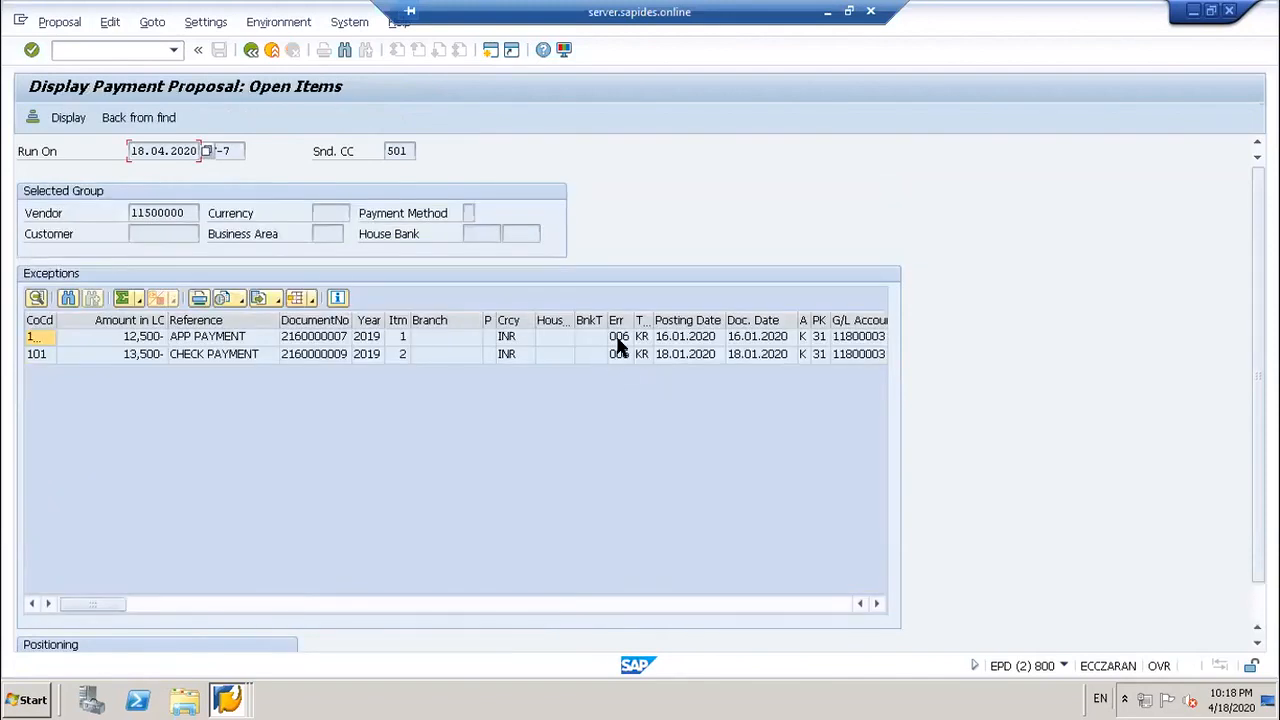
double_click(620, 345)
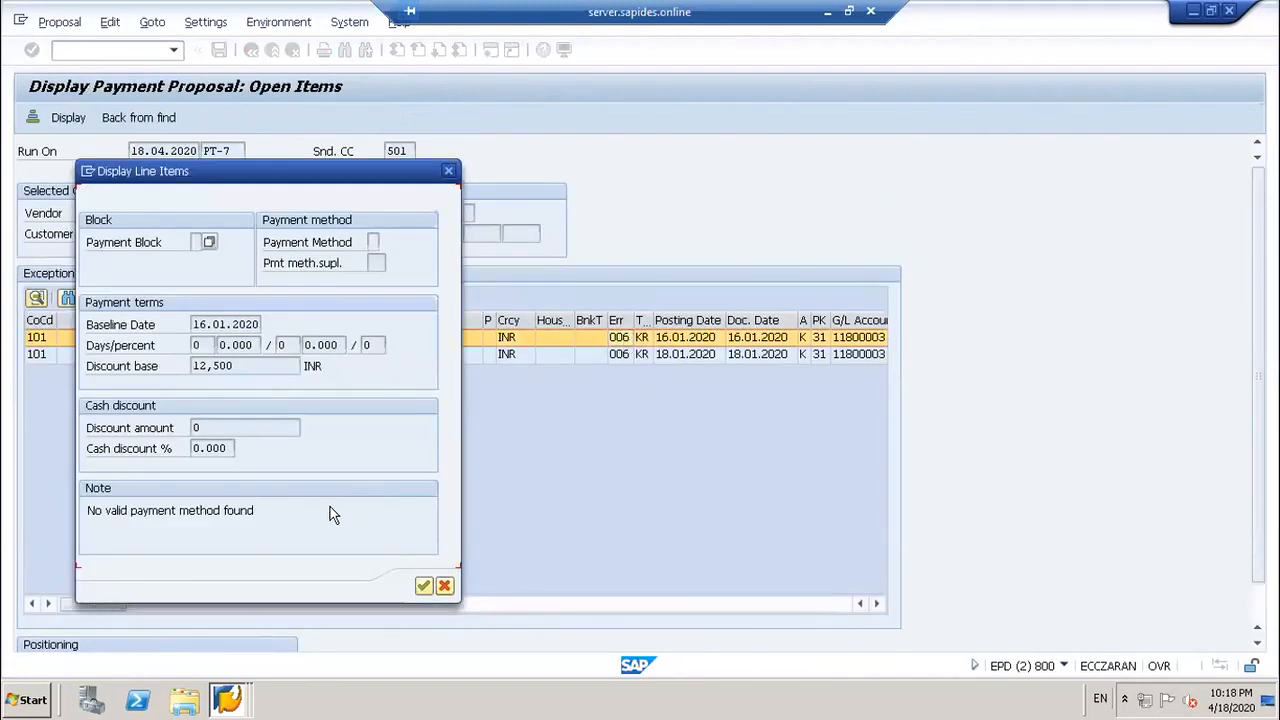
left_click_drag(258, 510, 15, 522)
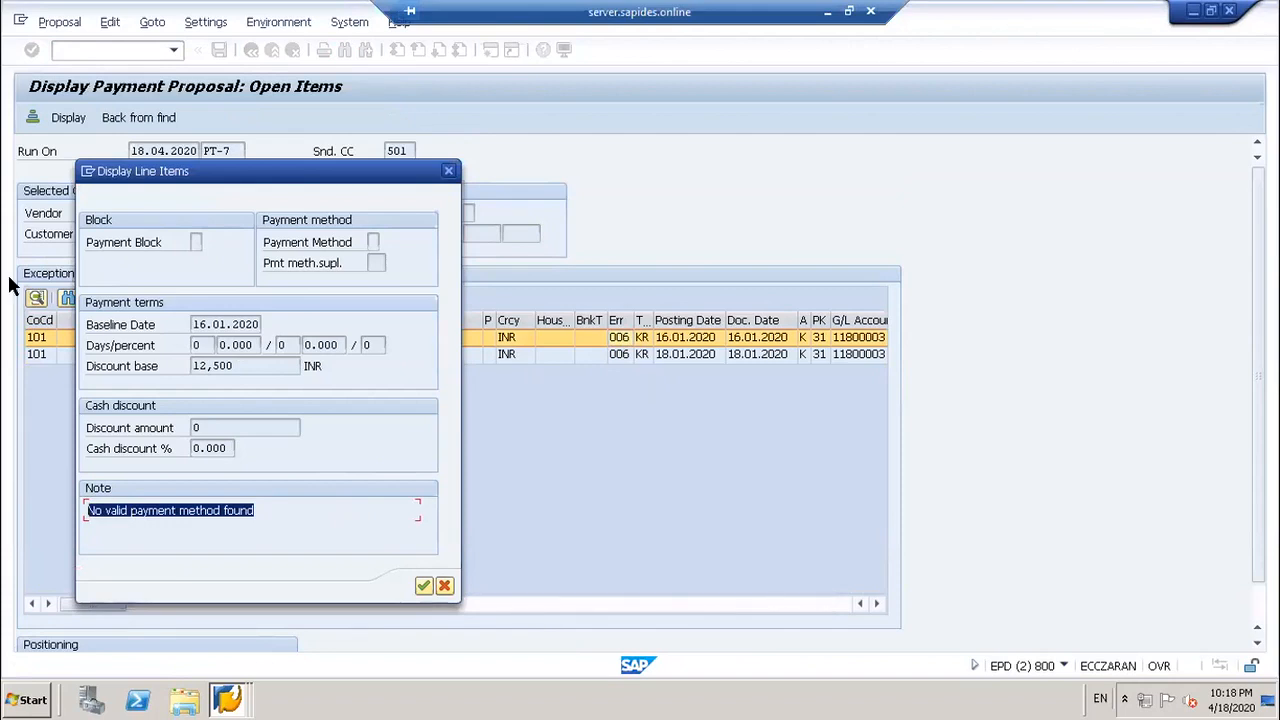
key("Return")
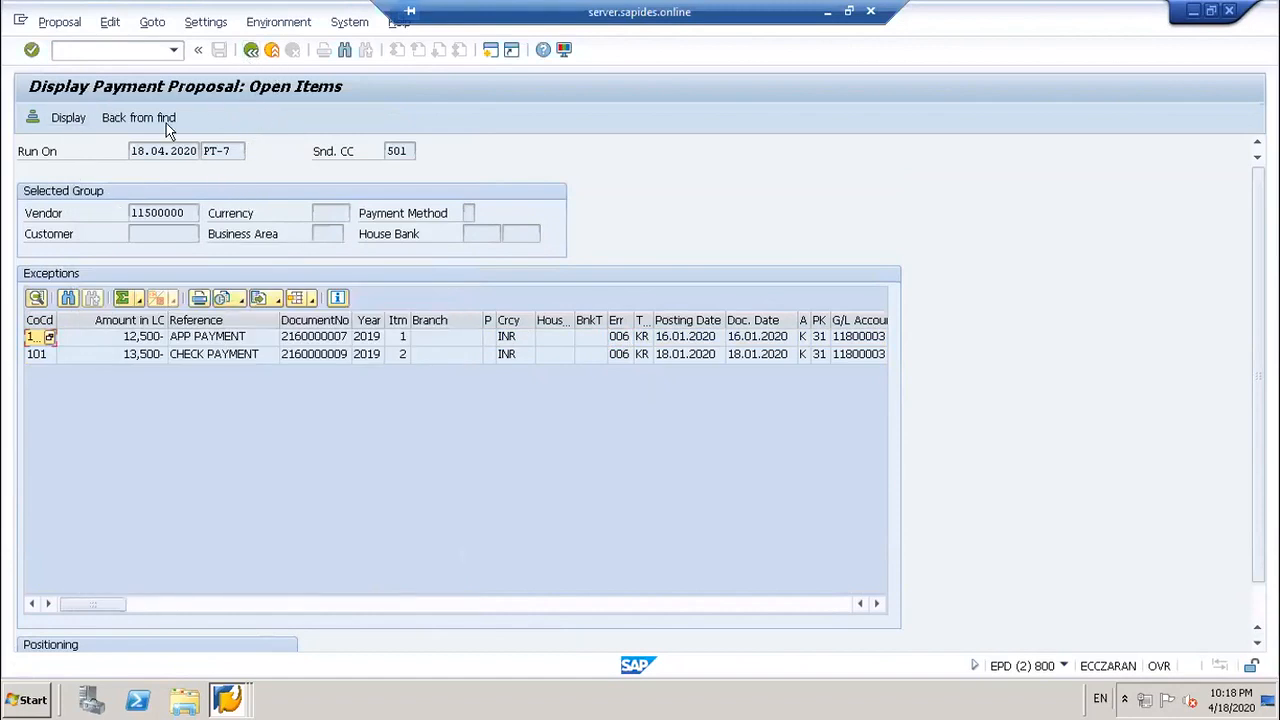
Step: Return to run PT-7's Additional Log settings
left_click(251, 49)
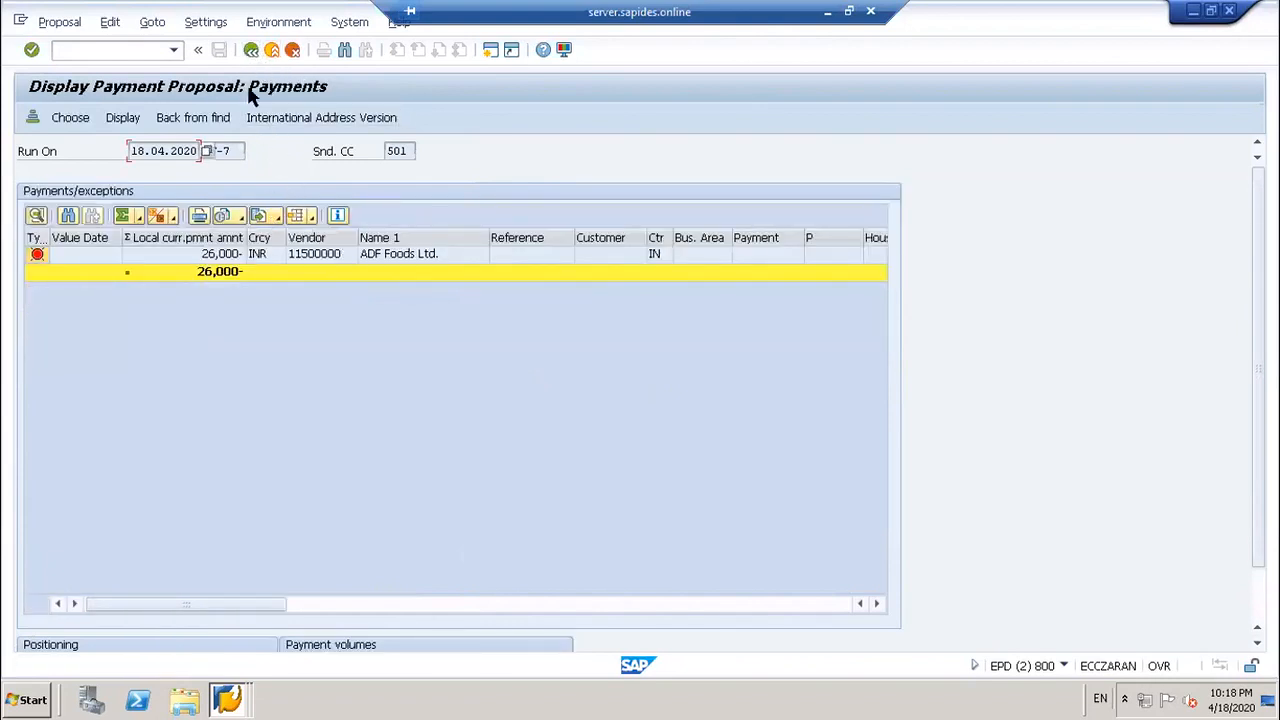
left_click(251, 49)
left_click(315, 238)
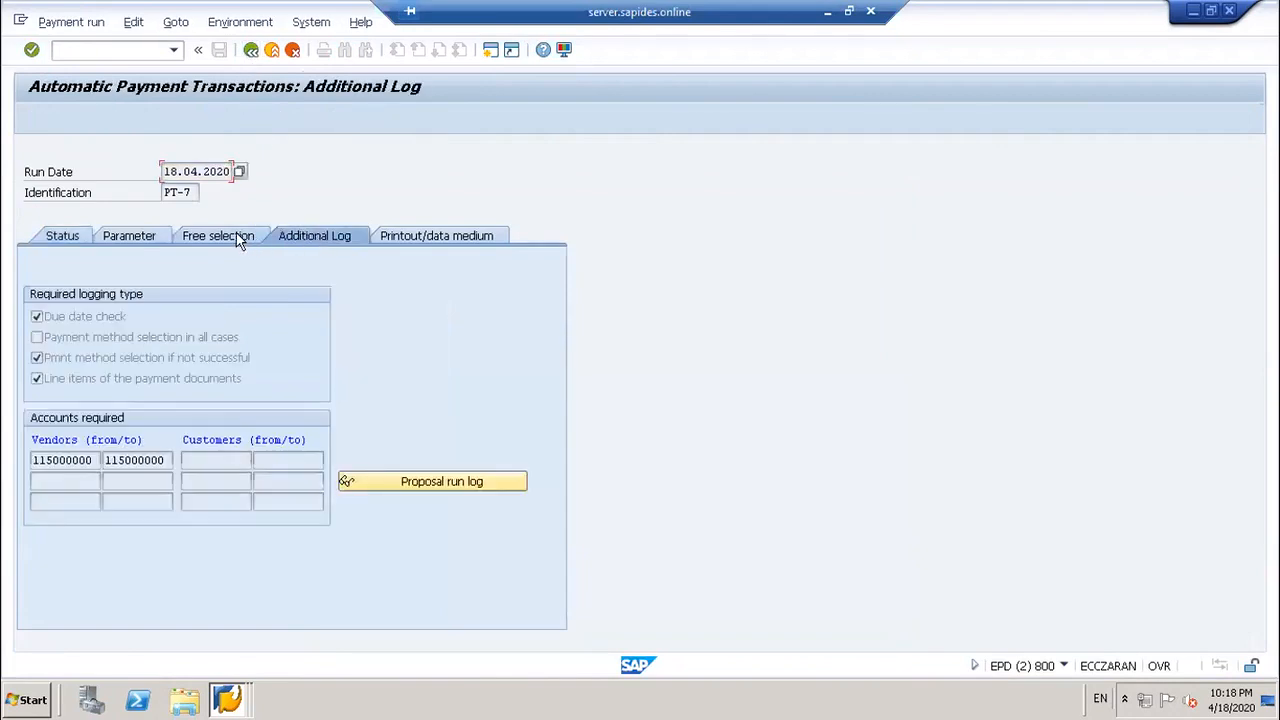
Step: Open the proposal run log and view help for message FZ305 on vendor 11500000
left_click(453, 486)
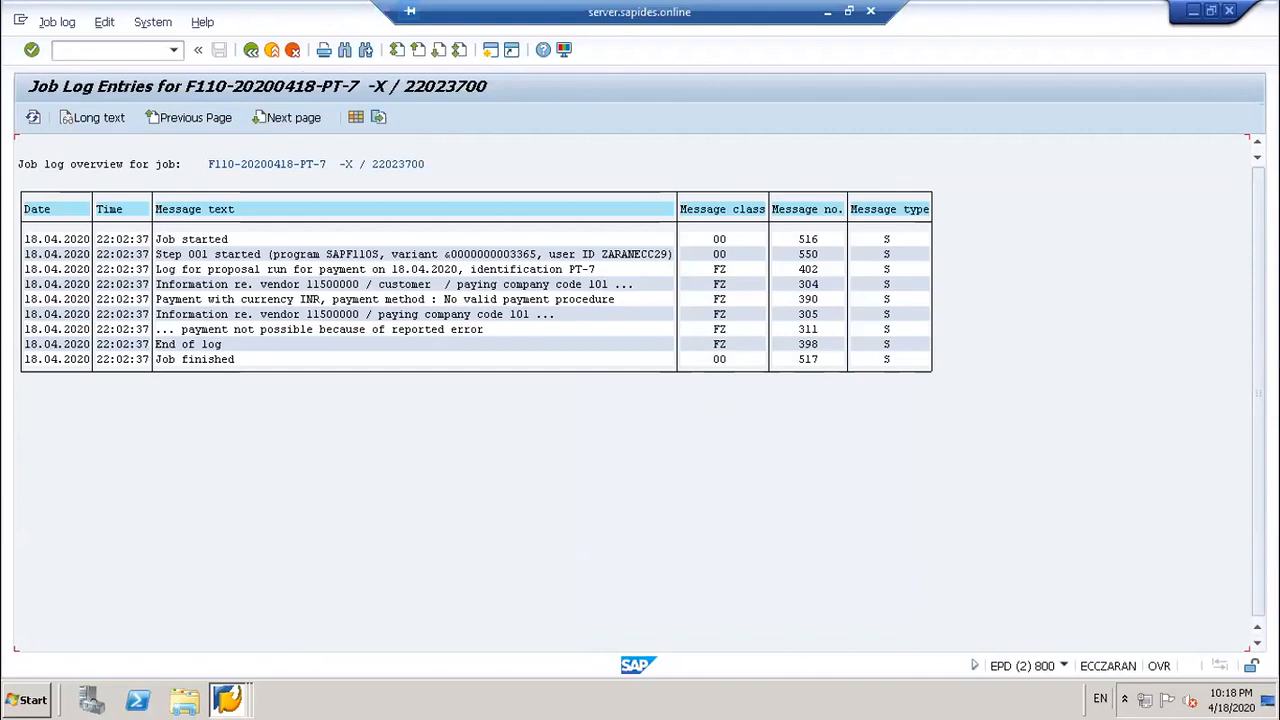
left_click(560, 316)
left_click(162, 316)
key("F1")
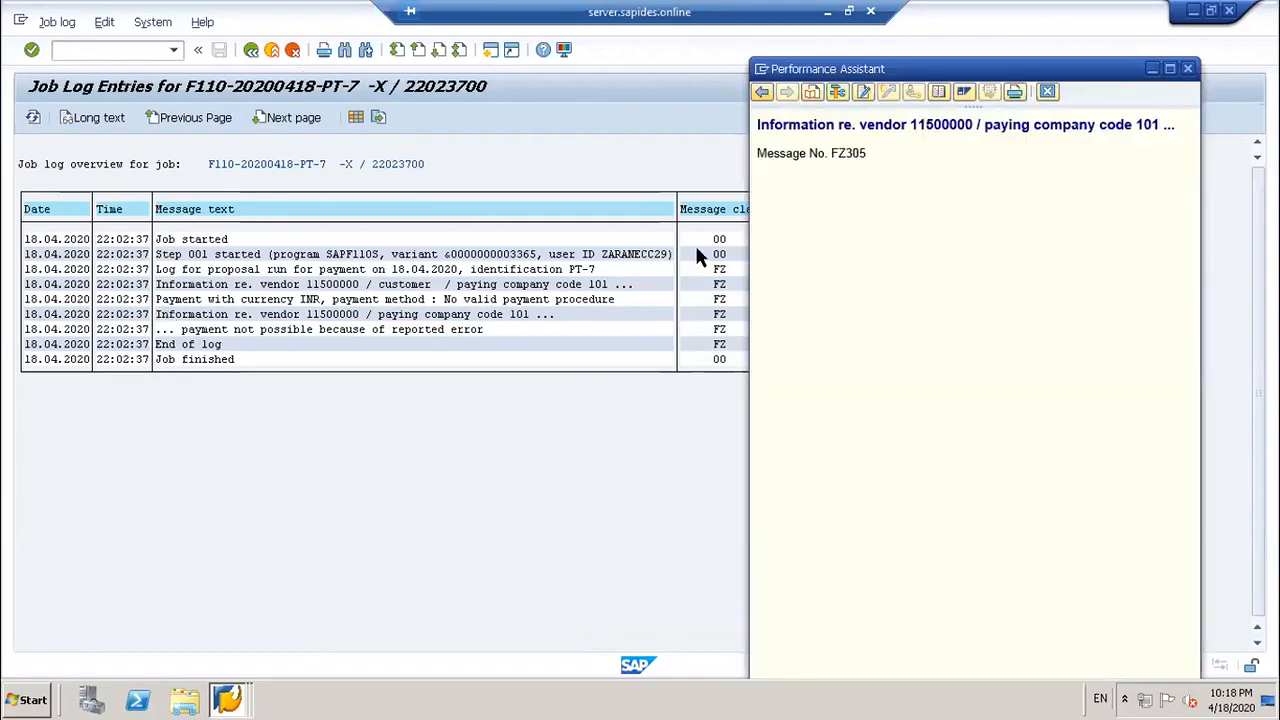
left_click(1189, 67)
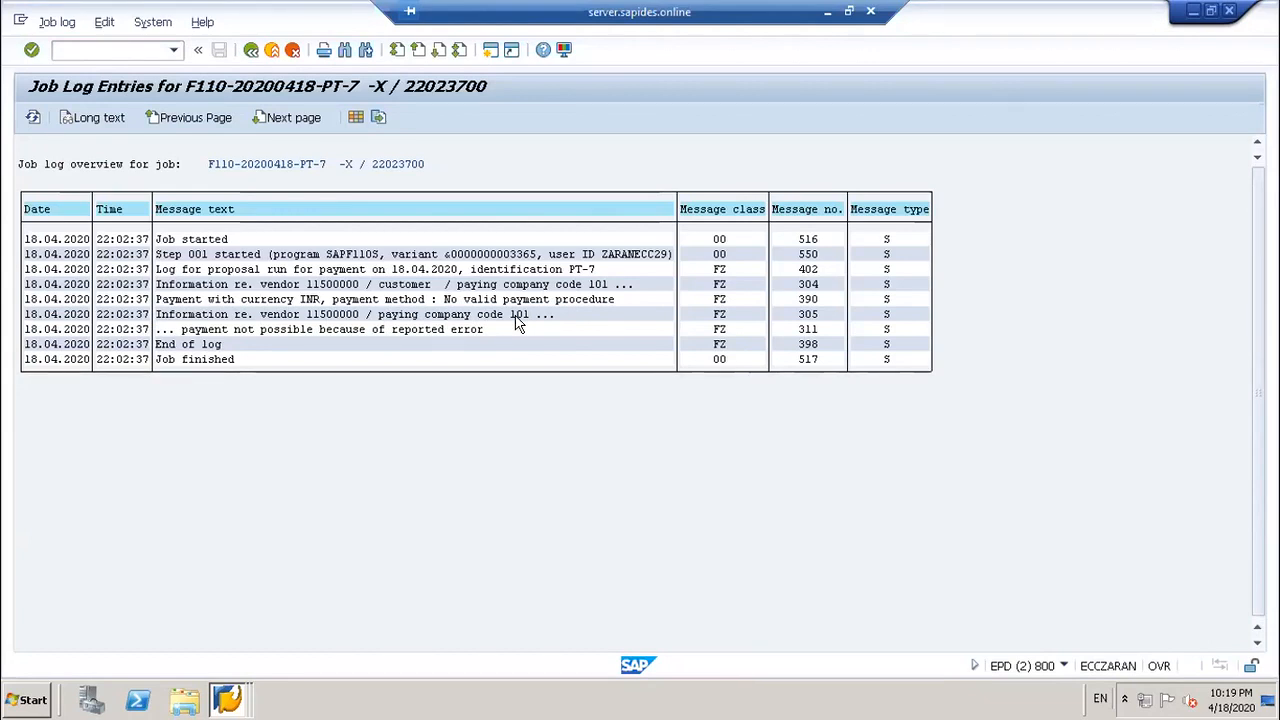
Step: Leave the job log back to PT-7's Additional Log settings
left_click(251, 49)
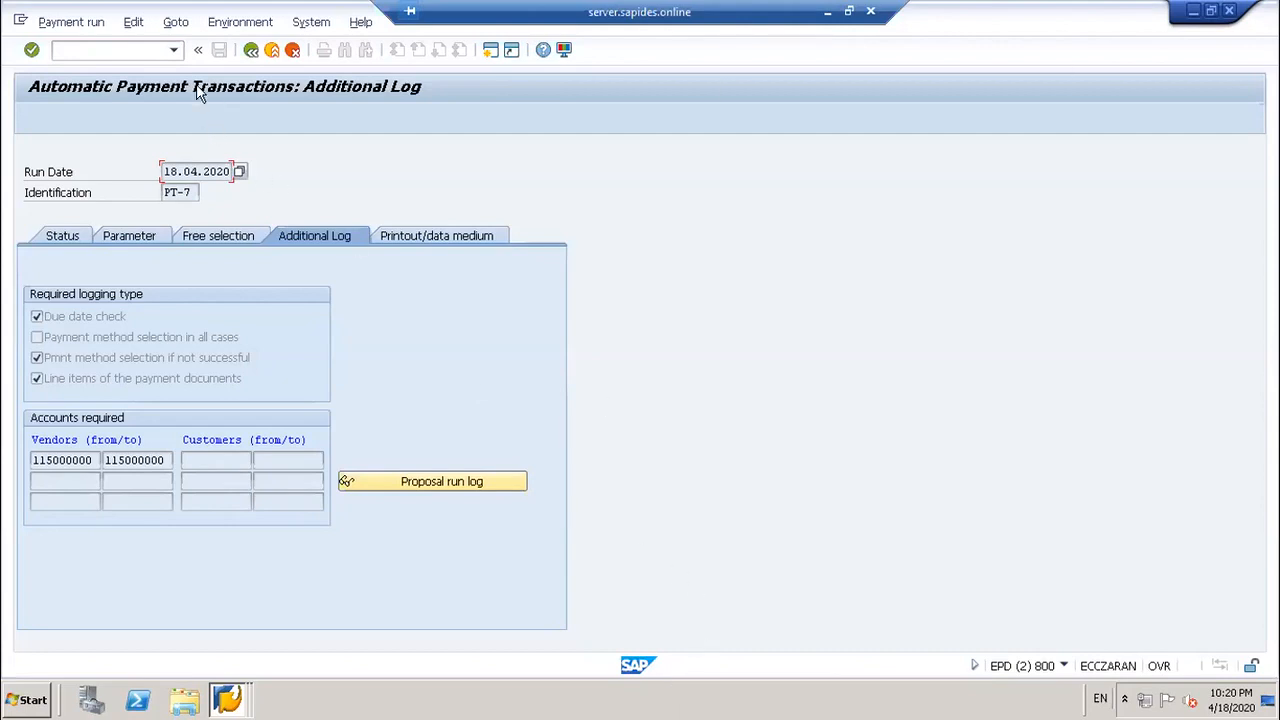
Step: Open the FBZP payment program customizing with /NFBZP
left_click(102, 48)
type("/N")
type("BZP")
key("Return")
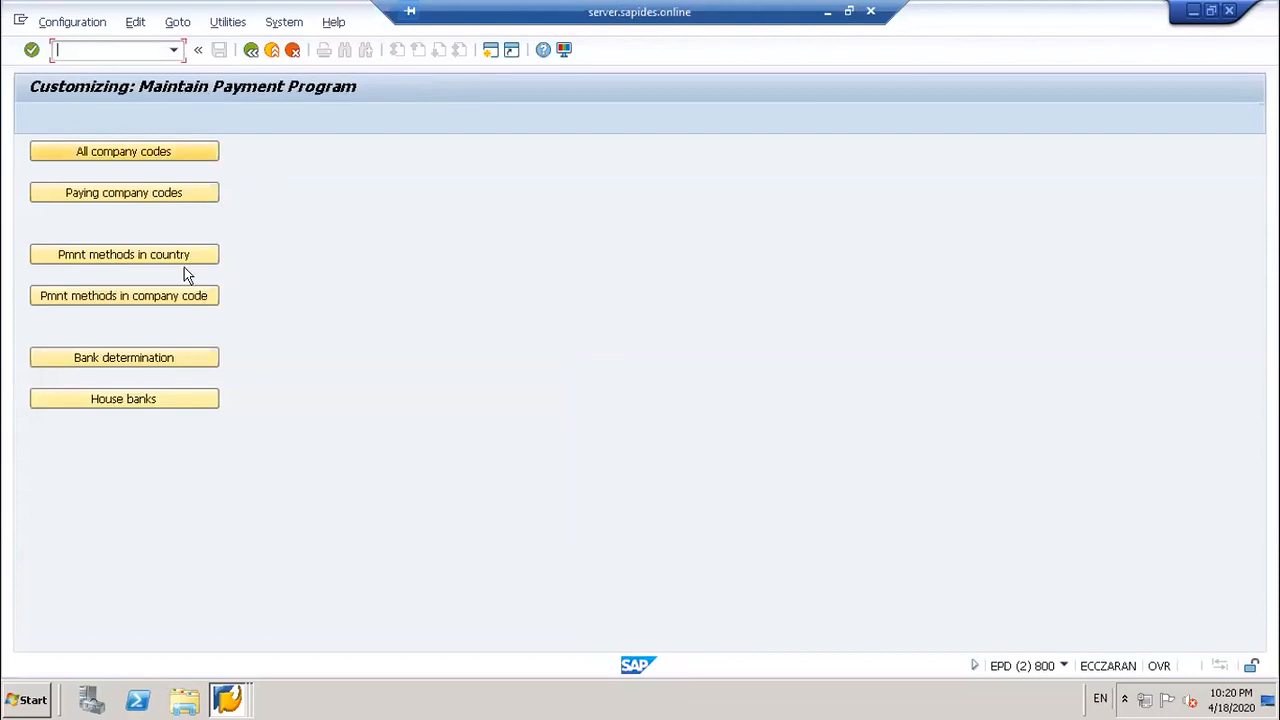
Step: Check that India's cheque method C uses payment medium program RFFOUS_C
left_click(188, 258)
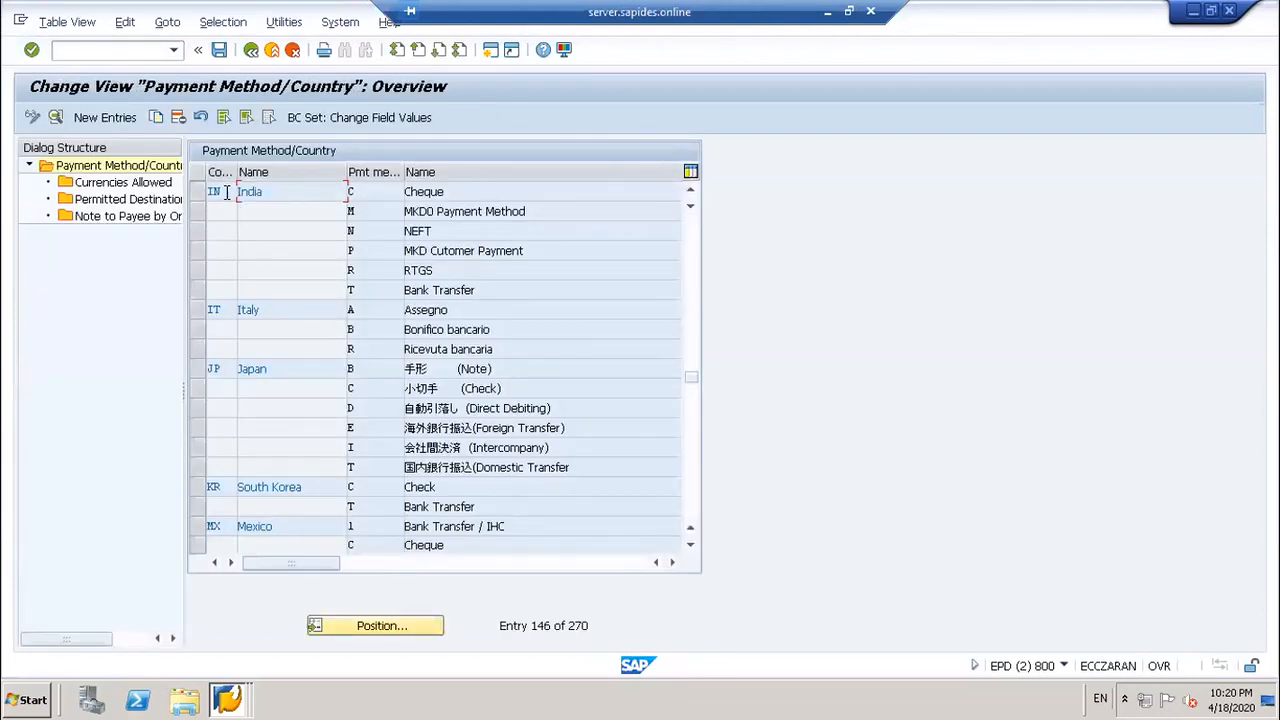
left_click(227, 192)
double_click(227, 192)
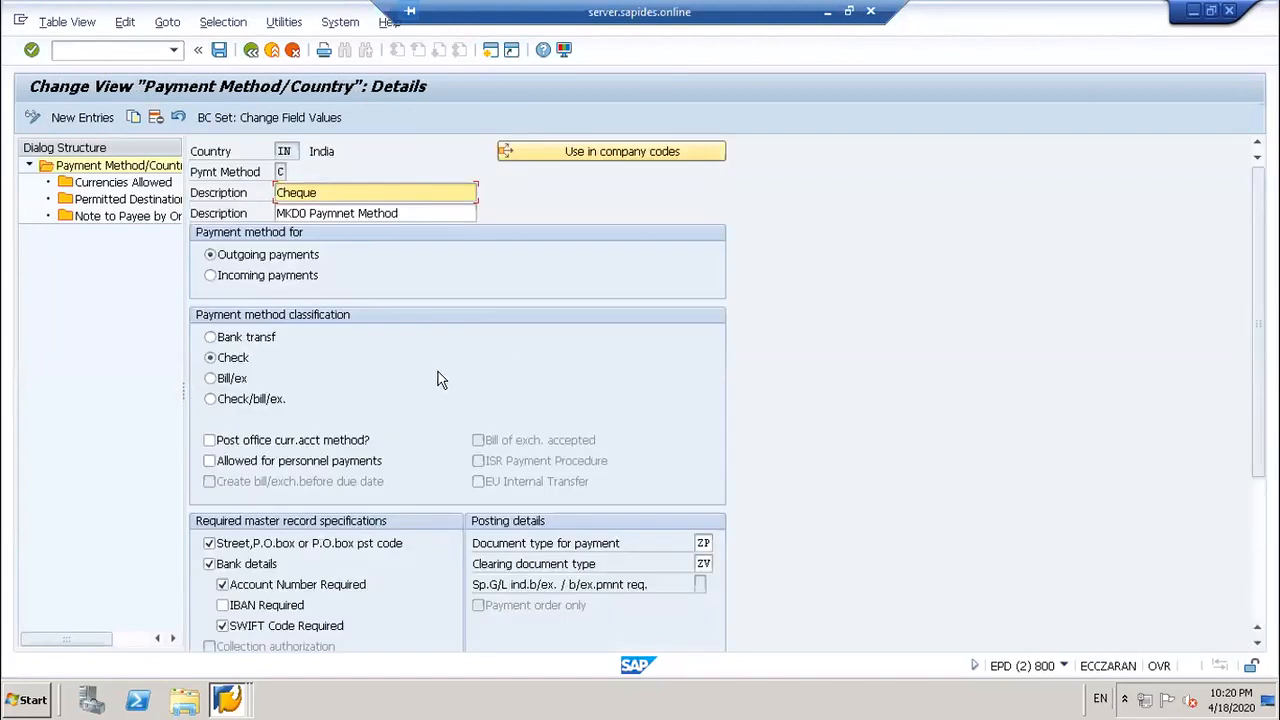
scroll(437, 380, "down", 5)
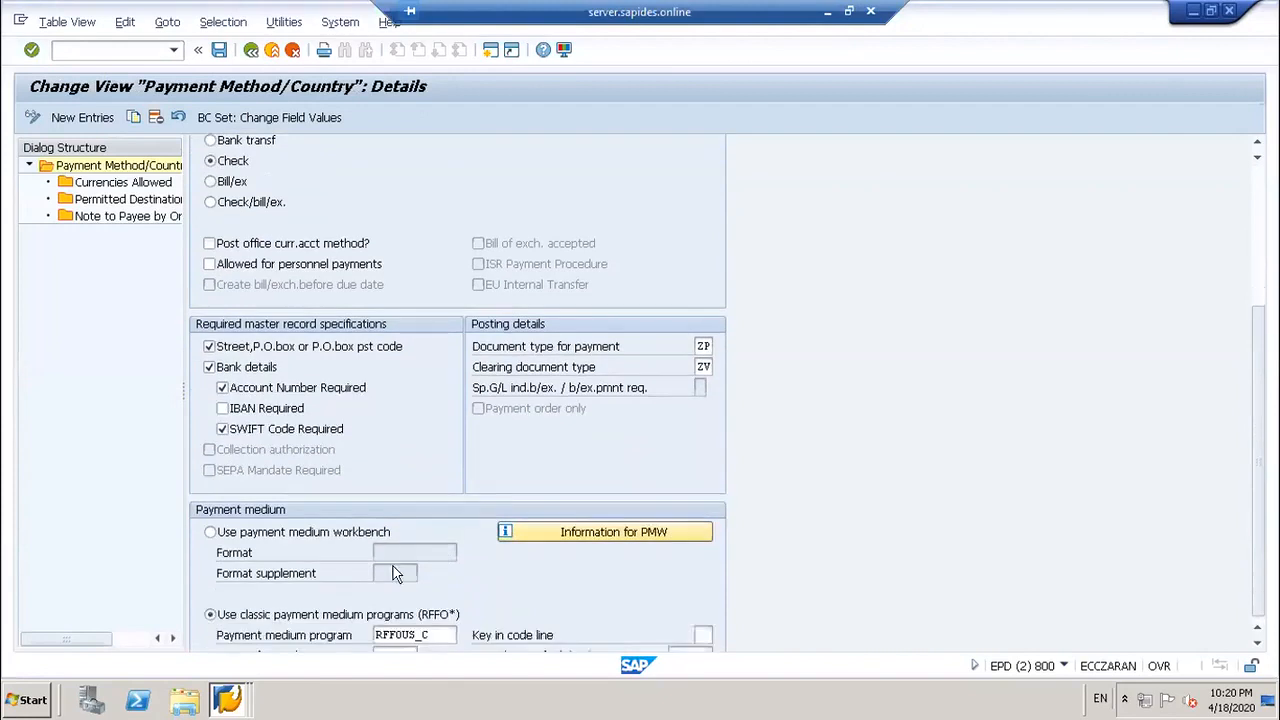
scroll(393, 566, "down", 1)
left_click(430, 605)
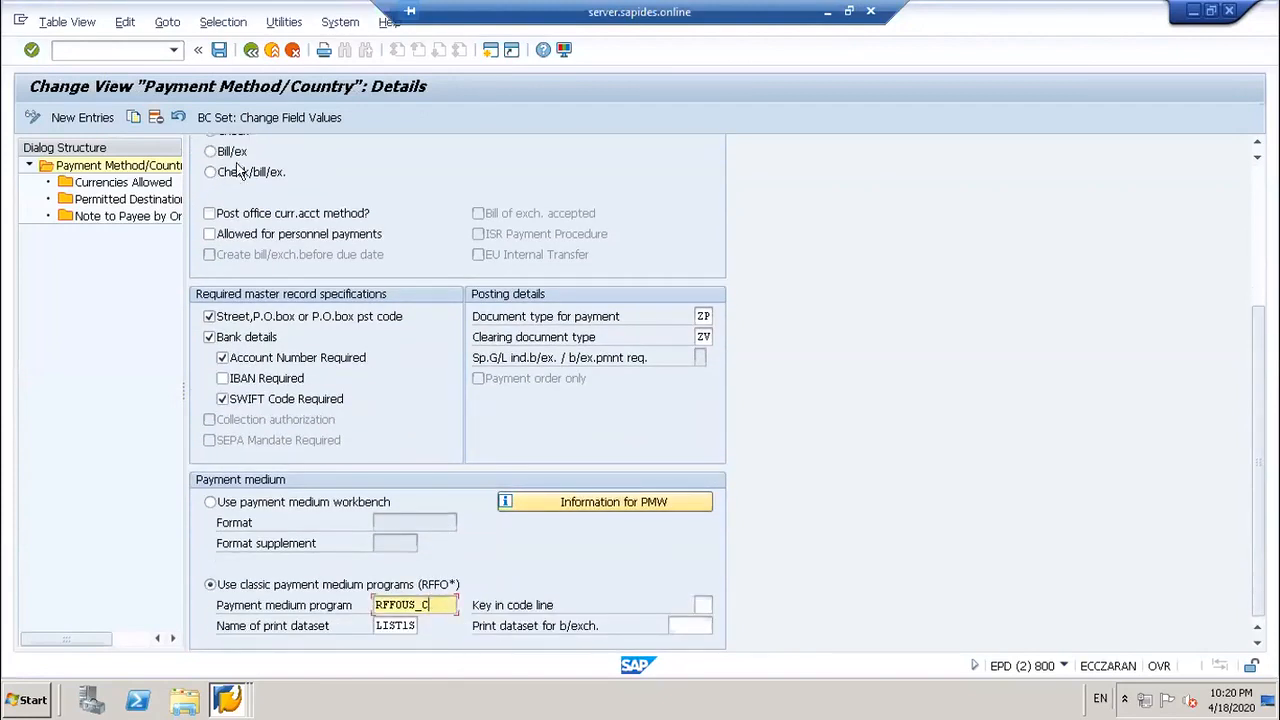
double_click(446, 604)
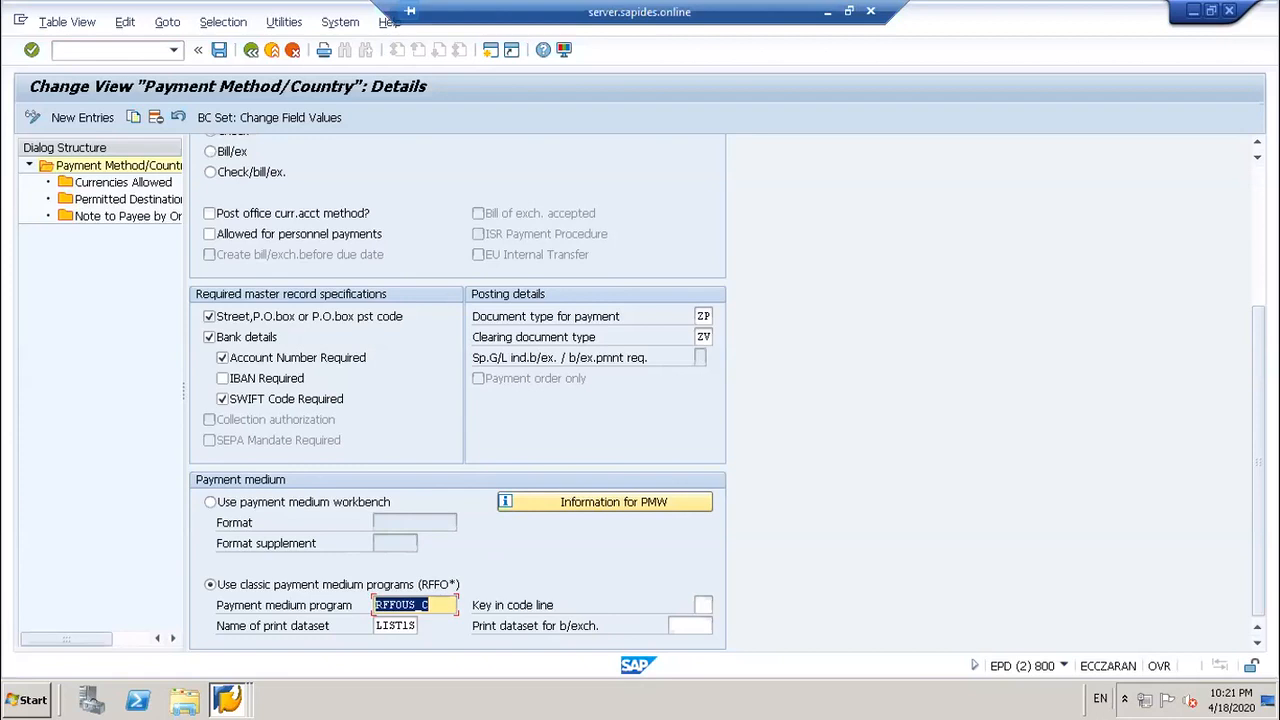
left_click(70, 49)
Step: Open ABAP Editor SE38 and replace program SAPFPAYM with the pattern FP*
type("/NSE38")
key("Return")
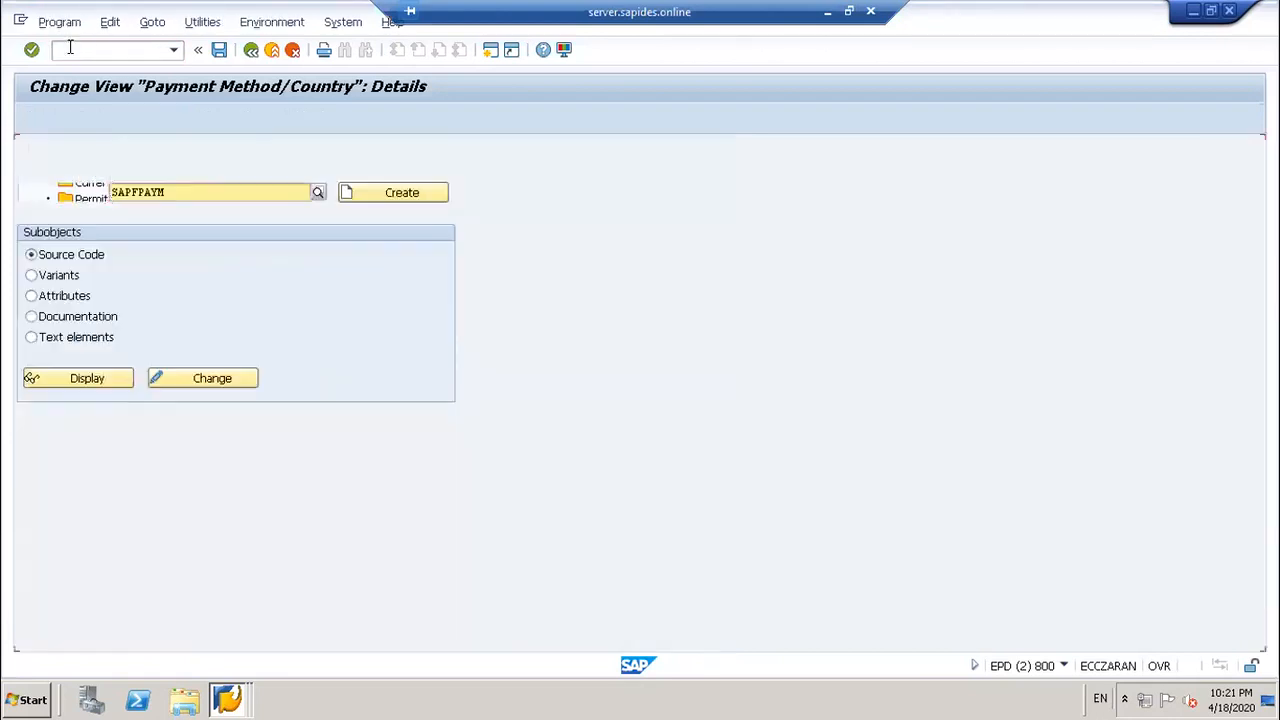
left_click(192, 184)
key("BackSpace")
key("BackSpace")
key("BackSpace")
key("BackSpace")
key("BackSpace")
key("BackSpace")
key("BackSpace")
key("BackSpace")
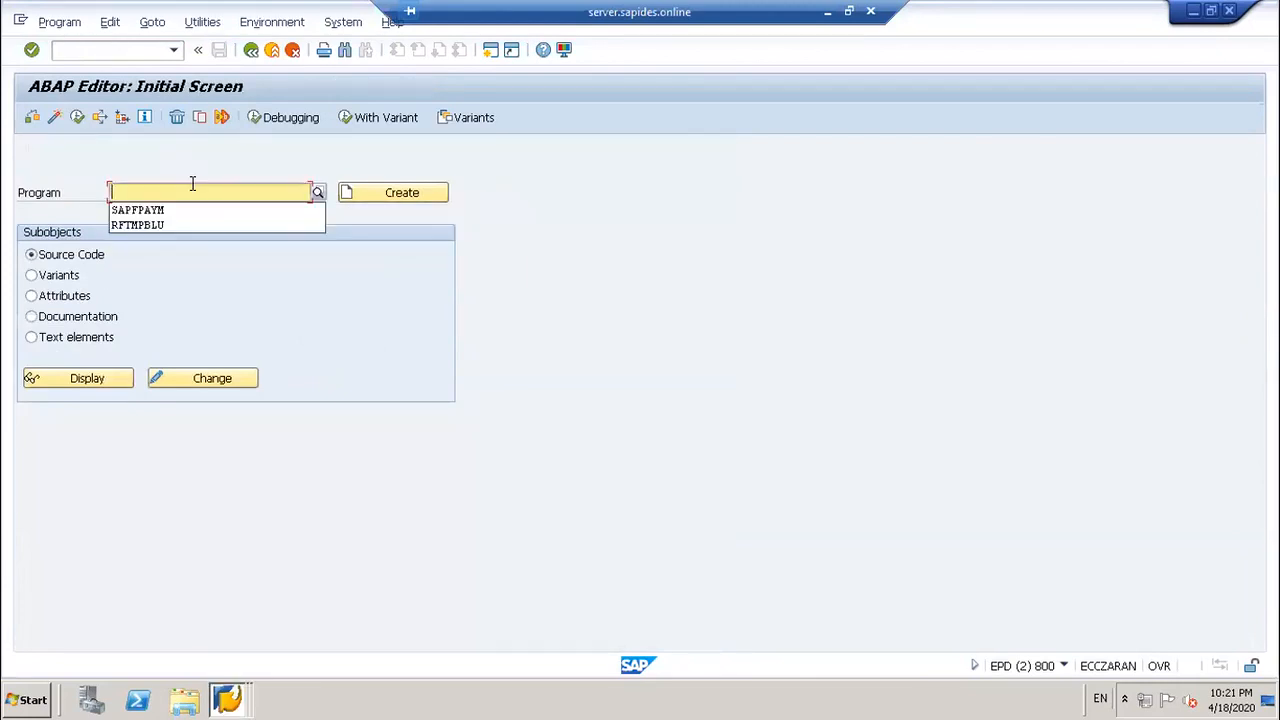
type("FP")
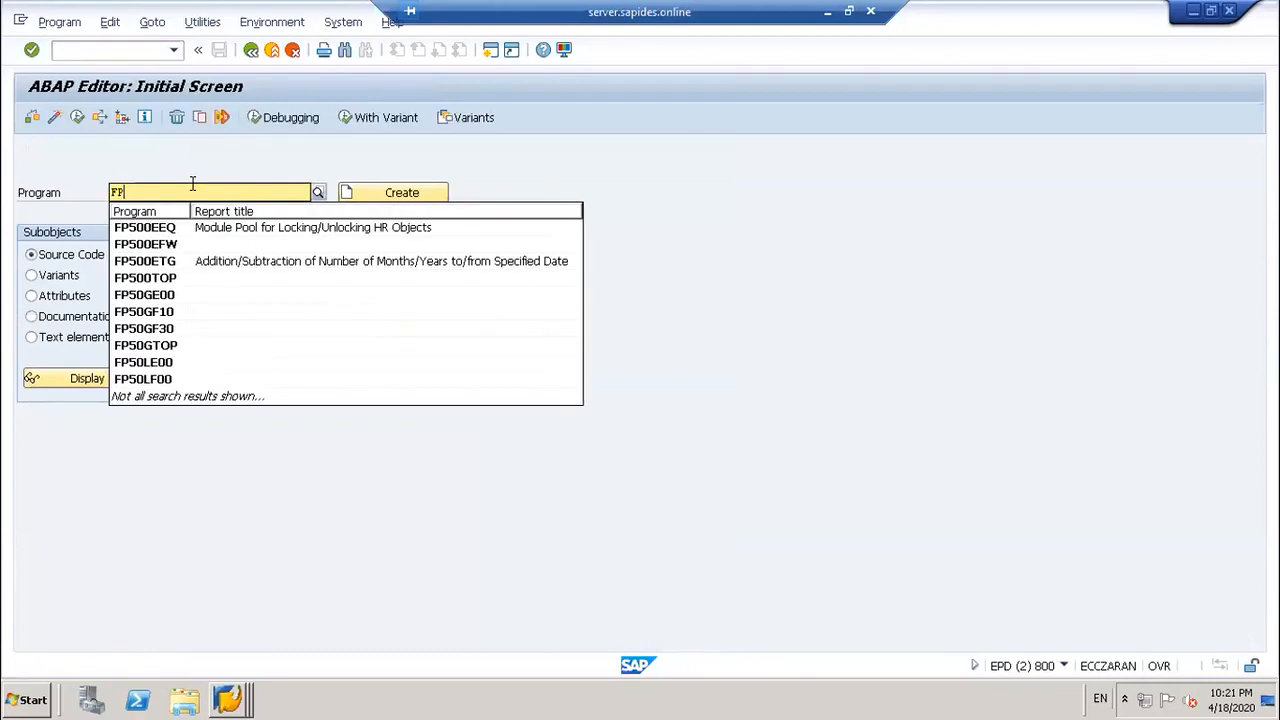
type("*")
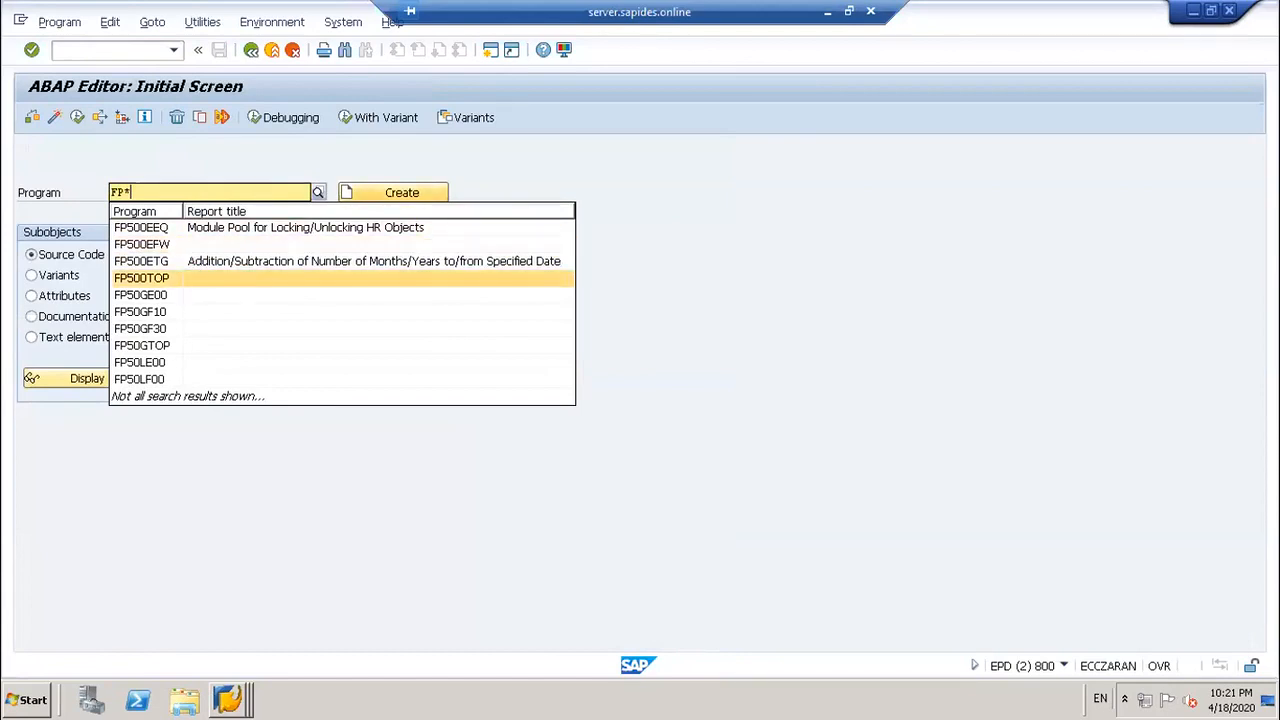
Step: Switch to the vendor payment window and back to the ABAP Editor
left_click(228, 699)
left_click(228, 634)
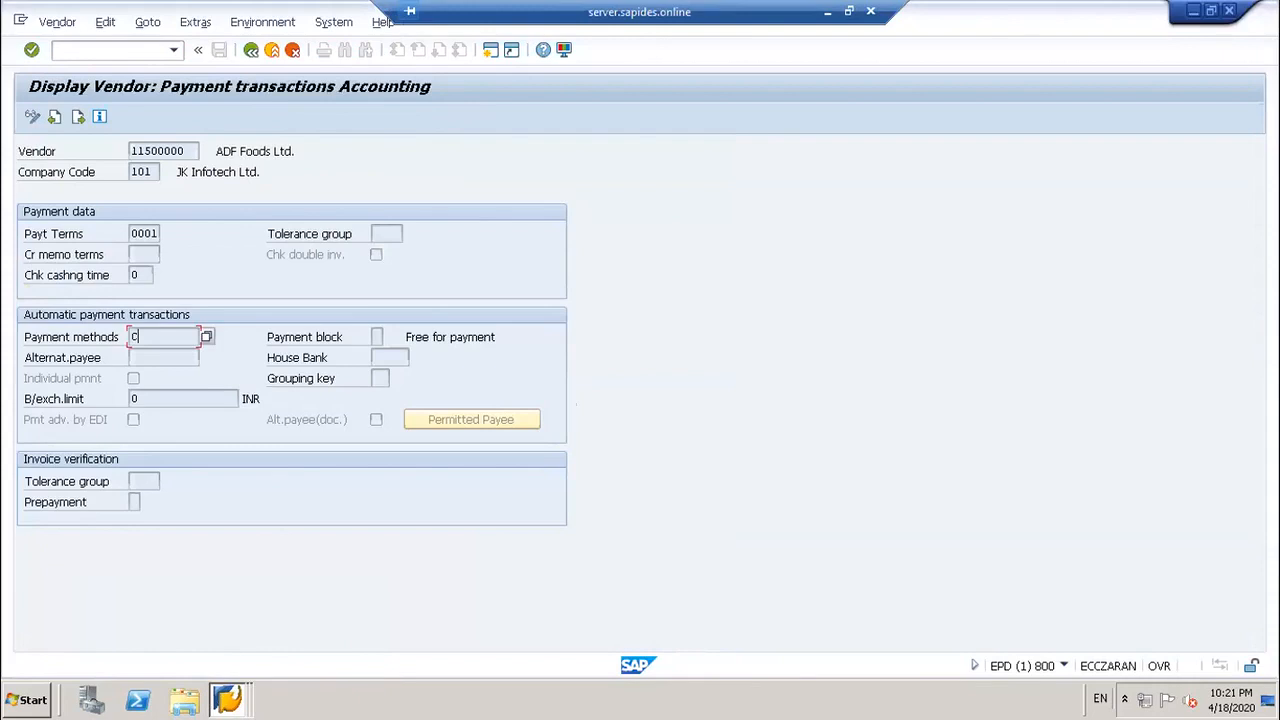
left_click(228, 699)
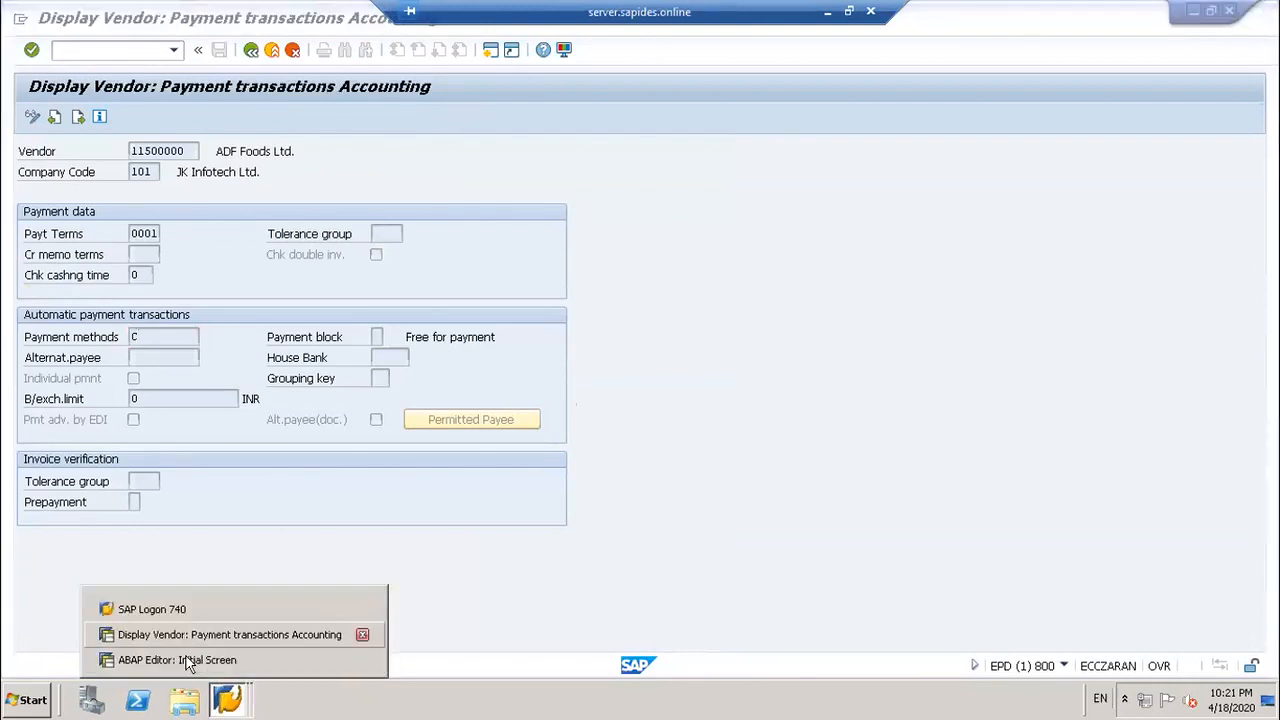
left_click(186, 660)
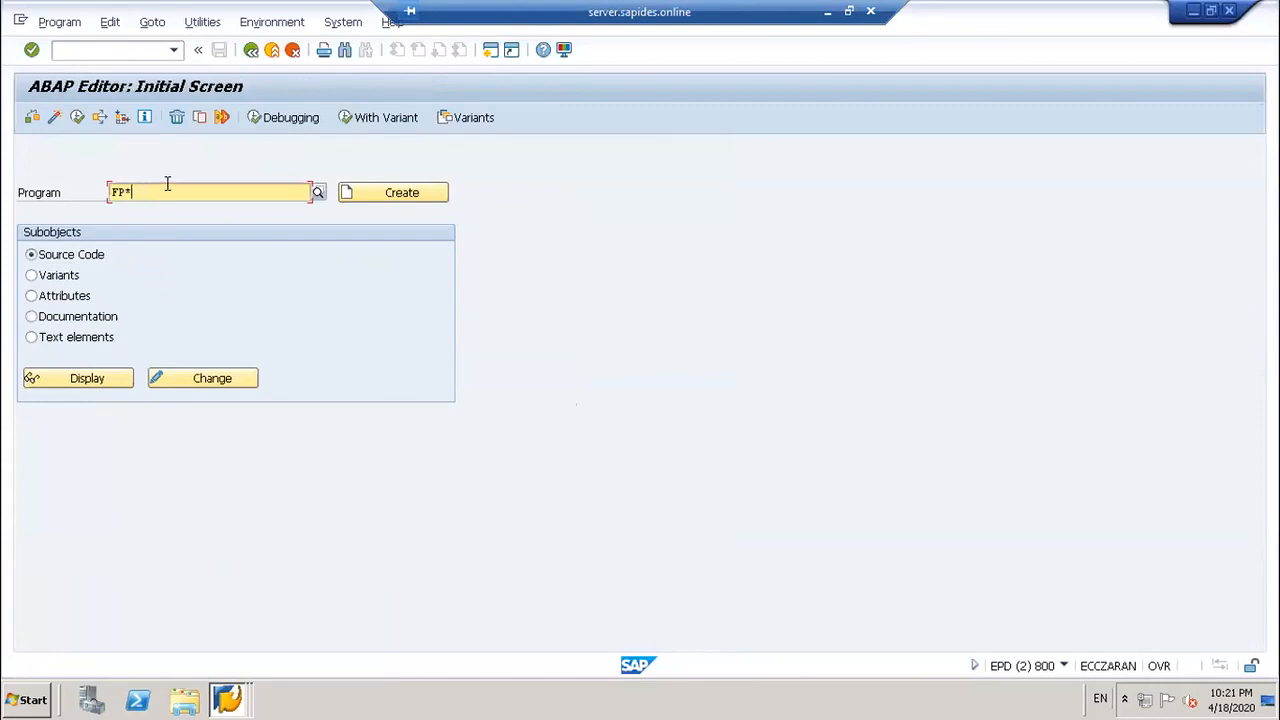
Step: Search for RFFO* programs, listing all 198 payment medium programs
key("BackSpace")
key("BackSpace")
key("BackSpace")
type("RF")
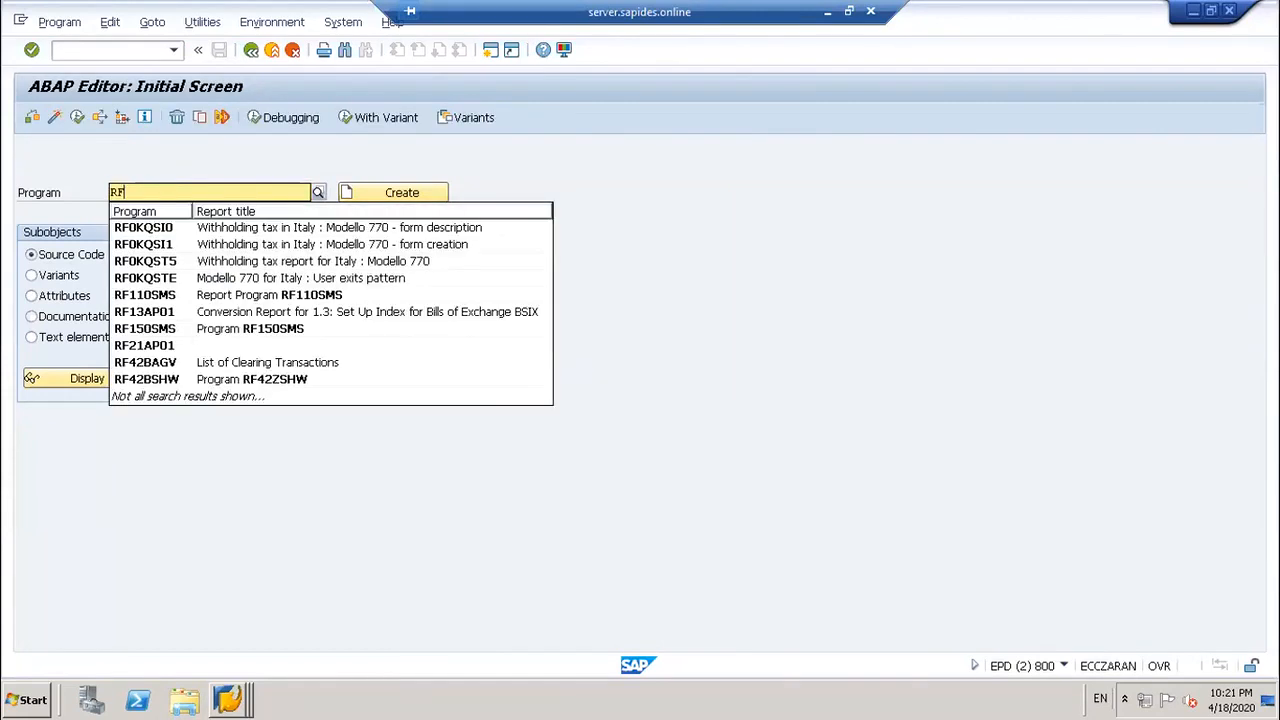
type("F")
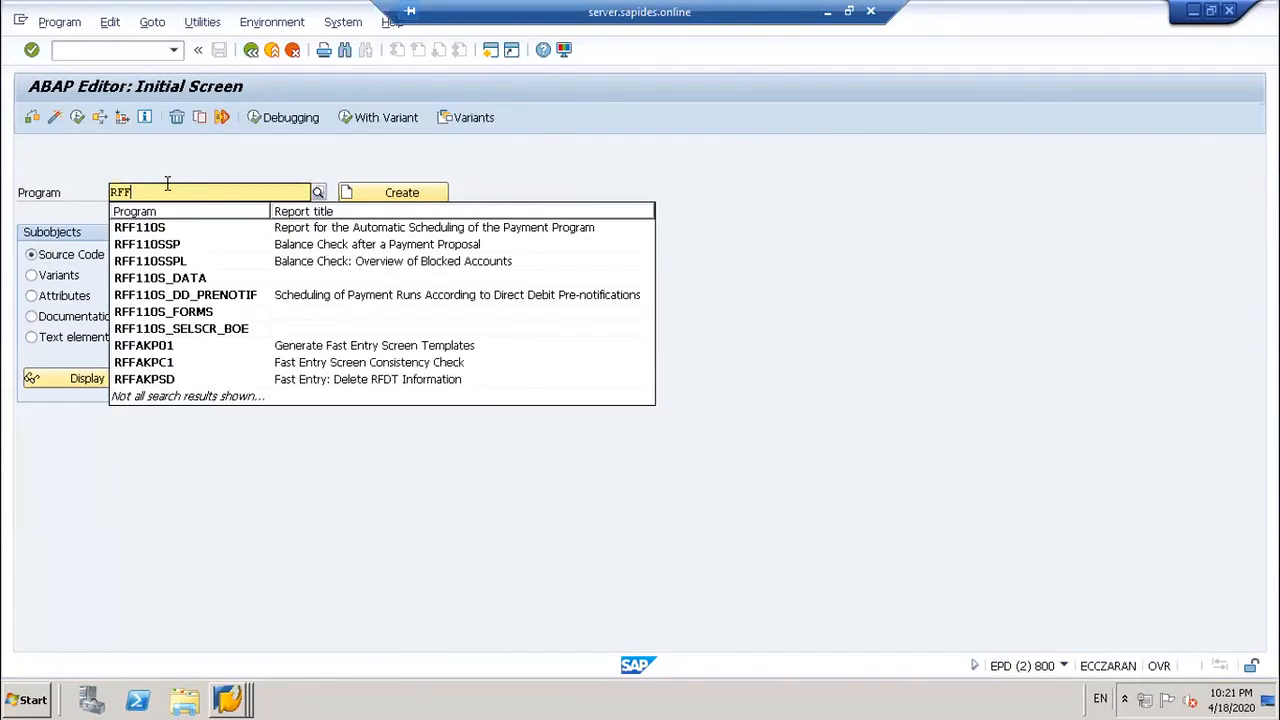
type("4=")
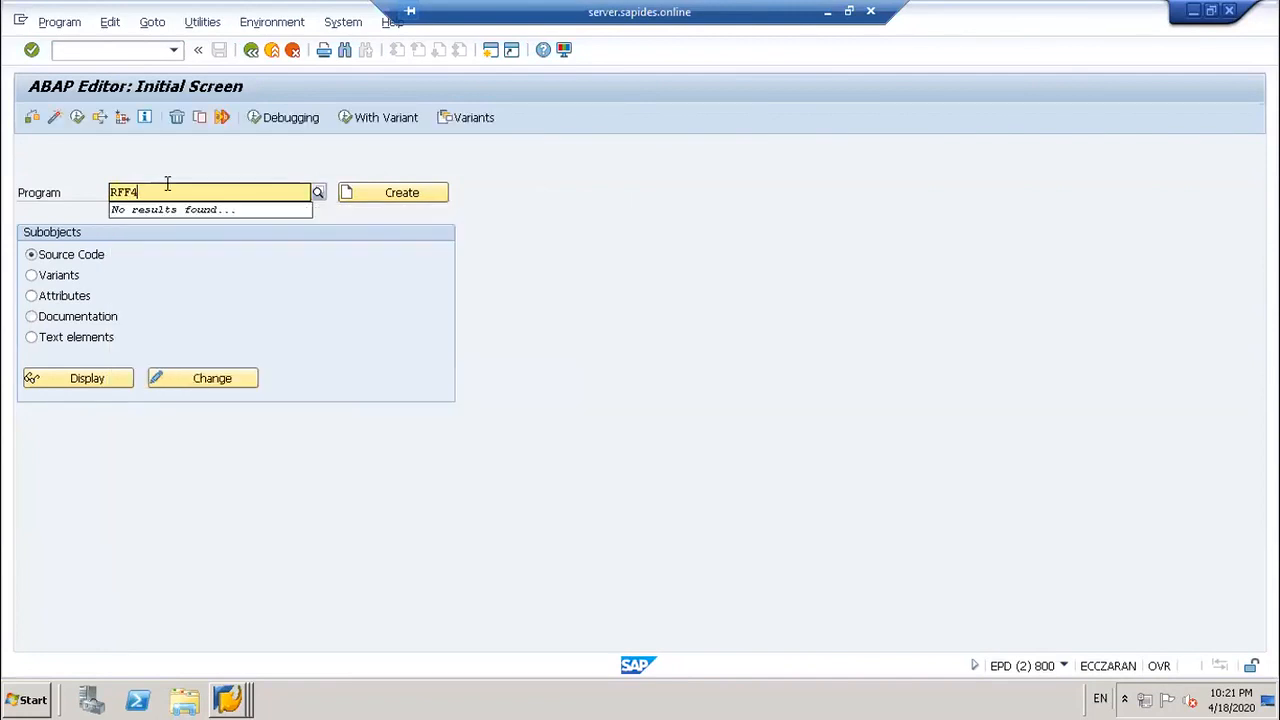
key("BackSpace")
key("BackSpace")
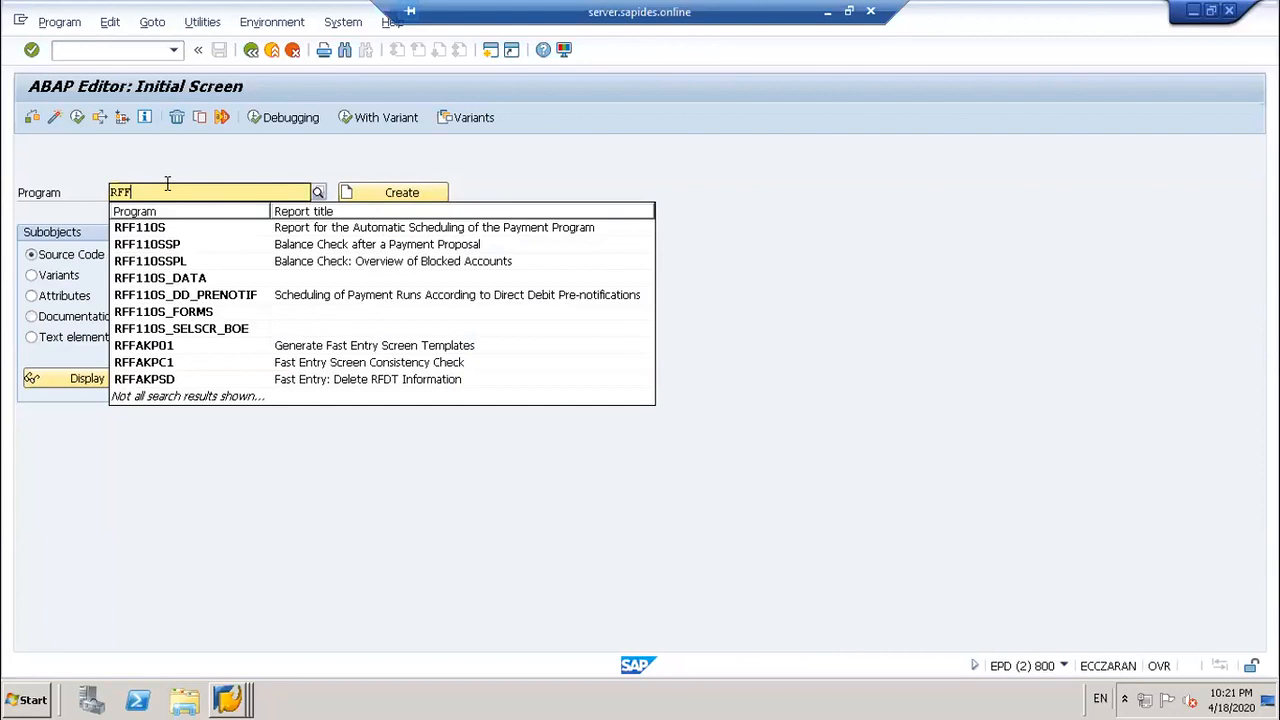
type("O")
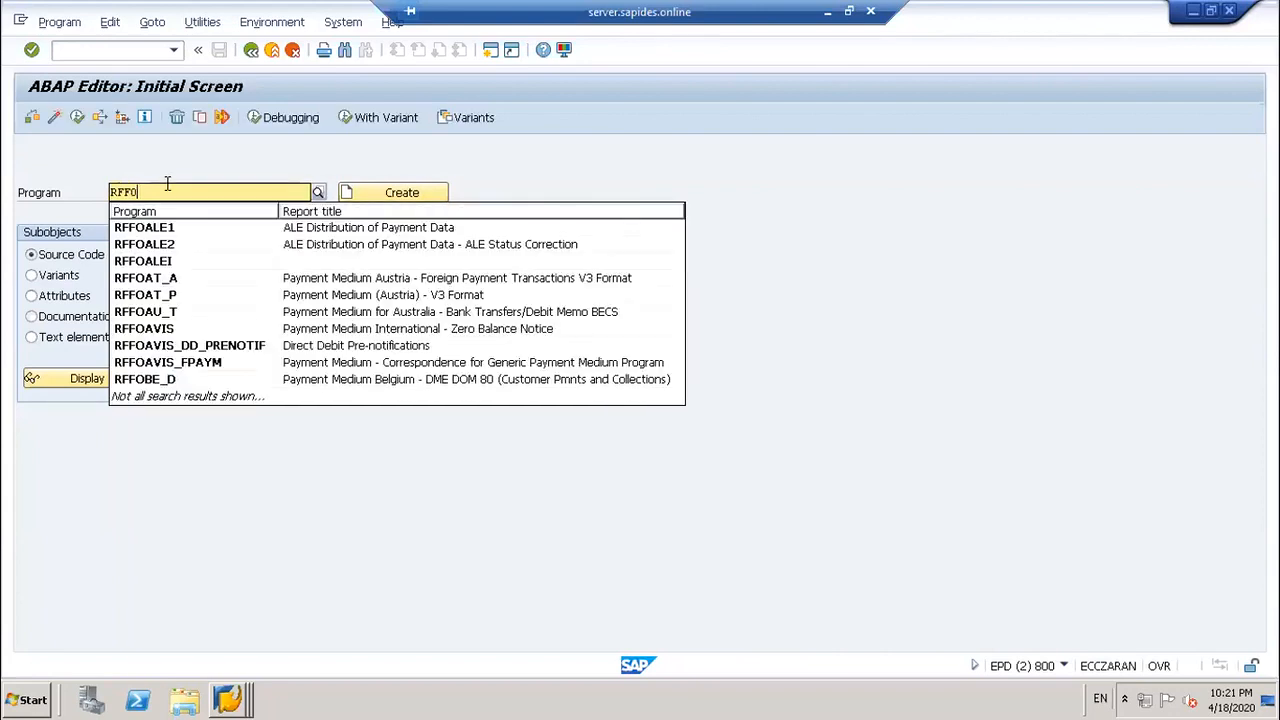
type("*")
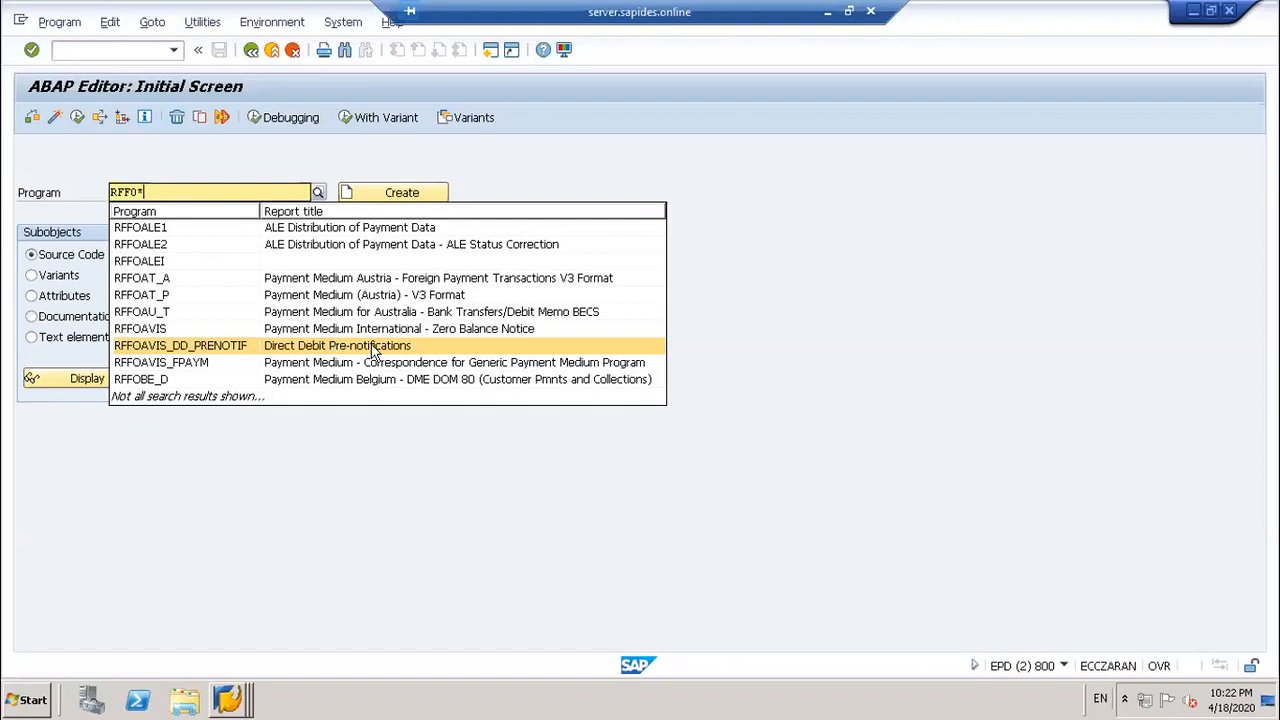
key("Up")
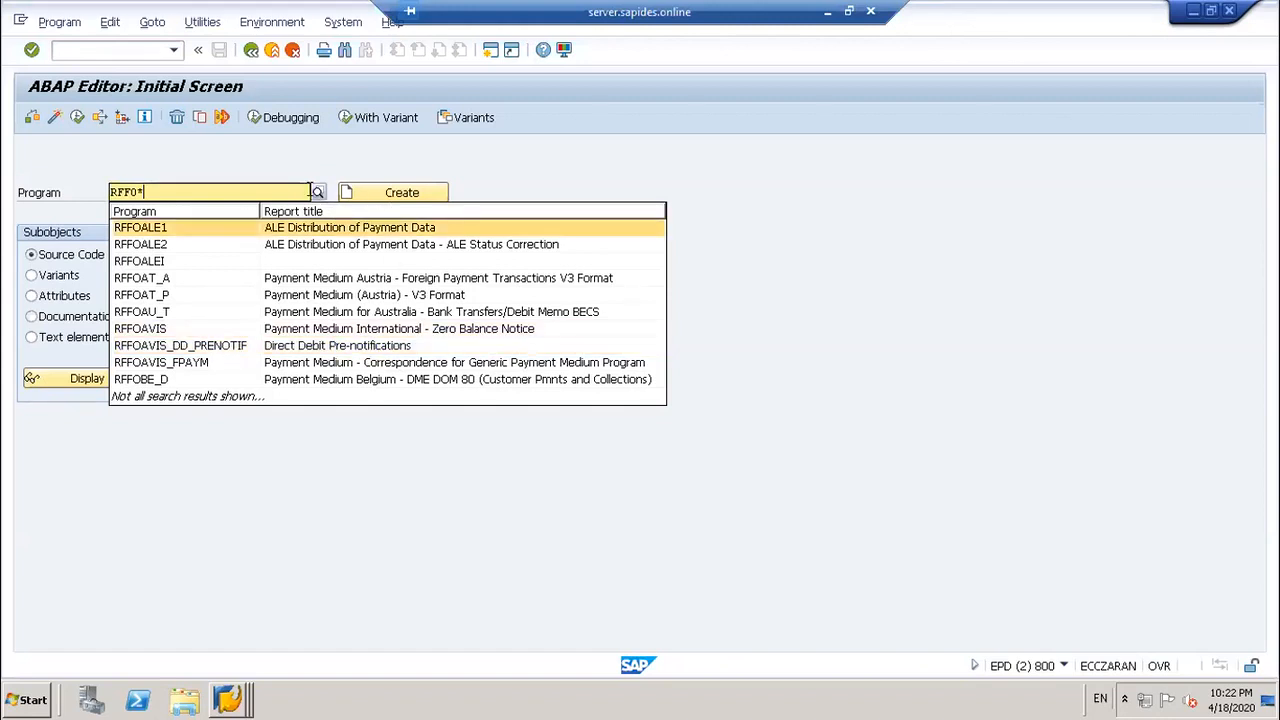
left_click(317, 192)
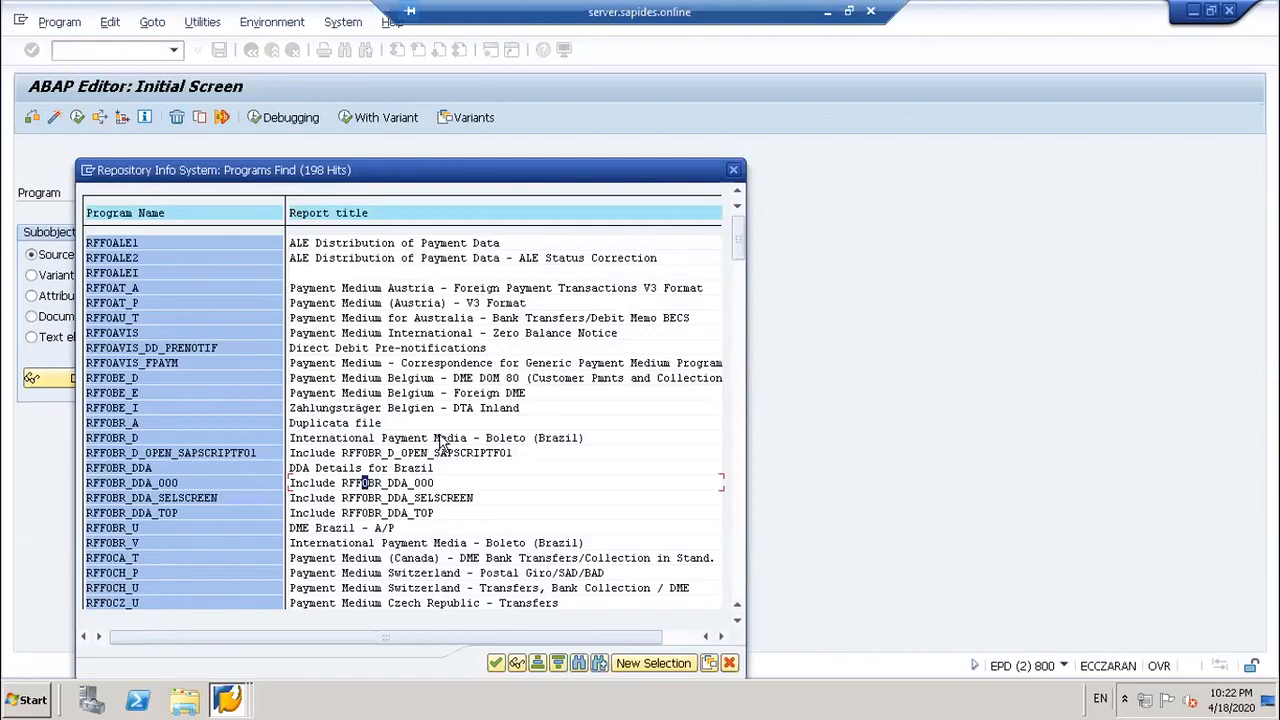
Step: Browse down the 198-hit RFFO* program list and start a text search within it
scroll(452, 428, "down", 2)
scroll(452, 428, "down", 3)
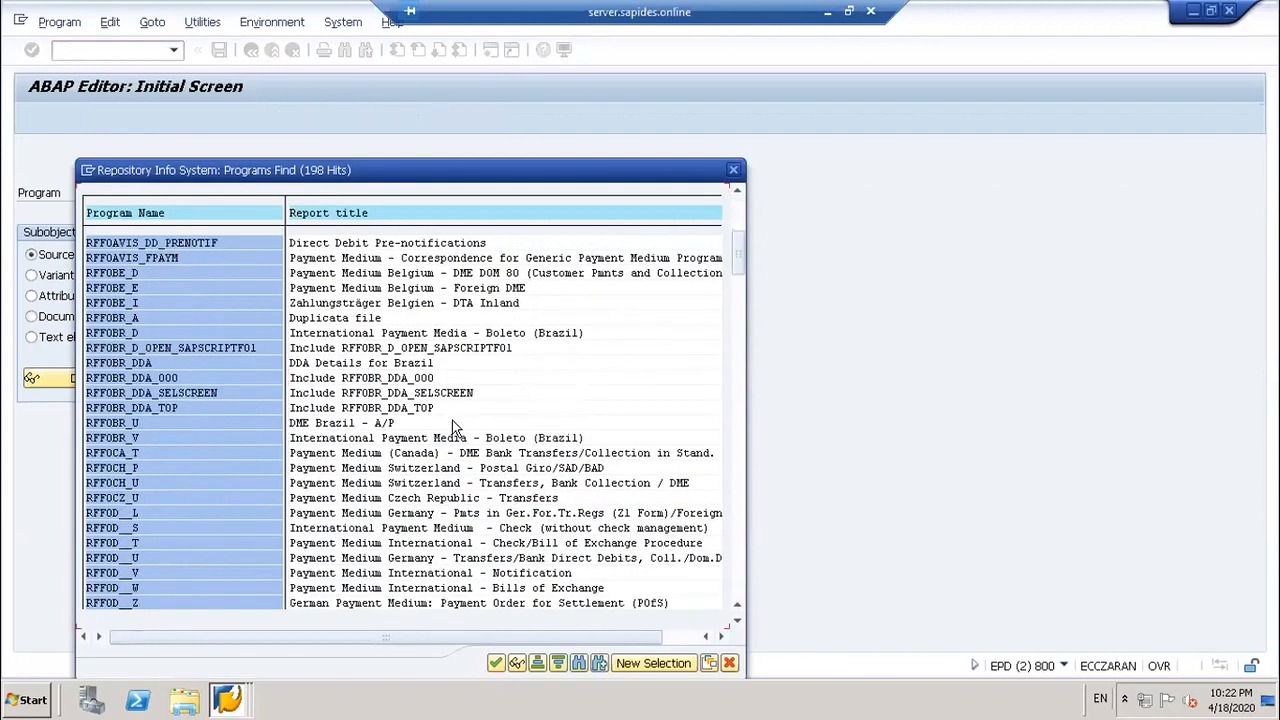
scroll(455, 428, "down", 3)
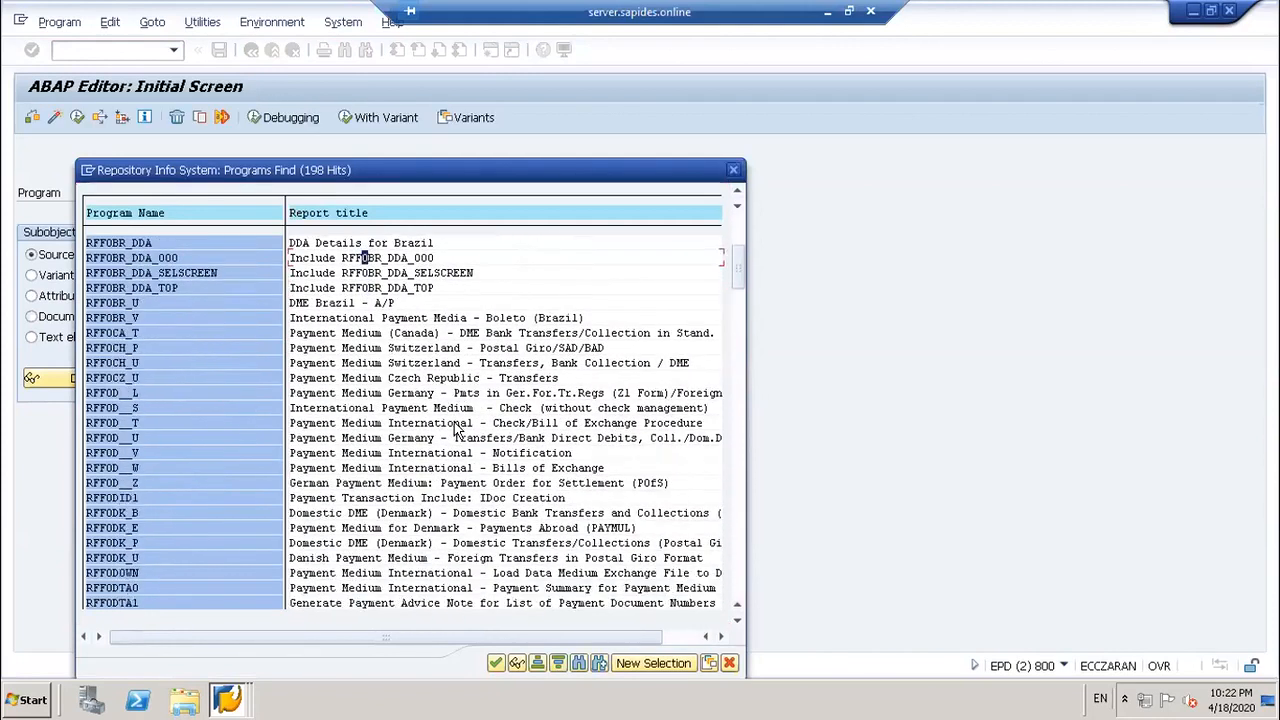
scroll(455, 428, "down", 3)
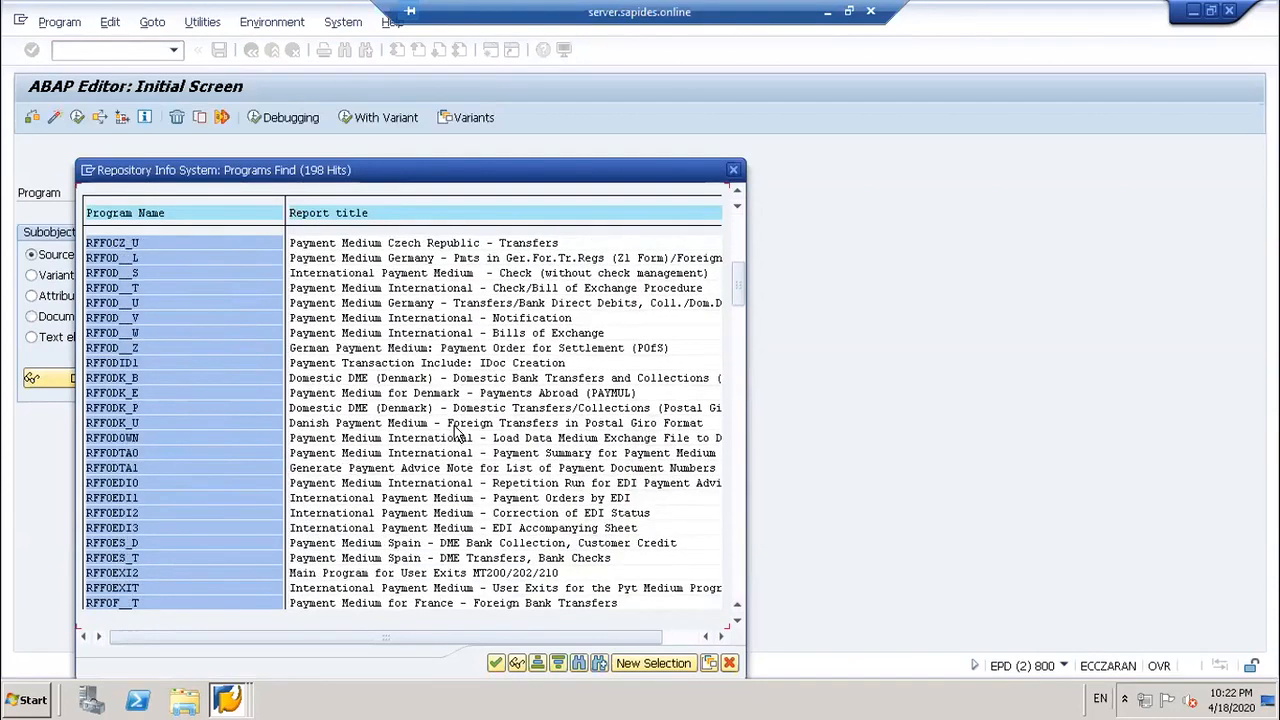
scroll(463, 437, "down", 2)
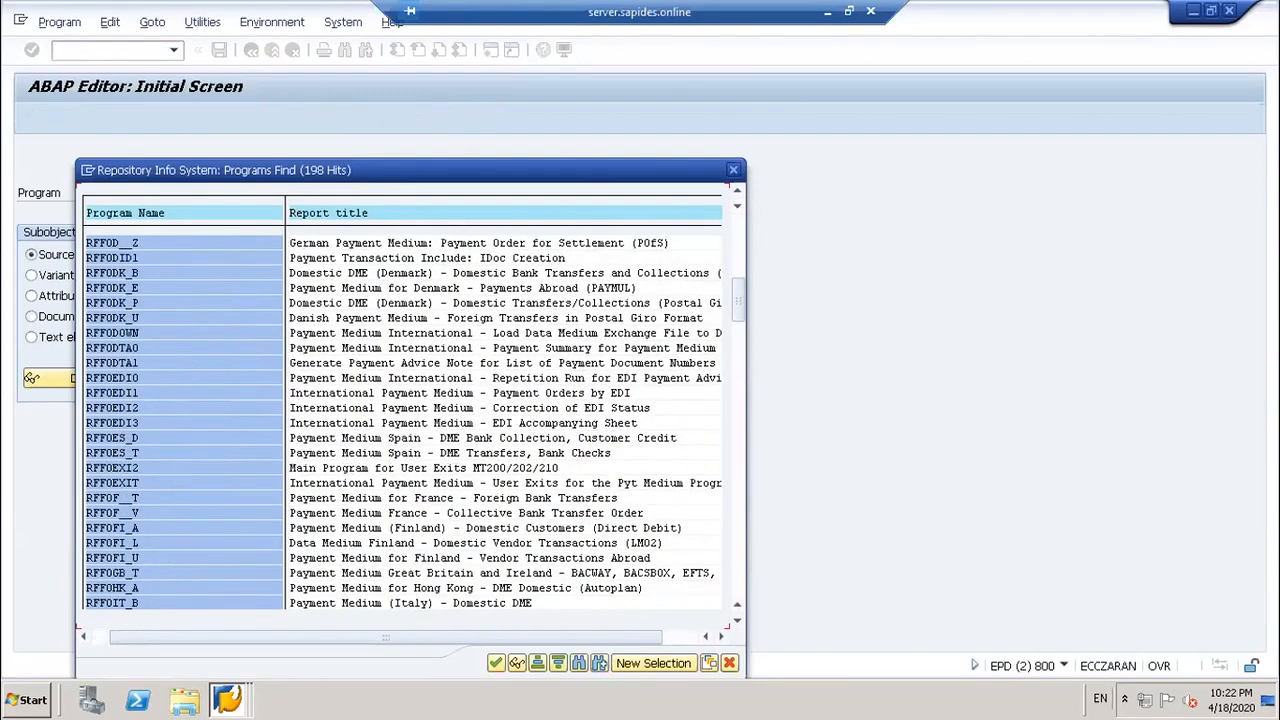
left_click(578, 664)
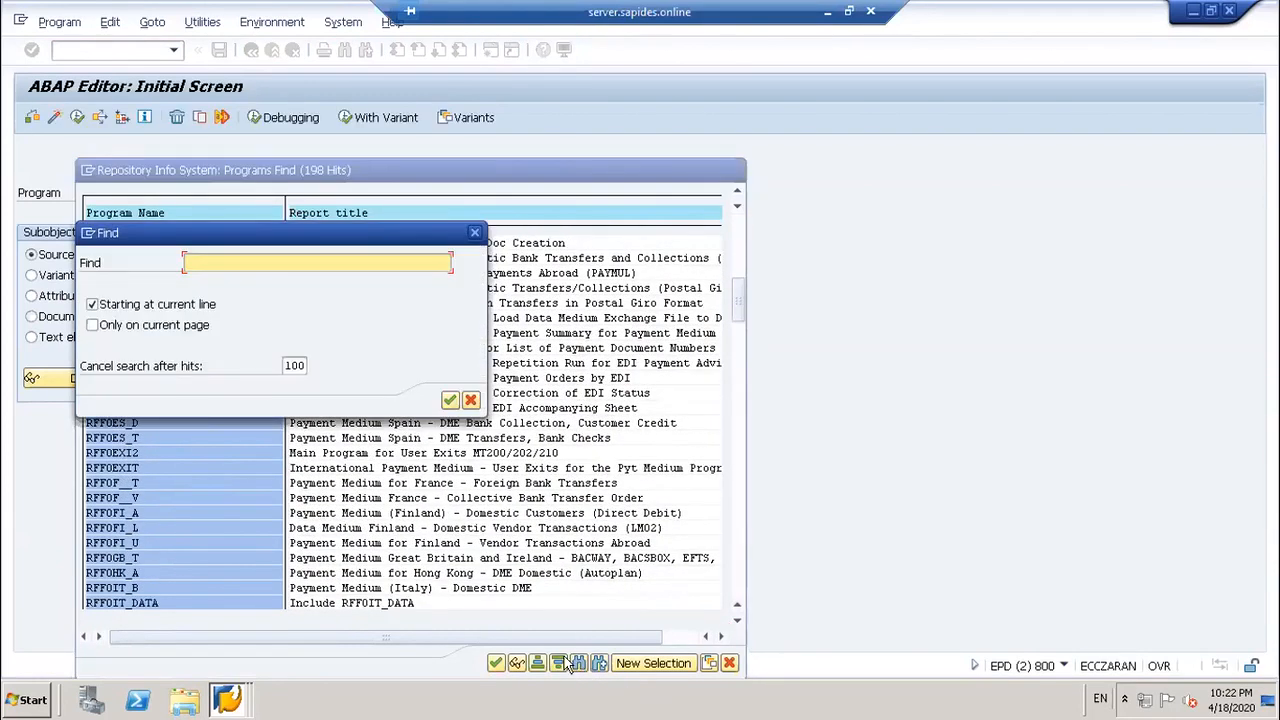
Step: Search the RFFO* program list for INDIA, acknowledge the no-hits message, and close the search
type("INDIA")
key("Return")
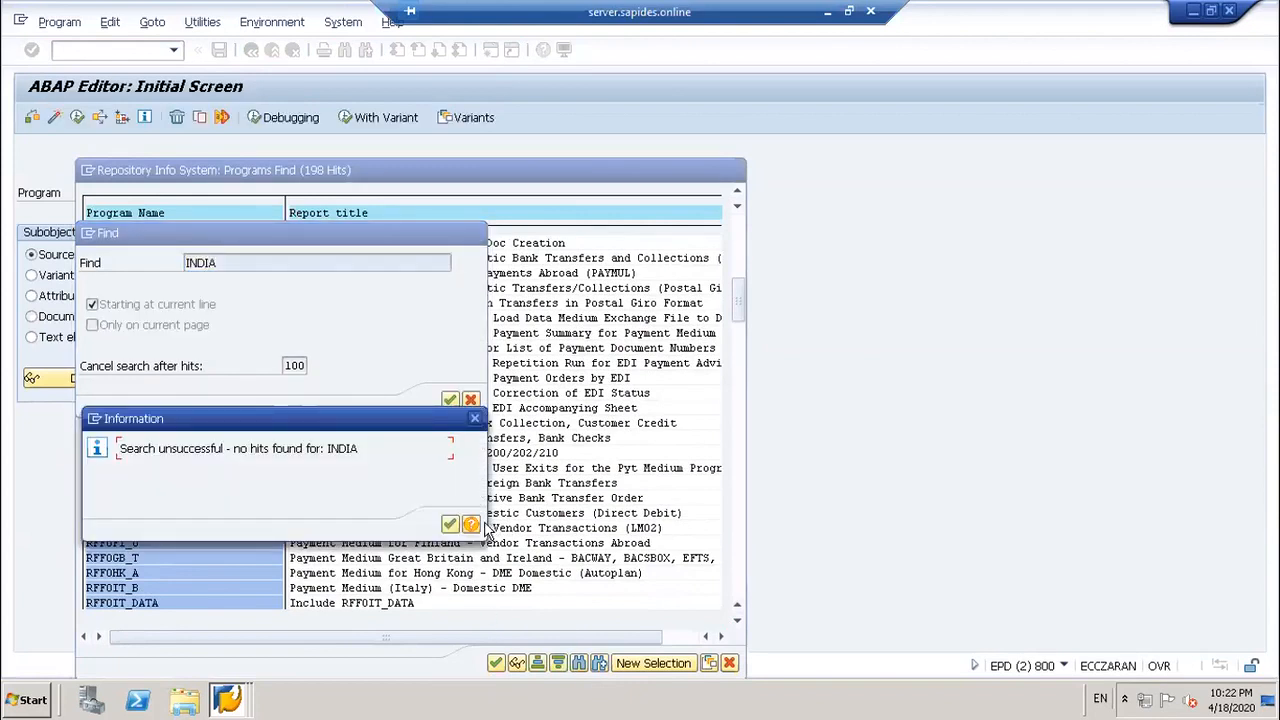
left_click(474, 418)
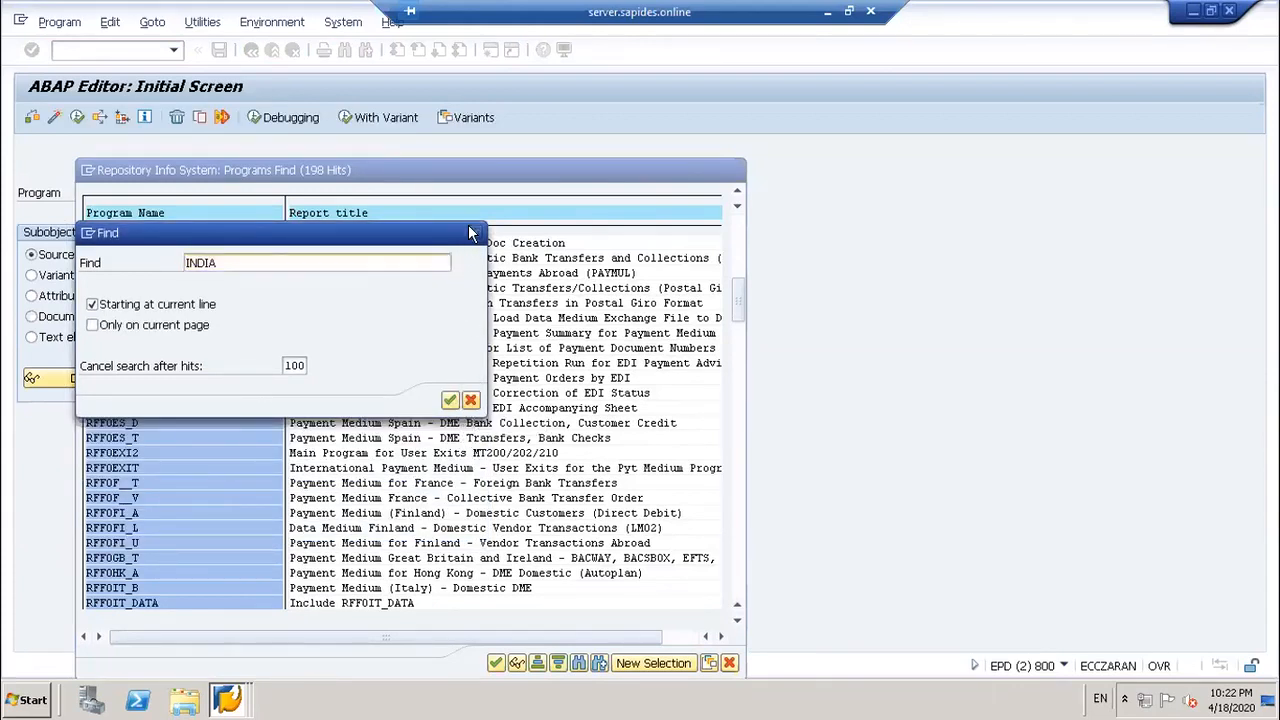
left_click(473, 231)
scroll(503, 488, "down", 5)
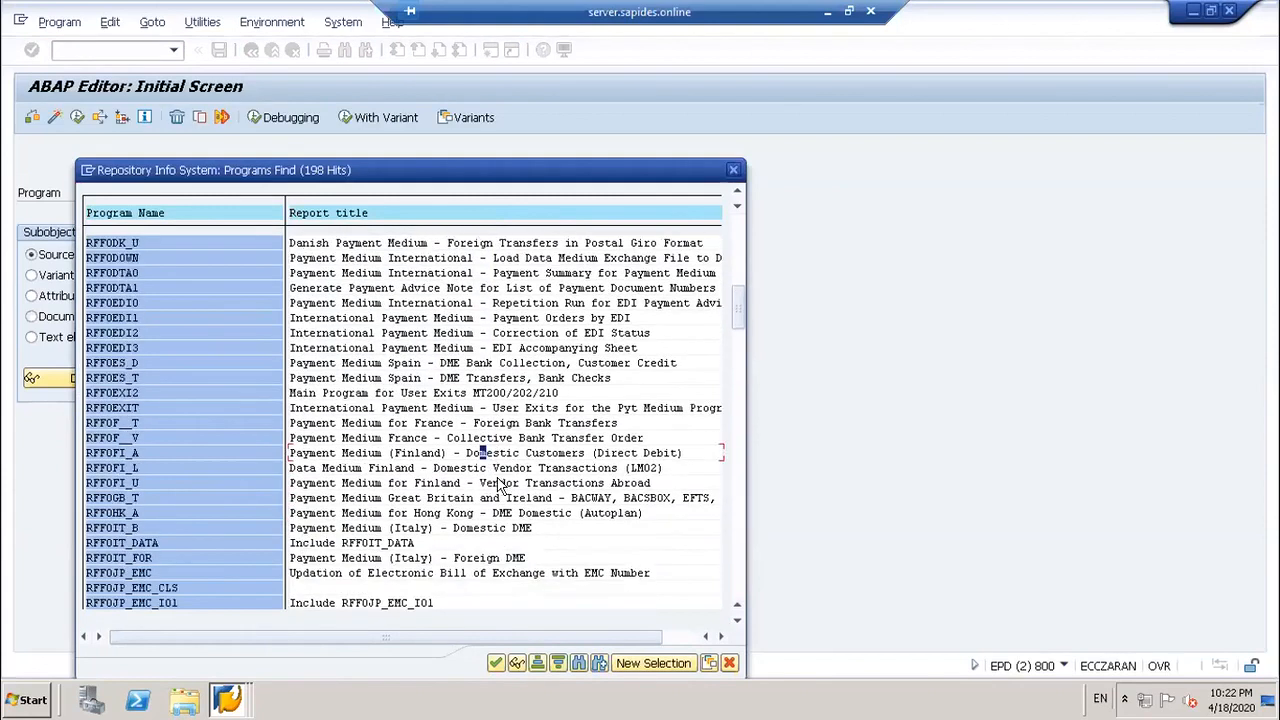
Step: Browse down and back up through the 198-hit RFFO* program list
scroll(535, 462, "down", 5)
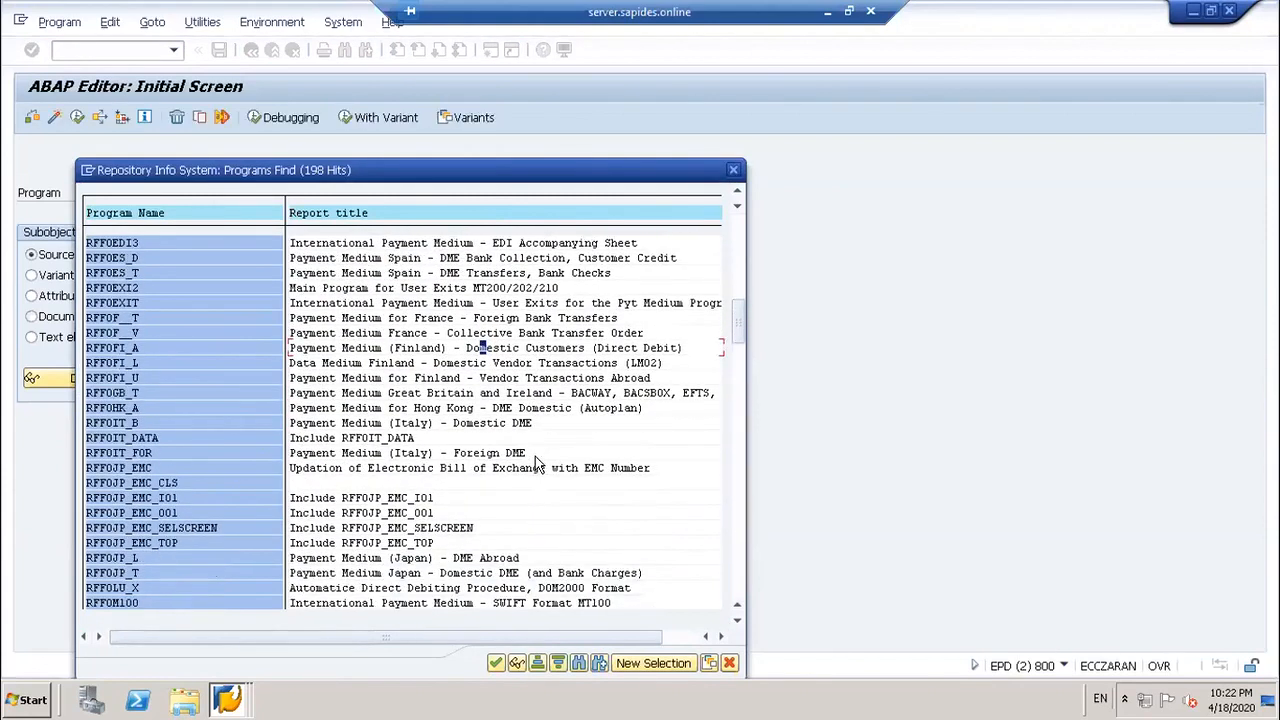
scroll(535, 460, "down", 4)
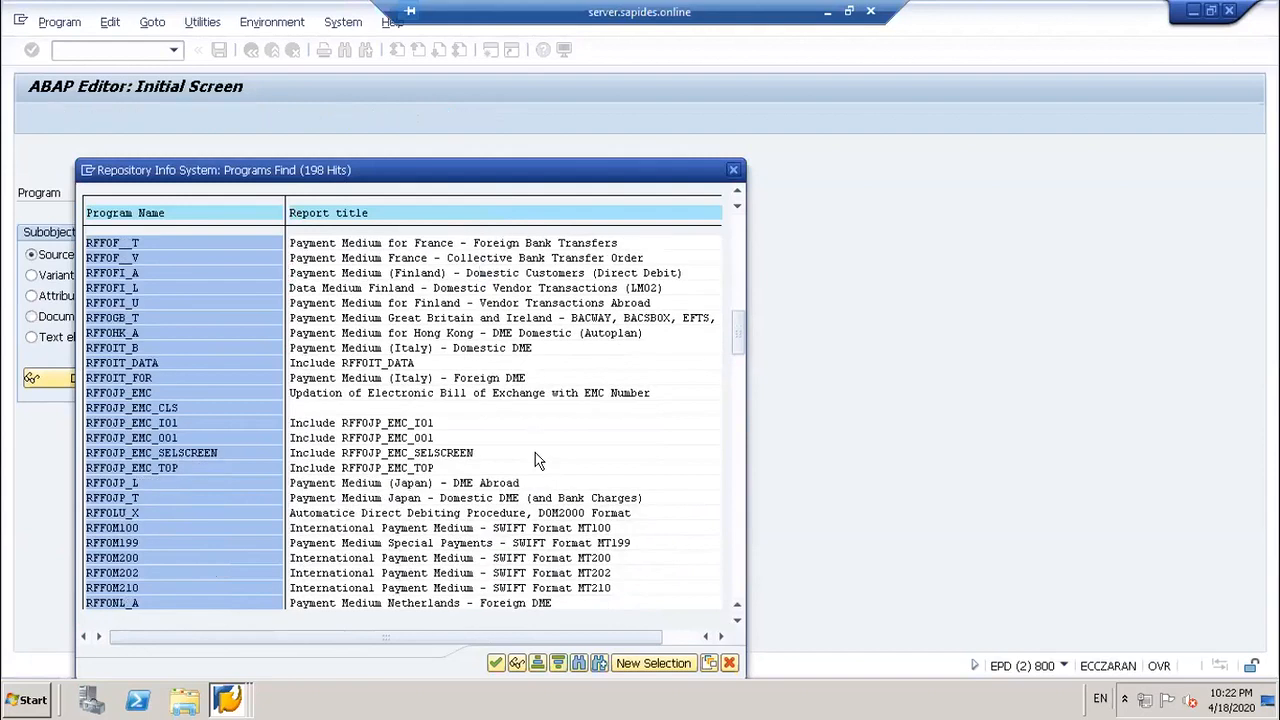
scroll(537, 458, "down", 7)
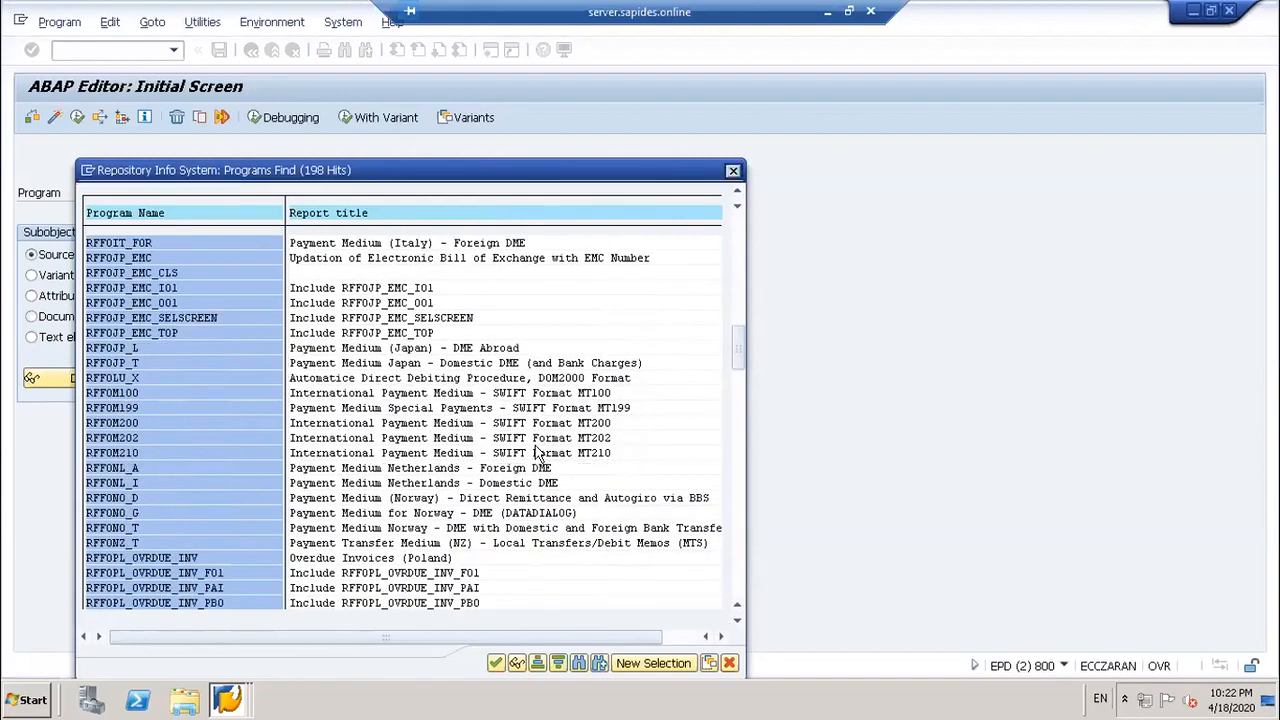
scroll(535, 452, "down", 6)
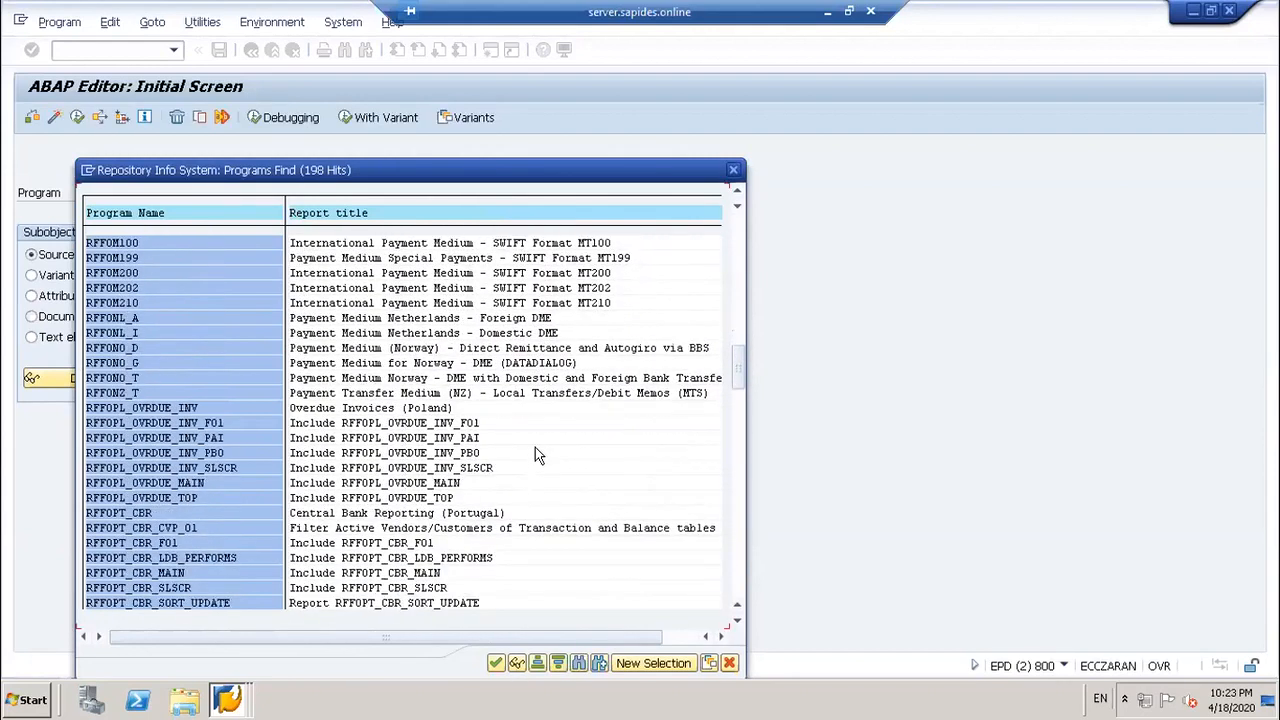
scroll(535, 452, "down", 5)
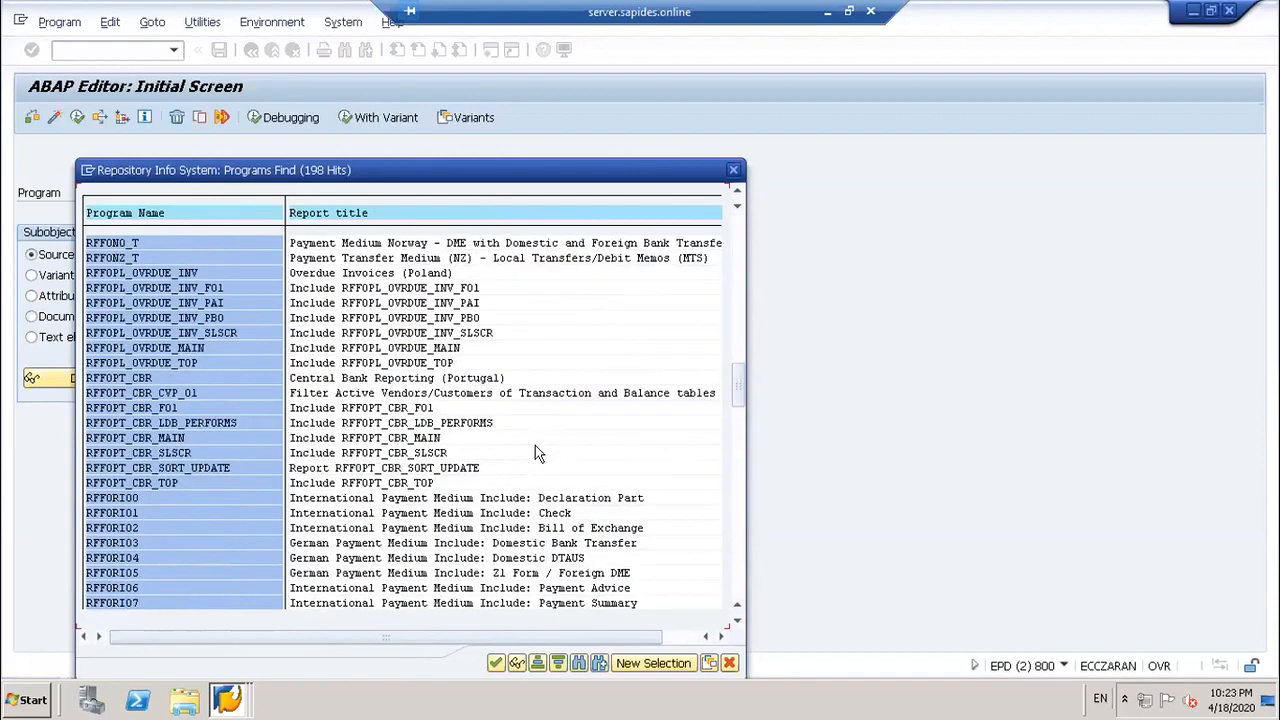
scroll(616, 439, "down", 6)
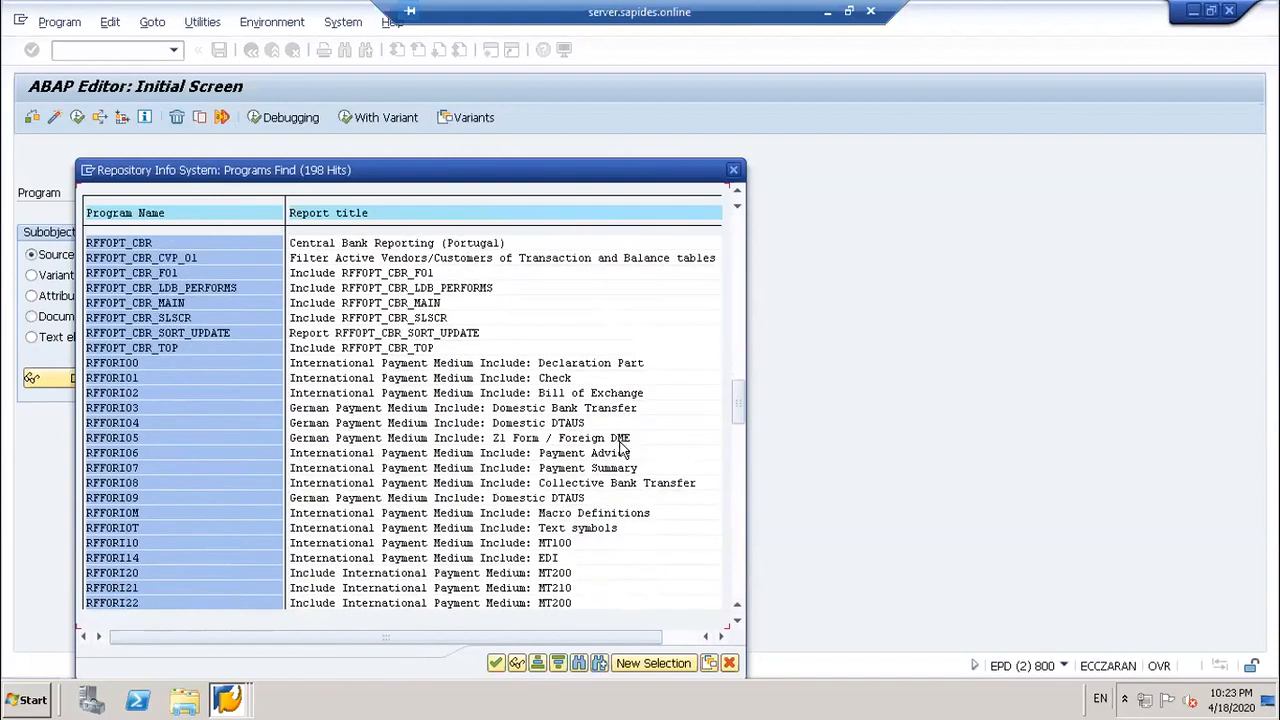
scroll(627, 447, "down", 1)
scroll(628, 440, "up", 2)
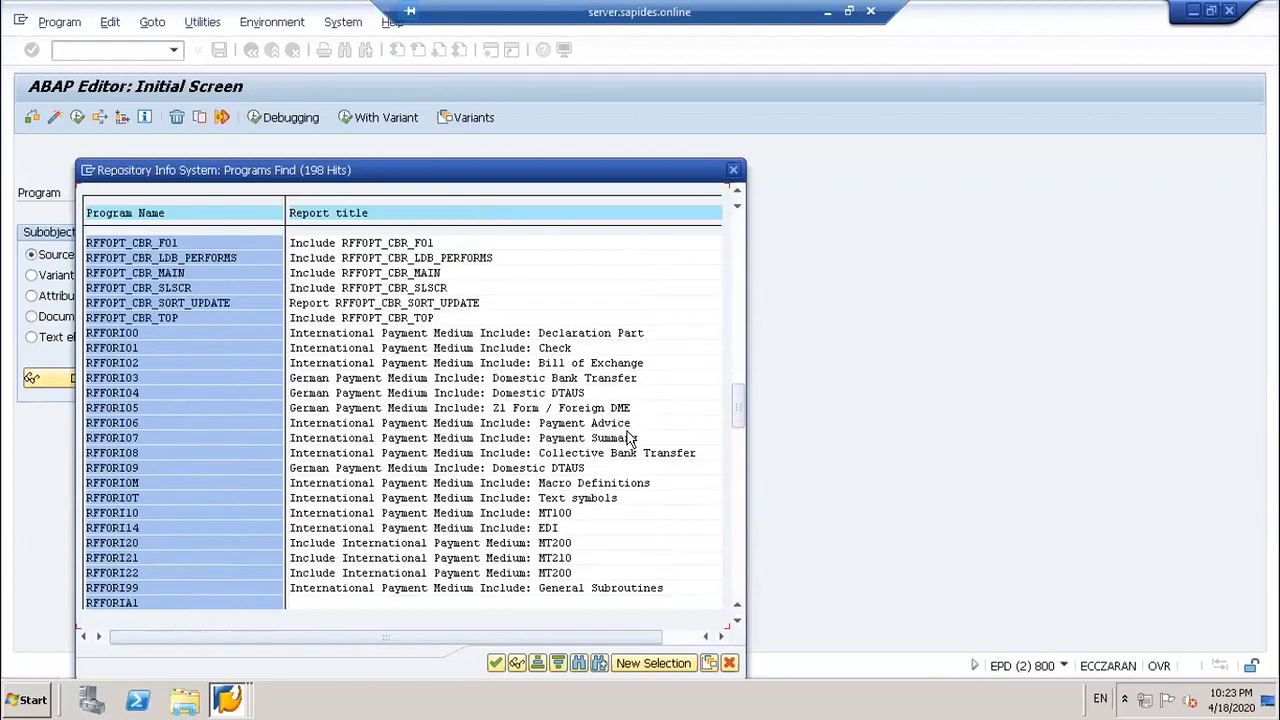
scroll(629, 437, "up", 5)
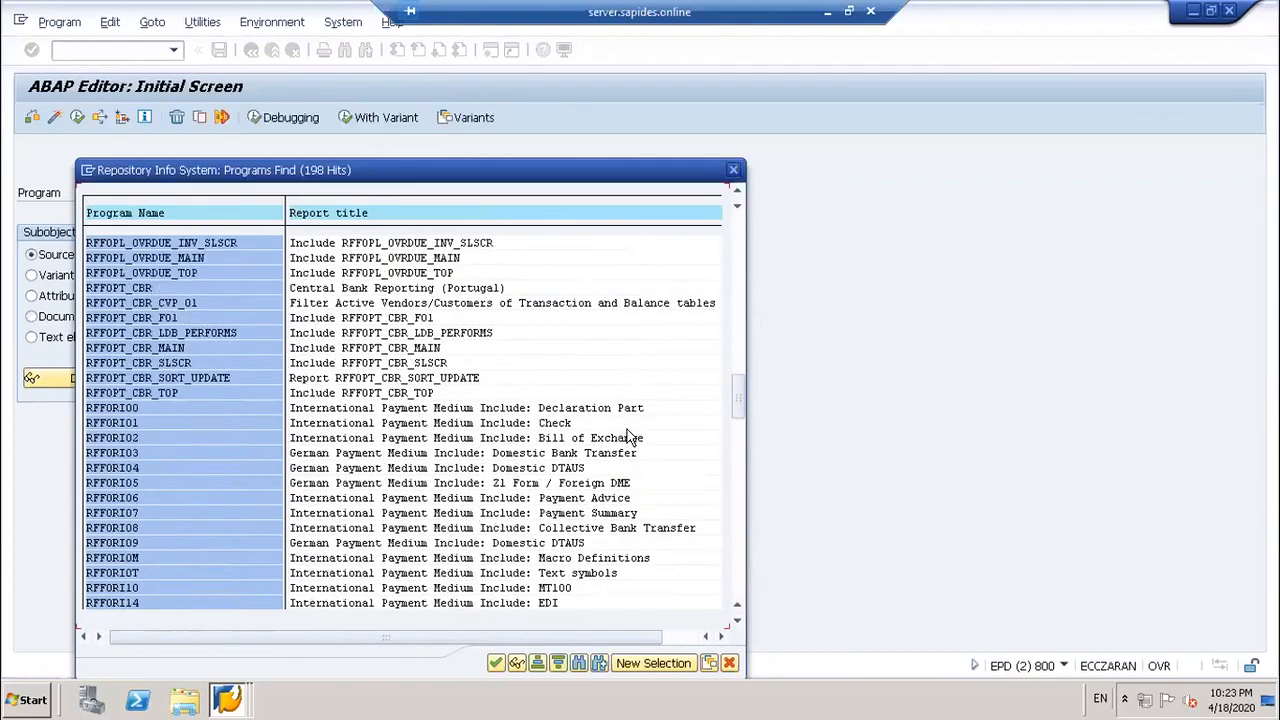
scroll(627, 429, "up", 5)
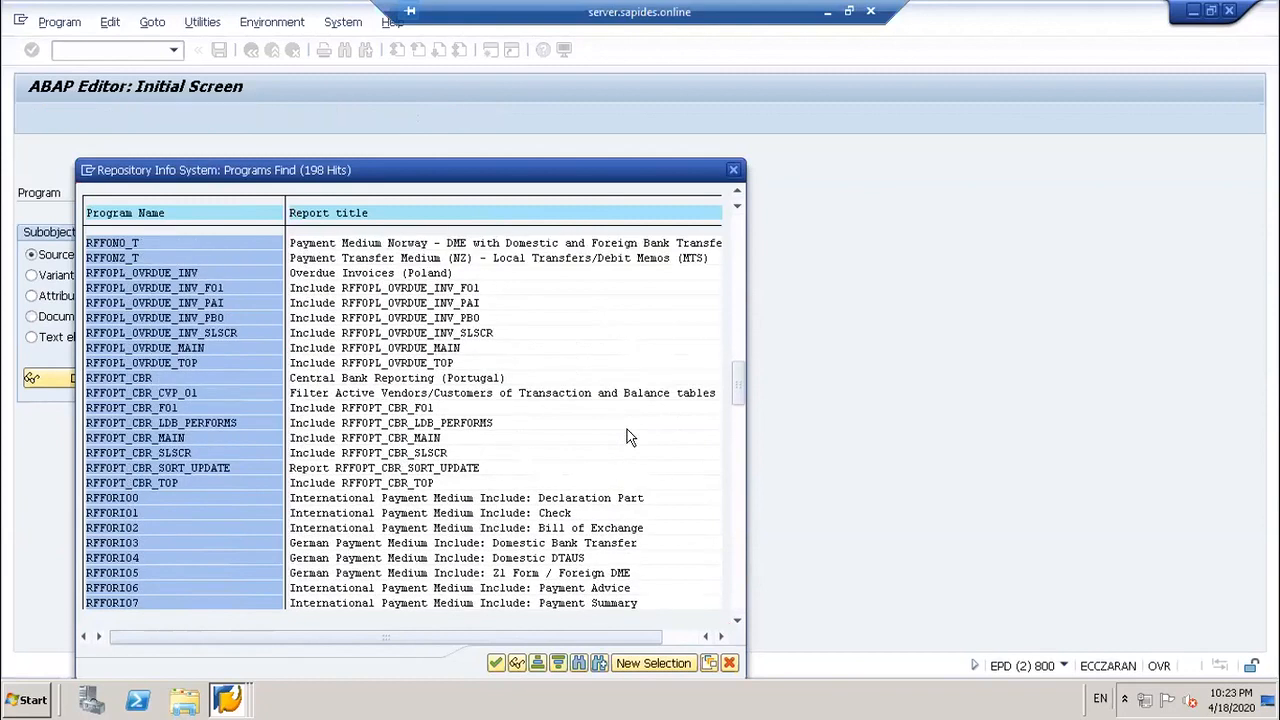
scroll(629, 432, "up", 3)
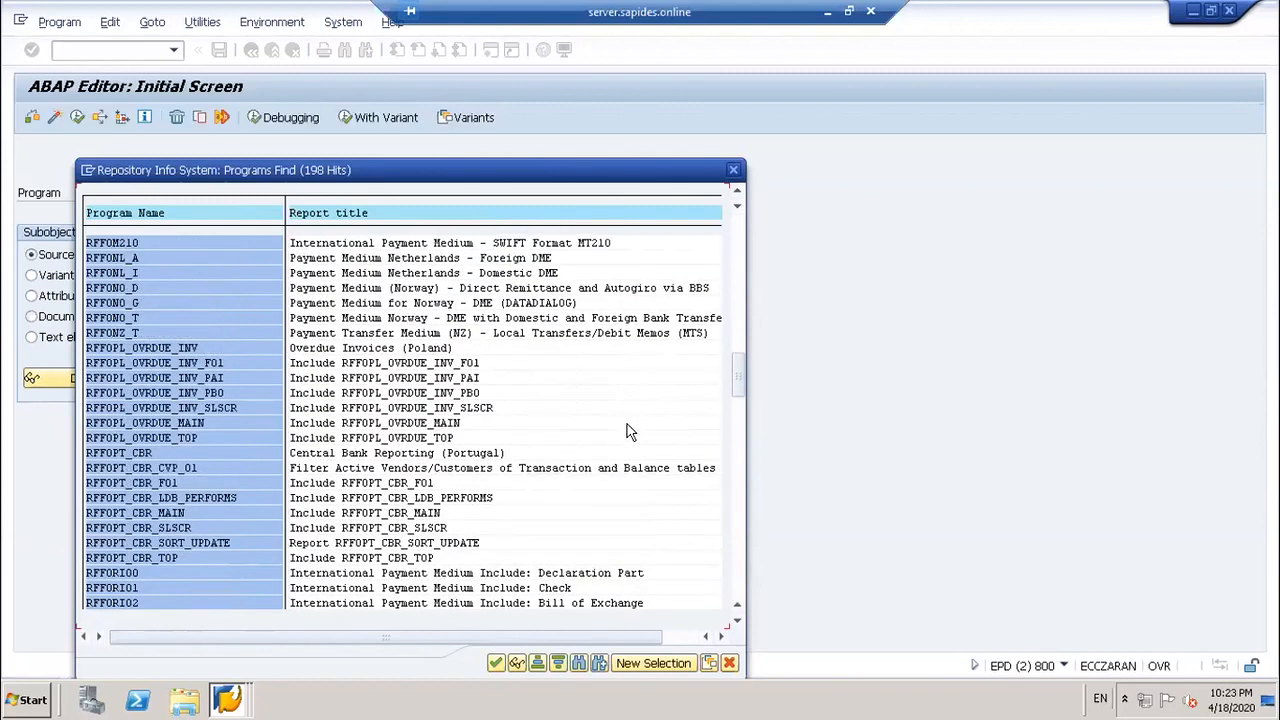
scroll(629, 432, "up", 1)
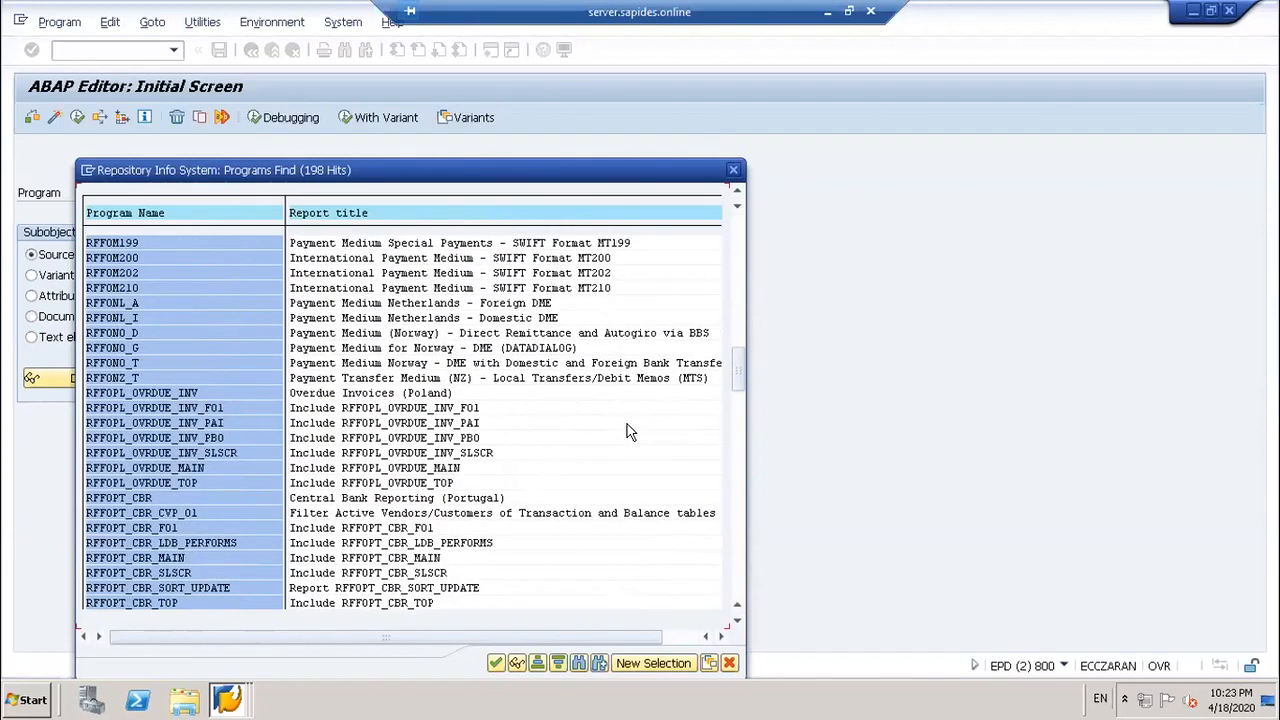
scroll(629, 432, "up", 4)
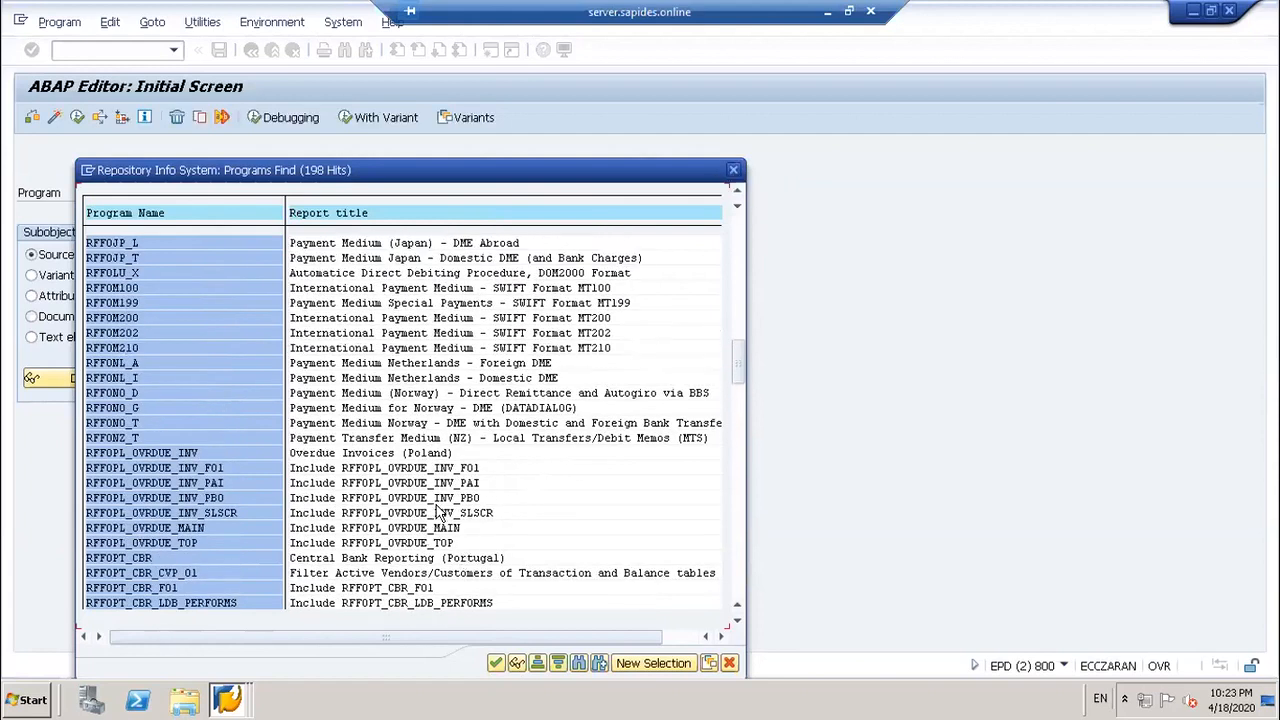
scroll(455, 500, "up", 5)
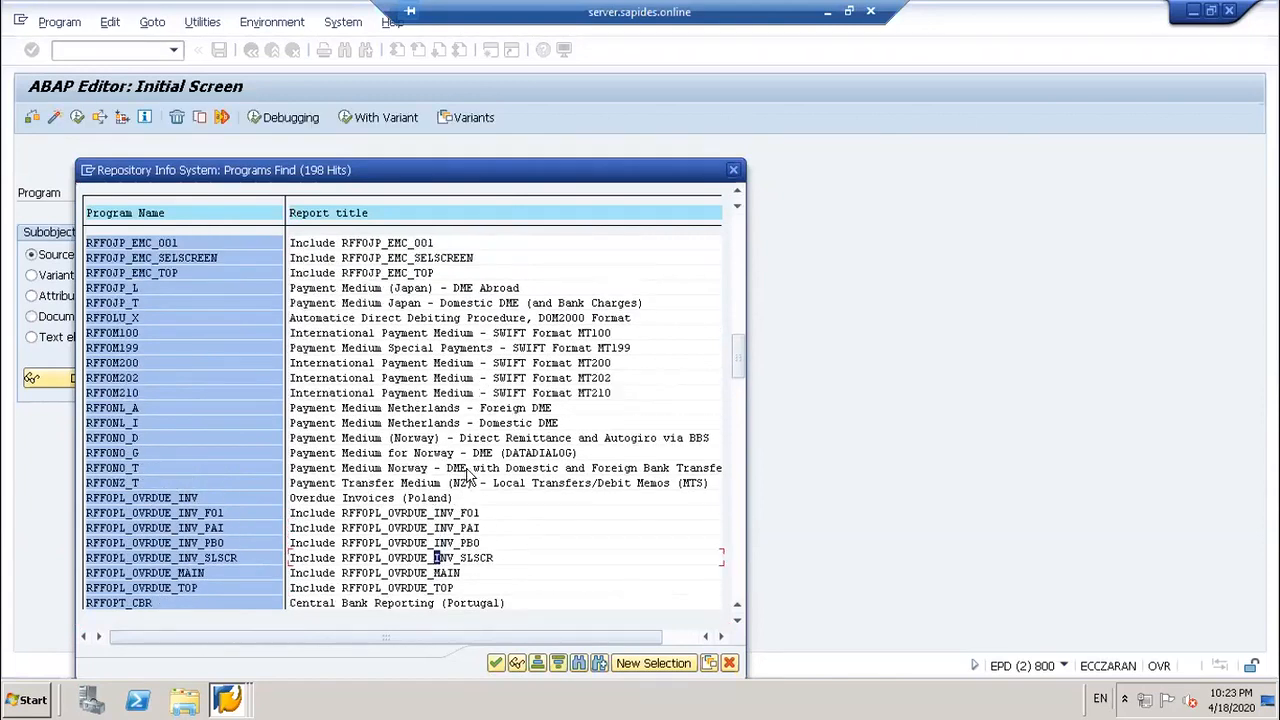
scroll(476, 465, "up", 2)
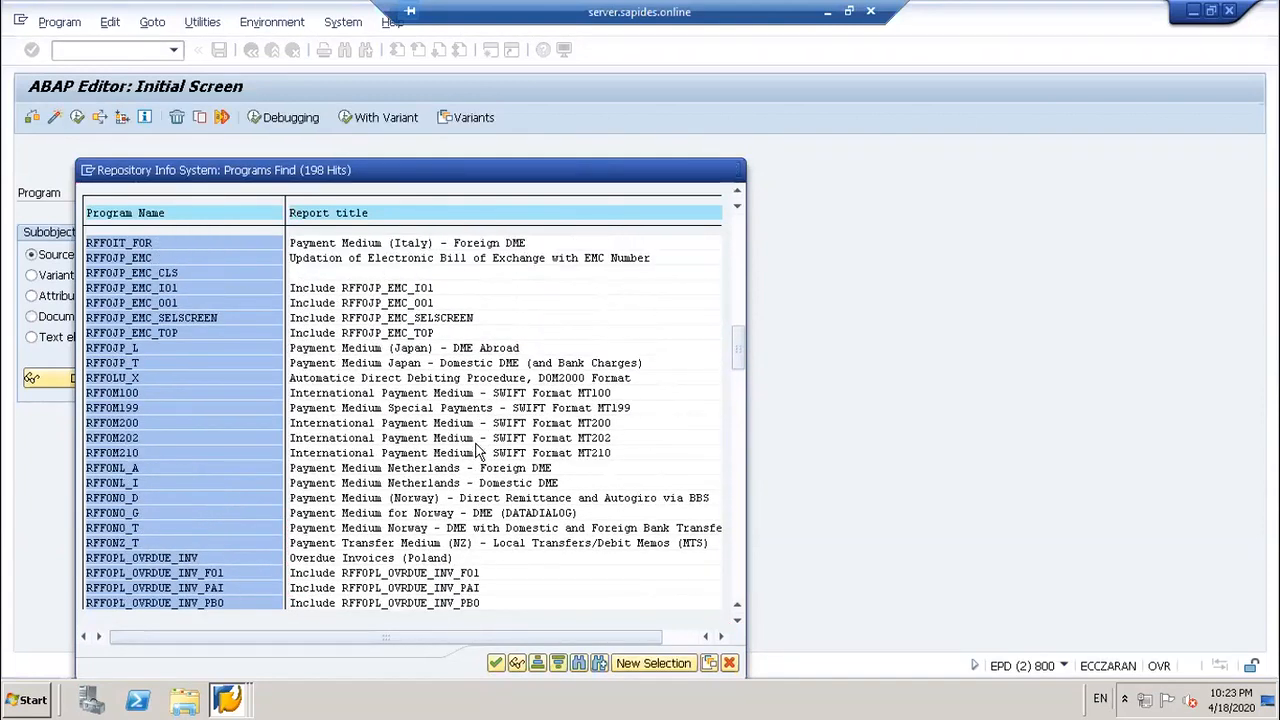
scroll(478, 455, "up", 4)
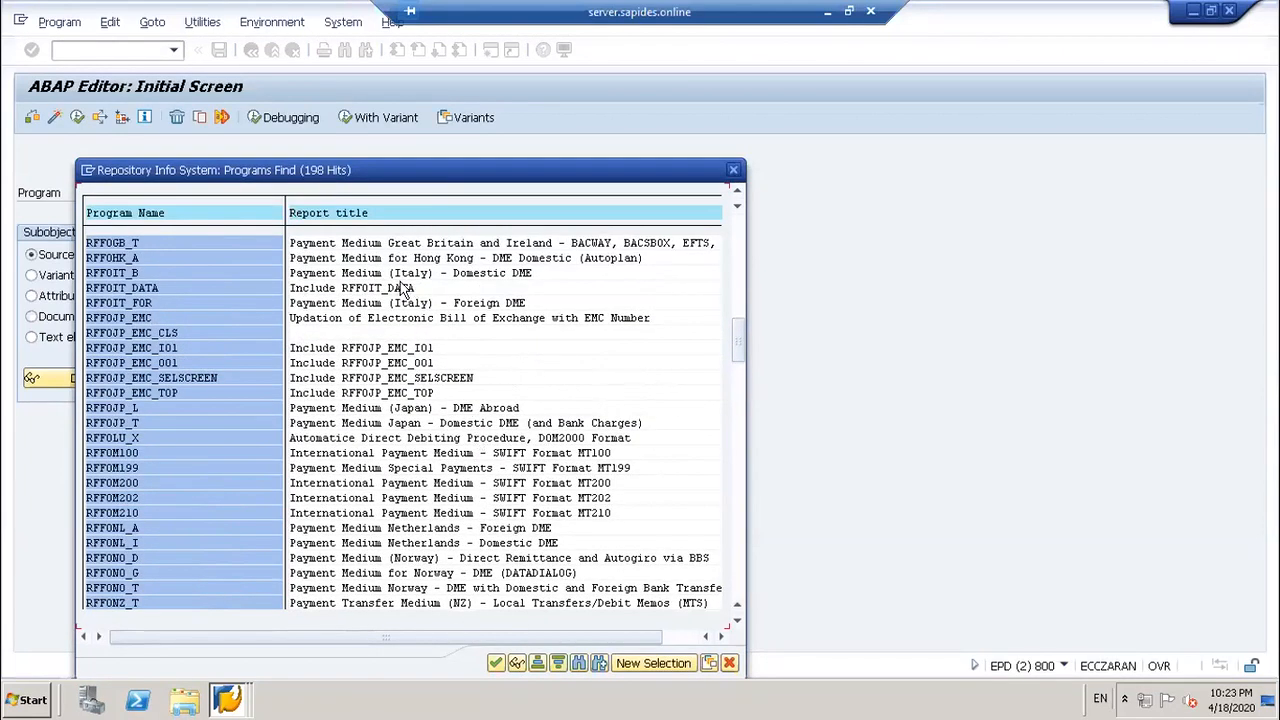
scroll(480, 290, "up", 2)
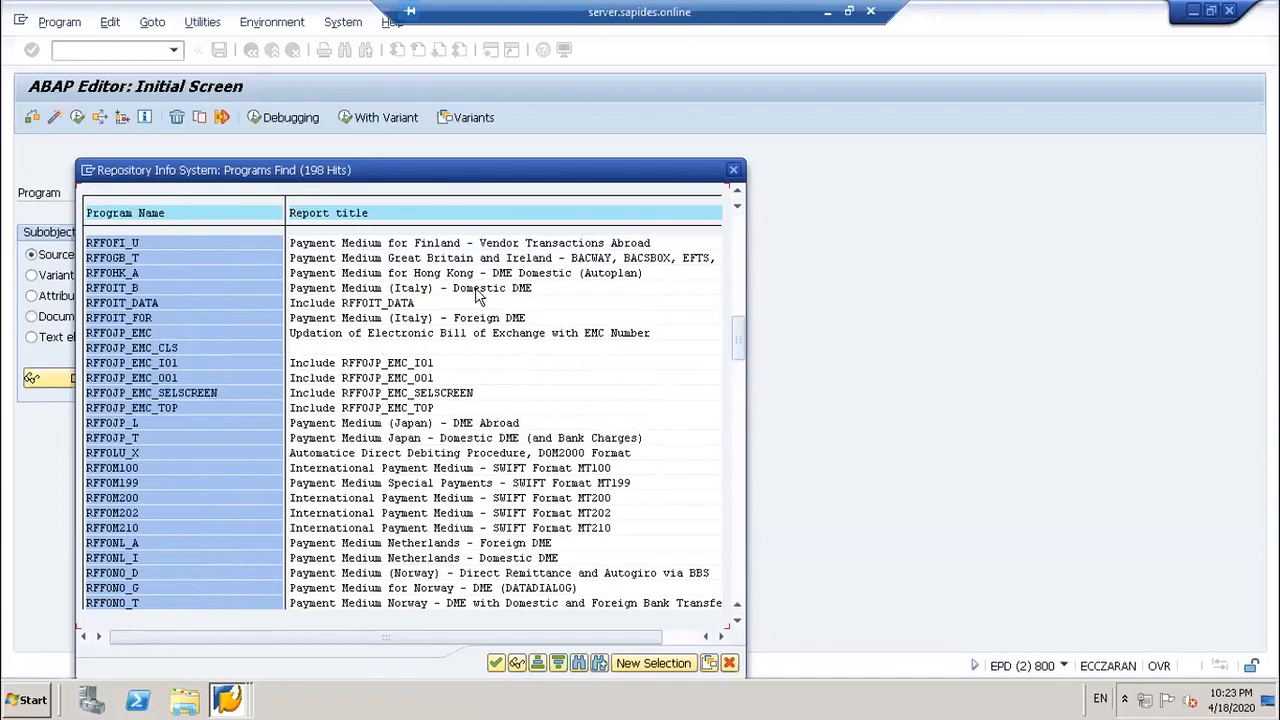
scroll(420, 290, "up", 5)
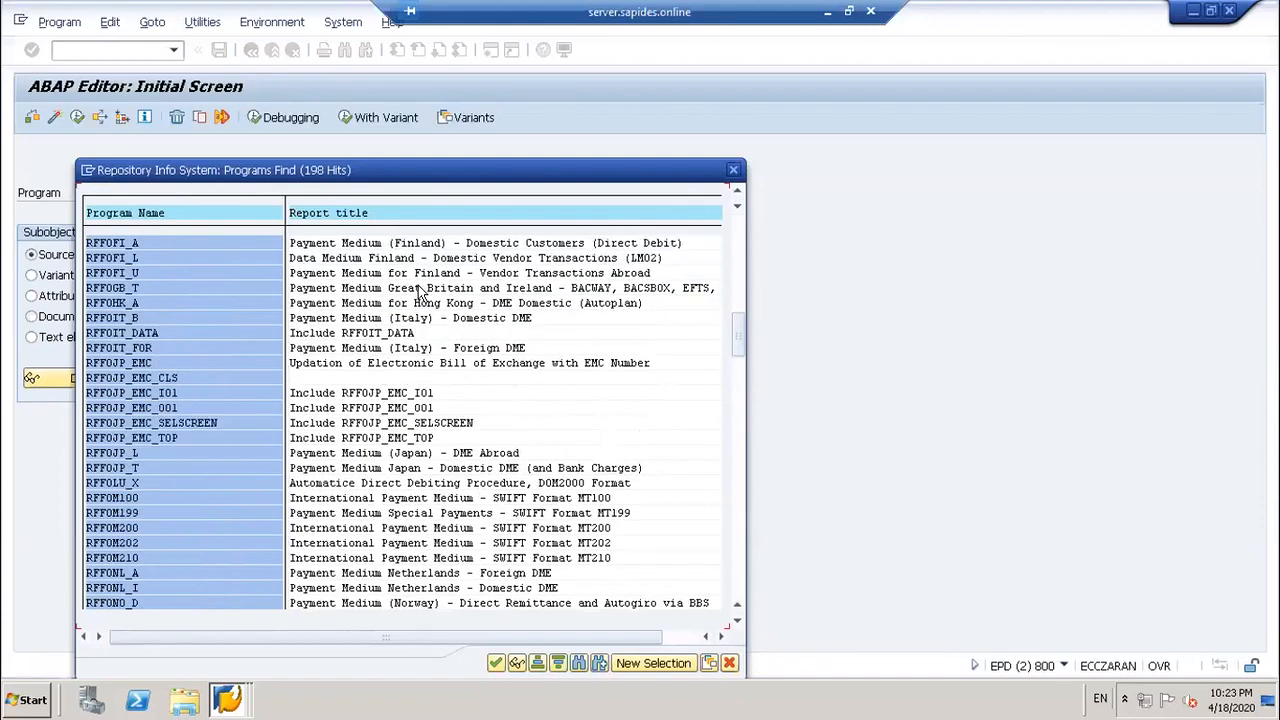
scroll(424, 283, "up", 9)
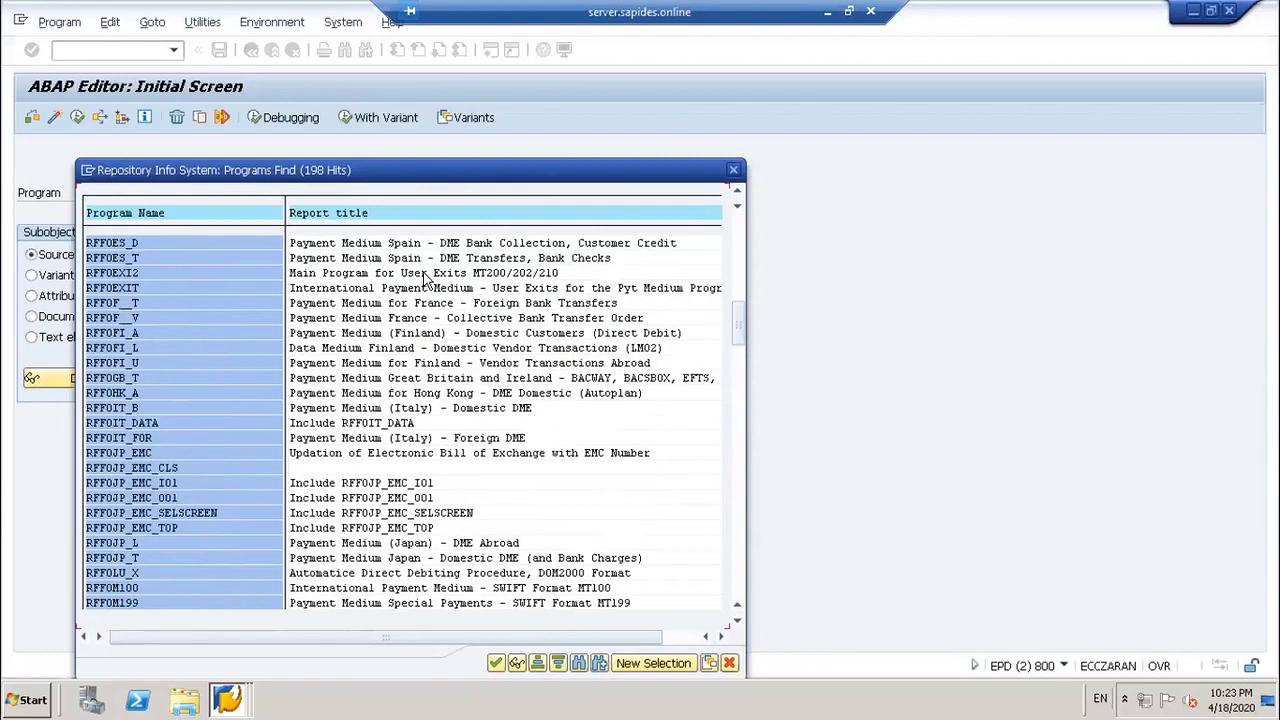
scroll(437, 252, "up", 4)
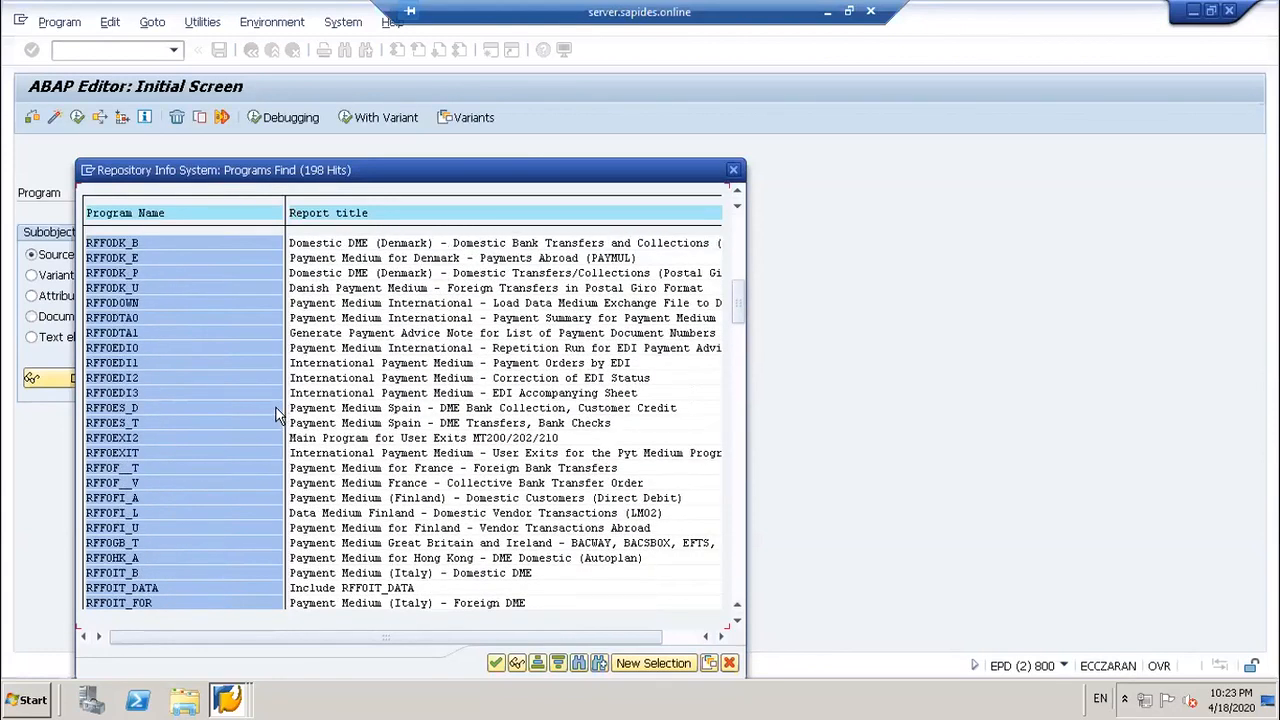
Step: Close the program hit list and leave the ABAP Editor for SAP Easy Access
left_click_drag(735, 305, 729, 343)
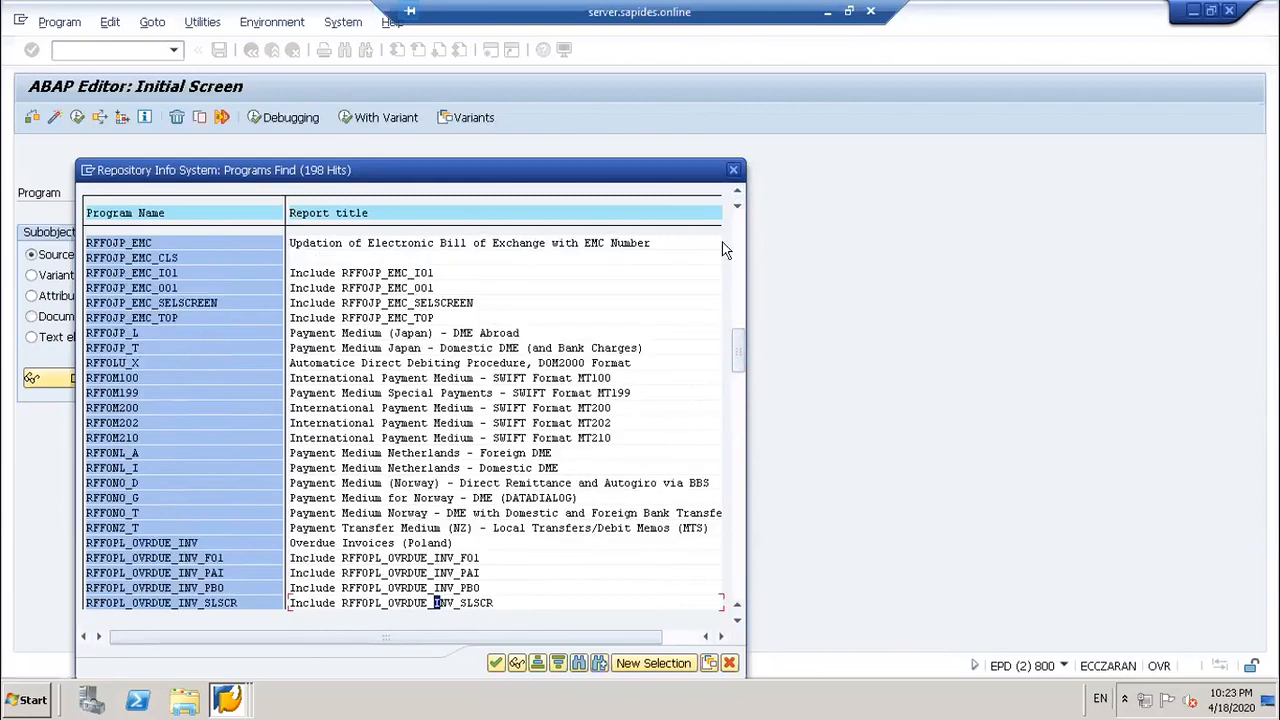
left_click(733, 171)
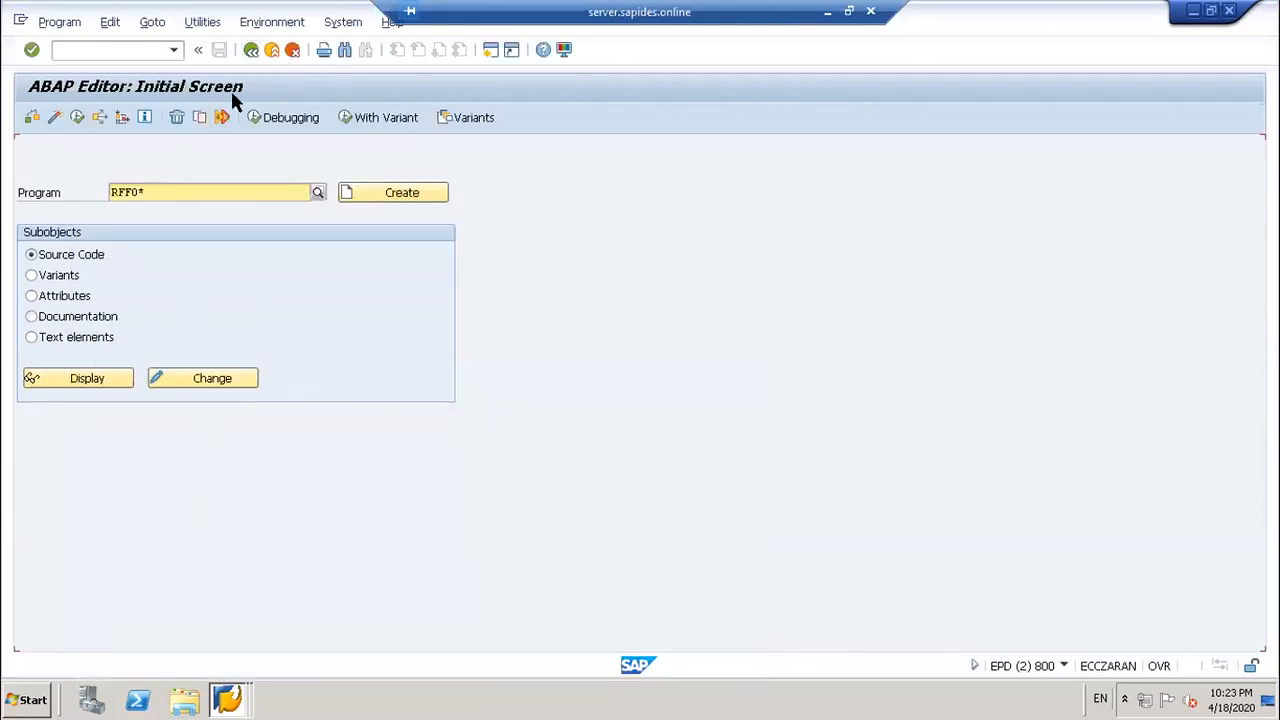
left_click(251, 50)
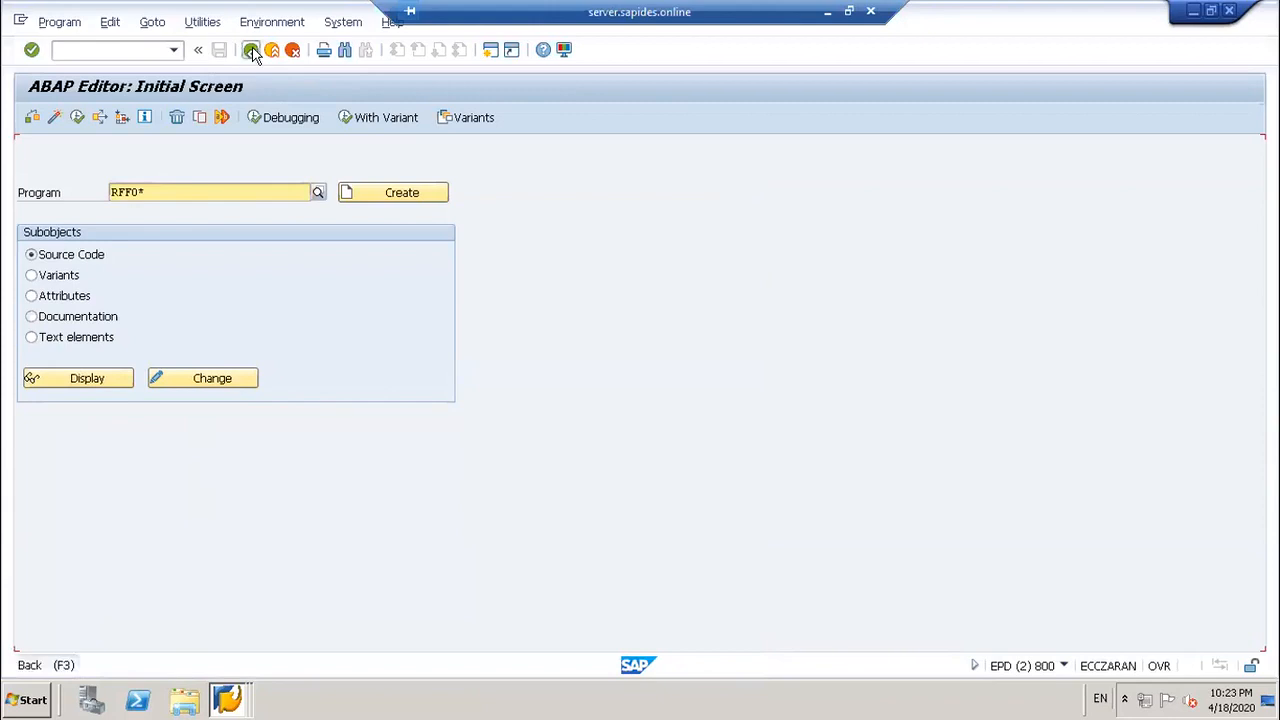